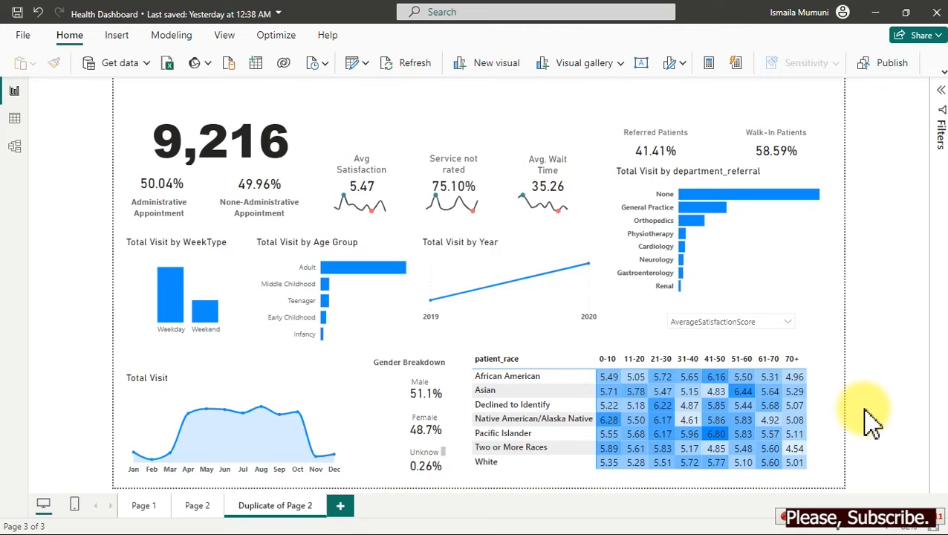
Open Page 2 of the report and switch the patient race heatmap to Avg. Satisfaction.
left_click(197, 507)
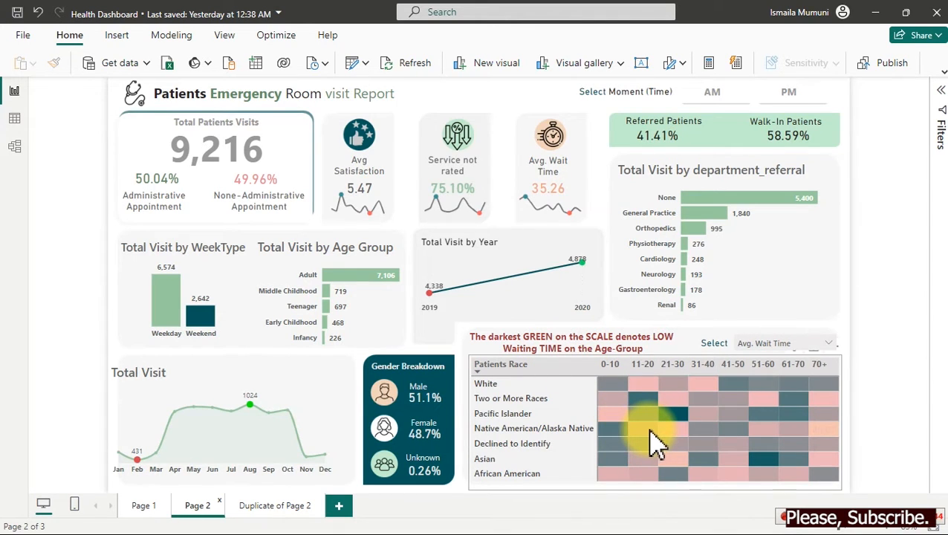
left_click(794, 344)
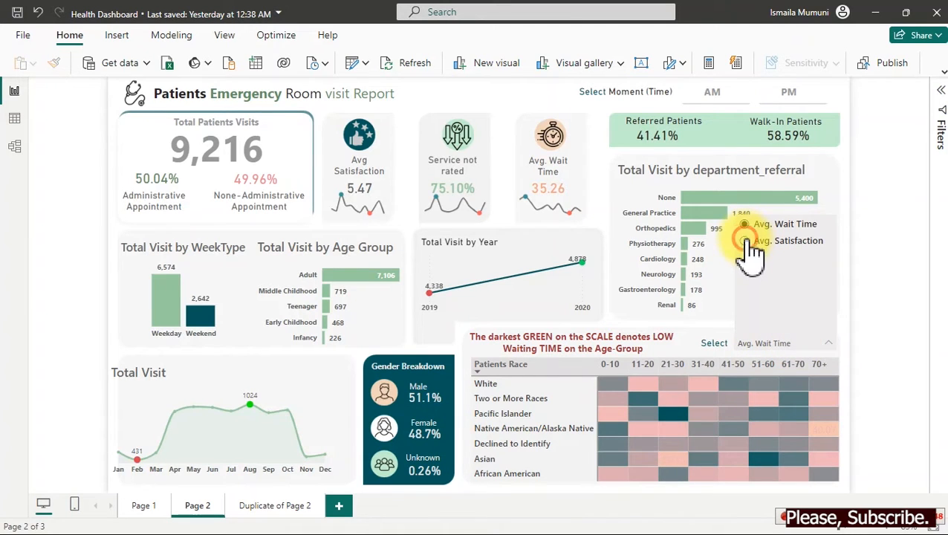
left_click(747, 242)
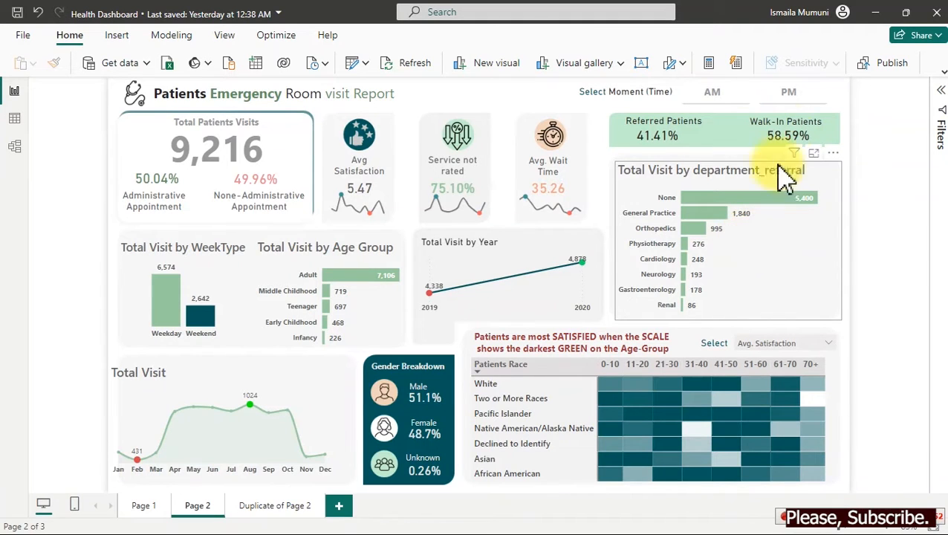
Filter the emergency room report by AM and then by PM to compare the visuals.
left_click(718, 104)
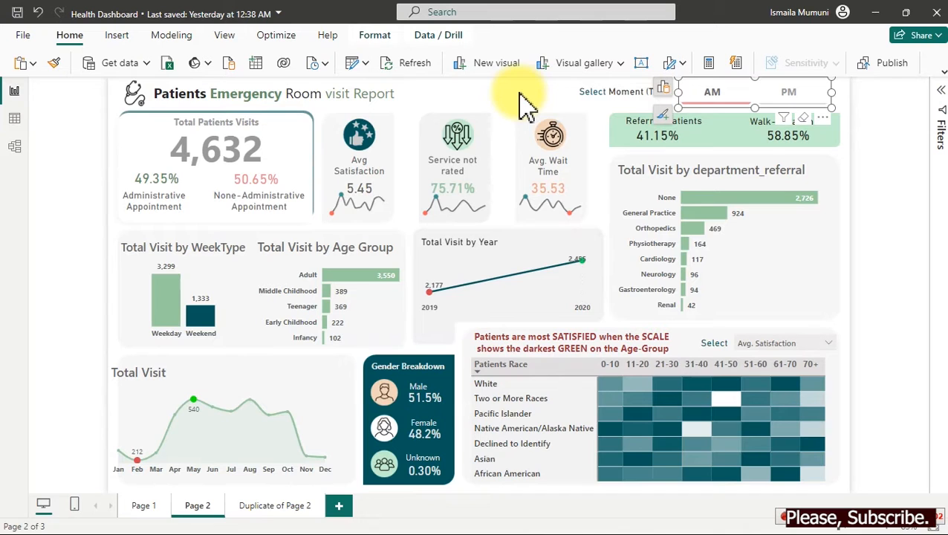
left_click(804, 101)
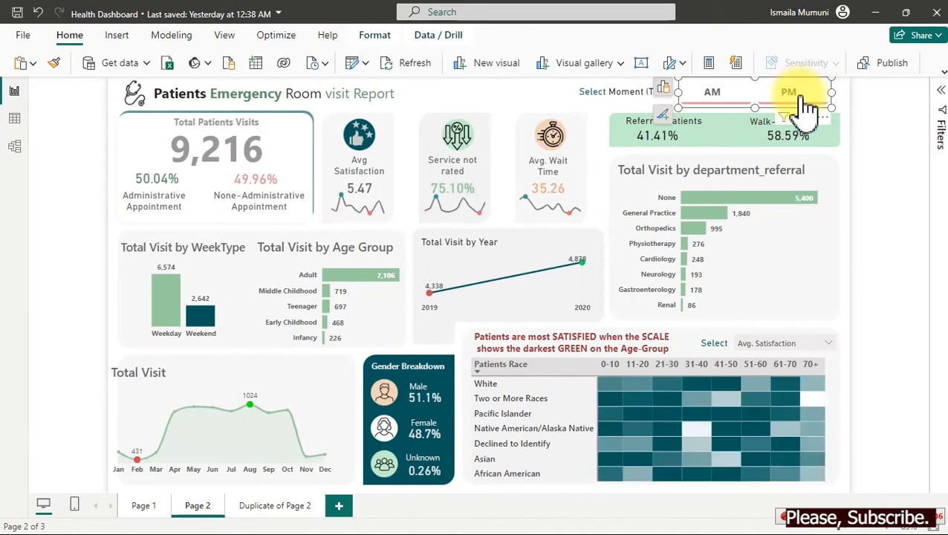
left_click(730, 102)
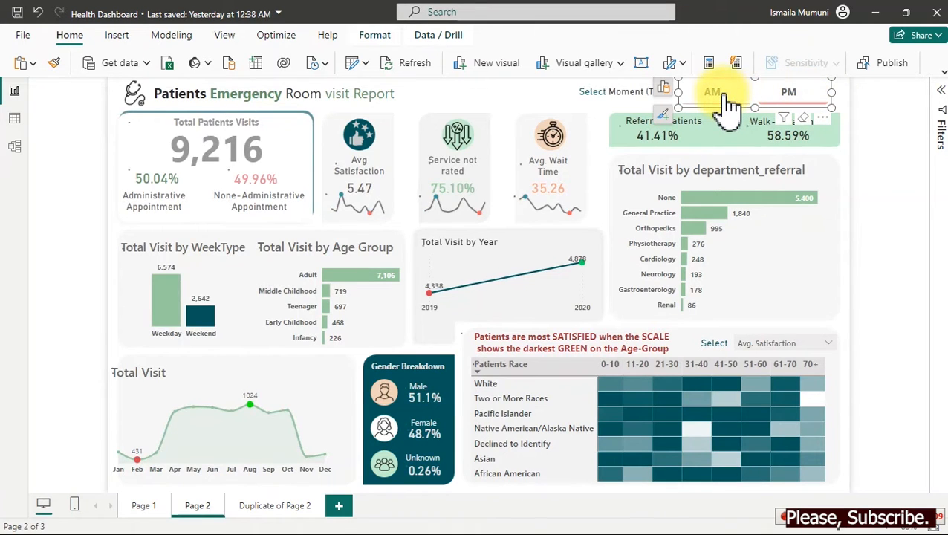
left_click(500, 108)
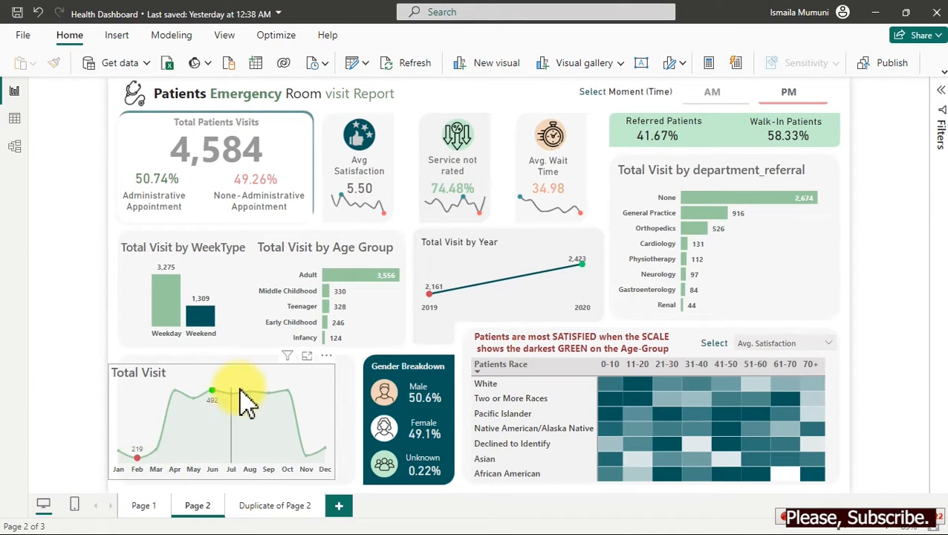
mouse_move(247, 402)
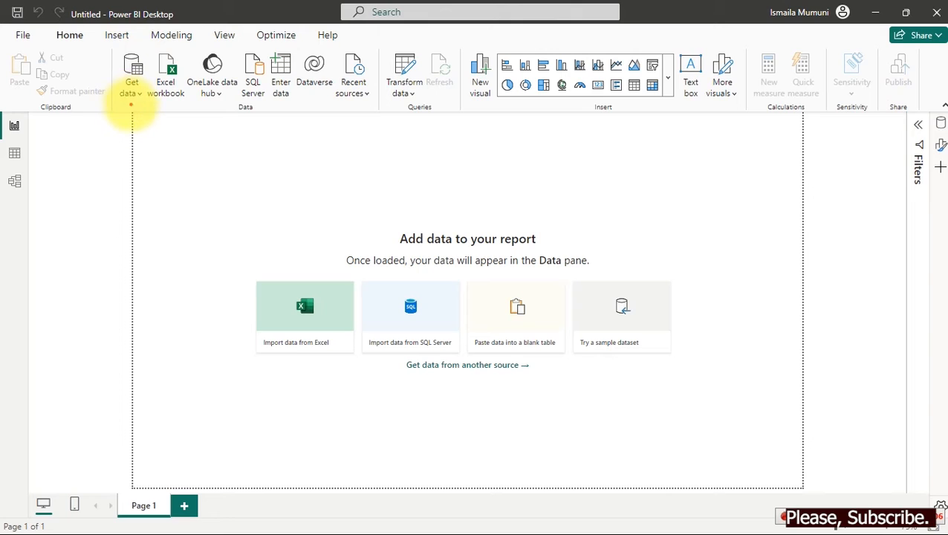
left_click_drag(132, 104, 113, 179)
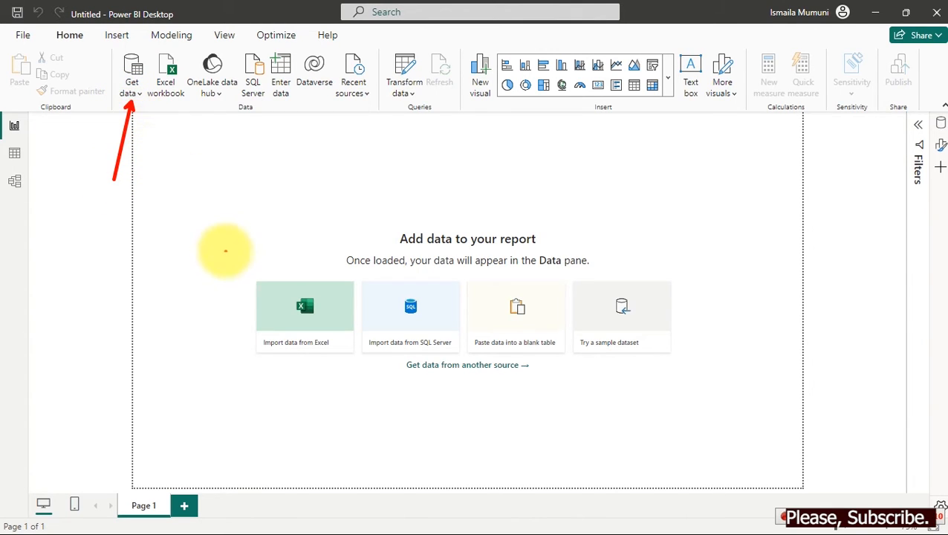
mouse_move(230, 268)
left_mouse_down()
mouse_move(271, 309)
mouse_move(631, 387)
mouse_move(707, 378)
left_mouse_up()
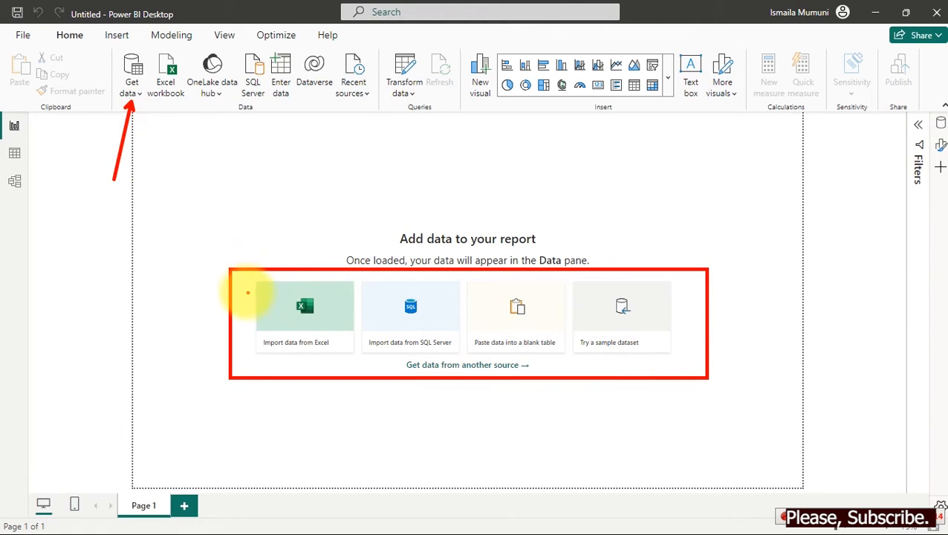
left_click_drag(284, 353, 277, 404)
left_click_drag(411, 356, 393, 407)
left_click_drag(506, 362, 488, 406)
left_click_drag(616, 359, 595, 398)
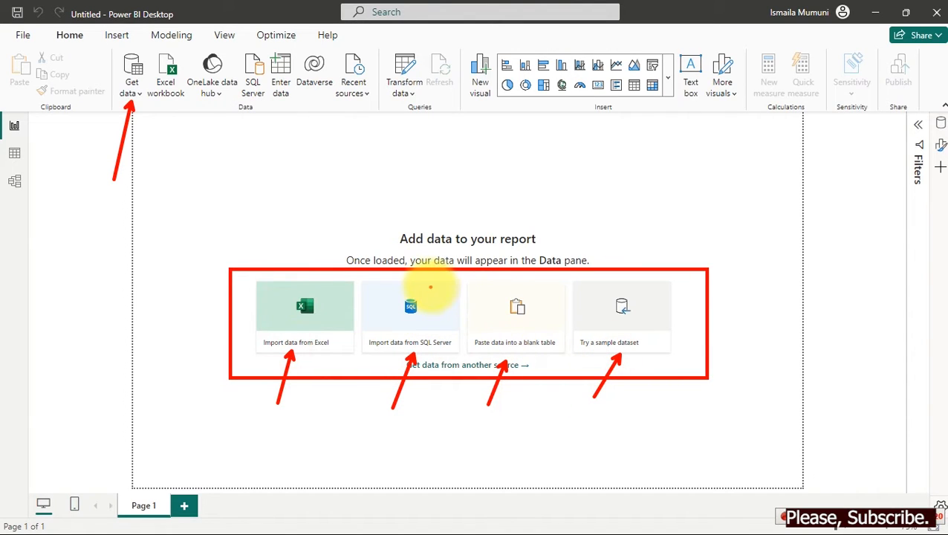
key("Escape")
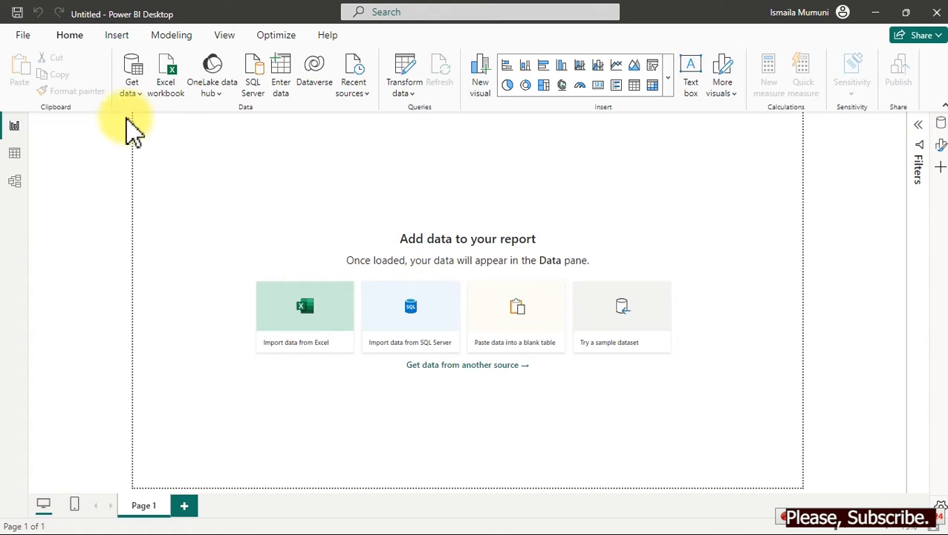
Import the Hospital ER CSV file from the Hospital Dataset folder and open it in Power Query Editor.
left_click(136, 95)
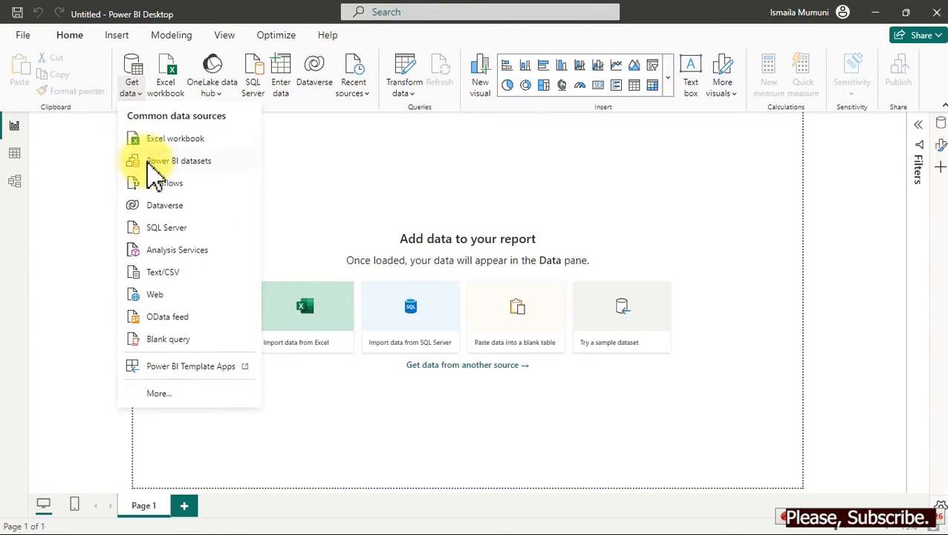
left_click(170, 273)
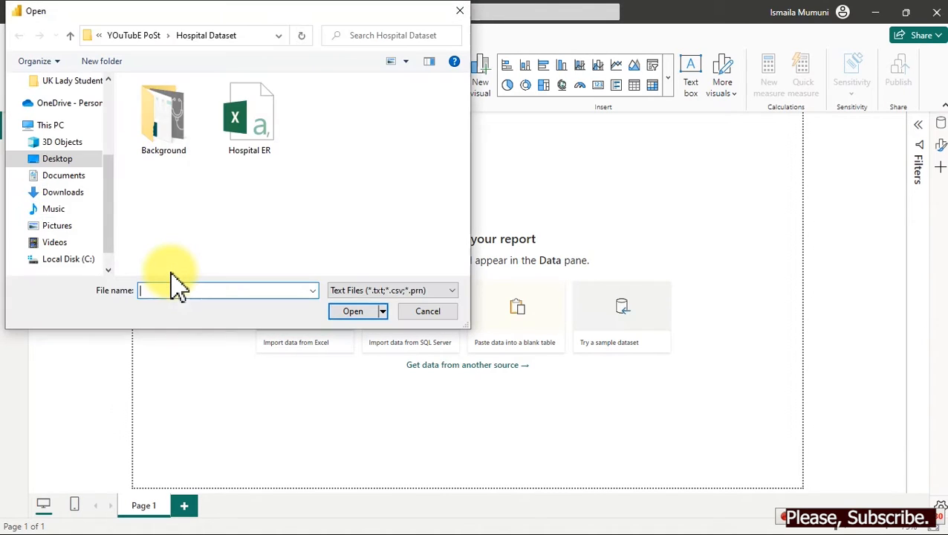
left_click(269, 131)
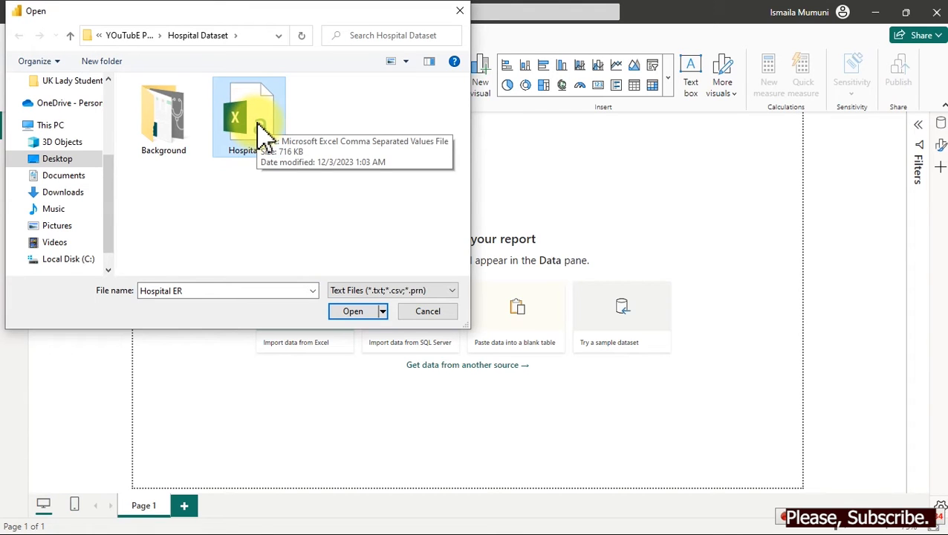
left_click(355, 311)
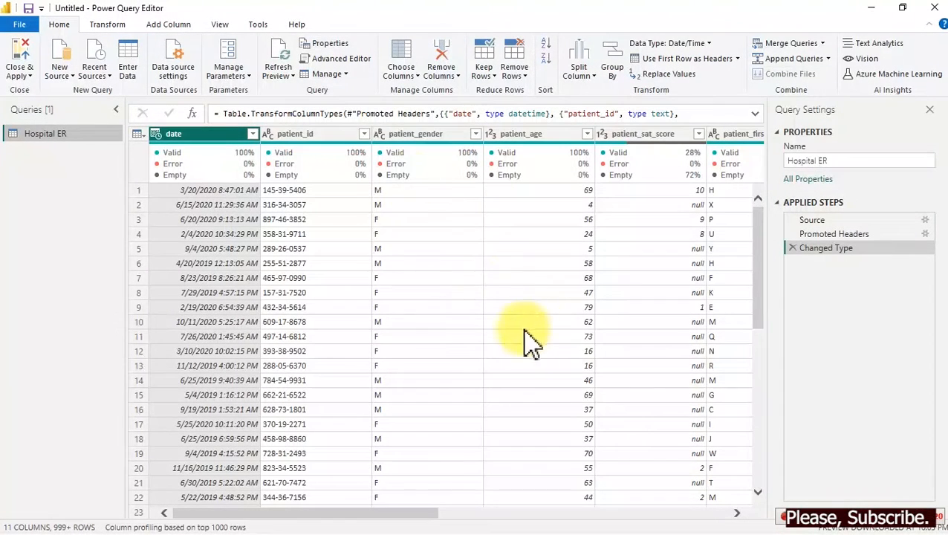
Turn the Column quality display off and on again in the data preview.
left_click(220, 25)
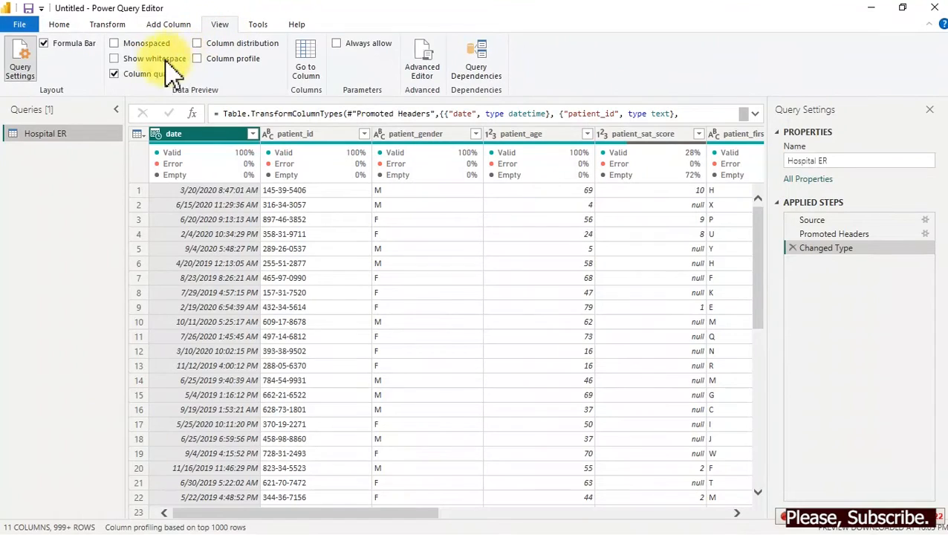
left_click(139, 74)
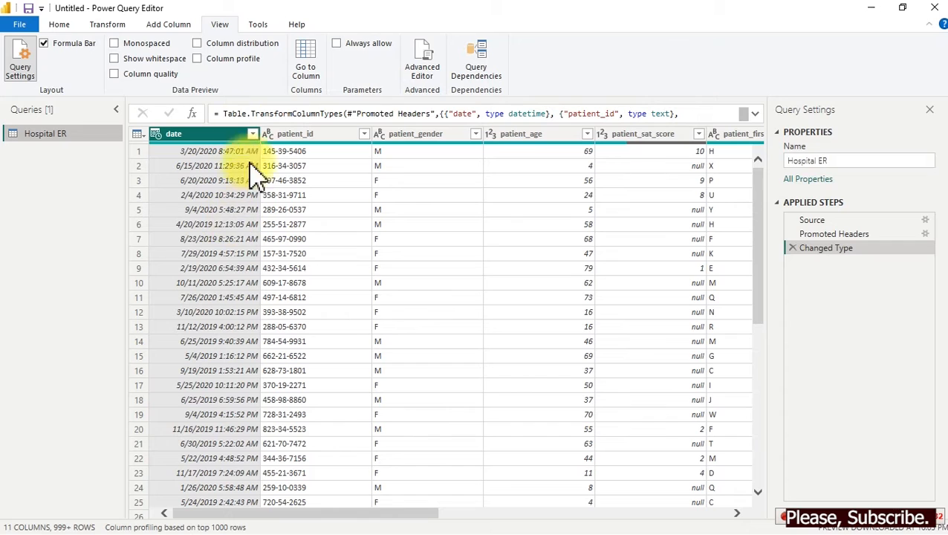
left_click(133, 75)
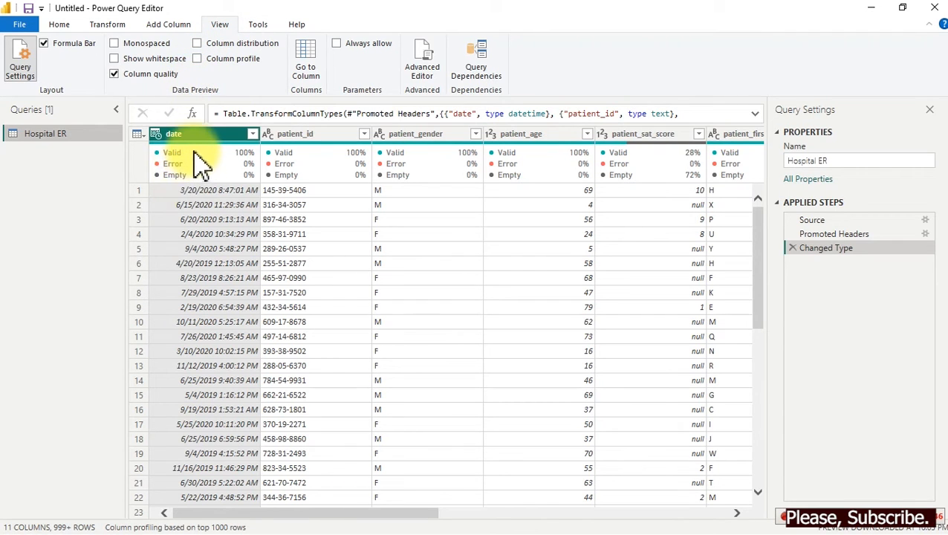
mouse_move(210, 165)
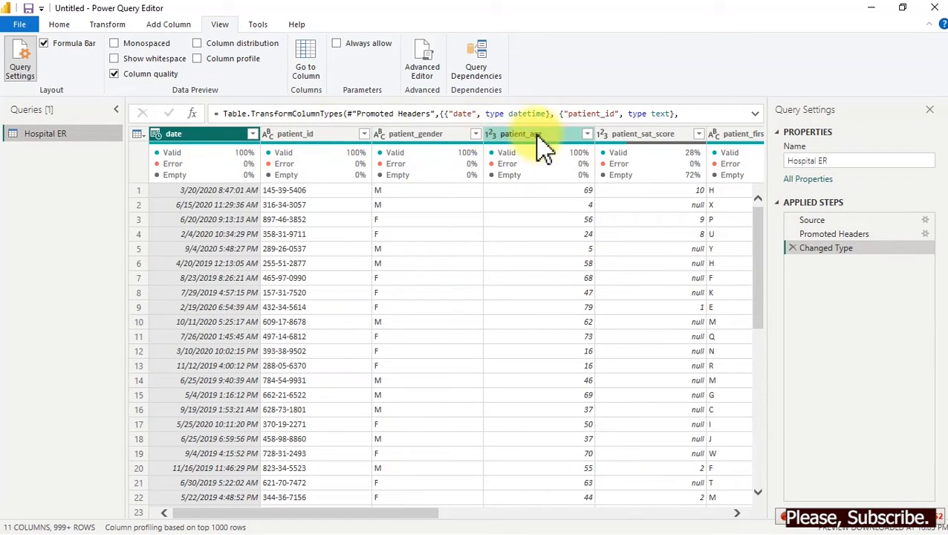
Examine the column quality of patient_sat_score and review the remaining columns, including patient_admin_flag.
left_click(638, 138)
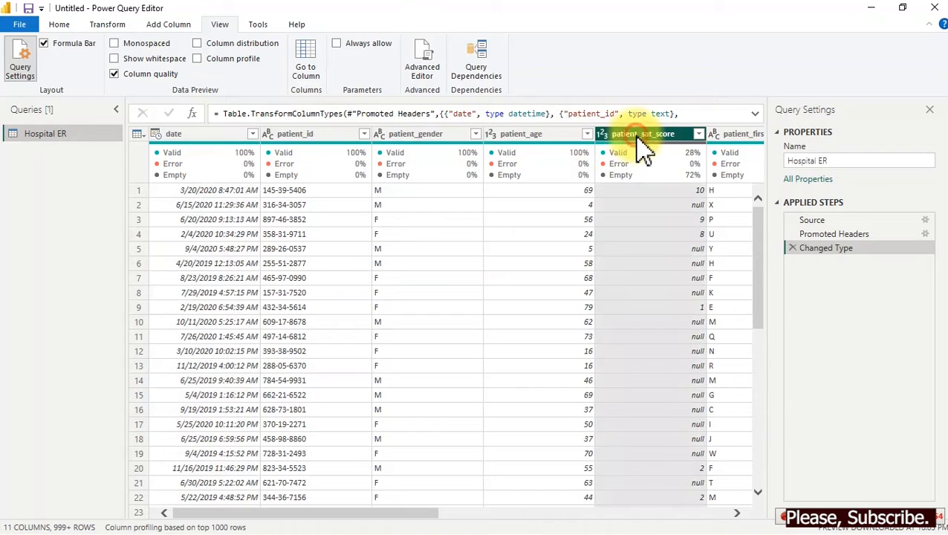
left_click_drag(391, 512, 496, 513)
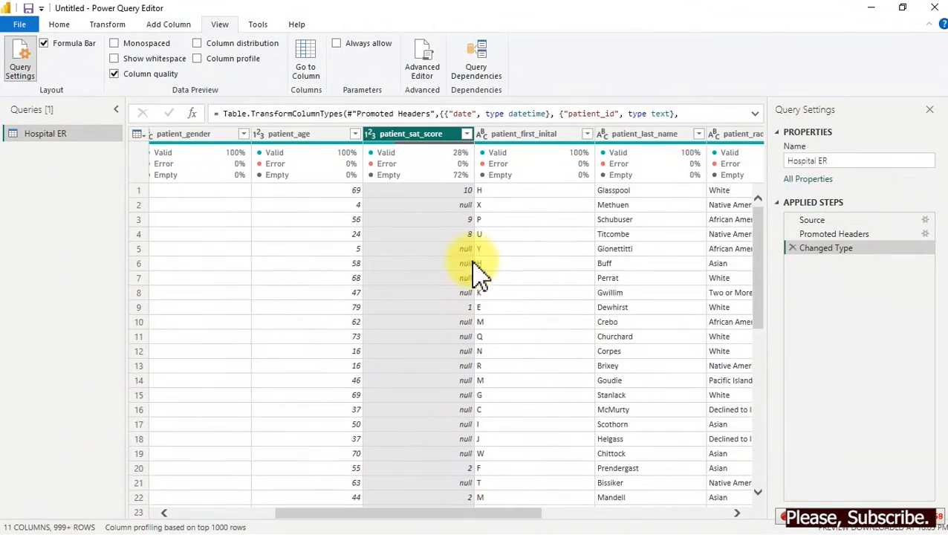
mouse_move(454, 159)
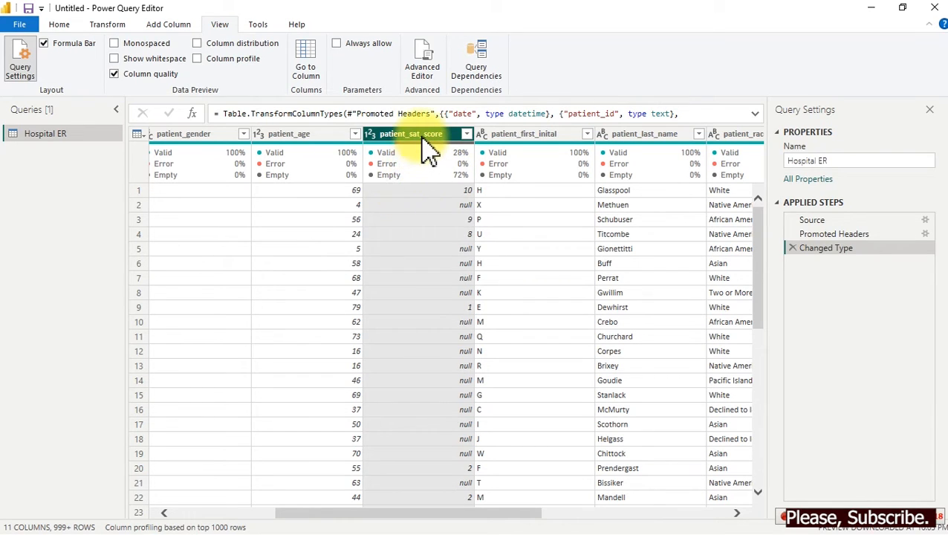
mouse_move(428, 168)
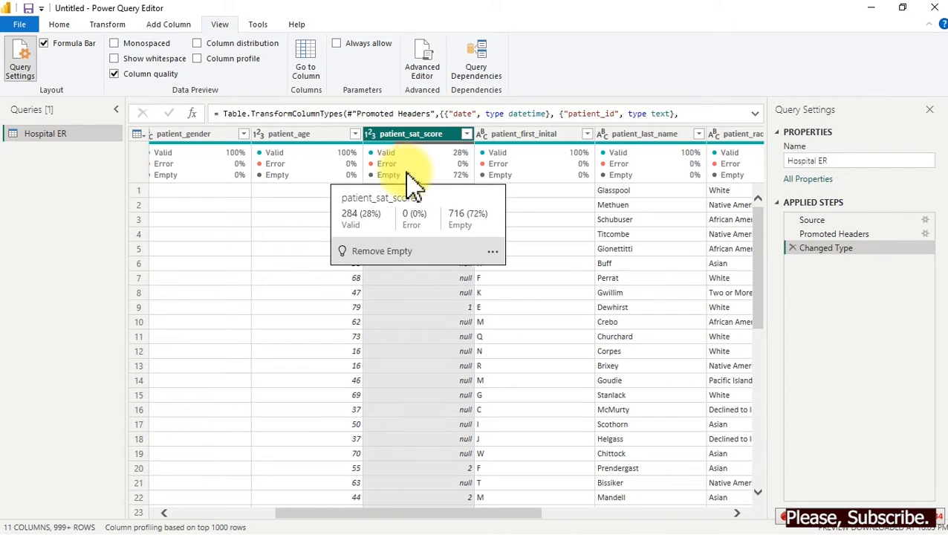
left_click_drag(447, 518, 620, 515)
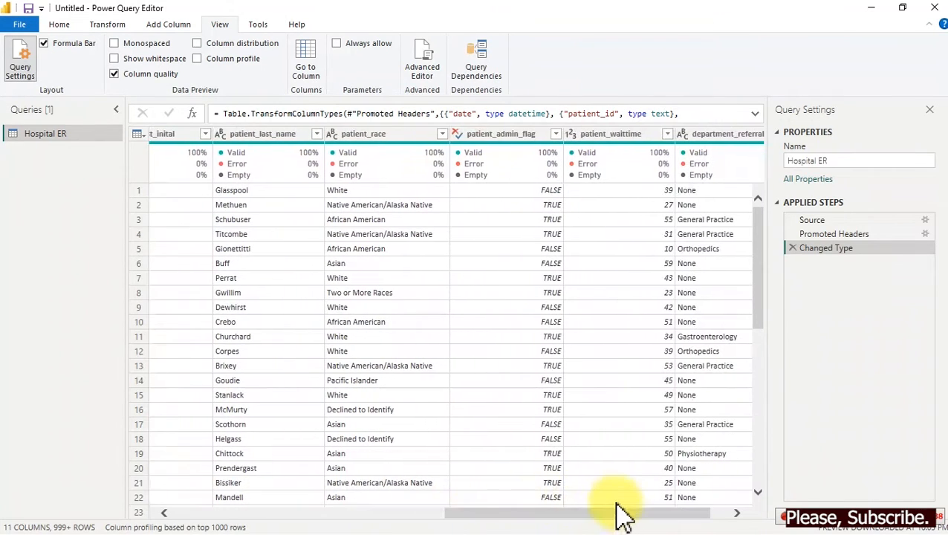
left_click(524, 139)
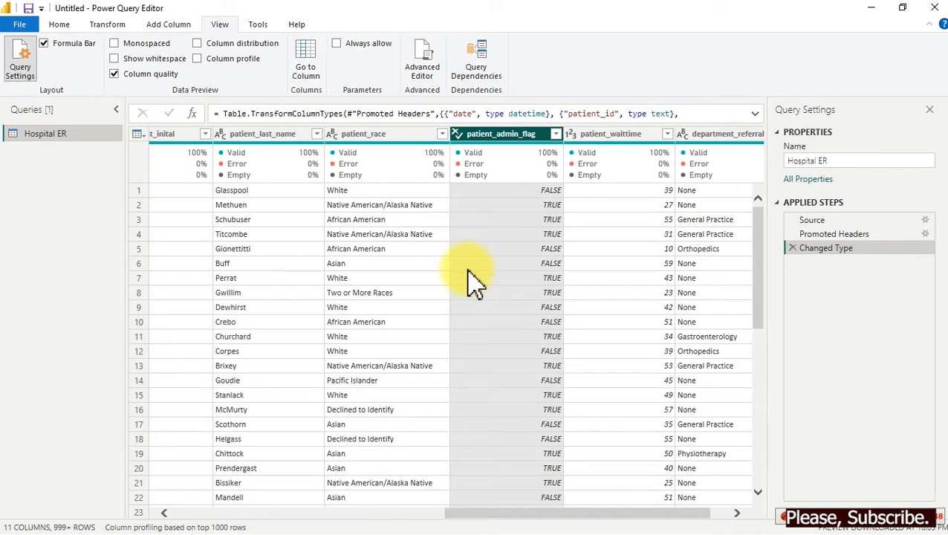
Keep only the top 10 rows of the Hospital ER query.
left_click(59, 25)
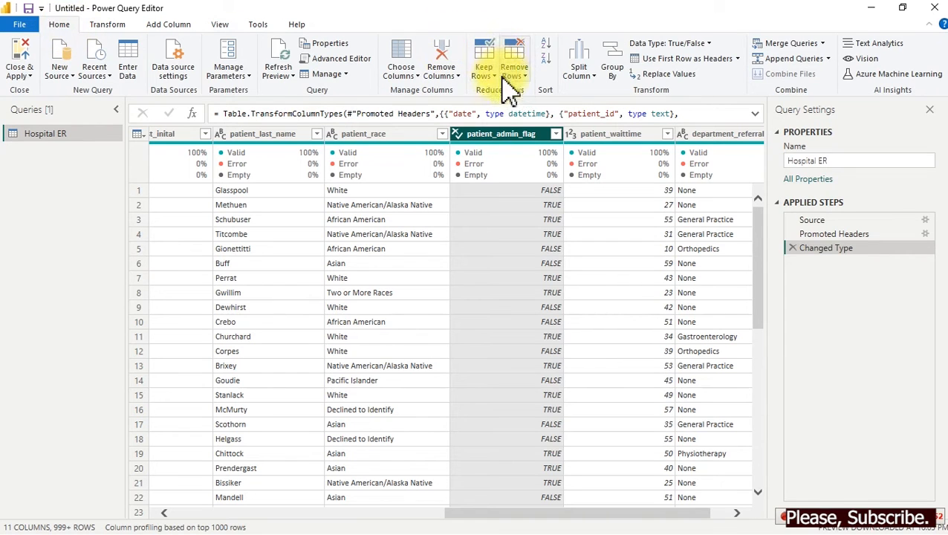
left_click(489, 77)
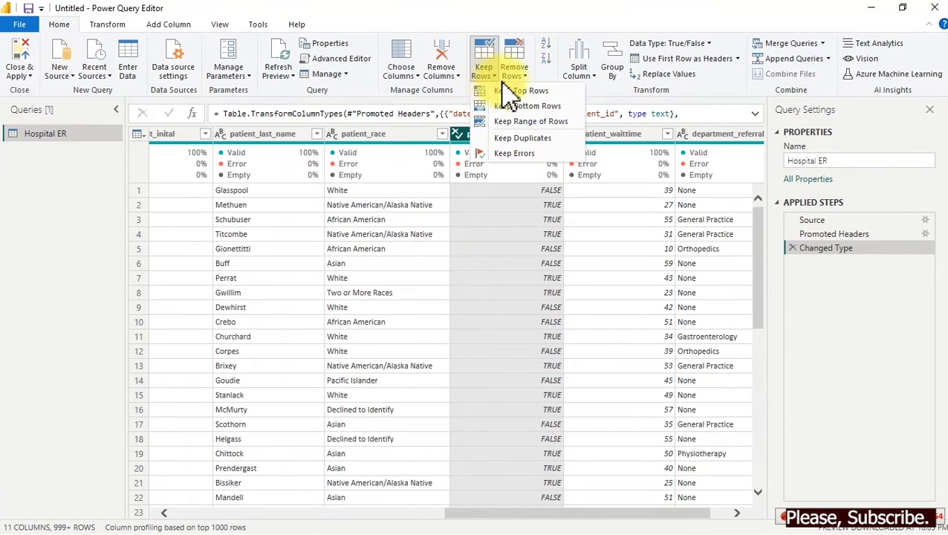
left_click(513, 90)
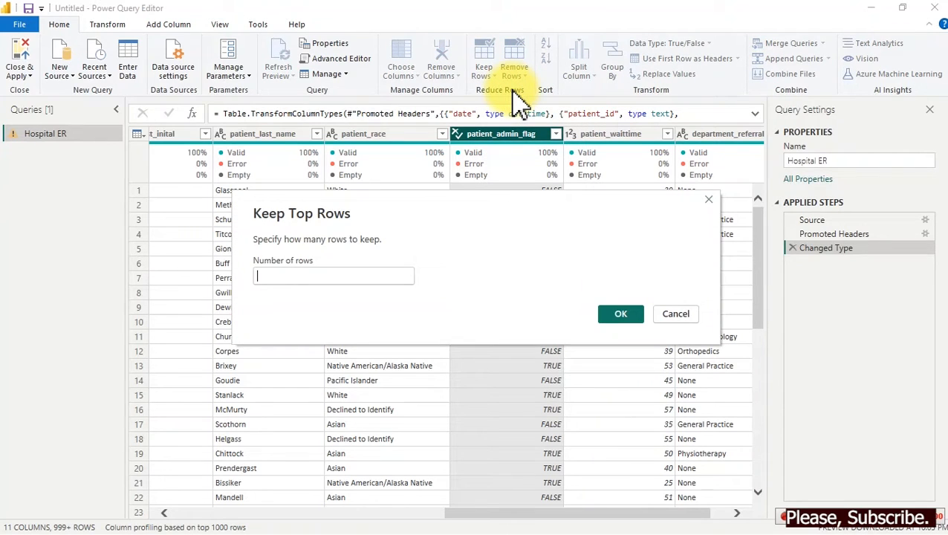
type("10")
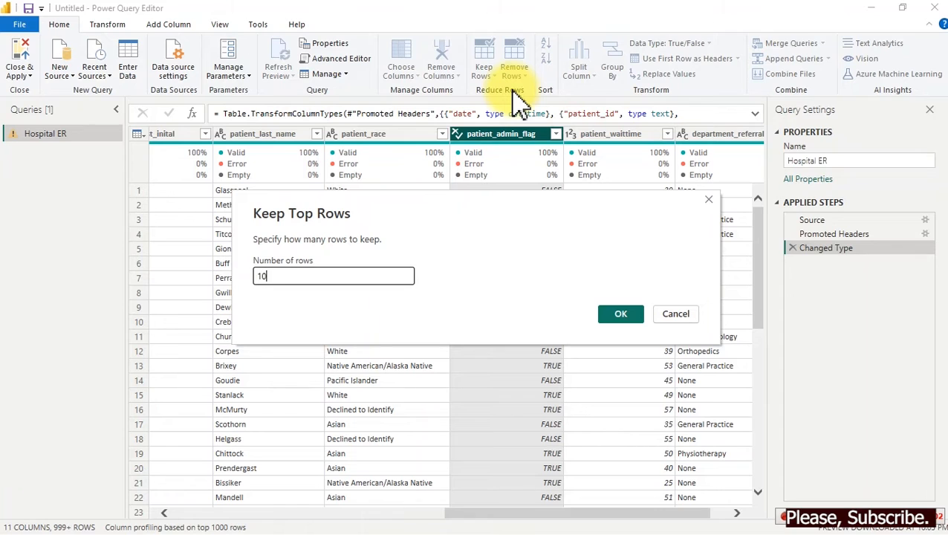
left_click(617, 316)
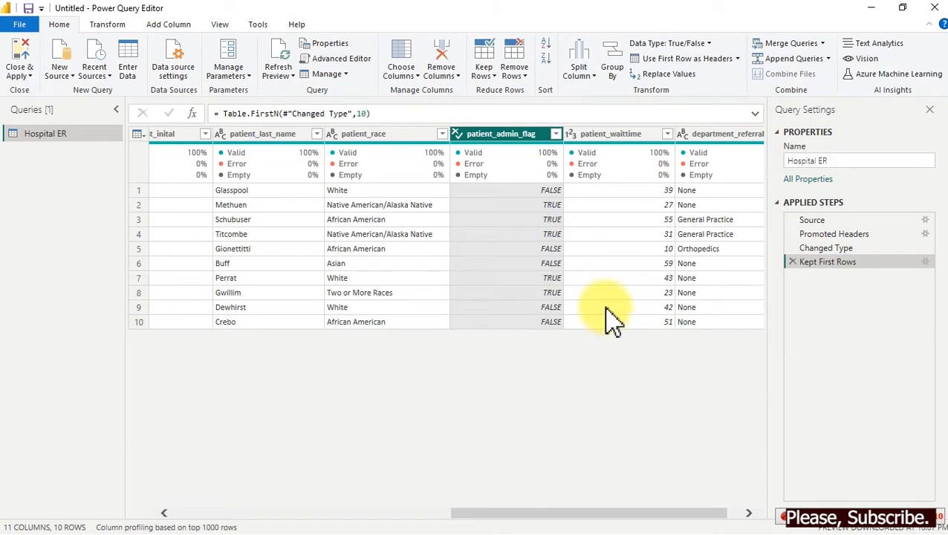
Select the entire ten-row table for copying and delete the Kept First Rows applied step.
left_click(608, 308)
key("ctrl+a")
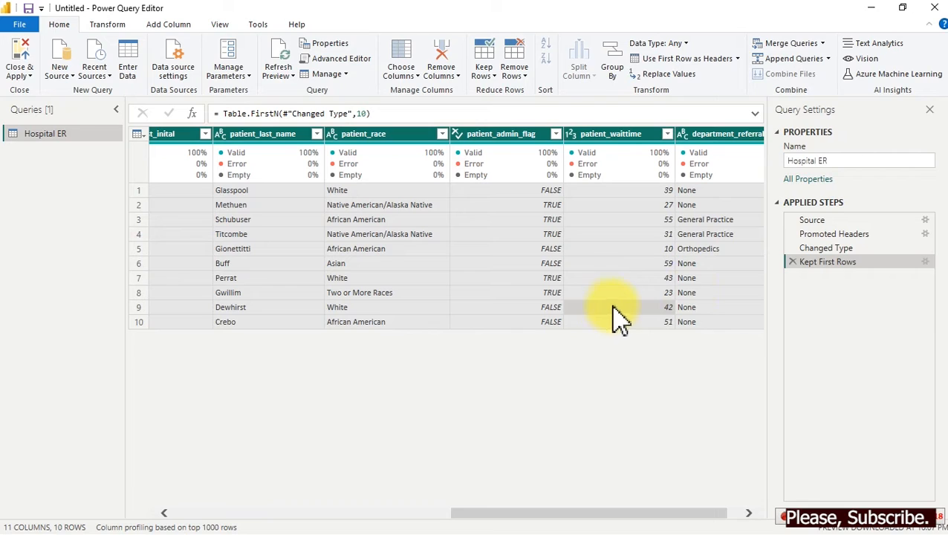
left_click(793, 262)
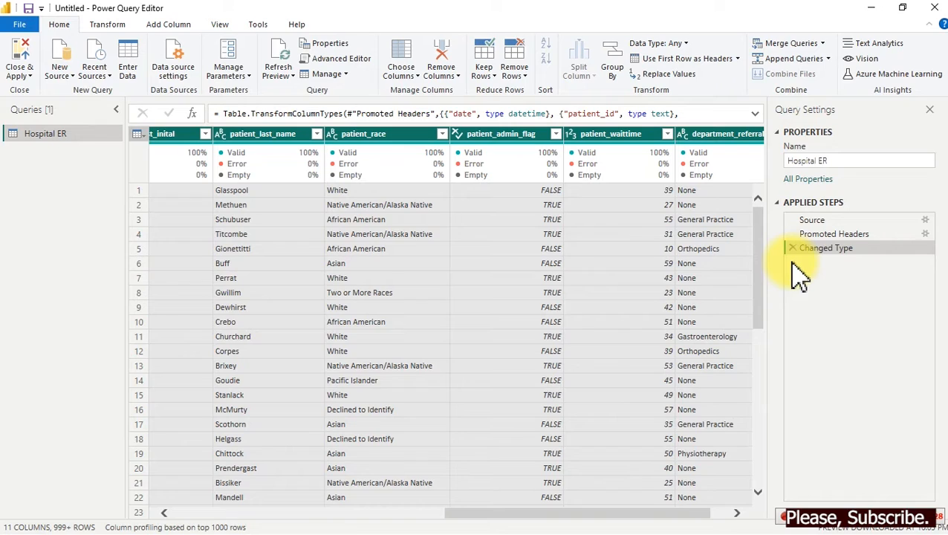
Switch to ChatGPT in Chrome, paste the copied ten-row dataset on a new line below the data dictionary prompt, and submit it.
key("super")
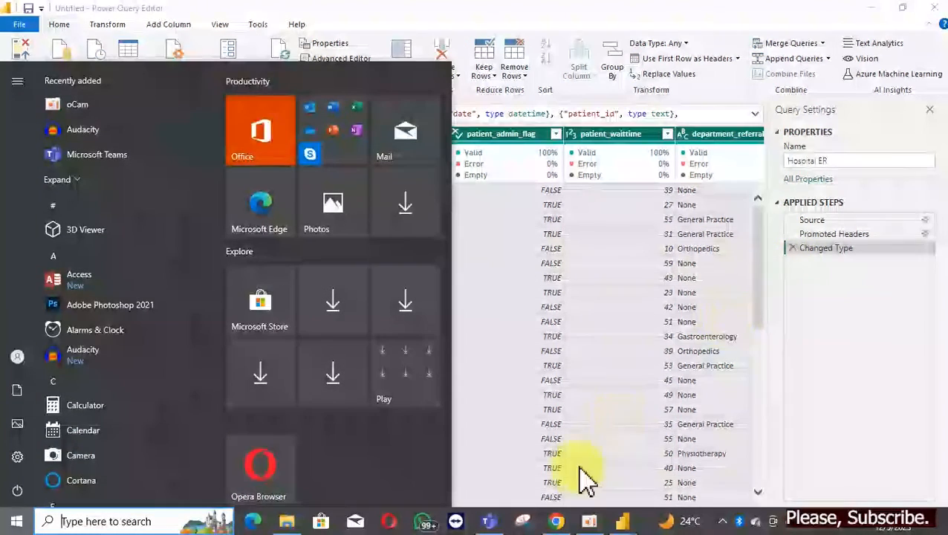
left_click(557, 525)
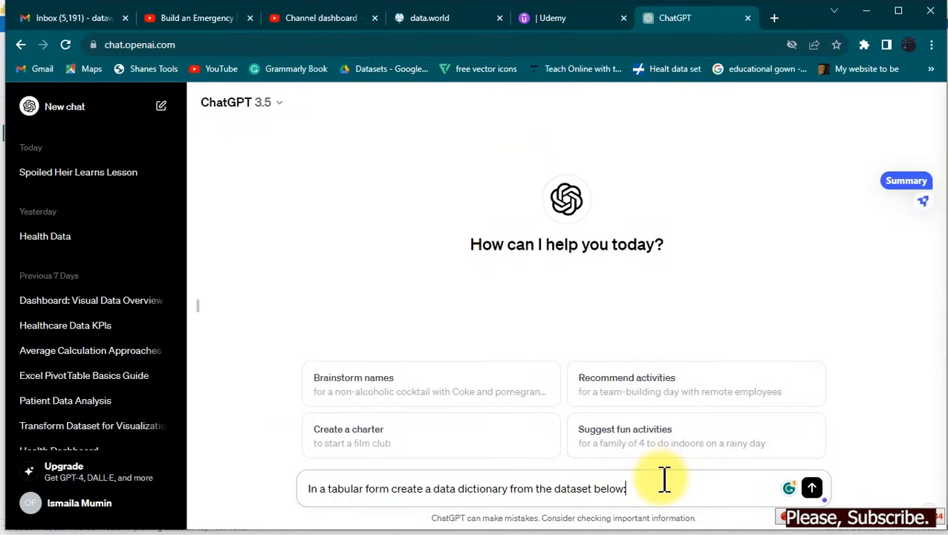
left_click_drag(633, 489, 281, 524)
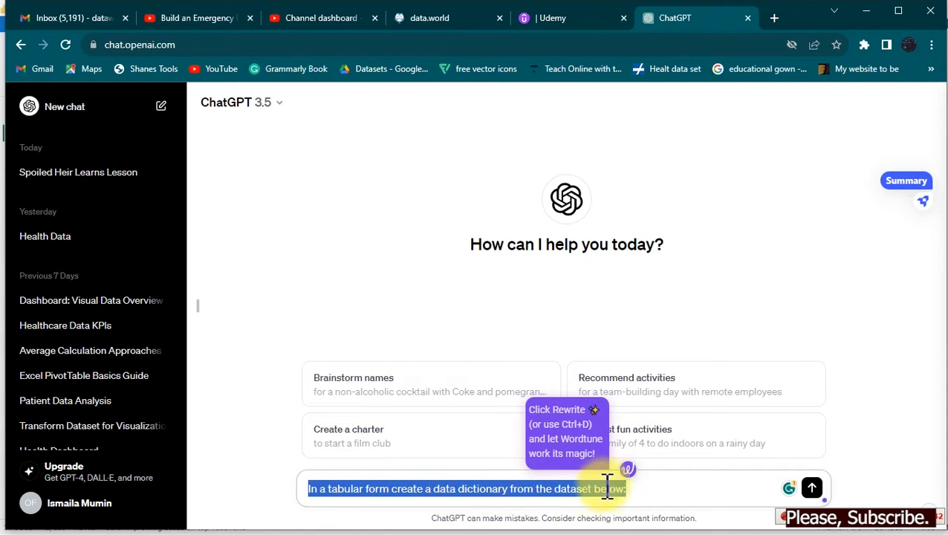
left_click(631, 489)
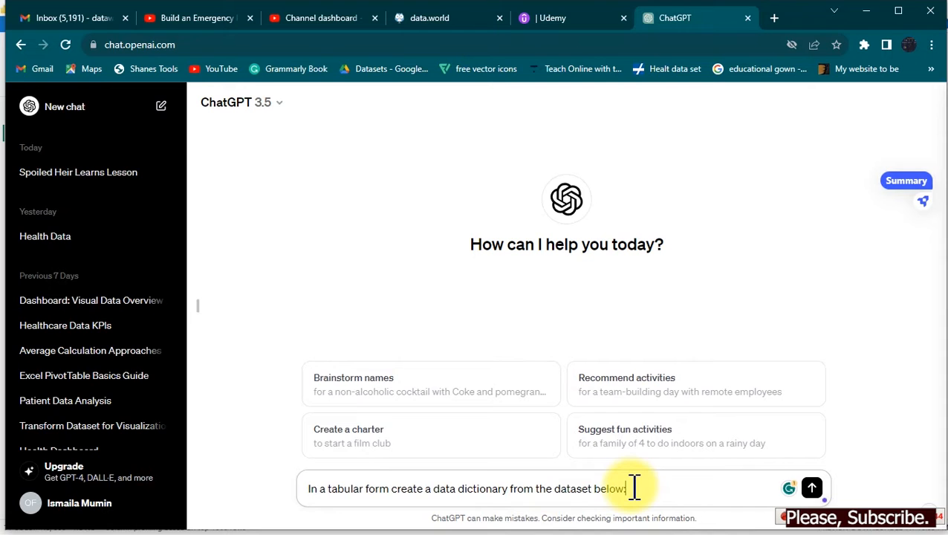
key("shift+Return")
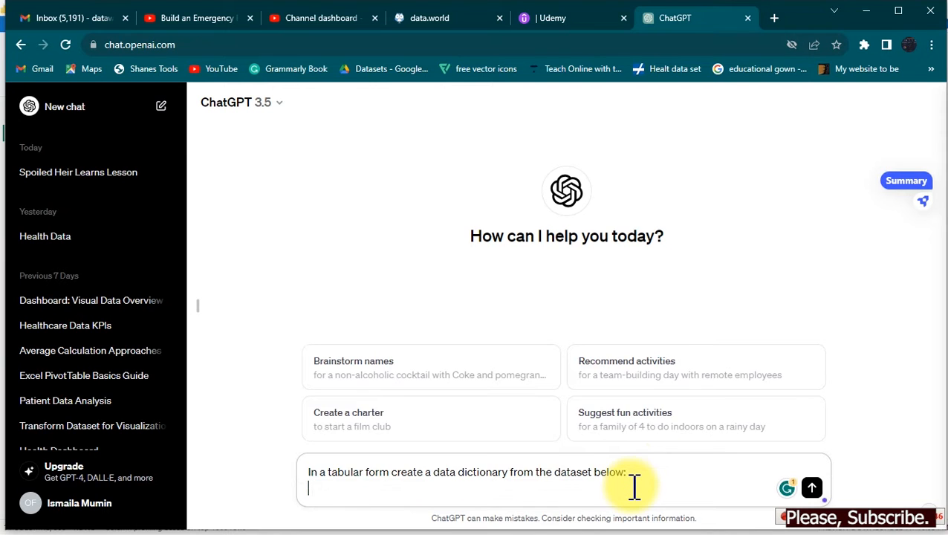
key("ctrl+v")
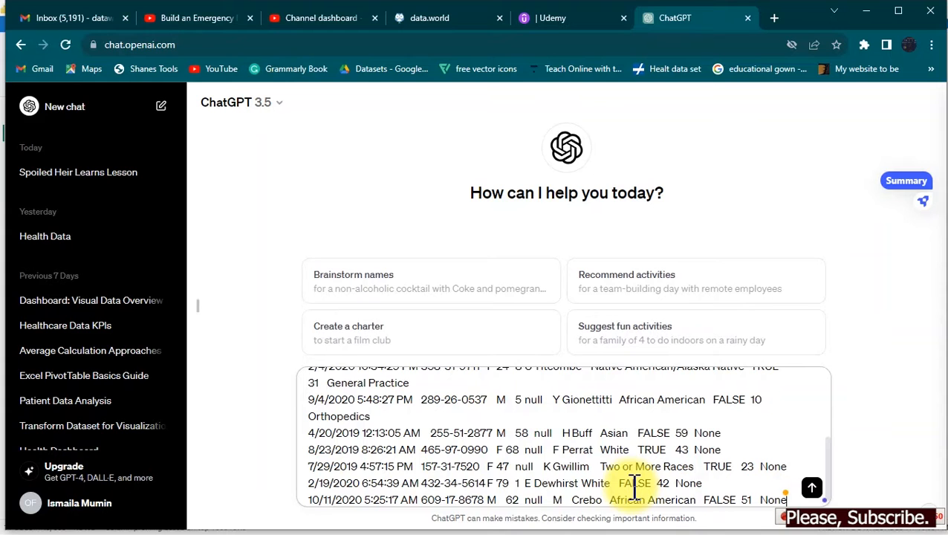
key("Return")
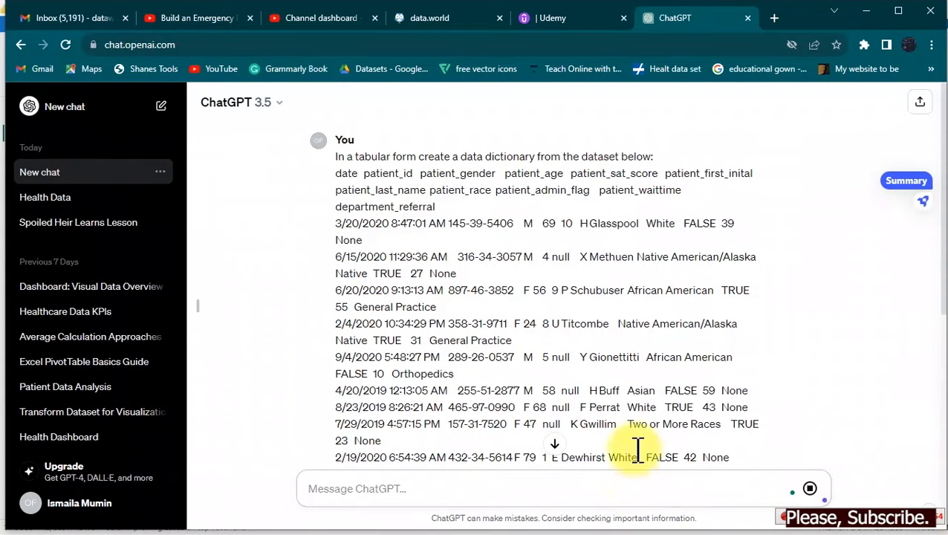
Examine the generated data dictionary, focusing on the description of patient_admin_flag.
left_click(555, 446)
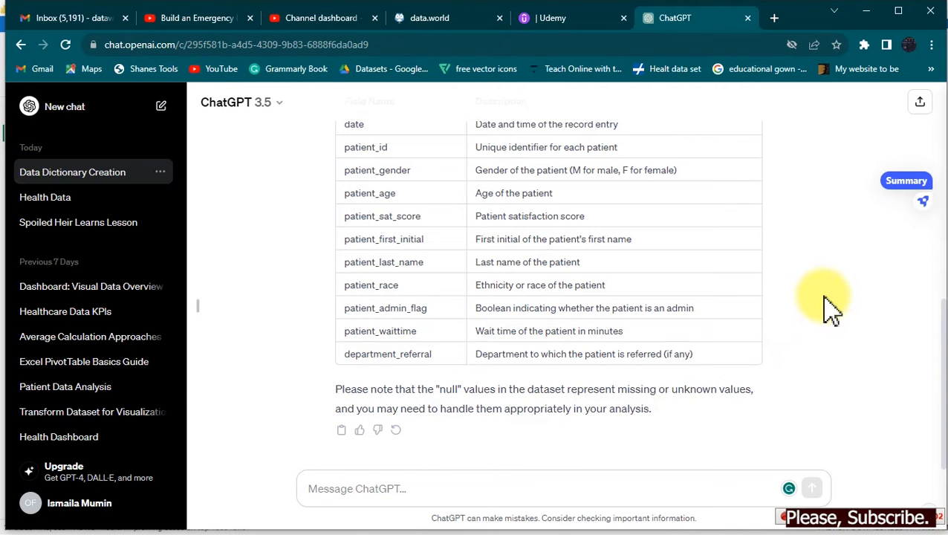
scroll(831, 308, "up", 3)
scroll(831, 308, "down", 3)
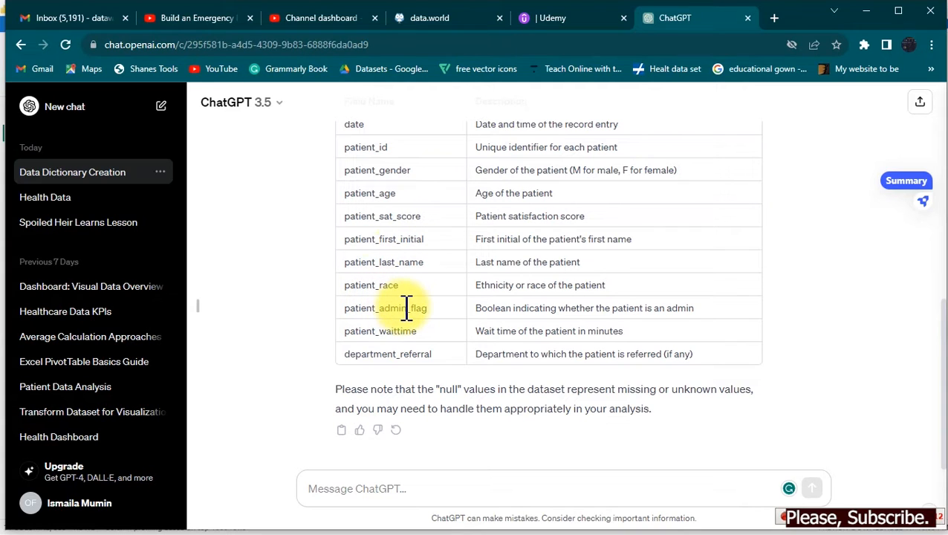
left_click(474, 309)
left_click_drag(515, 311, 686, 313)
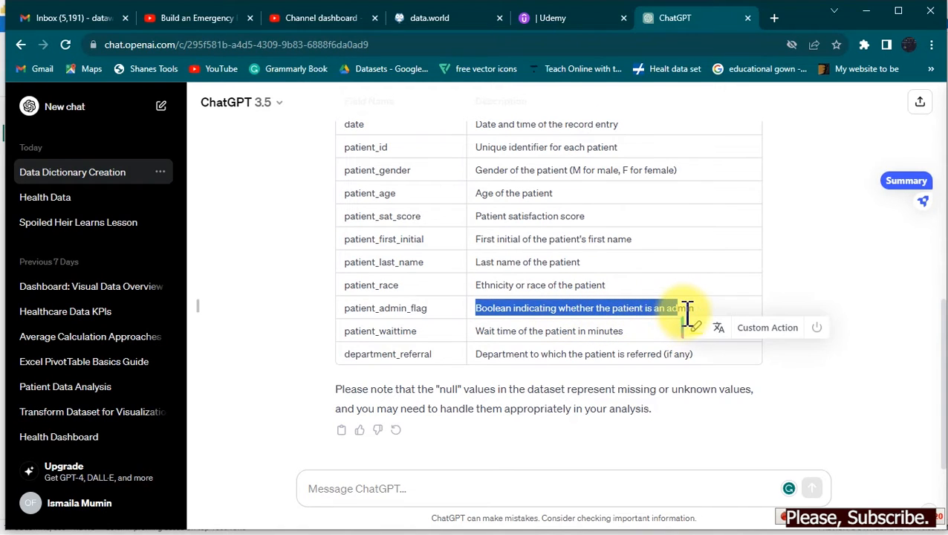
left_click(698, 315)
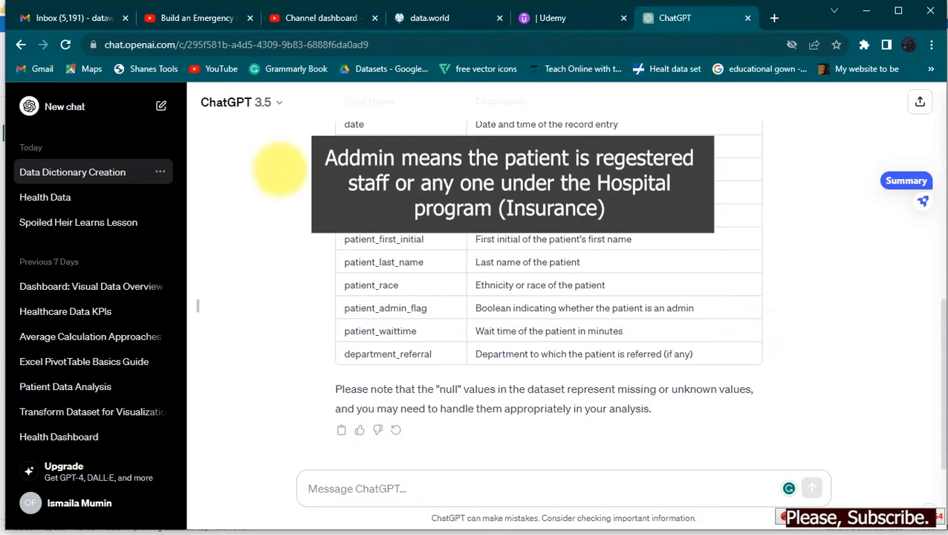
mouse_move(336, 272)
left_mouse_down()
mouse_move(338, 306)
mouse_move(640, 308)
mouse_move(632, 304)
left_mouse_up()
key("e")
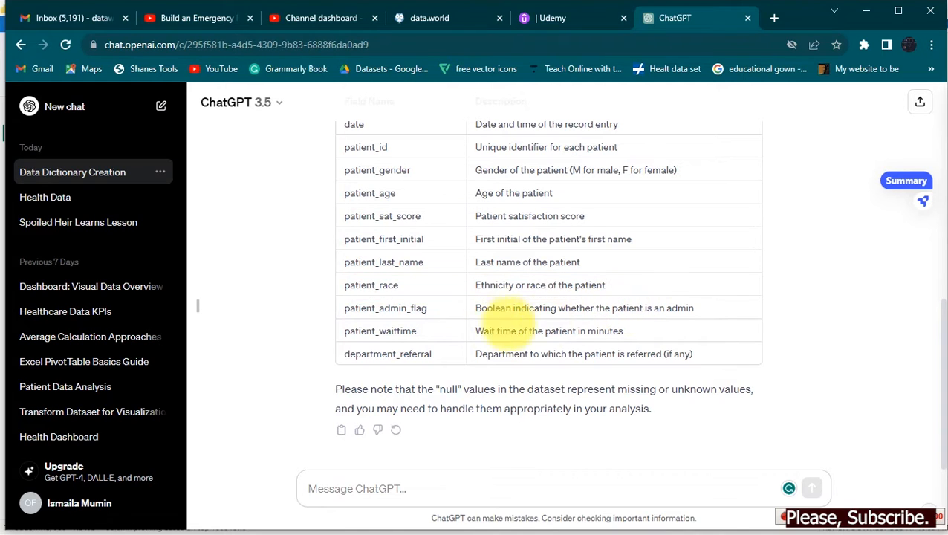
mouse_move(335, 298)
left_mouse_down()
mouse_move(464, 321)
mouse_move(698, 320)
mouse_move(712, 309)
mouse_move(751, 309)
left_mouse_up()
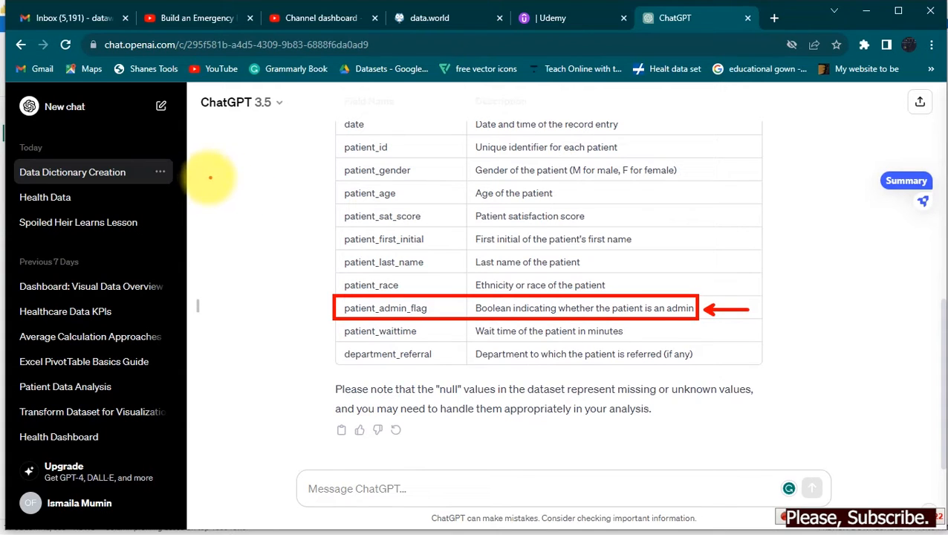
left_click_drag(214, 169, 257, 187)
mouse_move(272, 154)
left_mouse_down()
mouse_move(260, 173)
mouse_move(289, 181)
mouse_move(312, 140)
mouse_move(324, 149)
mouse_move(339, 126)
left_mouse_up()
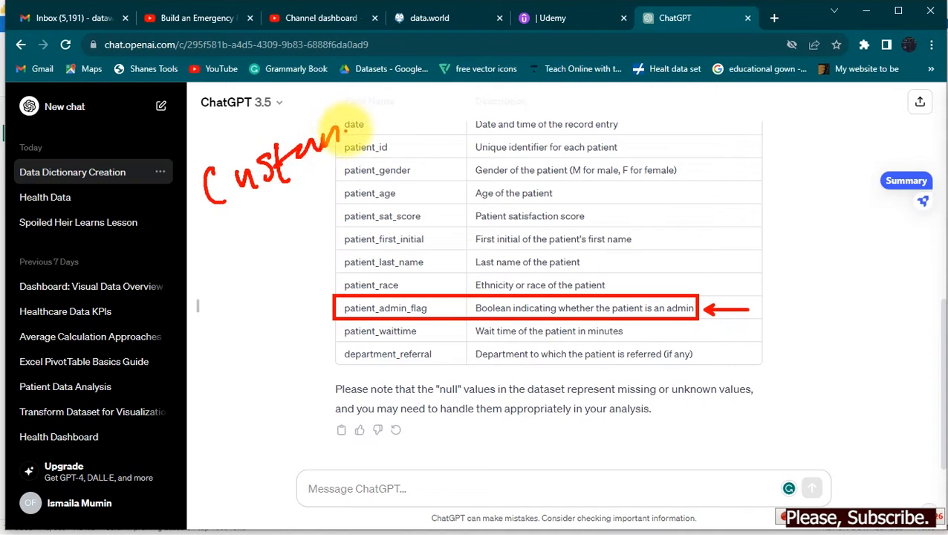
left_click_drag(227, 226, 321, 195)
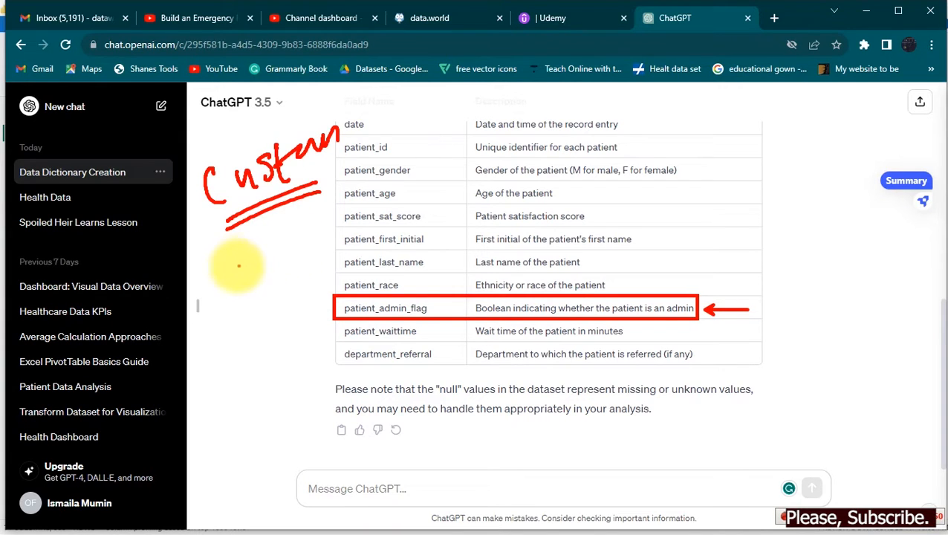
mouse_move(229, 262)
left_mouse_down()
mouse_move(222, 316)
mouse_move(243, 302)
left_mouse_up()
mouse_move(250, 263)
left_mouse_down()
mouse_move(246, 302)
mouse_move(265, 303)
left_mouse_up()
mouse_move(288, 251)
left_mouse_down()
mouse_move(288, 301)
mouse_move(292, 277)
left_mouse_up()
mouse_move(320, 252)
left_mouse_down()
mouse_move(304, 258)
mouse_move(298, 282)
left_mouse_up()
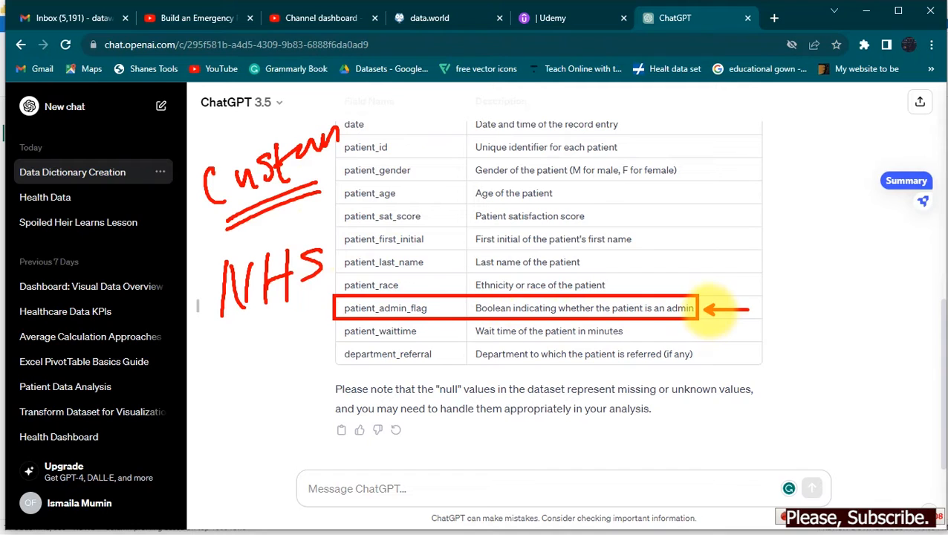
key("Escape")
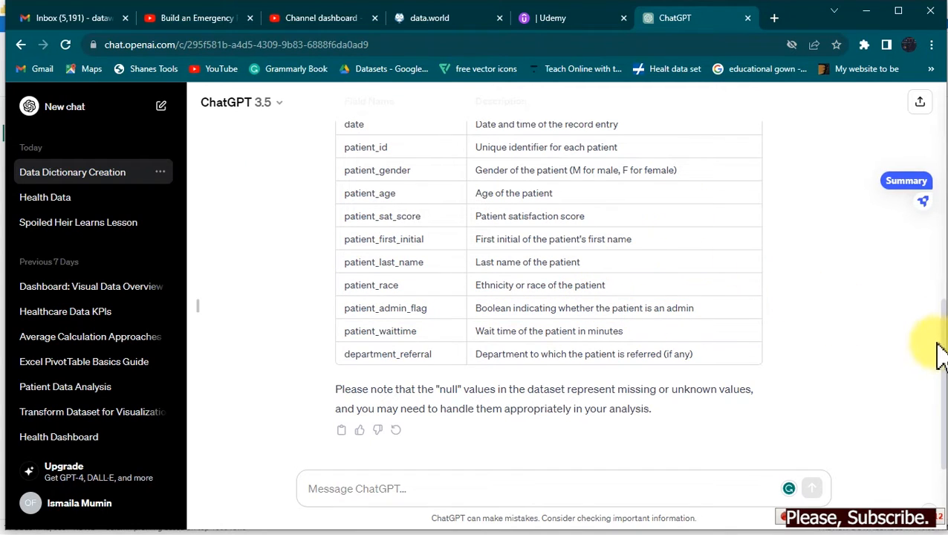
Ask ChatGPT to "add a new column to explain the description" and go to the end of its answer.
scroll(940, 336, "up", 1)
scroll(943, 327, "up", 2)
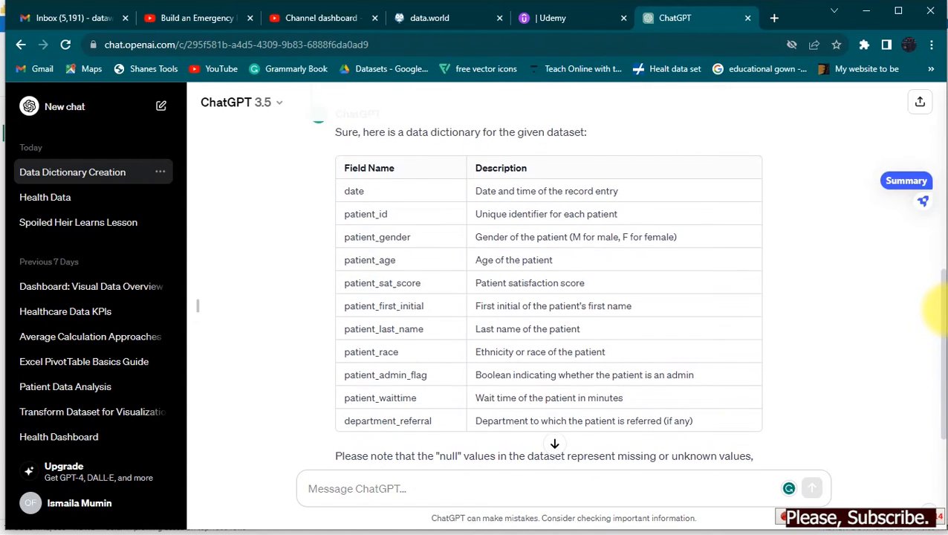
left_click(379, 488)
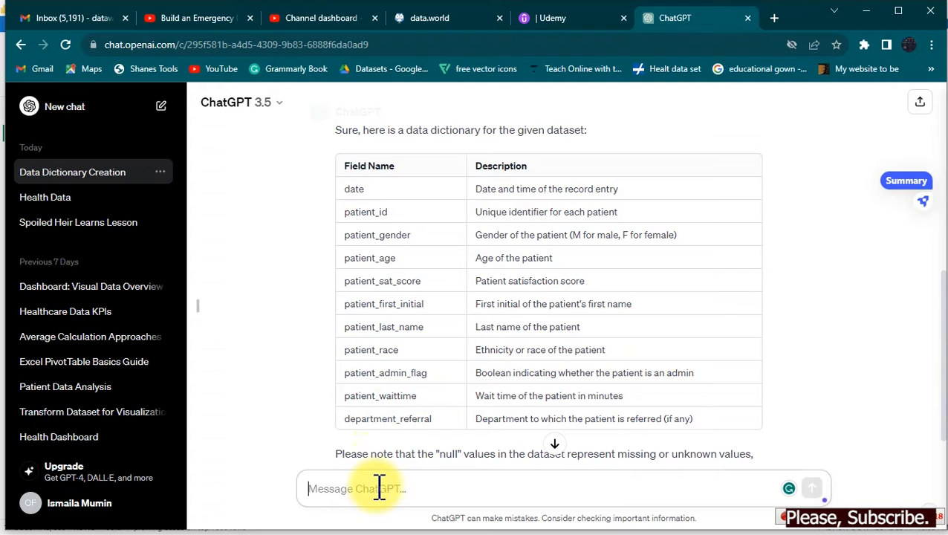
type("add a")
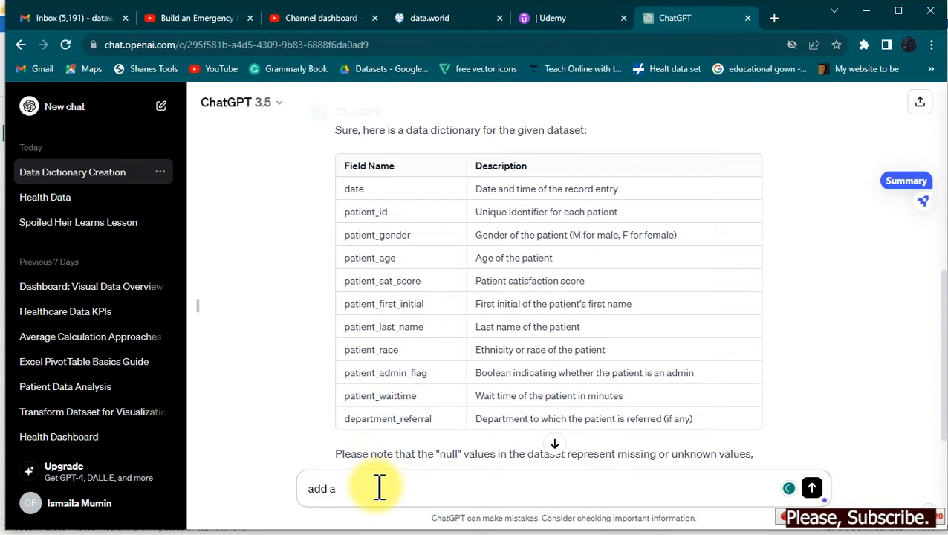
type("nnew column to explain the")
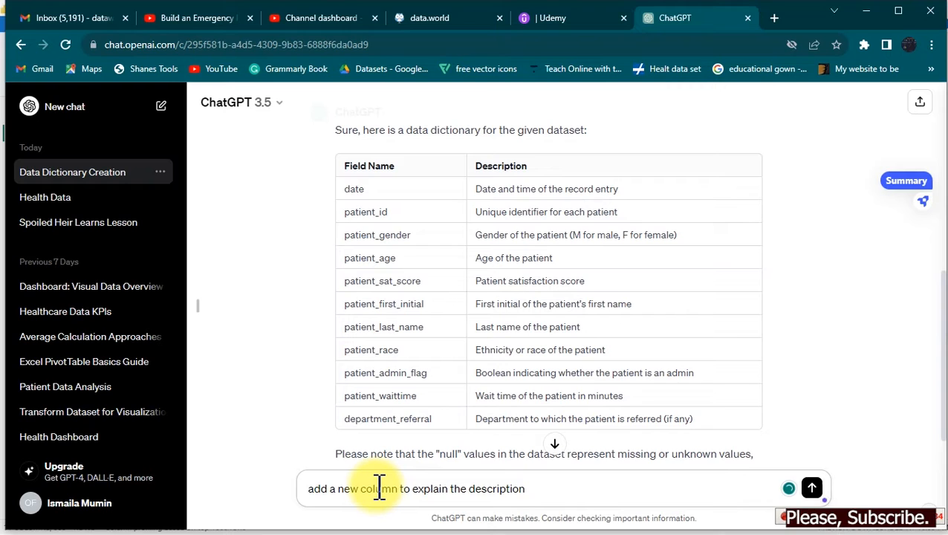
type(" description")
key("Return")
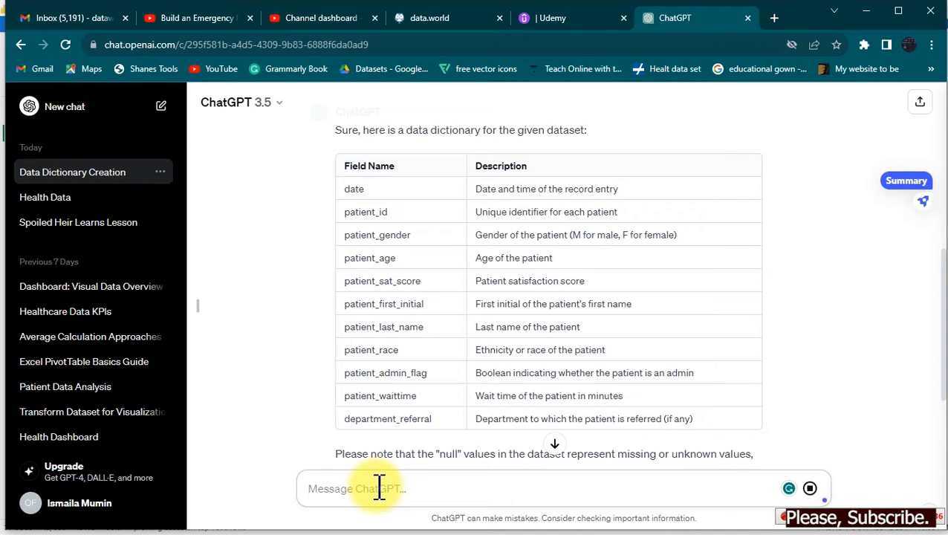
left_click(556, 444)
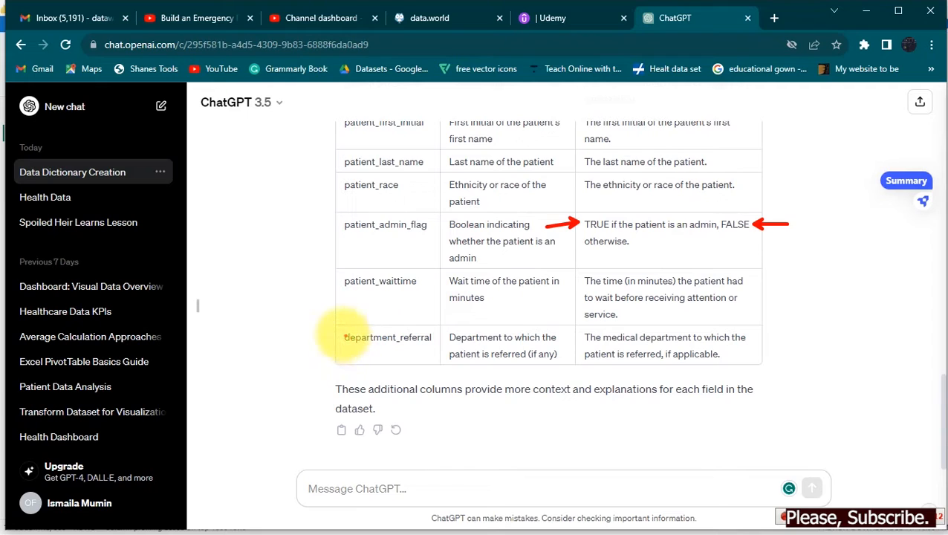
mouse_move(334, 325)
left_mouse_down()
mouse_move(349, 351)
mouse_move(440, 352)
left_mouse_up()
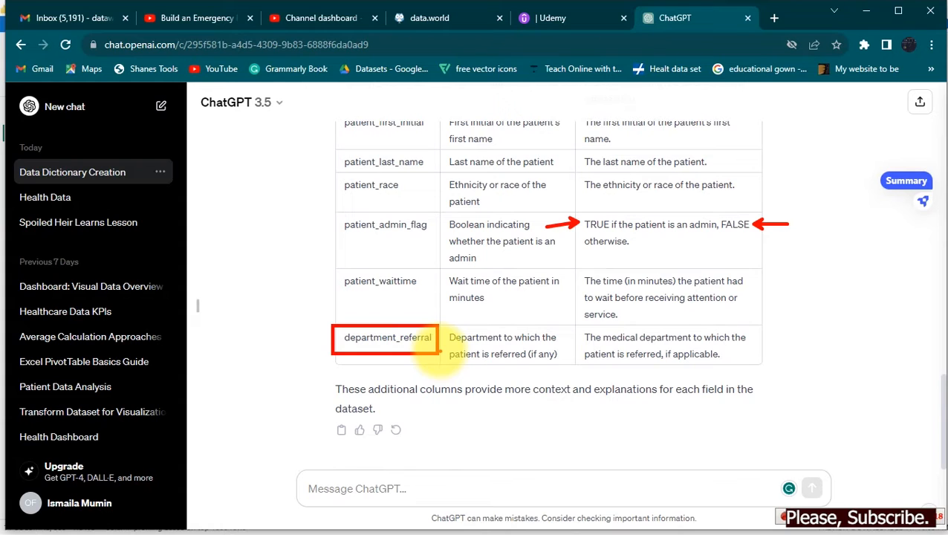
left_click_drag(505, 361, 516, 393)
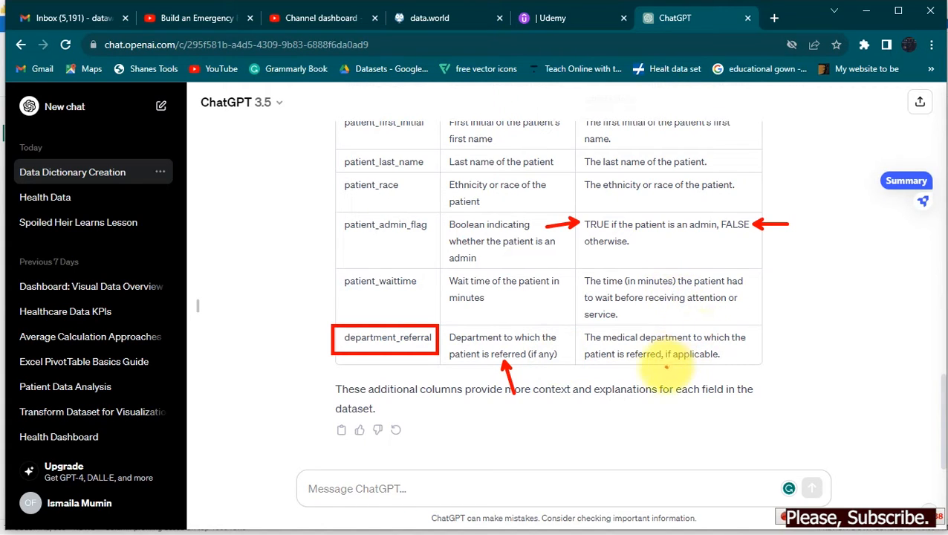
left_click_drag(664, 369, 663, 405)
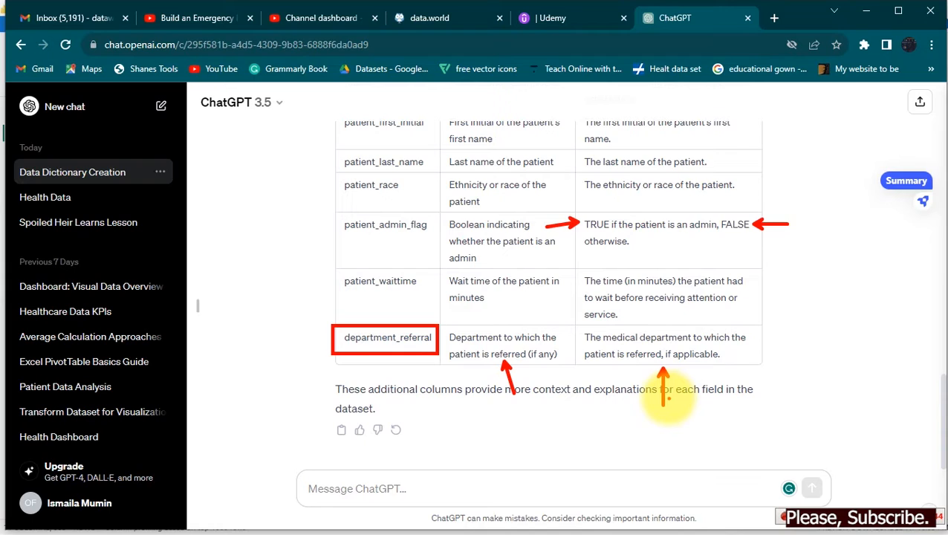
key("Escape")
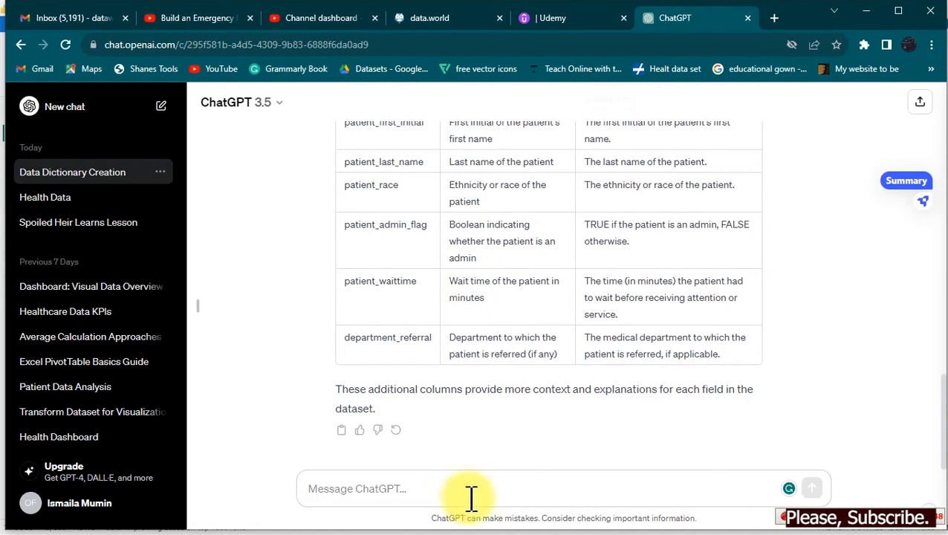
Switch back to the Power Query Editor and turn off the Column quality display in the Hospital ER data preview.
key("super")
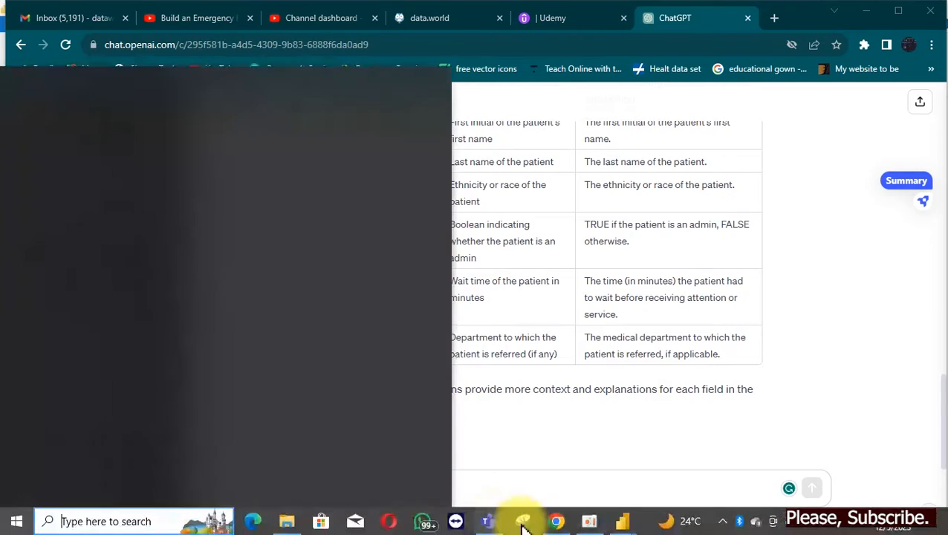
mouse_move(627, 524)
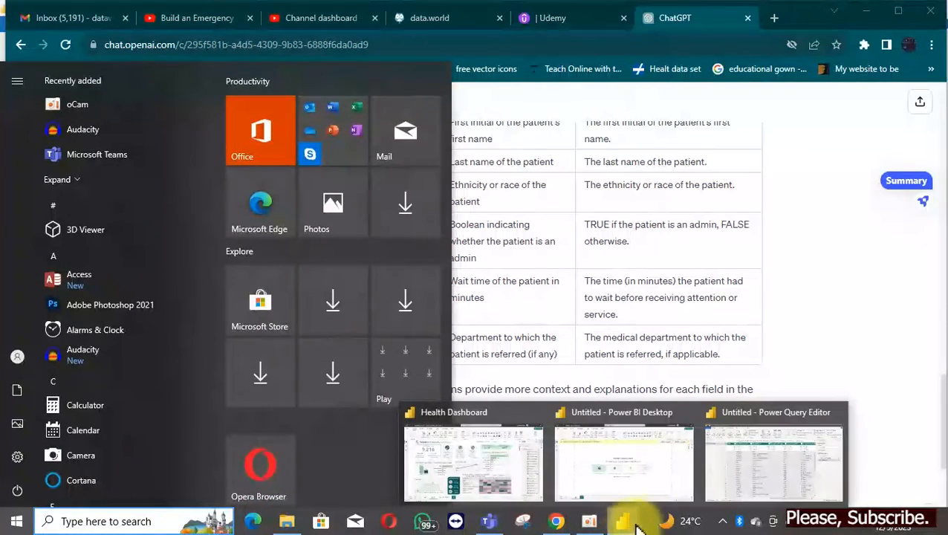
left_click(741, 485)
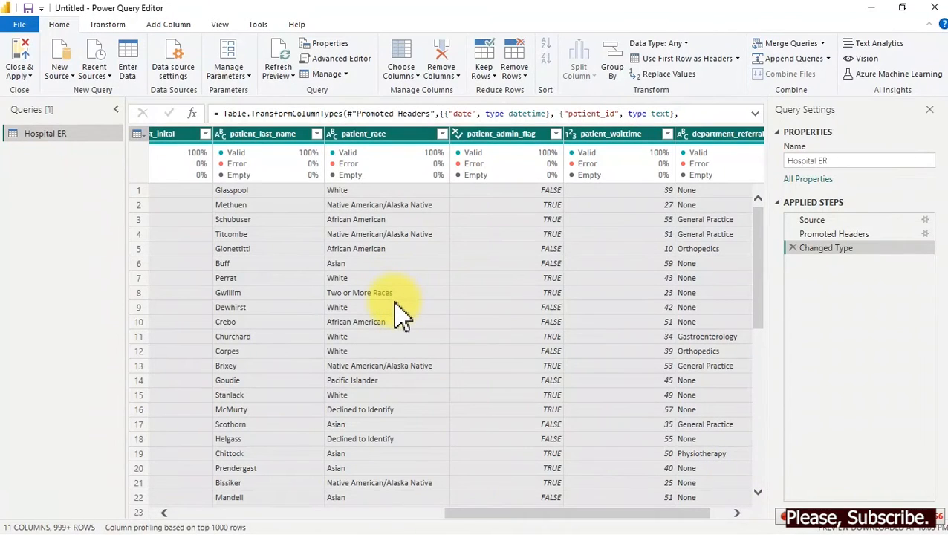
left_click(528, 512)
left_click_drag(528, 513, 230, 499)
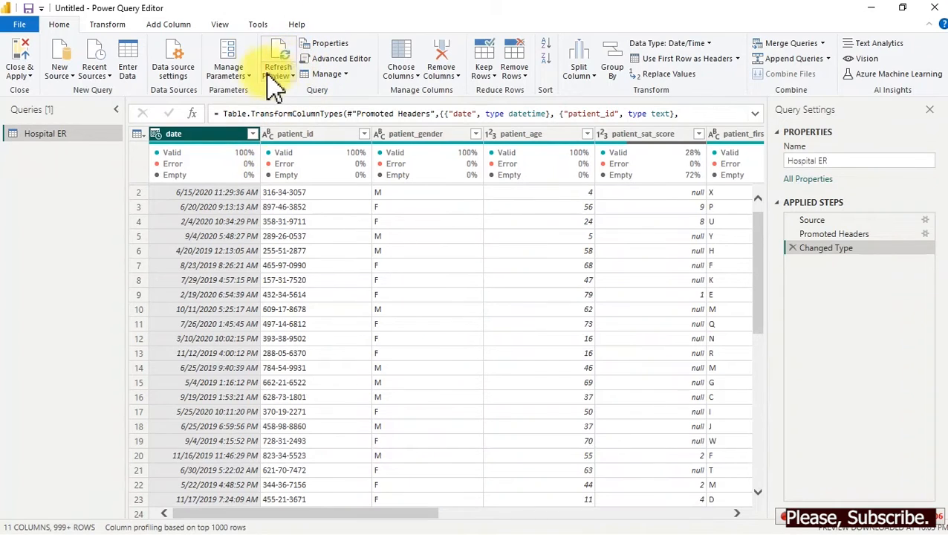
left_click(220, 25)
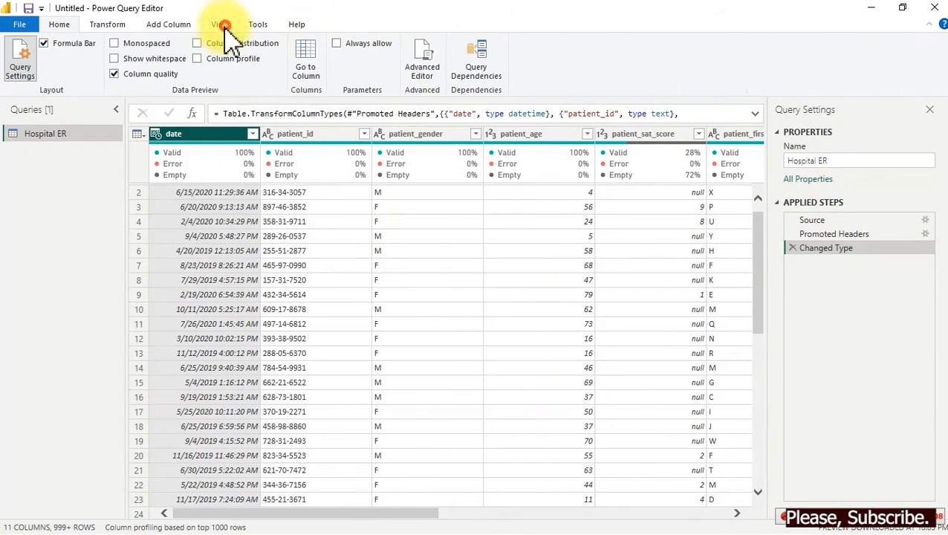
left_click(135, 75)
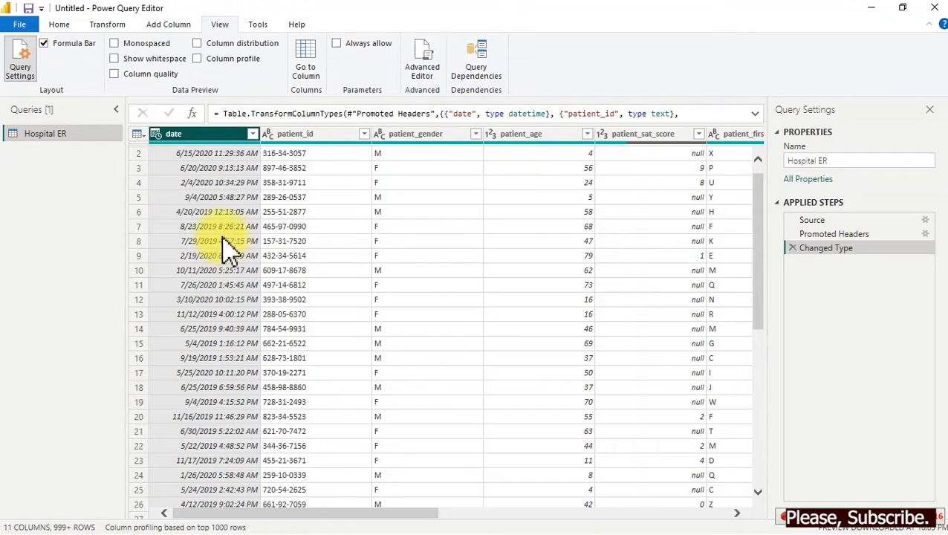
Open the text extraction options for adding a new column based on the date column.
left_click(171, 25)
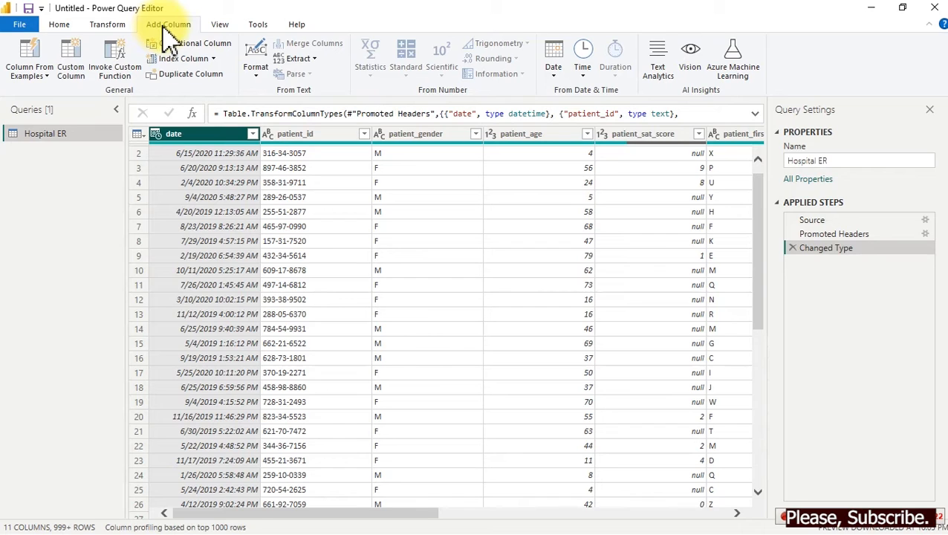
left_click(310, 63)
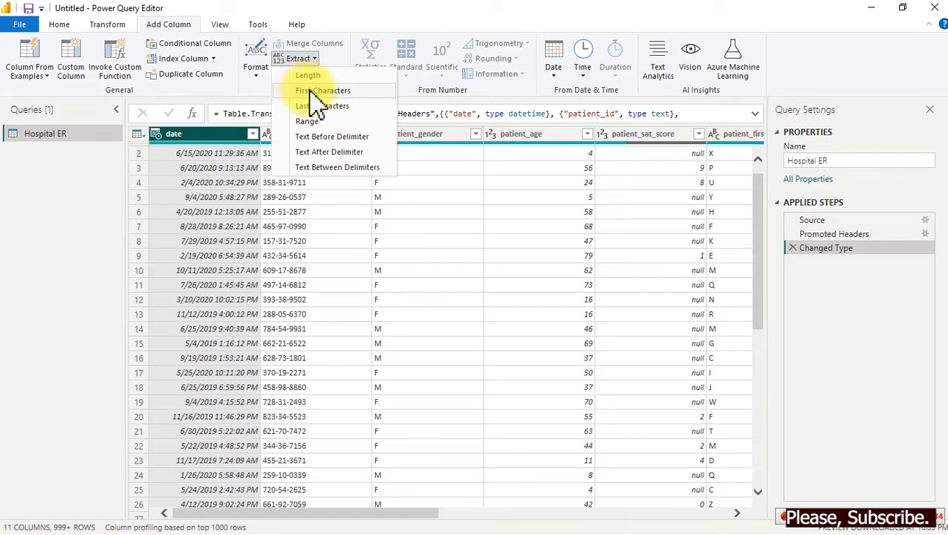
mouse_move(413, 209)
left_mouse_down()
mouse_move(402, 253)
mouse_move(433, 251)
mouse_move(431, 225)
mouse_move(478, 212)
mouse_move(492, 239)
left_mouse_up()
mouse_move(407, 289)
left_mouse_down()
mouse_move(399, 284)
mouse_move(420, 273)
mouse_move(434, 297)
mouse_move(455, 269)
mouse_move(476, 328)
mouse_move(491, 305)
left_mouse_up()
mouse_move(415, 376)
left_mouse_down()
mouse_move(482, 382)
mouse_move(511, 406)
left_mouse_up()
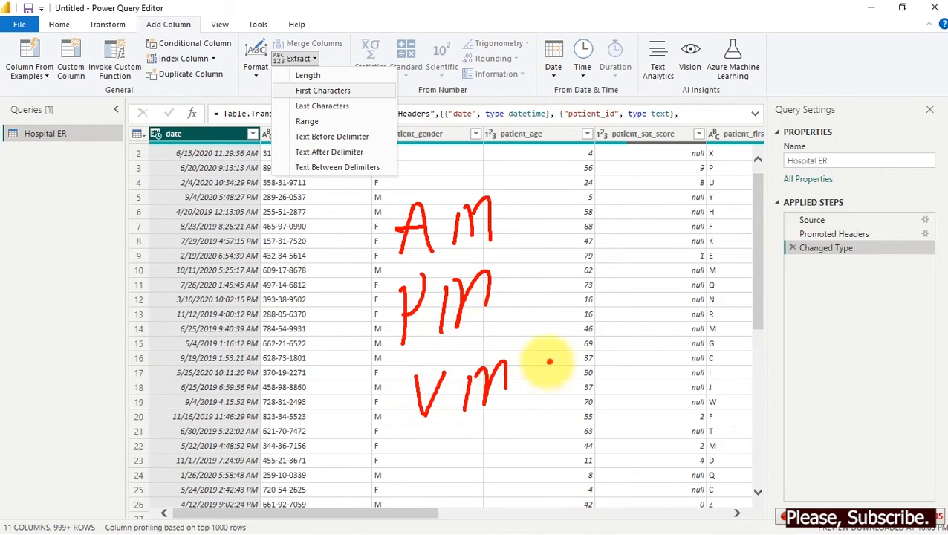
left_click_drag(551, 365, 550, 407)
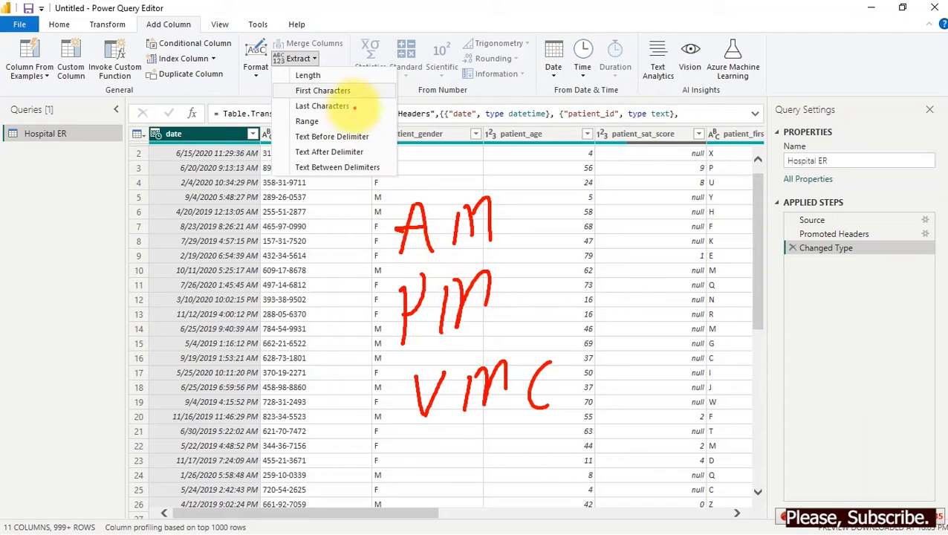
mouse_move(358, 107)
left_mouse_down()
mouse_move(394, 107)
mouse_move(410, 90)
left_mouse_up()
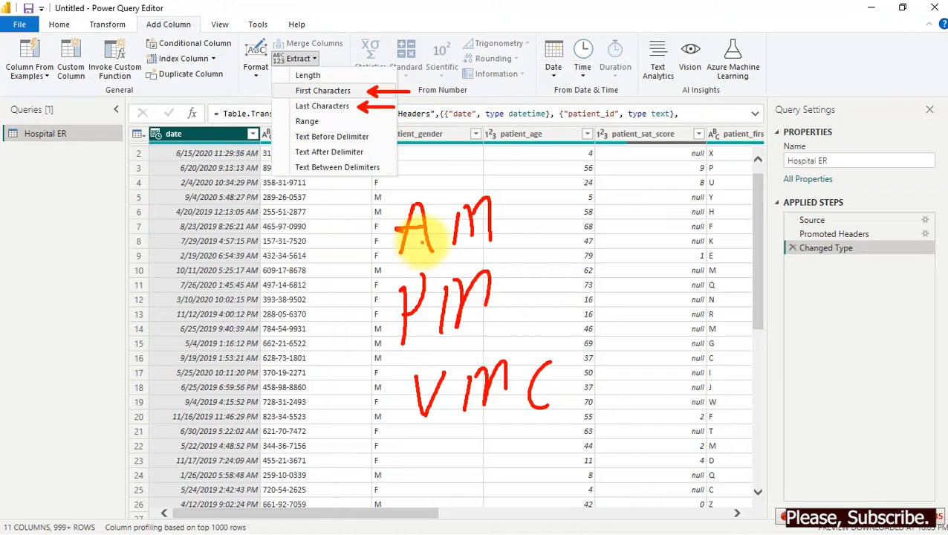
key("Escape")
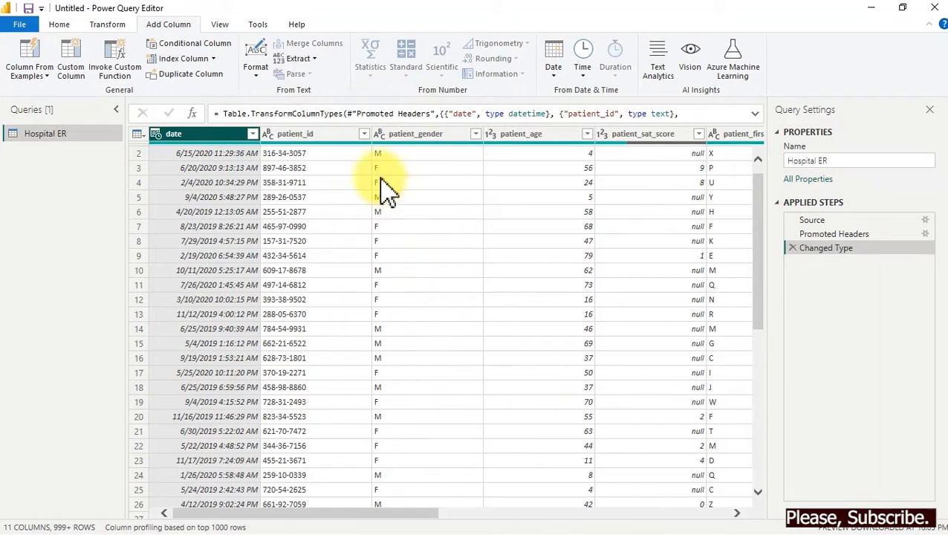
Add a column that extracts the last 2 characters of the date column.
left_click(308, 60)
left_click(318, 105)
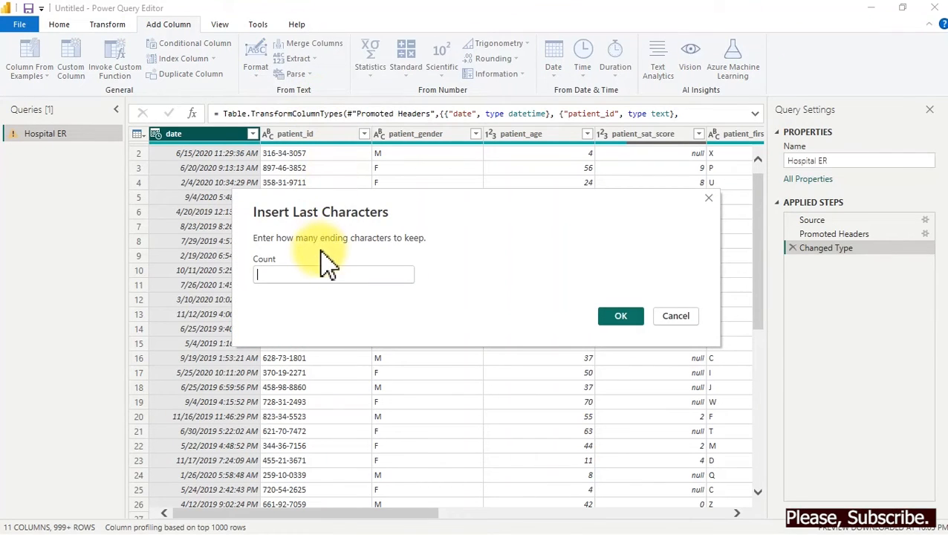
type("2")
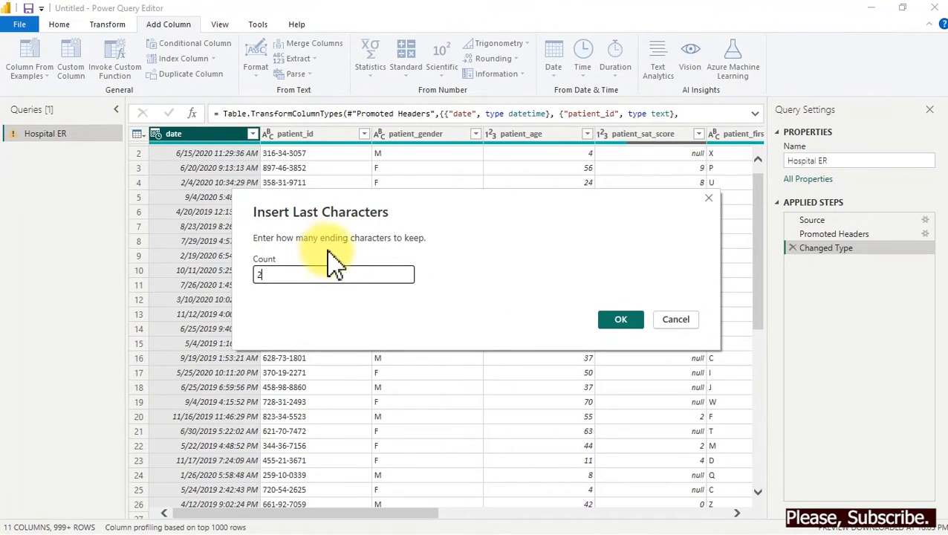
left_click(618, 325)
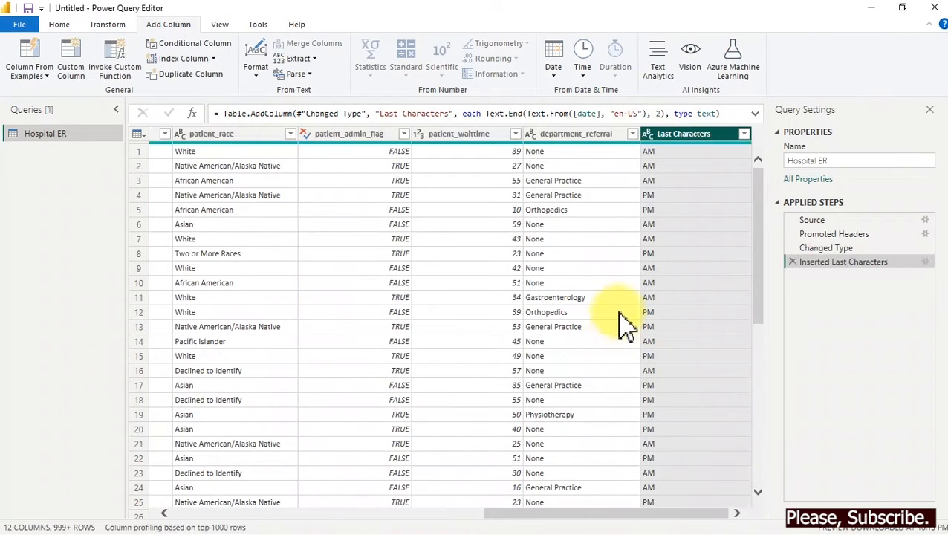
Rename the newly added AM/PM column as Moment.
left_click(695, 134)
double_click(696, 135)
key("Return")
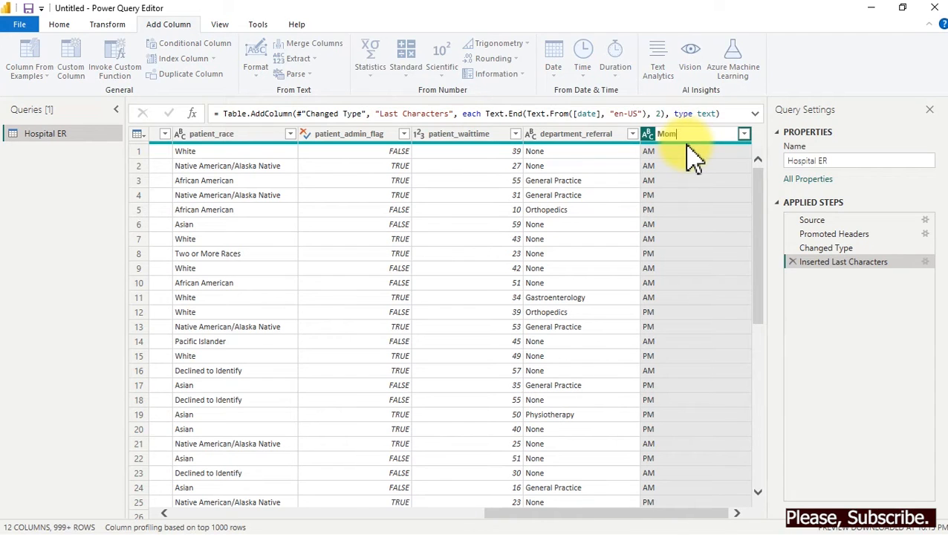
key("Return")
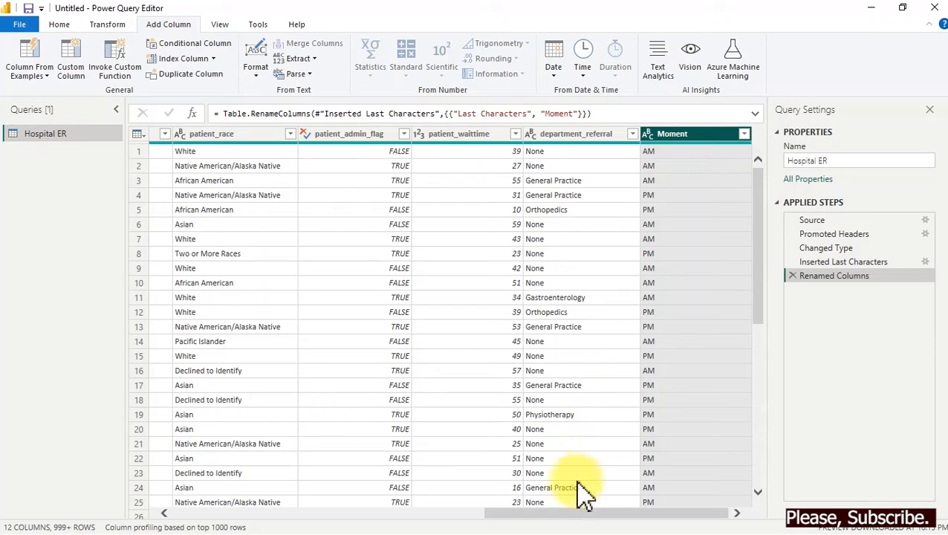
Change the data type of the date column to Date.
left_click_drag(550, 515, 159, 452)
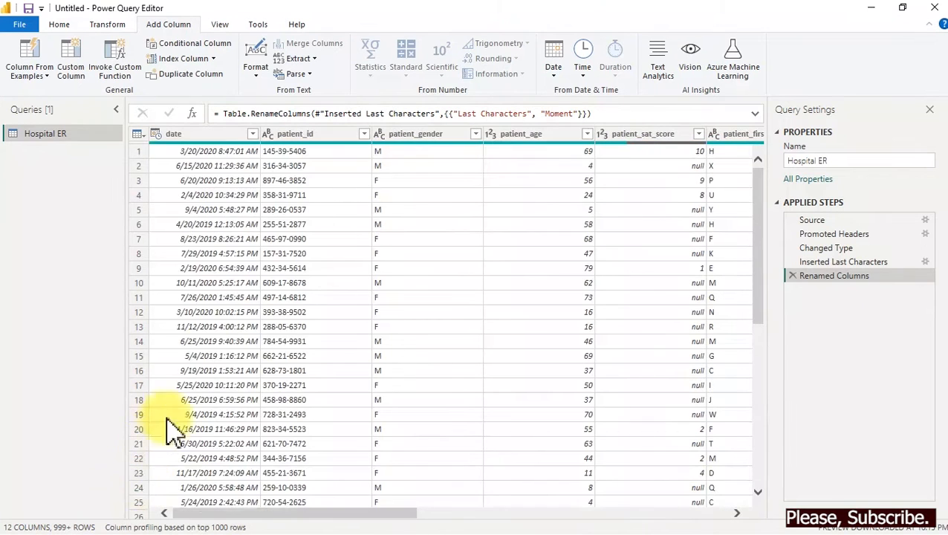
left_click(158, 136)
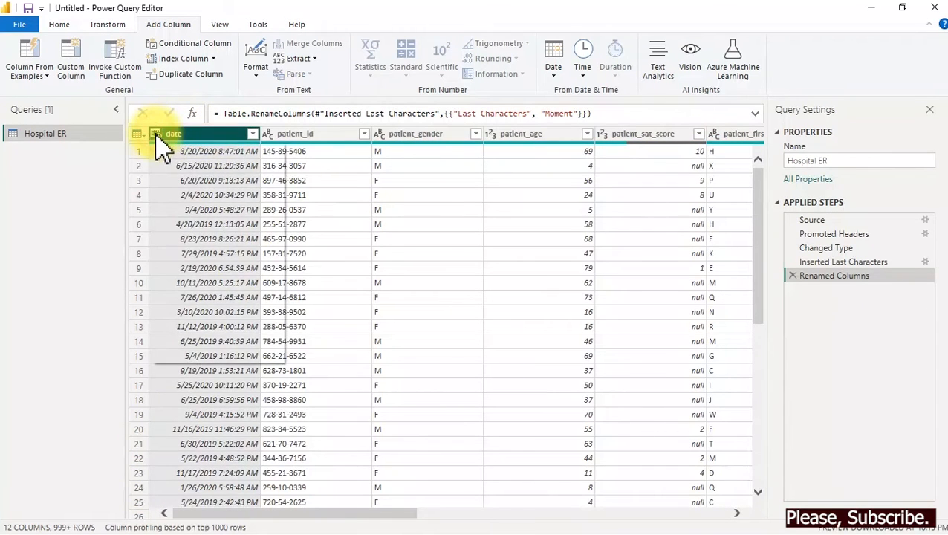
left_click(183, 226)
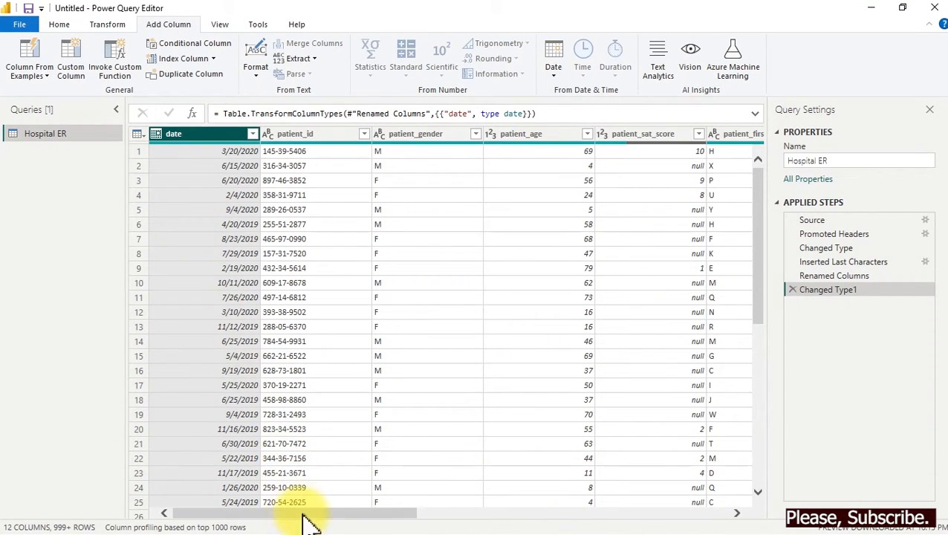
Merge patient_first_inital and patient_last_name, in that order and separated by a space, into a single column named Full Name that replaces them.
left_click_drag(308, 513, 420, 513)
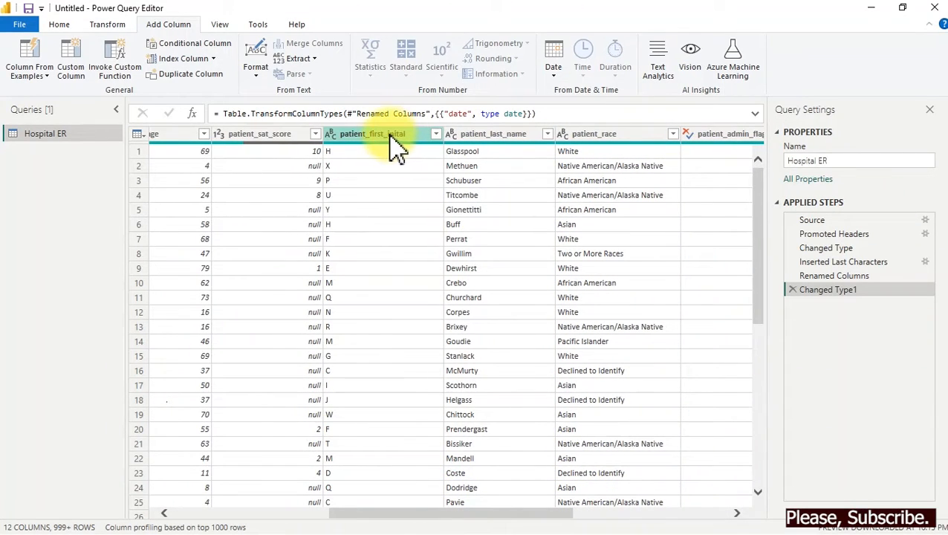
left_click(471, 135)
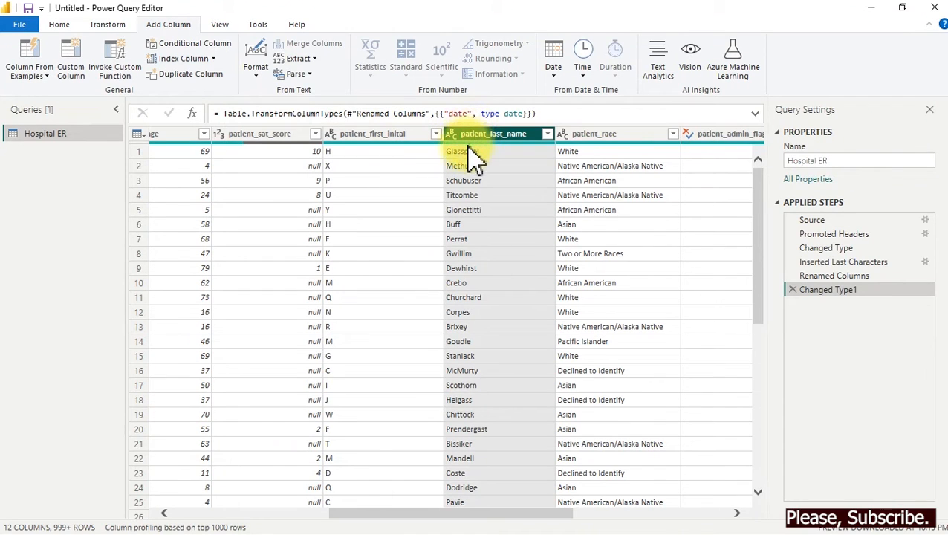
left_click(408, 138, "ctrl")
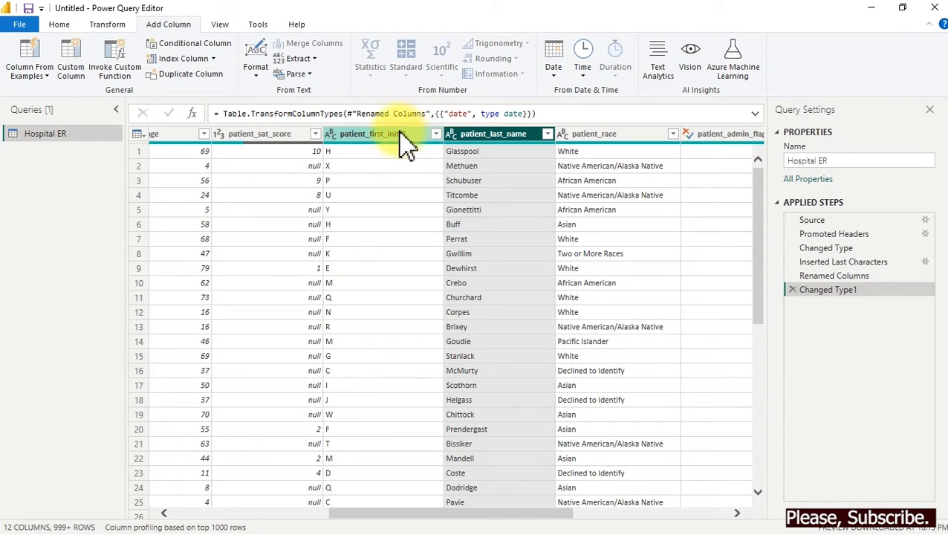
left_click(401, 139)
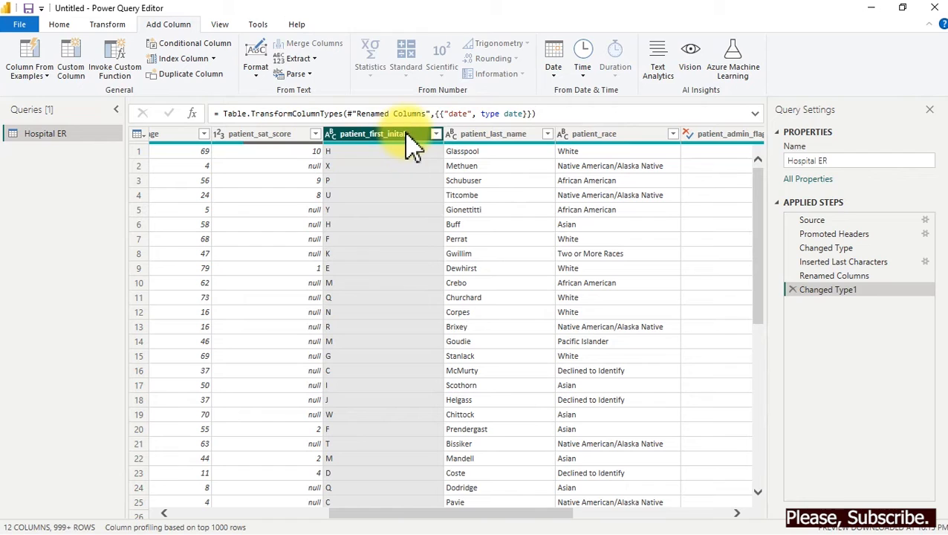
left_click(484, 138, "ctrl")
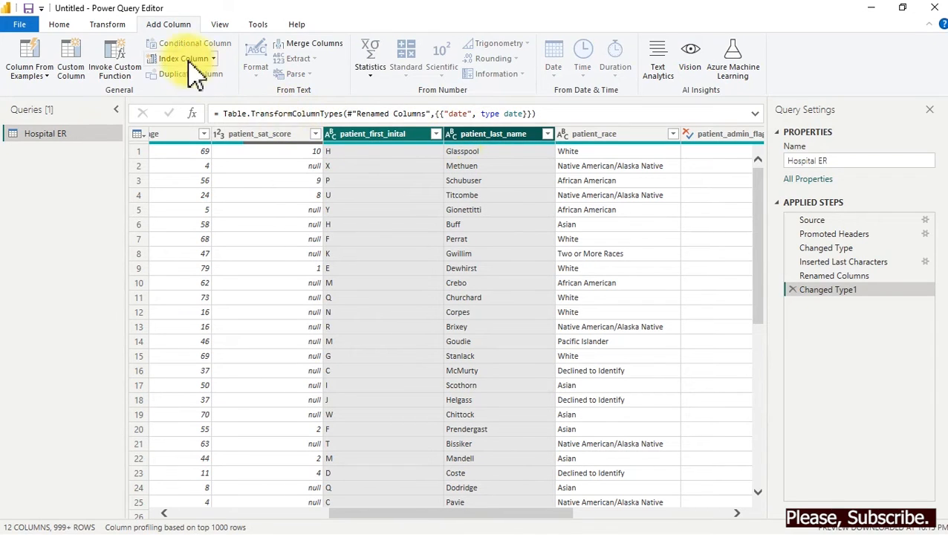
left_click(112, 25)
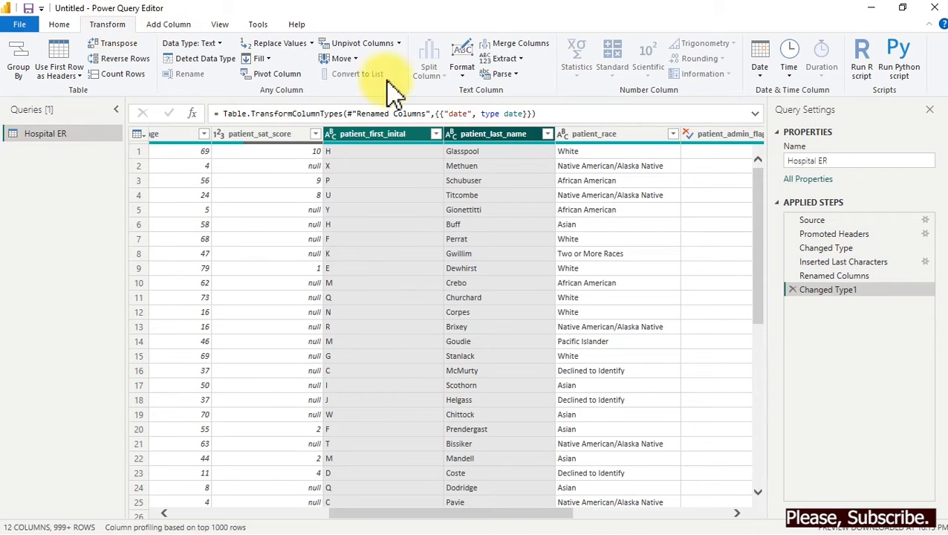
left_click(521, 46)
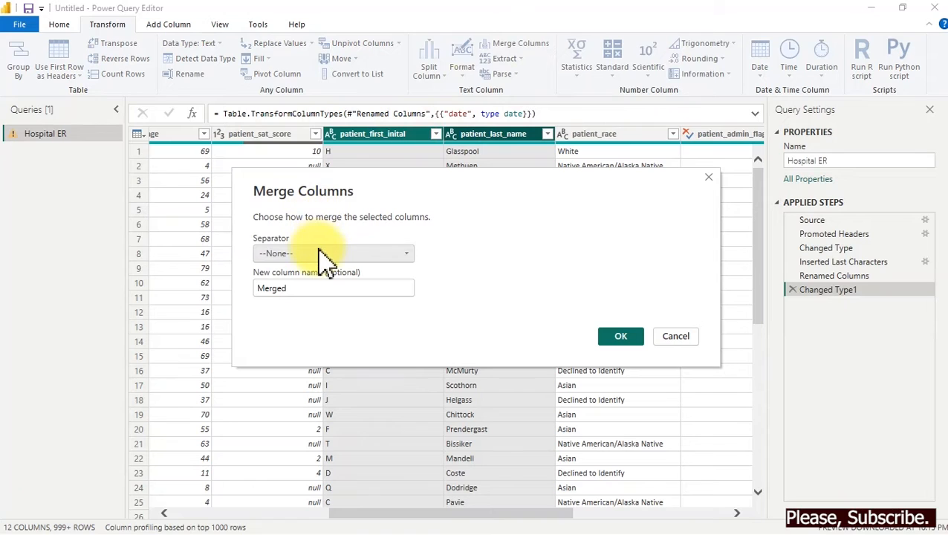
left_click(324, 253)
left_click(278, 340)
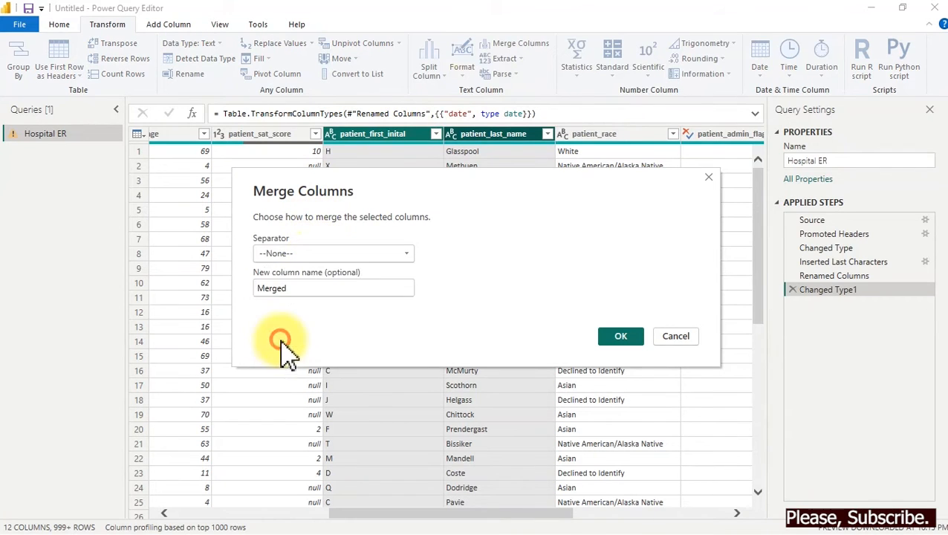
left_click_drag(301, 289, 199, 287)
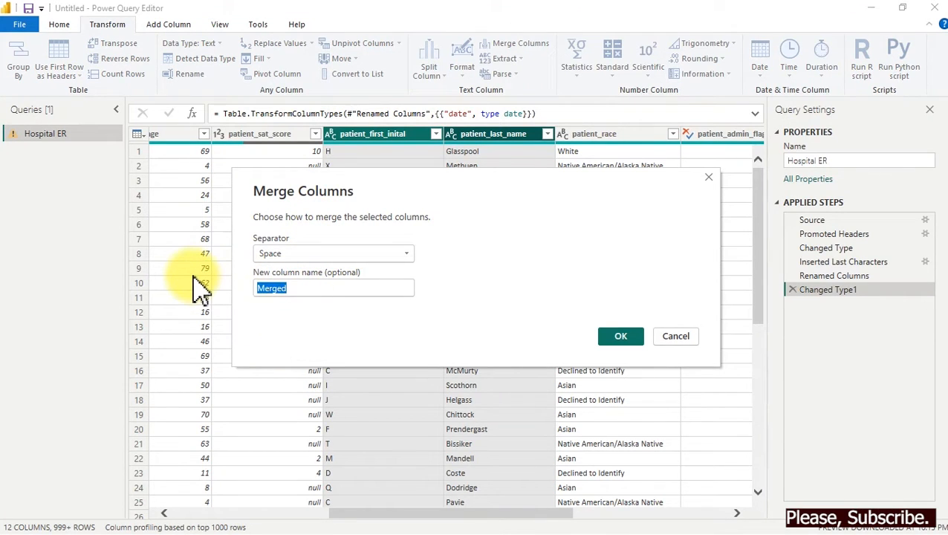
type("Fu")
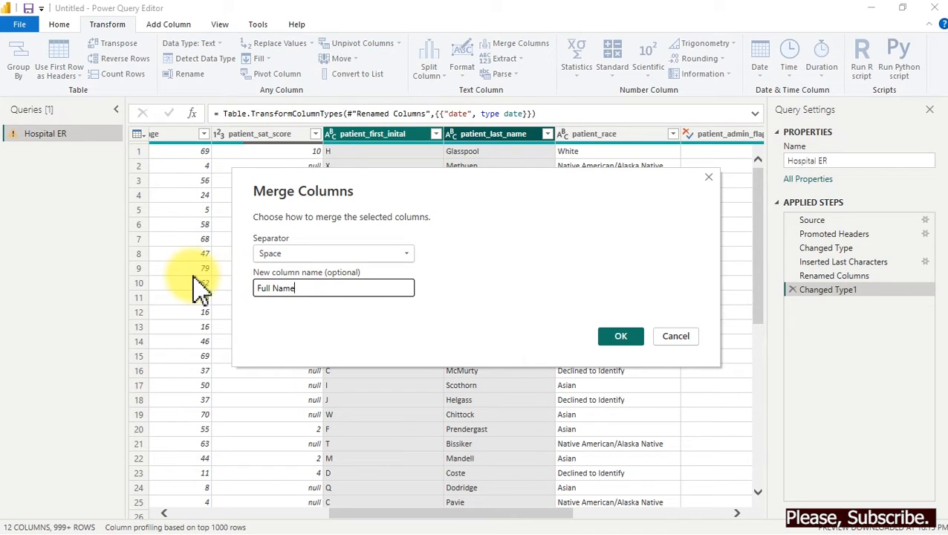
type("ll Name")
left_click(620, 336)
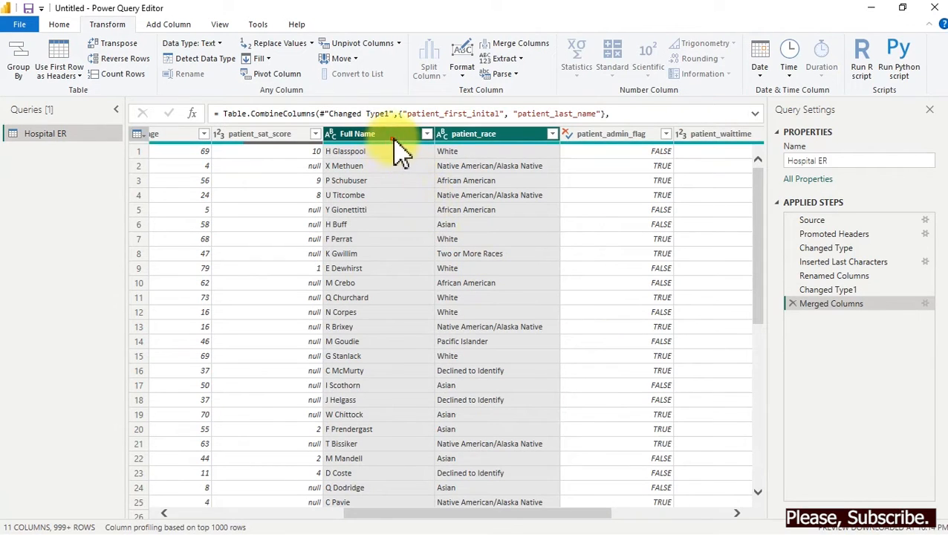
mouse_move(402, 159)
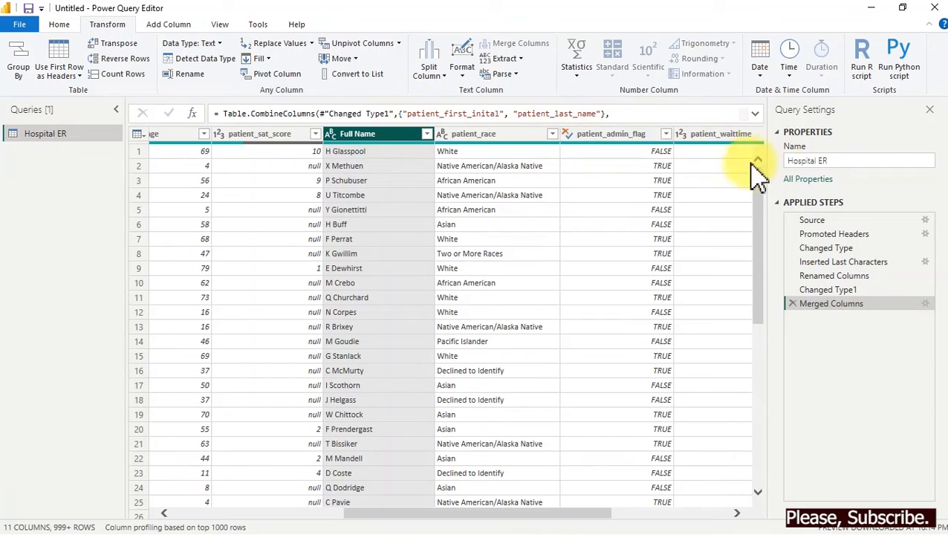
Rename the Hospital ER query as Patients Dataset, and close and apply the query changes to the report.
left_click_drag(842, 159, 783, 158)
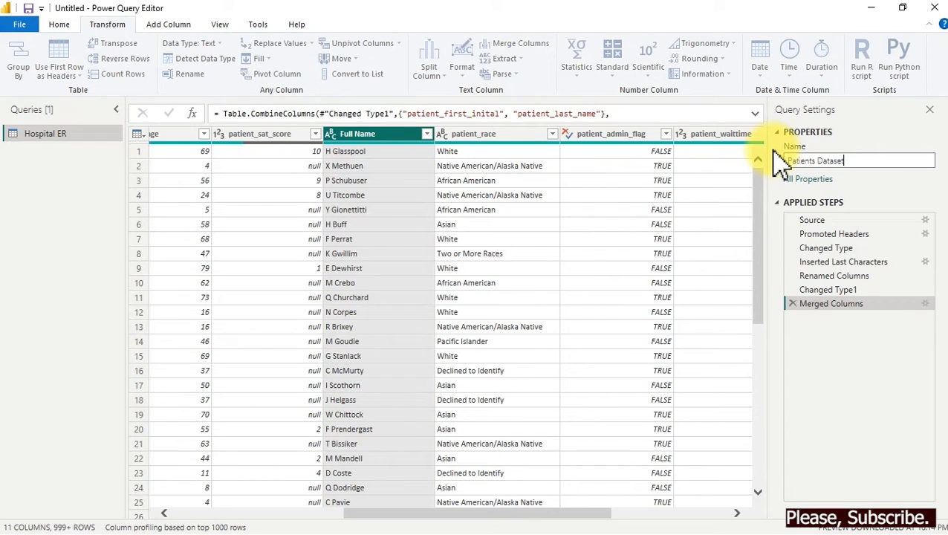
key("Return")
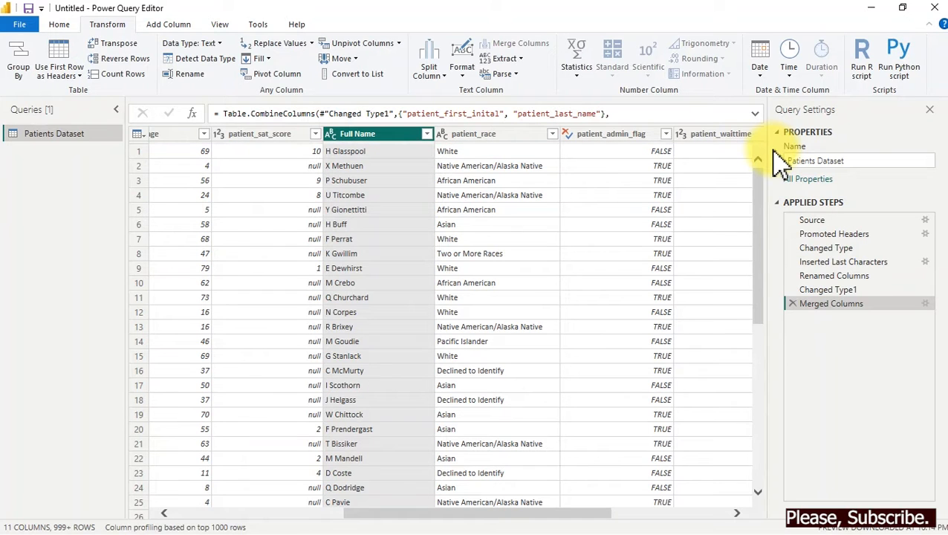
left_click(60, 26)
left_click(22, 62)
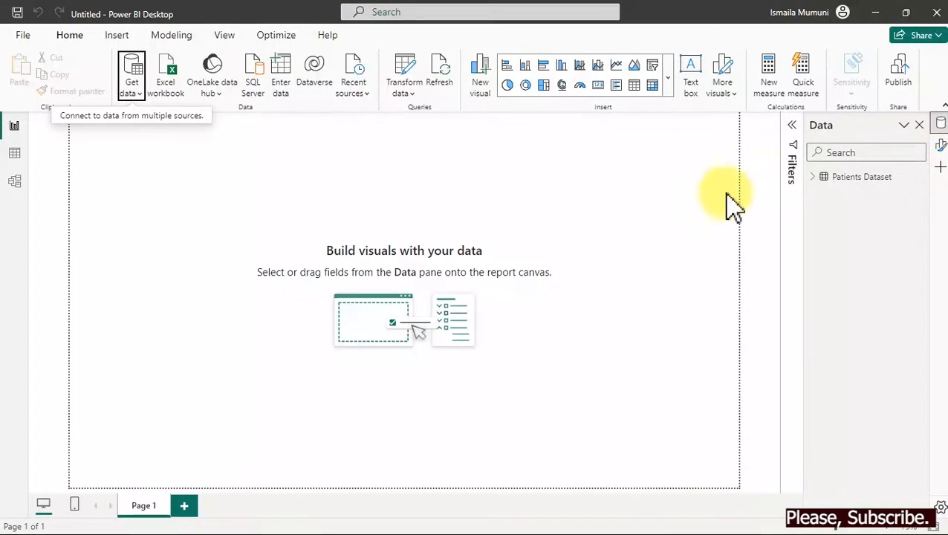
Expand Patients Dataset among the report's data to view its fields.
left_click(940, 127)
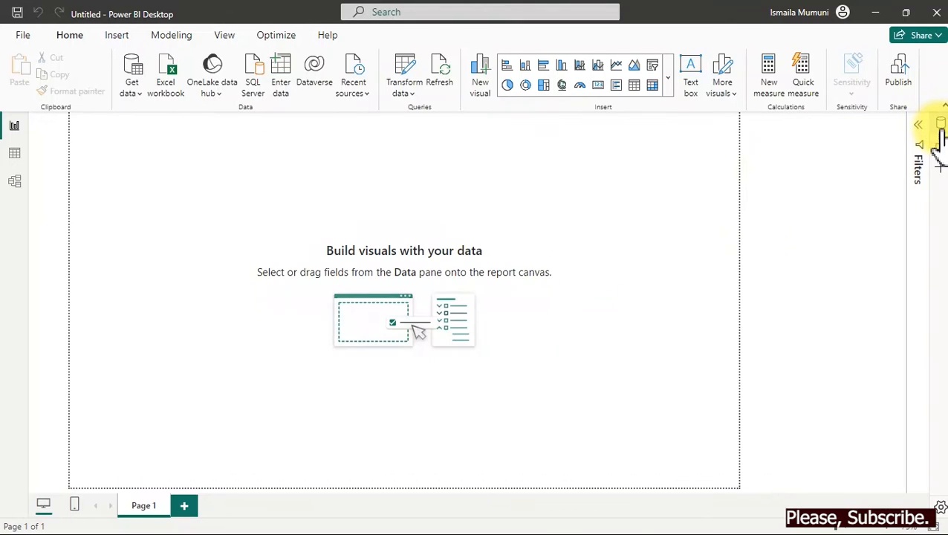
left_click(940, 126)
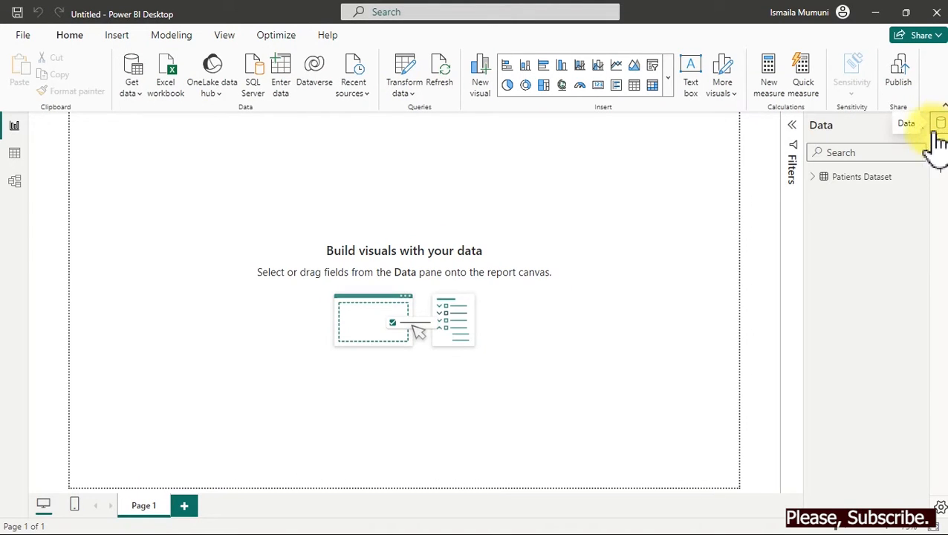
left_click(849, 184)
left_click(816, 178)
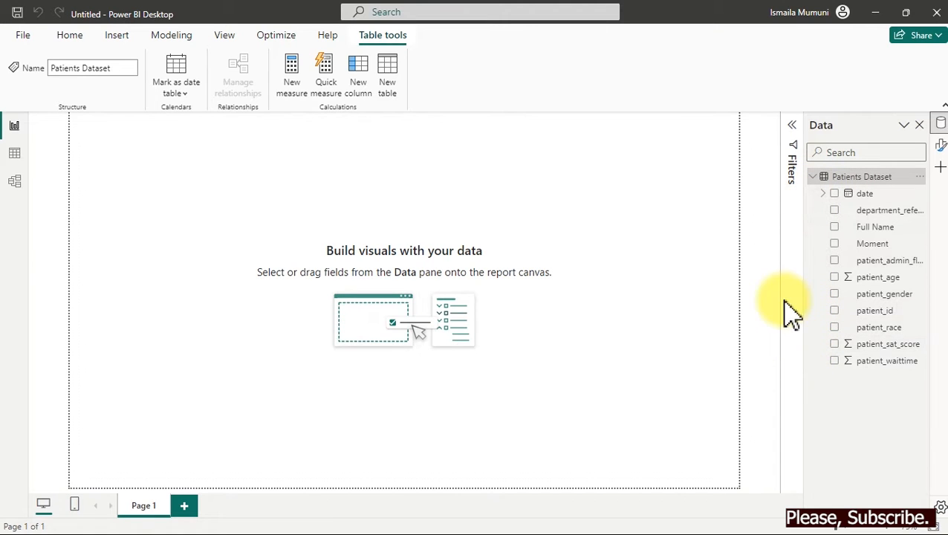
Examine the loaded Patients Dataset rows in Table view, collapse its field list there, and return to Report view.
left_click(17, 156)
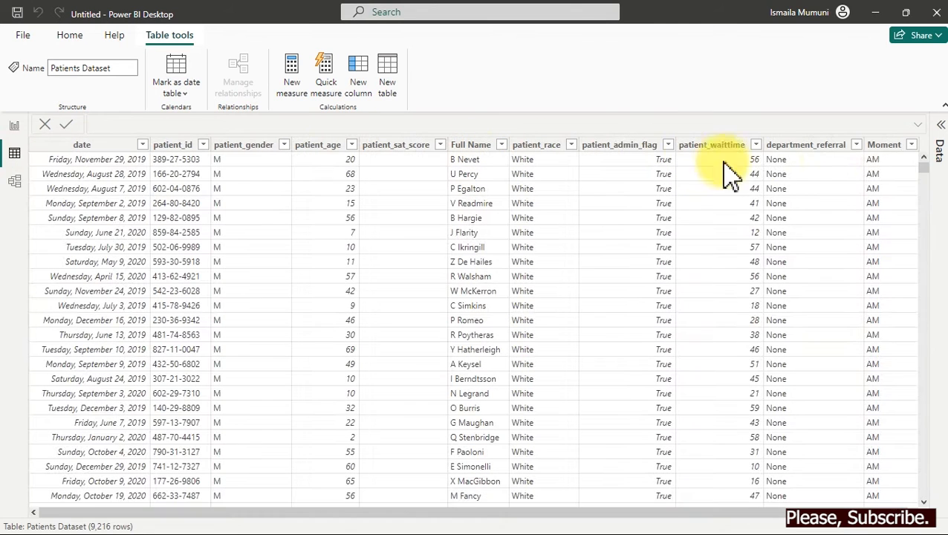
left_click(940, 126)
left_click(826, 149)
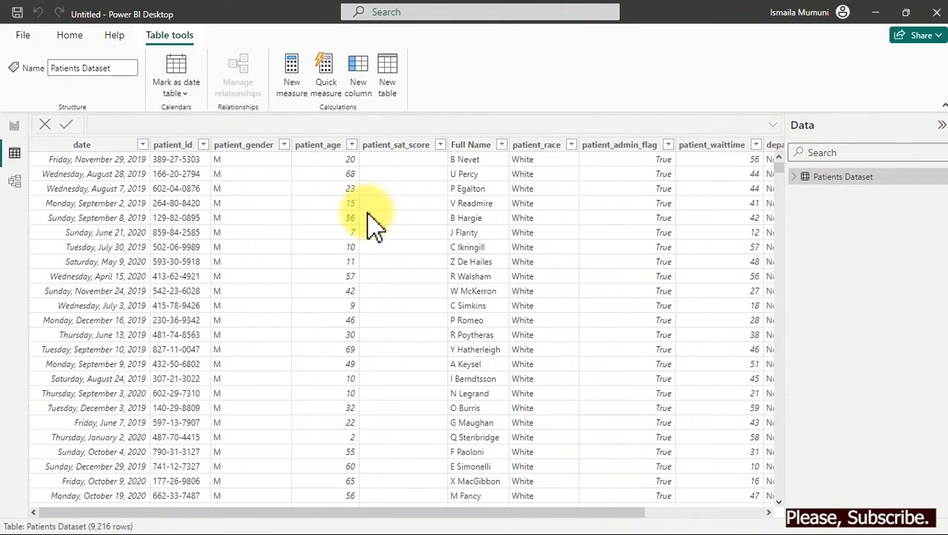
left_click(15, 128)
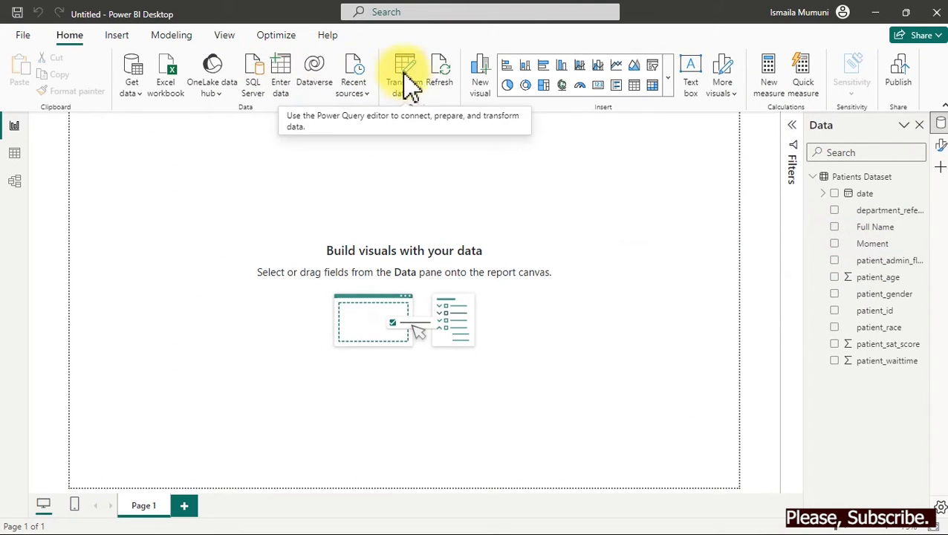
Create and load an empty table named Calculations, collapse the Patients Dataset fields and expand Calculations.
left_click(283, 67)
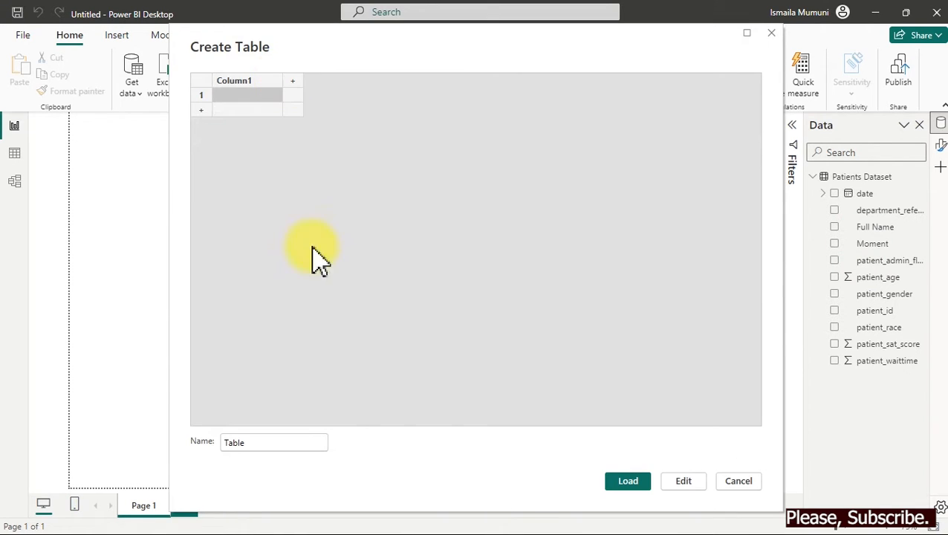
left_click_drag(269, 444, 211, 450)
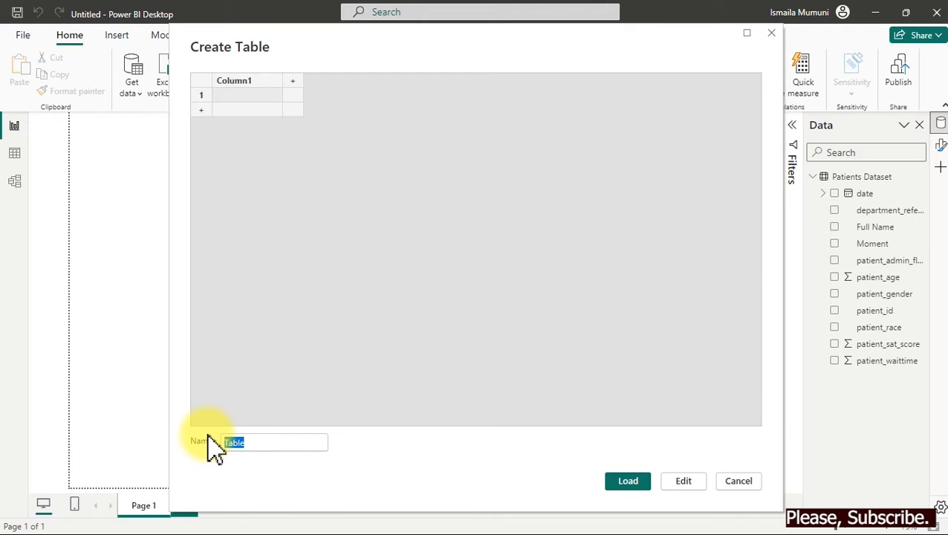
type("Calculations")
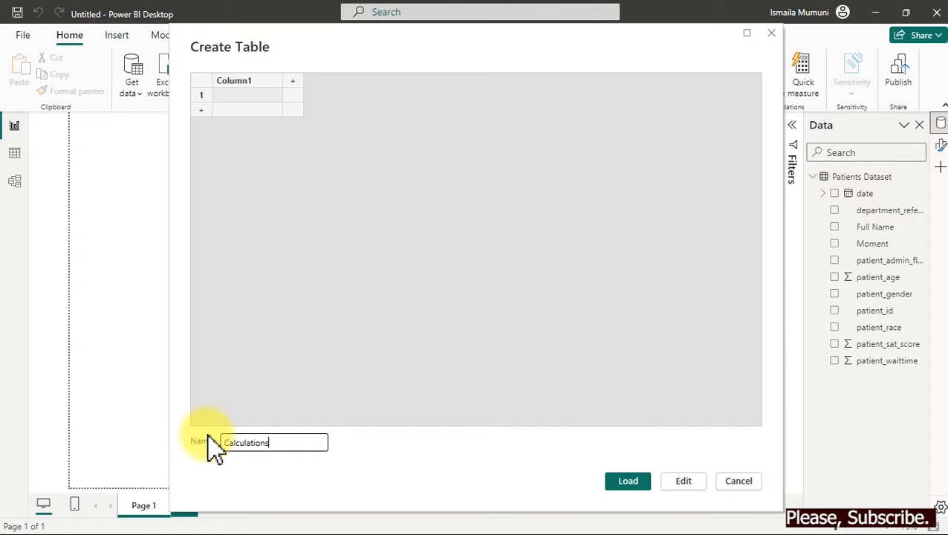
key("Return")
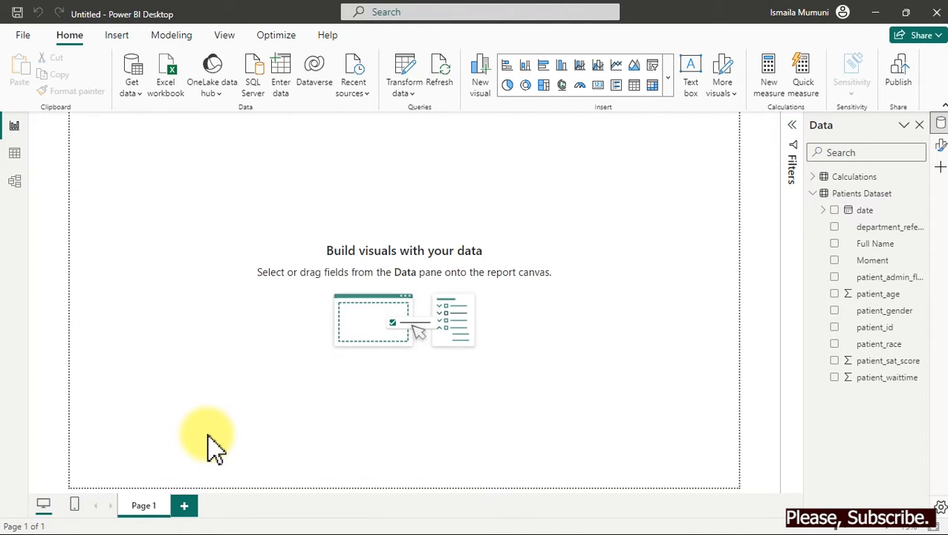
left_click(812, 193)
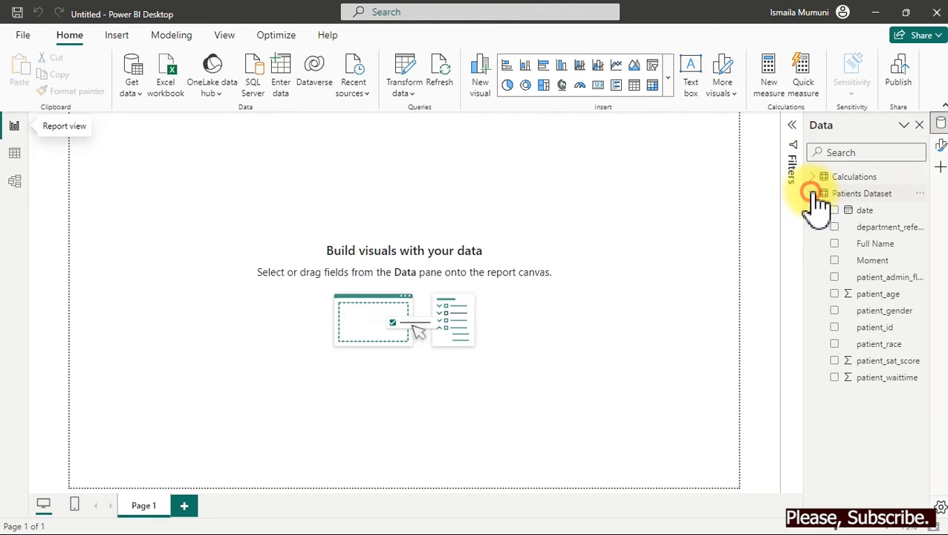
left_click(813, 176)
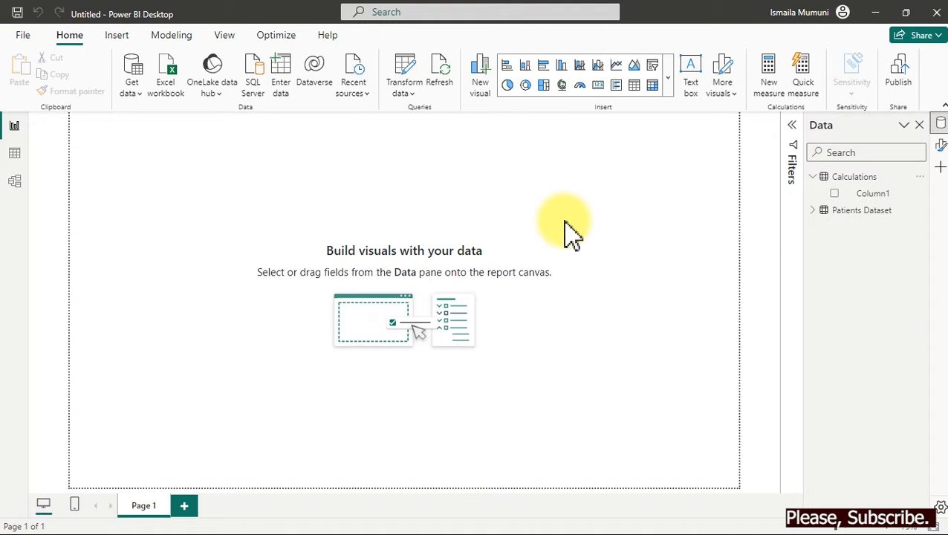
Add a new measure to the Calculations table and enlarge the formula text for easier reading.
left_click(768, 82)
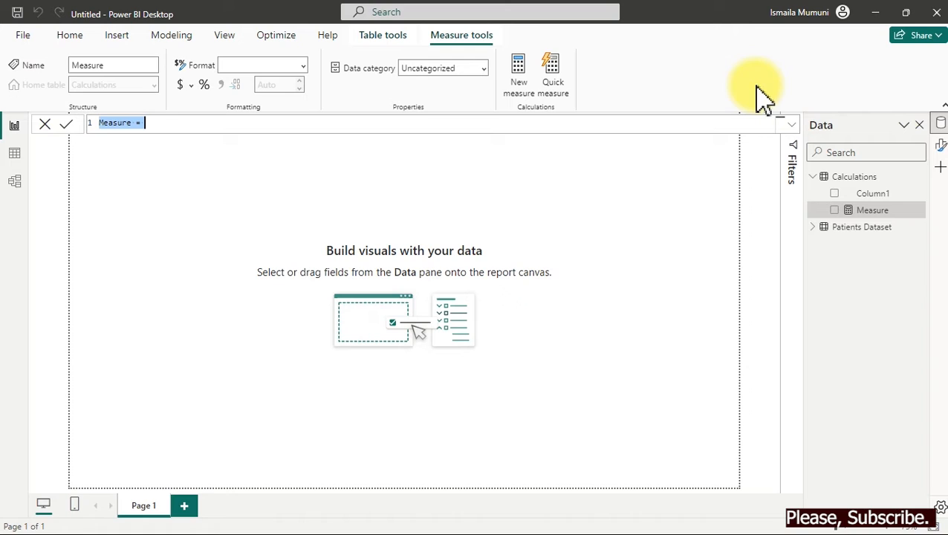
key("ctrl+plus")
key("ctrl+plus")
key("ctrl+plus")
key("ctrl+plus")
key("ctrl+plus")
key("ctrl+plus")
key("ctrl+plus")
key("ctrl+plus")
key("ctrl+plus")
key("ctrl+plus")
key("ctrl+plus")
key("ctrl+plus")
key("ctrl+plus")
key("ctrl+plus")
key("ctrl+plus")
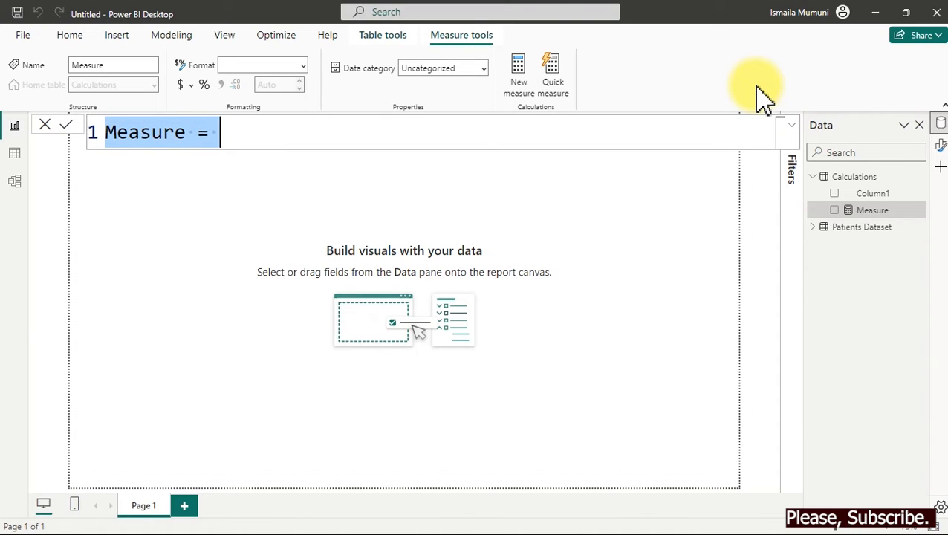
Name the new measure Total Patients and begin its formula with the COUNTROWS function.
type("To")
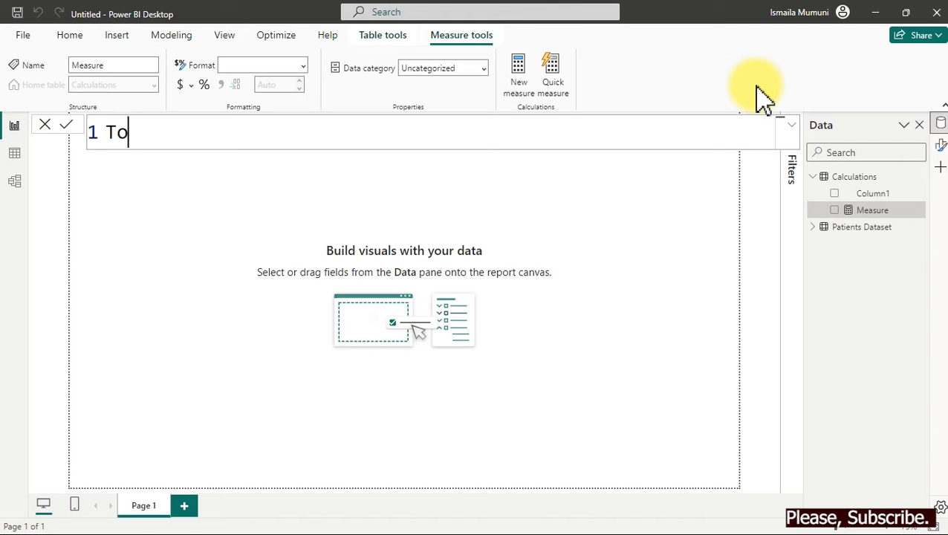
type("tal Pati")
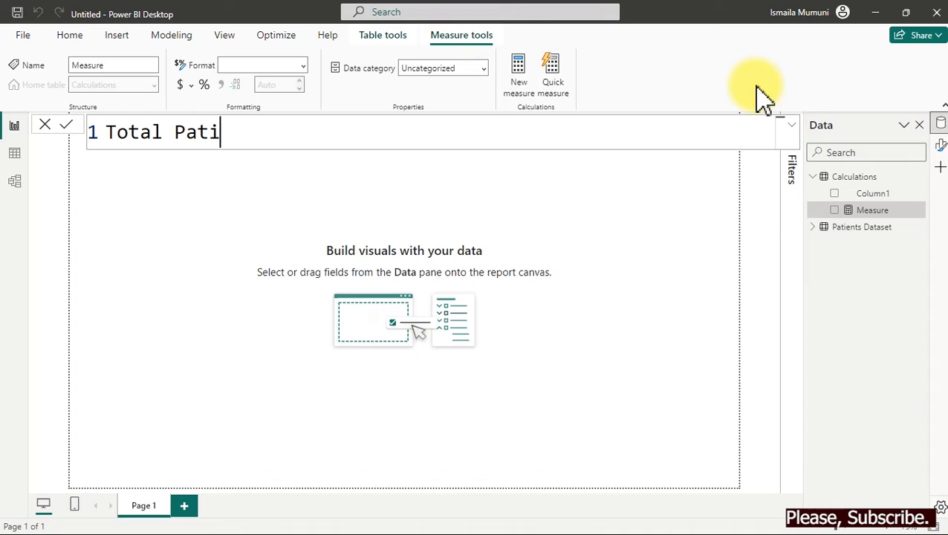
type("ents =")
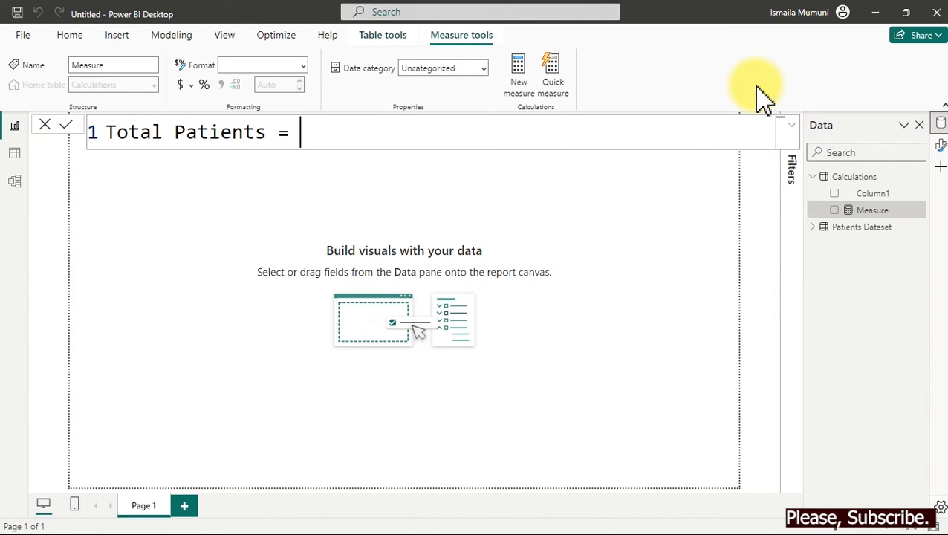
type("pat")
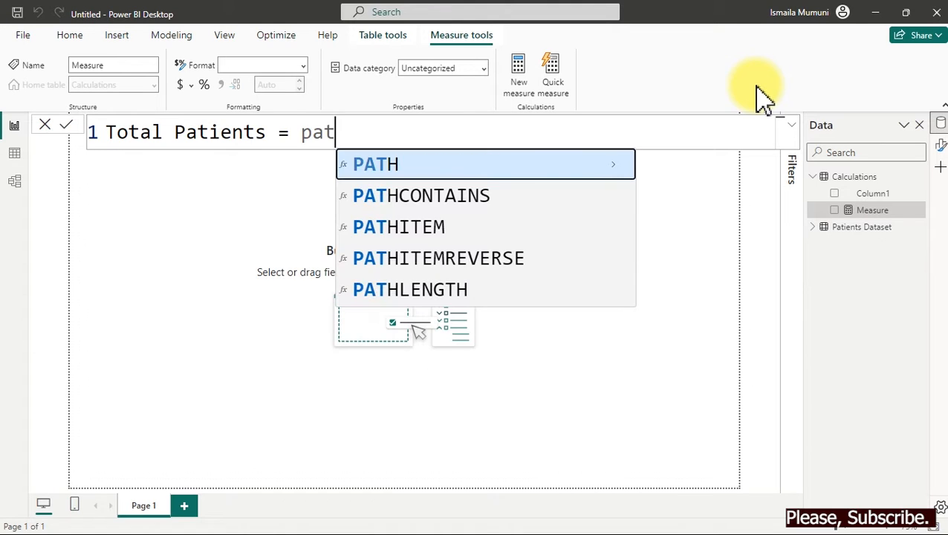
key("BackSpace")
key("BackSpace")
key("BackSpace")
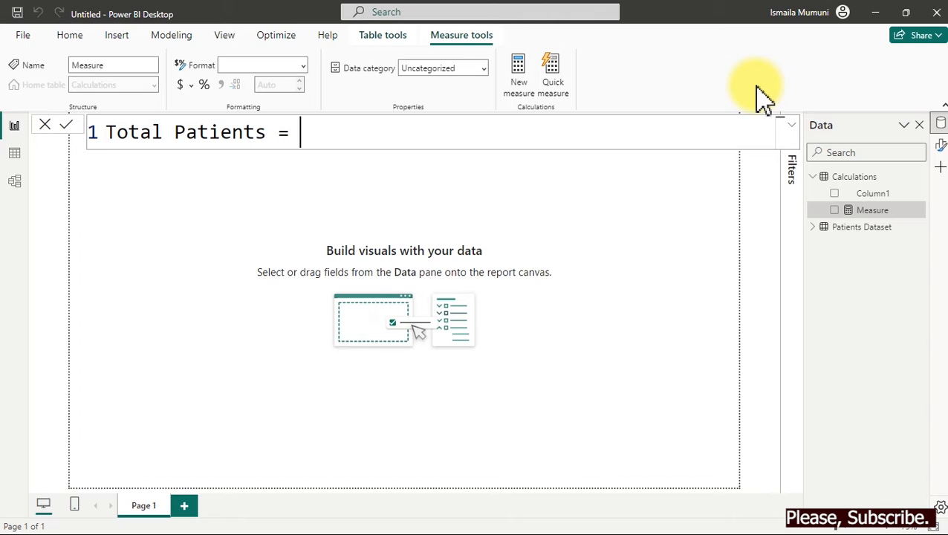
type("countr")
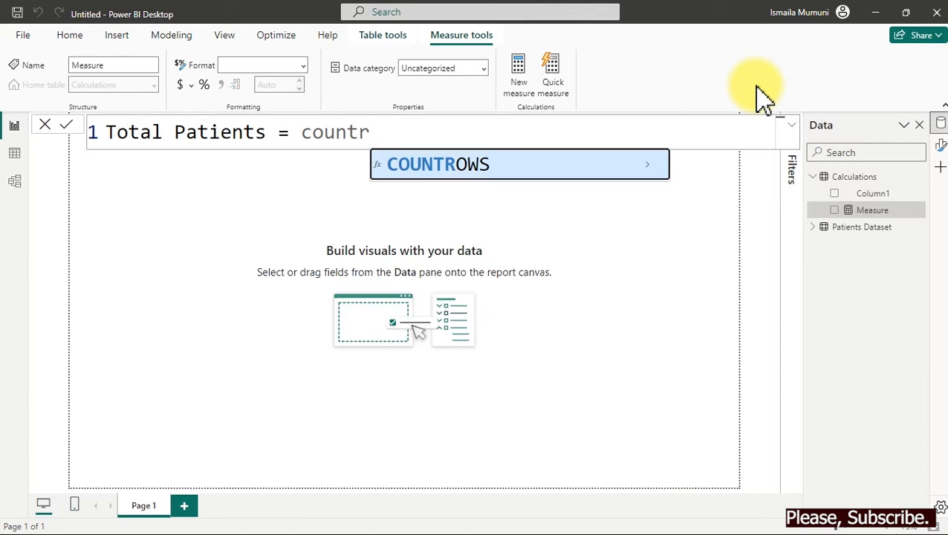
key("Tab")
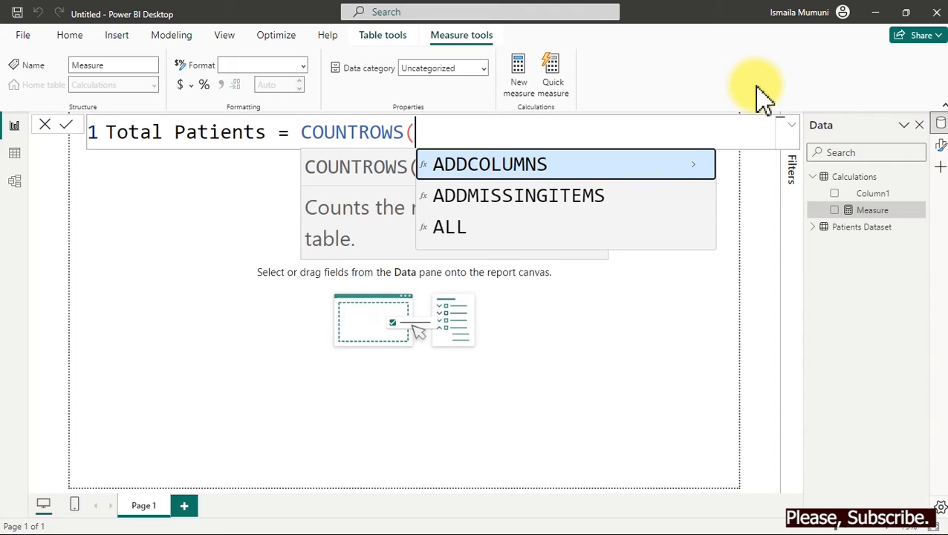
key("Escape")
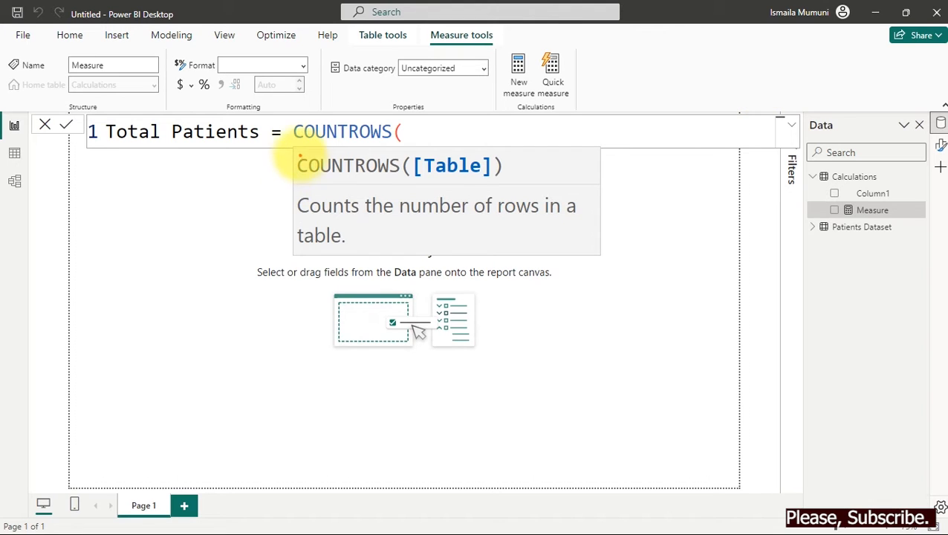
mouse_move(290, 145)
left_mouse_down()
mouse_move(519, 254)
mouse_move(596, 258)
left_mouse_up()
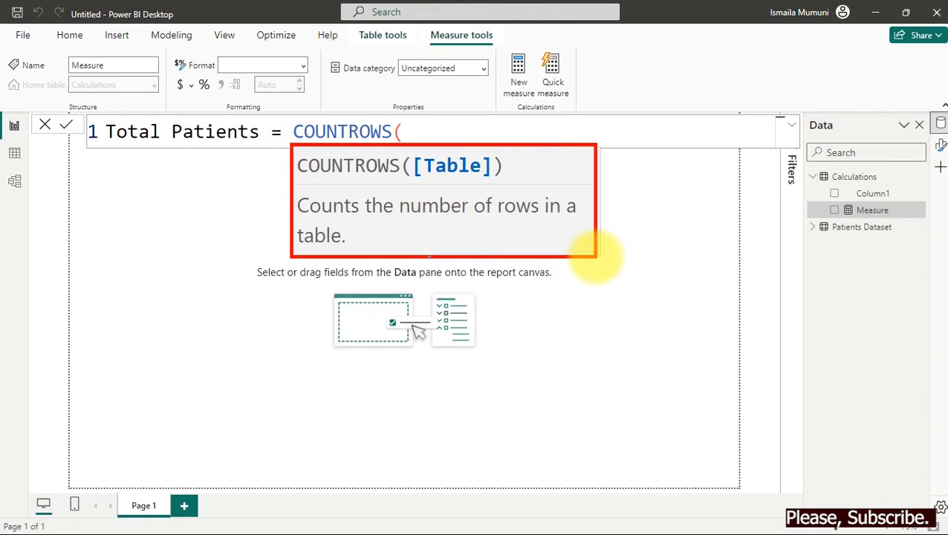
left_click_drag(504, 248, 511, 346)
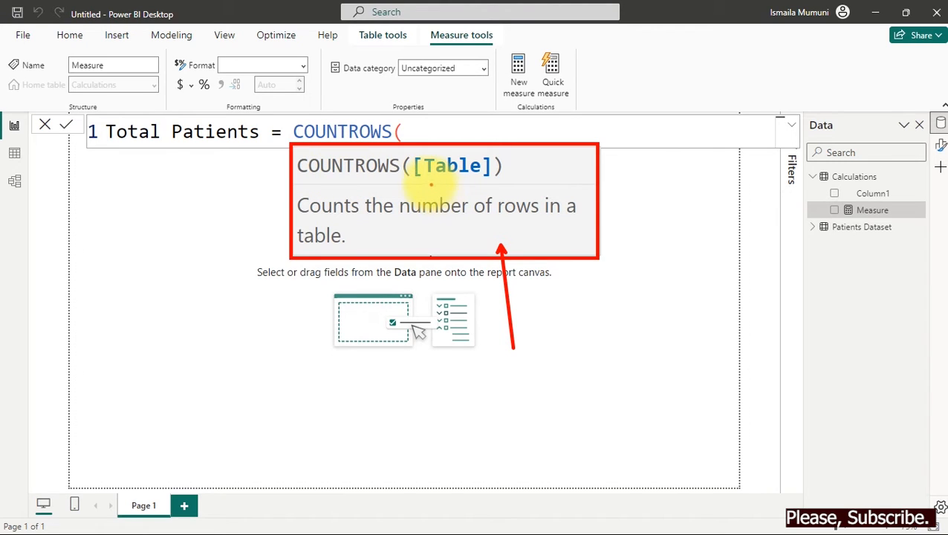
mouse_move(416, 183)
left_mouse_down()
mouse_move(455, 180)
mouse_move(500, 155)
left_mouse_up()
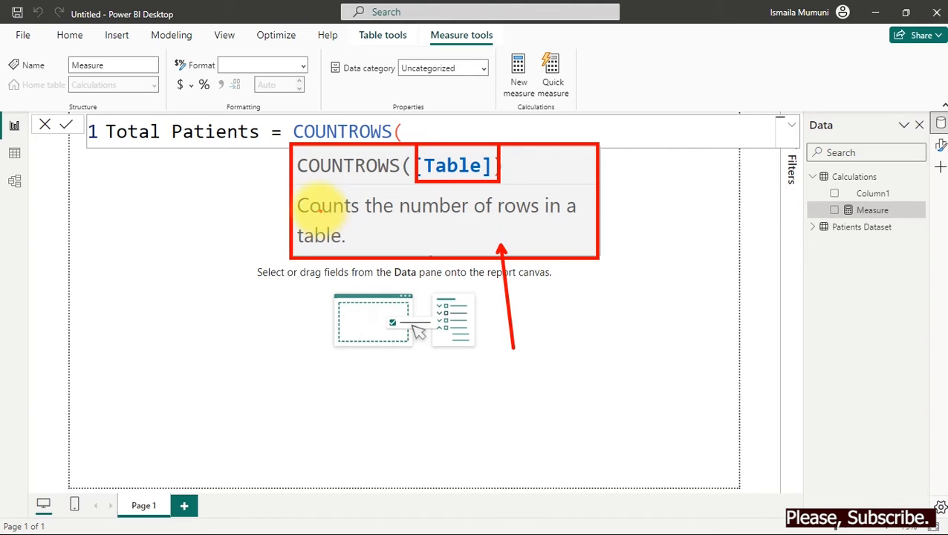
mouse_move(292, 187)
left_mouse_down()
mouse_move(328, 233)
mouse_move(448, 250)
mouse_move(587, 247)
left_mouse_up()
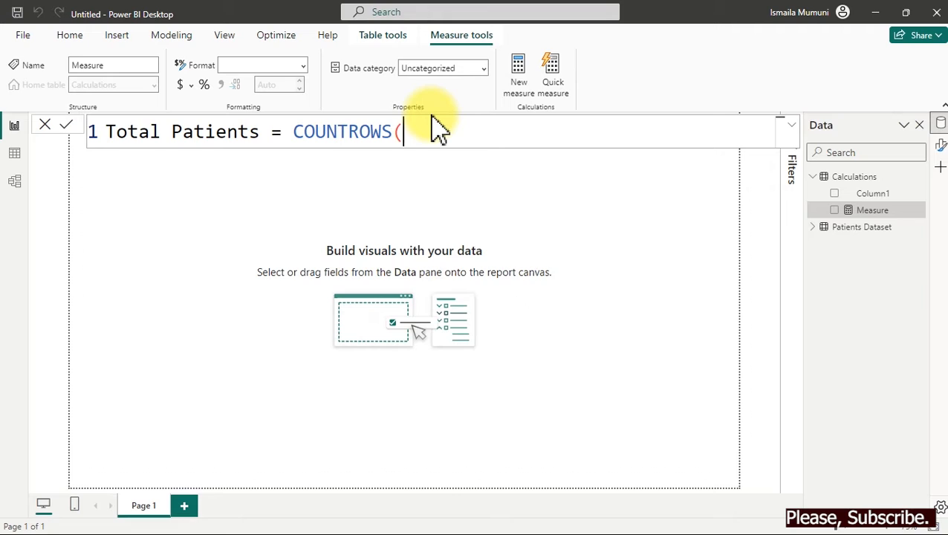
Complete and commit the Total Patients formula as COUNTROWS('Patients Dataset').
type("p")
key("Up")
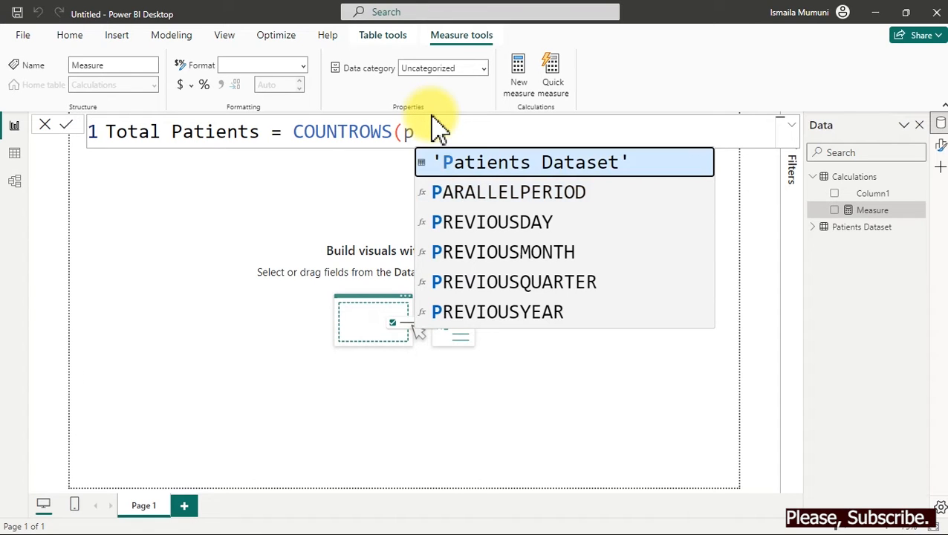
key("Tab")
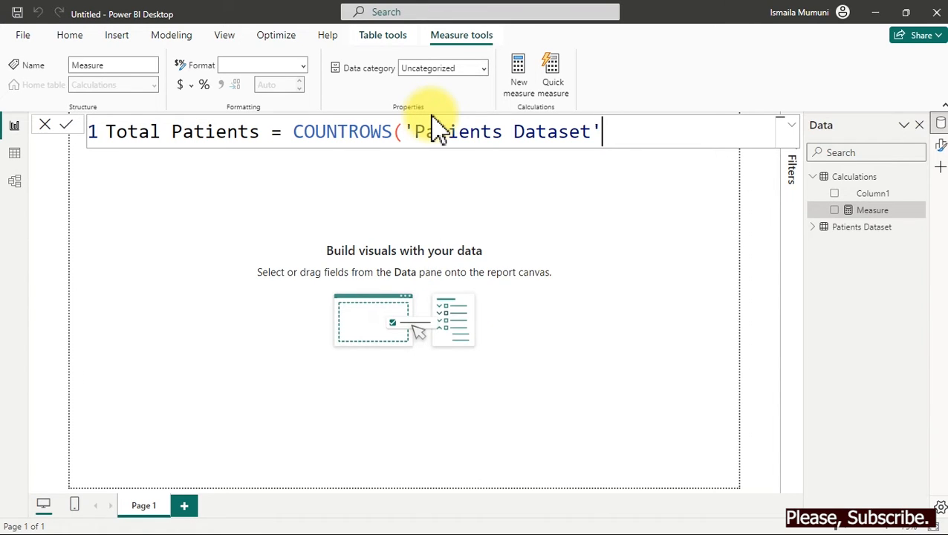
type(")")
key("Return")
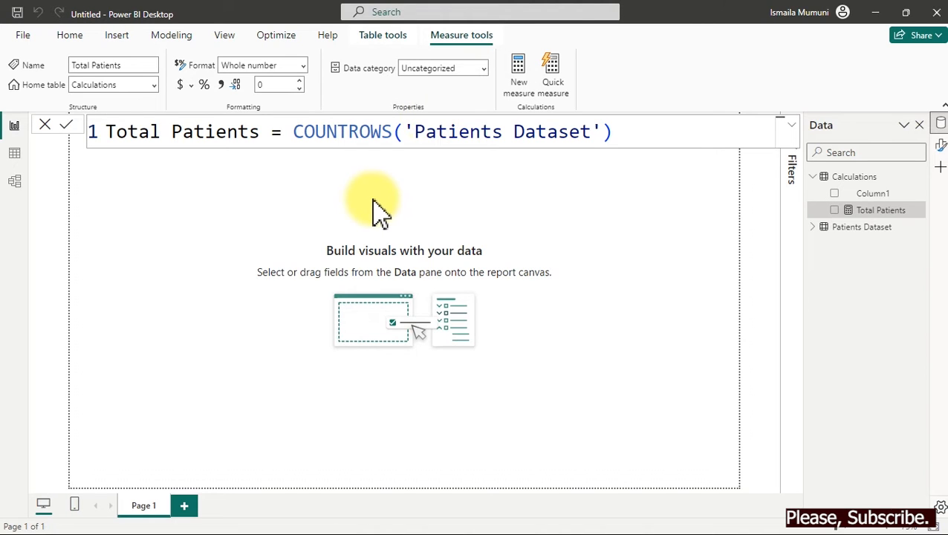
Add the Total Patients measure to the report page as a card and move it toward the page's middle.
left_click(835, 211)
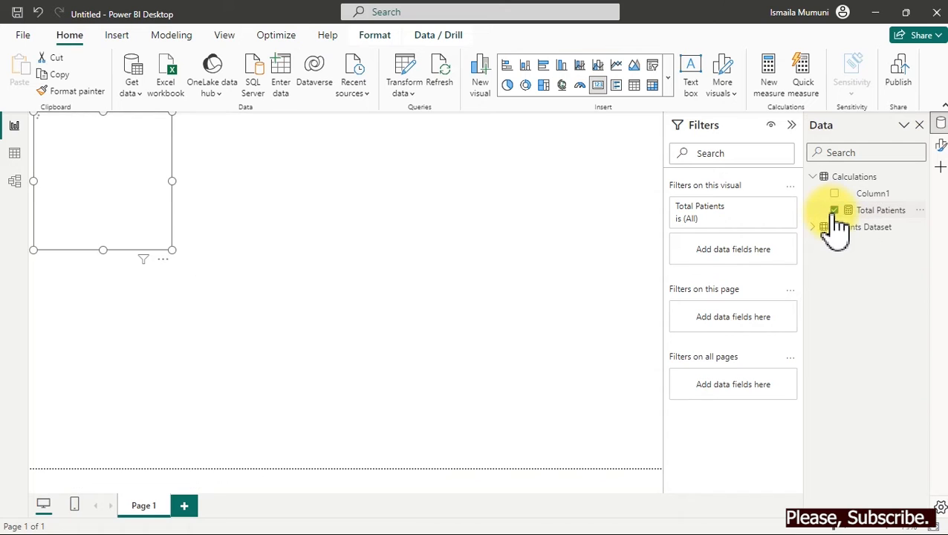
left_click(140, 223)
left_click_drag(134, 197, 296, 343)
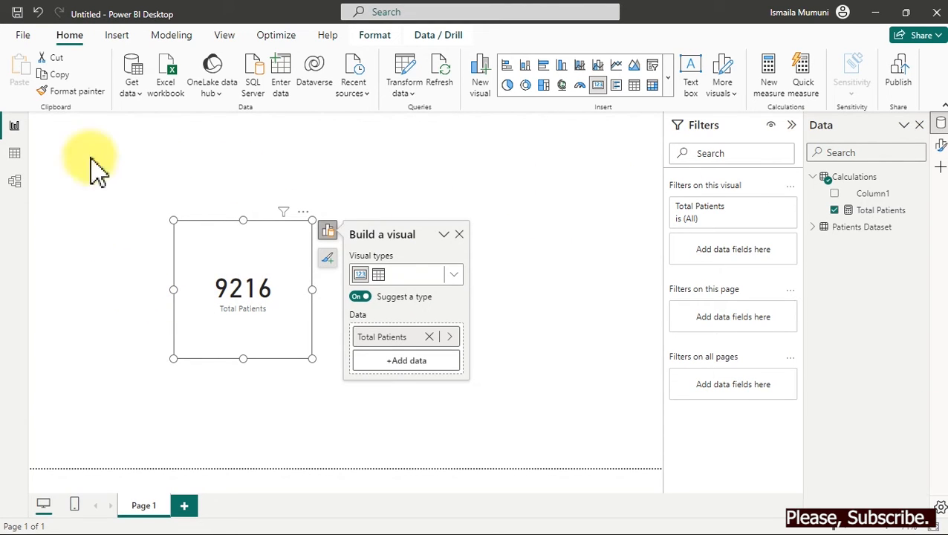
Check the row count of Patients Dataset in Table view, and return to Report view.
left_click(15, 153)
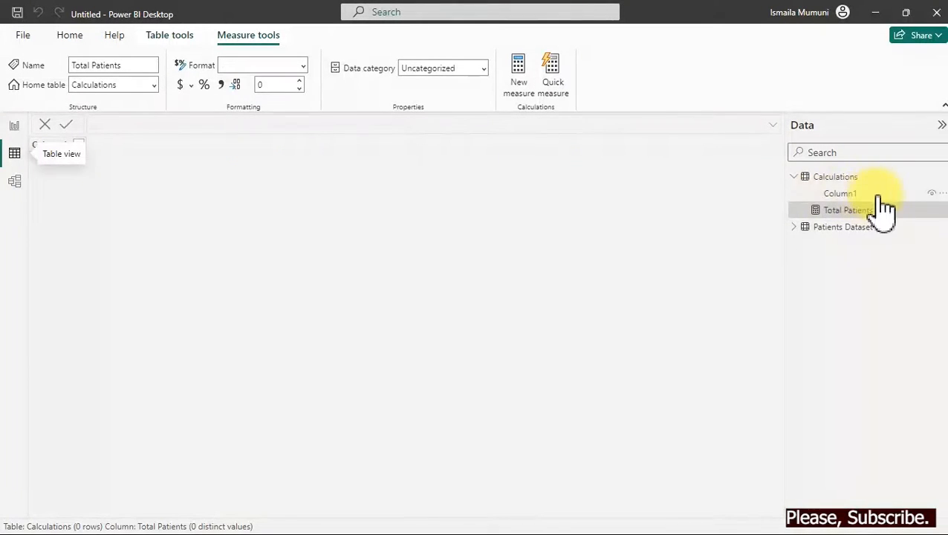
left_click(837, 231)
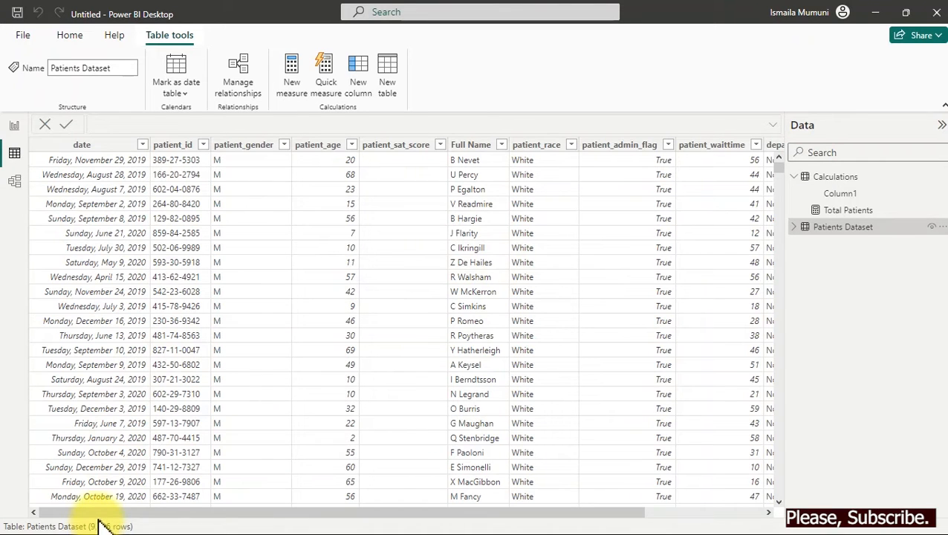
left_click(37, 512)
mouse_move(37, 511)
left_mouse_down()
mouse_move(125, 532)
mouse_move(214, 529)
left_mouse_up()
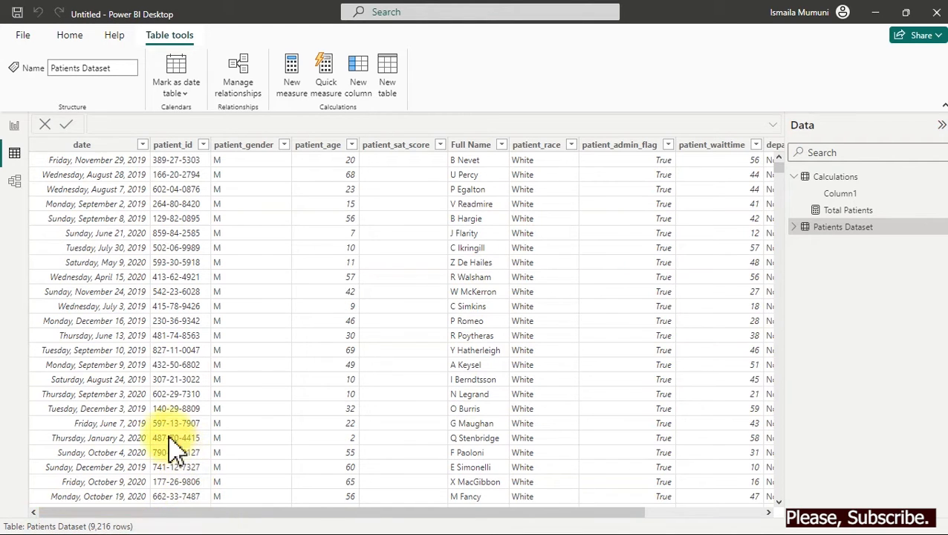
left_click(15, 127)
Shift the Total Patients card slightly up and to the left, and format its measure with a thousands separator.
left_click_drag(249, 281, 208, 261)
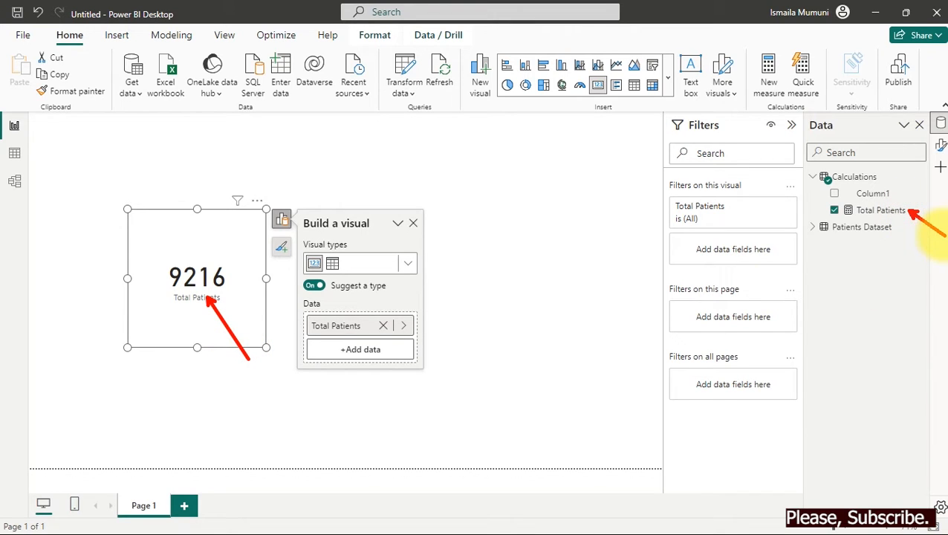
left_click(873, 212)
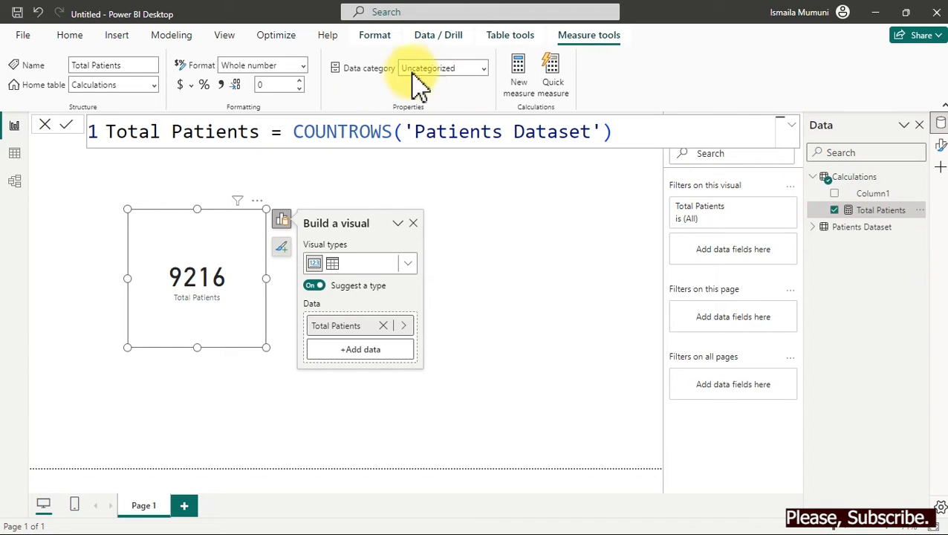
left_click(223, 85)
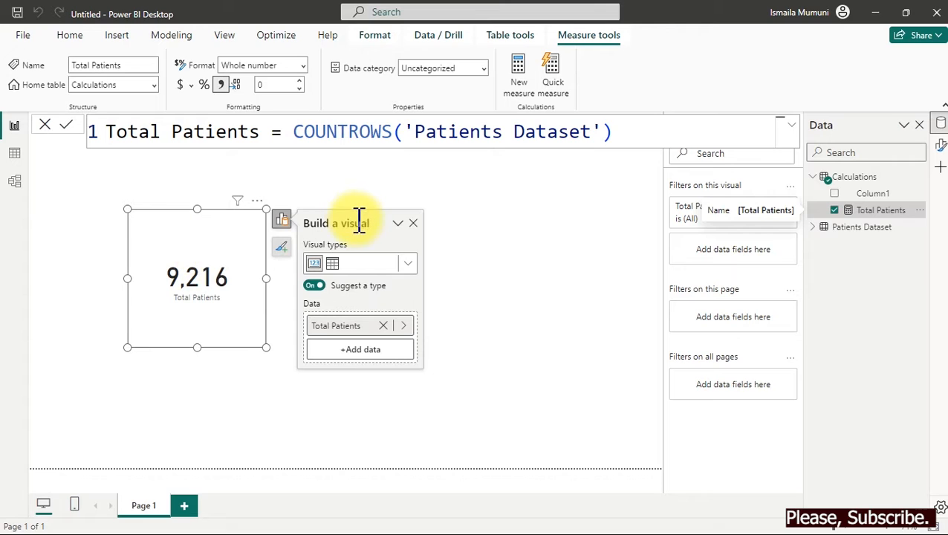
left_click(513, 230)
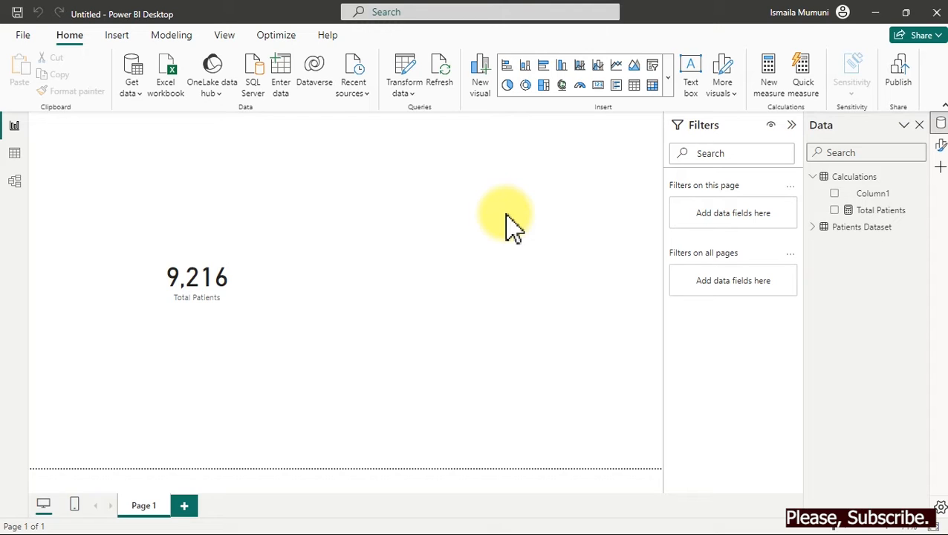
Reduce the height of the Total Patients card and move it to the upper-left corner of the report page.
left_click(260, 339)
left_click_drag(265, 350, 281, 276)
left_click_drag(240, 248, 165, 173)
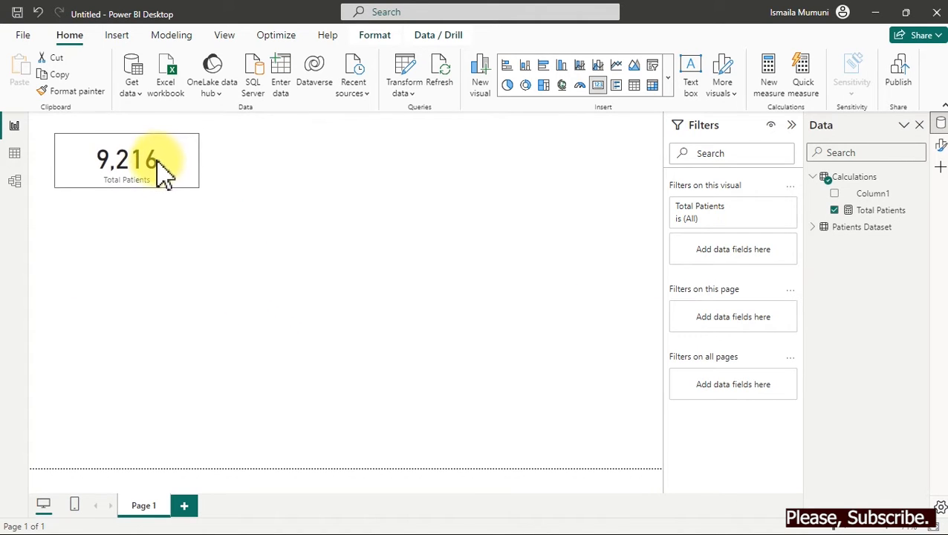
Create a new measure named % Administrative Schedule in the Calculations table, with its formula starting on a second line.
left_click(770, 81)
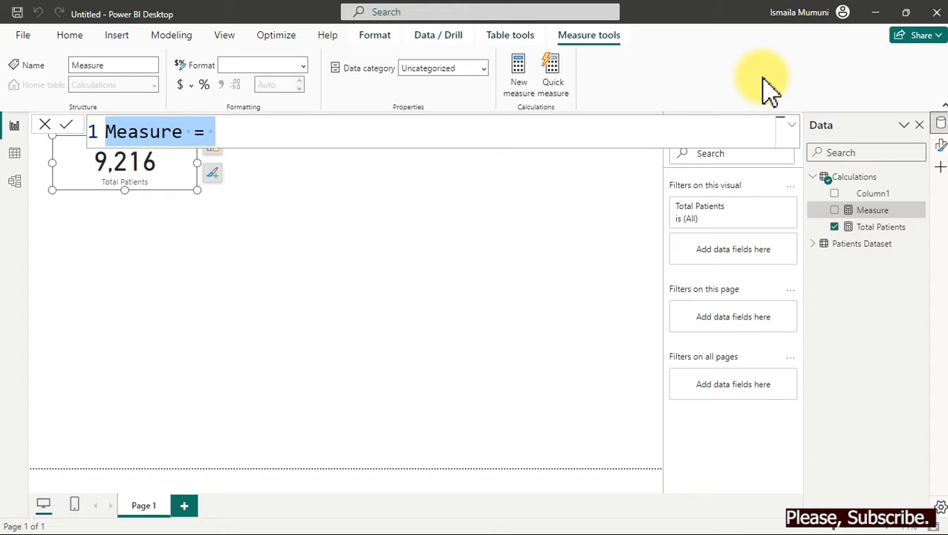
type("%")
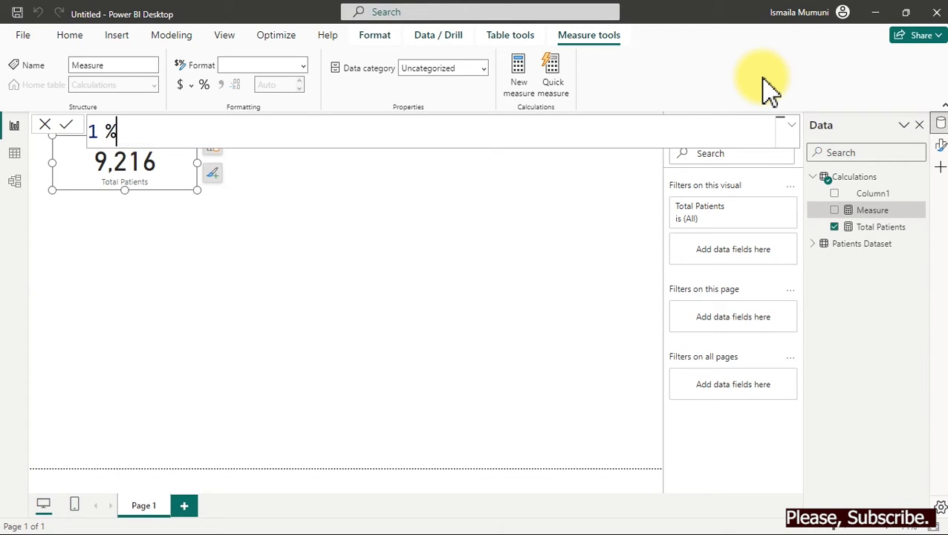
type(" Add")
key("BackSpace")
type("minis")
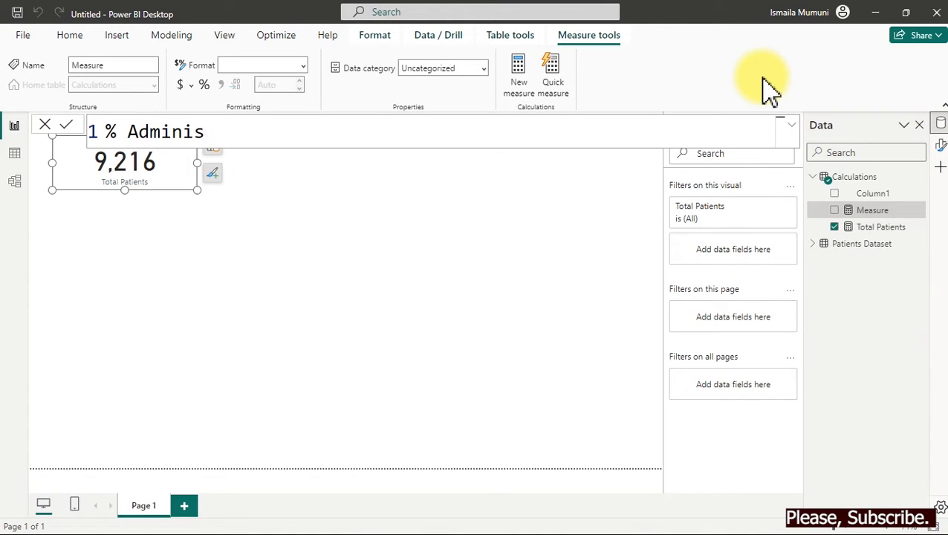
type("trative ")
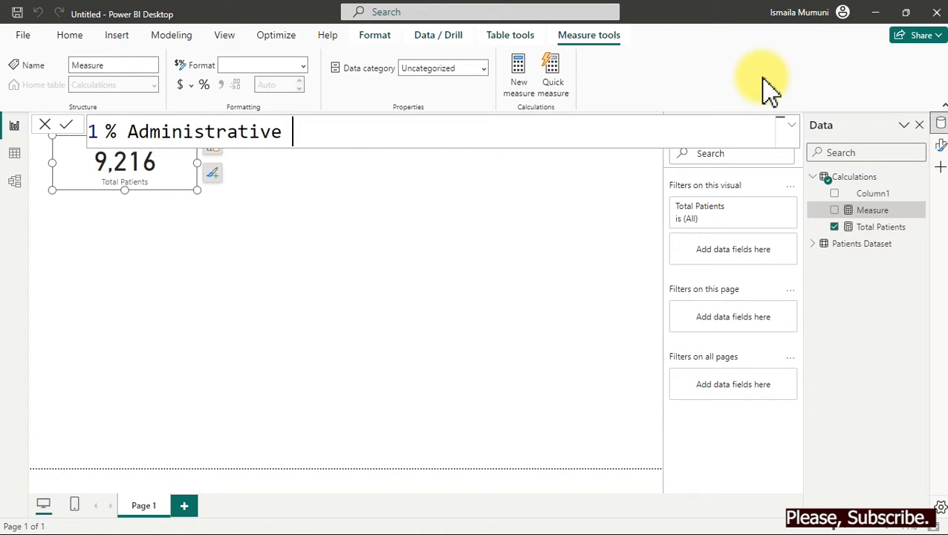
type("Schedule")
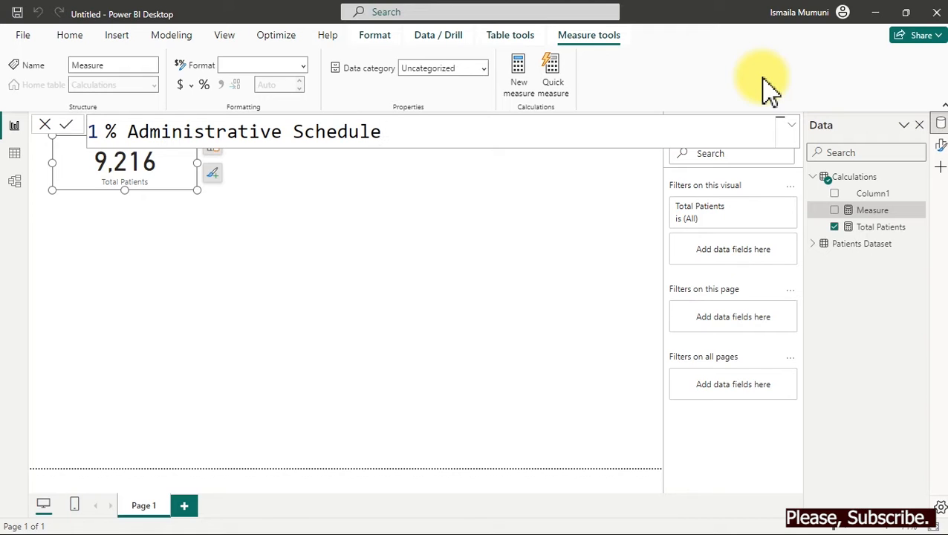
type(" =")
key("shift+Return")
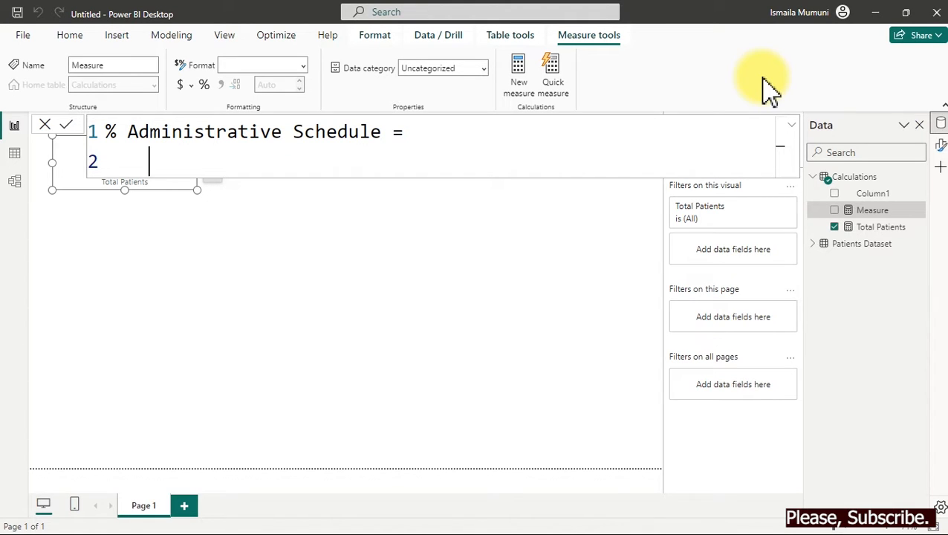
Open the measure's formula with the DIVIDE function and start a new line for its numerator.
type("divi")
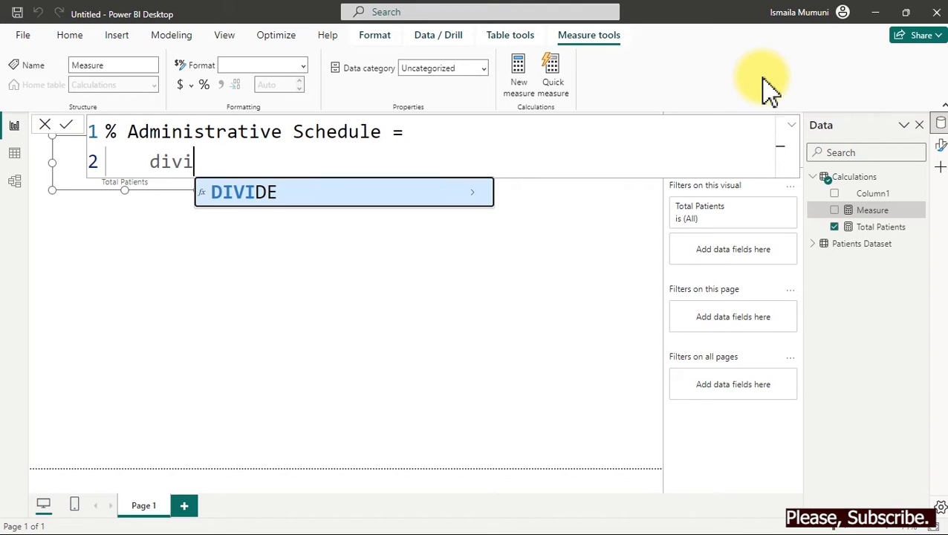
key("Tab")
key("shift+Return")
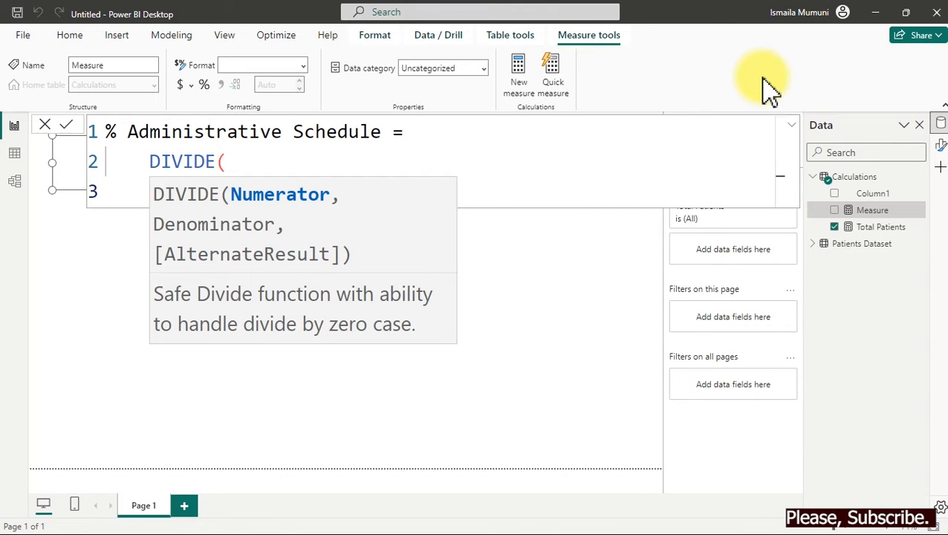
key("ctrl+minus")
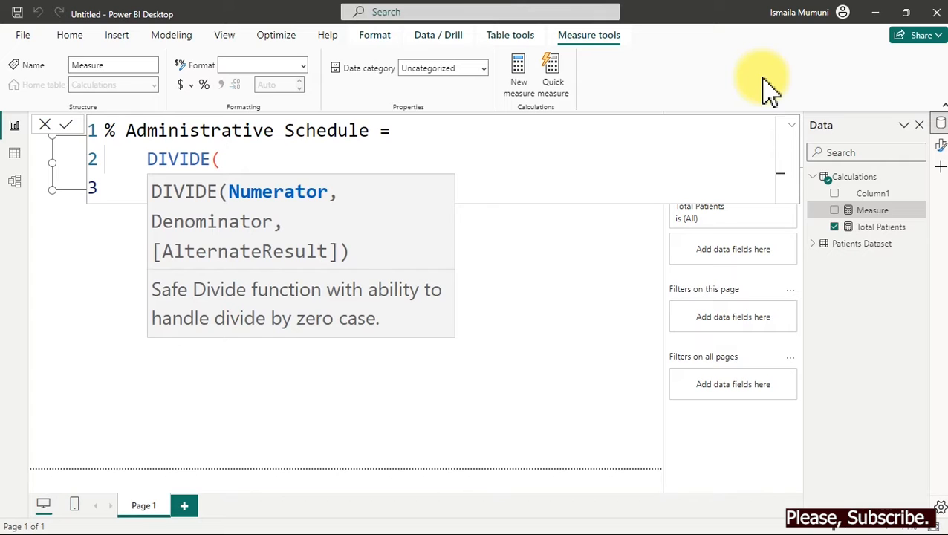
key("ctrl+plus")
key("ctrl+minus")
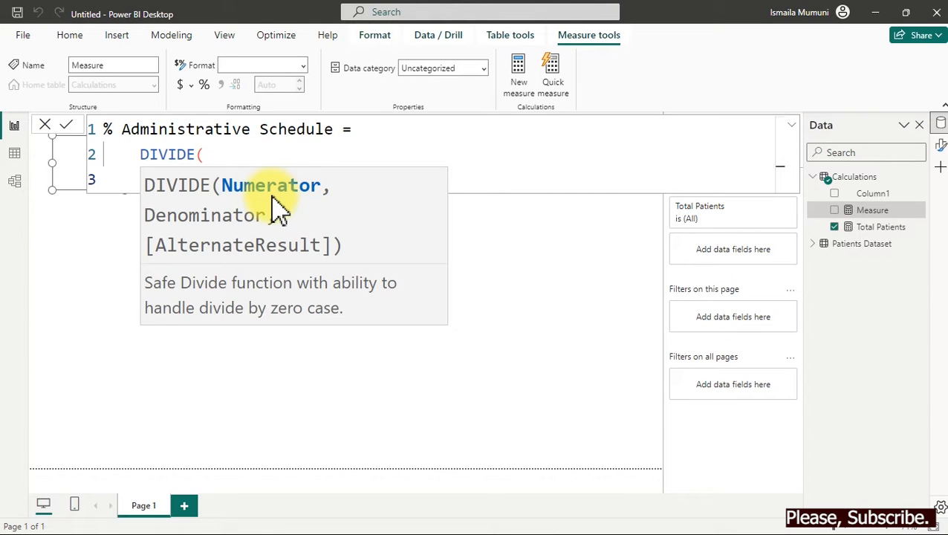
Enter COUNTROWS with a nested FILTER over 'Patients Dataset' as the DIVIDE numerator, each on its own line.
type("countr")
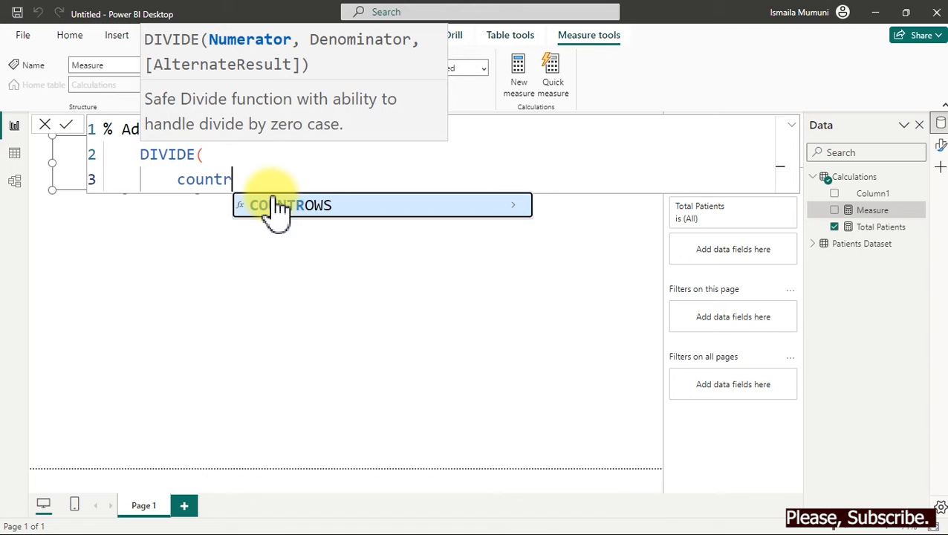
left_click(276, 206)
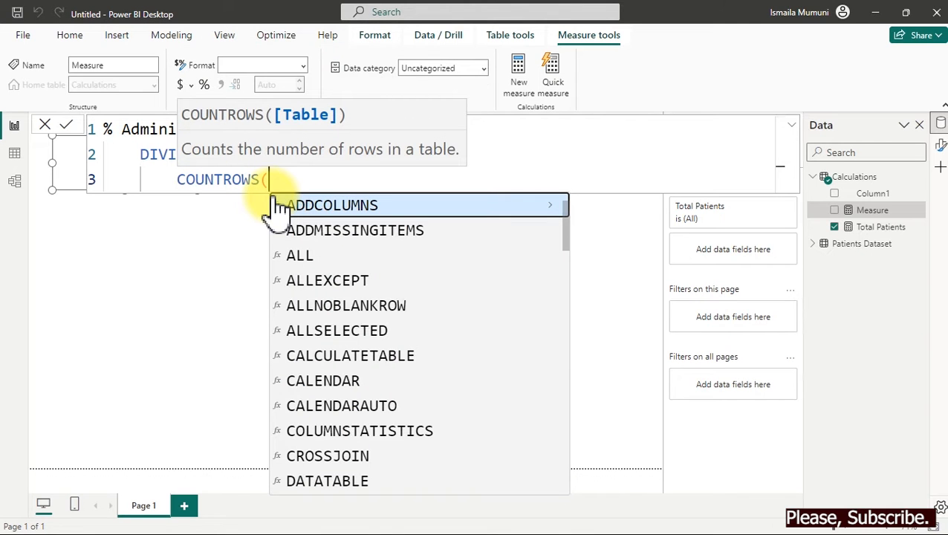
key("shift+Return")
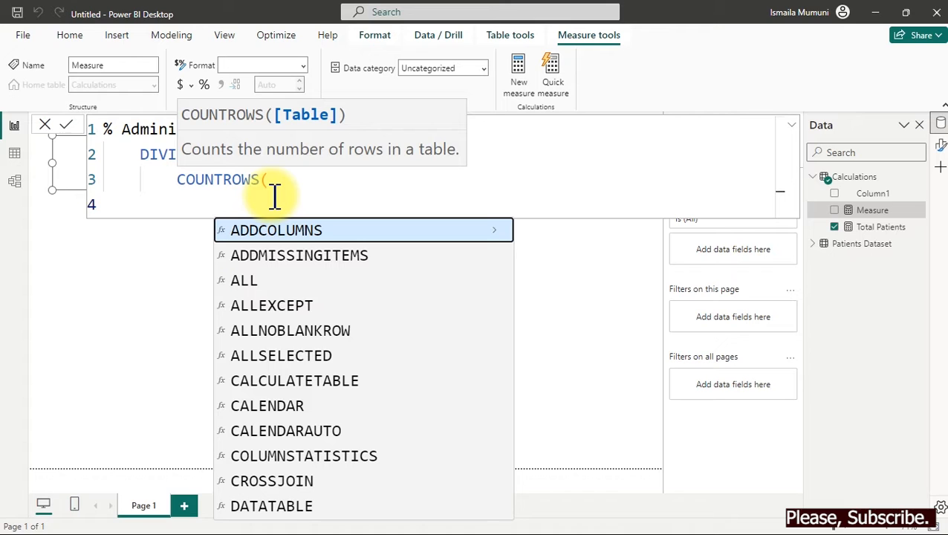
type("fi")
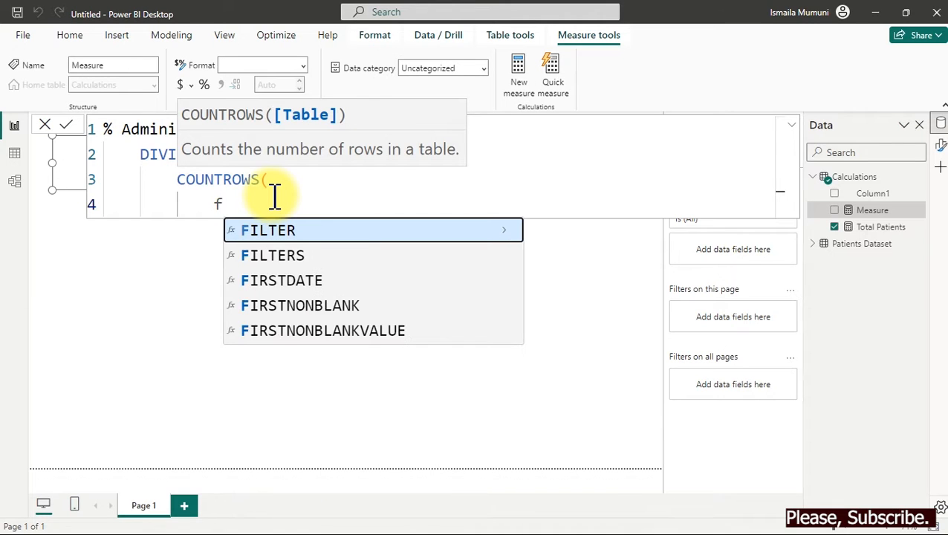
key("Tab")
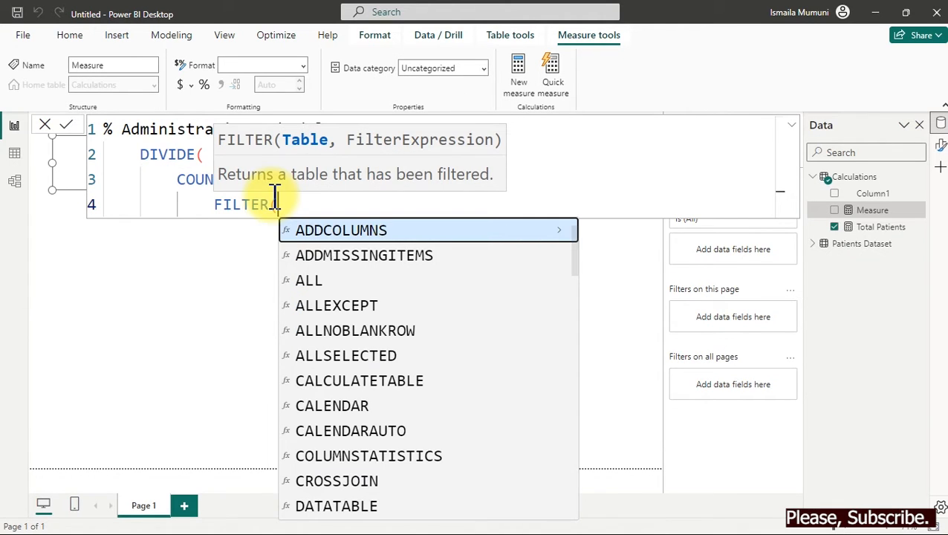
key("shift+Return")
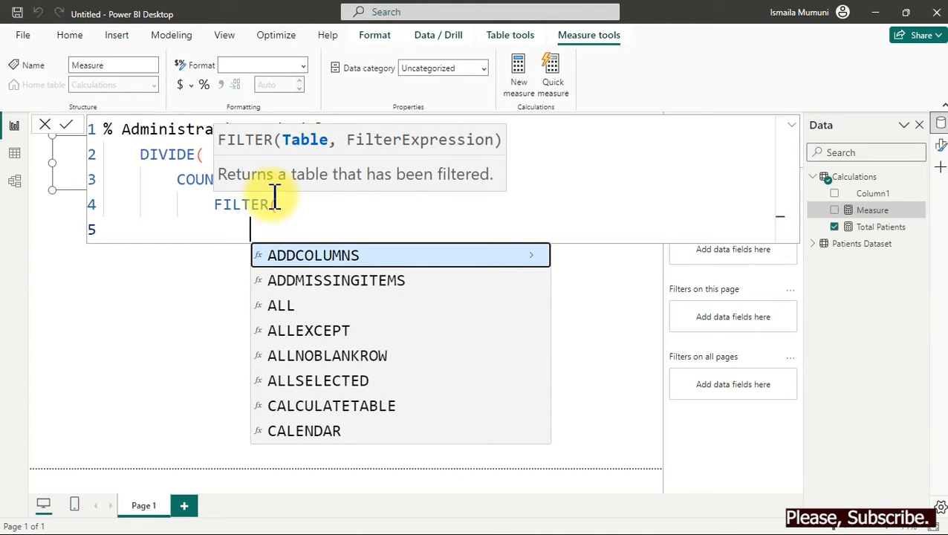
type("pa")
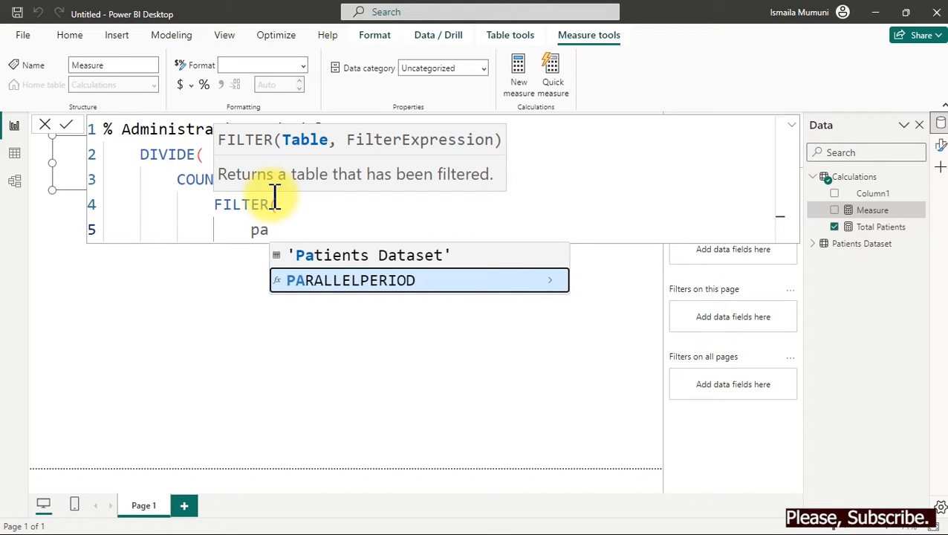
key("Tab")
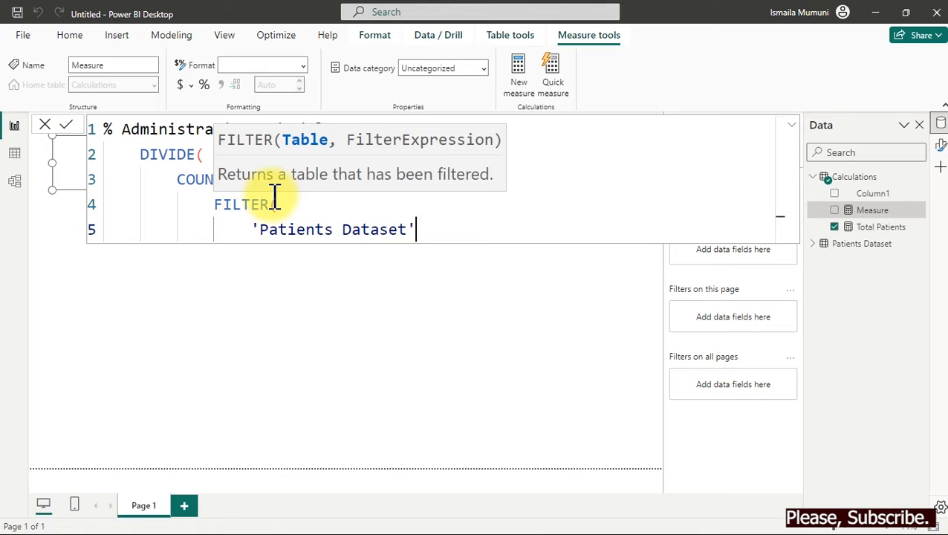
type(",")
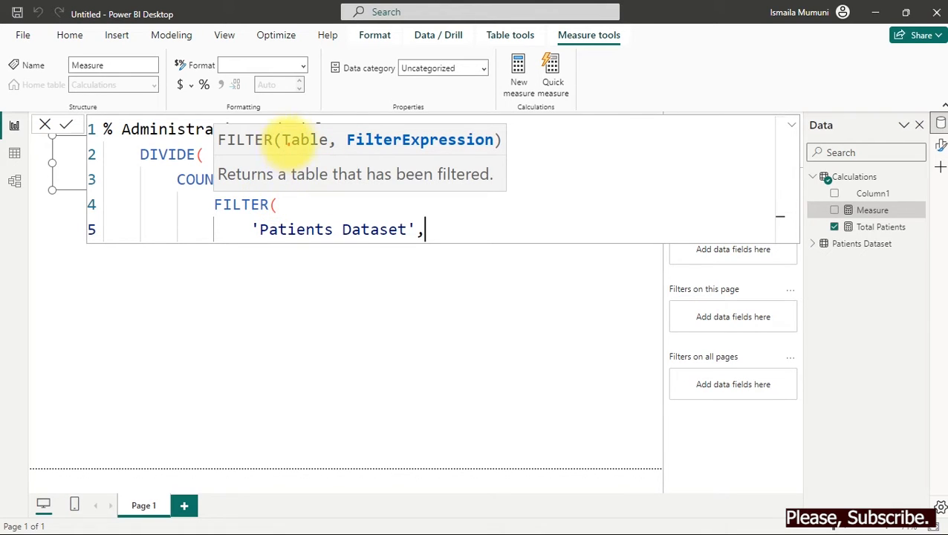
mouse_move(220, 129)
left_mouse_down()
mouse_move(223, 189)
mouse_move(487, 194)
mouse_move(599, 164)
mouse_move(628, 167)
left_mouse_up()
left_click_drag(446, 231, 509, 232)
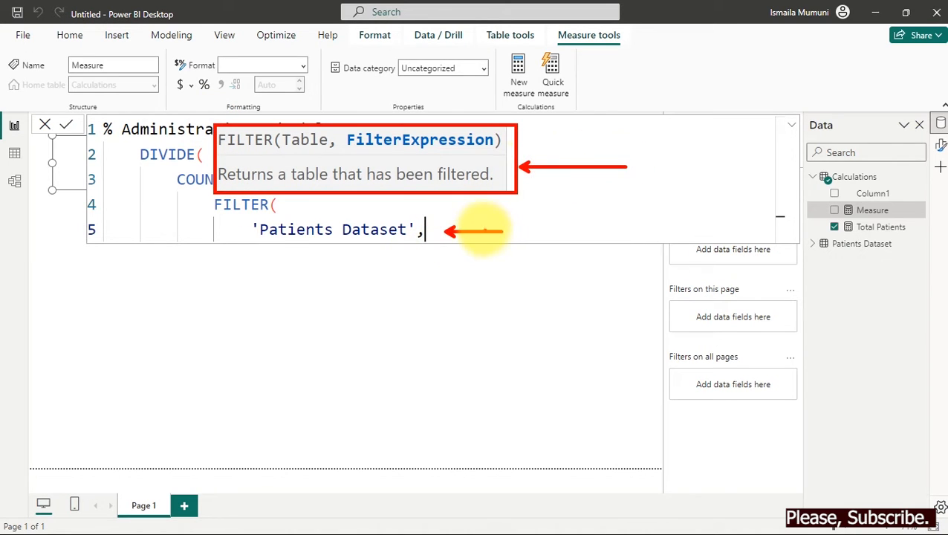
key("Escape")
key("BackSpace")
type(",")
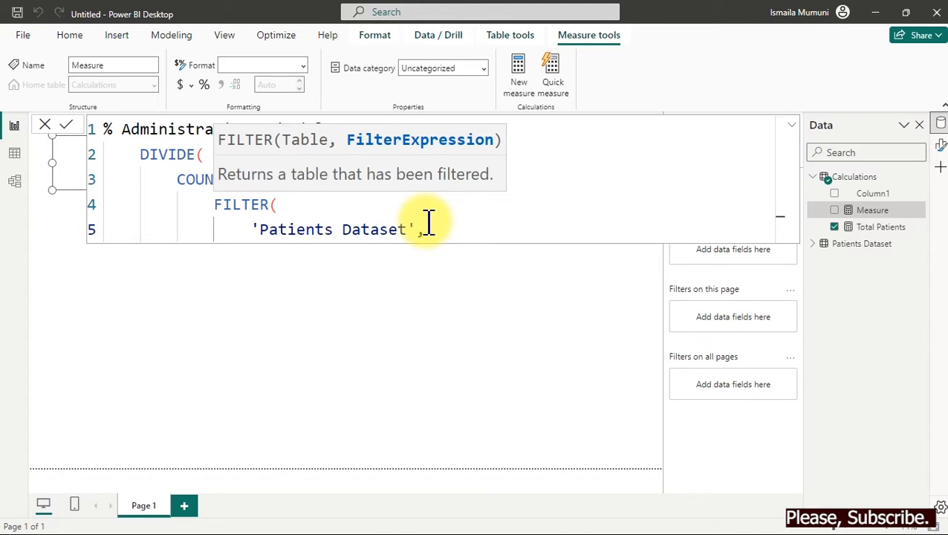
Add the filter condition 'Patients Dataset'[patient_admin_flag]=TRUE() on a new line of the FILTER function.
key("shift+Return")
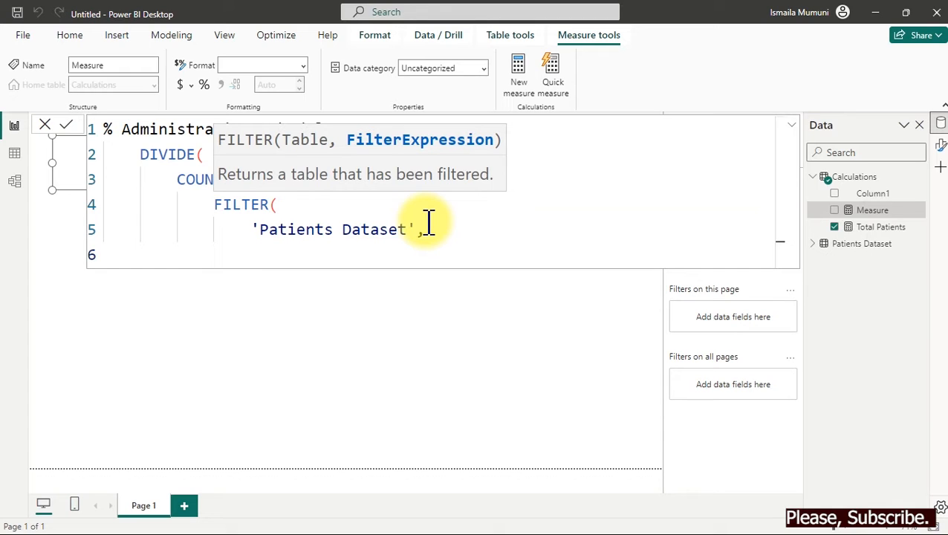
type("pa")
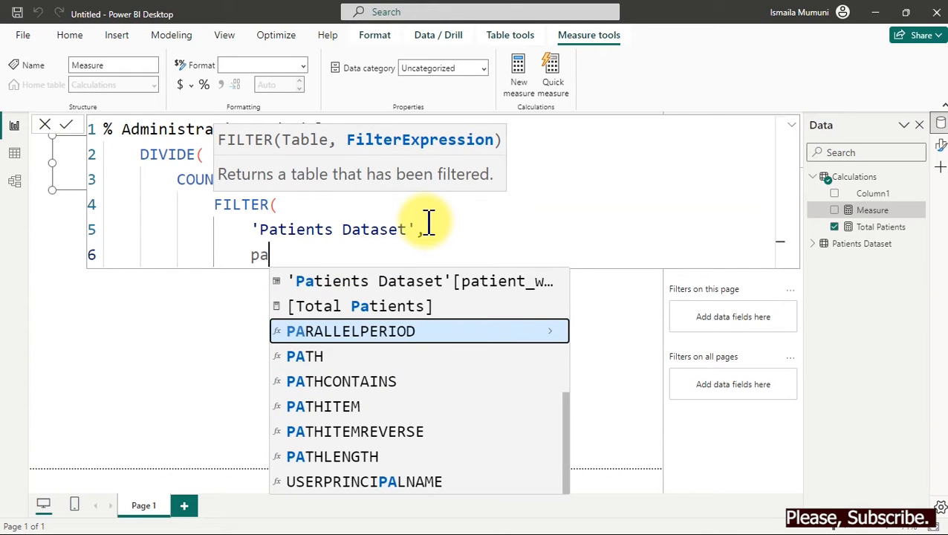
type("t")
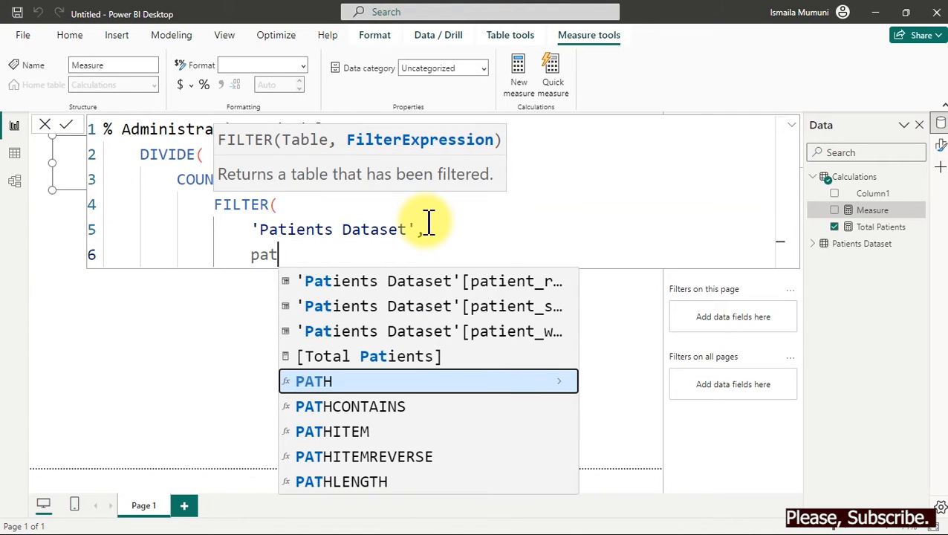
scroll(429, 221, "down", 3)
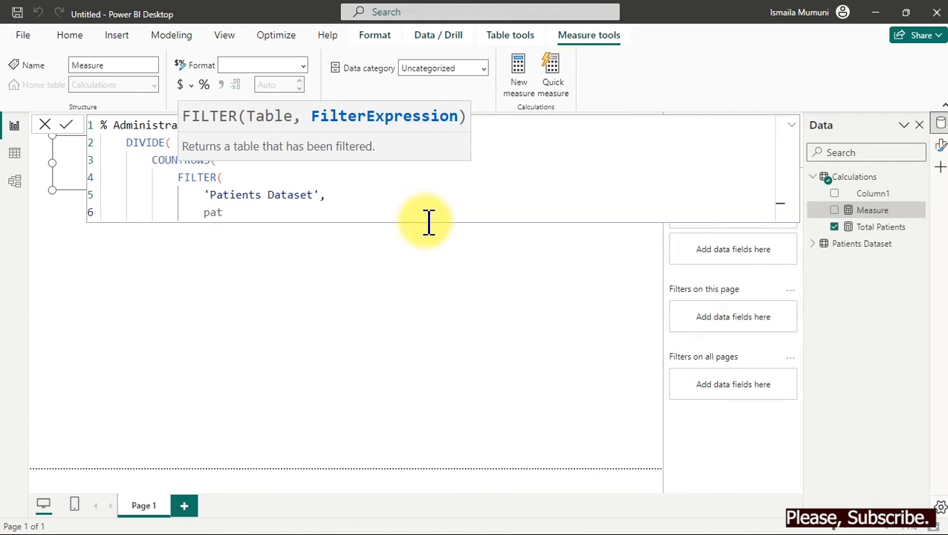
type("ien")
key("Down")
key("Down")
key("Down")
key("Down")
key("Down")
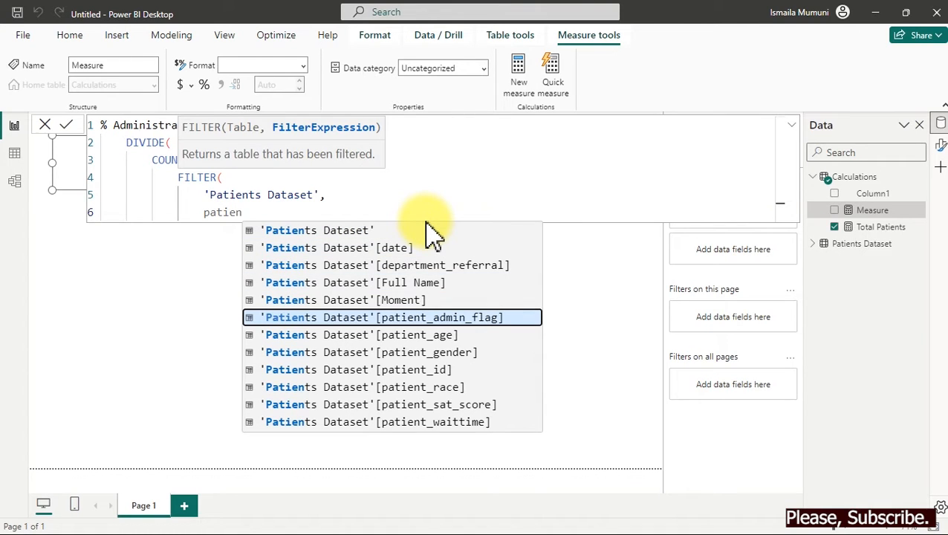
key("Tab")
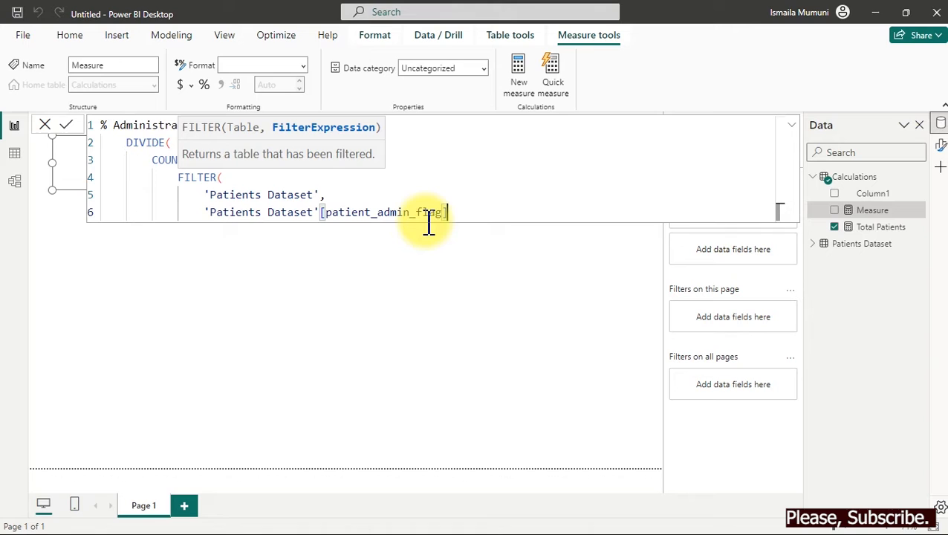
type("=tru")
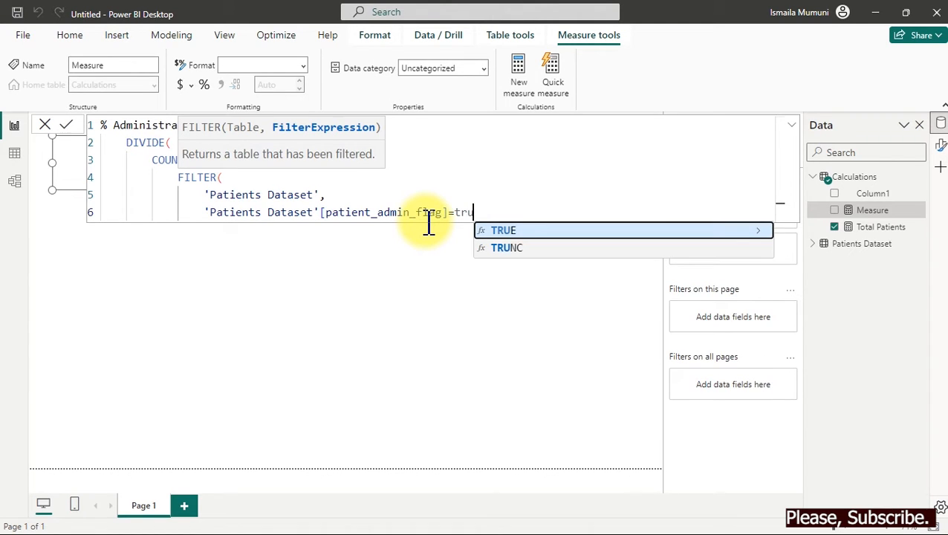
key("Tab")
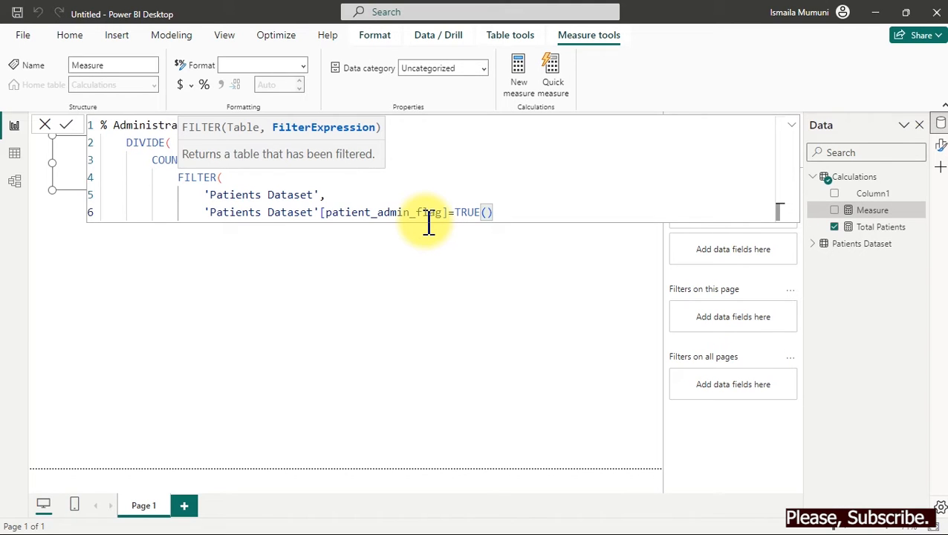
left_click(332, 287)
mouse_move(359, 283)
left_mouse_down()
mouse_move(354, 271)
mouse_move(377, 299)
mouse_move(448, 281)
left_mouse_up()
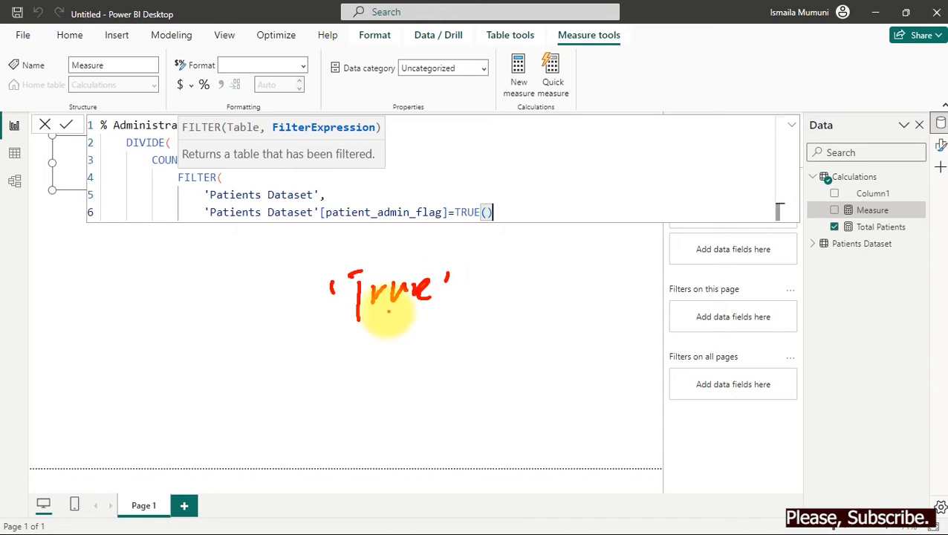
left_click_drag(302, 327, 489, 319)
left_click_drag(328, 352, 469, 334)
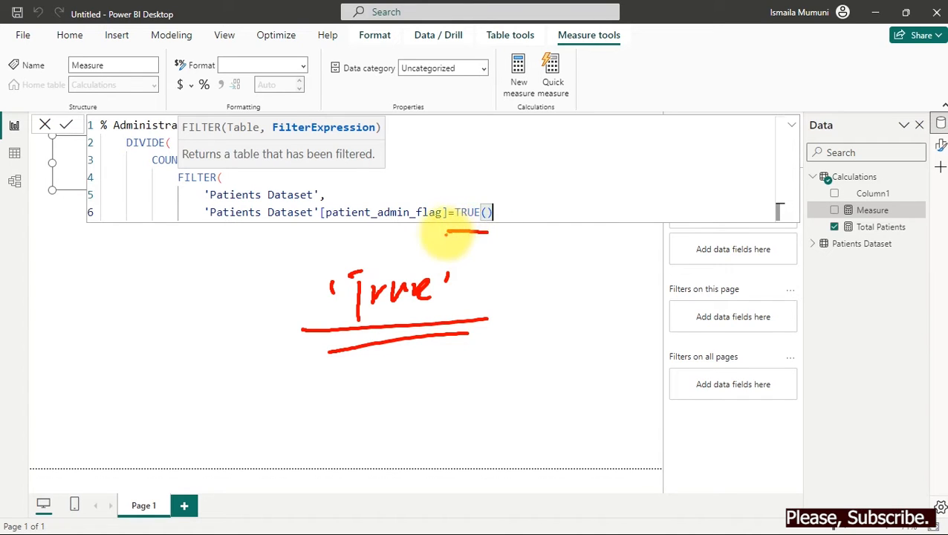
left_click_drag(448, 233, 487, 232)
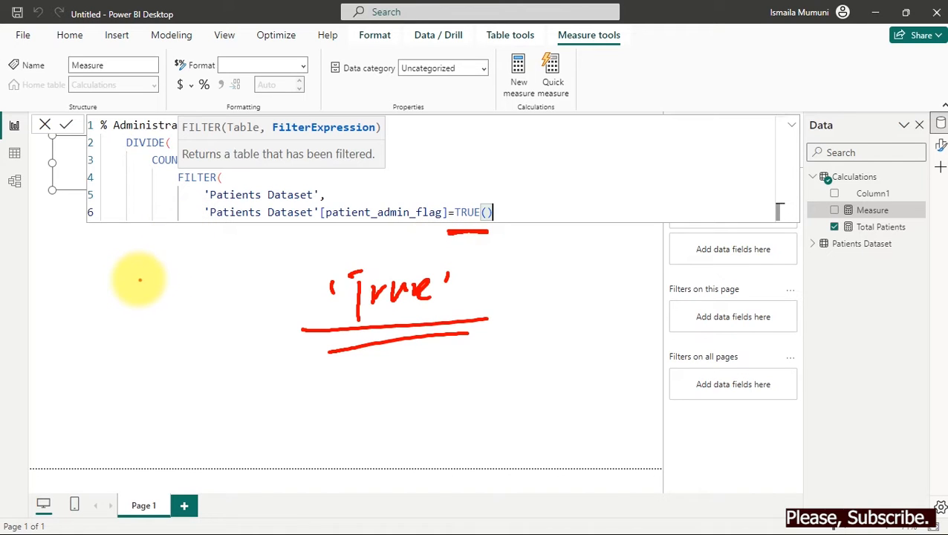
mouse_move(119, 273)
left_mouse_down()
mouse_move(151, 292)
mouse_move(156, 281)
mouse_move(110, 279)
left_mouse_up()
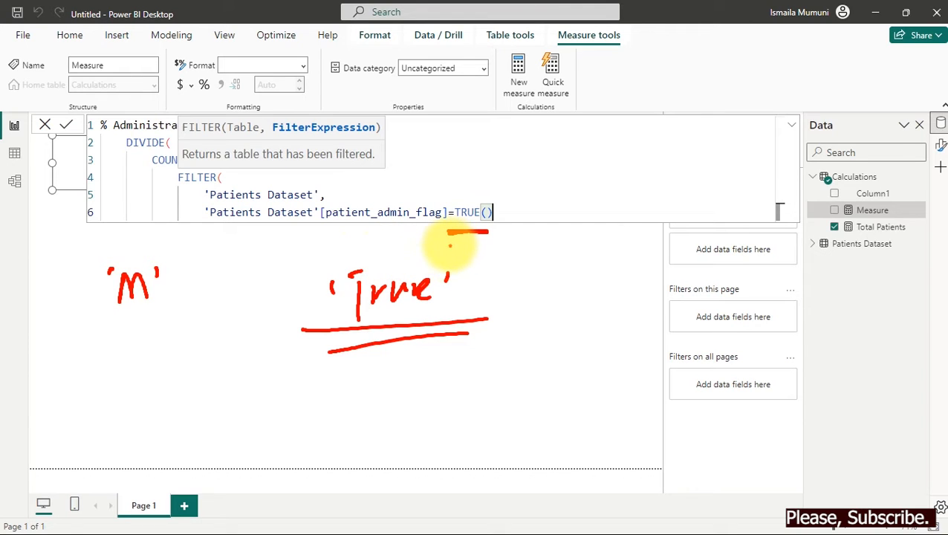
key("Escape")
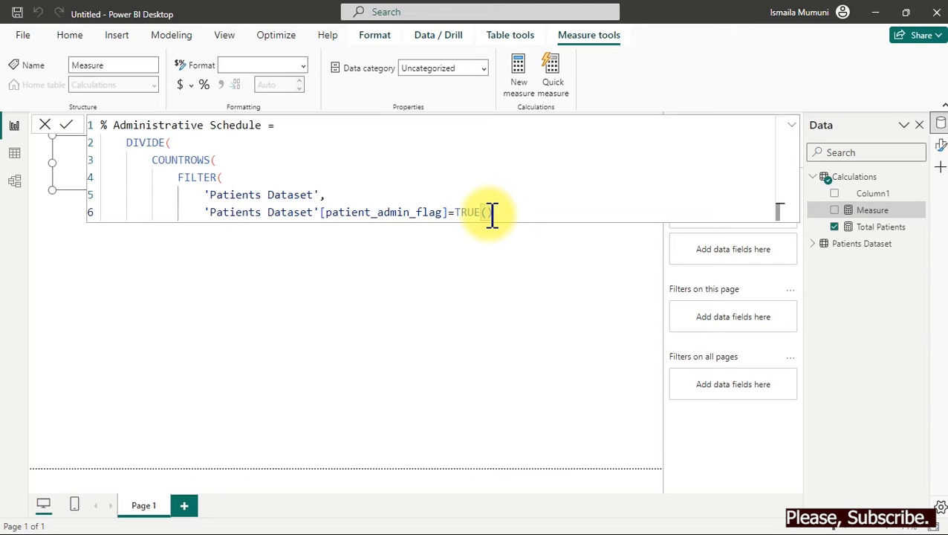
key("Return")
type(")")
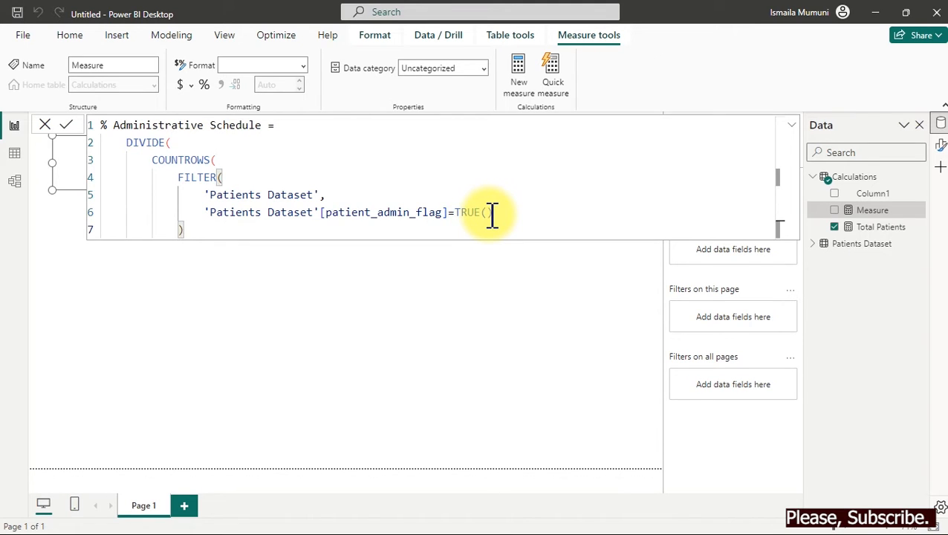
type(",")
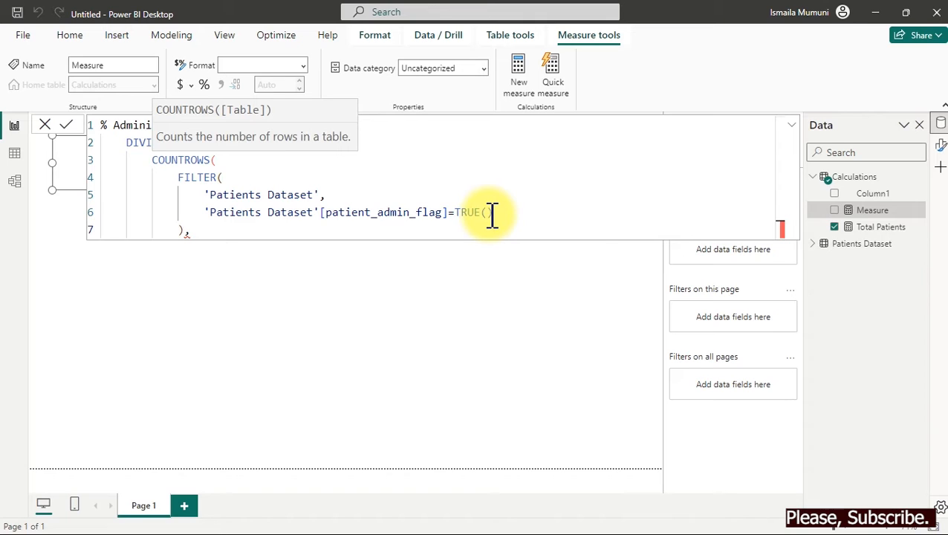
key("BackSpace")
key("BackSpace")
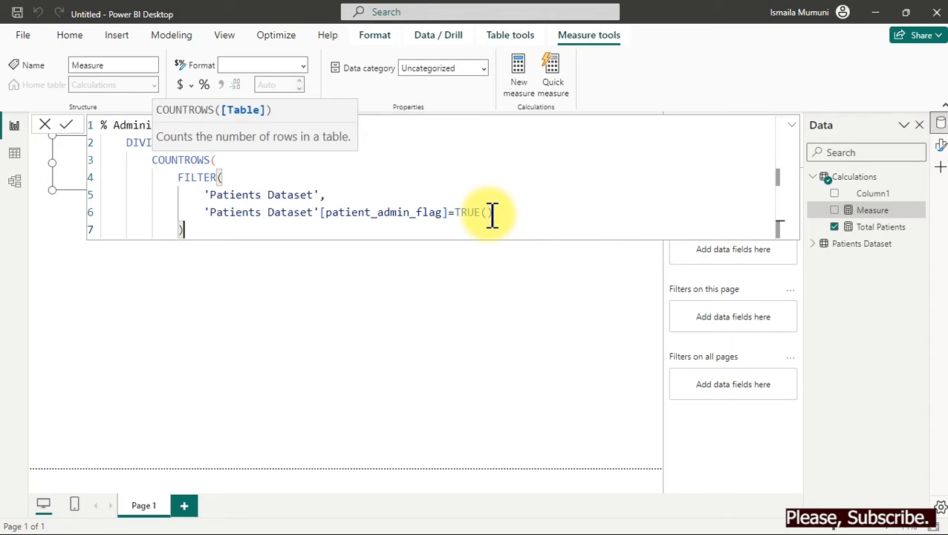
key("BackSpace")
key("BackSpace")
key("BackSpace")
key("BackSpace")
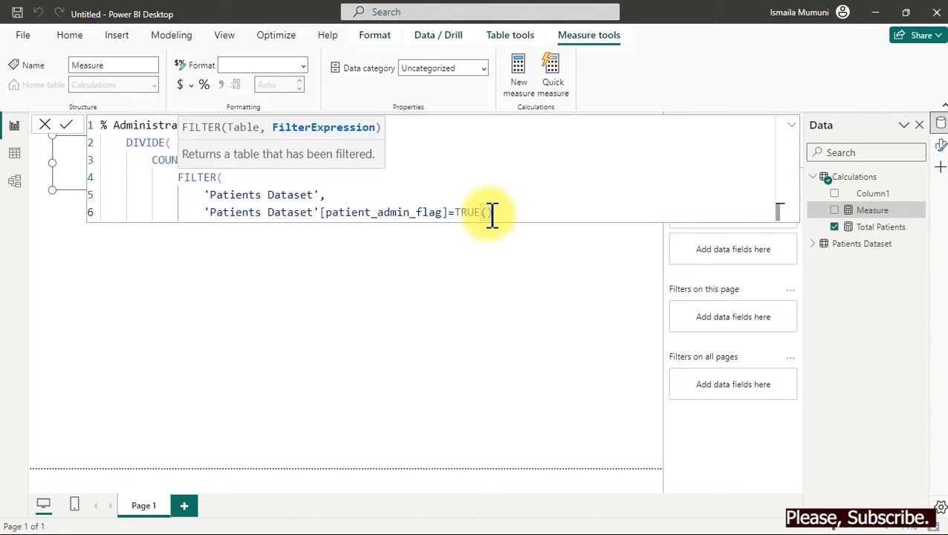
Close the FILTER function on its condition line and COUNTROWS on its own line, followed by a comma and a new line for the denominator.
type(")")
key("shift+Return")
type(")")
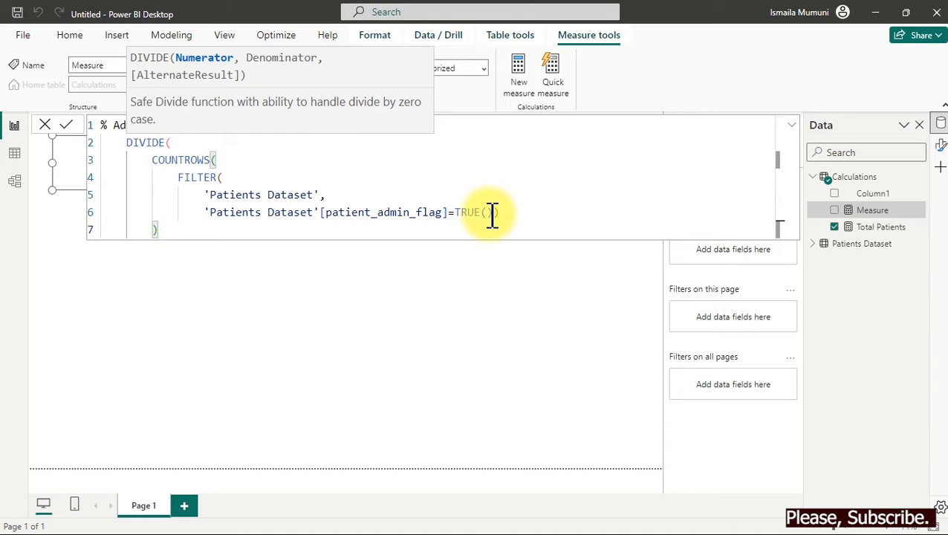
type(",")
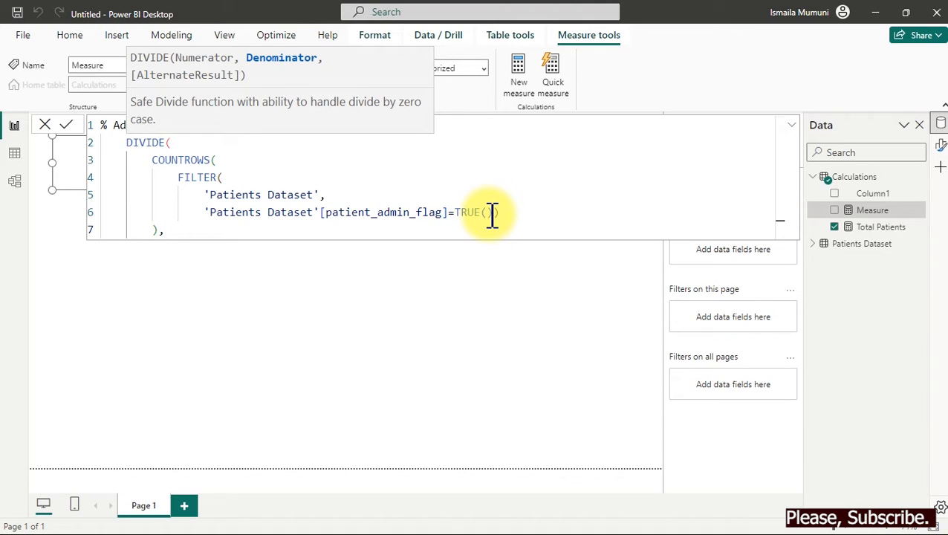
key("Return")
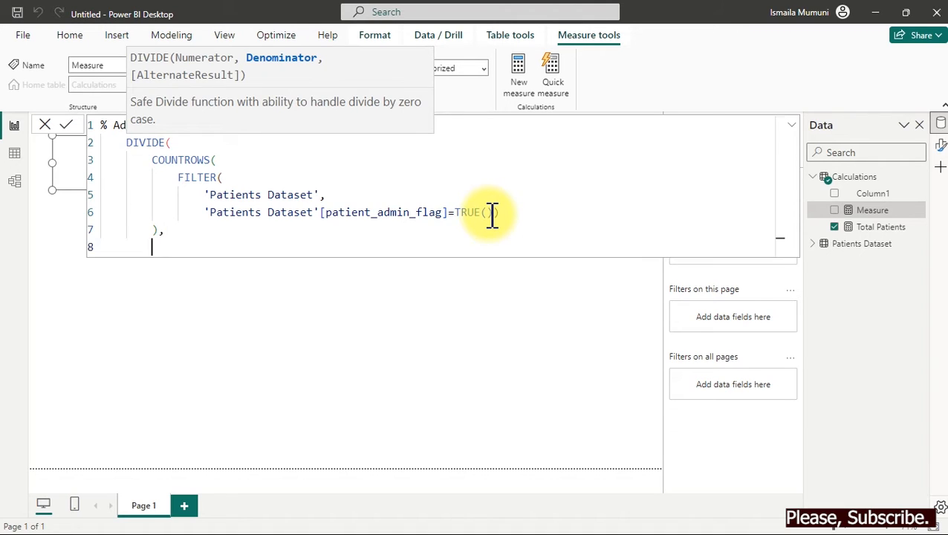
Enter [Total Patients] as the DIVIDE denominator, close the function on a new line and commit the % Administrative Schedule measure.
type("[")
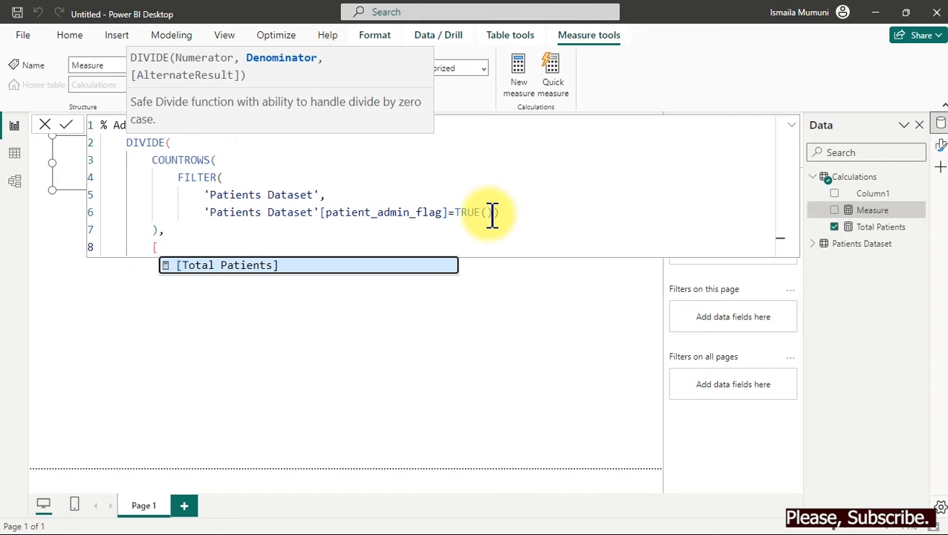
key("Tab")
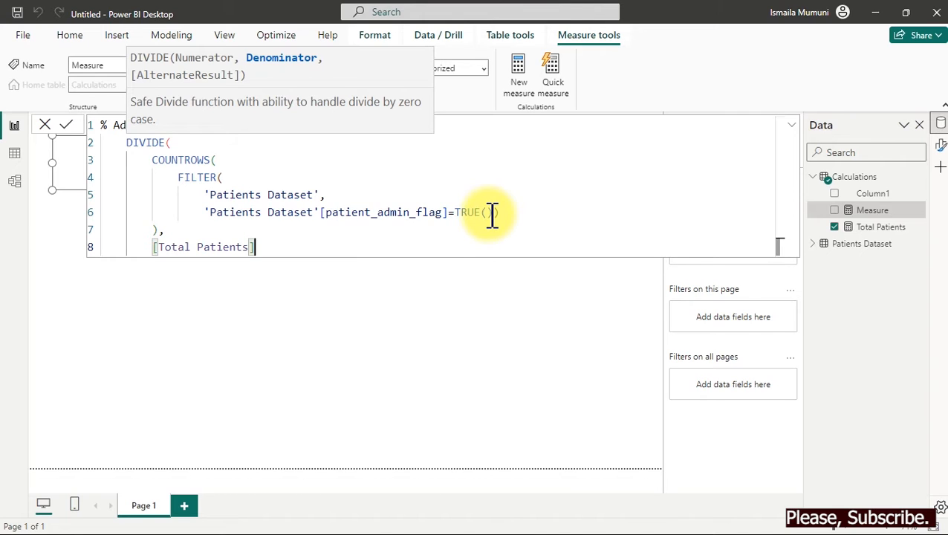
key("Return")
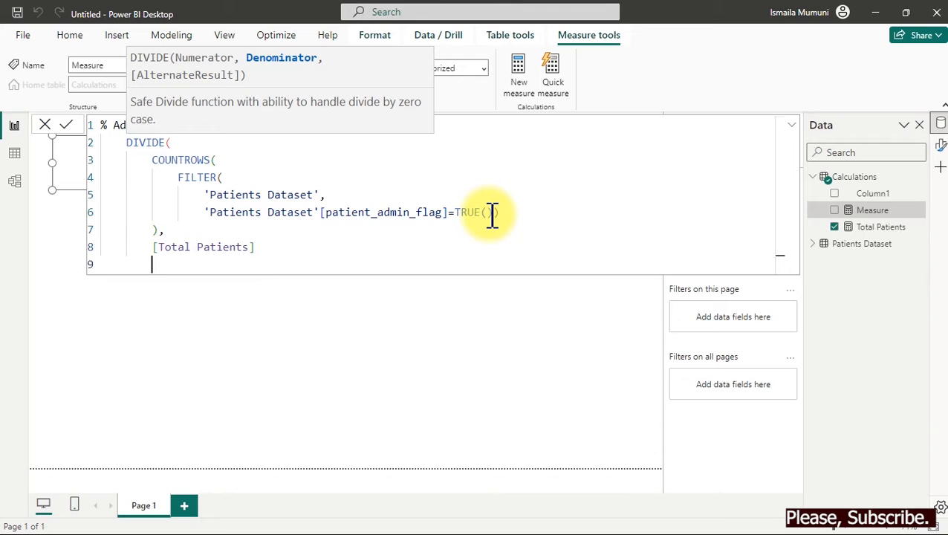
key("BackSpace")
type(")")
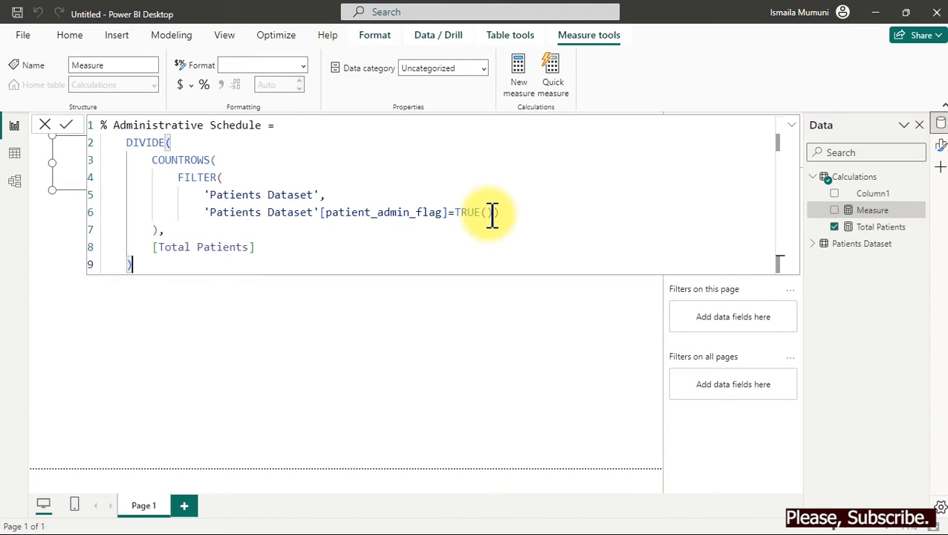
left_click(497, 227)
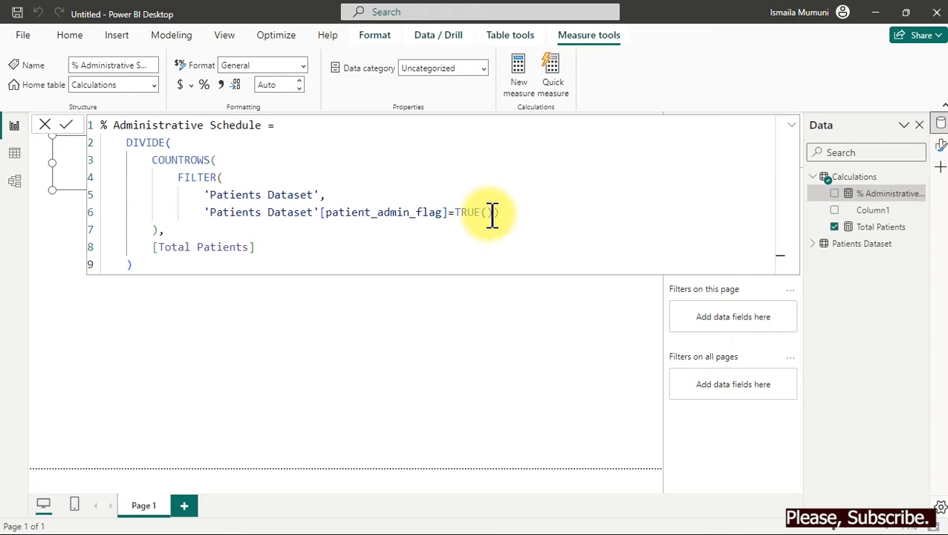
Copy the entire % Administrative Schedule formula and format the measure as a percentage.
left_click(285, 233)
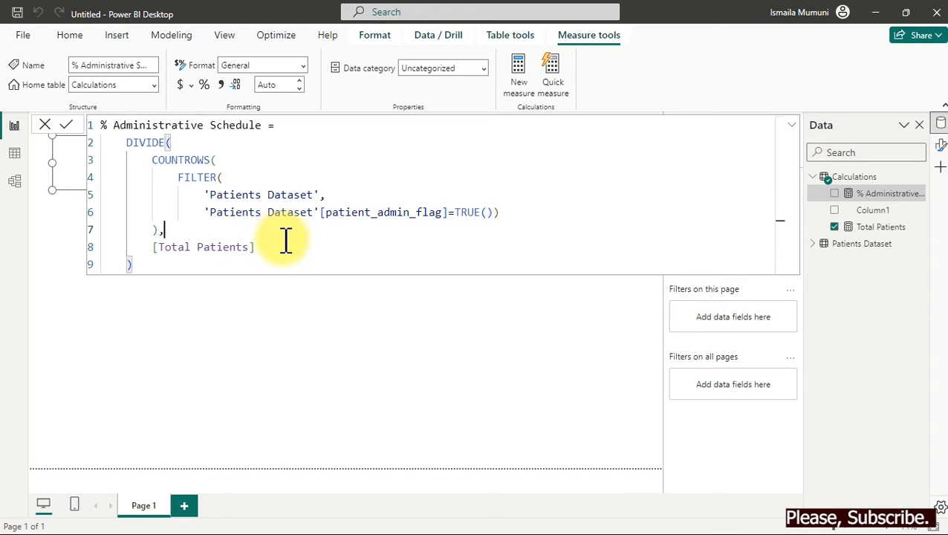
key("ctrl+a")
key("ctrl+c")
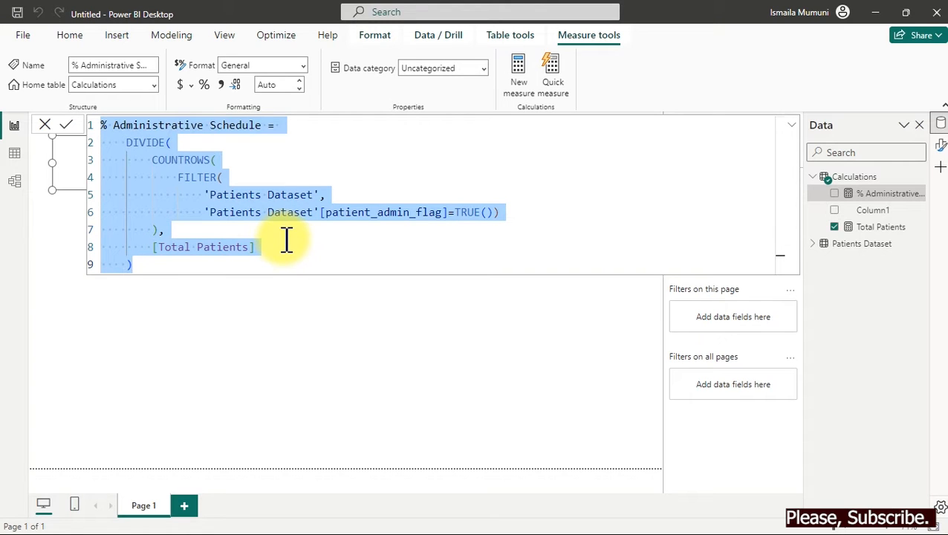
left_click(206, 89)
left_click(205, 87)
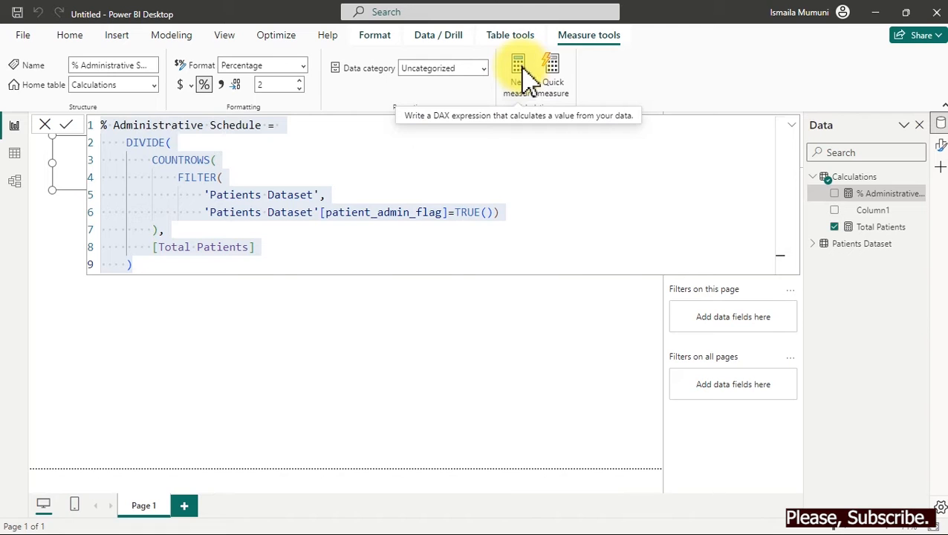
Create a new measure from the copied formula and rename it % None - Administrative Schedule.
left_click(523, 73)
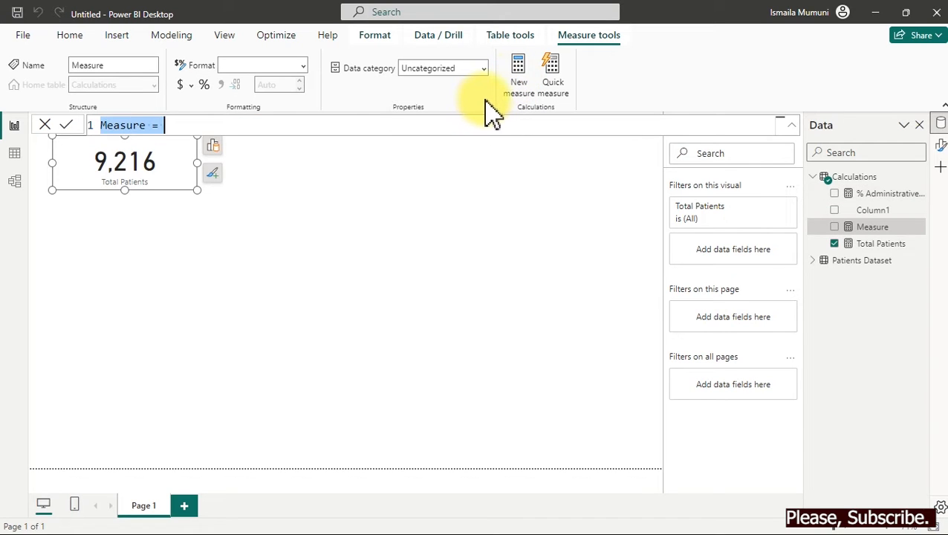
key("ctrl+v")
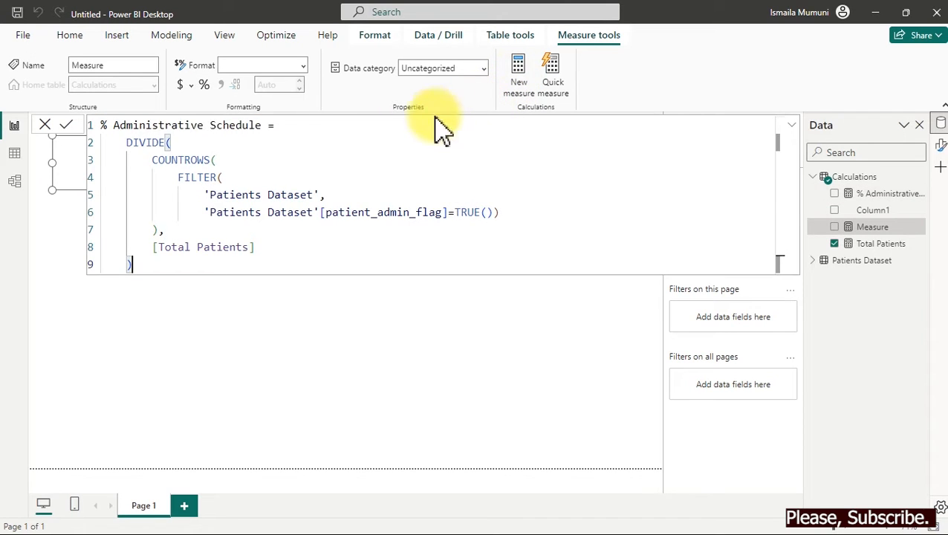
double_click(116, 125)
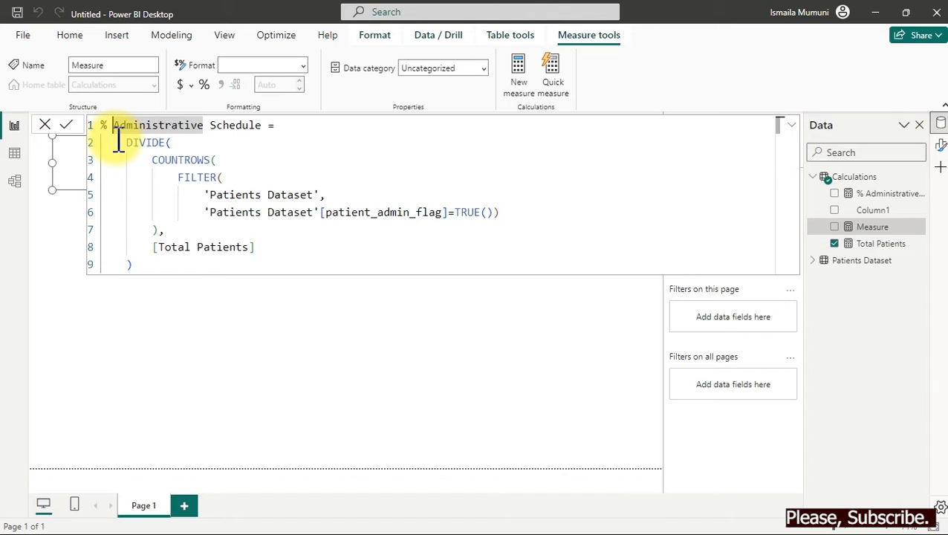
key("Left")
type("None -")
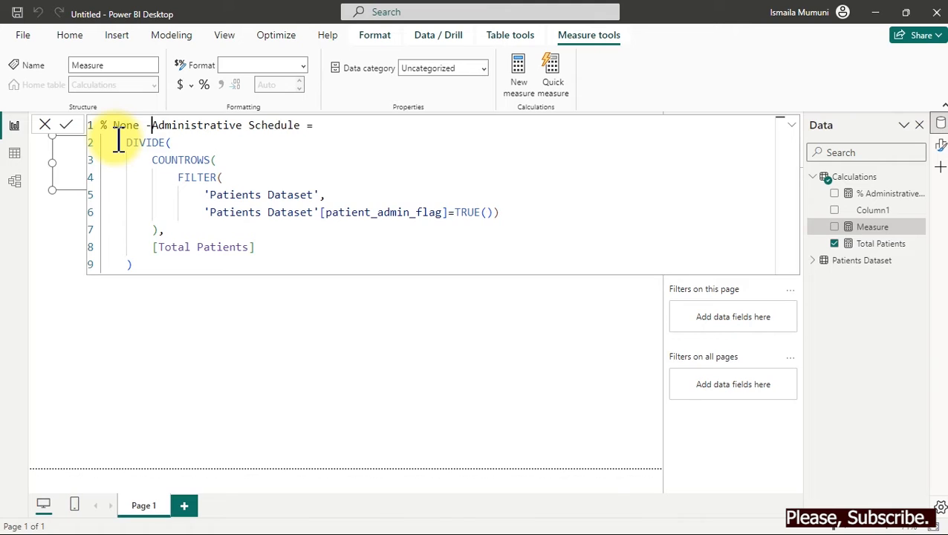
key("BackSpace")
key("BackSpace")
key("BackSpace")
type("-")
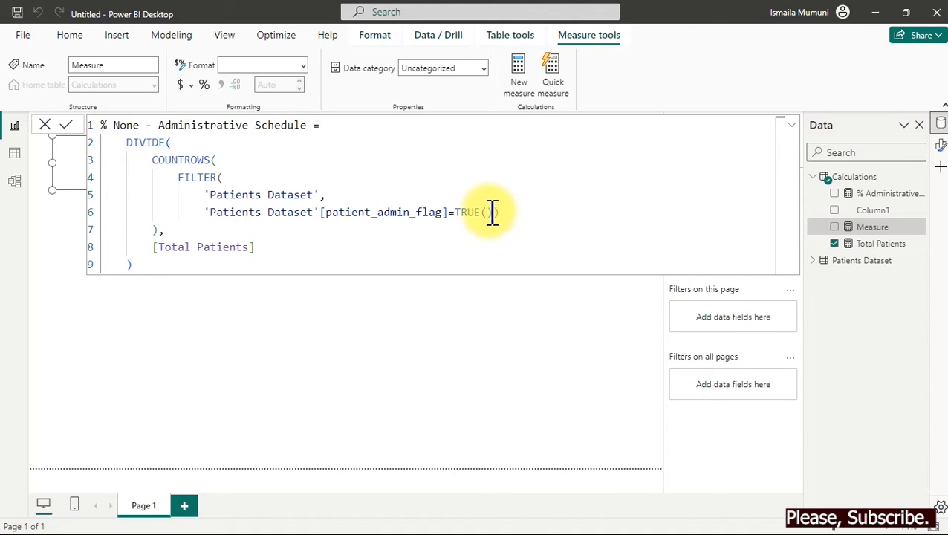
Change the new measure's filter condition to FALSE(), commit the formula and format the measure as a percentage.
left_click_drag(482, 212, 456, 216)
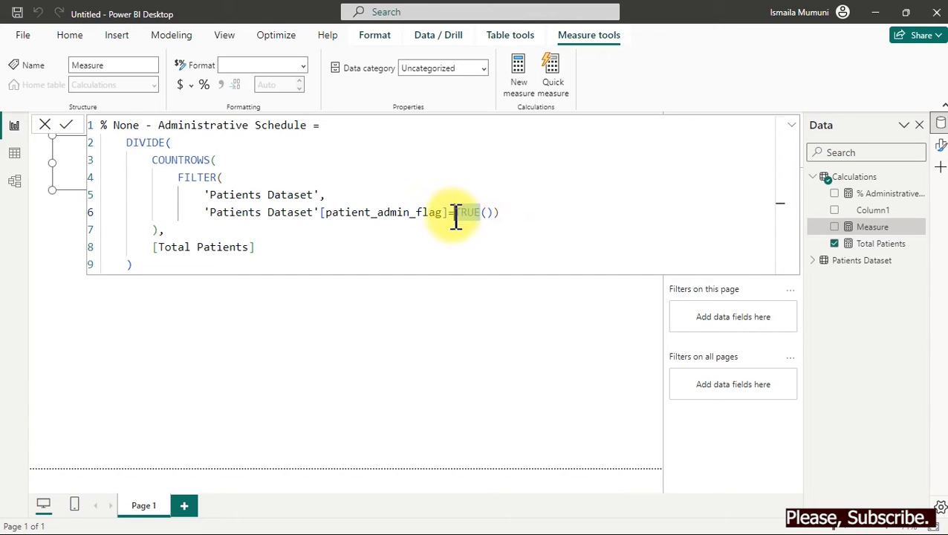
type("fal")
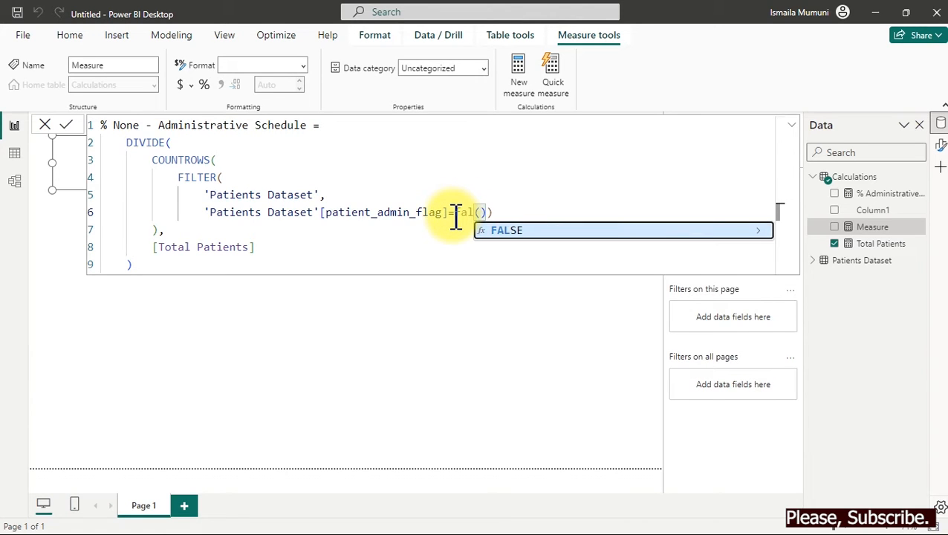
key("Tab")
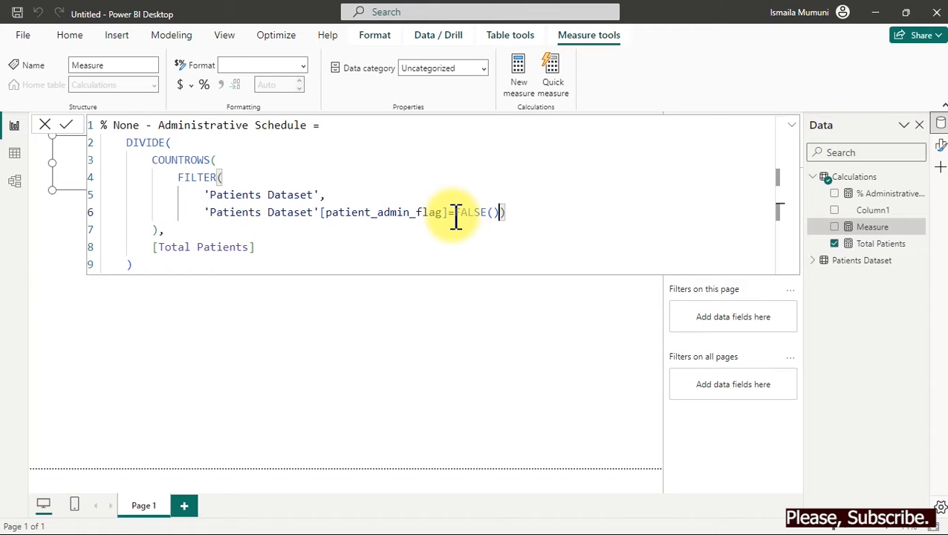
left_click(314, 244)
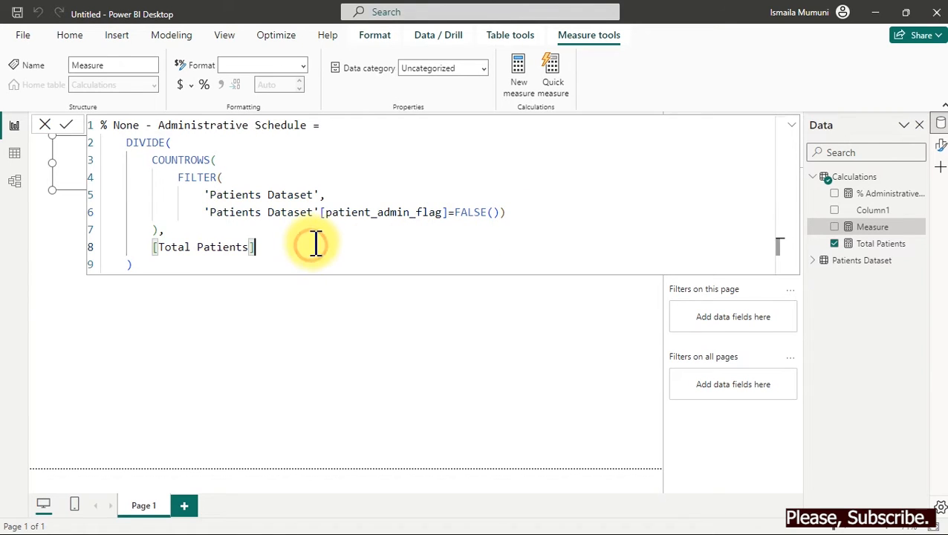
key("Return")
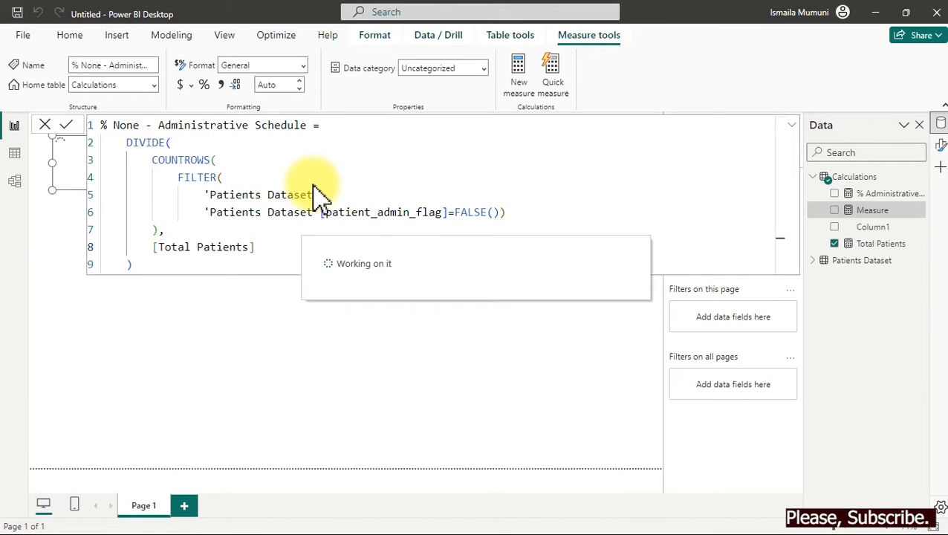
left_click(204, 87)
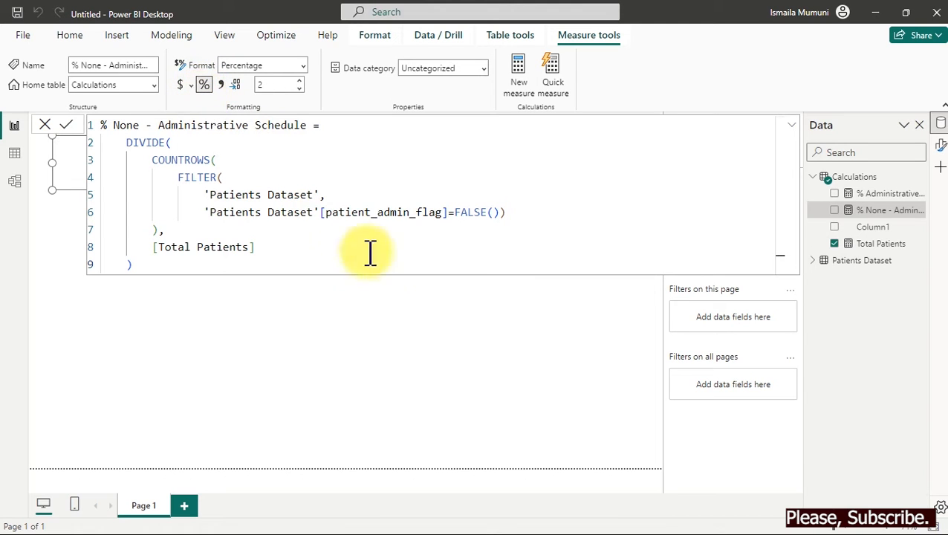
left_click(391, 328)
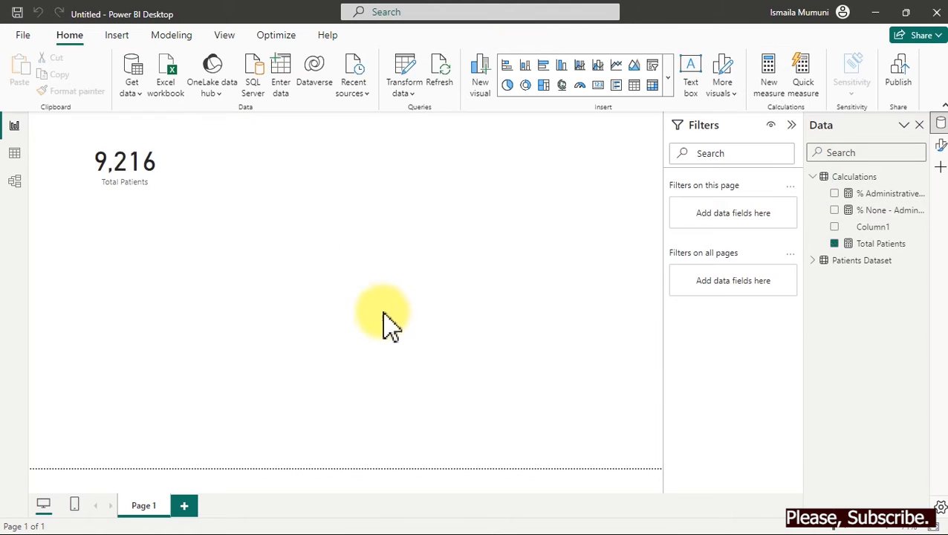
Add a card showing % Administrative Schedule, shrink it and place it directly below the Total Patients card.
left_click(835, 193)
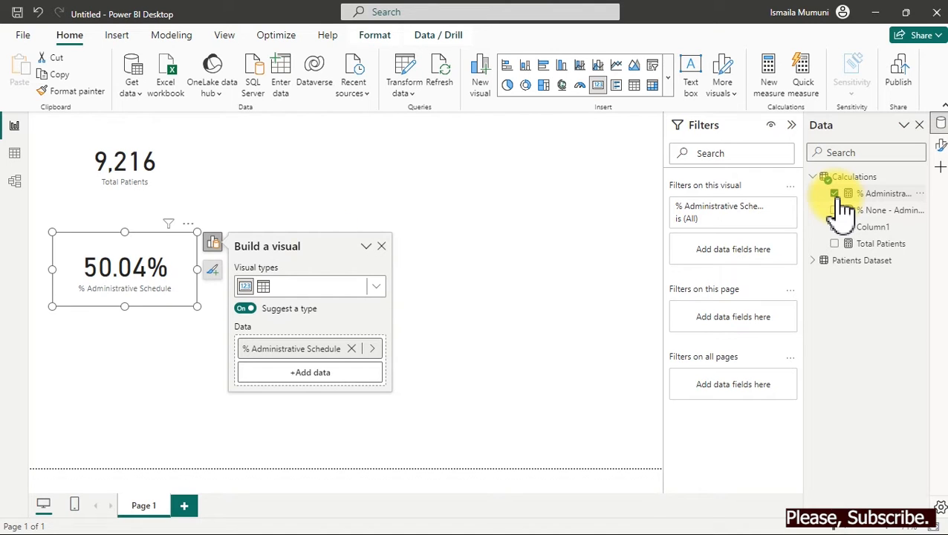
left_click_drag(195, 306, 128, 249)
left_click(128, 275)
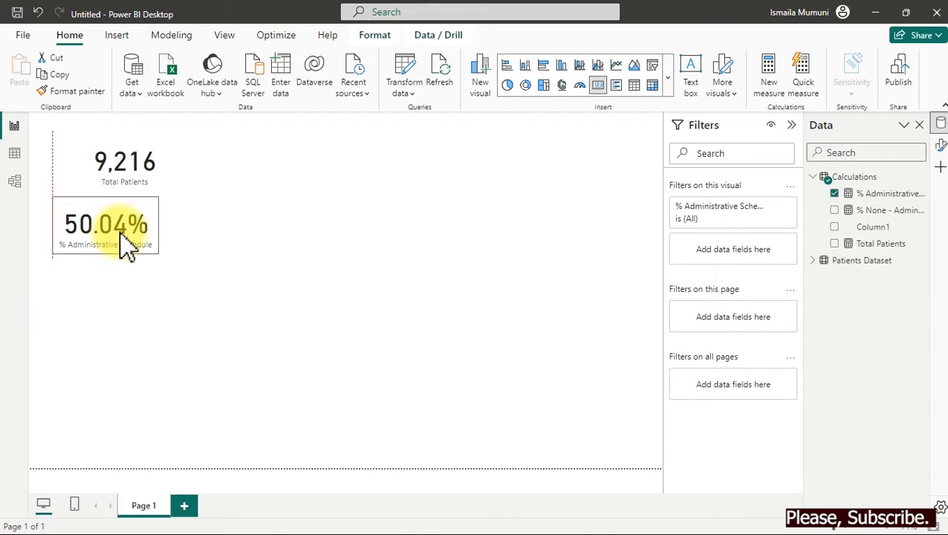
left_click(420, 229)
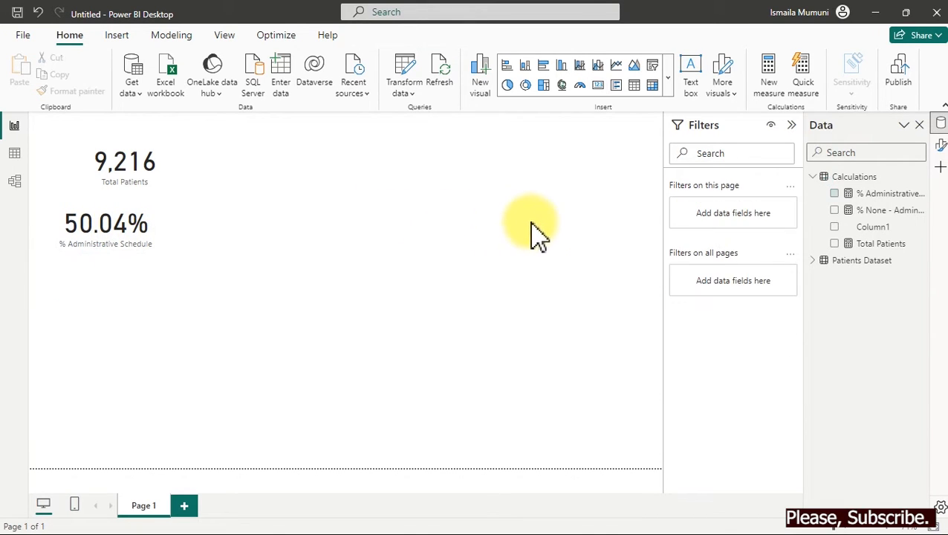
Add a card showing % None - Administrative Schedule, size it to fit its full label and align it beside the % Administrative Schedule card.
left_click(836, 212)
left_click_drag(128, 312, 277, 197)
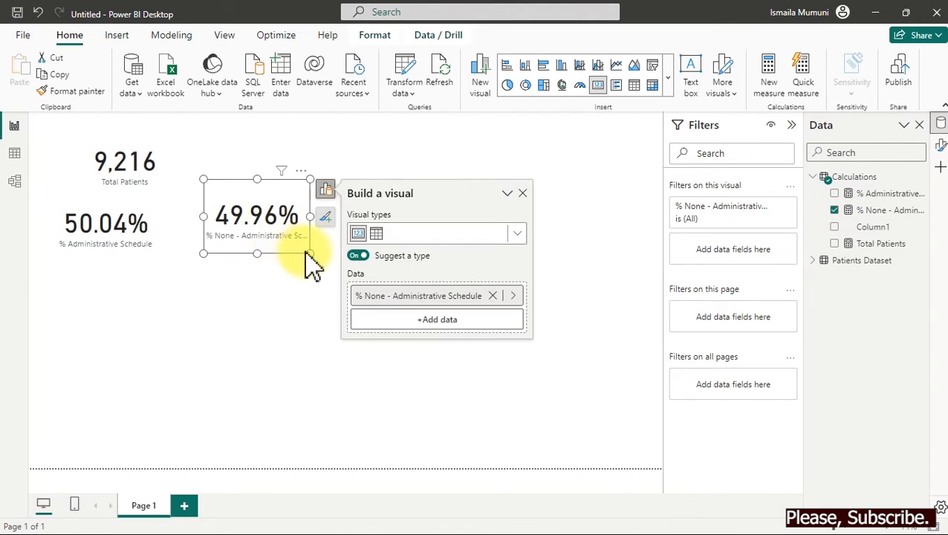
left_click_drag(307, 252, 337, 260)
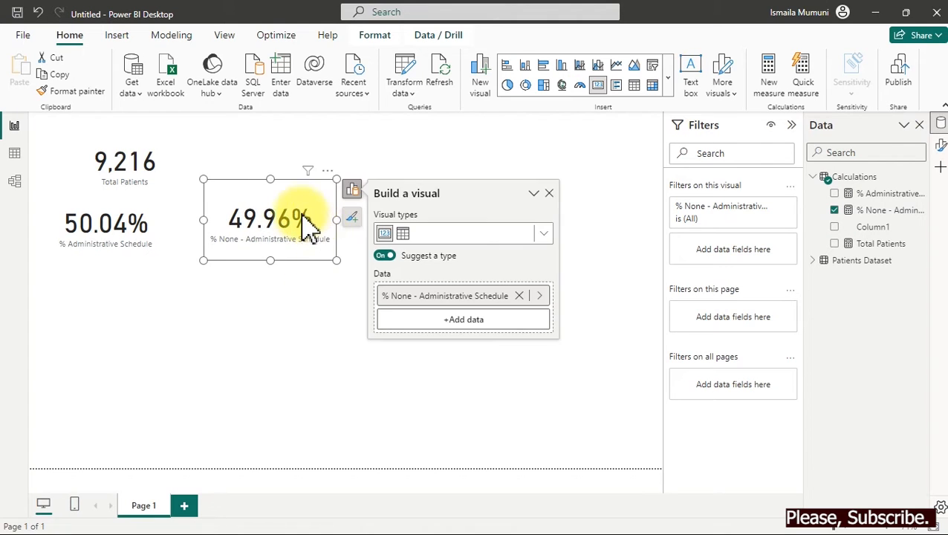
left_click_drag(310, 230, 278, 235)
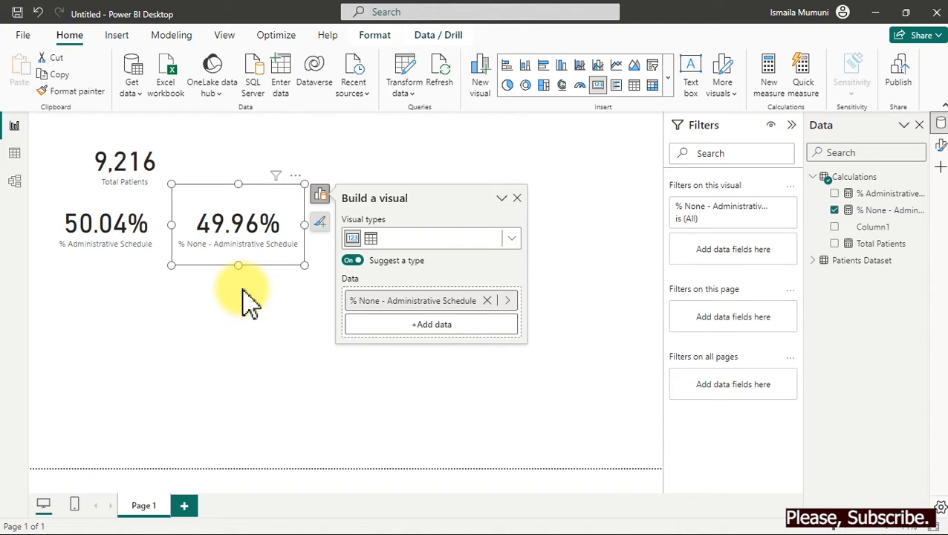
key("super")
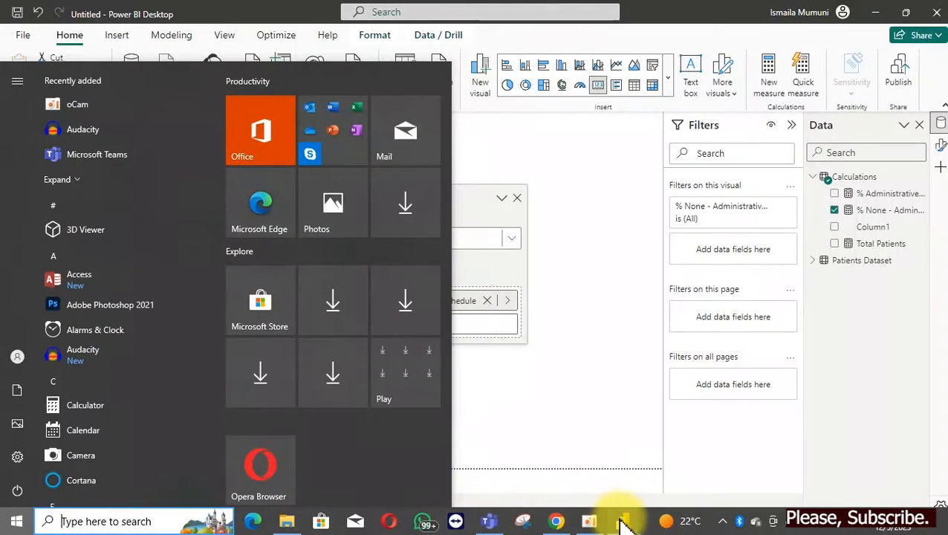
mouse_move(621, 521)
left_click(533, 444)
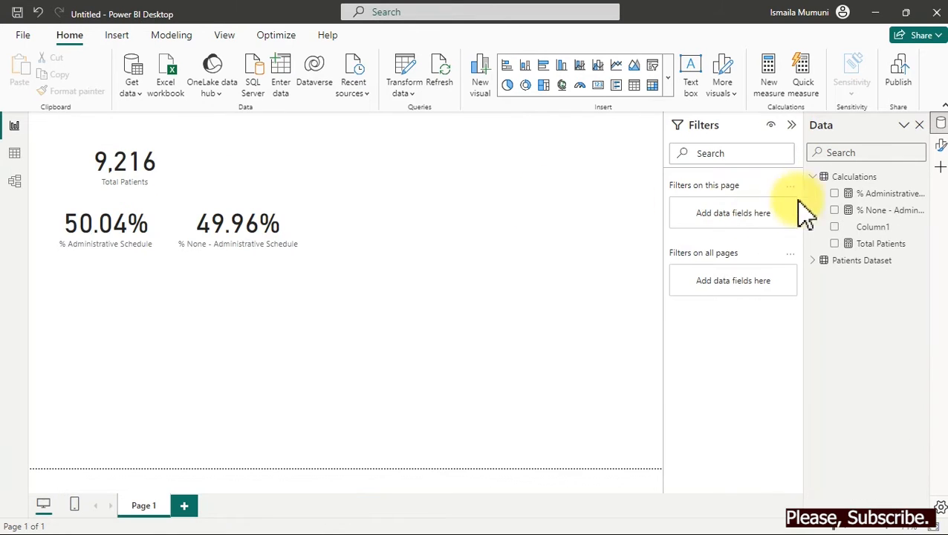
Create a new measure in the Calculations table named Average Satisfaction Score, leaving its formula to start on an indented second line.
left_click(772, 82)
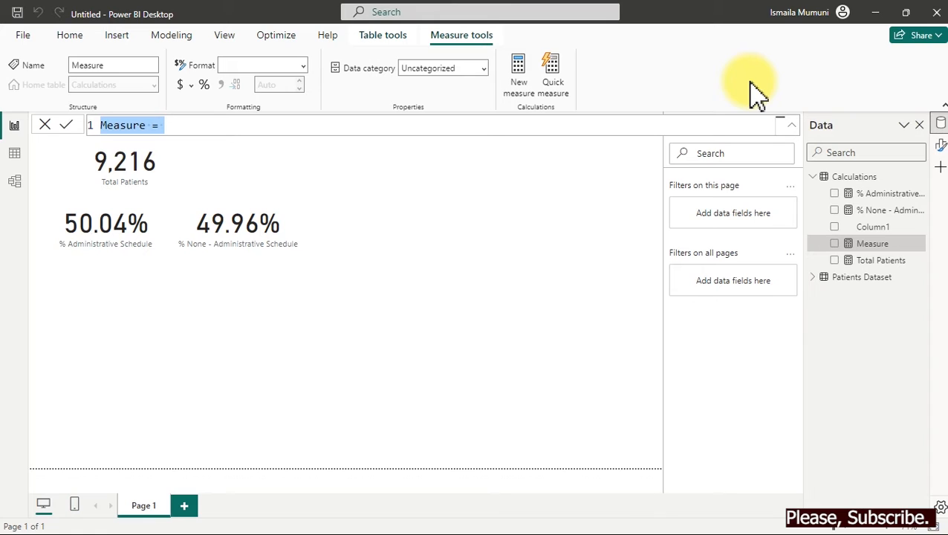
key("ctrl+plus")
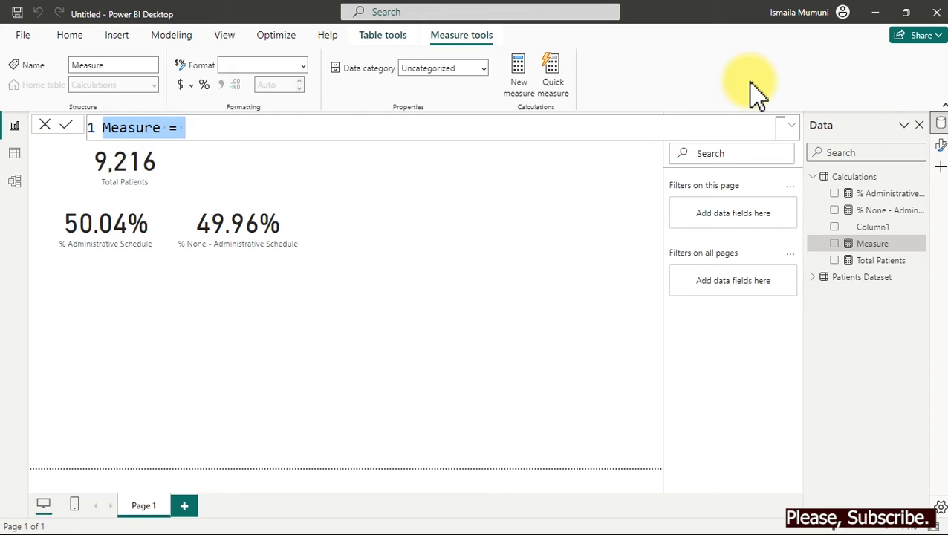
type("Average")
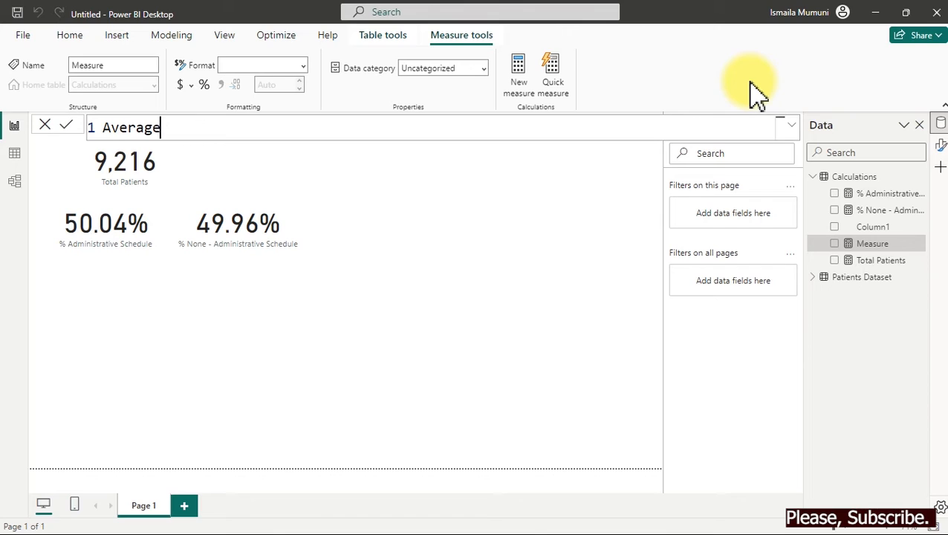
type(" Satisi")
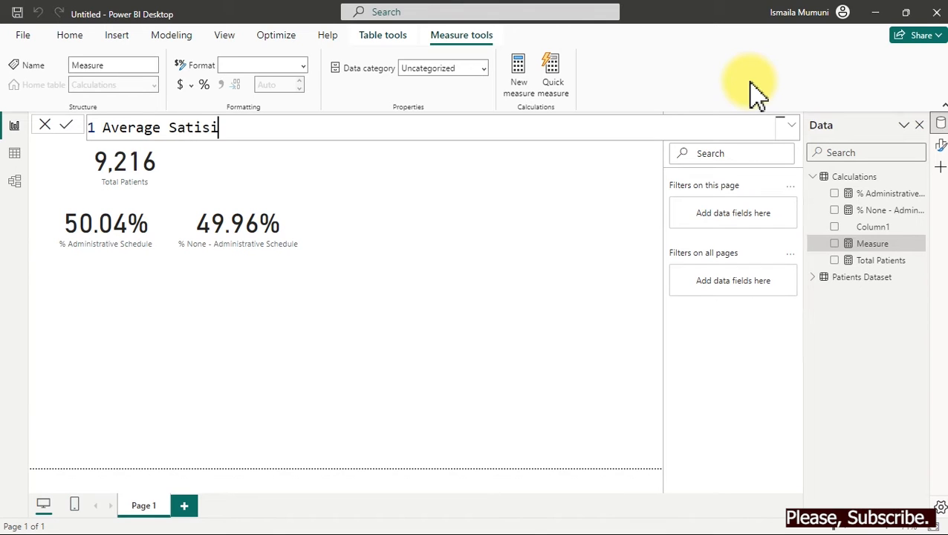
key("BackSpace")
type("faction Soc")
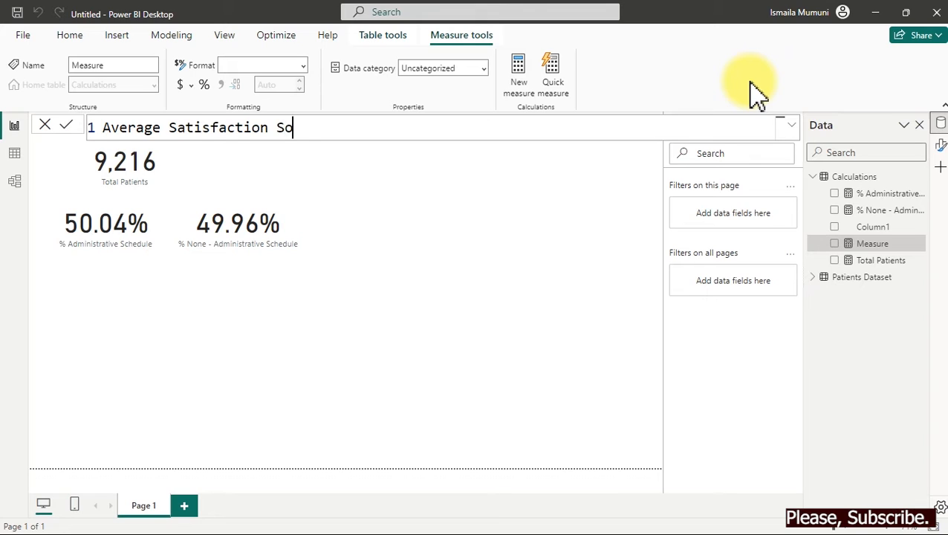
key("BackSpace")
key("BackSpace")
type("core =")
key("shift+Return")
key("Tab")
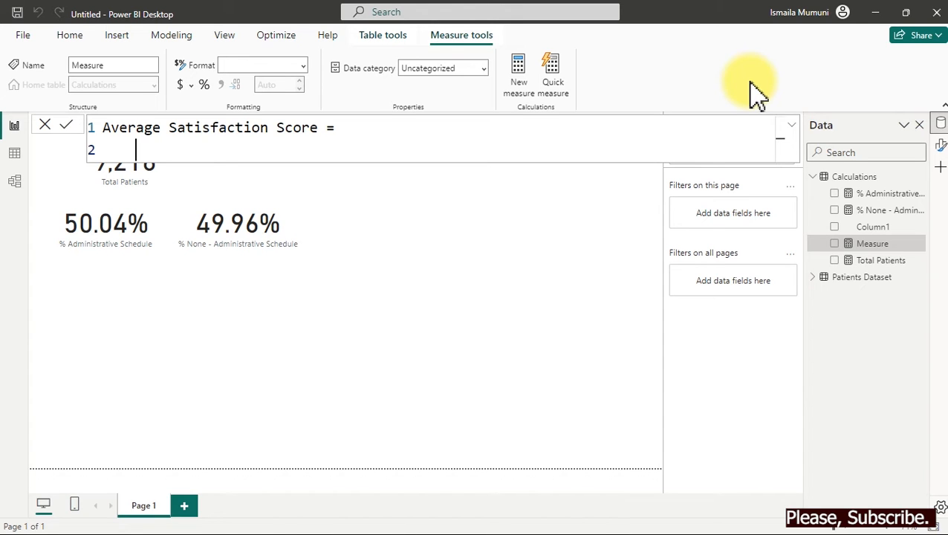
Begin the measure's formula with a CALCULATE function and nest an AVERAGE function inside it on a new line.
type("cal")
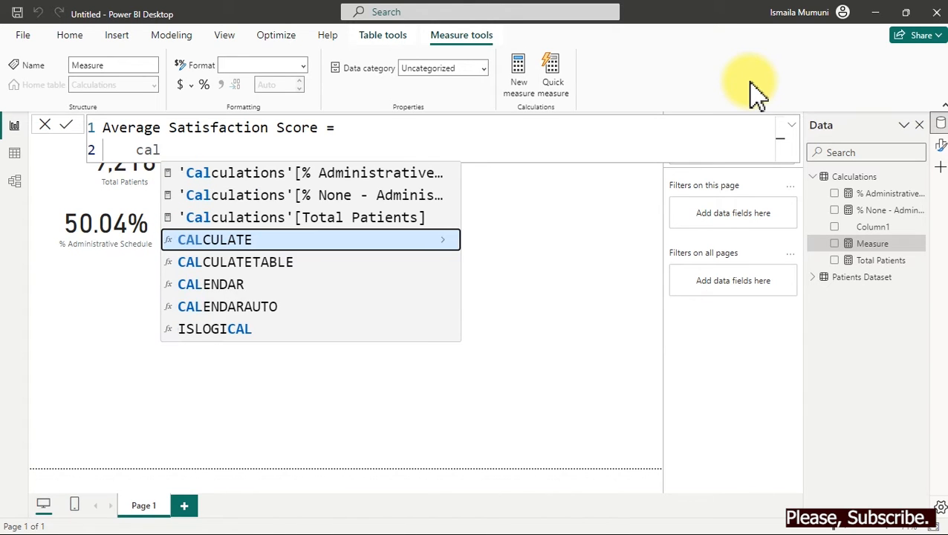
key("Tab")
key("shift+Return")
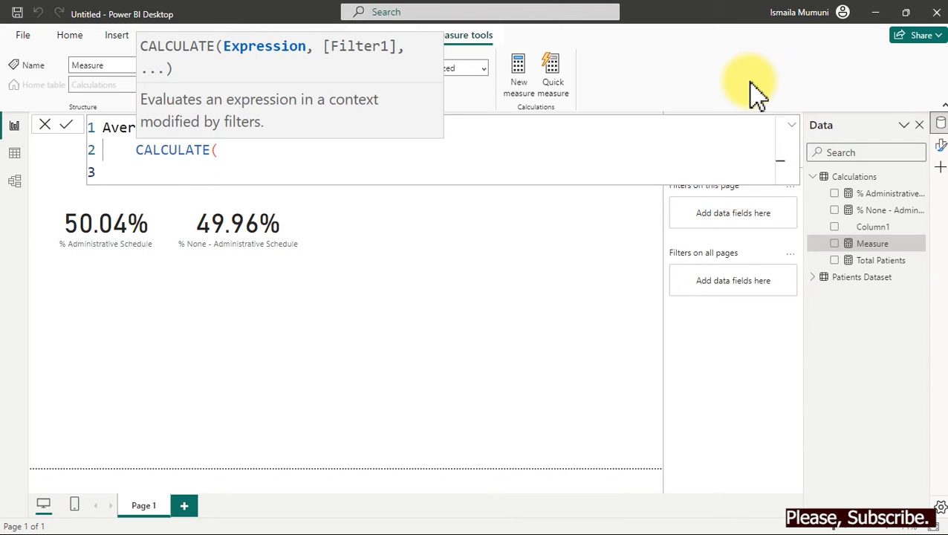
type("av")
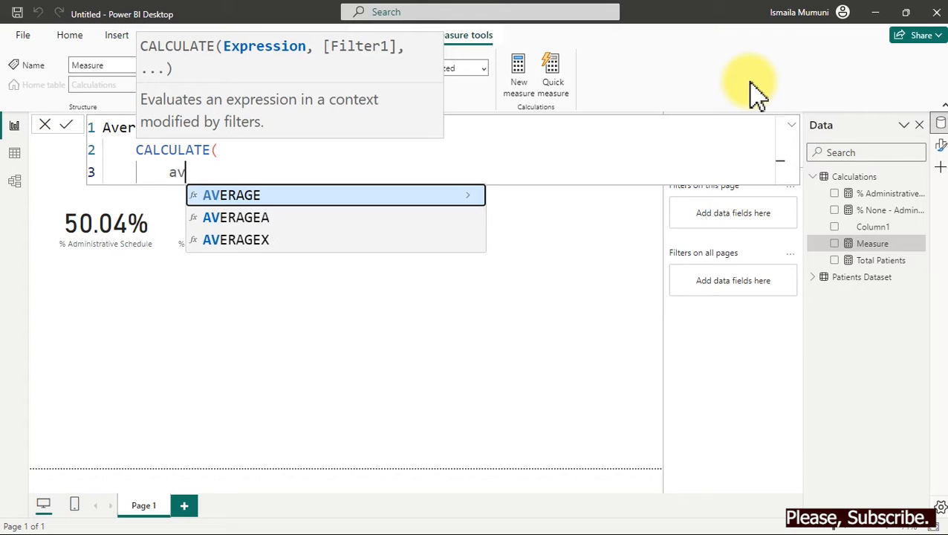
key("Tab")
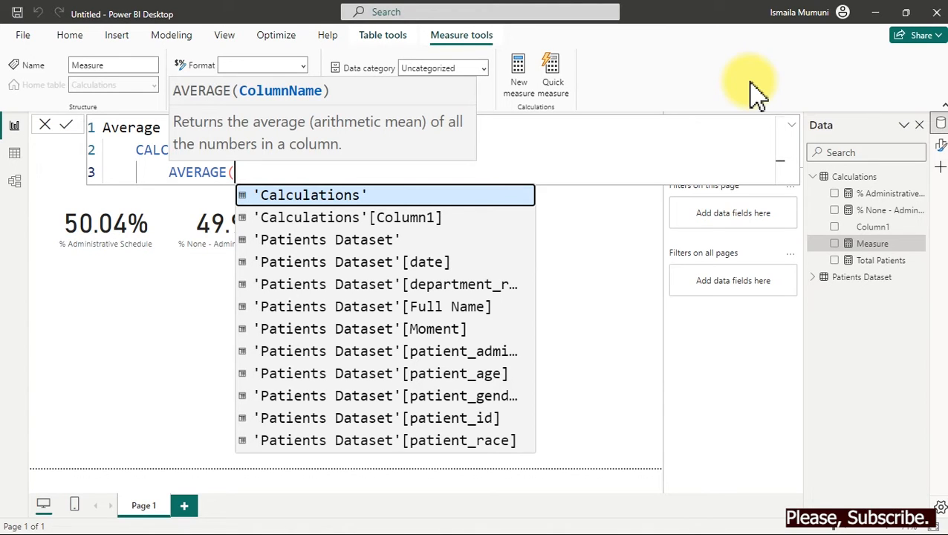
Use 'Patients Dataset'[patient_sat_score] as the averaged column, close AVERAGE and add a comma for the filter argument.
type("pa")
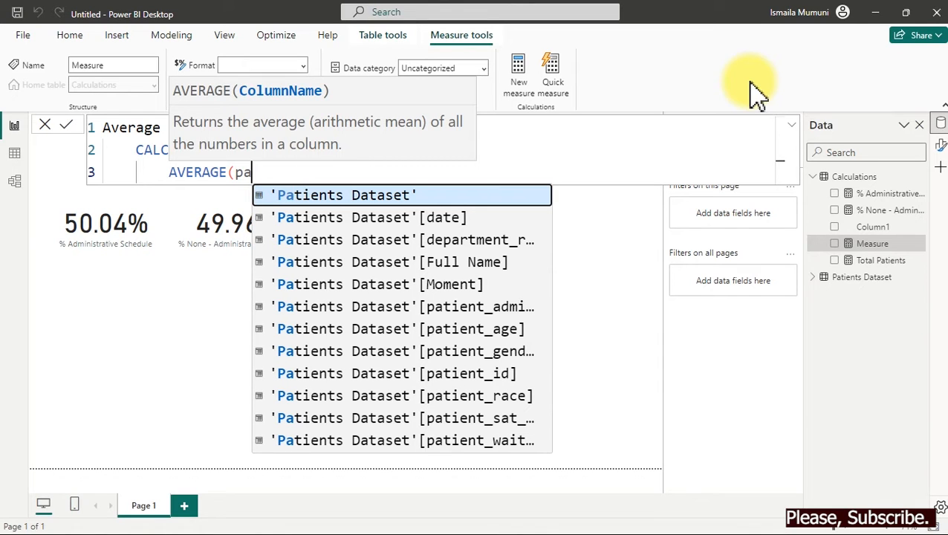
key("ctrl+minus")
key("ctrl+minus")
key("ctrl+minus")
key("ctrl+minus")
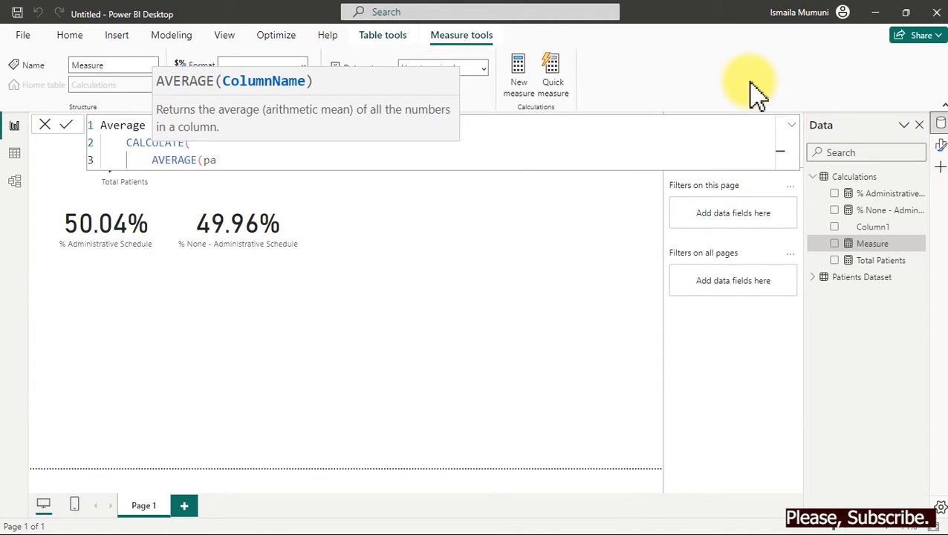
type("t")
key("Down")
key("Down")
key("Down")
key("Down")
key("Down")
key("Down")
key("Down")
key("Down")
key("Down")
key("Down")
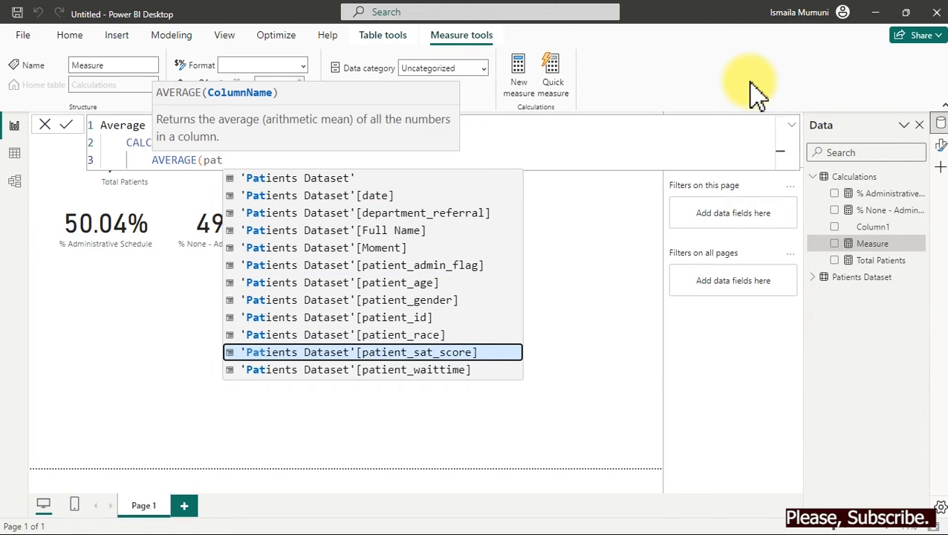
key("Tab")
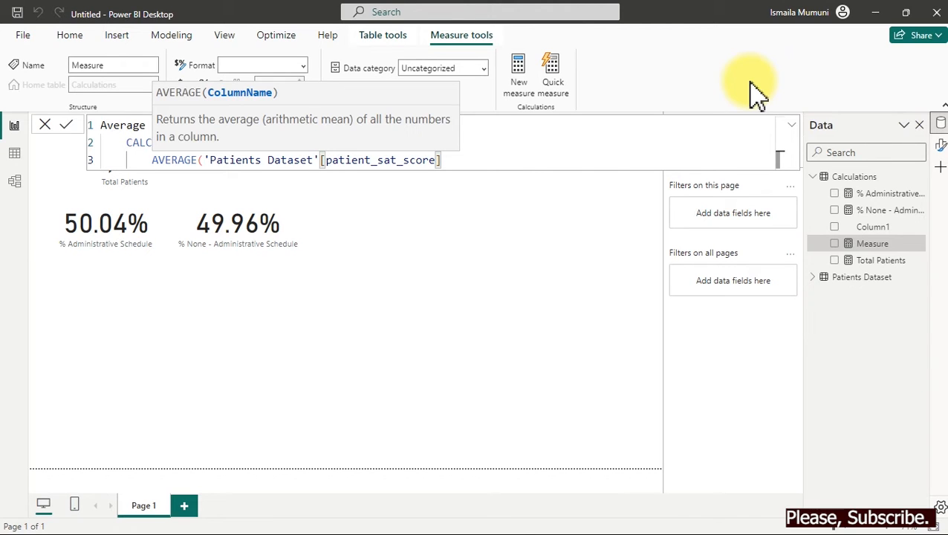
type(")")
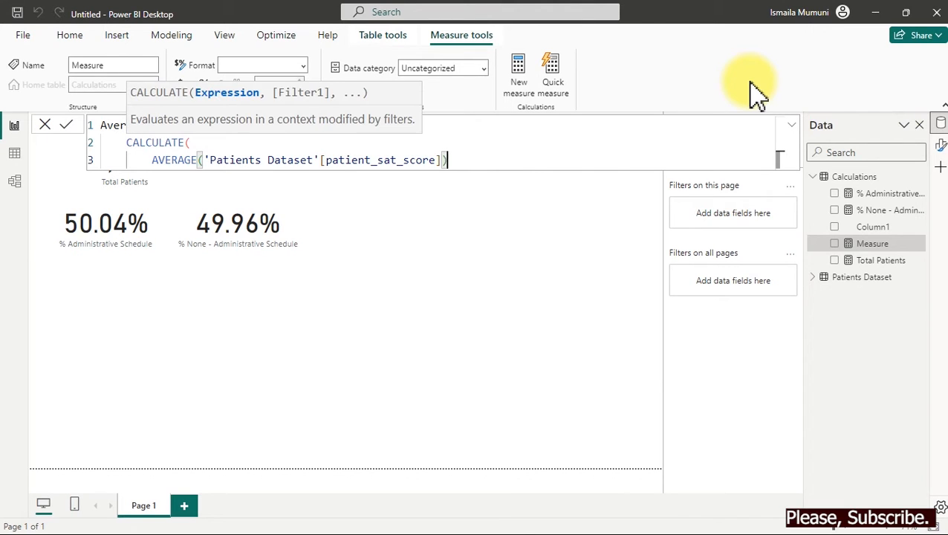
type(",")
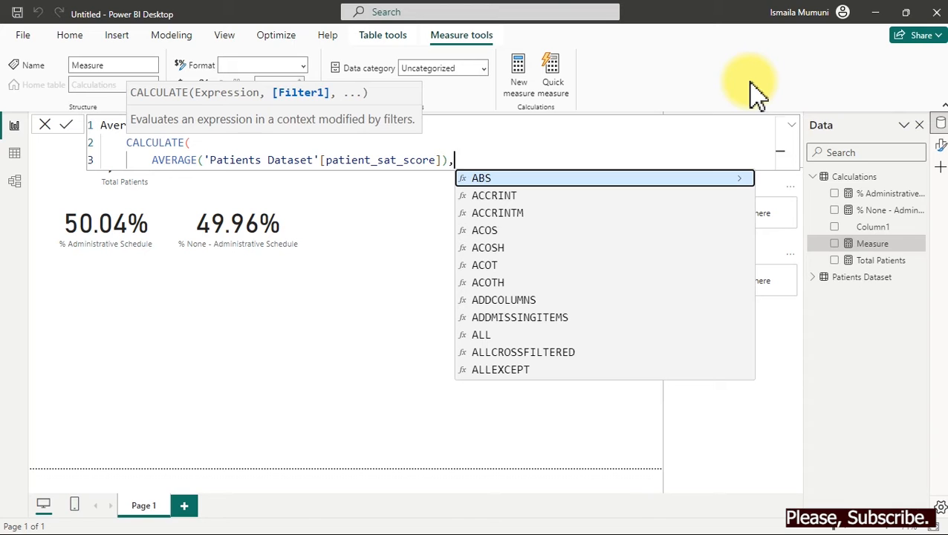
left_click(147, 150)
mouse_move(148, 150)
left_mouse_down()
mouse_move(316, 183)
mouse_move(469, 176)
mouse_move(451, 171)
left_mouse_up()
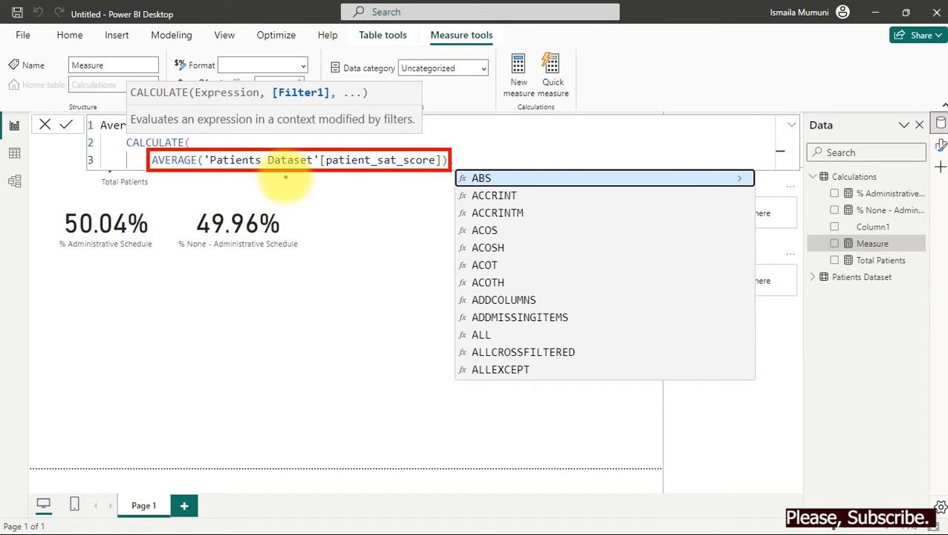
left_click_drag(256, 174, 286, 218)
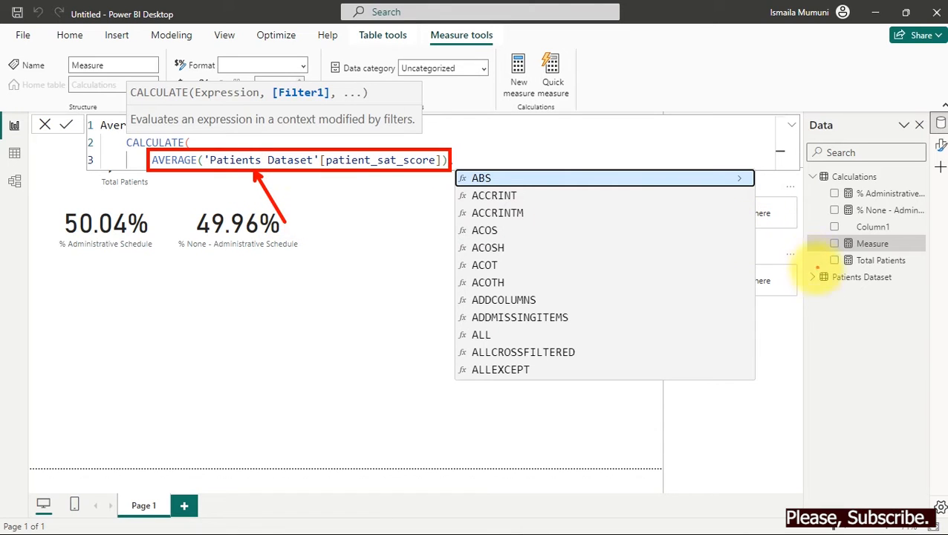
left_click_drag(809, 280, 718, 335)
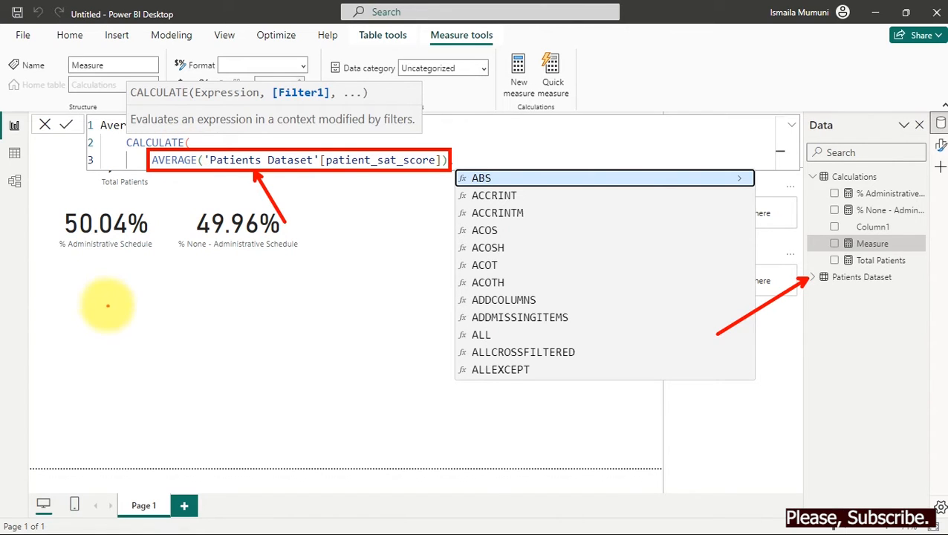
mouse_move(116, 295)
left_mouse_down()
mouse_move(78, 381)
mouse_move(117, 357)
left_mouse_up()
mouse_move(181, 305)
left_mouse_down()
mouse_move(197, 356)
mouse_move(80, 413)
left_mouse_up()
mouse_move(259, 376)
left_mouse_down()
mouse_move(105, 417)
mouse_move(110, 425)
left_mouse_up()
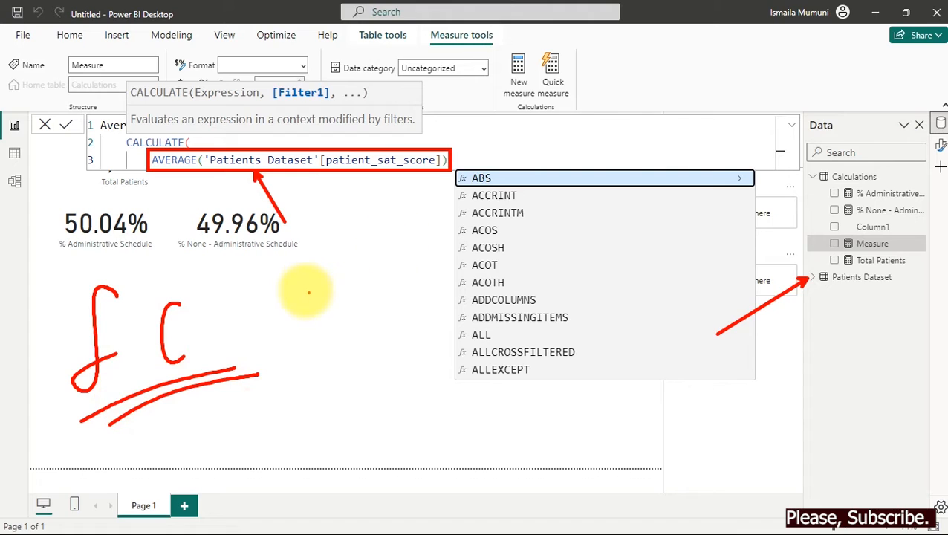
mouse_move(310, 280)
left_mouse_down()
mouse_move(317, 292)
mouse_move(328, 272)
mouse_move(398, 291)
mouse_move(433, 279)
mouse_move(430, 270)
left_mouse_up()
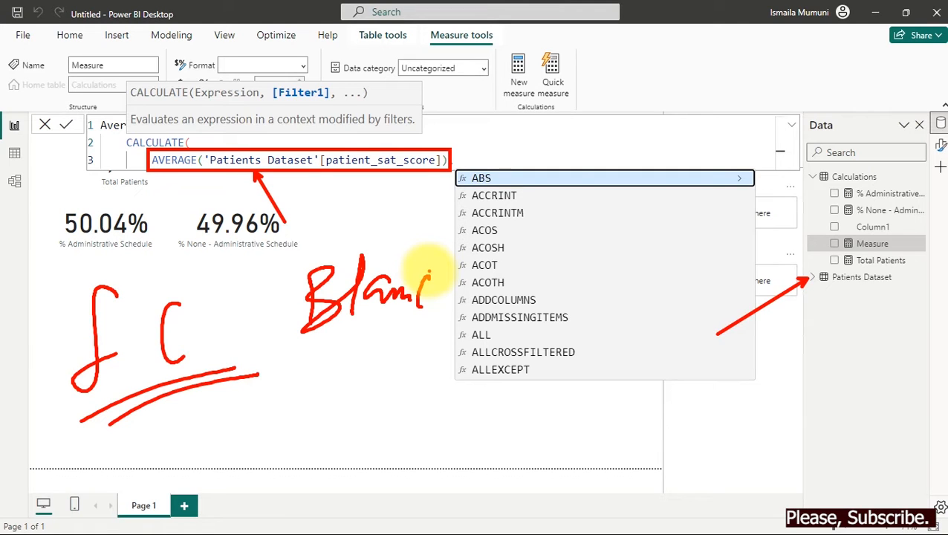
mouse_move(425, 273)
left_mouse_down()
mouse_move(412, 317)
mouse_move(423, 313)
mouse_move(413, 294)
left_mouse_up()
key("Escape")
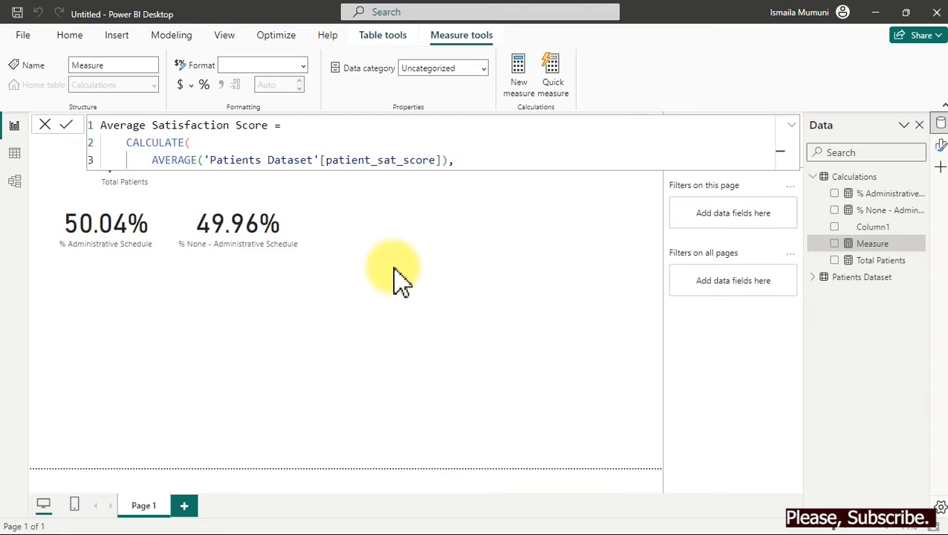
Add the filter 'Patients Dataset'[patient_sat_score]<>BLANK() on its own line and close the CALCULATE function.
key("shift+Return")
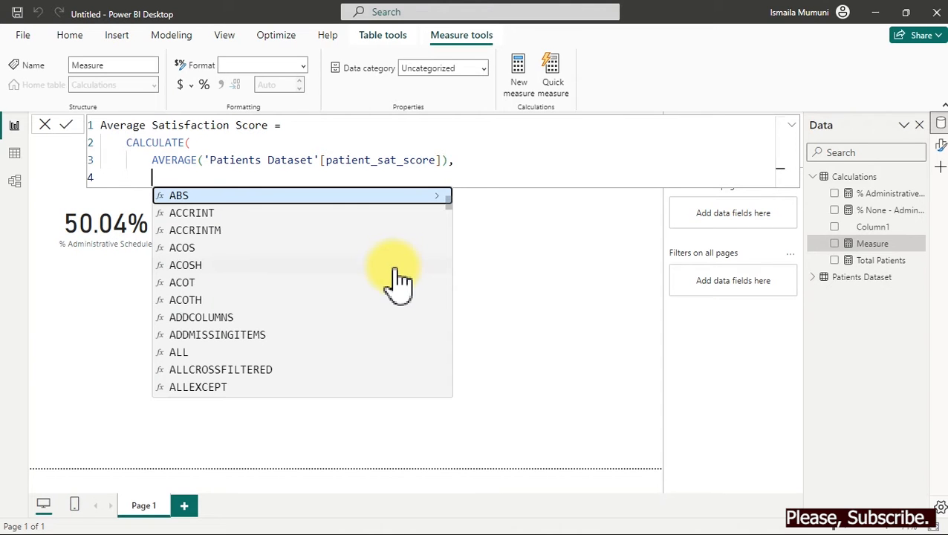
type("pat")
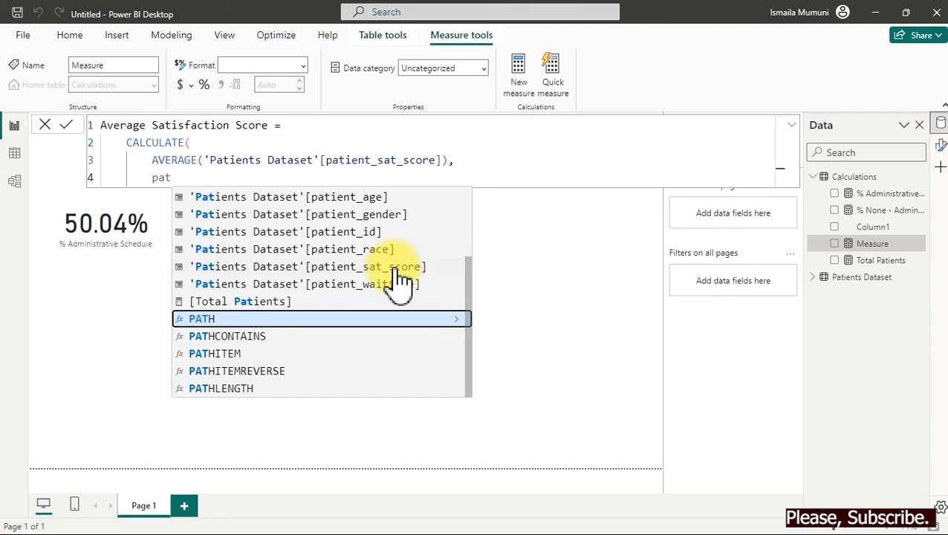
key("Up")
key("Up")
key("Up")
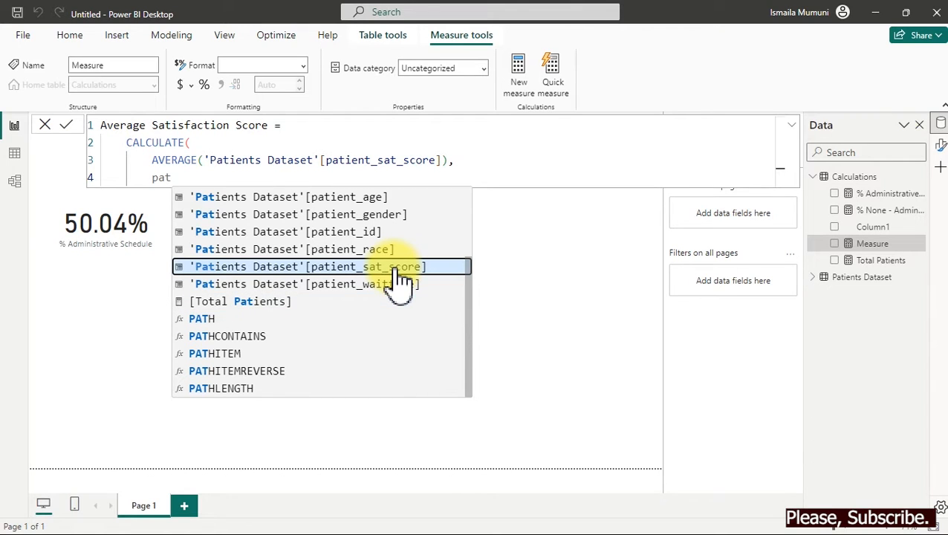
key("Tab")
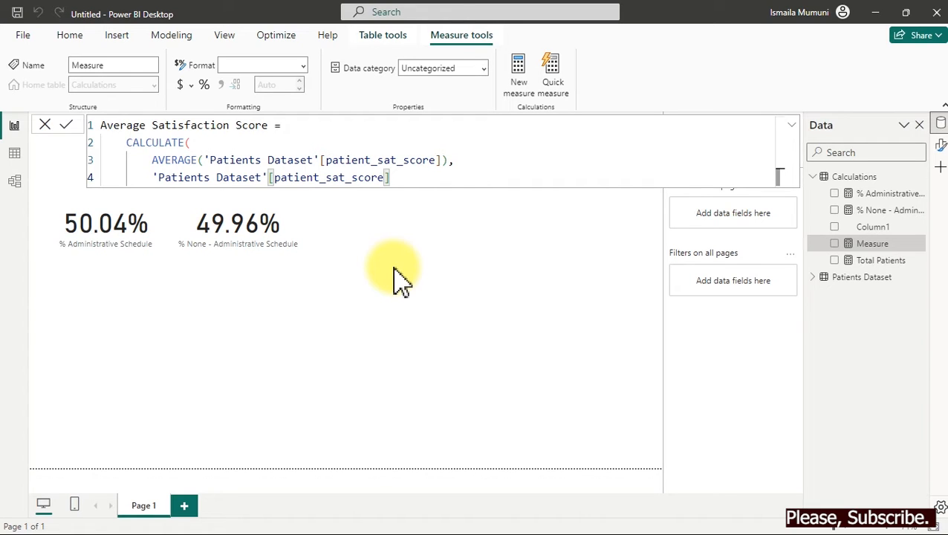
type("<>bla")
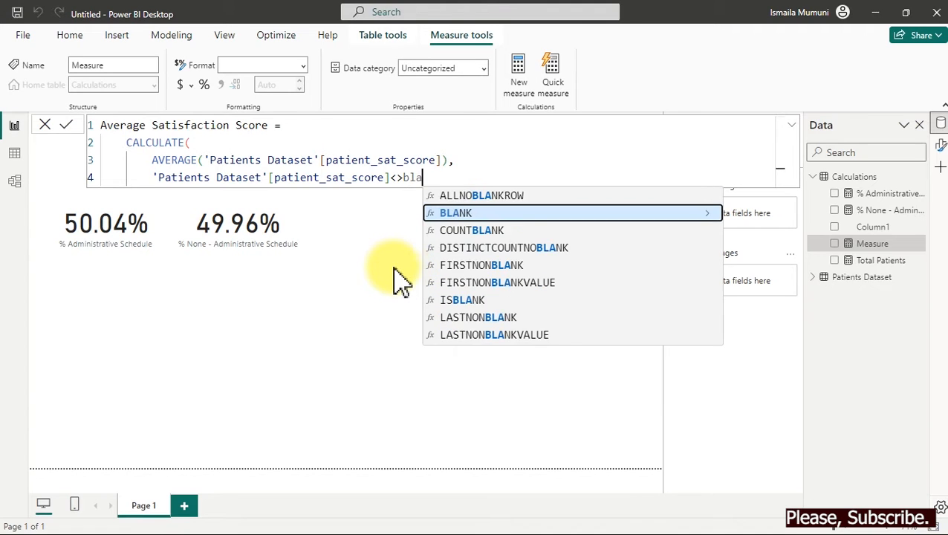
key("Tab")
type(")")
key("shift+Return")
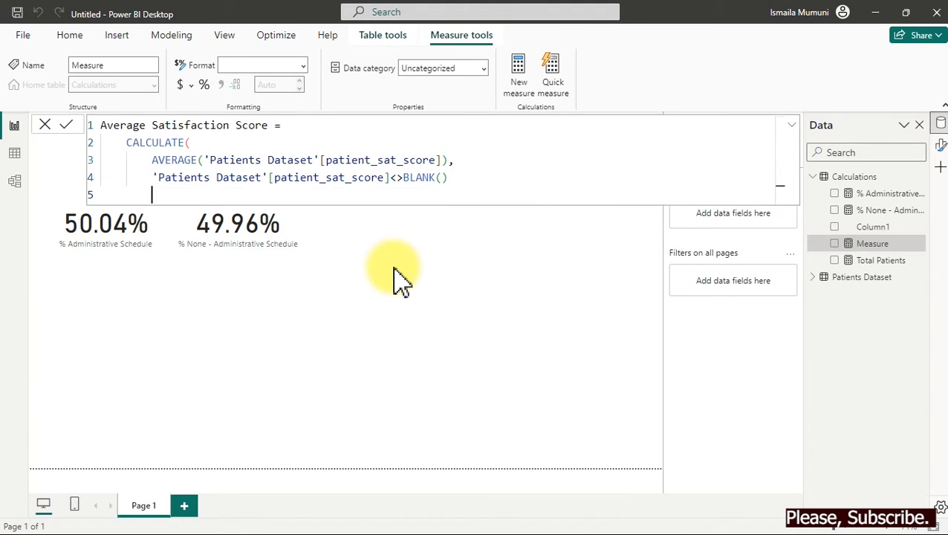
type(")")
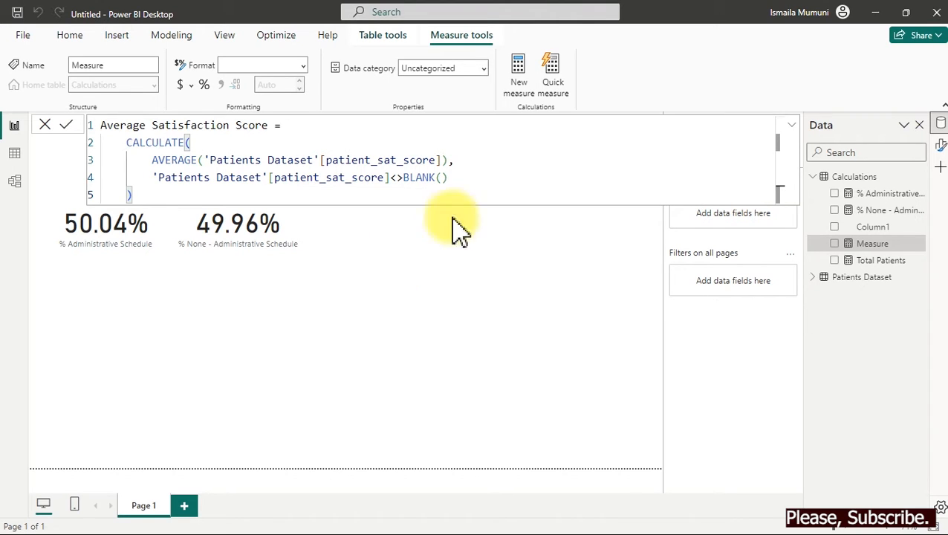
Copy the AVERAGE expression from the formula and commit the Average Satisfaction Score measure.
left_click(437, 159)
left_click_drag(446, 160, 157, 160)
key("ctrl+c")
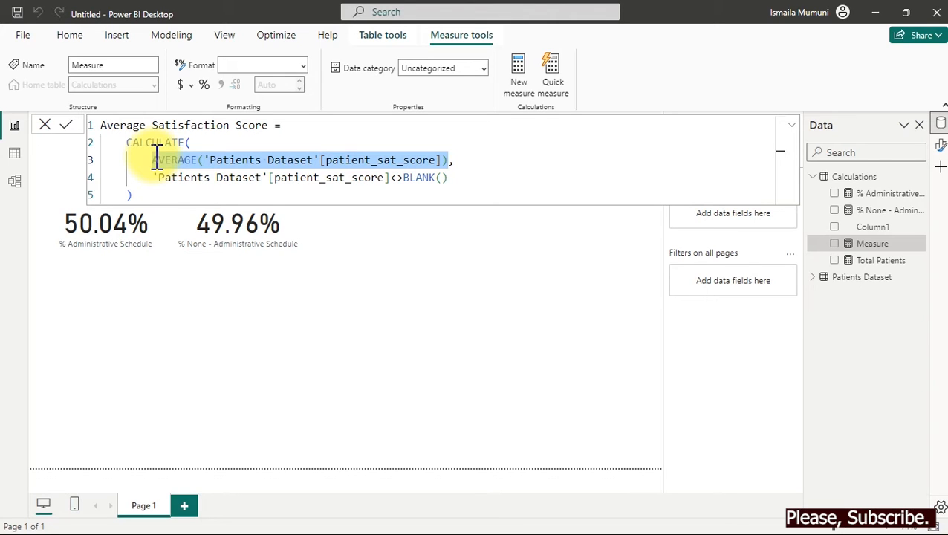
left_click(461, 187)
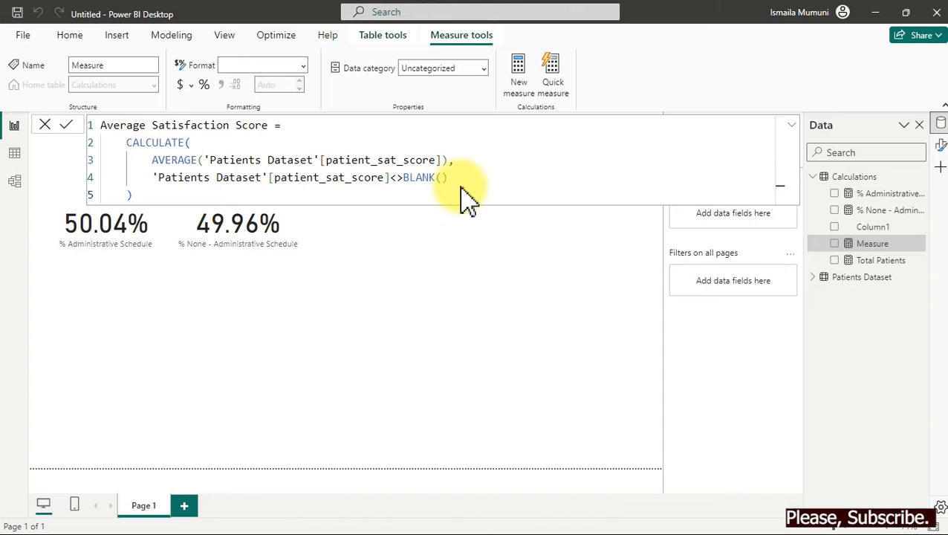
left_click(463, 190)
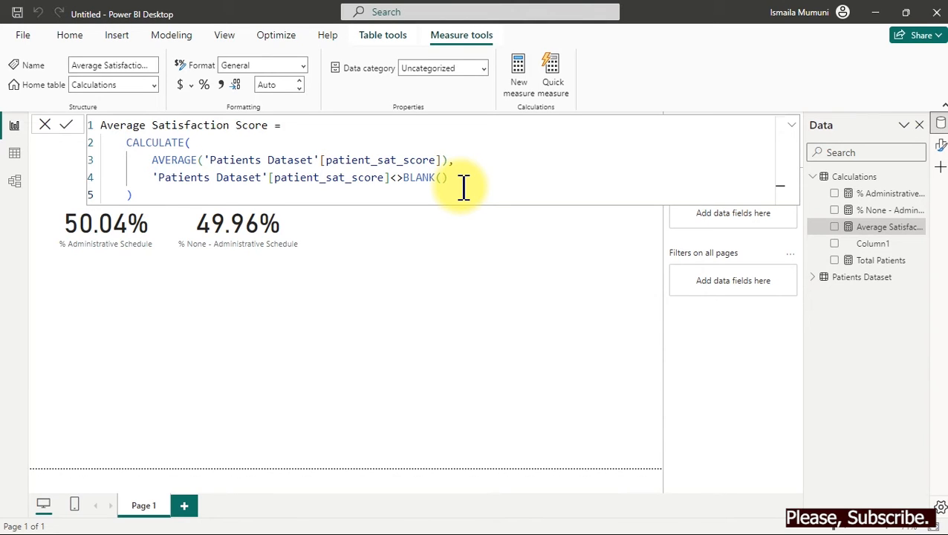
Add a card showing Average Satisfaction Score, move it below the % Administrative Schedule card and select its measure.
left_click(835, 228)
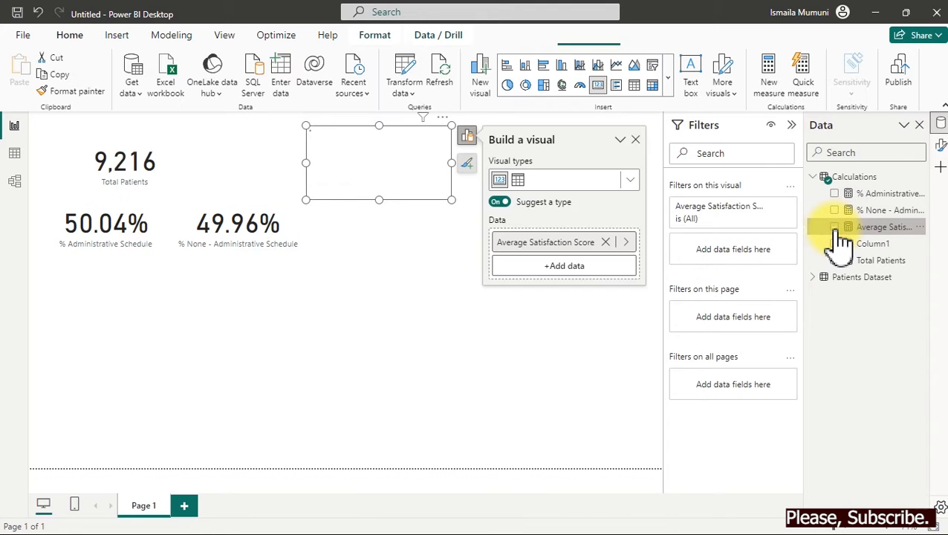
left_click_drag(419, 169, 165, 393)
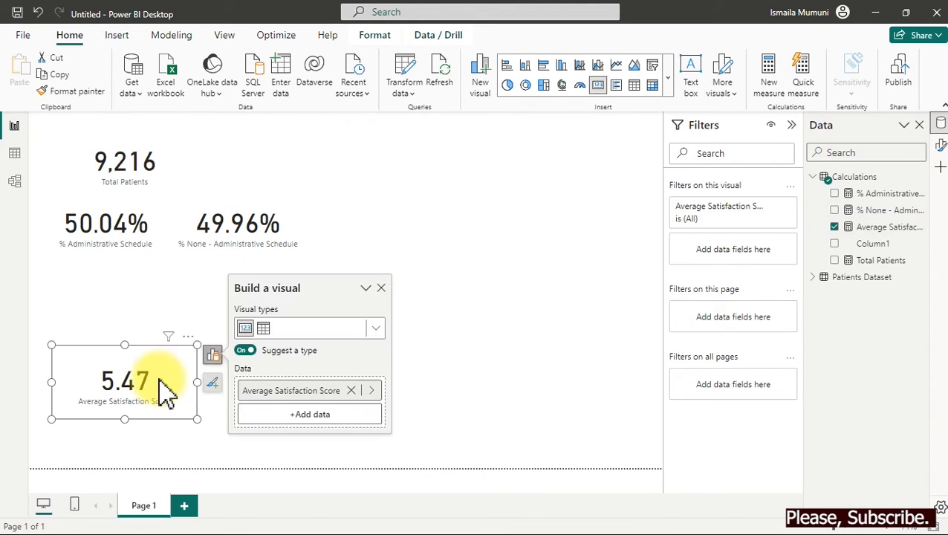
left_click(892, 228)
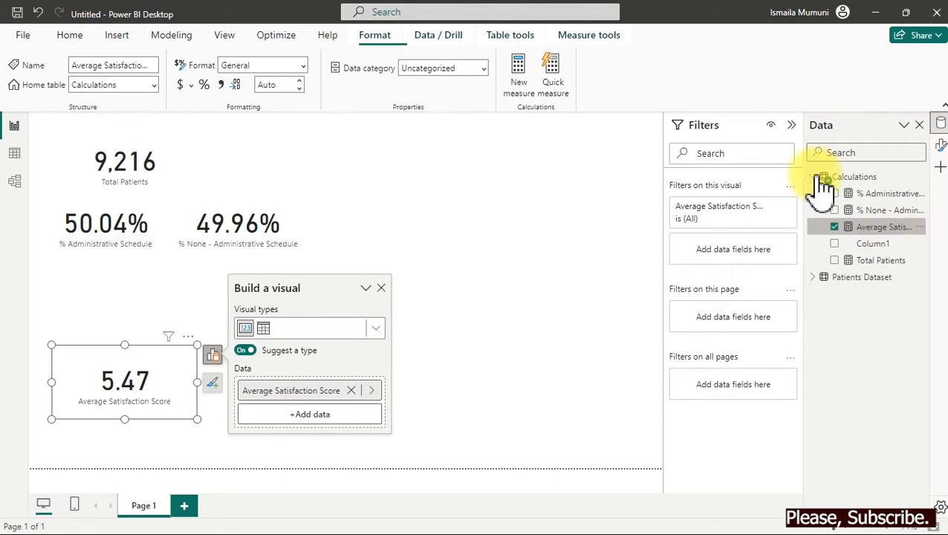
Create a new measure in Calculations from the copied expression AVERAGE('Patients Dataset'[patient_sat_score]), keeping the default name Measure.
left_click(523, 83)
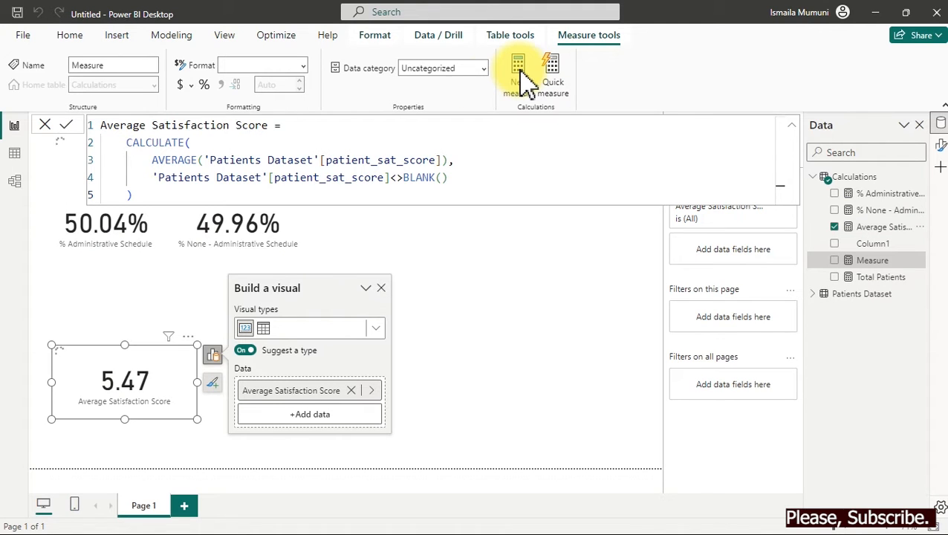
left_click(417, 121)
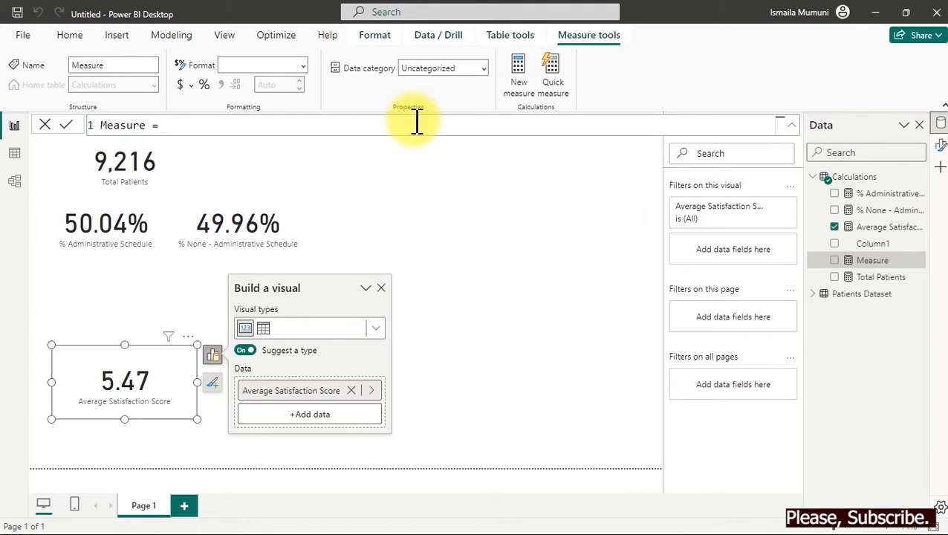
key("ctrl+v")
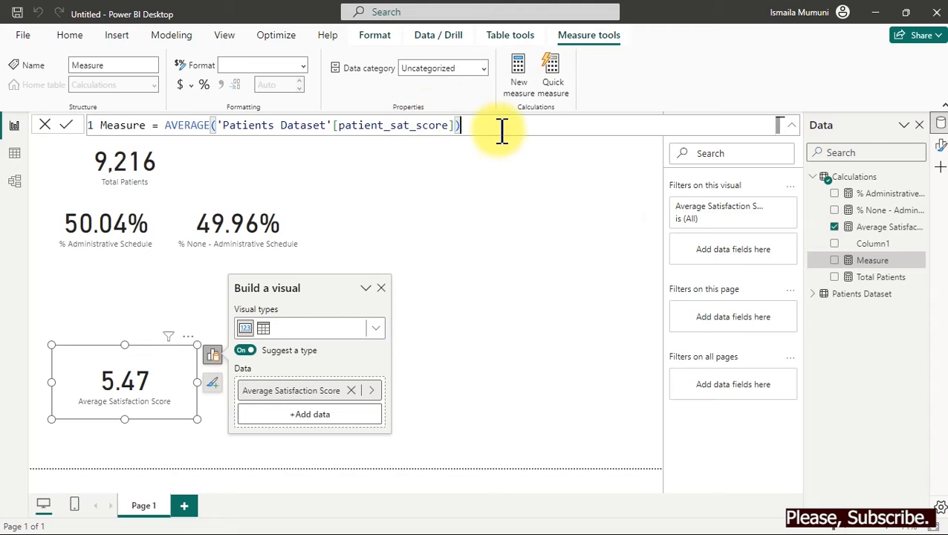
key("Return")
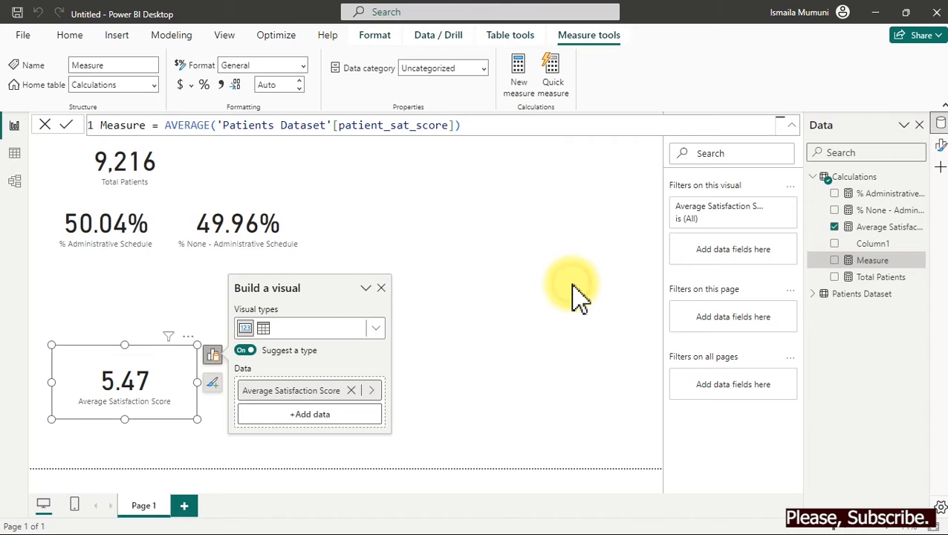
Add a separate card showing Measure and place it beside the Average Satisfaction Score card.
left_click(575, 293)
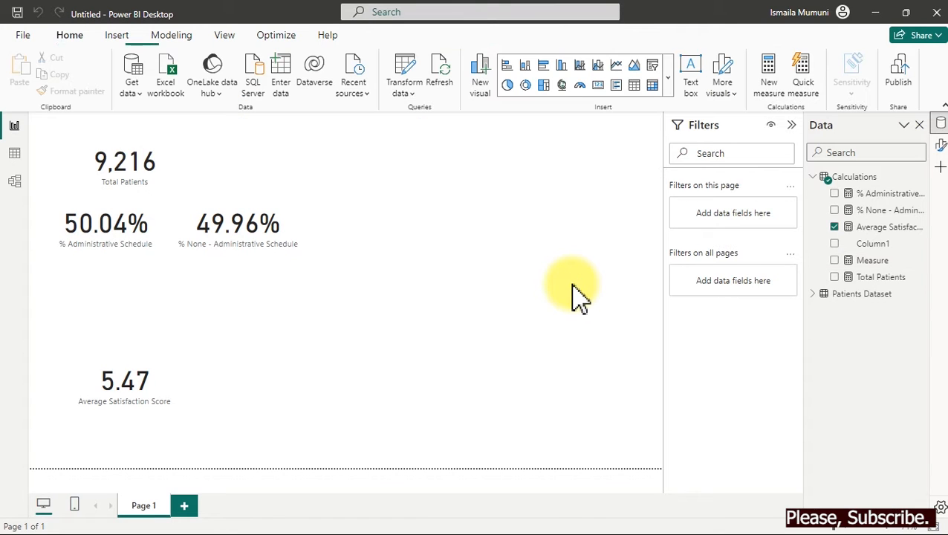
left_click(835, 261)
left_click(393, 154)
left_click_drag(398, 167, 303, 386)
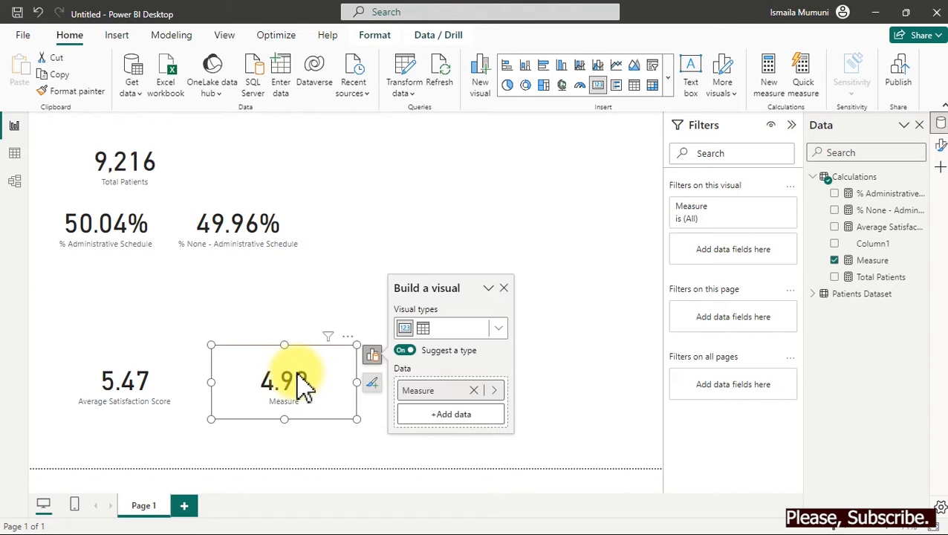
Show the Patients Dataset rows in Table view and select the patient_sat_score column.
left_click(13, 156)
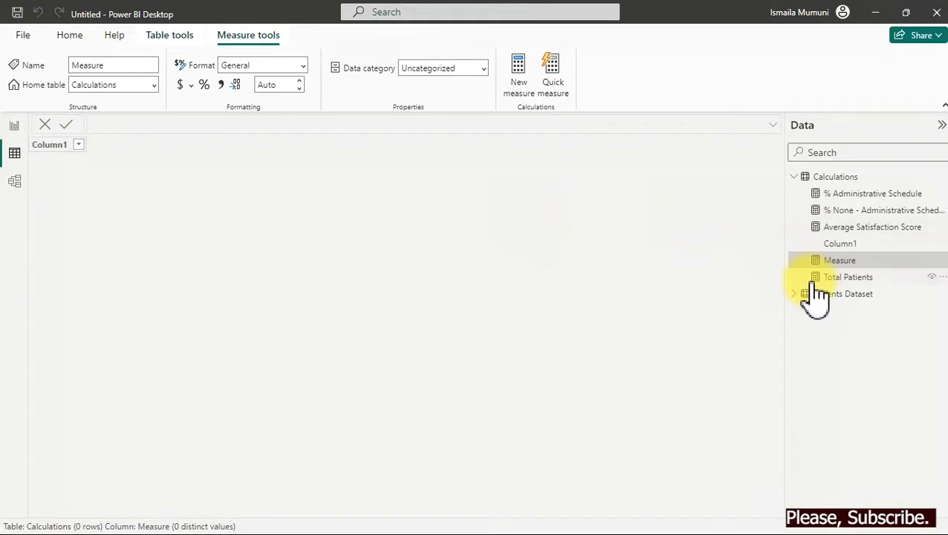
left_click(838, 298)
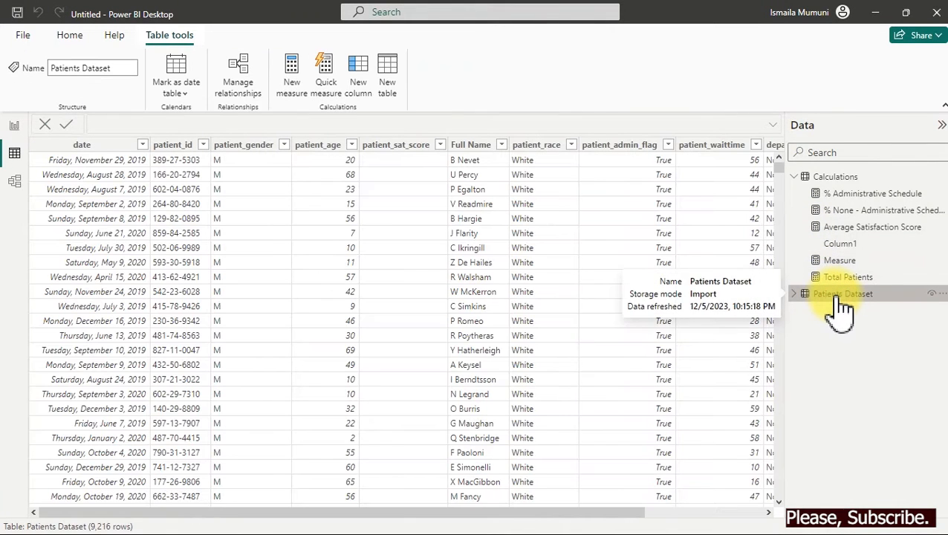
left_click_drag(382, 509, 160, 524)
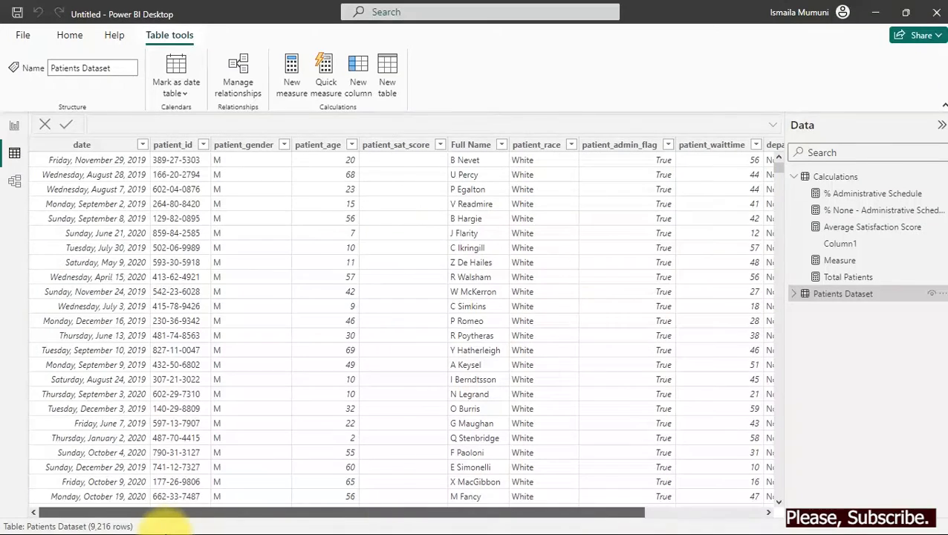
left_click_drag(160, 524, 559, 506)
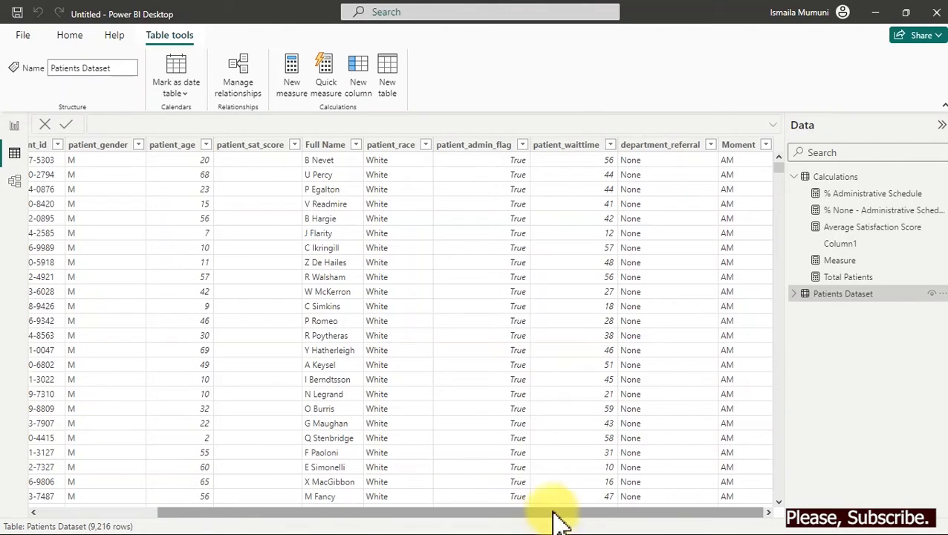
left_click_drag(567, 516, 484, 522)
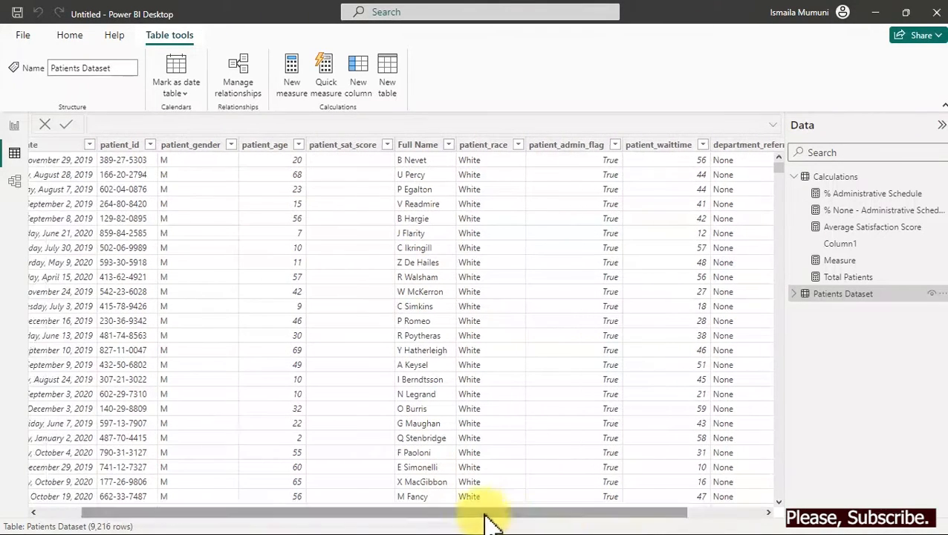
left_click(346, 146)
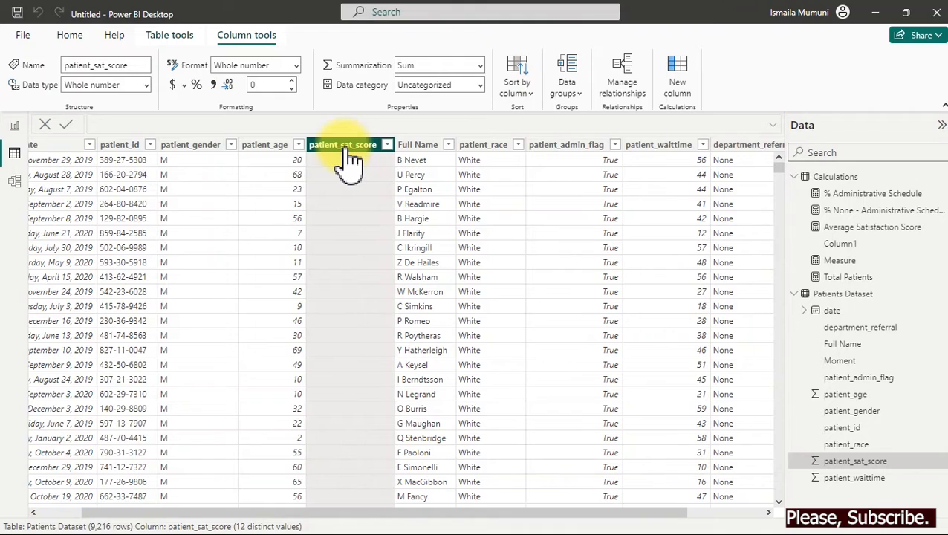
Filter the patient_sat_score column to (Blank) only and compare the filtered row count with the table's total rows.
left_click(388, 146)
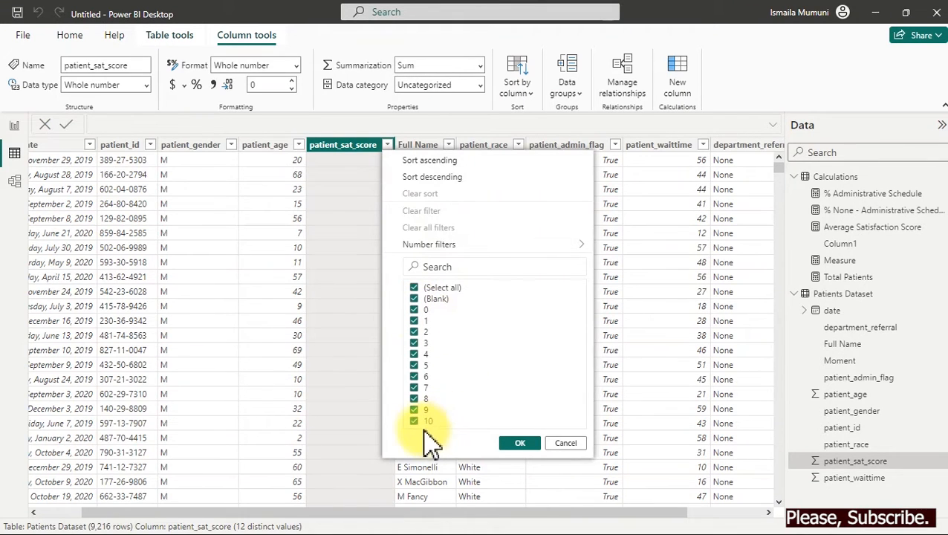
left_click(414, 289)
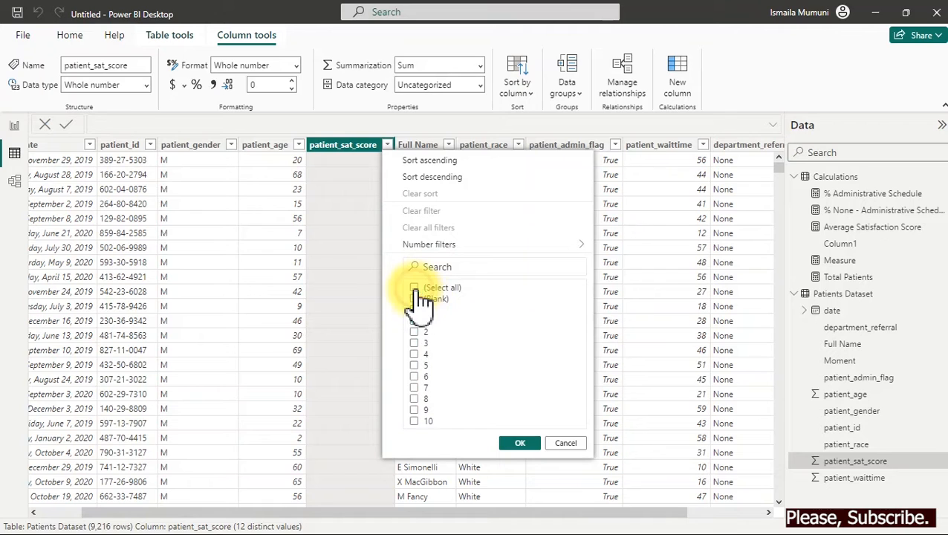
left_click(415, 298)
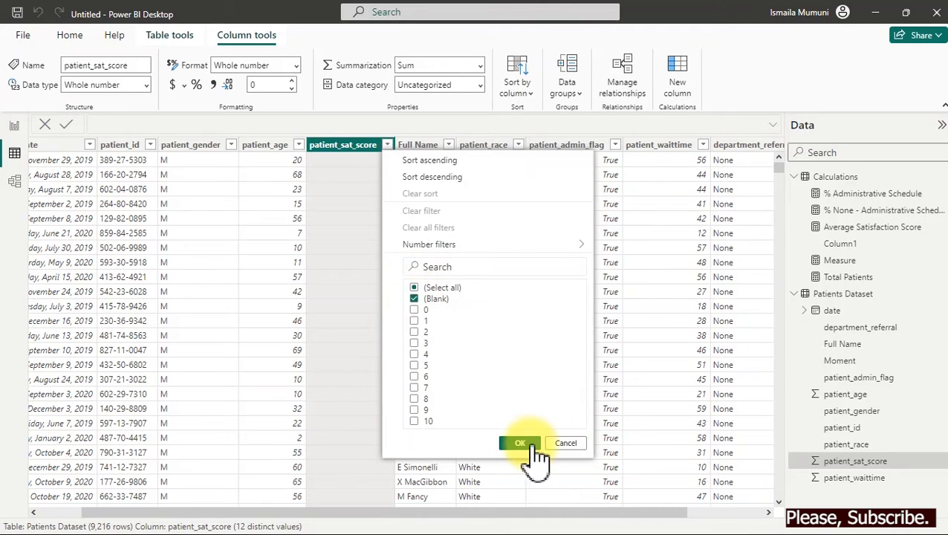
left_click(529, 445)
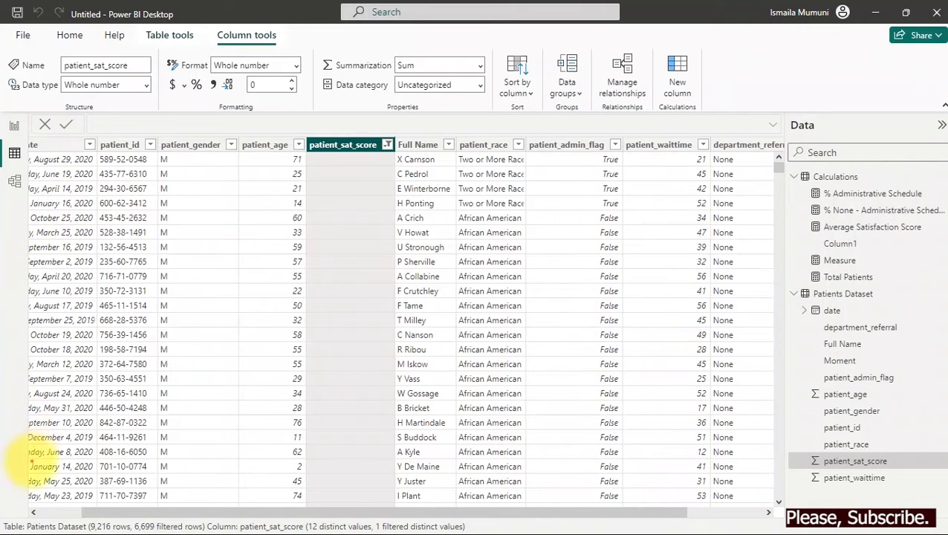
mouse_move(4, 517)
left_mouse_down()
mouse_move(41, 532)
mouse_move(487, 533)
left_mouse_up()
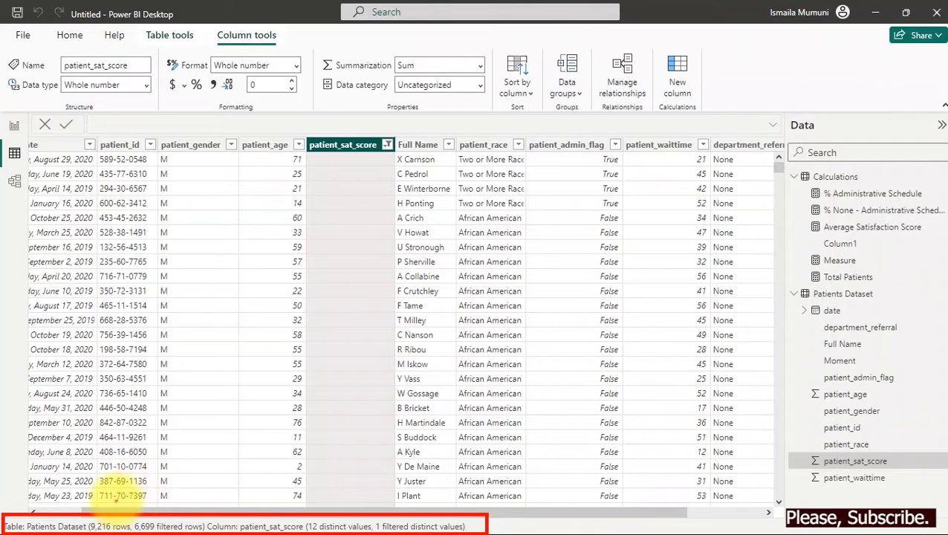
mouse_move(109, 511)
left_mouse_down()
mouse_move(138, 487)
mouse_move(131, 482)
mouse_move(129, 501)
left_mouse_up()
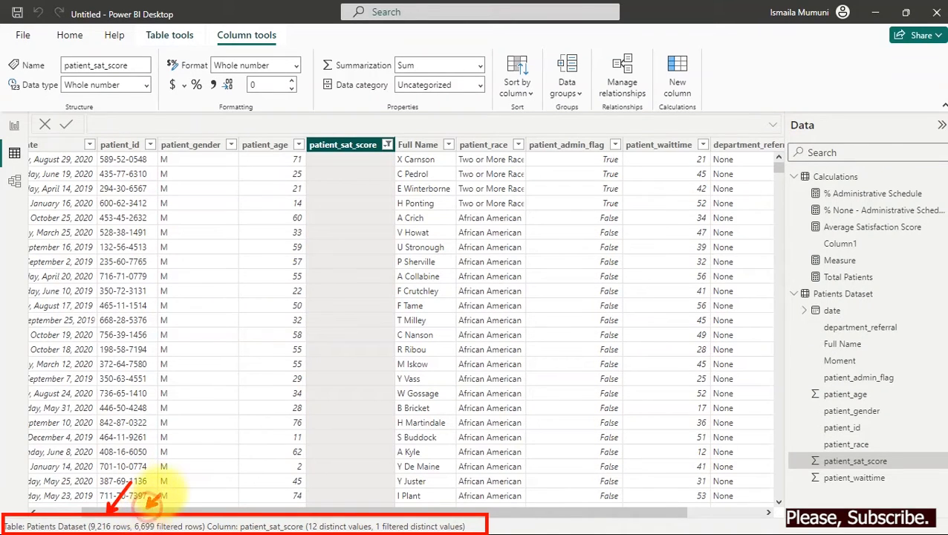
left_click_drag(148, 510, 172, 476)
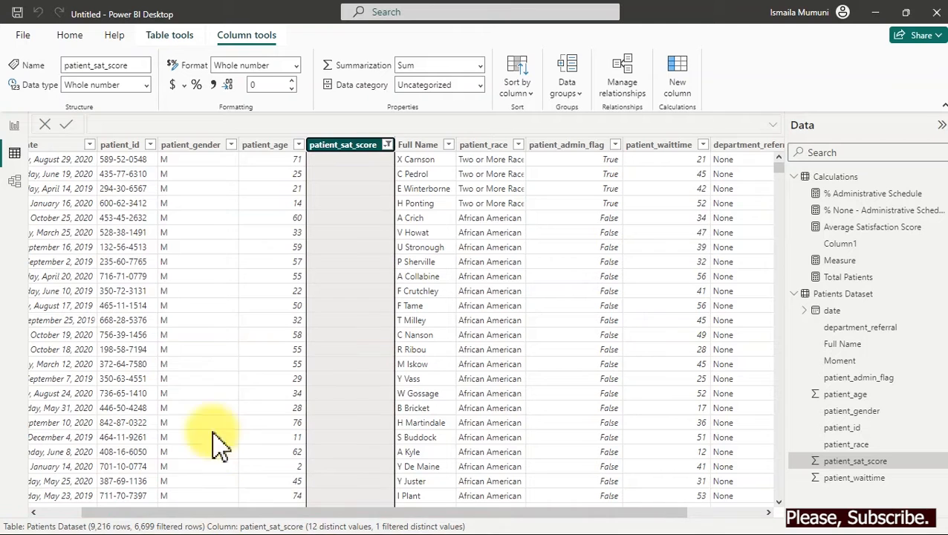
Return to the report page and space the two score cards apart, shifting Average Satisfaction Score left and Measure right and slightly up.
left_click(15, 127)
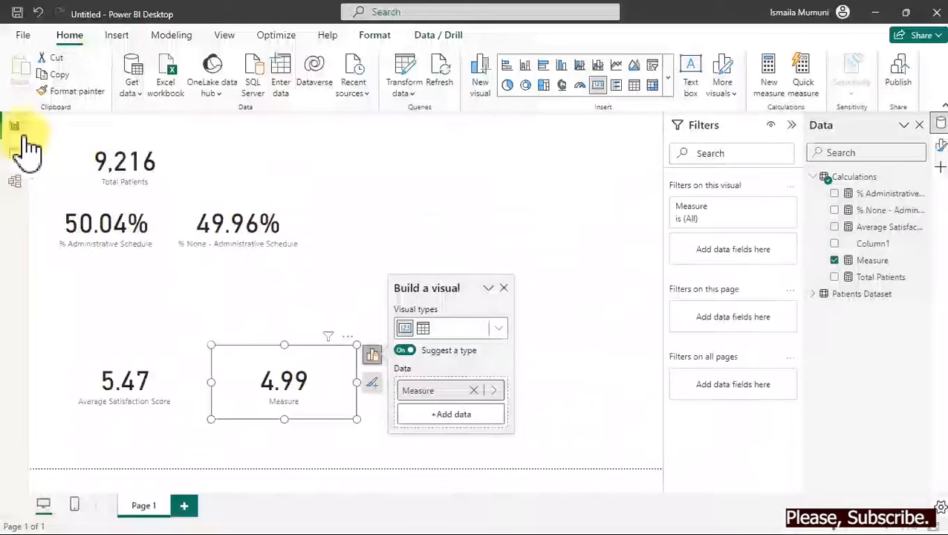
left_click_drag(147, 380, 122, 383)
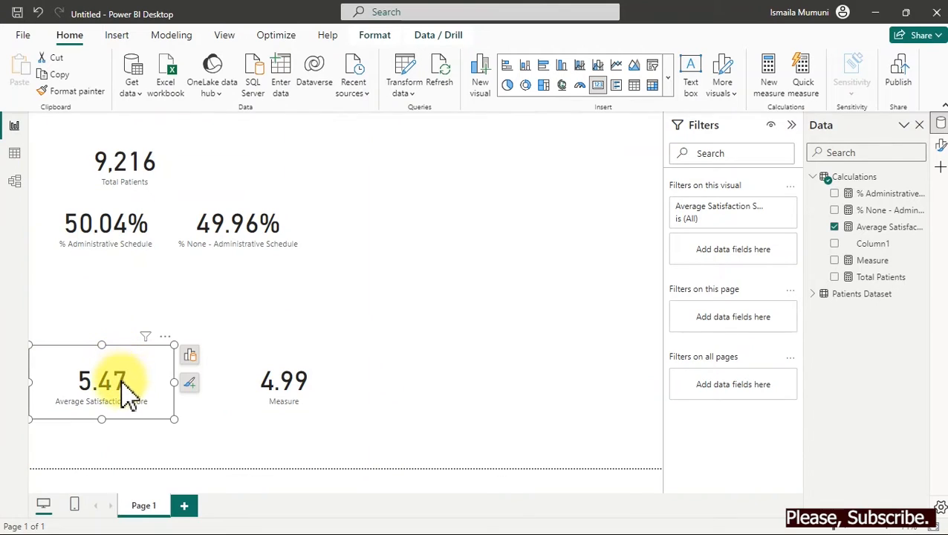
left_click(275, 394)
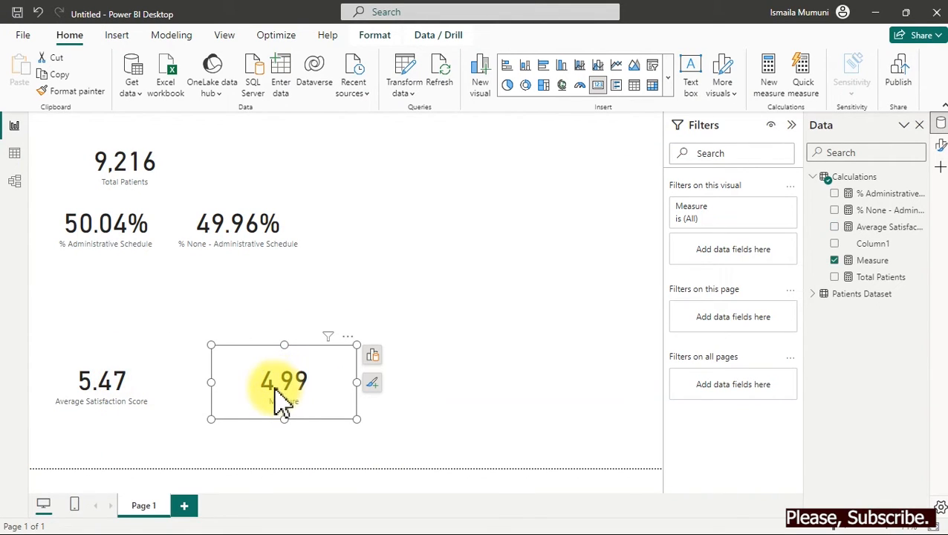
mouse_move(282, 390)
left_mouse_down()
mouse_move(295, 377)
mouse_move(296, 391)
left_mouse_up()
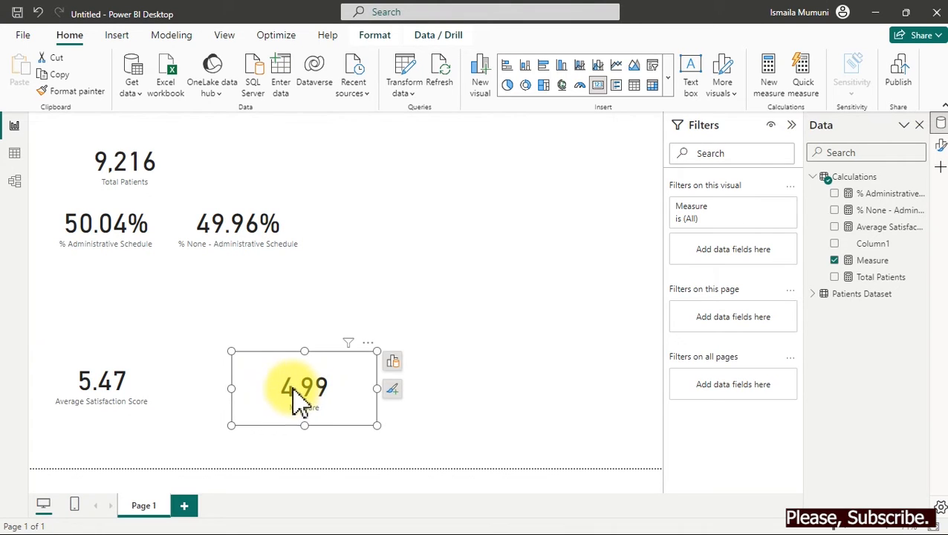
left_click_drag(301, 410, 359, 397)
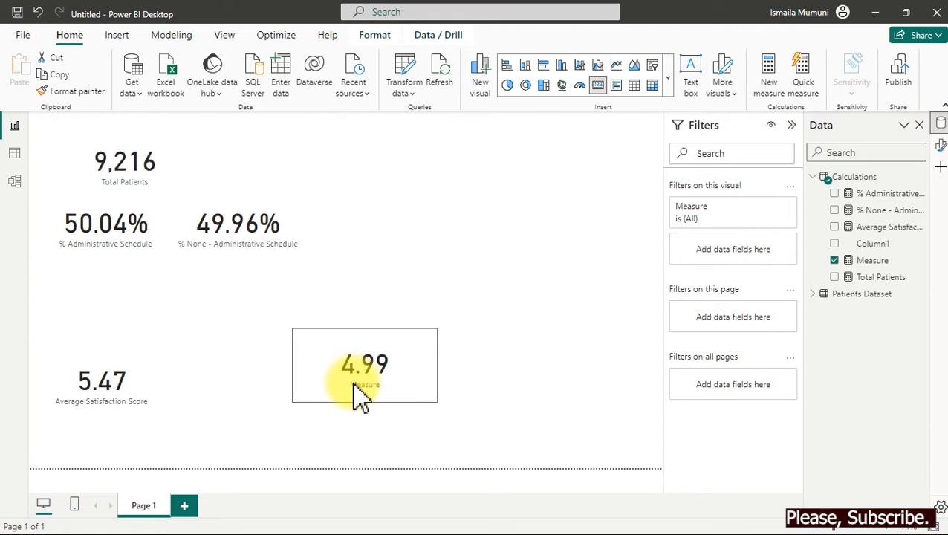
left_click_drag(359, 398, 355, 394)
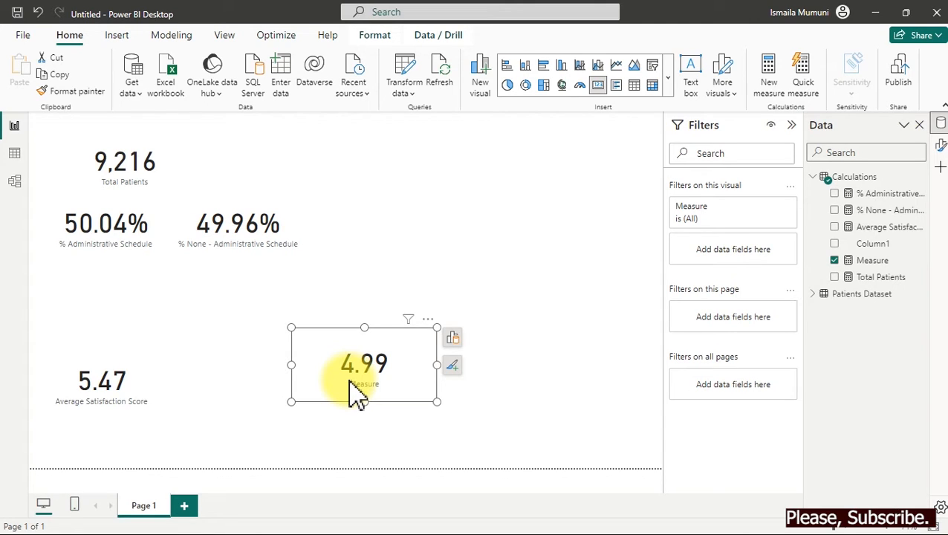
Replace the whole formula of Measure with the new name % No Rating = and start an indented second line.
left_click(862, 261)
left_click(542, 124)
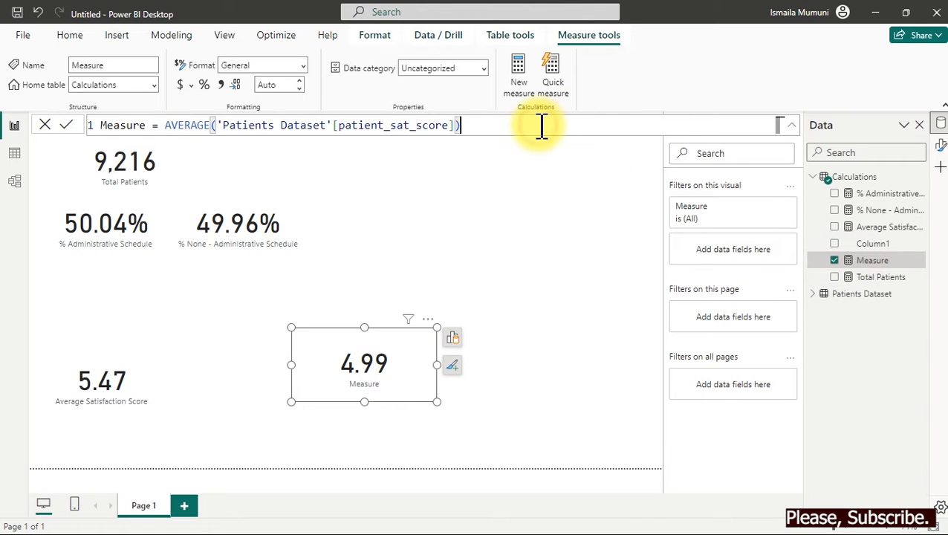
key("ctrl+a")
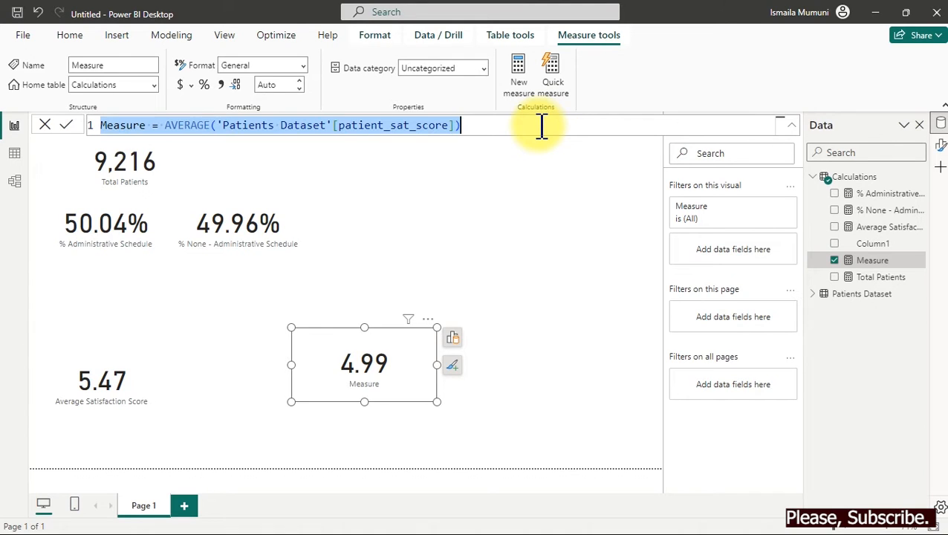
type("% No Rating =")
key("shift+Return")
key("Tab")
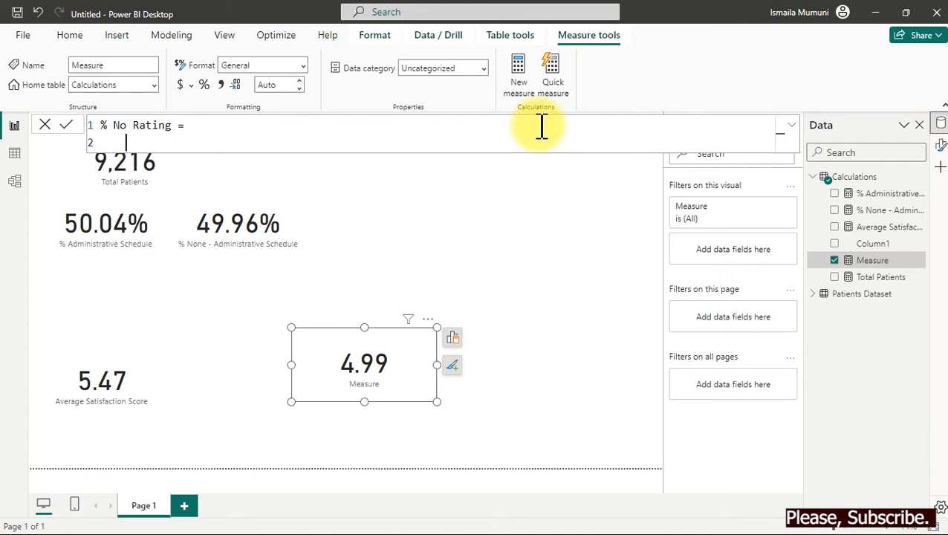
Declare the variable VAR _NoRatings = in the % No Rating formula and start a new line for its expression.
type("VAR")
key("shift+Return")
key("BackSpace")
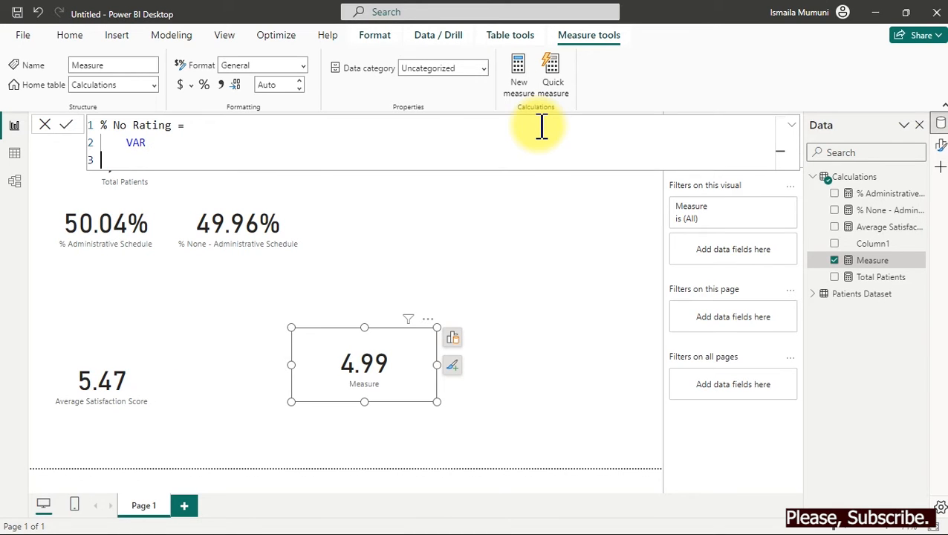
key("BackSpace")
type("_n")
key("BackSpace")
key("BackSpace")
type("_NoRatings =")
key("Return")
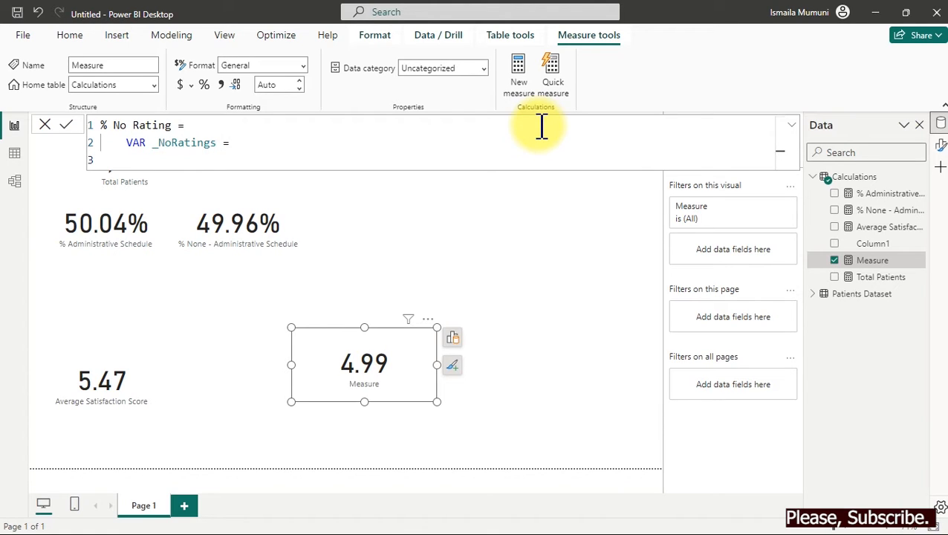
Begin a CALCULATE function for _NoRatings with [Total Patients] as its expression, followed by a comma and a new line for the filter.
type("cal")
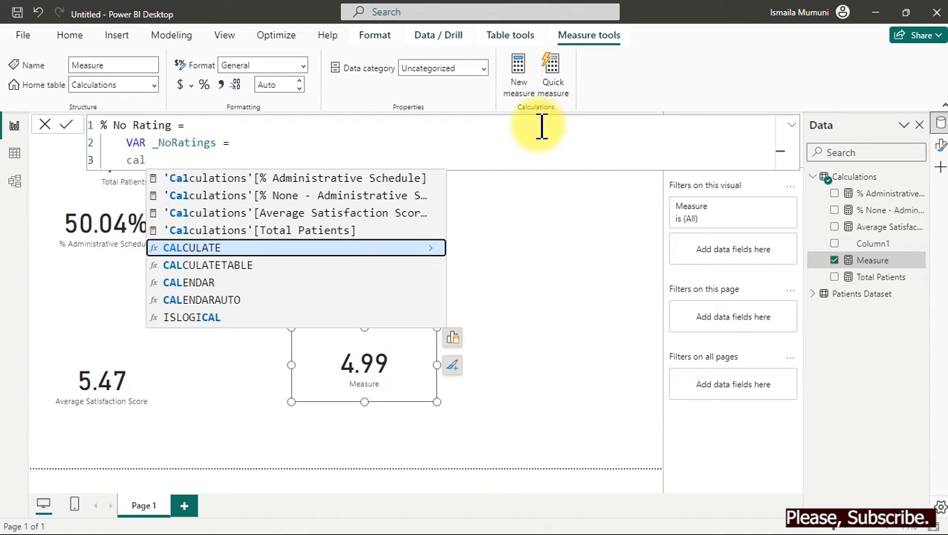
key("Tab")
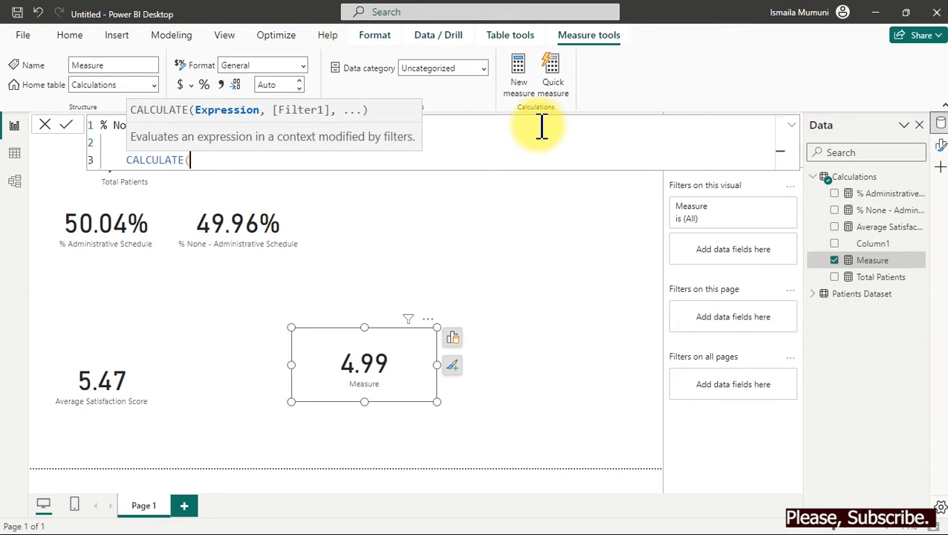
key("shift+Return")
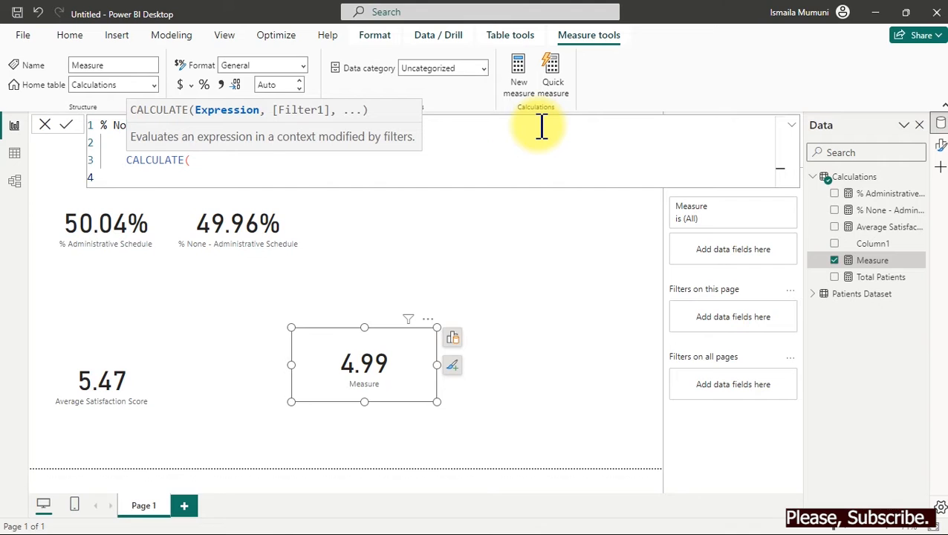
type("[t")
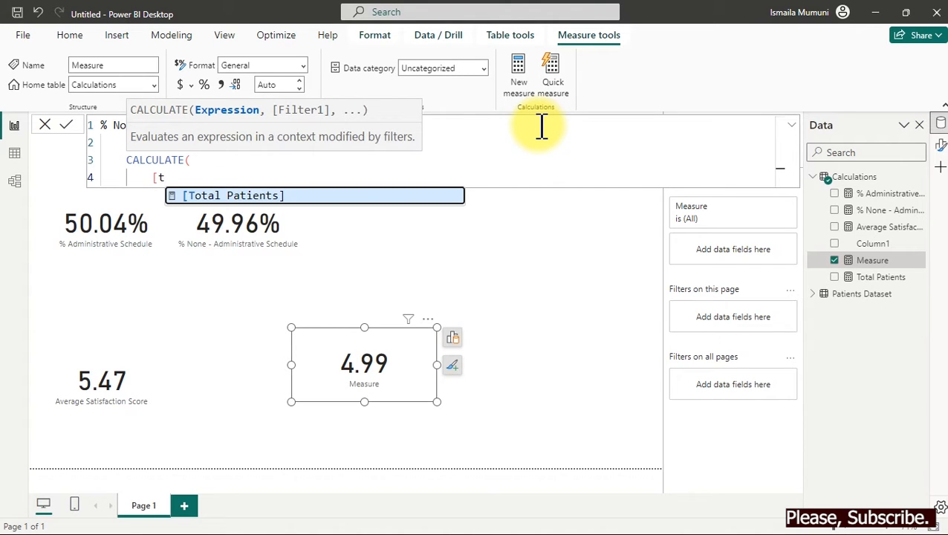
key("Tab")
type(",")
key("shift+Return")
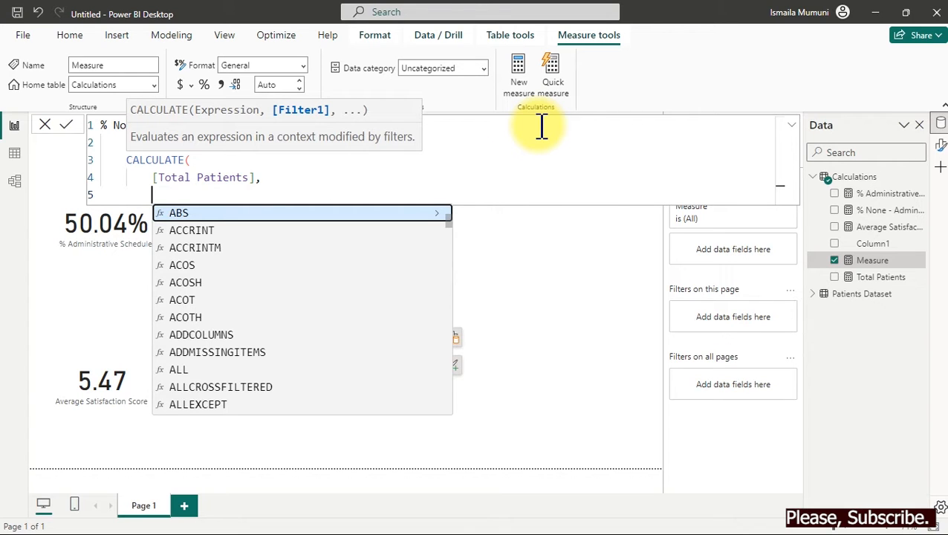
Filter the CALCULATE of _NoRatings on 'Patients Dataset'[patient_sat_score]=BLANK() and close the function, leaving a new line below it.
type("pat")
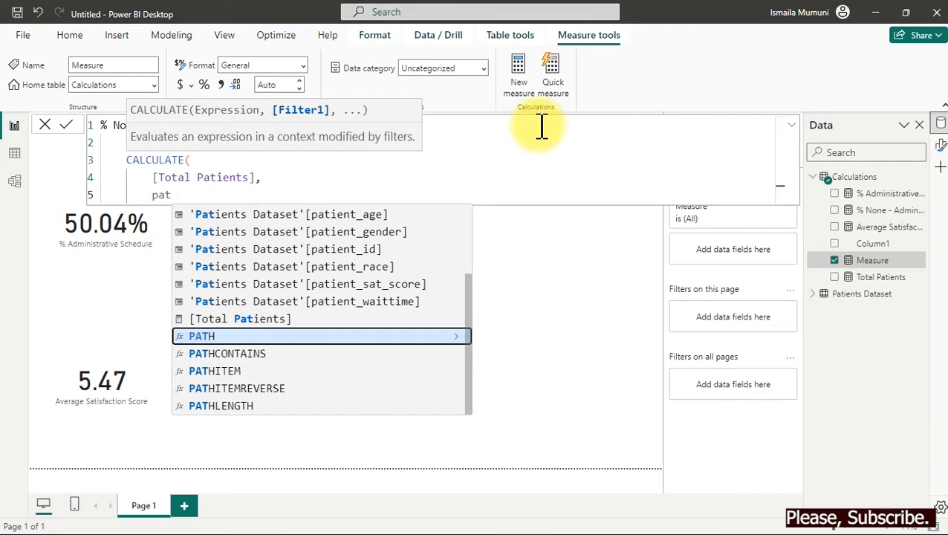
key("Up")
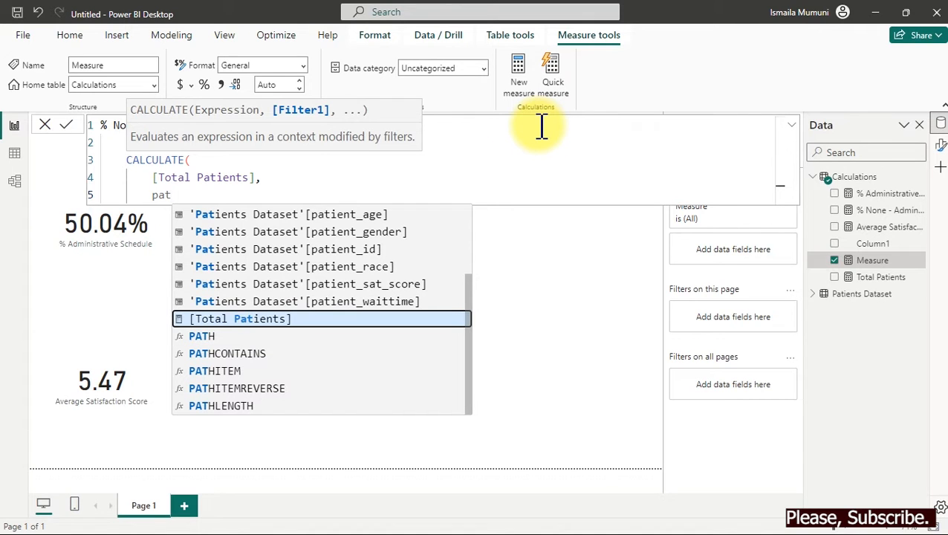
key("Up")
key("Up")
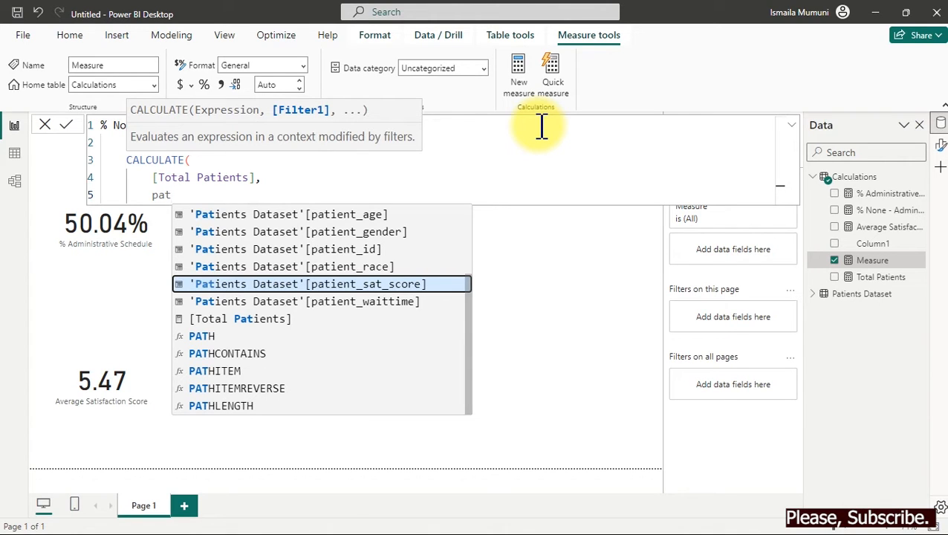
key("Tab")
type("=")
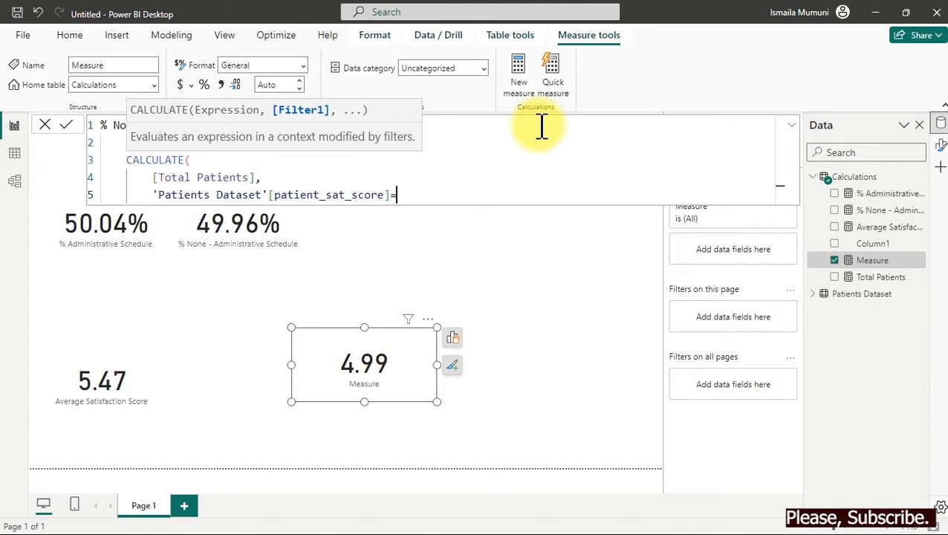
type("bl")
key("Tab")
type(")")
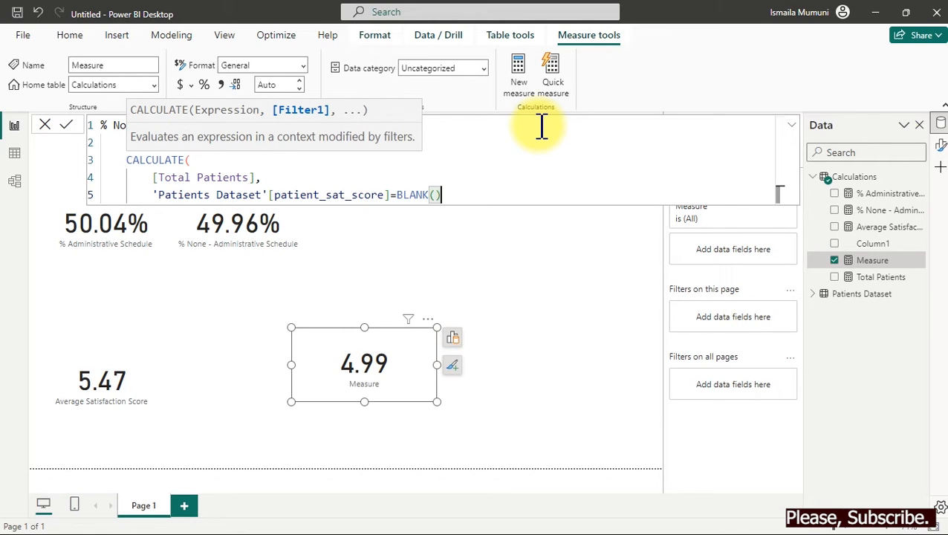
key("shift+Return")
type(")")
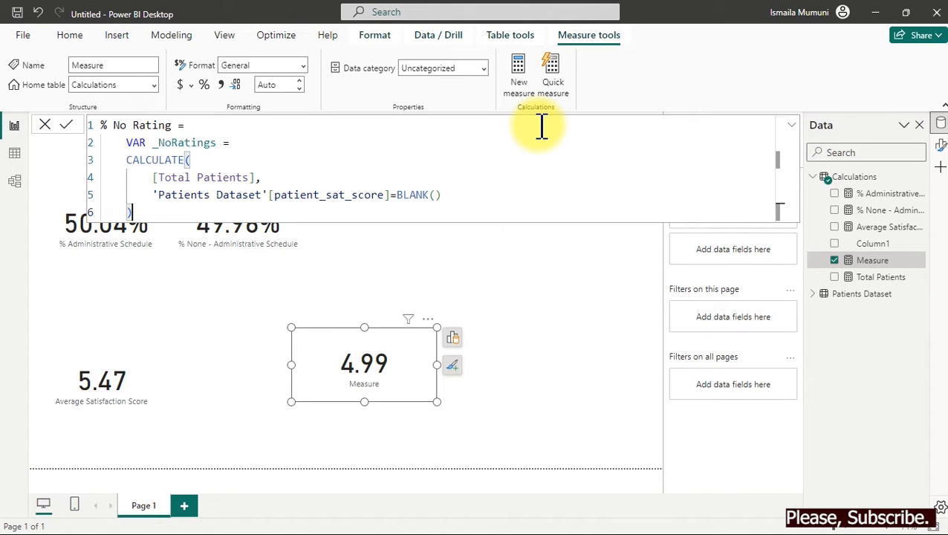
key("shift+Return")
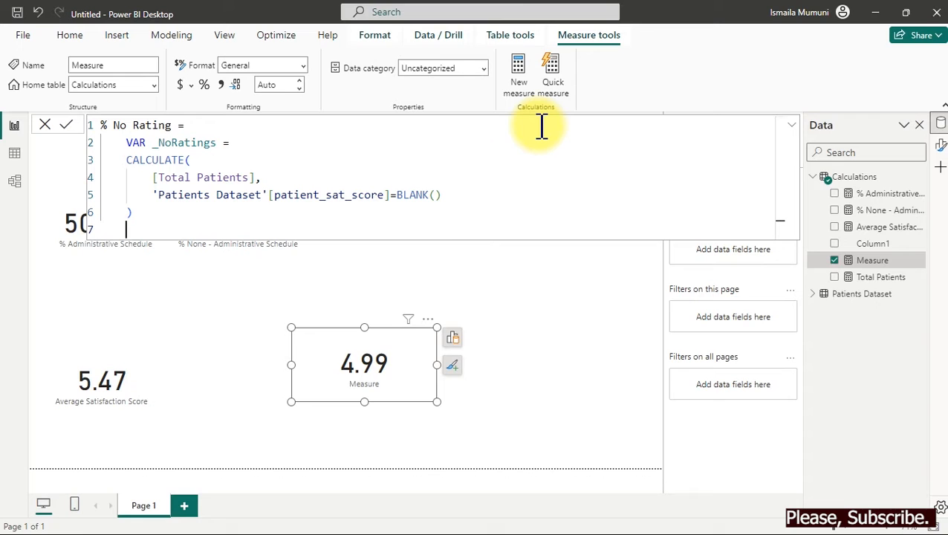
Add RETURN and begin a DIVIDE function with _NoRatings as numerator, followed by a comma and a new line.
type("ret")
key("Tab")
key("shift+Return")
type("div")
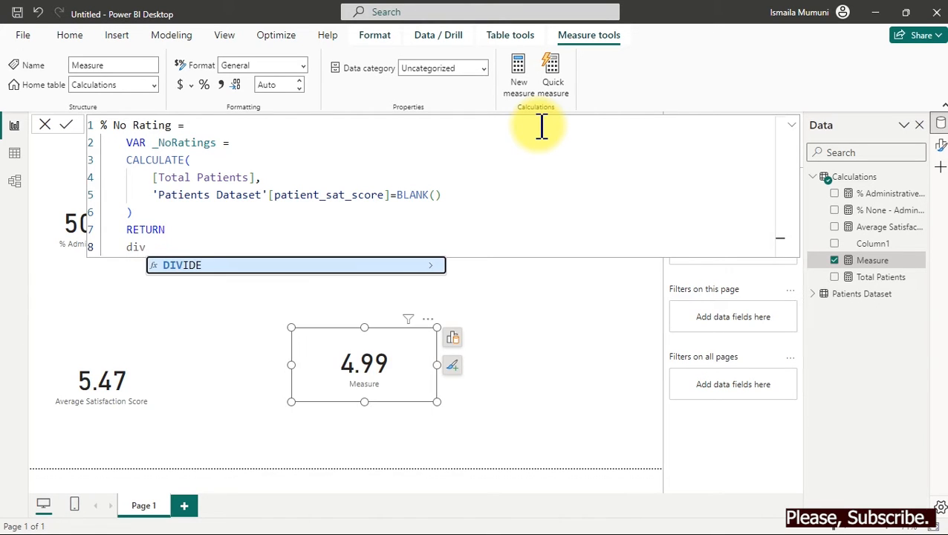
key("Tab")
key("shift+Return")
key("Tab")
type("_NoRatings")
key("Tab")
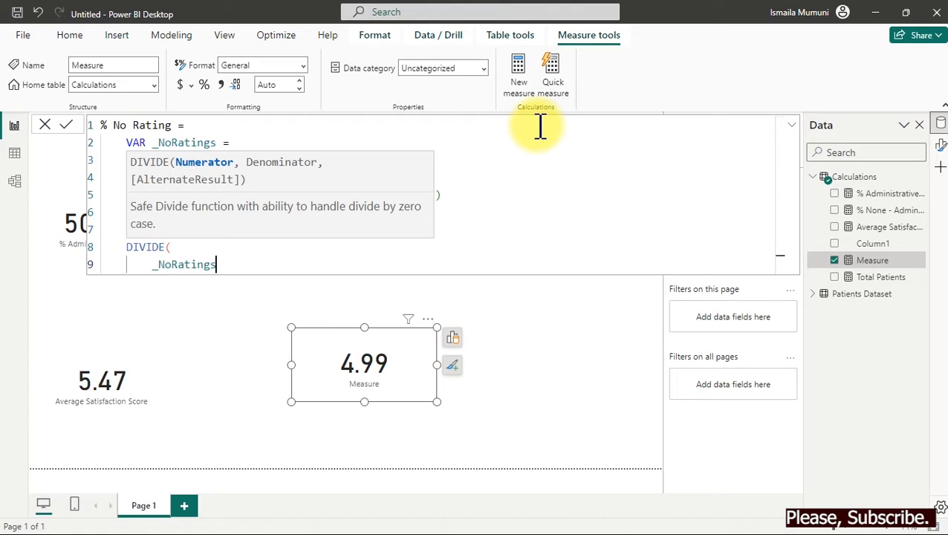
type(",")
key("shift+Return")
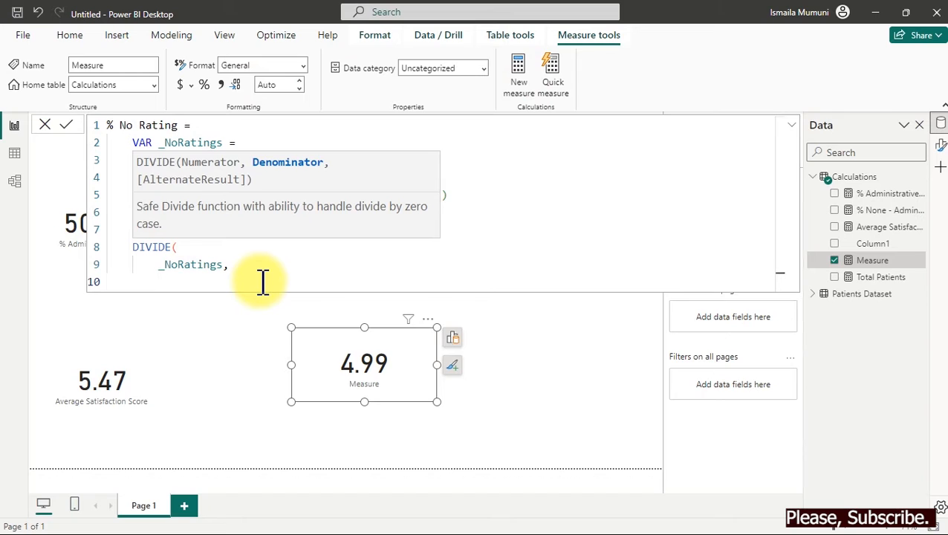
Complete the DIVIDE with [Total Patients] as denominator, commit the % No Rating formula, and format the measure as a percentage.
type("[")
key("Down")
key("Down")
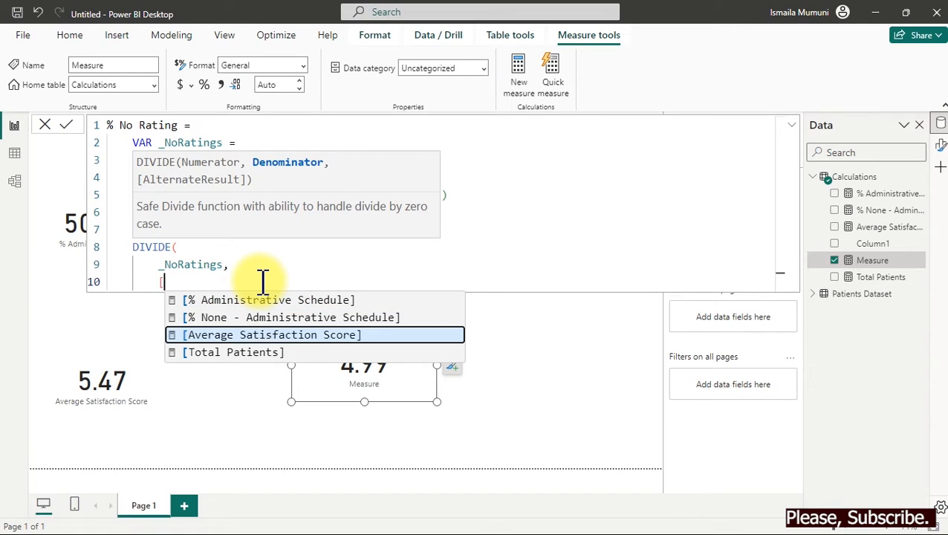
key("Down")
key("Tab")
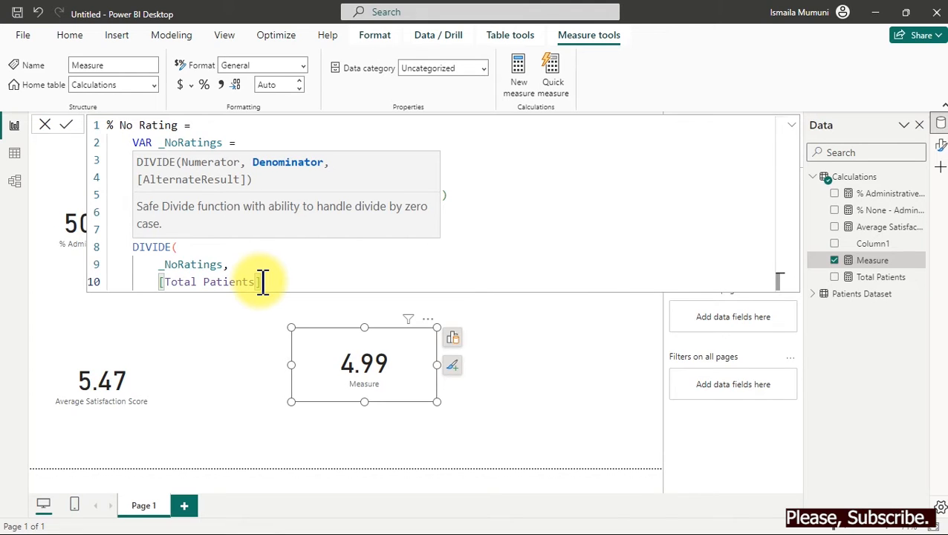
key("shift+Return")
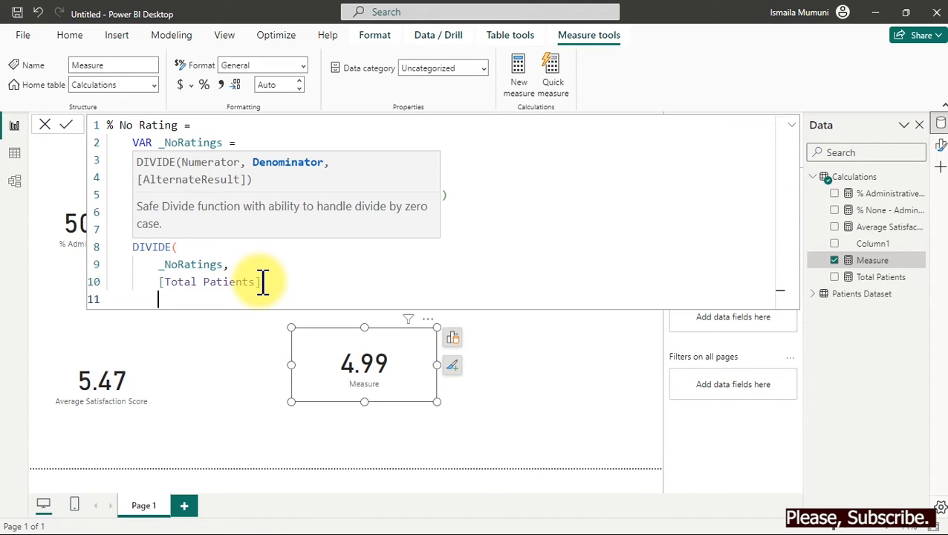
key("BackSpace")
type(")")
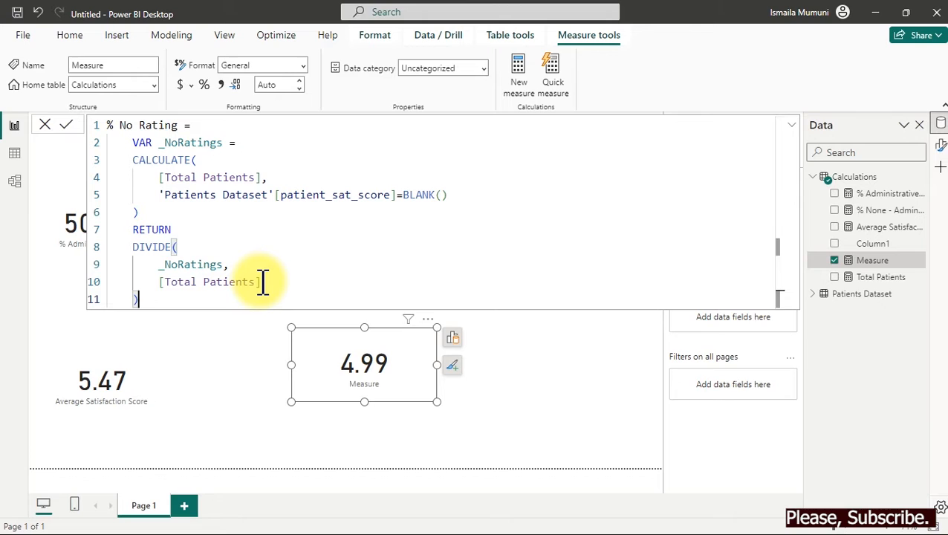
key("Return")
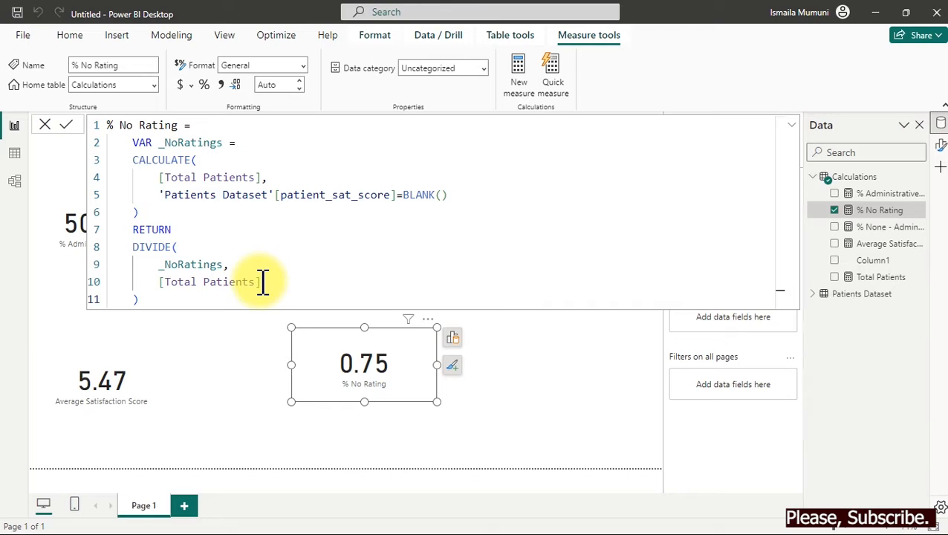
left_click(202, 84)
left_click(201, 84)
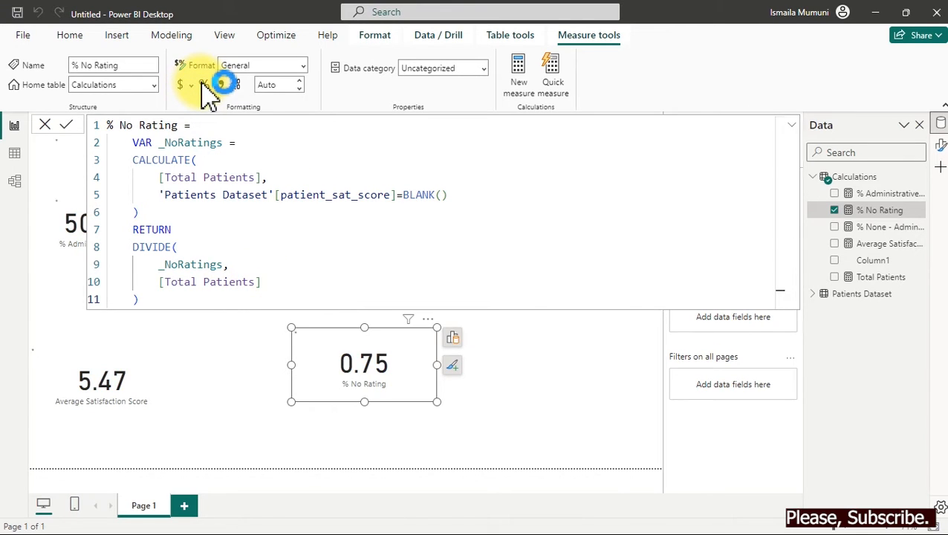
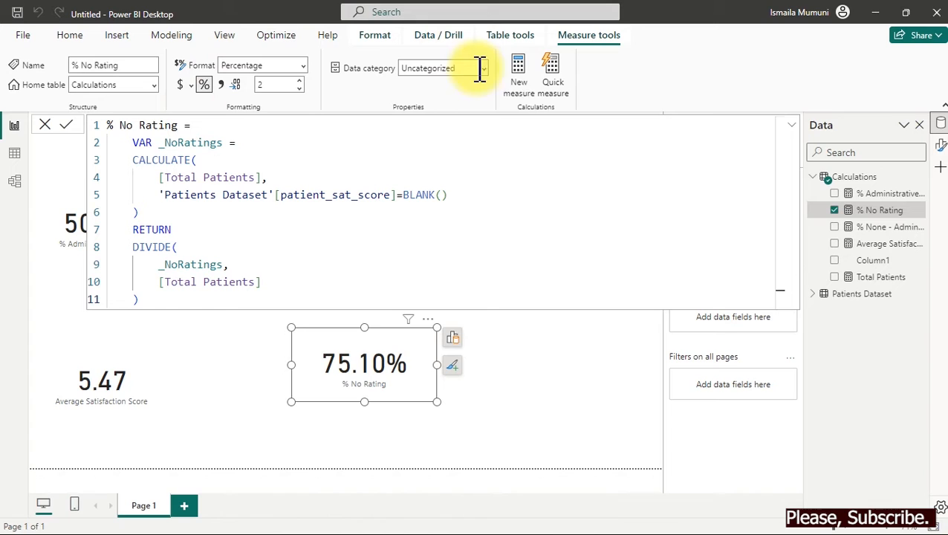
Create a new measure named Average Wait Time and begin its formula with the AVERAGE function.
left_click(520, 87)
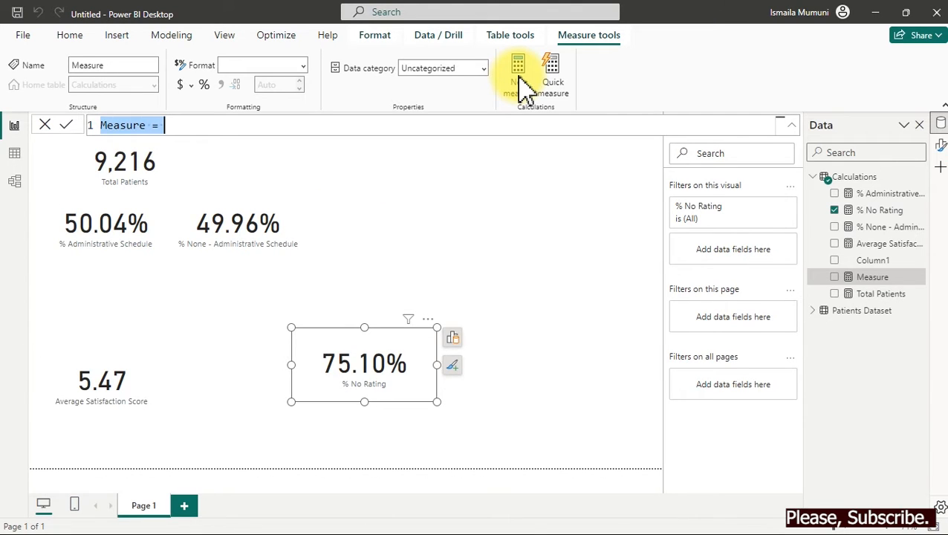
type("Ave")
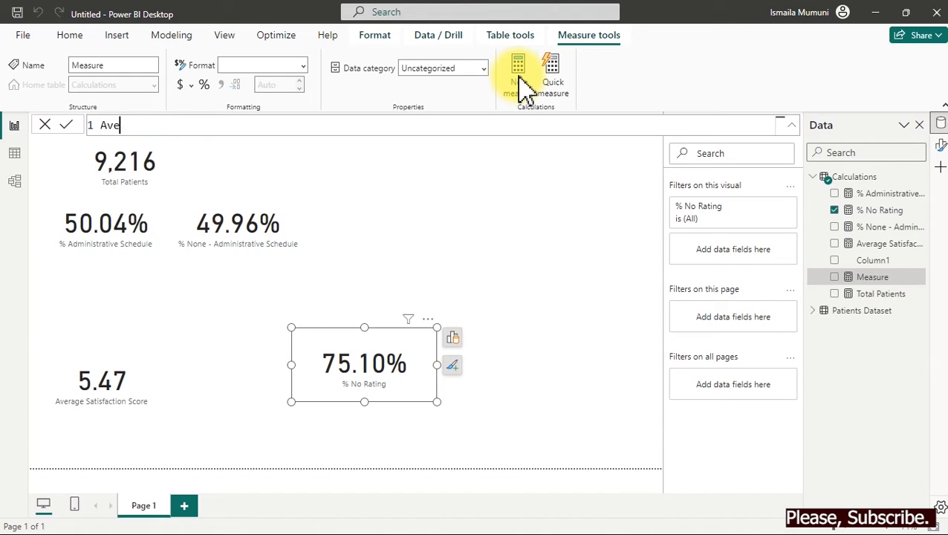
type("rage Wait time")
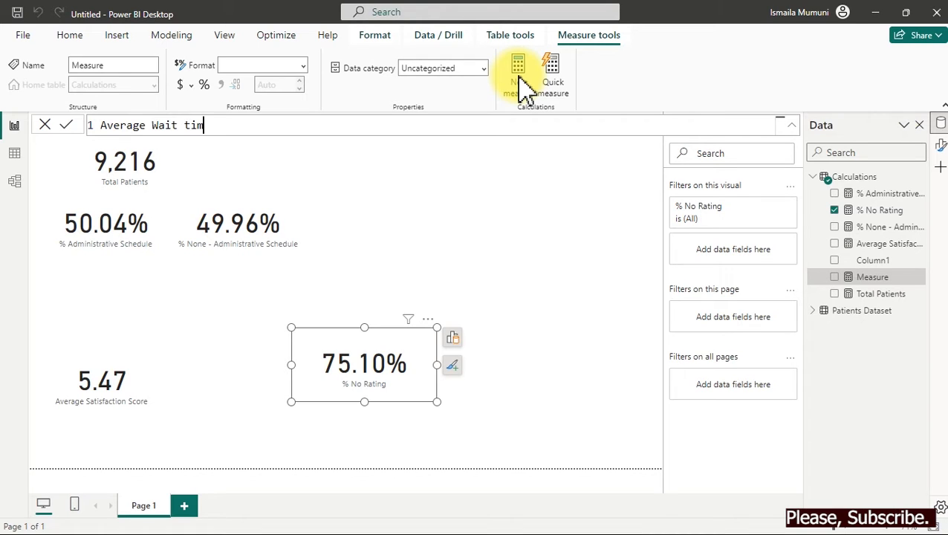
key("BackSpace")
key("BackSpace")
key("BackSpace")
key("BackSpace")
type("Time =av")
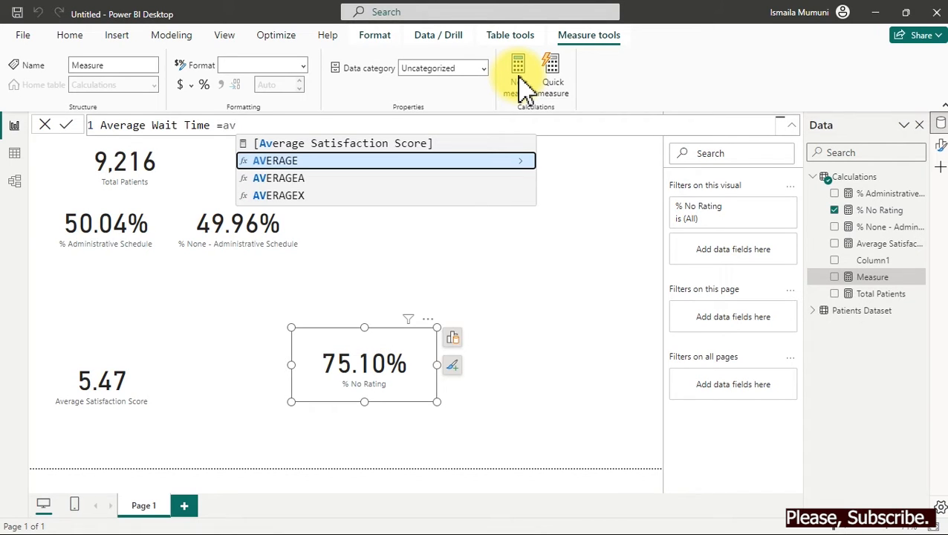
key("Tab")
Use 'Patients Dataset'[patient_waittime] as the column to average, close the function and commit the Average Wait Time measure.
type("pat")
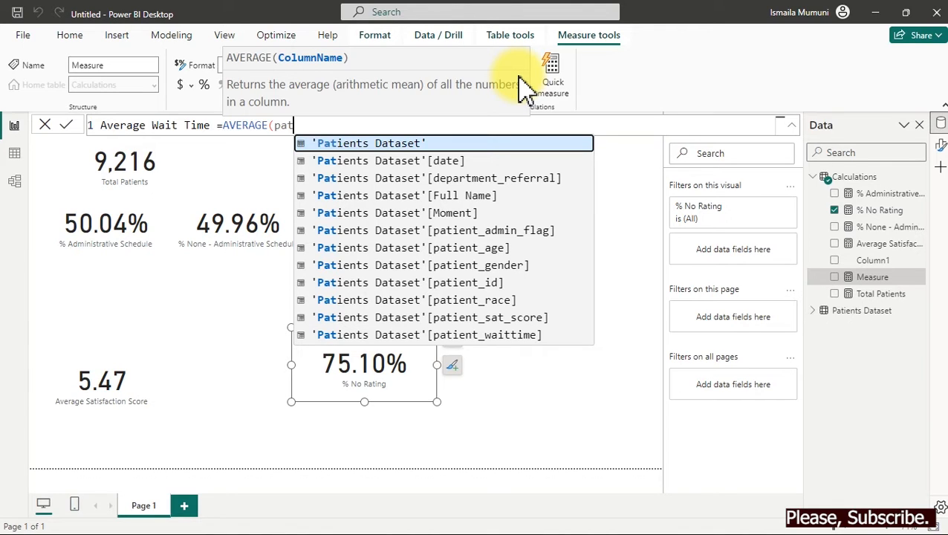
key("Down")
key("Down")
key("Down")
key("Down")
key("Down")
key("Down")
key("Down")
key("Down")
key("Down")
key("Down")
key("Down")
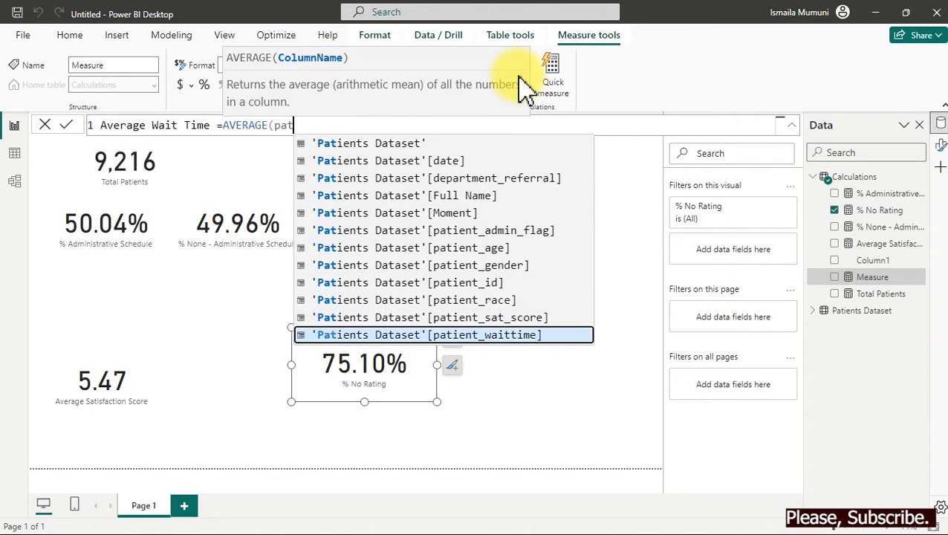
key("Tab")
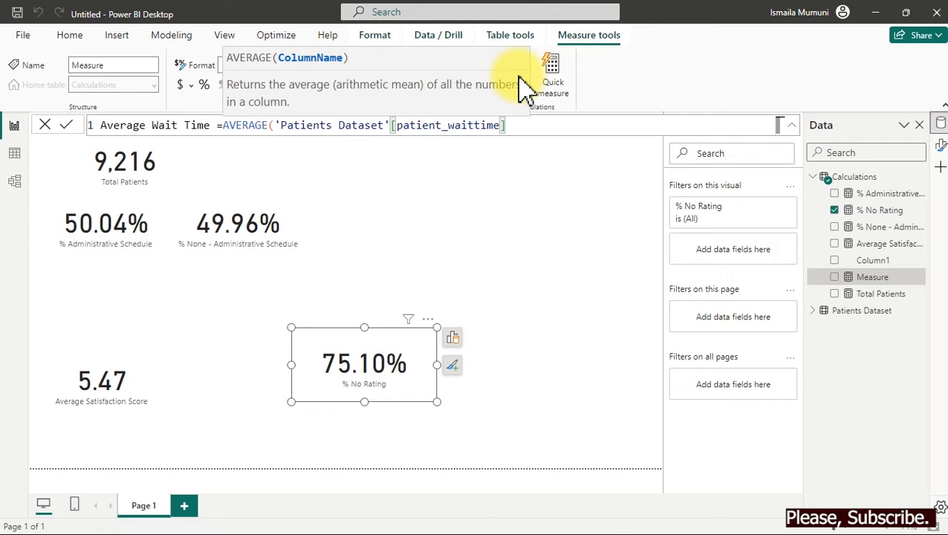
type(")")
key("Return")
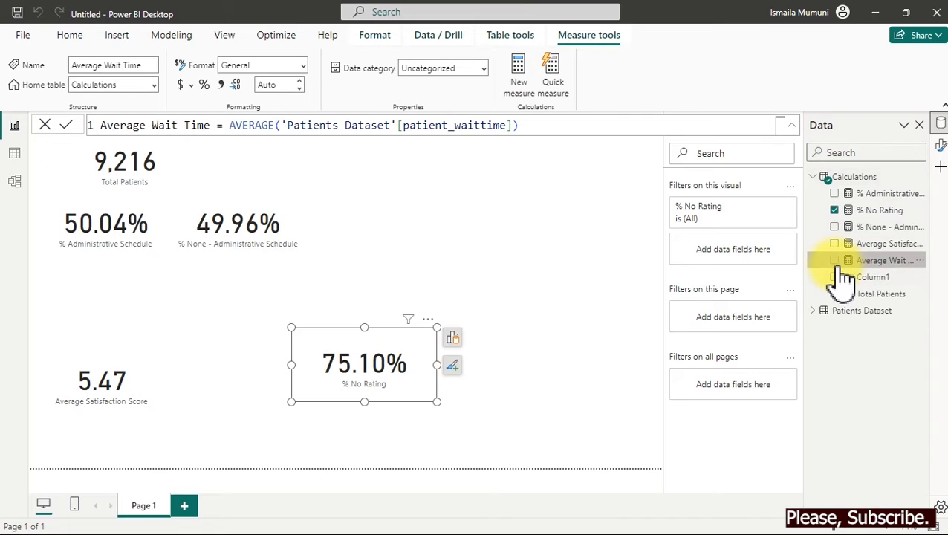
Add Average Wait Time to the report page as a separate card, shrink it slightly, and place it below the top row.
left_click(626, 333)
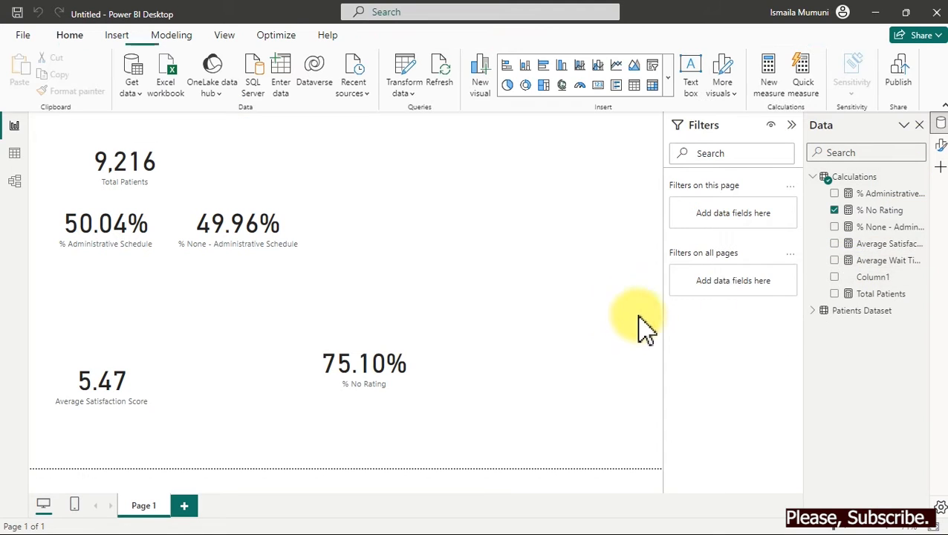
left_click(837, 261)
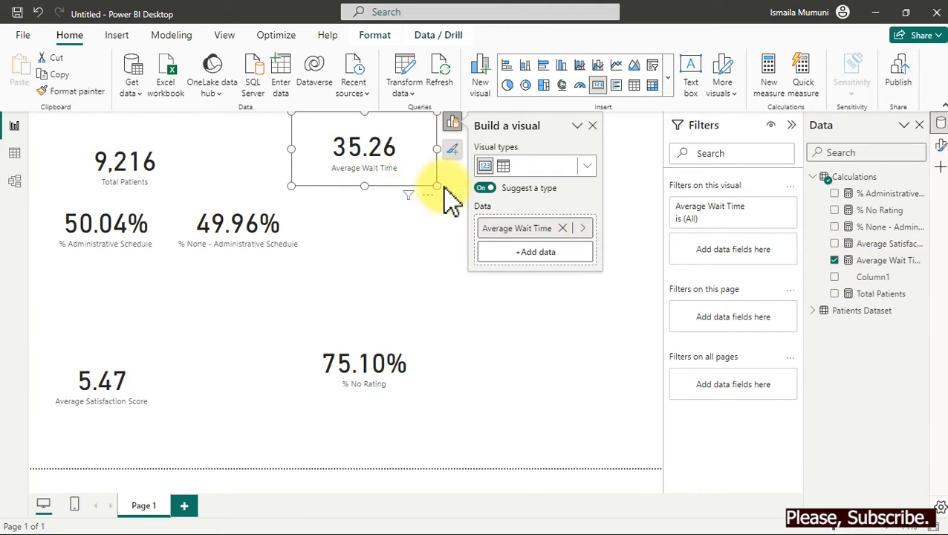
left_click_drag(437, 186, 413, 163)
left_click_drag(346, 145, 456, 244)
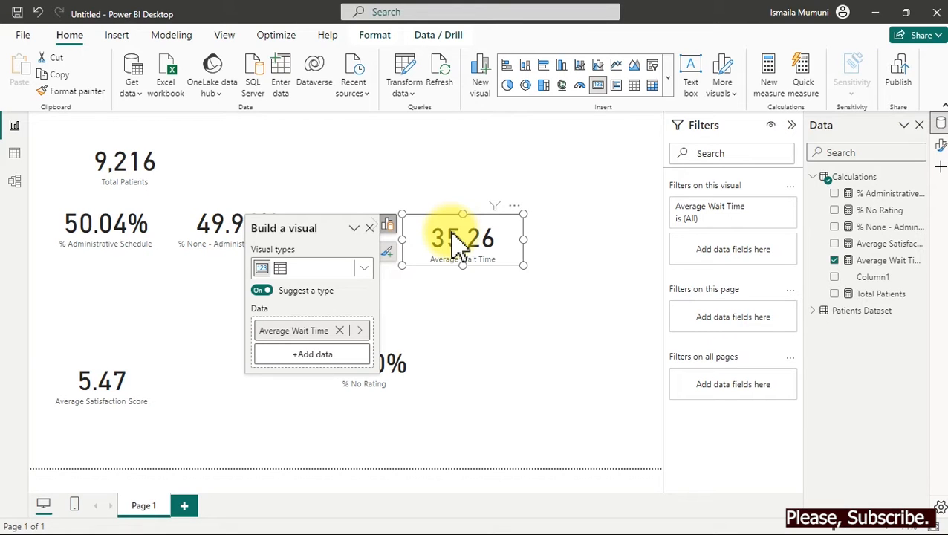
Rearrange the cards, moving % No Rating up beside Total Patients and placing Average Satisfaction Score and Average Wait Time side by side lower on the page.
left_click(408, 384)
left_click_drag(408, 384, 479, 183)
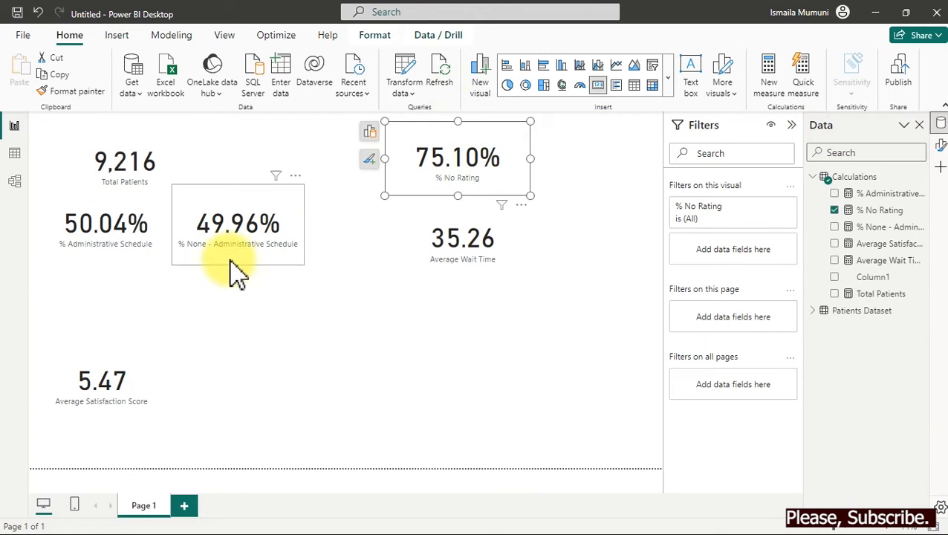
left_click_drag(96, 396, 336, 388)
left_click_drag(475, 232, 520, 379)
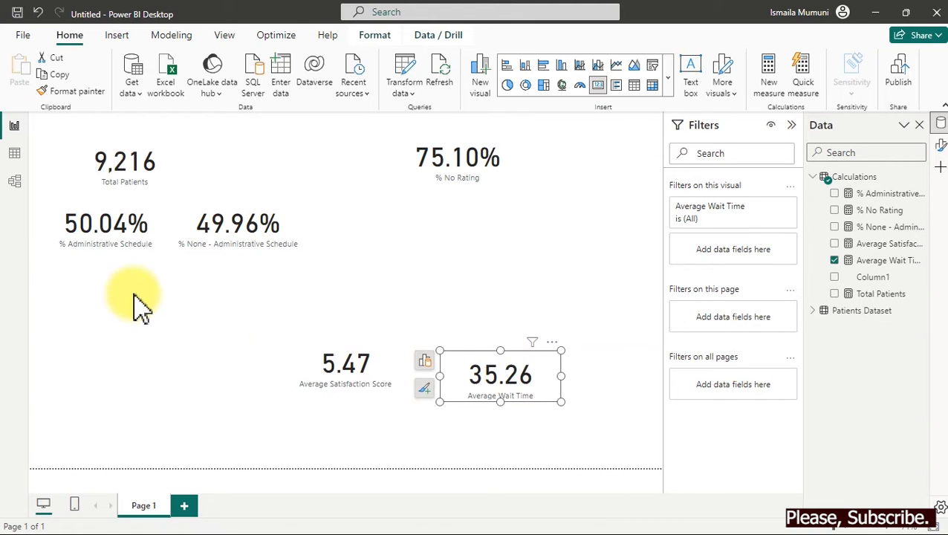
Examine the distinct patient_race values in the Patients Dataset table, then return to the report page.
left_click(11, 156)
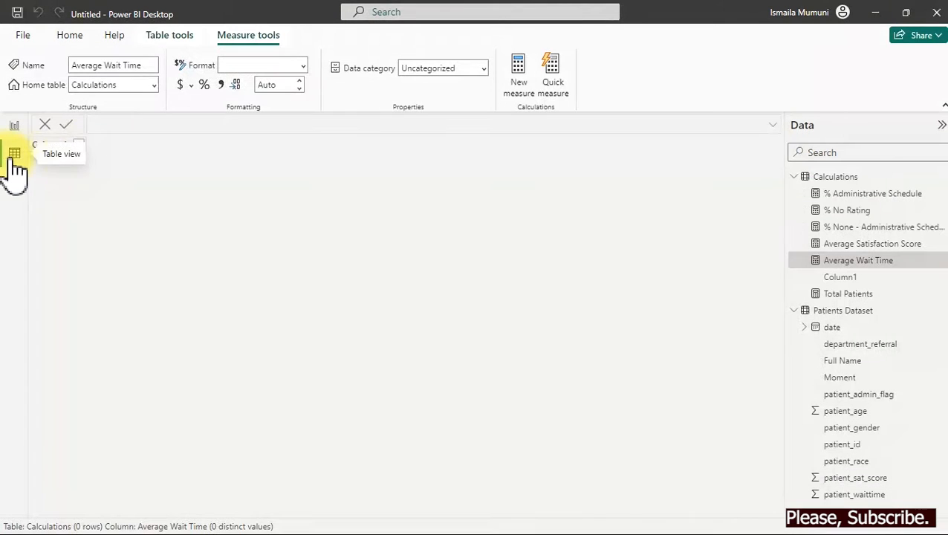
left_click(855, 362)
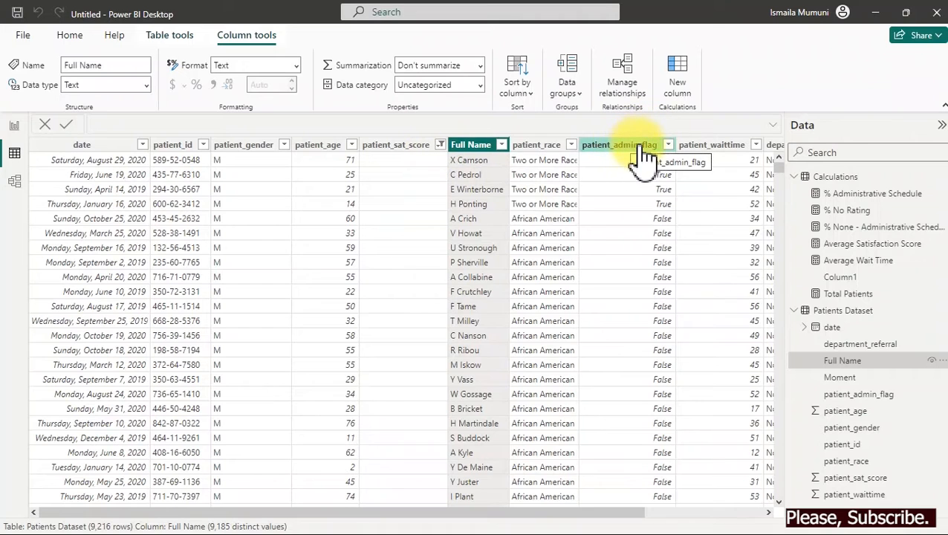
left_click(542, 149)
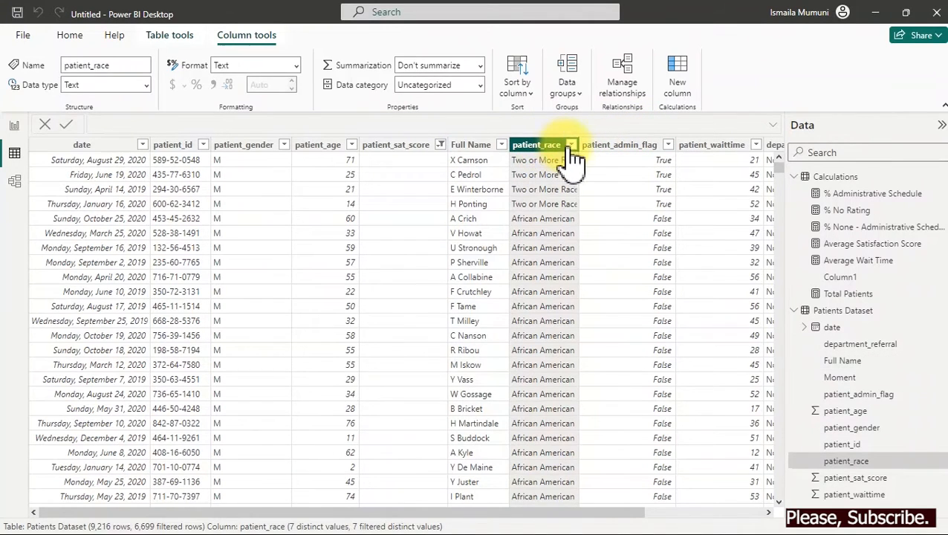
left_click(571, 146)
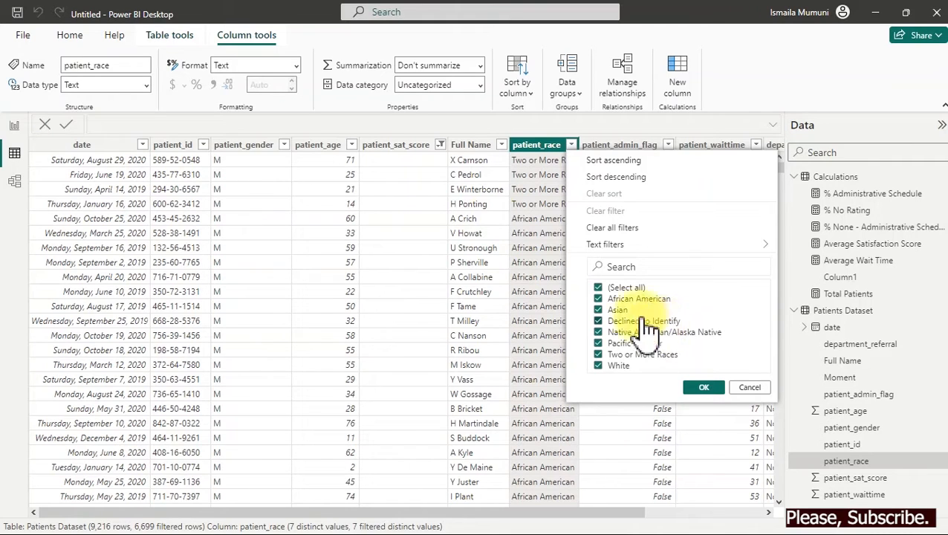
left_click(14, 126)
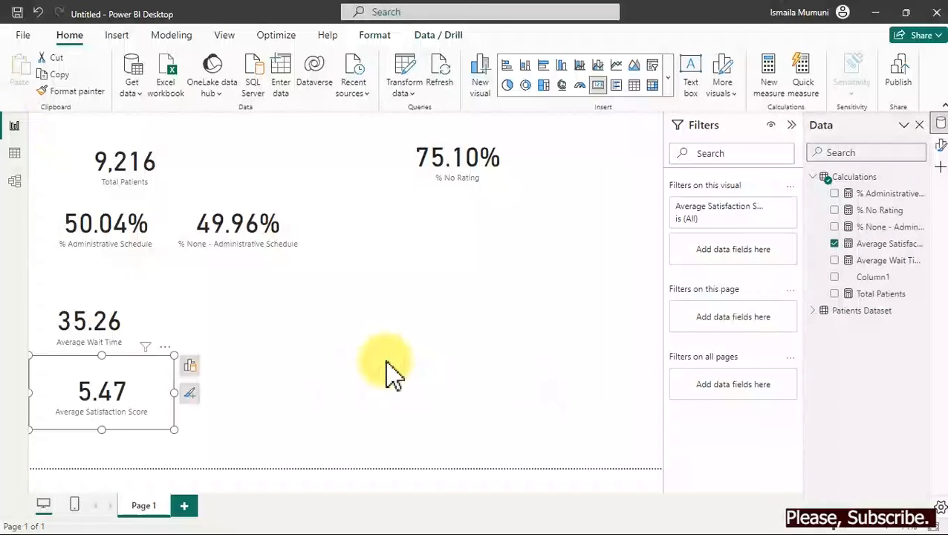
Add a matrix visual to the report page and enlarge it to fill the empty area below the cards.
left_click(388, 374)
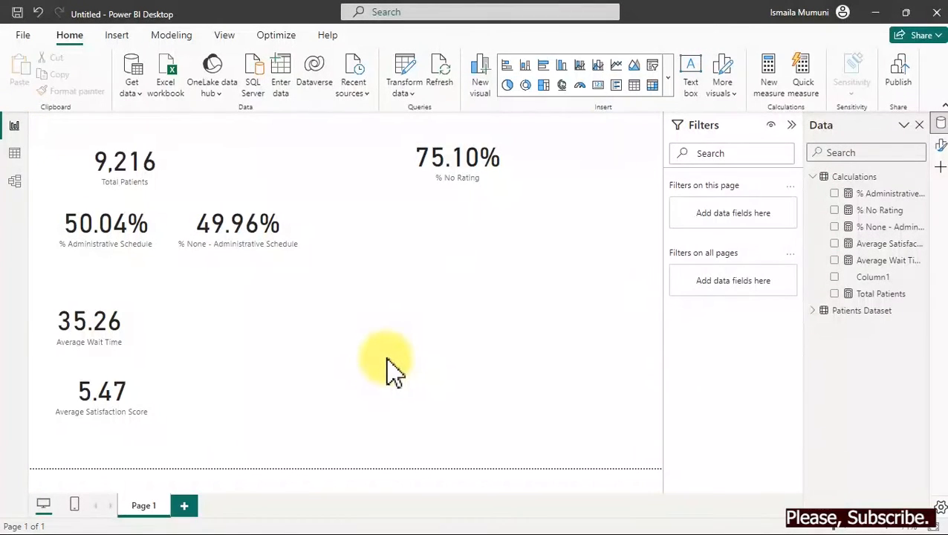
left_click(653, 86)
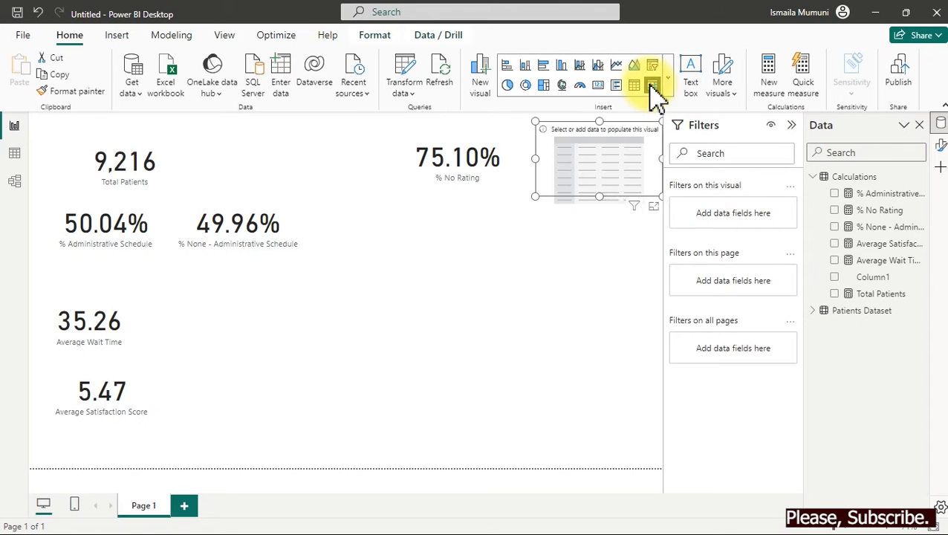
left_click_drag(585, 162, 310, 315)
left_click_drag(376, 334, 643, 462)
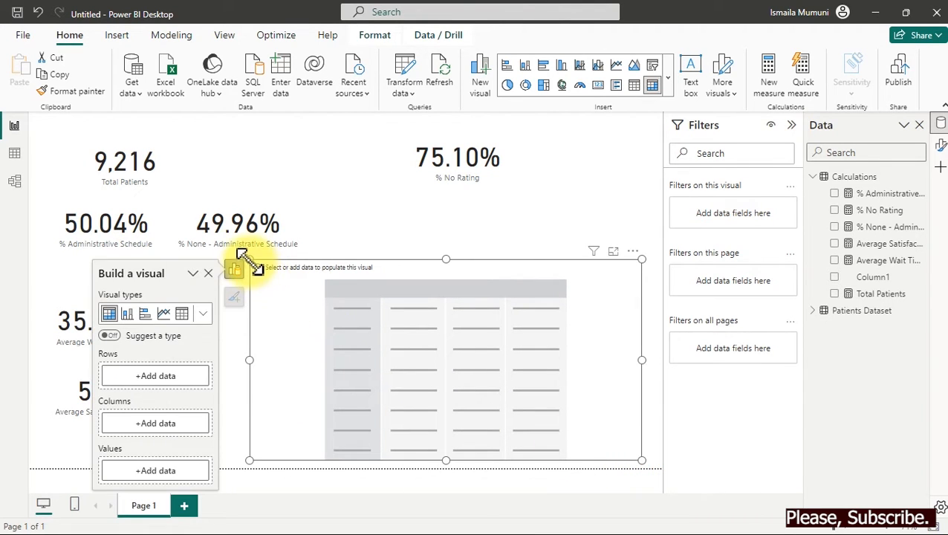
left_click_drag(250, 261, 245, 260)
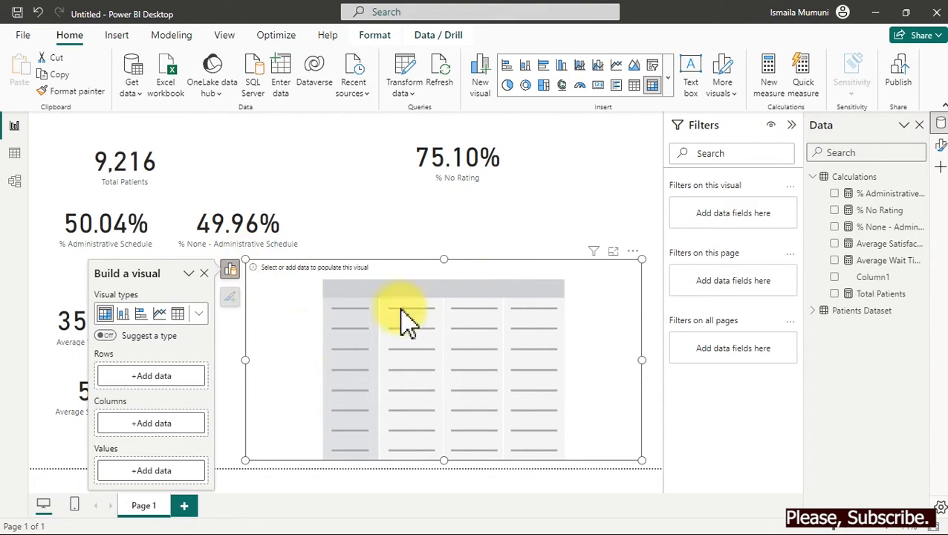
Fill the matrix with patient_race from Patients Dataset as rows and the Average Wait Time measure as values.
left_click(814, 177)
left_click(816, 194)
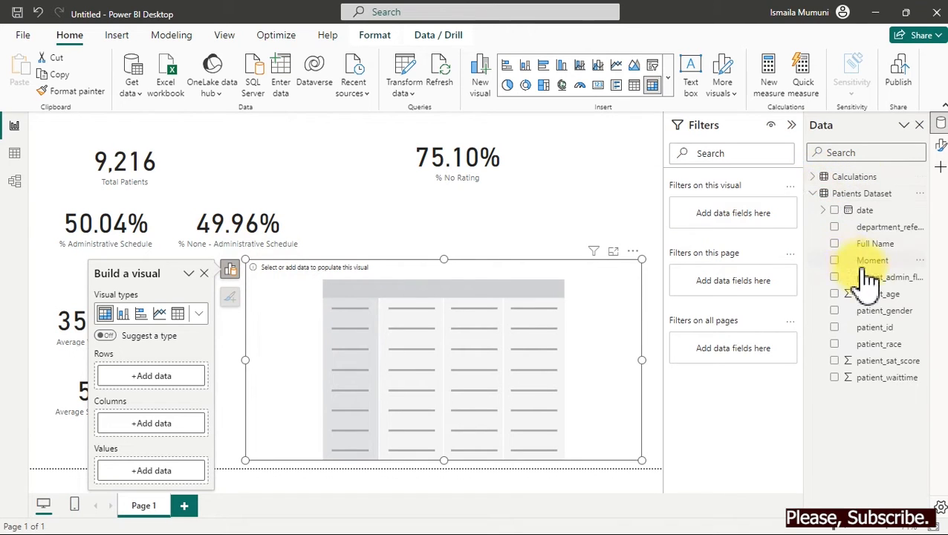
left_click(838, 347)
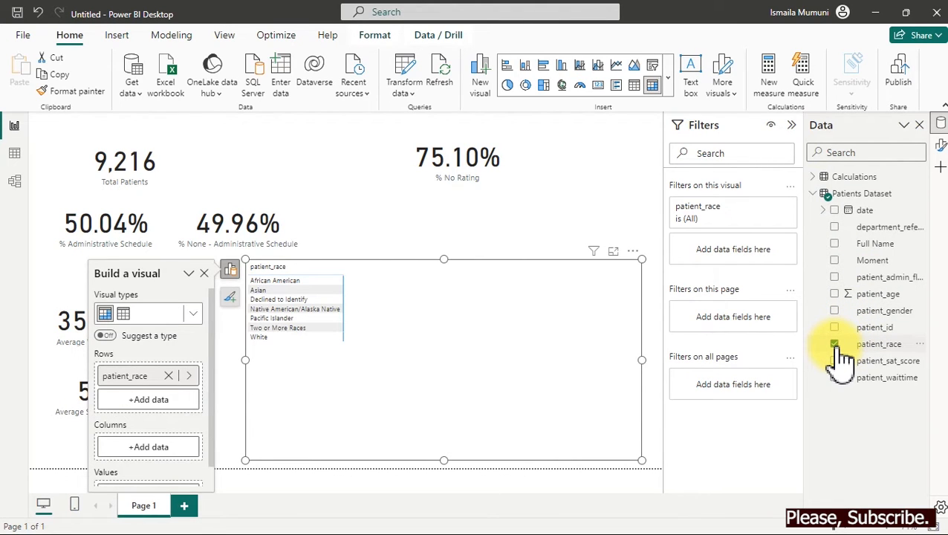
left_click(817, 178)
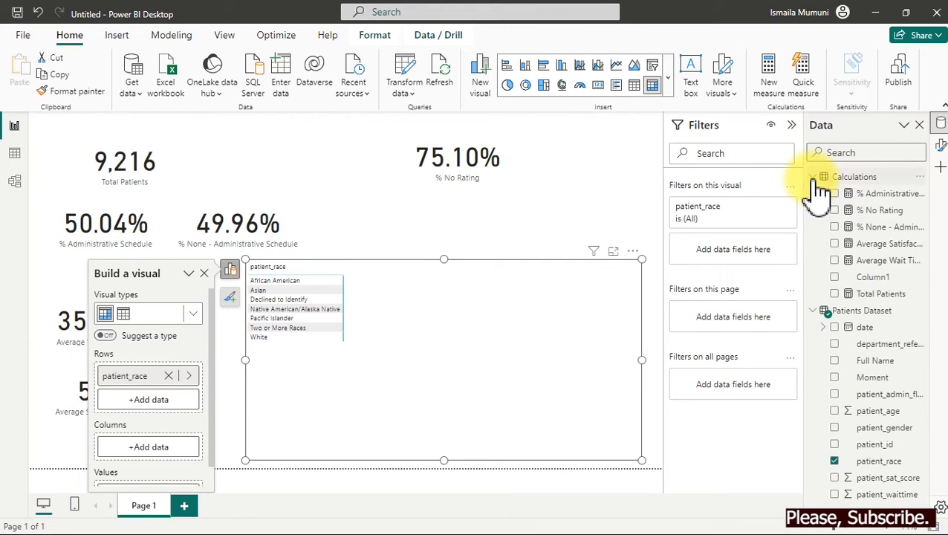
left_click(835, 260)
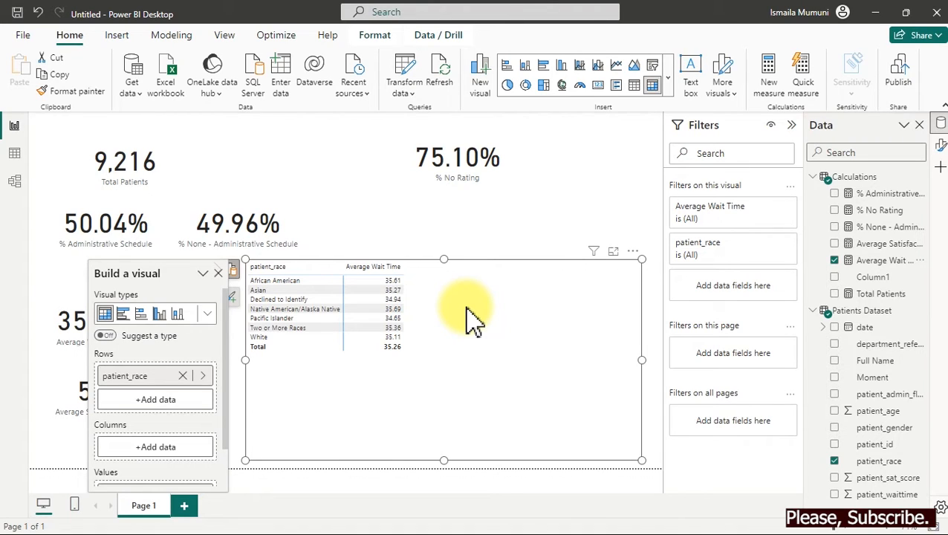
Start a new calculated column named Age Buckets in the Patients Dataset table, leaving a new line for its formula.
left_click(10, 157)
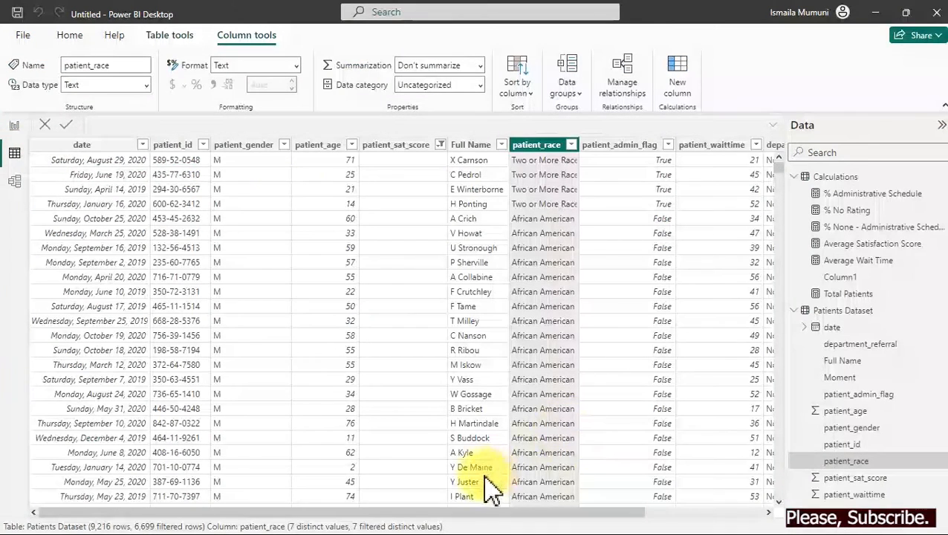
left_click(331, 152)
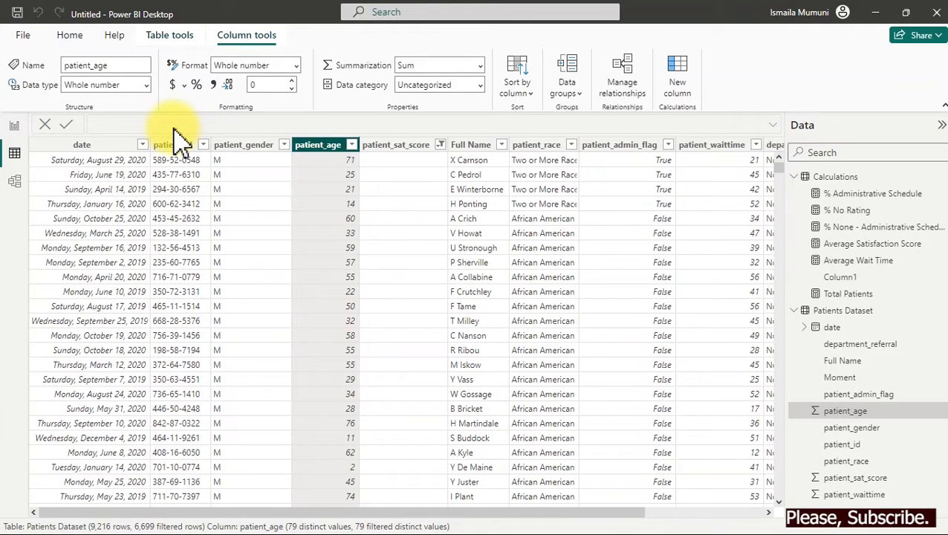
left_click(680, 79)
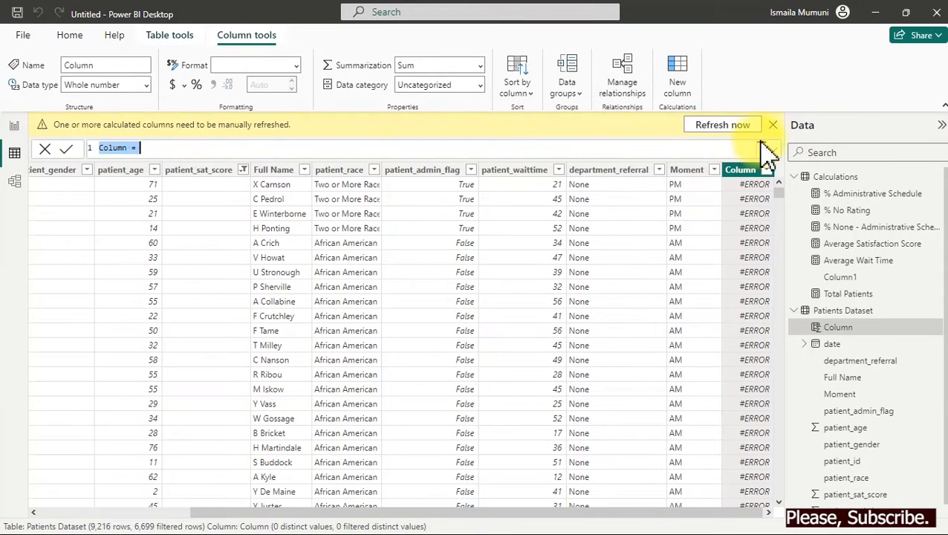
scroll(271, 147, "up", 5)
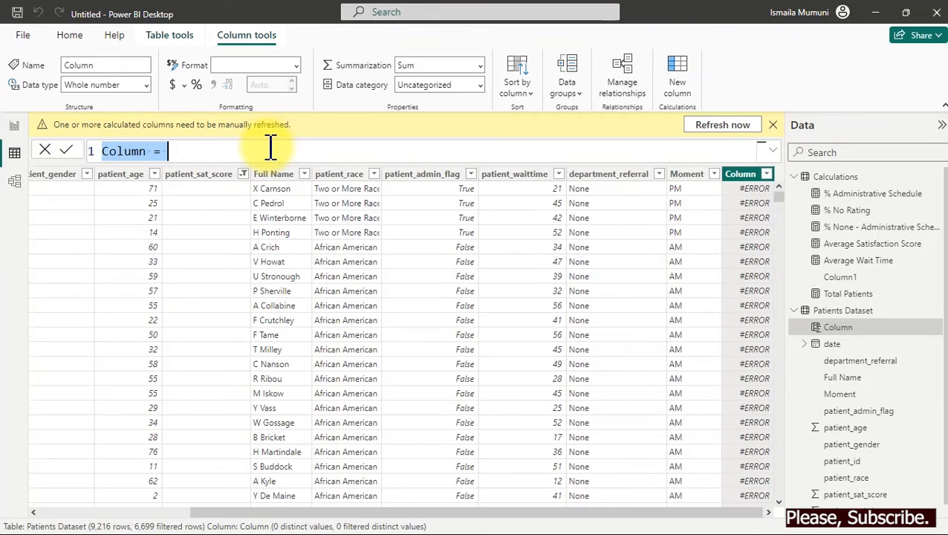
type("Age ")
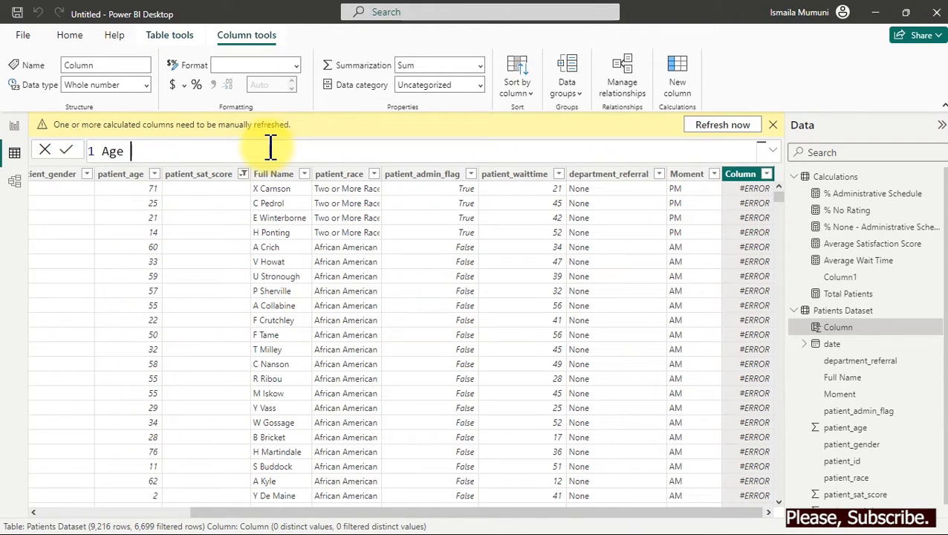
type("Buckets =")
key("shift+Return")
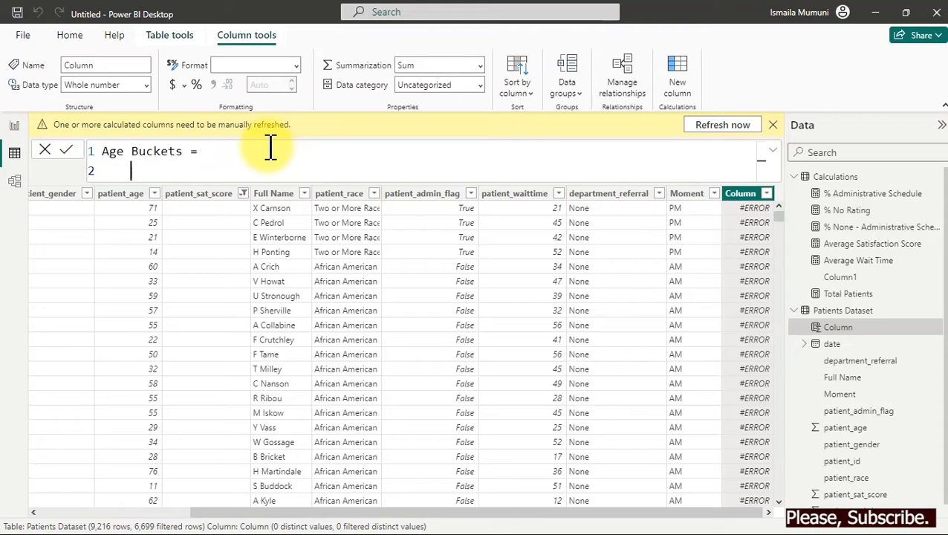
Begin the Age Buckets formula with a SWITCH function that takes TRUE() as its expression.
key("Tab")
type("swi")
key("Tab")
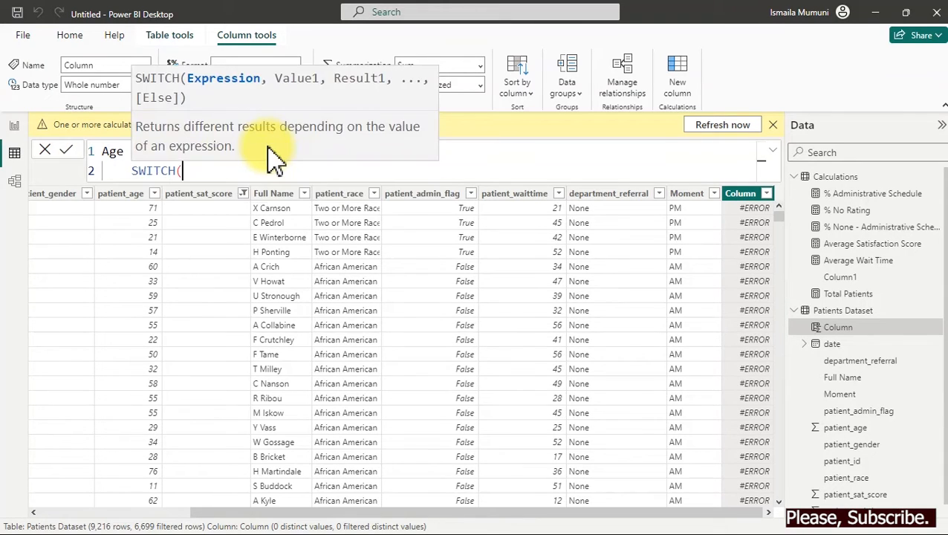
key("Return")
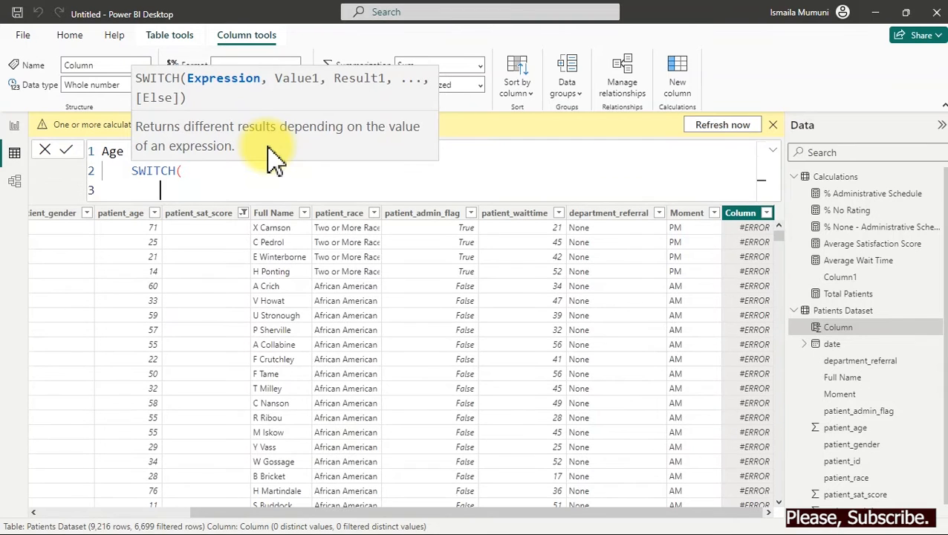
type("tr")
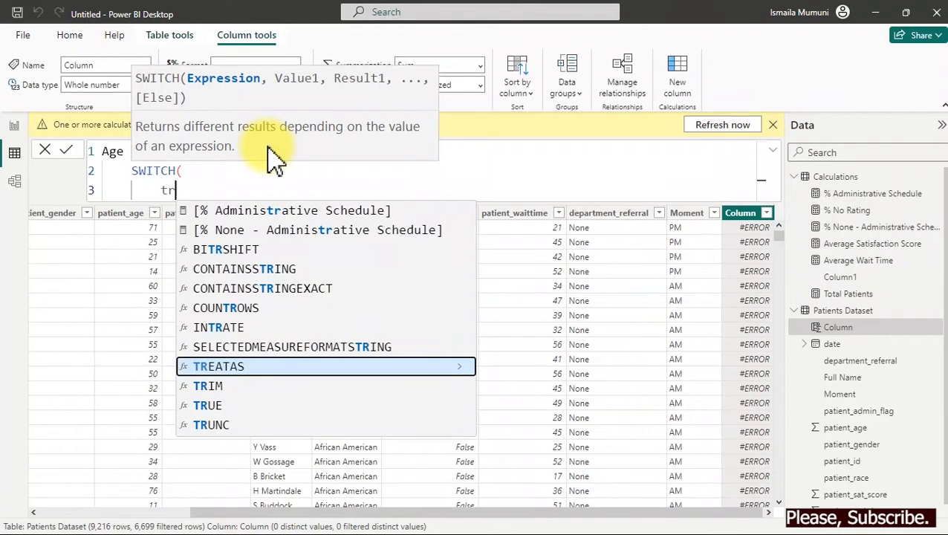
type("u")
key("Tab")
type(",")
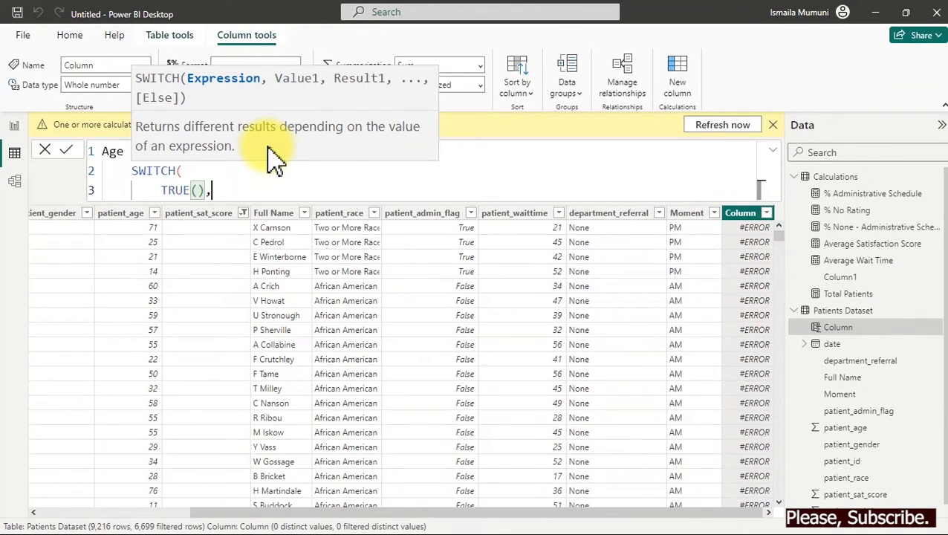
key("Return")
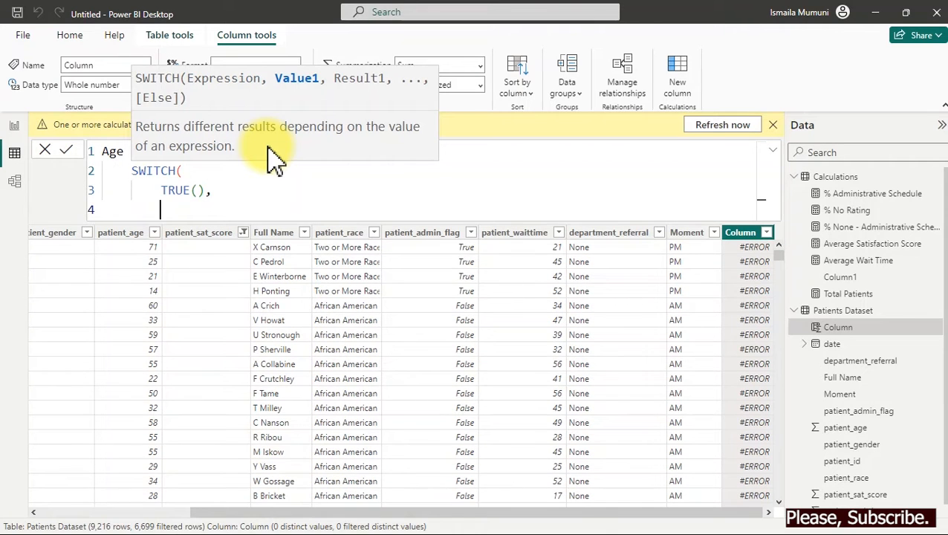
Add the first SWITCH condition, 'Patients Dataset'[patient_age]<=10, on its own line.
type("pat")
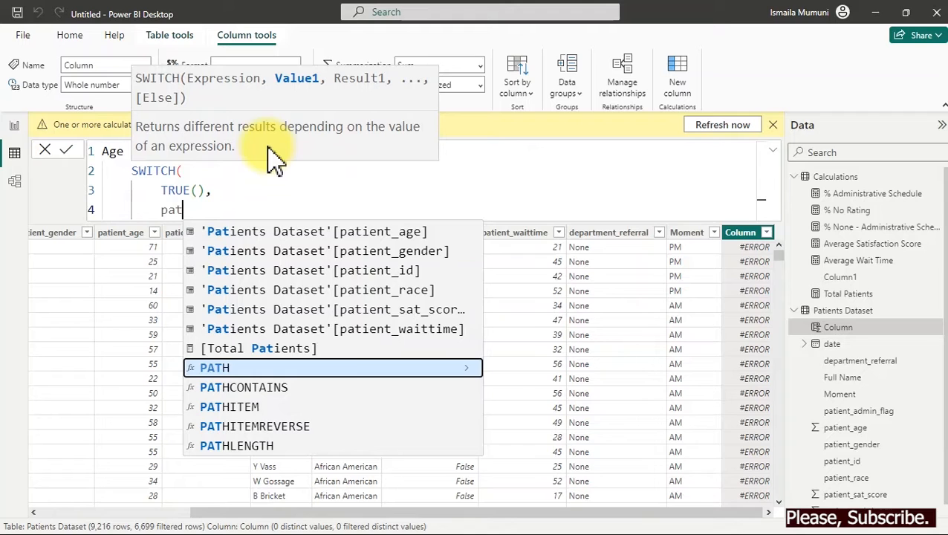
key("Up")
key("Up")
key("Up")
key("Up")
key("Up")
key("Up")
key("Up")
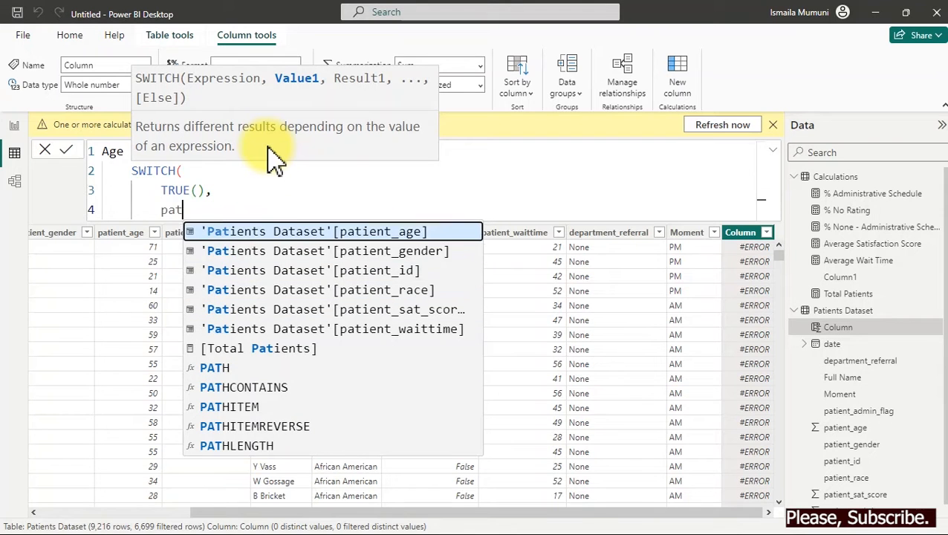
key("Tab")
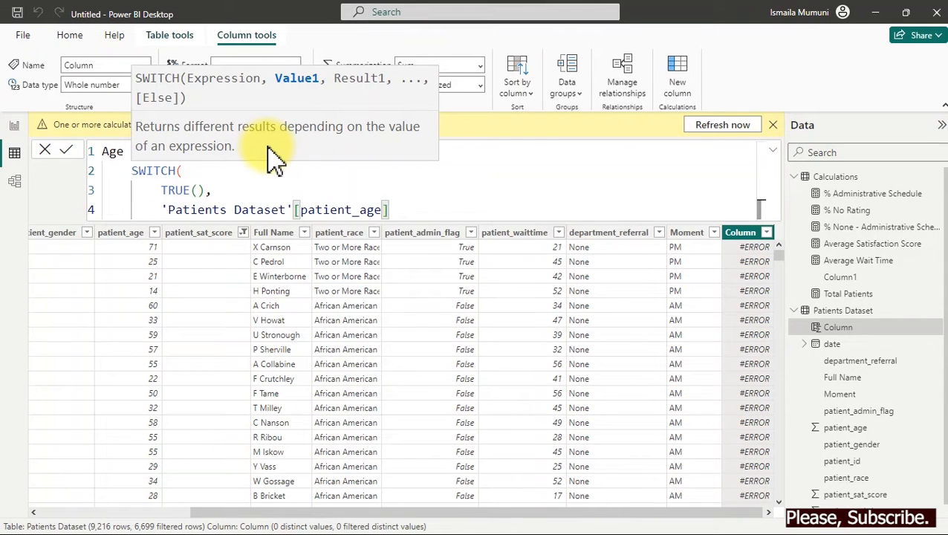
type("<=")
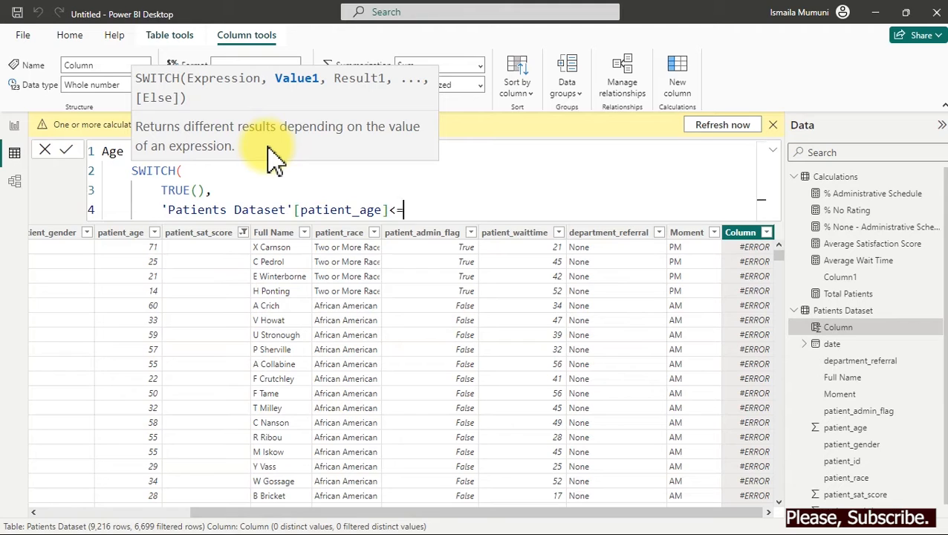
type("10,")
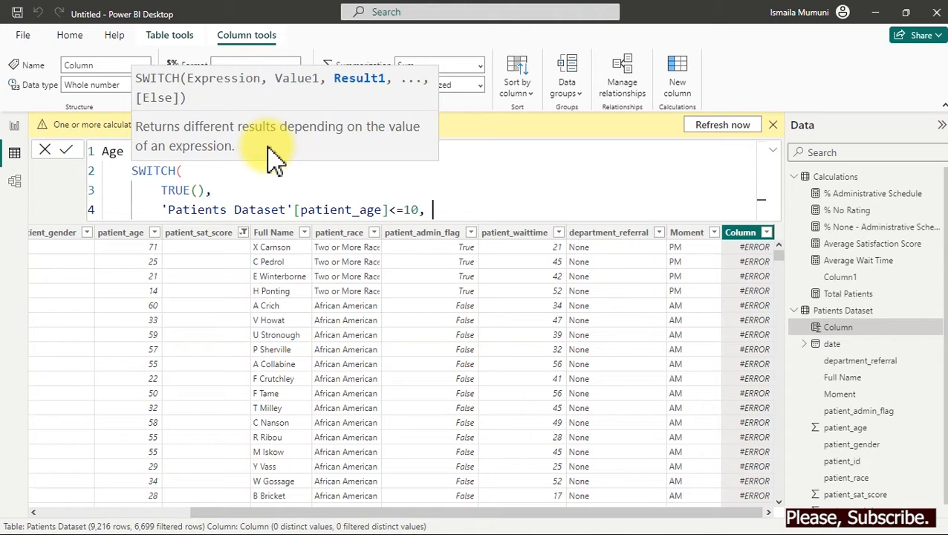
type(" 0")
type("-10")
type("\"")
key("BackSpace")
key("BackSpace")
key("BackSpace")
key("BackSpace")
key("BackSpace")
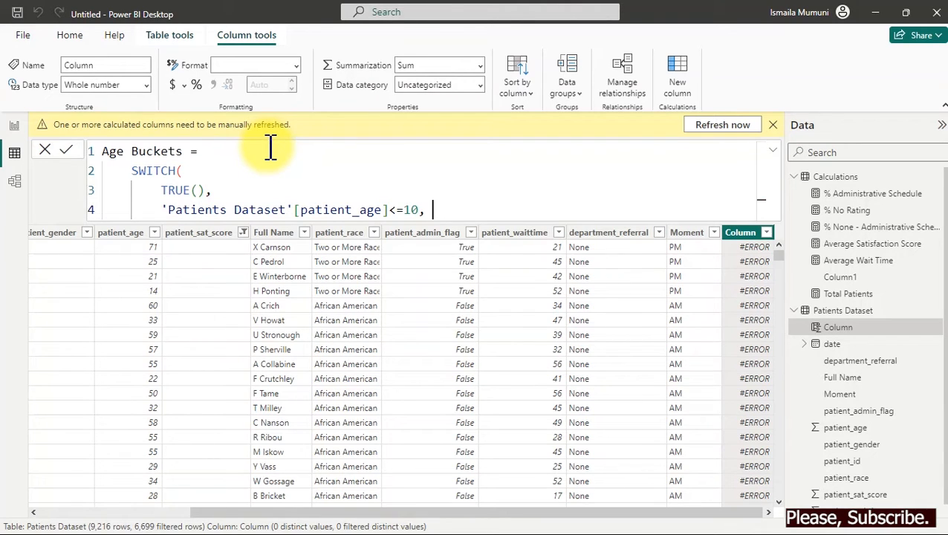
Complete the first condition with the result "0-10" and duplicate that line six times below it in the SWITCH expression.
type("\"0-10\"")
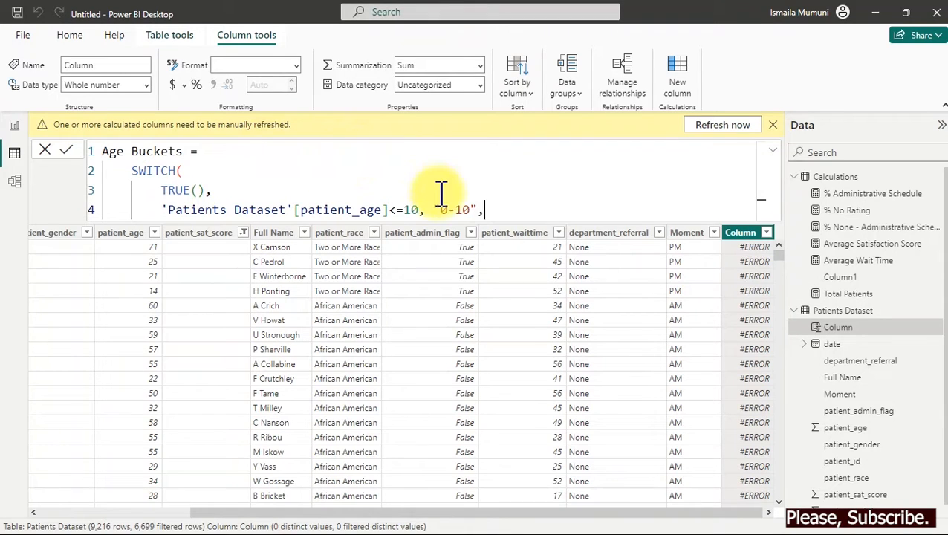
type(",")
left_click_drag(489, 211, 162, 202)
key("ctrl+c")
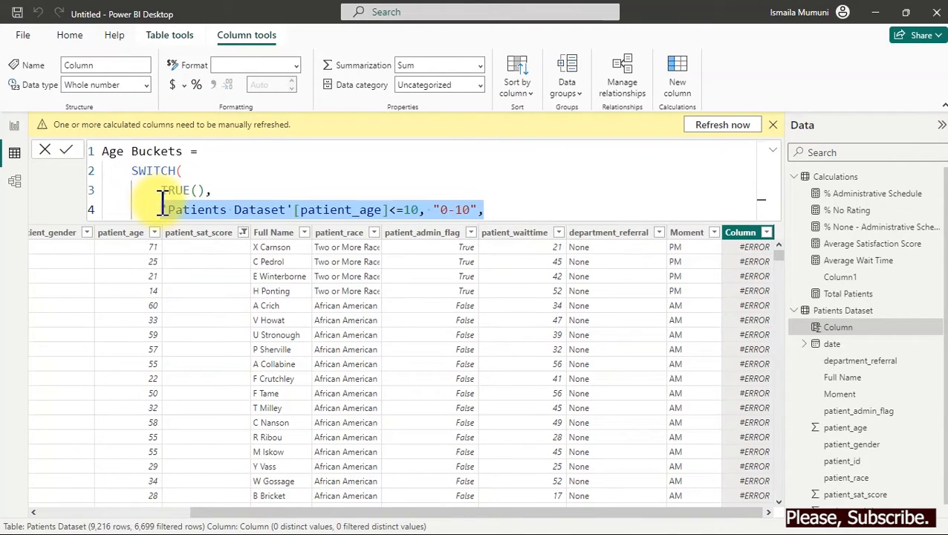
left_click(500, 208)
key("Return")
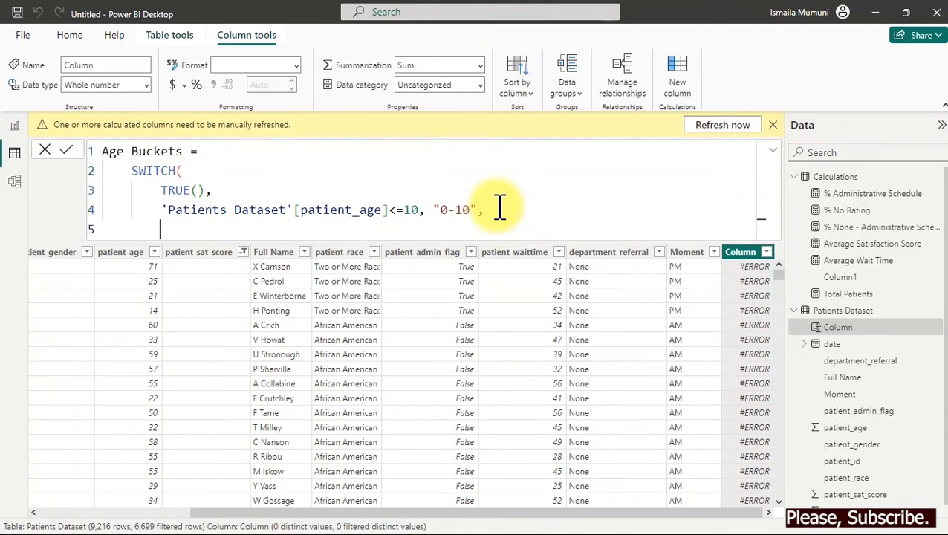
key("ctrl+v")
key("Return")
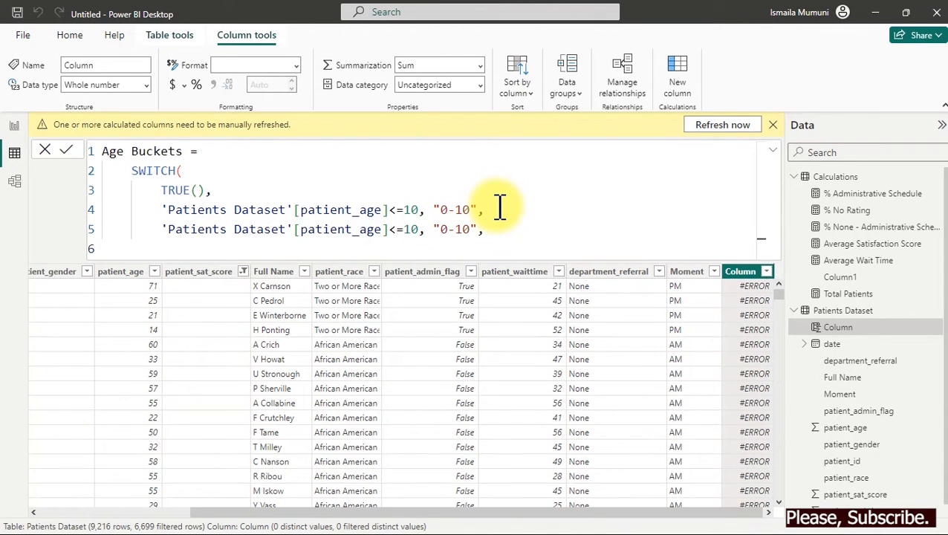
key("ctrl+v")
key("Return")
key("ctrl+v")
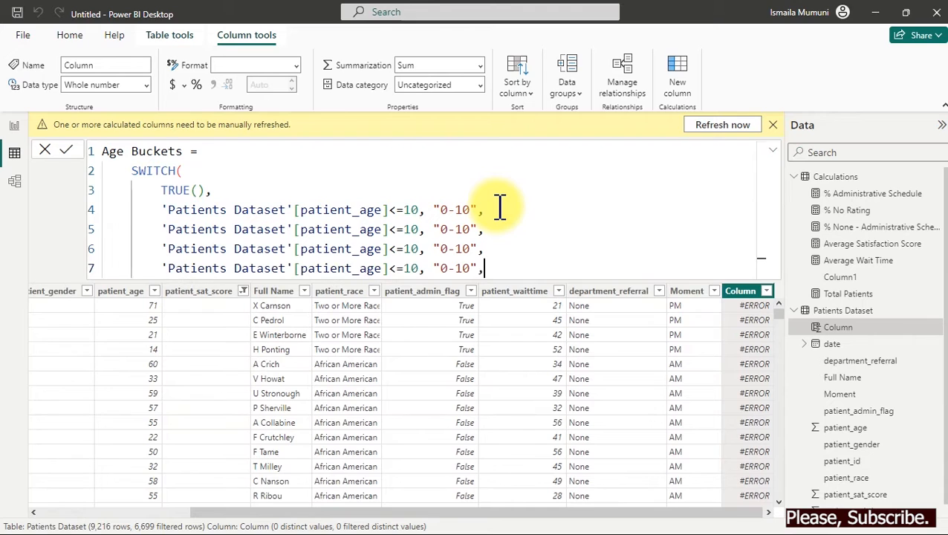
key("Return")
key("ctrl+v")
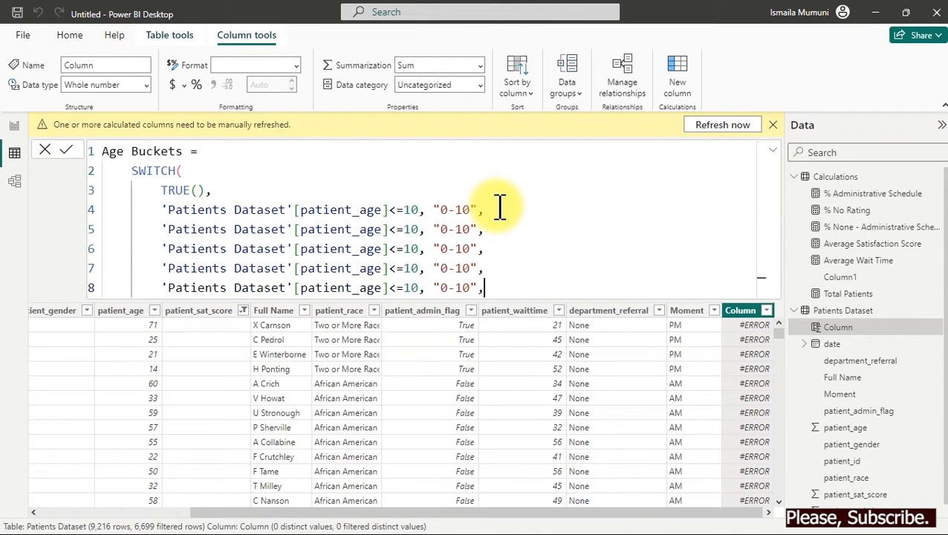
key("Return")
key("ctrl+v")
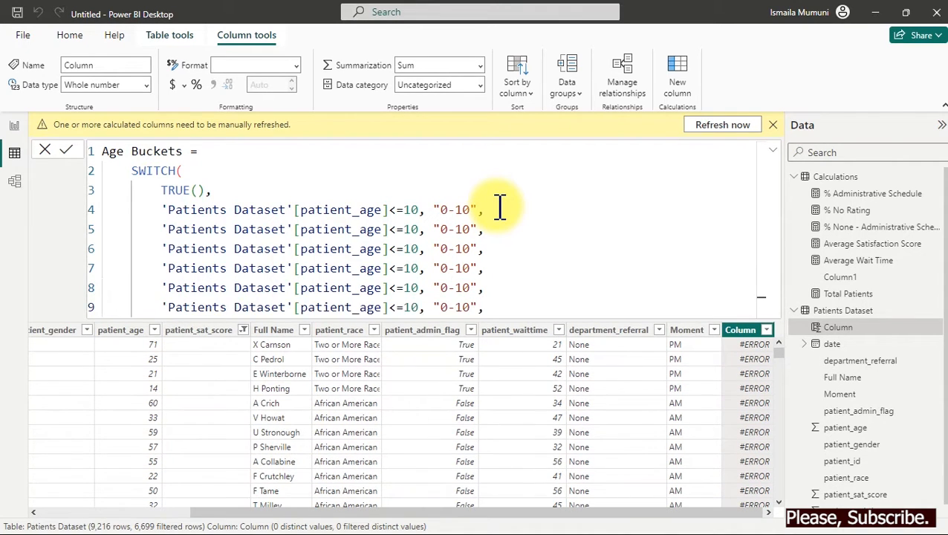
key("Return")
key("ctrl+v")
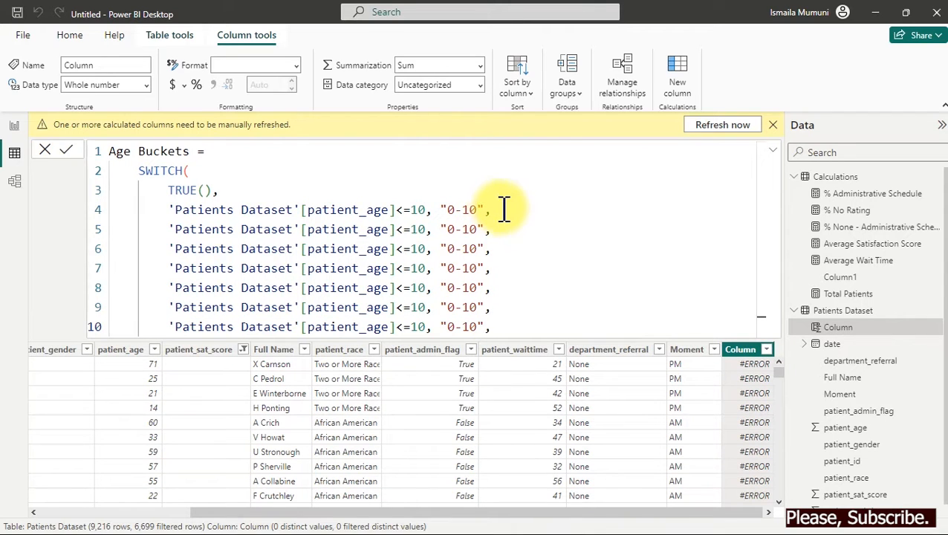
Change the second SWITCH condition to patient_age <=20 with the result "11-20".
left_click(421, 229)
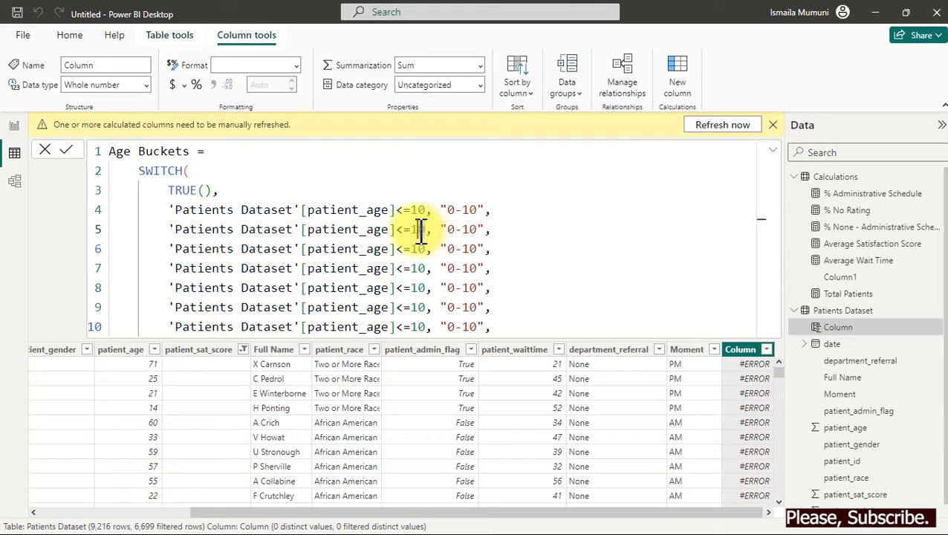
double_click(418, 230)
type("20")
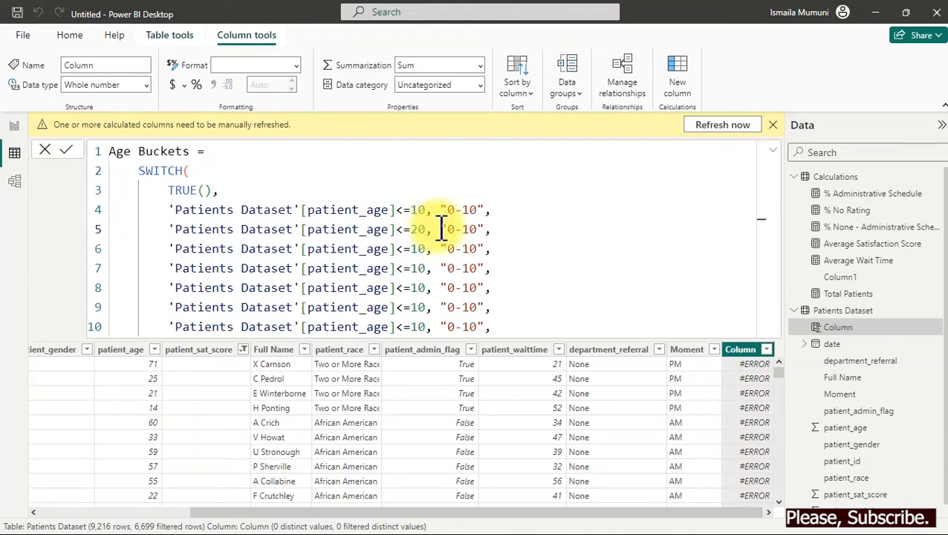
left_click_drag(448, 229, 480, 229)
type("11-20")
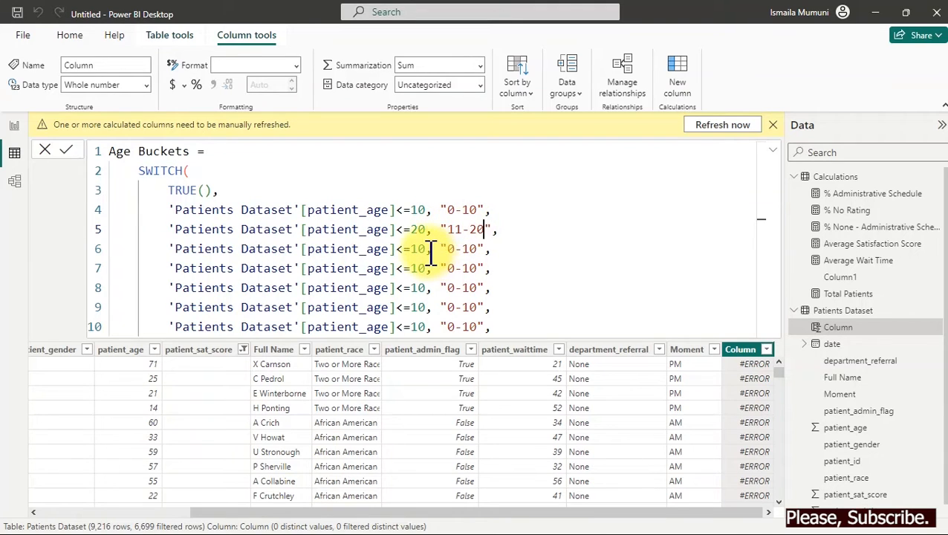
Change the third SWITCH condition to <=30 with "21-30", and continue the remaining lines in steps of ten up to <=70 with "61-70".
double_click(422, 249)
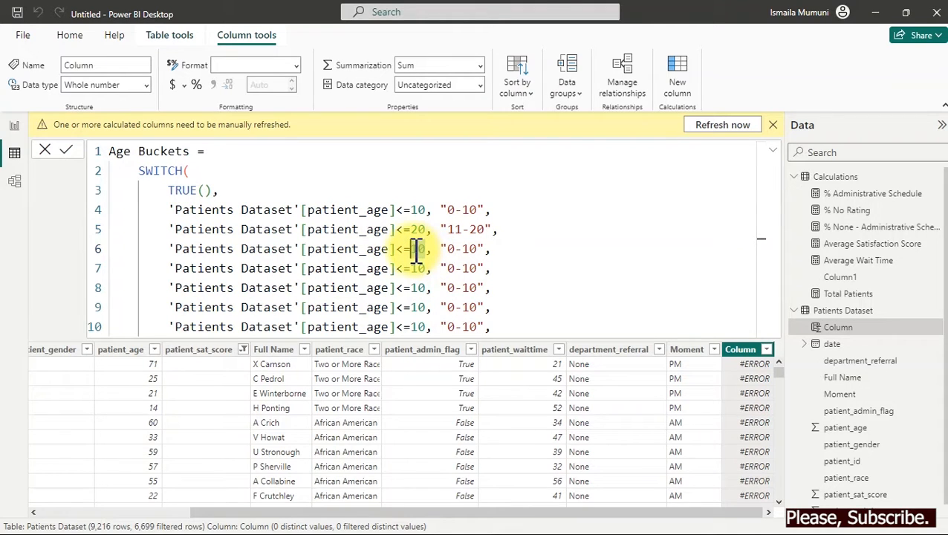
type("30")
left_click_drag(449, 249, 480, 251)
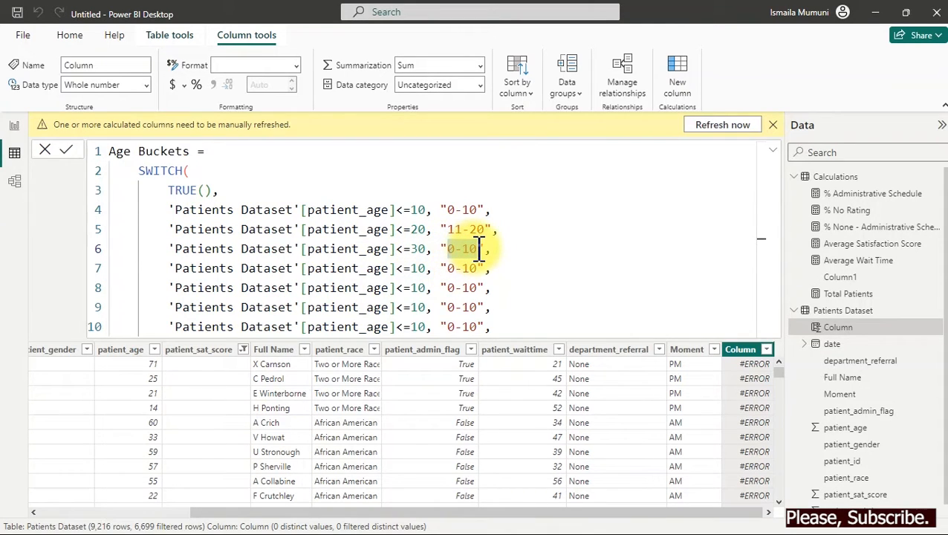
type("21")
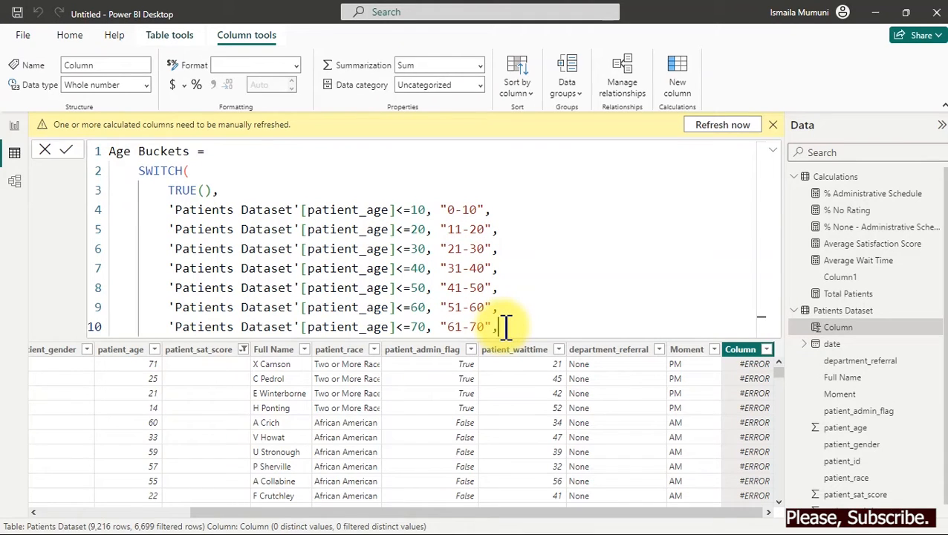
Add "70+" as the default result on a new line, close the SWITCH function and commit the Age Buckets formula.
left_click_drag(506, 327, 156, 189)
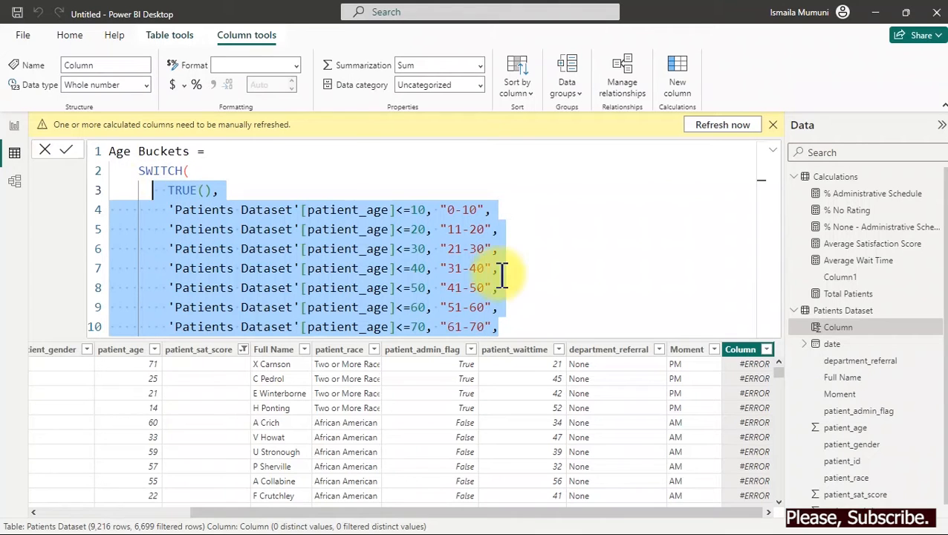
left_click(505, 330)
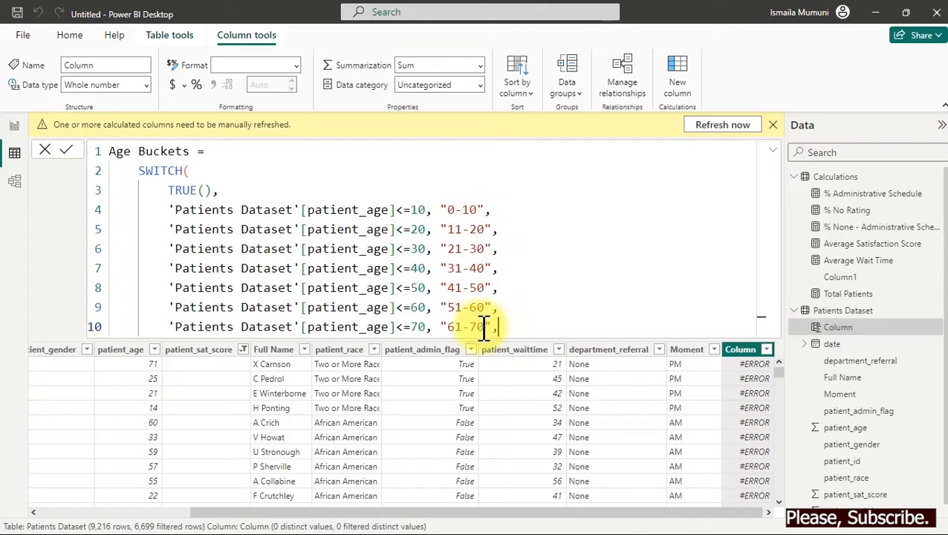
key("shift+Return")
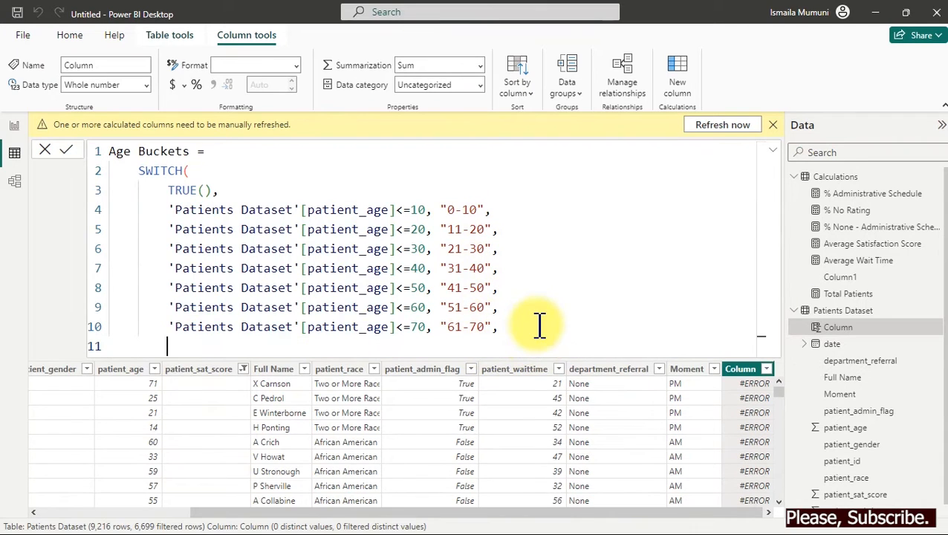
type("\"70")
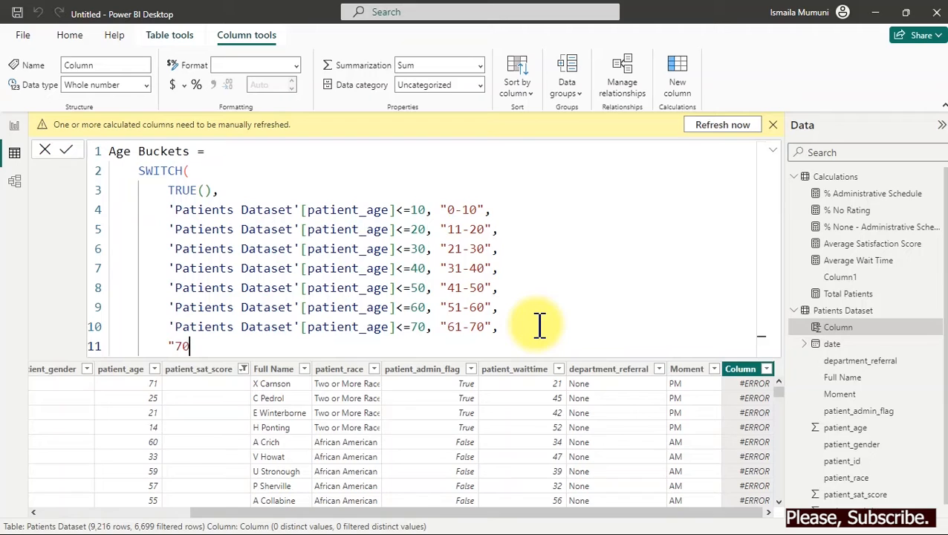
type("+\"")
key("shift+Return")
type(")")
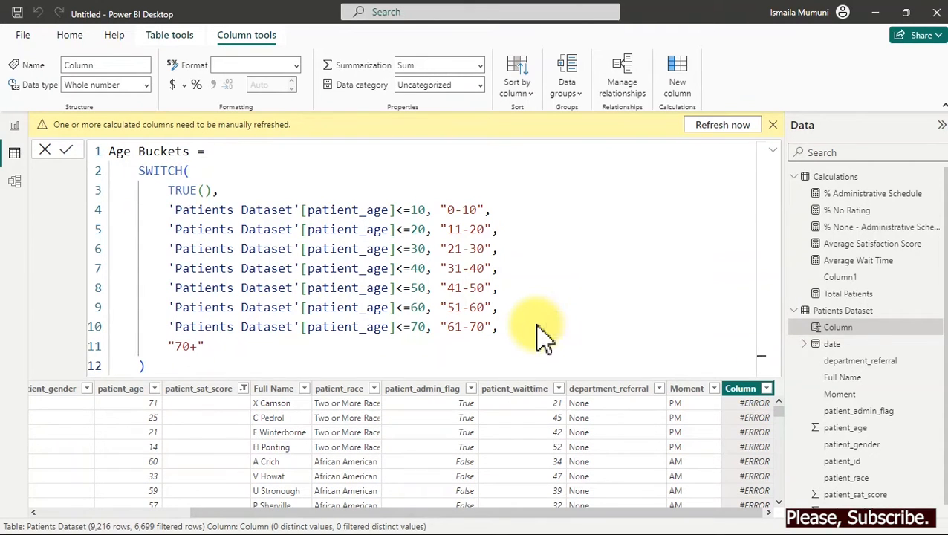
key("Return")
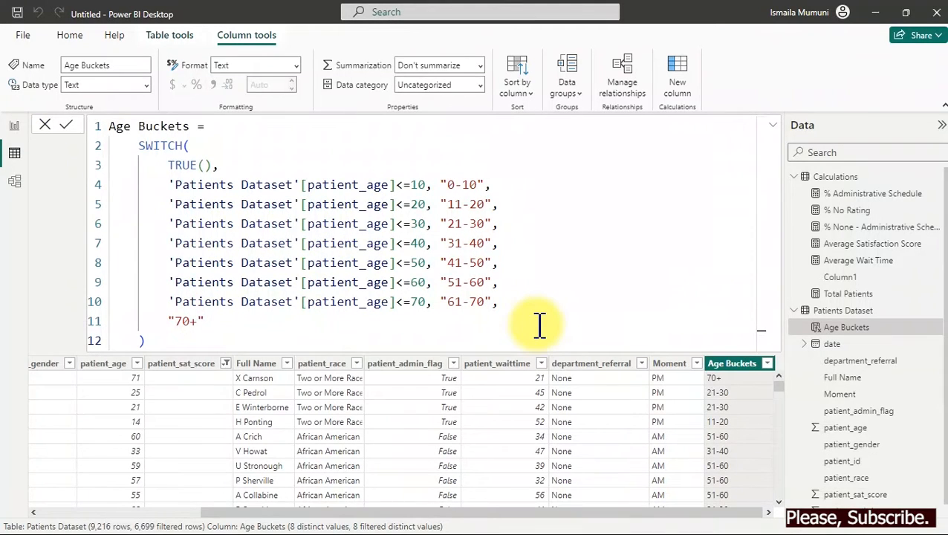
Add Age Buckets as the columns of the wait-time matrix in the report and show the matrix in focus mode.
left_click(21, 128)
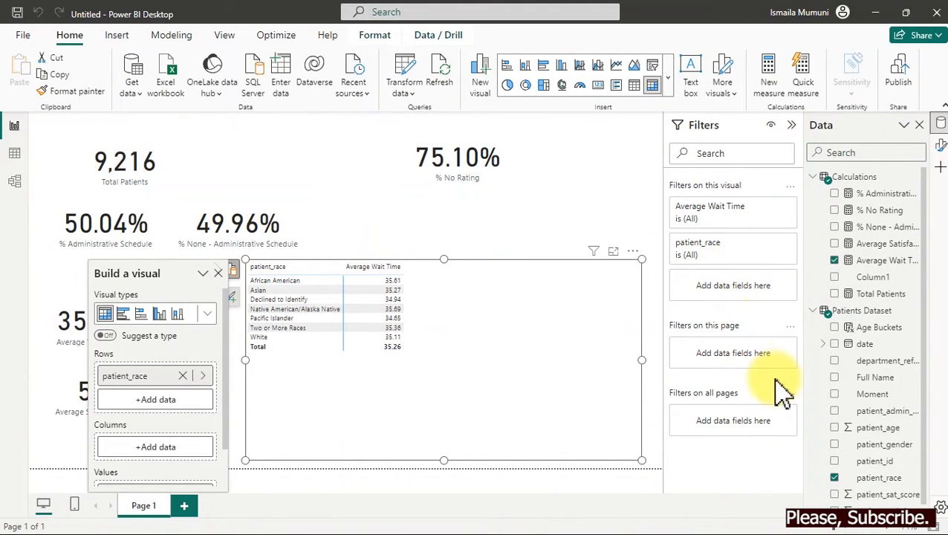
left_click_drag(899, 342, 658, 362)
left_click_drag(866, 329, 165, 455)
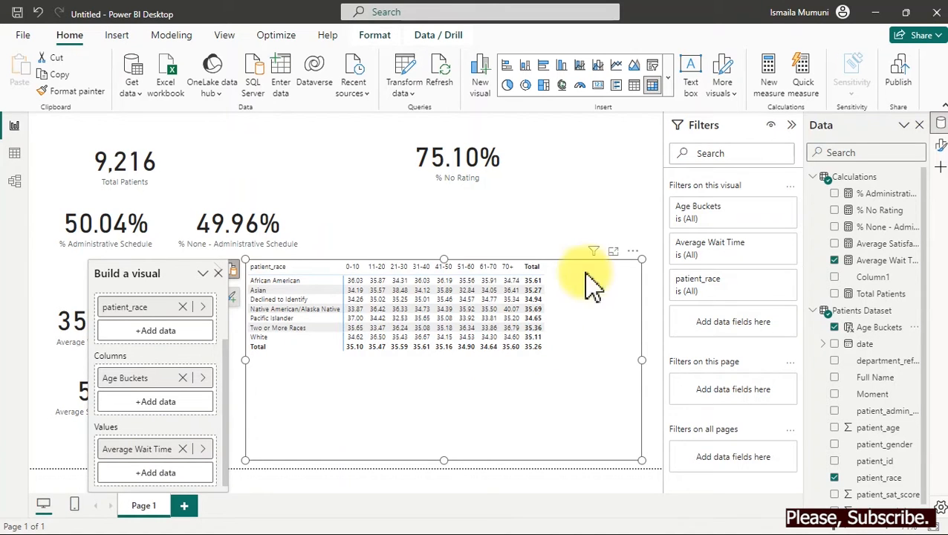
left_click(613, 251)
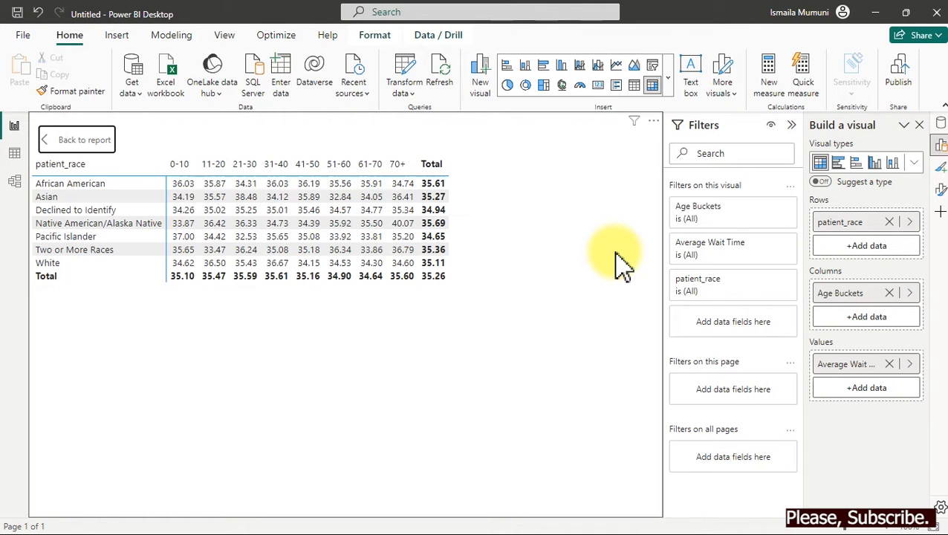
Start a new parameter of the Fields type.
left_click(171, 41)
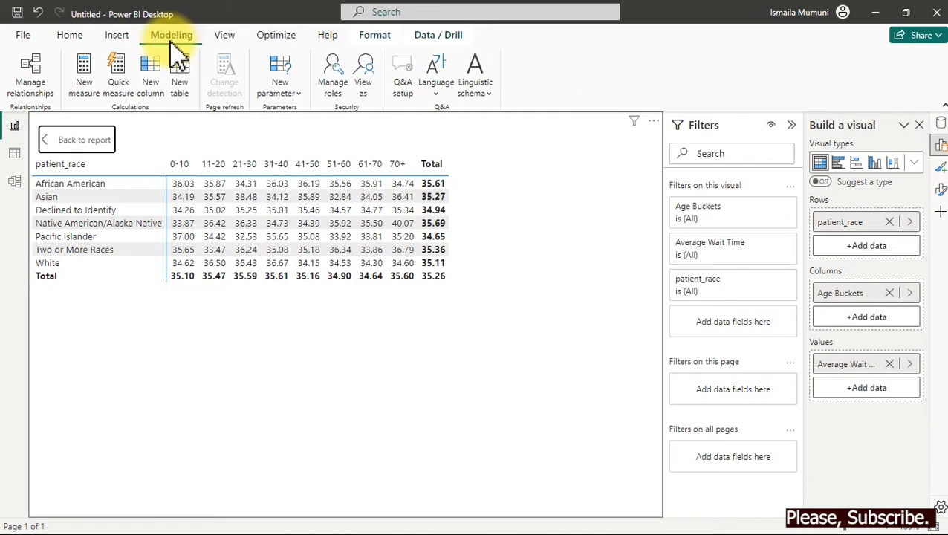
left_click(291, 99)
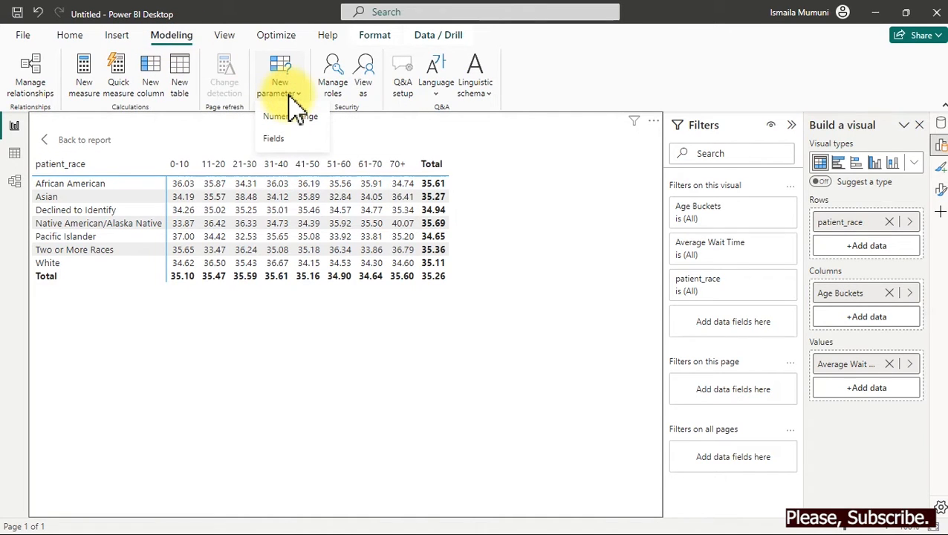
left_click(280, 140)
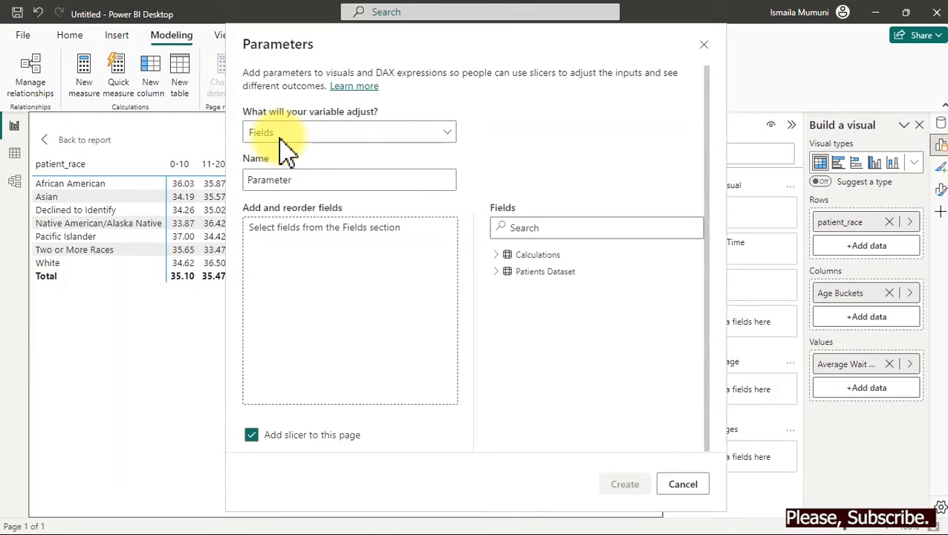
Create a field parameter from the Average Satisfaction Score and Average Wait Time measures, with a slicer on the page.
double_click(297, 179)
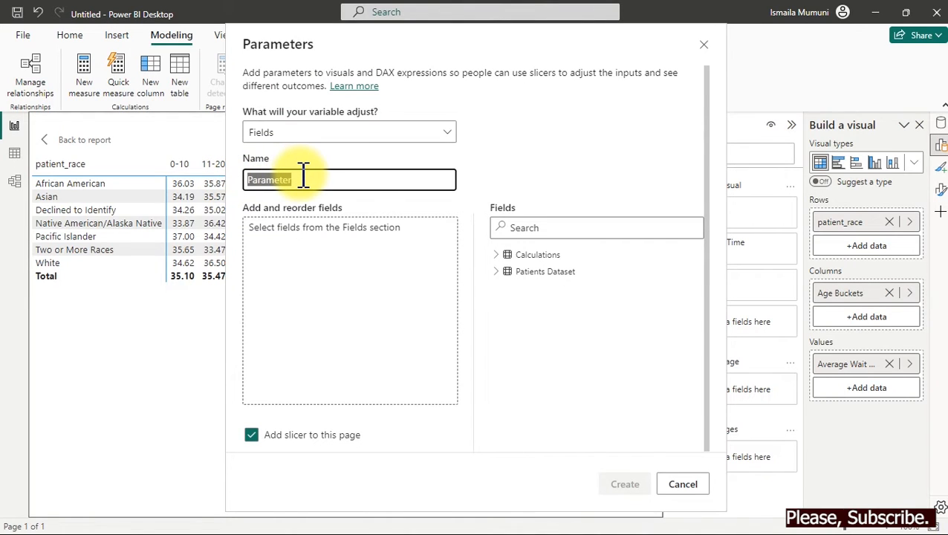
left_click(495, 256)
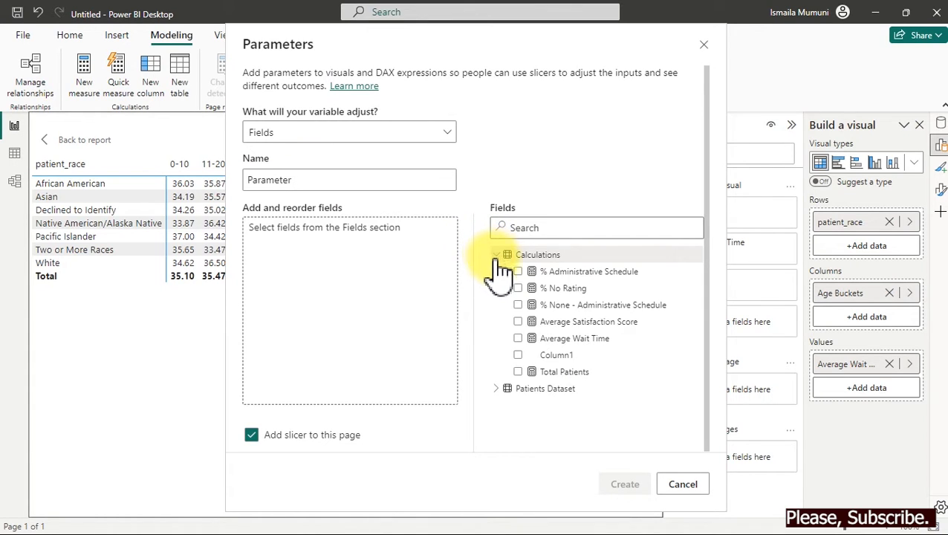
left_click(550, 325)
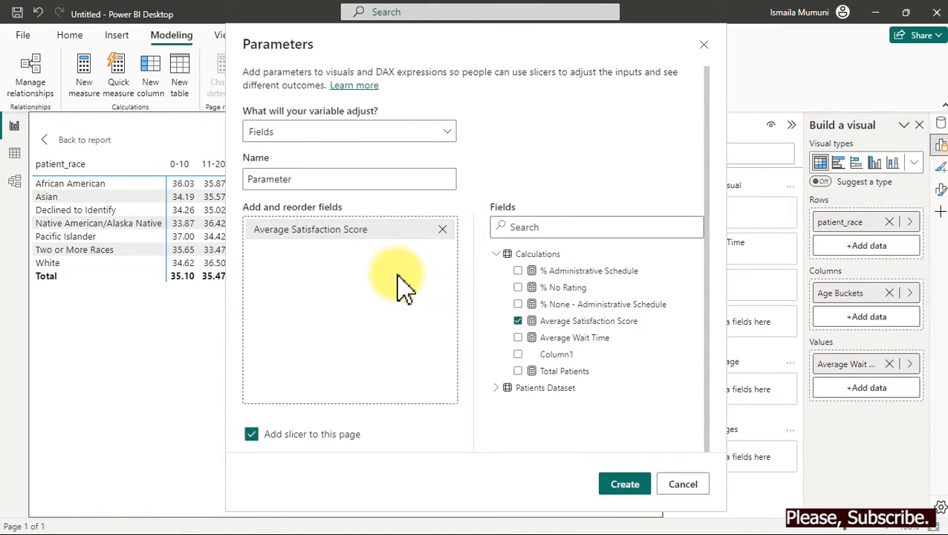
left_click(562, 348)
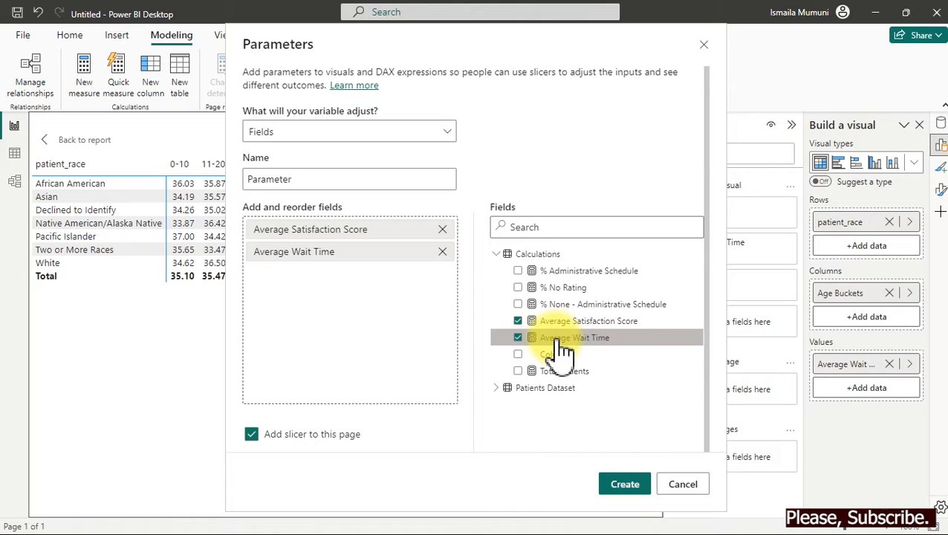
left_click(623, 486)
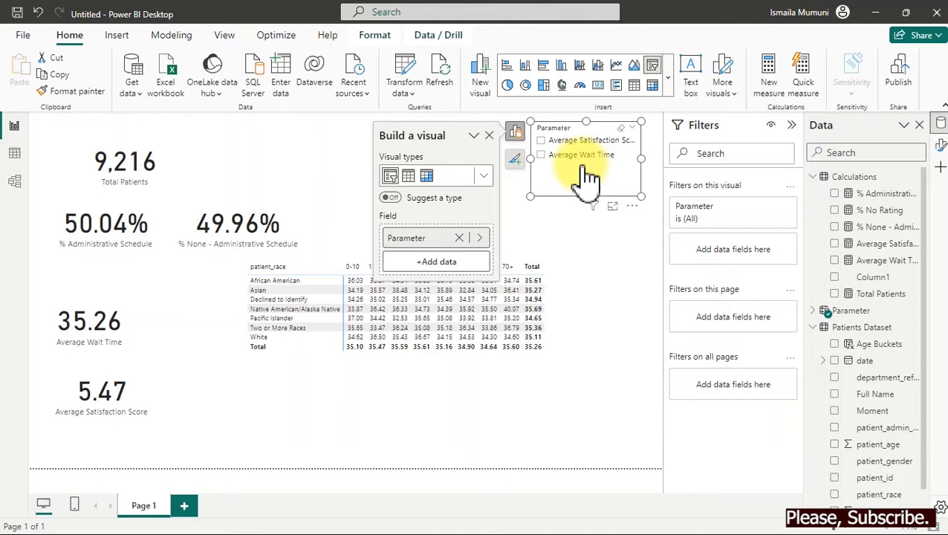
In the Parameter table's DAX formula, shorten the Average Satisfaction Score display label to "Avg. Satisfaction".
left_click(13, 155)
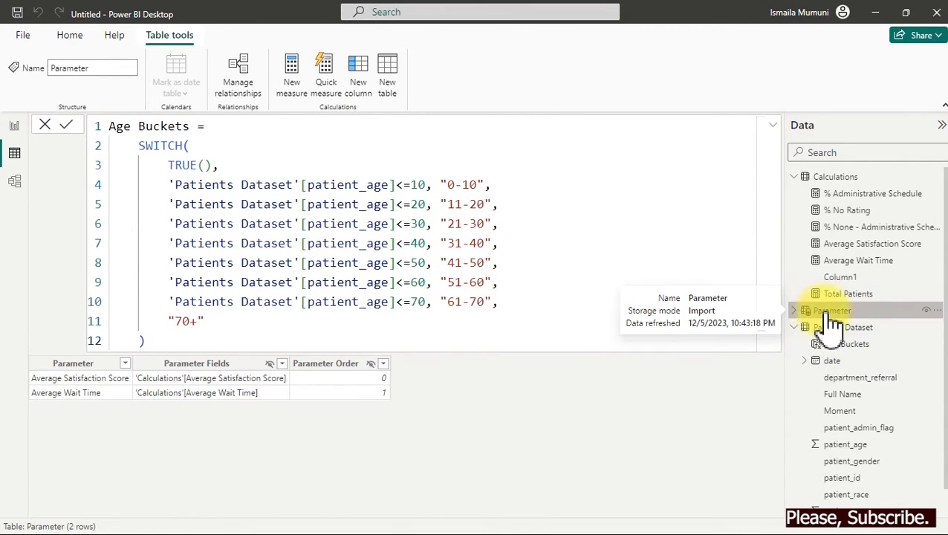
left_click(829, 313)
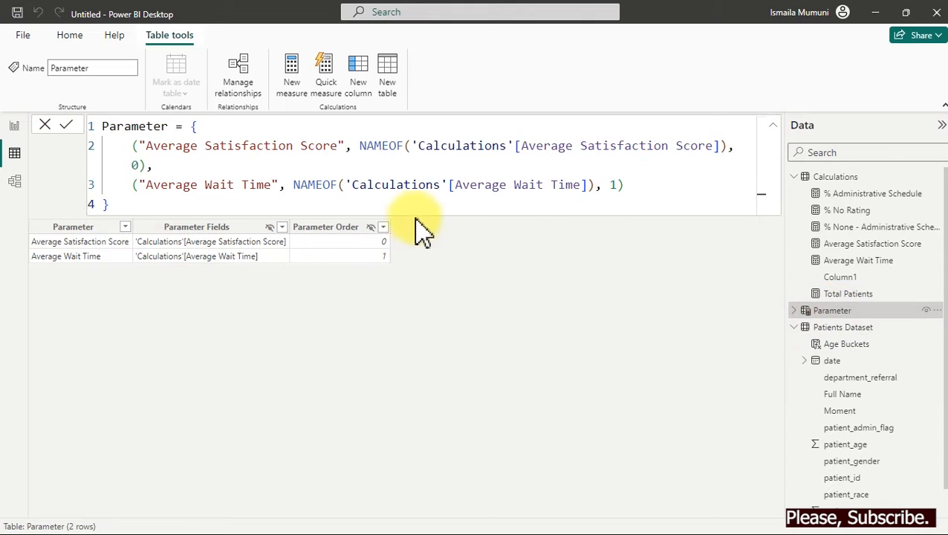
left_click(376, 168)
scroll(376, 167, "down", 3)
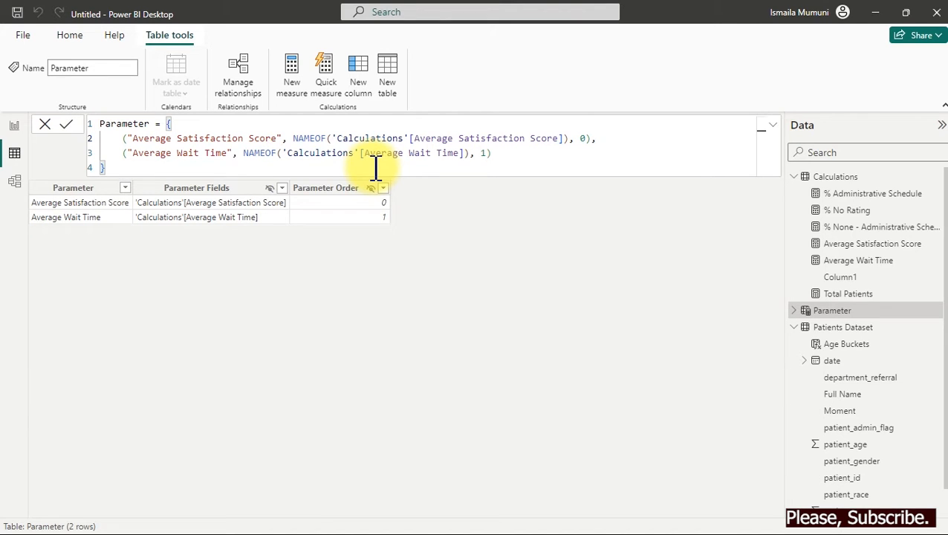
left_click_drag(279, 139, 243, 139)
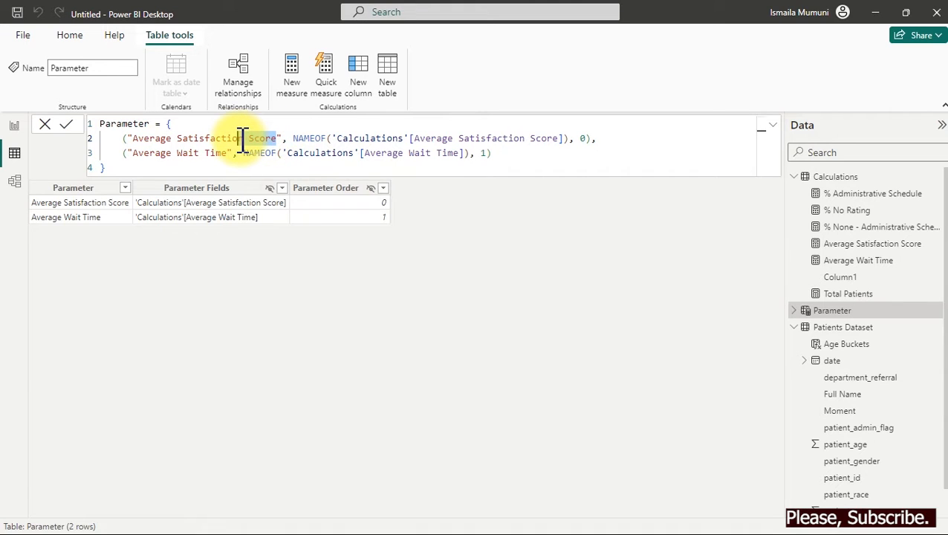
left_click_drag(243, 140, 251, 139)
key("BackSpace")
key("BackSpace")
left_click_drag(173, 138, 150, 139)
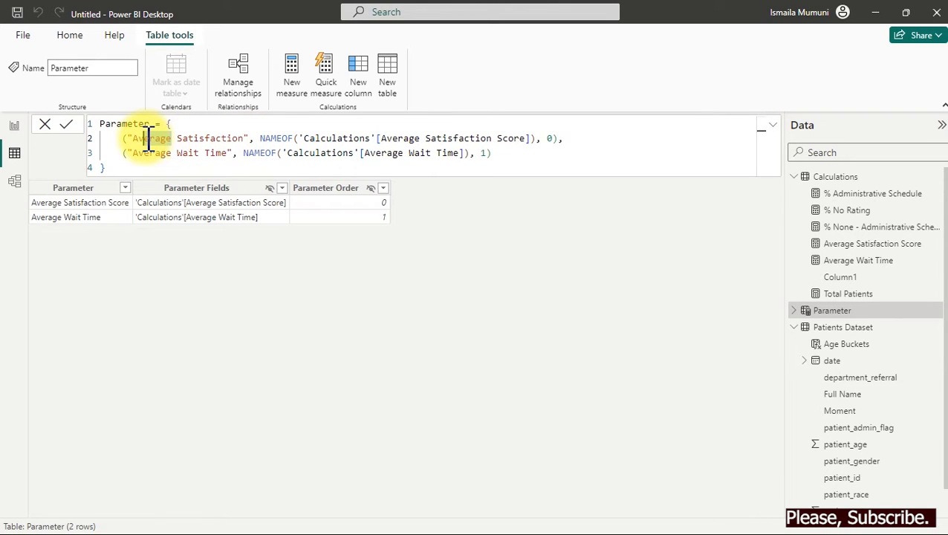
type("g.")
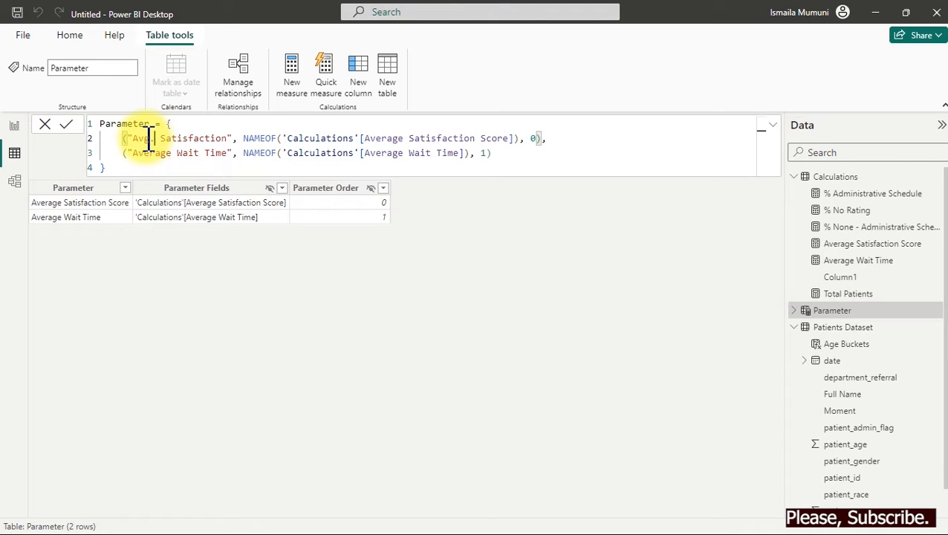
key("Delete")
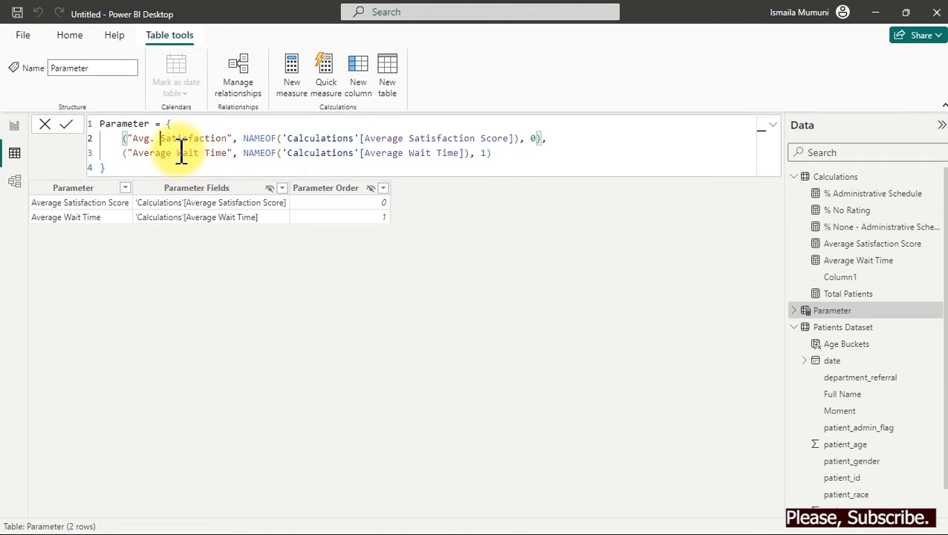
Shorten the Average Wait Time display label to "Avg. Wait Time" and commit the Parameter table's formula.
left_click_drag(172, 154, 149, 155)
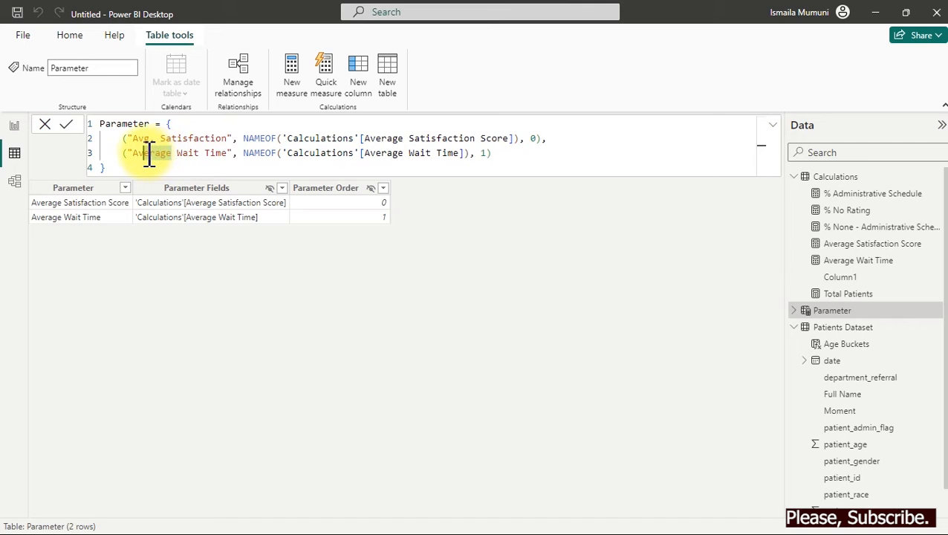
type("g")
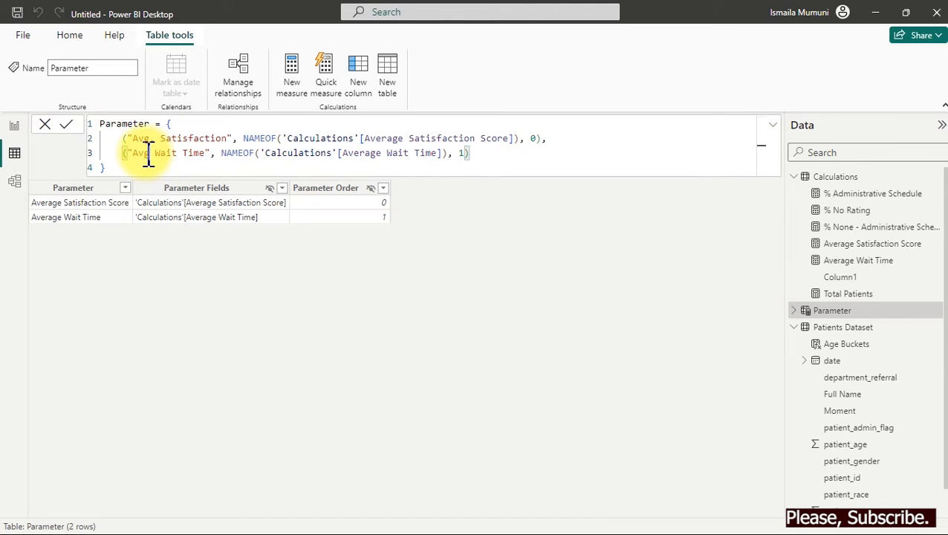
type(".")
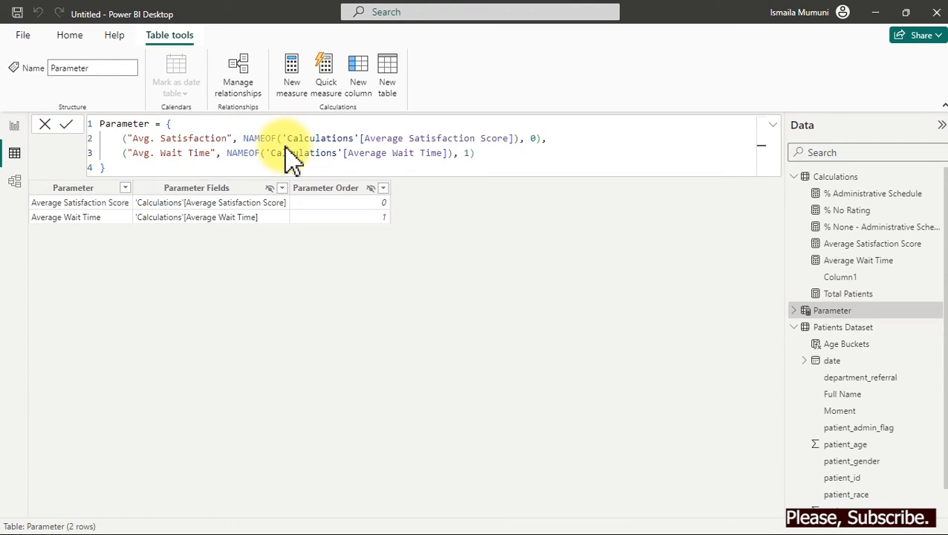
key("Return")
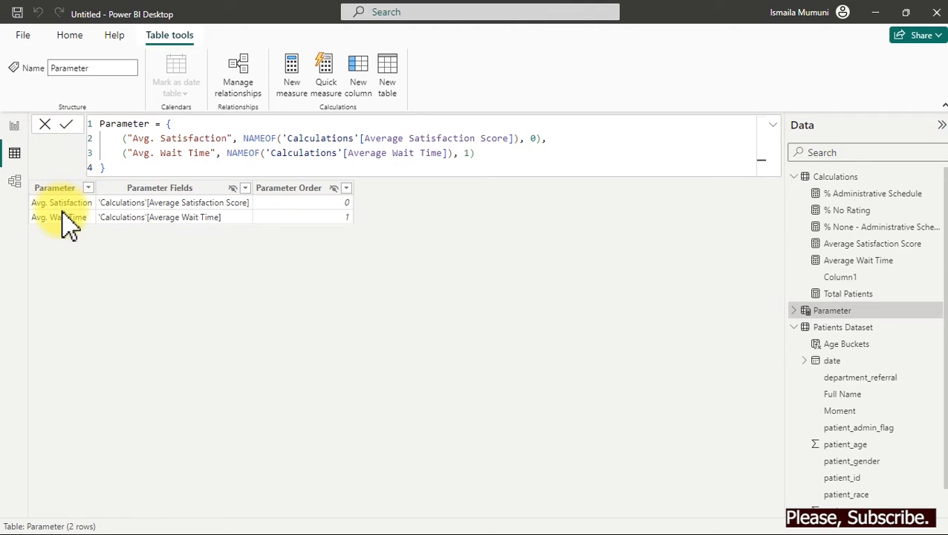
left_click(161, 189)
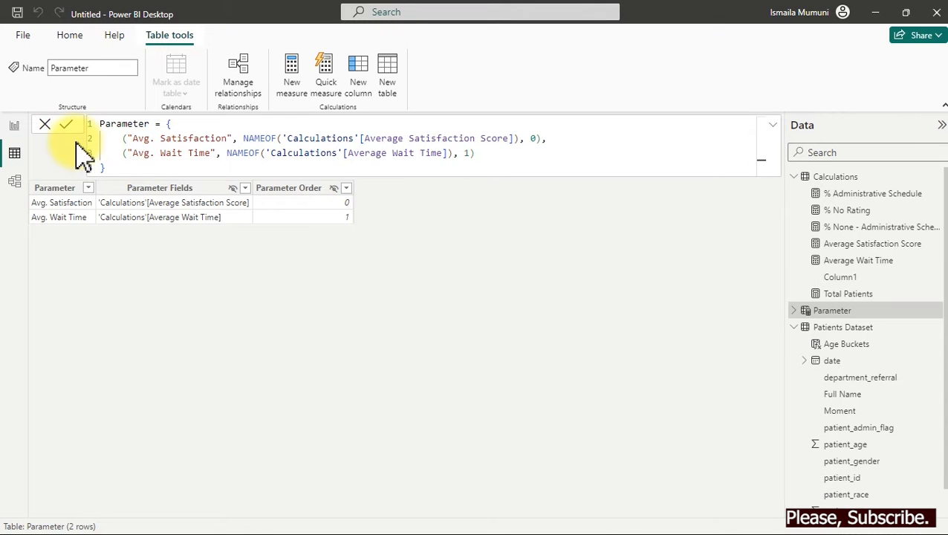
In the report's patient_race matrix, replace the Average Wait Time value field with the Parameter field.
left_click(11, 128)
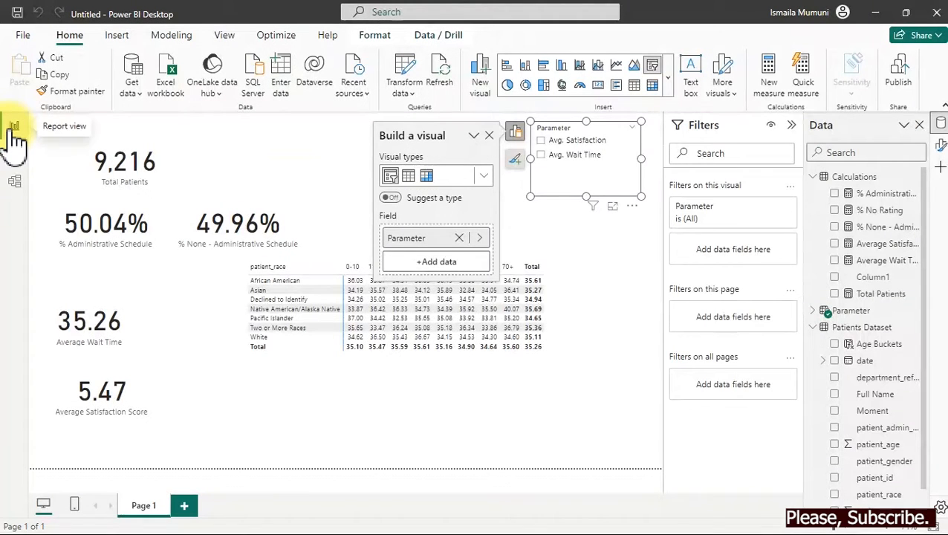
left_click(447, 387)
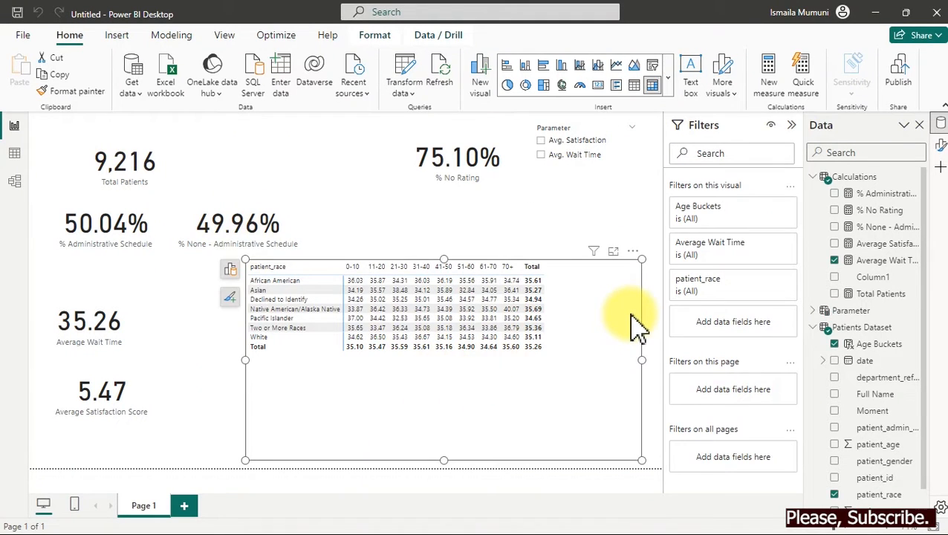
left_click(229, 270)
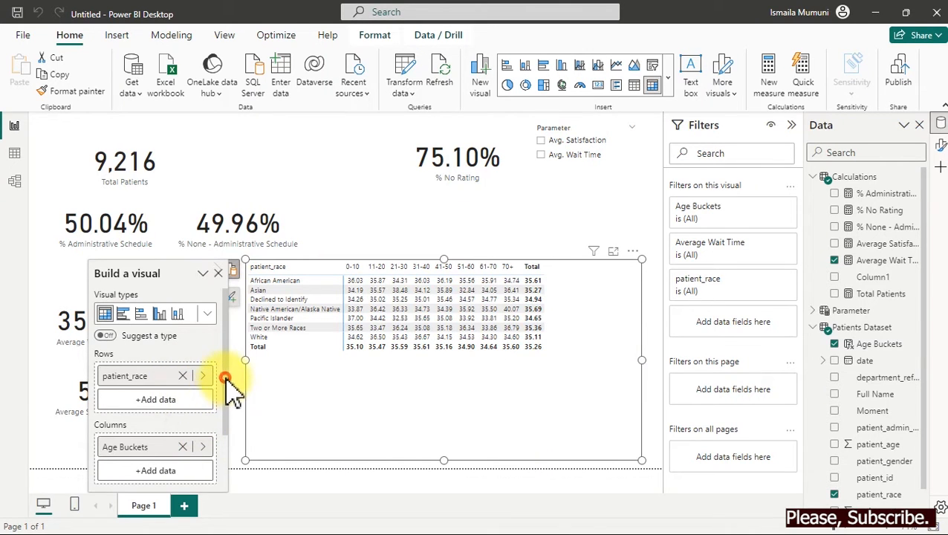
left_click_drag(228, 377, 228, 449)
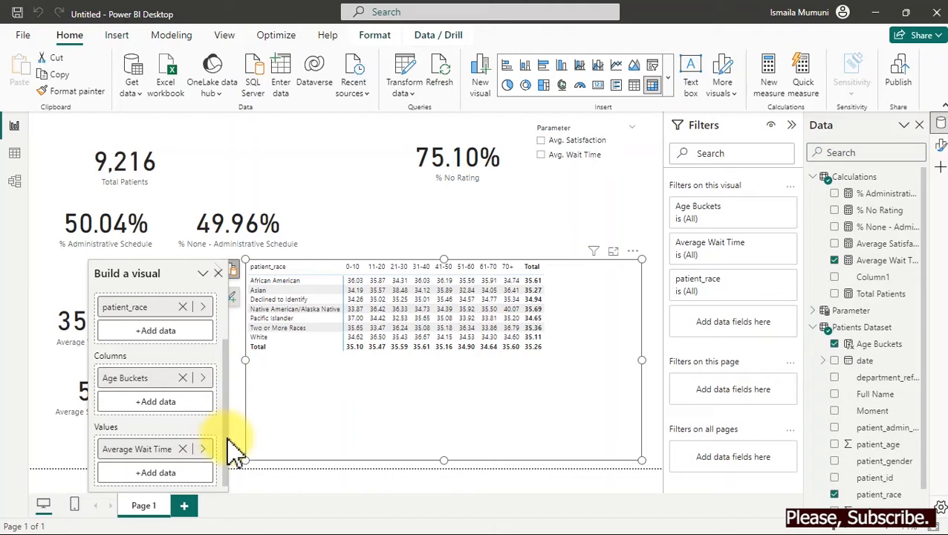
left_click(206, 449)
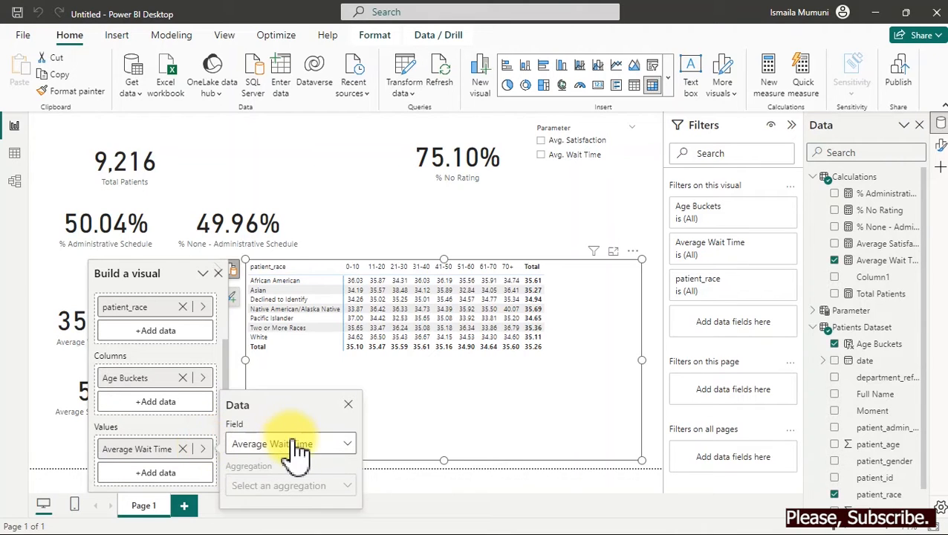
left_click(290, 446)
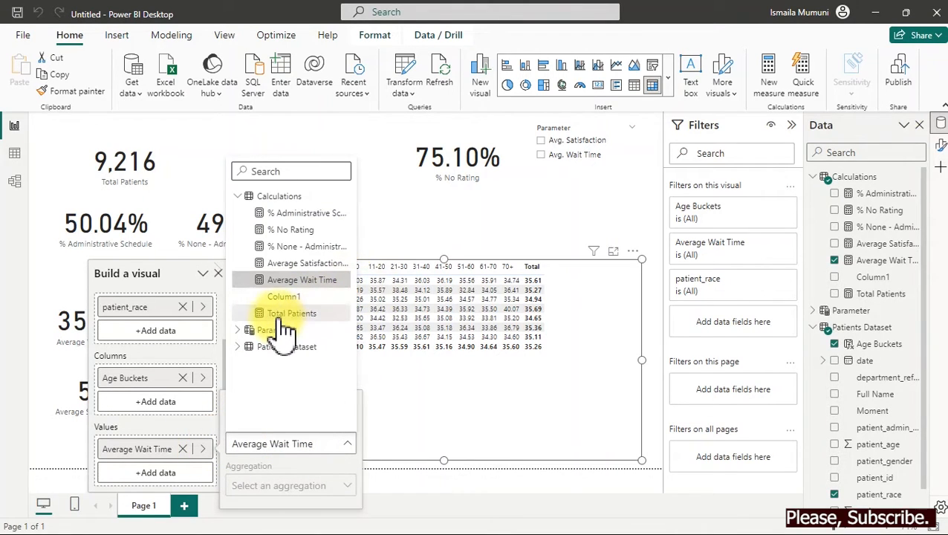
left_click(238, 330)
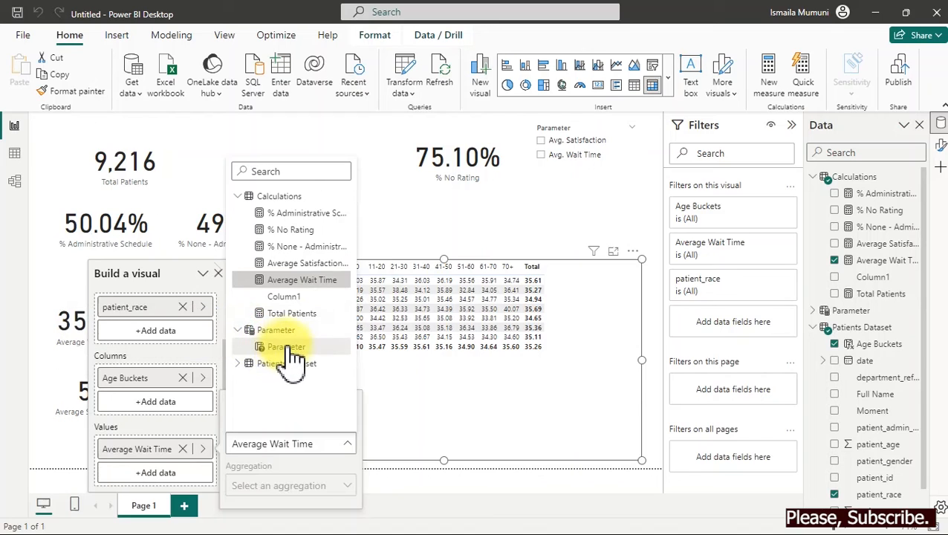
left_click(288, 347)
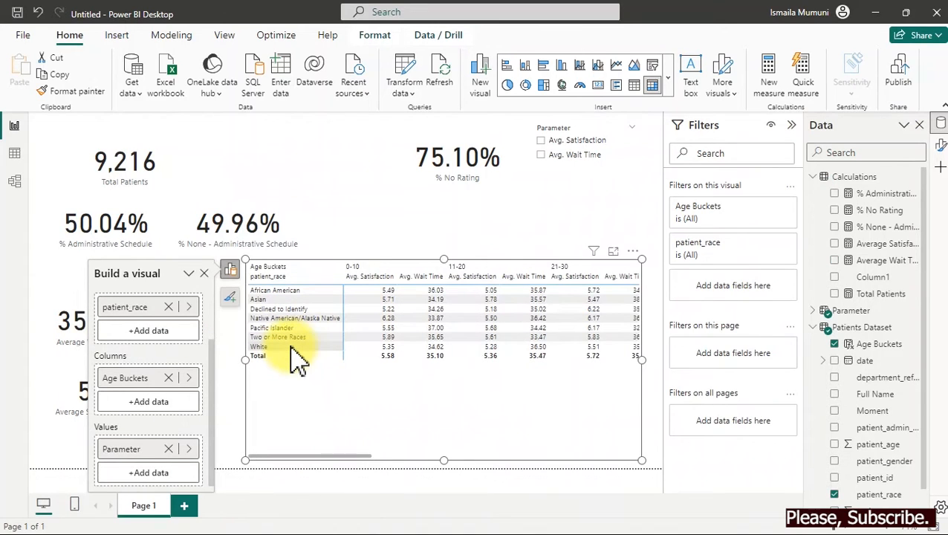
left_click(343, 455)
left_click_drag(342, 455, 325, 468)
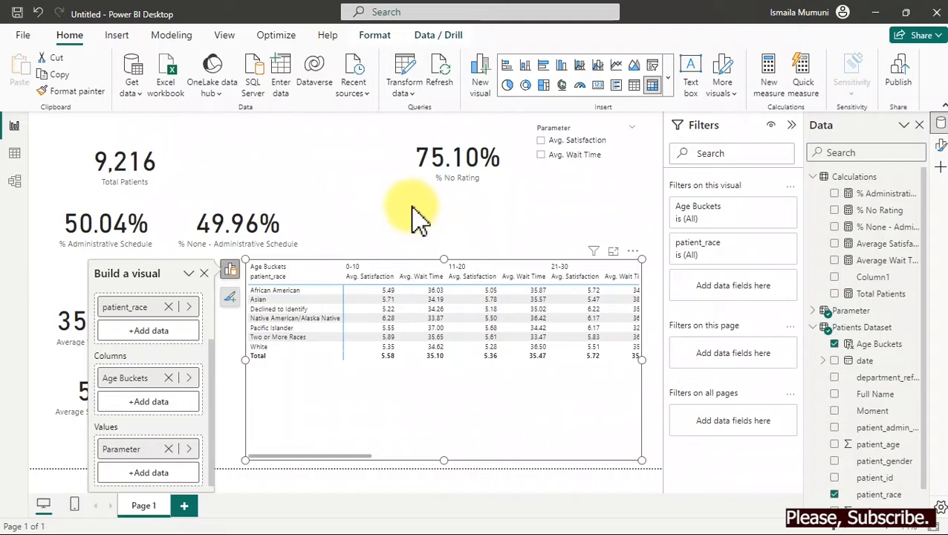
Turn on single select in the Parameter slicer's selection settings.
left_click(568, 195)
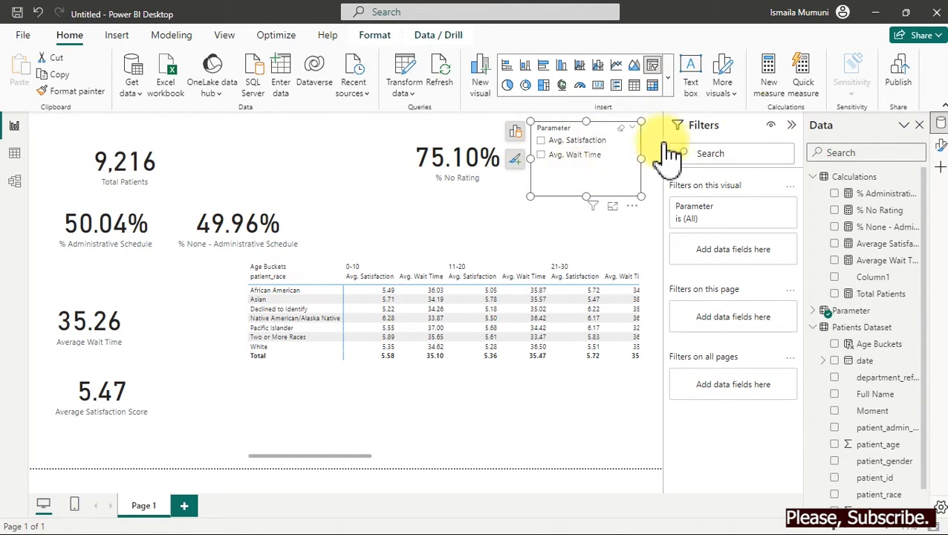
left_click(941, 149)
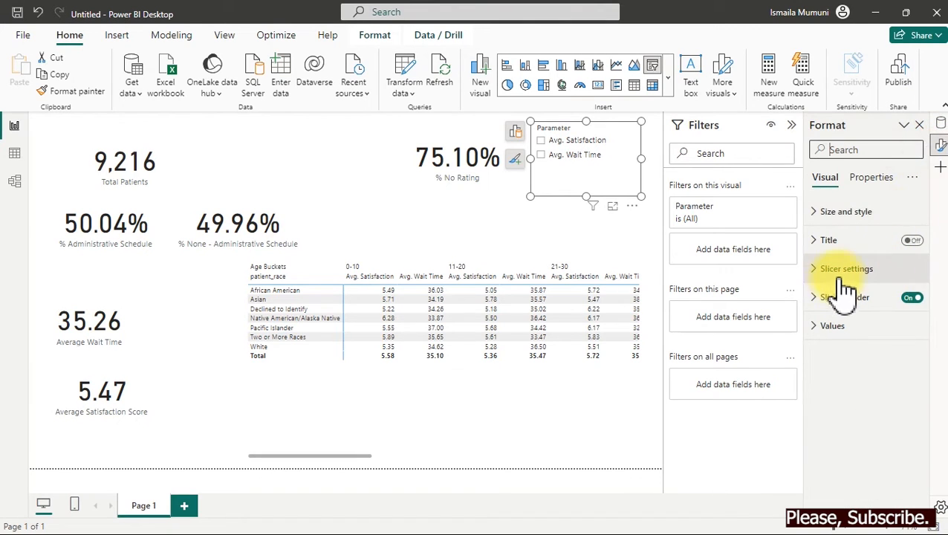
left_click(845, 274)
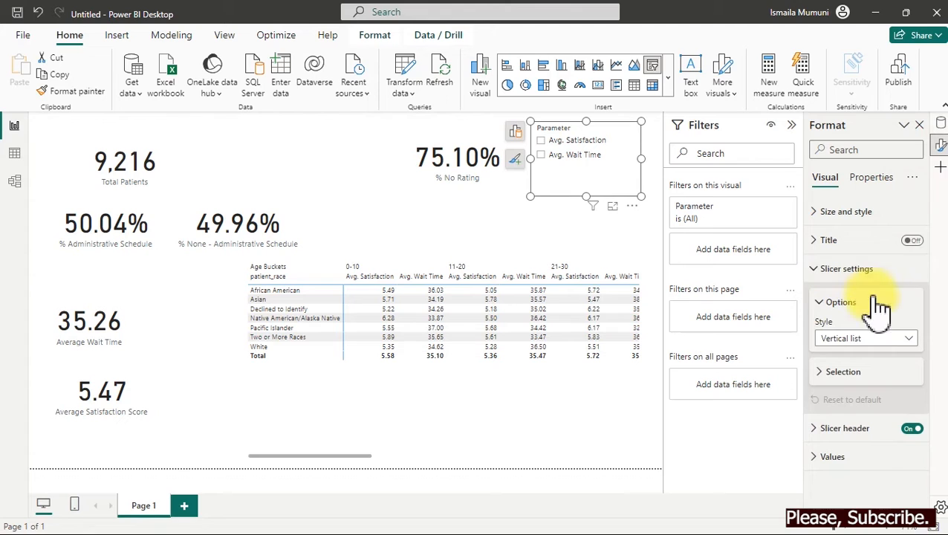
left_click(851, 374)
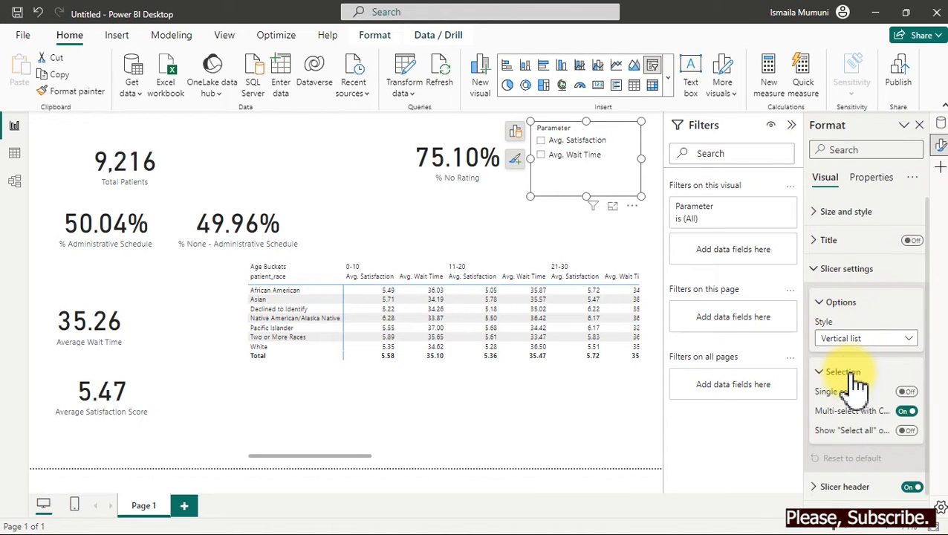
left_click(907, 392)
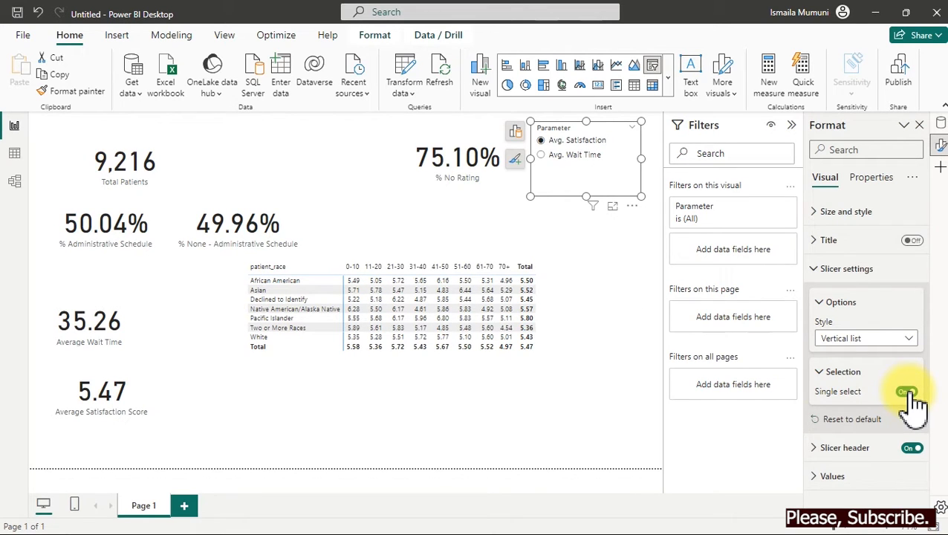
Test the Parameter slicer by switching the matrix between Avg. Wait Time and Avg. Satisfaction.
left_click(563, 156)
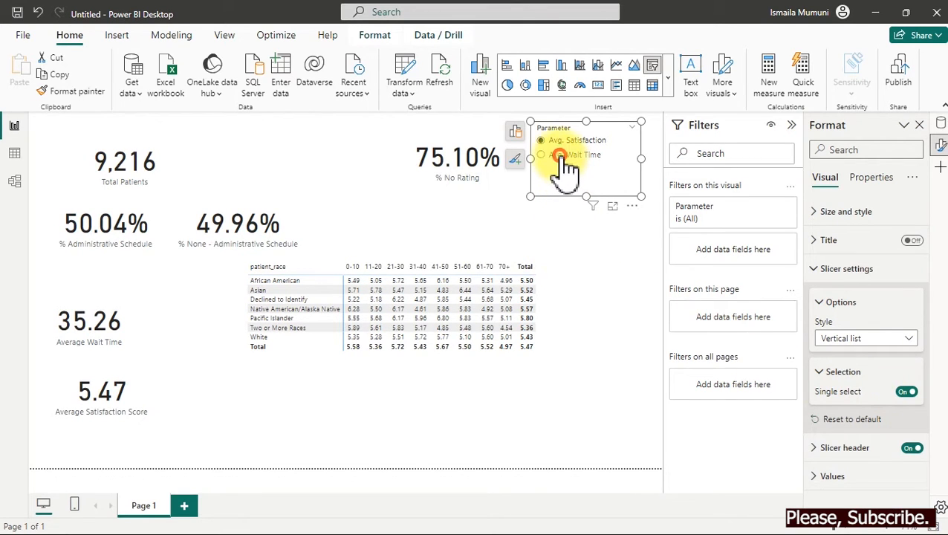
left_click(566, 142)
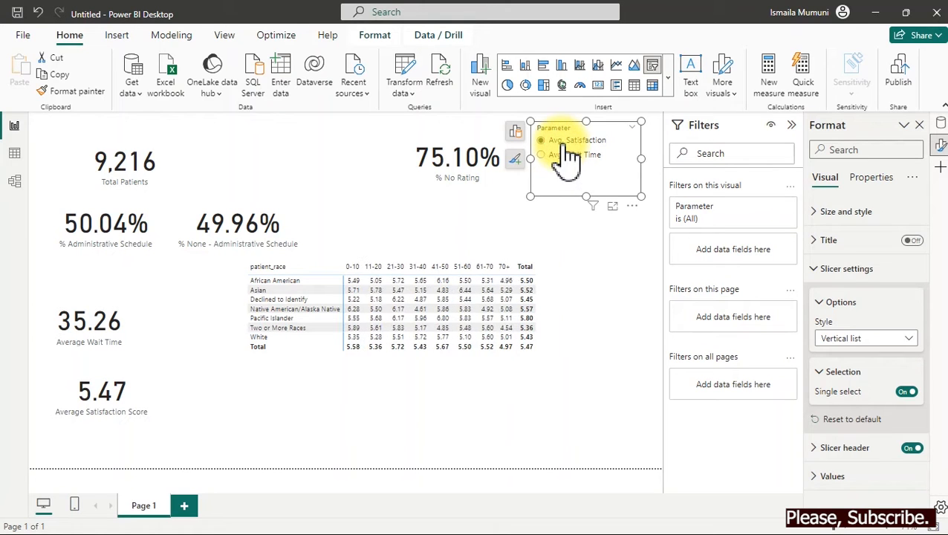
left_click(563, 156)
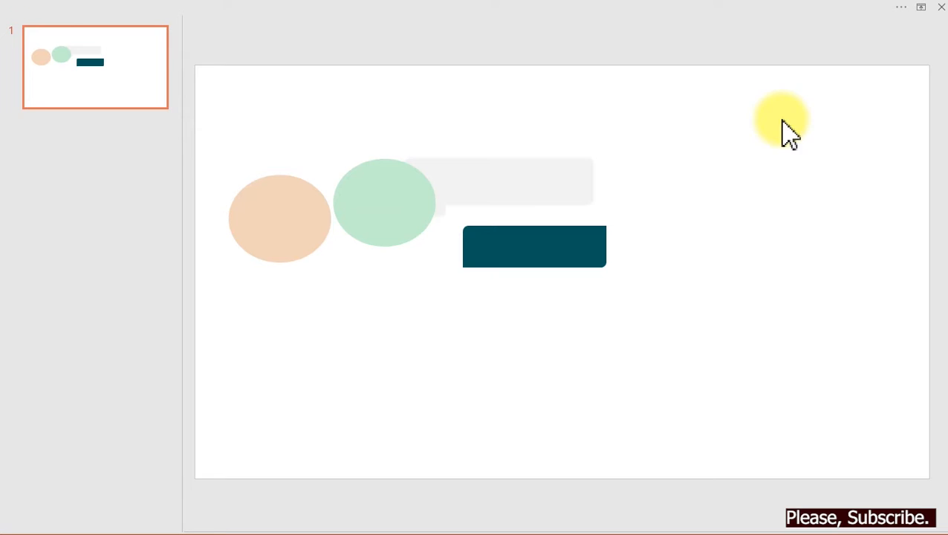
left_click(284, 221)
left_click(369, 204)
left_click(497, 186)
left_click(521, 257)
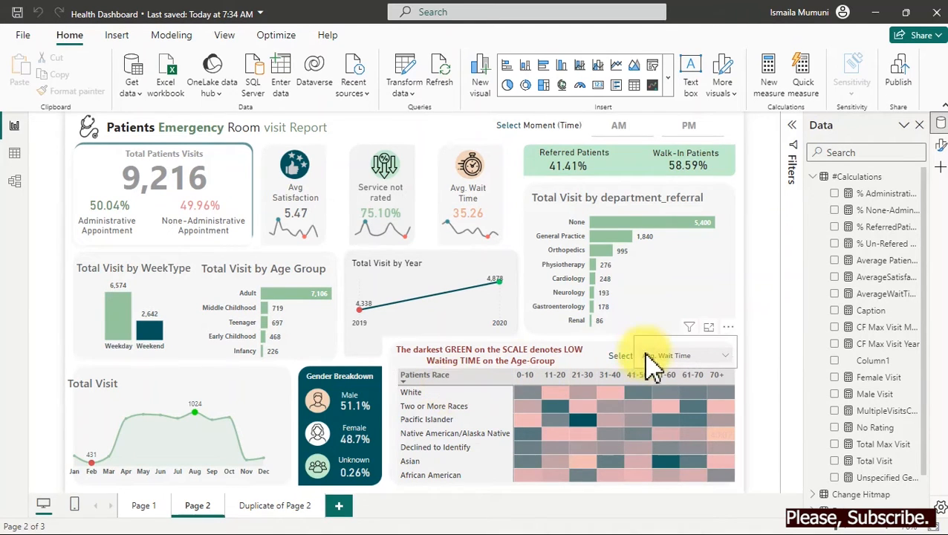
View the Health Dashboard heatmap under Avg. Satisfaction and switch back to the untitled Power BI report.
left_click(723, 357)
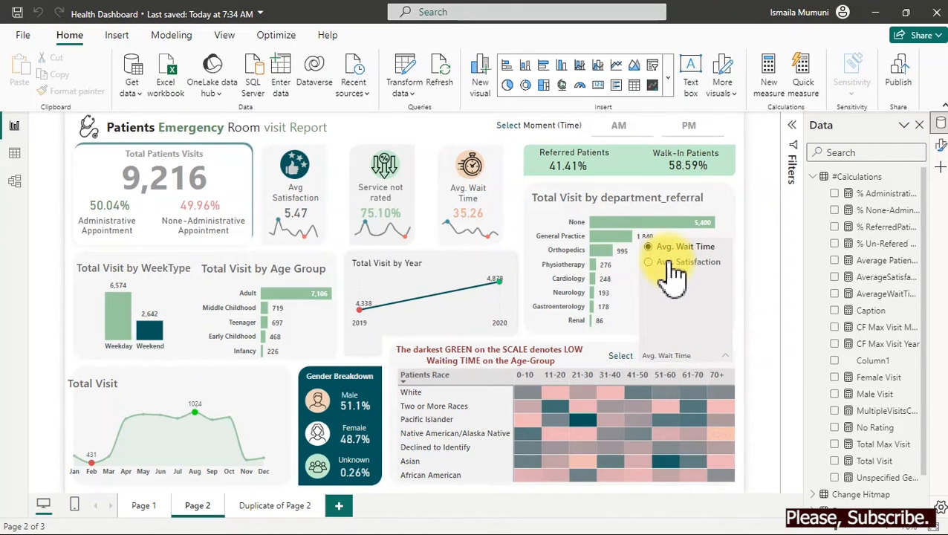
left_click(668, 263)
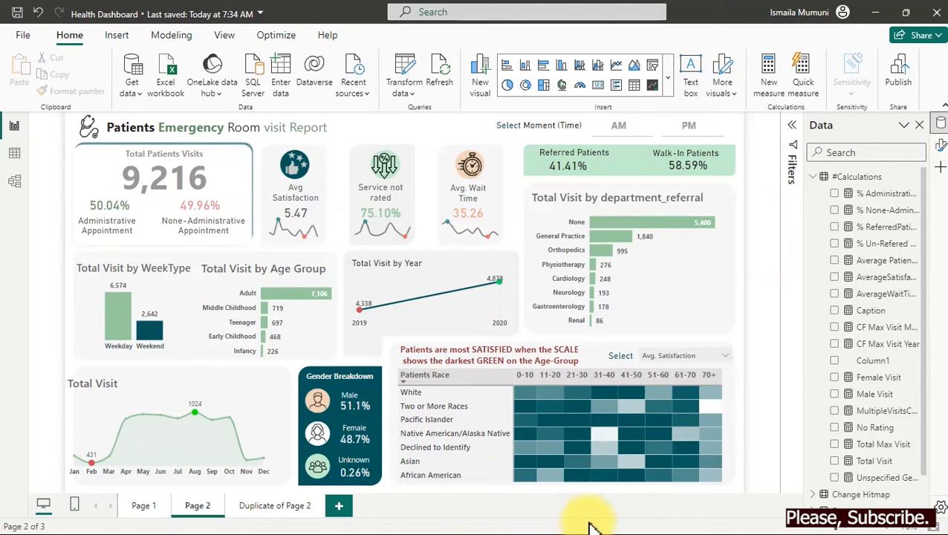
key("super")
mouse_move(593, 524)
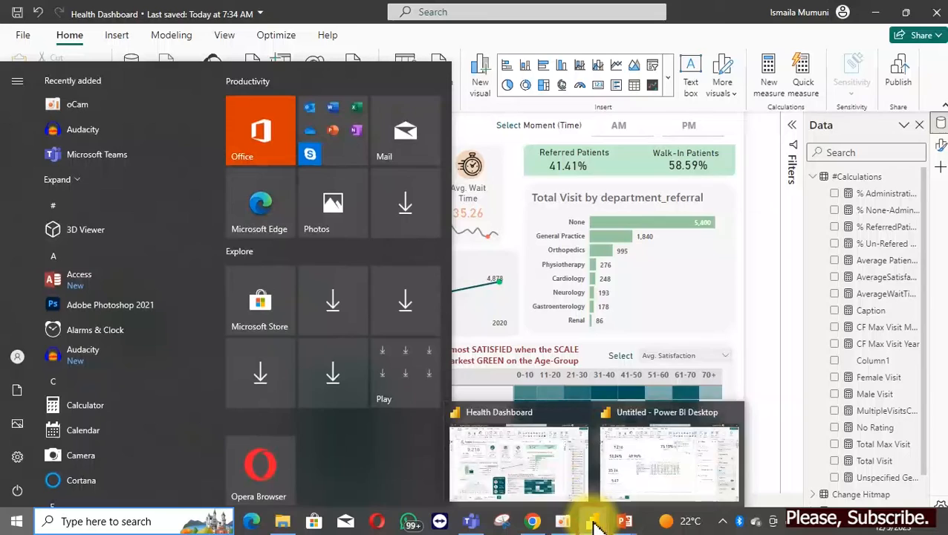
left_click(654, 468)
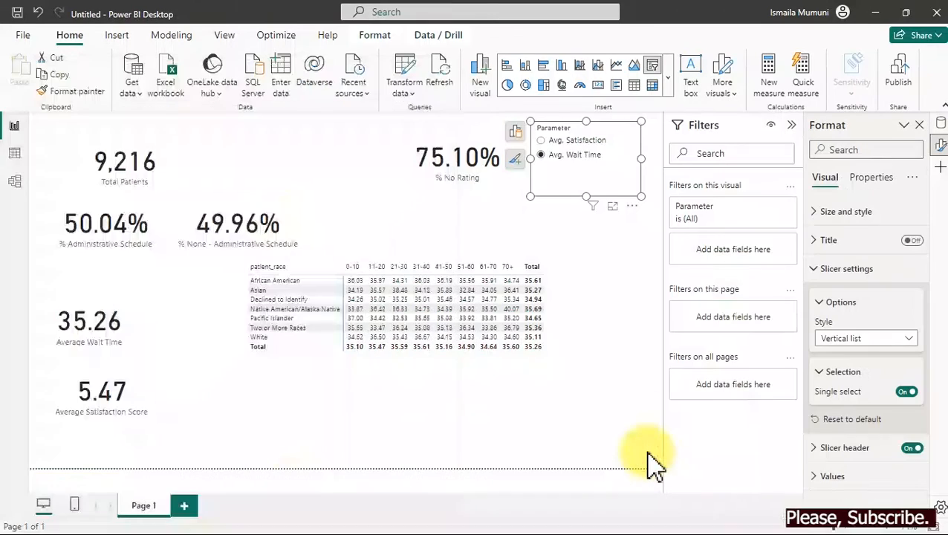
Open the patient_race matrix in focus mode and turn off its column and row subtotals.
left_click(578, 338)
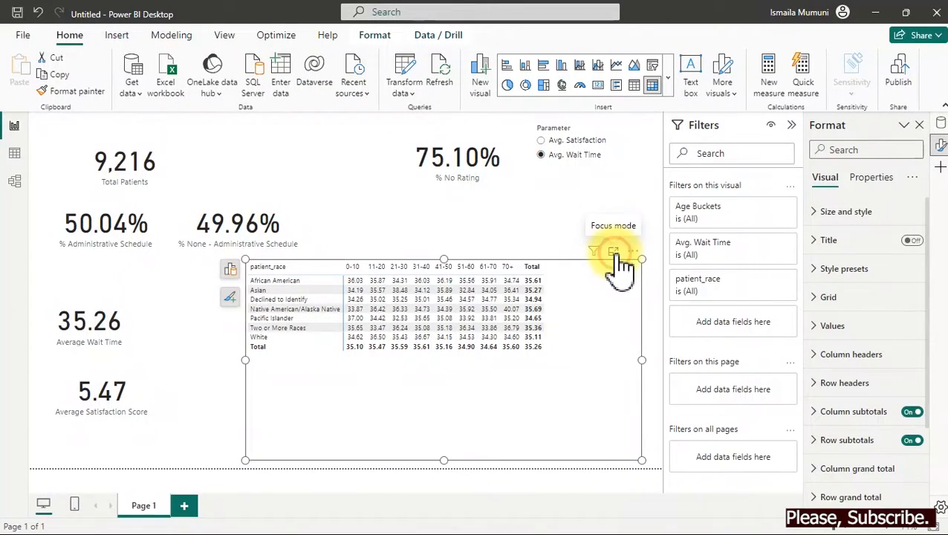
left_click(613, 253)
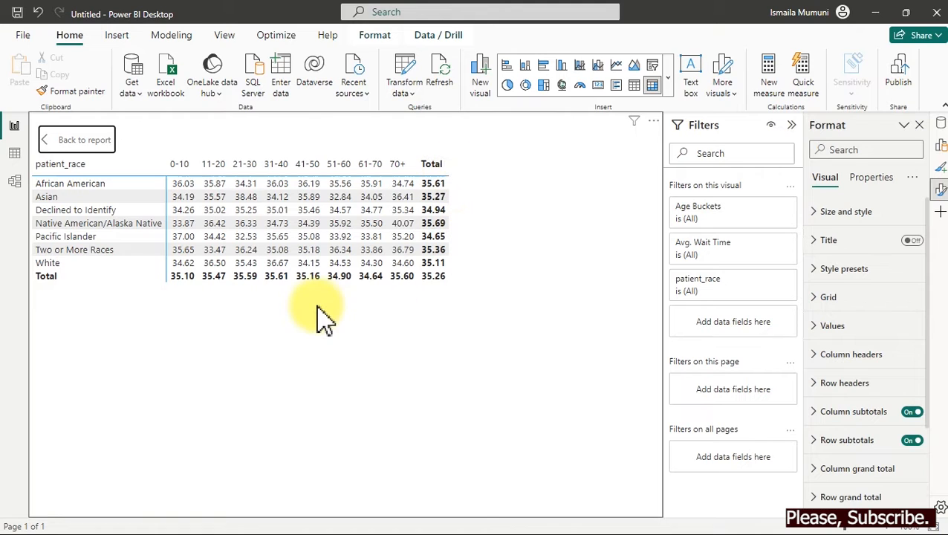
left_click(914, 412)
left_click(916, 440)
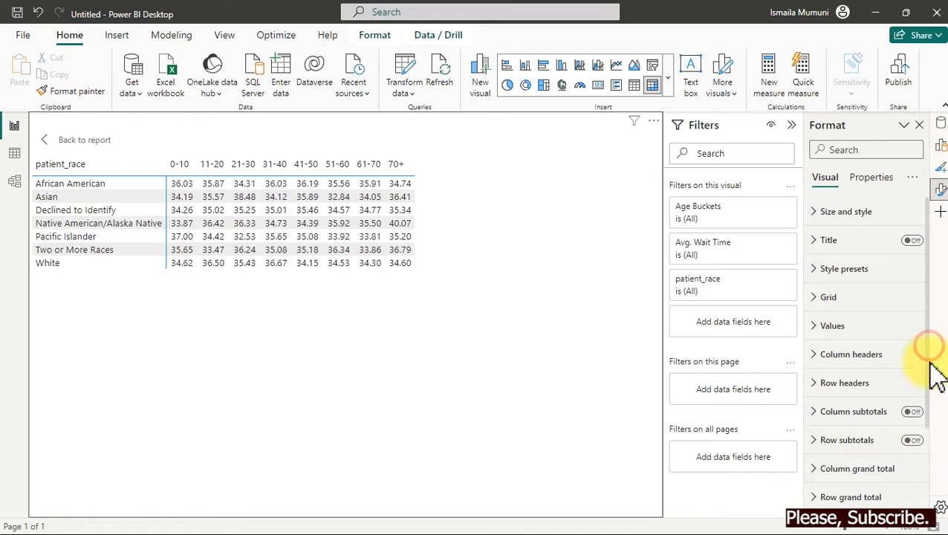
Turn on background color in the matrix's cell elements for the Avg. Wait Time series.
left_click_drag(928, 412, 931, 487)
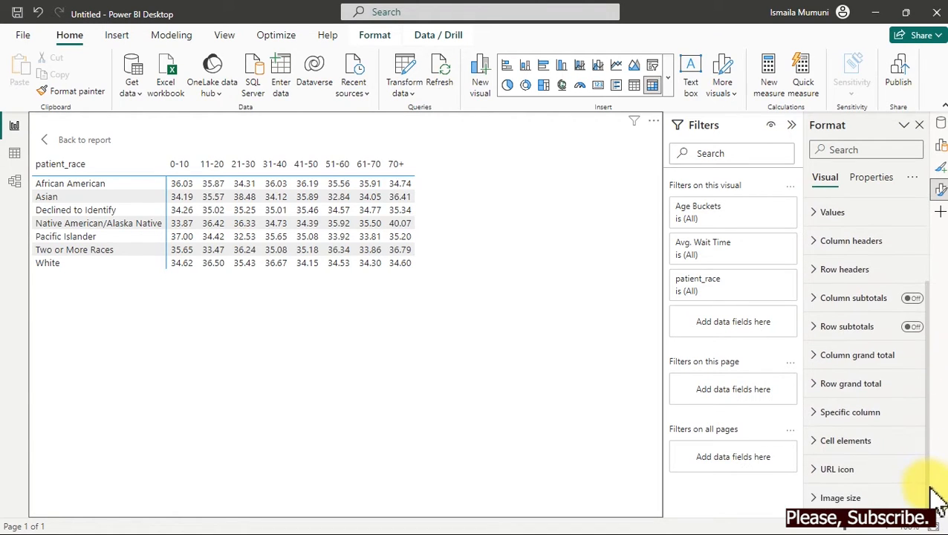
left_click(827, 446)
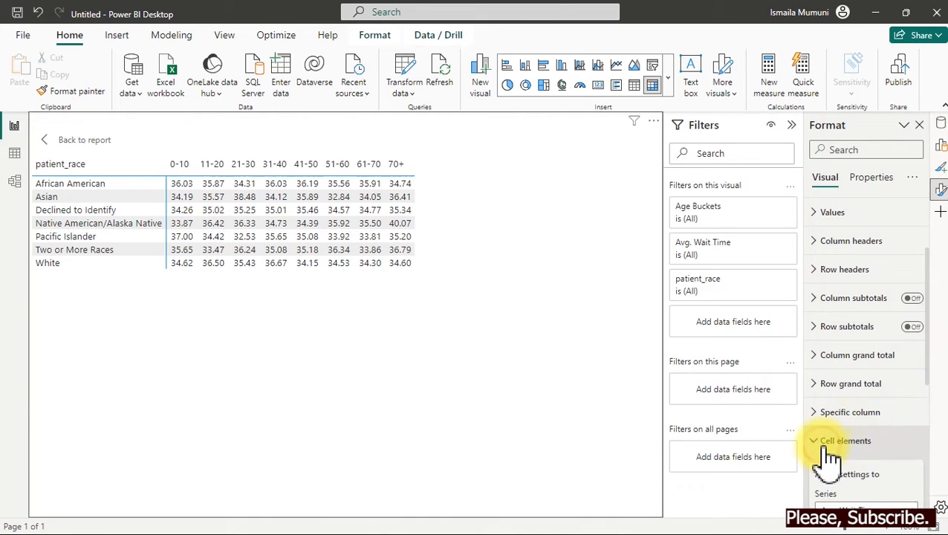
left_click_drag(931, 328, 934, 402)
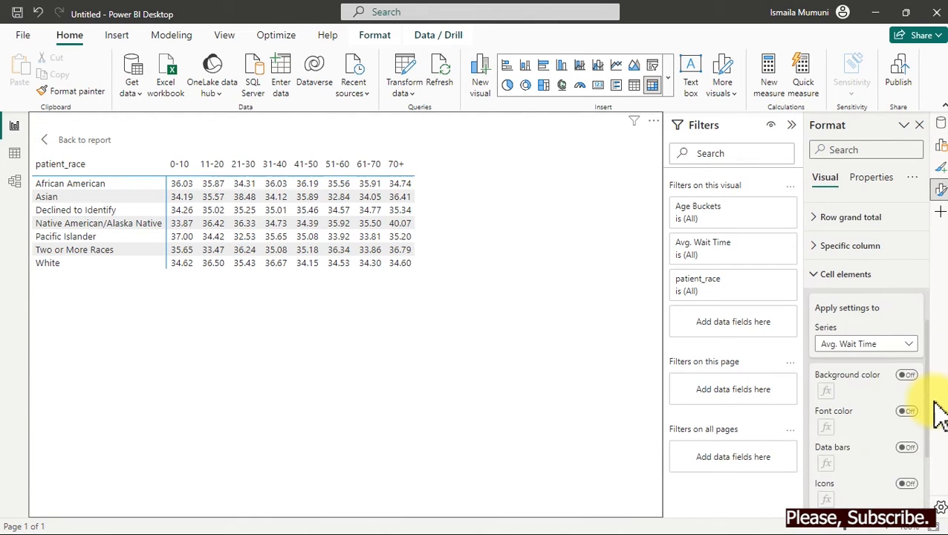
left_click(905, 356)
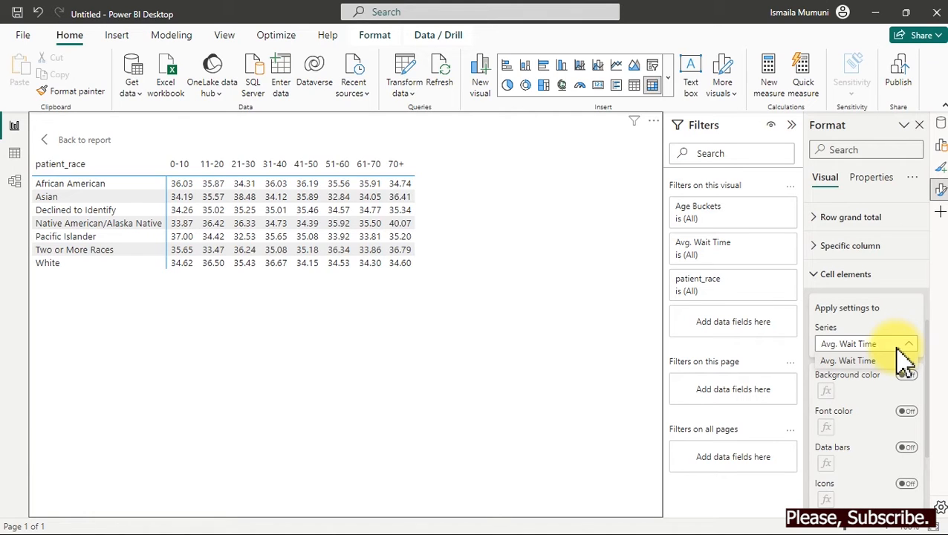
left_click(908, 327)
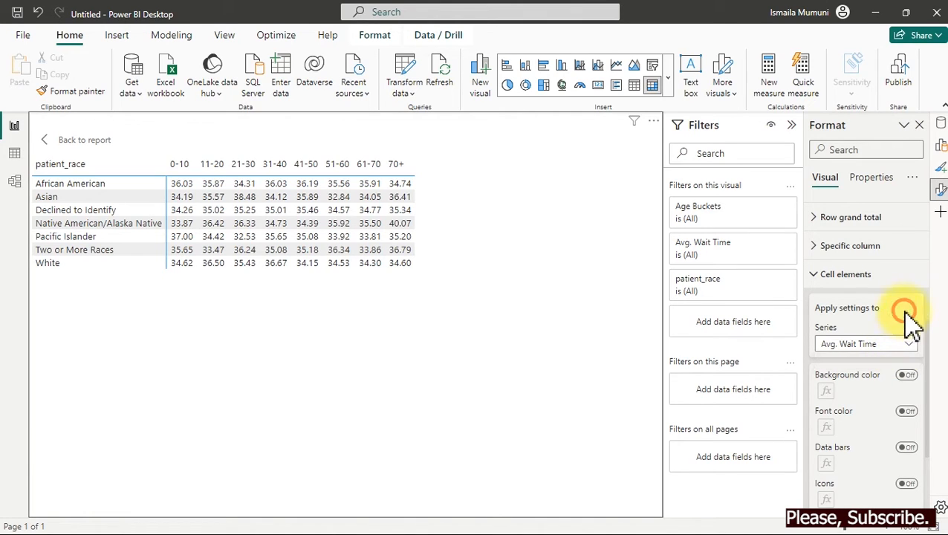
left_click(909, 376)
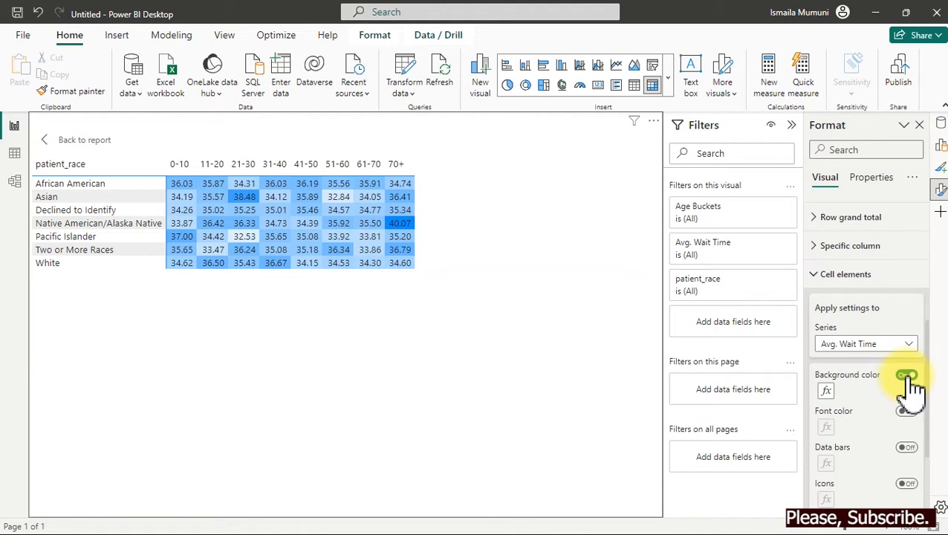
left_click(826, 392)
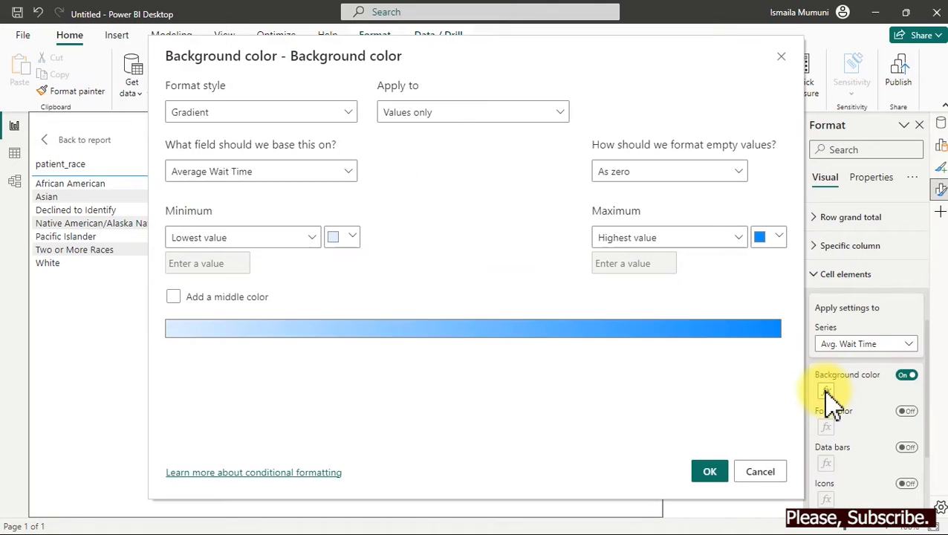
left_click(777, 237)
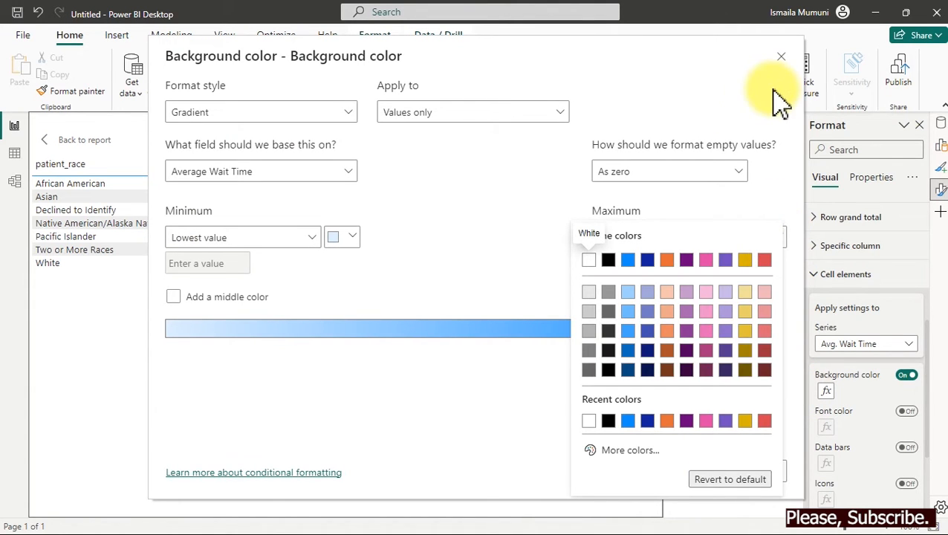
left_click(735, 100)
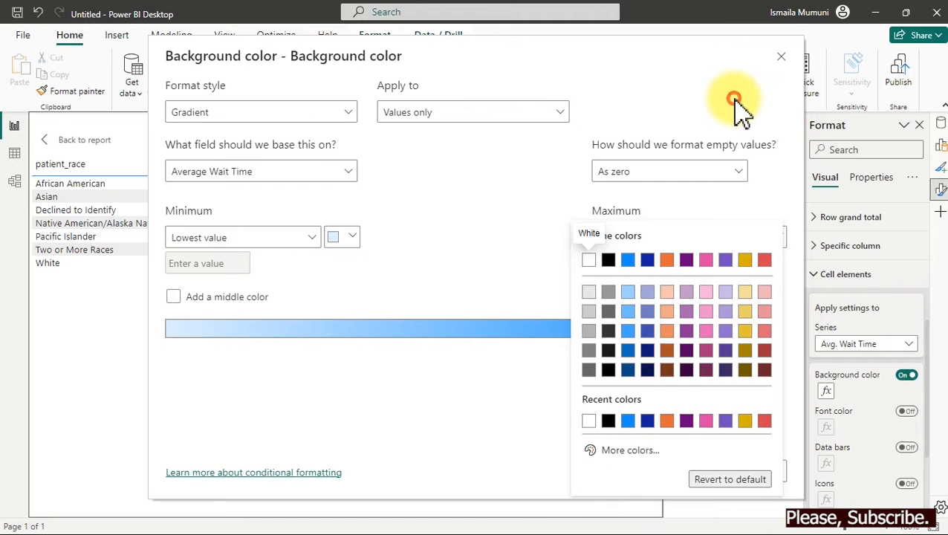
left_click(782, 58)
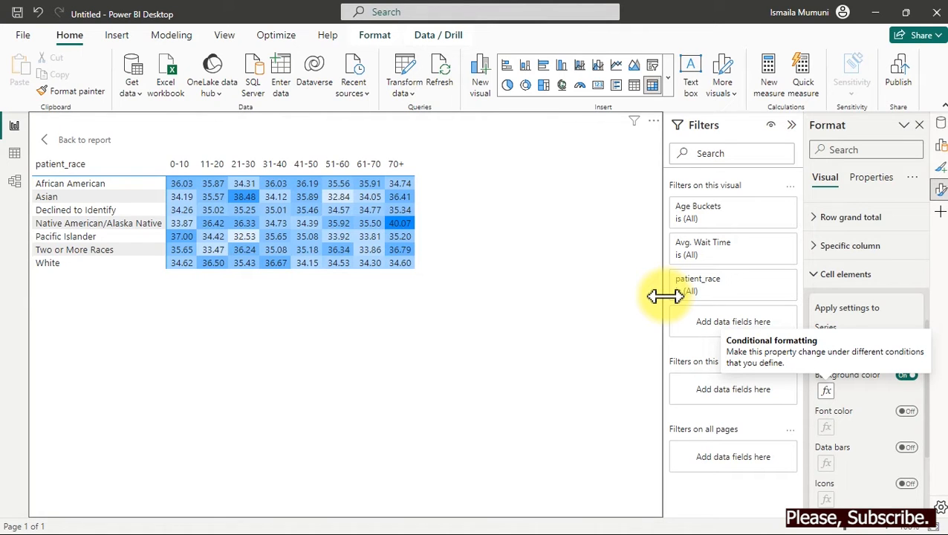
Set the lowest-value color of the Avg. Wait Time background gradient to #01575C.
left_click(827, 394)
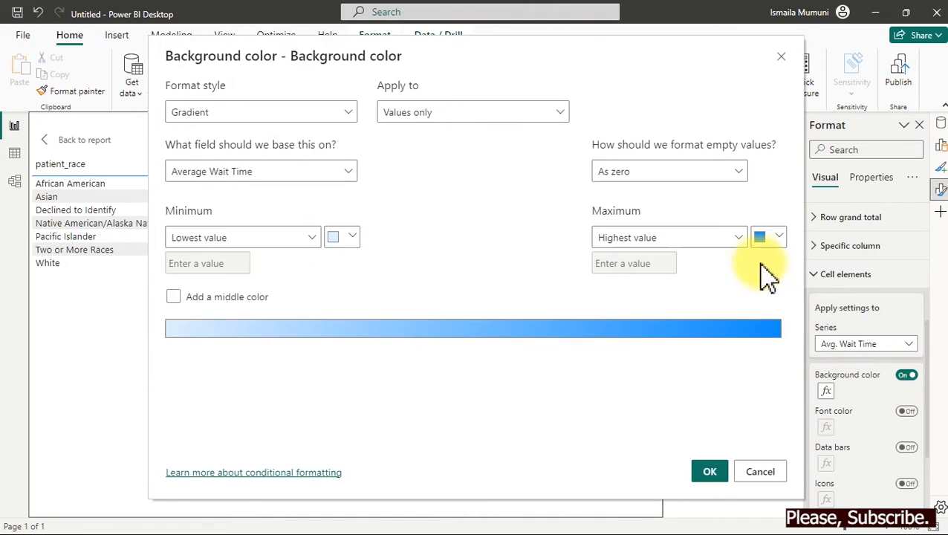
left_click(352, 239)
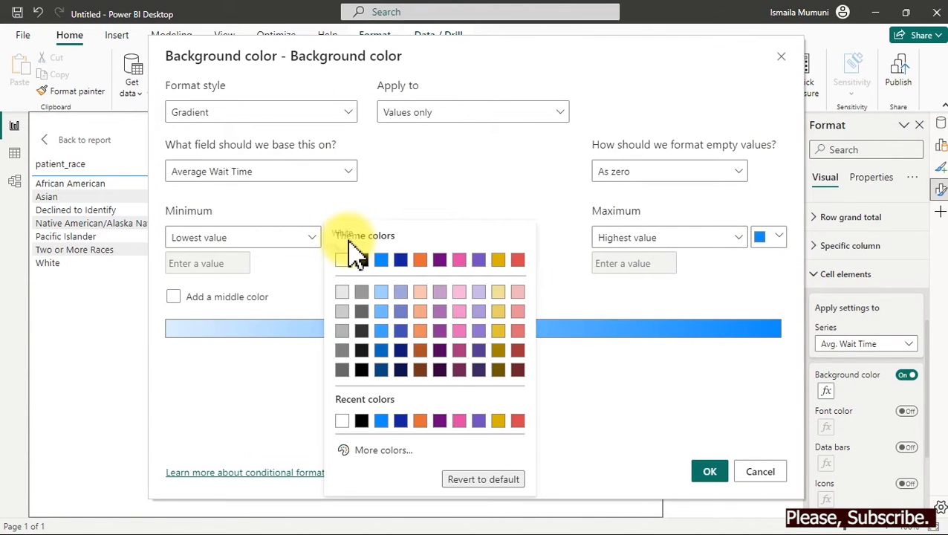
left_click(383, 451)
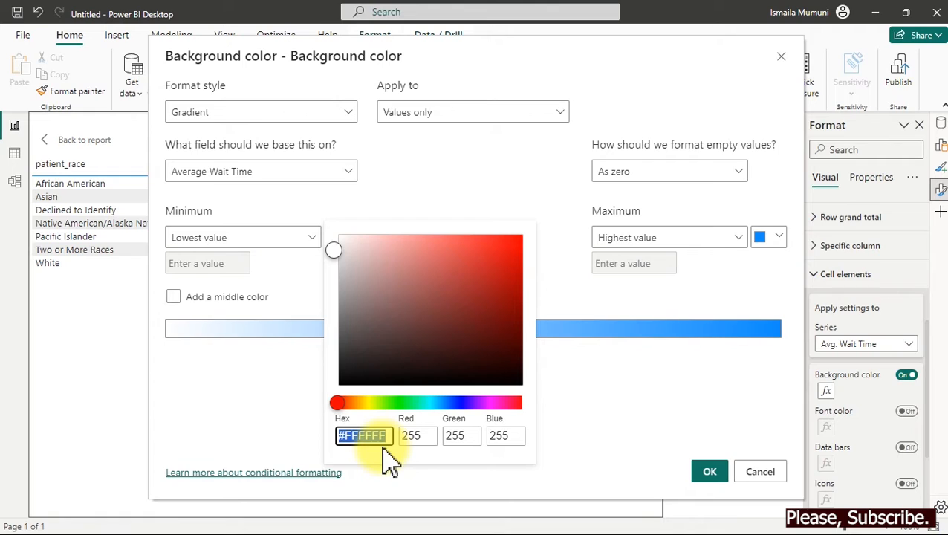
type("01575")
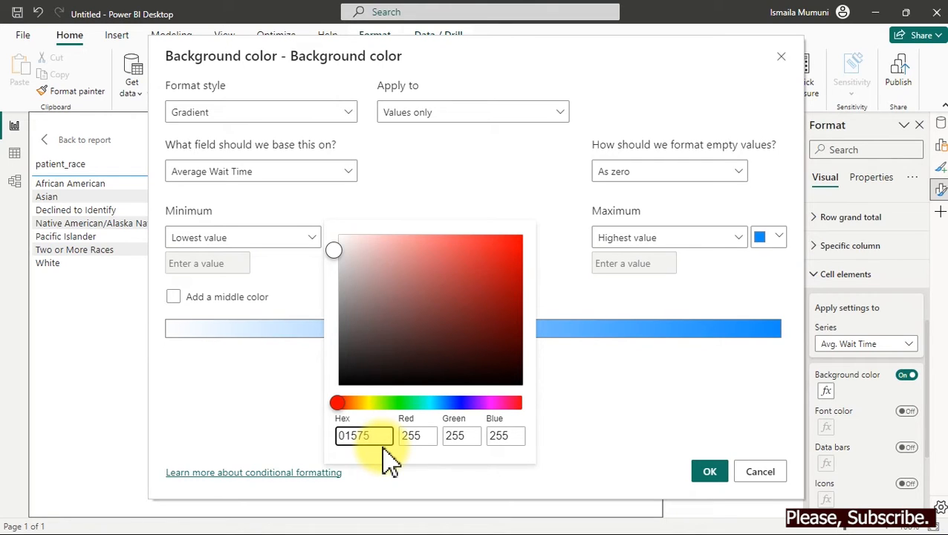
type("C")
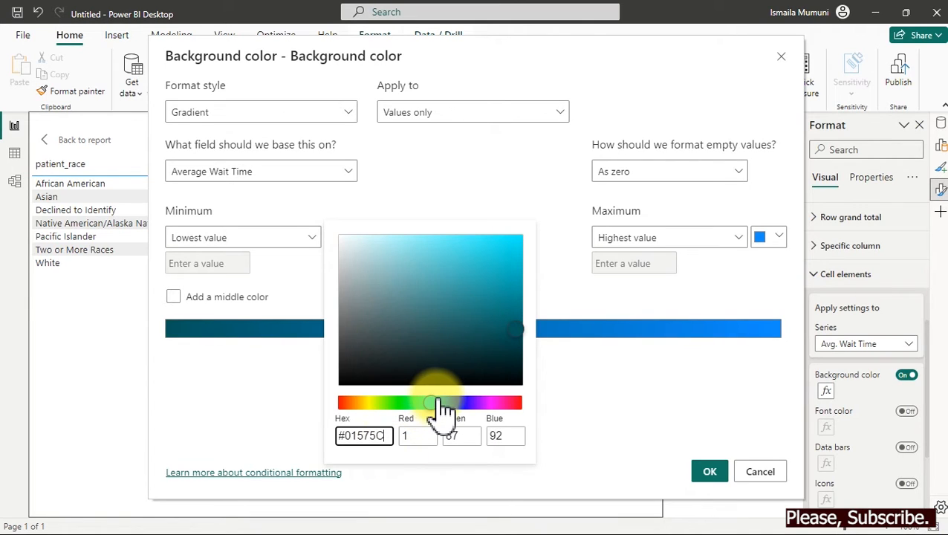
left_click(581, 375)
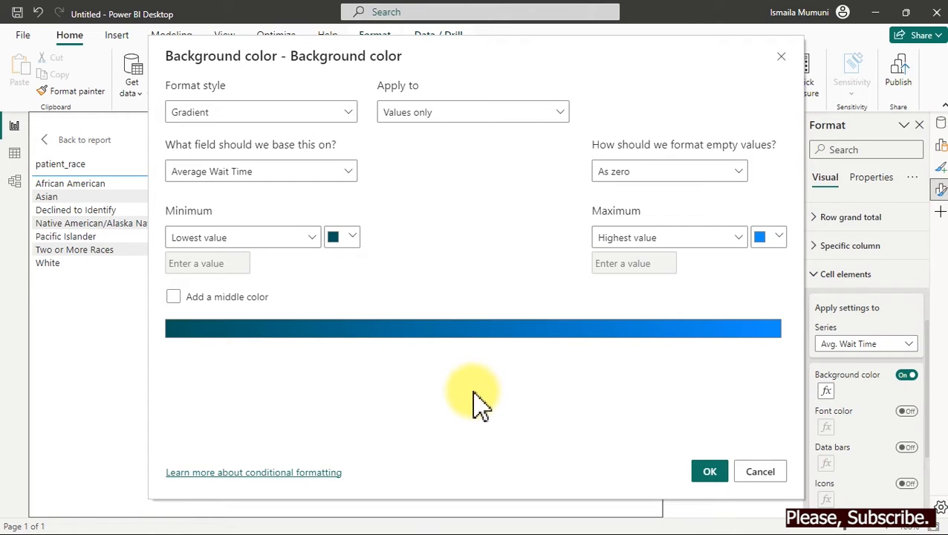
Add a middle color to the background gradient, make the center and maximum colors light red, and apply the formatting.
left_click(173, 298)
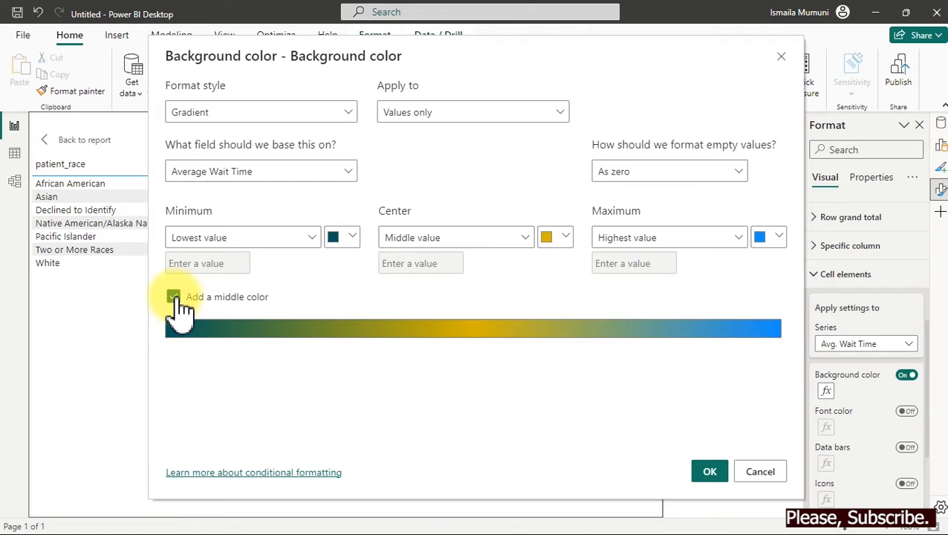
left_click(554, 240)
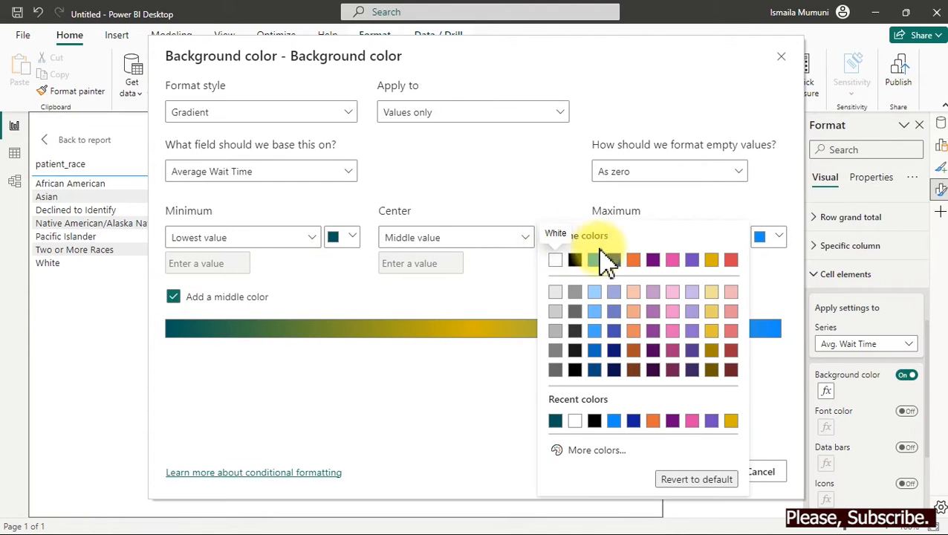
left_click(733, 293)
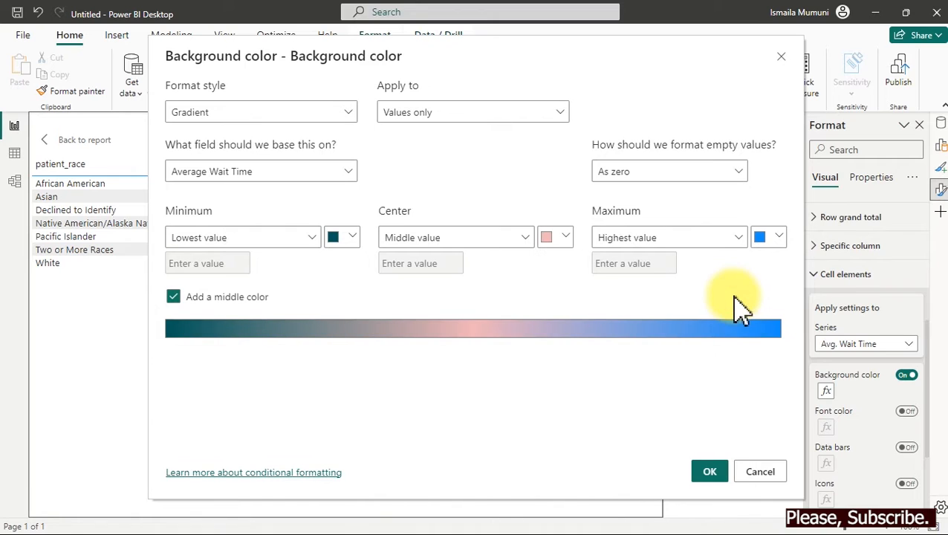
left_click(781, 235)
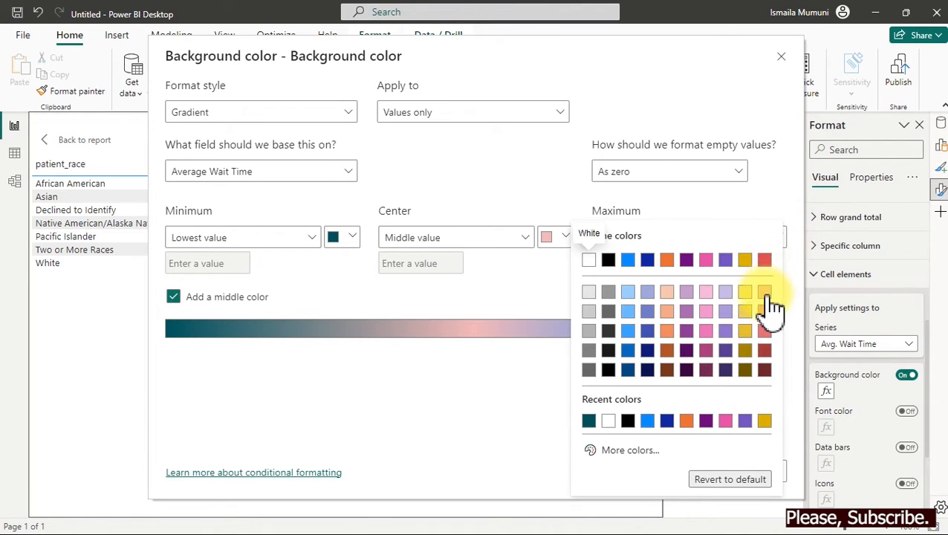
left_click(766, 292)
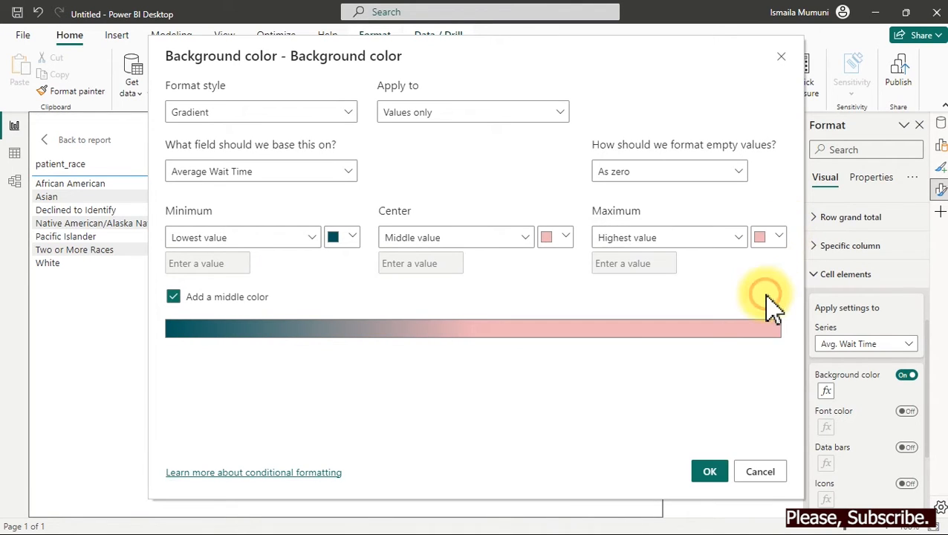
left_click(712, 473)
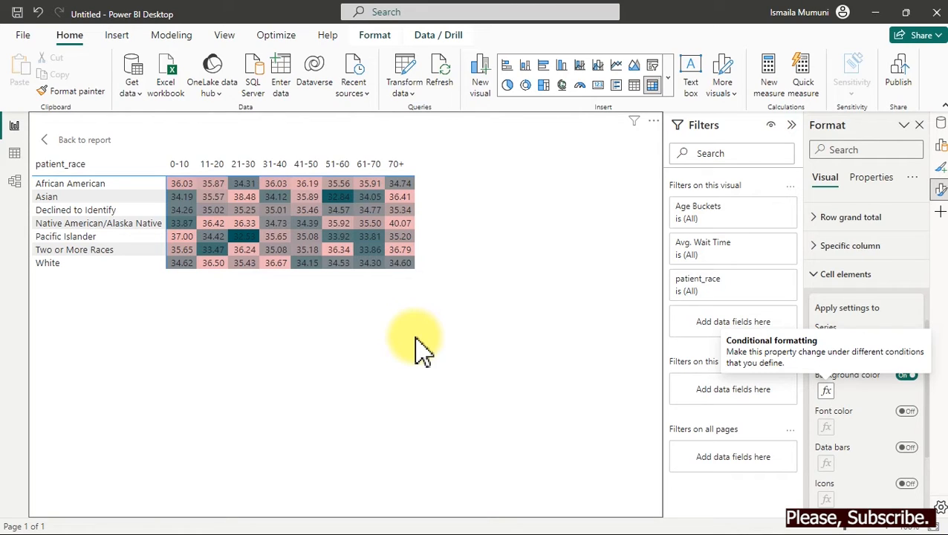
Turn on font color for the Avg. Wait Time series and set its gradient's lowest-value color to #01575C.
left_click(909, 413)
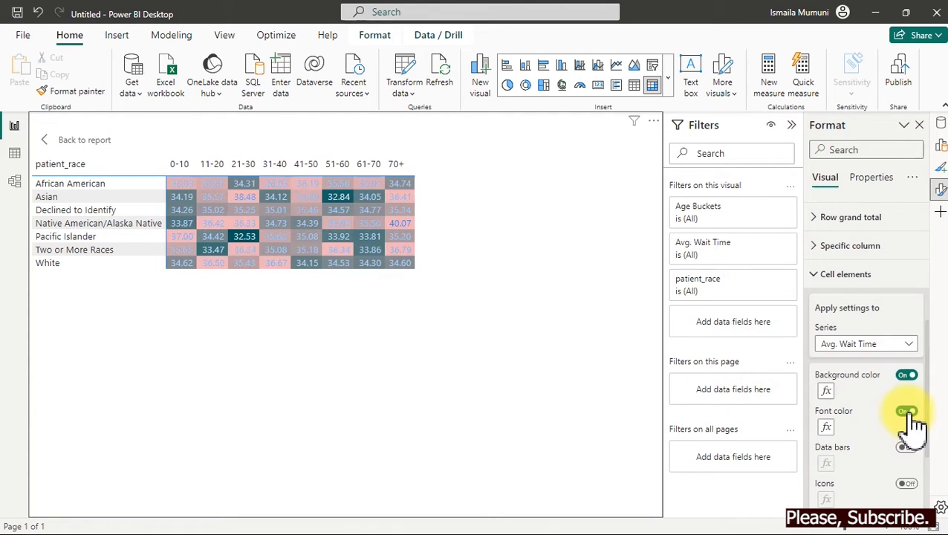
left_click(826, 428)
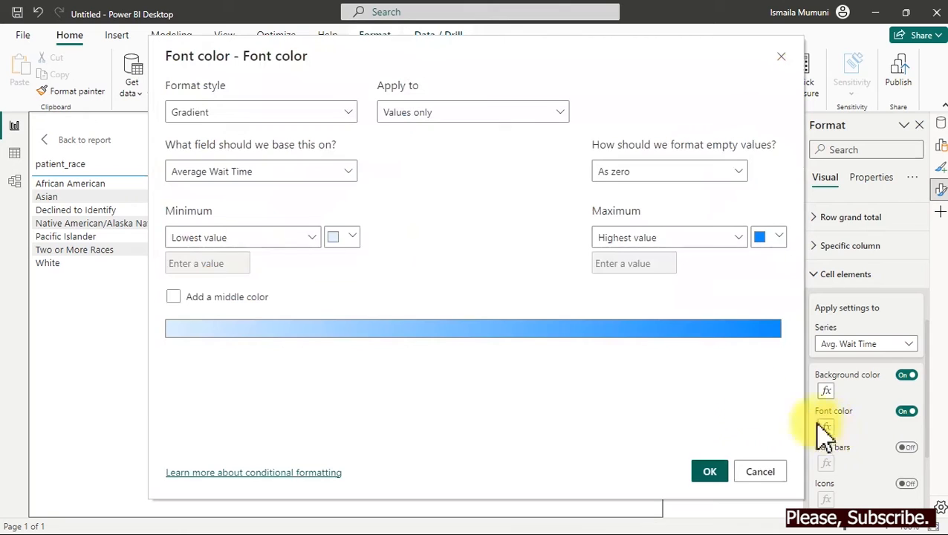
left_click(354, 238)
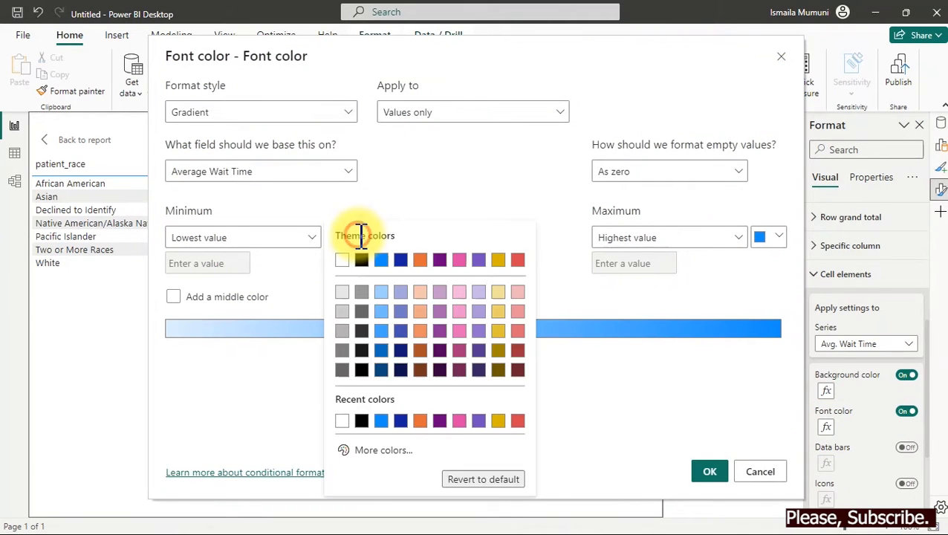
left_click(380, 450)
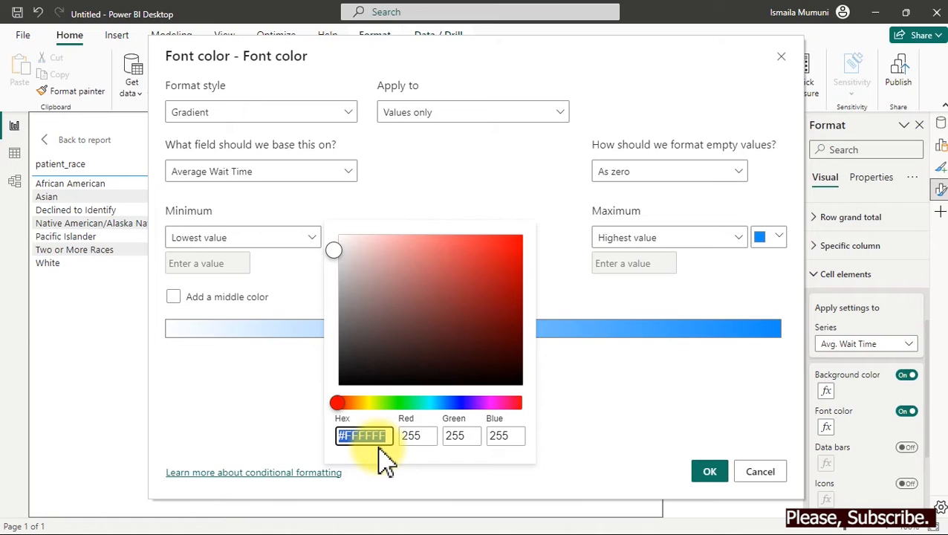
type("015")
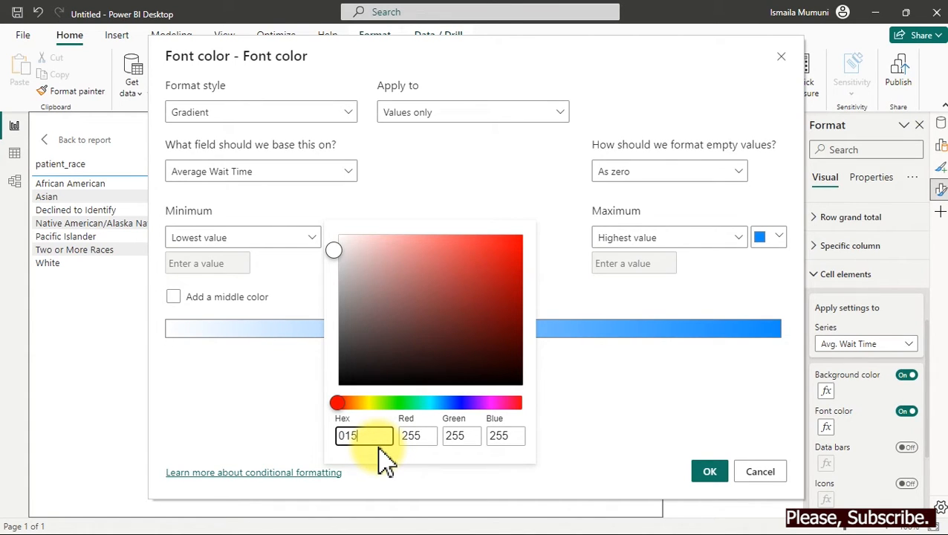
type("75C")
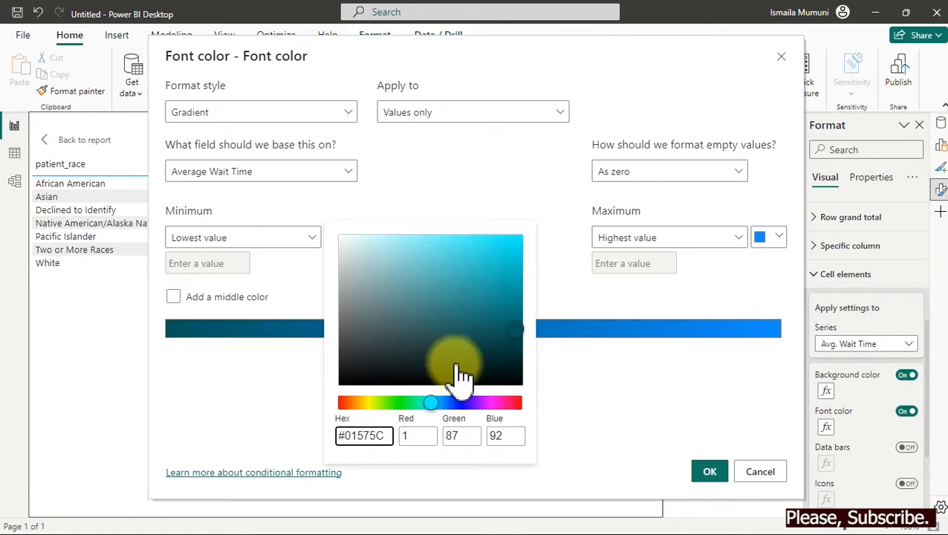
Add a middle color to the font color gradient, make the center and maximum light red, apply it, and return to the report page.
left_click(178, 302)
left_click(176, 300)
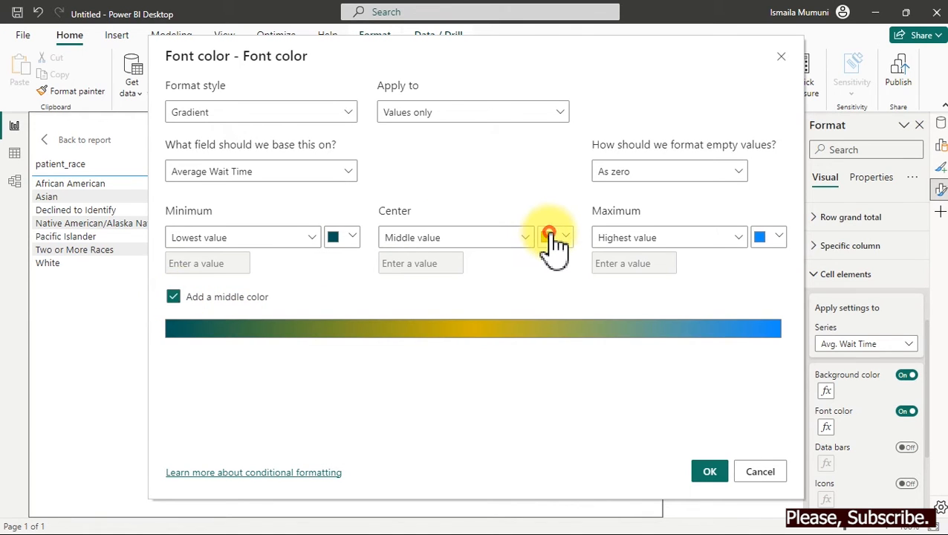
left_click(550, 235)
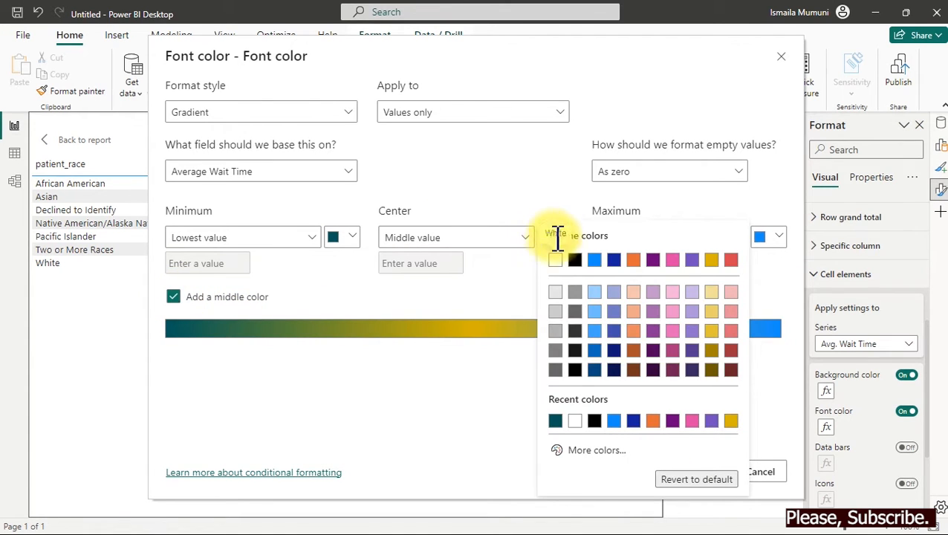
left_click(728, 292)
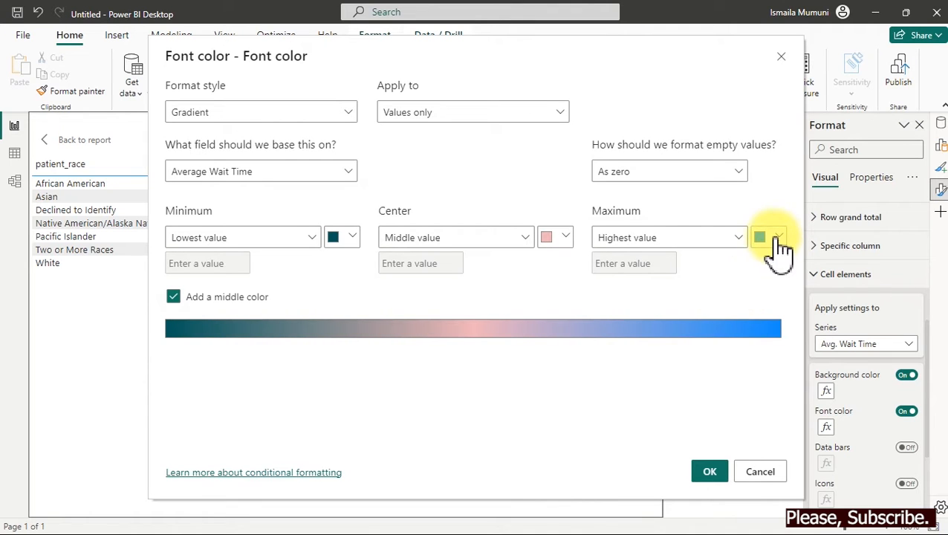
left_click(773, 238)
left_click(770, 305)
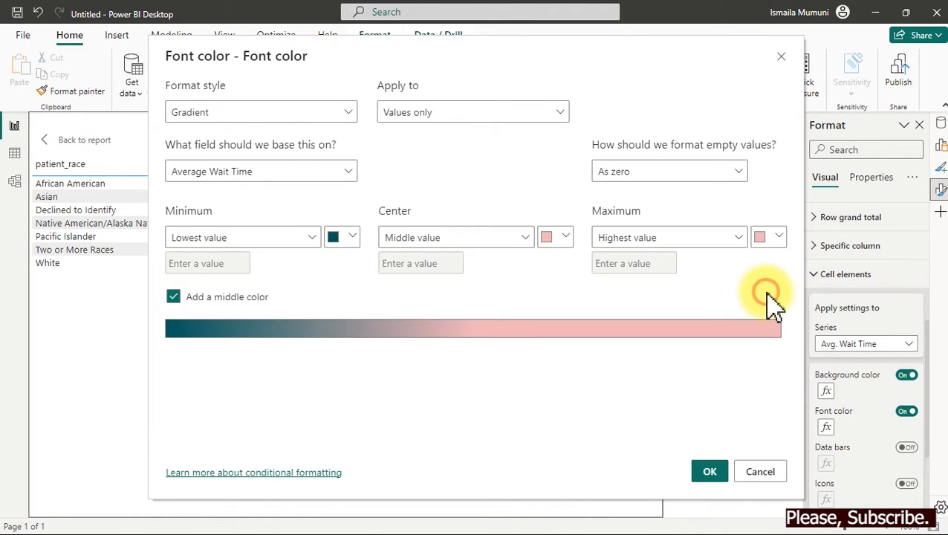
left_click(714, 472)
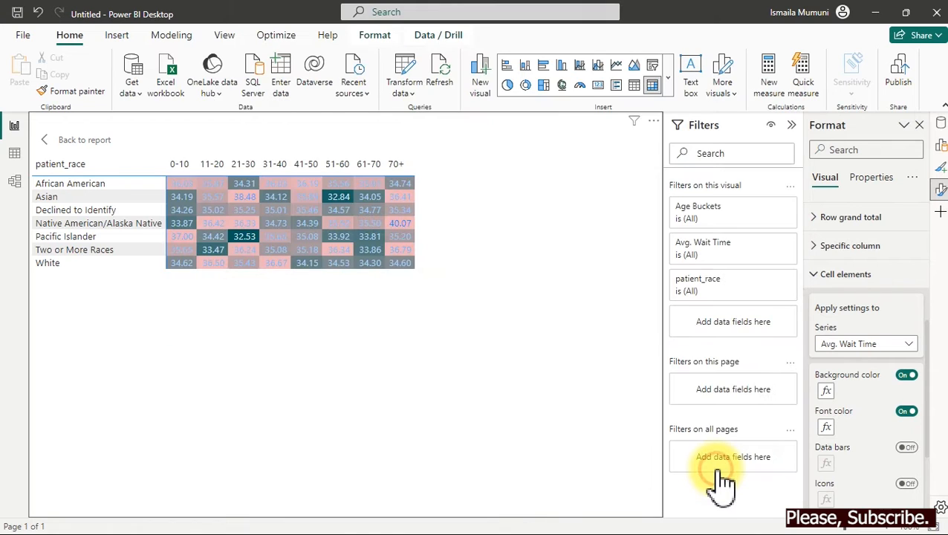
left_click(612, 451)
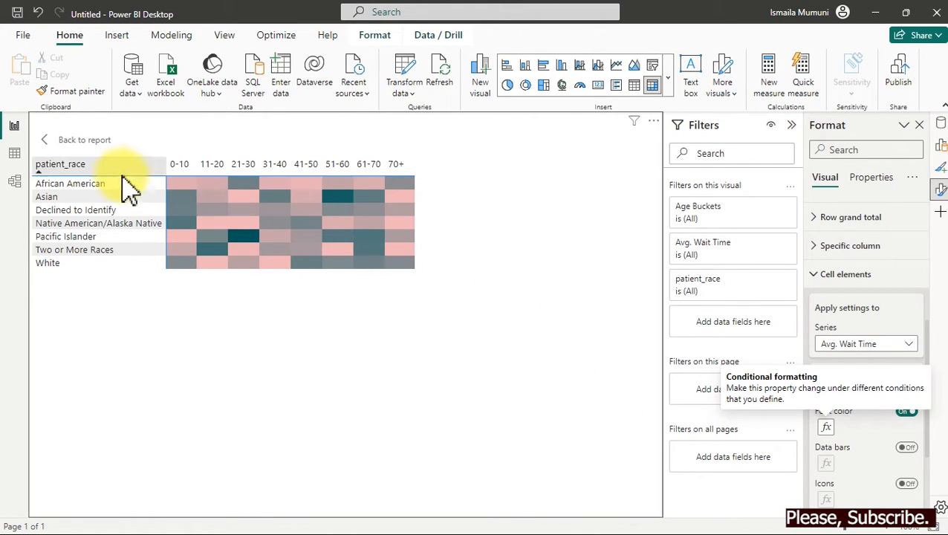
left_click(96, 141)
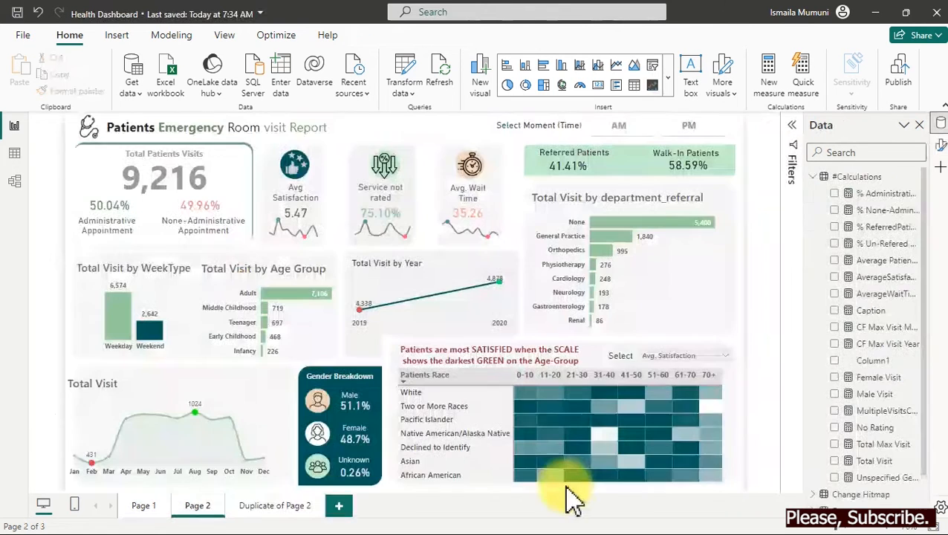
Examine the Avg. Wait Time heatmap in the finished Health Dashboard file, and return to the untitled report.
left_click(669, 358)
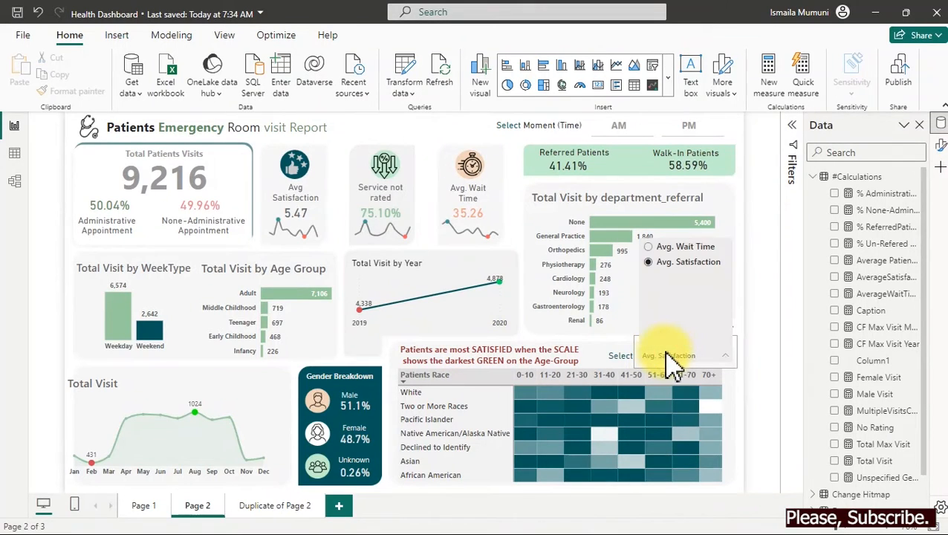
left_click(665, 248)
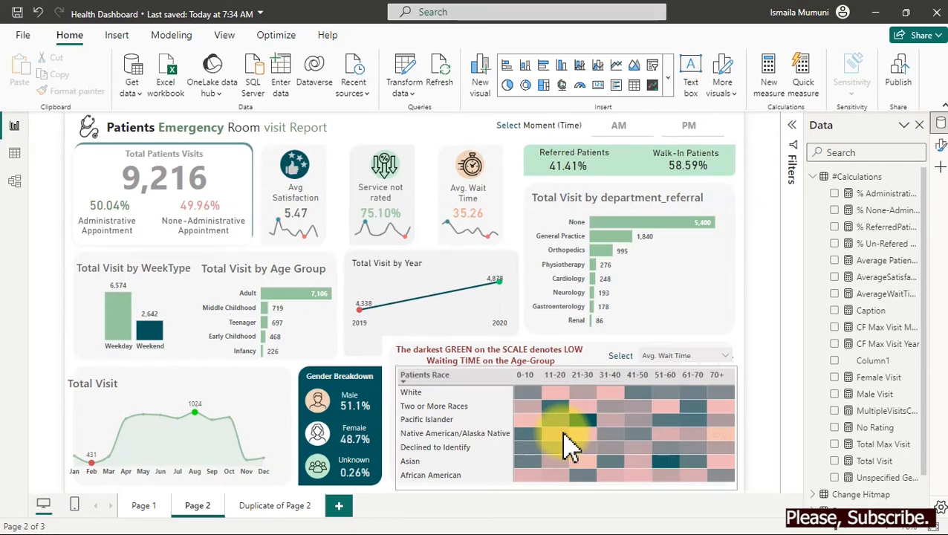
key("super")
mouse_move(592, 530)
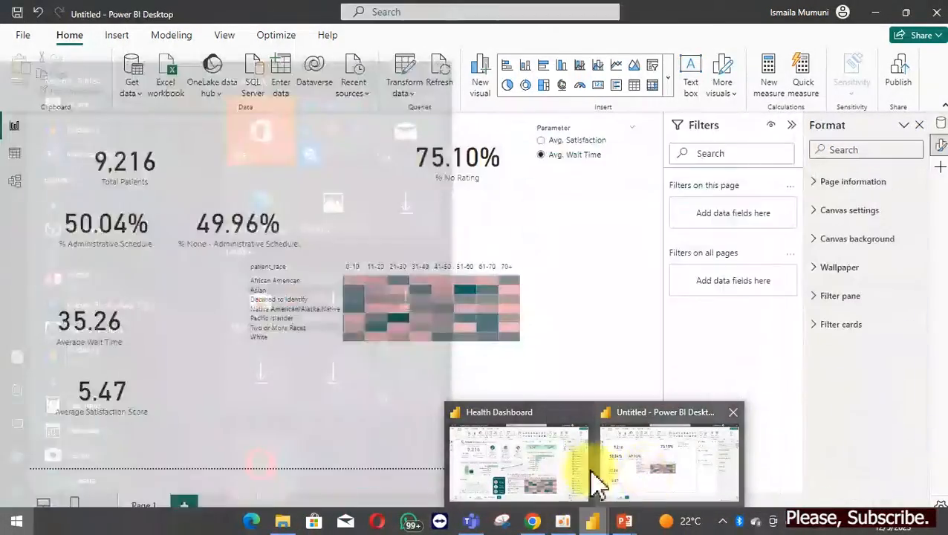
mouse_move(546, 482)
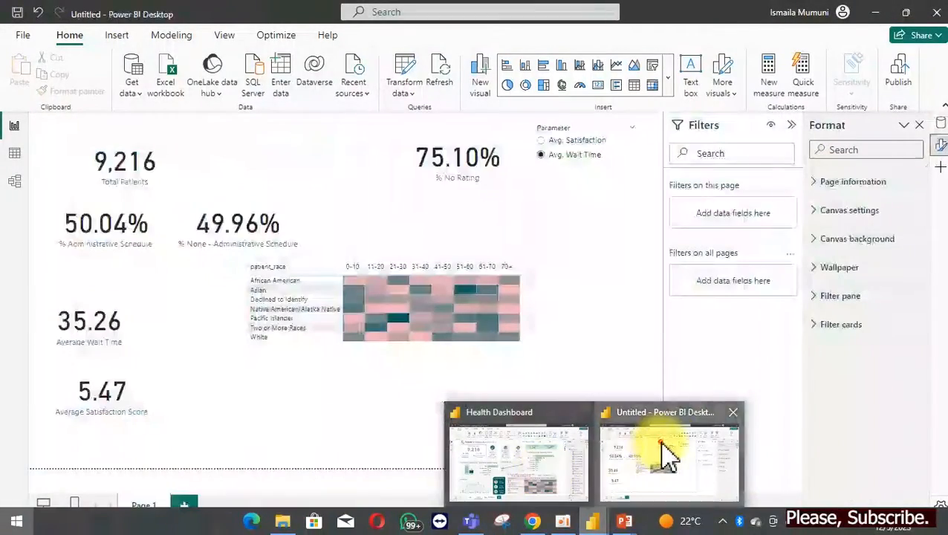
left_click(663, 452)
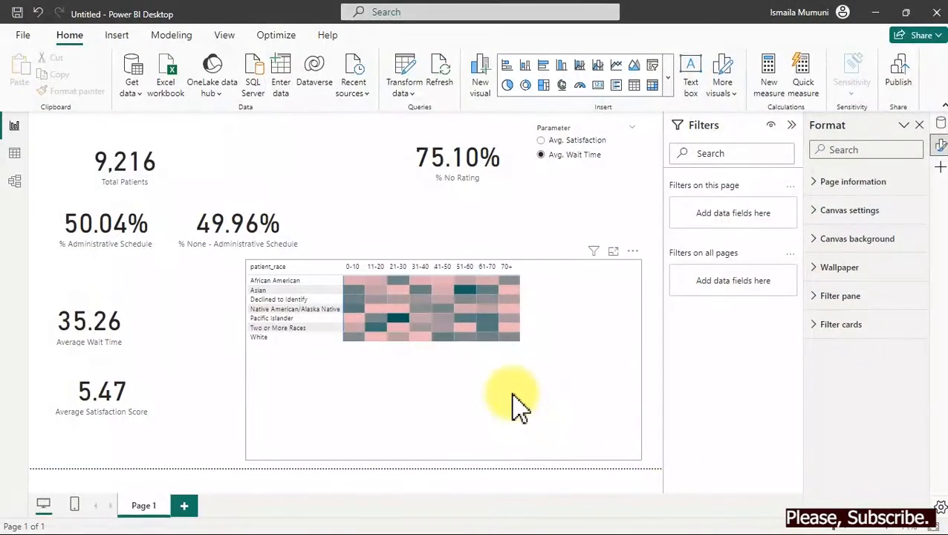
Switch the Parameter slicer to Avg. Satisfaction and open the race by age matrix in focus mode.
left_click(513, 395)
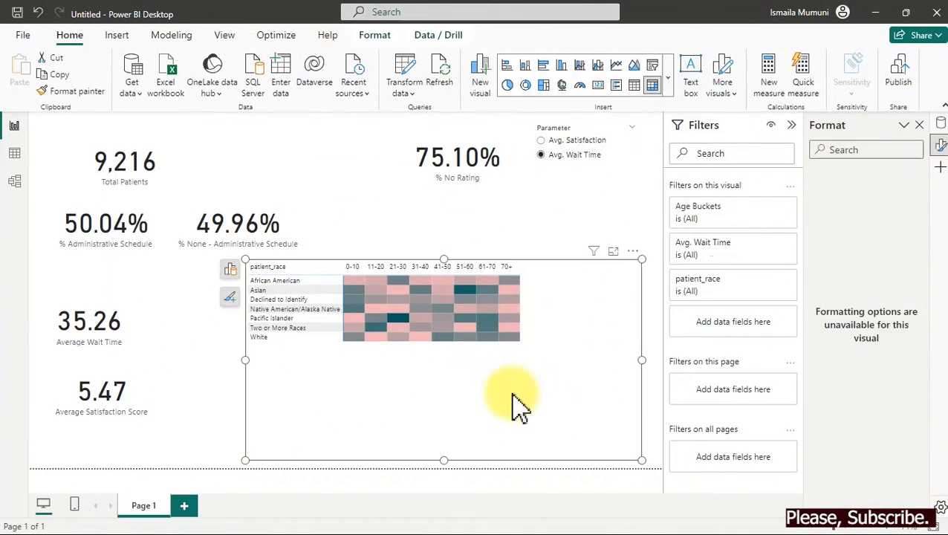
left_click(545, 142)
left_click(545, 142)
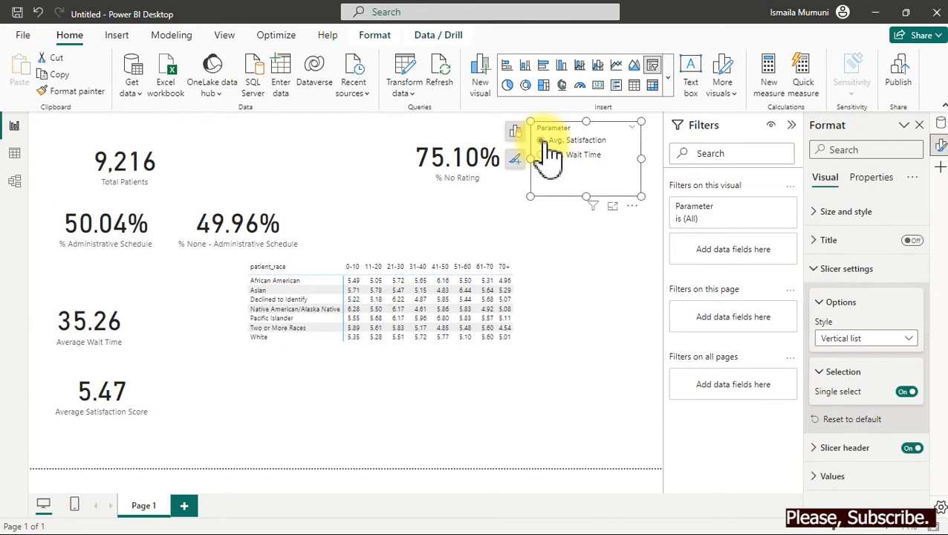
left_click(535, 363)
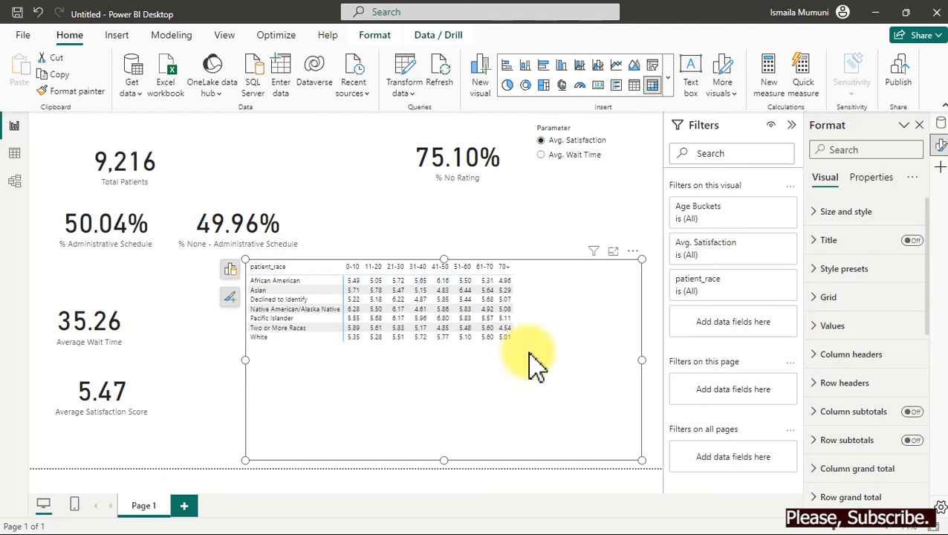
left_click(613, 253)
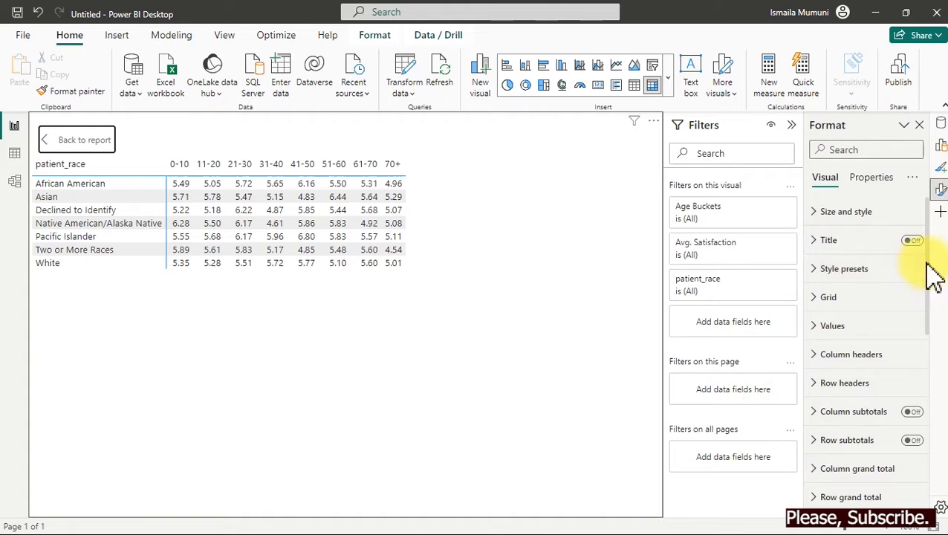
Turn on background color for the Avg. Satisfaction series and set its gradient's highest-value color to #01575C.
left_click_drag(929, 263, 926, 402)
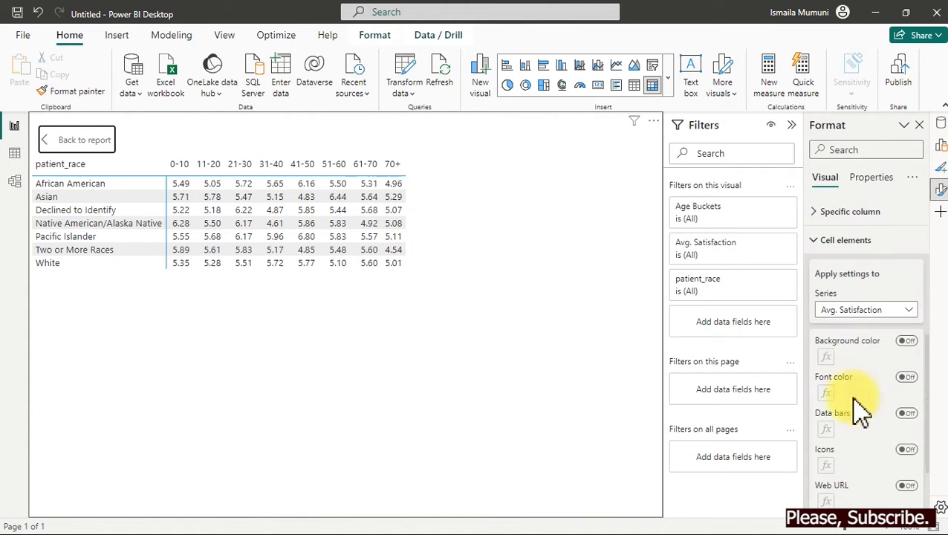
left_click(907, 341)
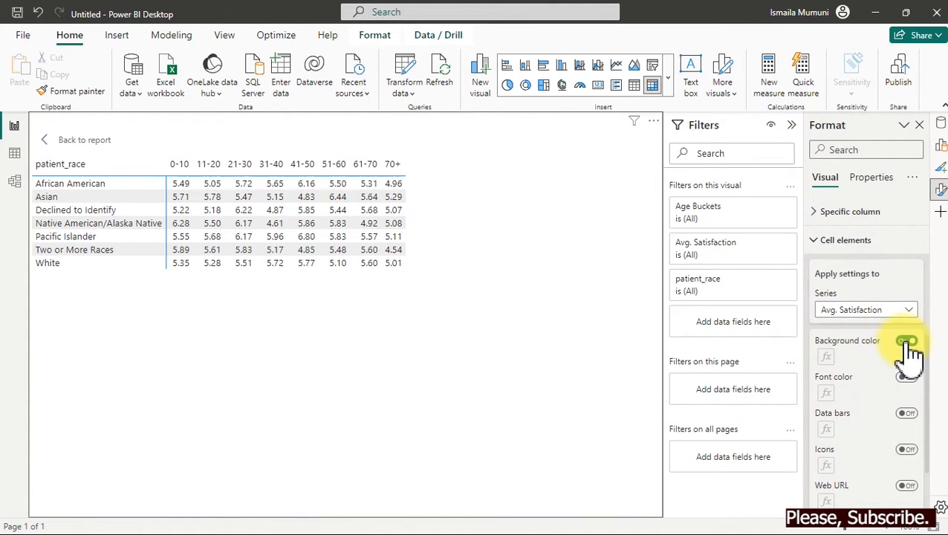
left_click(826, 357)
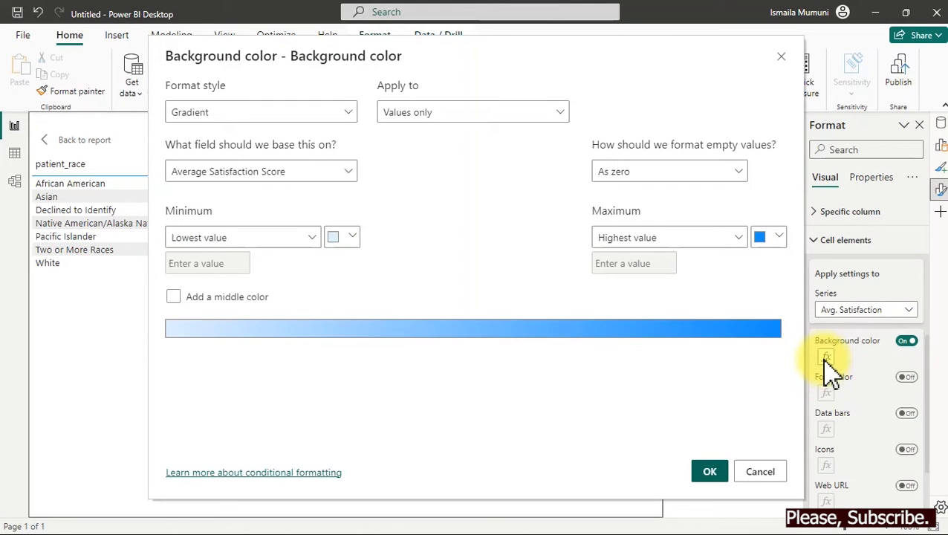
left_click(772, 238)
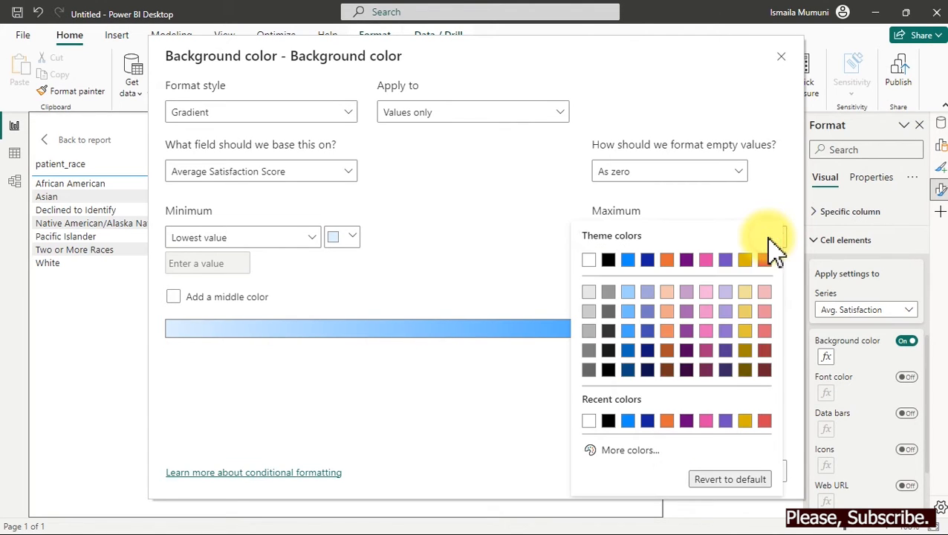
left_click(618, 451)
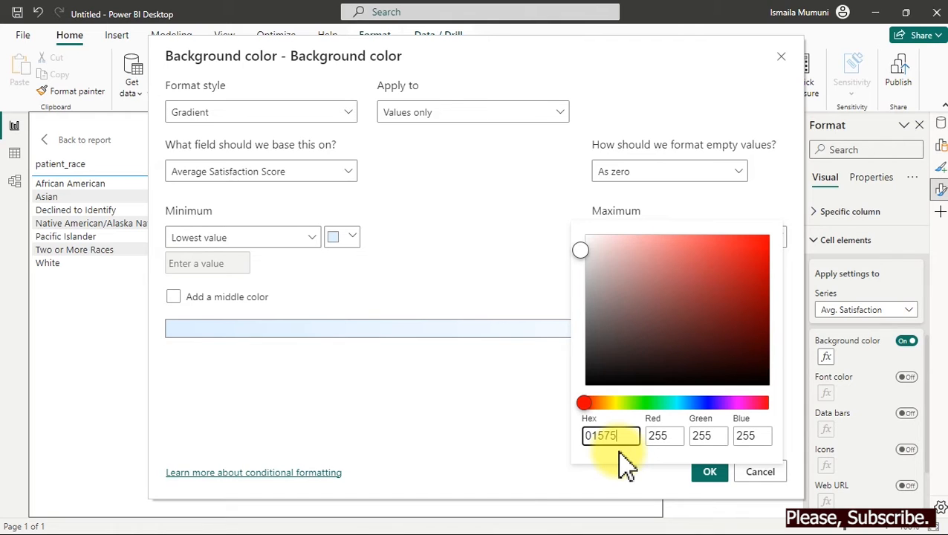
type("C")
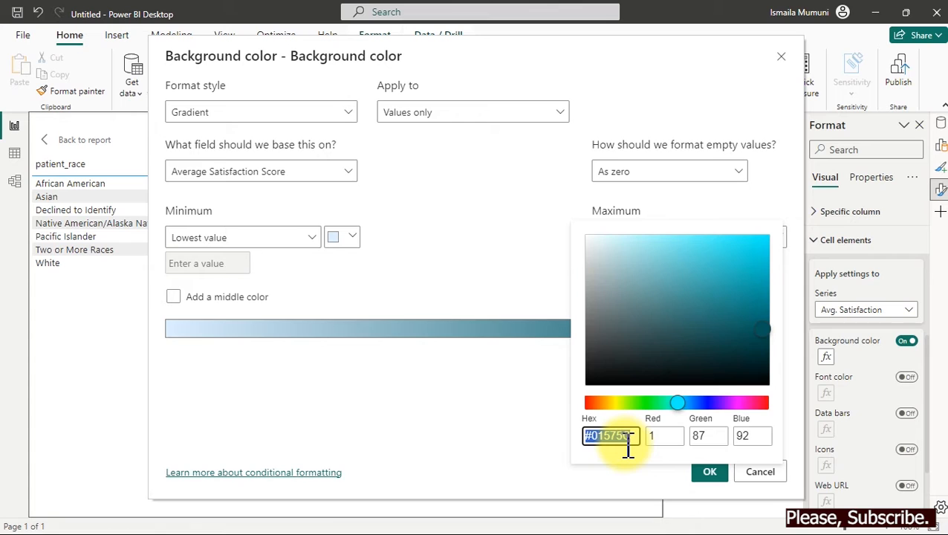
left_click(451, 423)
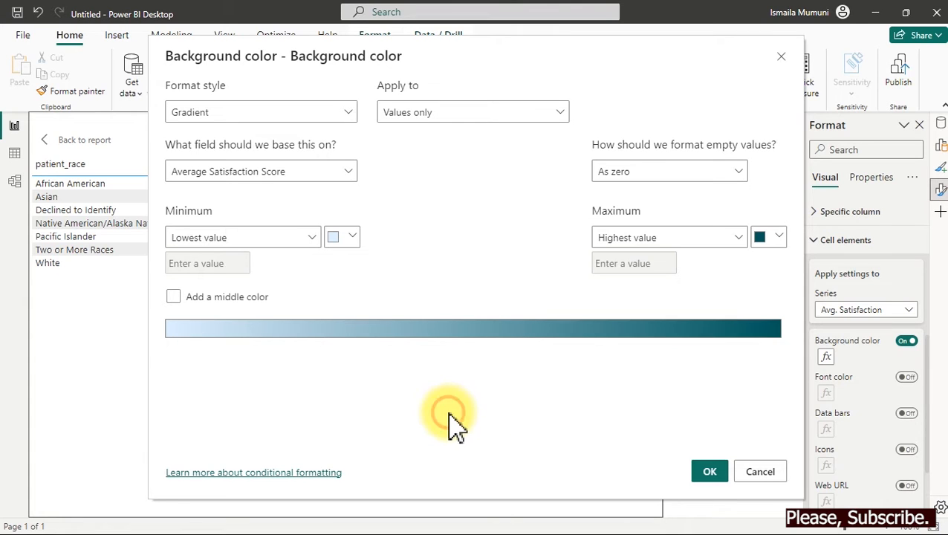
Add a middle color to the background gradient, set the center to #01575C and the minimum to white, and apply the formatting.
left_click(173, 296)
left_click(556, 234)
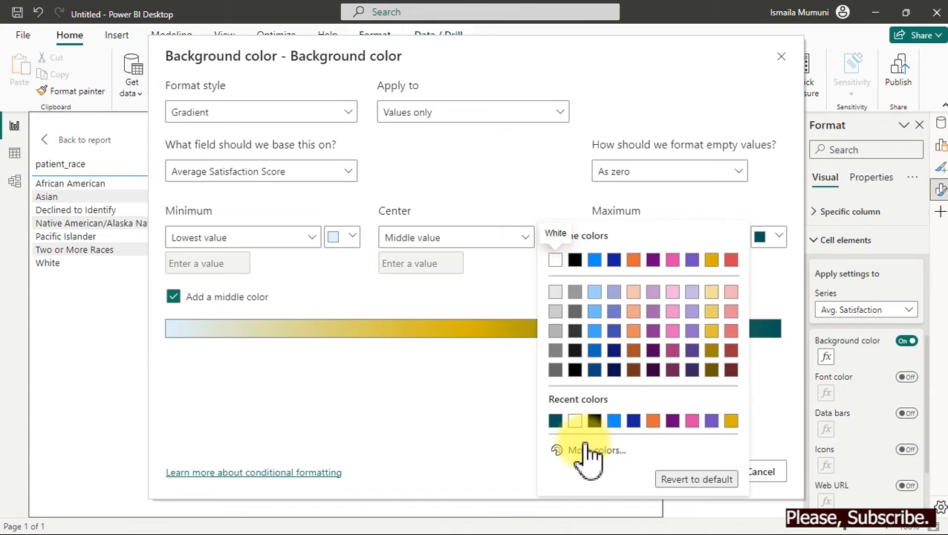
left_click(556, 420)
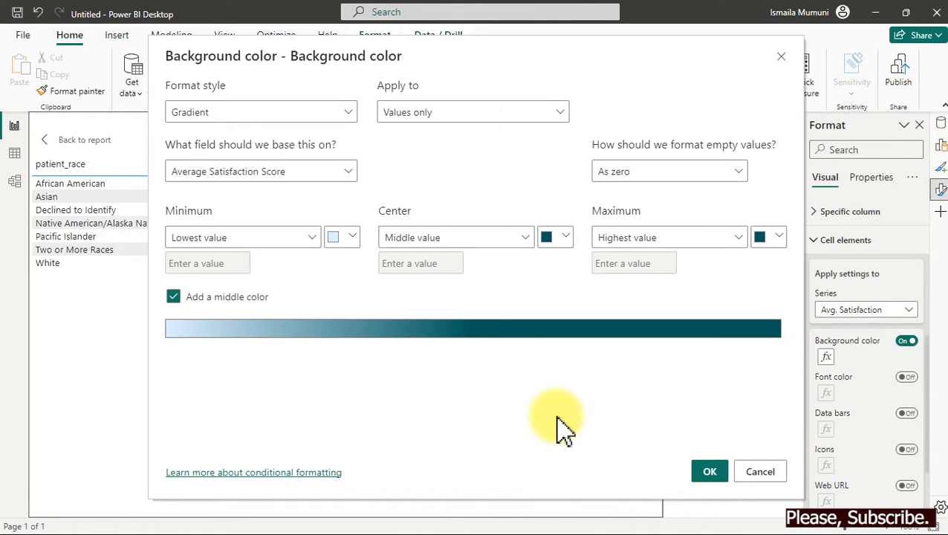
left_click(349, 237)
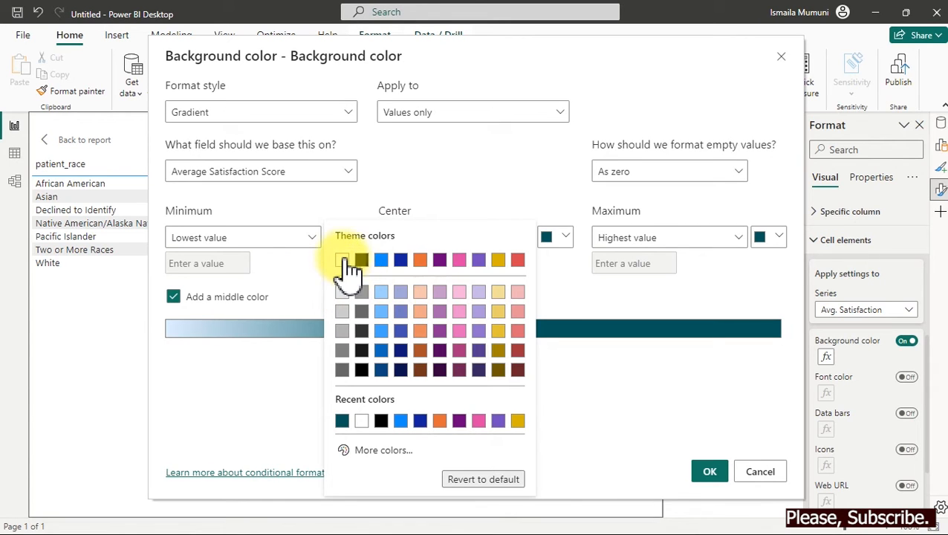
left_click(342, 260)
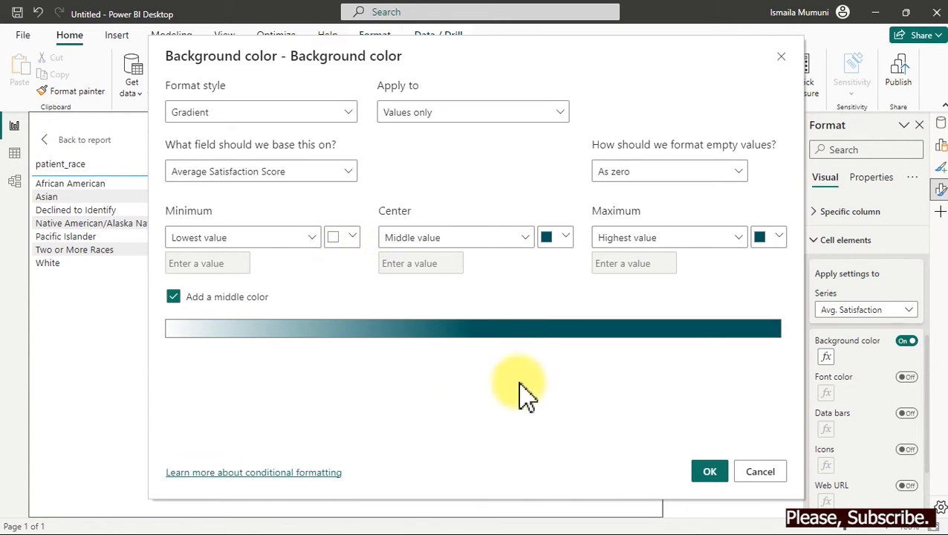
left_click(710, 471)
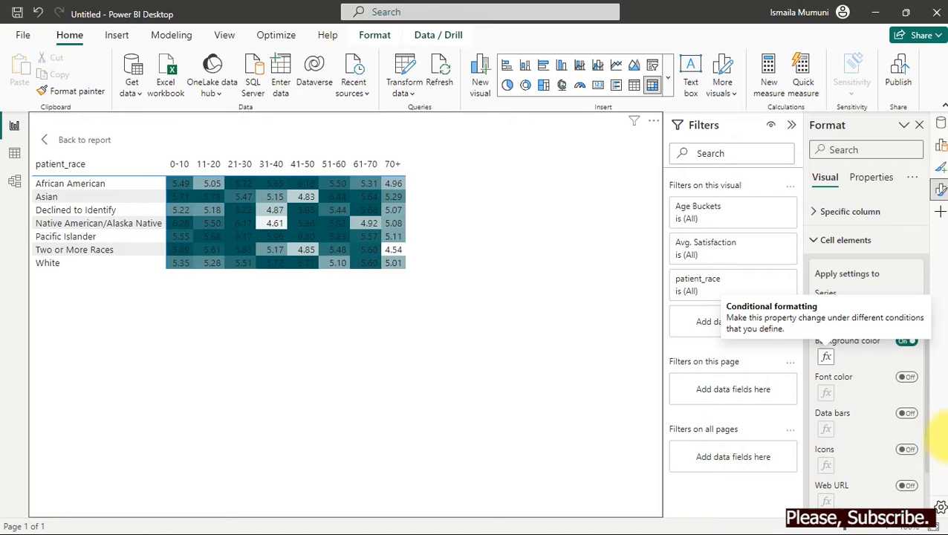
Turn on font color for the Avg. Satisfaction series and set its gradient's highest-value color to #01575C.
left_click(907, 377)
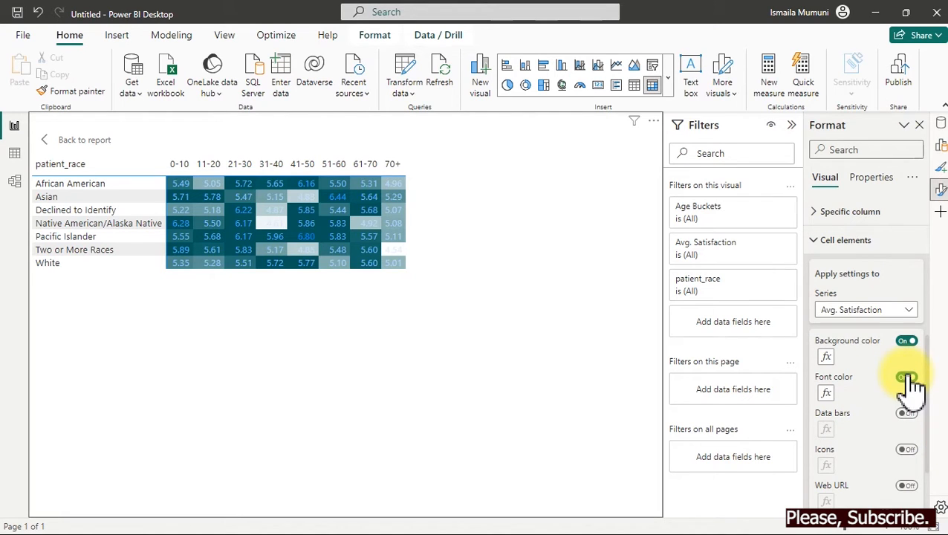
left_click(827, 394)
left_click(784, 239)
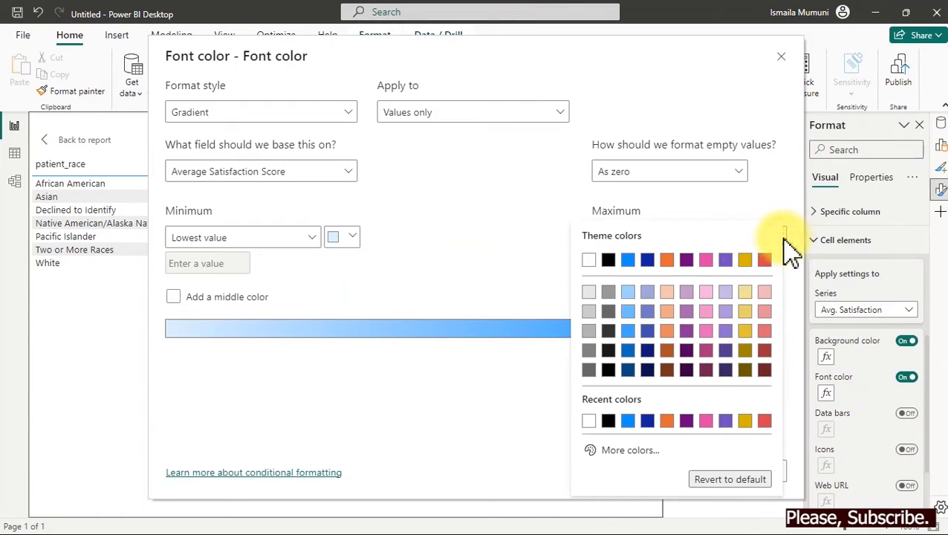
left_click(629, 450)
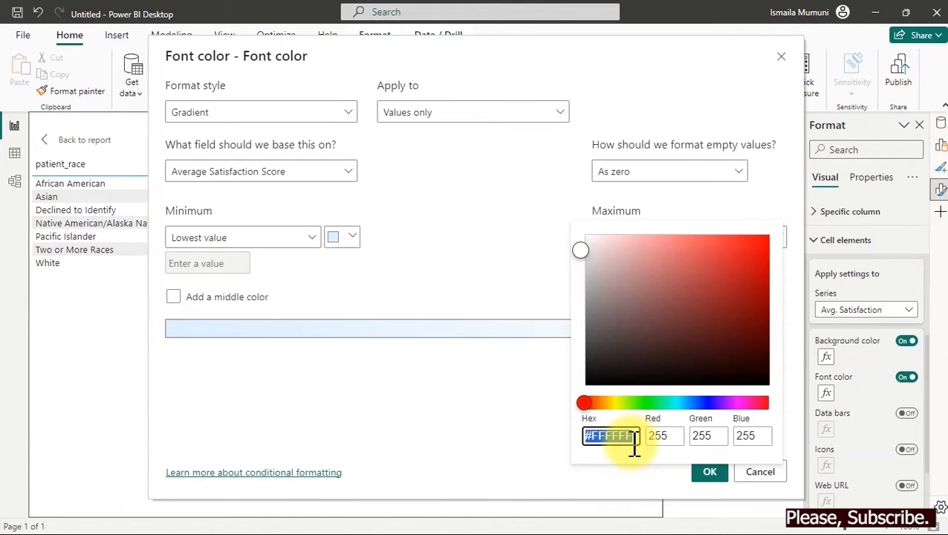
type("#01575C")
left_click(485, 277)
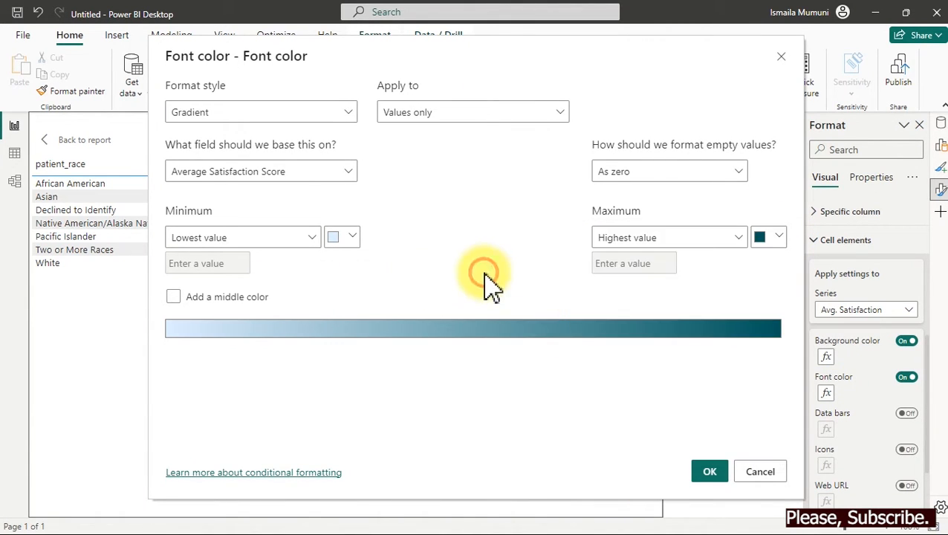
Add a middle color to the font color gradient, set the center to #01575C and the minimum to white, and apply the formatting.
left_click(176, 297)
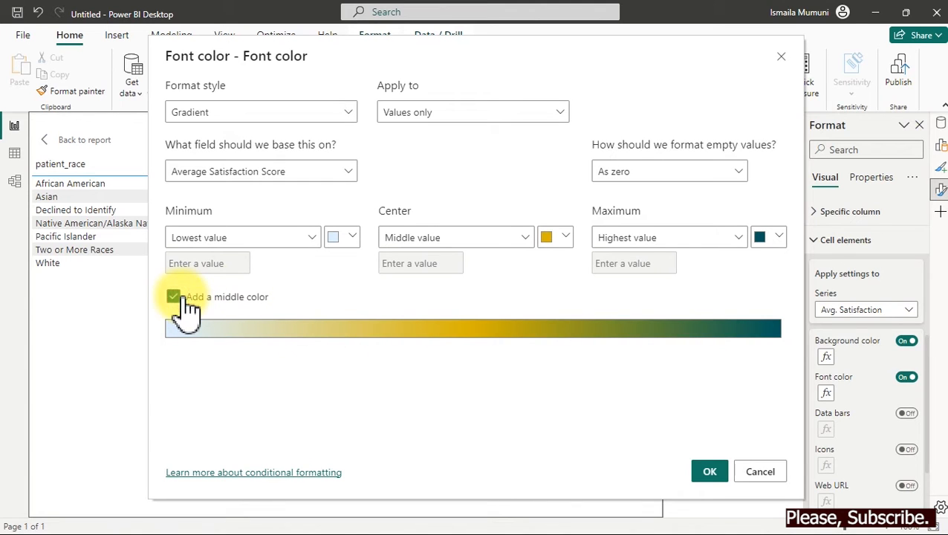
left_click(558, 238)
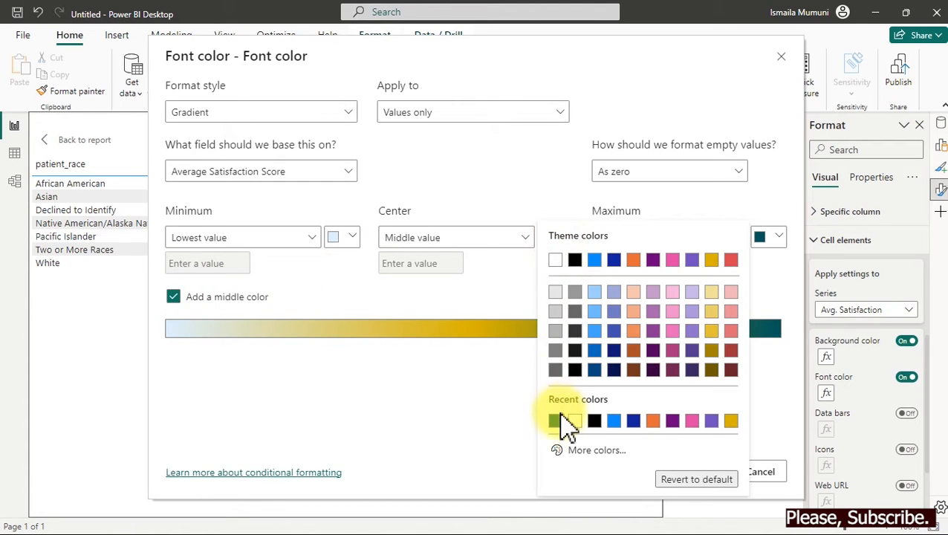
left_click(555, 421)
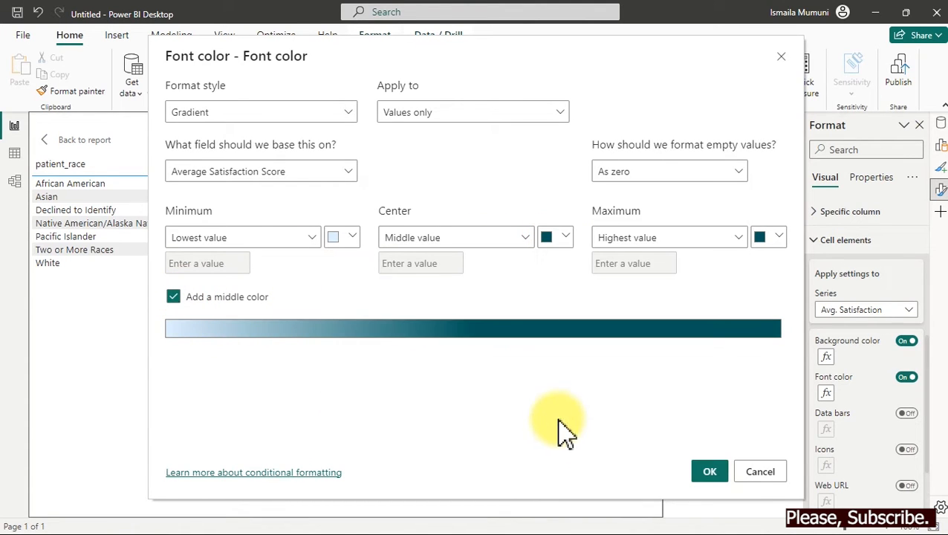
left_click(339, 238)
left_click(341, 260)
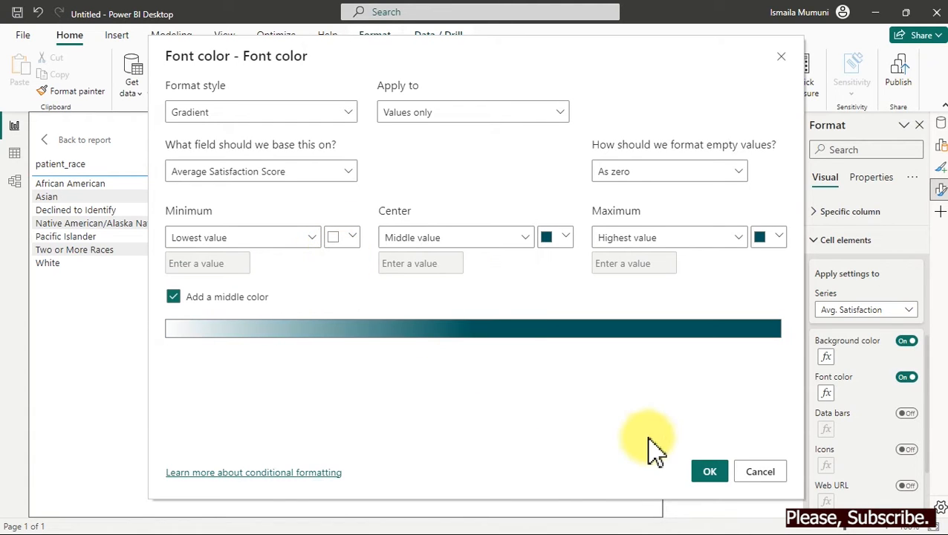
left_click(710, 470)
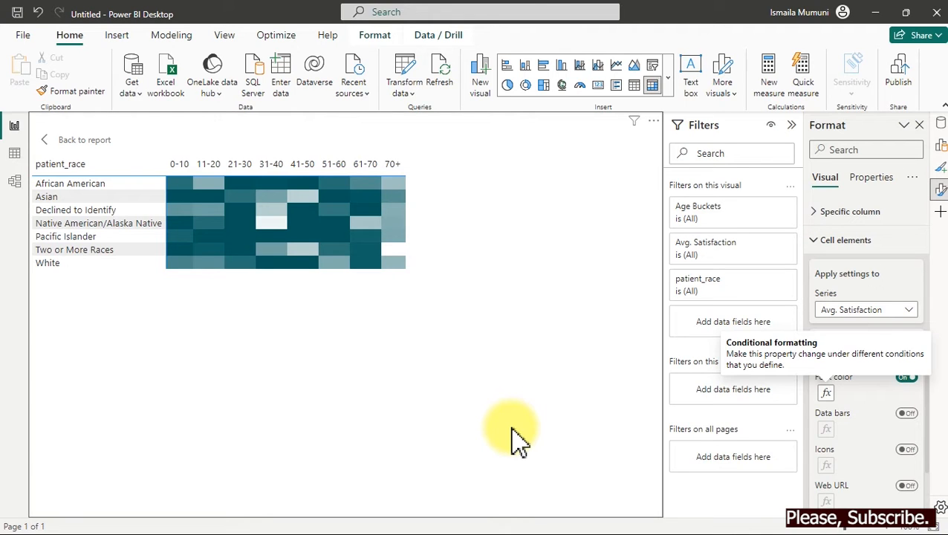
Return to the report page and shrink the race by age matrix toward its lower-right corner so it fits closely around its cells.
left_click(99, 145)
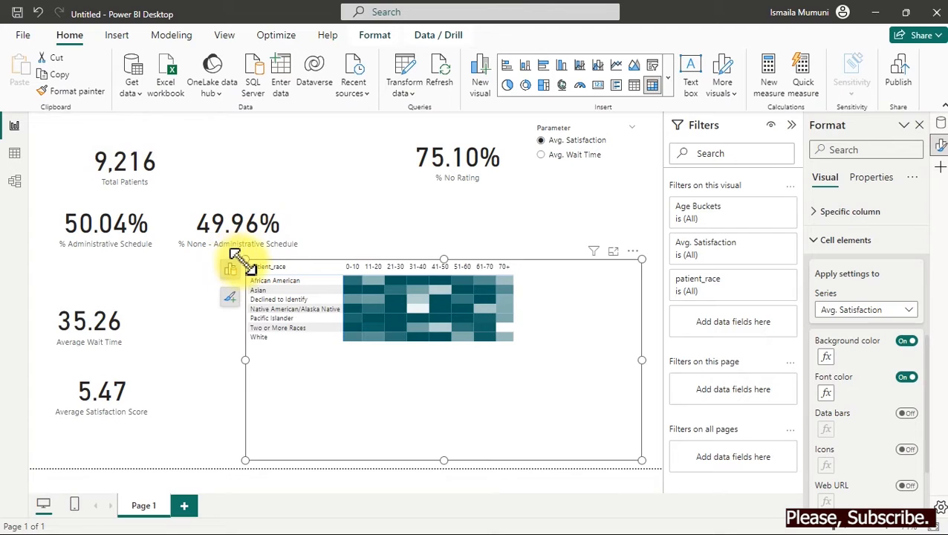
left_click_drag(236, 257, 362, 367)
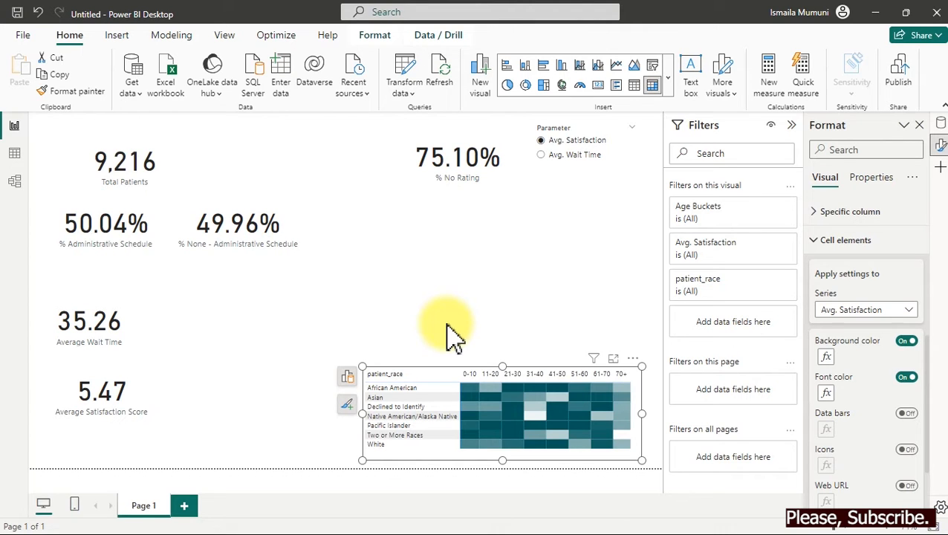
Open the Patients Dataset in table view and select the Age Buckets column to show its formula.
left_click(14, 155)
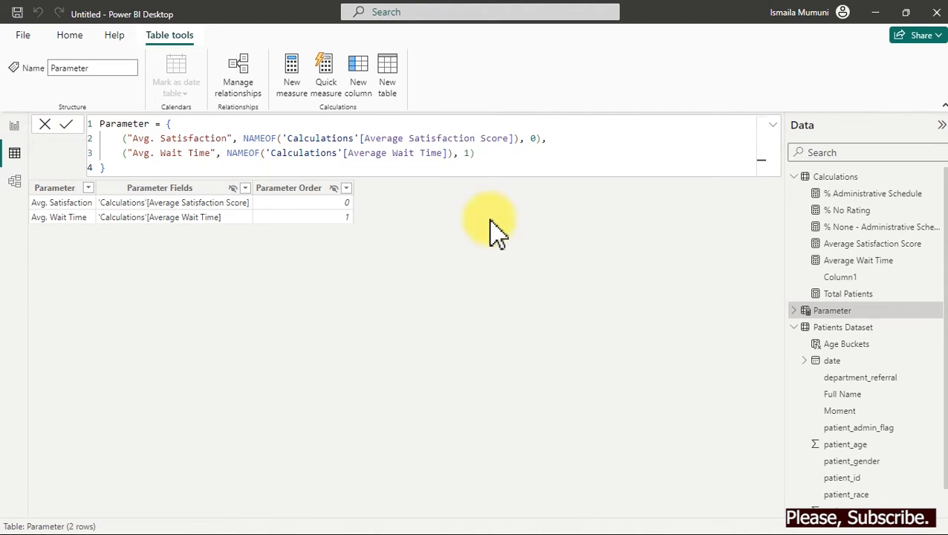
left_click(840, 398)
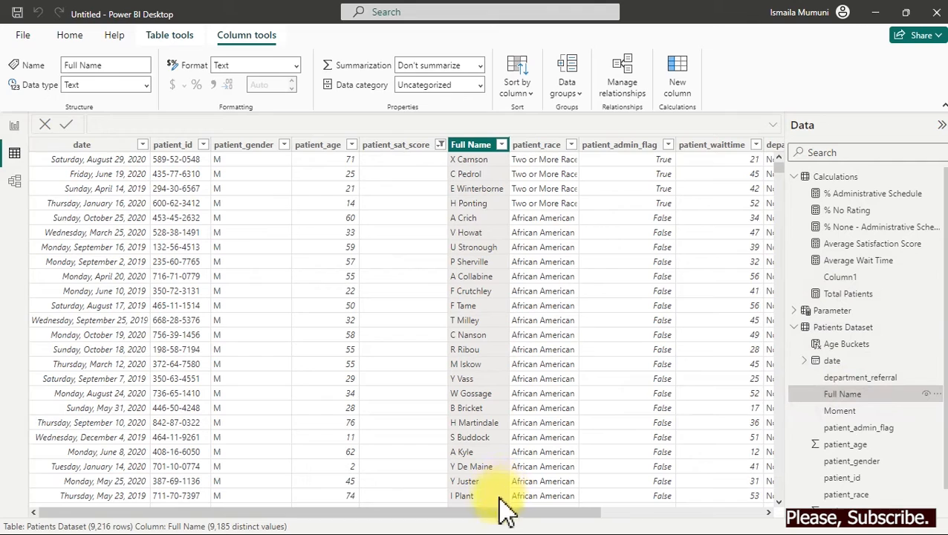
left_click_drag(499, 512, 769, 521)
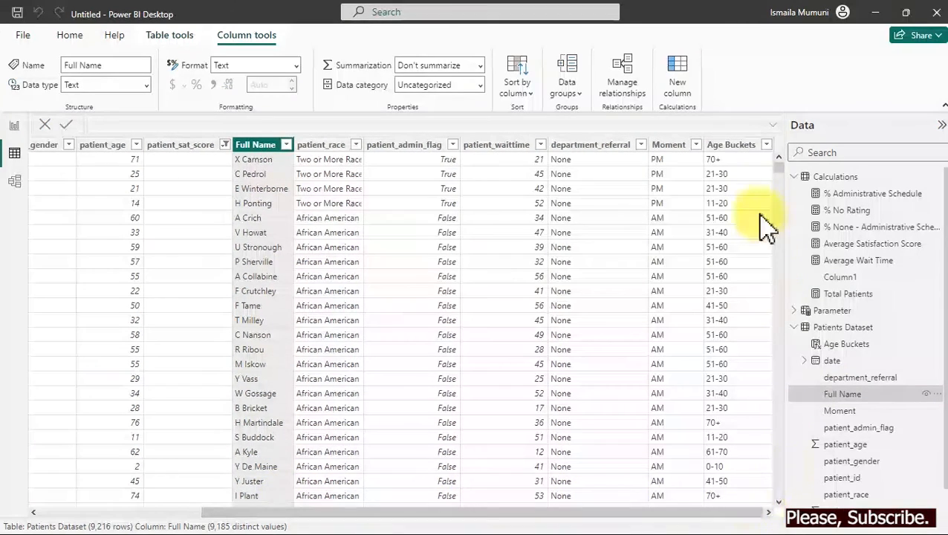
left_click(732, 146)
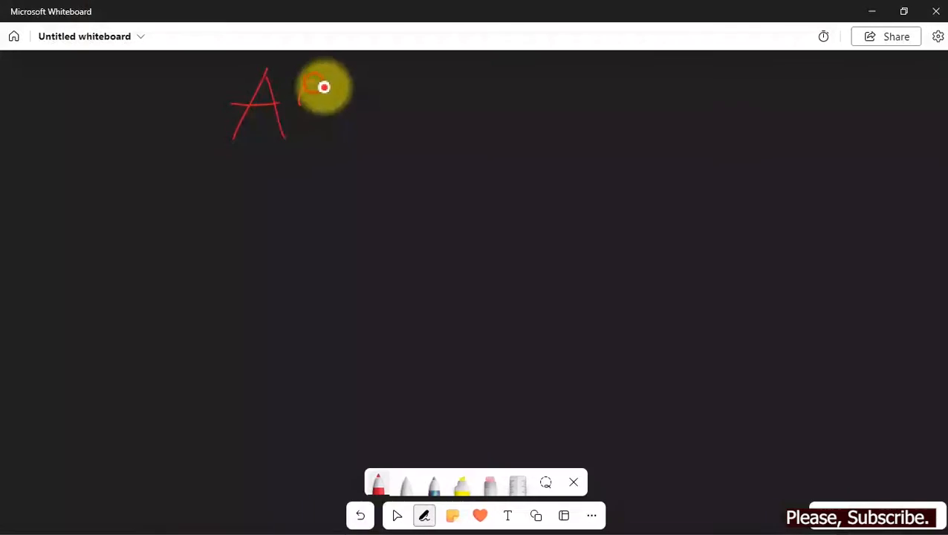
In Microsoft Whiteboard, handwrite the heading "Age Group" in red and the first category "<=2 - Infant" in white below it.
mouse_move(324, 87)
left_mouse_down()
mouse_move(332, 104)
mouse_move(356, 102)
mouse_move(357, 85)
left_mouse_up()
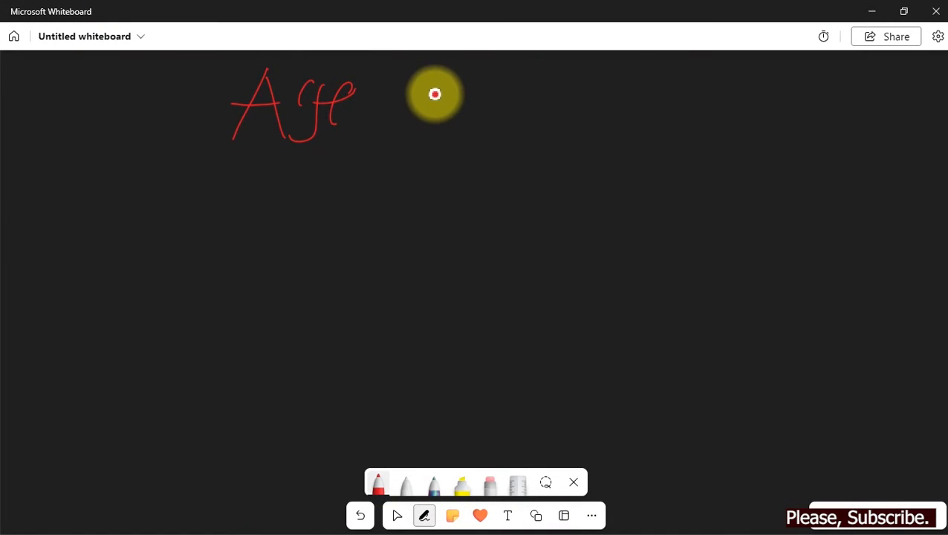
mouse_move(456, 71)
left_mouse_down()
mouse_move(438, 135)
mouse_move(529, 91)
mouse_move(565, 102)
mouse_move(592, 76)
mouse_move(576, 101)
left_mouse_up()
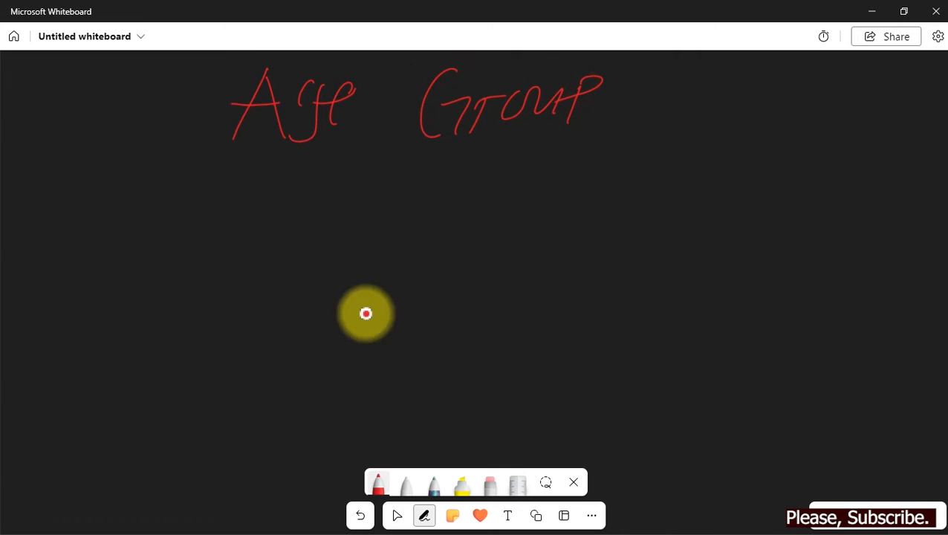
left_click(415, 490)
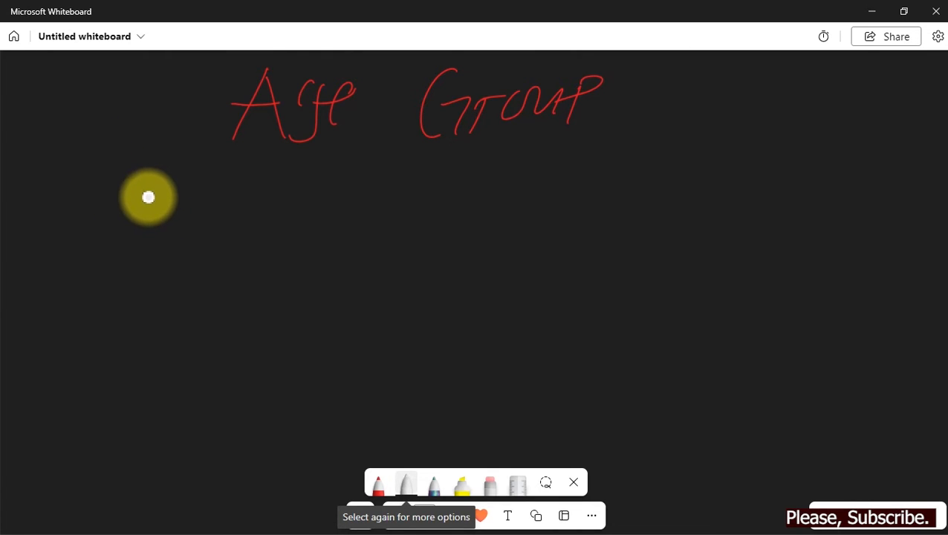
mouse_move(153, 193)
left_mouse_down()
mouse_move(114, 209)
mouse_move(153, 220)
mouse_move(160, 205)
mouse_move(227, 221)
mouse_move(286, 205)
mouse_move(310, 218)
mouse_move(344, 215)
mouse_move(362, 202)
mouse_move(442, 203)
mouse_move(444, 211)
left_mouse_up()
left_click_drag(438, 196, 458, 192)
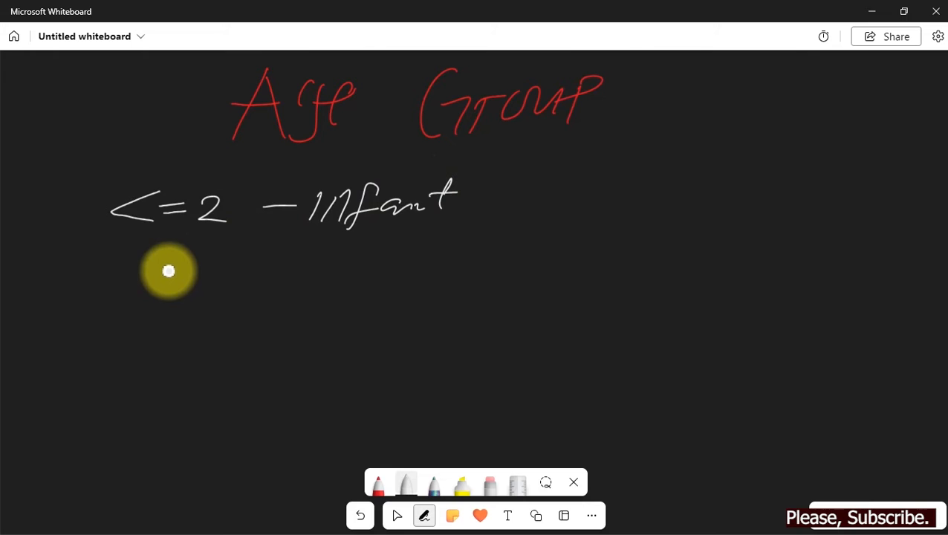
Handwrite the second category "<=6 = Early Childhood" in white below the Infant line.
left_click_drag(143, 257, 109, 276)
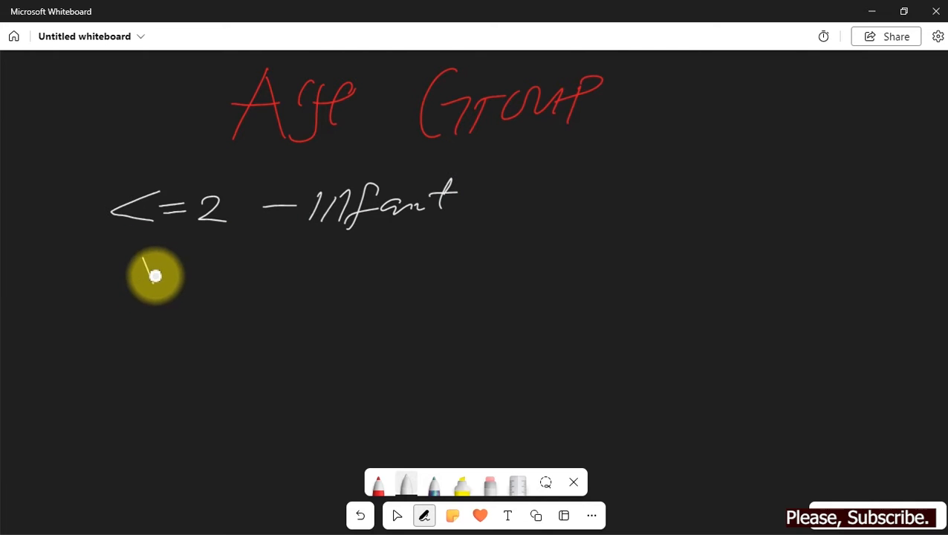
mouse_move(136, 255)
left_mouse_down()
mouse_move(106, 266)
mouse_move(147, 285)
mouse_move(165, 263)
mouse_move(169, 276)
left_mouse_up()
left_click_drag(208, 250, 195, 273)
mouse_move(260, 262)
left_mouse_down()
mouse_move(288, 260)
mouse_move(290, 272)
left_mouse_up()
mouse_move(356, 255)
left_mouse_down()
mouse_move(327, 285)
mouse_move(408, 269)
left_mouse_up()
mouse_move(396, 272)
left_mouse_down()
mouse_move(417, 262)
mouse_move(426, 274)
left_mouse_up()
mouse_move(439, 261)
left_mouse_down()
mouse_move(449, 265)
mouse_move(422, 292)
left_mouse_up()
mouse_move(518, 252)
left_mouse_down()
mouse_move(546, 262)
mouse_move(621, 238)
mouse_move(599, 270)
mouse_move(639, 232)
mouse_move(674, 257)
mouse_move(740, 224)
mouse_move(735, 264)
left_mouse_up()
left_click_drag(283, 277, 290, 274)
Handwrite the third category "<=12 = Middle Childhood" in white below the Early Childhood line.
mouse_move(125, 313)
left_mouse_down()
mouse_move(132, 339)
mouse_move(153, 332)
left_mouse_up()
mouse_move(198, 312)
left_mouse_down()
mouse_move(194, 336)
mouse_move(222, 334)
left_mouse_up()
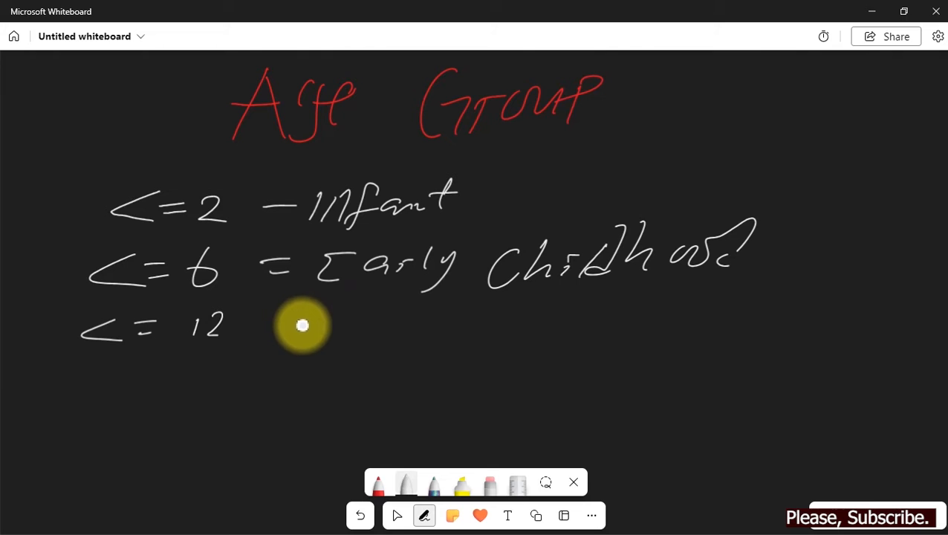
left_click_drag(263, 324, 285, 324)
mouse_move(264, 335)
left_mouse_down()
mouse_move(402, 330)
mouse_move(470, 305)
mouse_move(491, 313)
mouse_move(489, 336)
mouse_move(513, 343)
left_mouse_up()
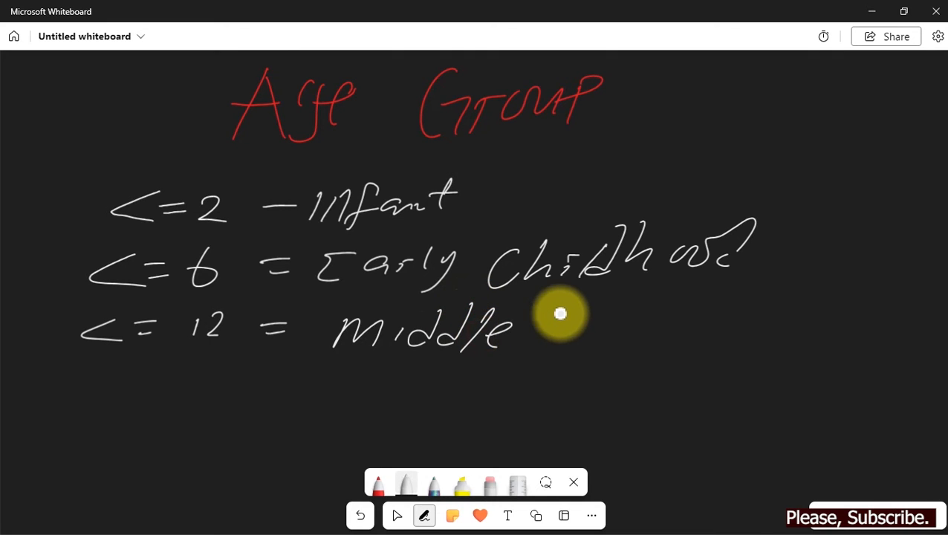
mouse_move(580, 319)
left_mouse_down()
mouse_move(562, 335)
mouse_move(583, 343)
left_mouse_up()
mouse_move(630, 297)
left_mouse_down()
mouse_move(632, 337)
mouse_move(713, 302)
mouse_move(681, 334)
left_mouse_up()
mouse_move(738, 331)
left_mouse_down()
mouse_move(857, 299)
mouse_move(851, 321)
left_mouse_up()
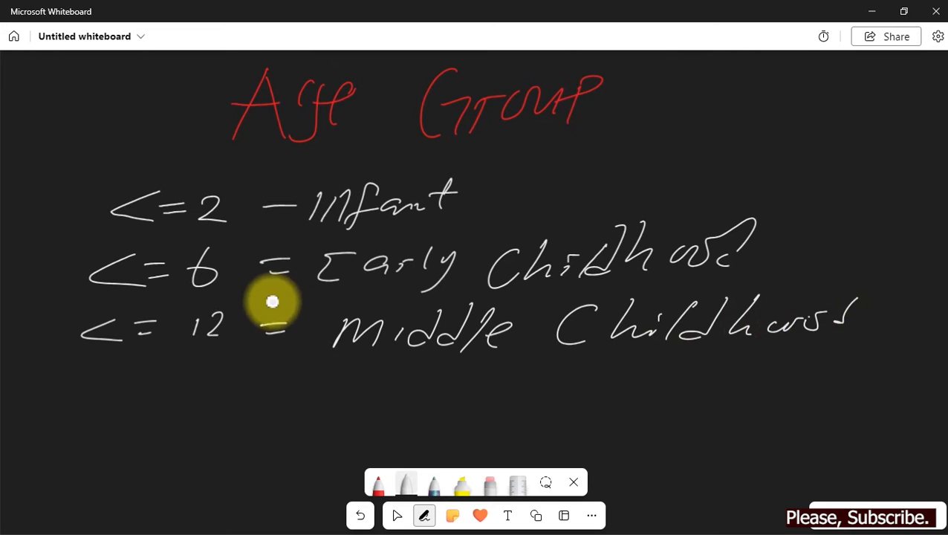
Handwrite the fourth category "<=18 = Teenager" in white below the Middle Childhood line.
mouse_move(100, 372)
left_mouse_down()
mouse_move(80, 378)
mouse_move(126, 376)
left_mouse_up()
left_click_drag(109, 385, 127, 385)
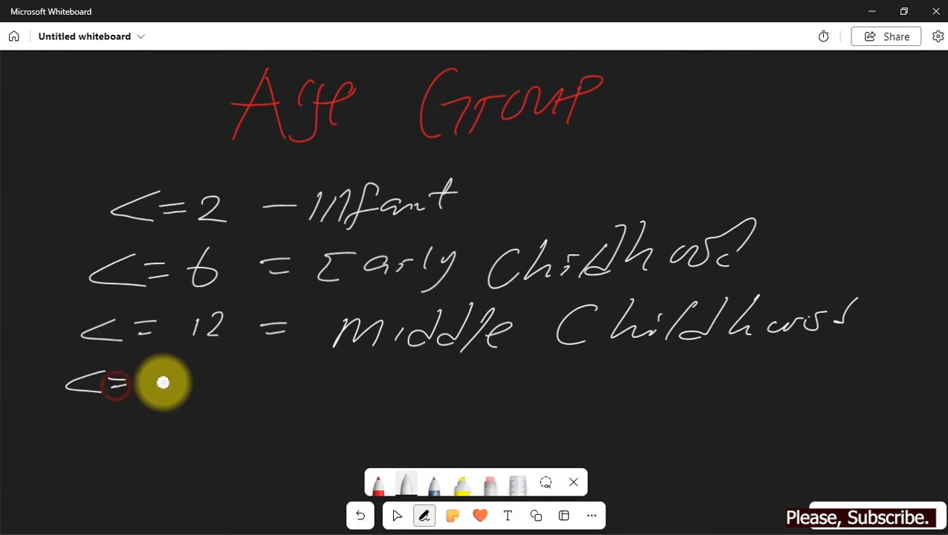
mouse_move(185, 367)
left_mouse_down()
mouse_move(177, 388)
mouse_move(205, 367)
mouse_move(286, 377)
left_mouse_up()
left_click_drag(255, 388, 287, 386)
left_click_drag(336, 364, 384, 364)
mouse_move(361, 365)
left_mouse_down()
mouse_move(345, 405)
mouse_move(430, 387)
mouse_move(424, 394)
mouse_move(504, 396)
mouse_move(573, 387)
left_mouse_up()
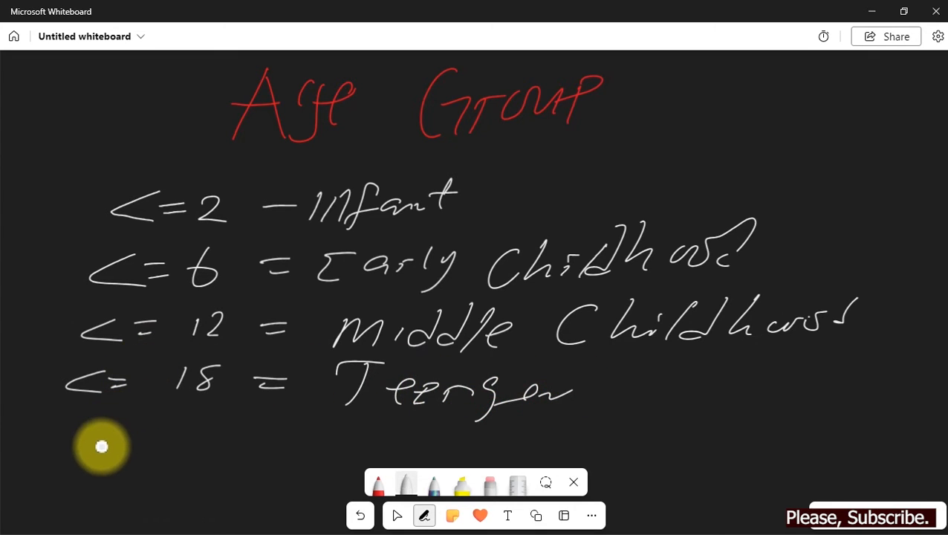
Handwrite "Adult" in red as the last age group and switch back to Power BI Desktop.
left_click(377, 487)
mouse_move(104, 488)
left_mouse_down()
mouse_move(279, 429)
mouse_move(270, 465)
left_mouse_up()
left_click_drag(256, 444, 290, 438)
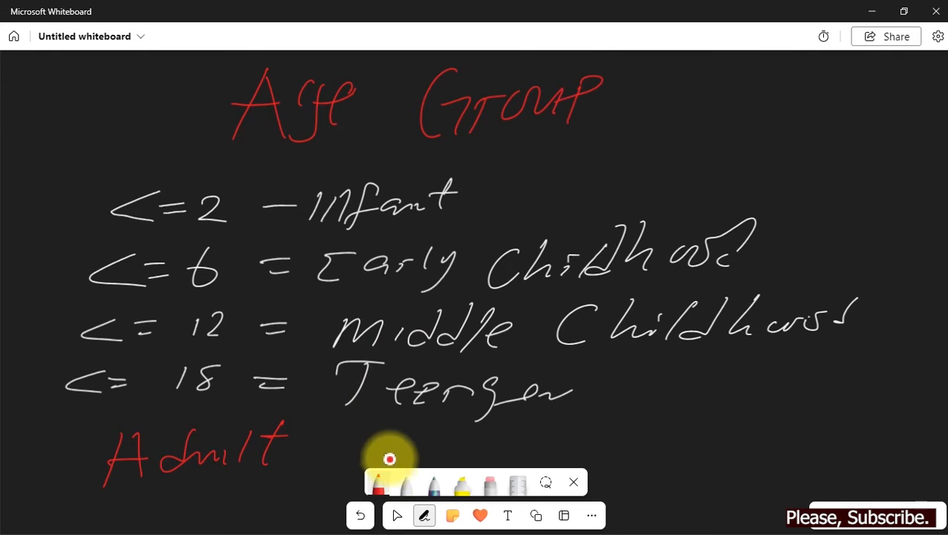
left_click(873, 12)
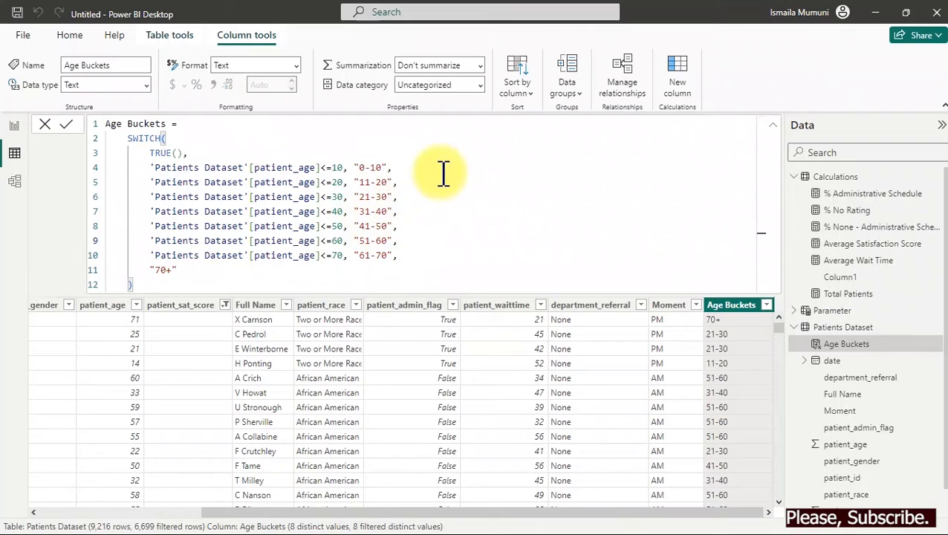
Add a calculated column named Age Group to the Patients Dataset and start an indented second line in its formula.
left_click(678, 69)
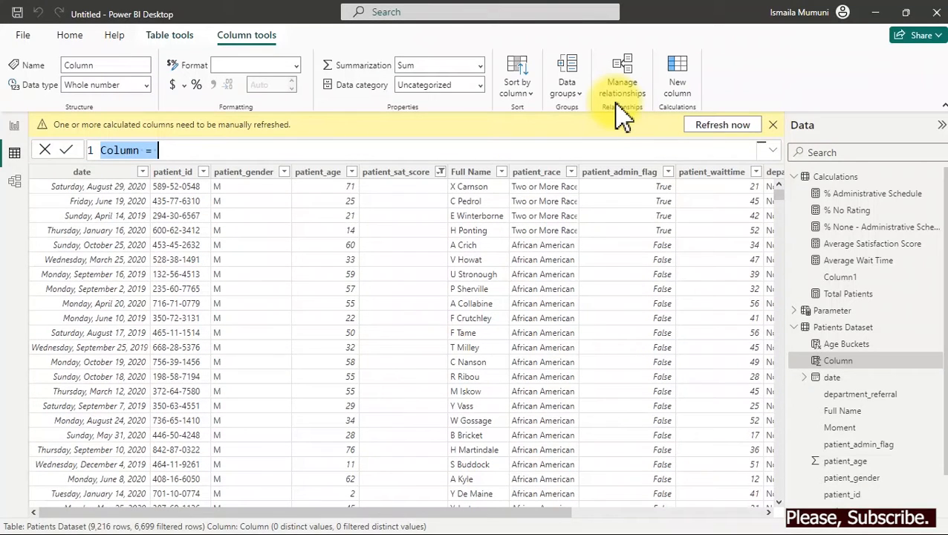
key("BackSpace")
type("Ag")
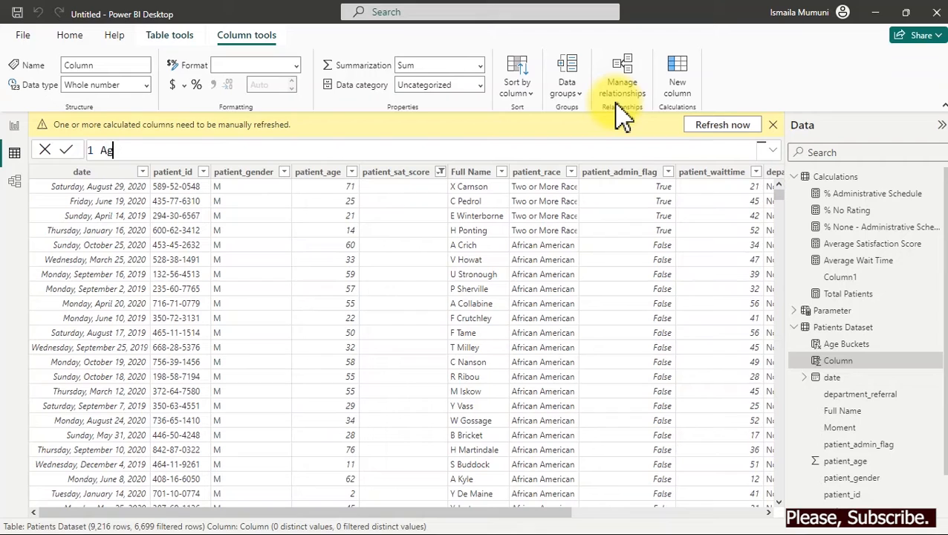
type("e Group =")
key("shift+Return")
key("Tab")
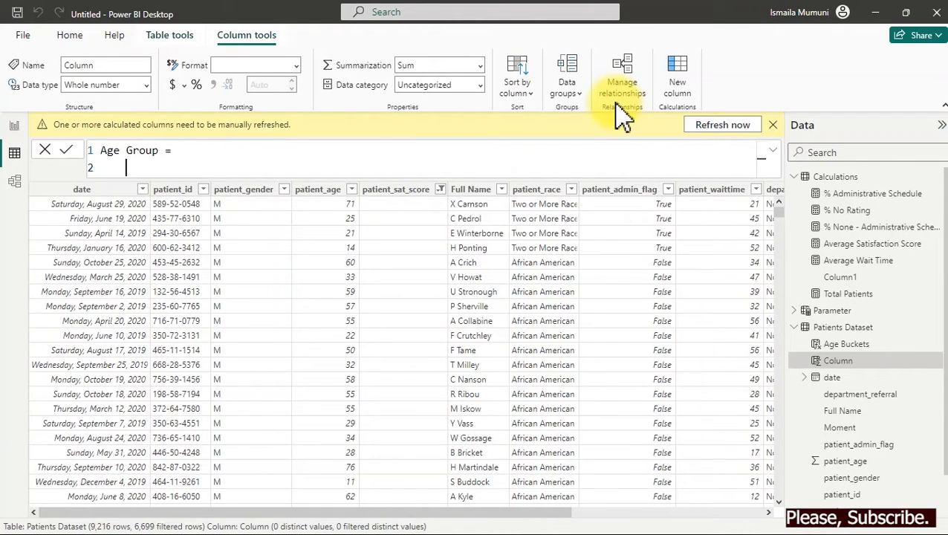
type("if")
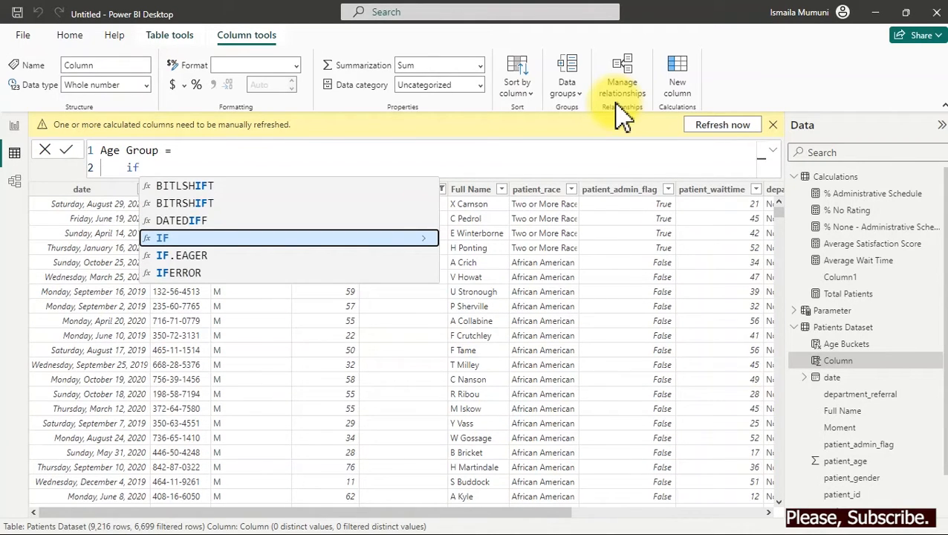
key("BackSpace")
key("BackSpace")
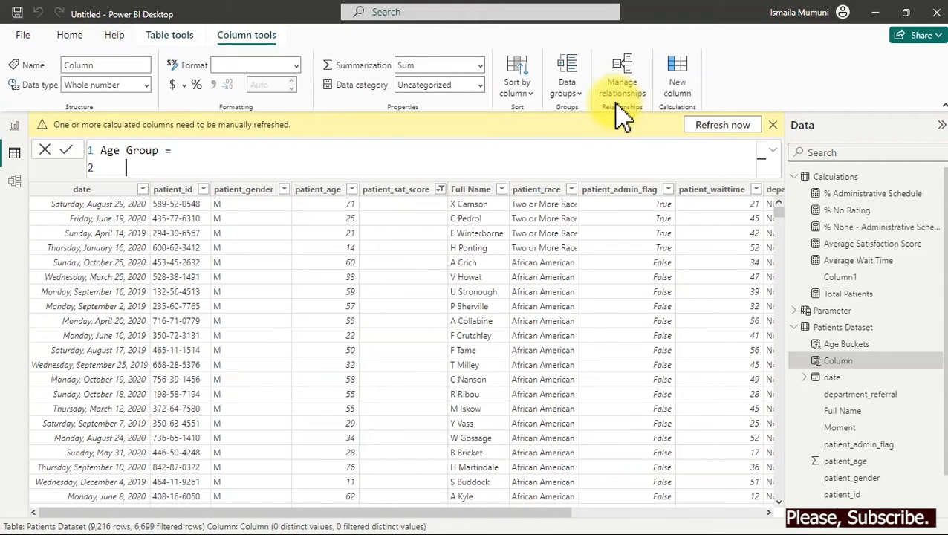
Declare a variable _PatientAge in the Age Group formula that holds 'Patients Dataset'[patient_age].
type("VAR")
type("Pa")
key("BackSpace")
key("BackSpace")
type("_Patie")
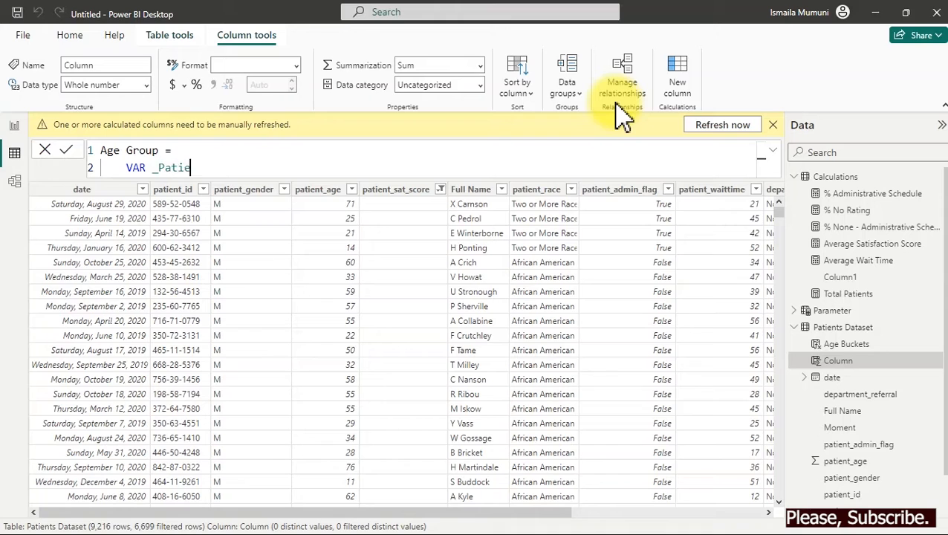
type("ntAge = pa")
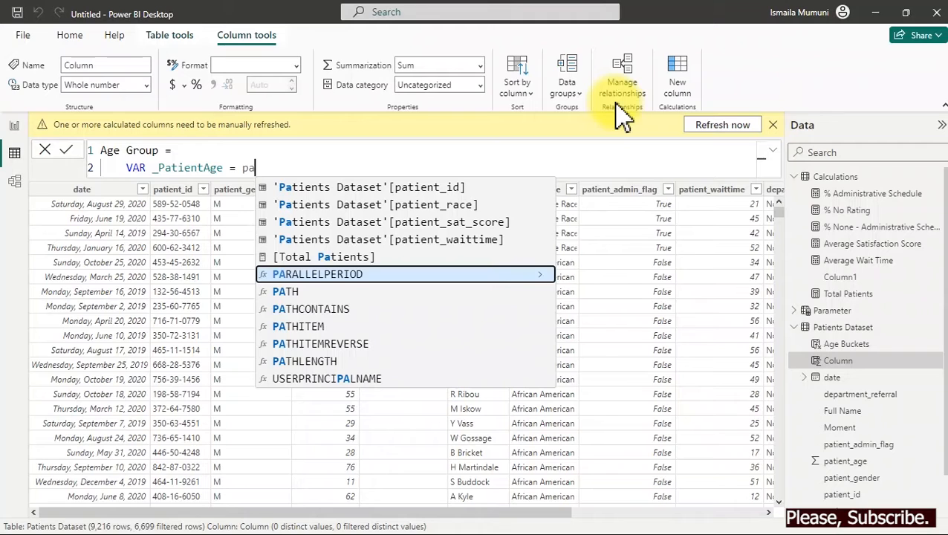
type("t")
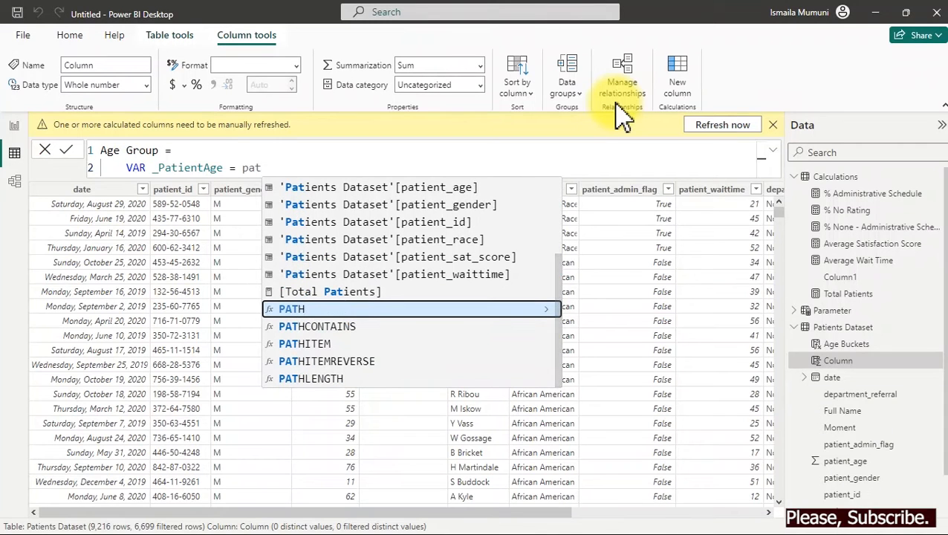
key("Up")
key("Up")
key("Up")
key("Up")
key("Up")
key("Up")
key("Up")
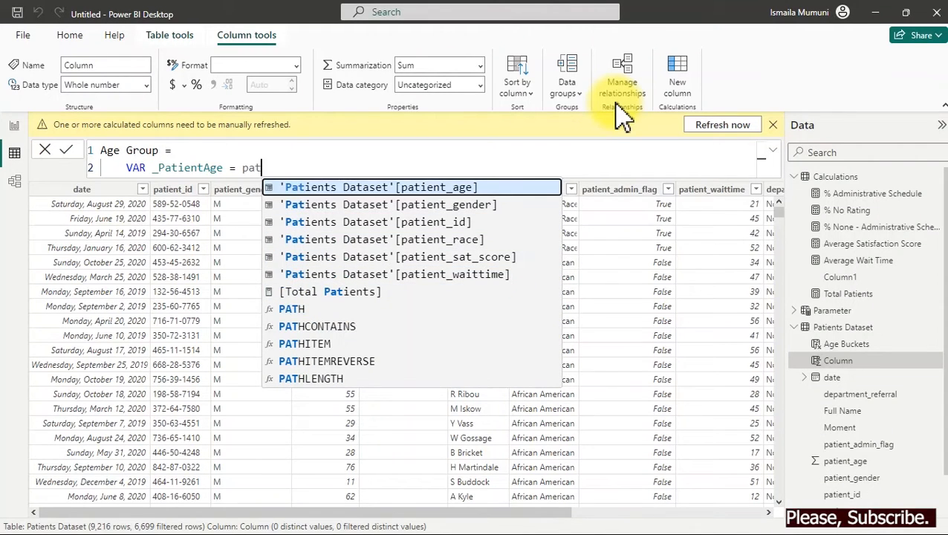
key("Tab")
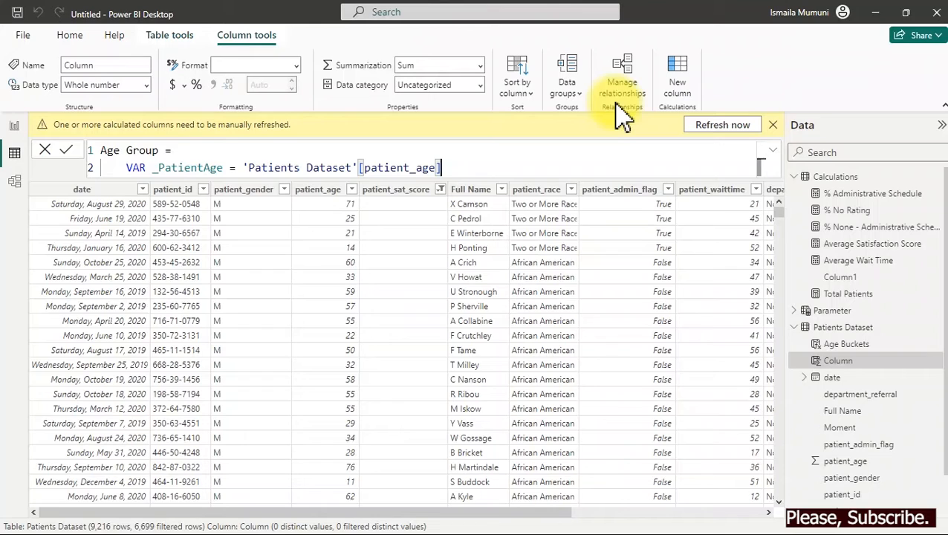
key("shift+Return")
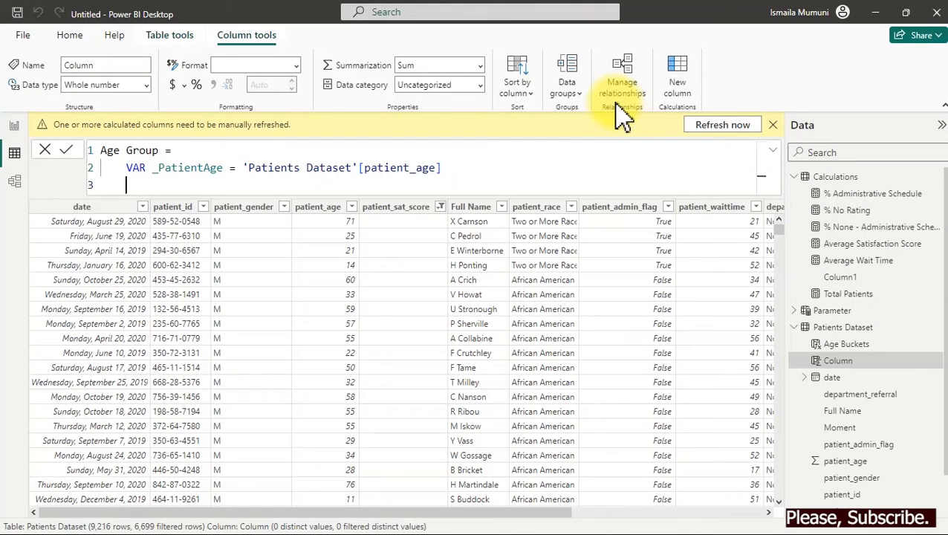
Add RETURN to the Age Group formula, followed by an IF that returns "Infancy" when _PatientAge<=2.
type("ret")
key("Tab")
key("shift+Return")
key("shift+Return")
type("if")
key("Tab")
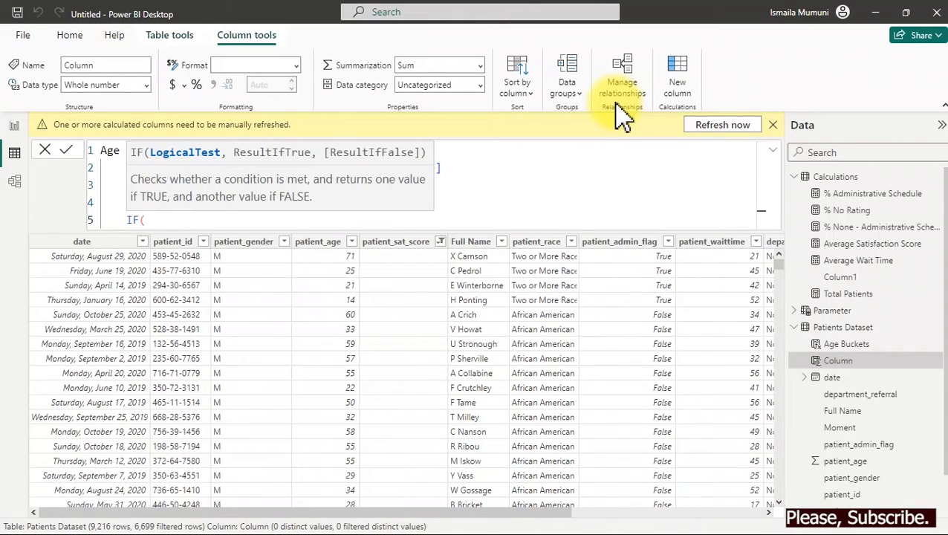
key("shift+Return")
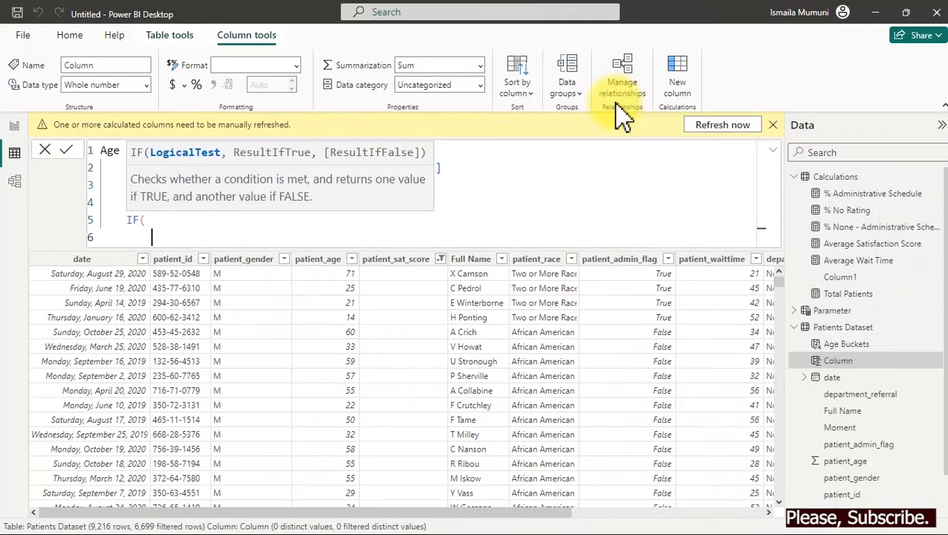
type("_")
key("Tab")
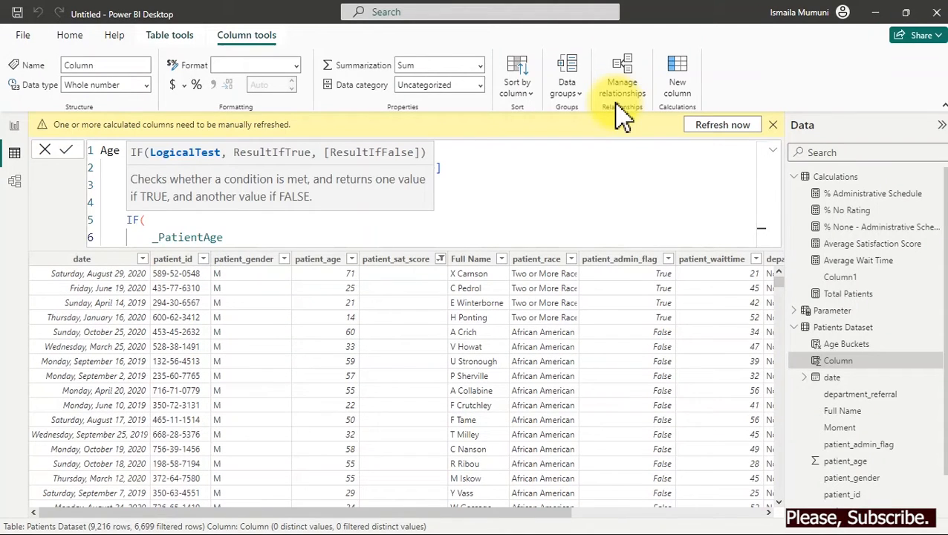
type("<=2,")
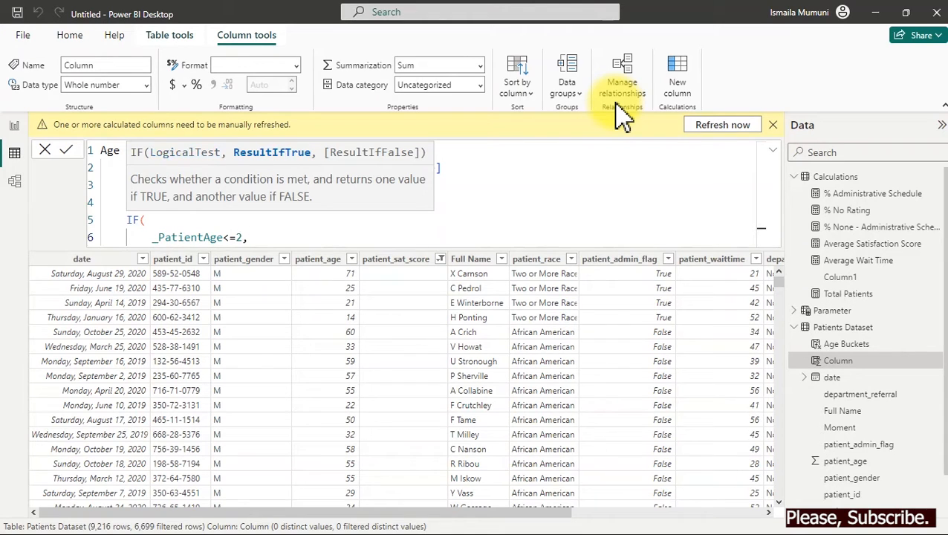
type(" \"Infancy\",")
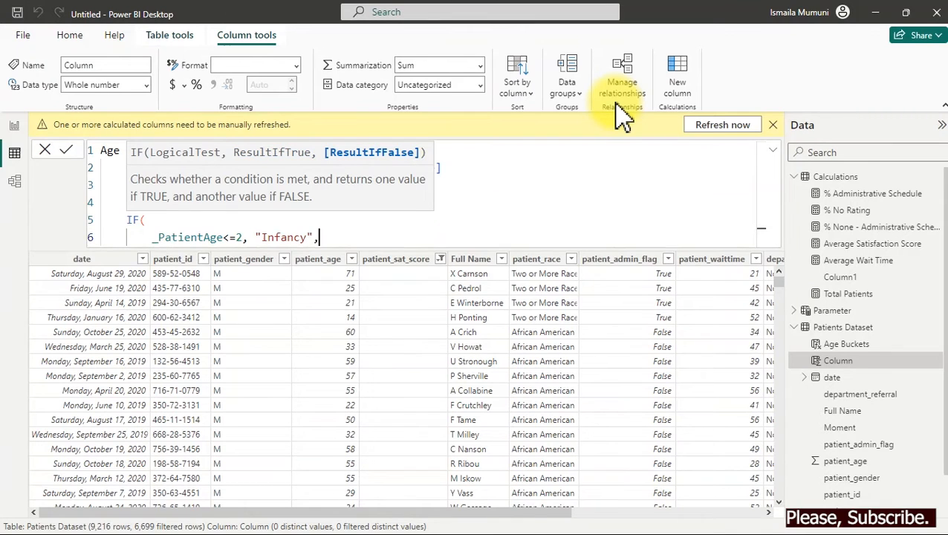
Nest a second IF on a new line that returns "Early Childhood" when _PatientAge<=6.
key("Return")
type("if")
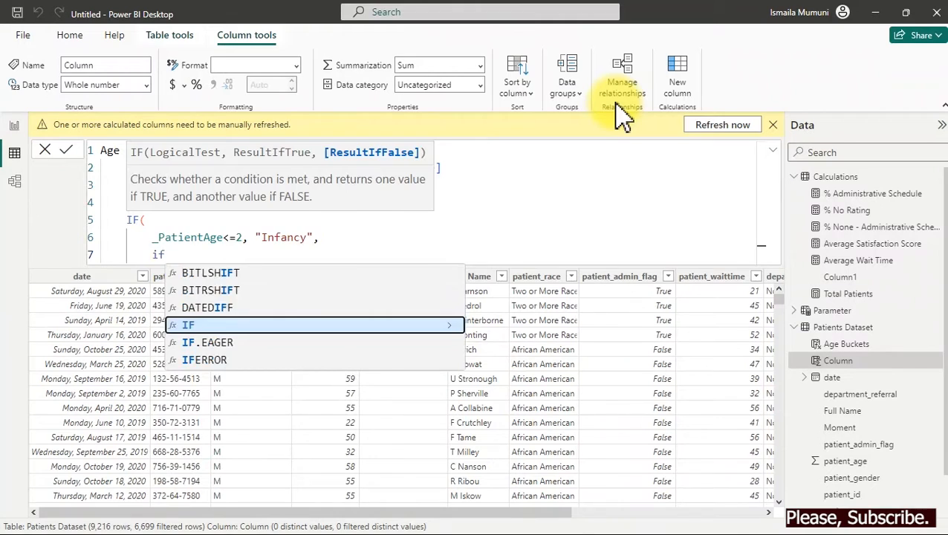
key("Tab")
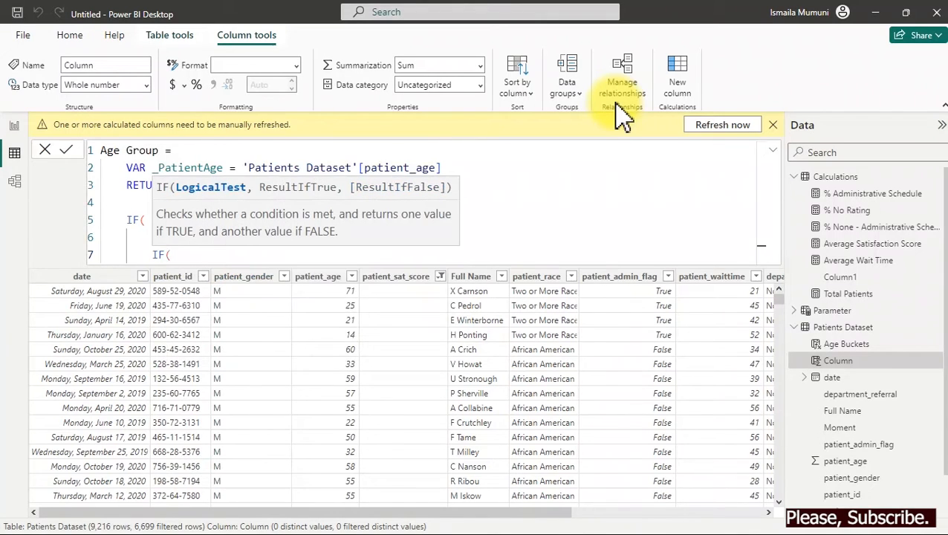
type("_")
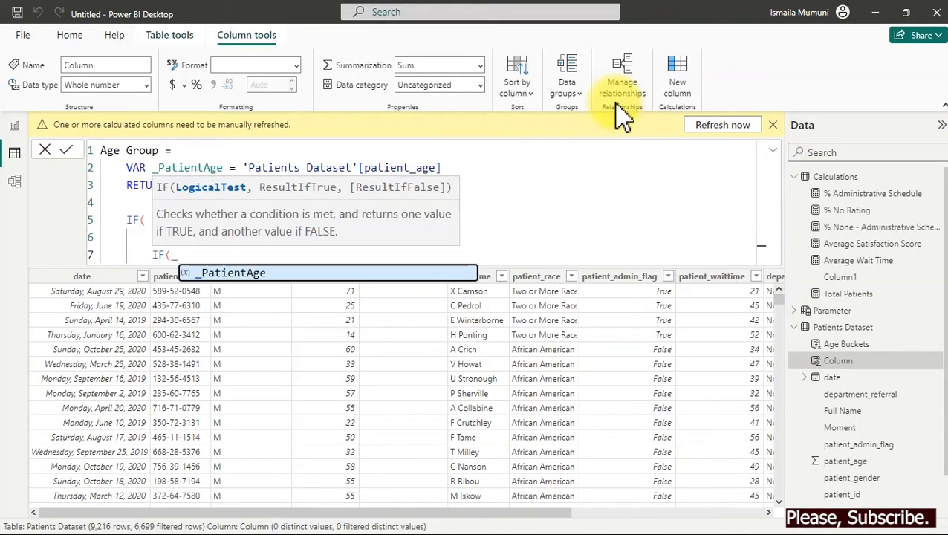
key("Tab")
type("<=")
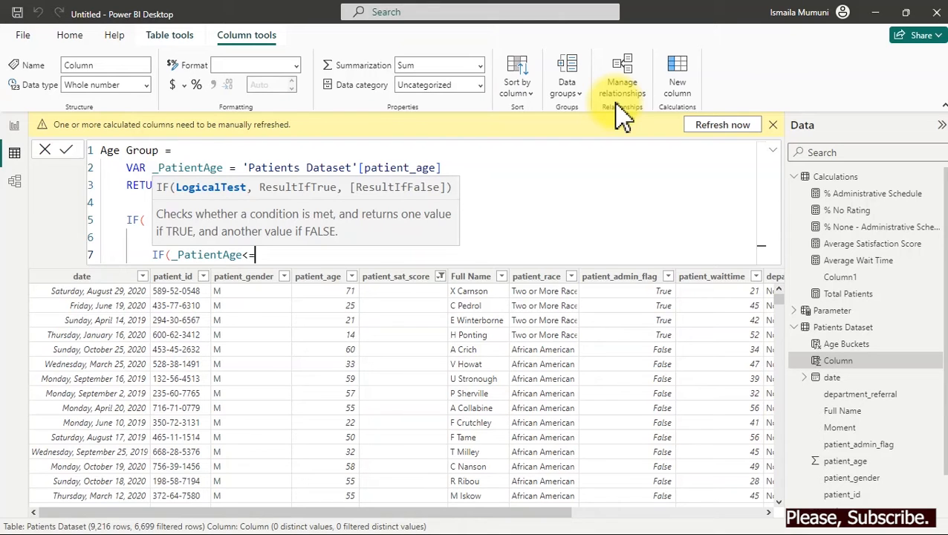
type("6,\"")
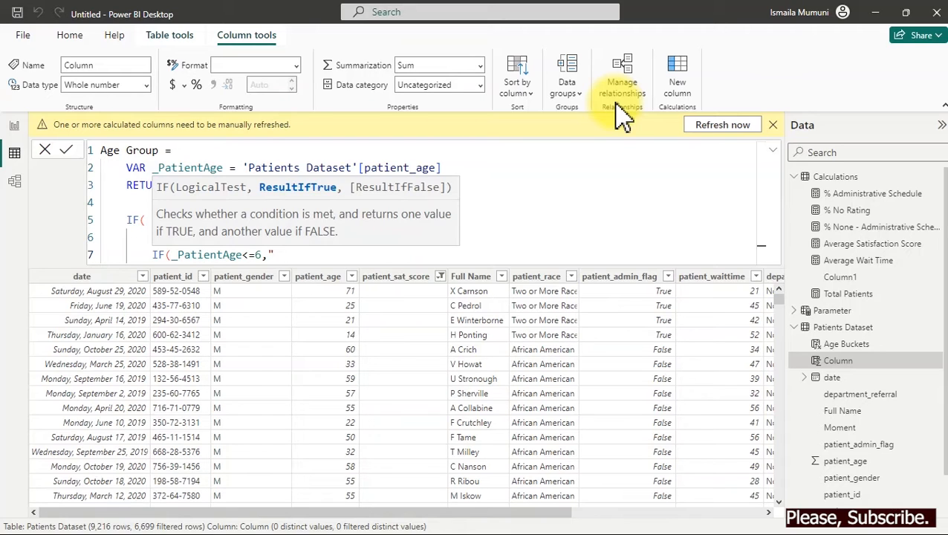
type("Early Childhood")
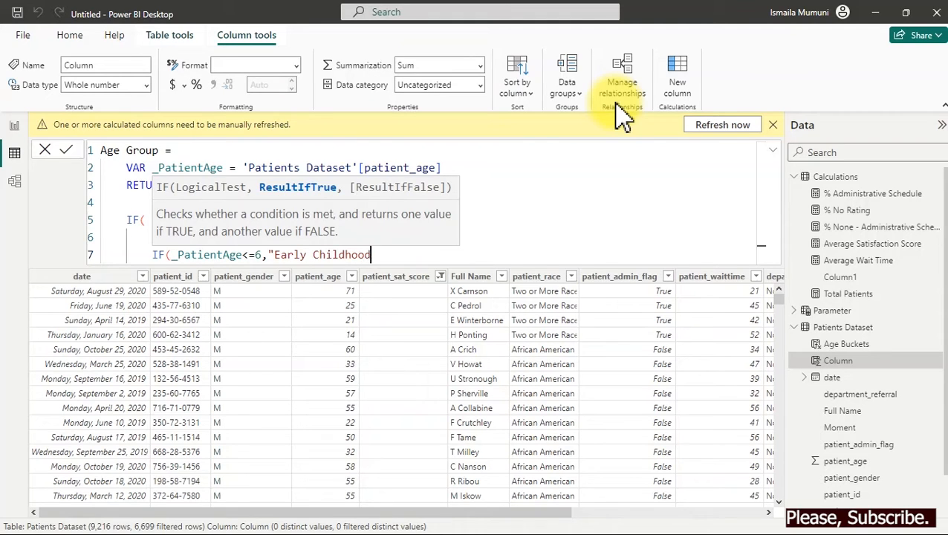
type("\",")
Nest a third, further indented IF on a new line that returns "Middle Childhood" when _PatientAge<=12.
key("Return")
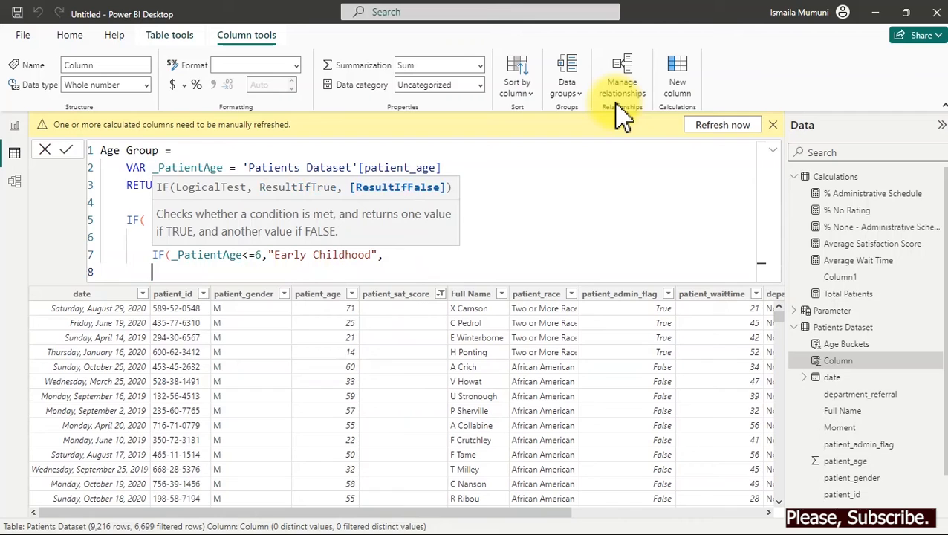
type("IF")
key("BackSpace")
key("BackSpace")
key("Tab")
type("IF(")
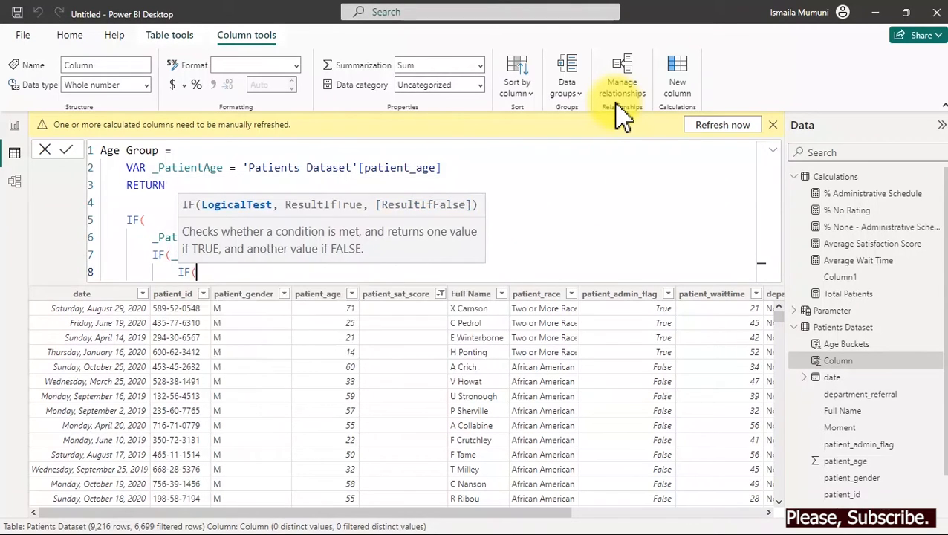
type("_")
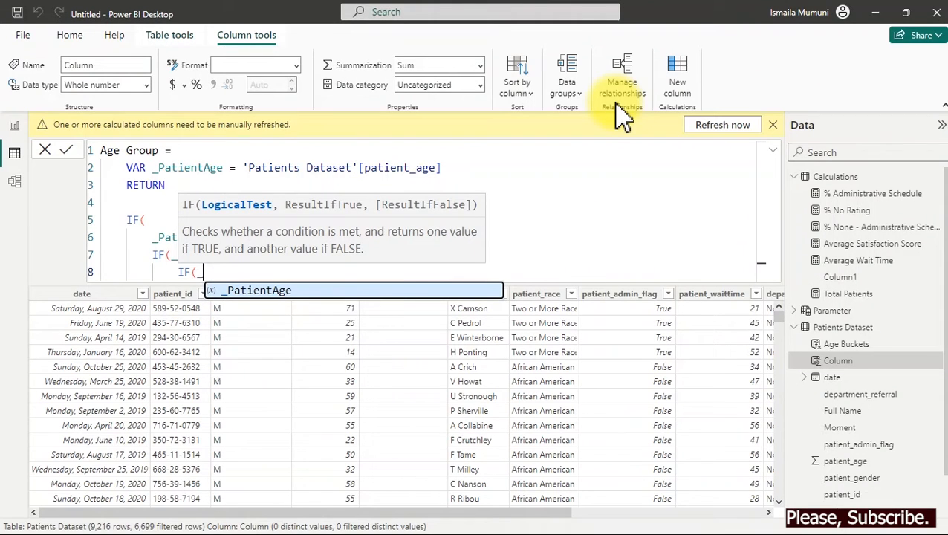
key("Tab")
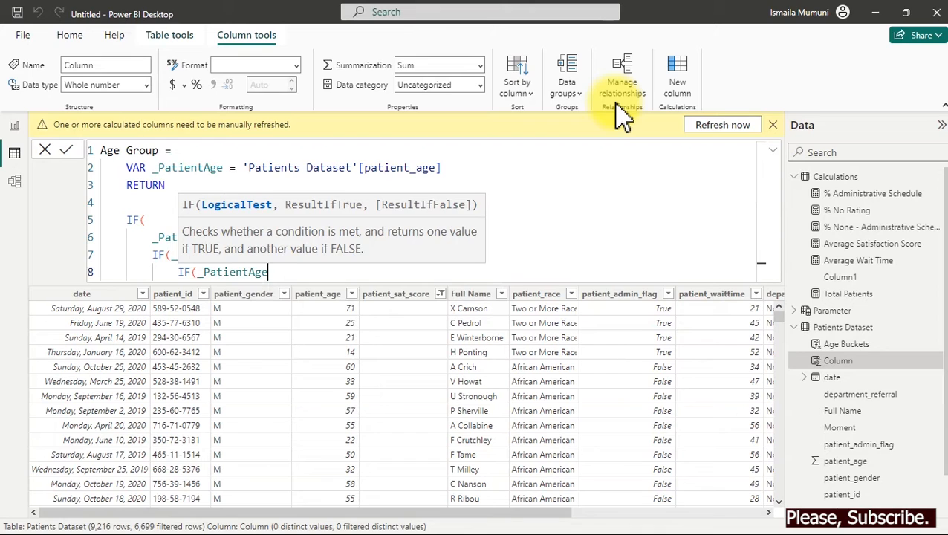
type("<=12, ")
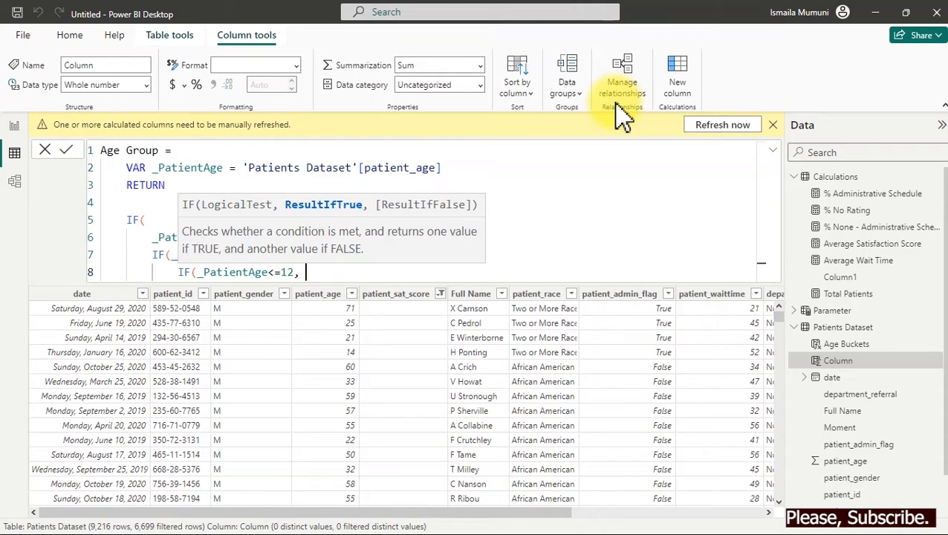
type("\"Middle Childhood")
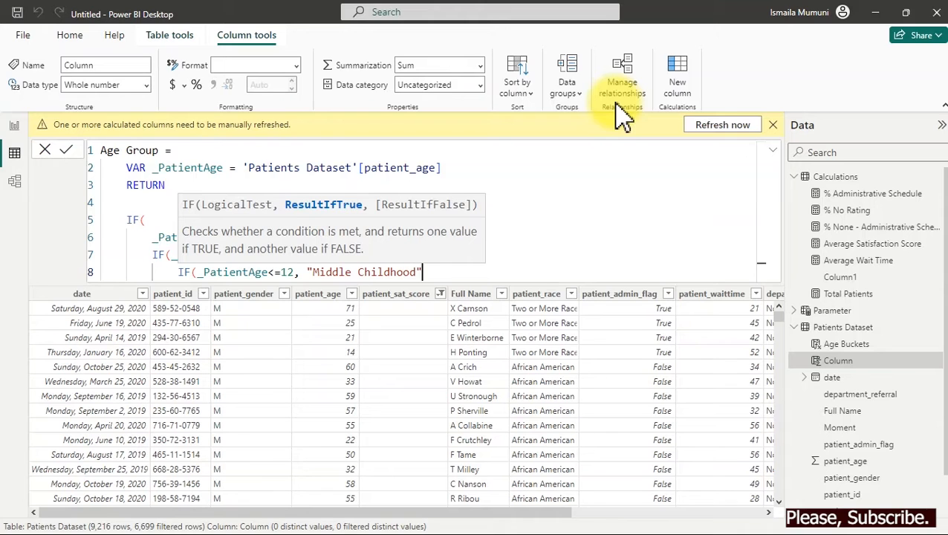
type(",")
Nest a fourth, further indented IF on a new line that returns "Teenager" when _PatientAge<=18.
key("shift+Return")
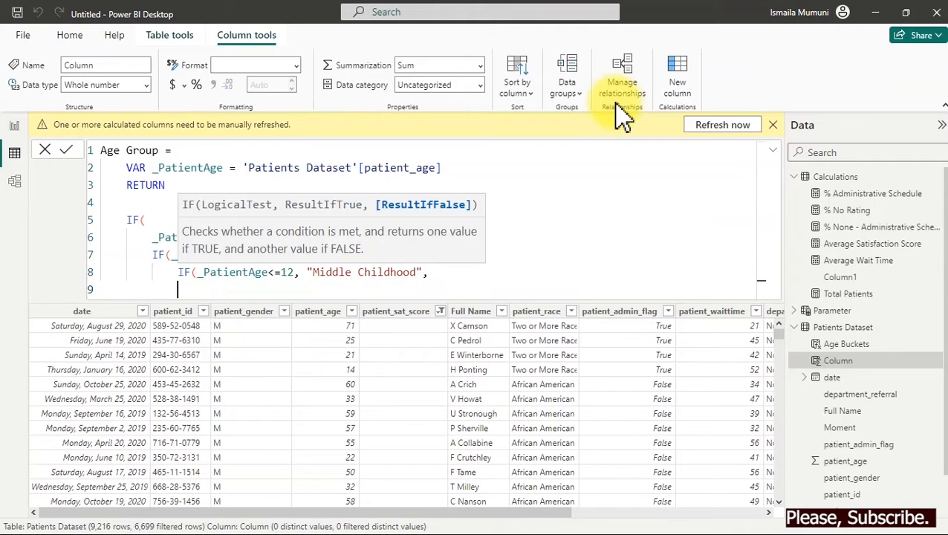
type("IF(")
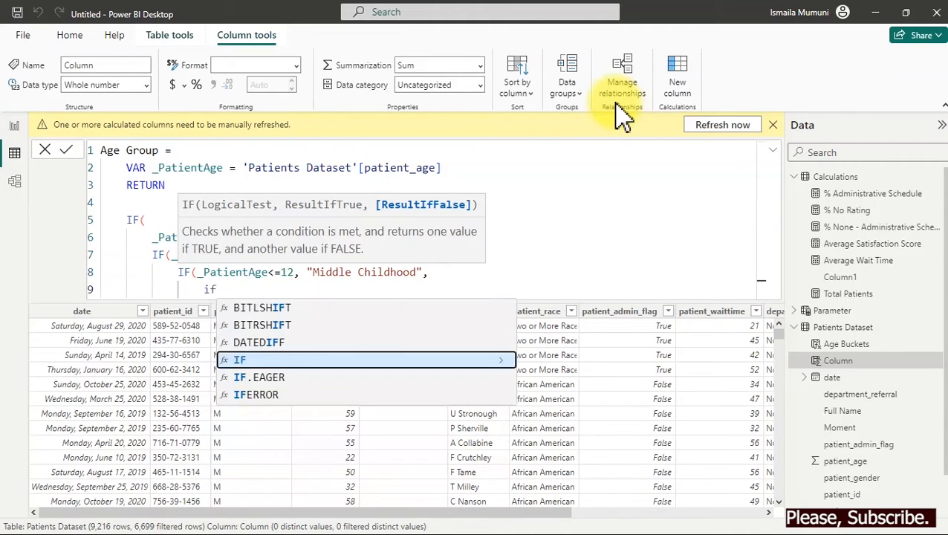
type("_")
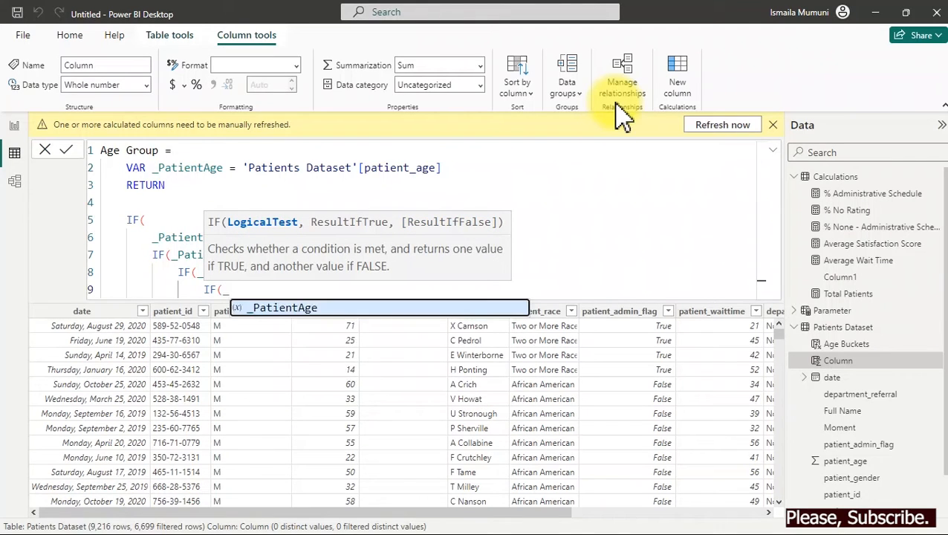
key("Tab")
type("<=1")
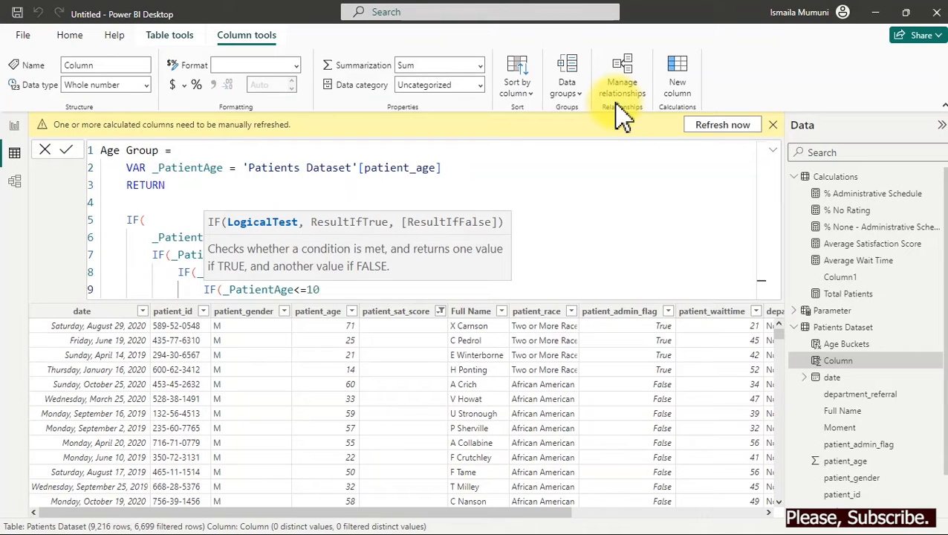
type("8,\"Teenager")
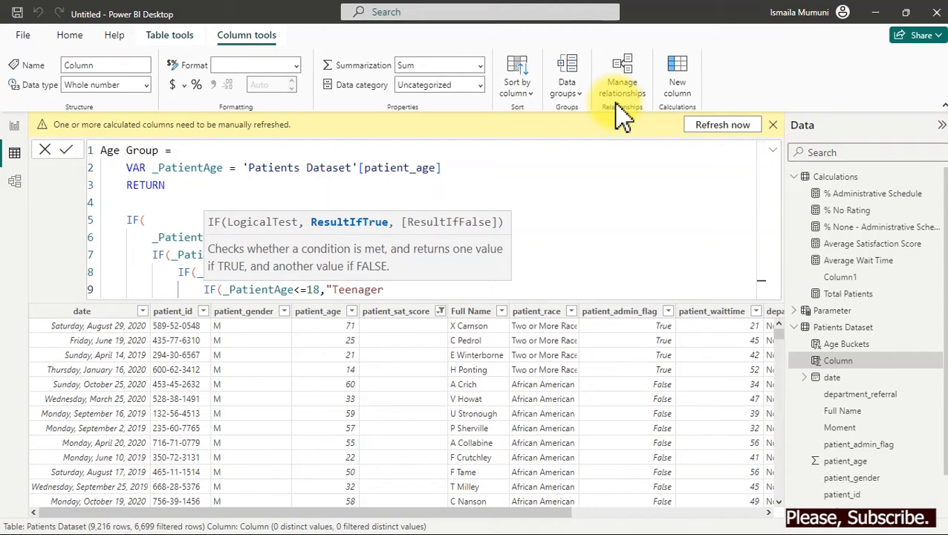
type("\",")
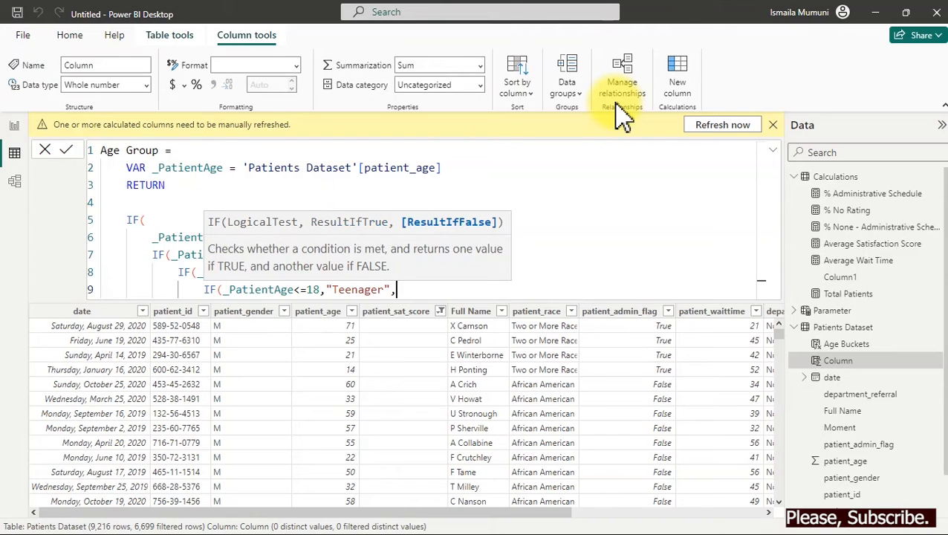
Add "Adult" as the final fallback result and close all four IF functions with parentheses on separate lines.
key("shift+Return")
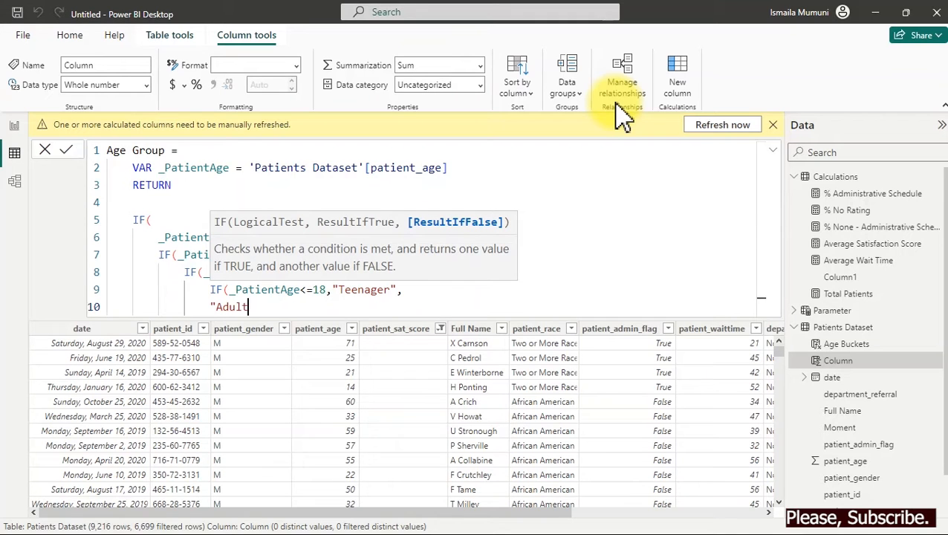
key("shift+Return")
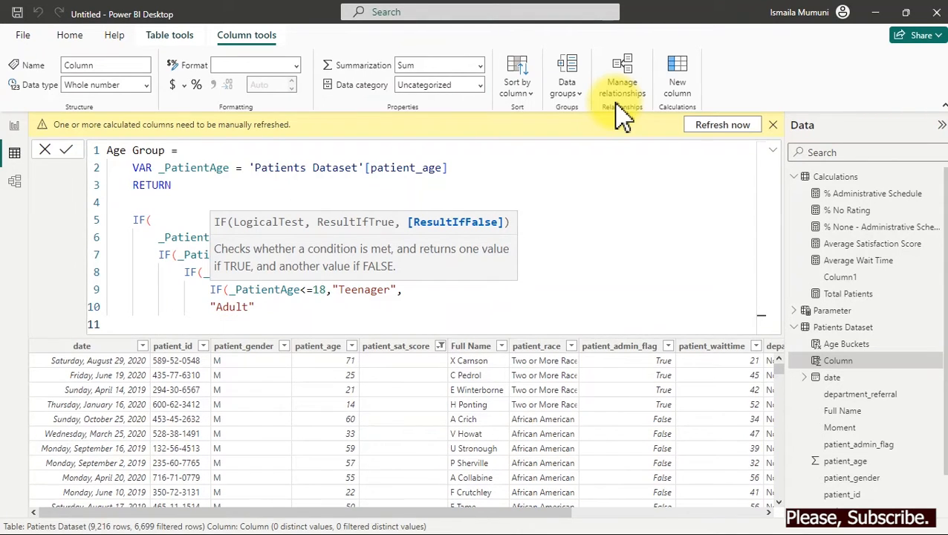
type(")")
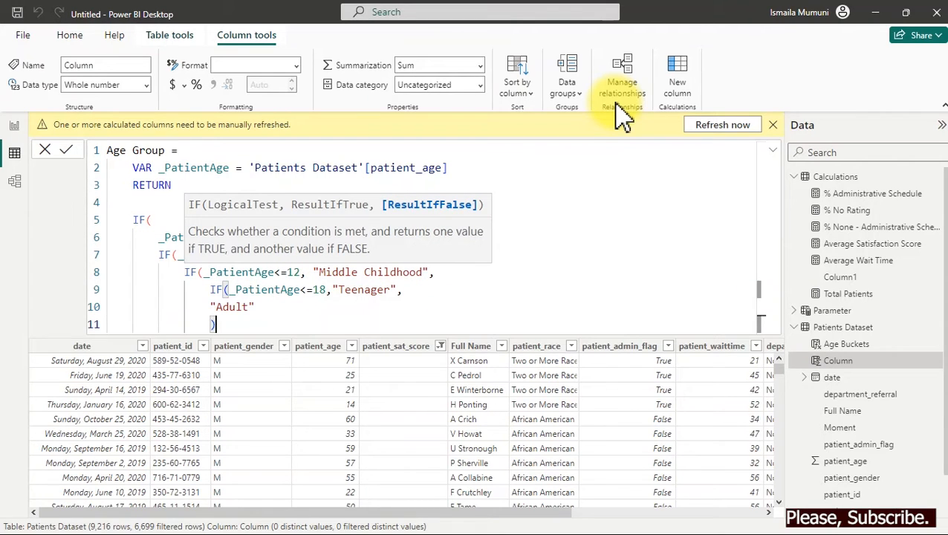
key("shift+Return")
type(")")
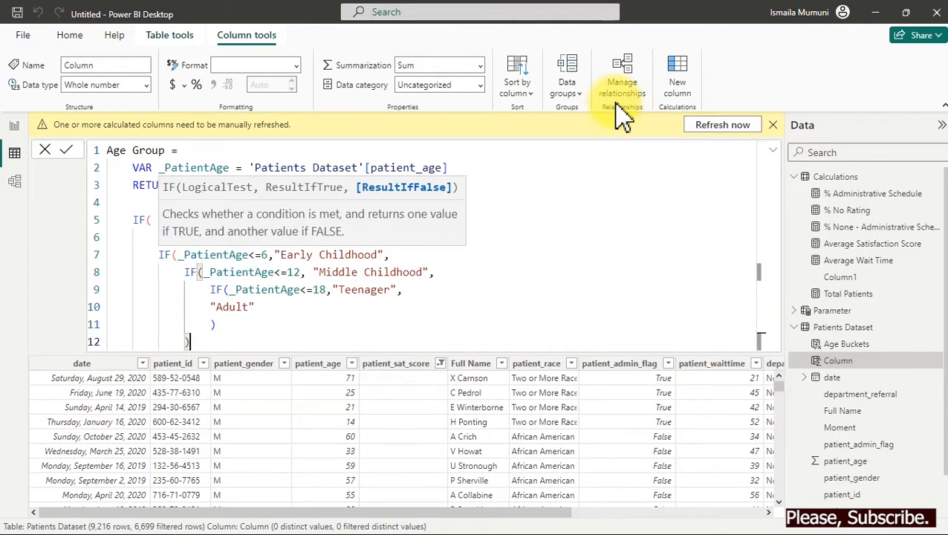
key("shift+Return")
type(")")
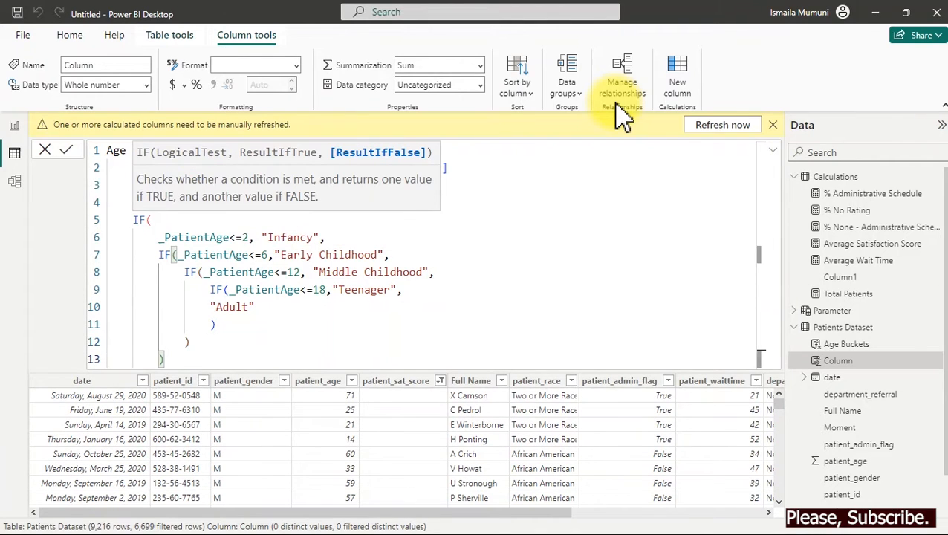
key("shift+Return")
type(")")
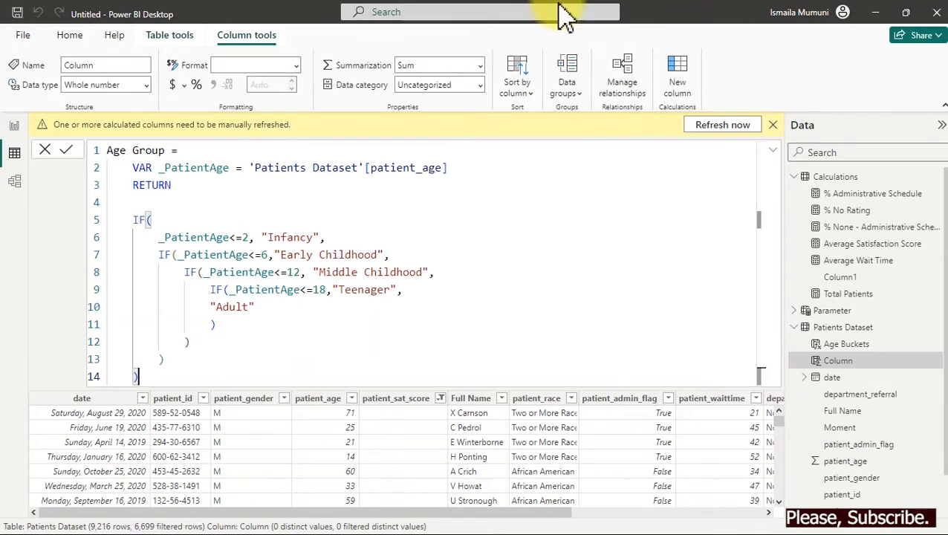
Break the line after the opening parenthesis of each of the three nested IFs so their conditions start on new lines.
left_click(180, 255)
key("shift+Return")
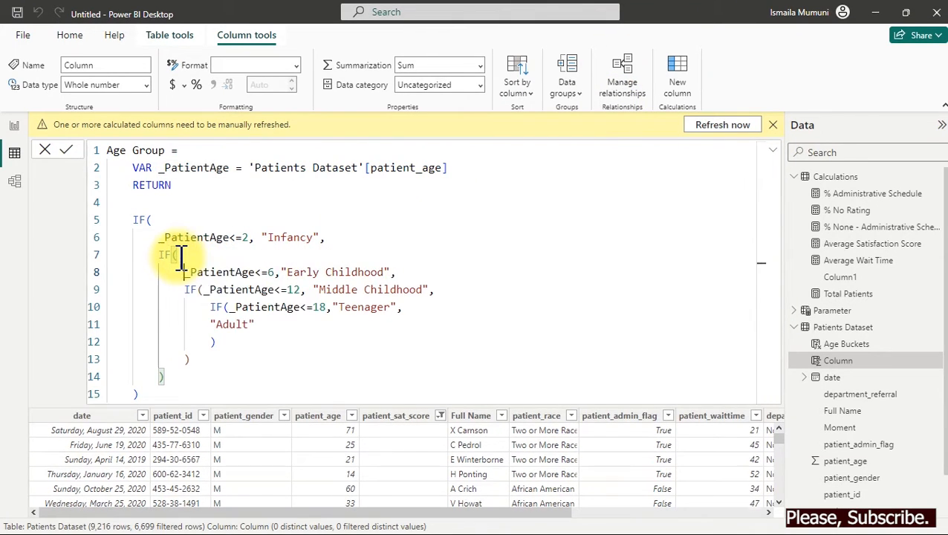
left_click(206, 290)
key("shift+Return")
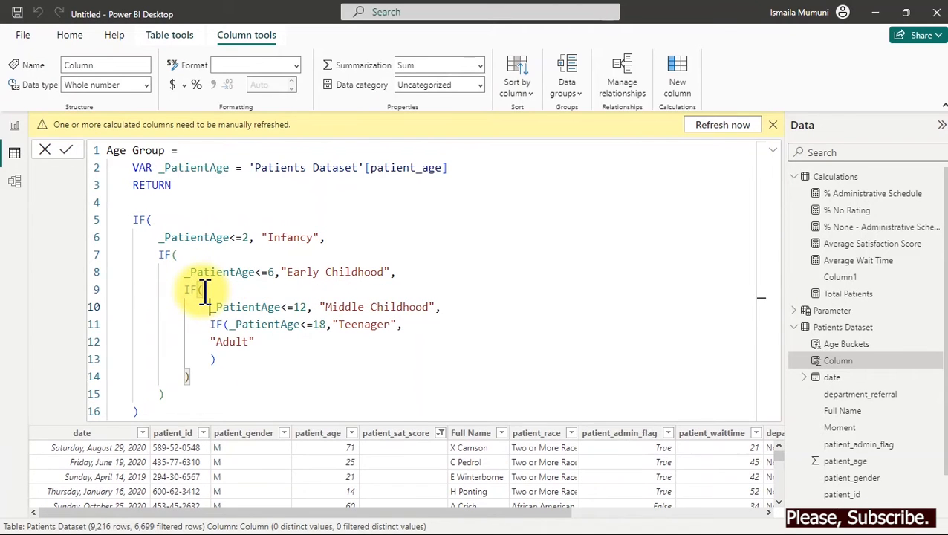
left_click(230, 325)
key("shift+Return")
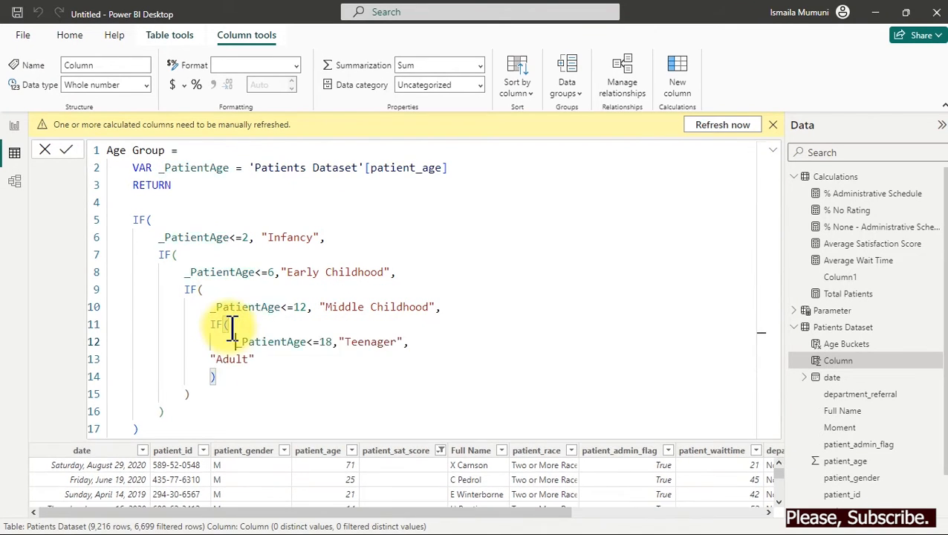
Commit the Age Group column formula and collapse the formula editor to a single line.
left_click(488, 268)
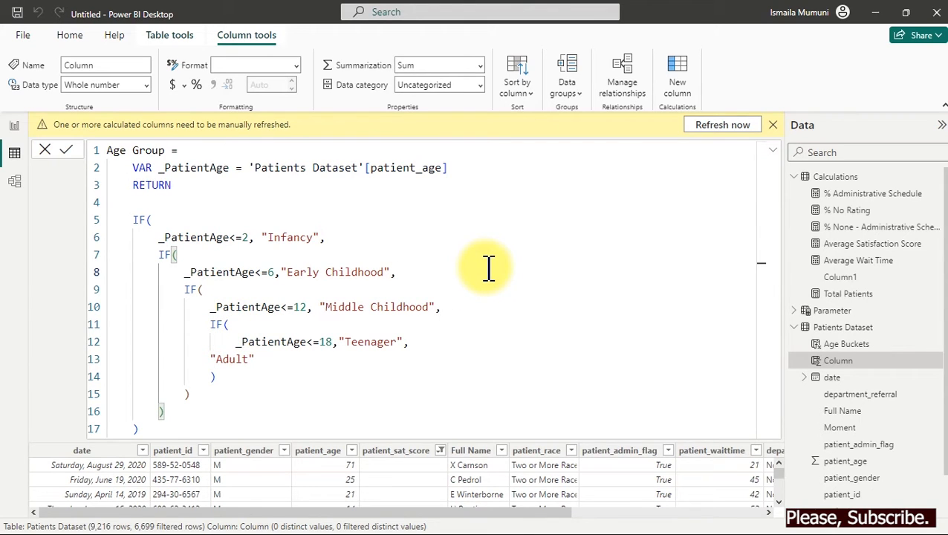
key("Return")
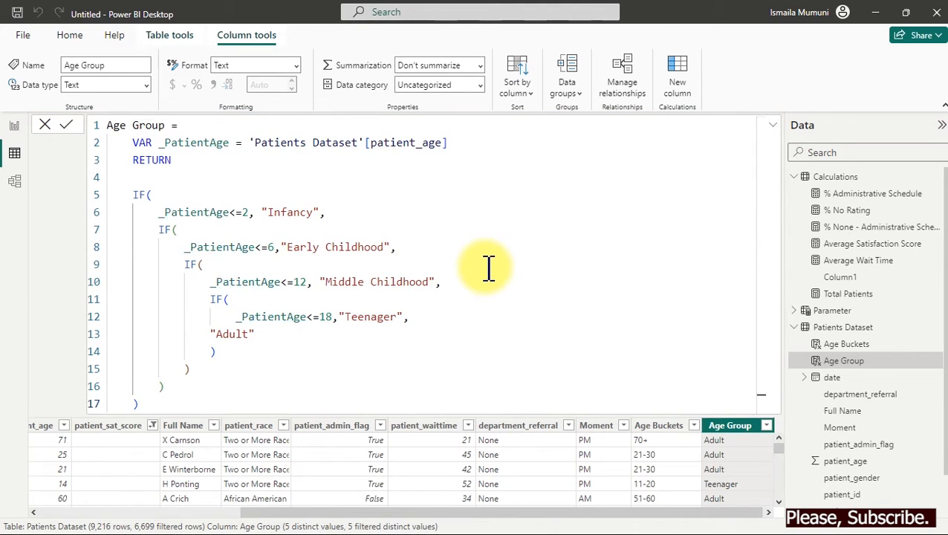
left_click(769, 127)
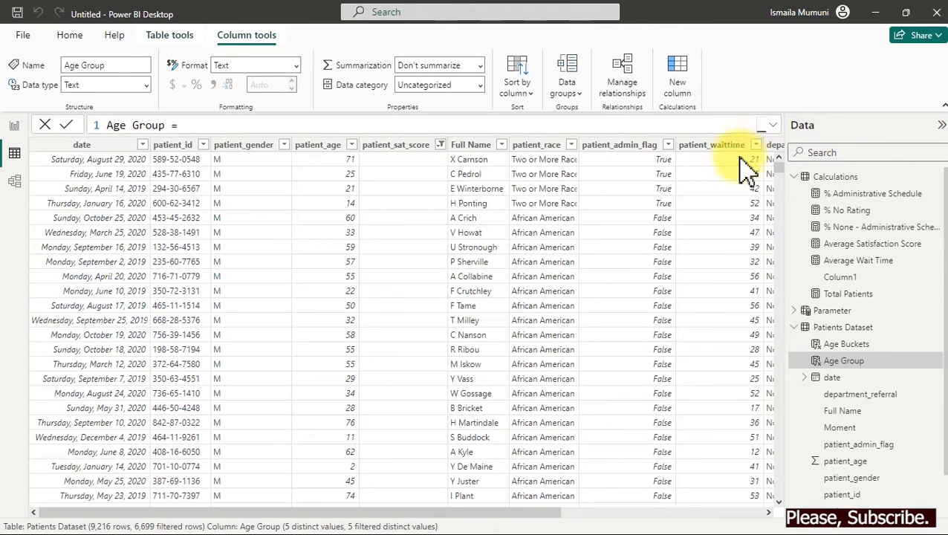
Filter the Age Group column to show only the Teenager rows.
left_click_drag(525, 512, 777, 511)
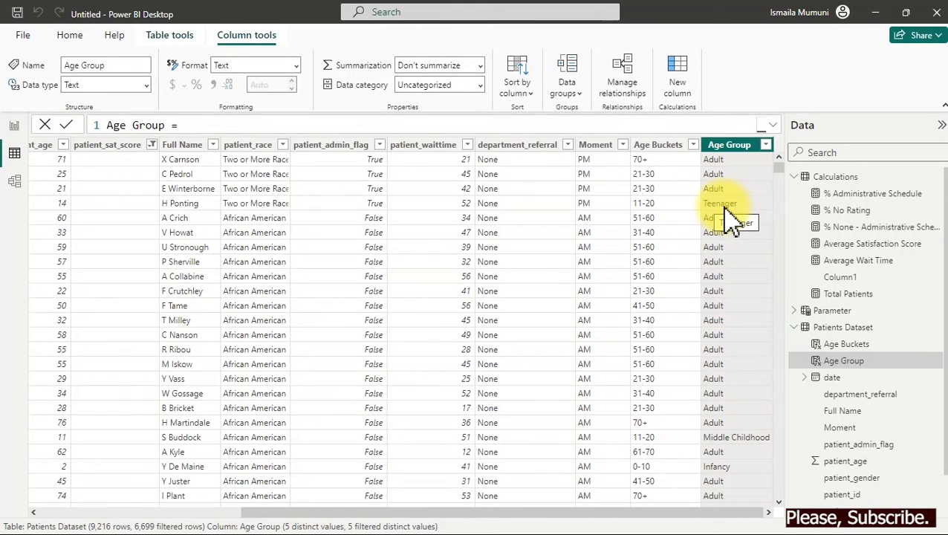
left_click(766, 145)
left_click(772, 288)
left_click(771, 344)
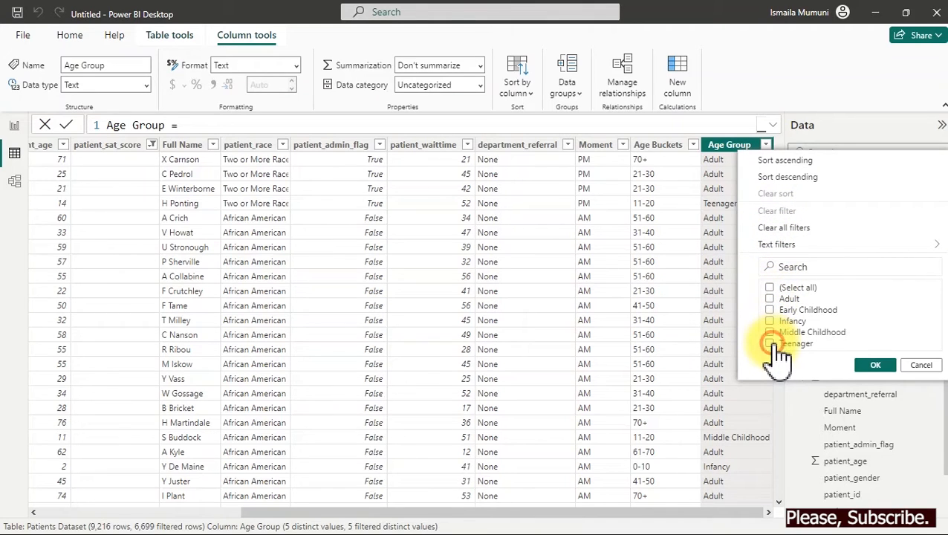
left_click(876, 365)
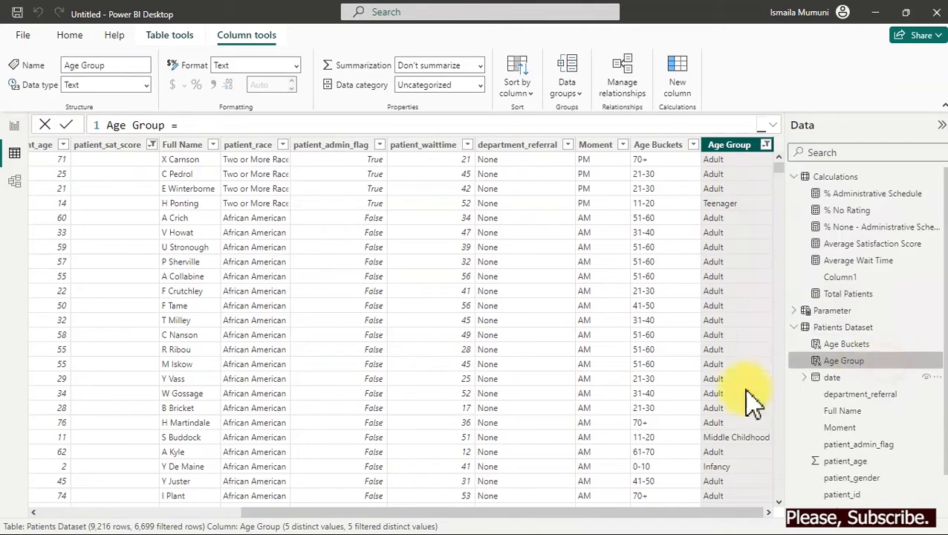
Check which patient_age values occur among the rows filtered to Teenager, leaving the age filter unapplied.
left_click_drag(666, 521, 402, 525)
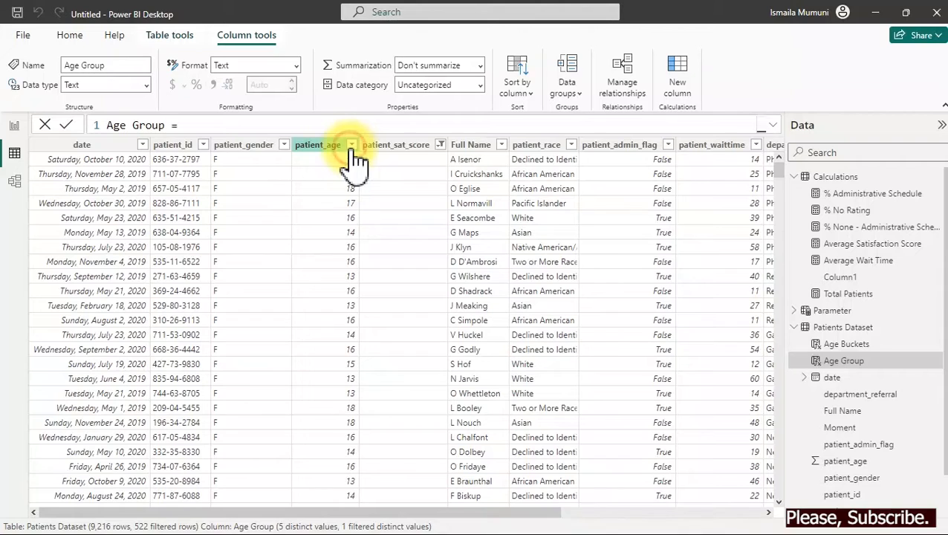
left_click(350, 148)
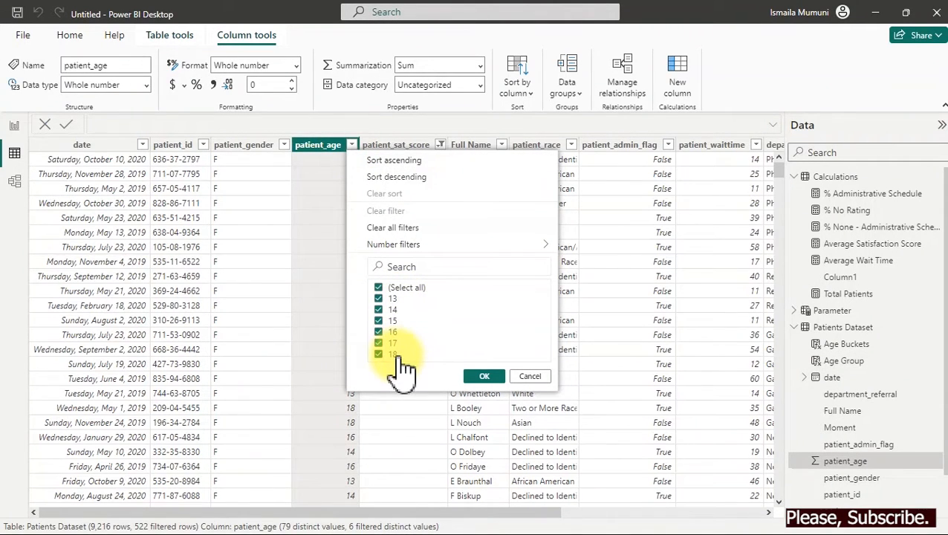
left_click(517, 376)
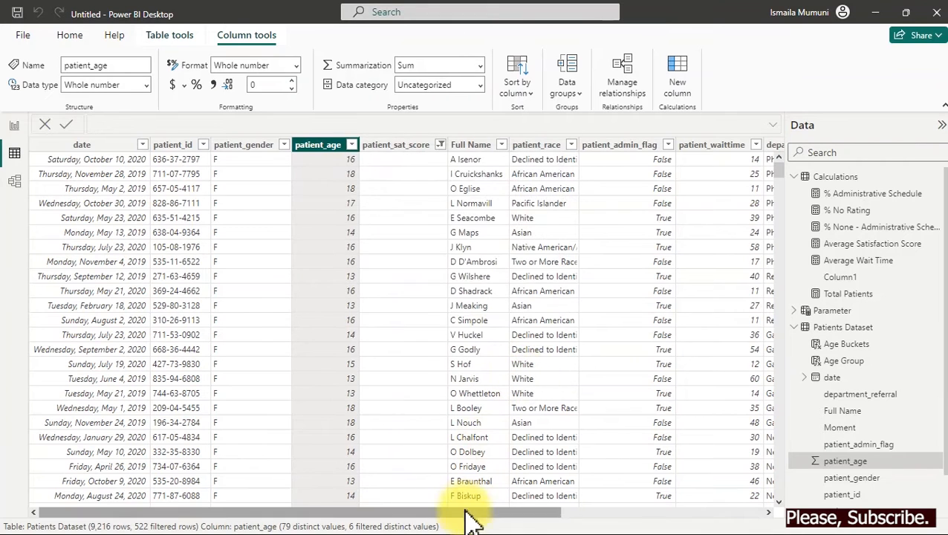
Clear the filter on the Age Group column.
left_click_drag(469, 516, 713, 508)
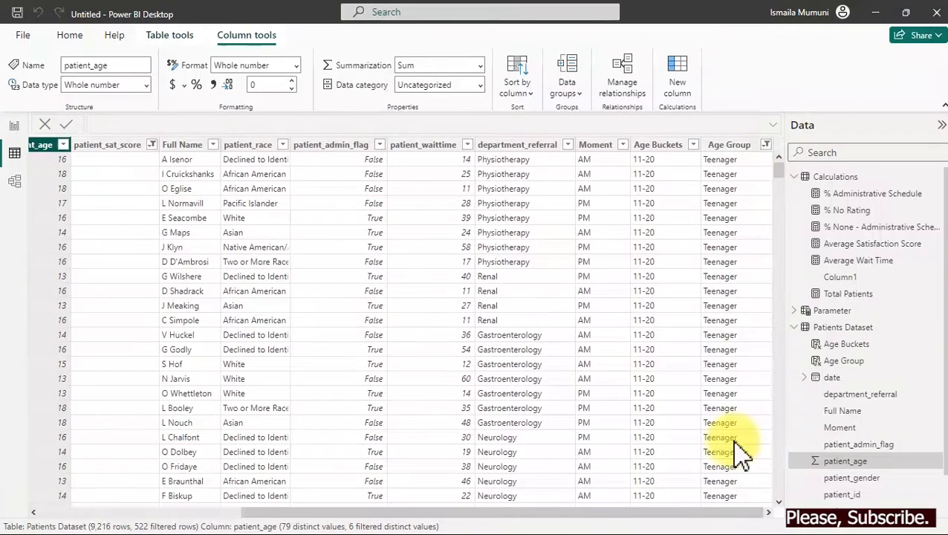
left_click(766, 145)
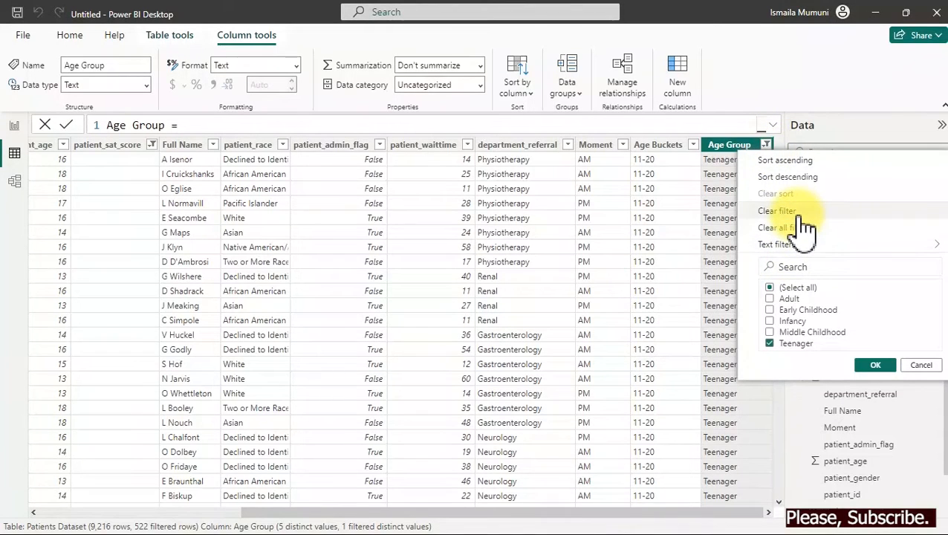
left_click(800, 214)
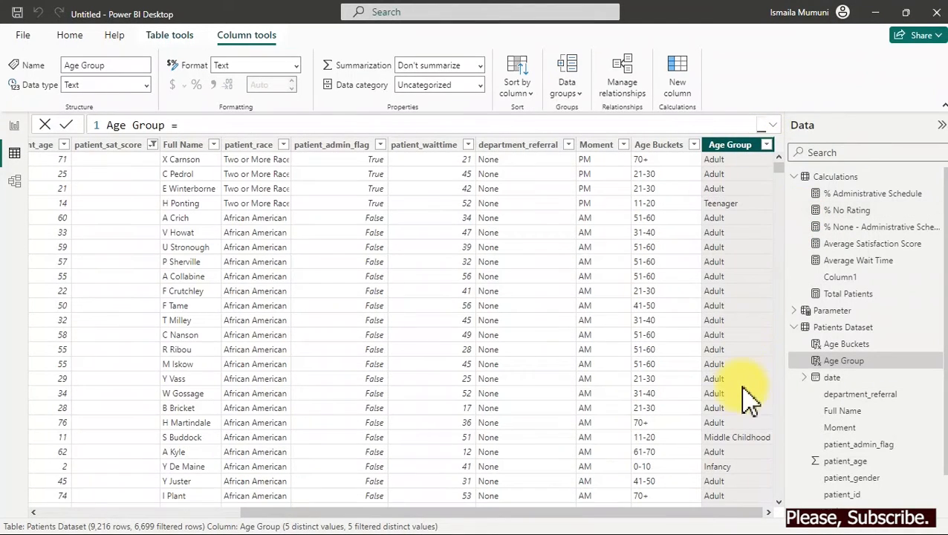
Delete the Average Wait Time, Average Satisfaction Score and % No Rating cards from the report page.
left_click(13, 132)
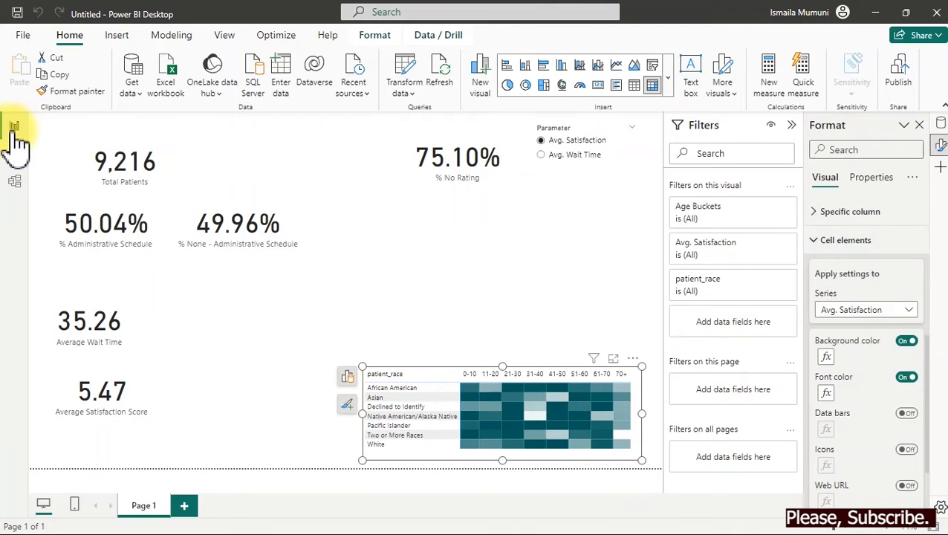
left_click(123, 339)
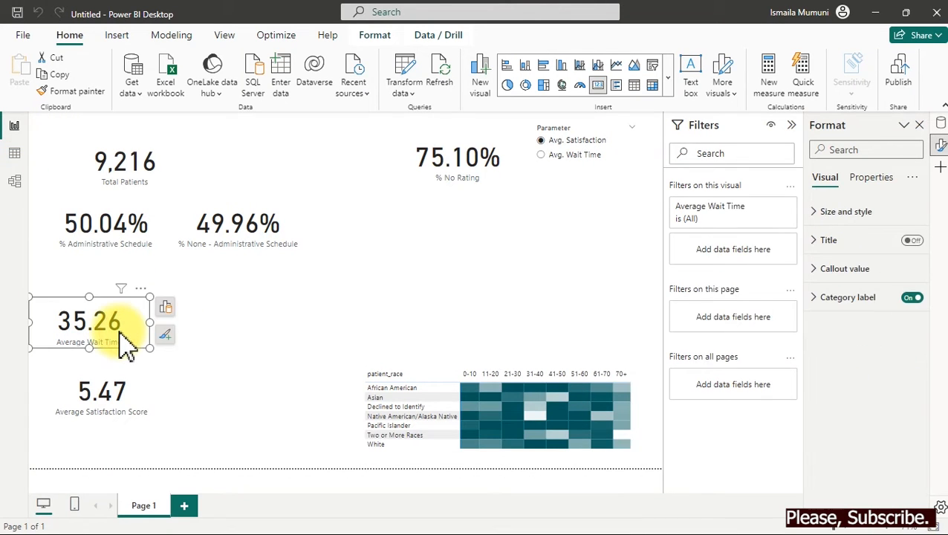
key("Delete")
left_click(115, 414)
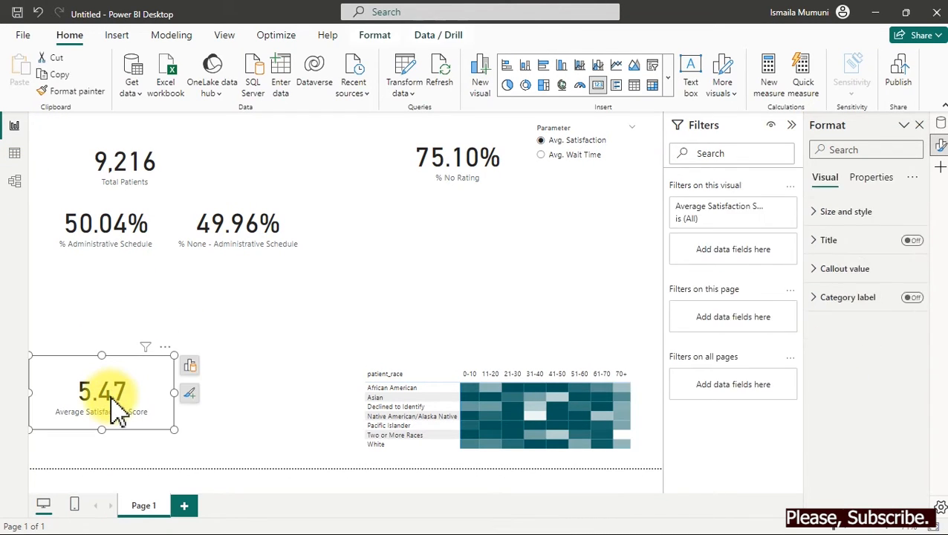
key("Delete")
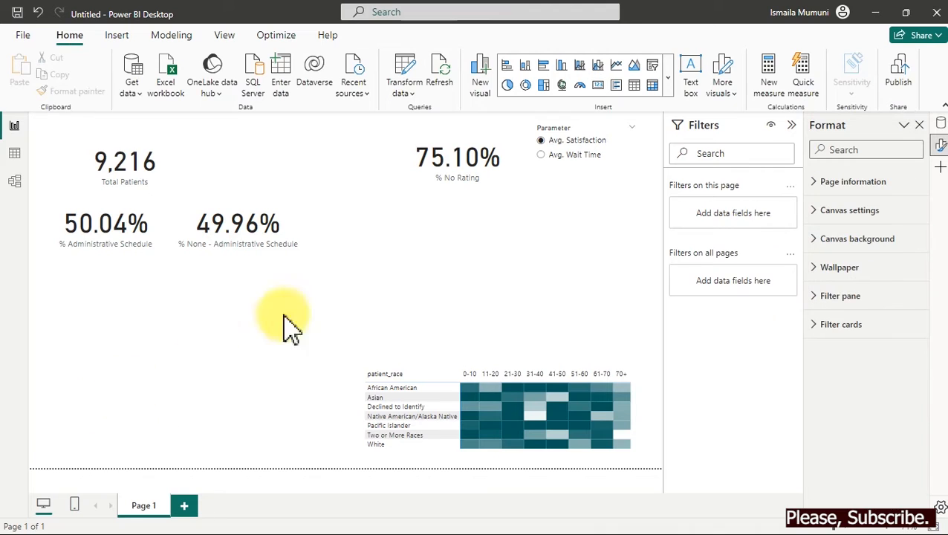
left_click(457, 187)
key("Delete")
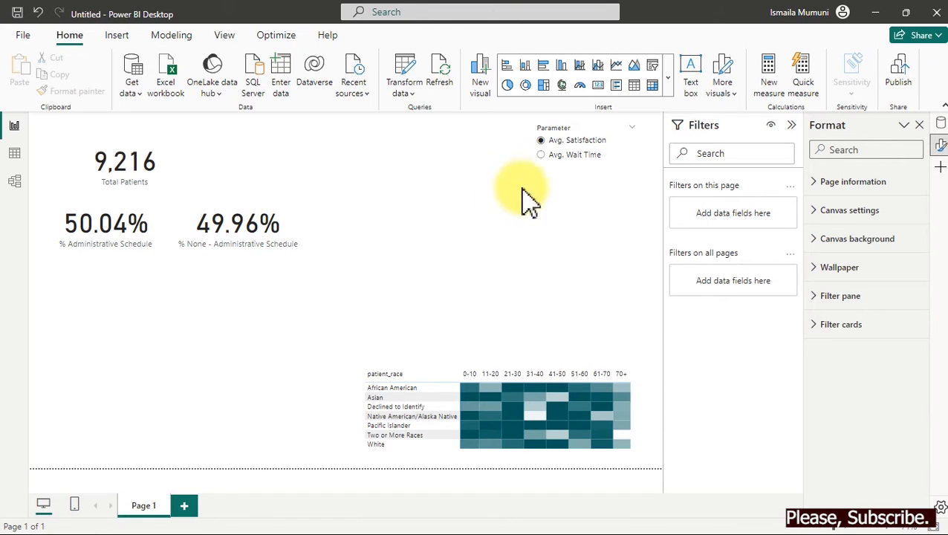
Insert a clustered column chart beneath the percentage cards with Age Group on the X-axis and Total Patients on the Y-axis.
left_click(562, 69)
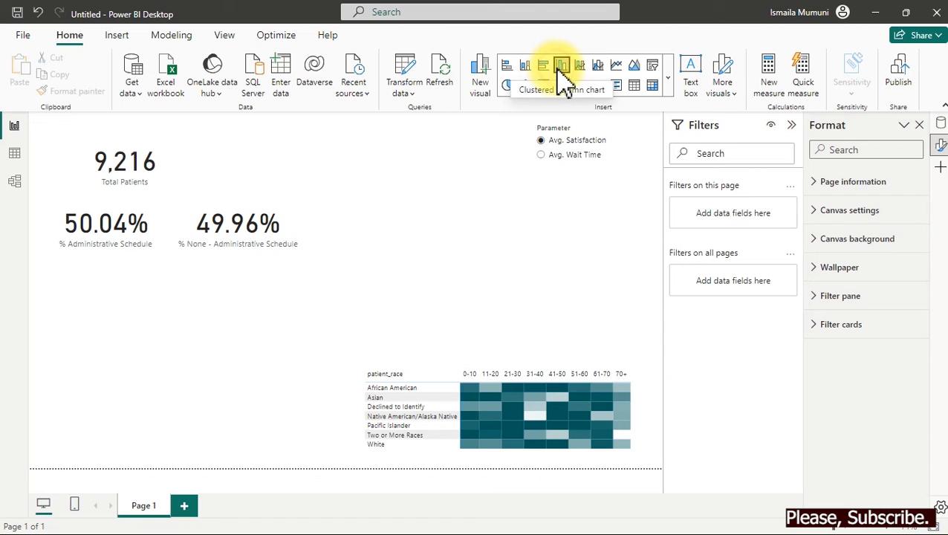
left_click_drag(508, 169, 294, 312)
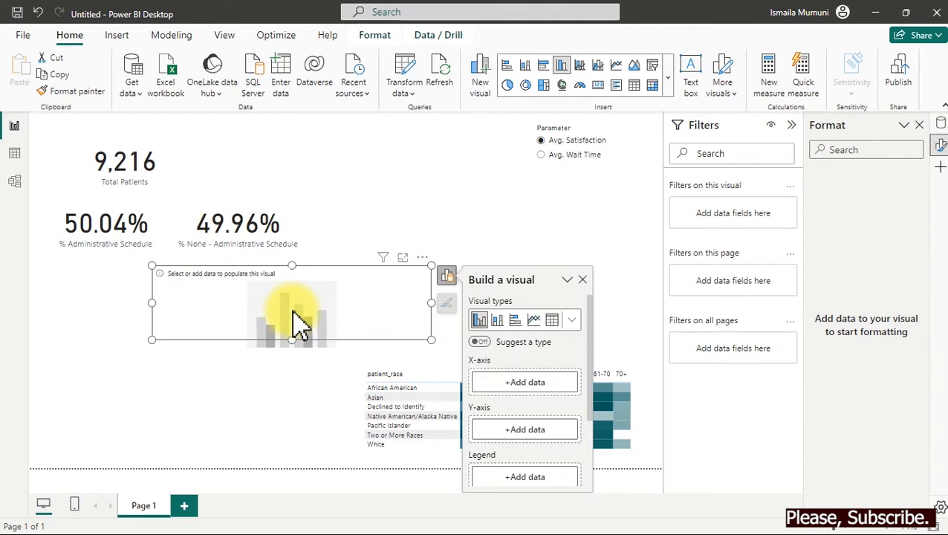
left_click(939, 127)
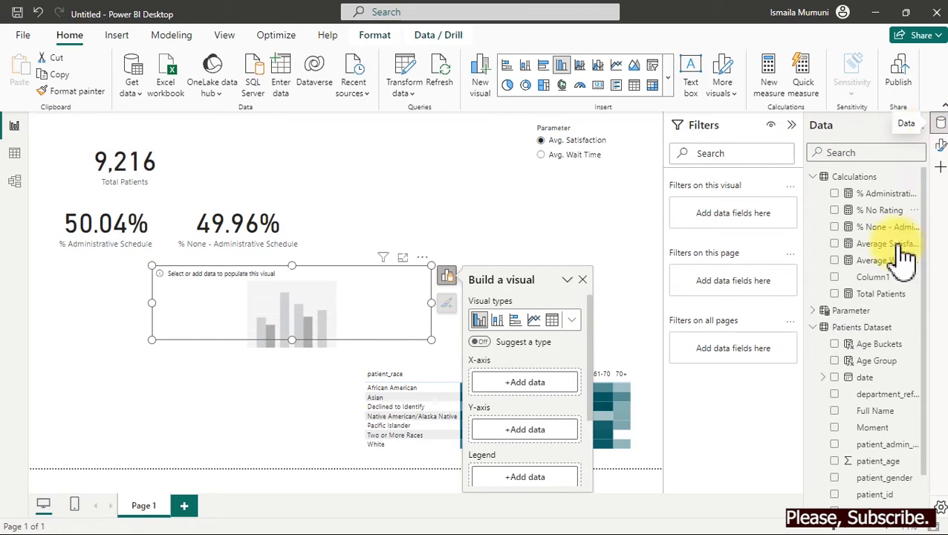
left_click(835, 345)
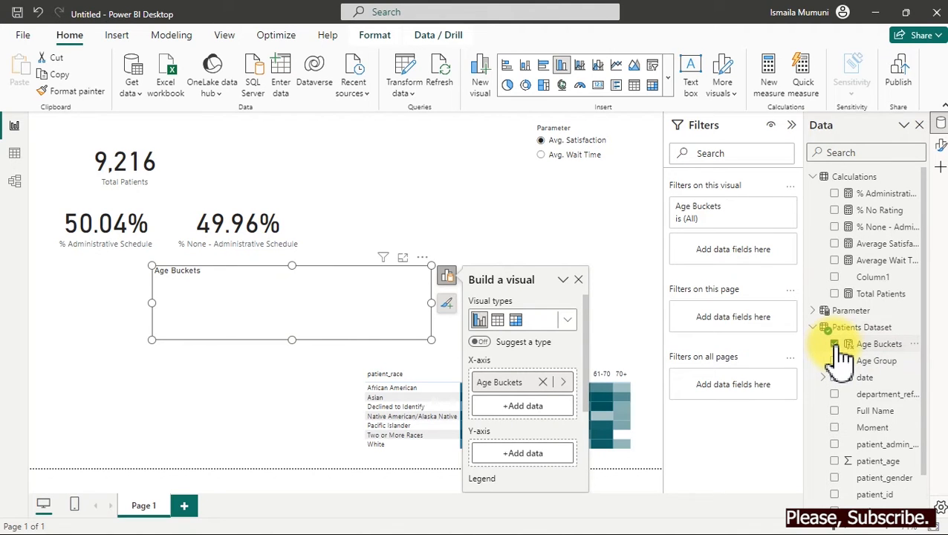
left_click(835, 345)
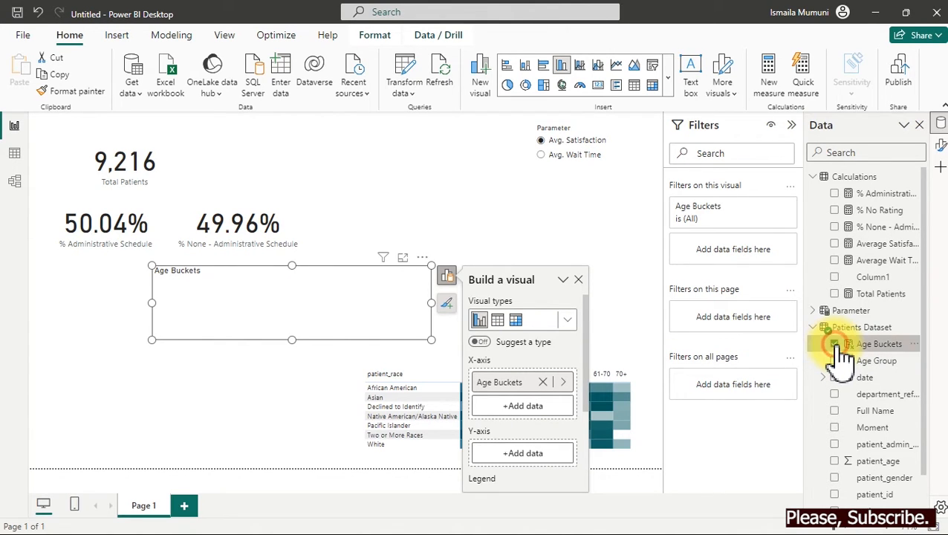
left_click(835, 361)
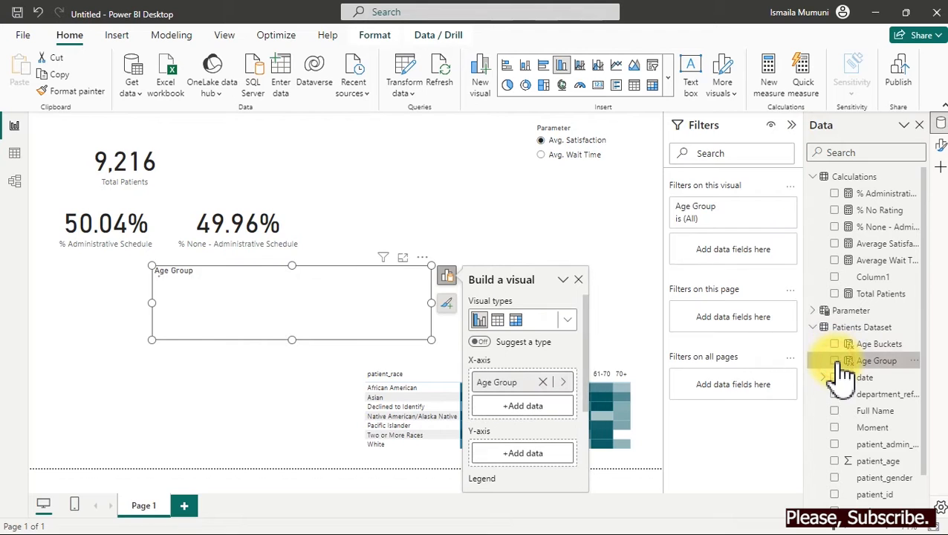
left_click(836, 294)
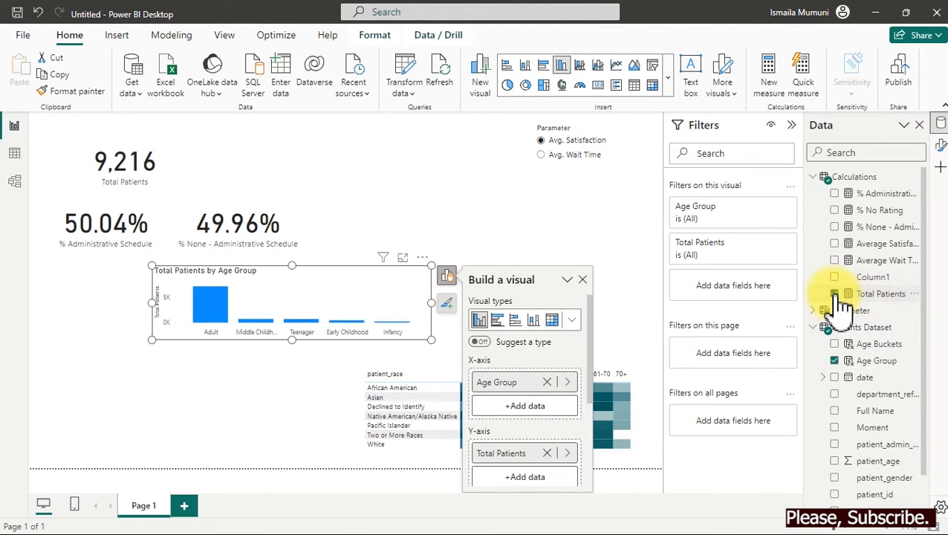
Resize the age group chart to about half its width and slightly taller, and convert it to a clustered bar chart.
left_click_drag(432, 304, 319, 314)
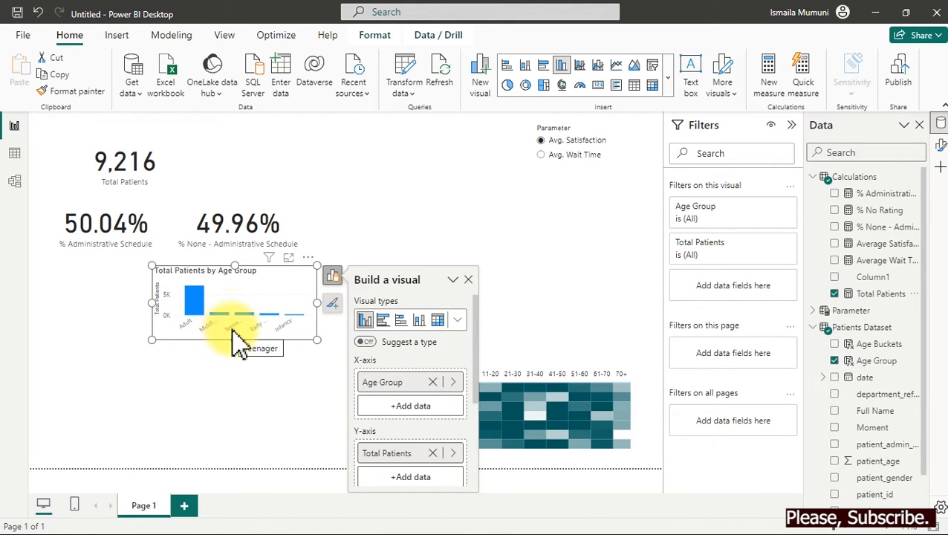
left_click_drag(316, 304, 502, 327)
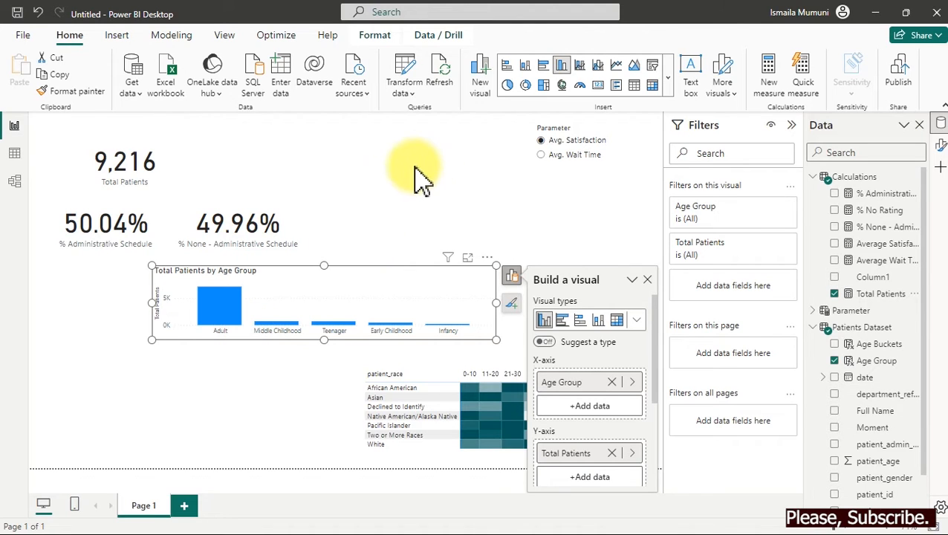
left_click_drag(497, 303, 297, 301)
left_click_drag(227, 339, 225, 367)
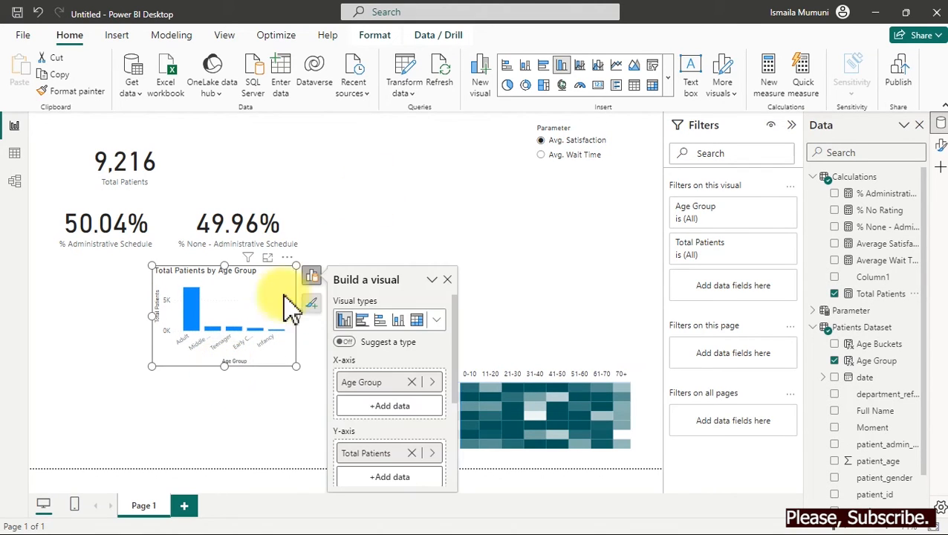
left_click(543, 67)
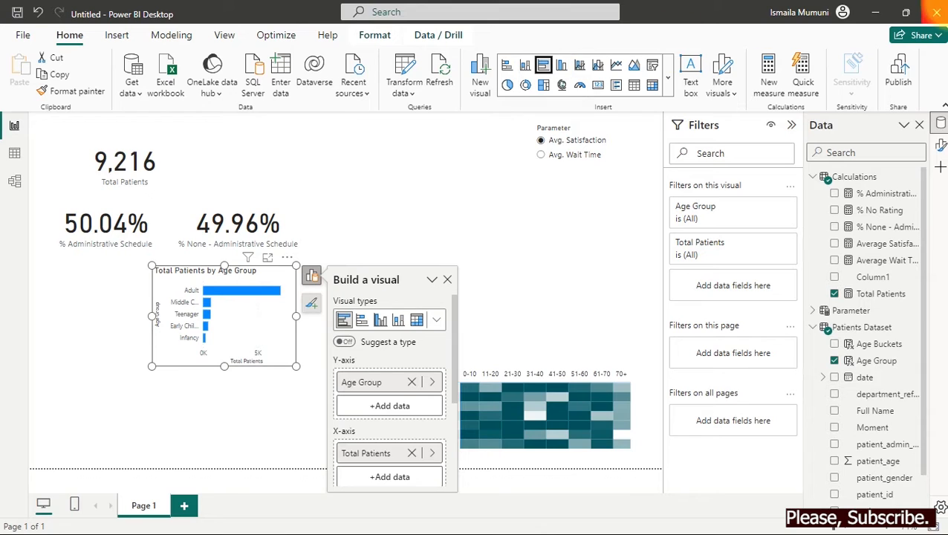
Turn off the Y-axis title of the age group bar chart.
left_click(940, 149)
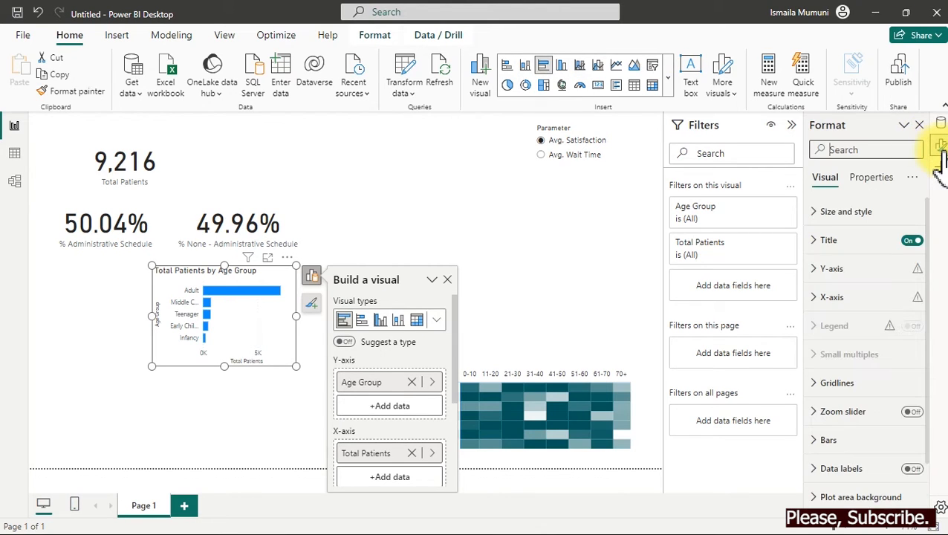
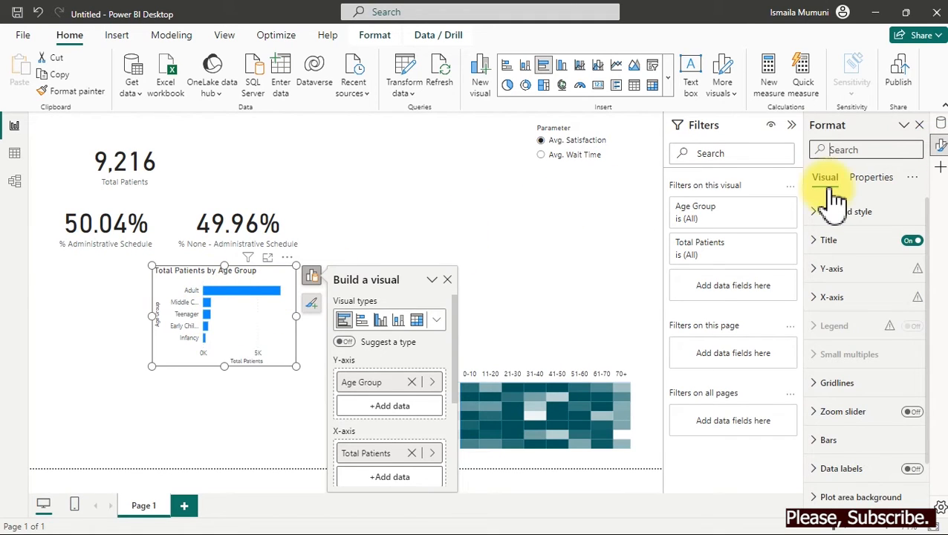
left_click(869, 270)
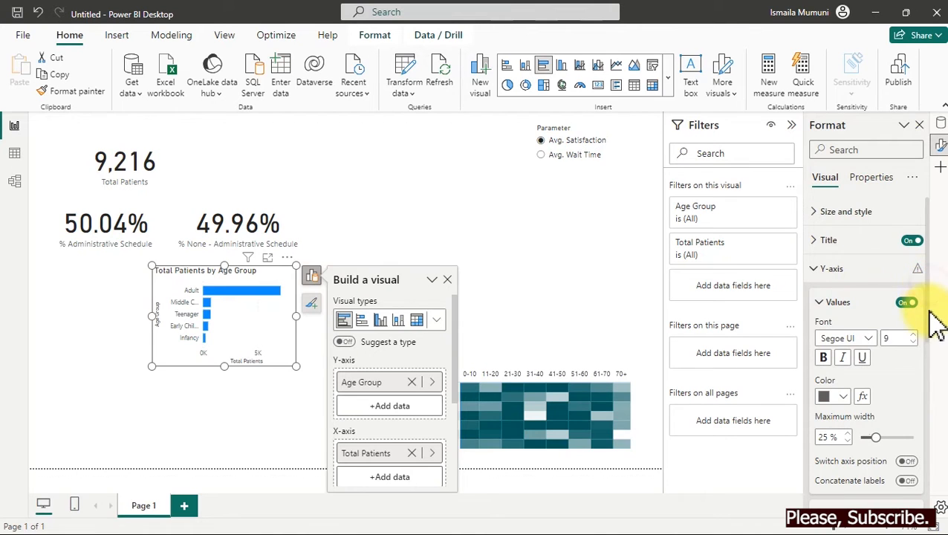
scroll(933, 349, "down", 2)
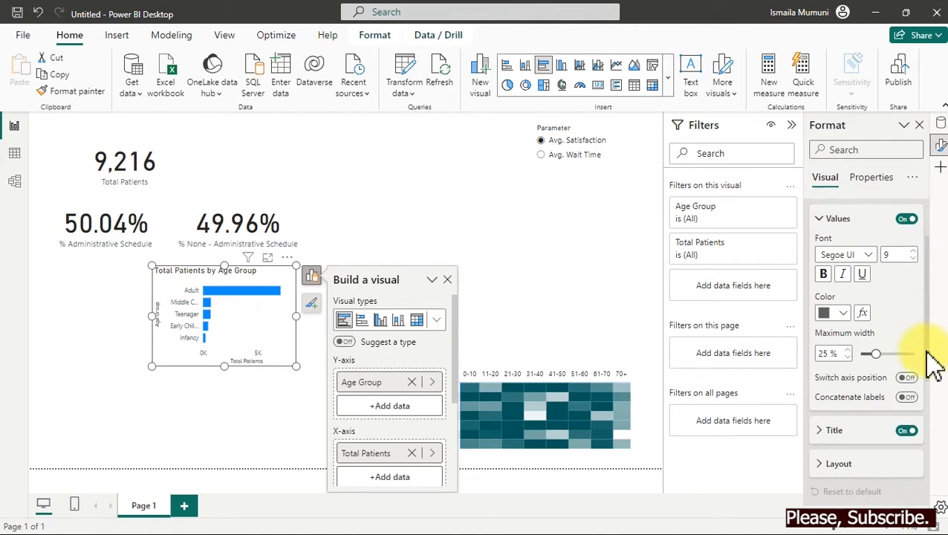
left_click(910, 432)
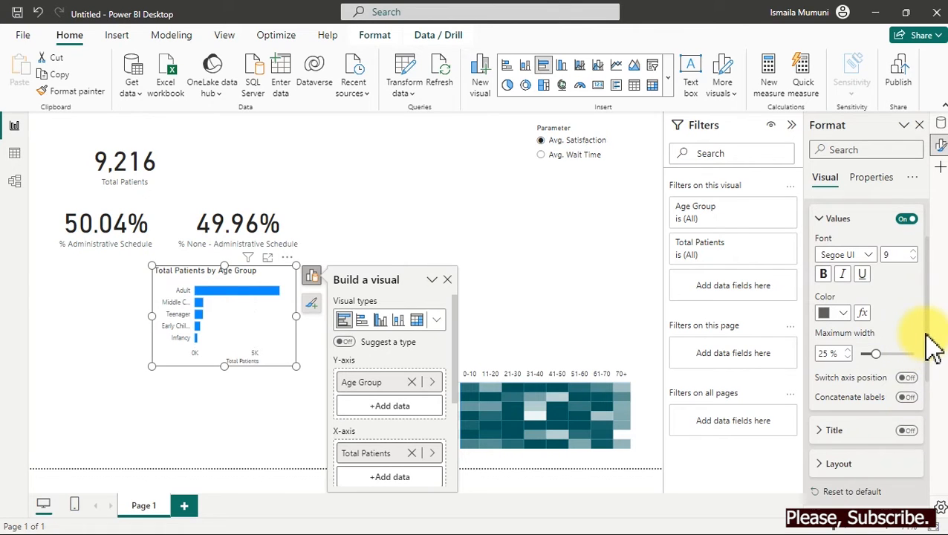
scroll(929, 327, "up", 3)
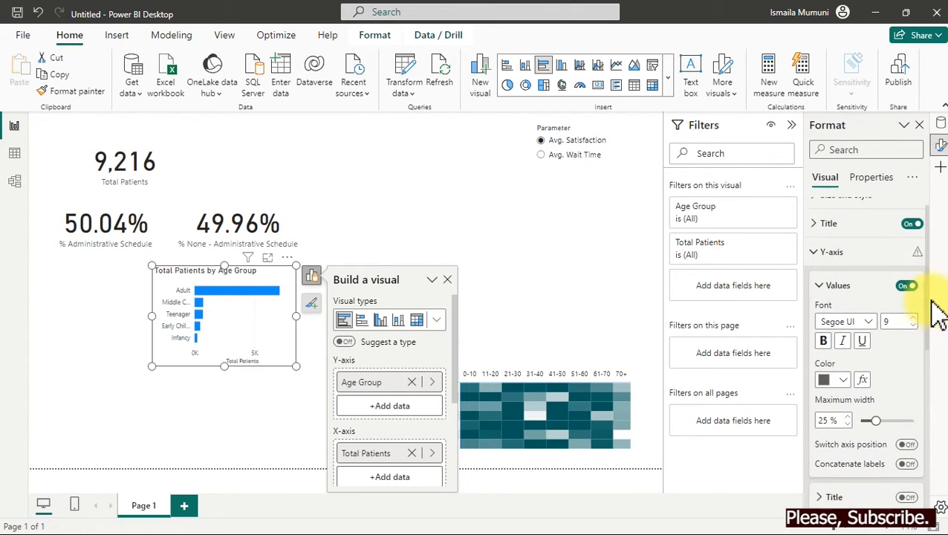
left_click(853, 272)
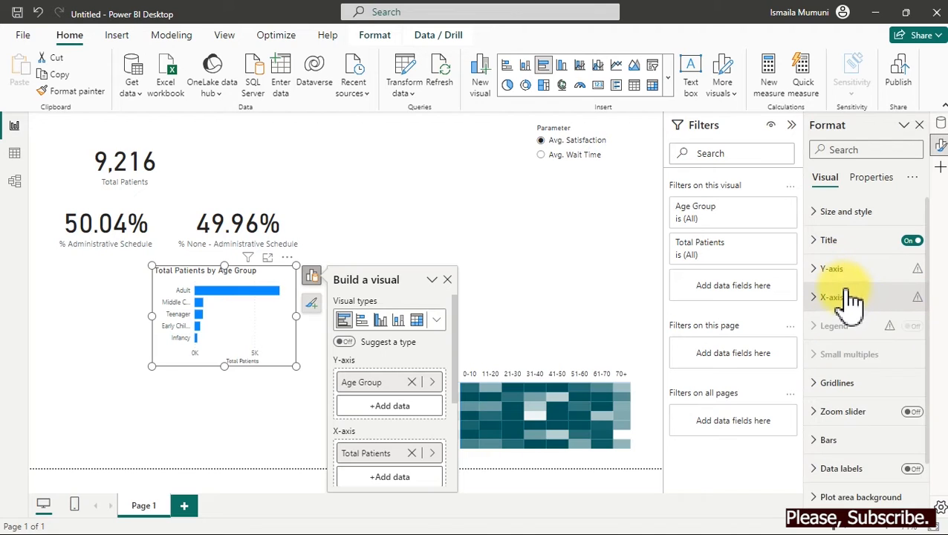
Turn off the X-axis title of the age group bar chart.
left_click(847, 298)
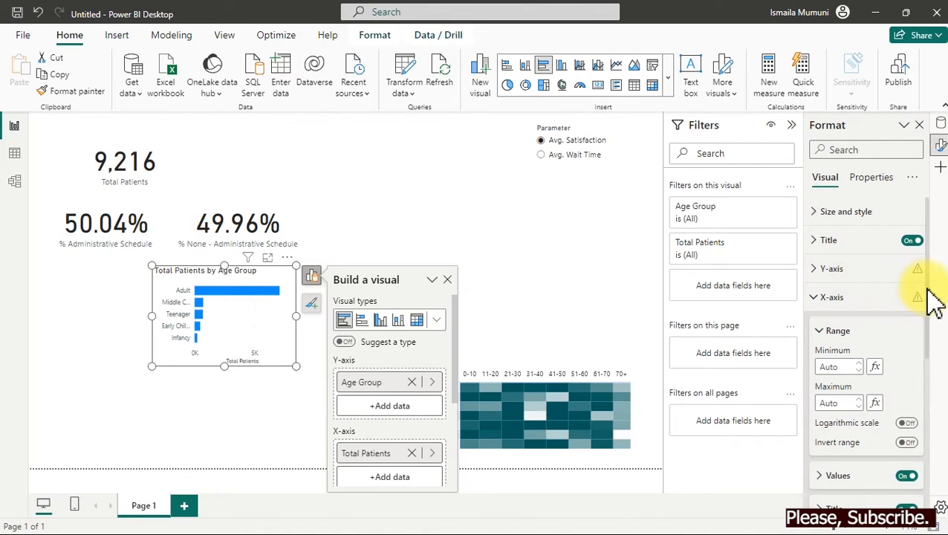
scroll(932, 297, "down", 2)
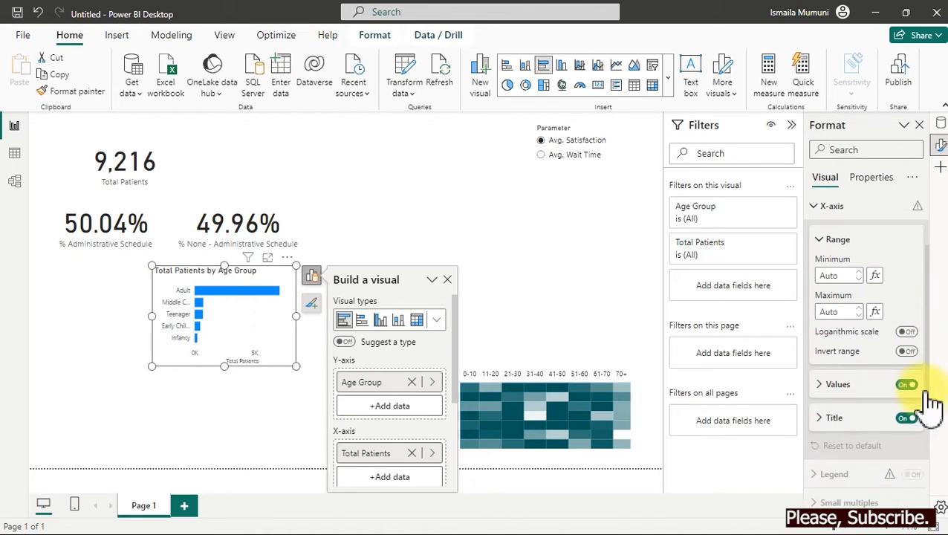
left_click(907, 418)
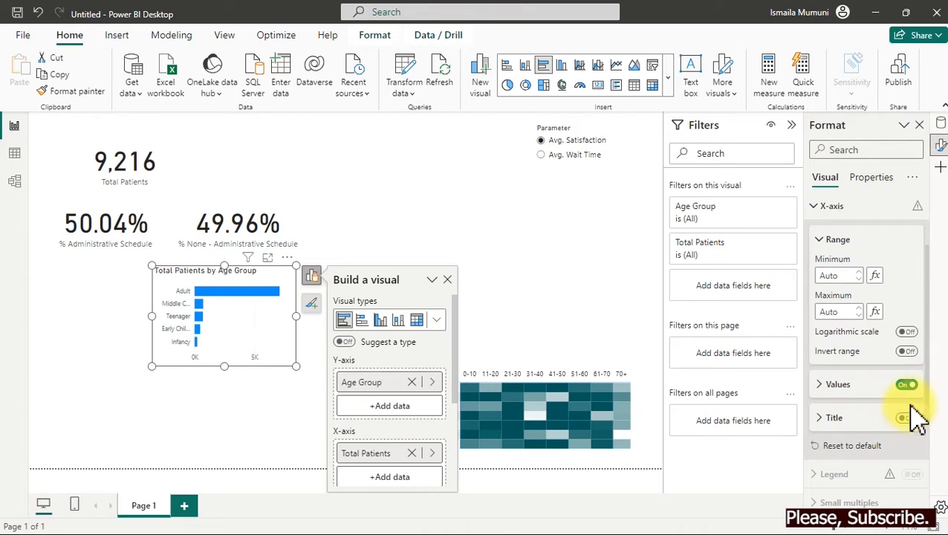
Turn off the X-axis values of the age group bar chart.
left_click(908, 385)
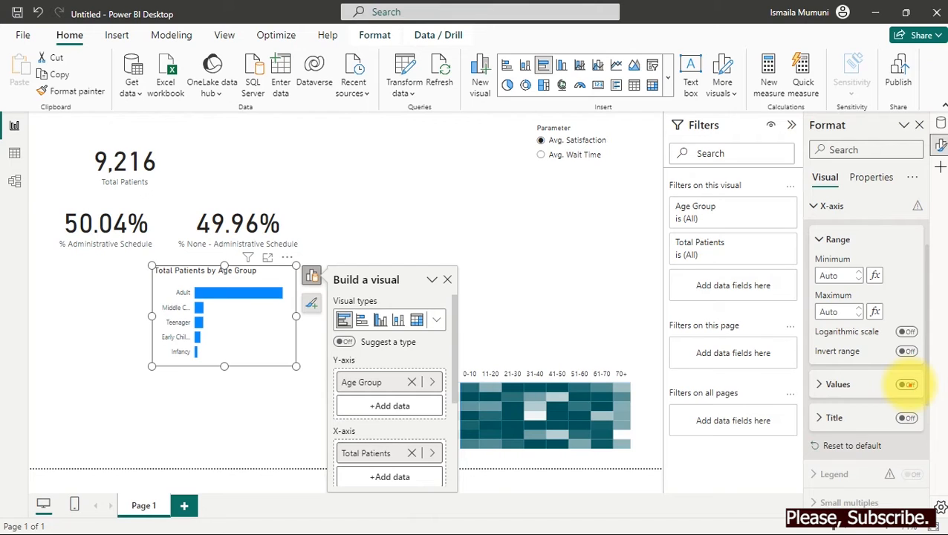
mouse_move(136, 275)
left_mouse_down()
mouse_move(159, 355)
mouse_move(178, 375)
mouse_move(205, 376)
left_mouse_up()
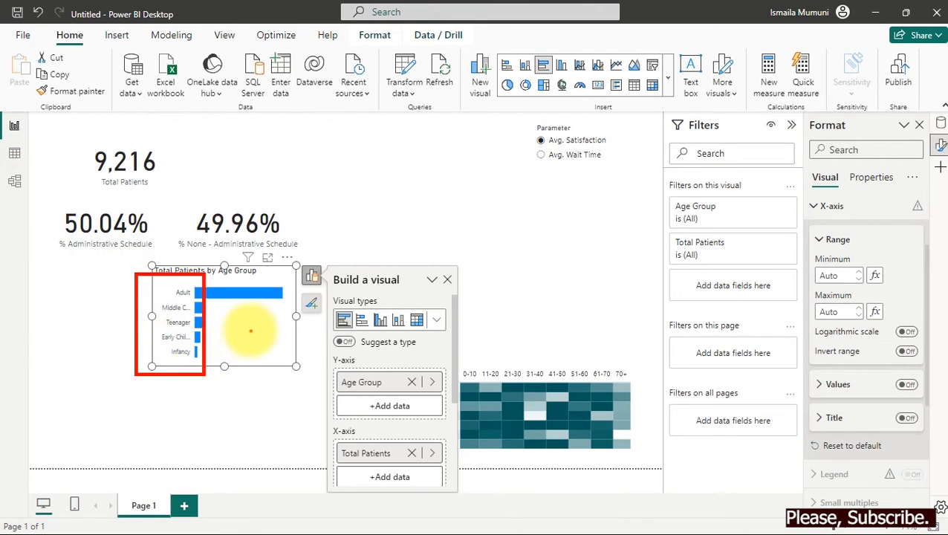
left_click_drag(151, 363, 90, 410)
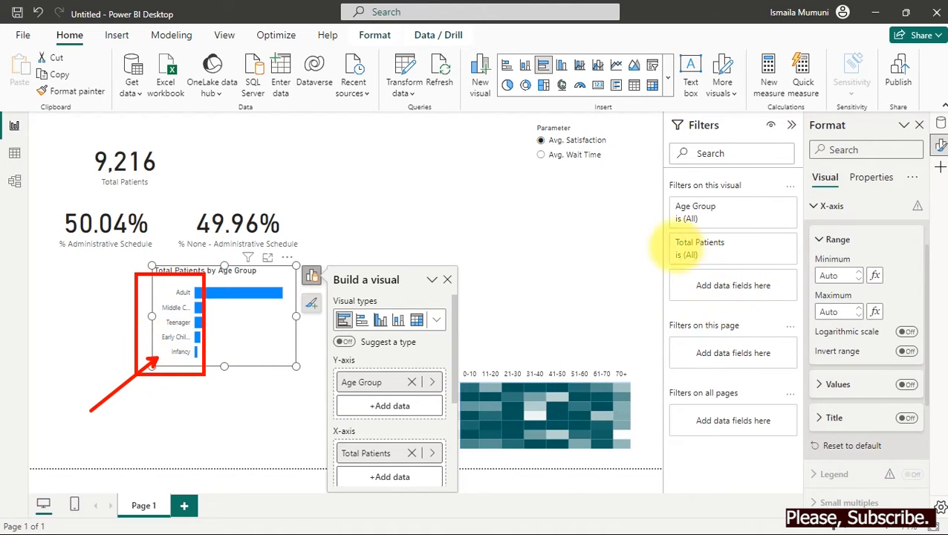
key("Escape")
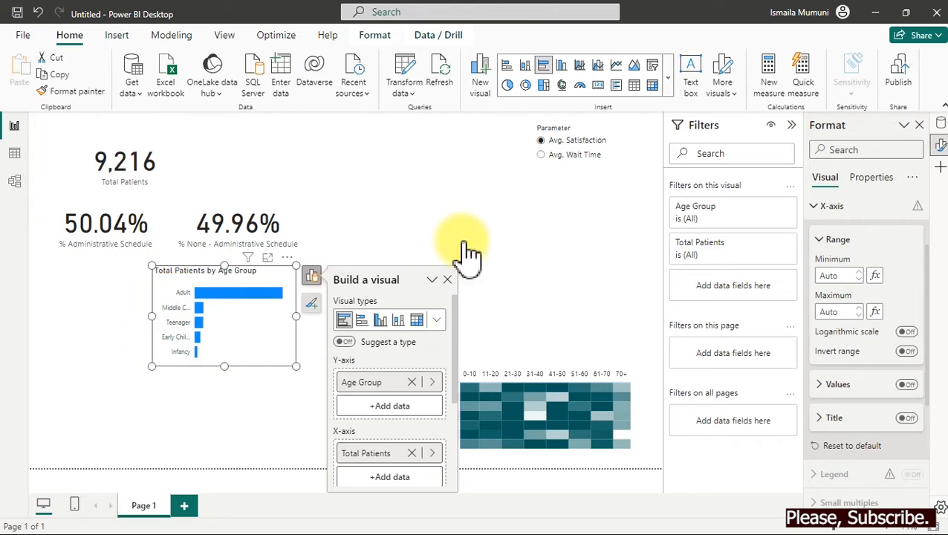
Set the maximum width of the Y-axis values on the age group bar chart to 50%.
left_click_drag(927, 309, 927, 250)
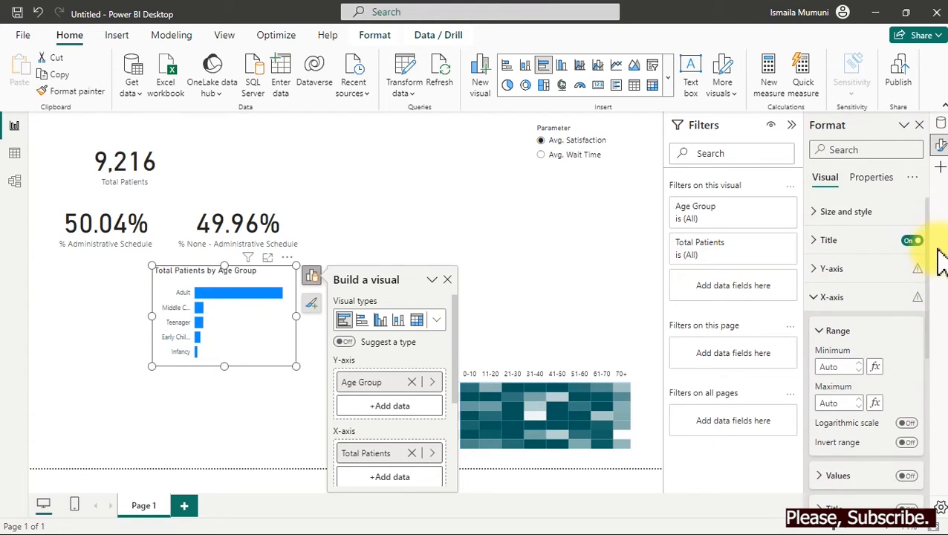
left_click(838, 299)
left_click(827, 270)
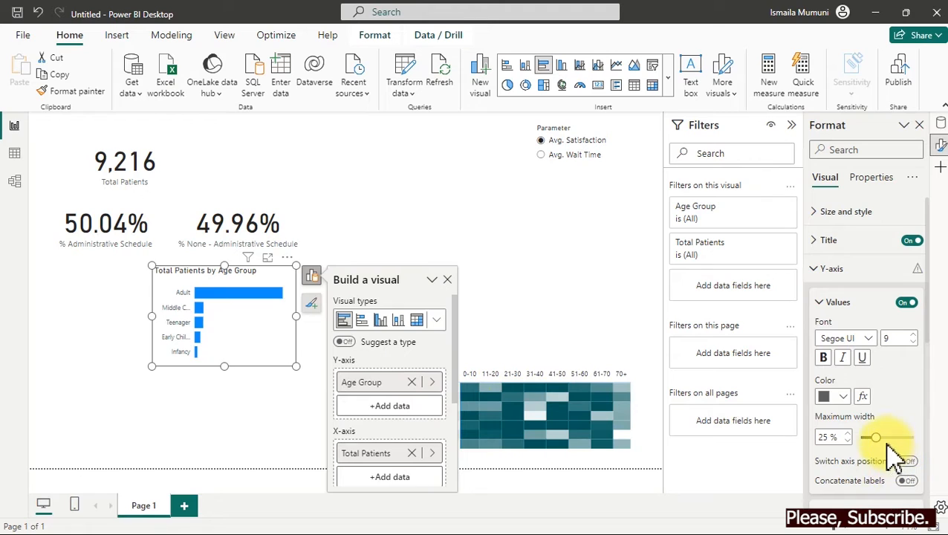
left_click_drag(877, 433, 914, 446)
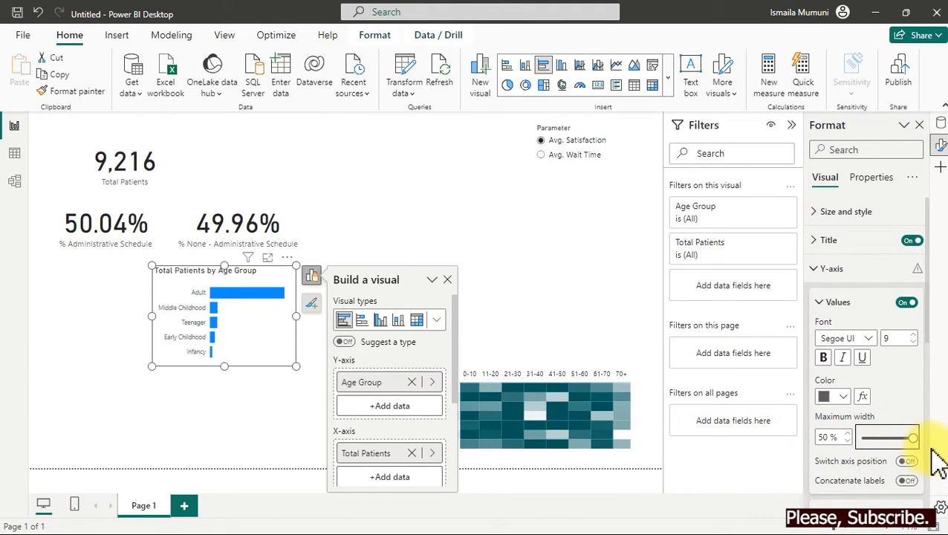
mouse_move(913, 439)
left_mouse_down()
mouse_move(858, 434)
mouse_move(917, 444)
left_mouse_up()
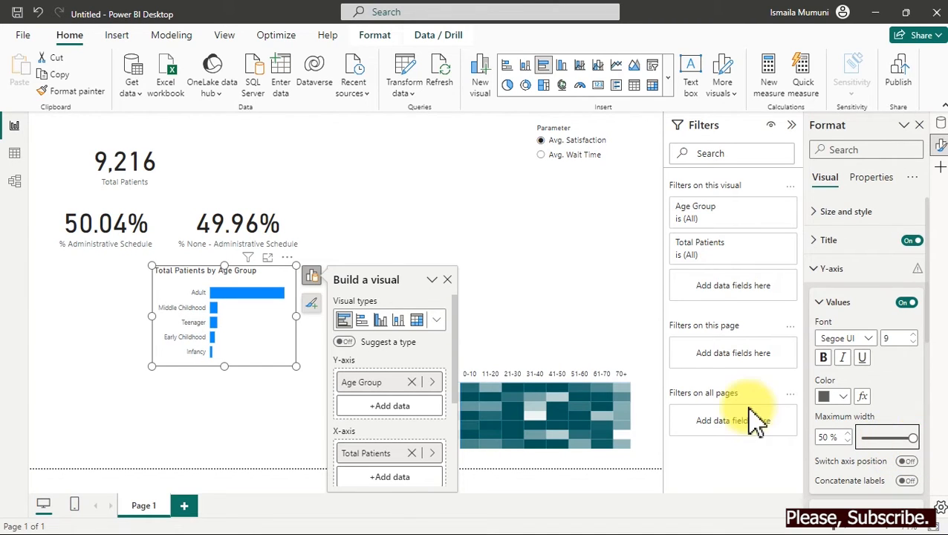
Make the age group bar chart slightly narrower and move it slightly lower beneath the percentage cards.
left_click_drag(297, 318, 267, 321)
left_click(259, 315)
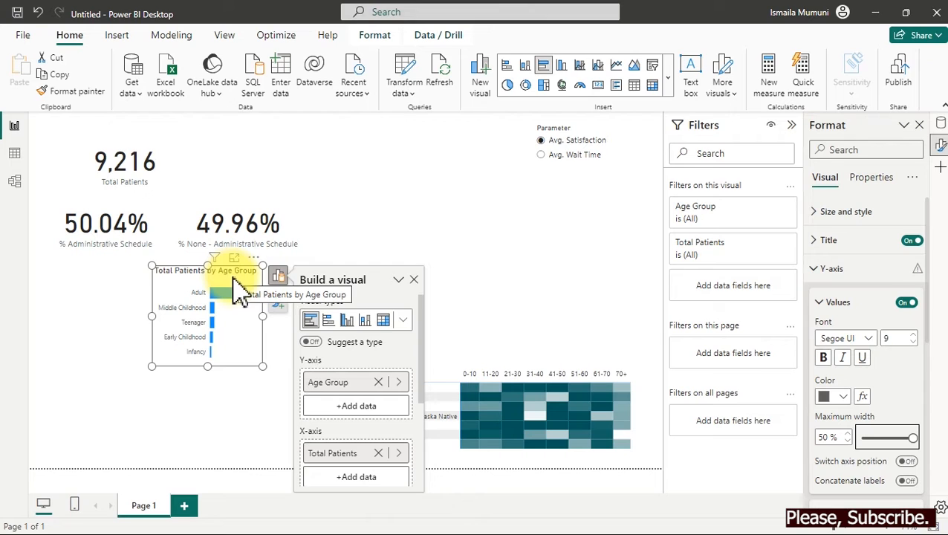
left_click_drag(265, 316, 270, 290)
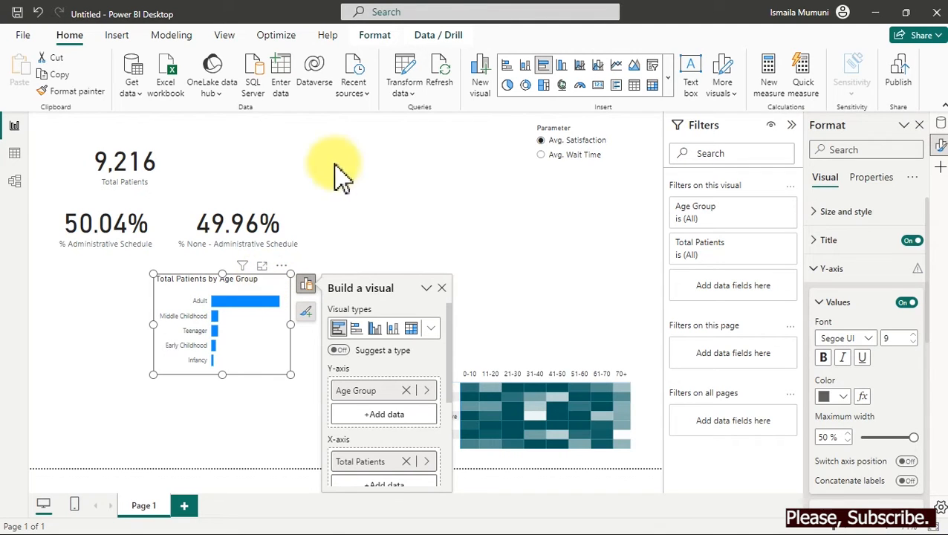
left_click(447, 225)
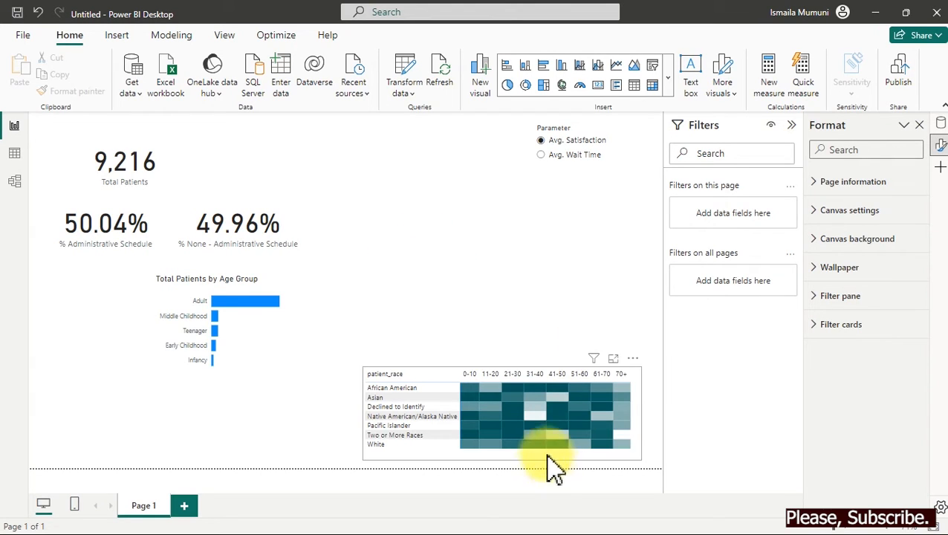
Switch to the Health Dashboard report window to examine its monthly Total Visit chart.
key("super")
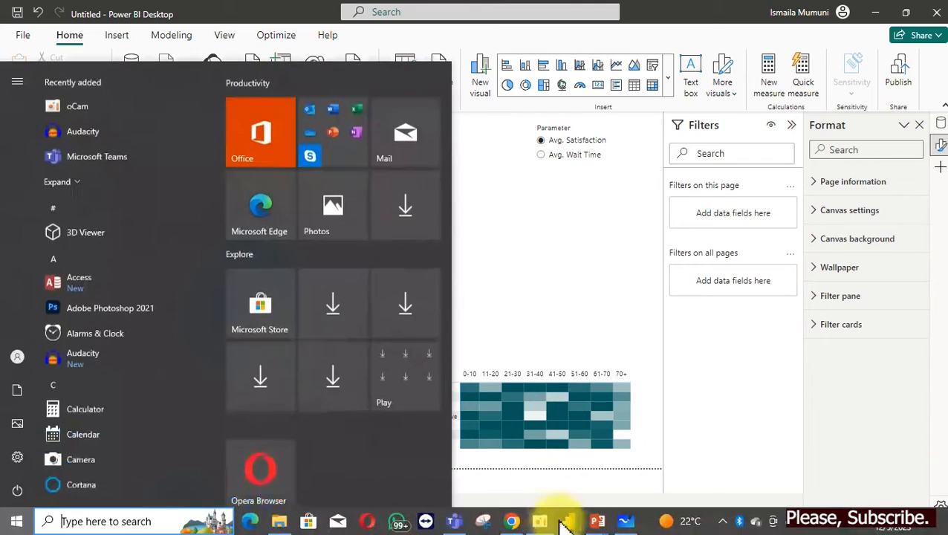
mouse_move(567, 521)
left_click(535, 475)
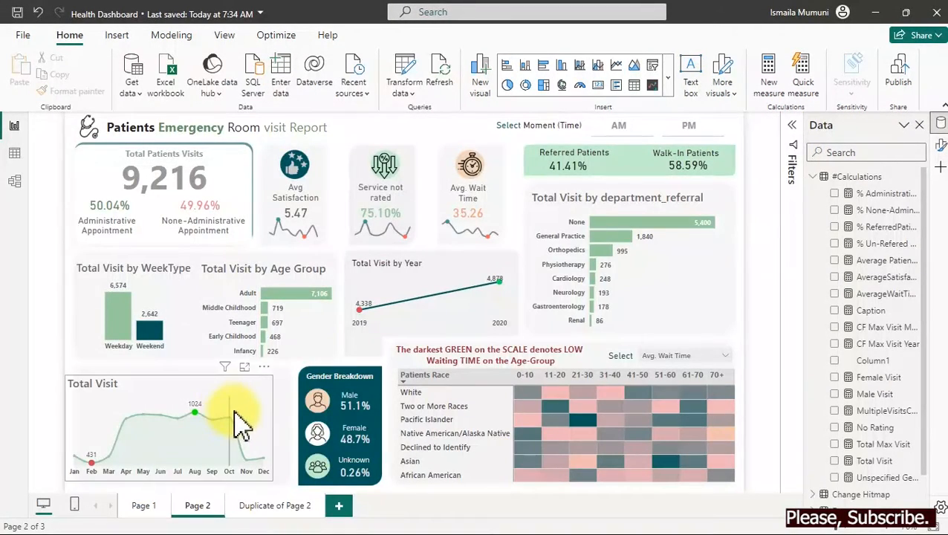
mouse_move(63, 367)
left_mouse_down()
mouse_move(127, 512)
mouse_move(274, 511)
mouse_move(283, 495)
left_mouse_up()
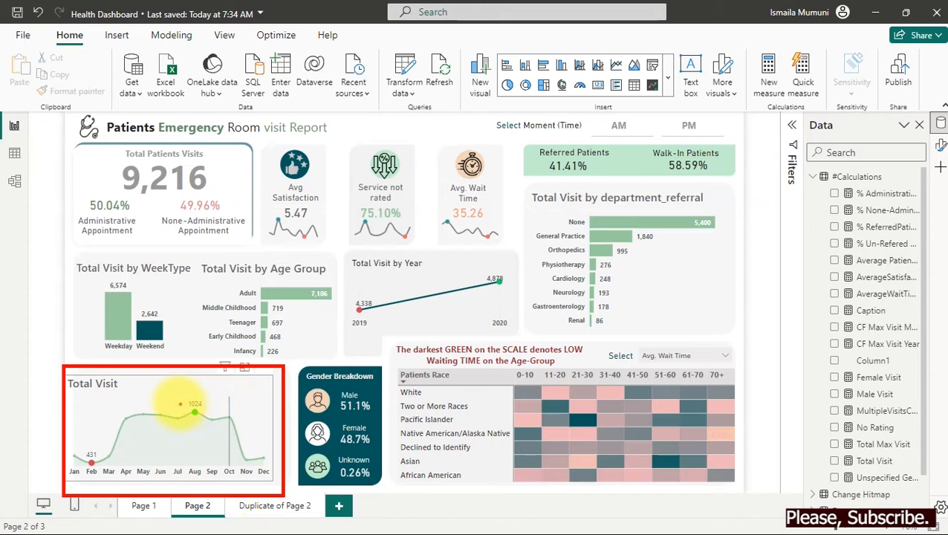
left_click_drag(184, 396, 210, 424)
left_click_drag(79, 444, 104, 468)
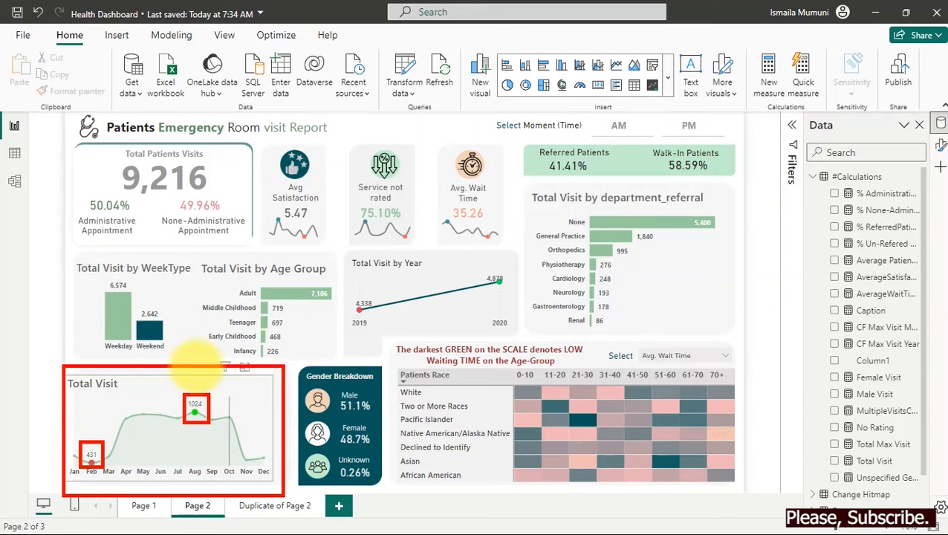
mouse_move(195, 402)
left_mouse_down()
mouse_move(276, 285)
mouse_move(381, 168)
mouse_move(387, 144)
mouse_move(372, 144)
mouse_move(263, 249)
mouse_move(228, 336)
mouse_move(227, 379)
mouse_move(202, 346)
left_mouse_up()
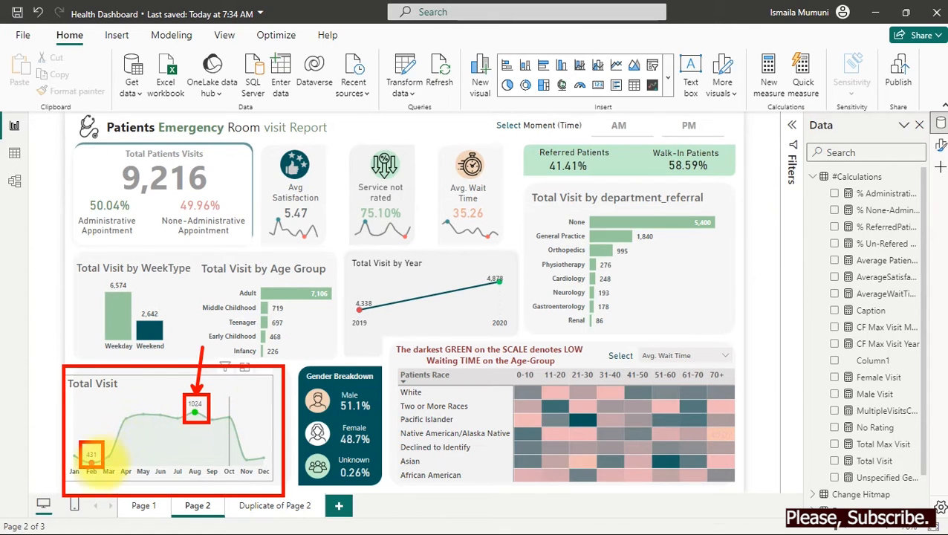
left_click_drag(94, 474, 111, 507)
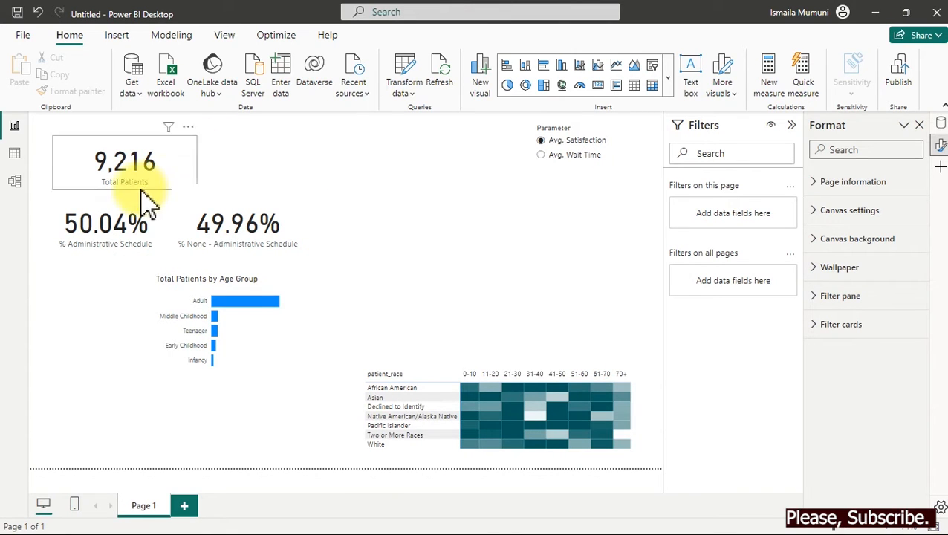
In the untitled report's table view, create a calculated table with the formula Date = CALENDARAUTO().
left_click(15, 154)
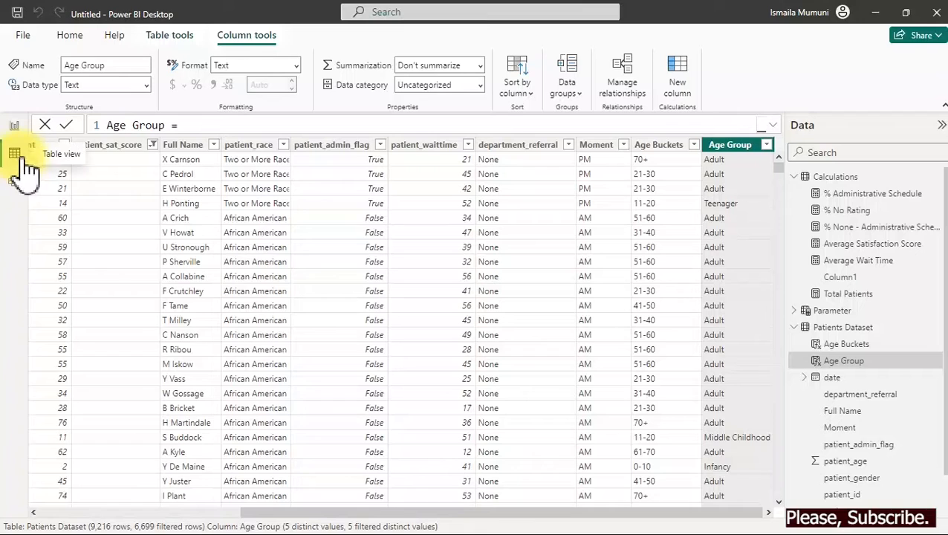
left_click(169, 36)
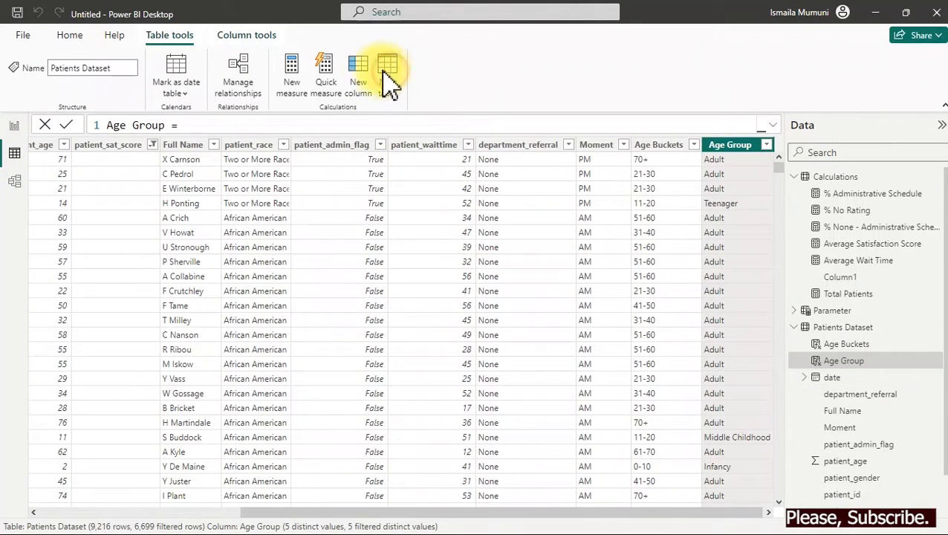
left_click(385, 74)
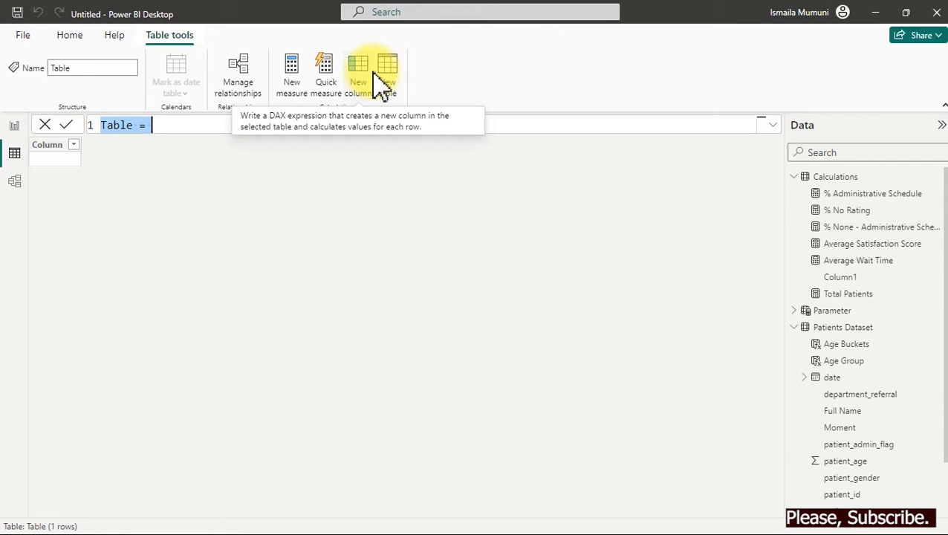
type("Date")
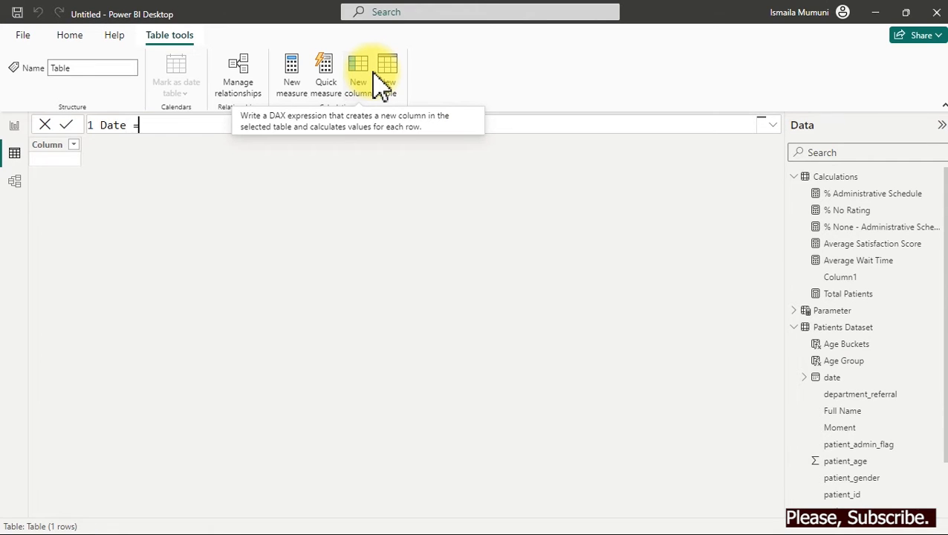
type(" =")
key("shift+Return")
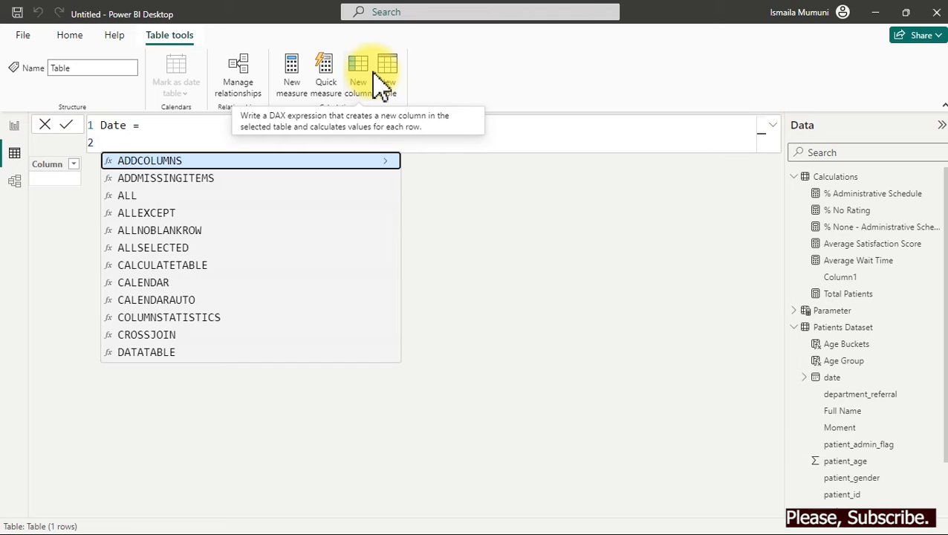
type("cal")
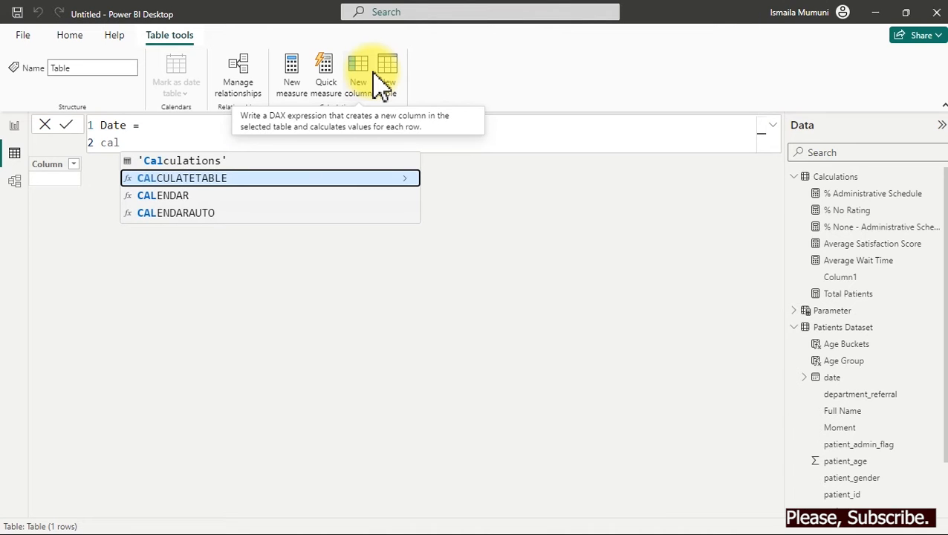
key("Down")
key("Down")
key("Tab")
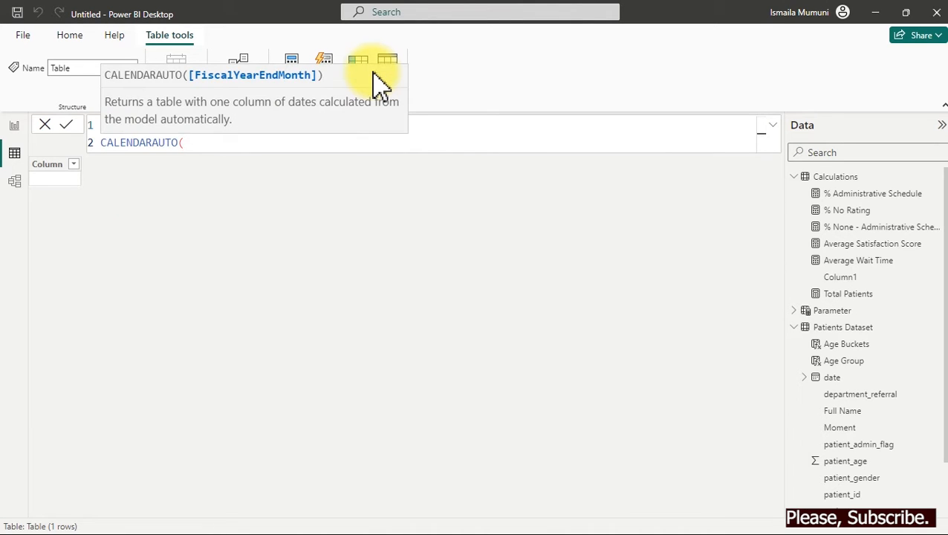
type(")")
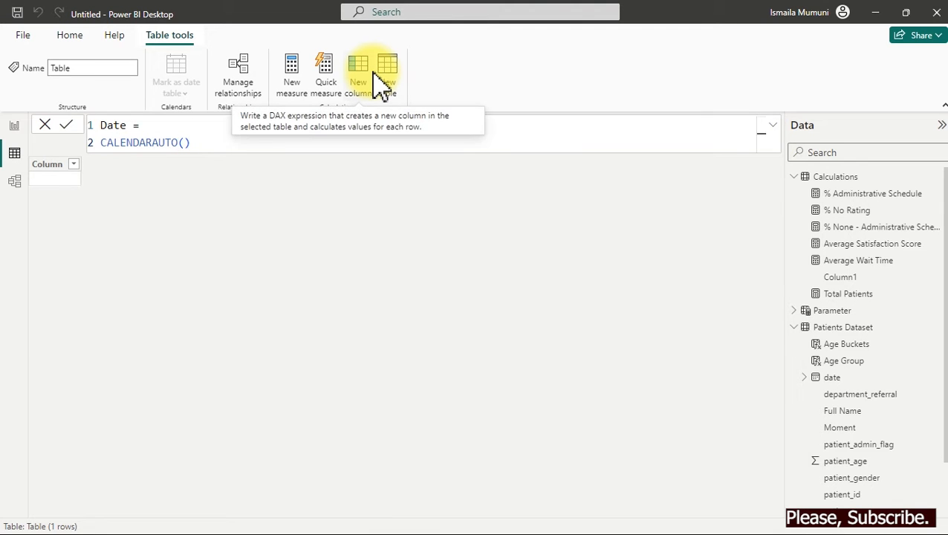
key("Return")
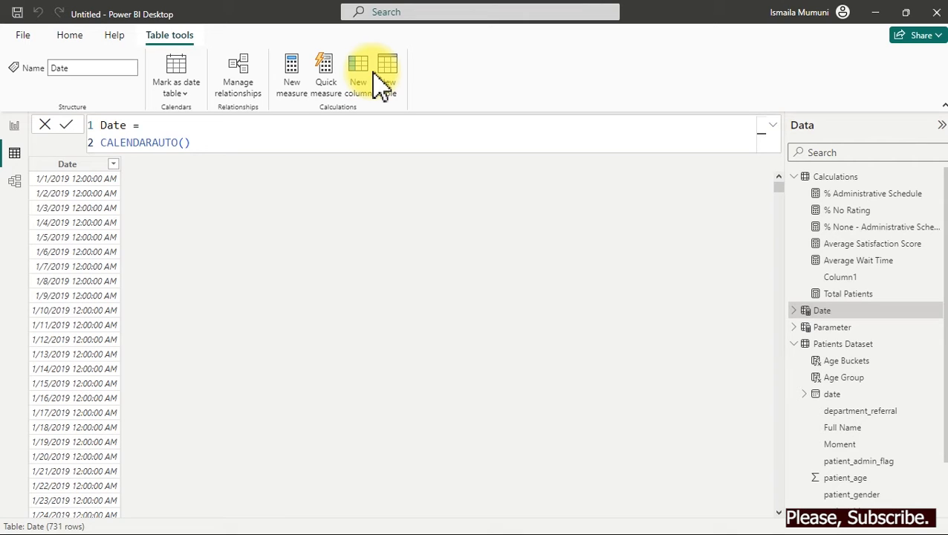
Put ADDCOLUMNS( before CALENDARAUTO() in the Date table formula, with CALENDARAUTO() as its first argument followed by a comma and a new line.
left_click(160, 128)
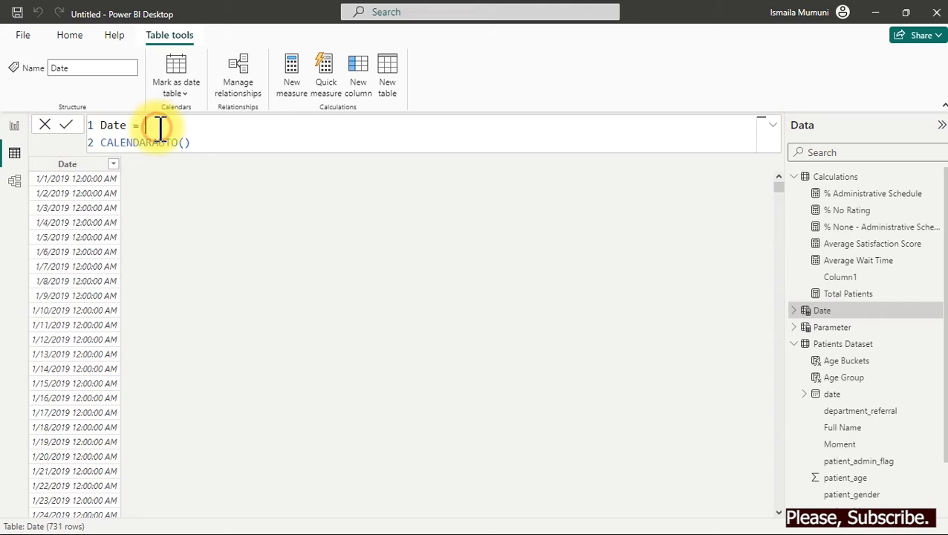
key("shift+Return")
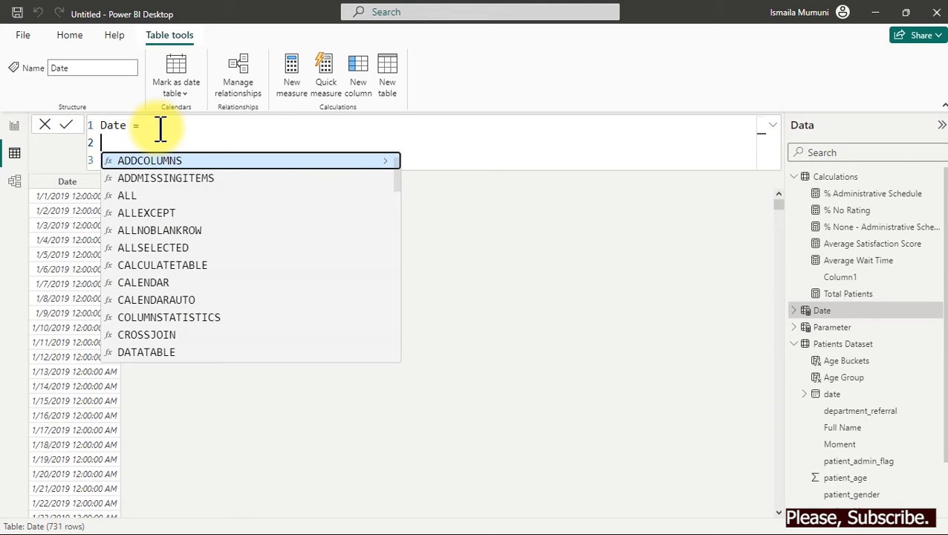
key("Tab")
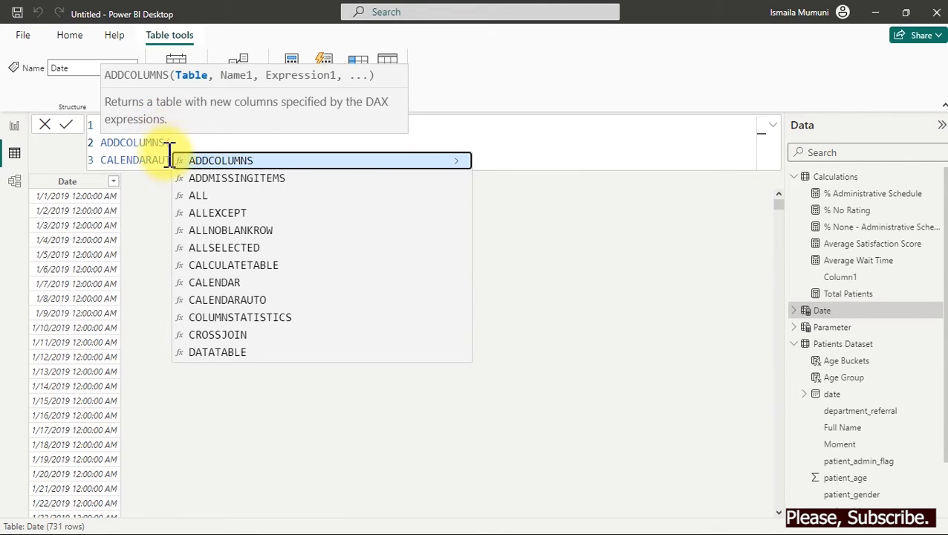
left_click(159, 160)
left_click(203, 160)
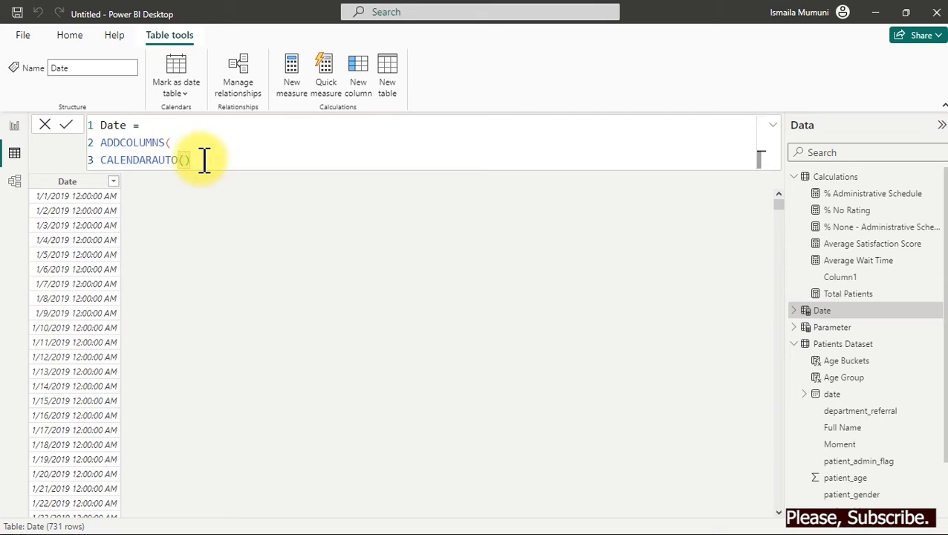
type(",")
key("shift+Return")
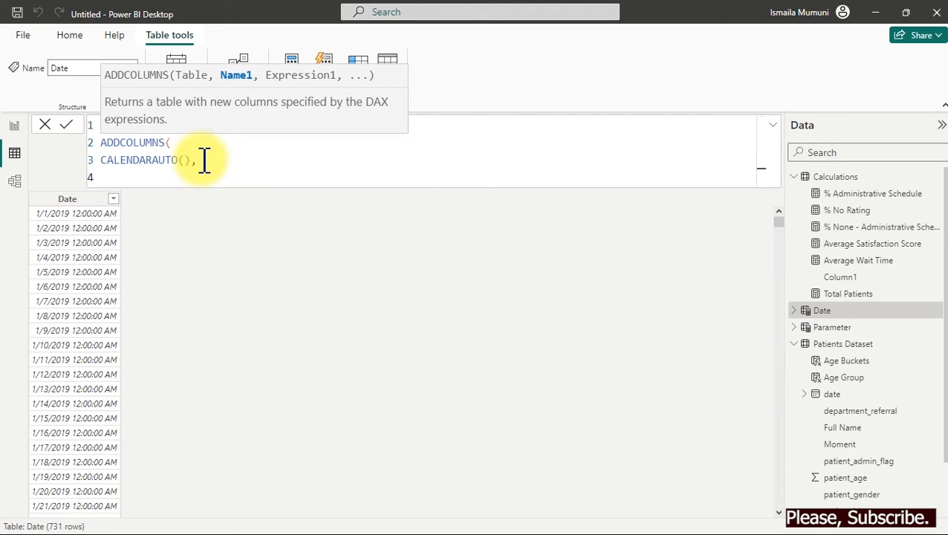
Start a "Year" column in the Date table formula with the YEAR function, entering date as its argument.
type("\"Year\", ")
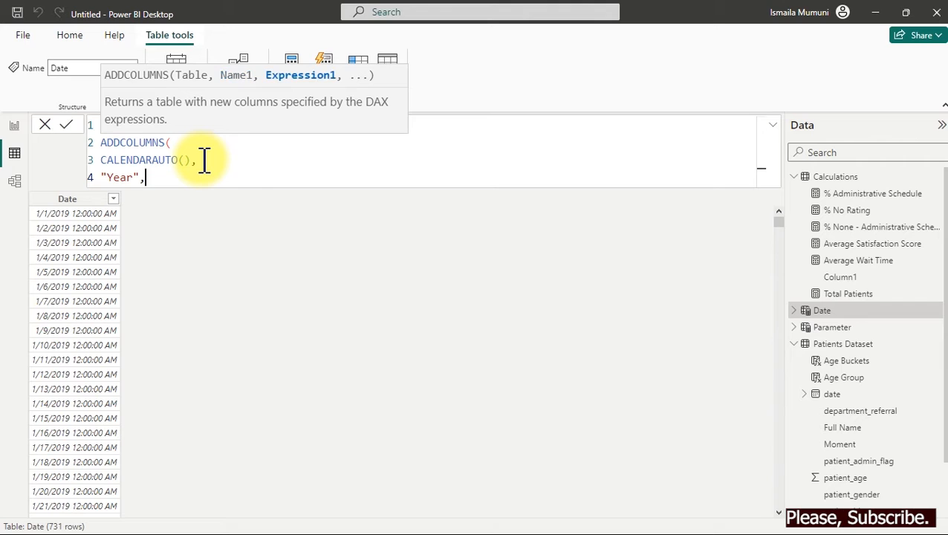
type("yea")
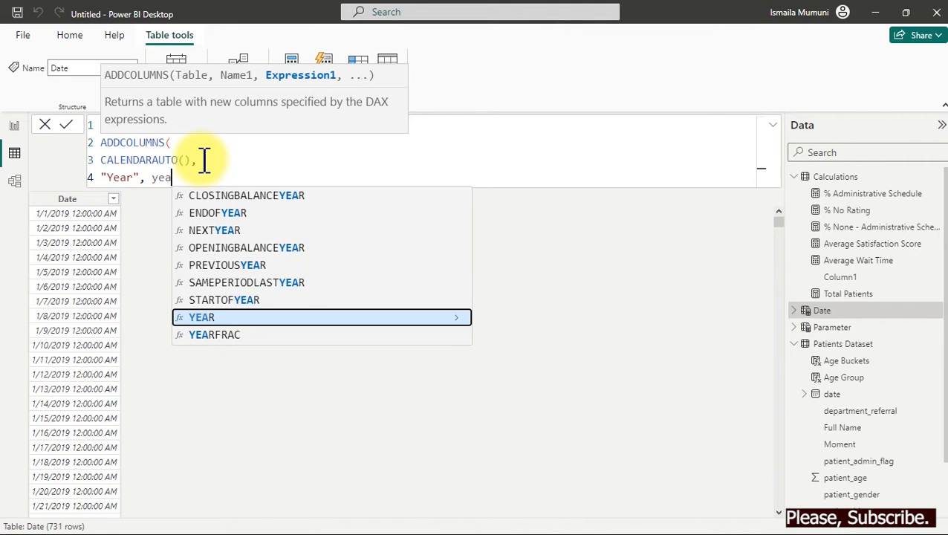
key("Tab")
type("date")
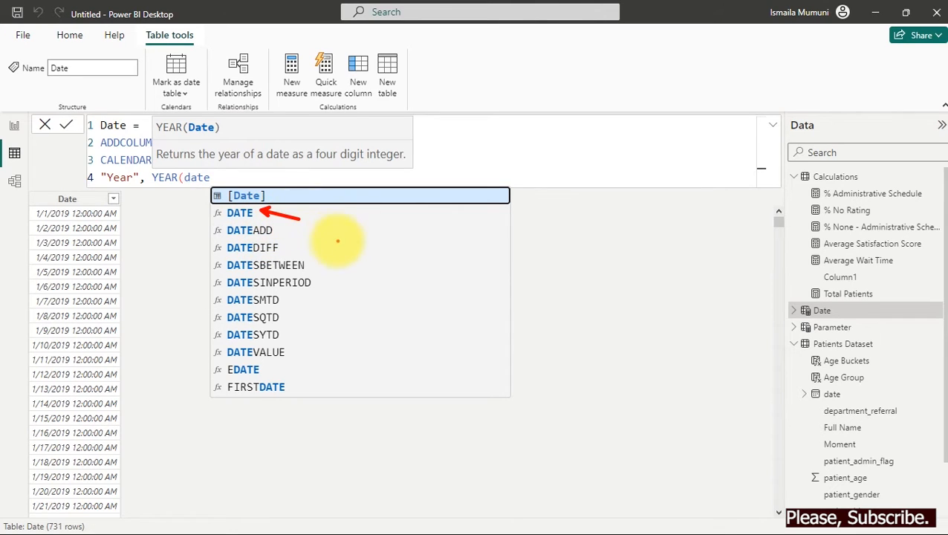
left_click_drag(332, 255, 323, 298)
left_click_drag(316, 284, 347, 272)
left_click_drag(351, 269, 388, 285)
left_click_drag(409, 271, 411, 292)
left_click_drag(441, 250, 413, 300)
mouse_move(418, 283)
left_mouse_down()
mouse_move(449, 278)
mouse_move(444, 296)
left_mouse_up()
left_click_drag(455, 290, 471, 294)
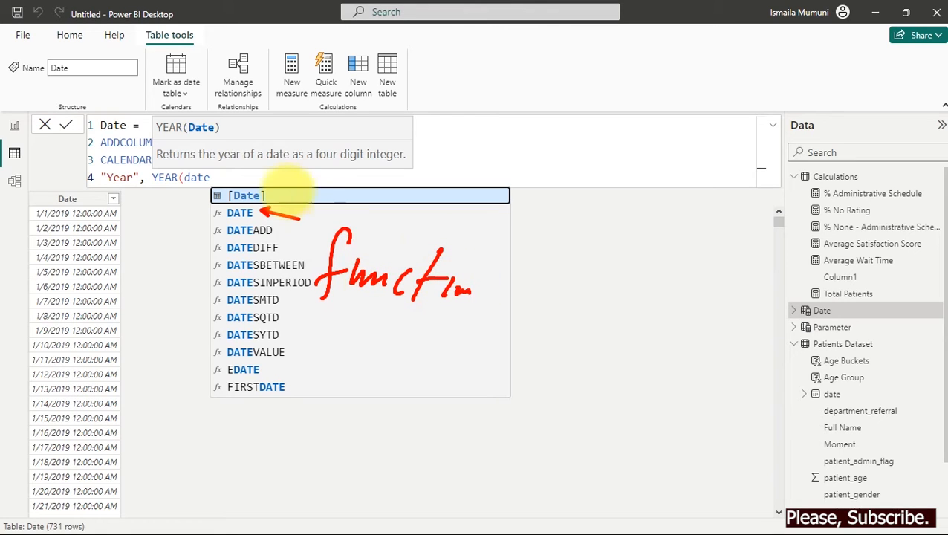
left_click_drag(272, 194, 332, 175)
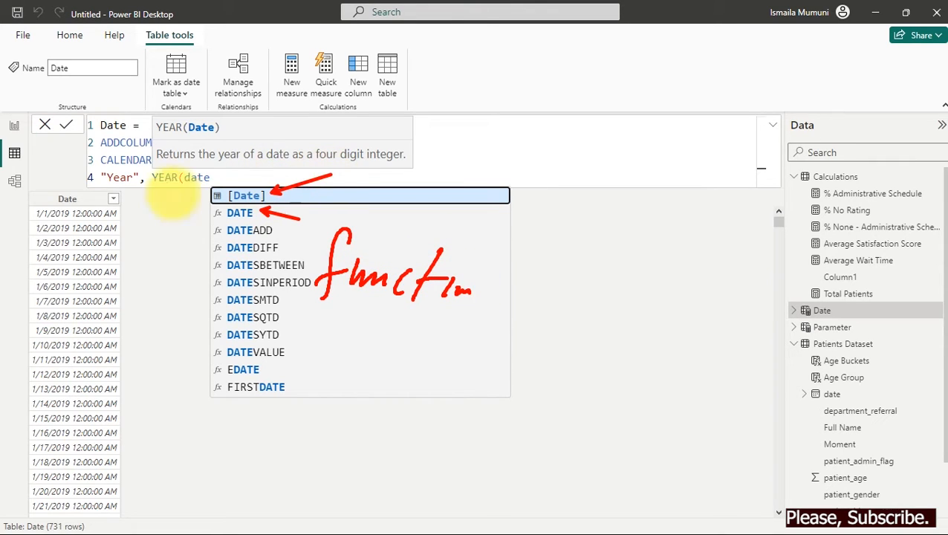
left_click_drag(46, 199, 83, 149)
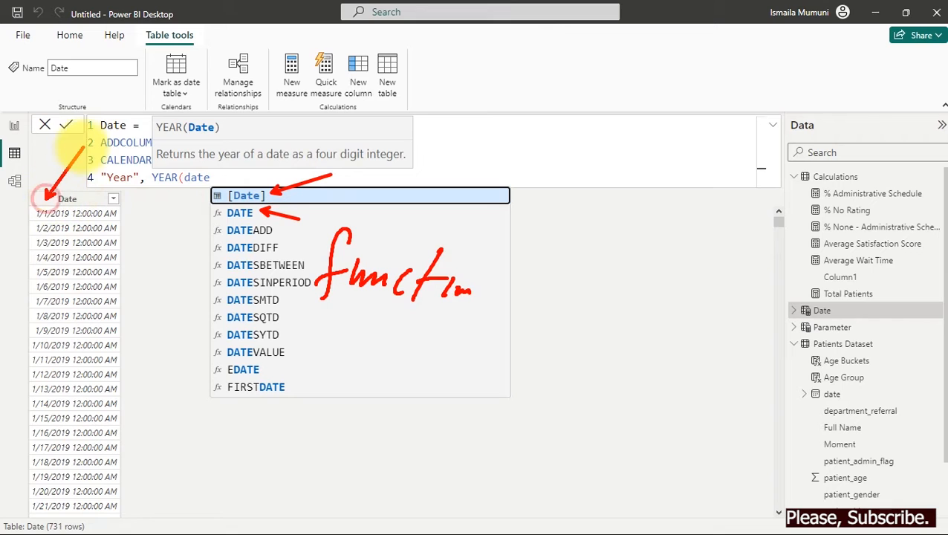
mouse_move(559, 267)
left_mouse_down()
mouse_move(525, 313)
mouse_move(614, 307)
mouse_move(599, 312)
left_mouse_up()
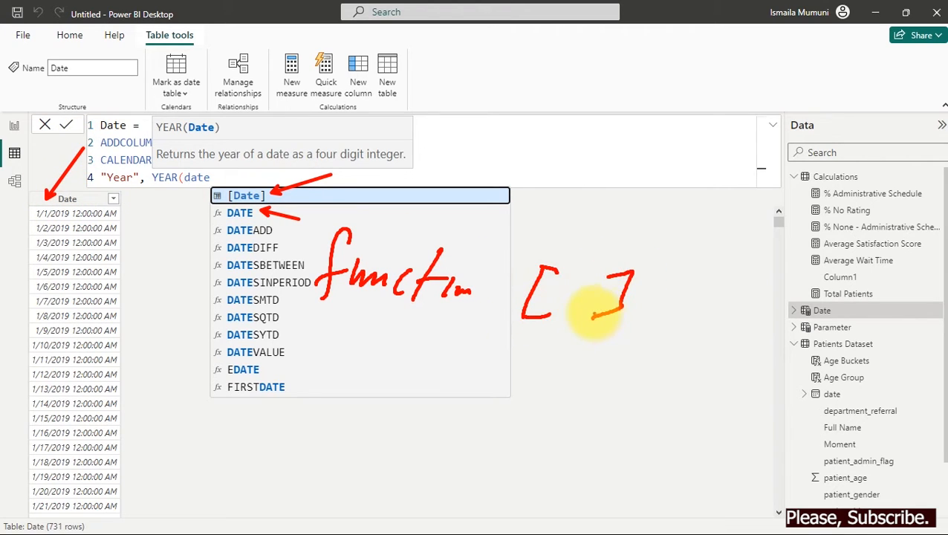
key("Escape")
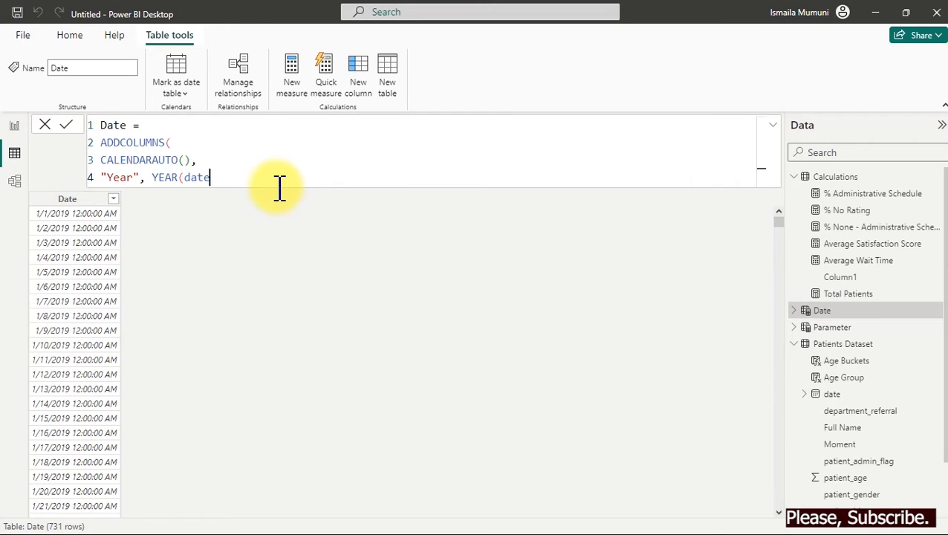
Complete the "Year" column expression as YEAR([Date]) by choosing the [Date] column as its argument, followed by a comma.
key("BackSpace")
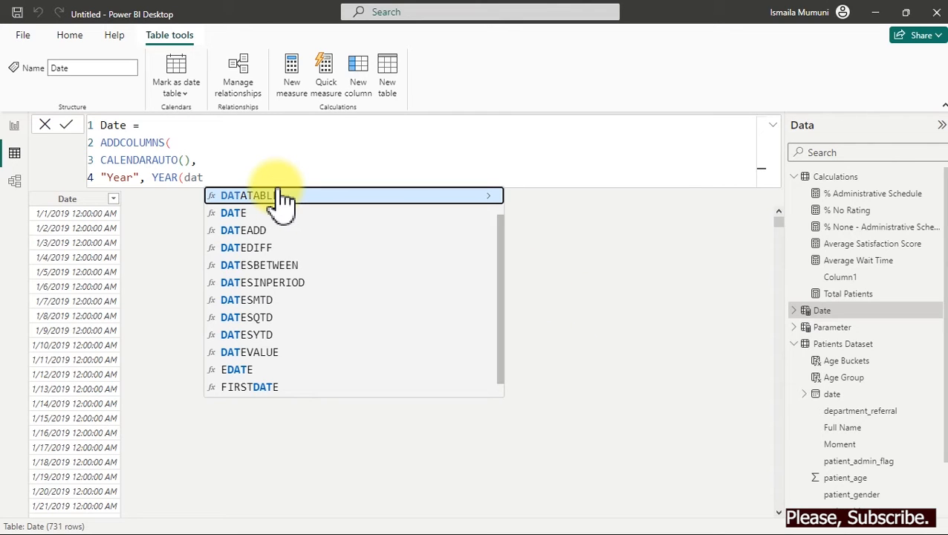
type("e")
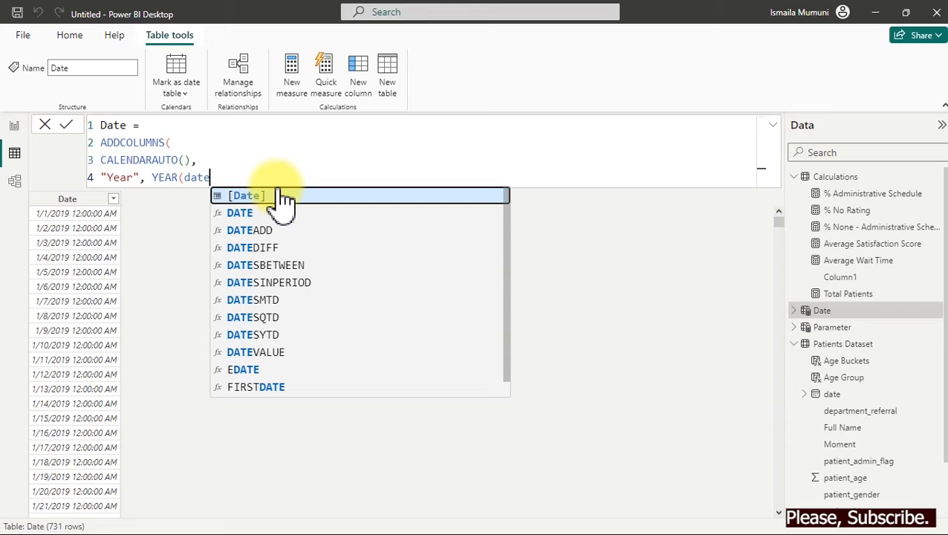
left_click(281, 196)
type(")")
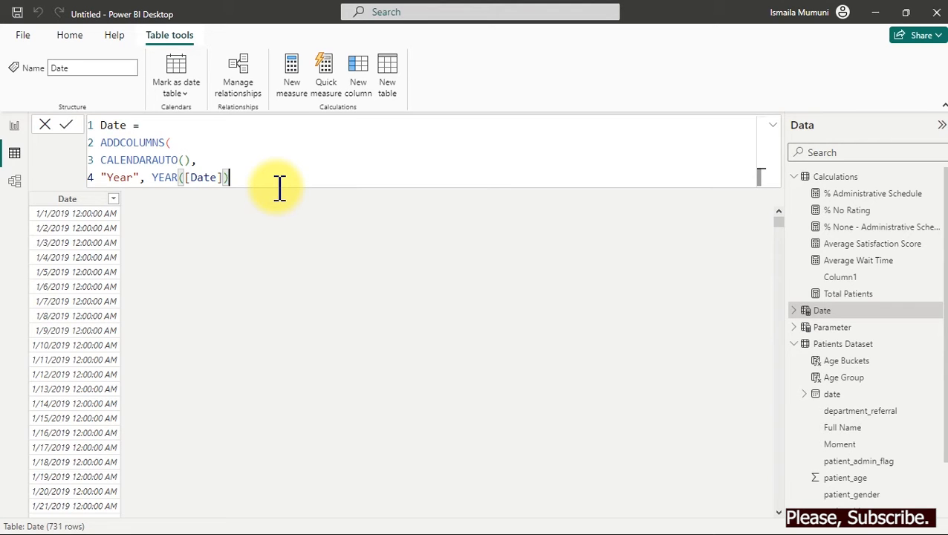
type(",")
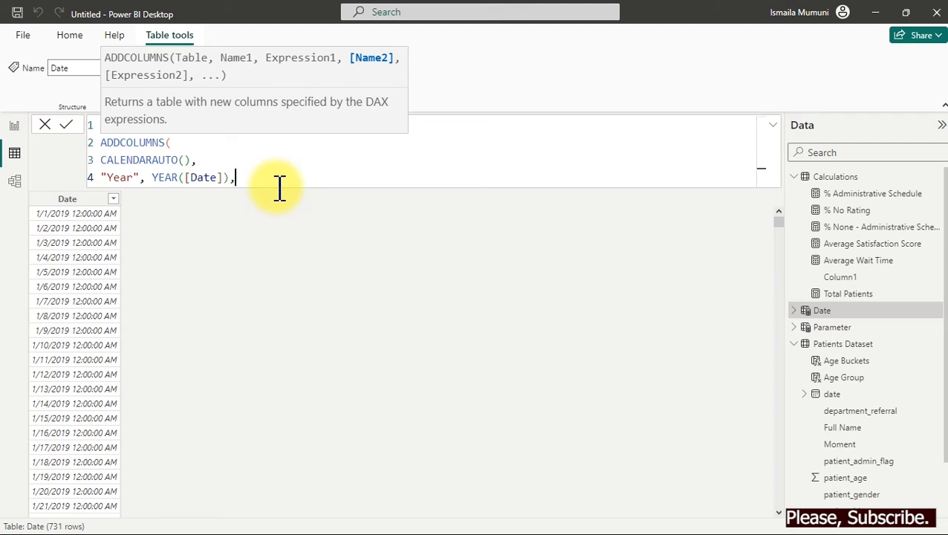
Add a "Month" column on a new line of the Date formula with FORMAT([Date],"mmm"), followed by a comma and a line break.
key("Return")
type("\"Month,")
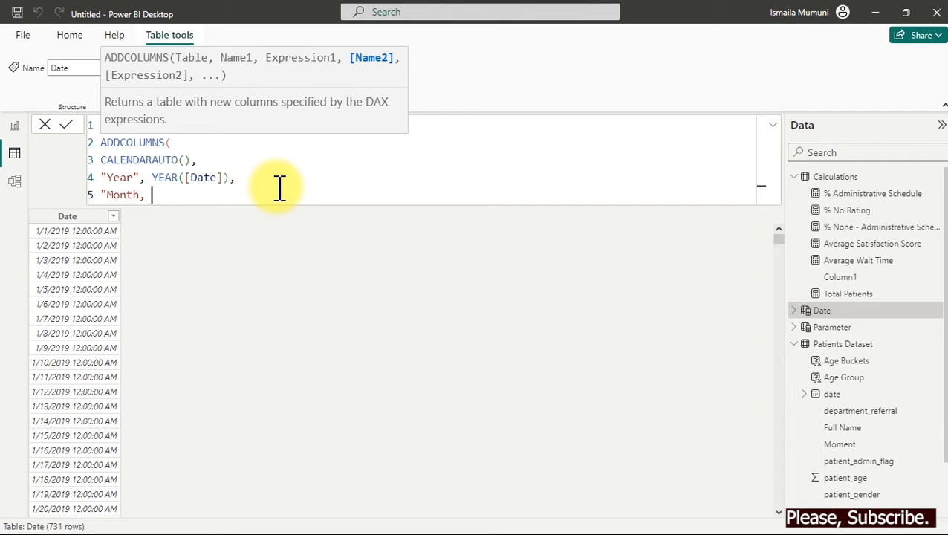
type("for")
key("BackSpace")
key("BackSpace")
key("BackSpace")
key("BackSpace")
key("BackSpace")
type("\",for")
key("Tab")
type("(")
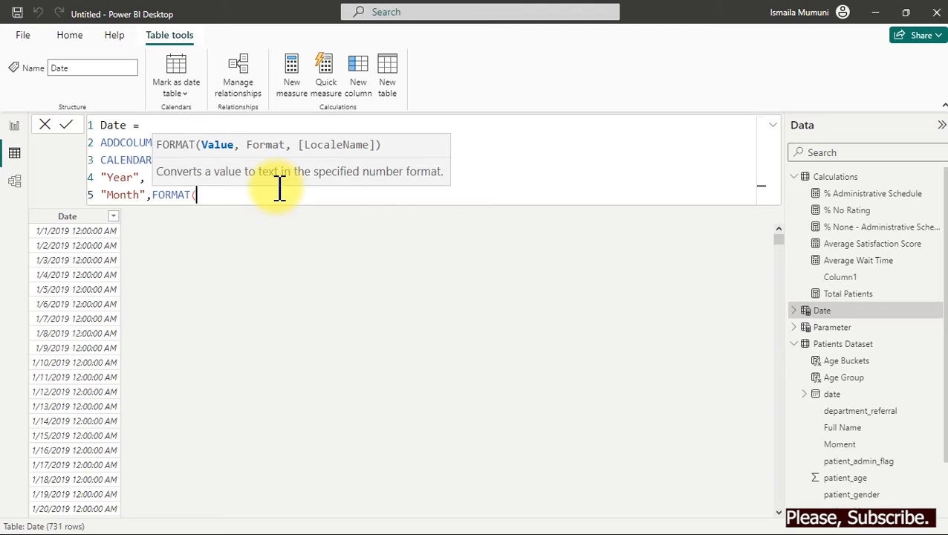
type("date")
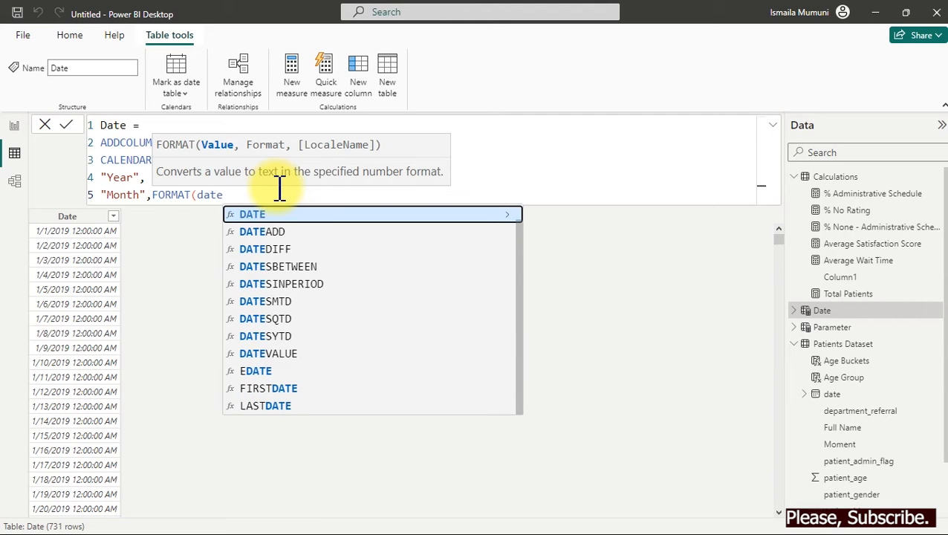
key("Tab")
type(",")
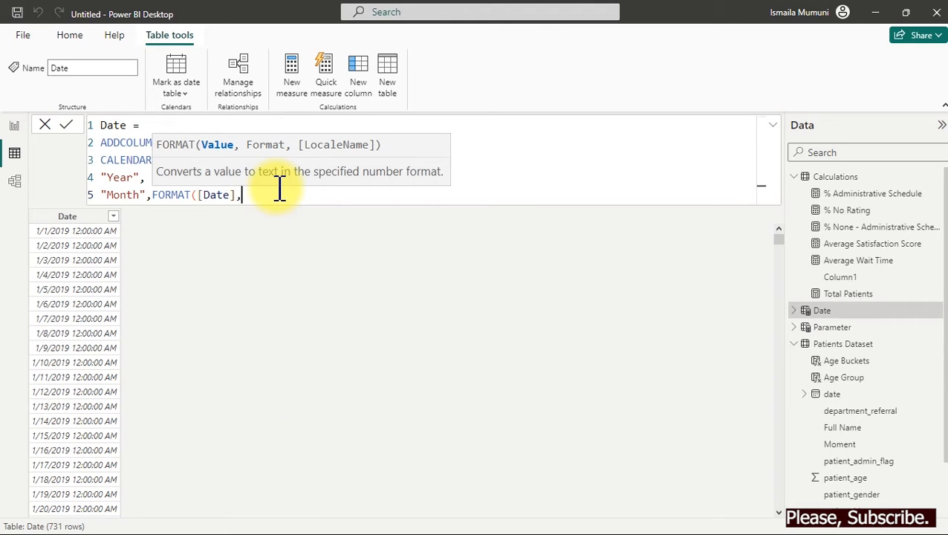
type("\"mmm\")")
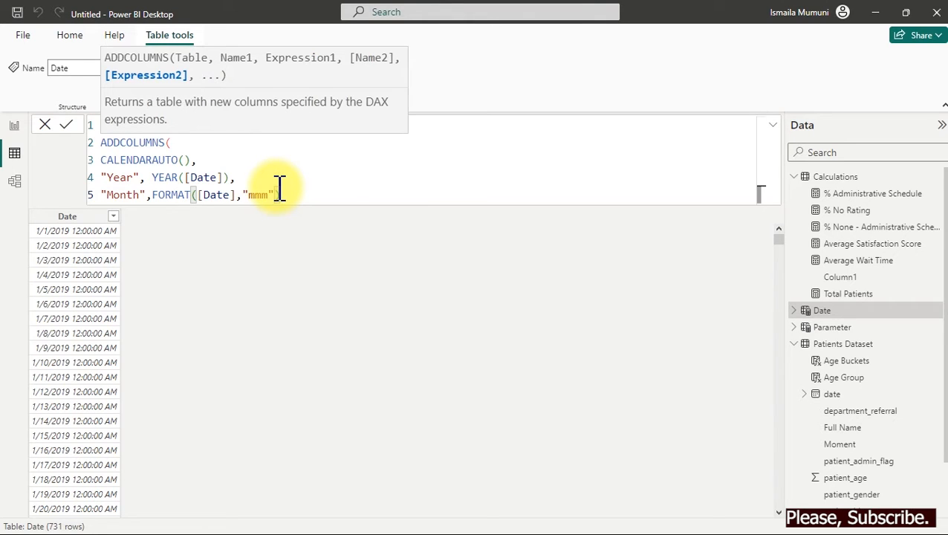
type(",")
key("shift+Return")
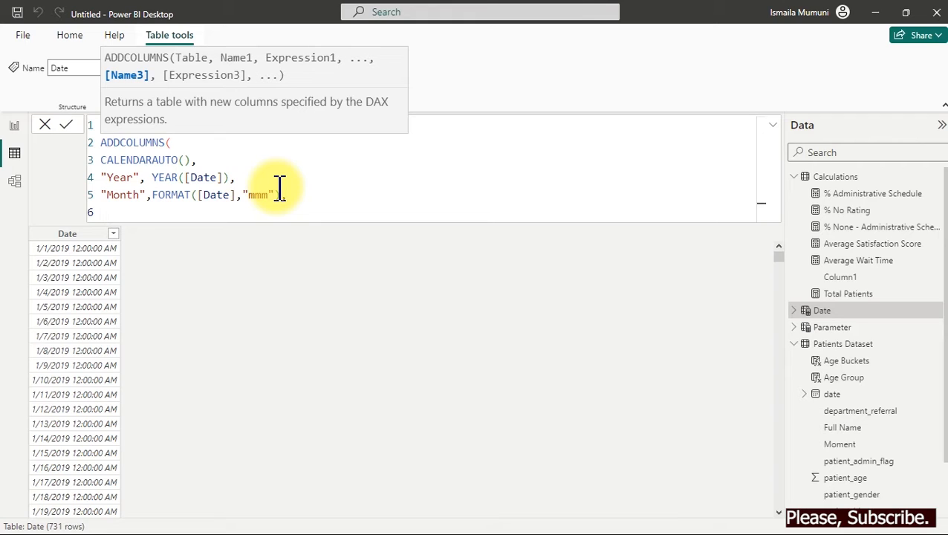
type("\"Weektype\", ")
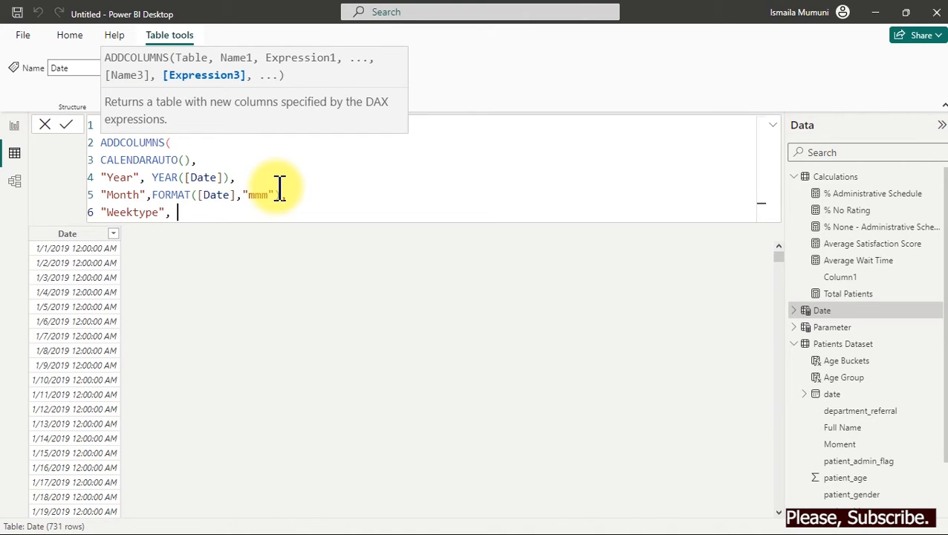
type("IF(")
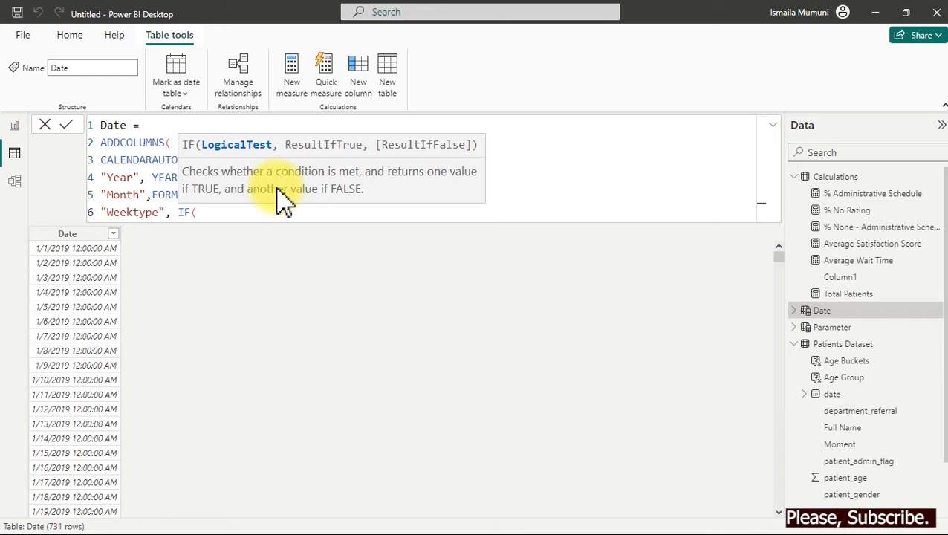
type("we")
key("Tab")
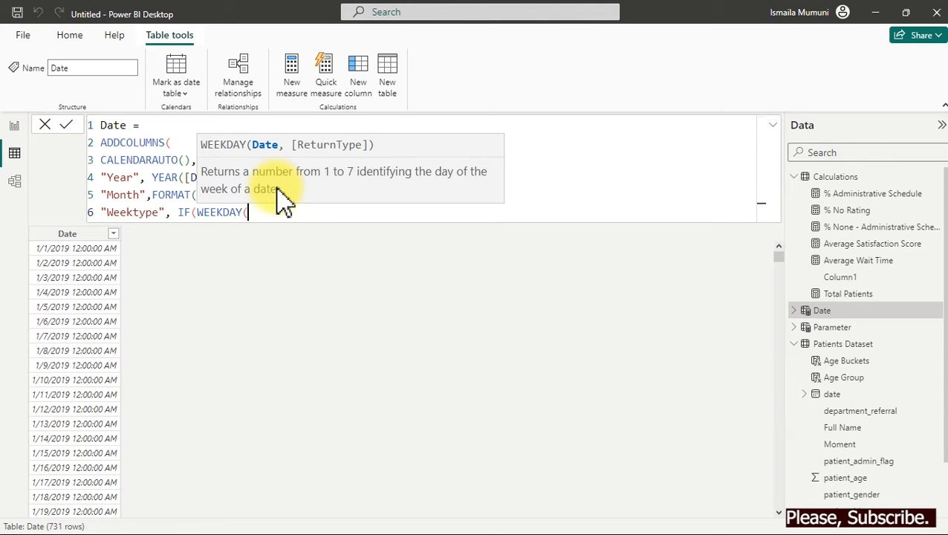
key("BackSpace")
key("BackSpace")
key("BackSpace")
key("BackSpace")
key("BackSpace")
key("BackSpace")
key("BackSpace")
key("BackSpace")
key("BackSpace")
key("BackSpace")
key("BackSpace")
key("BackSpace")
key("BackSpace")
key("BackSpace")
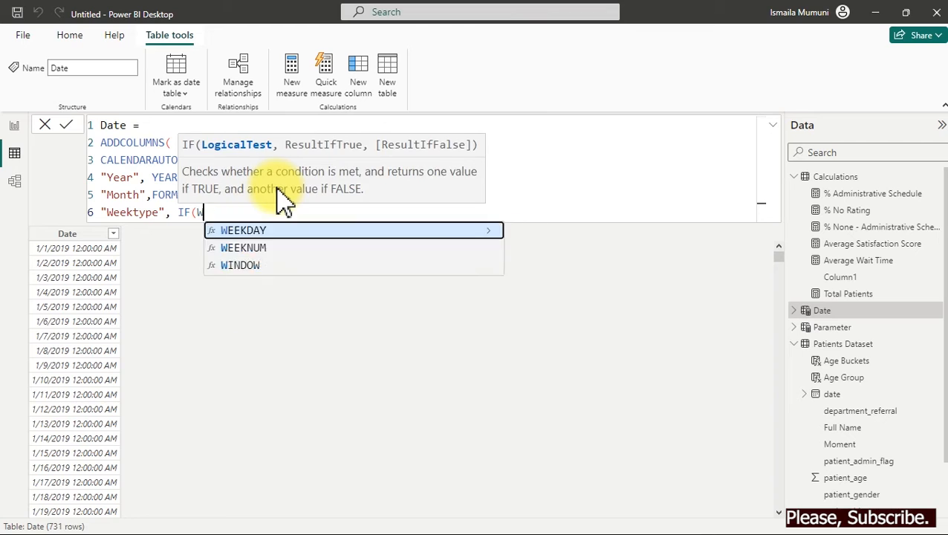
key("BackSpace")
key("BackSpace")
key("BackSpace")
key("BackSpace")
key("BackSpace")
key("BackSpace")
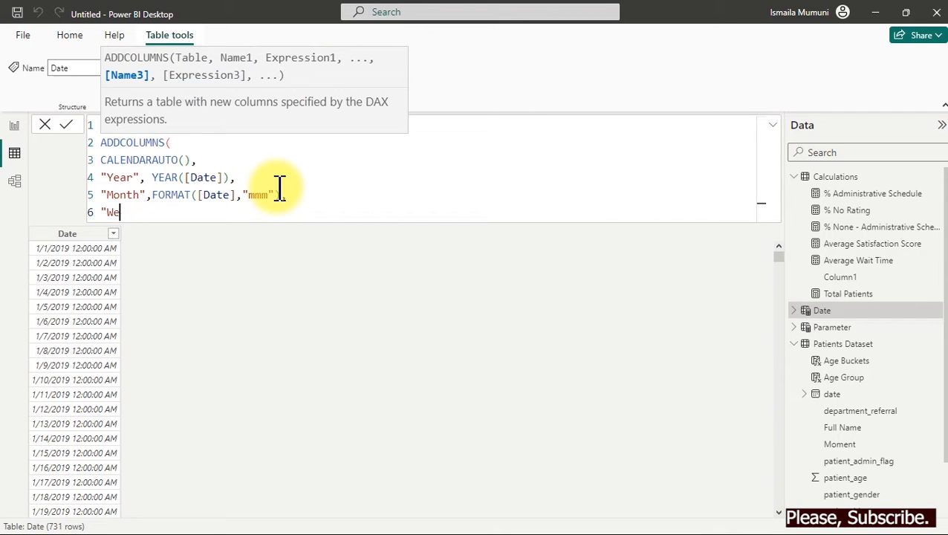
Add a "WeekType" column with WEEKDAY([Date]), close the ADDCOLUMNS parenthesis on a new line and commit the Date table formula.
type("ekType\", ")
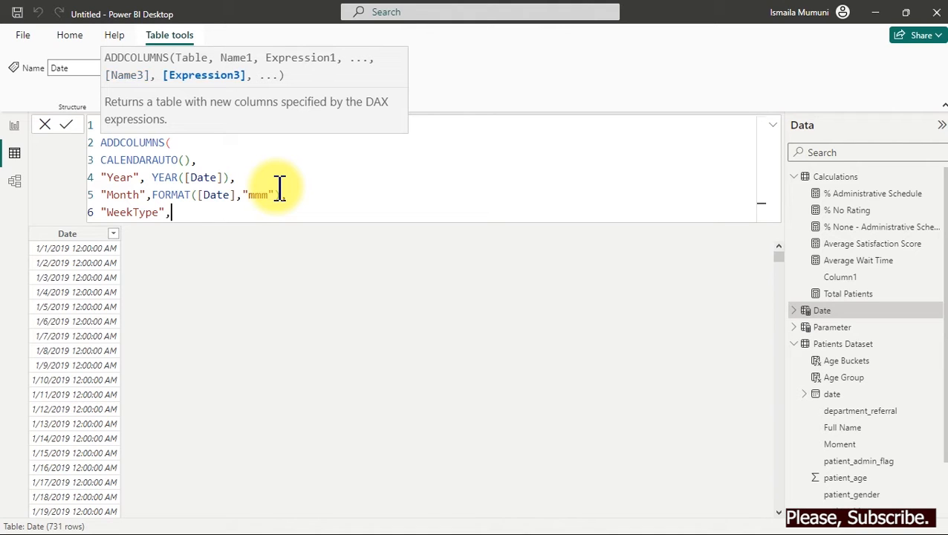
type("wee")
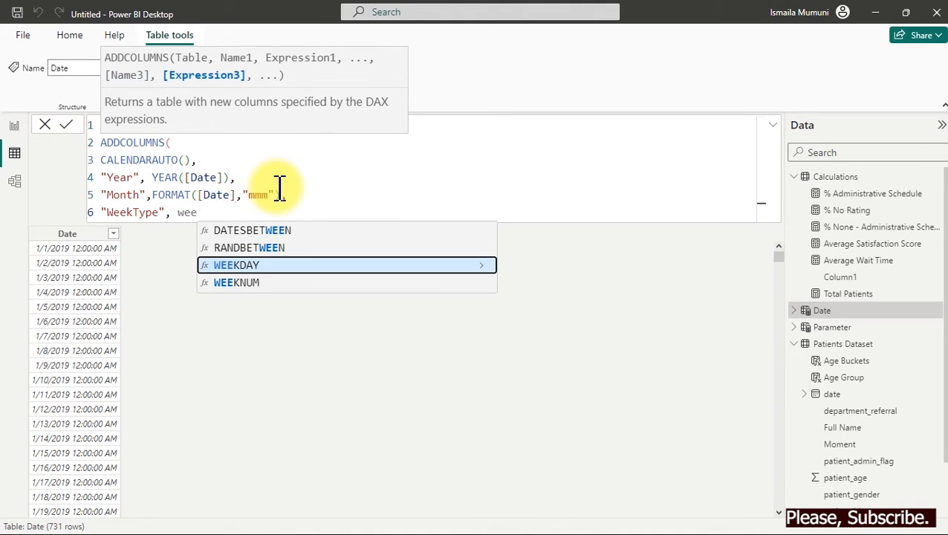
key("Tab")
type("date")
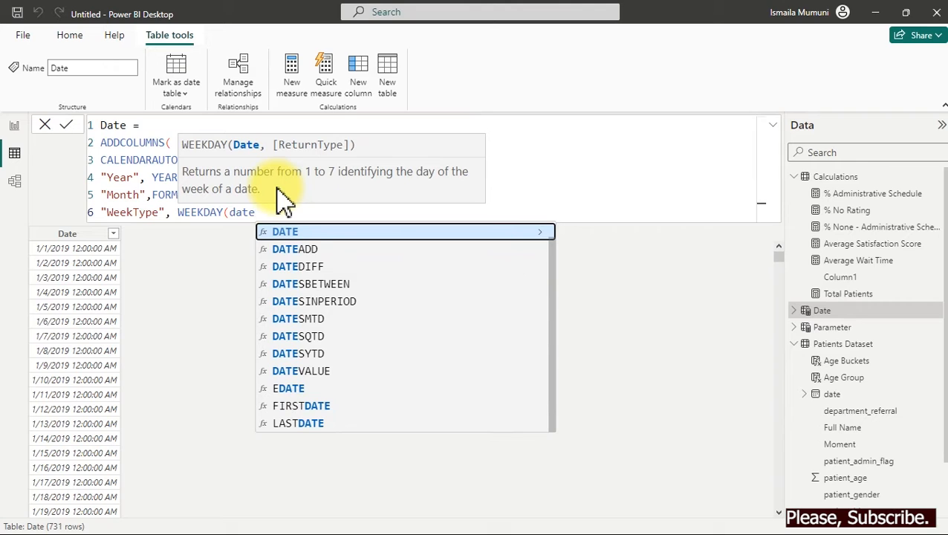
key("Tab")
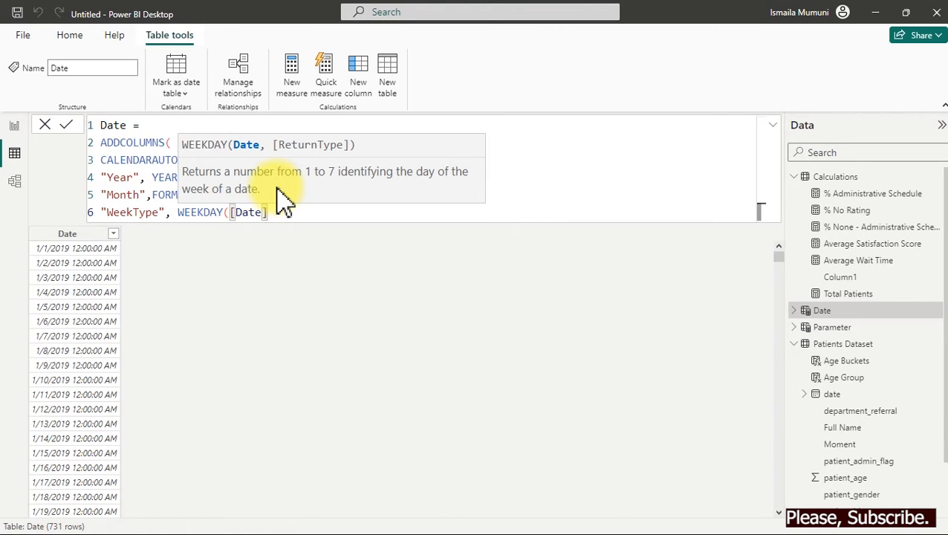
type(")")
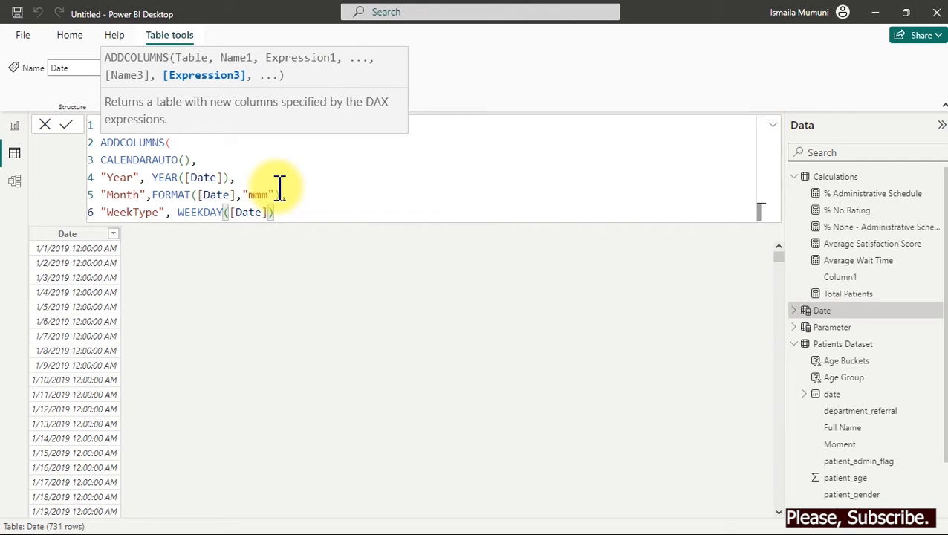
key("shift+Return")
type(")")
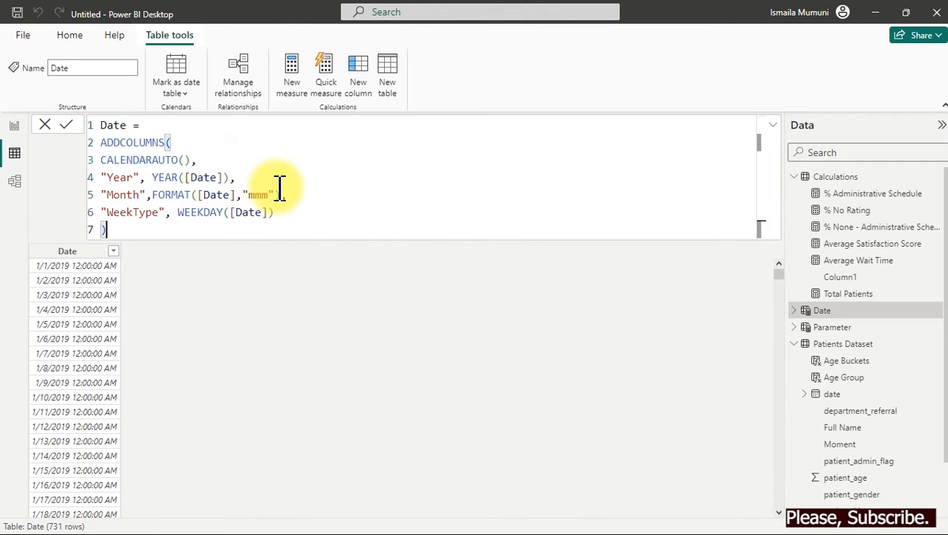
key("Return")
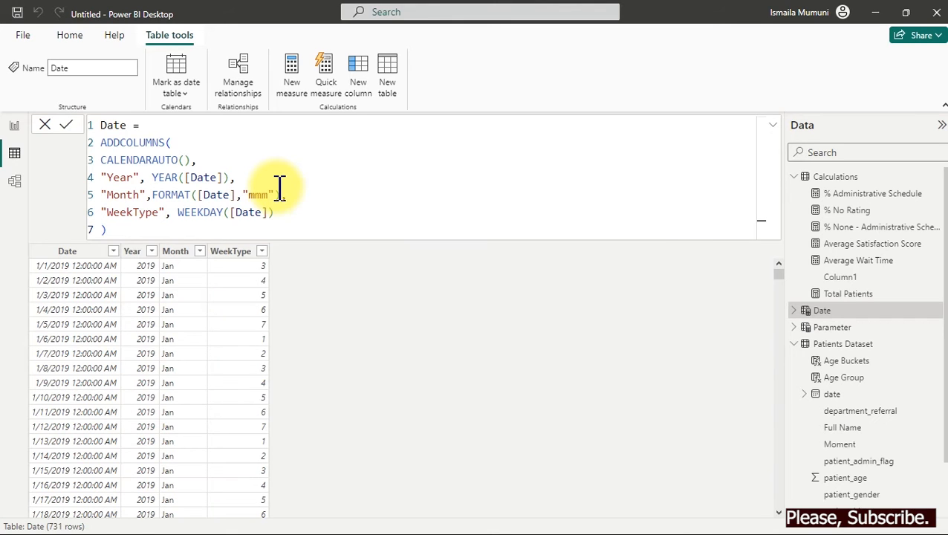
Examine the distinct values in the WeekType column's filter list without applying a filter.
left_click(262, 251)
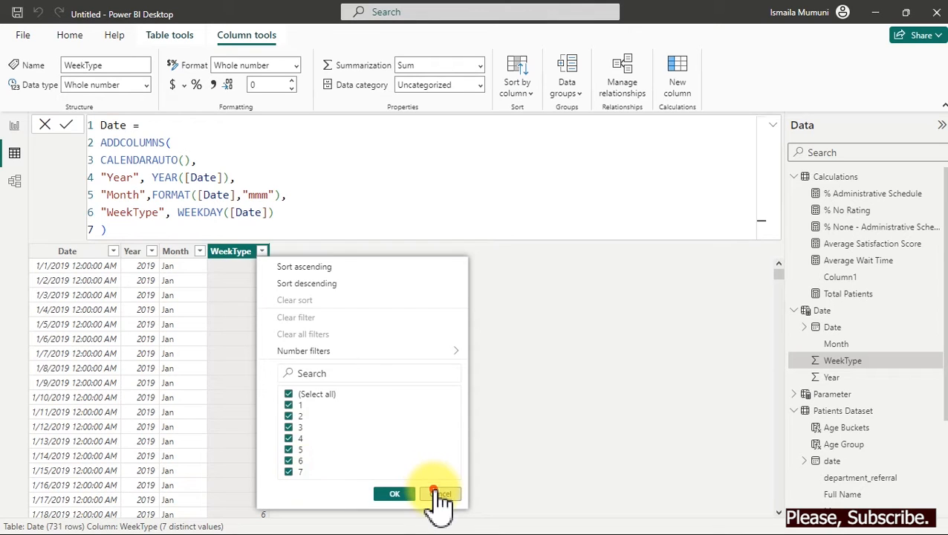
left_click(434, 492)
Add a "Weekday" column with FORMAT([Date],"ddd") after the WeekType line of the Date table formula and commit it.
left_click(285, 213)
type(",")
key("Return")
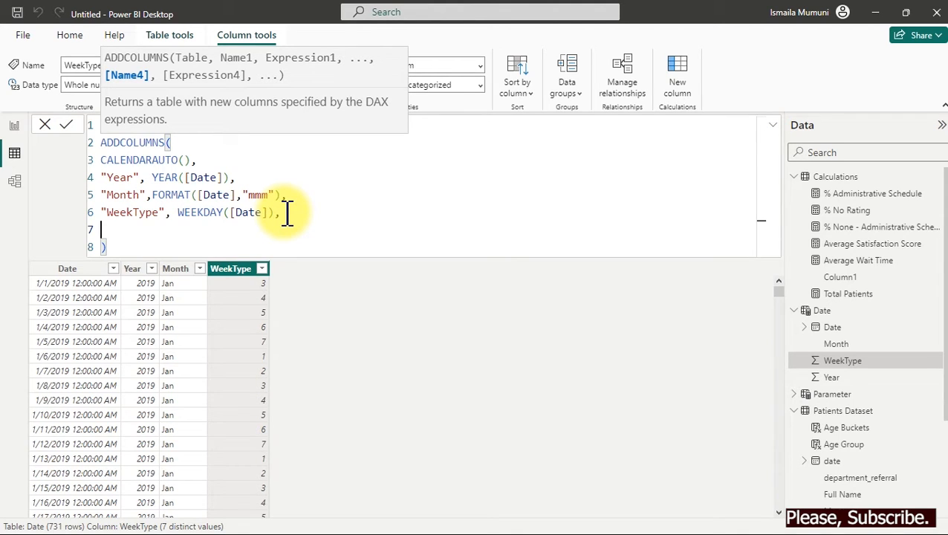
type("\"Weekday")
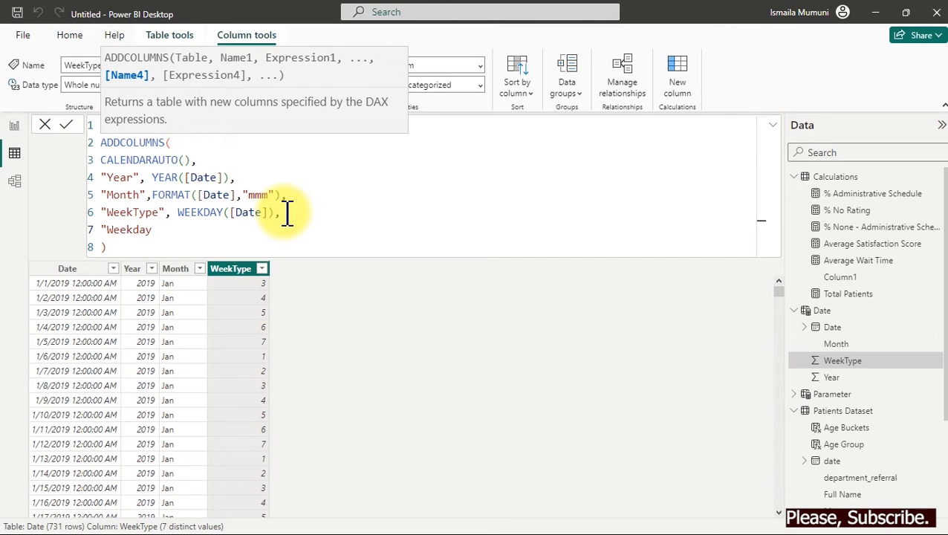
type("\",")
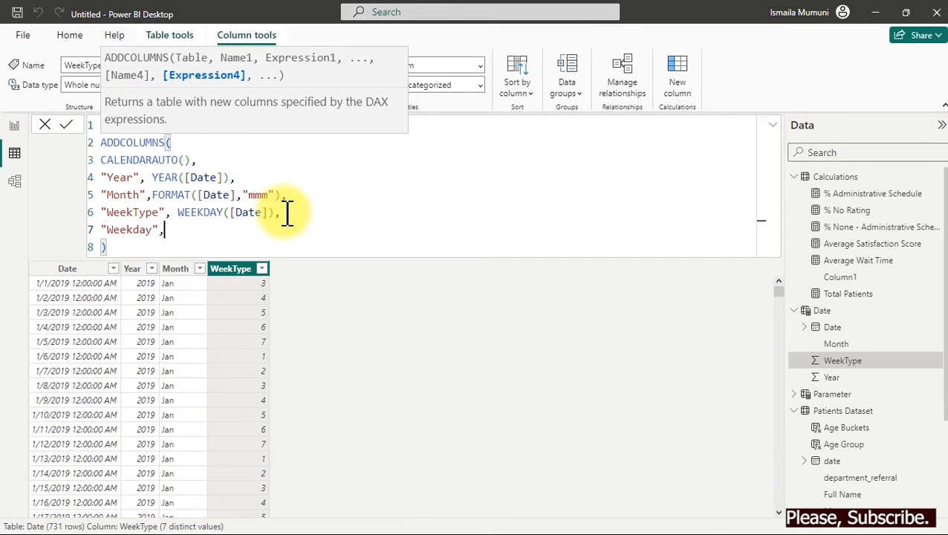
type("for")
key("Tab")
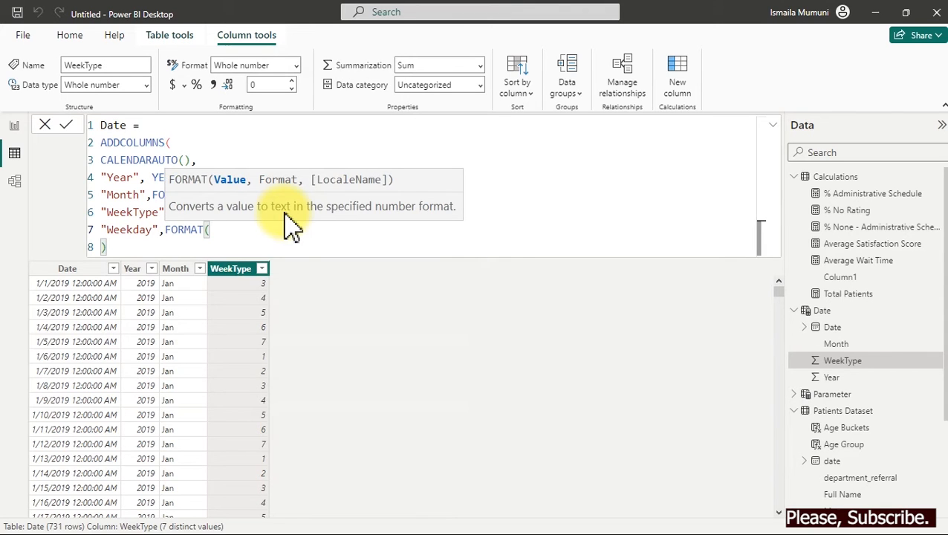
type("date")
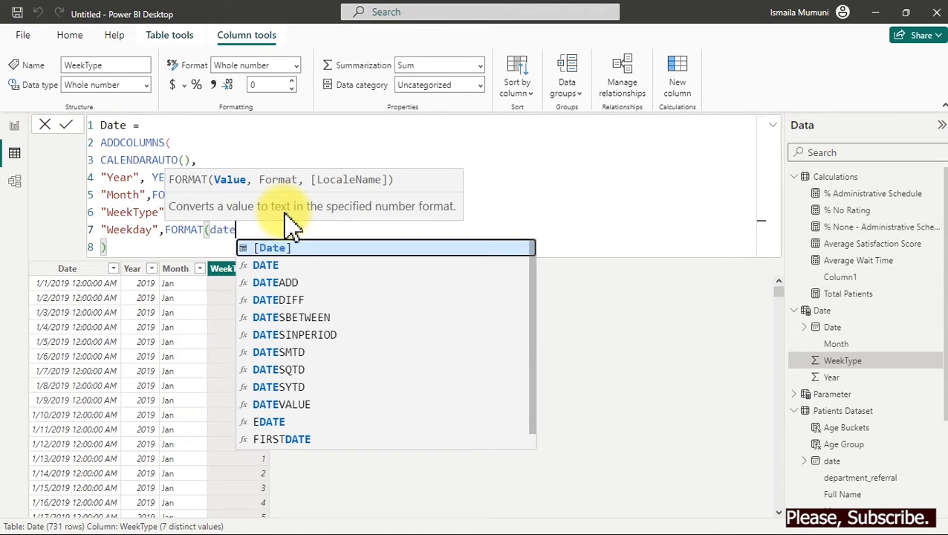
key("Tab")
type(",\"")
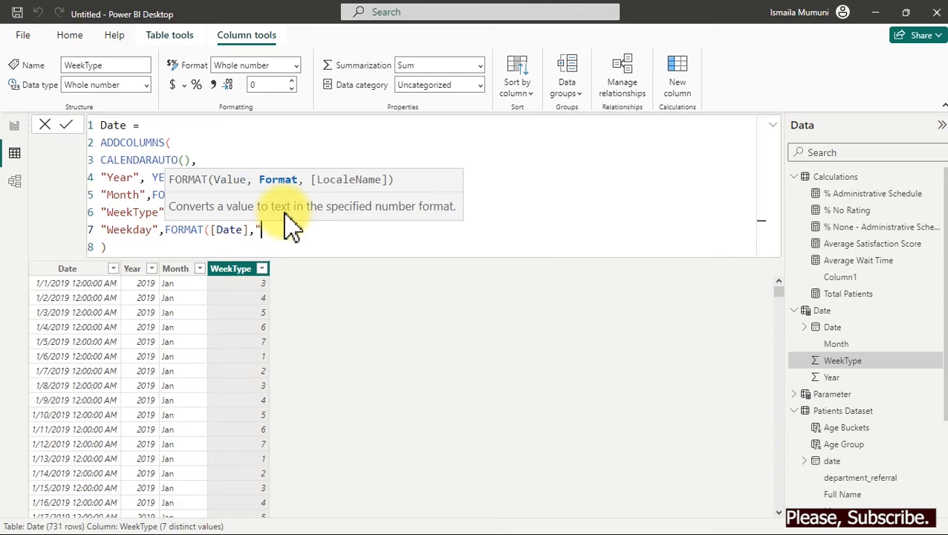
type("ddd\")")
key("Return")
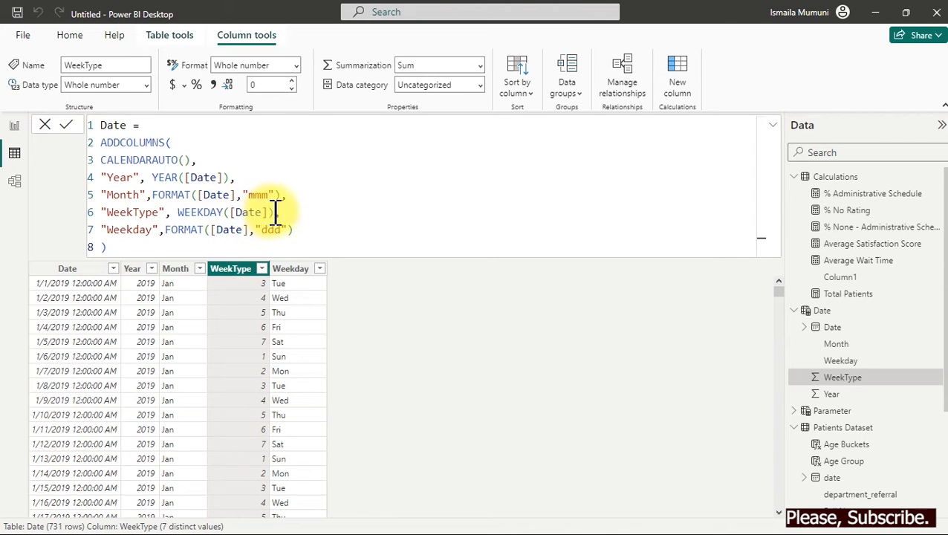
Replace WEEKDAY([Date]) in the WeekType line of the Date formula with IF(WEEKDAY([Date])=1,"Weekend", leaving the false result open.
left_click_drag(275, 212, 160, 211)
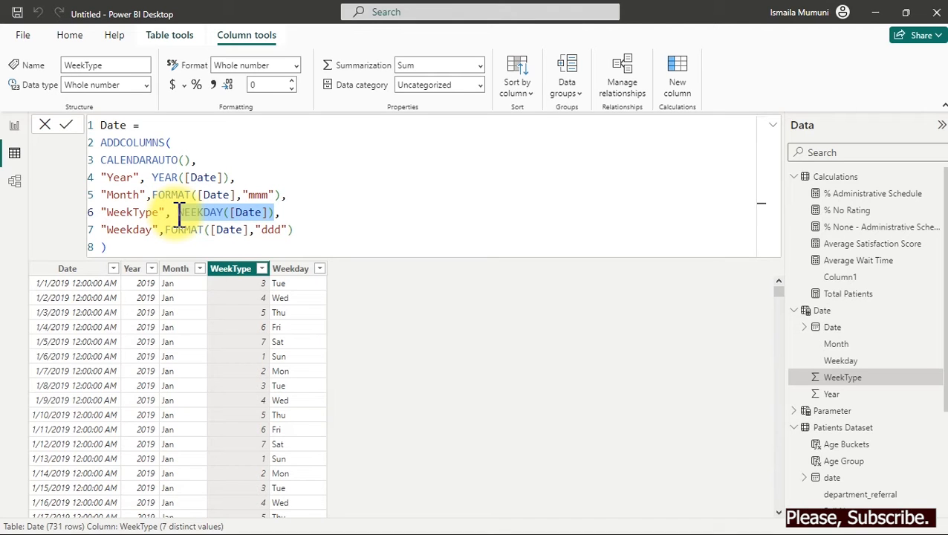
type("if,")
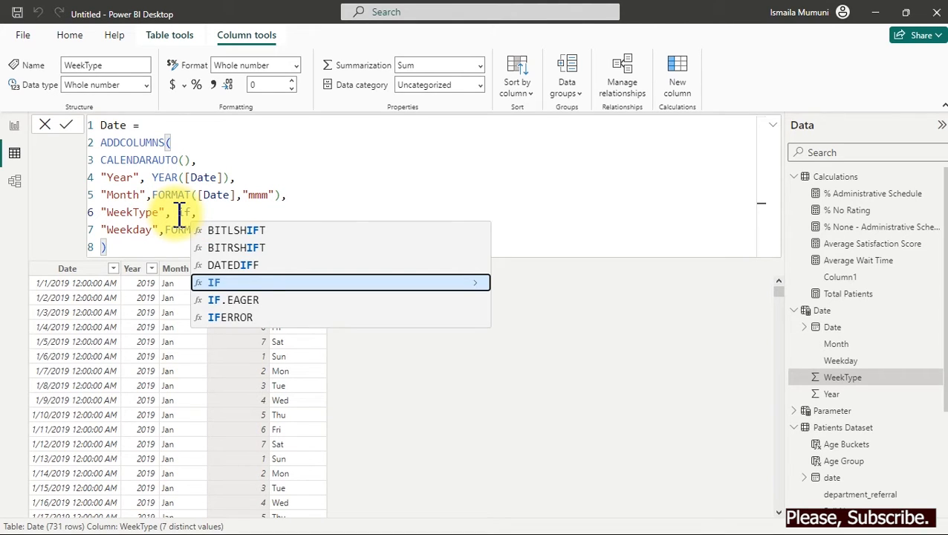
key("Tab")
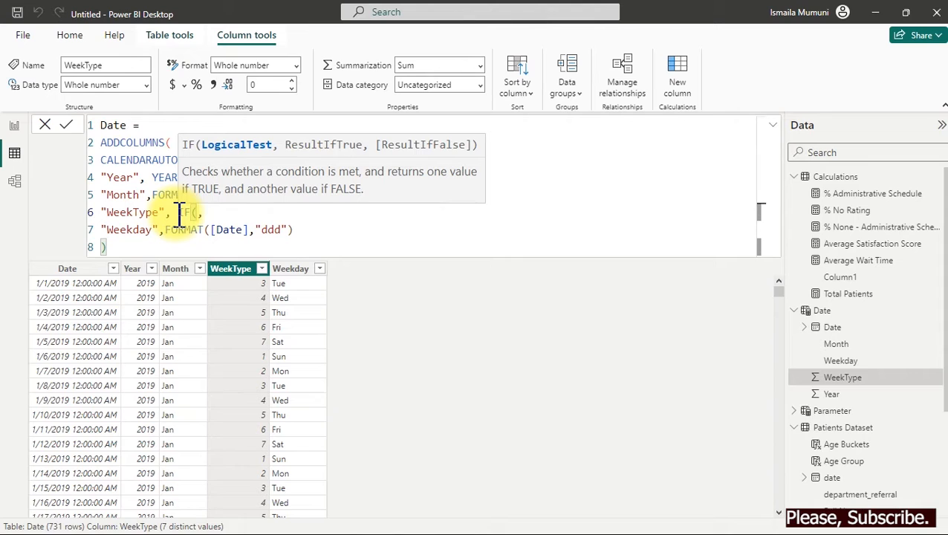
type("w")
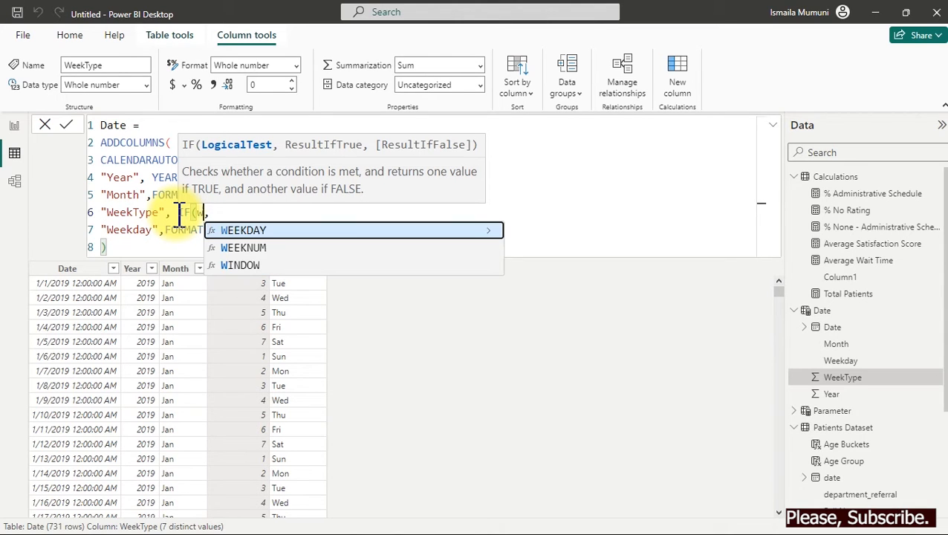
key("Tab")
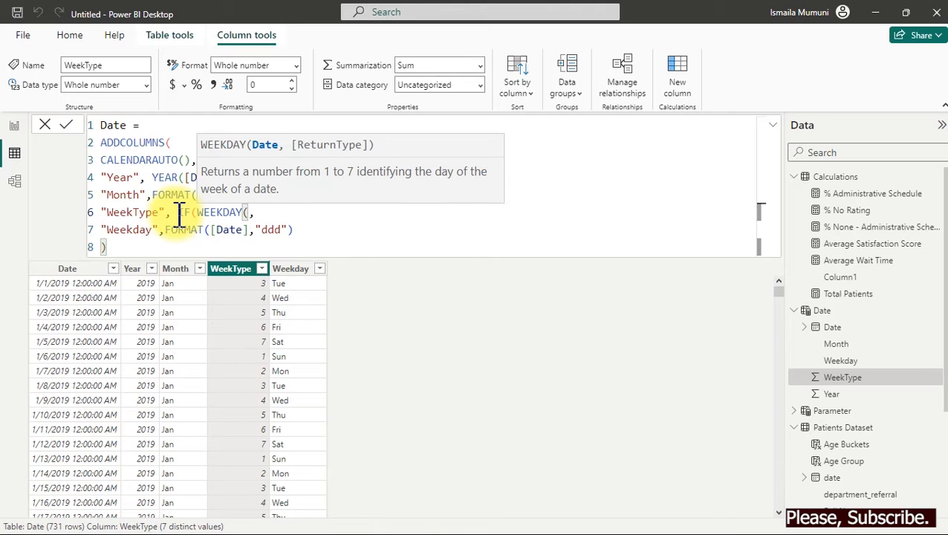
type("date")
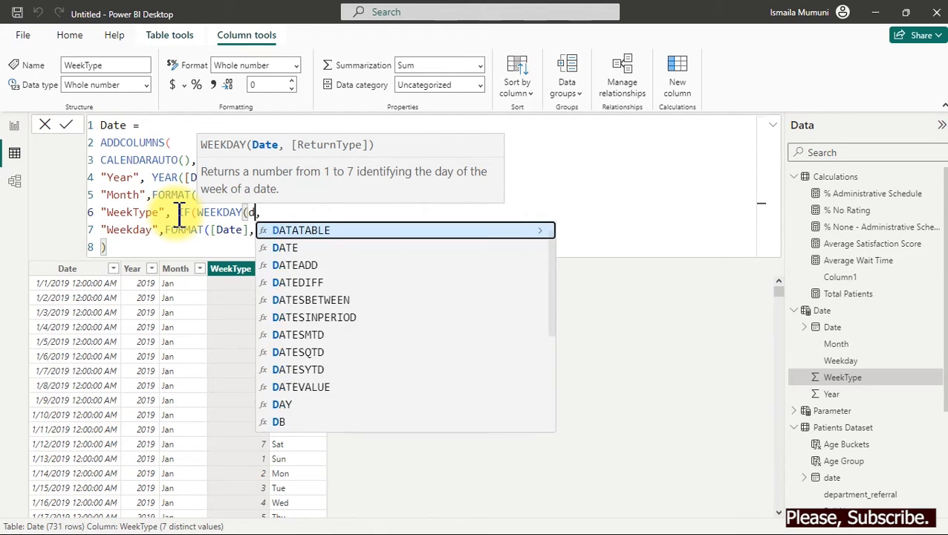
key("Tab")
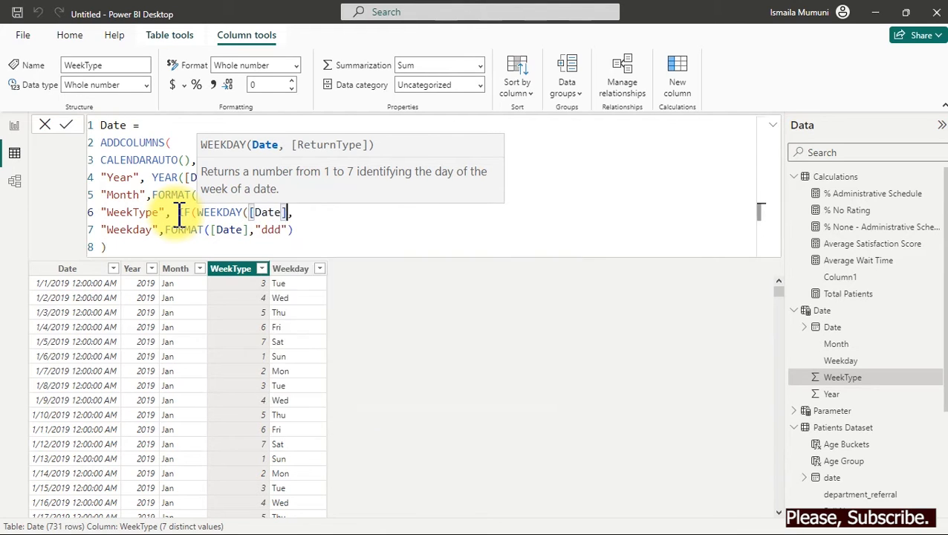
type("=1")
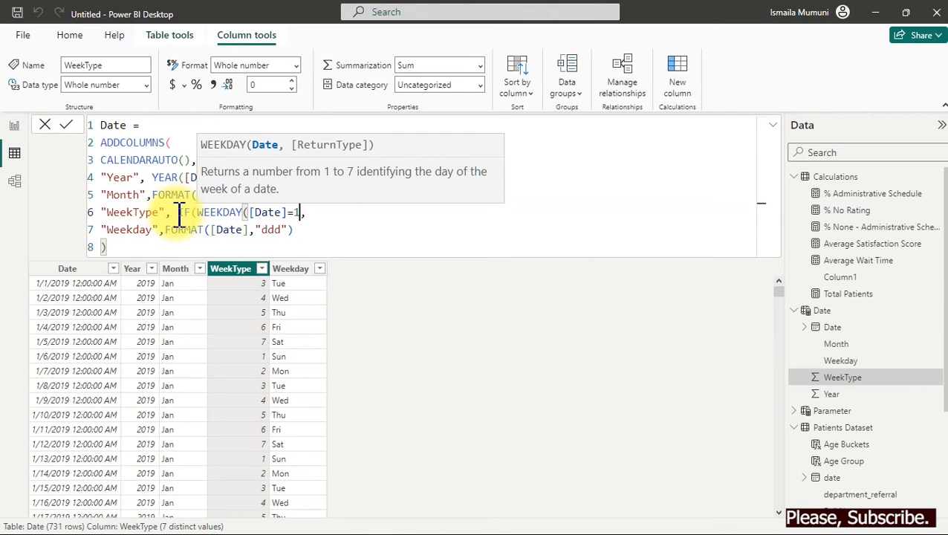
key("BackSpace")
key("BackSpace")
key("BackSpace")
key("BackSpace")
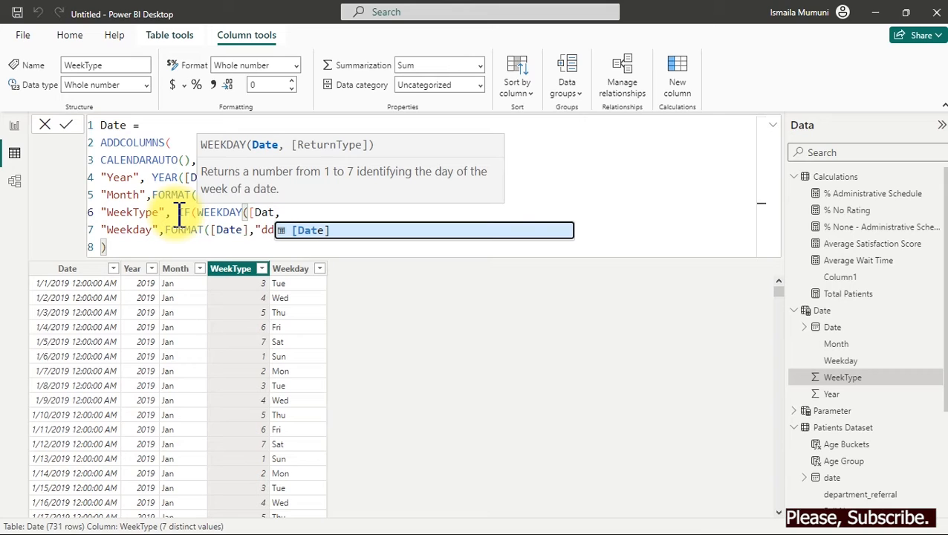
key("Tab")
type(")=1,")
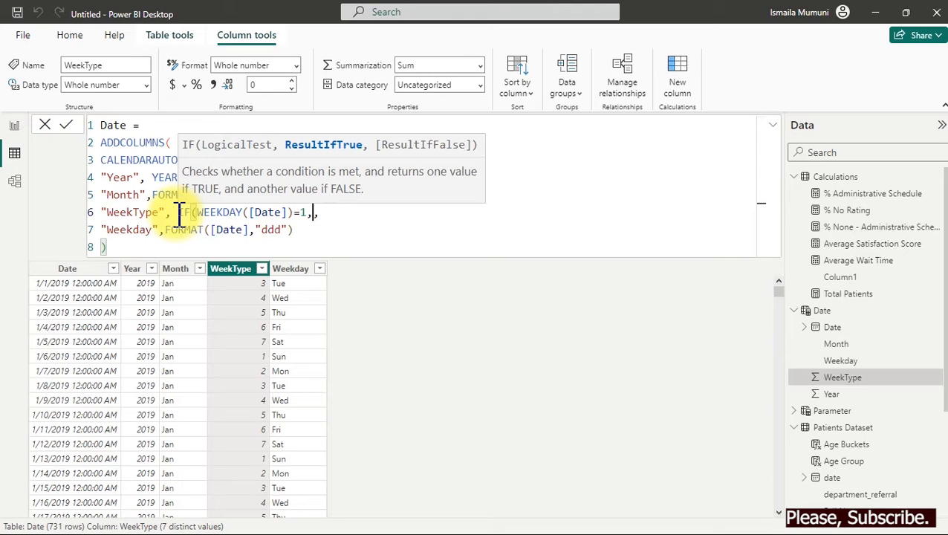
type("\"Weekend\",")
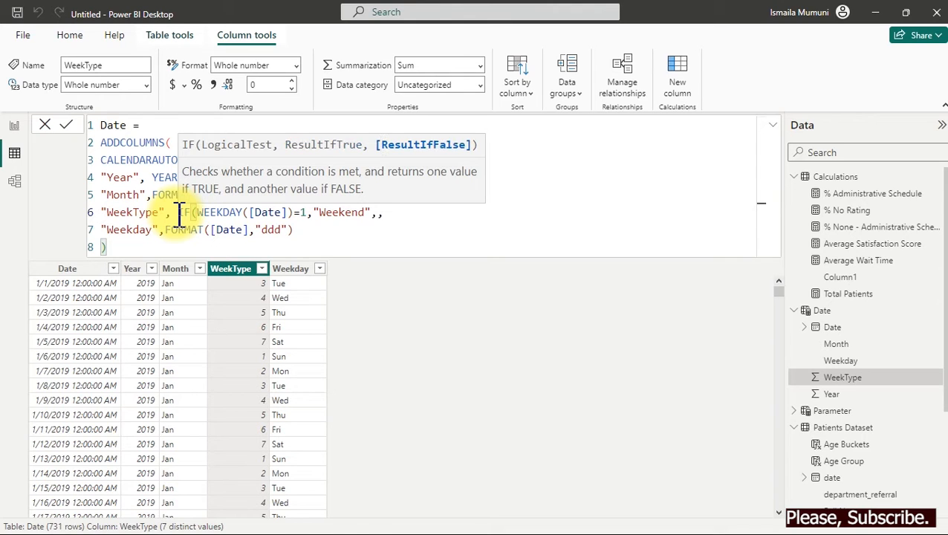
Add a nested IF(WEEKDAY([Date])=7,"Weekend","Weekday") as the false result of the WeekType line and try to commit the Date table formula.
type("if(")
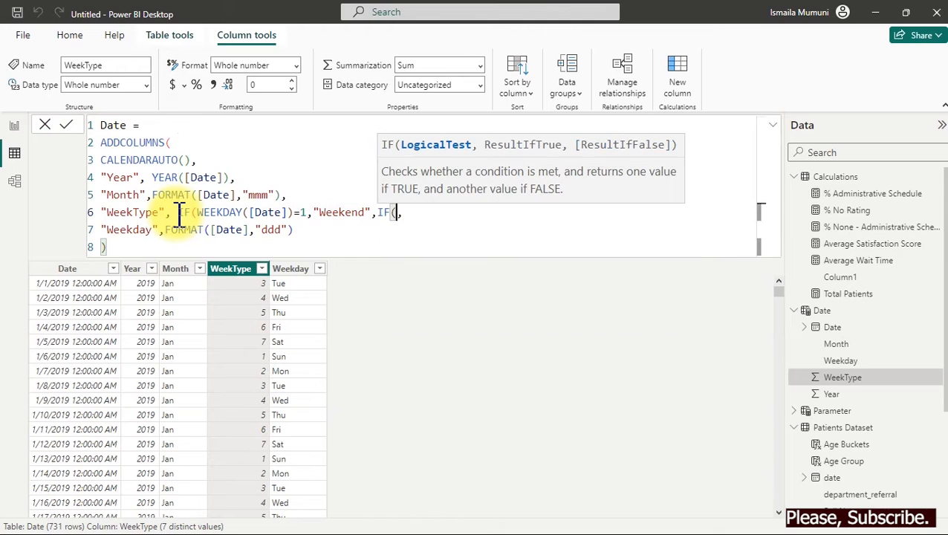
type("WEEKDAY(")
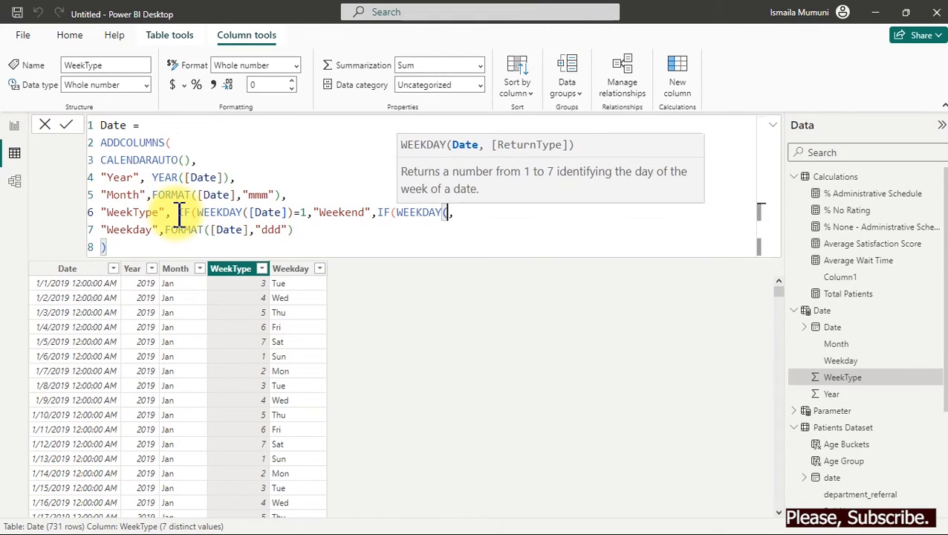
type("date")
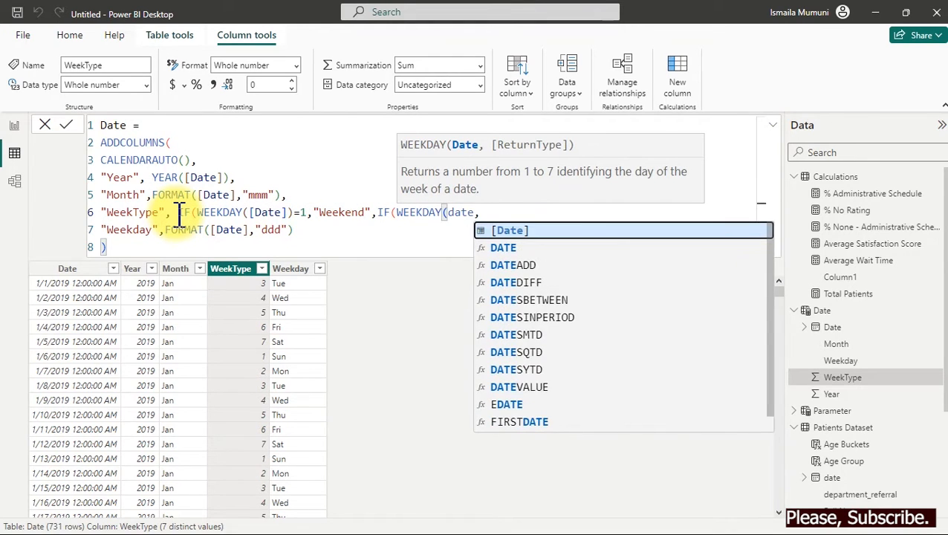
key("Tab")
type(")=")
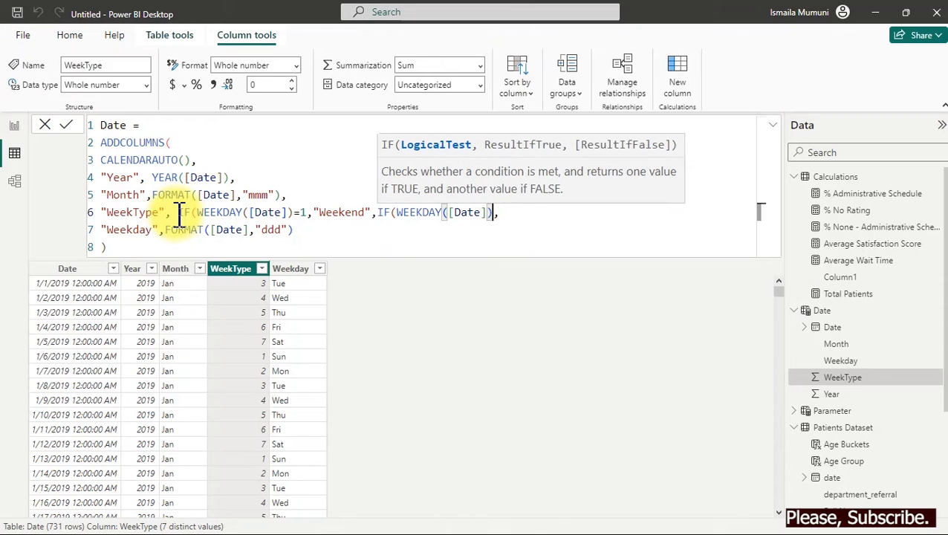
type("7")
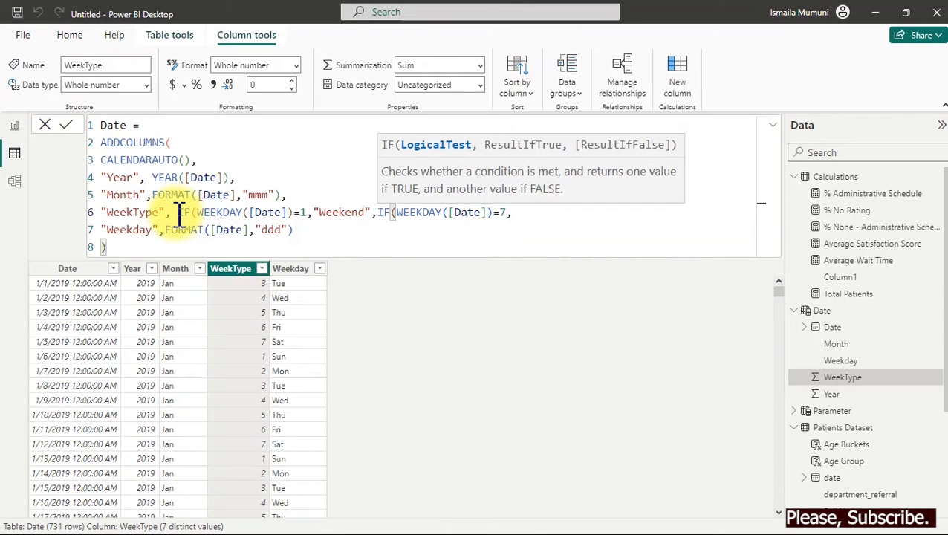
type(",\"")
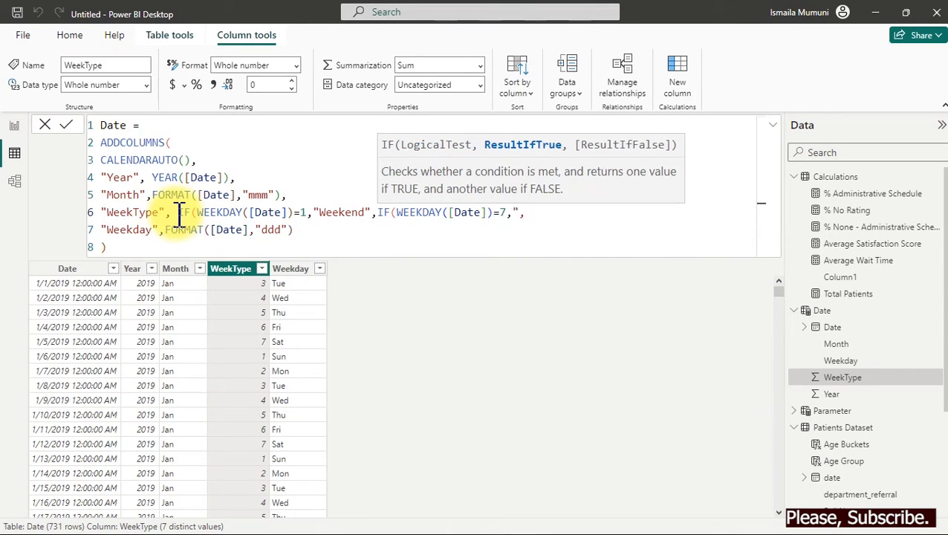
type("Weend")
key("BackSpace")
type("kend\",")
type("\"Weekend")
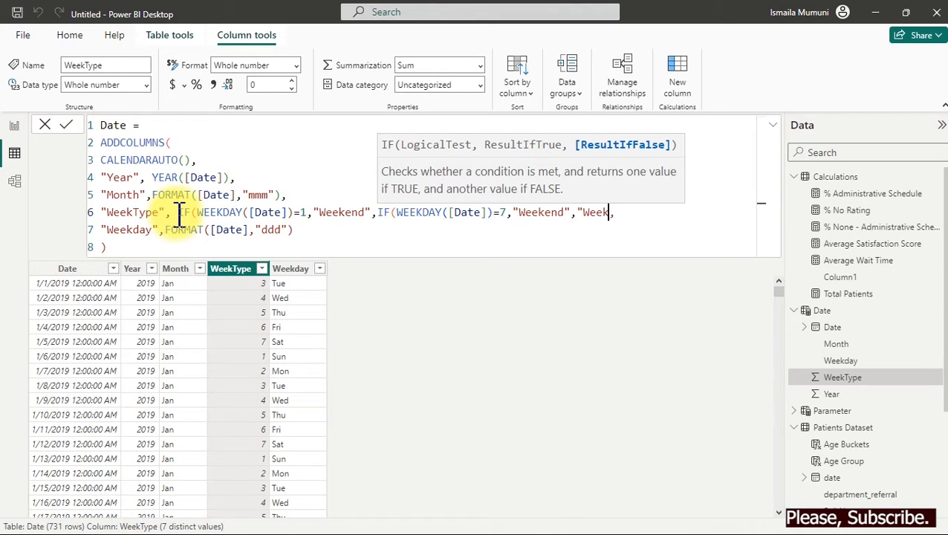
type("day\"")
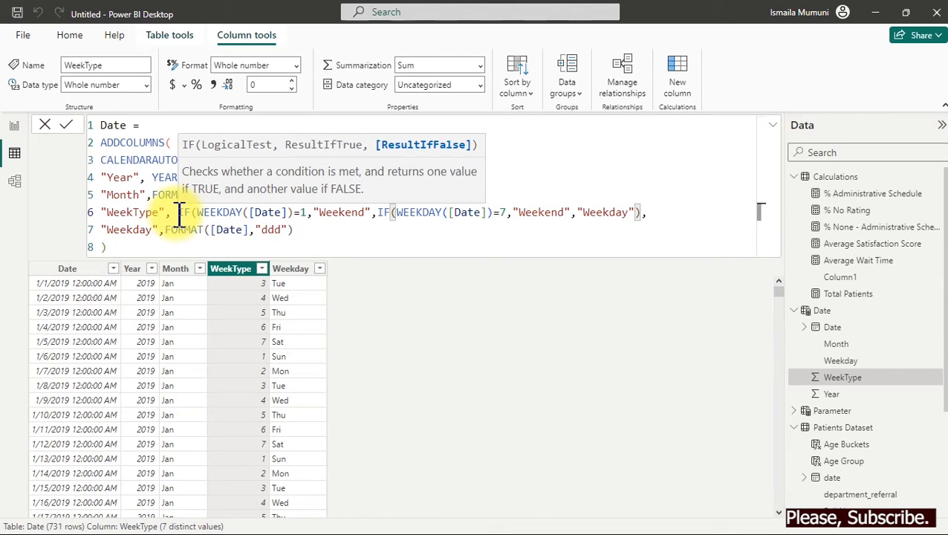
type(")")
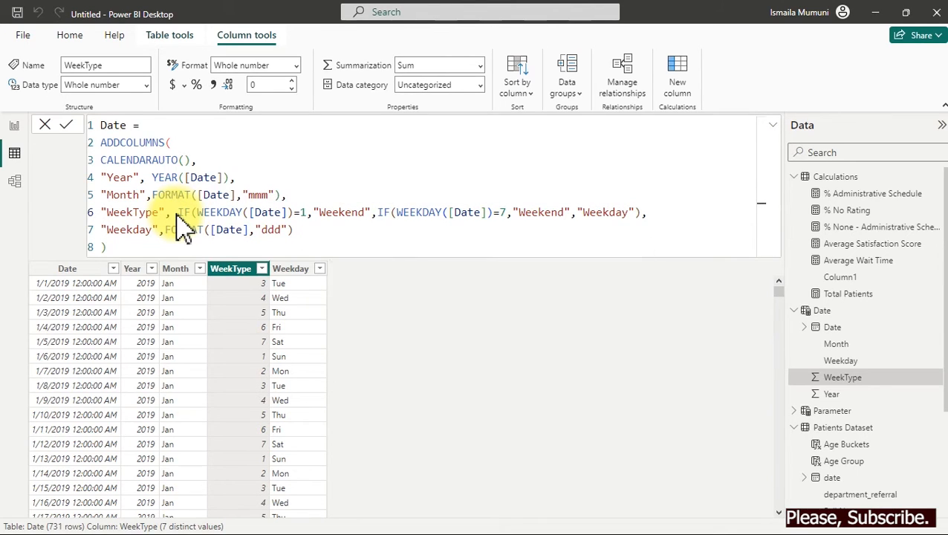
key("Return")
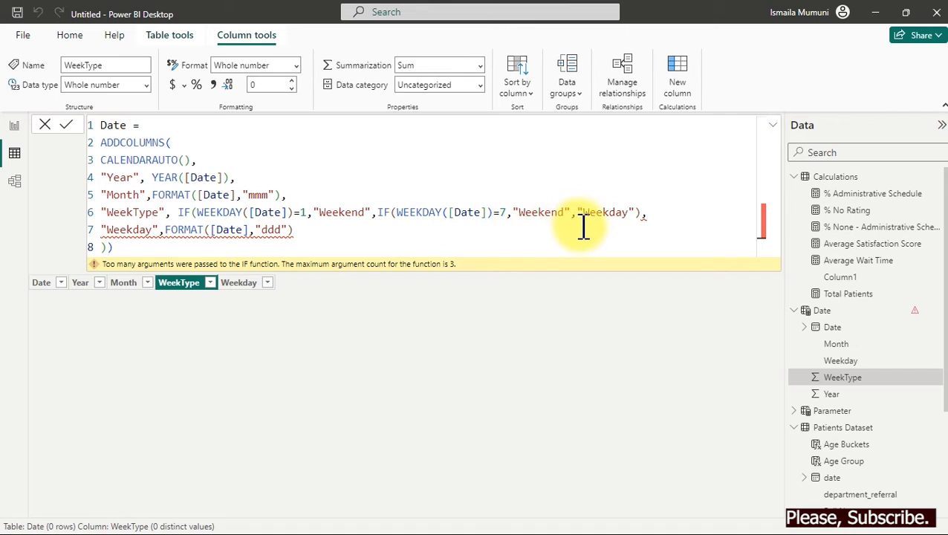
Close the outer IF at the end of the WeekType line, remove the extra parenthesis on the last line and commit the formula.
left_click(638, 216)
type(")")
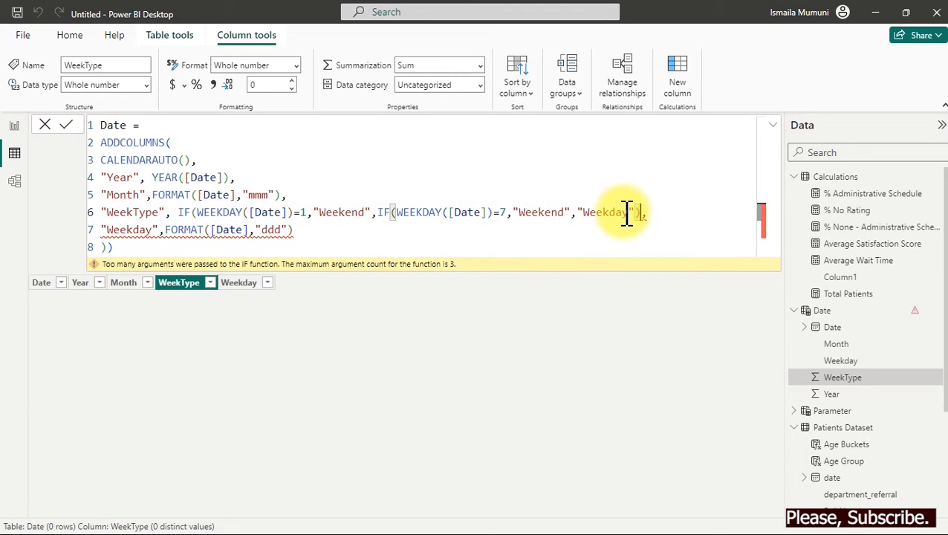
type(")")
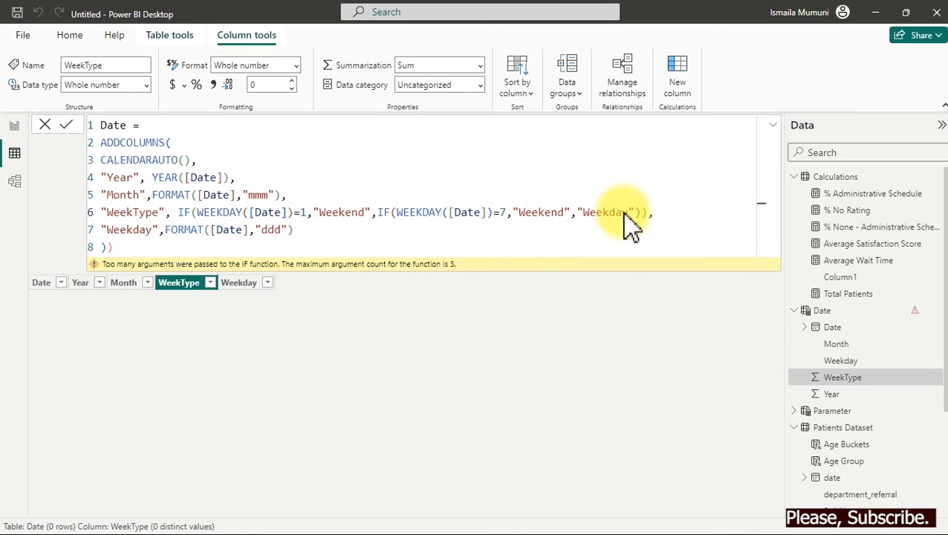
key("Return")
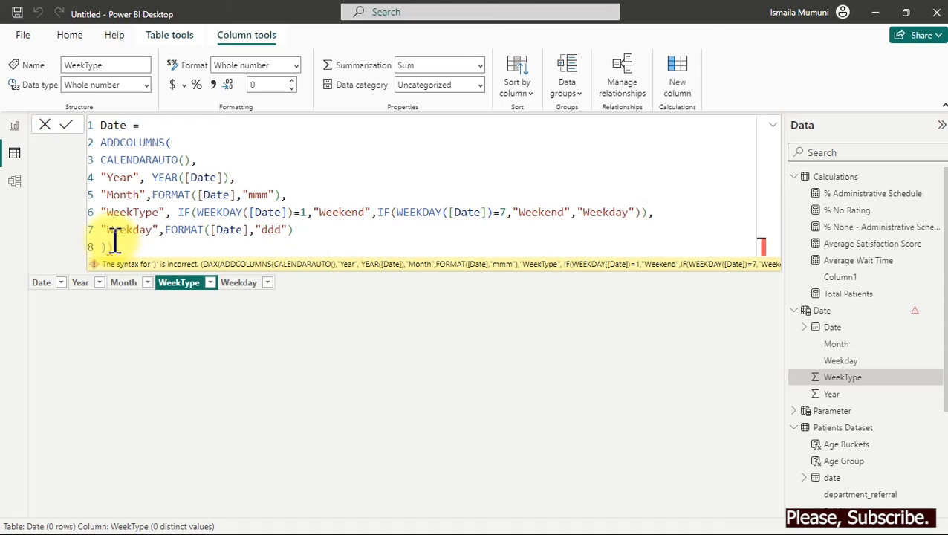
key("BackSpace")
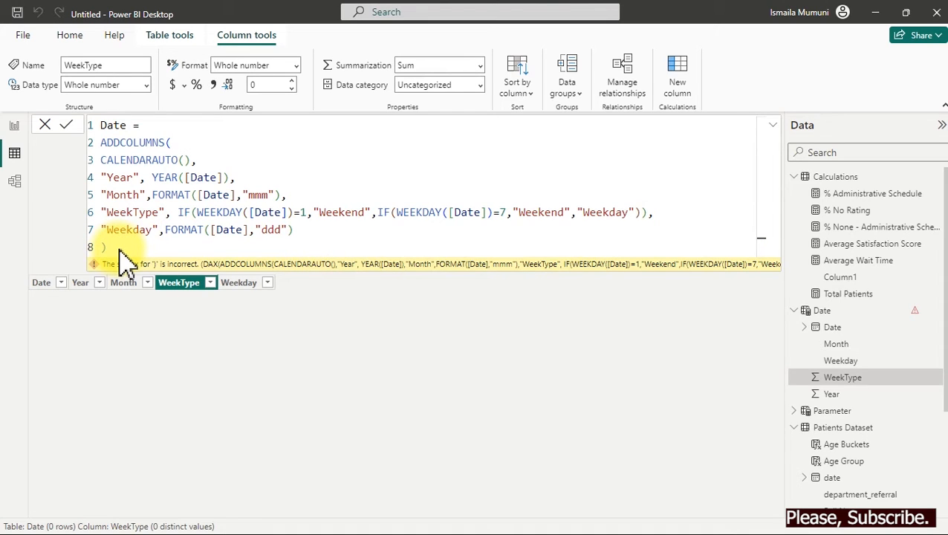
key("Return")
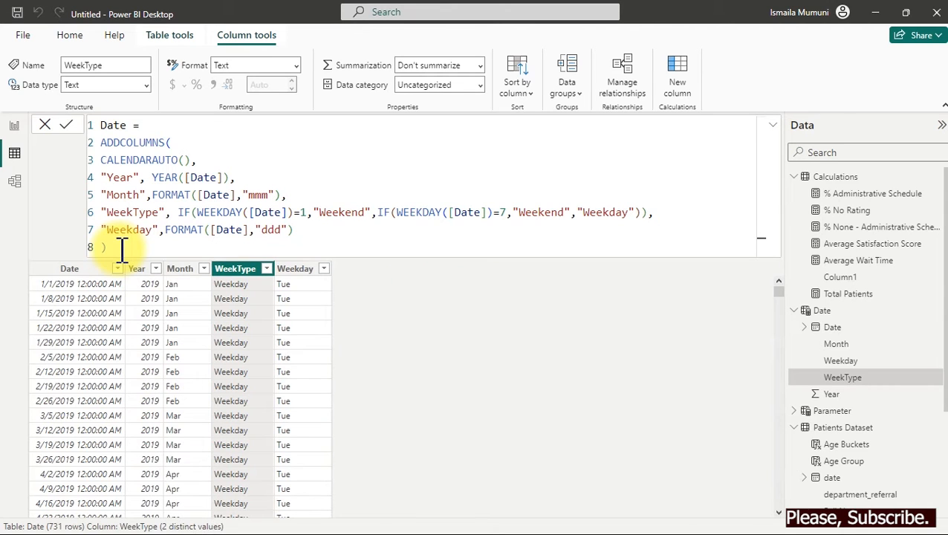
Examine the distinct WeekType values, and filter the Weekday column to Sat and Sun to check their week type.
left_click(267, 269)
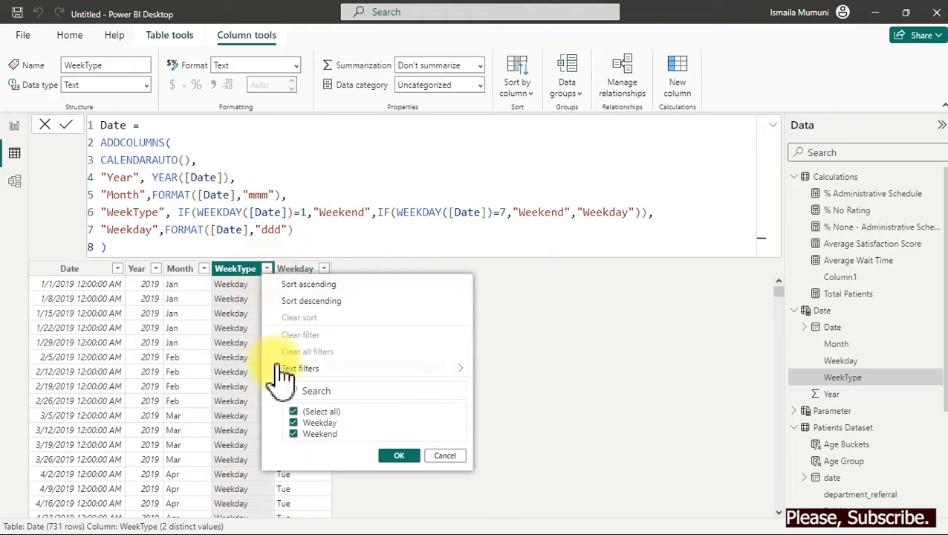
left_click(448, 456)
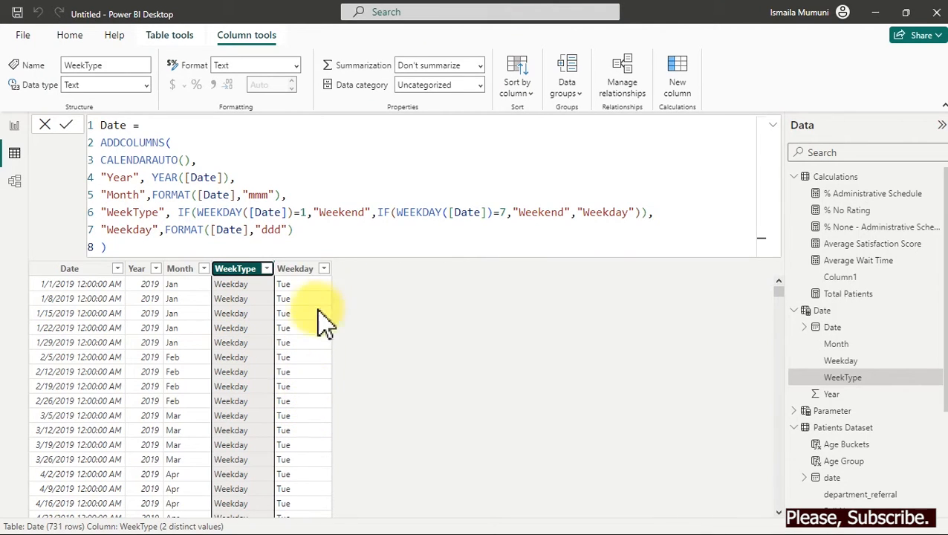
left_click(324, 269)
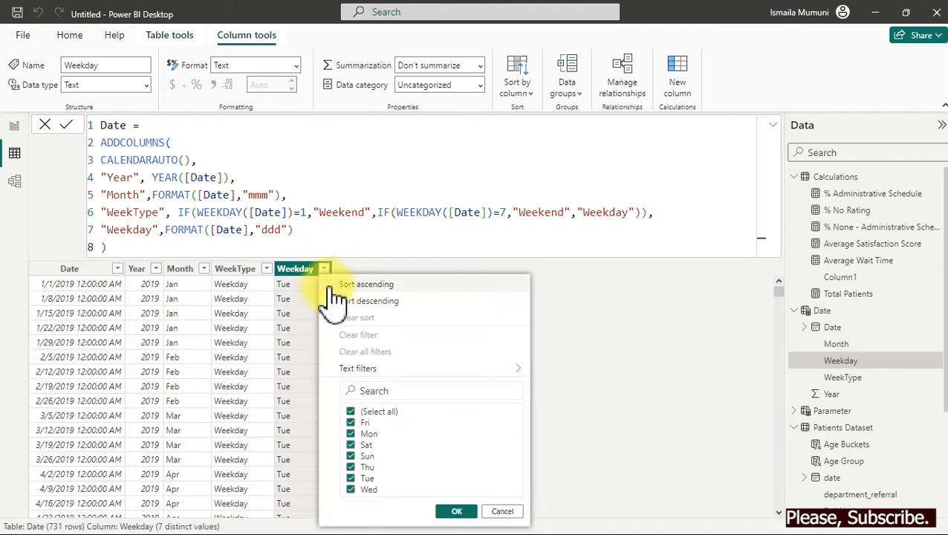
left_click(352, 413)
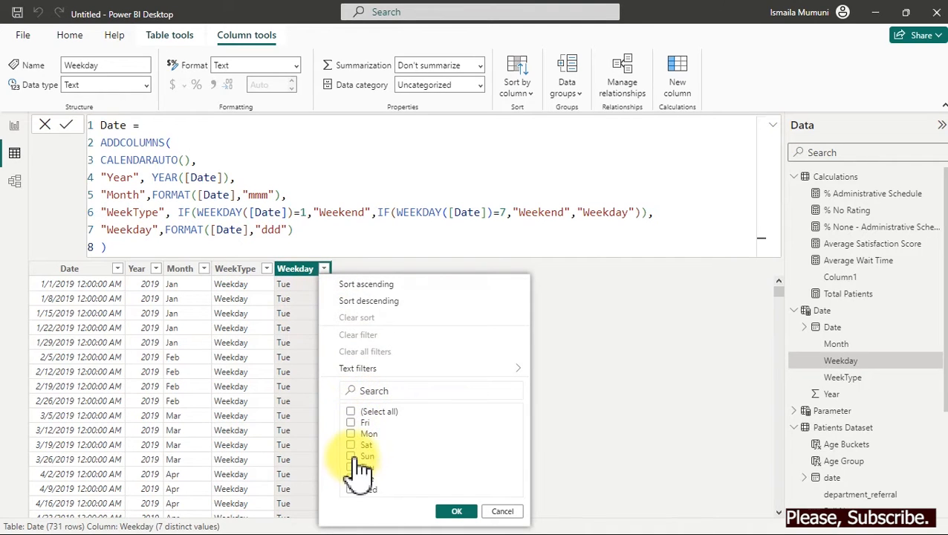
left_click(355, 455)
left_click(356, 445)
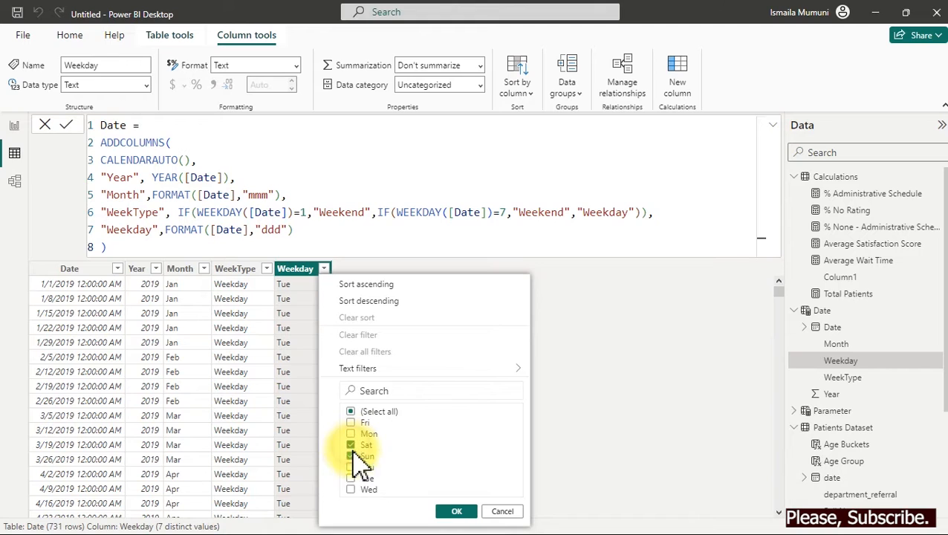
left_click(456, 513)
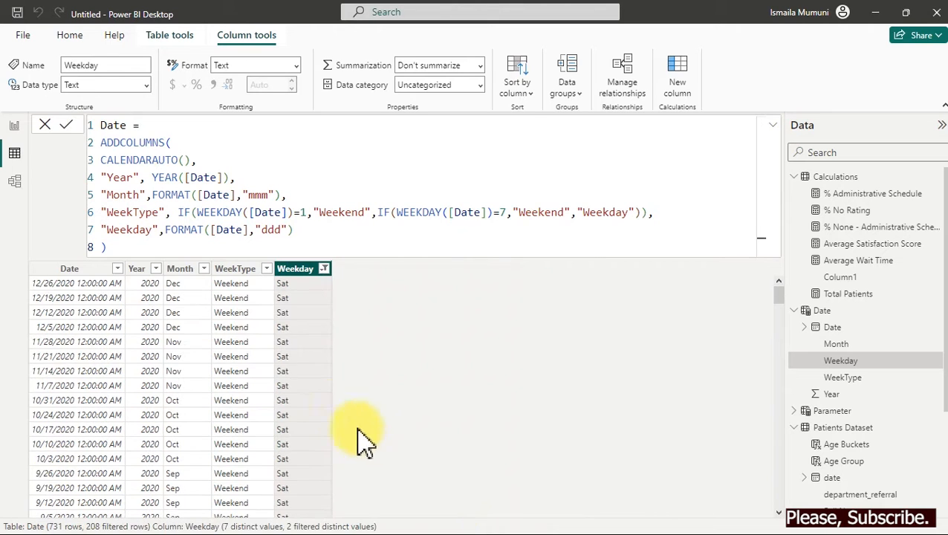
Clear all filters from the Date table and return to the report page.
left_click(324, 268)
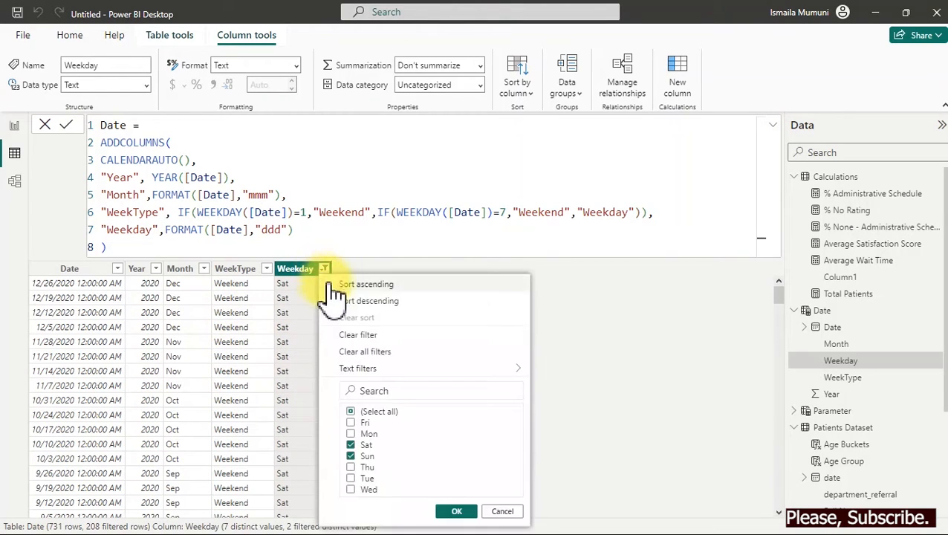
left_click(366, 354)
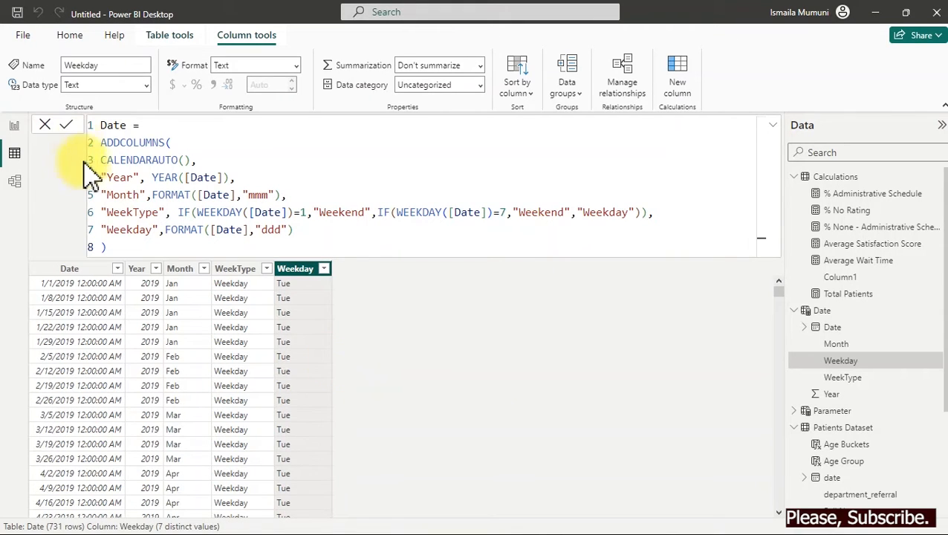
left_click(15, 127)
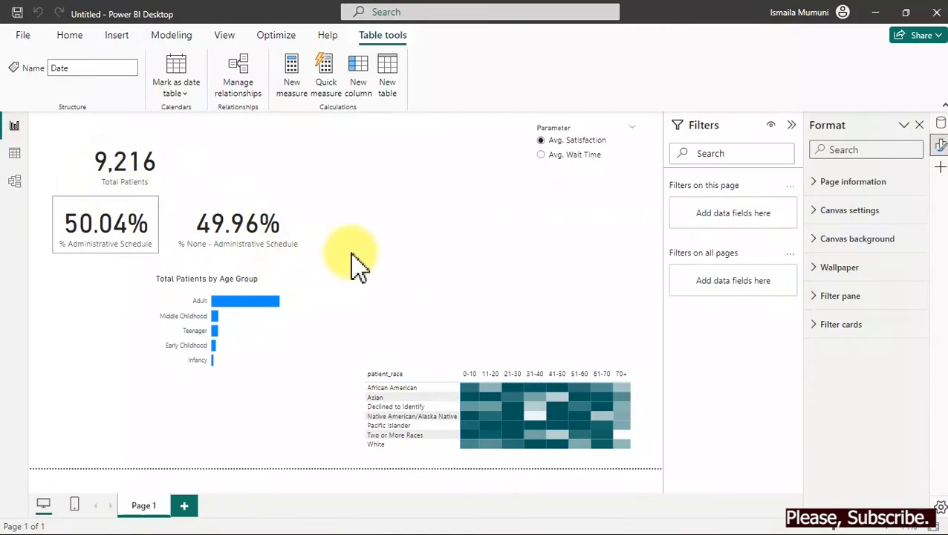
In the model view, move the Calculations table aside and place the Date table beside the Patients Dataset table.
left_click(387, 228)
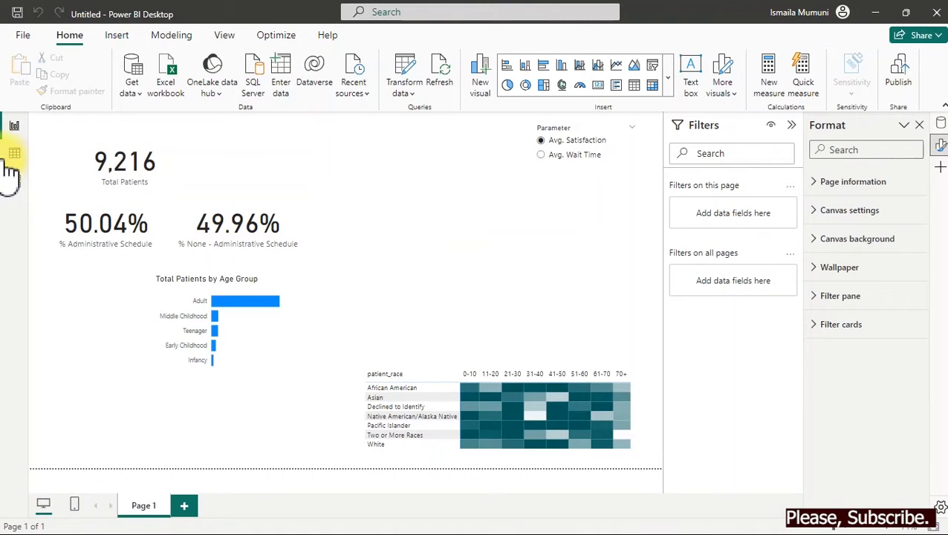
left_click(12, 184)
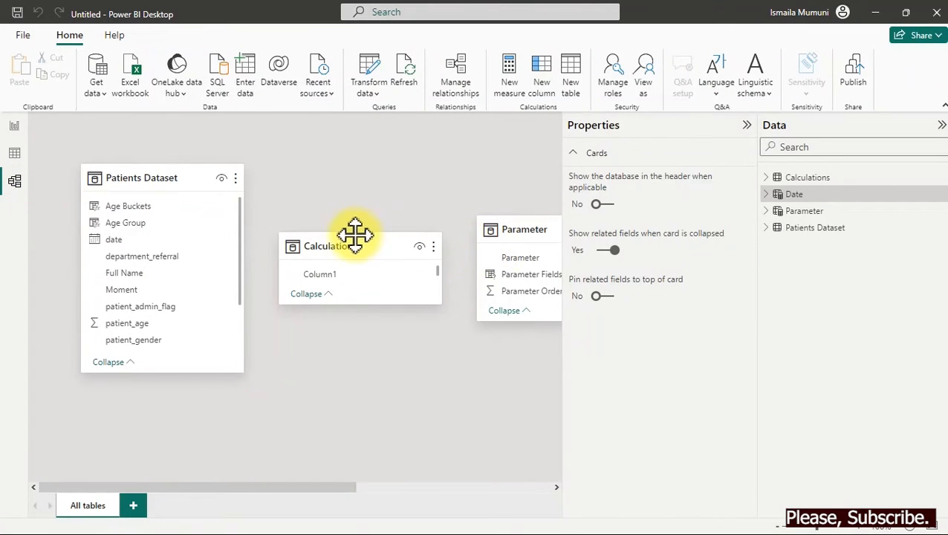
left_click_drag(293, 486, 549, 489)
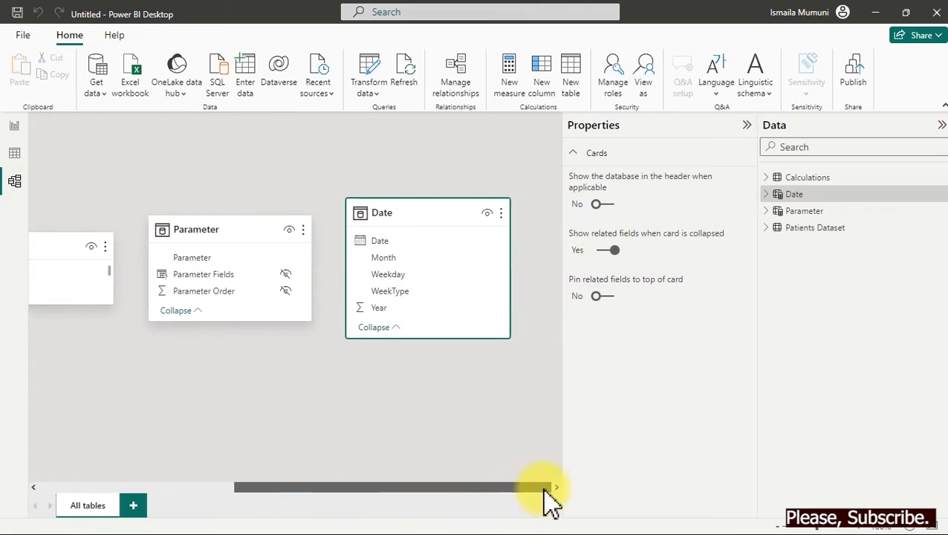
left_click_drag(440, 212, 64, 308)
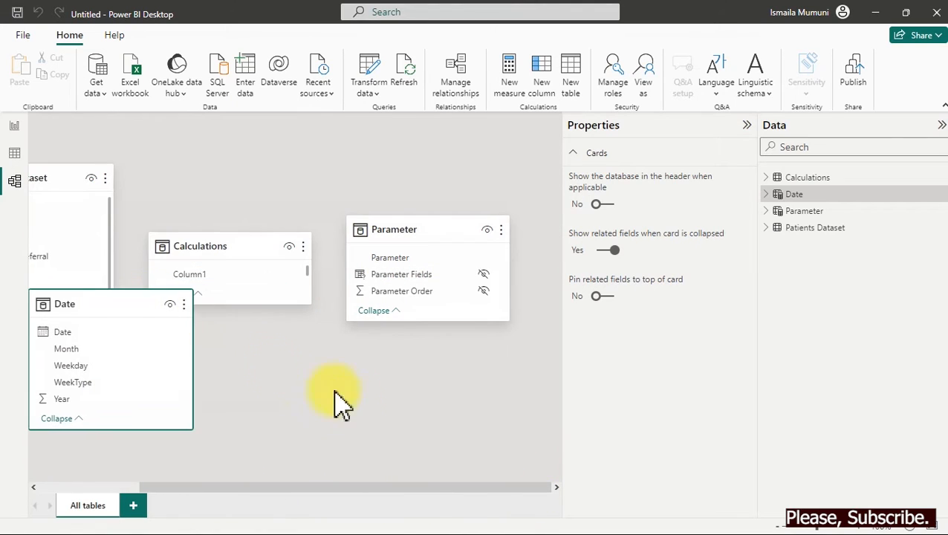
left_click_drag(366, 488, 160, 483)
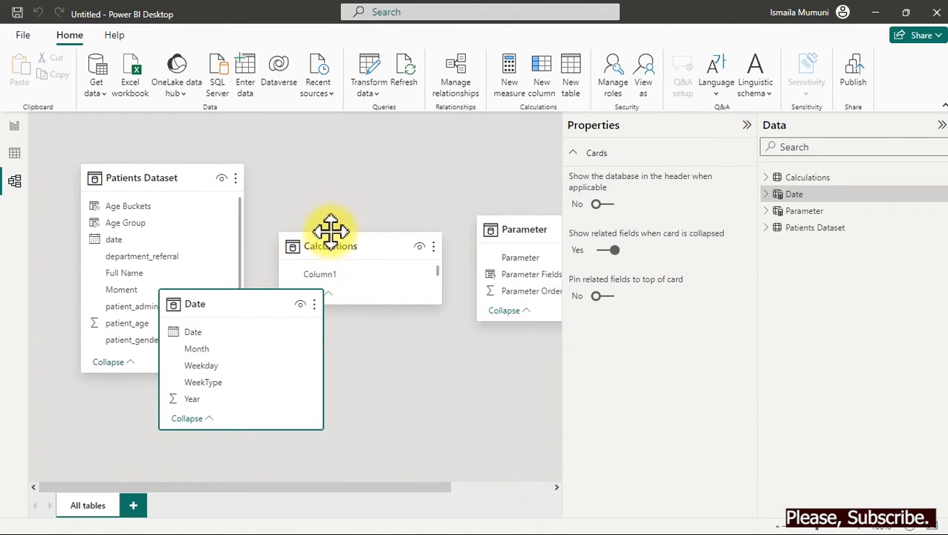
left_click_drag(334, 248, 493, 421)
left_click_drag(250, 299, 355, 186)
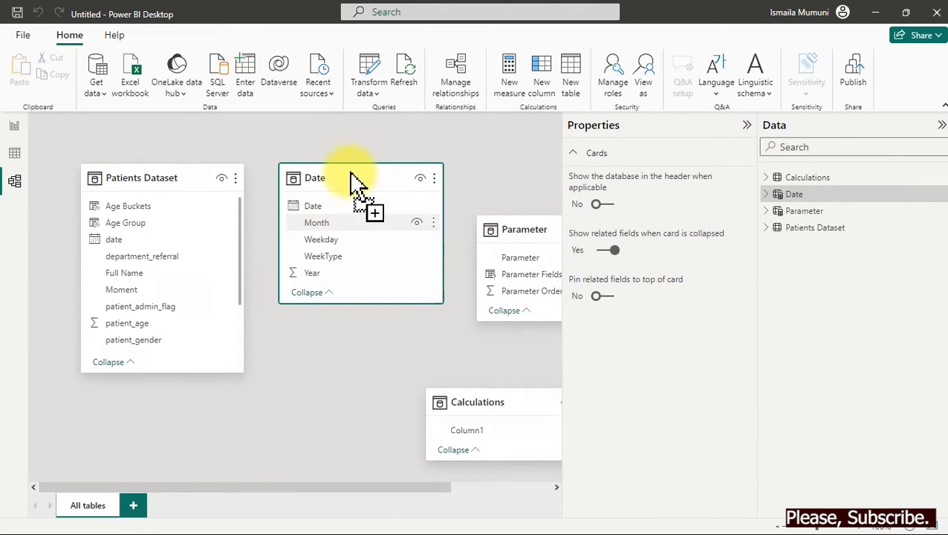
Create a many-to-one relationship from the date column of Patients Dataset to the Date column of the Date table.
left_click(309, 208)
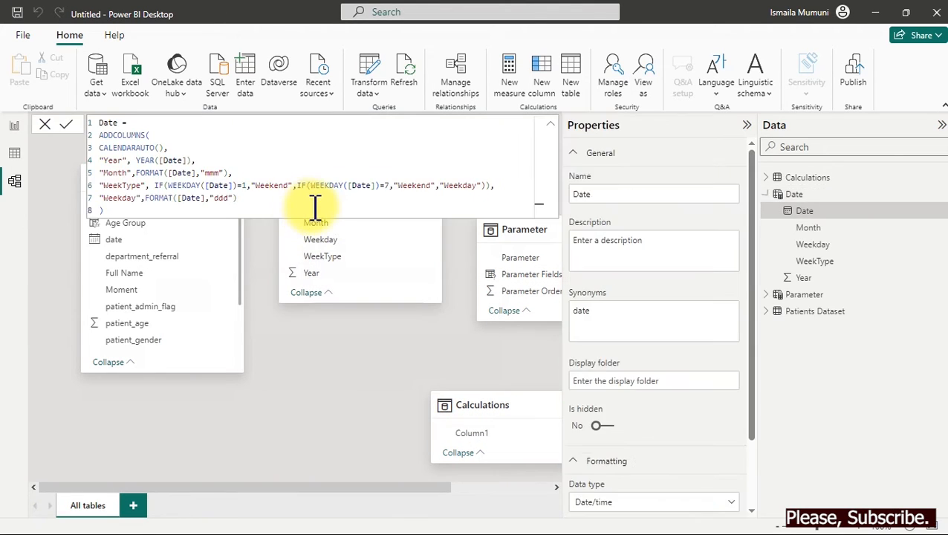
left_click(238, 261)
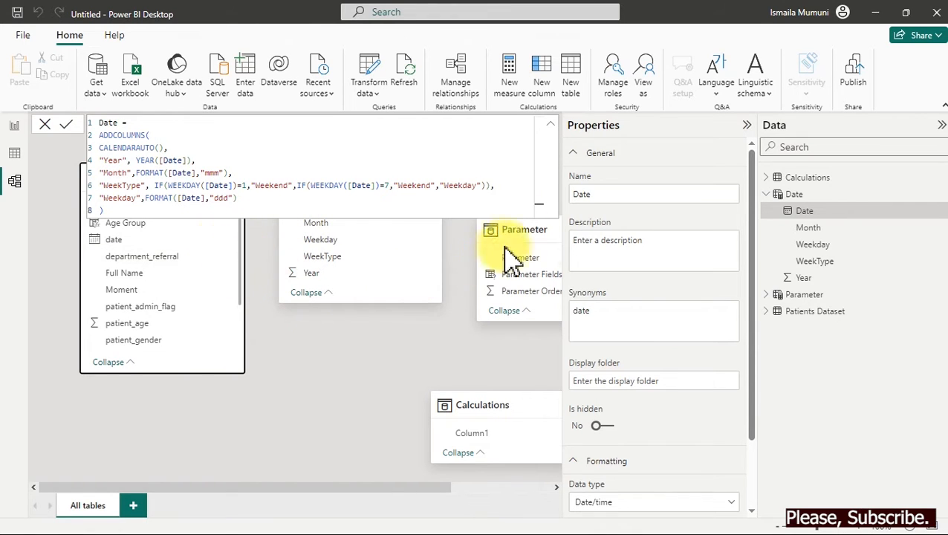
left_click(550, 125)
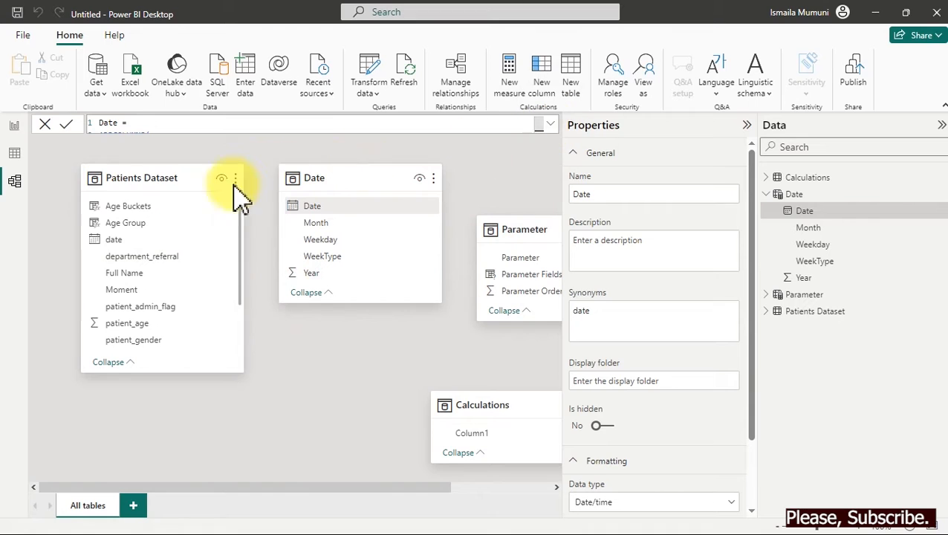
left_click(143, 243)
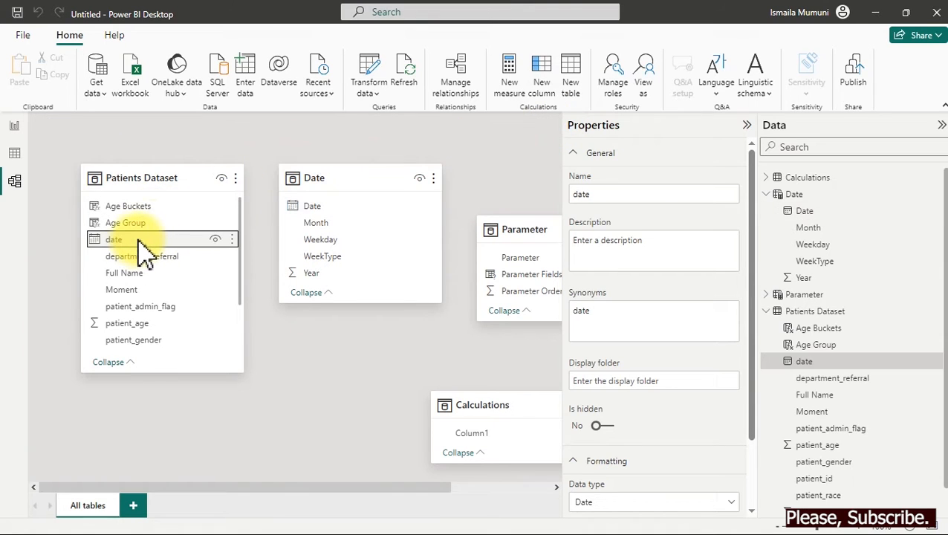
left_click_drag(132, 241, 327, 215)
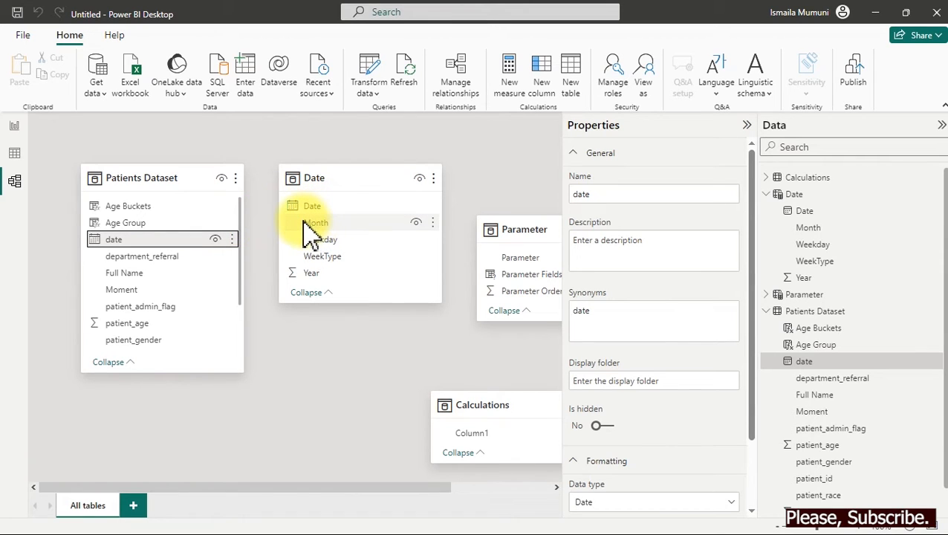
left_click(304, 223)
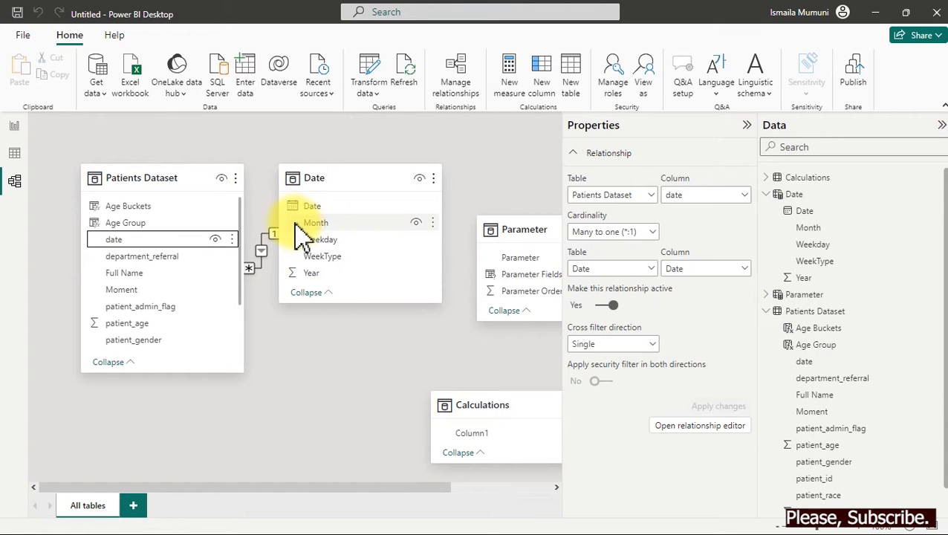
On the report page, add a visual of the Date table's Year field and shrink it to a compact, nearly square size.
left_click(15, 128)
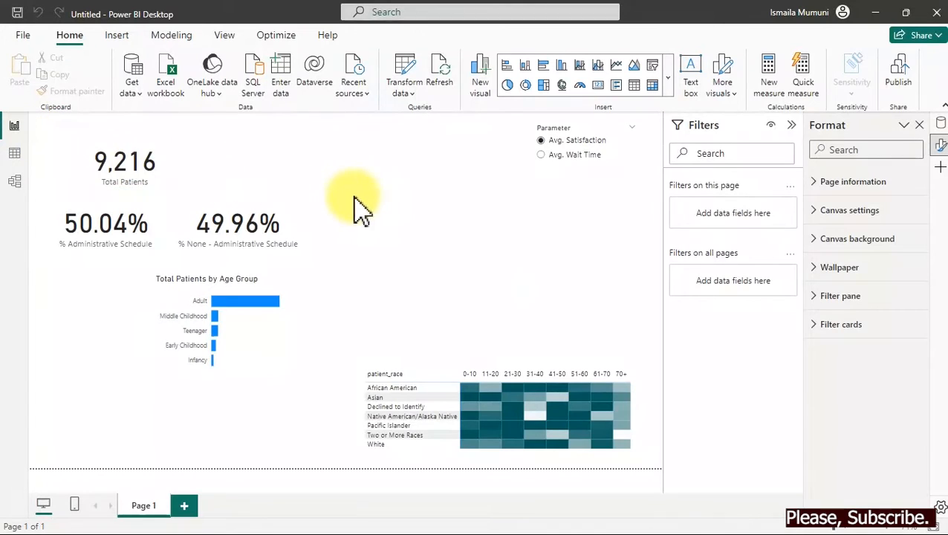
left_click(941, 123)
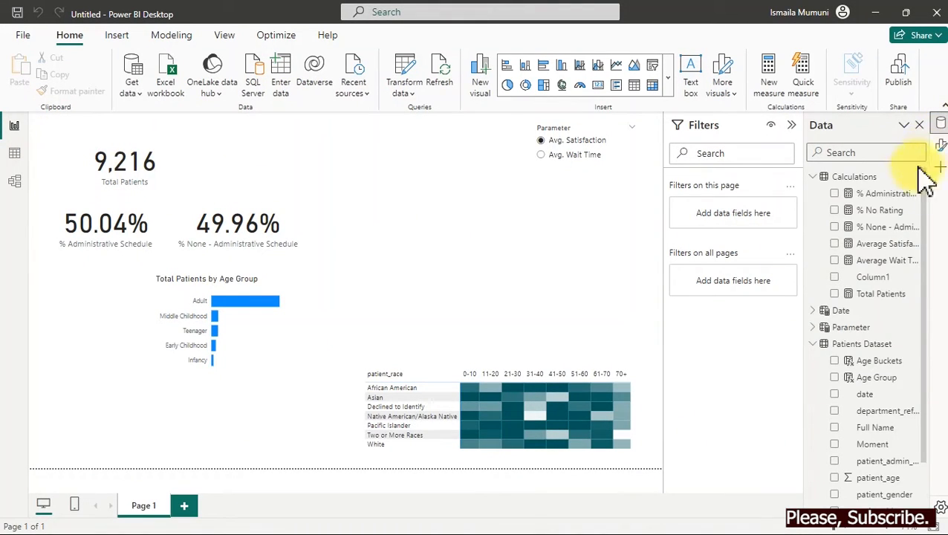
left_click(813, 177)
left_click(814, 195)
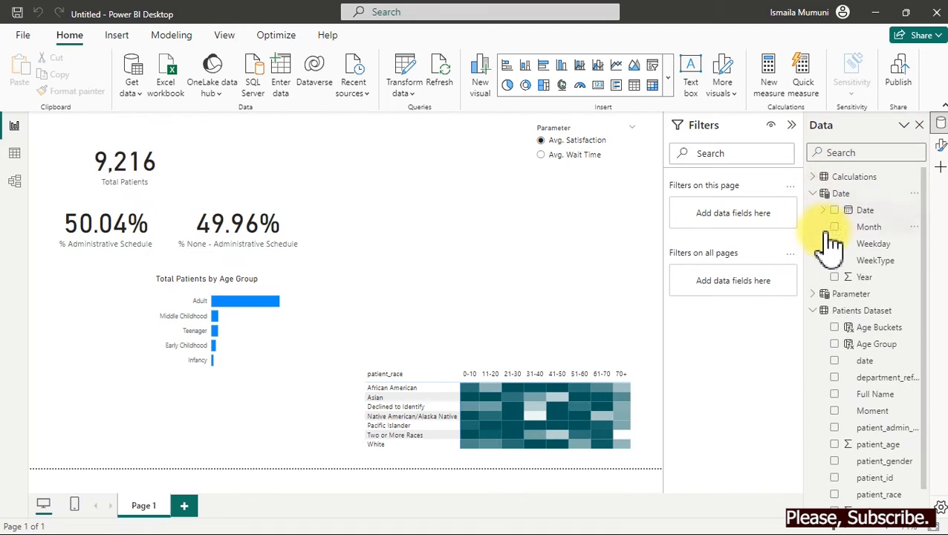
left_click(835, 277)
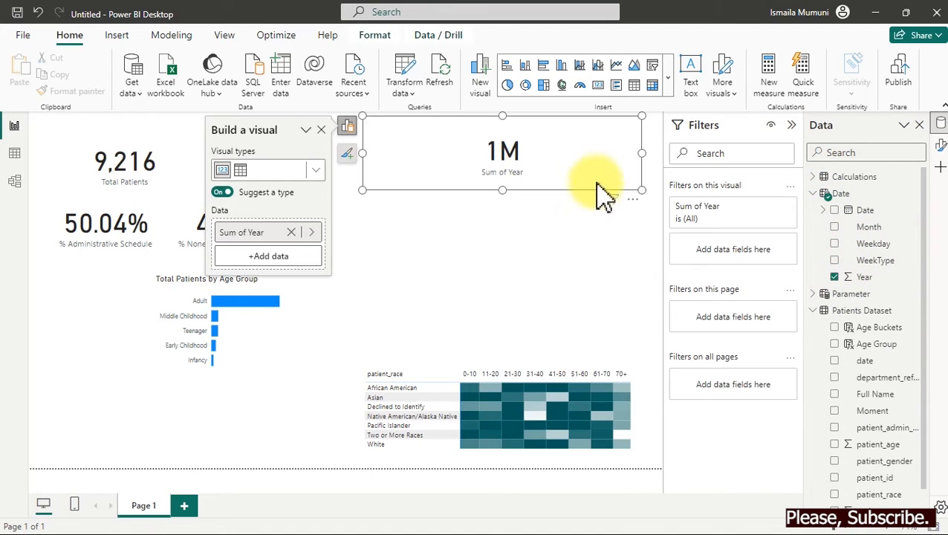
left_click_drag(643, 190, 450, 223)
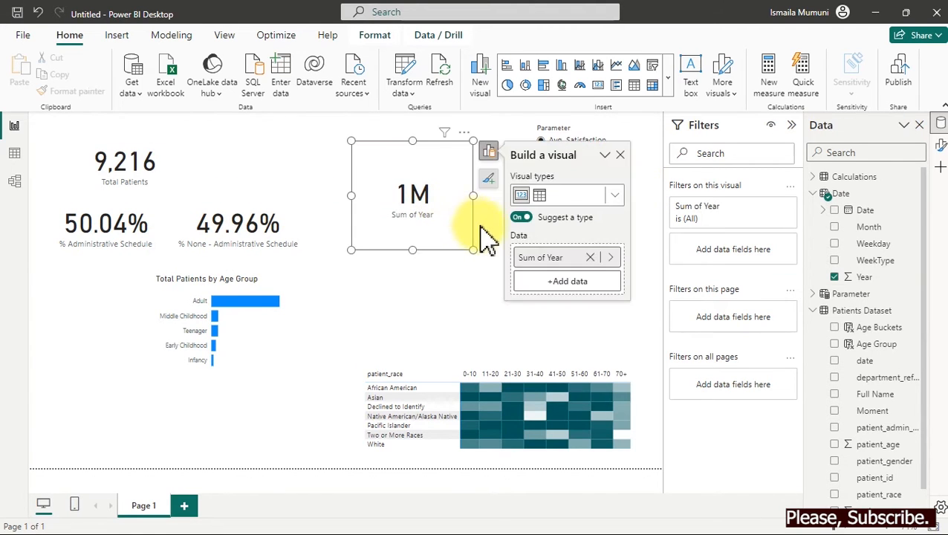
Set the aggregation of the visual's Year field to Don't summarize.
left_click(612, 257)
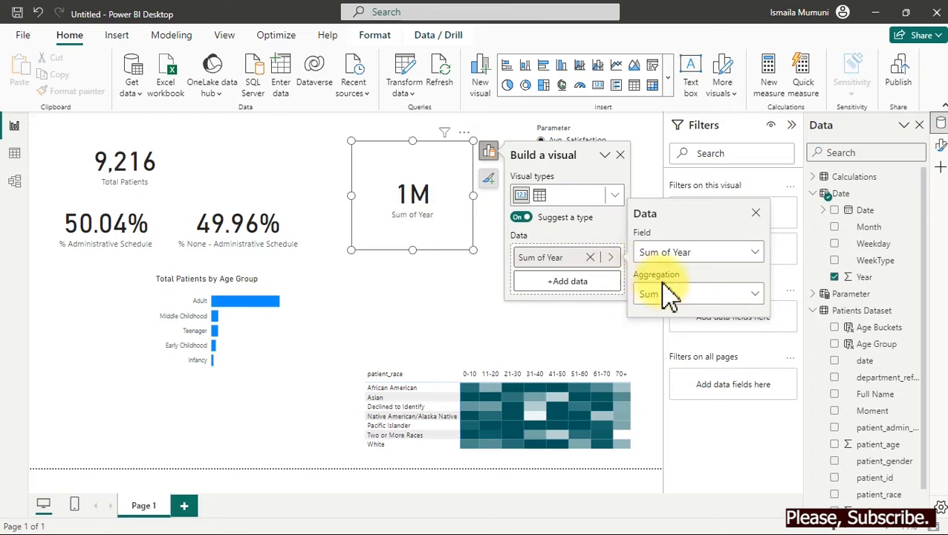
left_click(706, 256)
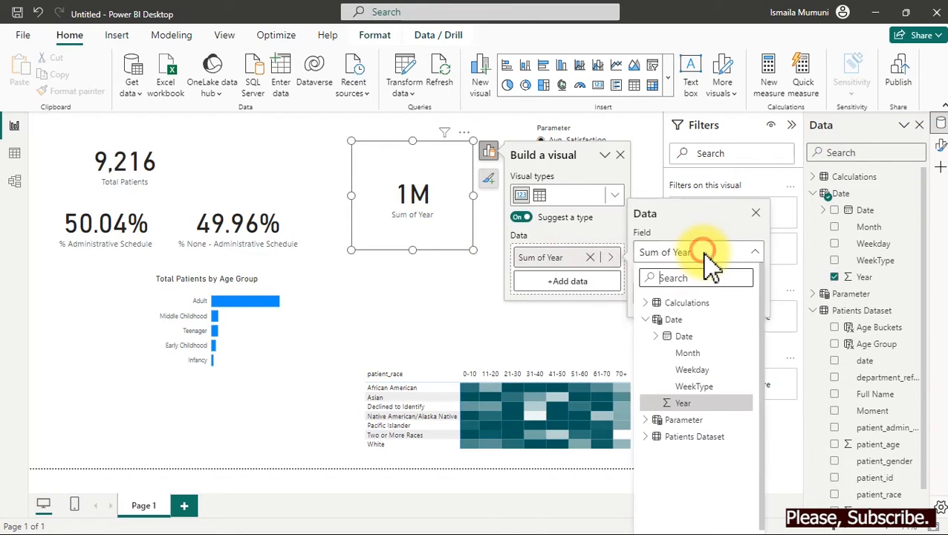
left_click(707, 253)
left_click(720, 295)
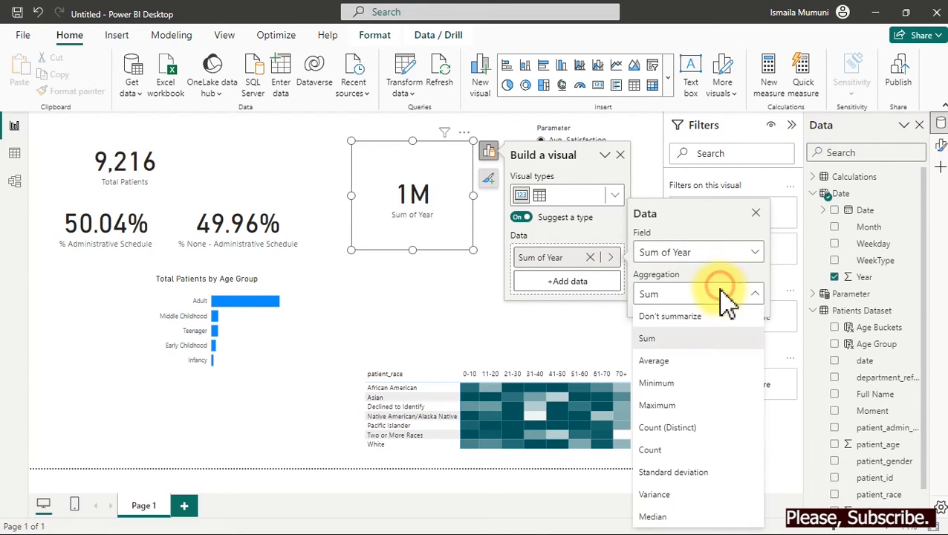
left_click(685, 319)
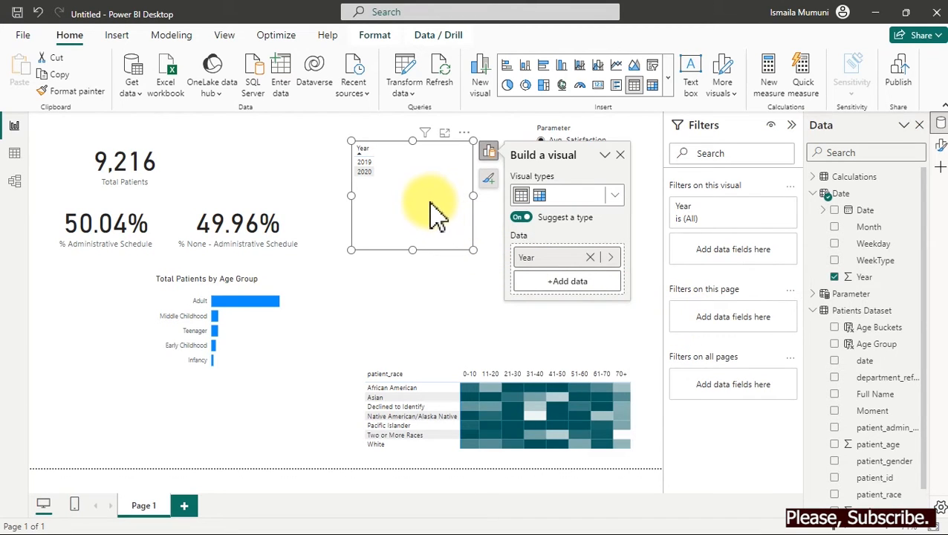
Add the Total Patients measure from the Calculations table to the Year visual and widen the visual slightly.
left_click(814, 196)
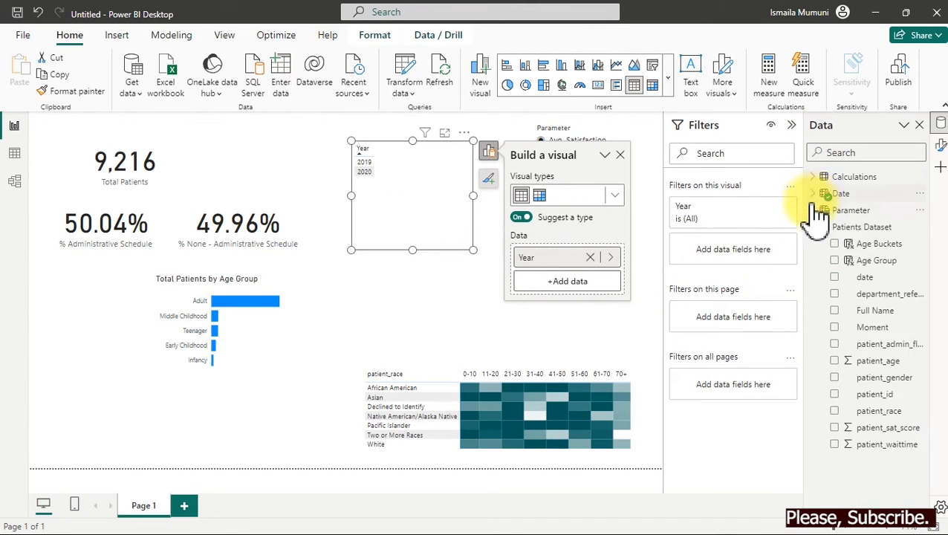
left_click(814, 178)
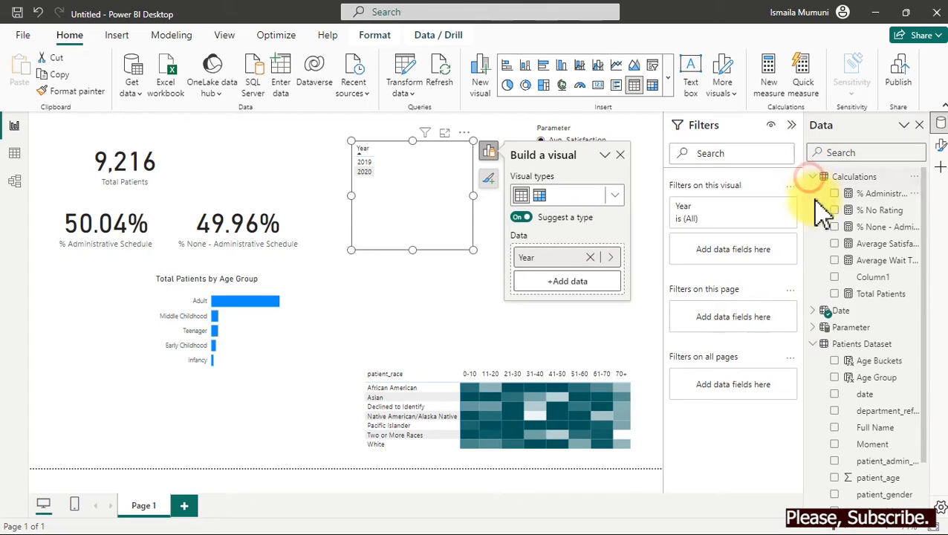
left_click(835, 293)
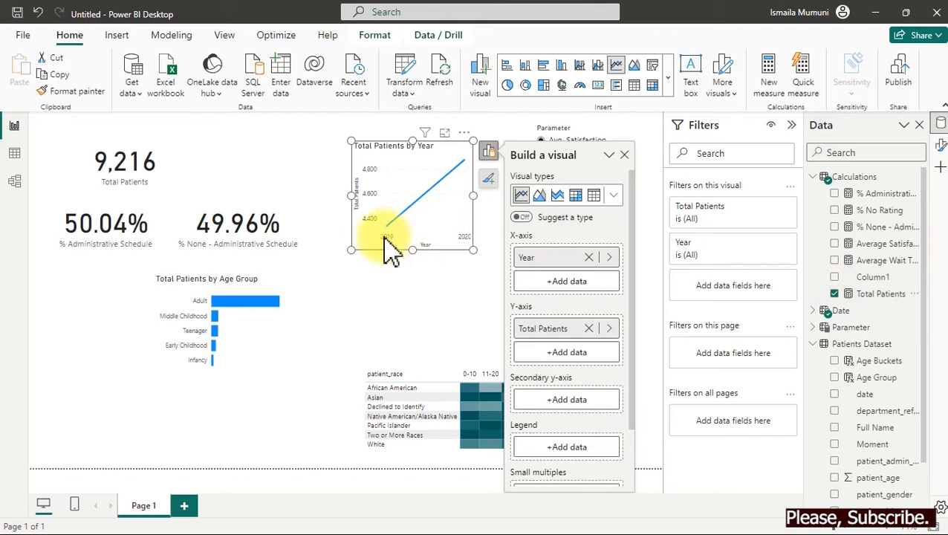
left_click_drag(352, 249, 310, 264)
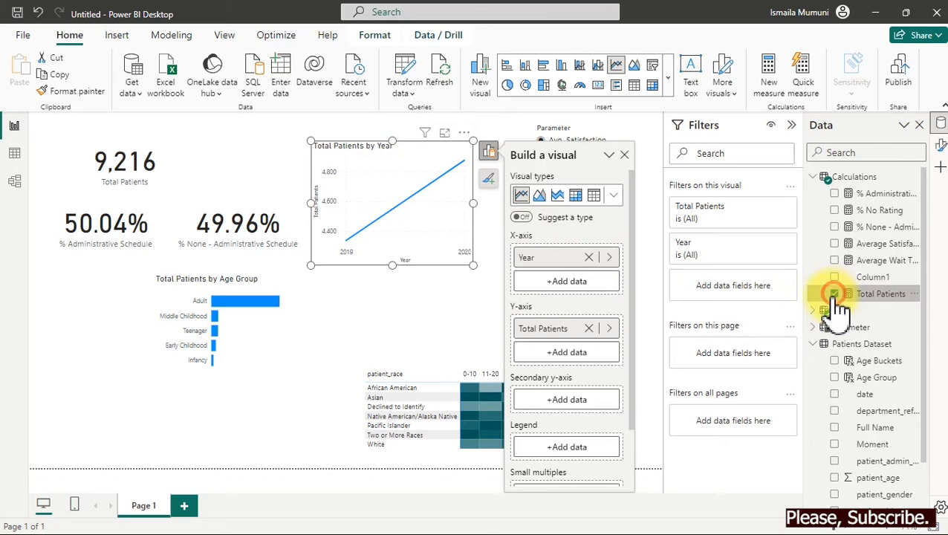
Remove Total Patients from the visual and change the visual type to Table.
left_click(835, 294)
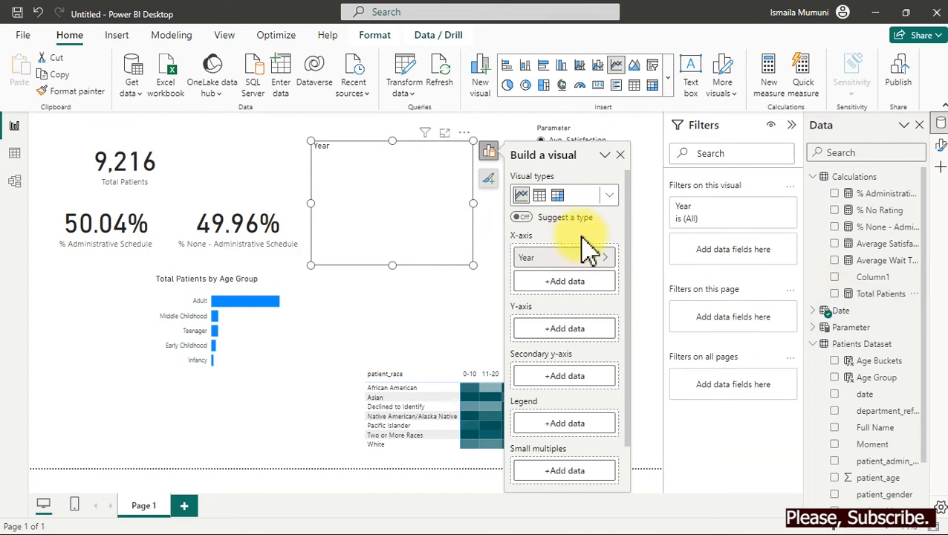
left_click(634, 85)
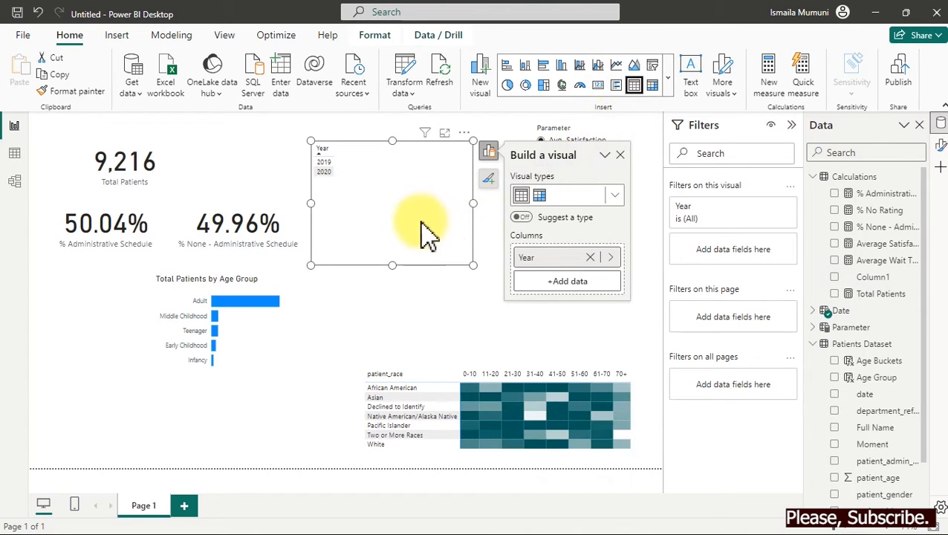
Replace Year with the Date table's Month field in the table visual and enlarge it to fit all the months.
left_click(610, 257)
left_click(682, 254)
left_click(695, 354)
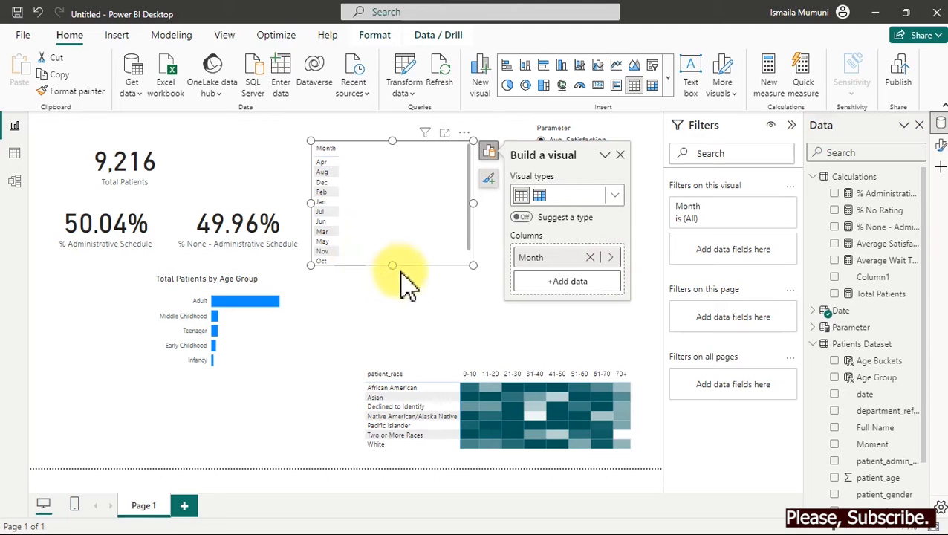
left_click_drag(473, 265, 489, 324)
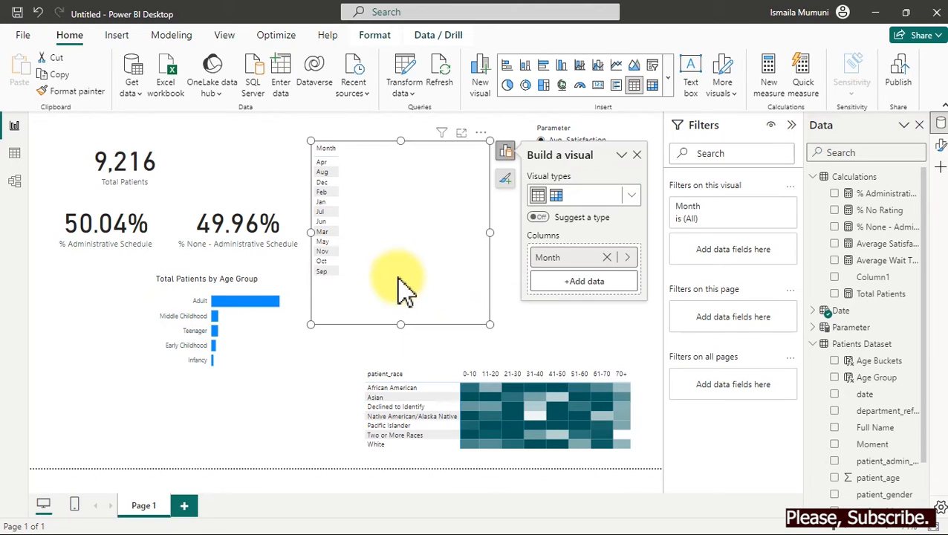
left_click(327, 191)
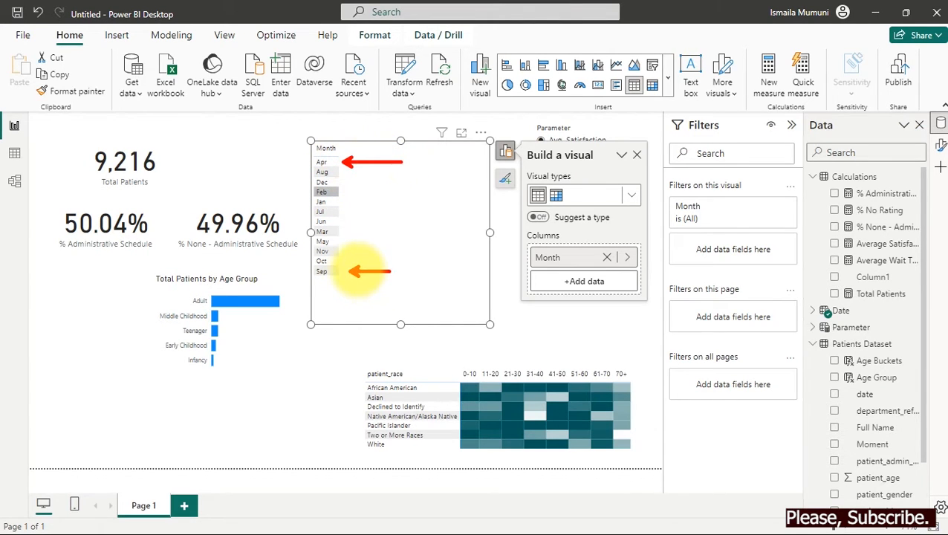
left_click(427, 155)
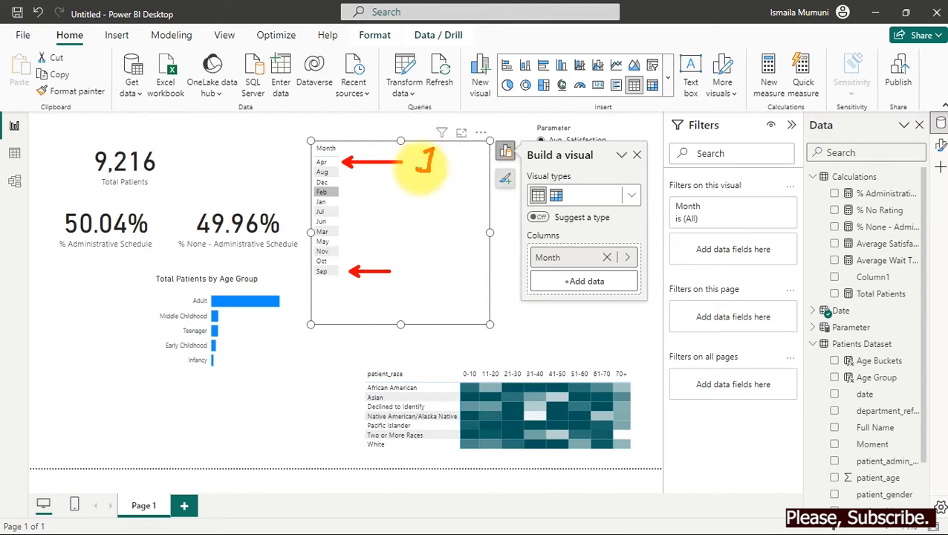
left_click(416, 265)
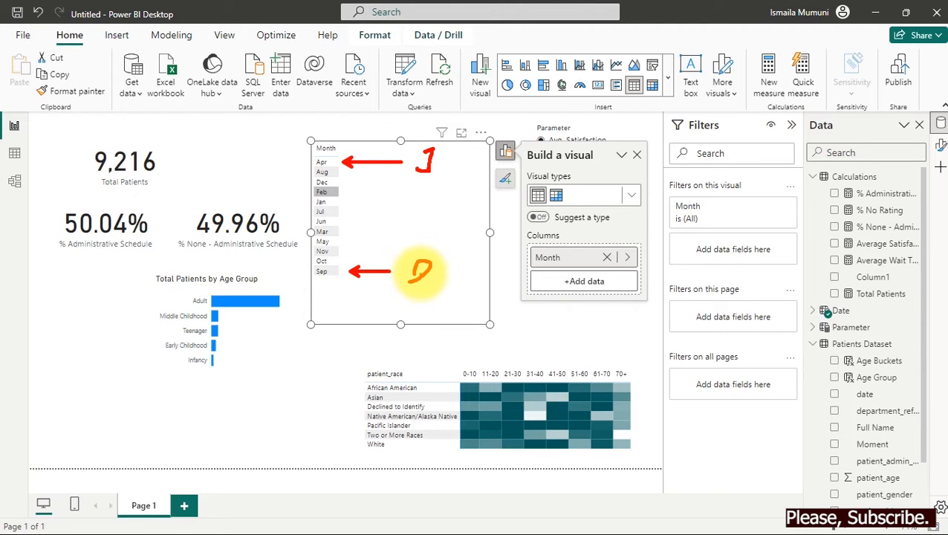
left_click(484, 199)
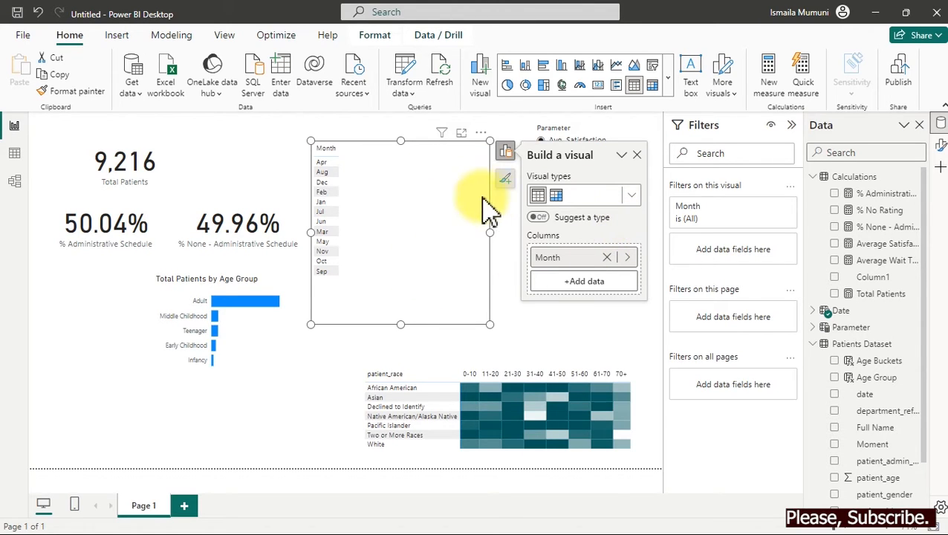
Replace Month with the Date table's Date field in the table visual's columns.
left_click(627, 257)
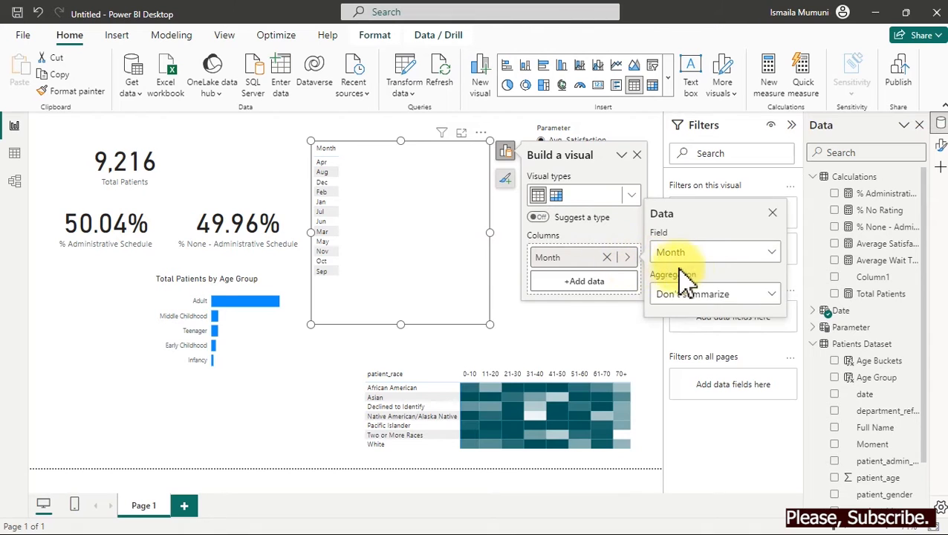
left_click(661, 261)
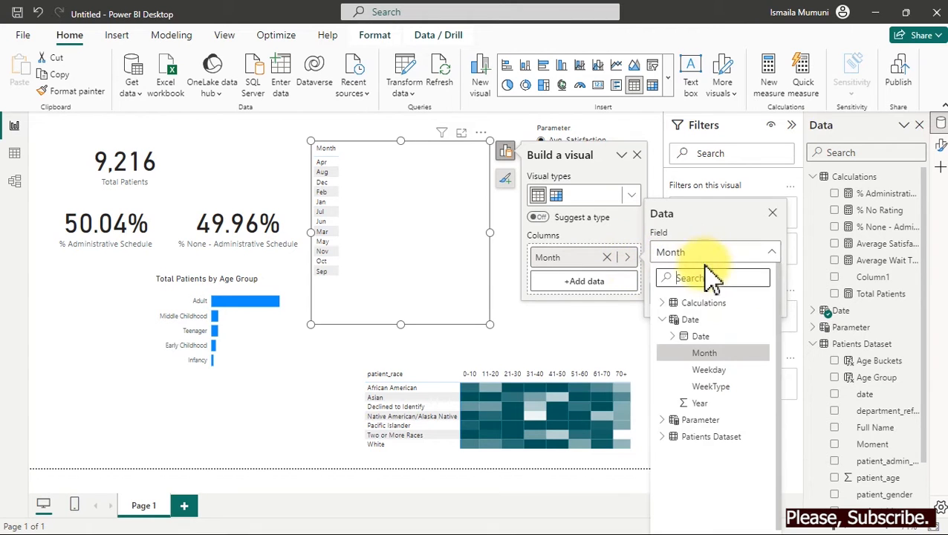
left_click(702, 341)
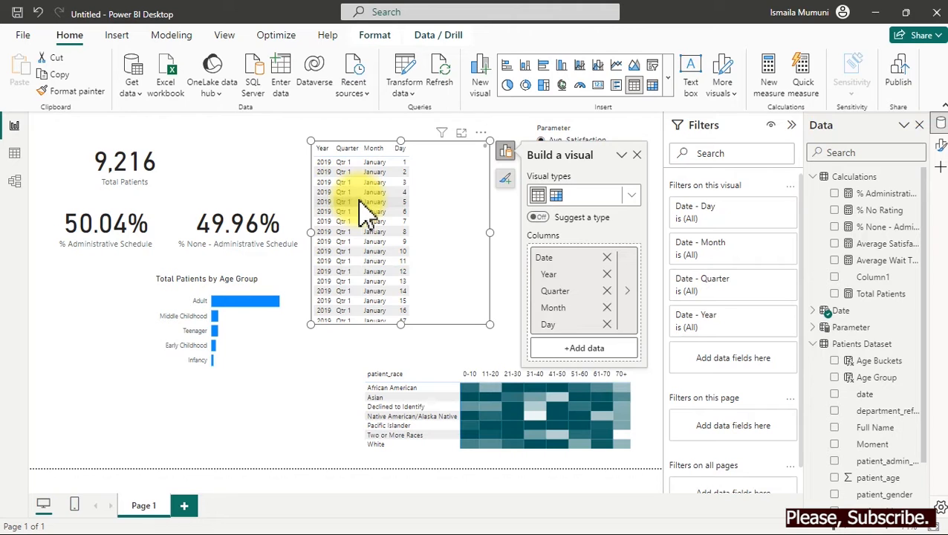
Mark the Date table as a date table, using its Date column as the date column.
left_click(16, 154)
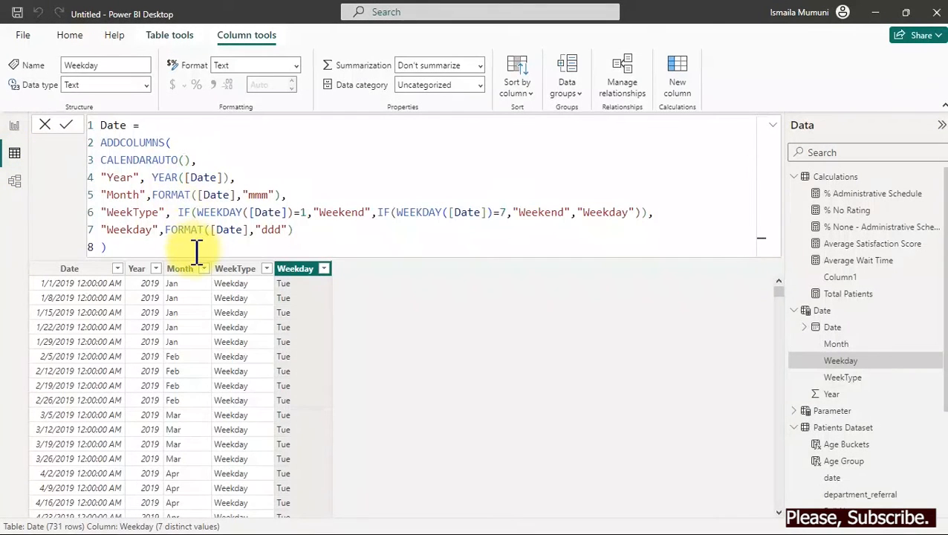
left_click(172, 38)
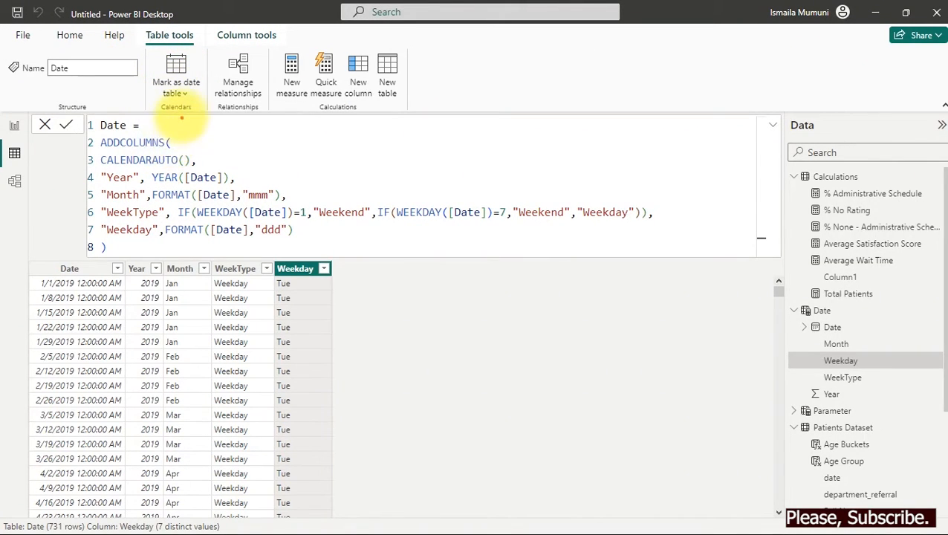
left_click(192, 108)
left_click(199, 124)
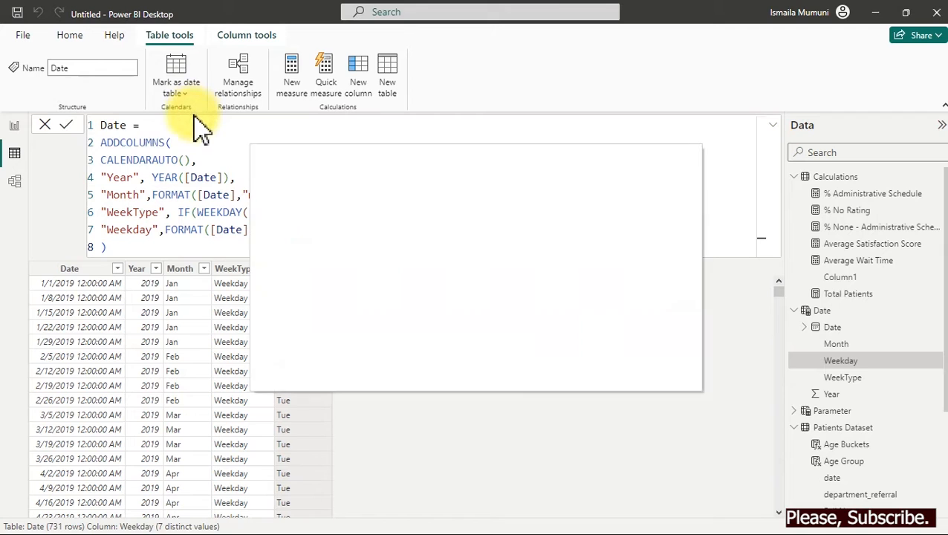
left_click(364, 254)
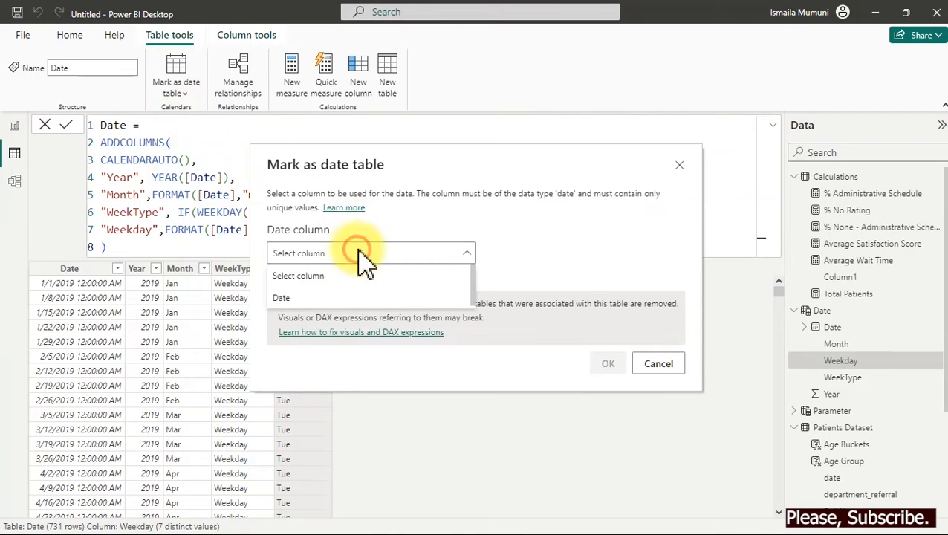
left_click(291, 298)
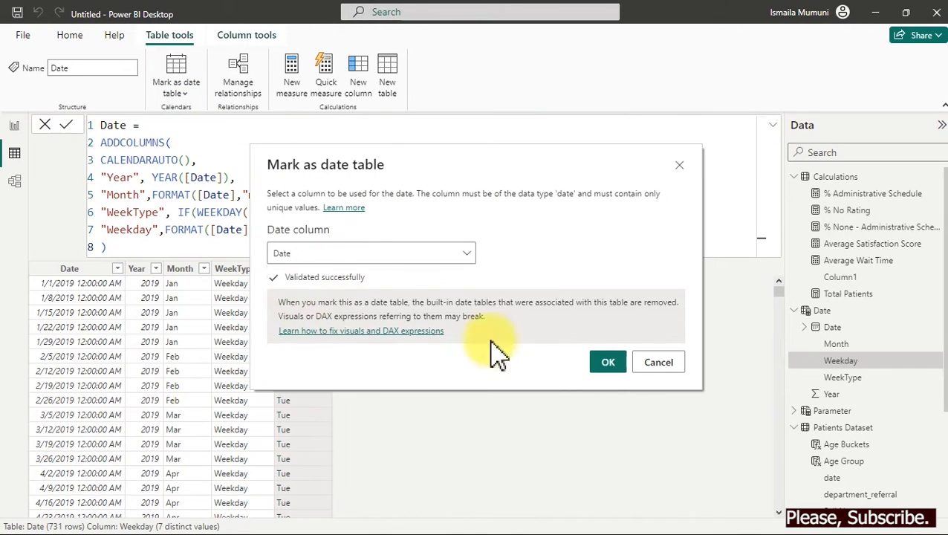
left_click(608, 368)
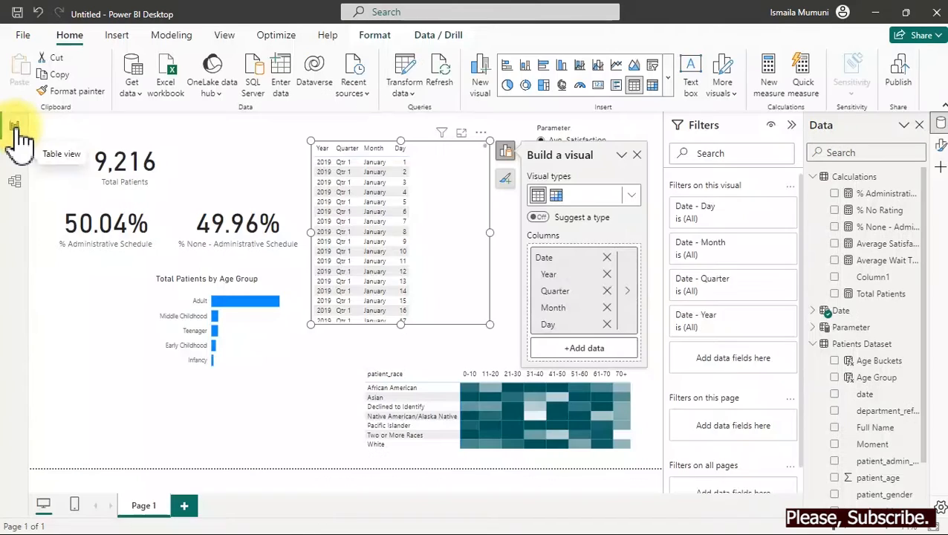
Back in the report, set the Date table's Date column format to *3/14/2001 (Short Date) and reselect the table visual.
left_click(16, 126)
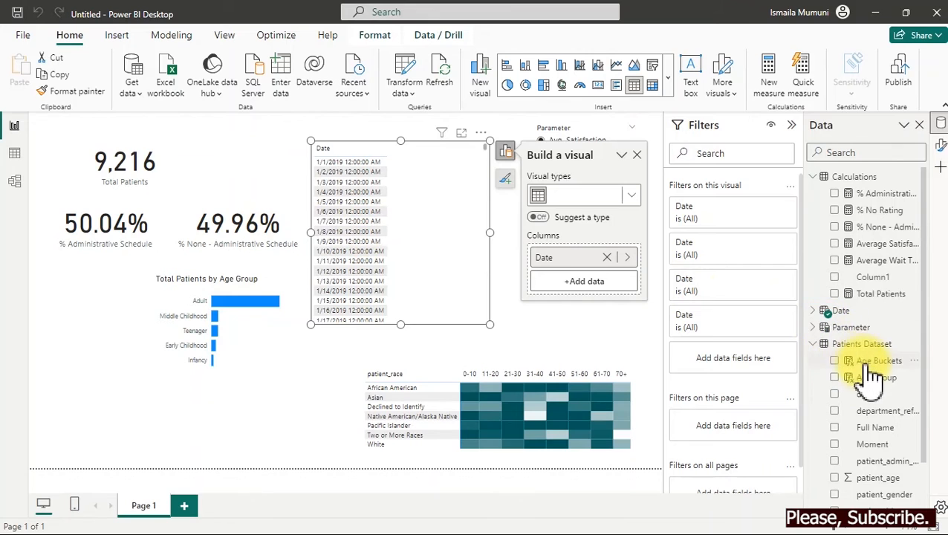
left_click(820, 312)
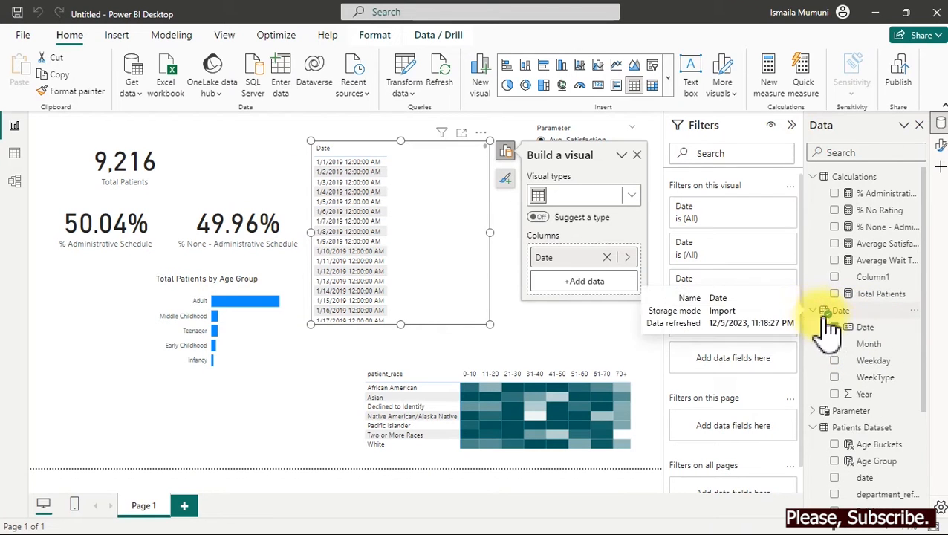
left_click(866, 328)
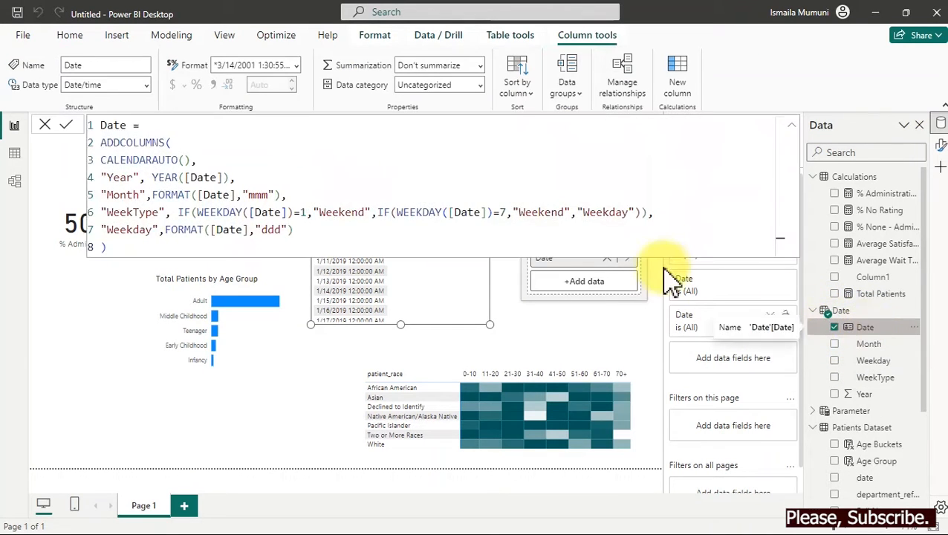
left_click(294, 65)
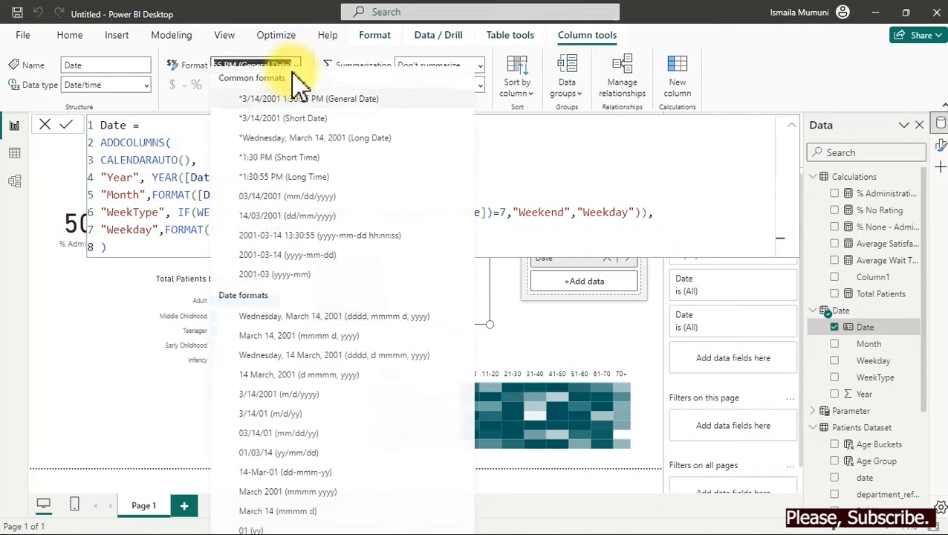
left_click(281, 126)
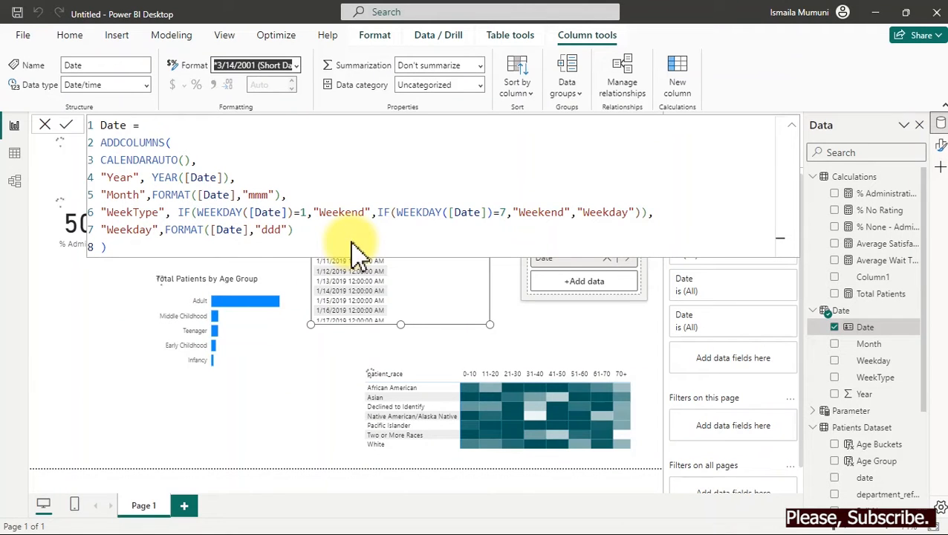
left_click(321, 349)
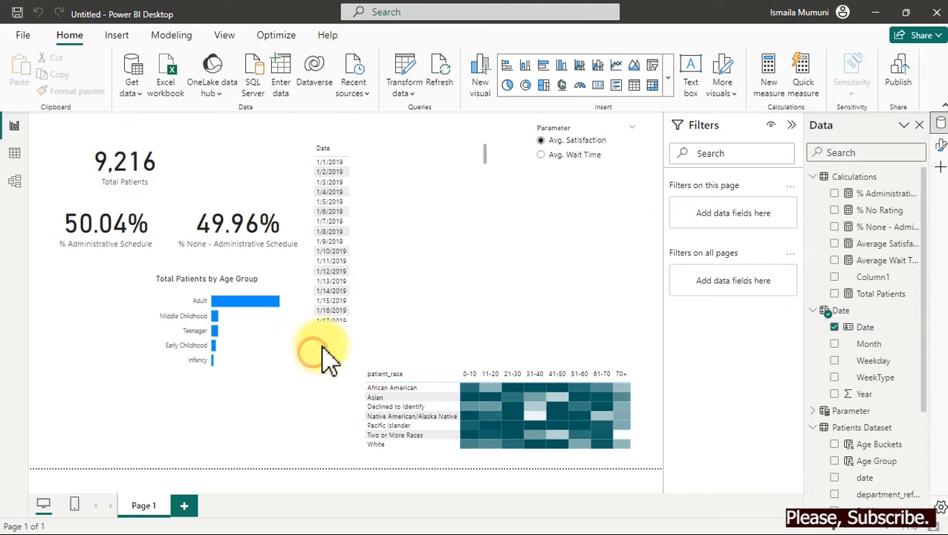
left_click(434, 218)
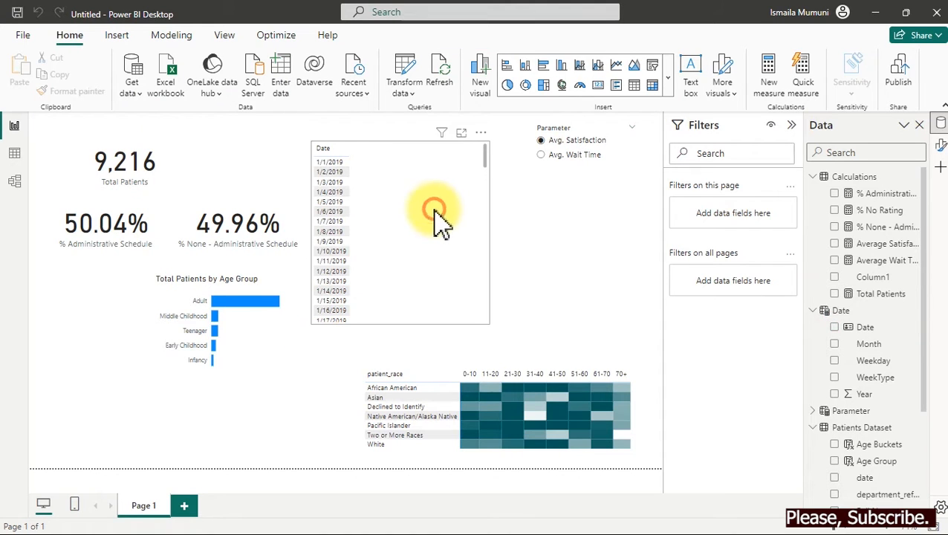
Replace Date with Month in the table visual and check which columns Month can be sorted by.
left_click(843, 333)
left_click(842, 346)
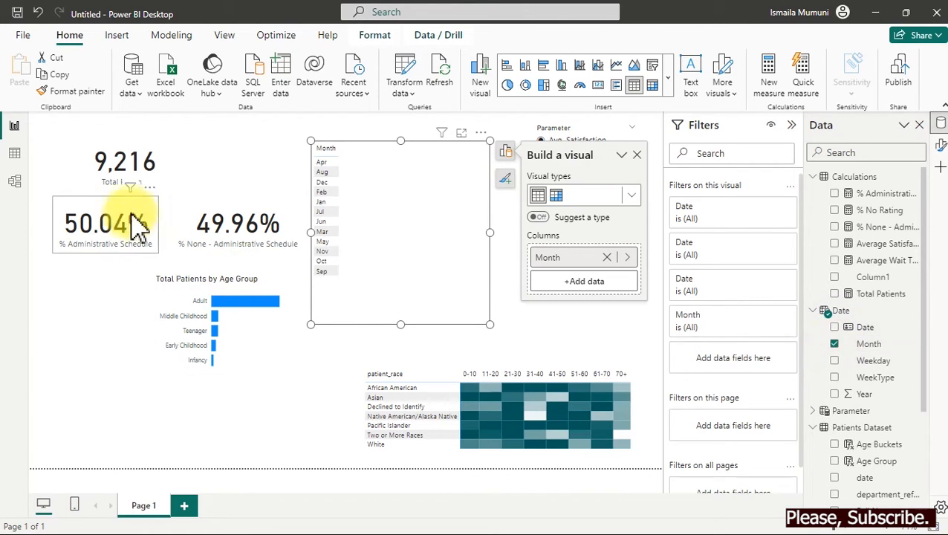
left_click(865, 347)
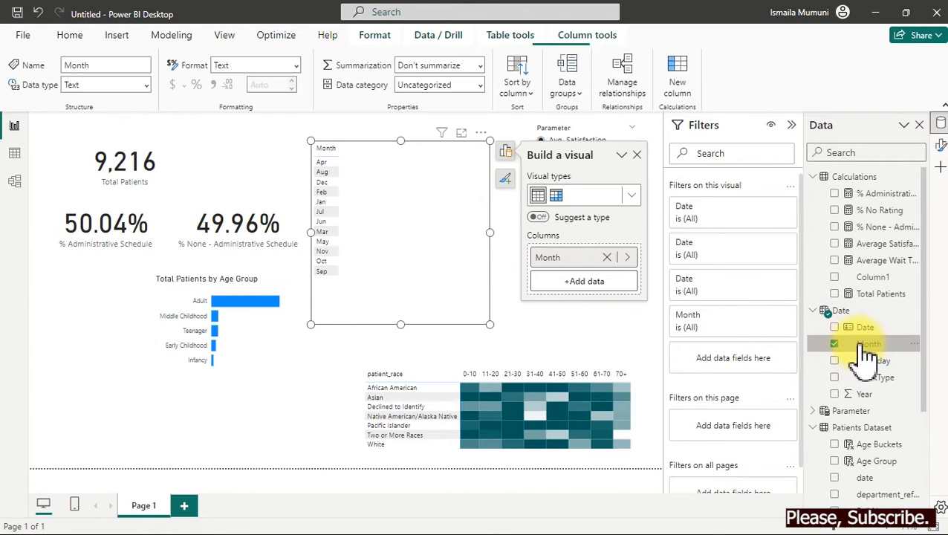
left_click(530, 99)
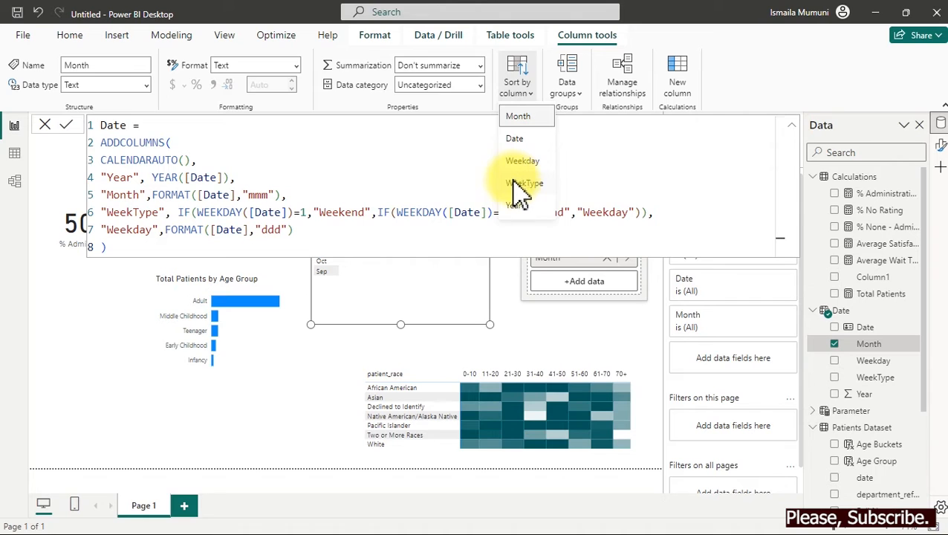
Extend the Date table's DAX formula with a column "MonthNum" defined as MONTH([Date]) after the Weekday entry.
left_click(305, 232)
type(",")
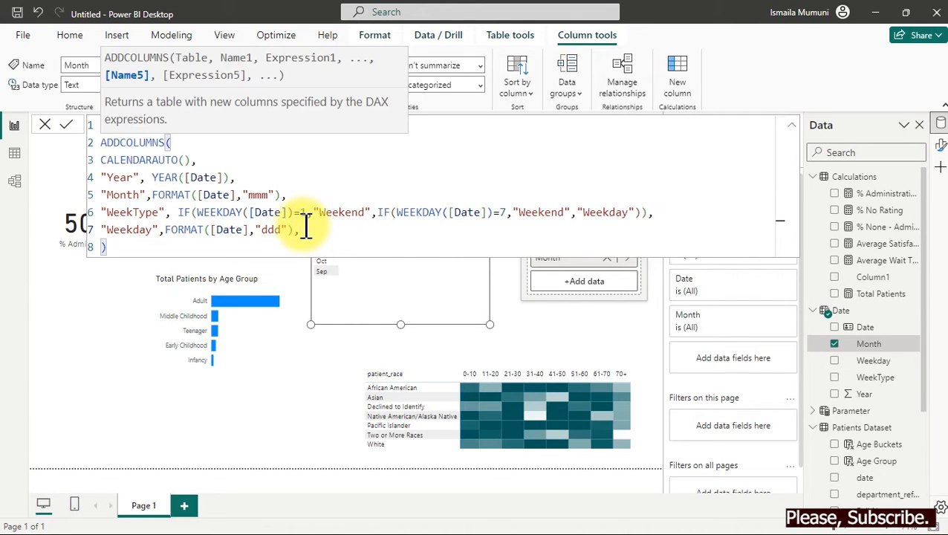
key("Return")
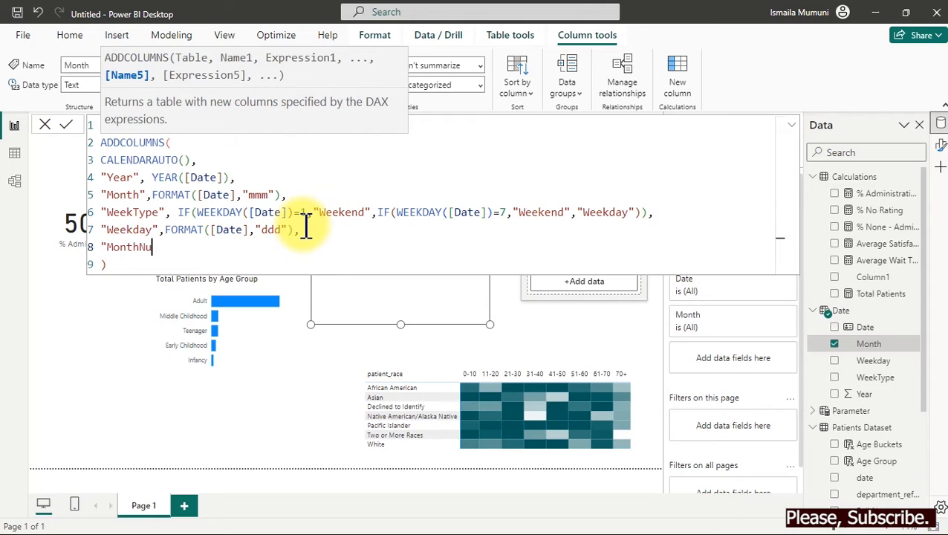
type(",")
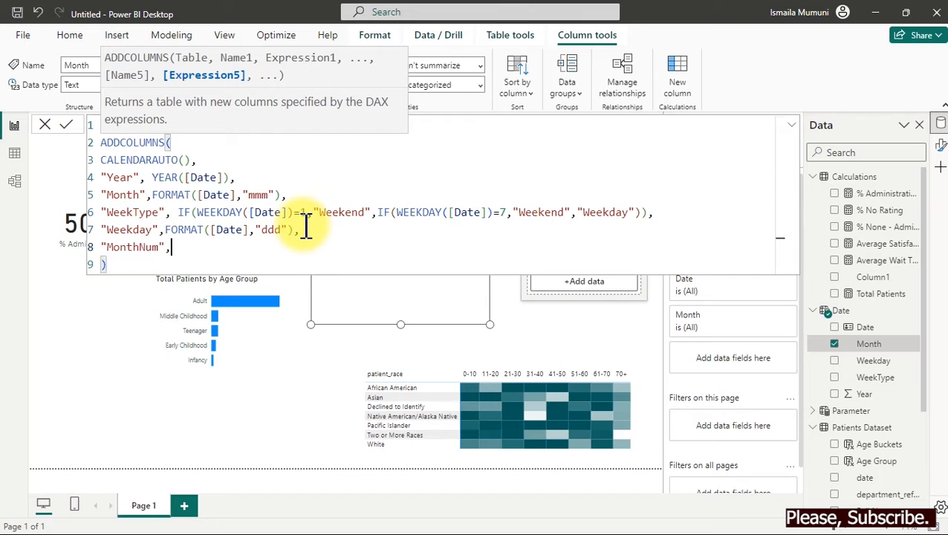
type("mon")
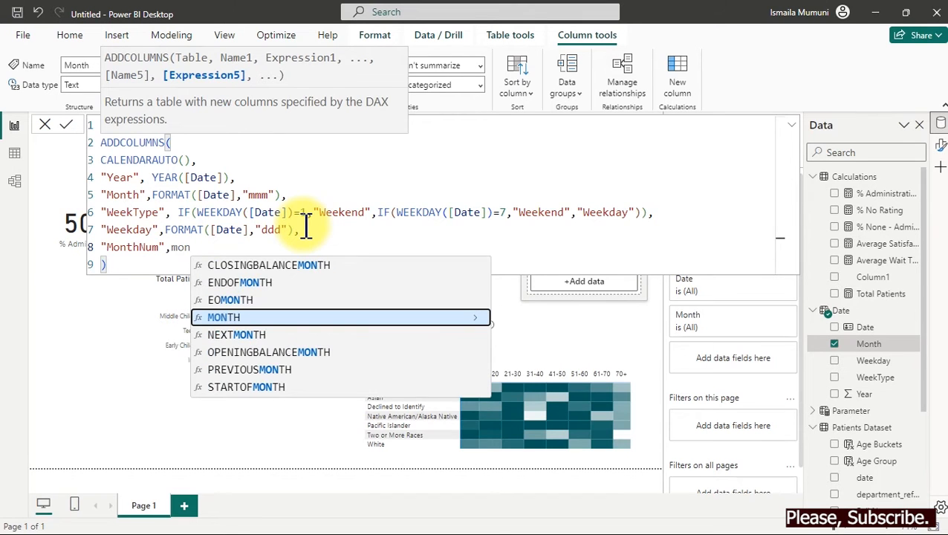
key("Tab")
type("date")
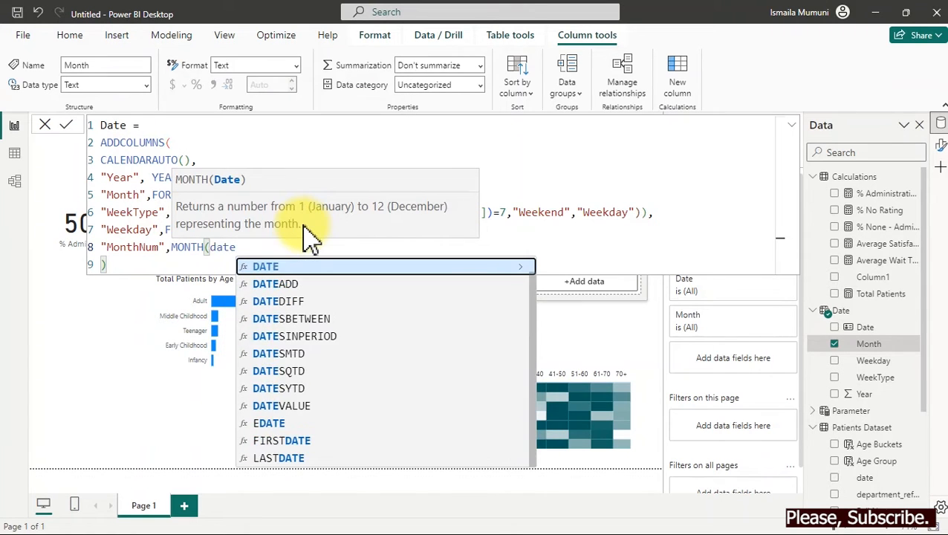
key("Tab")
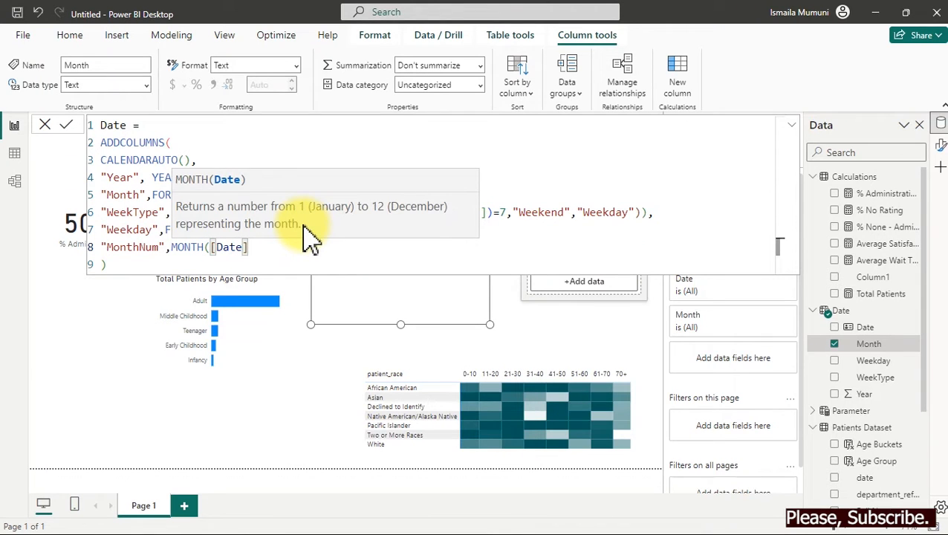
type(")")
key("Return")
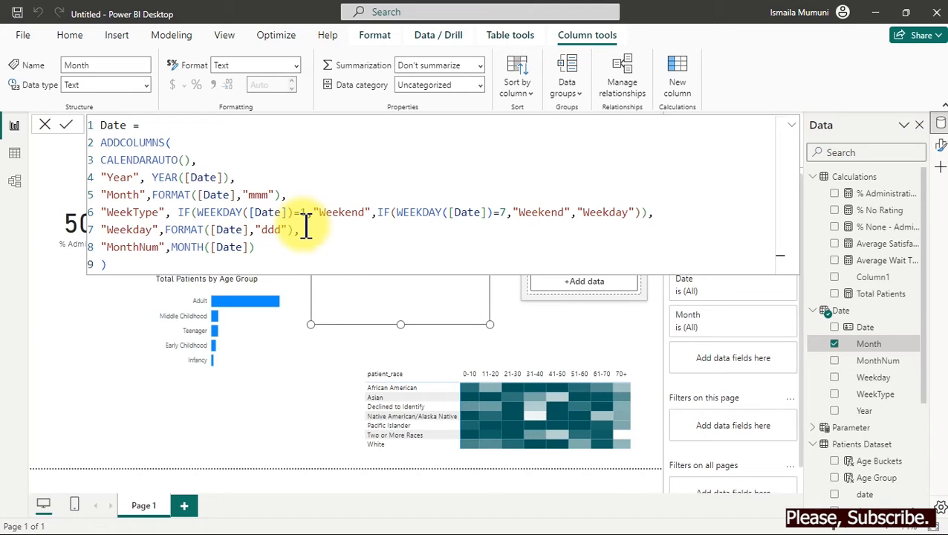
Collapse the formula editor and sort the Month column by MonthNum.
left_click(792, 125)
left_click(792, 126)
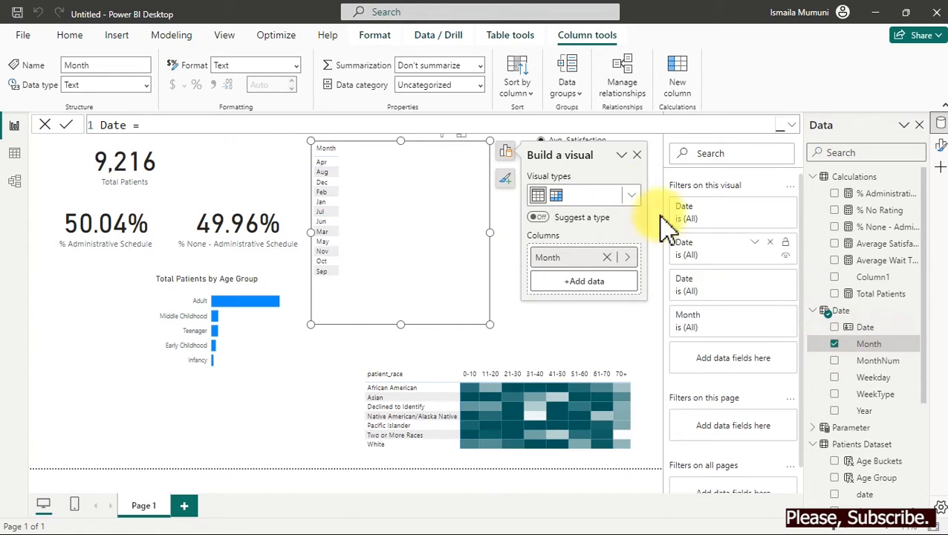
left_click(529, 93)
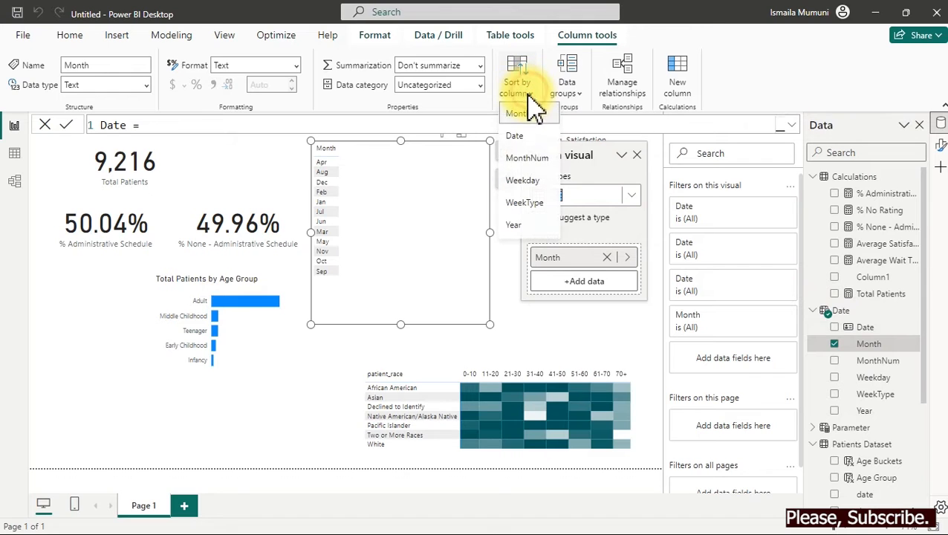
left_click(531, 160)
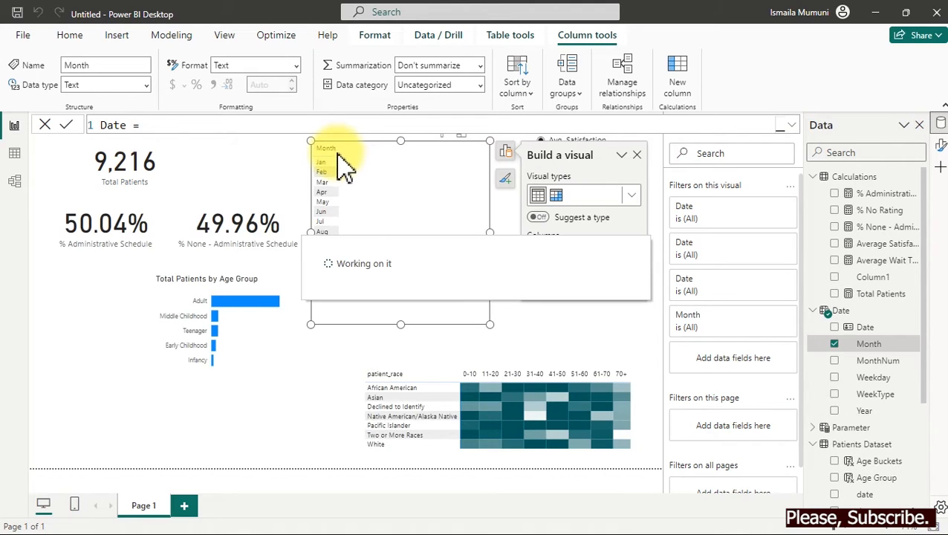
Examine the MonthNum values alongside the Month column in the Date table's data, and return to the report.
left_click(13, 154)
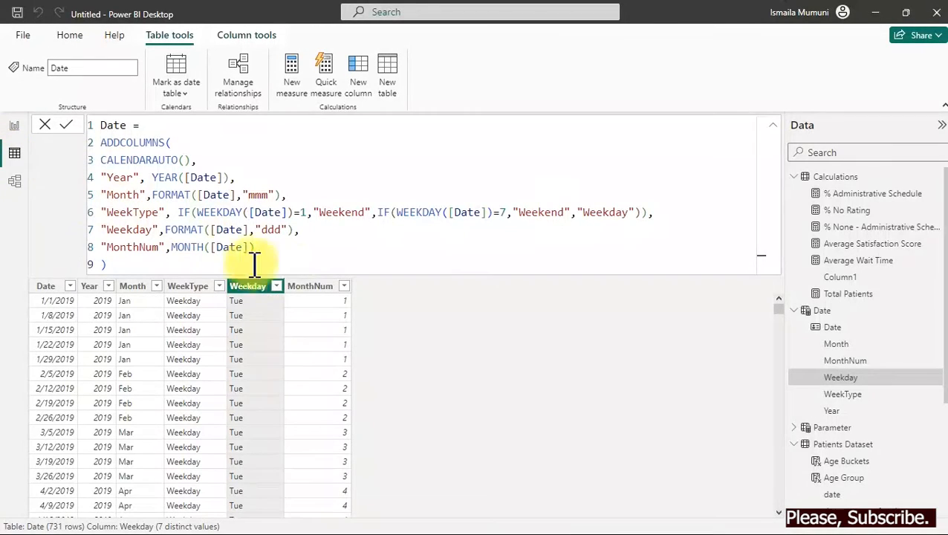
left_click(310, 287)
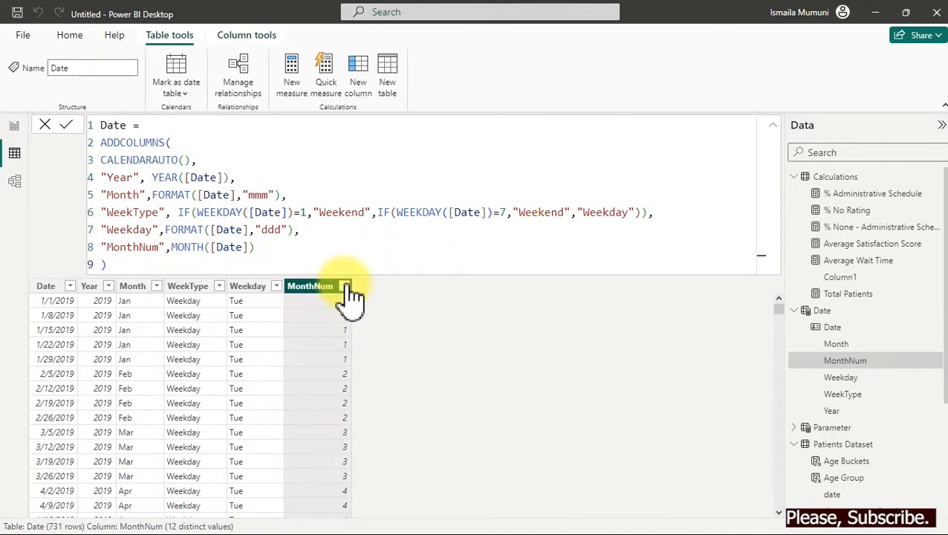
left_click(345, 286)
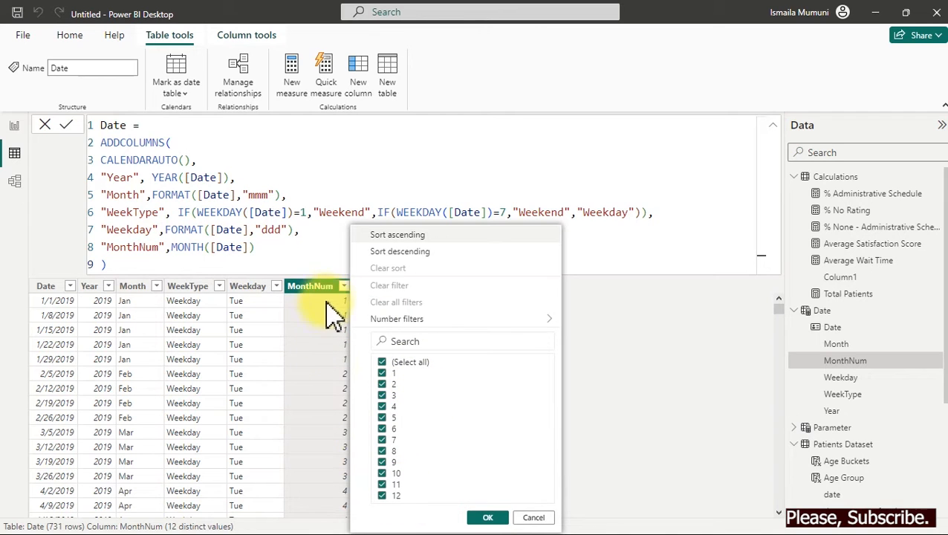
left_click(133, 289)
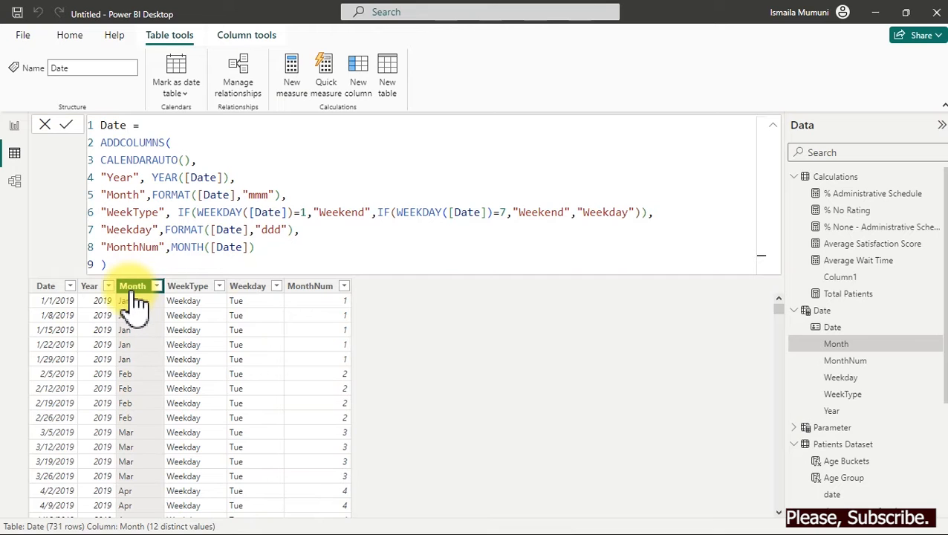
left_click(16, 126)
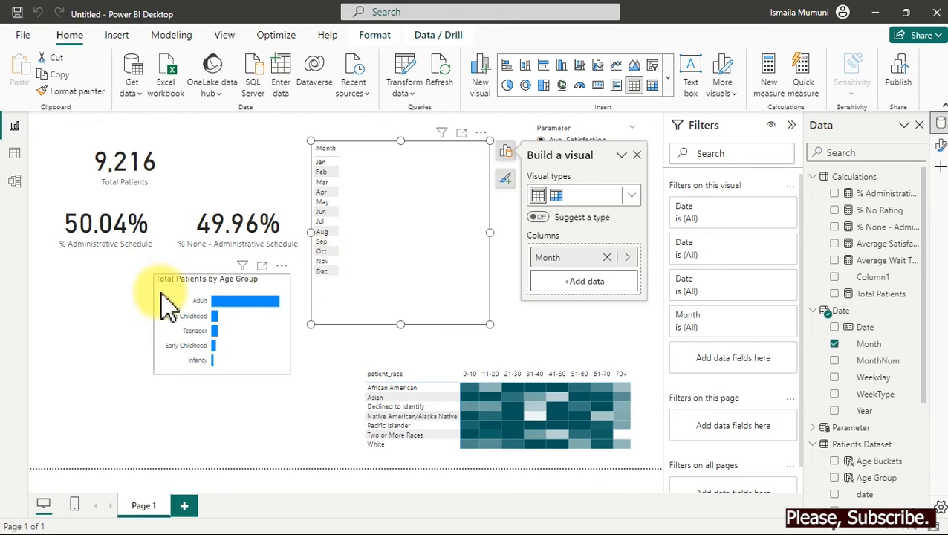
Open the Month table visual in focus mode and convert it to a line chart of Total Patients by Month.
left_click(461, 132)
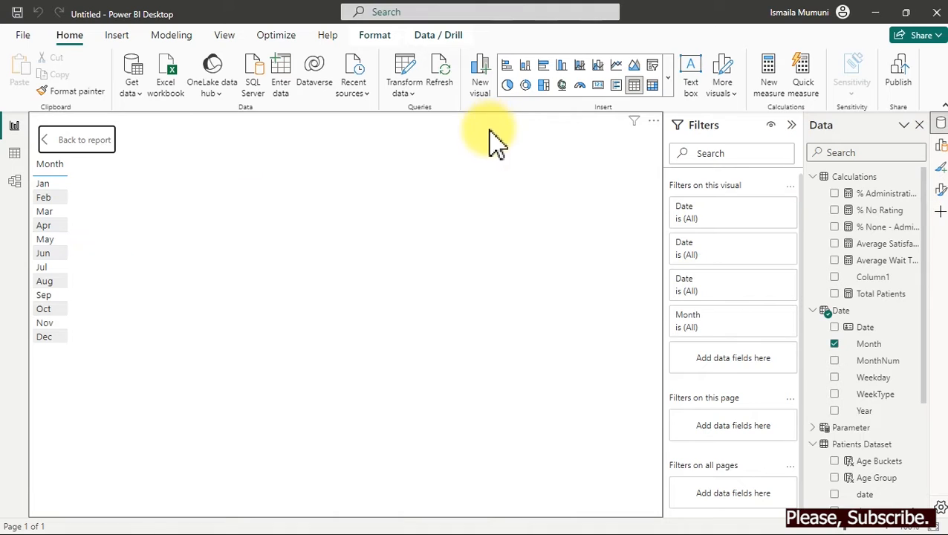
left_click(617, 65)
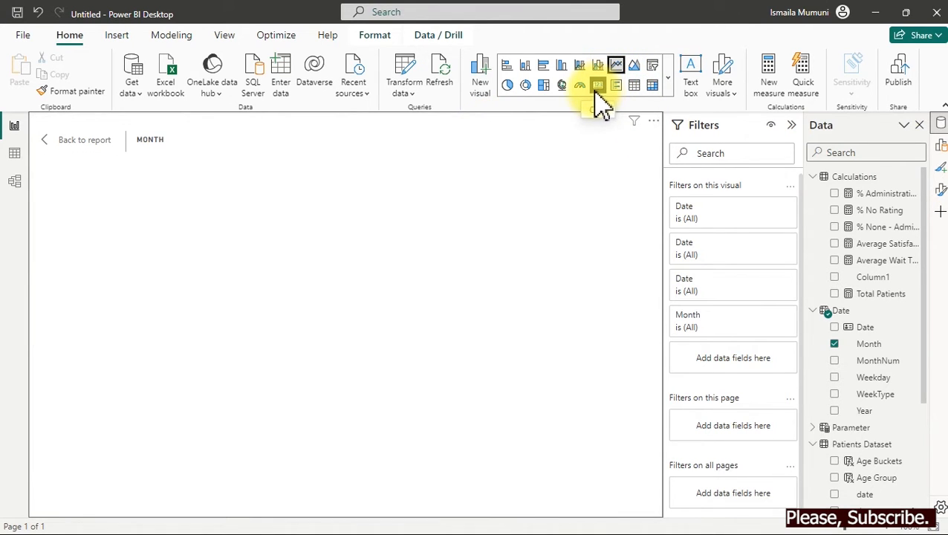
left_click(835, 294)
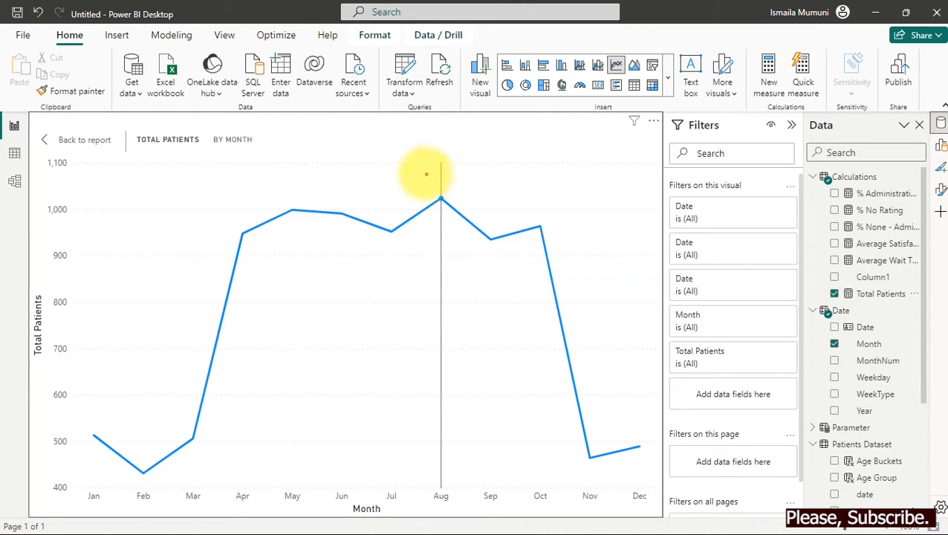
left_click(445, 194)
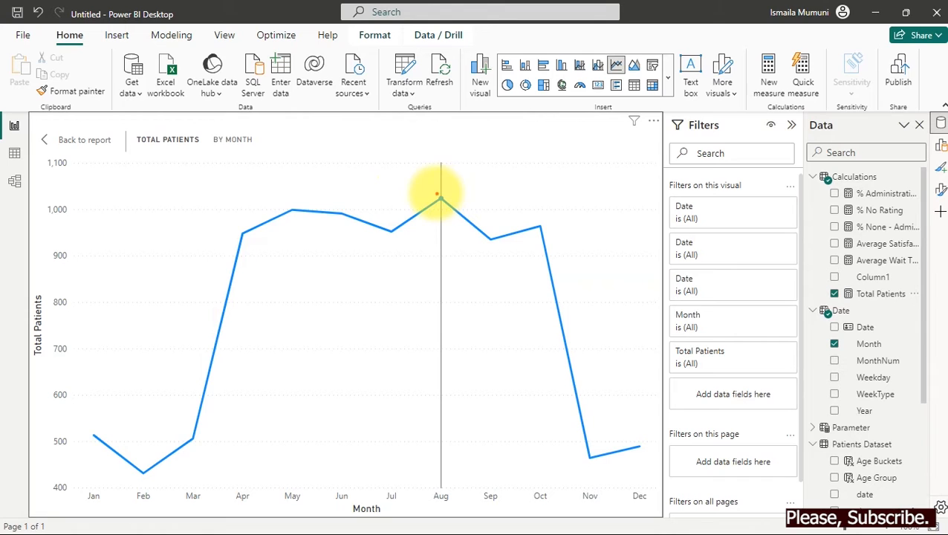
left_click_drag(434, 195, 453, 160)
left_click(429, 189)
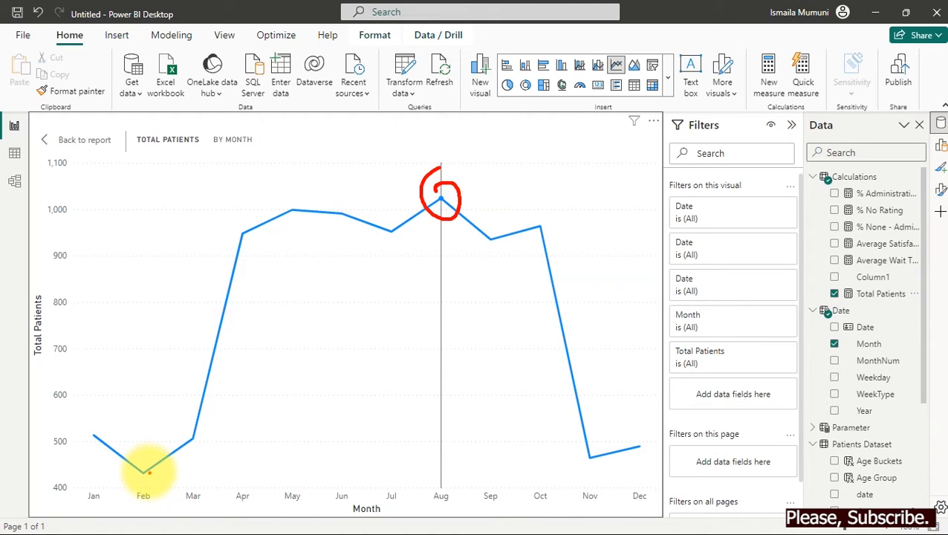
left_click_drag(150, 470, 168, 498)
left_click_drag(538, 466, 580, 488)
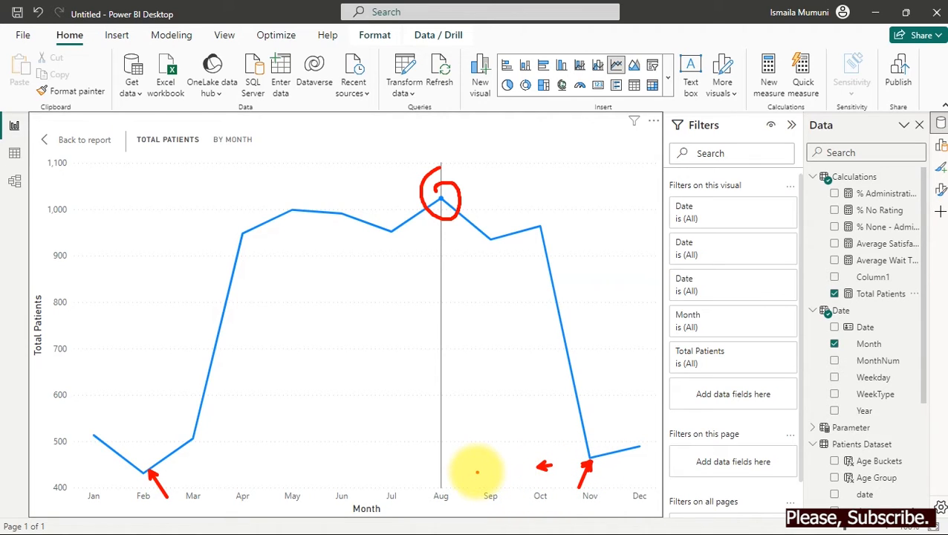
mouse_move(127, 470)
left_mouse_down()
mouse_move(152, 456)
mouse_move(121, 455)
left_mouse_up()
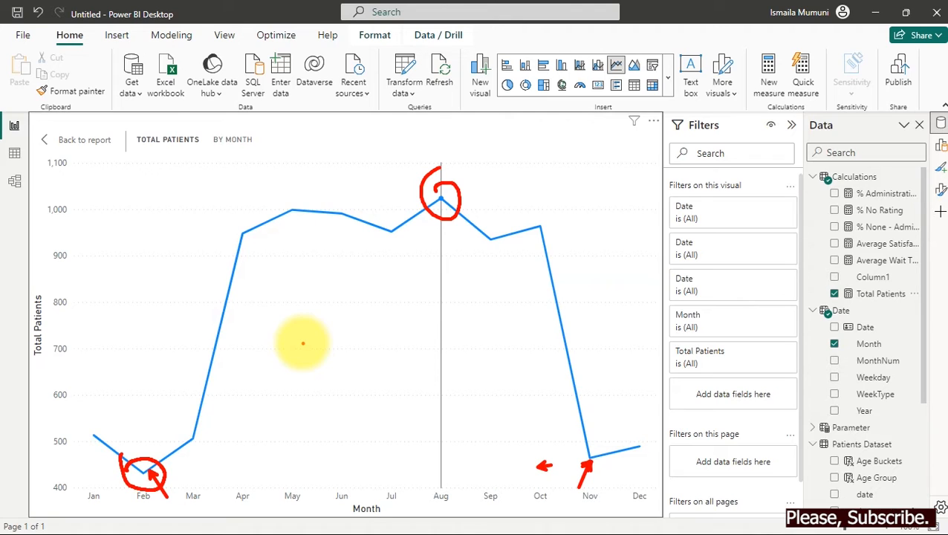
key("Escape")
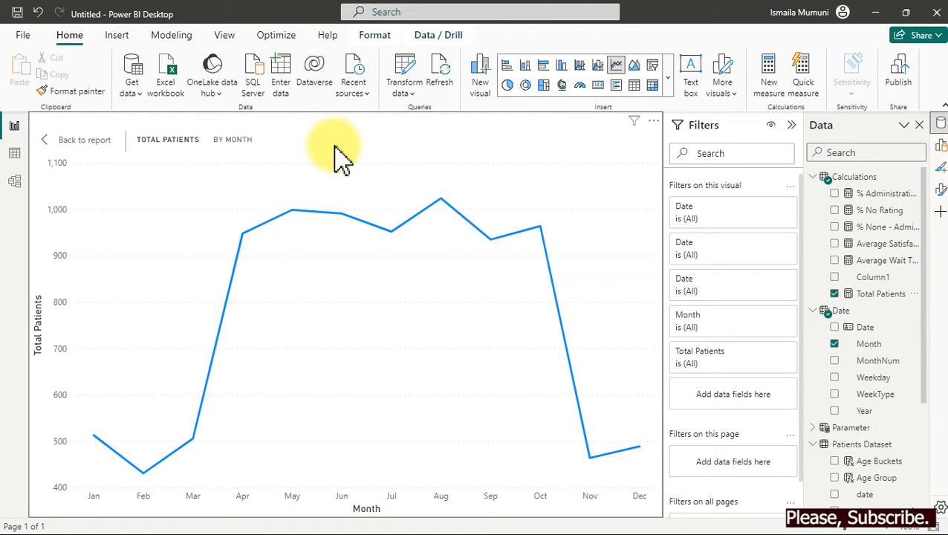
Turn on markers for the Total Patients by Month line chart in its visual formatting.
left_click(940, 191)
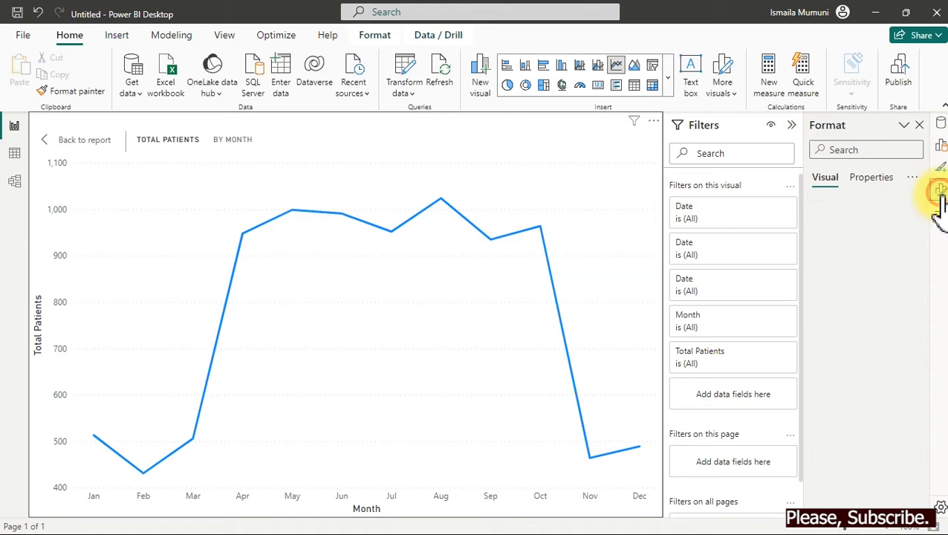
left_click(832, 271)
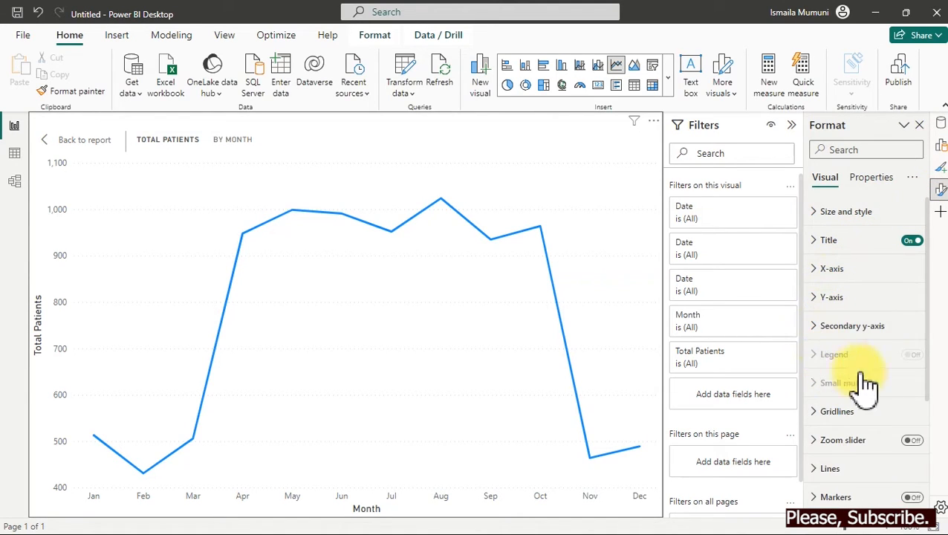
scroll(926, 360, "down", 3)
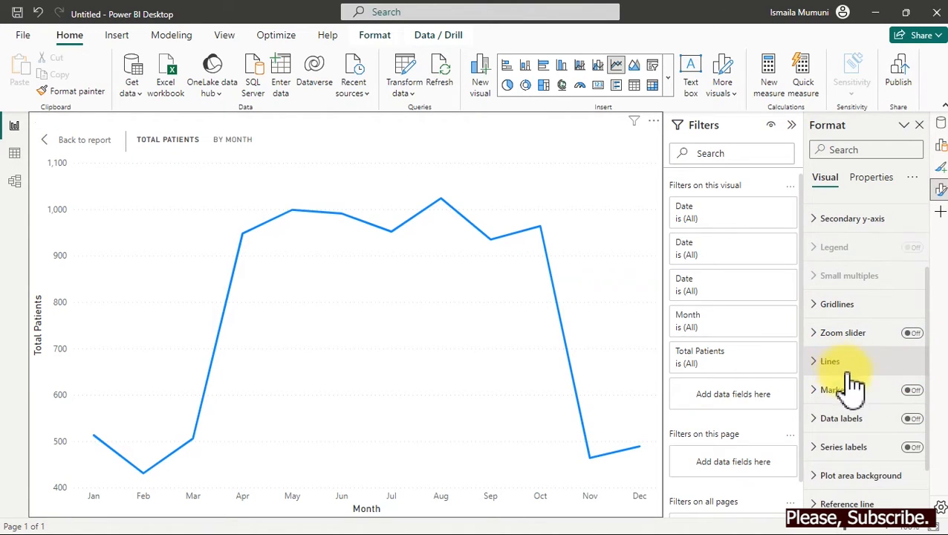
left_click(913, 391)
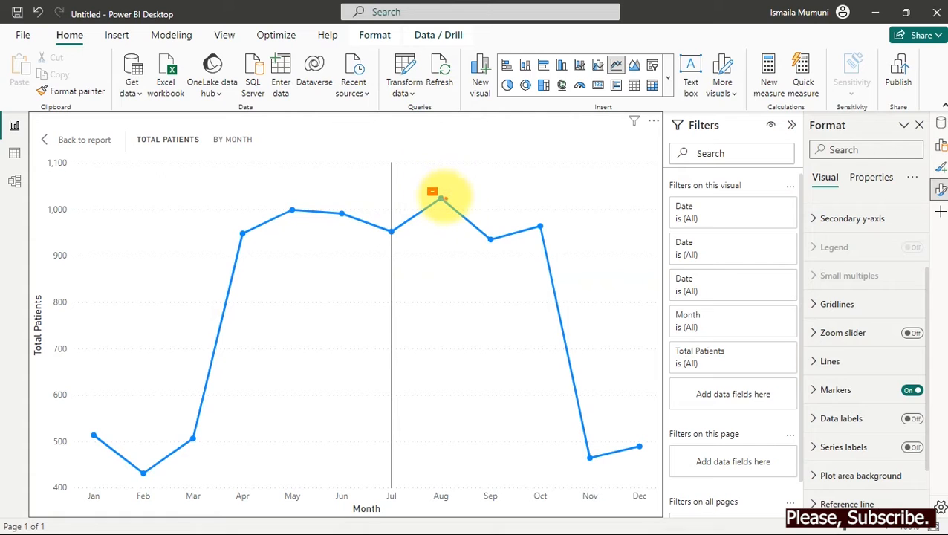
left_click_drag(428, 193, 451, 179)
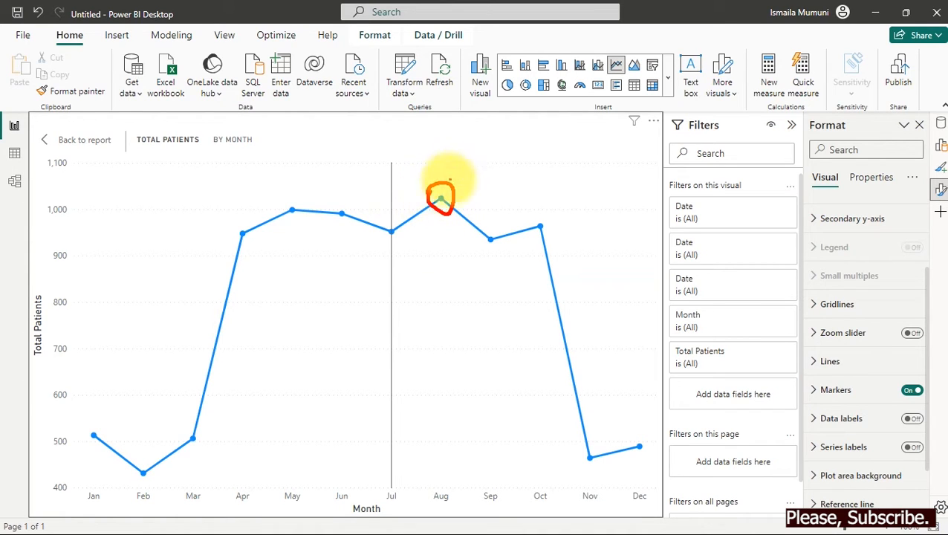
mouse_move(133, 465)
left_mouse_down()
mouse_move(155, 451)
mouse_move(152, 431)
left_mouse_up()
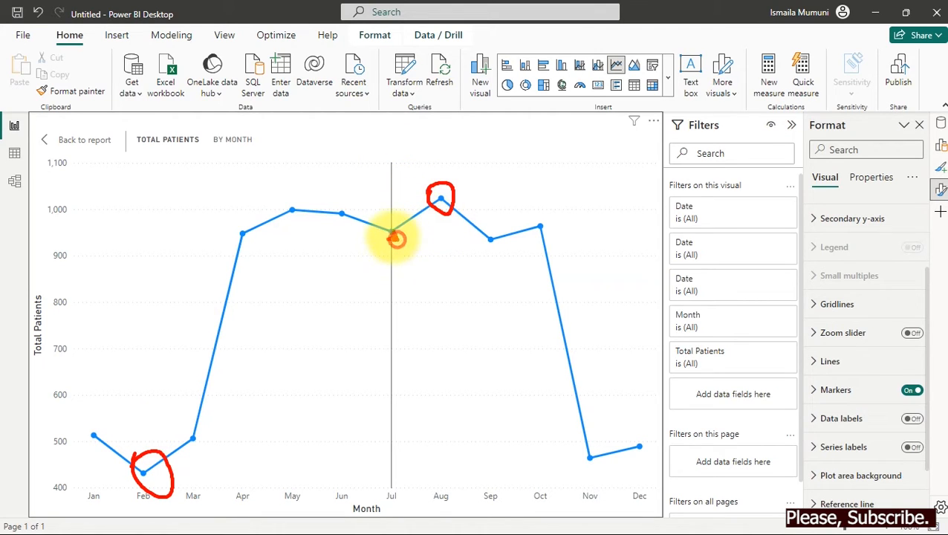
left_click_drag(396, 238, 394, 275)
left_click_drag(339, 217, 331, 245)
mouse_move(293, 211)
left_mouse_down()
mouse_move(286, 236)
mouse_move(257, 261)
left_mouse_up()
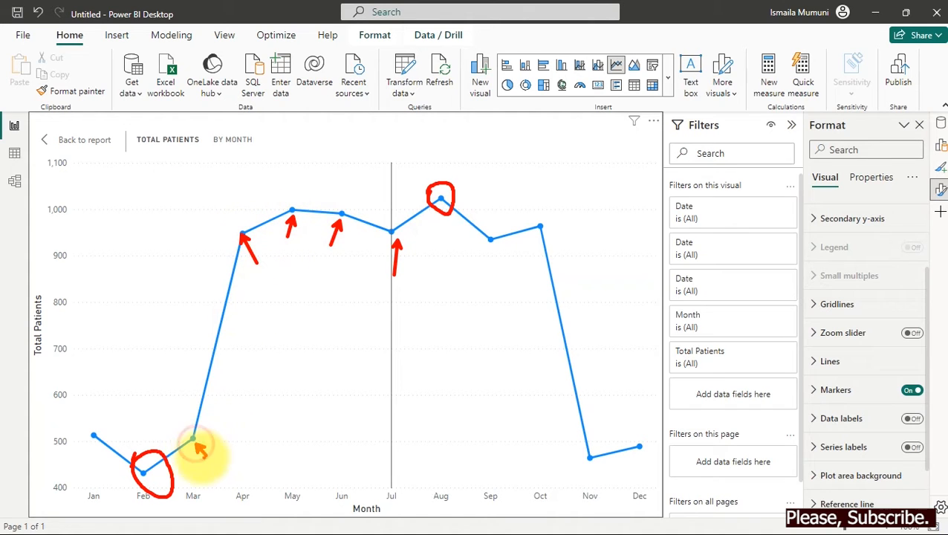
left_click_drag(76, 450, 90, 438)
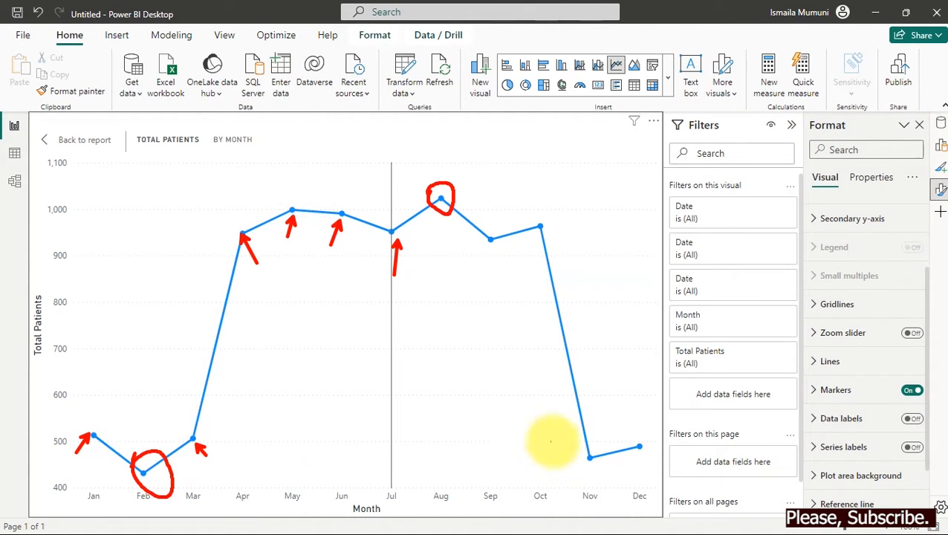
left_click_drag(567, 475, 586, 460)
left_click_drag(640, 471, 644, 449)
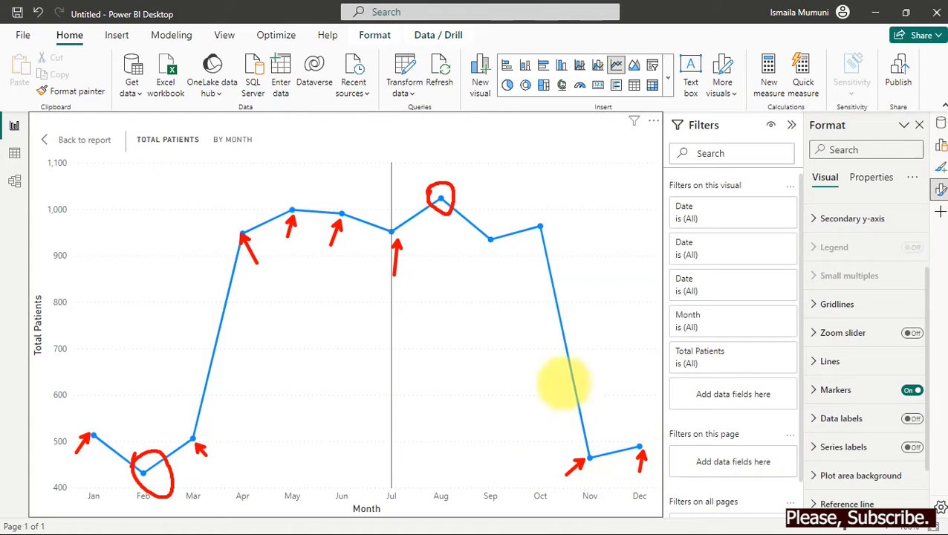
left_click_drag(476, 279, 482, 261)
left_click_drag(565, 217, 546, 224)
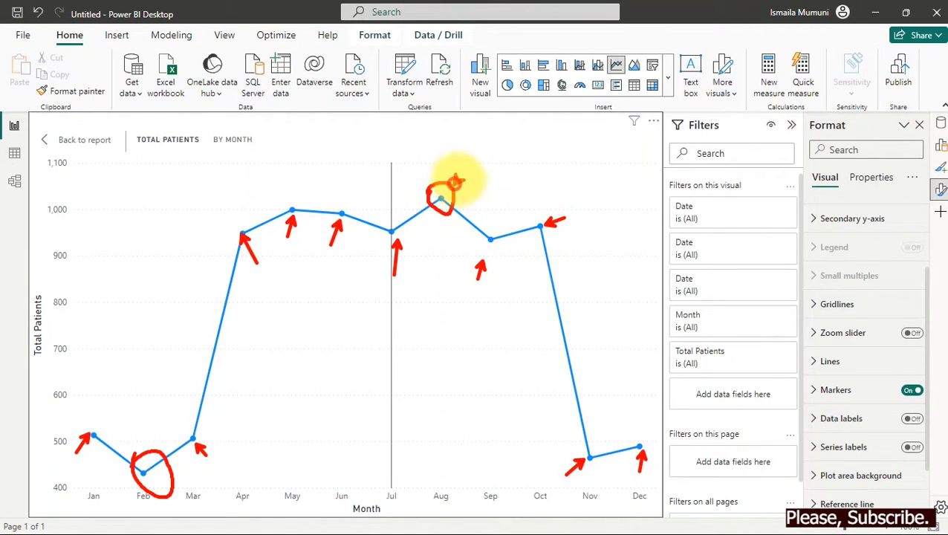
left_click_drag(455, 181, 577, 157)
left_click_drag(155, 448, 128, 274)
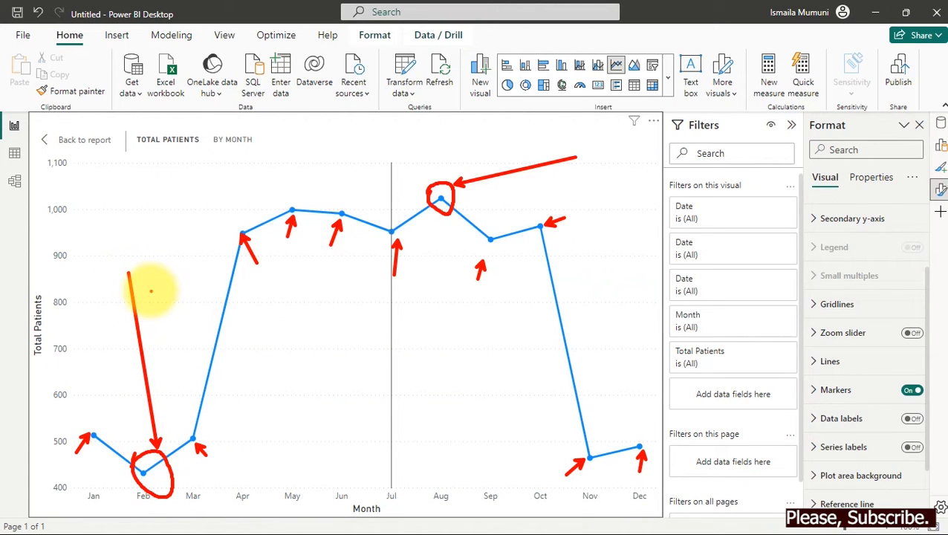
key("Escape")
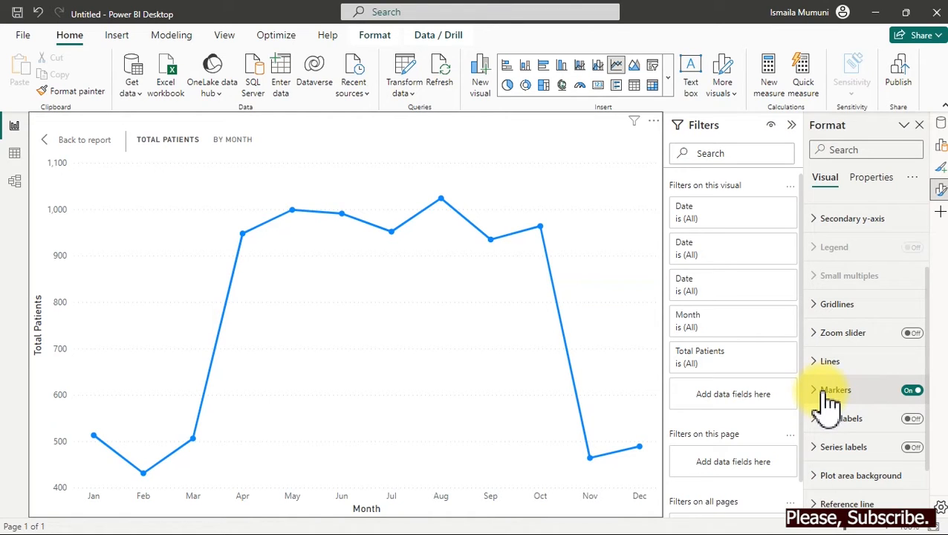
Create a new measure named CF Max Point (Month) in the Calculations table and begin its formula on an indented second line.
left_click(941, 124)
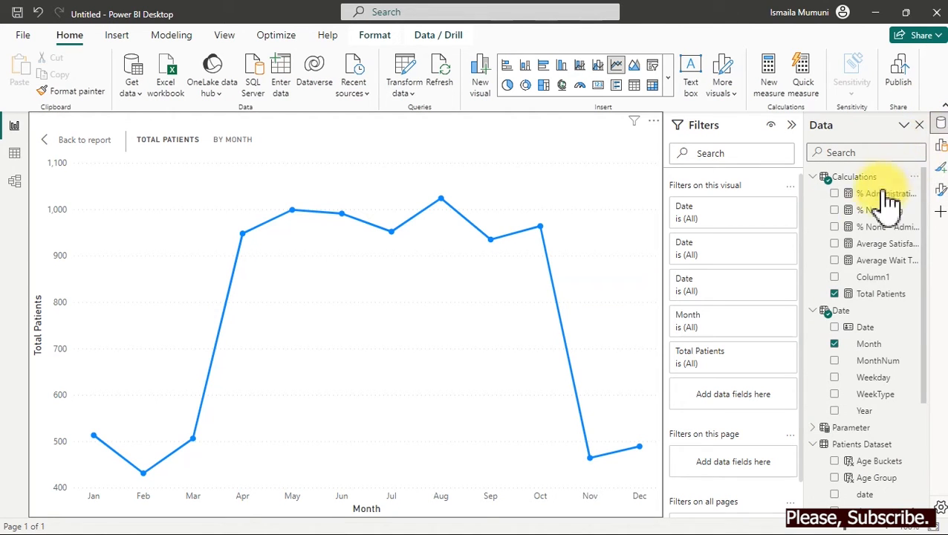
left_click(869, 246)
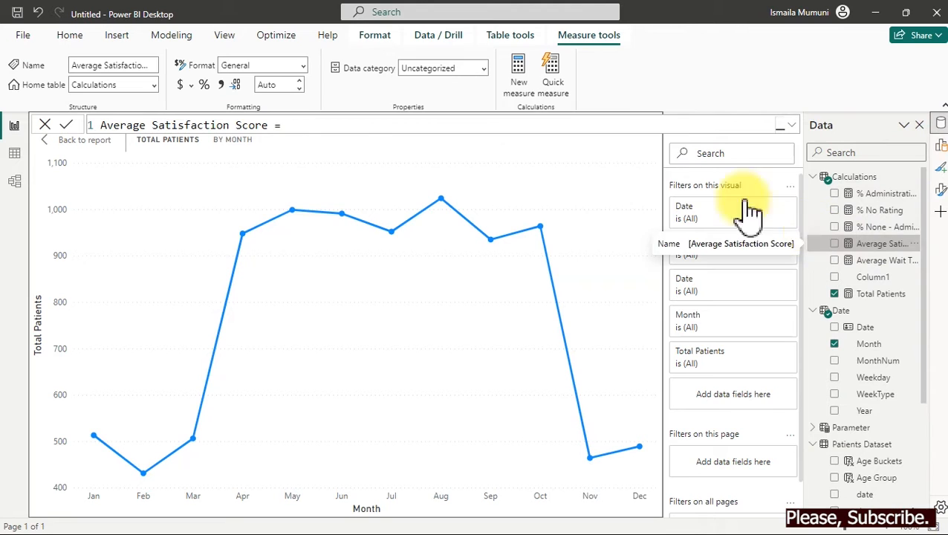
left_click(513, 93)
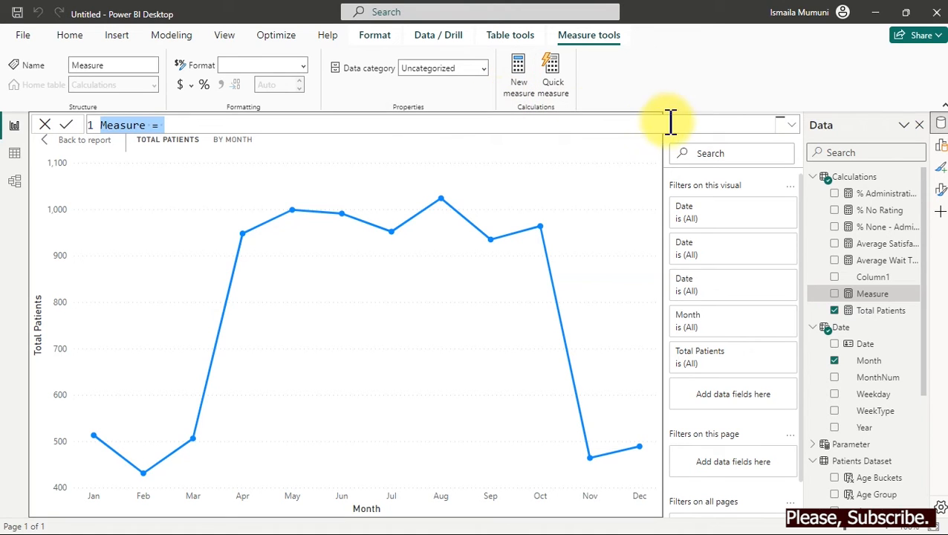
left_click(794, 128)
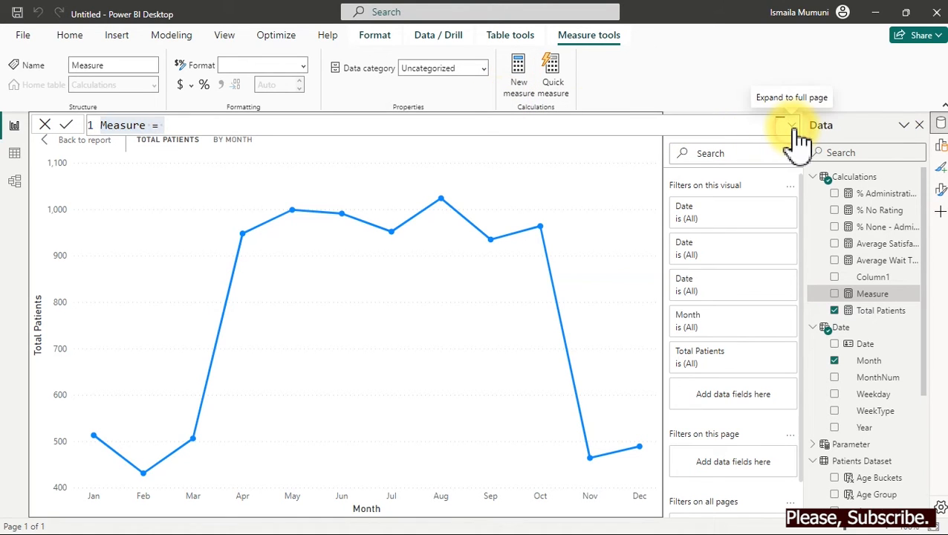
left_click(512, 126)
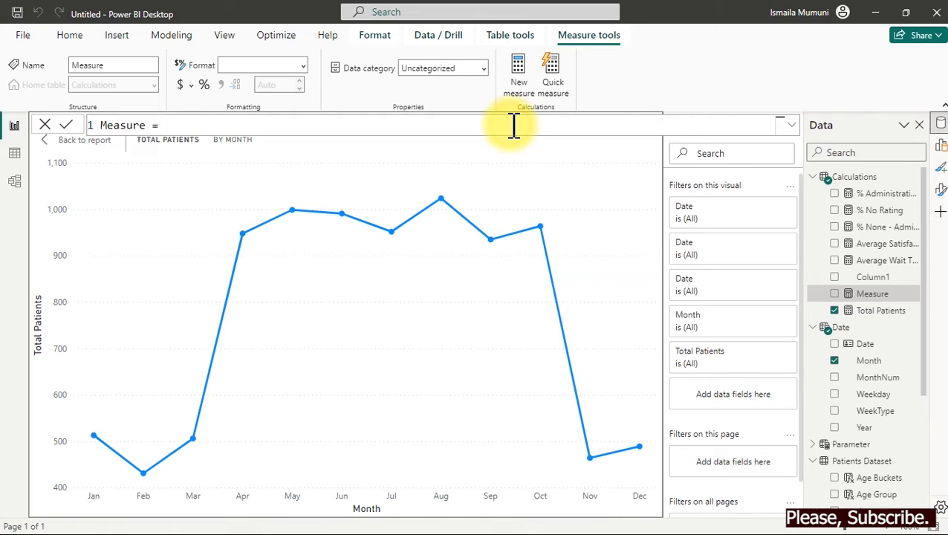
key("ctrl+a")
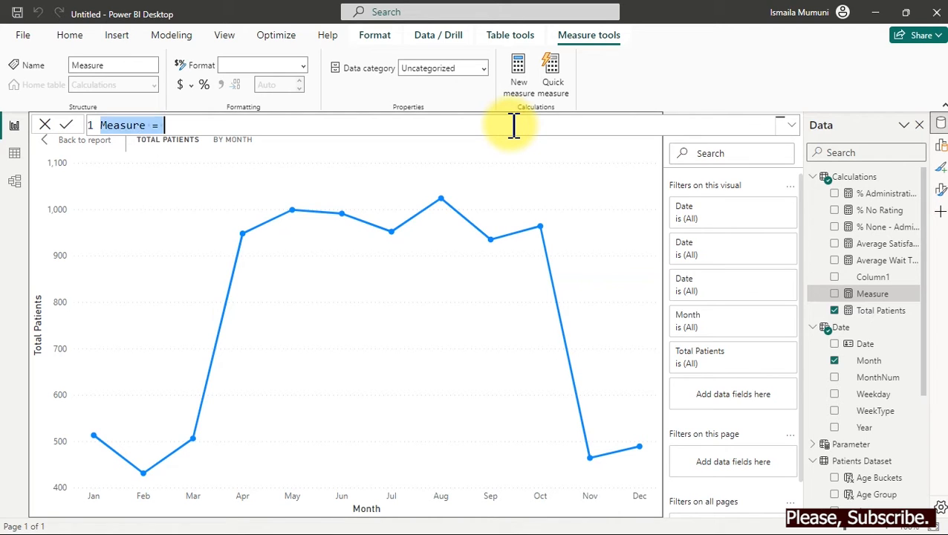
type("CF")
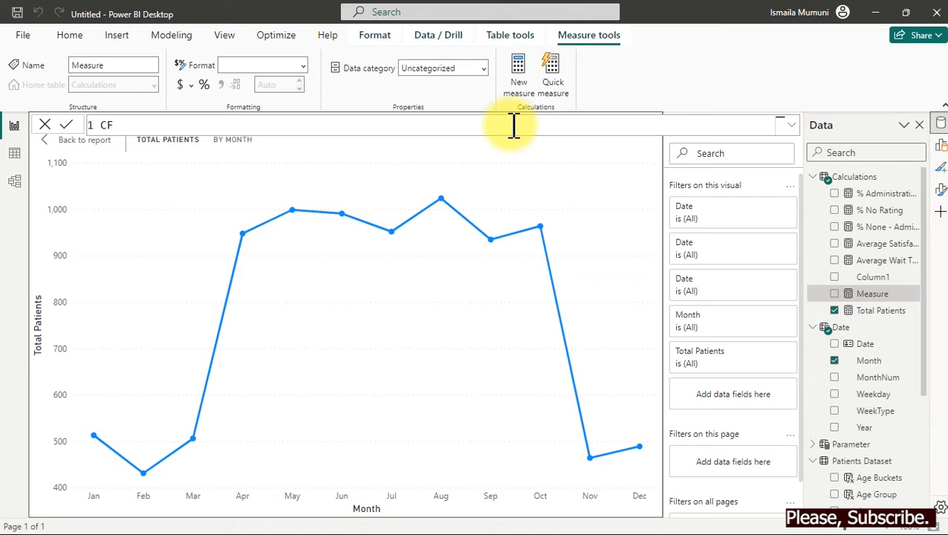
type(" Max Point")
key("BackSpace")
type("(Month)")
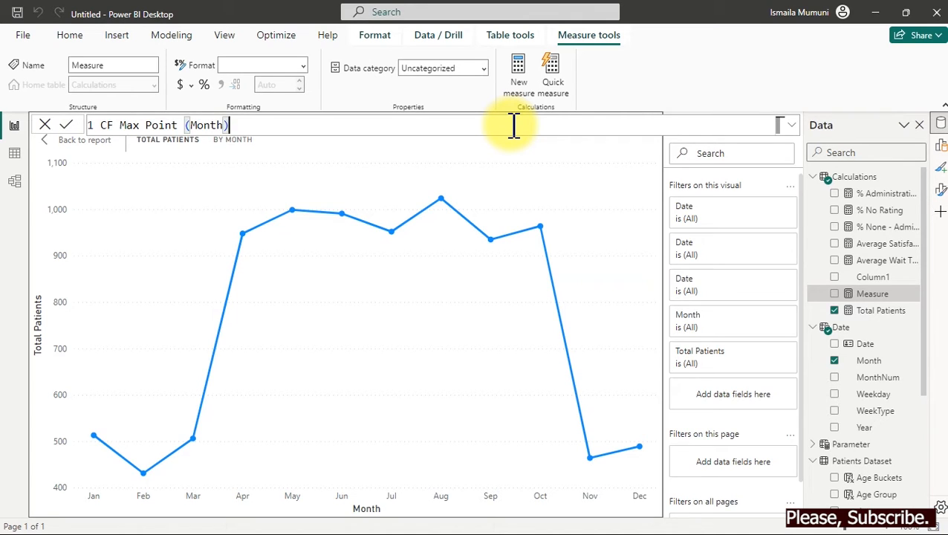
type("=")
key("shift+Return")
key("Tab")
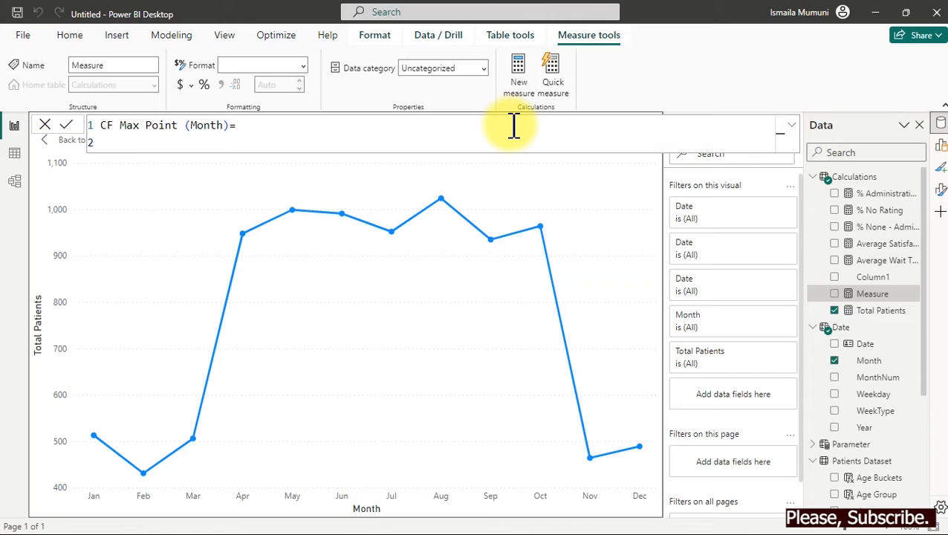
Open the measure's formula with MAXX and a nested ALL function, each followed by a line break.
type("maxx")
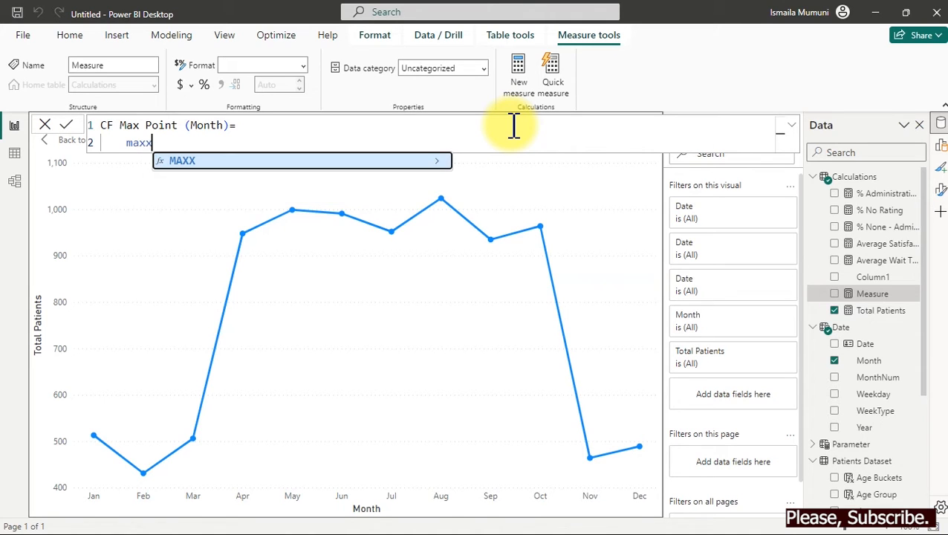
key("Tab")
key("shift+Return")
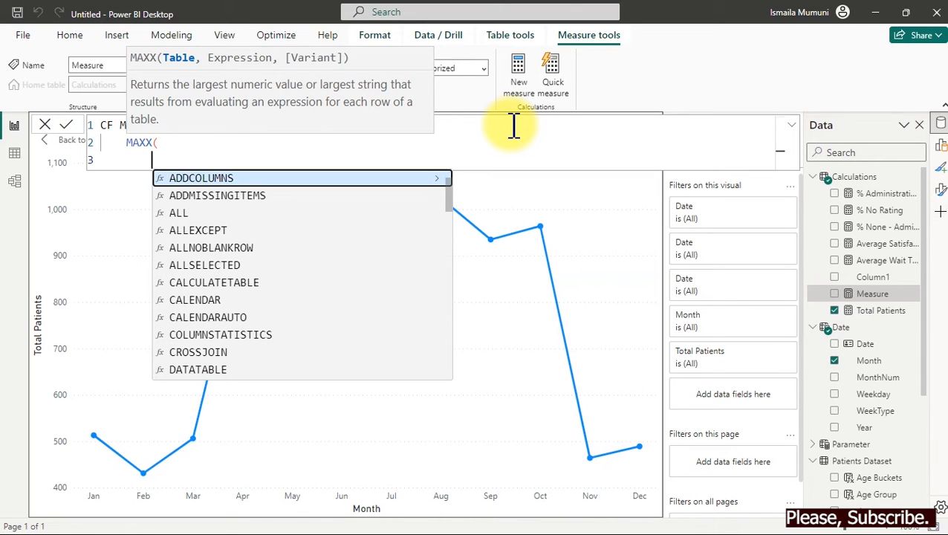
type("all")
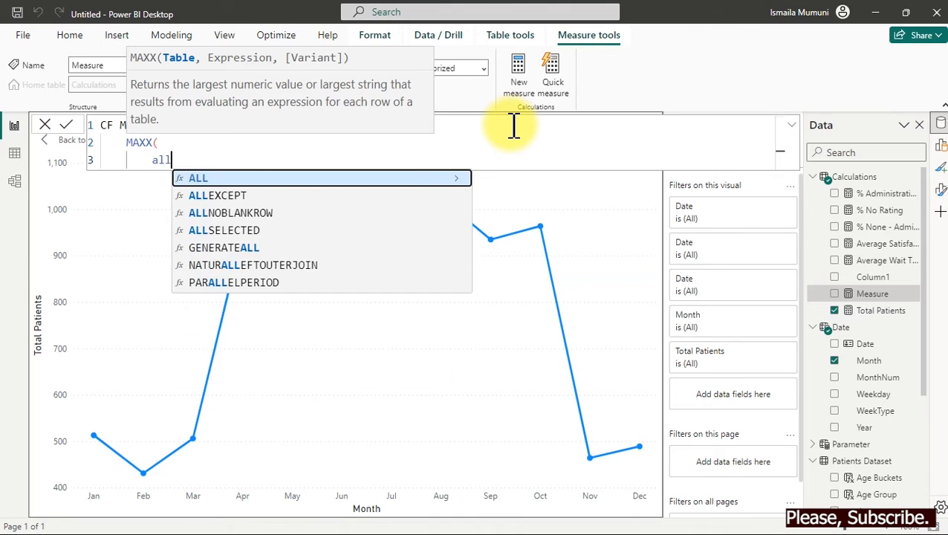
key("Tab")
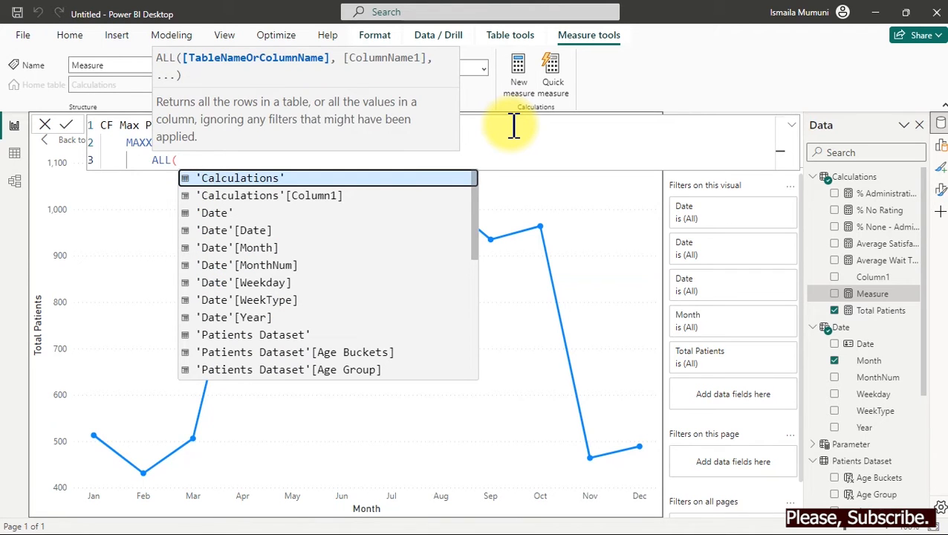
key("shift+Return")
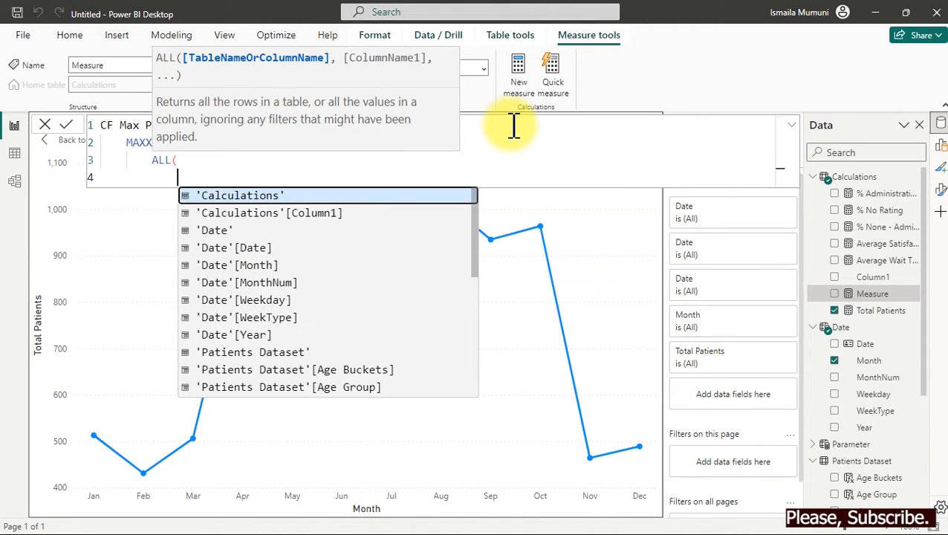
Enter 'Date'[Date] inside ALL, and cut it back to the 'Date' table followed by a comma.
type("date")
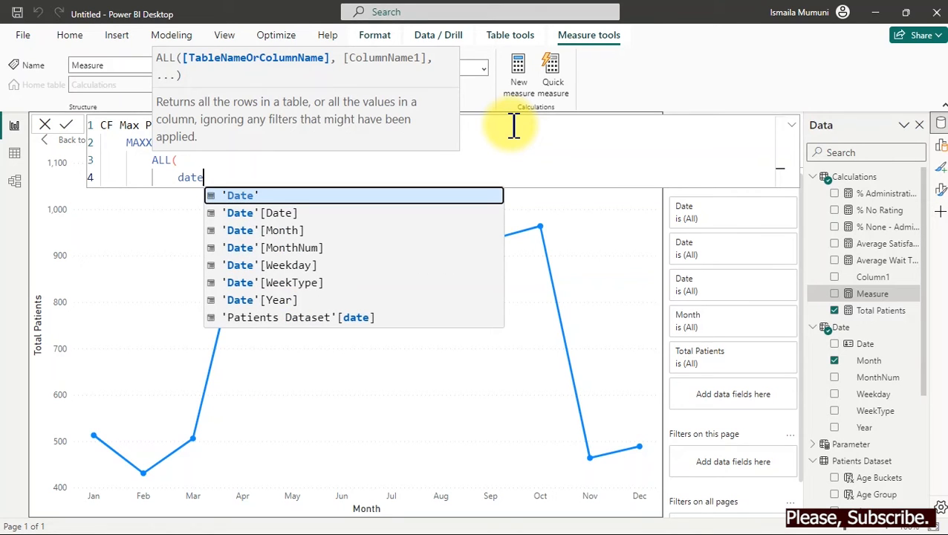
key("Down")
key("Tab")
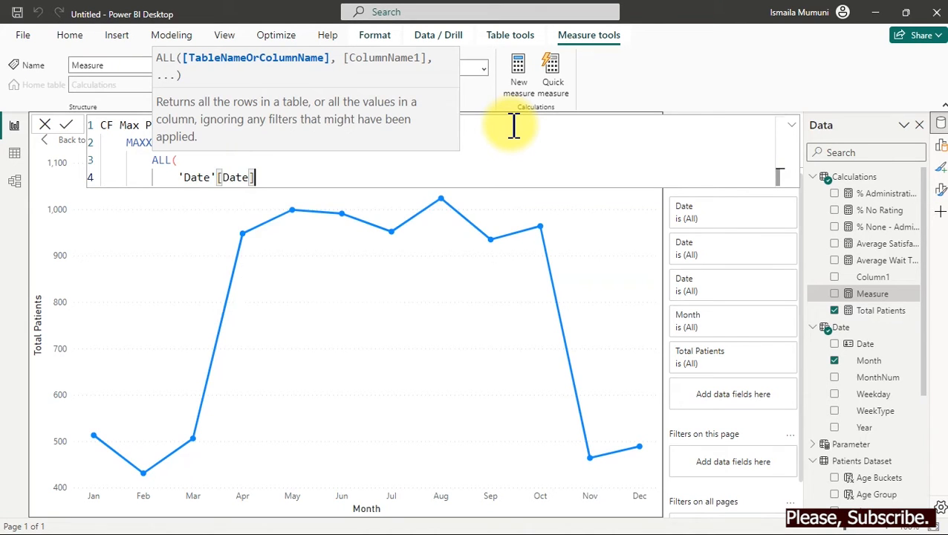
type(",")
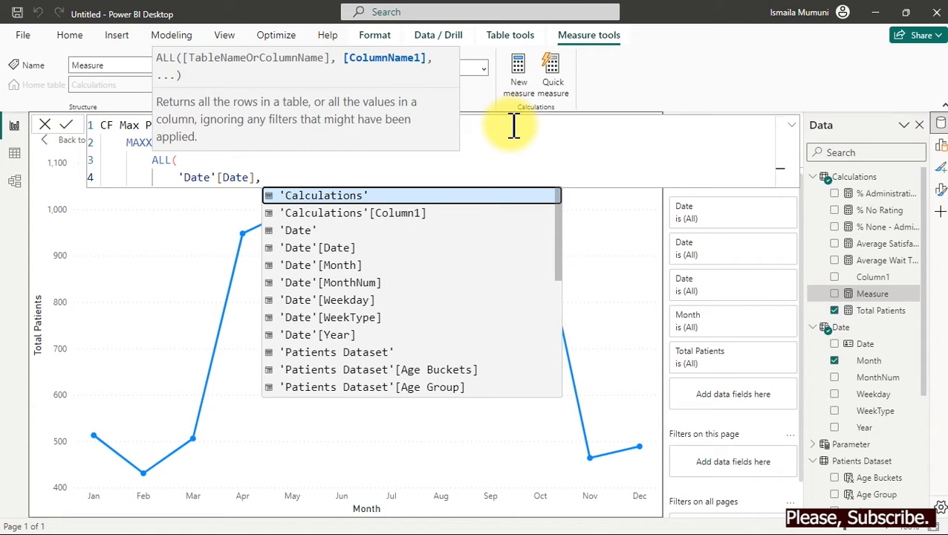
key("BackSpace")
key("BackSpace")
key("BackSpace")
key("BackSpace")
key("BackSpace")
key("BackSpace")
key("BackSpace")
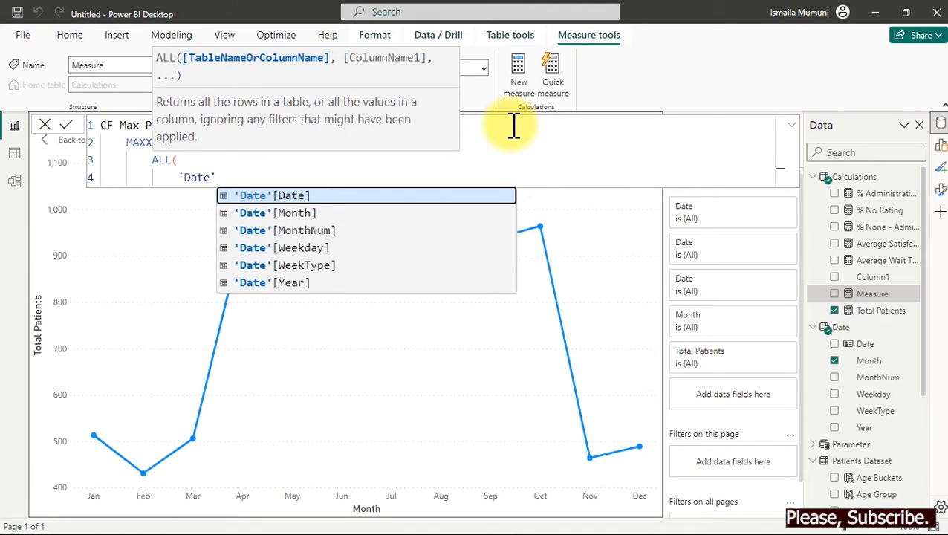
key("BackSpace")
type("'")
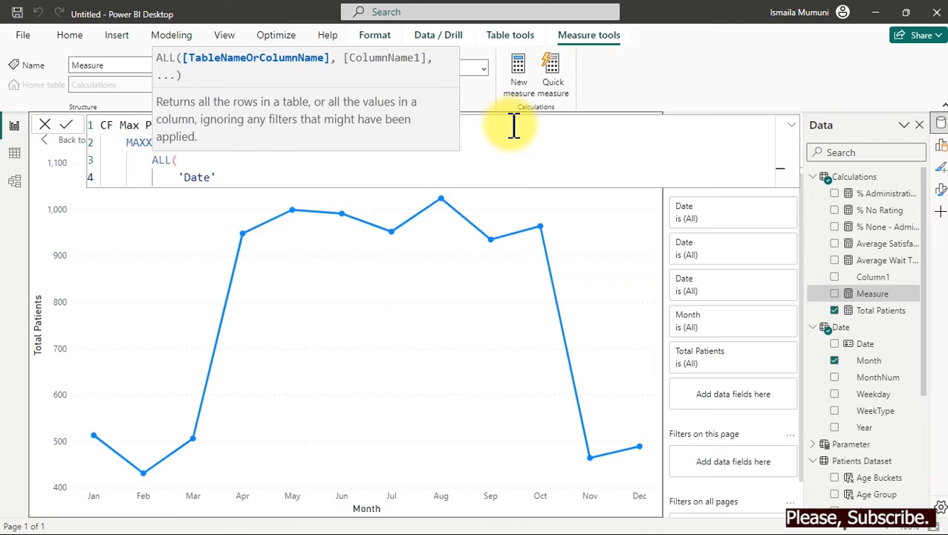
type(",")
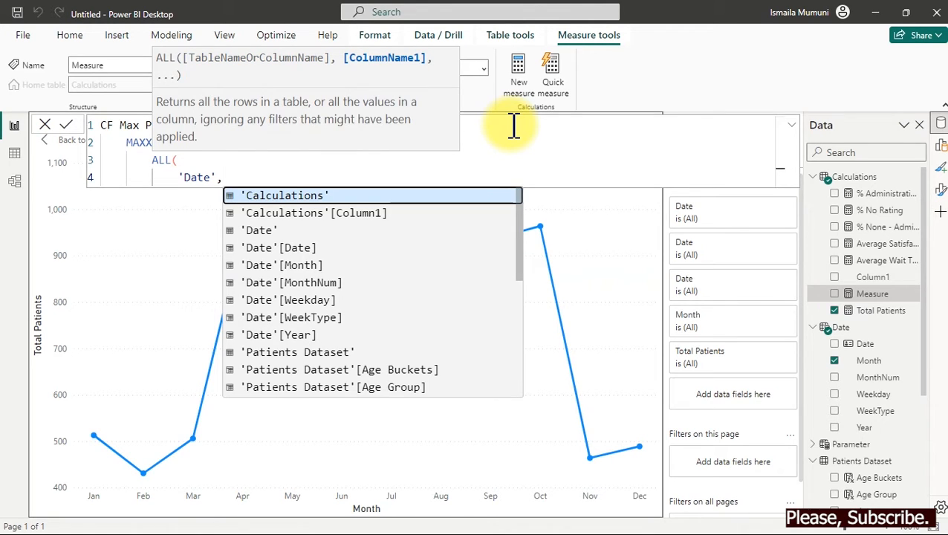
Add the 'Date'[Month] column as an argument of ALL and close the function.
type("dat")
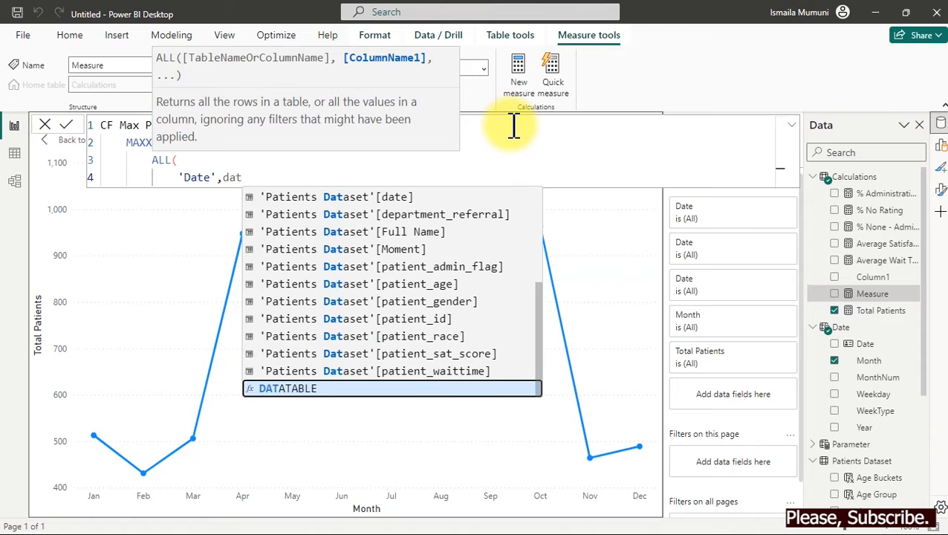
type("e")
key("Down")
key("Down")
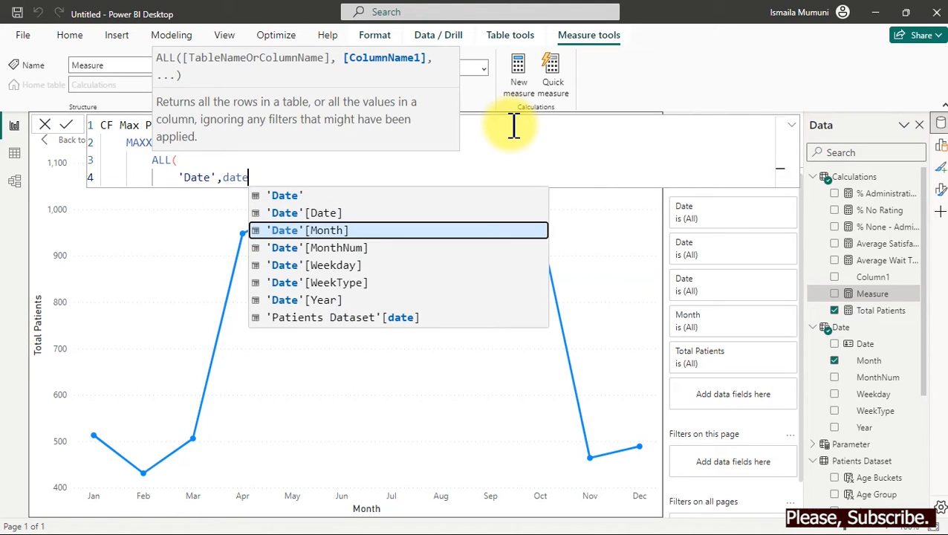
key("Tab")
type(")")
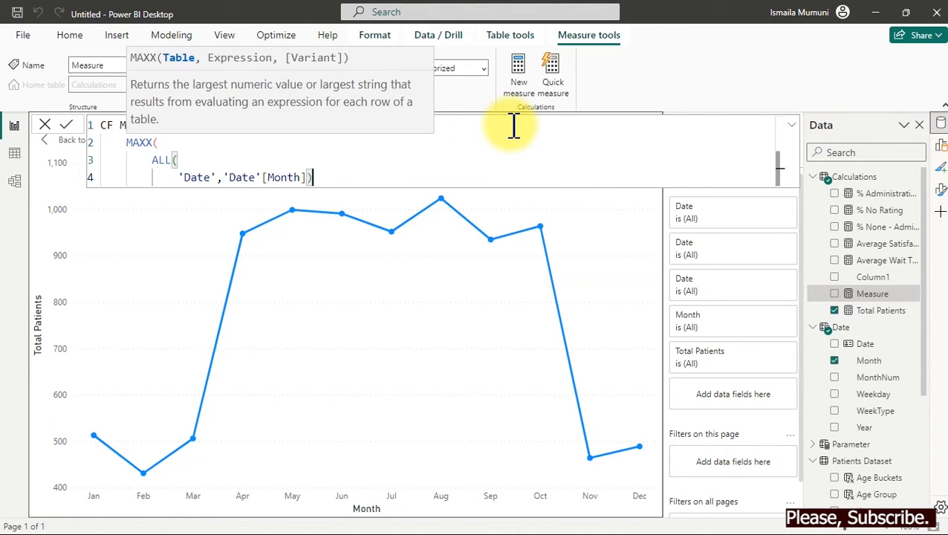
Supply [Total Patients] on a new line as the MAXX expression, close the function and commit the measure.
type(",")
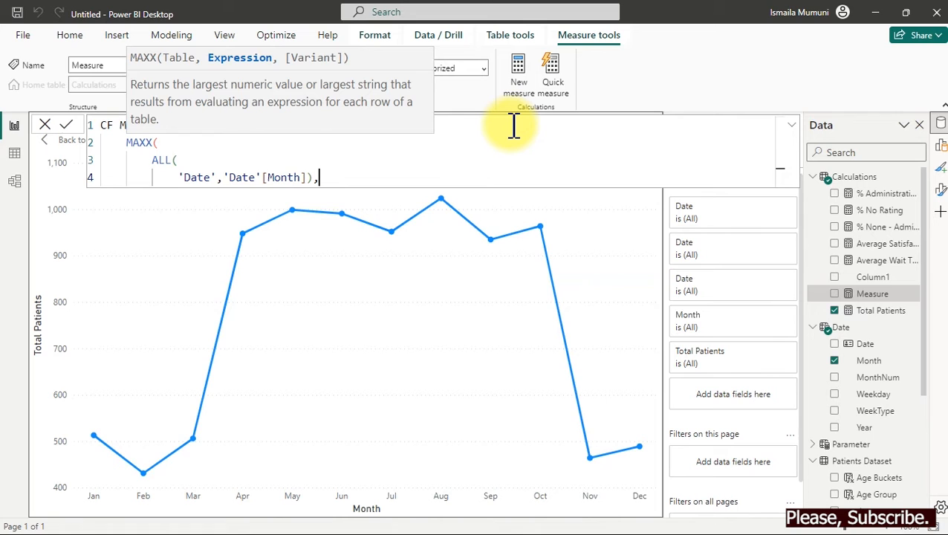
key("shift+Return")
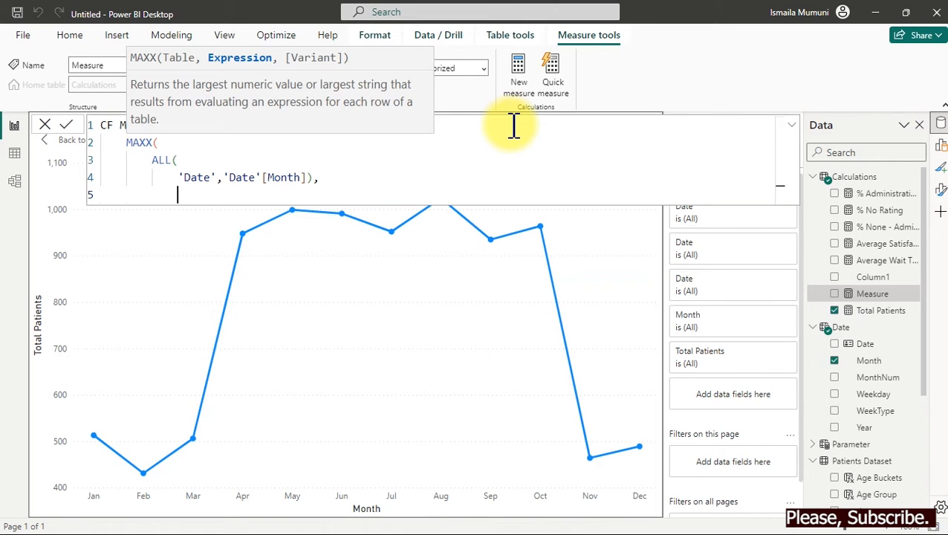
type("[to")
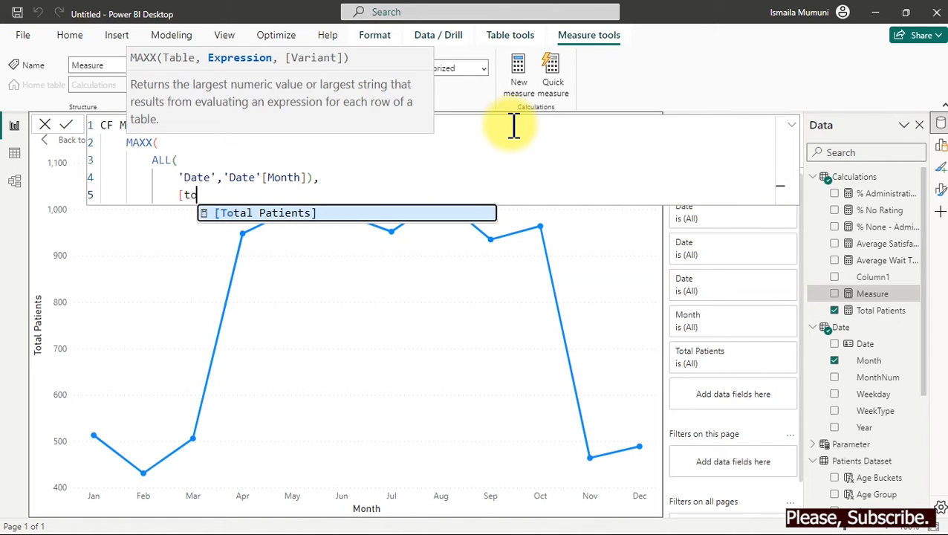
key("Tab")
key("shift+Return")
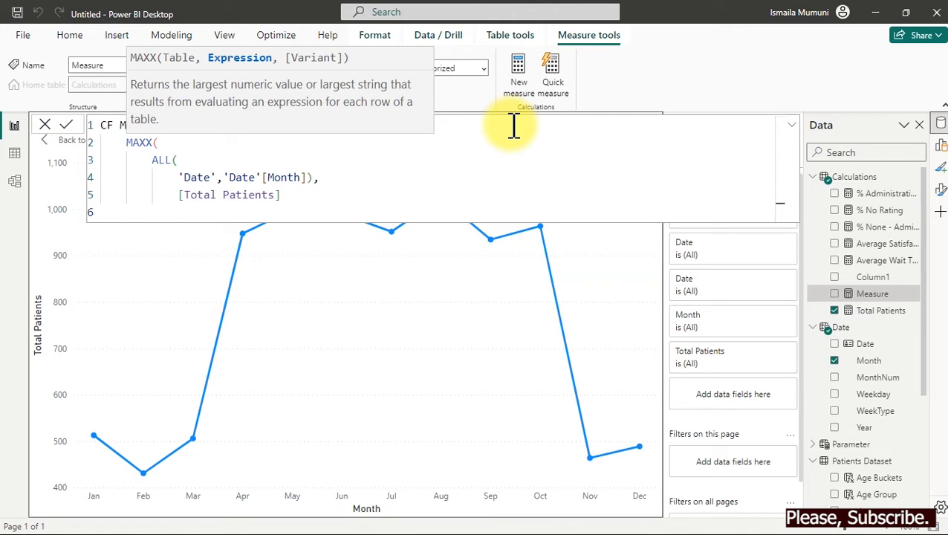
type(")")
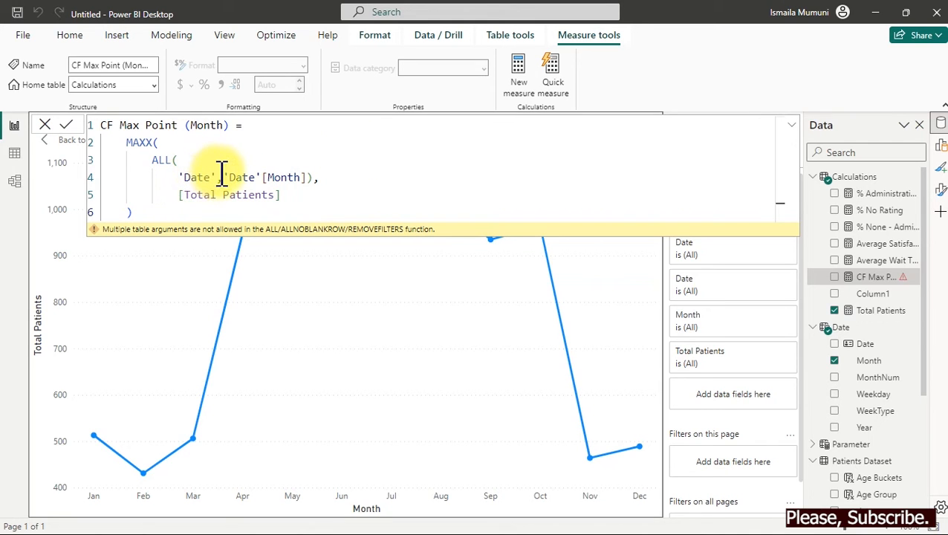
Remove the separate 'Date' table argument so ALL takes only 'Date'[Month], commit the measure and collapse the formula editor.
left_click_drag(224, 178, 182, 178)
key("BackSpace")
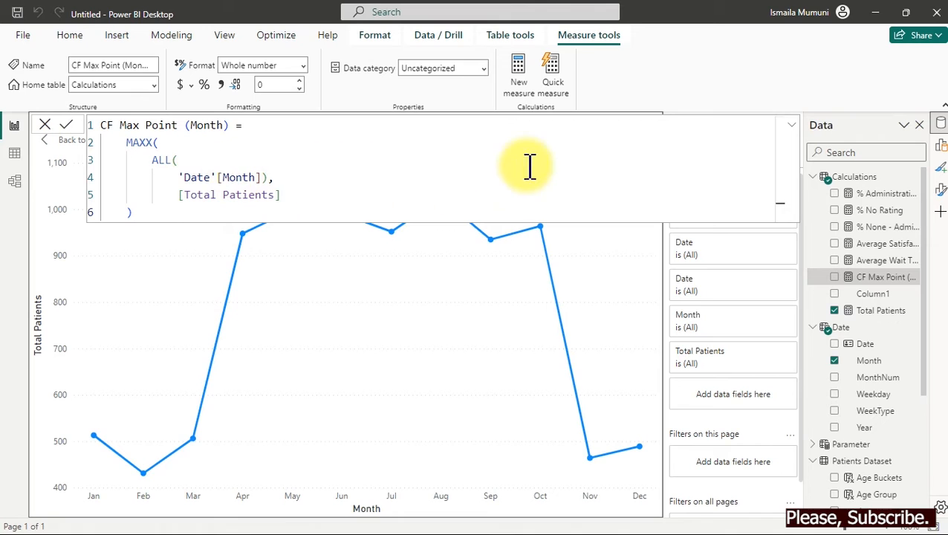
left_click(794, 128)
left_click(794, 126)
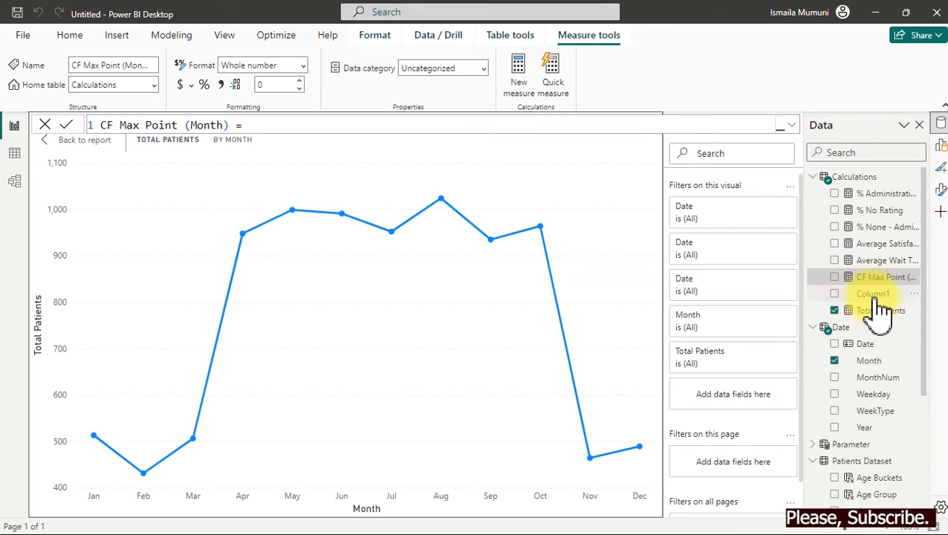
Add the CF Max Point (Month) measure to the line chart and inspect the October data point's values.
left_click(837, 279)
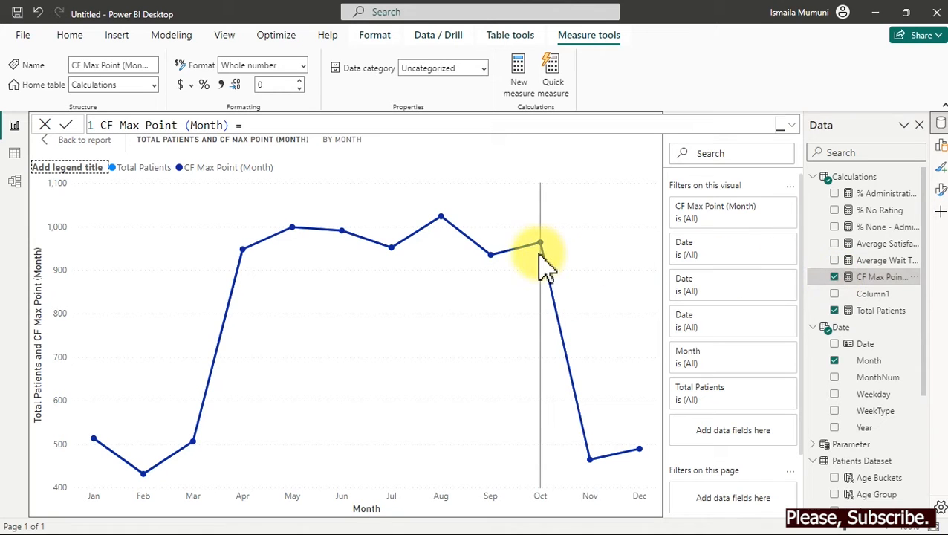
mouse_move(538, 254)
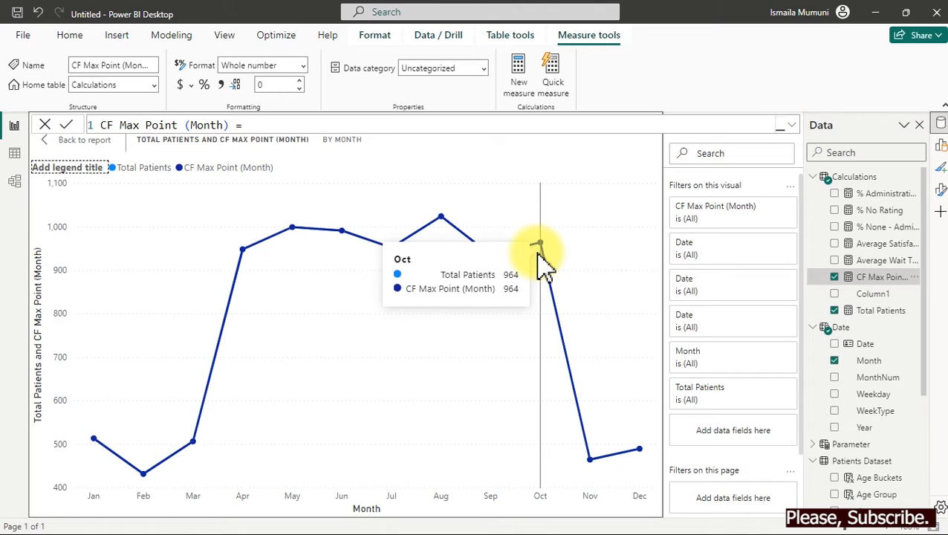
Inspect the July and May data points on the line chart, then return to the report page.
mouse_move(453, 245)
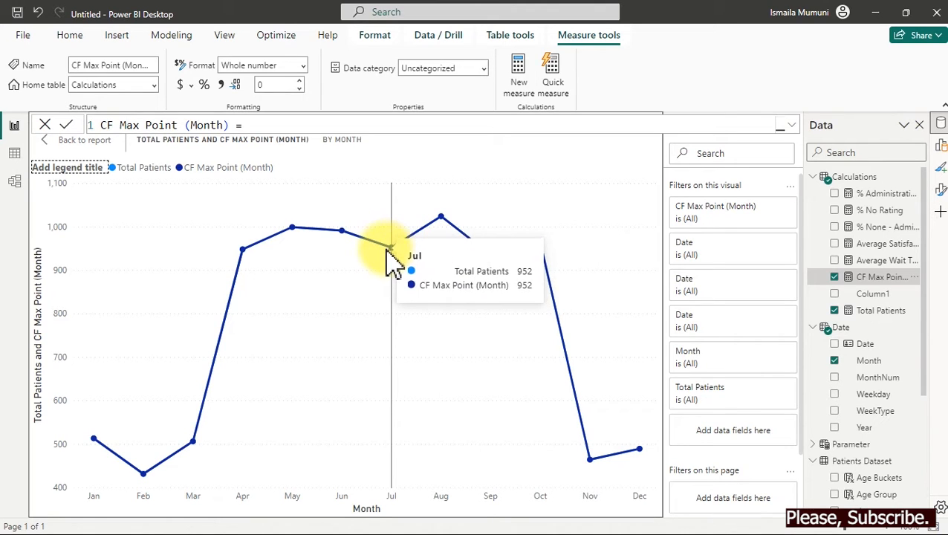
mouse_move(272, 243)
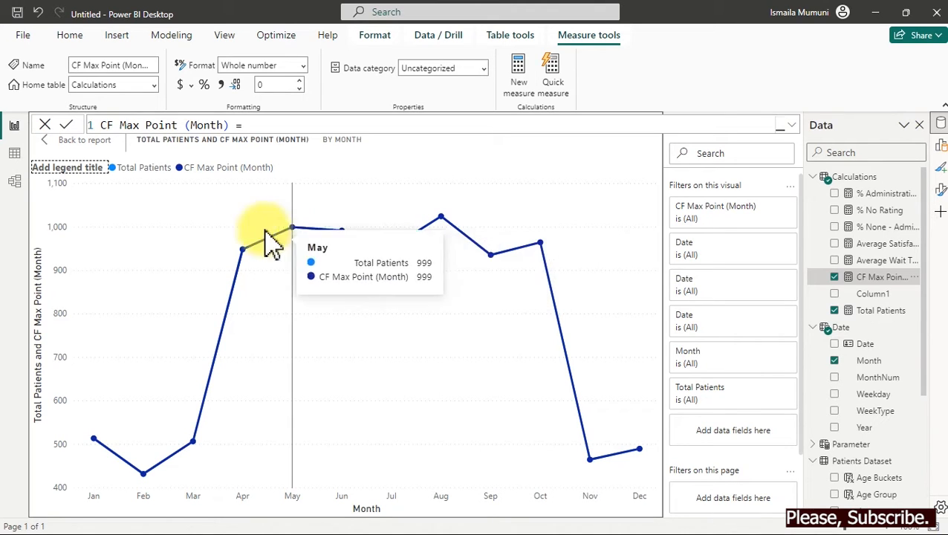
left_click(72, 142)
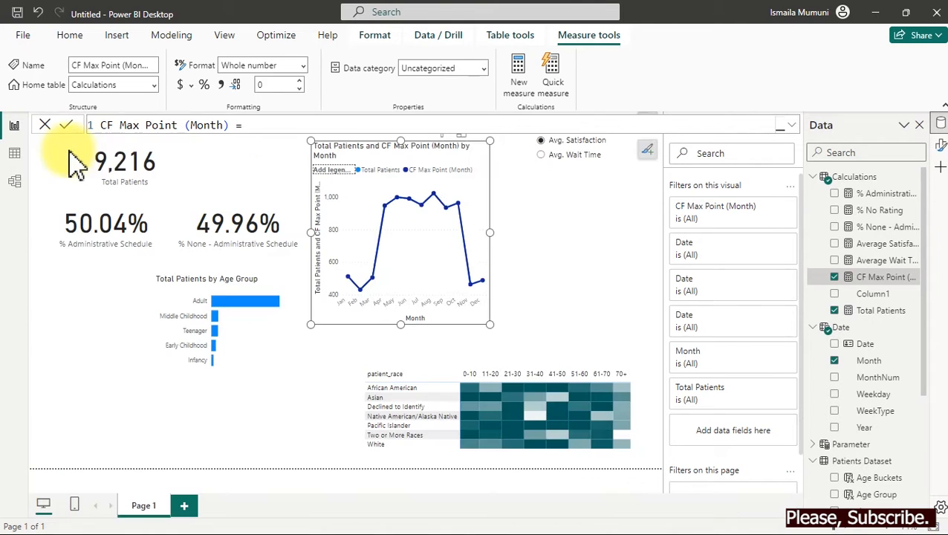
Add a card visual showing the CF Max Point (Month) measure to an empty canvas area and reduce its height.
left_click(583, 257)
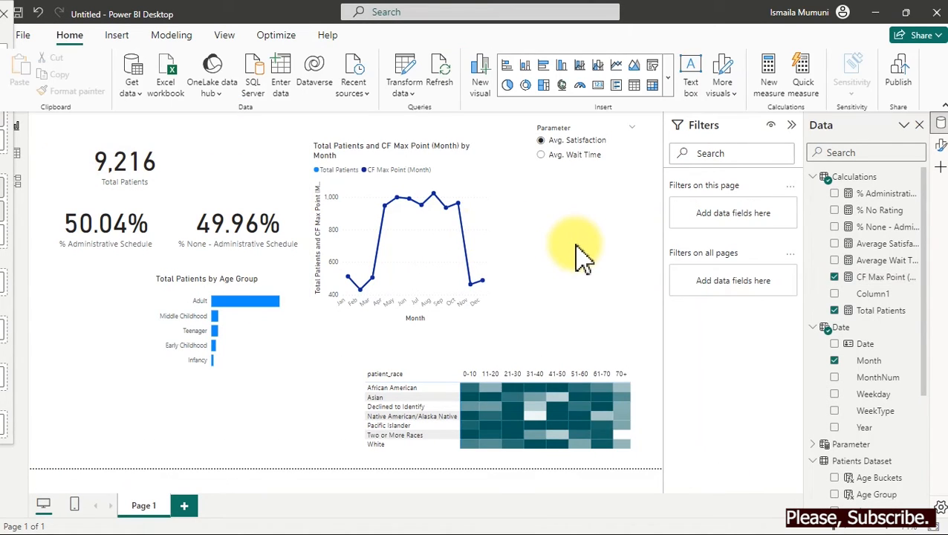
left_click(835, 277)
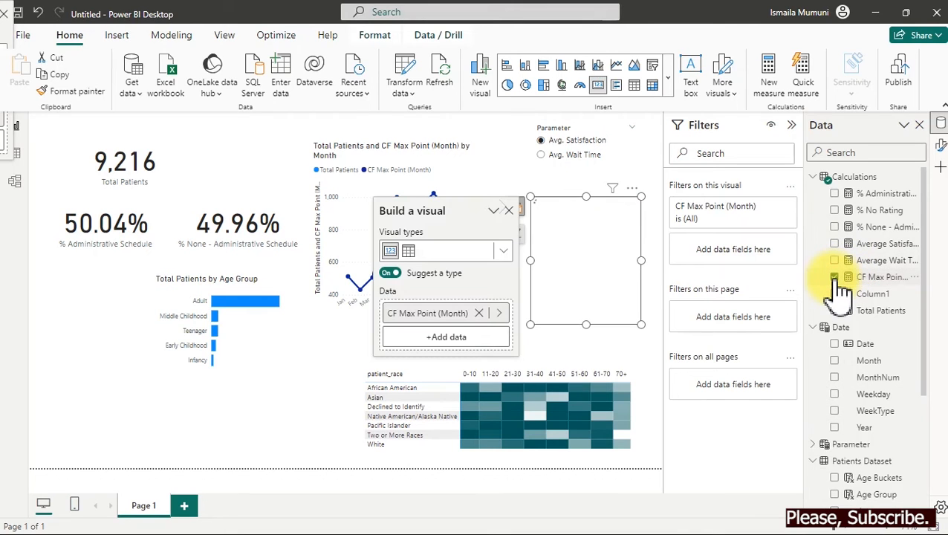
left_click_drag(532, 322, 546, 281)
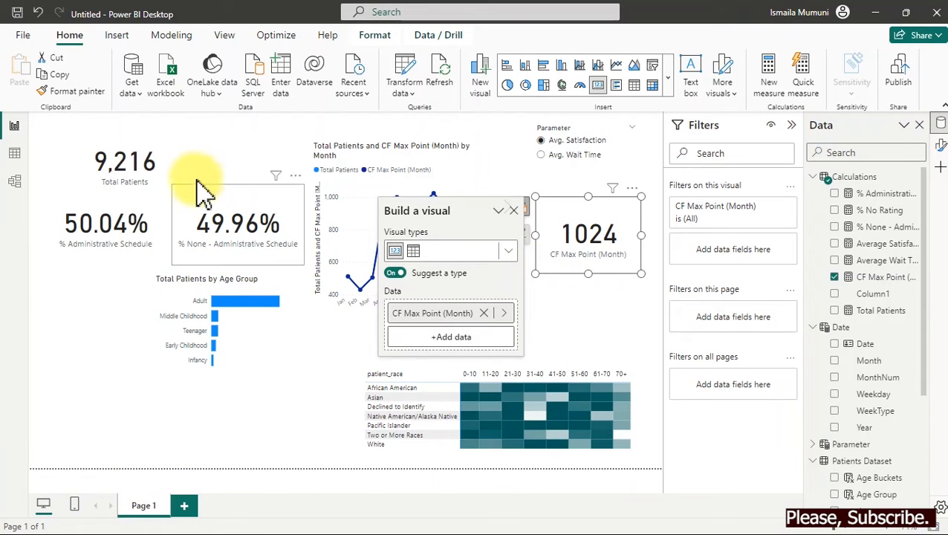
Move the CF Max Point (Month) card below the Total Patients by Age Group chart and compare it with the line chart's August point.
left_click(141, 182)
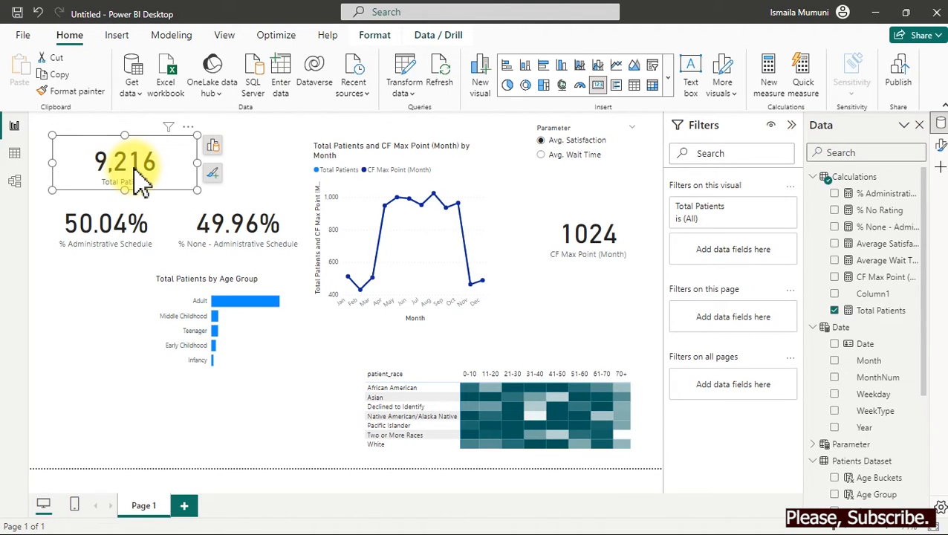
mouse_move(445, 214)
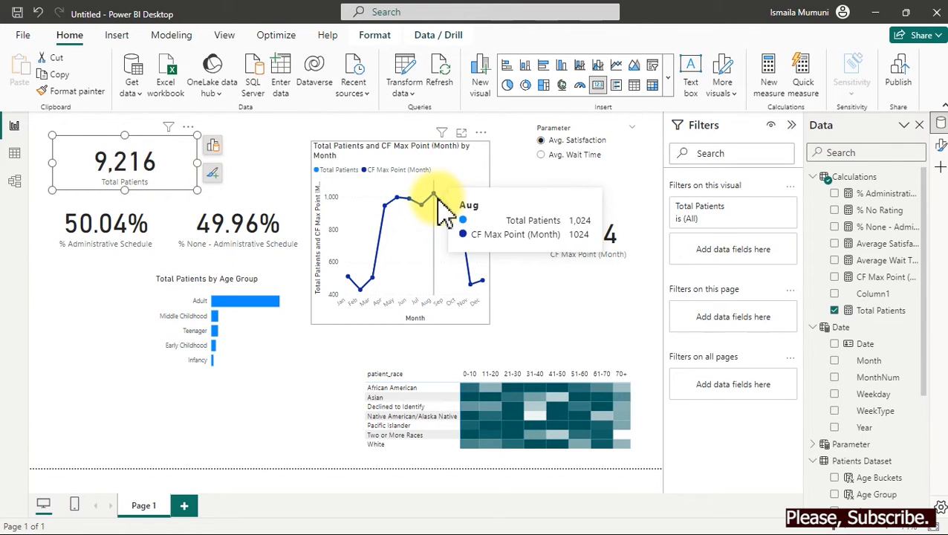
left_click(611, 257)
left_click_drag(610, 254, 297, 442)
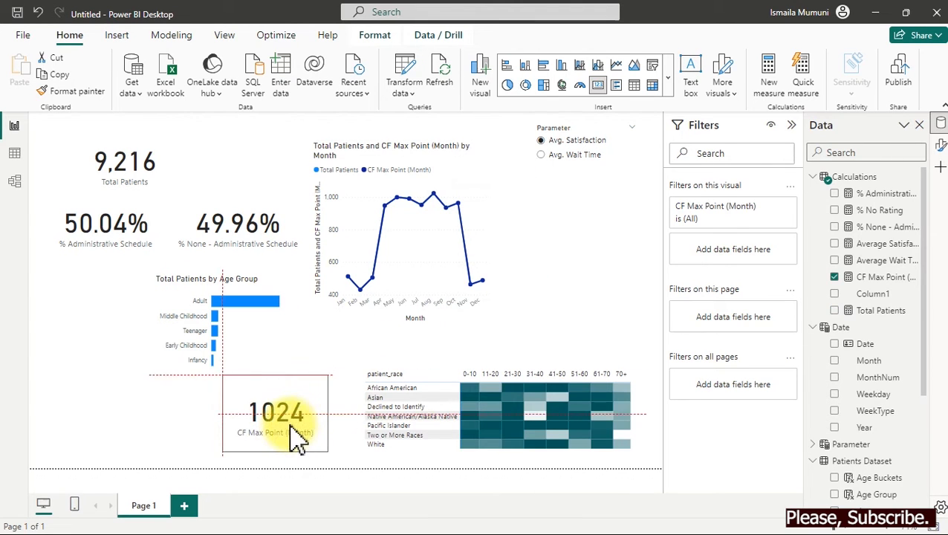
mouse_move(439, 213)
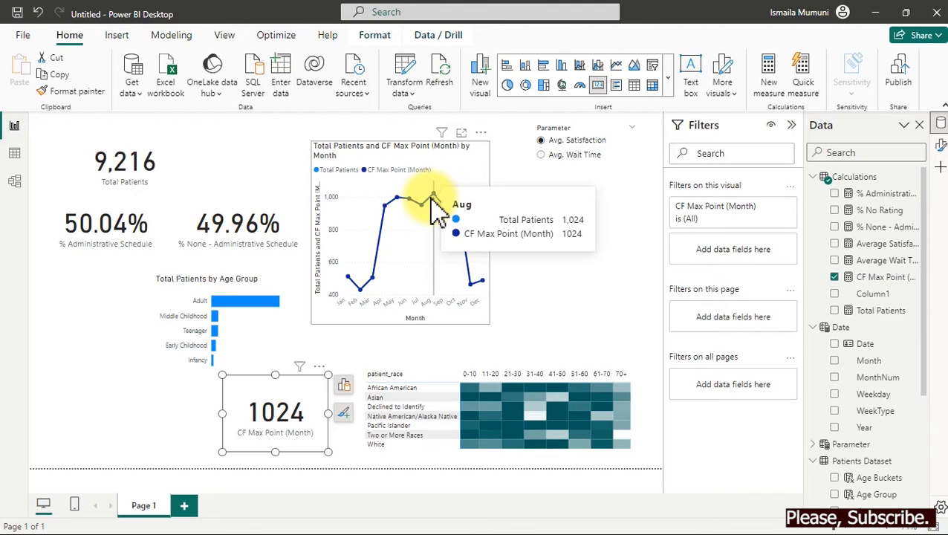
Open the full CF Max Point (Month) formula and delete its entire MAXX expression, keeping the measure name.
left_click(886, 279)
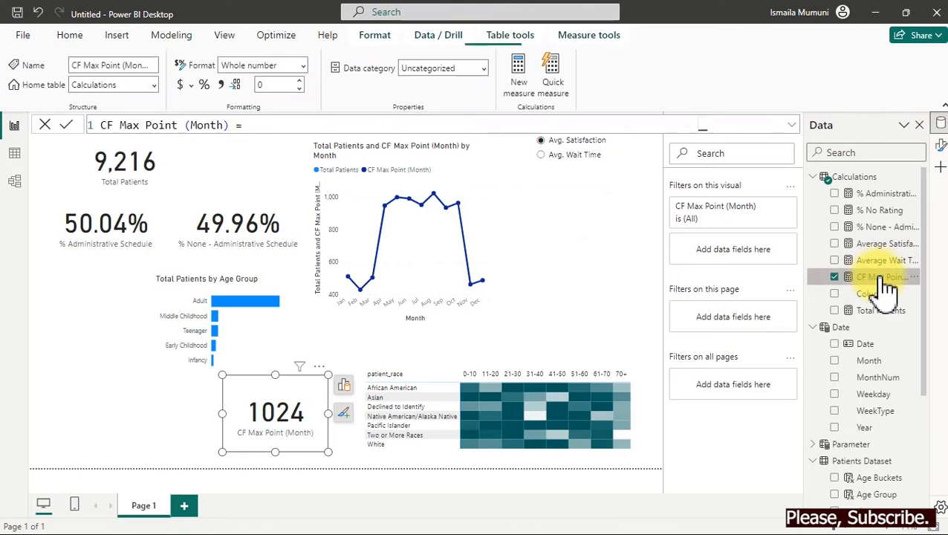
left_click(792, 125)
left_click_drag(320, 213, 130, 148)
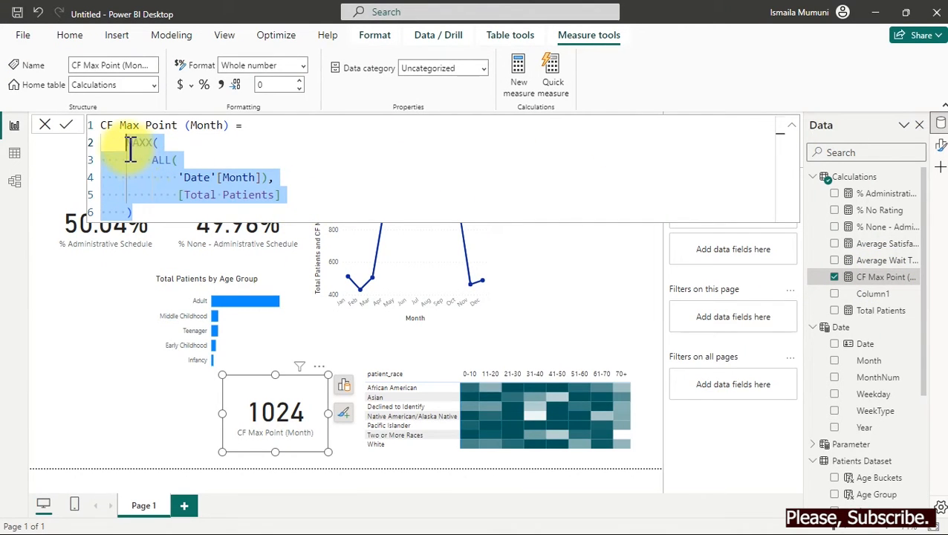
key("Delete")
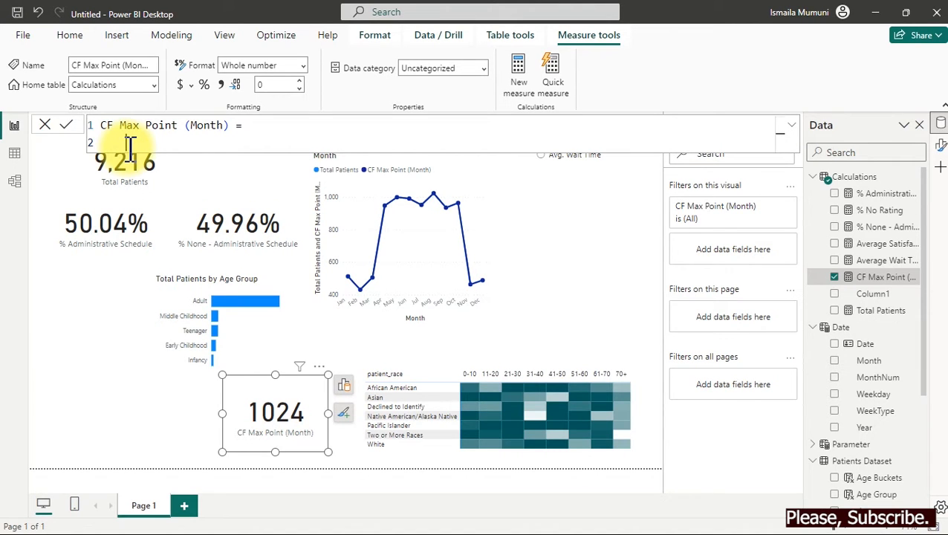
Declare a variable named _PatientTable in the measure with VAR and start a new line for its expression.
type("VAR")
type("tal")
key("BackSpace")
key("BackSpace")
key("BackSpace")
type("Pa")
type("i")
key("BackSpace")
key("BackSpace")
type("atientTable =")
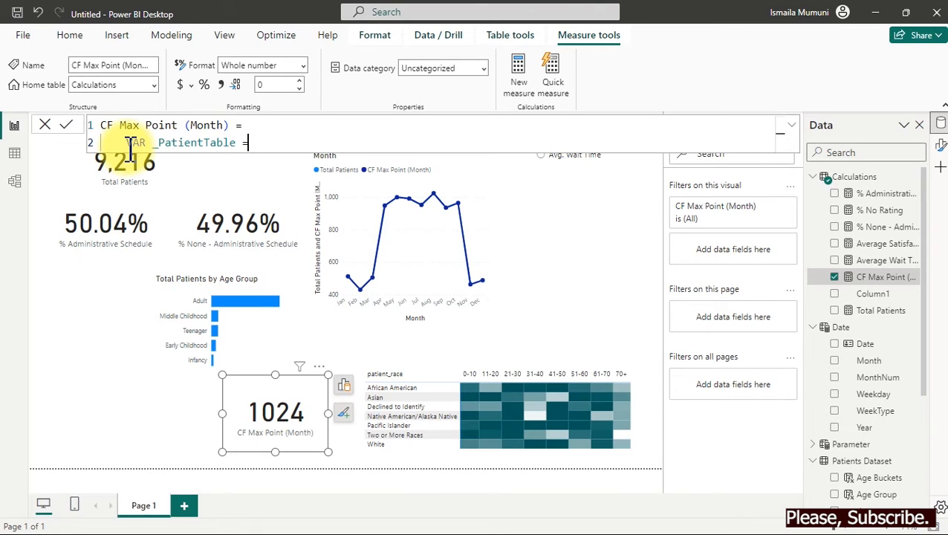
key("shift+Return")
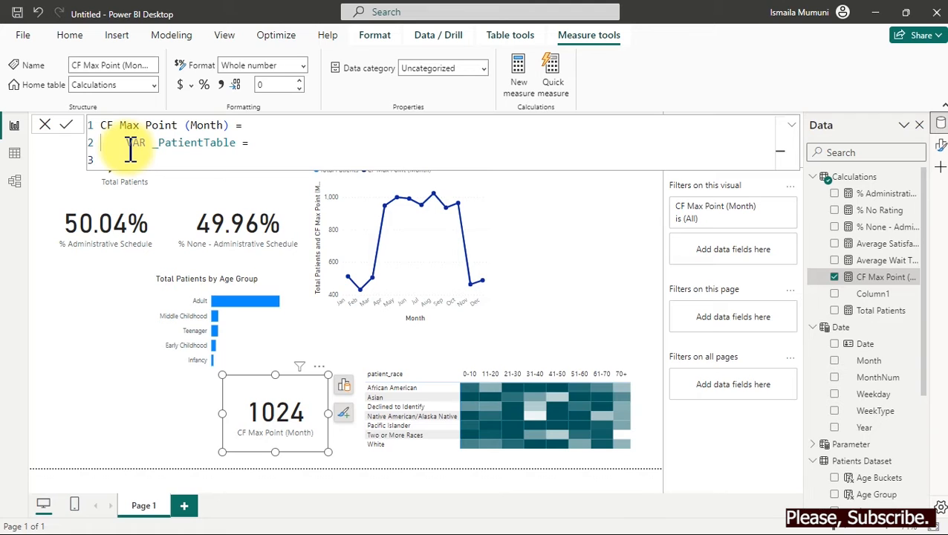
Begin the _PatientTable expression with the CALCULATETABLE function and start a new line for its table argument.
type("cal")
key("Down")
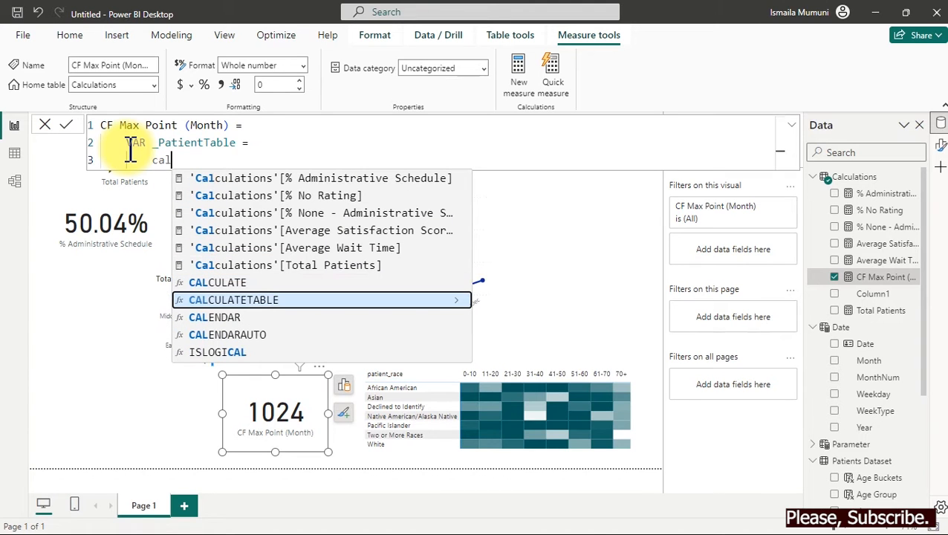
key("Tab")
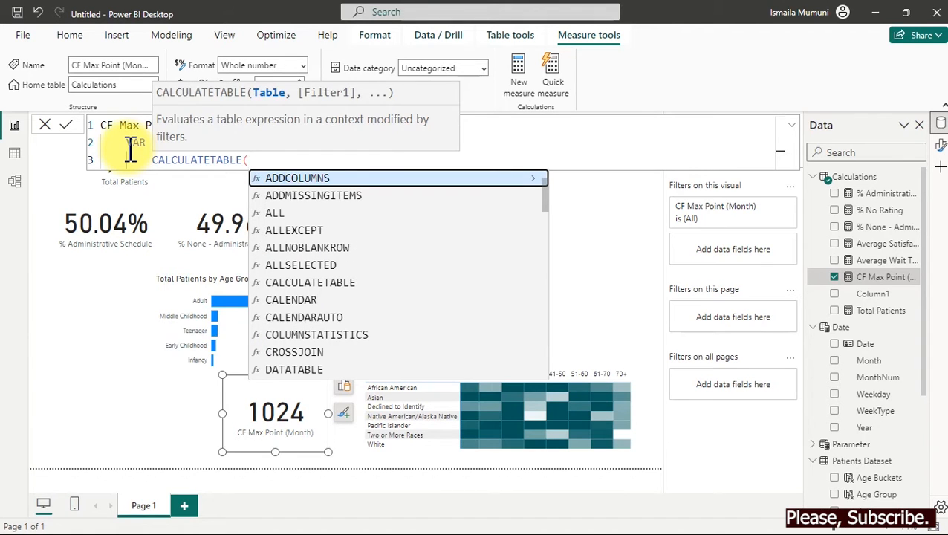
key("shift+Return")
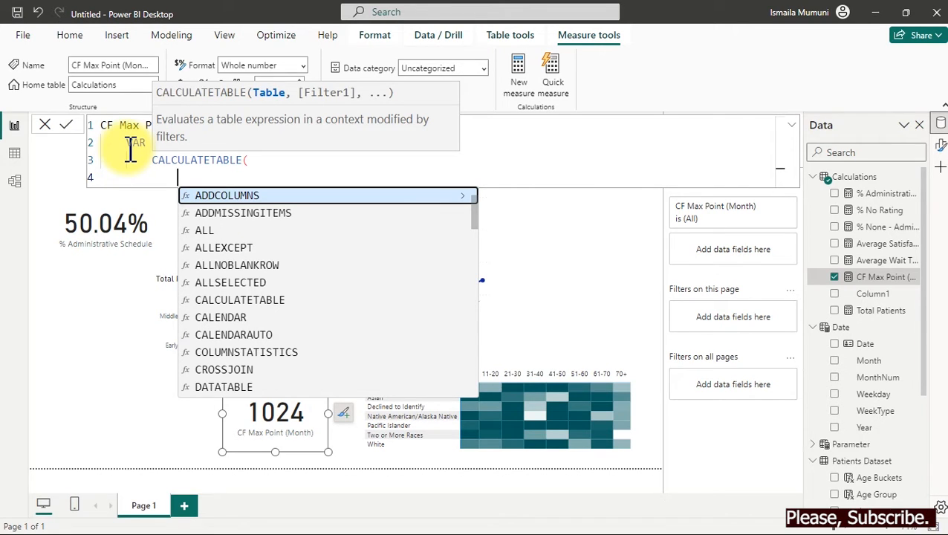
Enter SUMMARIZE('Date','Date'[Month]) as the table argument of CALCULATETABLE.
type("s")
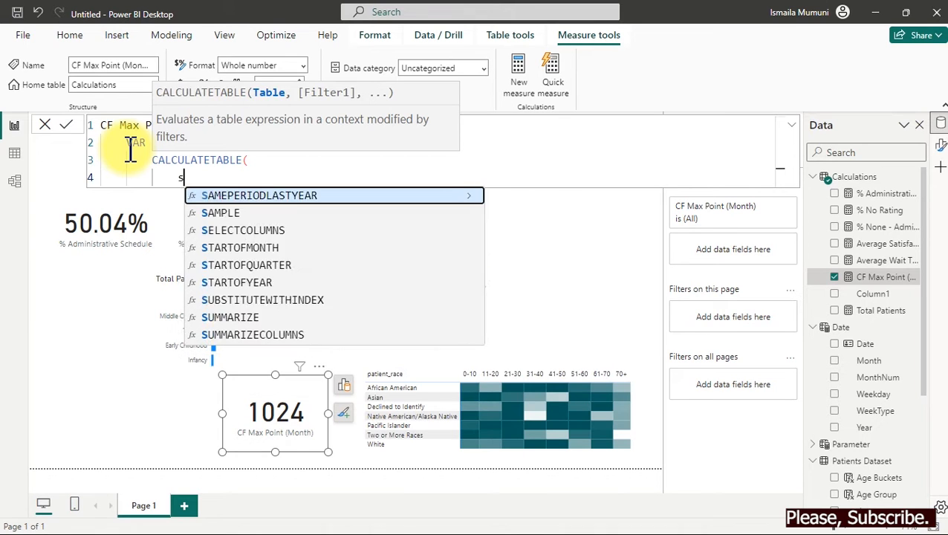
type("umm")
key("Tab")
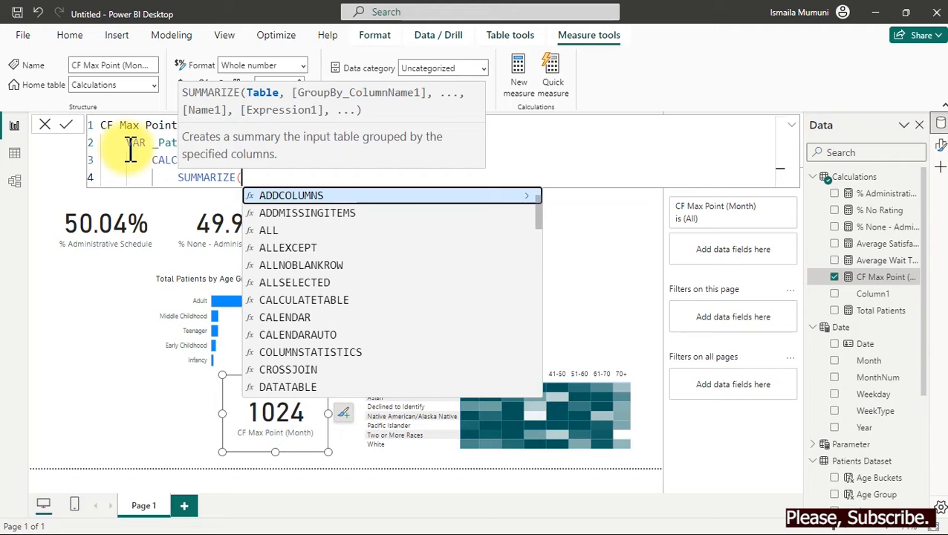
type("date")
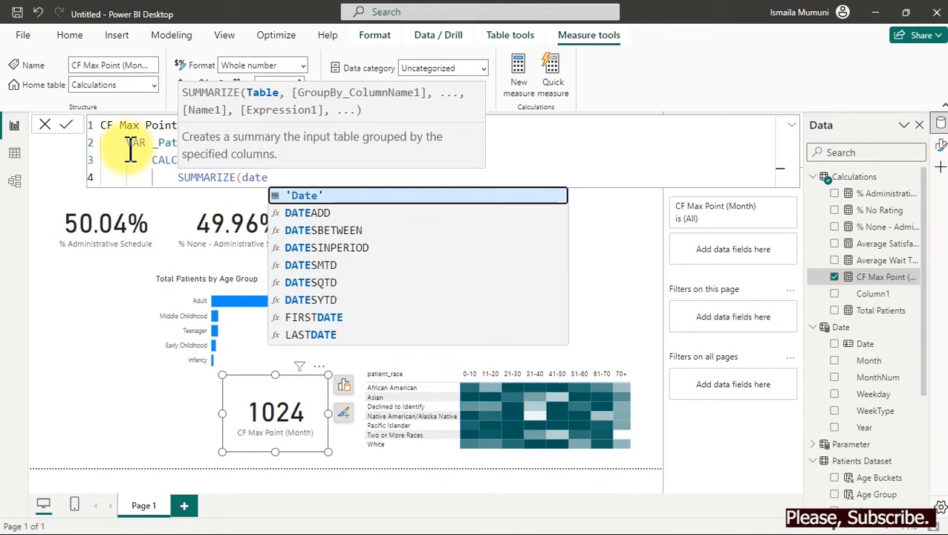
key("Tab")
type(",")
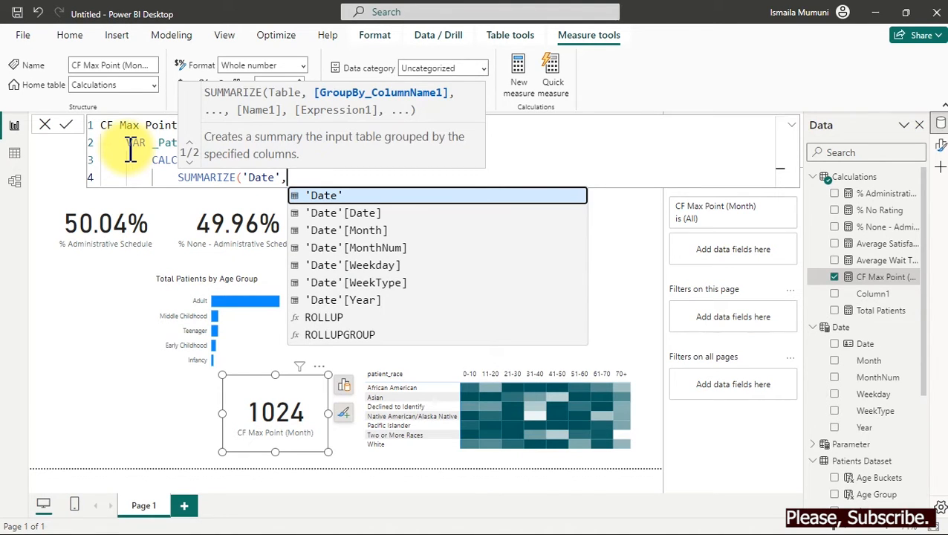
type("mo")
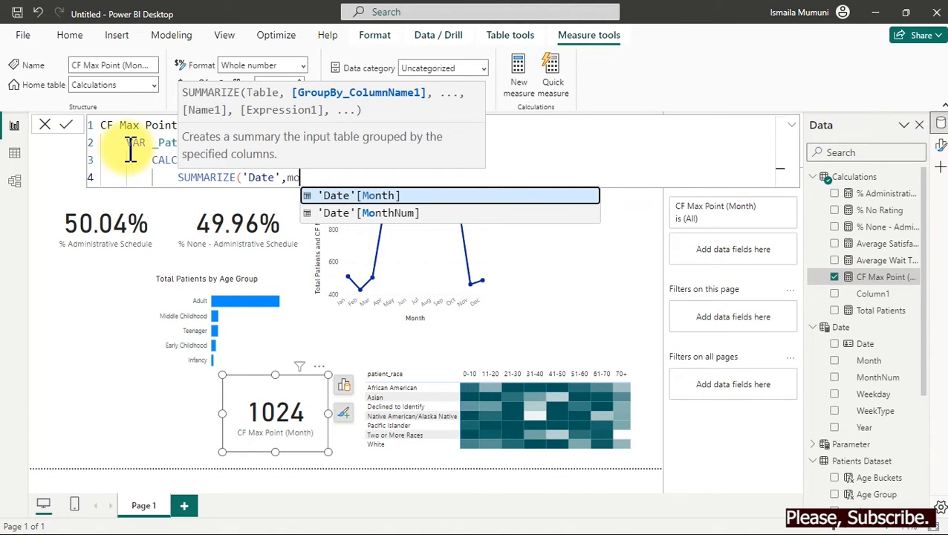
key("Tab")
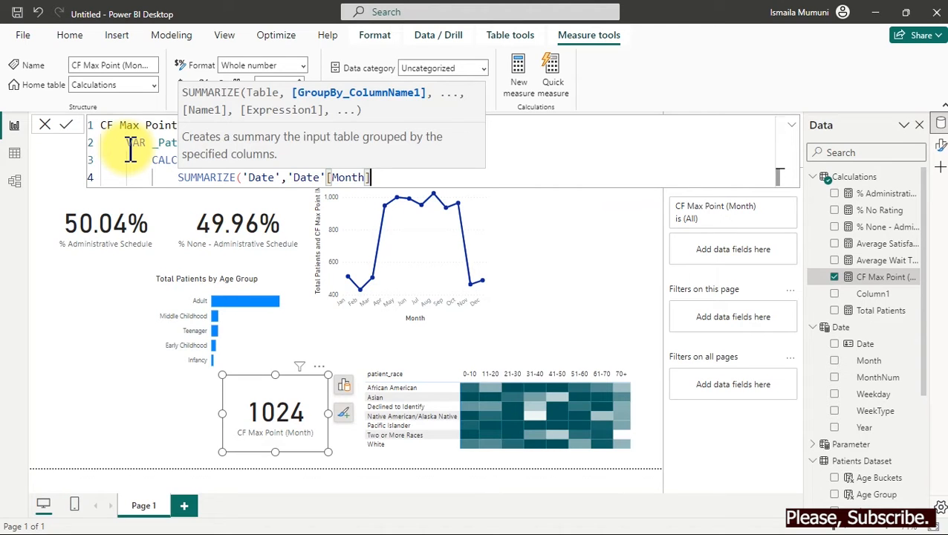
type(")")
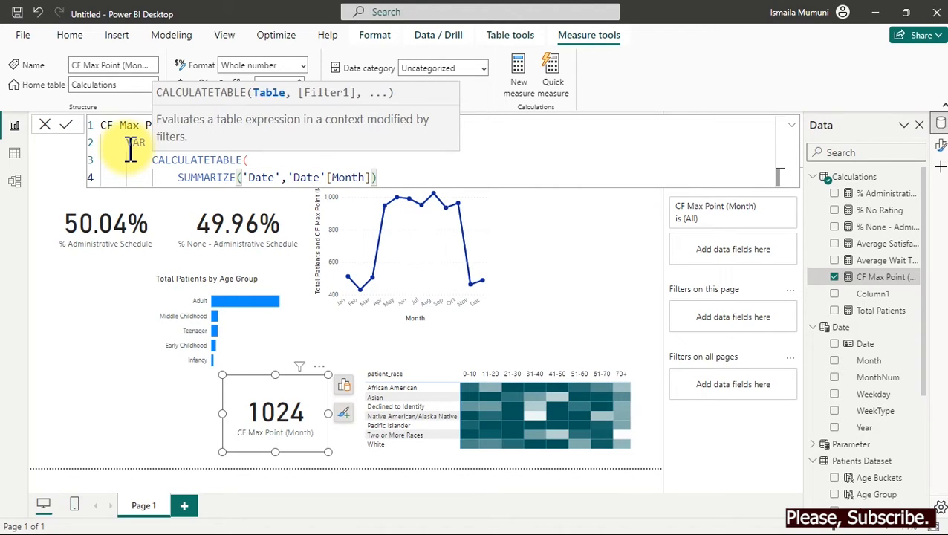
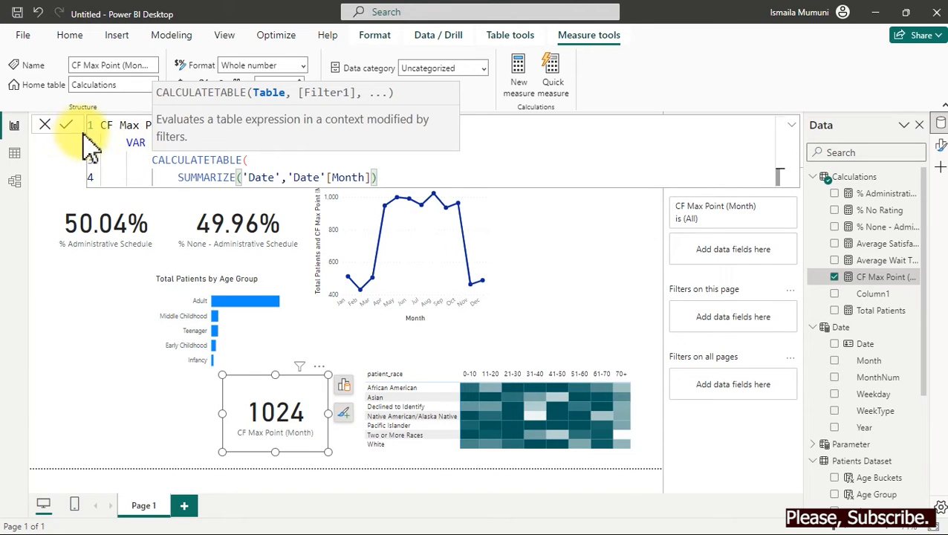
Insert the ADDCOLUMNS function on its own line between CALCULATETABLE and SUMMARIZE, making SUMMARIZE its table argument.
left_click(260, 157)
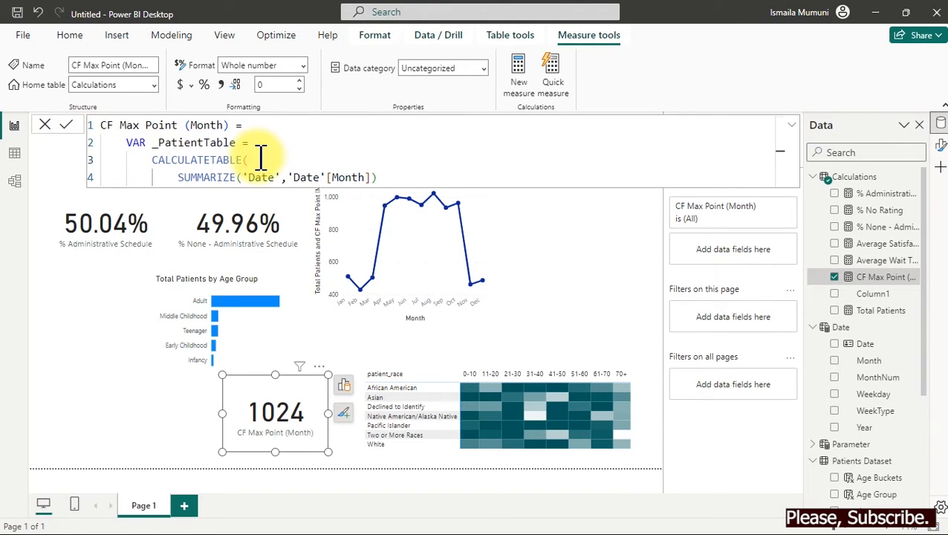
key("shift+Return")
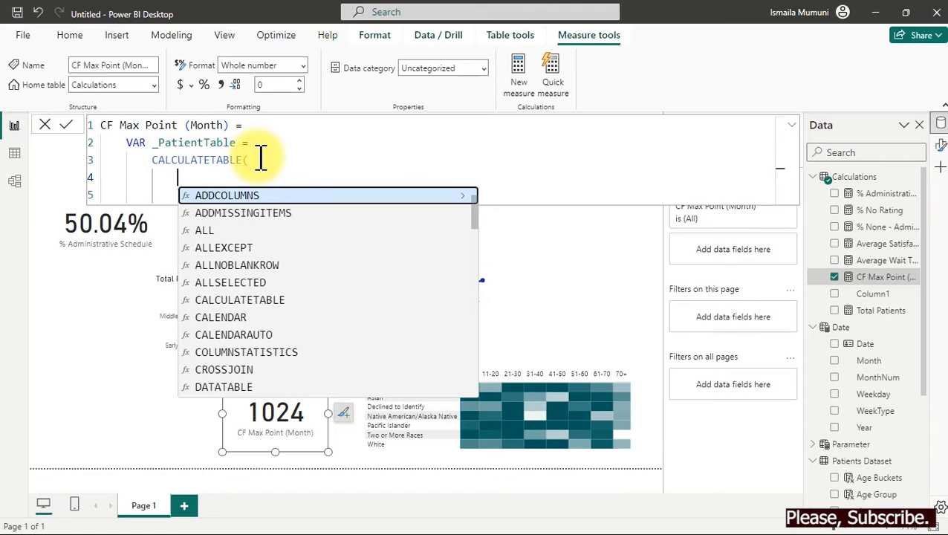
key("Tab")
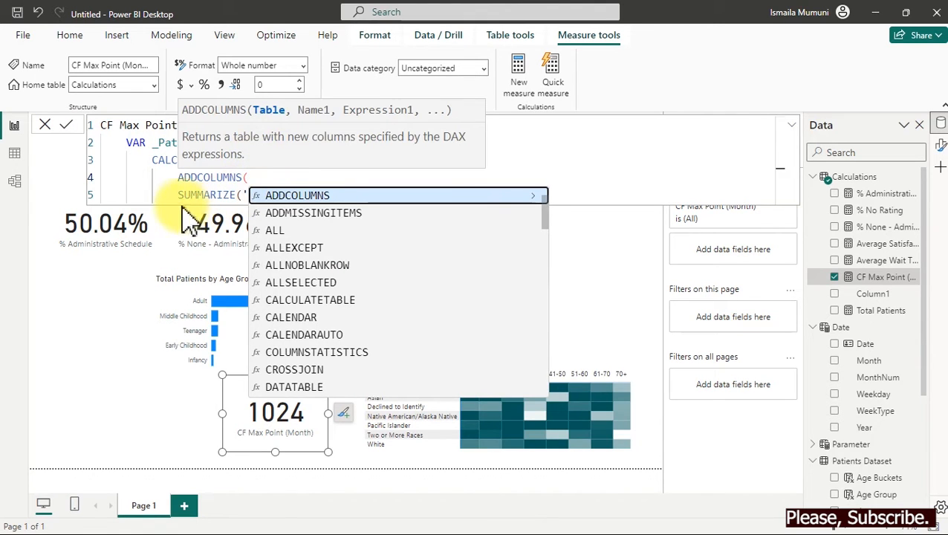
left_click(176, 197)
left_click(404, 195)
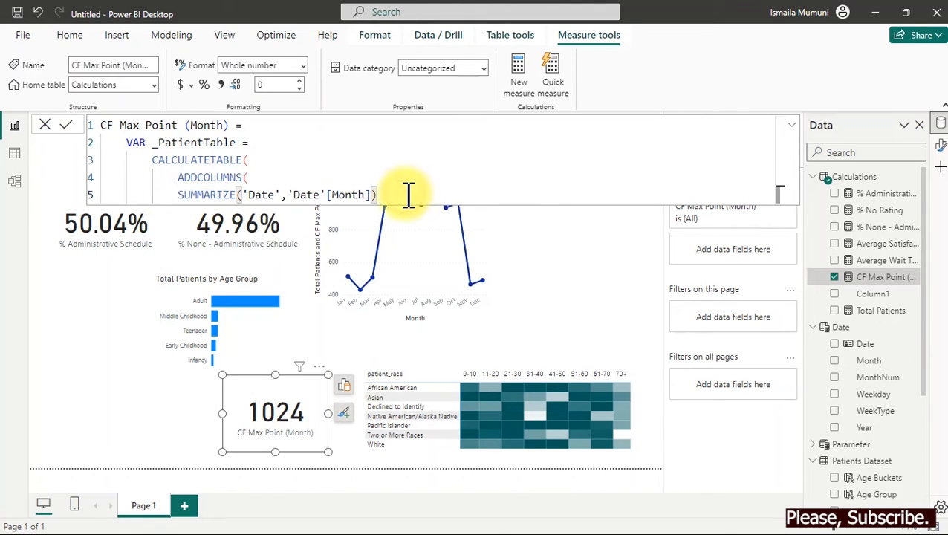
type(",")
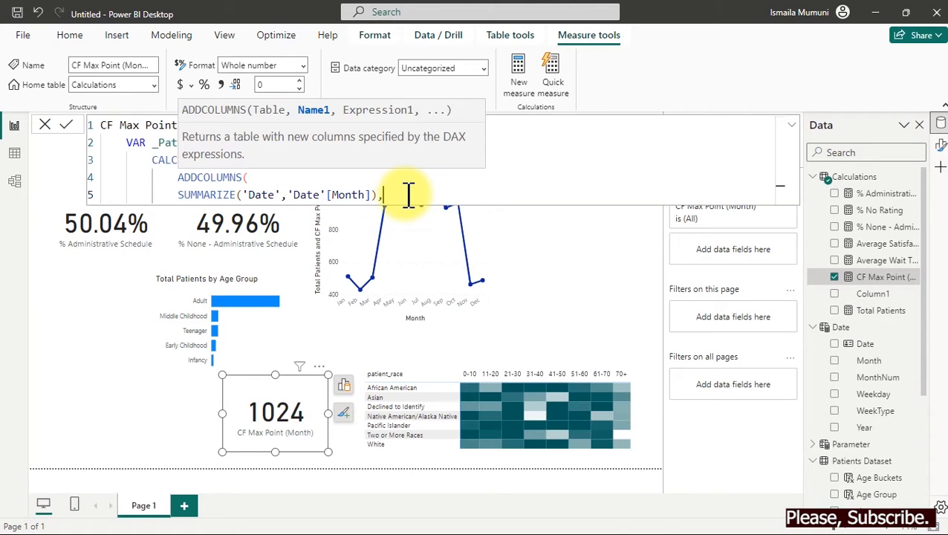
key("Return")
type("\"")
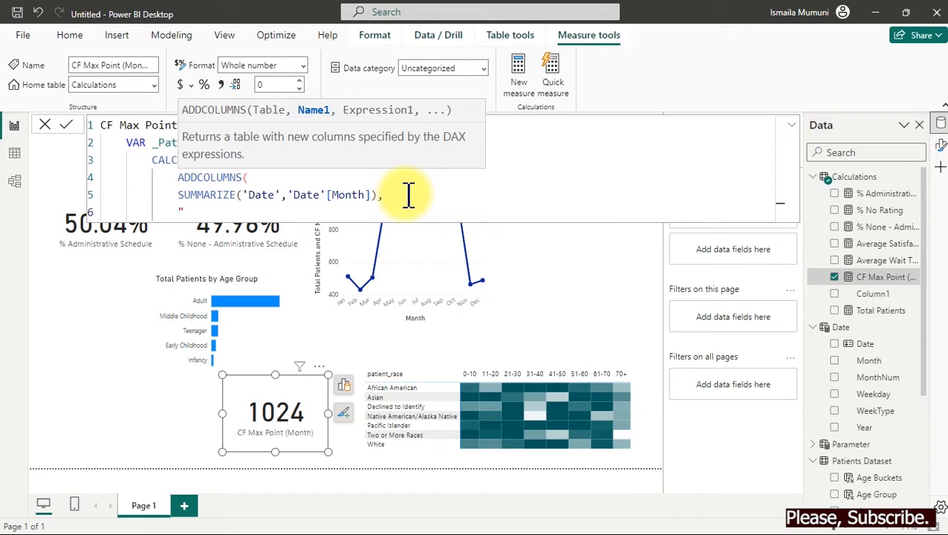
type("@Total Patient")
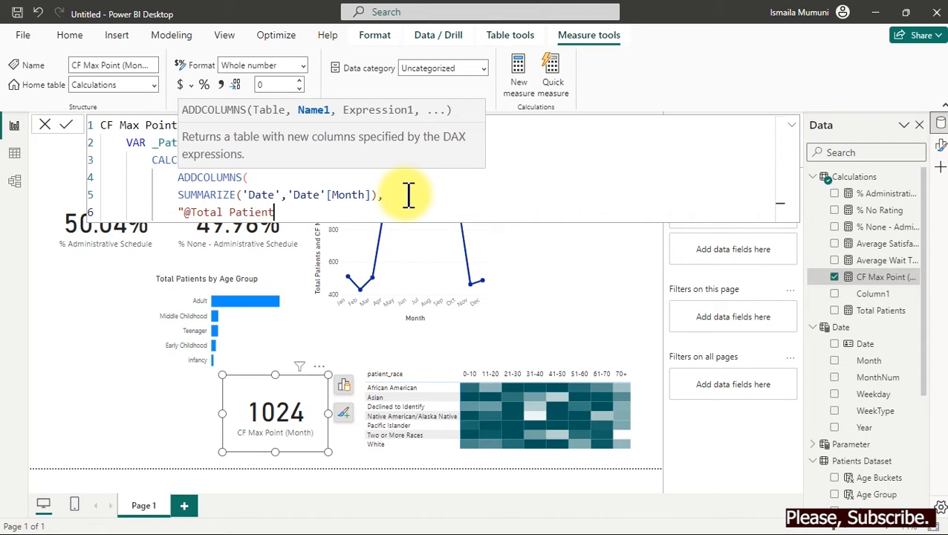
type("s\"")
key("shift+Return")
type(")")
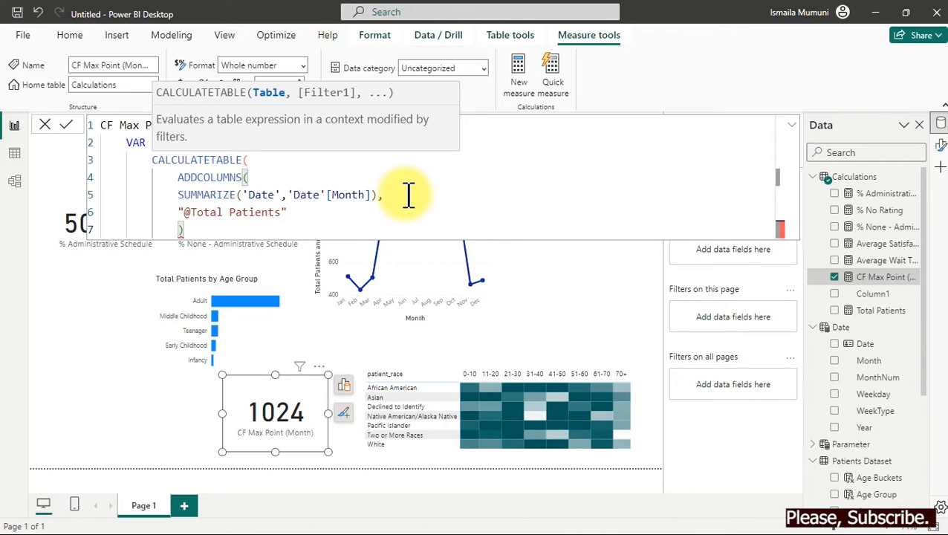
left_click(234, 212)
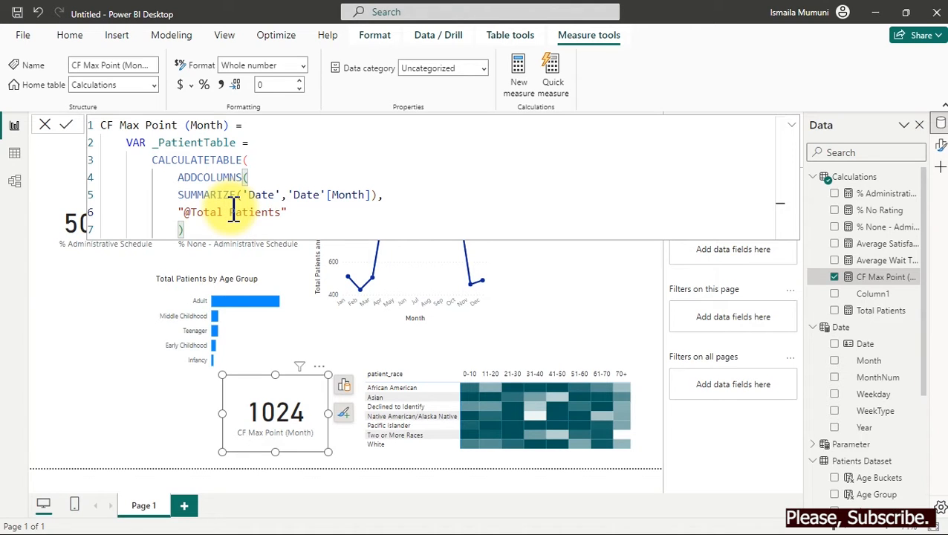
left_click(201, 231)
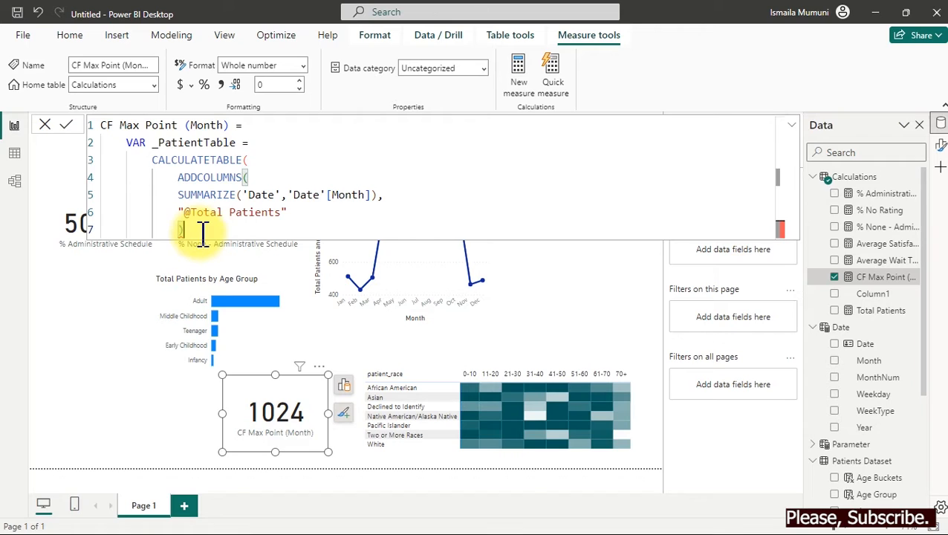
left_click(231, 214)
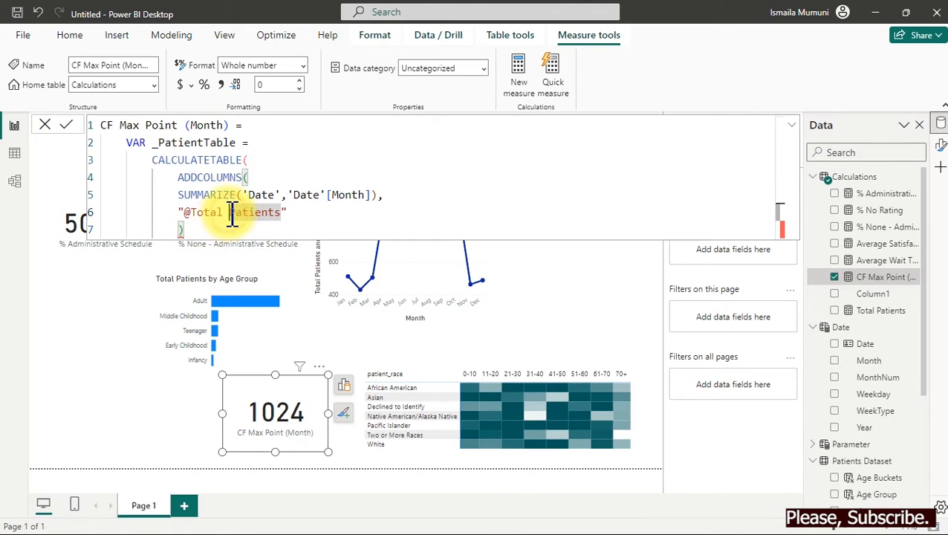
key("BackSpace")
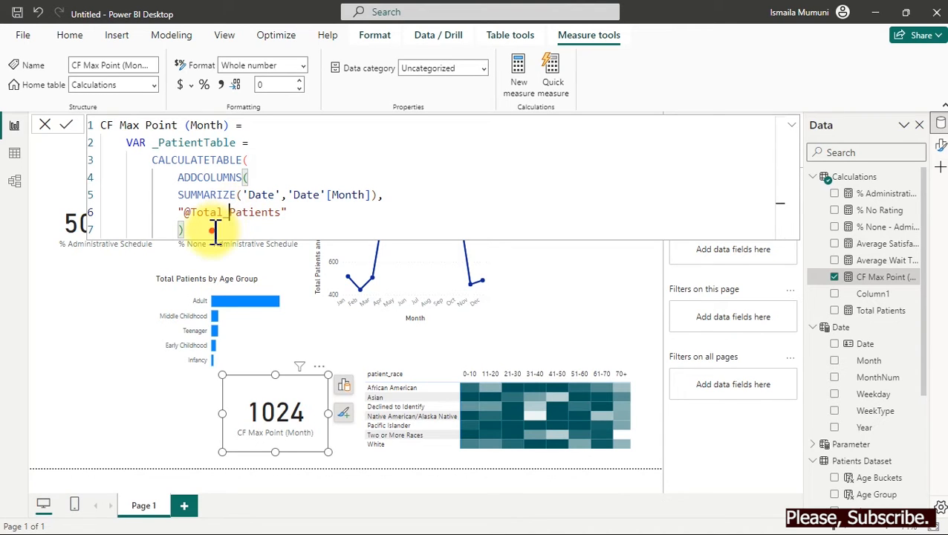
left_click(215, 231)
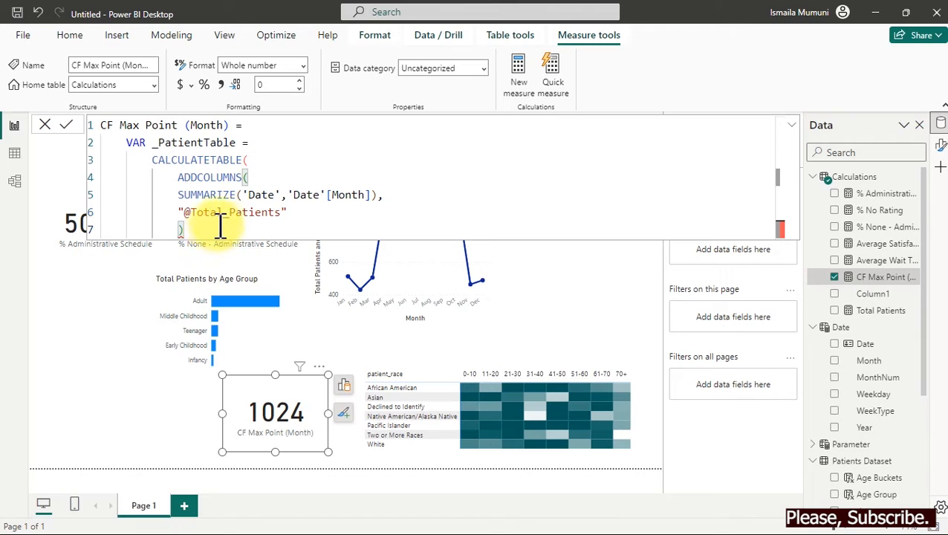
left_click(230, 213)
key("BackSpace")
left_click(213, 232)
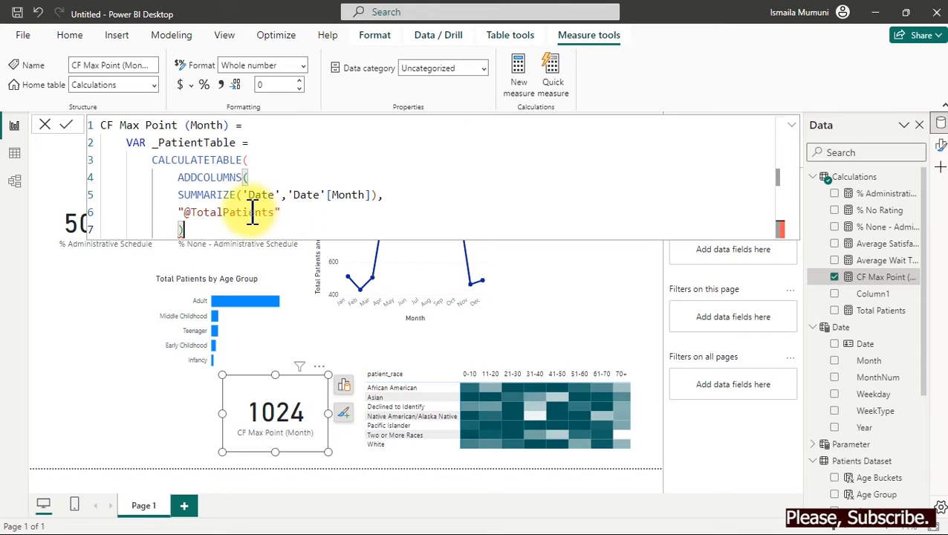
double_click(227, 213)
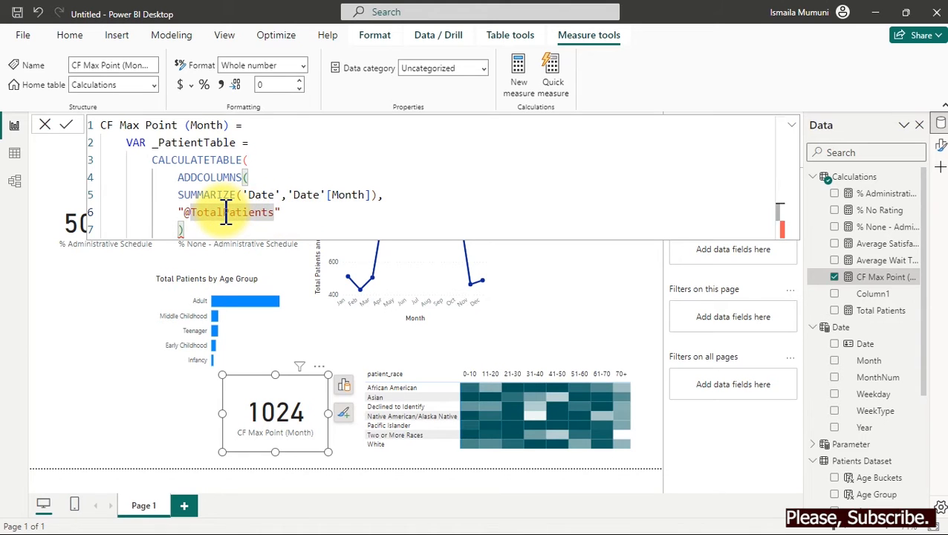
left_click(224, 213)
type("_")
left_click(295, 211)
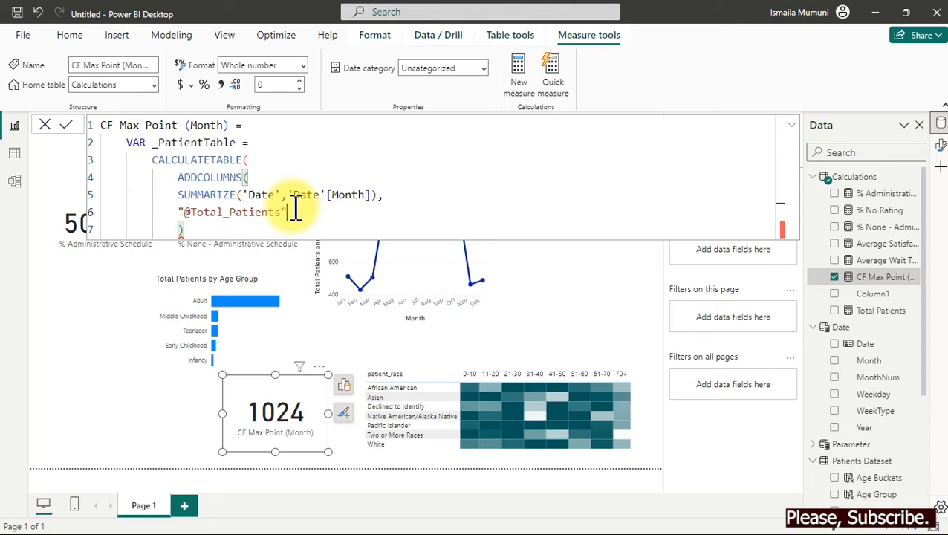
type(",")
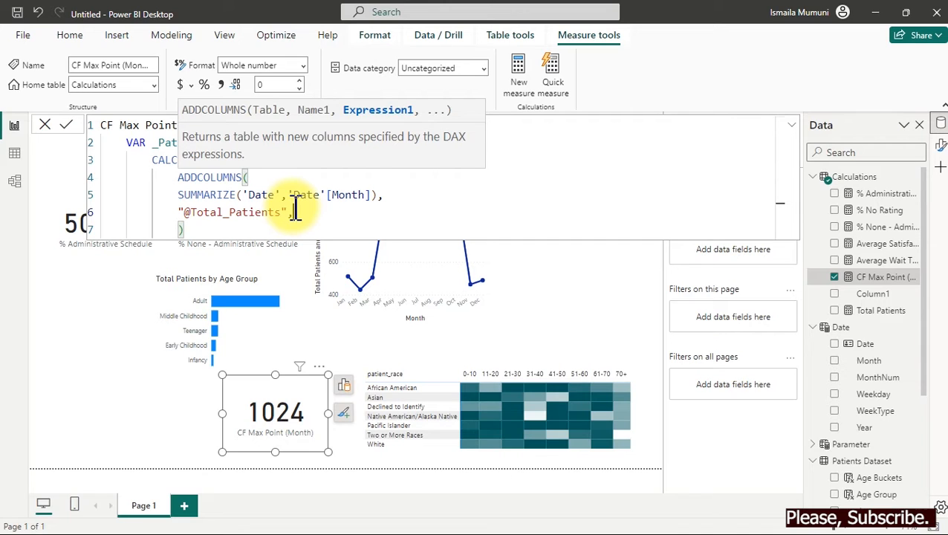
type("to")
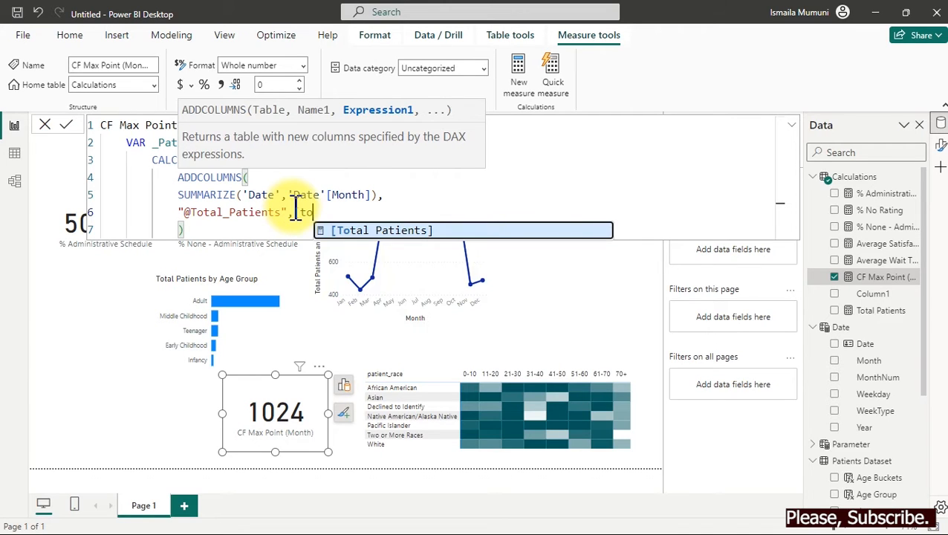
key("Tab")
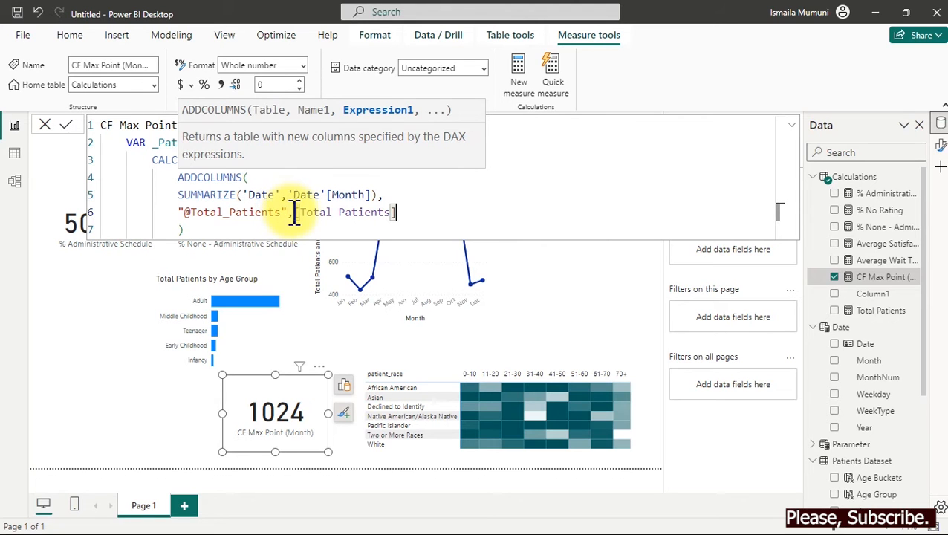
left_click_drag(287, 213, 180, 213)
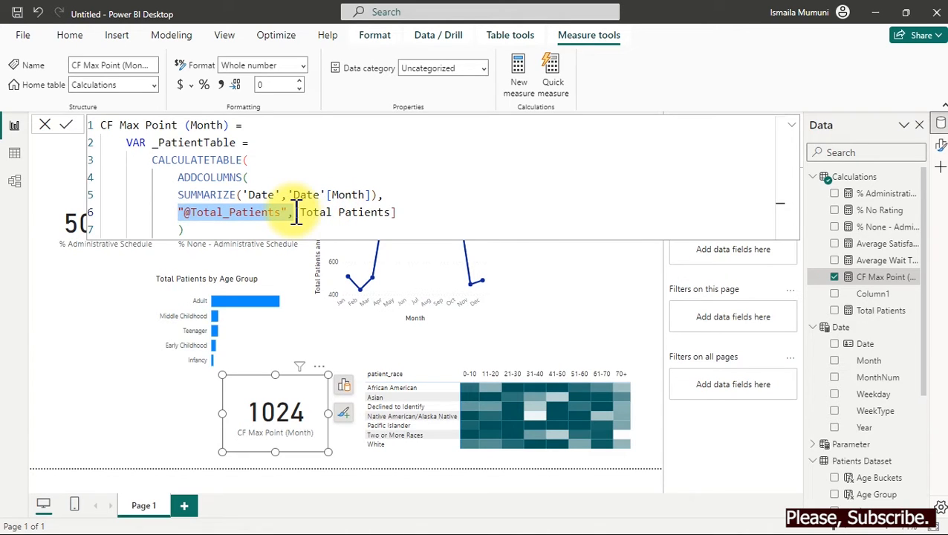
Add ALLSELECTED() as the filter argument of CALCULATETABLE and close the function on a separate line.
left_click(208, 232)
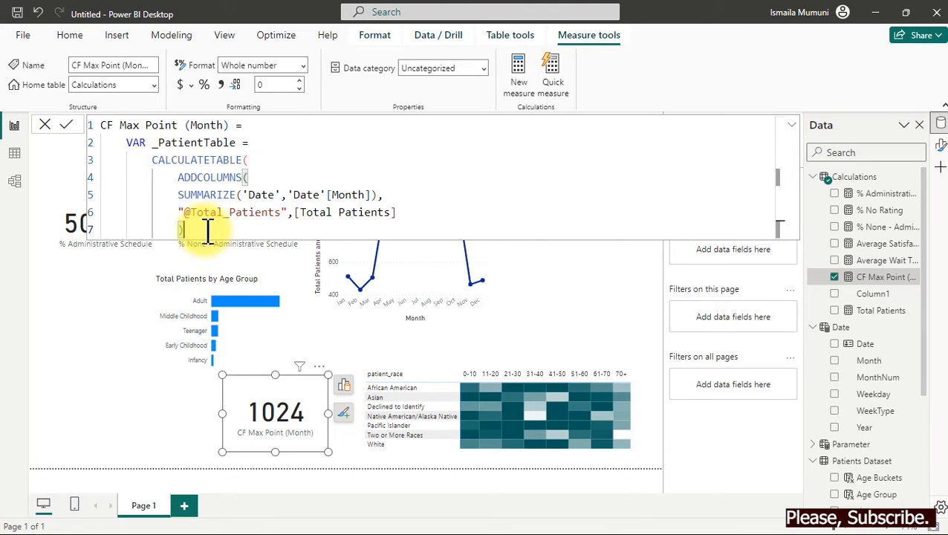
type(",")
key("shift+Return")
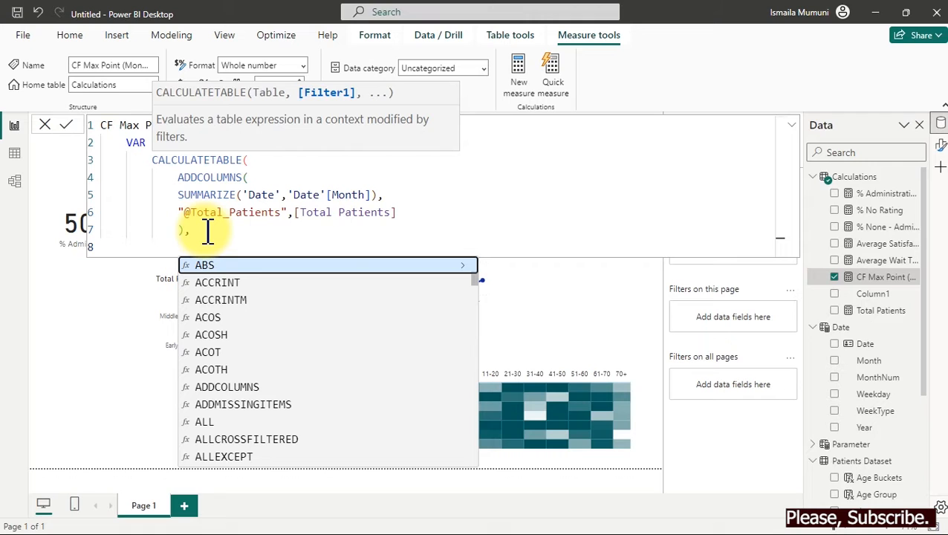
type("alls")
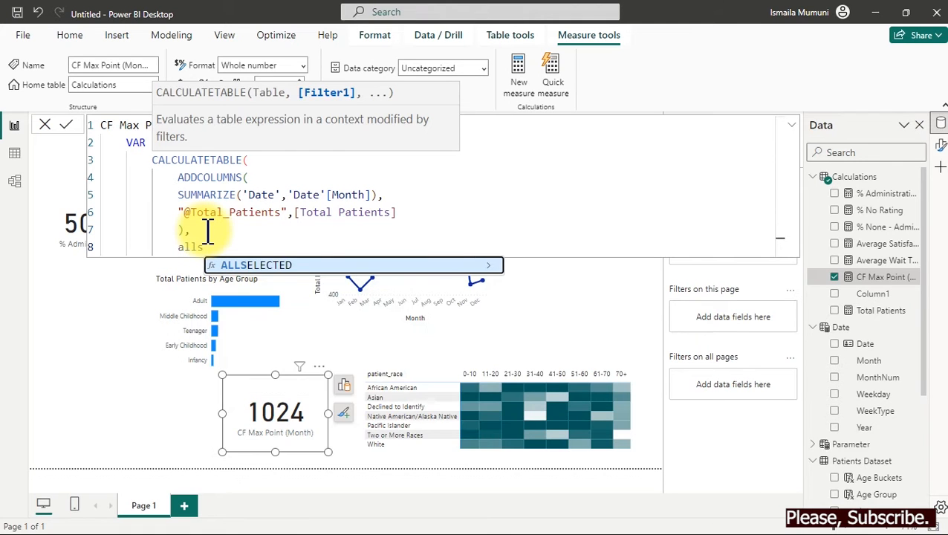
key("Tab")
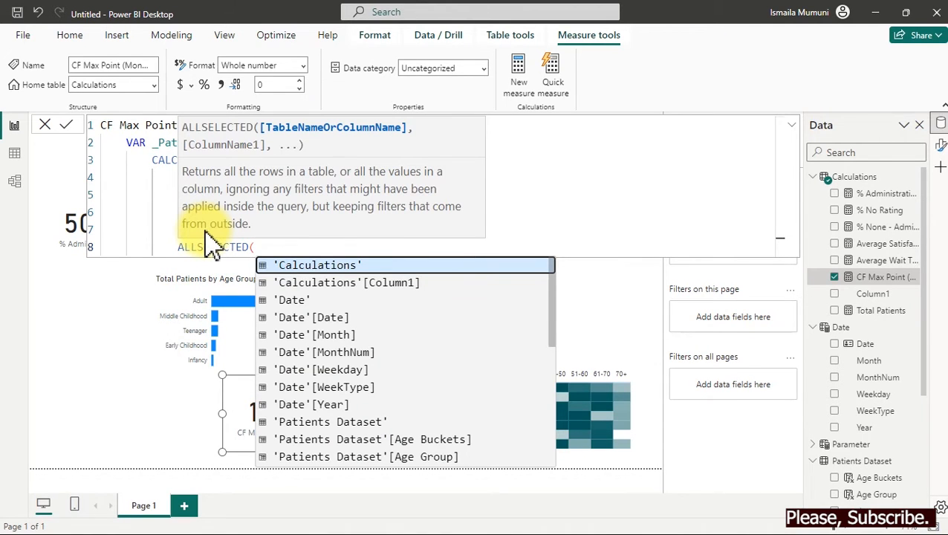
type(")")
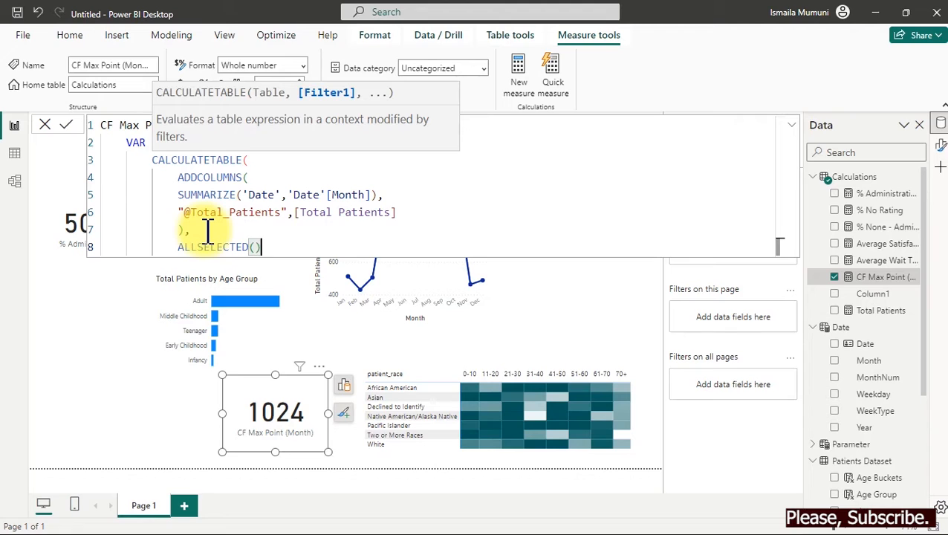
key("Return")
type(")")
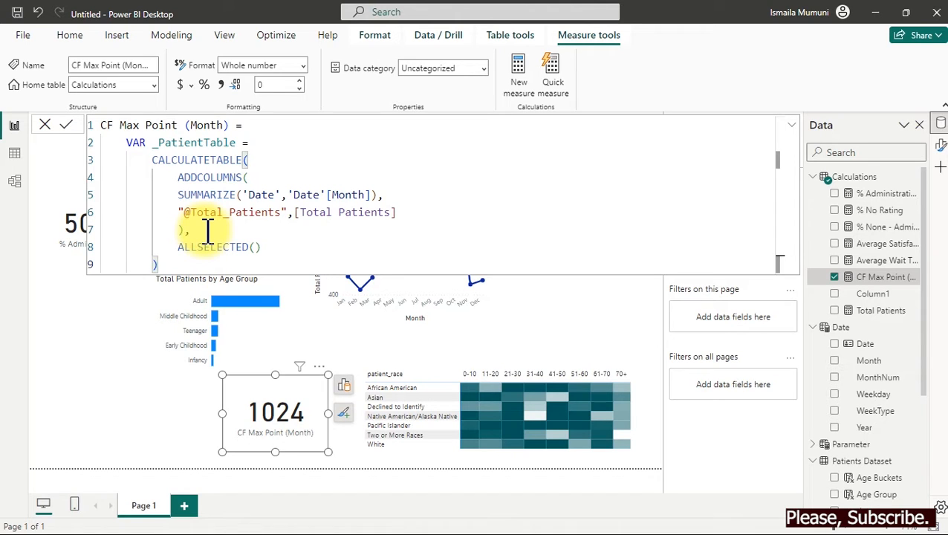
Copy the whole _PatientTable variable definition, comment out its lines in the measure, and commit the measure.
key("ctrl+a")
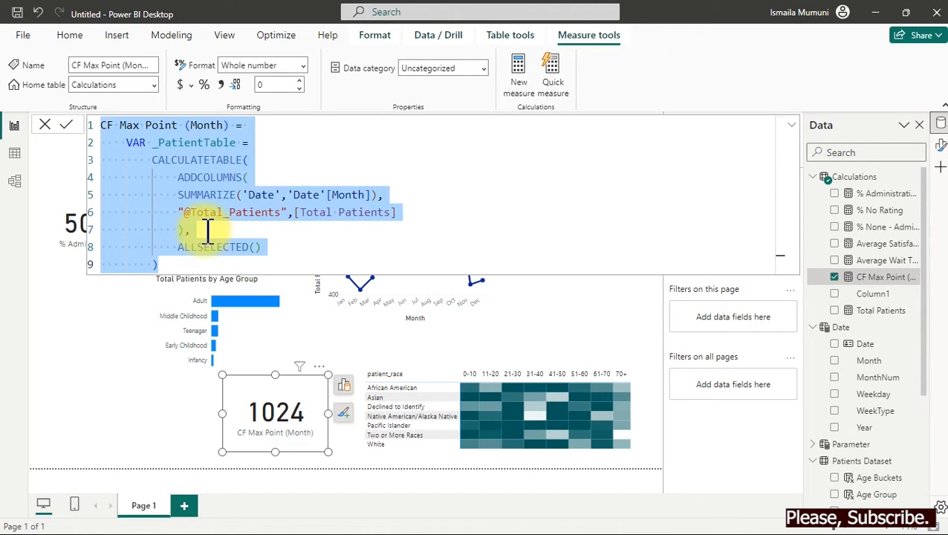
left_click(282, 246)
left_click_drag(159, 260, 116, 141)
key("ctrl+c")
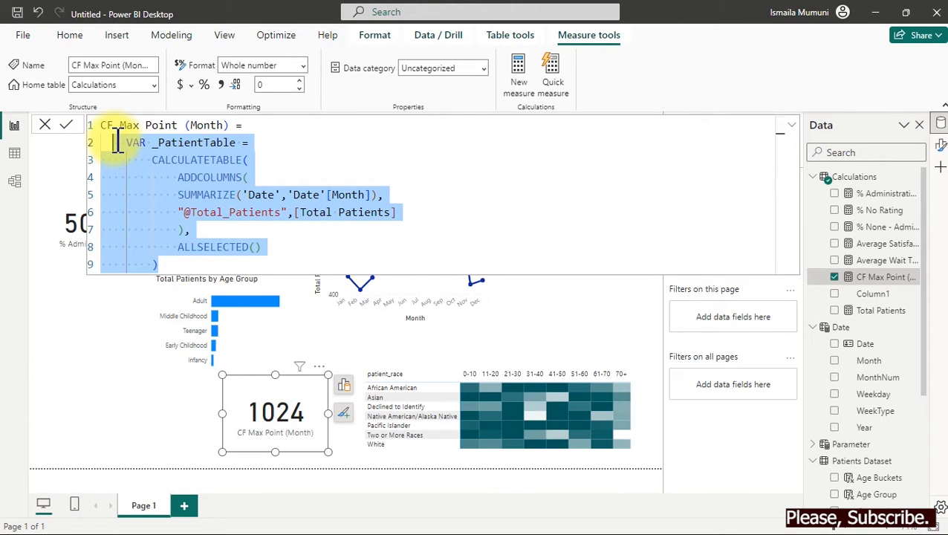
key("ctrl+slash")
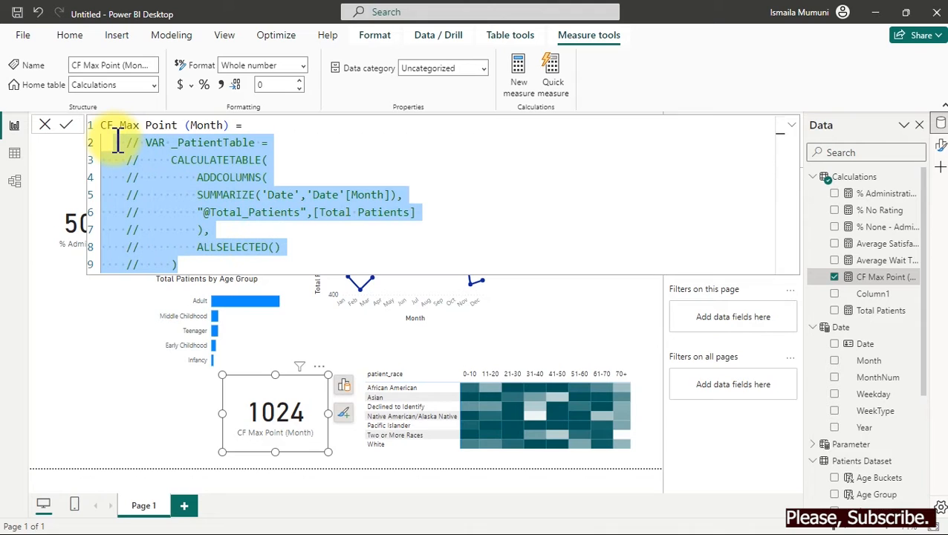
left_click(334, 161)
key("Return")
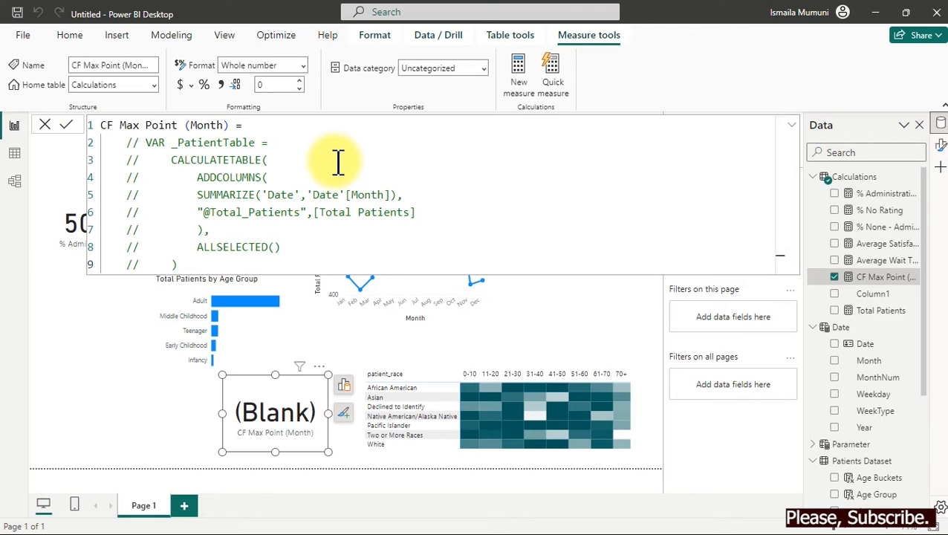
Create a new calculated table in the Table view and paste the copied _PatientTable definition as its expression.
left_click(16, 154)
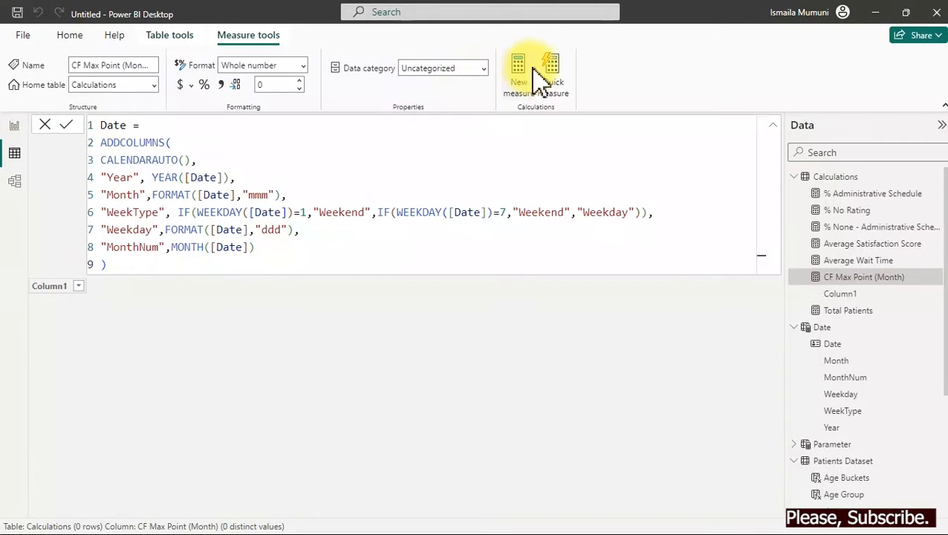
left_click(197, 43)
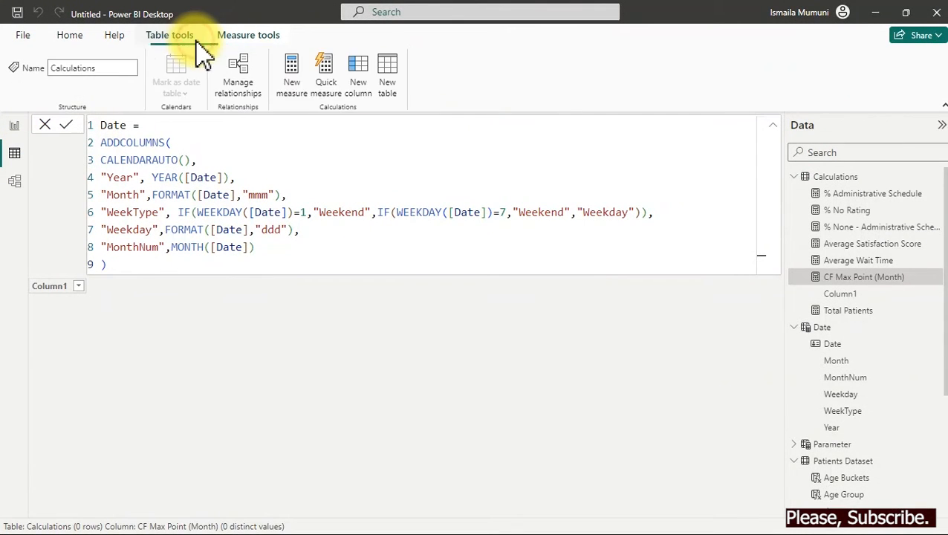
left_click(389, 76)
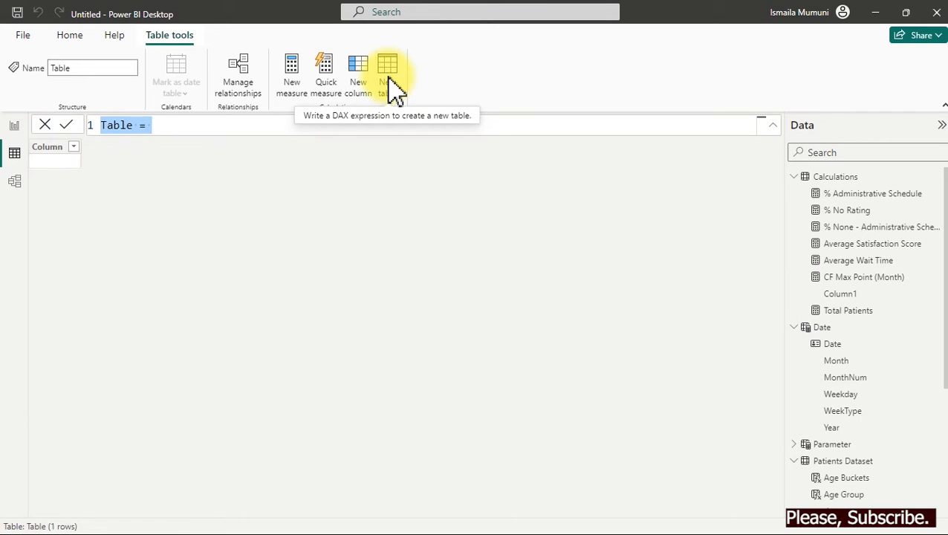
left_click(267, 128)
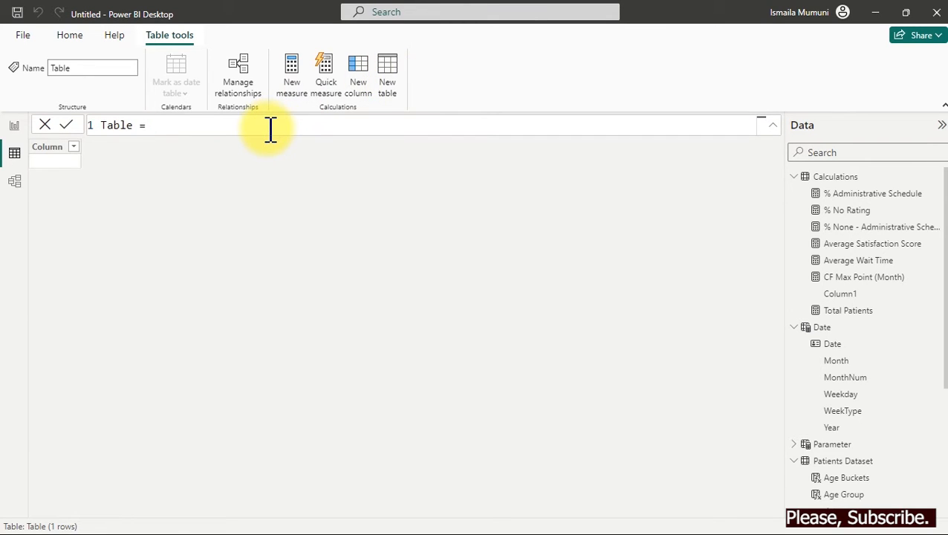
key("ctrl+v")
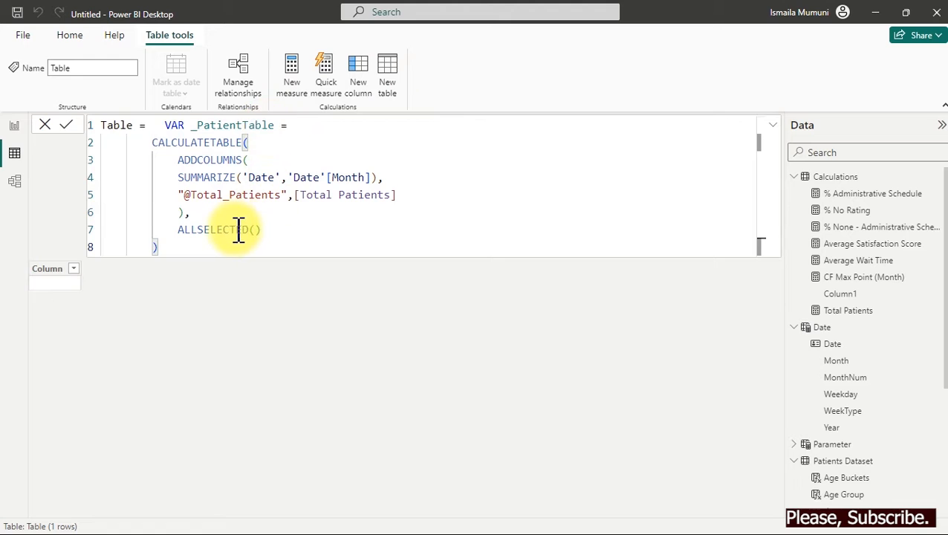
Complete the table expression with RETURN _PatientTable on new lines and commit it.
key("shift+Return")
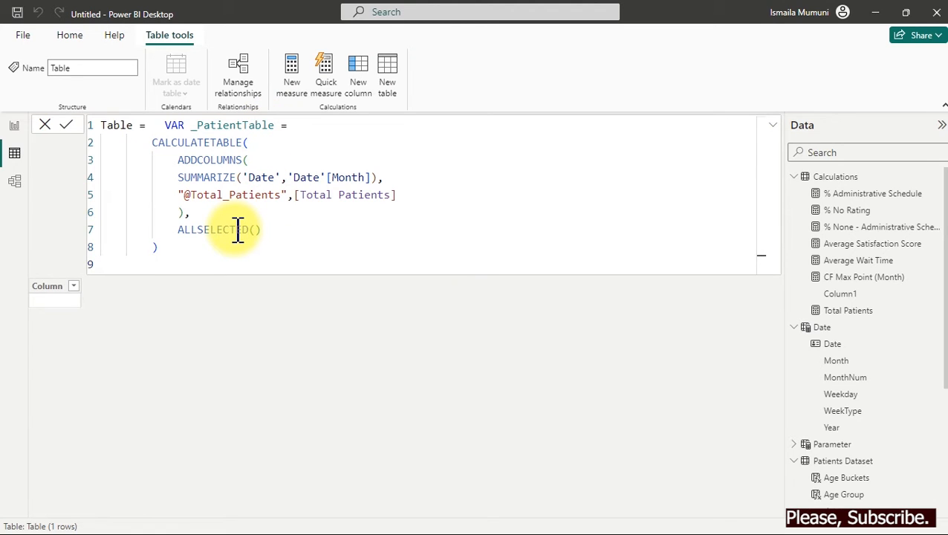
type("RETURN")
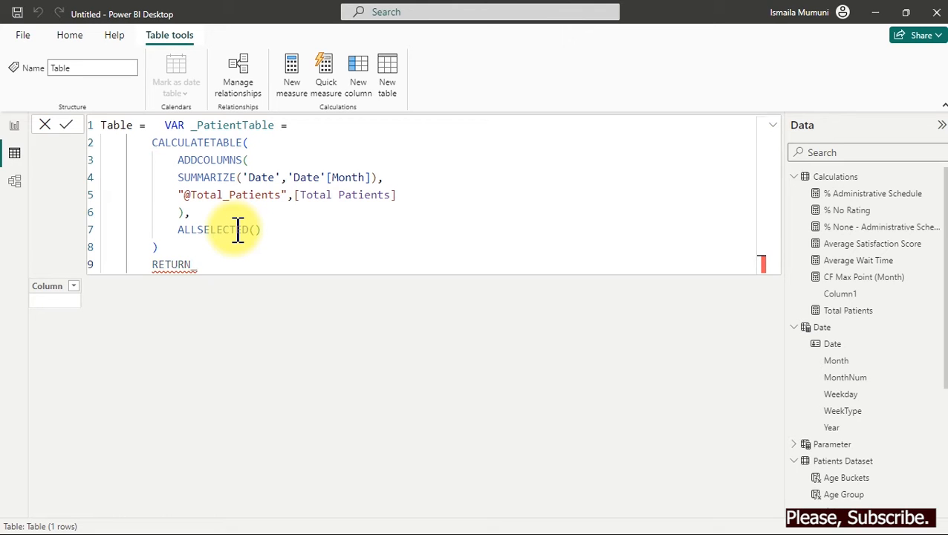
key("BackSpace")
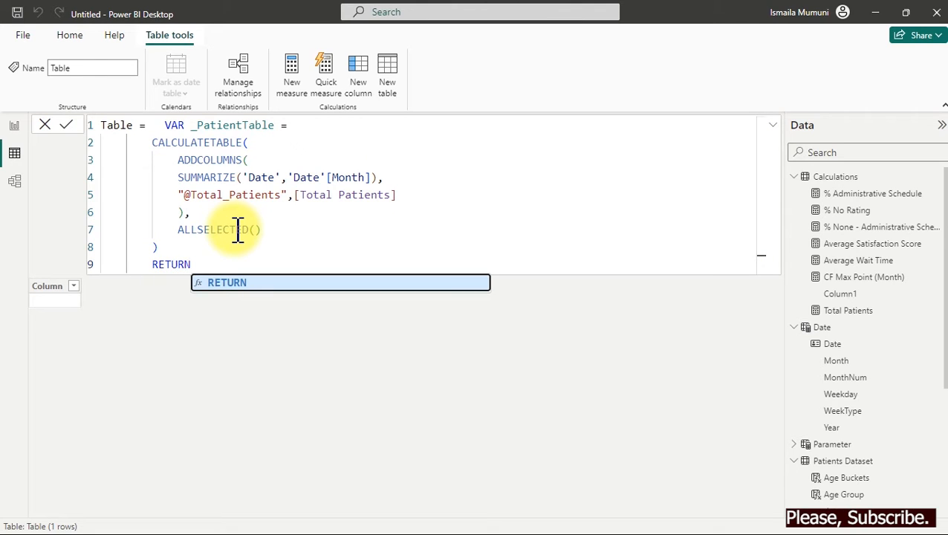
key("shift+Return")
type("_")
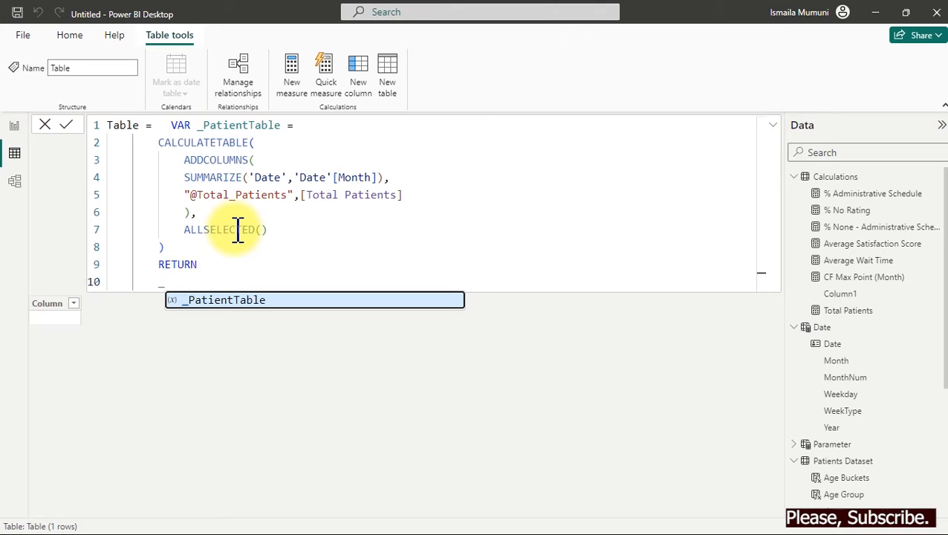
key("Tab")
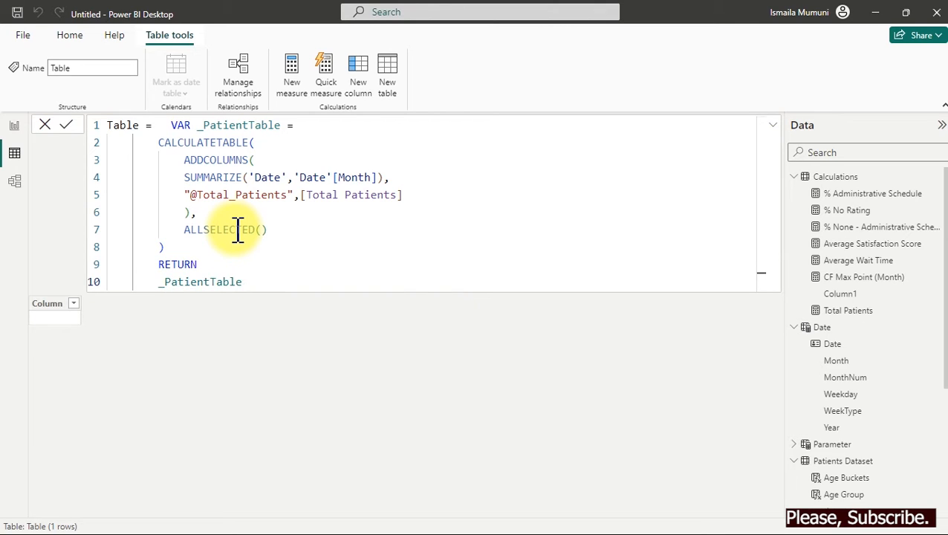
key("Return")
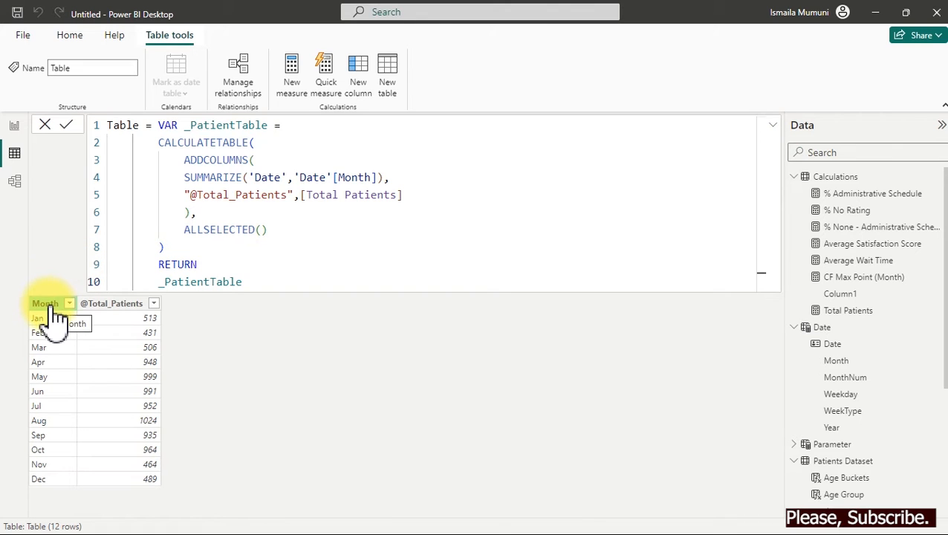
left_click_drag(186, 177, 407, 172)
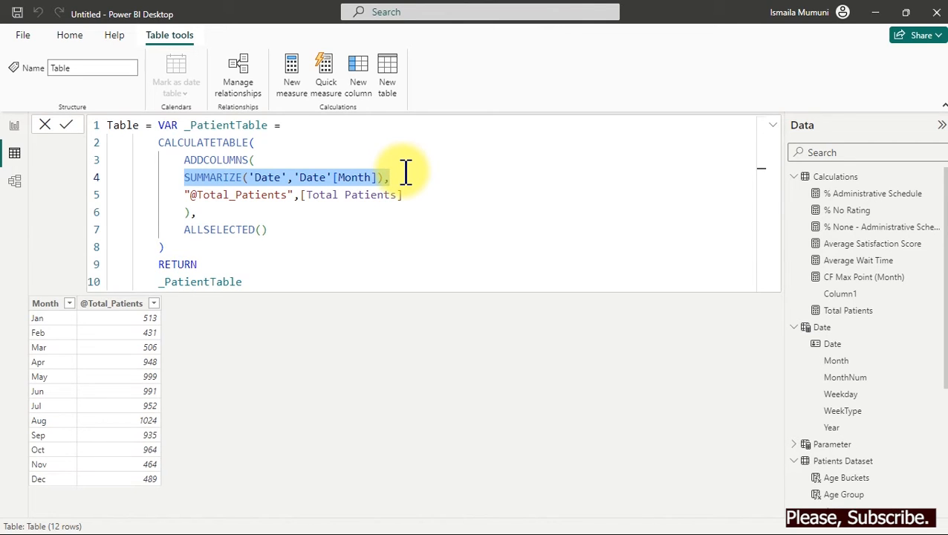
left_click(184, 196)
left_click_drag(184, 196, 410, 196)
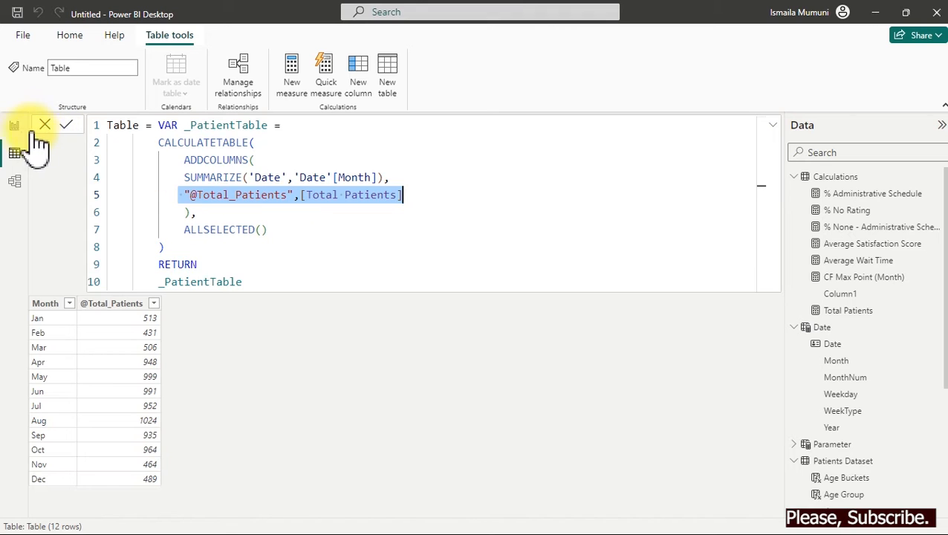
left_click(15, 126)
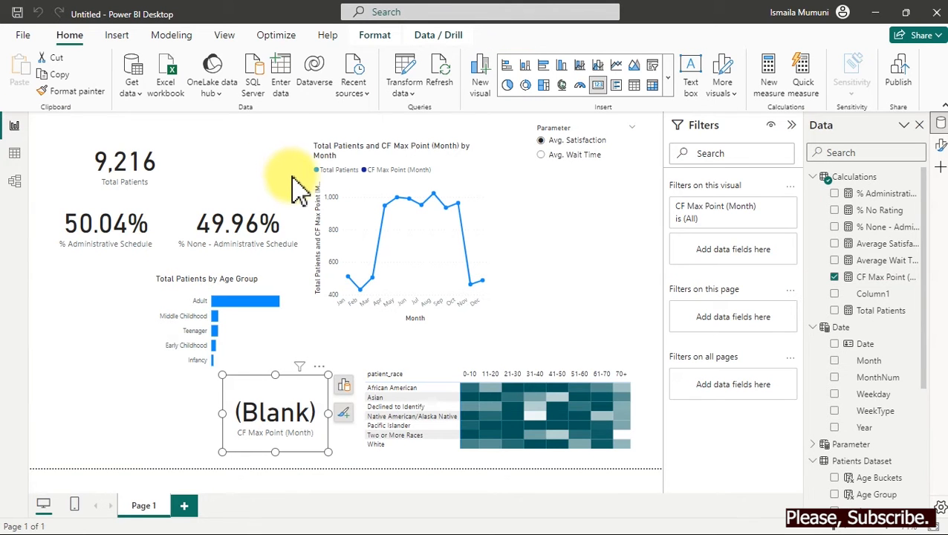
Open the CF Max Point (Month) measure and uncomment all lines of the _PatientTable variable.
left_click(881, 279)
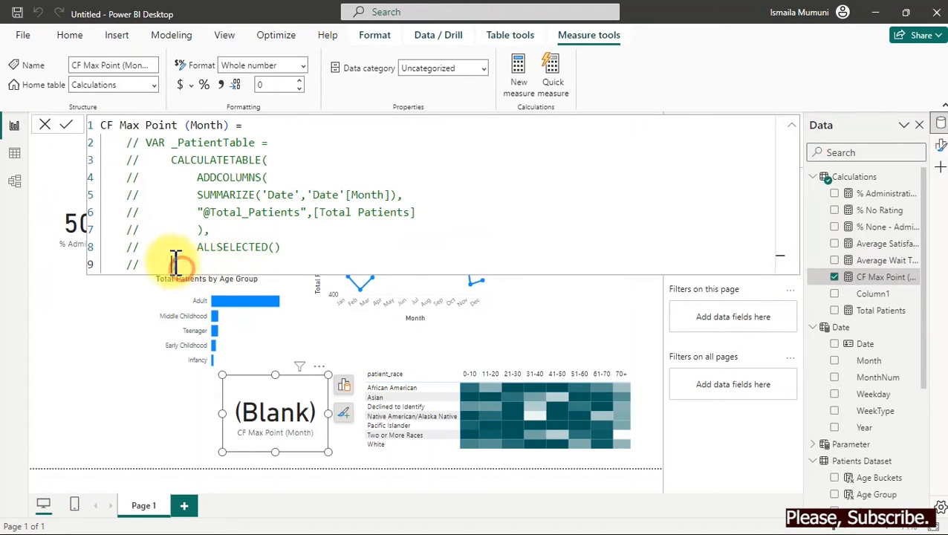
left_click_drag(175, 264, 114, 145)
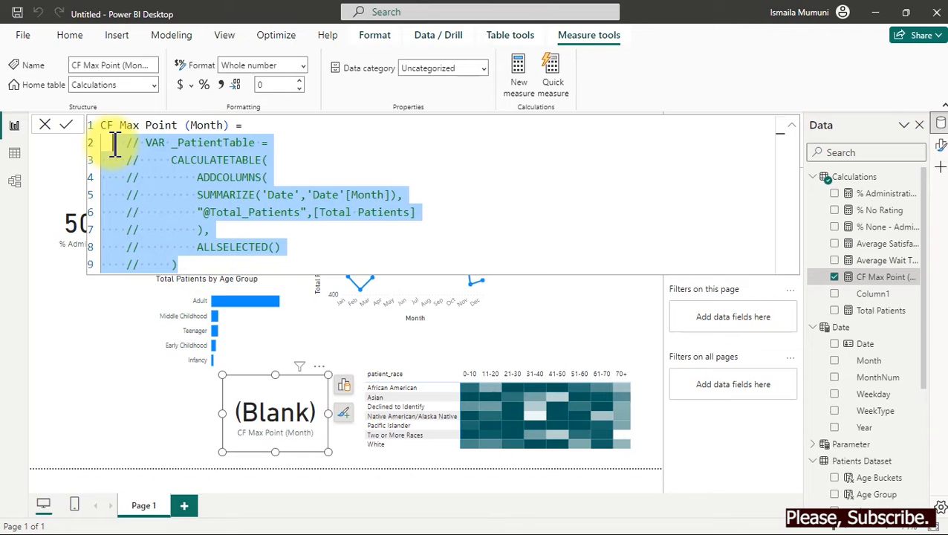
key("ctrl+slash")
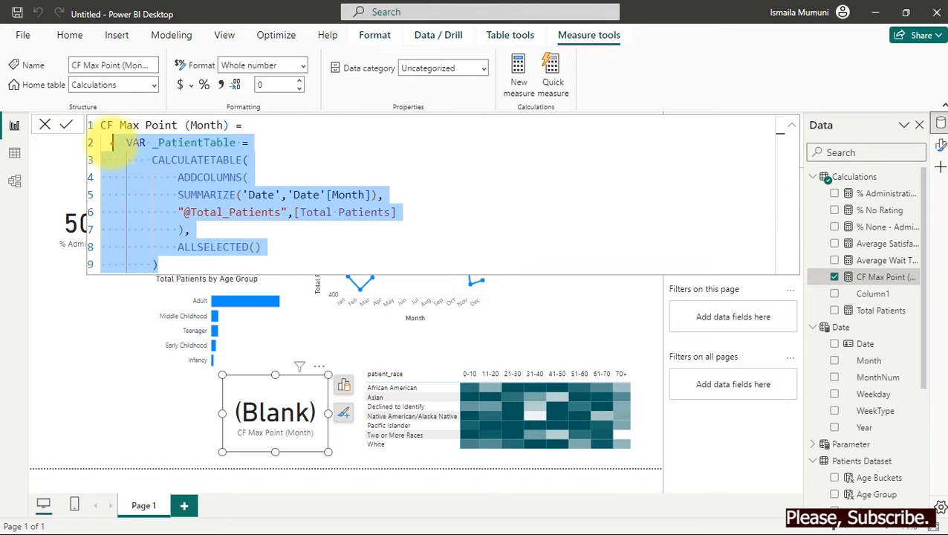
left_click(568, 154)
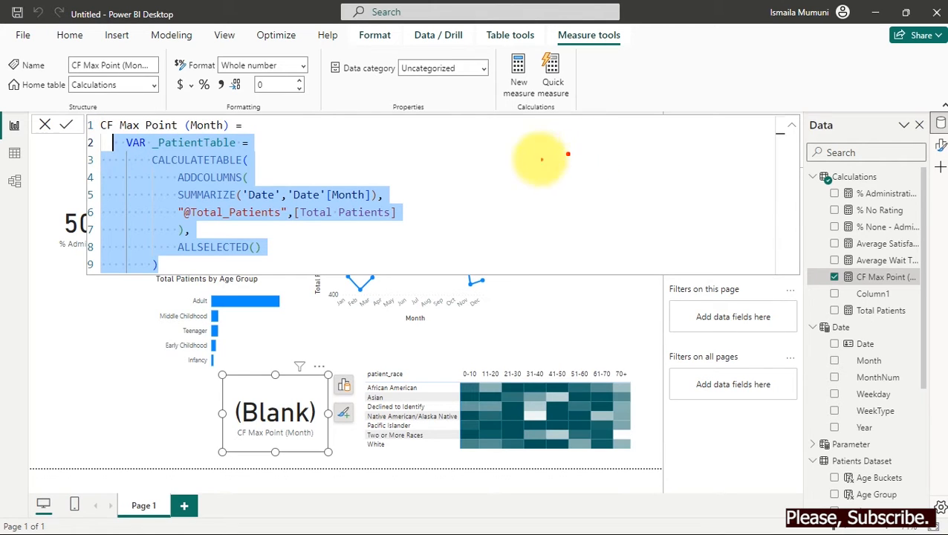
left_click_drag(508, 139, 501, 173)
left_click_drag(538, 134, 528, 180)
left_click_drag(518, 154, 584, 149)
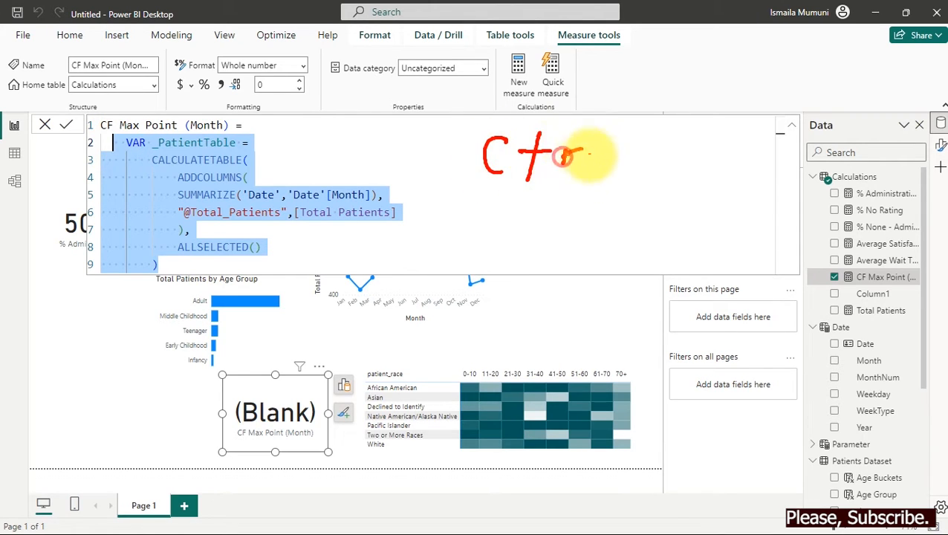
left_click_drag(603, 226, 575, 265)
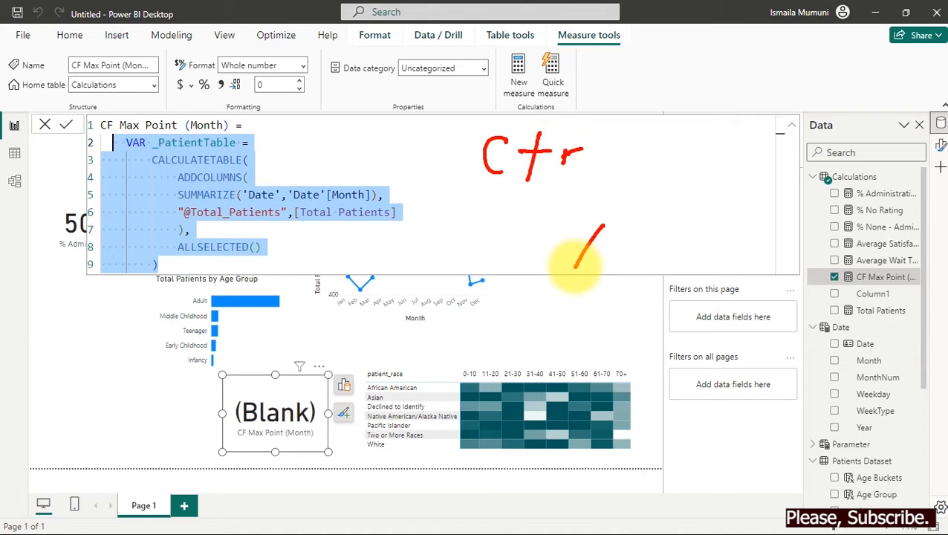
left_click_drag(701, 225, 722, 272)
mouse_move(731, 231)
left_mouse_down()
mouse_move(684, 259)
mouse_move(717, 252)
left_mouse_up()
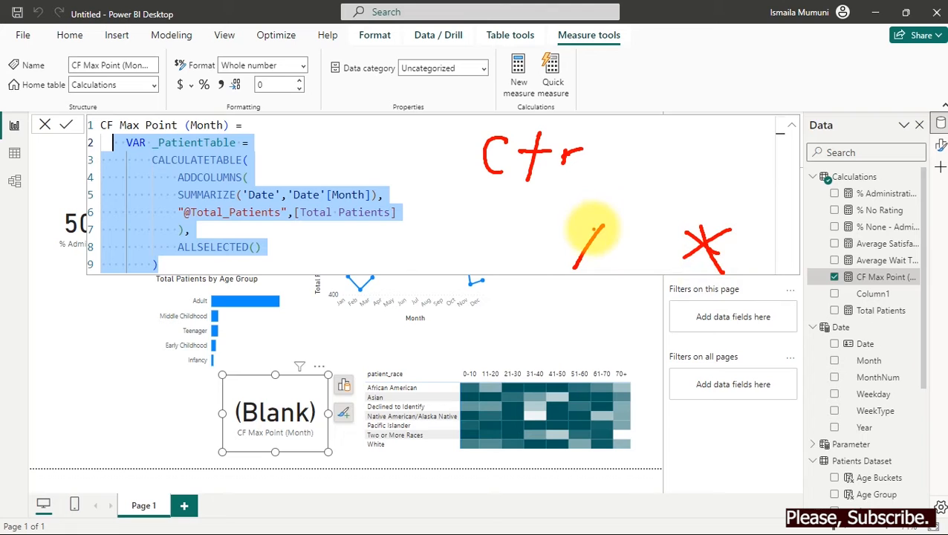
key("Escape")
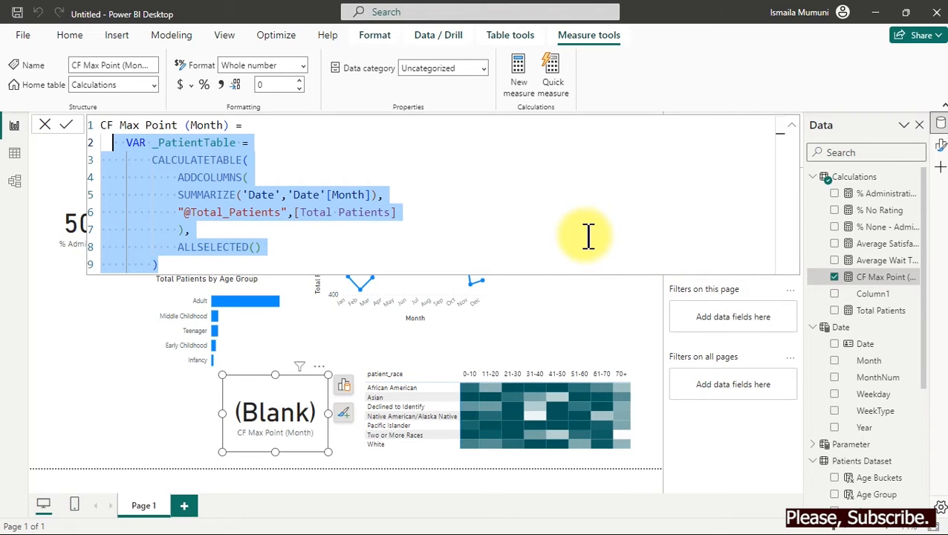
left_click(197, 248)
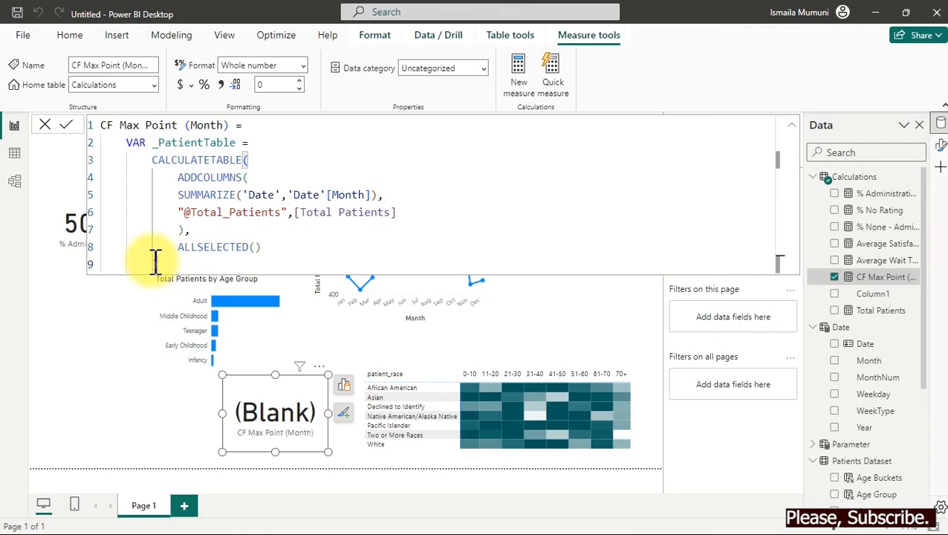
key("Return")
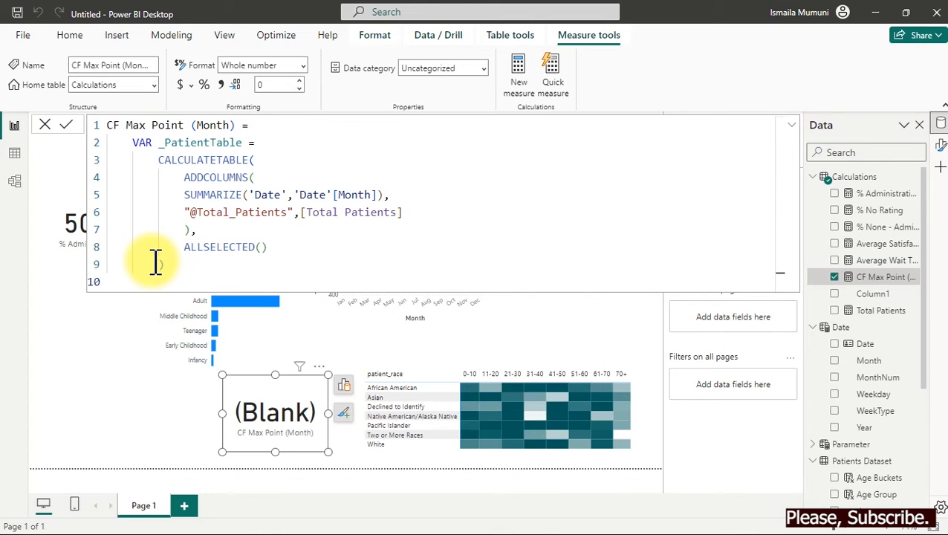
type("VAR _MinValu =minx")
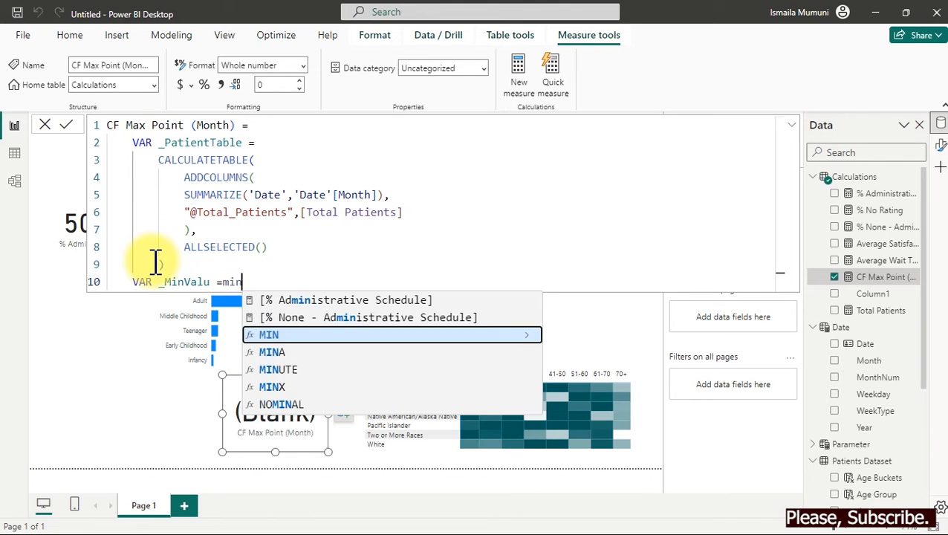
key("Tab")
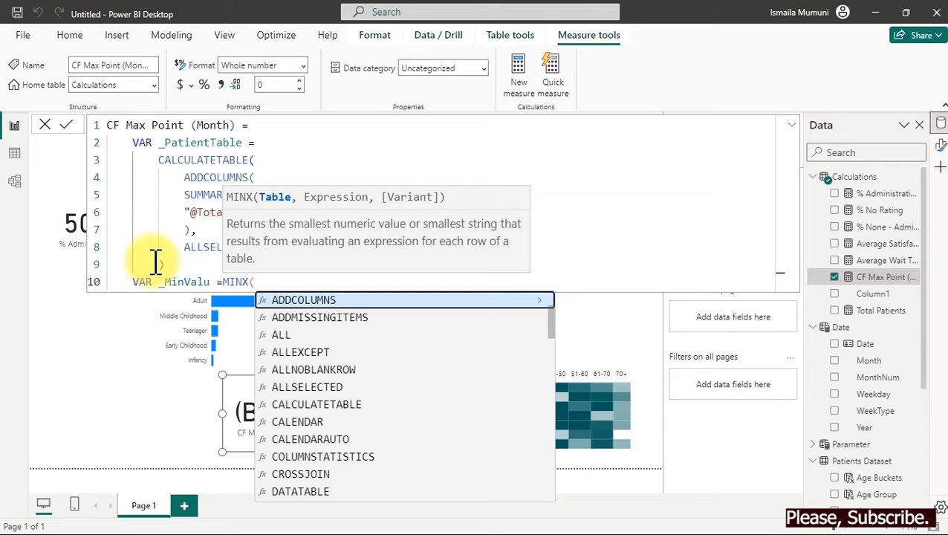
type("_")
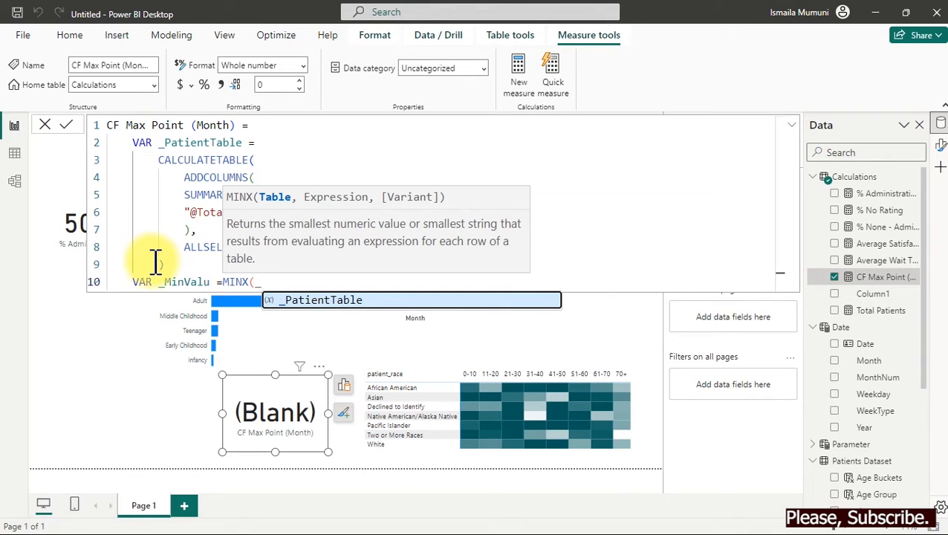
key("Tab")
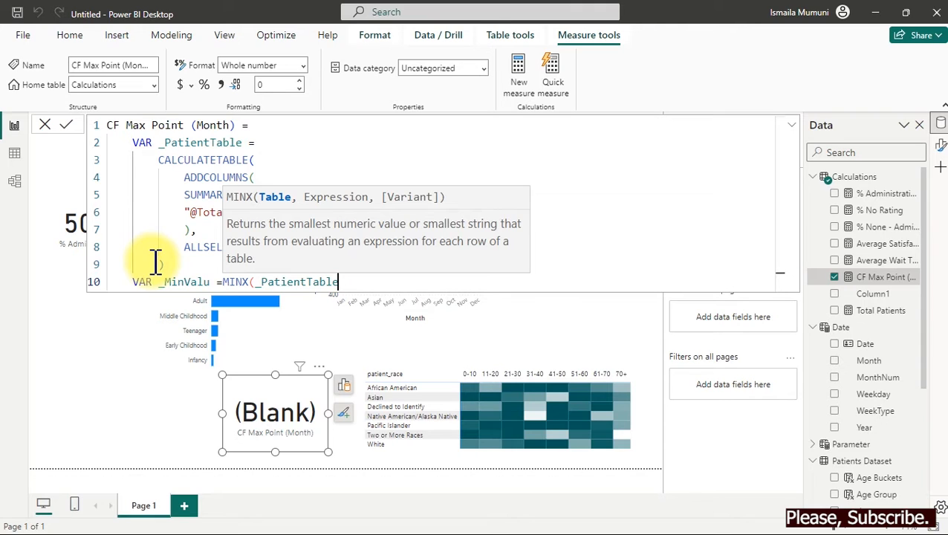
type(",")
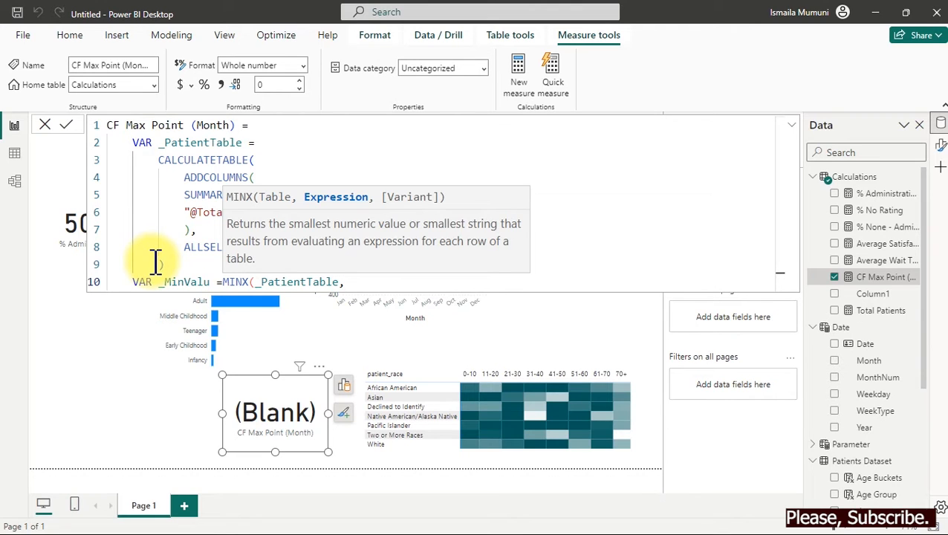
type("[")
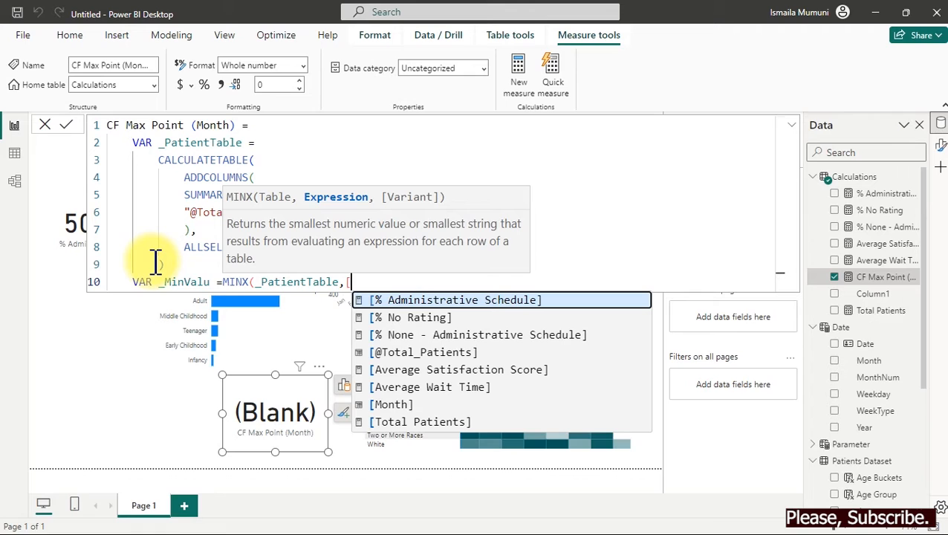
key("Down")
key("Down")
key("Down")
key("Tab")
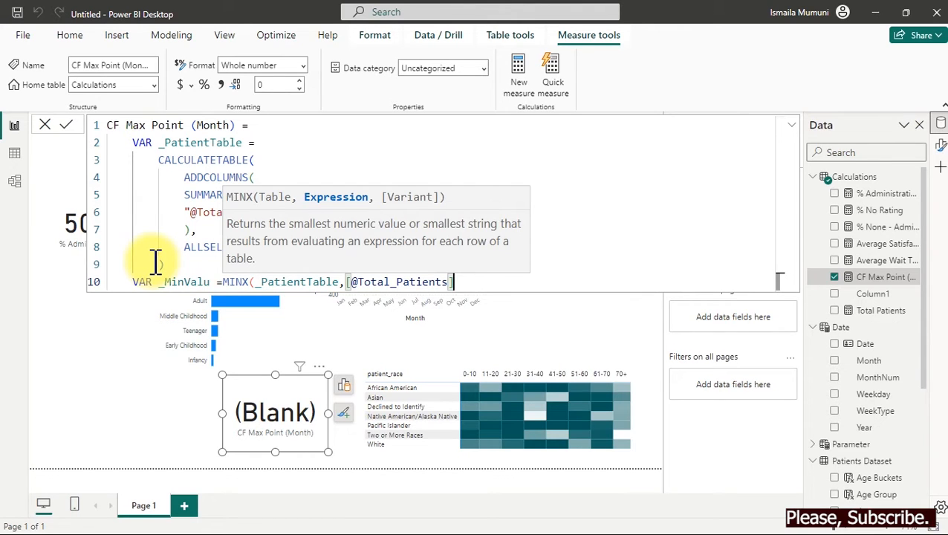
type(")")
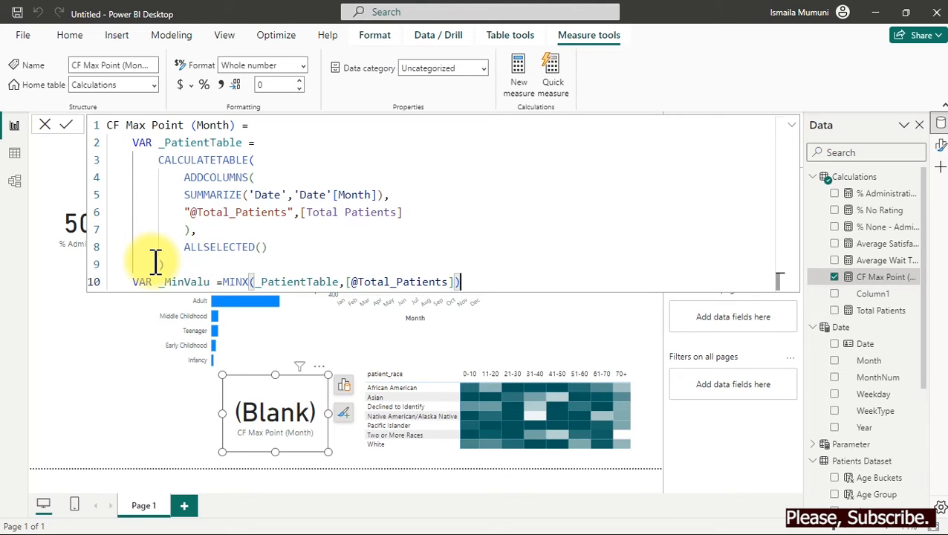
key("Return")
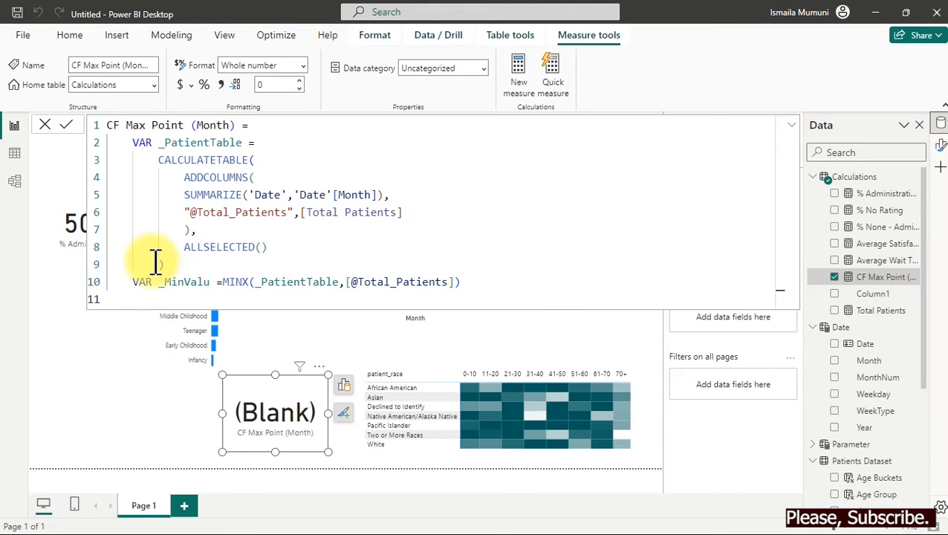
type("VAR _MaxValu")
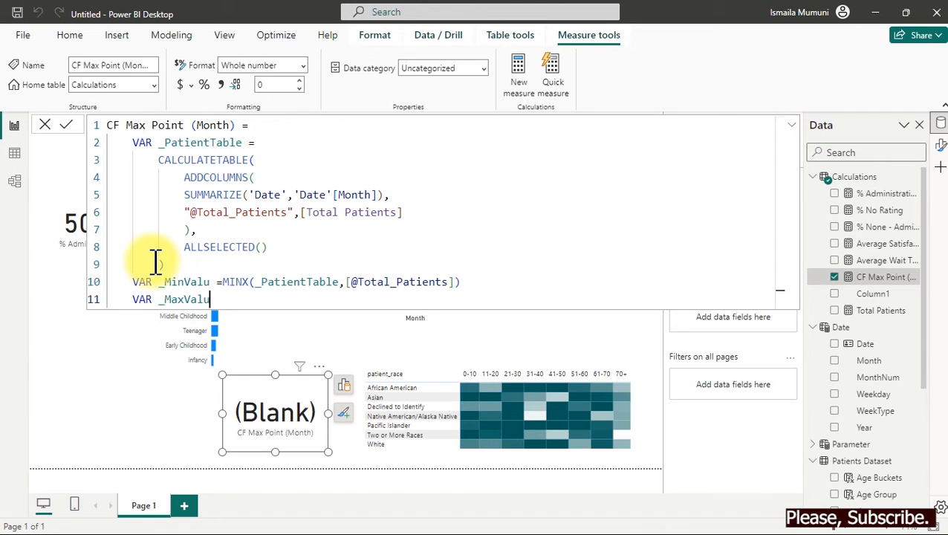
type(" =")
key("BackSpace")
type("max")
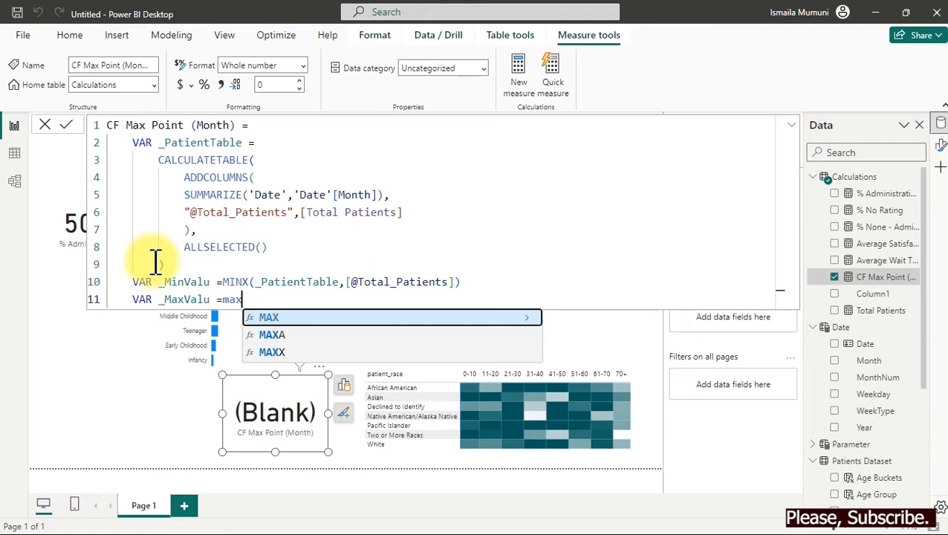
key("Down")
key("Down")
key("Tab")
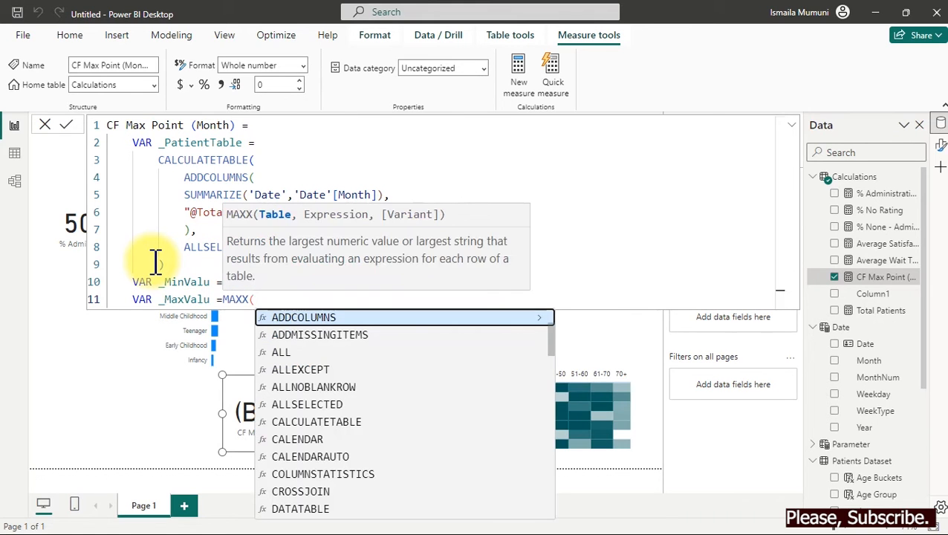
type("_")
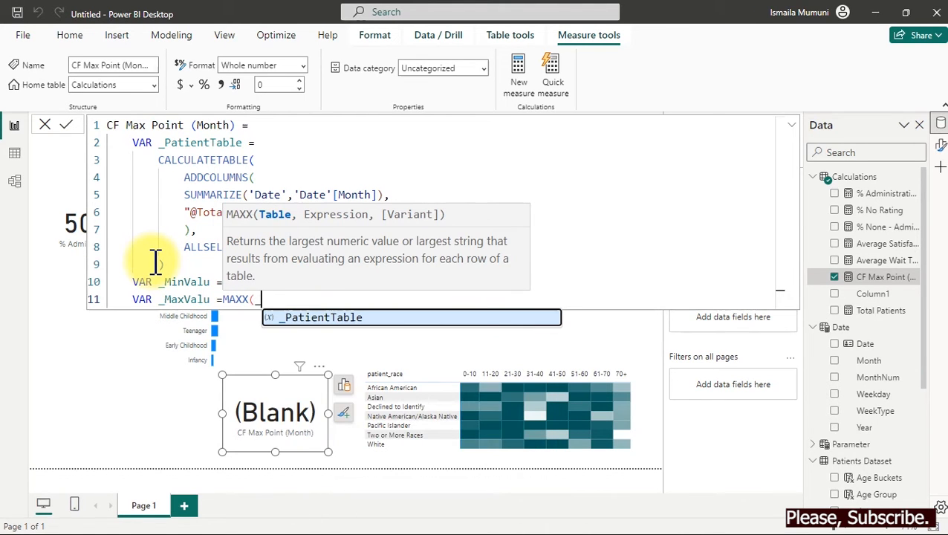
key("Tab")
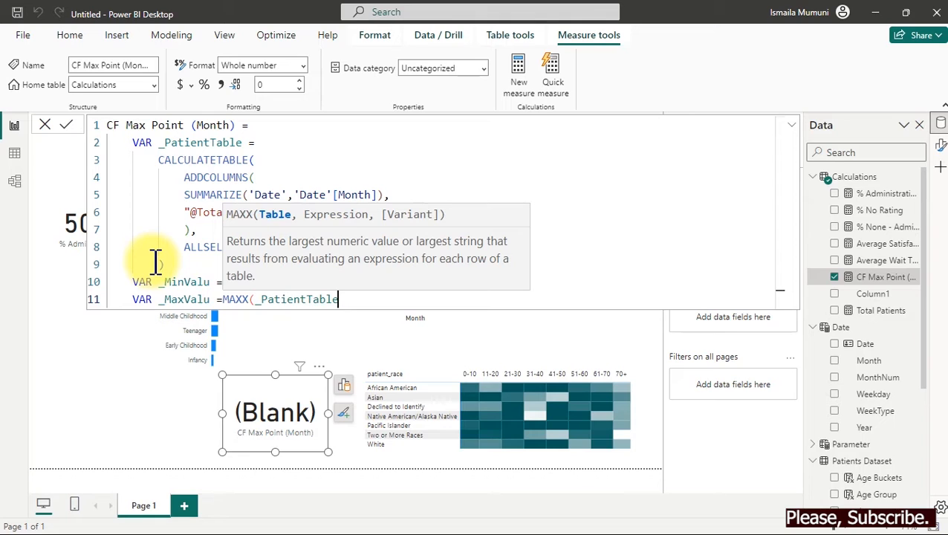
type(",")
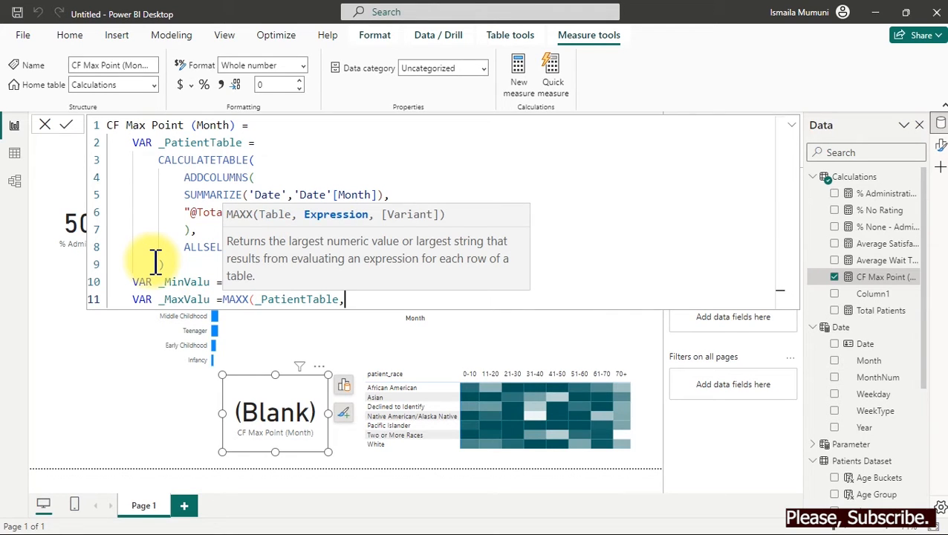
type("[")
key("Down")
key("Down")
key("Down")
key("Down")
key("Up")
key("Tab")
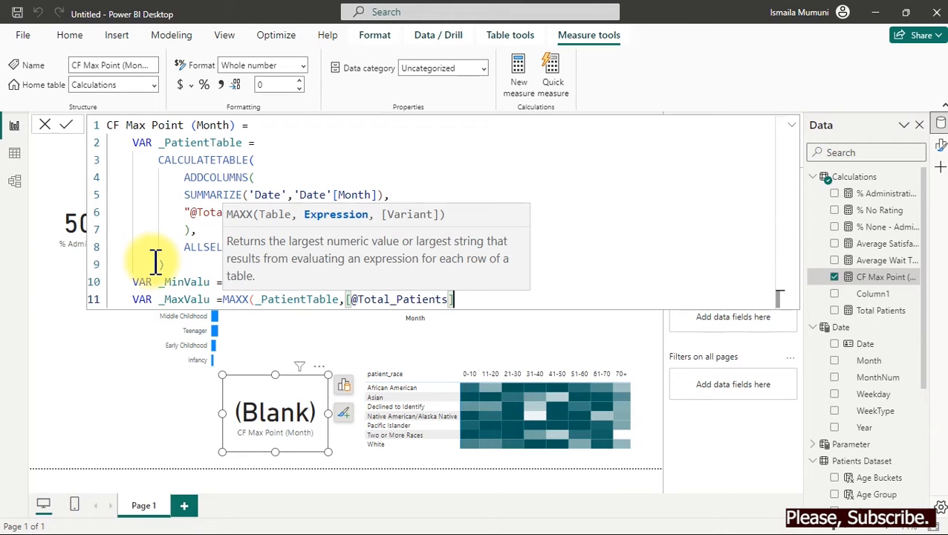
type(")")
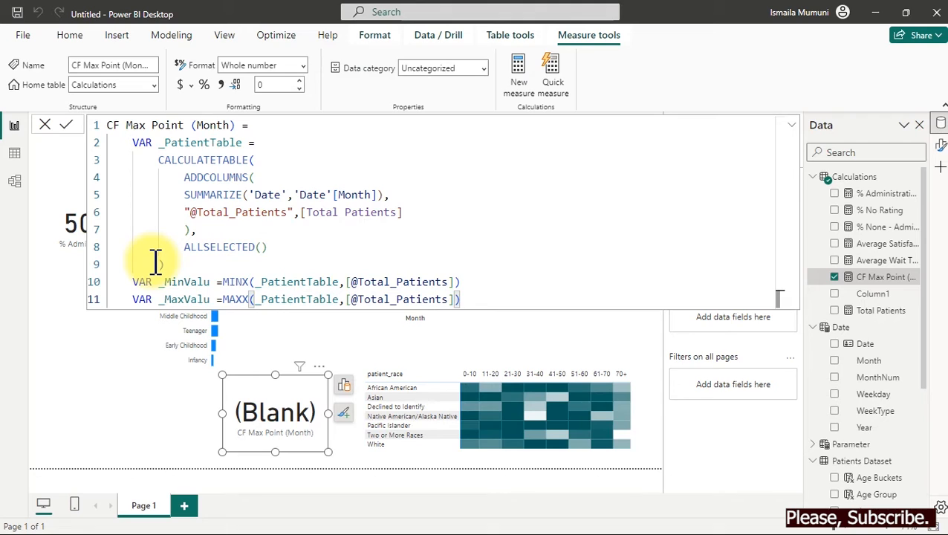
End the measure with RETURN _MaxValu on new lines, commit it, and inspect the measure's line in the Total Patients chart.
key("Return")
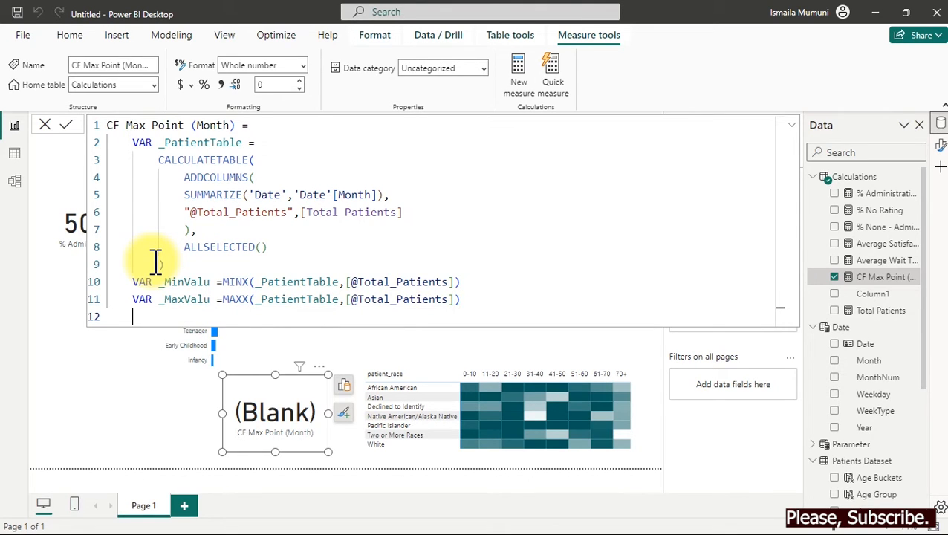
type("ret")
key("Tab")
key("Return")
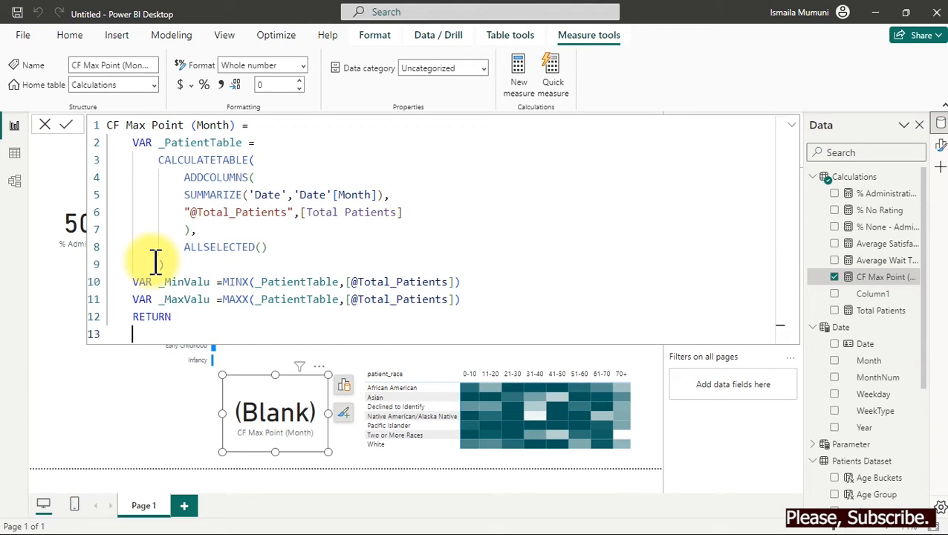
type("_")
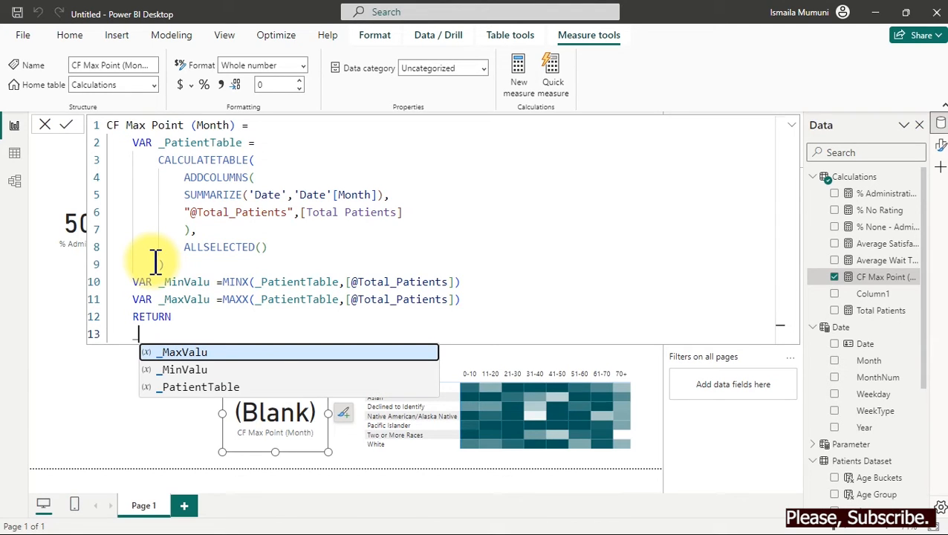
key("Tab")
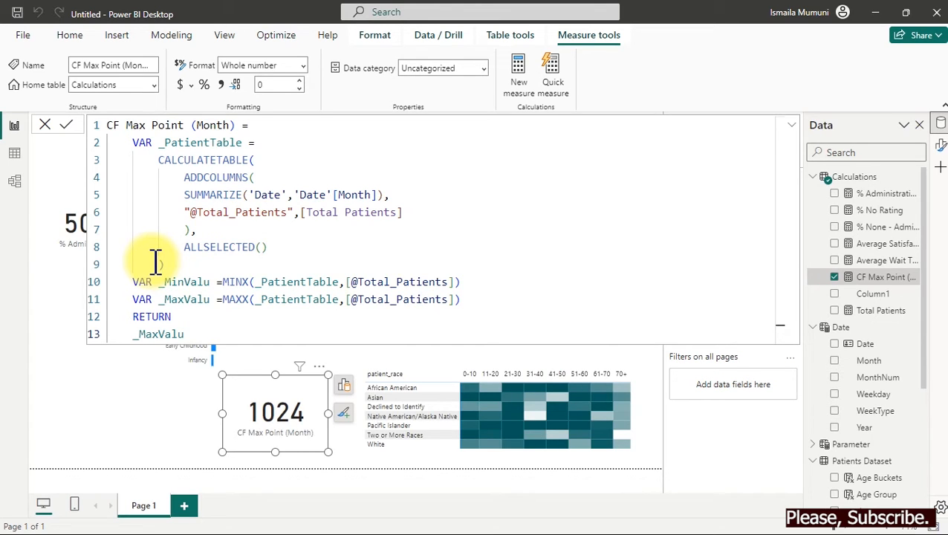
left_click(142, 431)
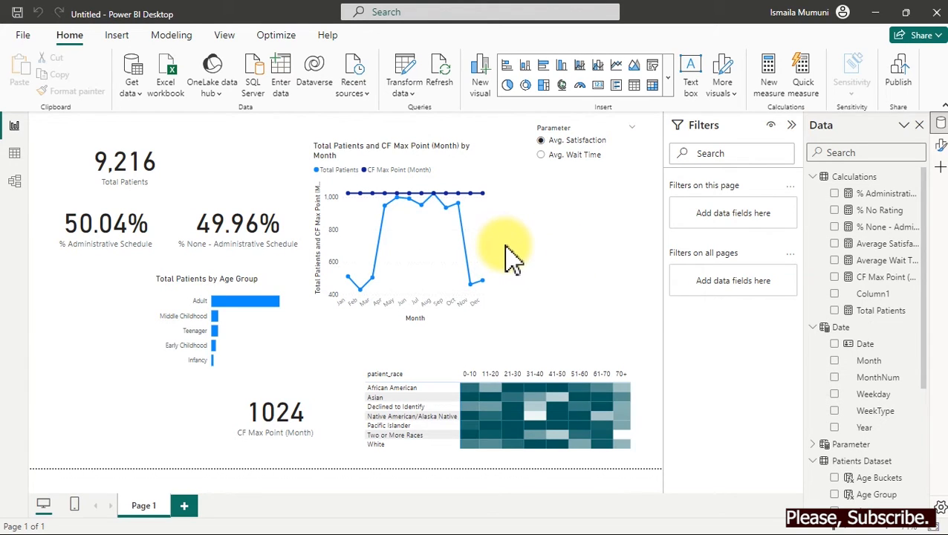
mouse_move(438, 195)
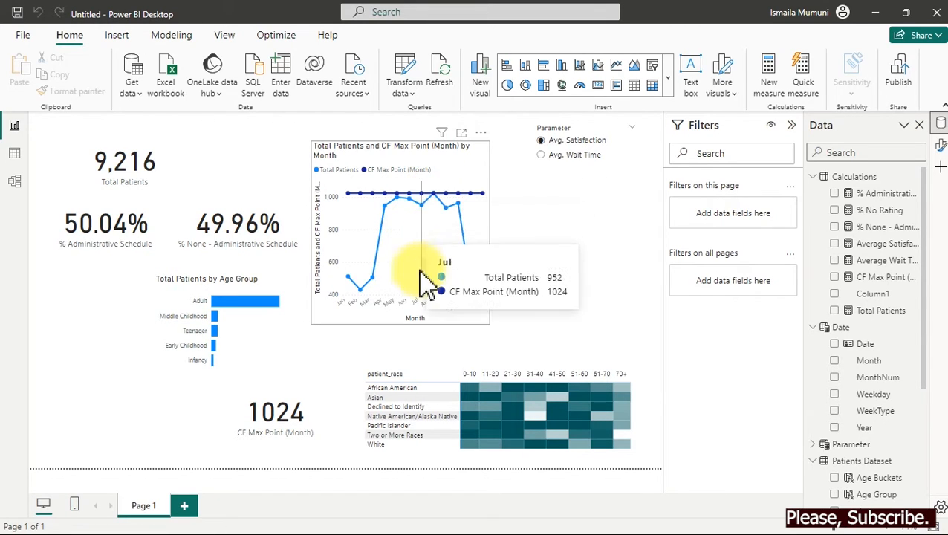
Make the CF Max Point (Month) measure return _MinValu, commit it, and inspect its line at February in the Total Patients chart.
left_click(318, 440)
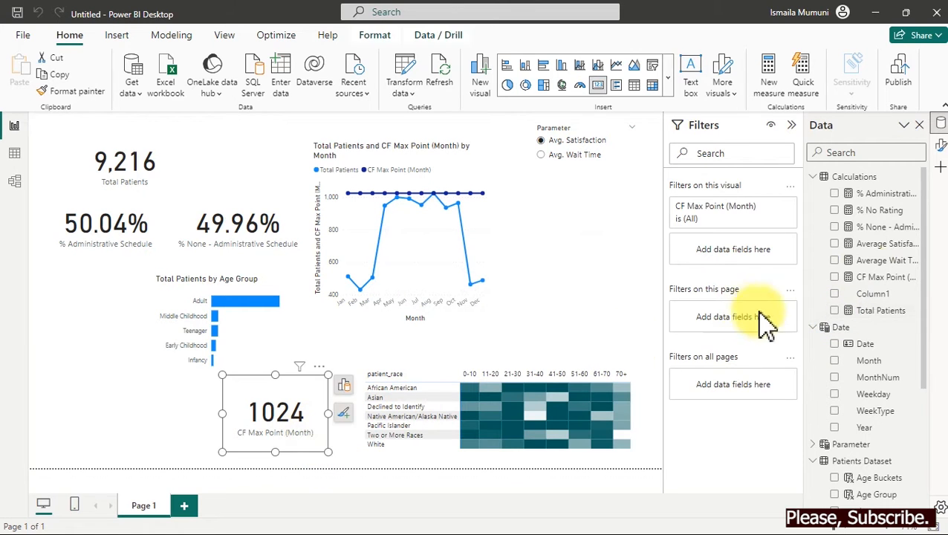
left_click(886, 277)
left_click(195, 333)
key("BackSpace")
key("BackSpace")
key("BackSpace")
key("BackSpace")
key("BackSpace")
key("BackSpace")
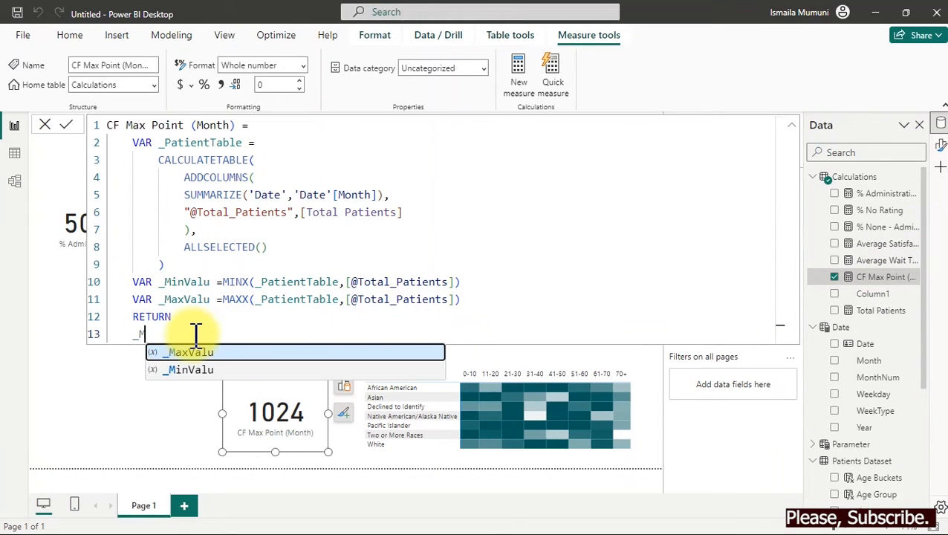
type("i")
key("Tab")
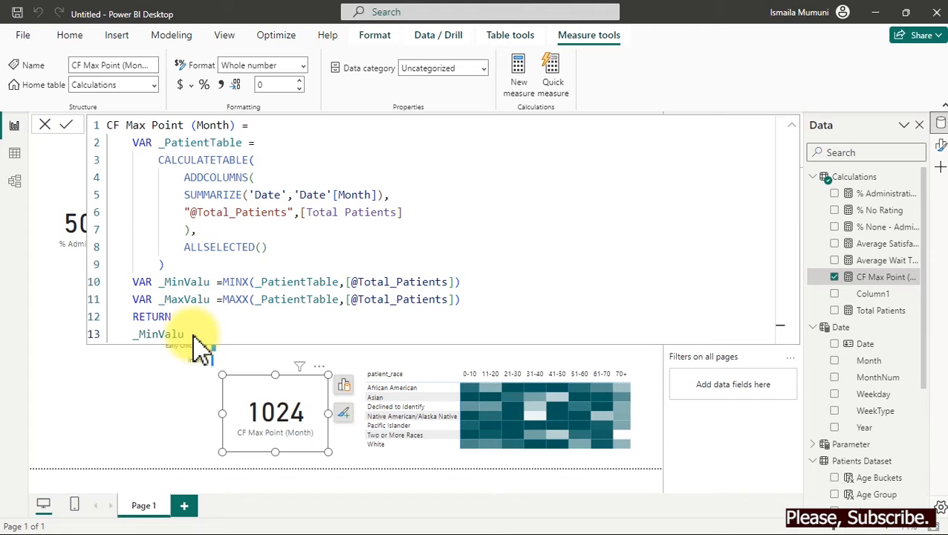
key("Return")
left_click(178, 435)
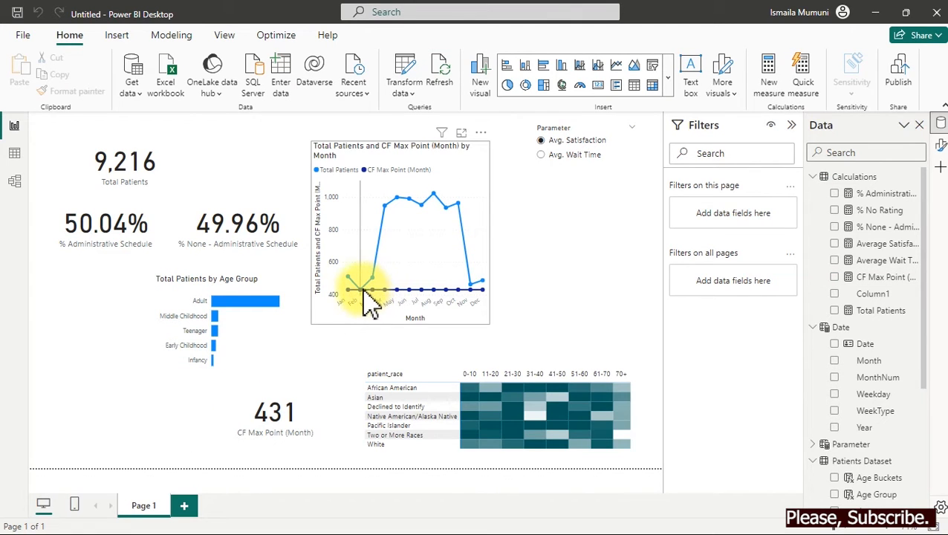
mouse_move(361, 296)
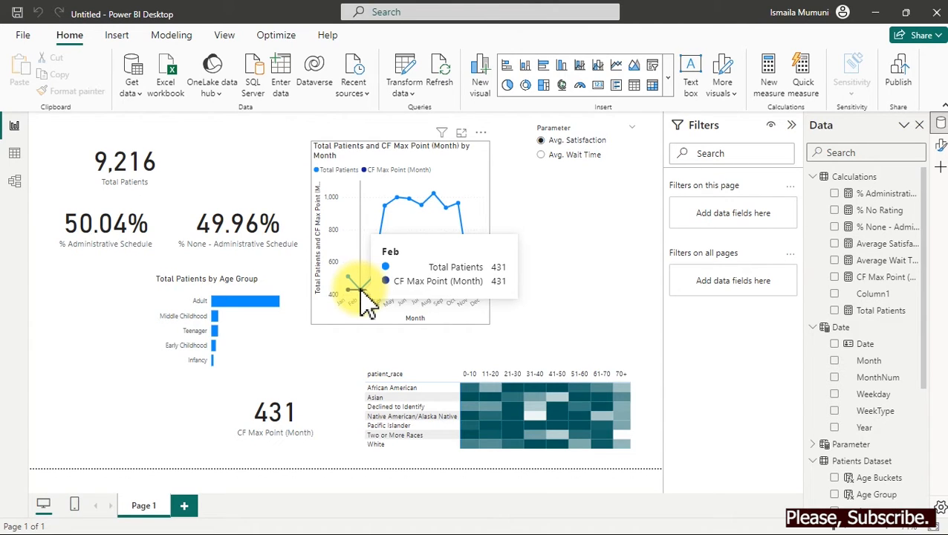
Reopen the CF Max Point (Month) measure and remove the _MinValu expression below RETURN.
left_click(275, 438)
left_click(887, 277)
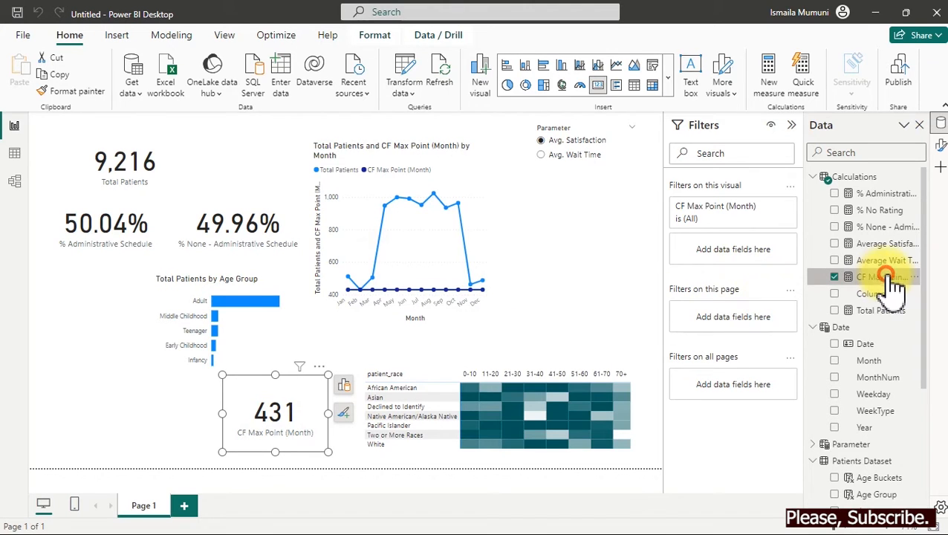
left_click_drag(211, 335, 143, 340)
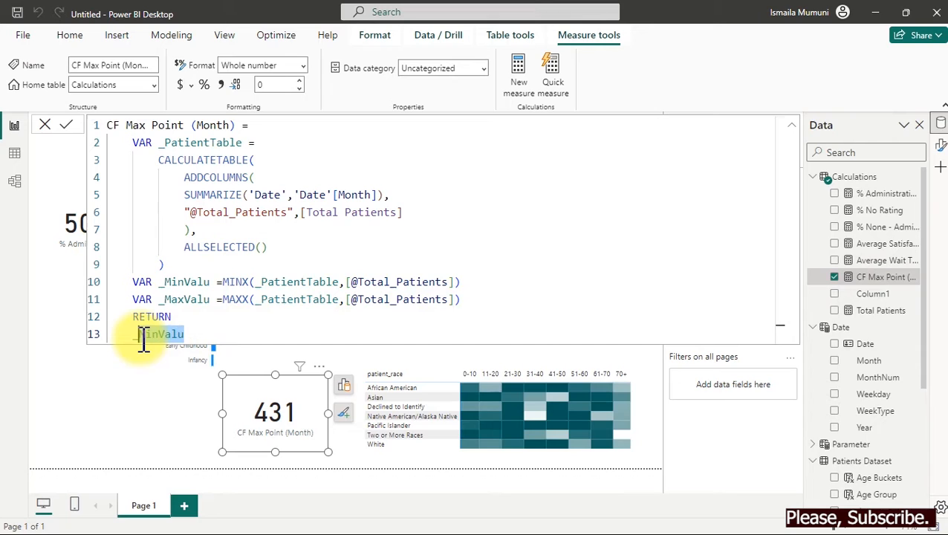
left_click_drag(144, 341, 139, 344)
key("BackSpace")
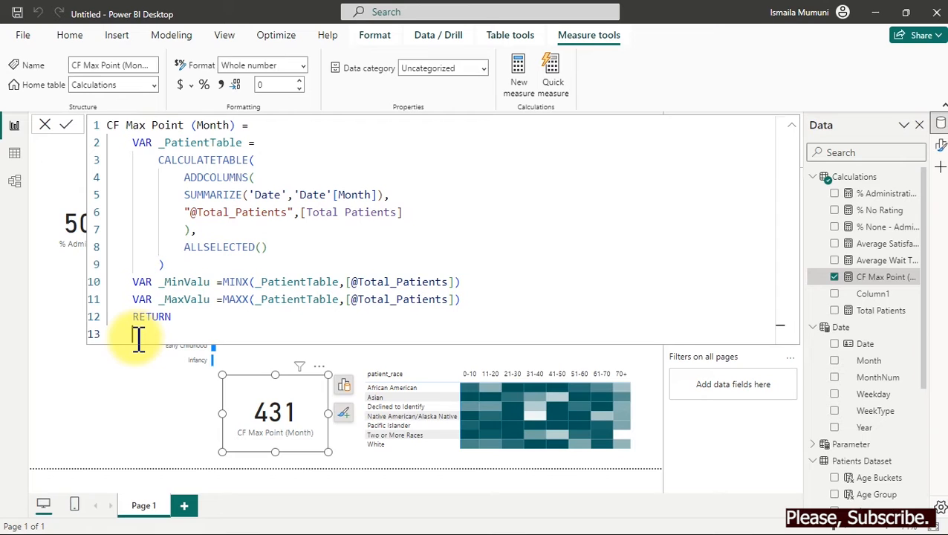
Start a SWITCH function below RETURN with TRUE() as its expression on its own line, followed by a new line.
type("SW")
key("Tab")
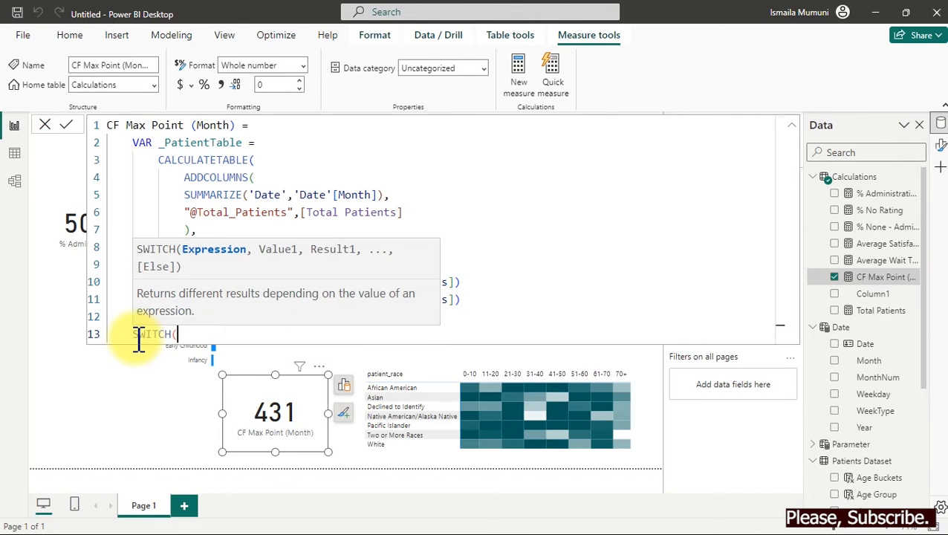
key("shift+Return")
type("tr")
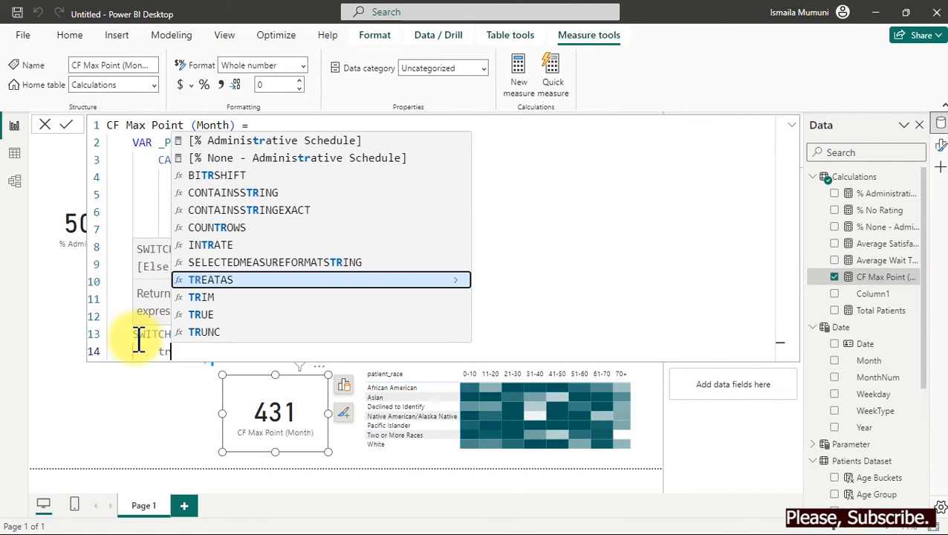
key("Down")
key("Down")
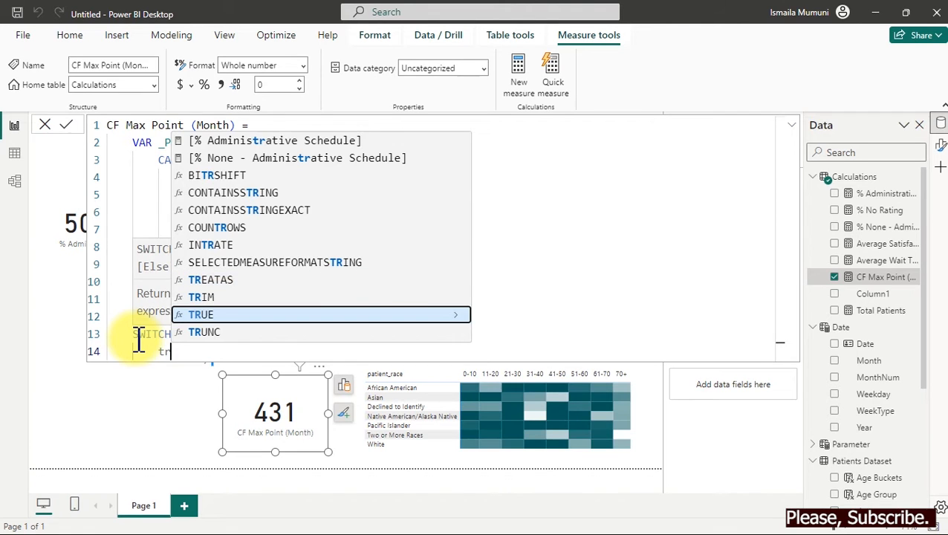
key("Tab")
type(",")
key("Return")
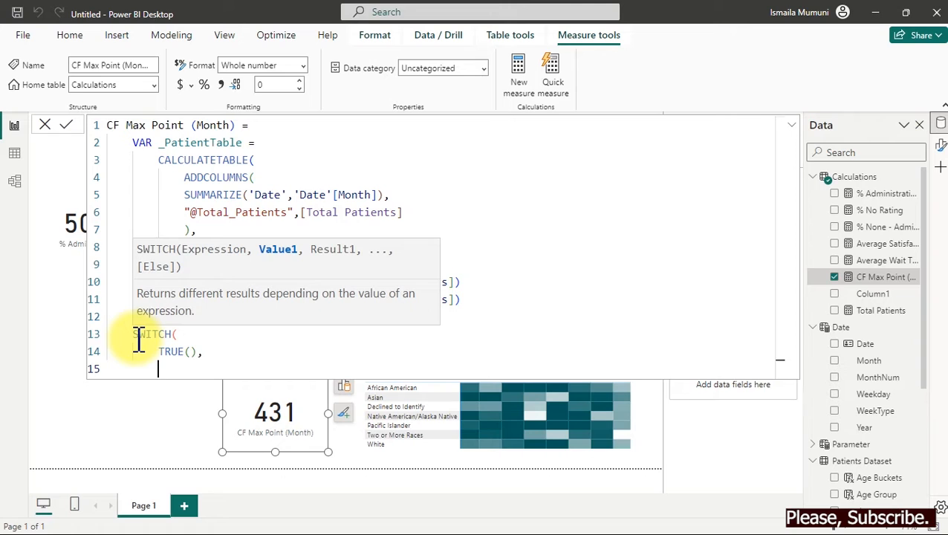
type("_")
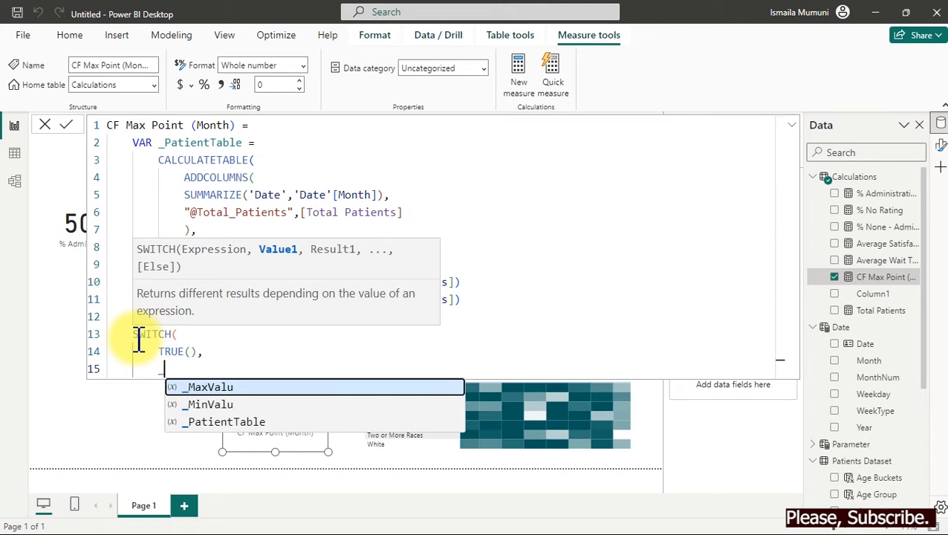
key("BackSpace")
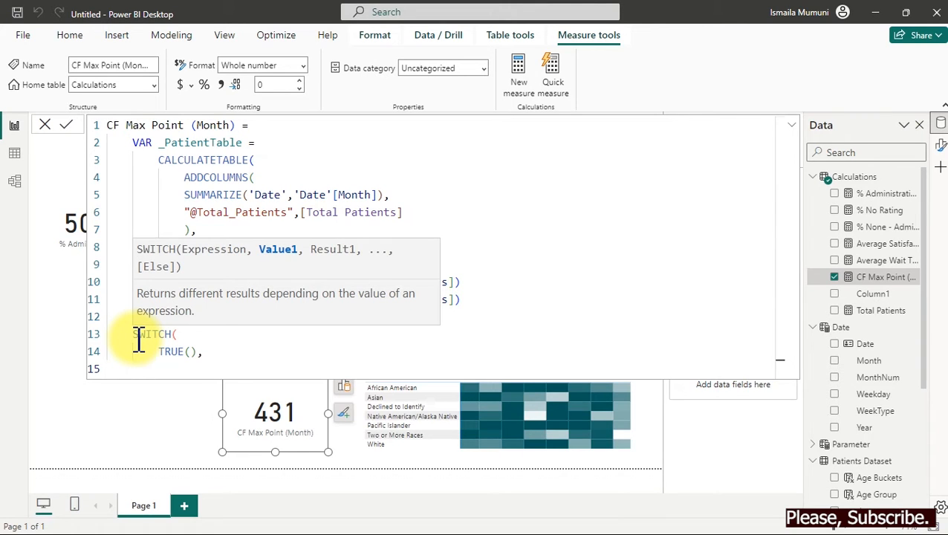
Add the variable _TotalPatients on a new line below _MaxValu, defined as the measure [Total Patients].
left_click(467, 299)
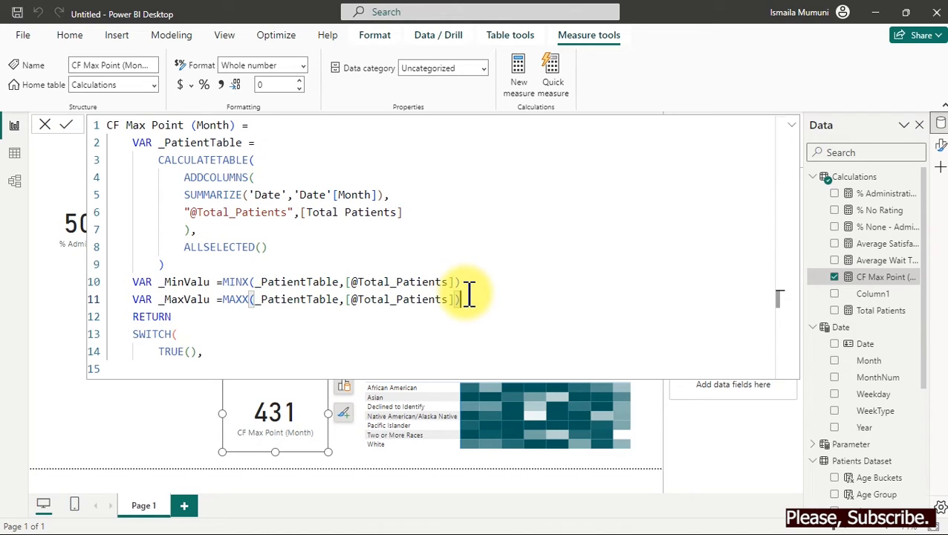
key("Return")
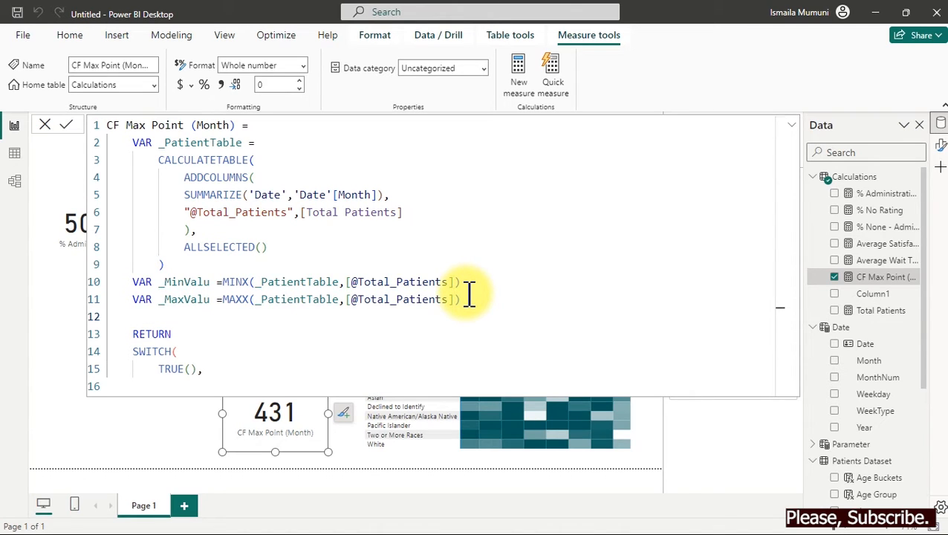
type("V")
key("Tab")
type("_Toat")
key("BackSpace")
key("BackSpace")
type("tal Patient")
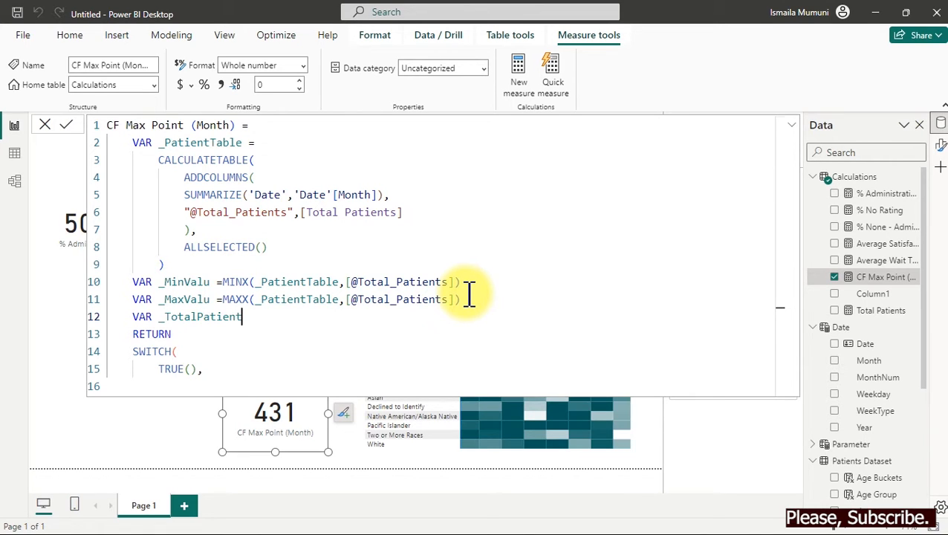
type("s =[")
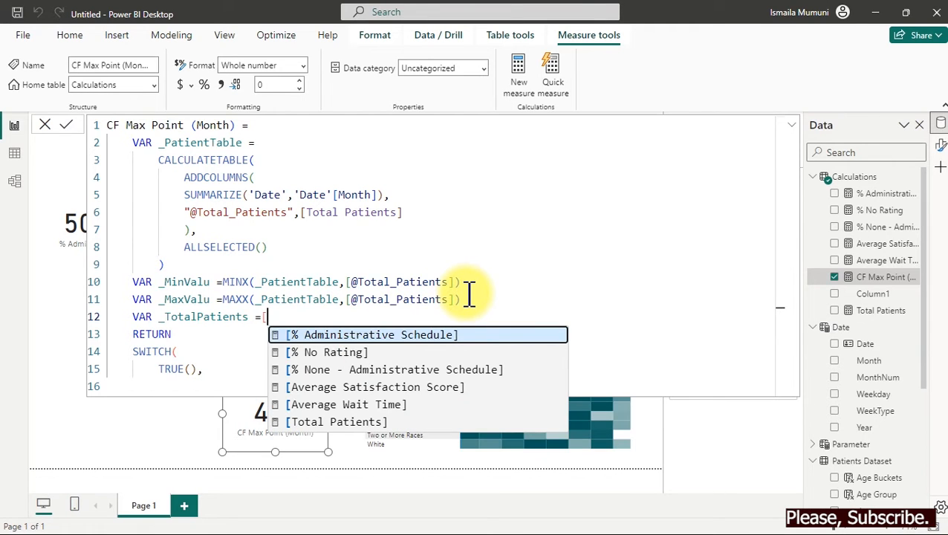
type("t")
key("Tab")
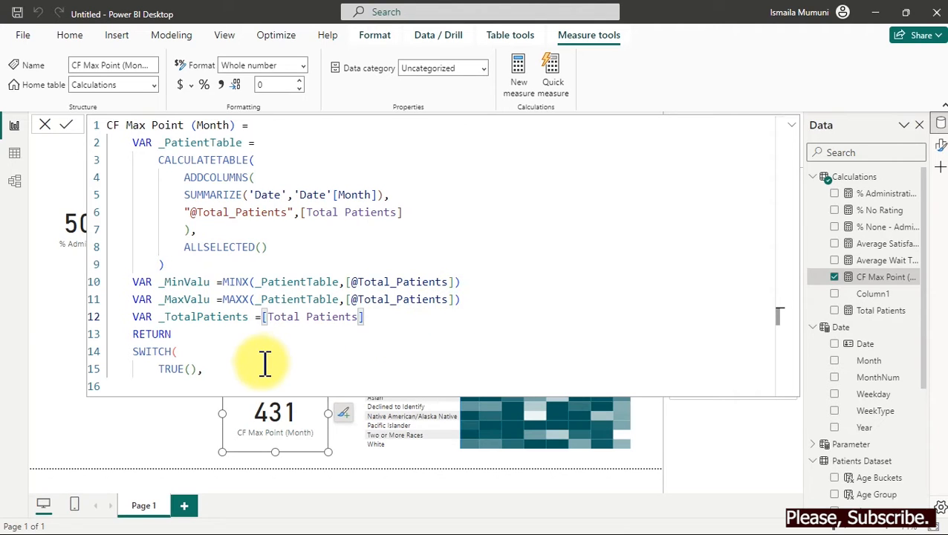
Enter _TotalPatients =_MinValu as the first SWITCH condition below TRUE(), followed by a comma.
left_click(179, 386)
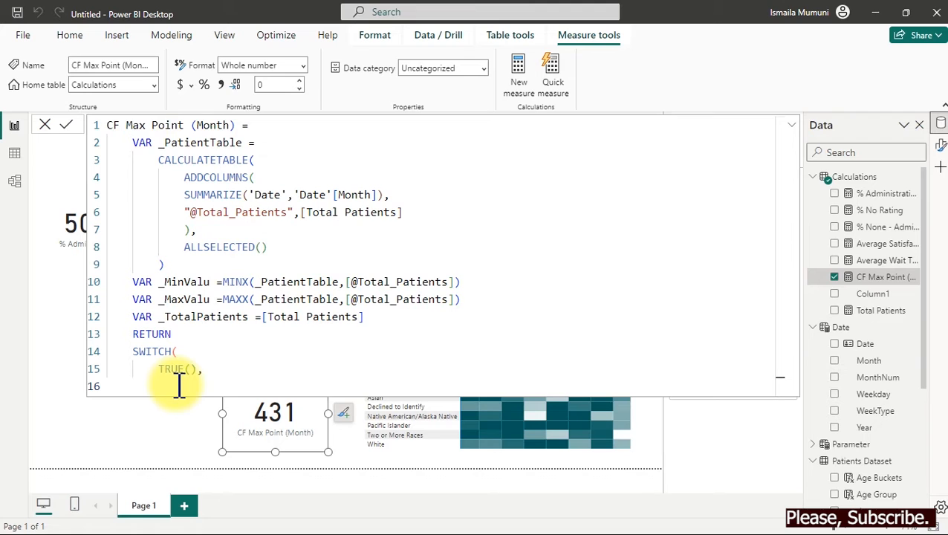
type("_")
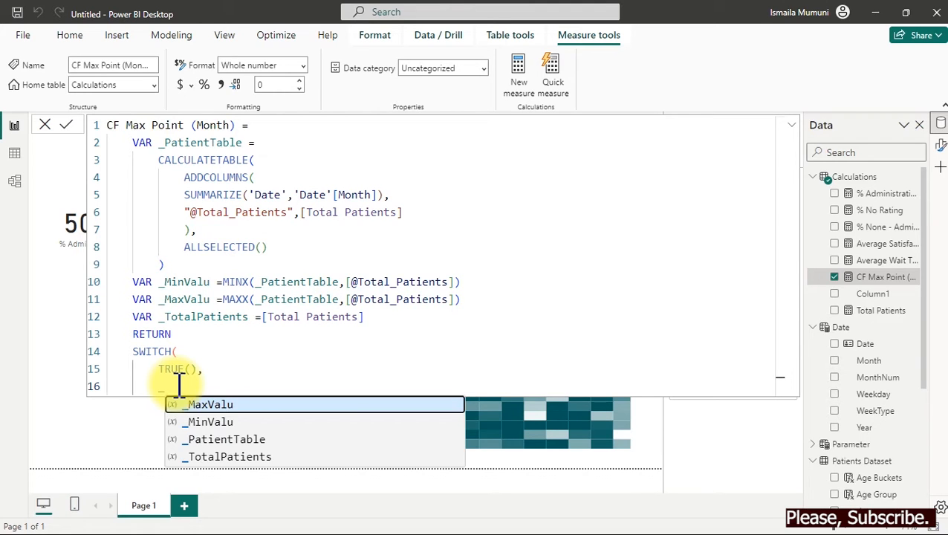
key("Down")
key("Down")
key("Down")
key("Tab")
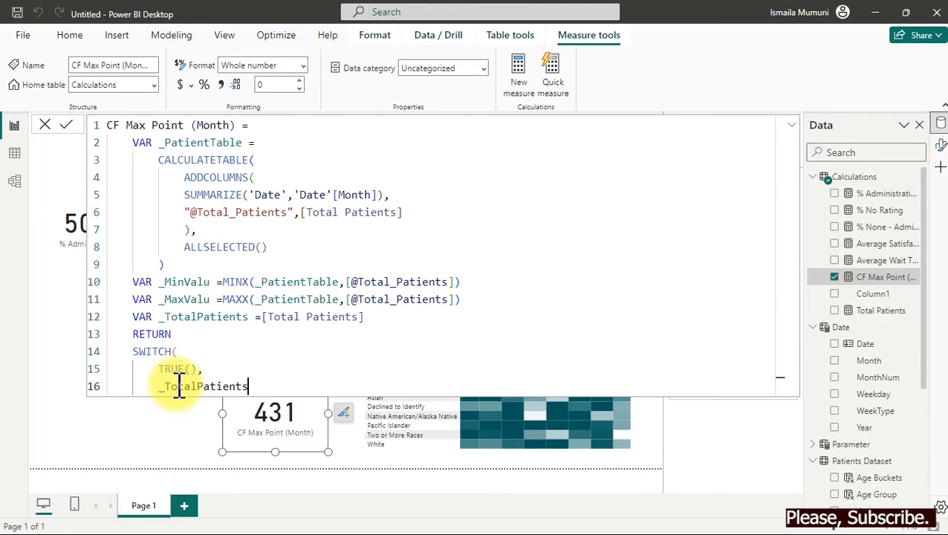
type("=min")
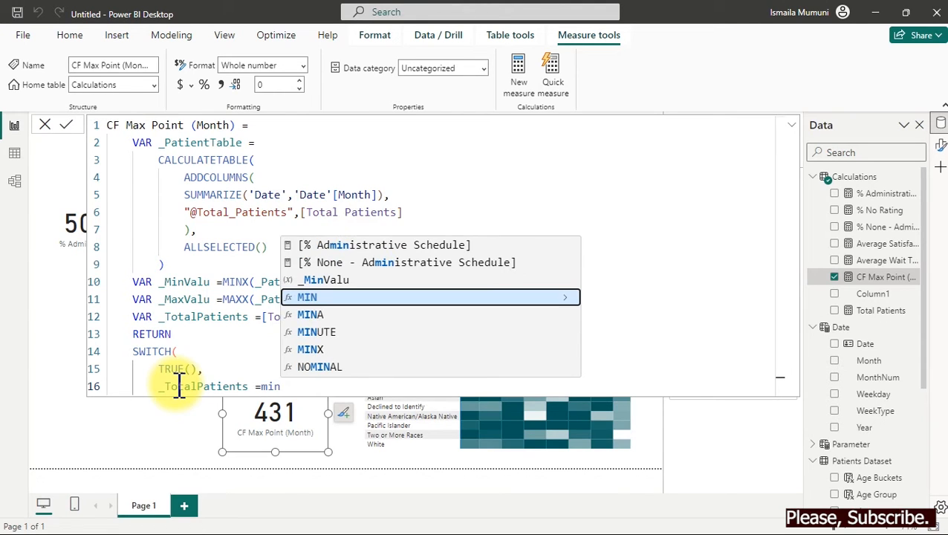
key("Up")
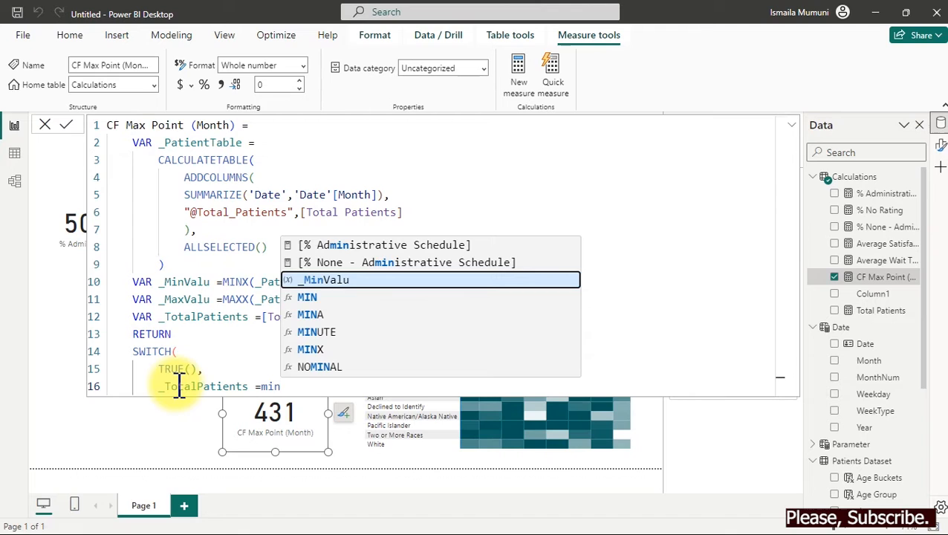
key("Tab")
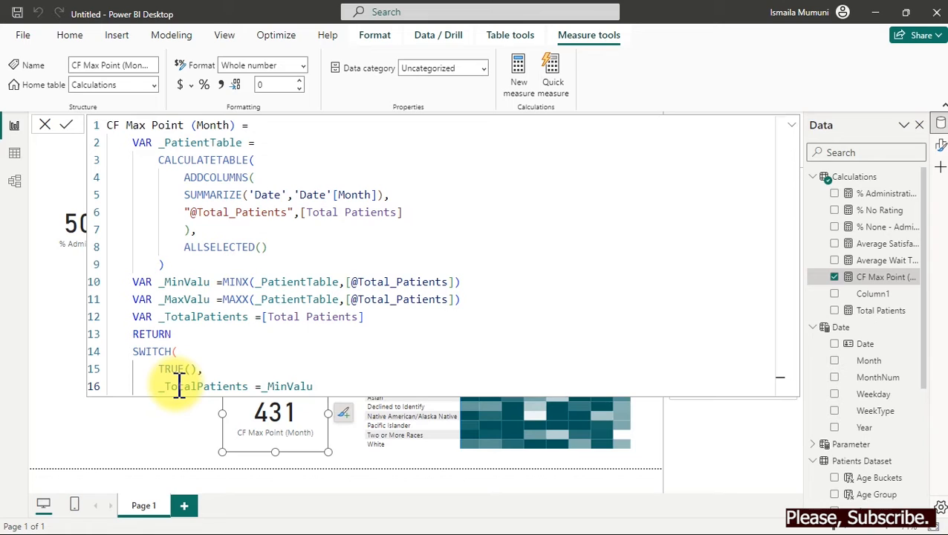
type(",")
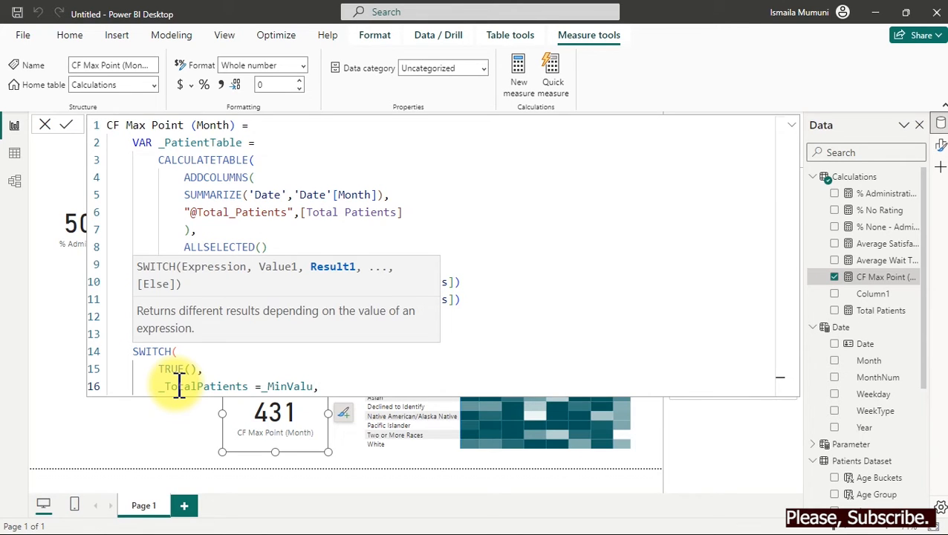
Set _MinValu as the result of the first SWITCH condition, ending with a comma and a new line.
type("1")
key("BackSpace")
type("_")
key("Down")
key("Down")
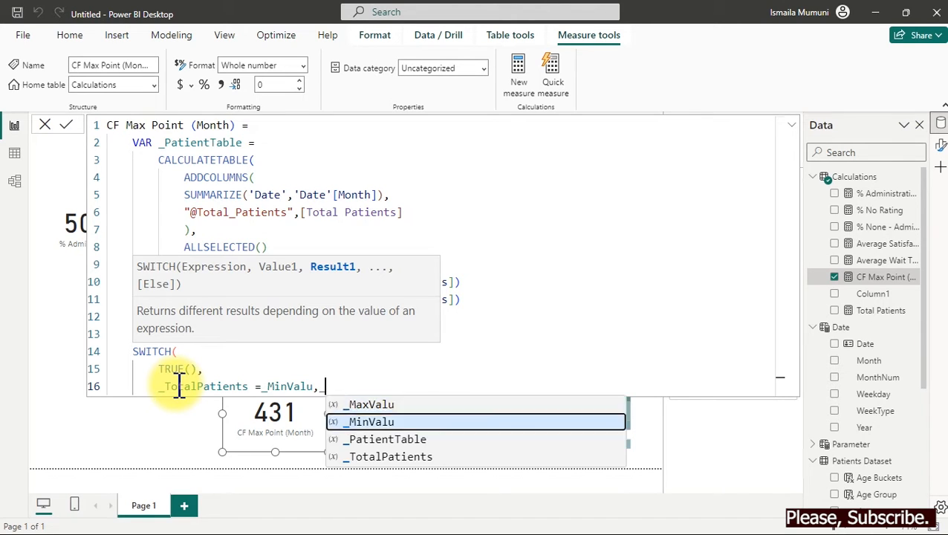
key("Up")
key("Tab")
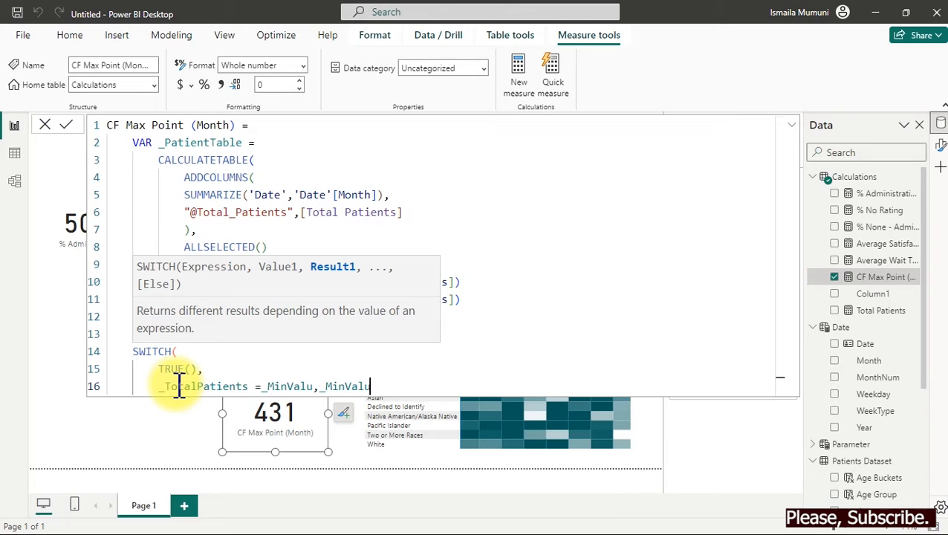
type(",")
key("shift+Return")
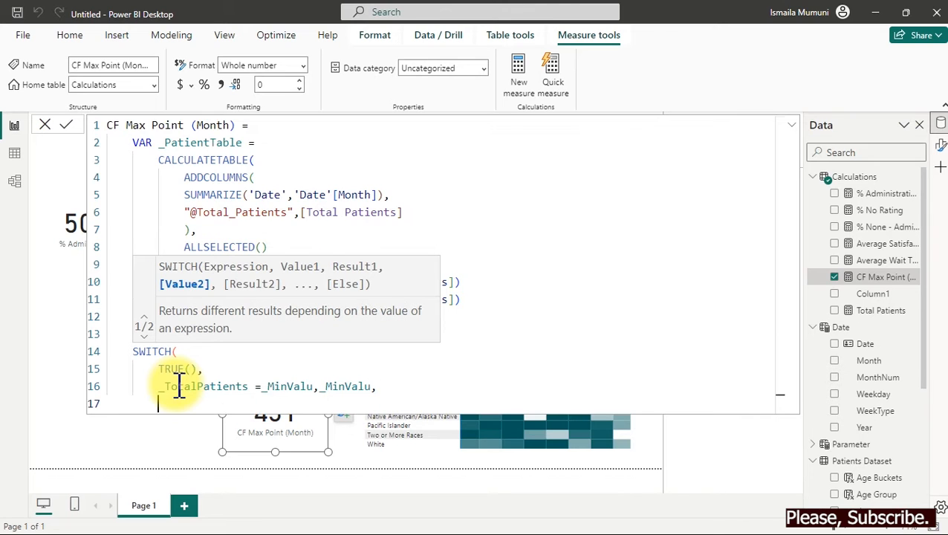
Enter _TotalPatients =_MaxValu as the second SWITCH condition on line 17, followed by a comma.
type("_")
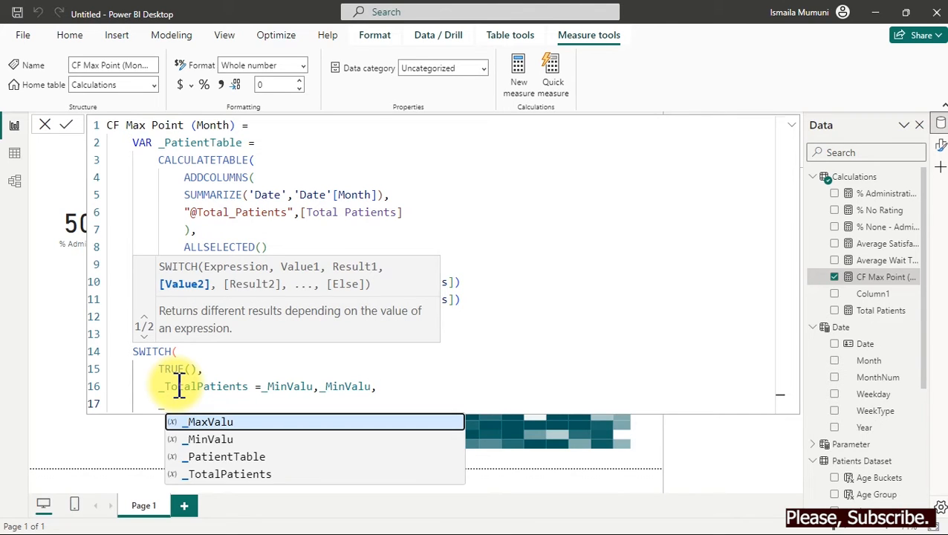
key("Up")
key("Tab")
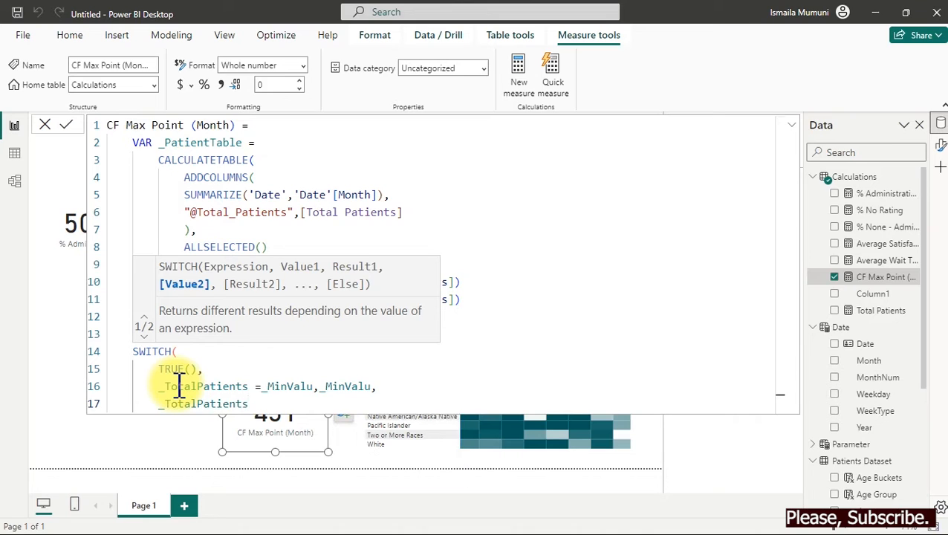
type("=_")
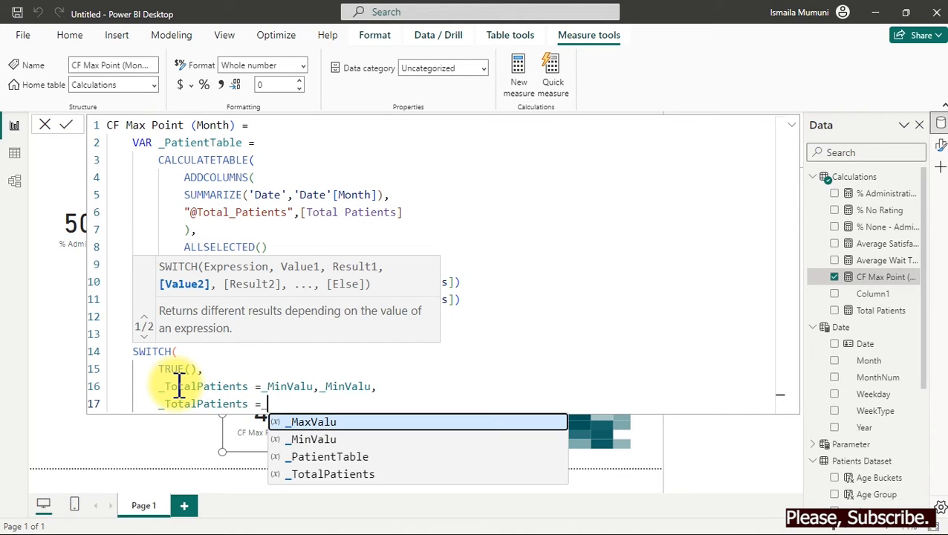
key("Tab")
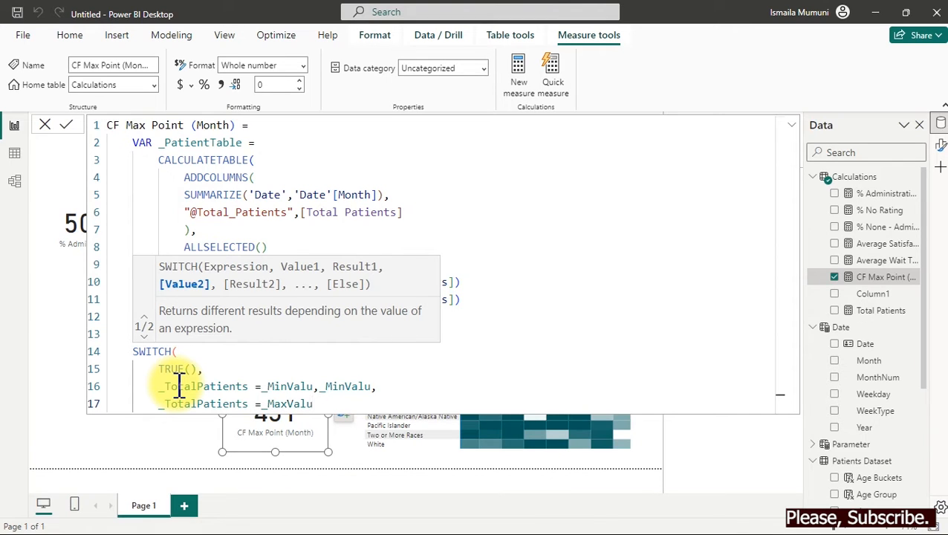
type(",")
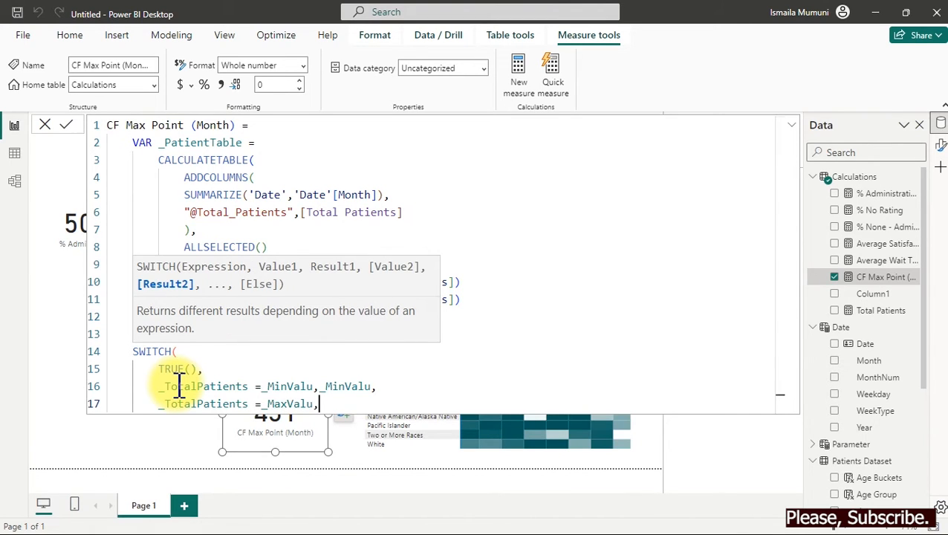
Set _MaxValu as the second SWITCH result, close the function on a new line and commit the measure.
type("_")
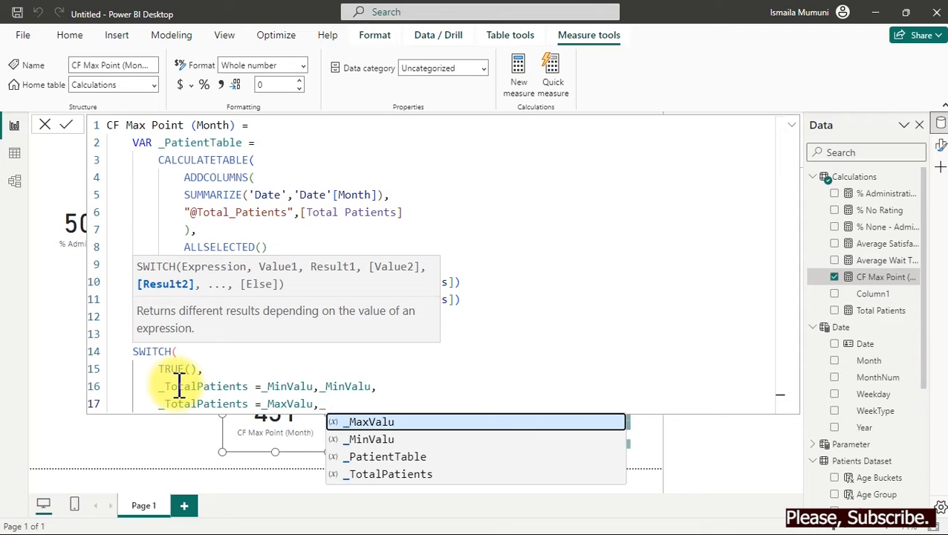
key("Tab")
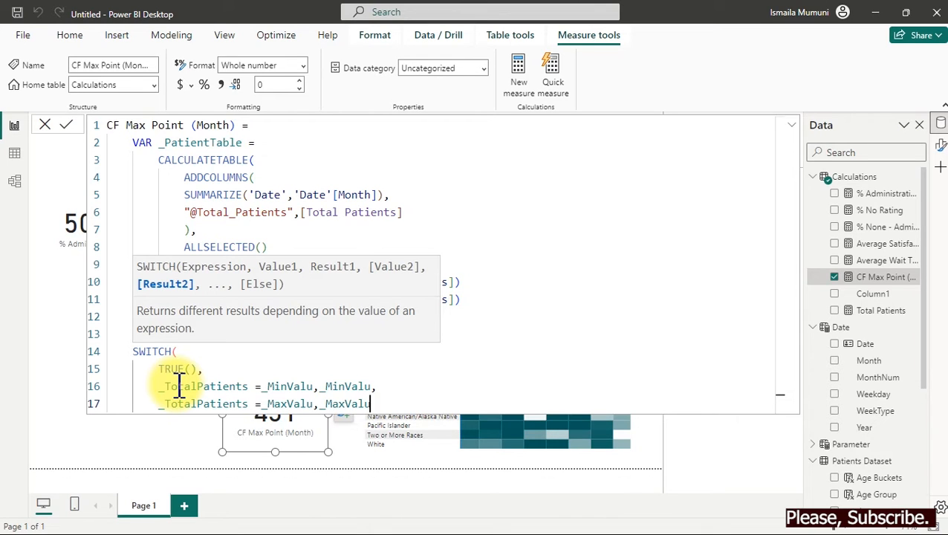
key("Return")
type(")")
left_click(182, 402)
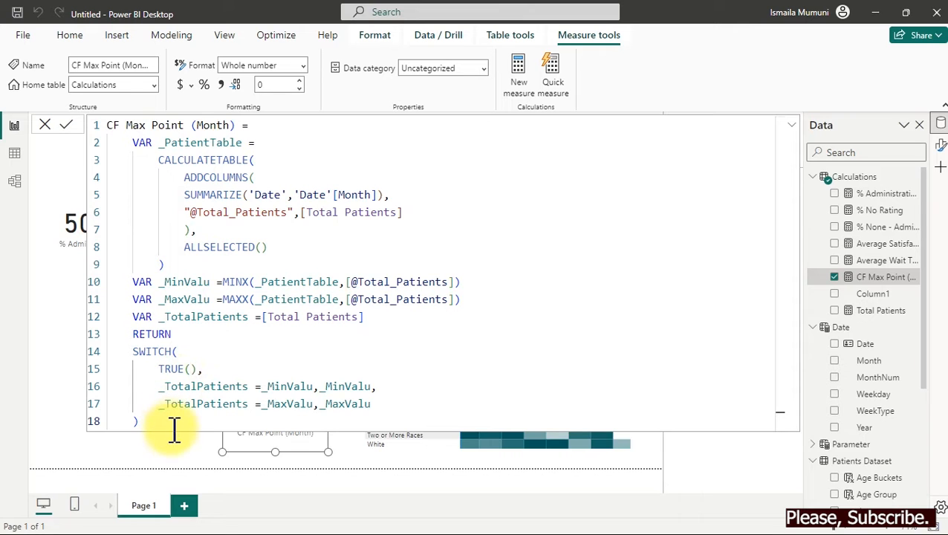
left_click(175, 461)
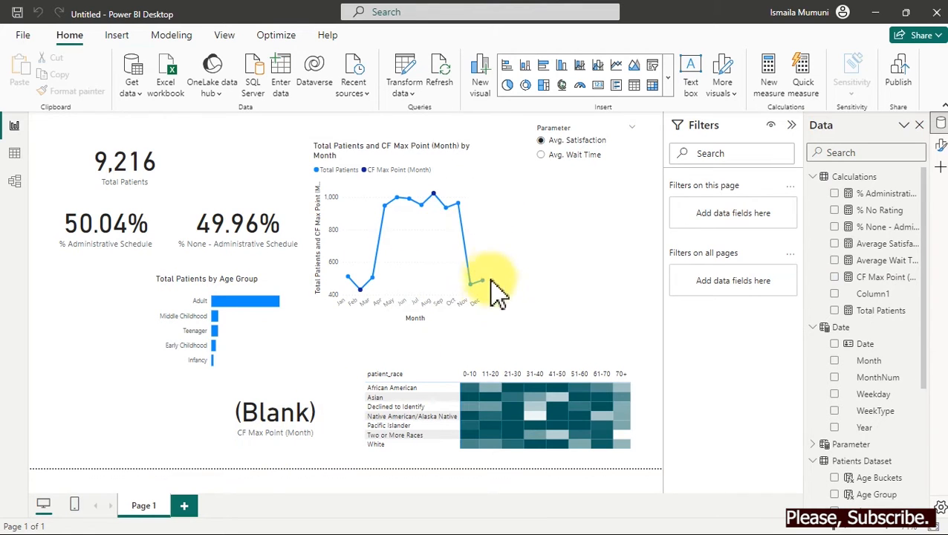
Show the line chart of Total Patients and CF Max Point (Month) in focus mode and turn off its markers.
left_click(482, 167)
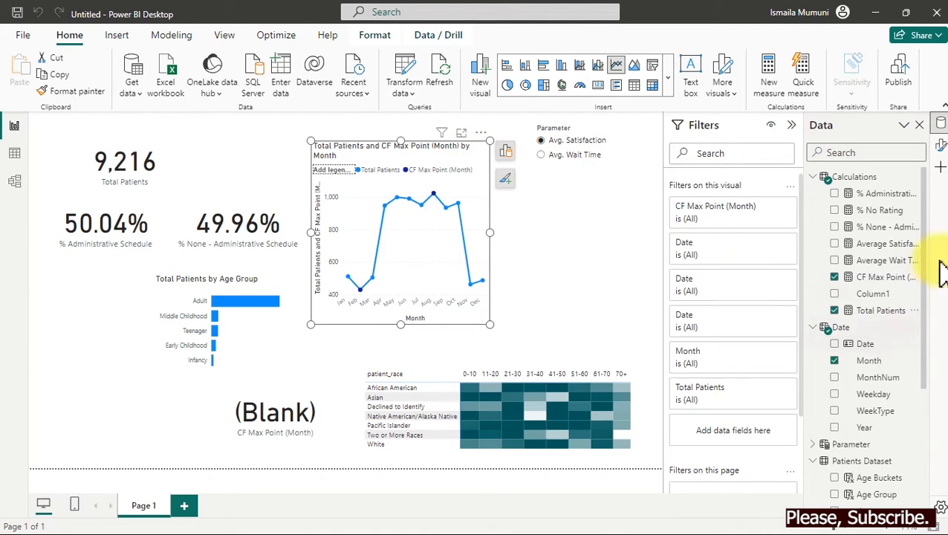
left_click(941, 145)
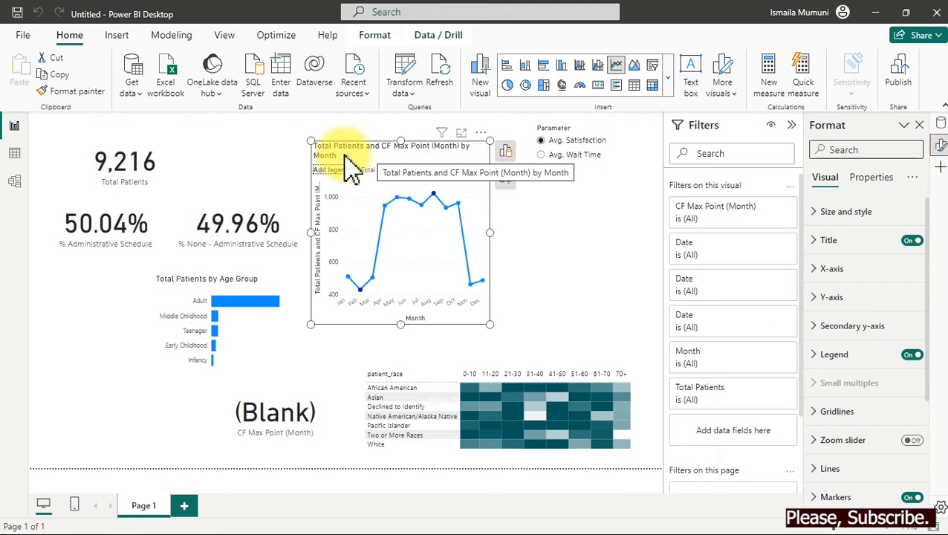
left_click(462, 134)
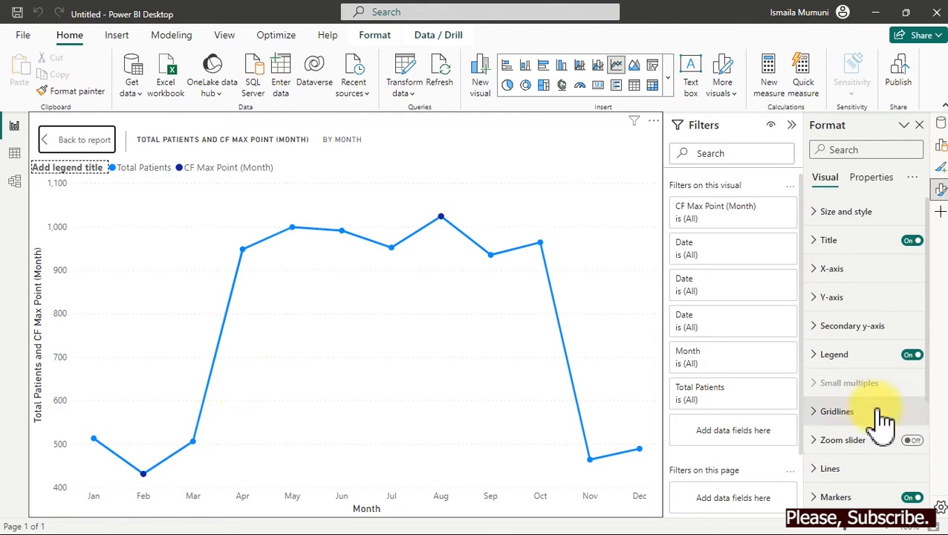
scroll(935, 385, "down", 2)
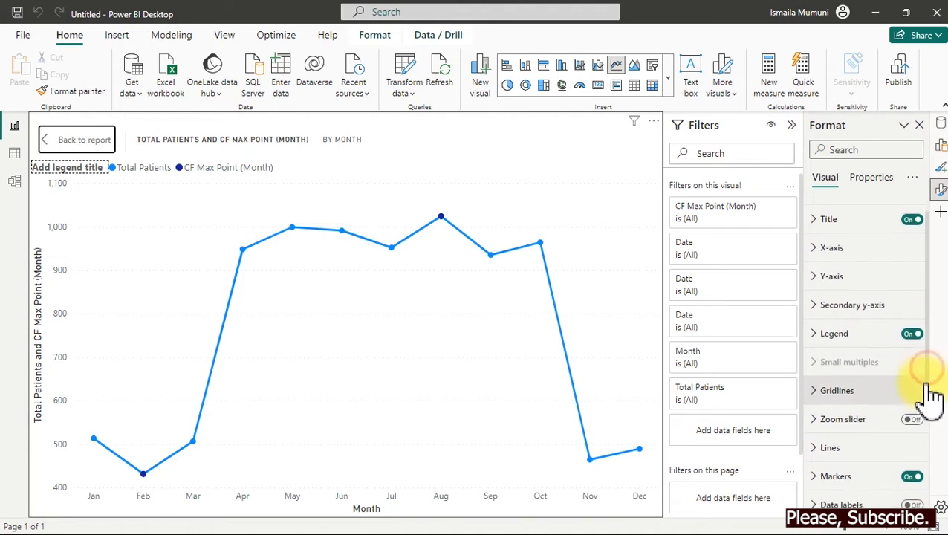
left_click(916, 416)
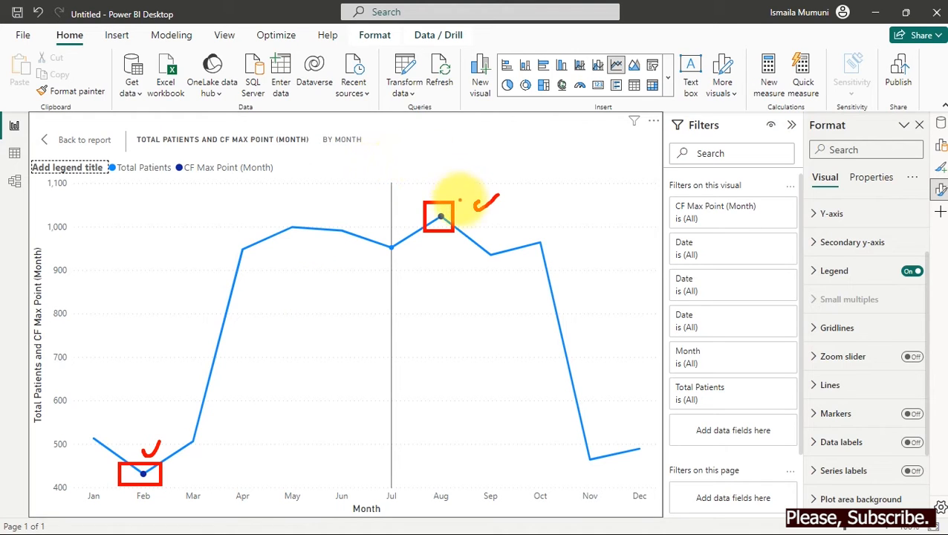
mouse_move(444, 127)
left_mouse_down()
mouse_move(451, 169)
mouse_move(579, 177)
left_mouse_up()
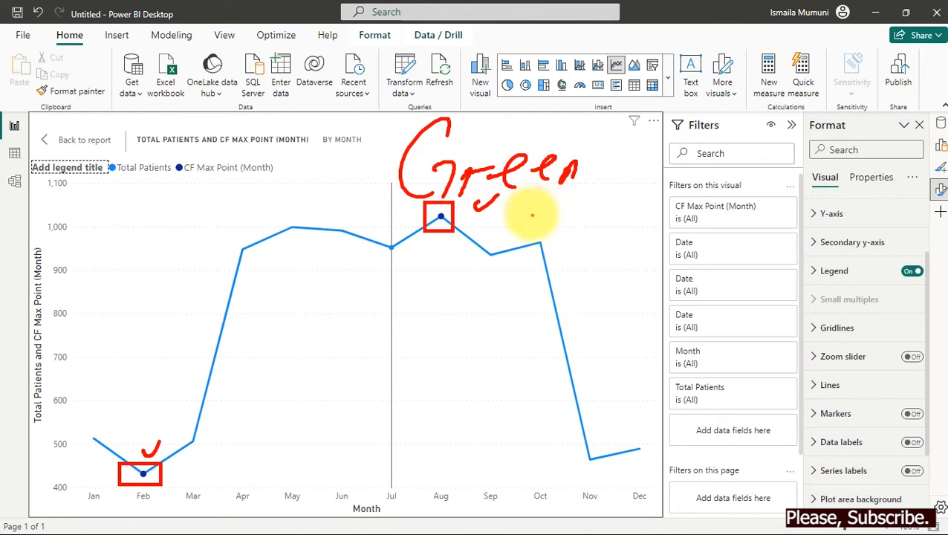
mouse_move(225, 425)
left_mouse_down()
mouse_move(220, 381)
mouse_move(274, 379)
mouse_move(351, 311)
mouse_move(362, 387)
left_mouse_up()
mouse_move(239, 447)
left_mouse_down()
mouse_move(406, 394)
mouse_move(266, 449)
left_mouse_up()
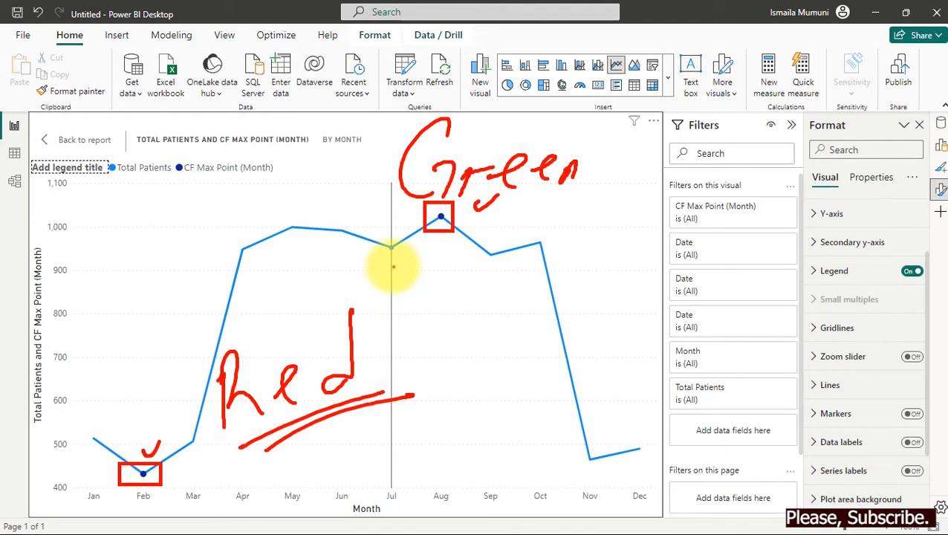
key("Escape")
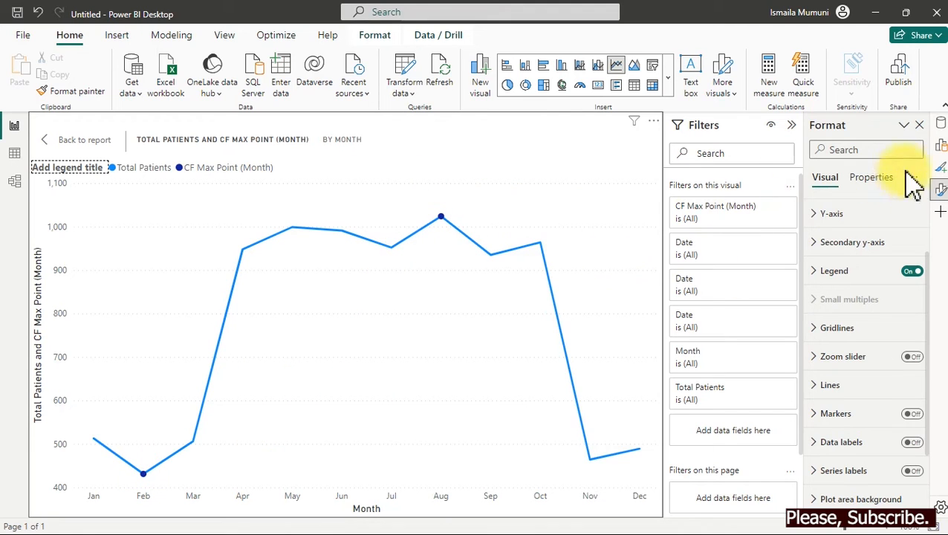
Open the formula of the CF Max Point (Month) measure for editing at the first SWITCH result.
left_click(941, 123)
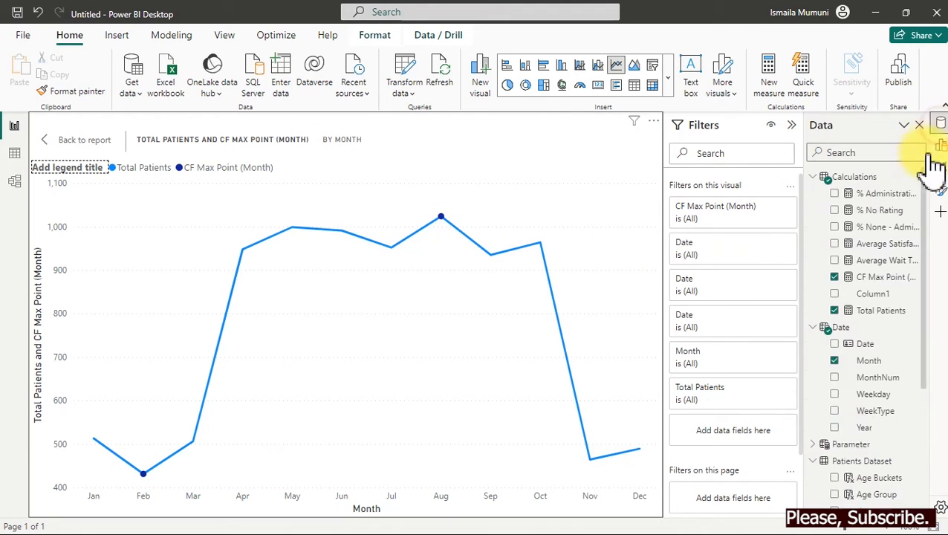
left_click(880, 278)
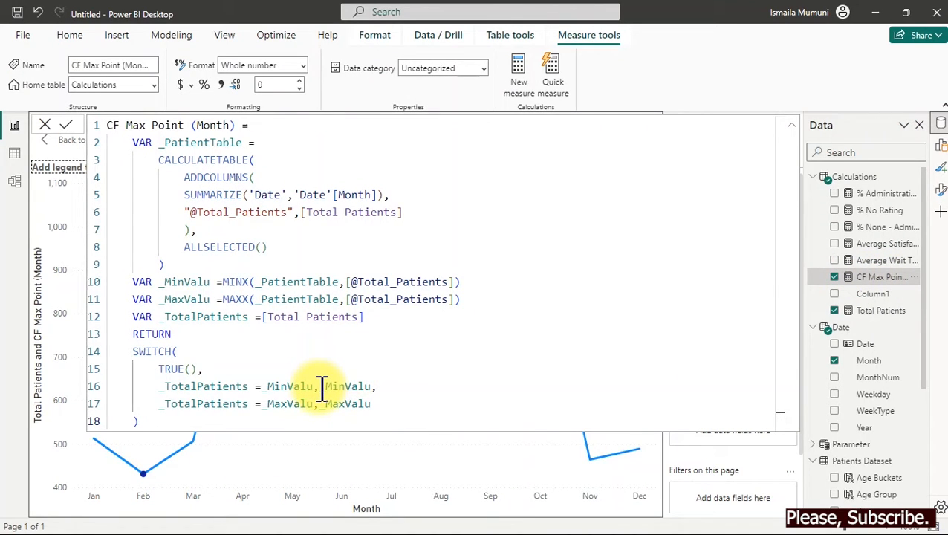
left_click(322, 387)
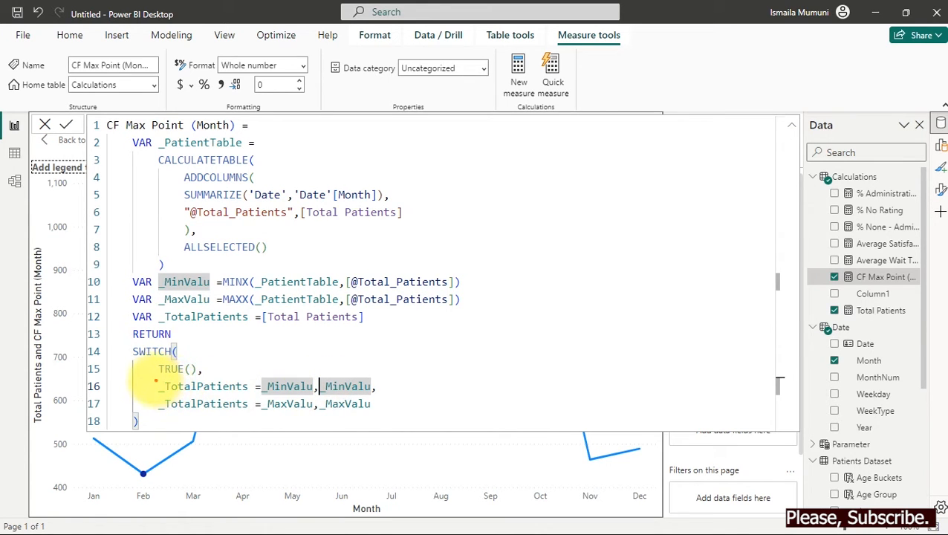
left_click_drag(155, 379, 254, 396)
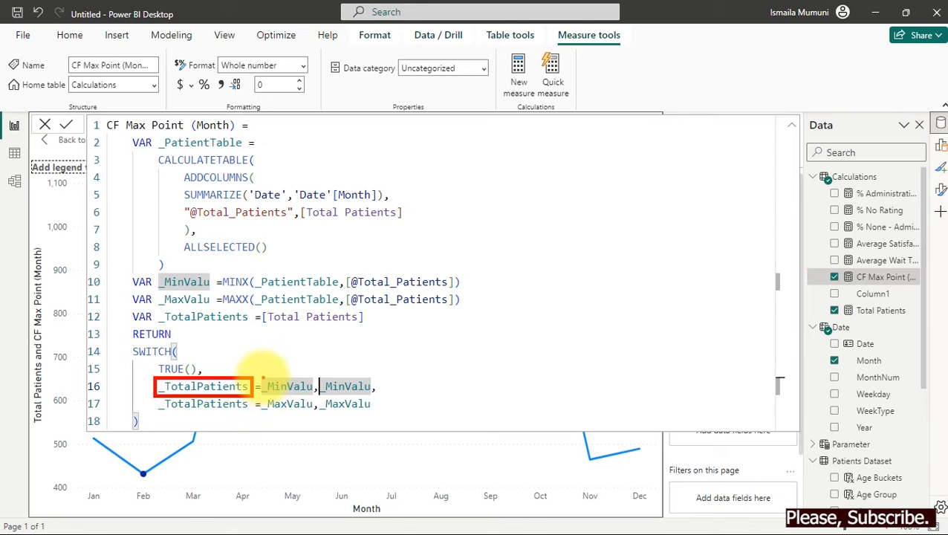
left_click_drag(283, 376, 317, 341)
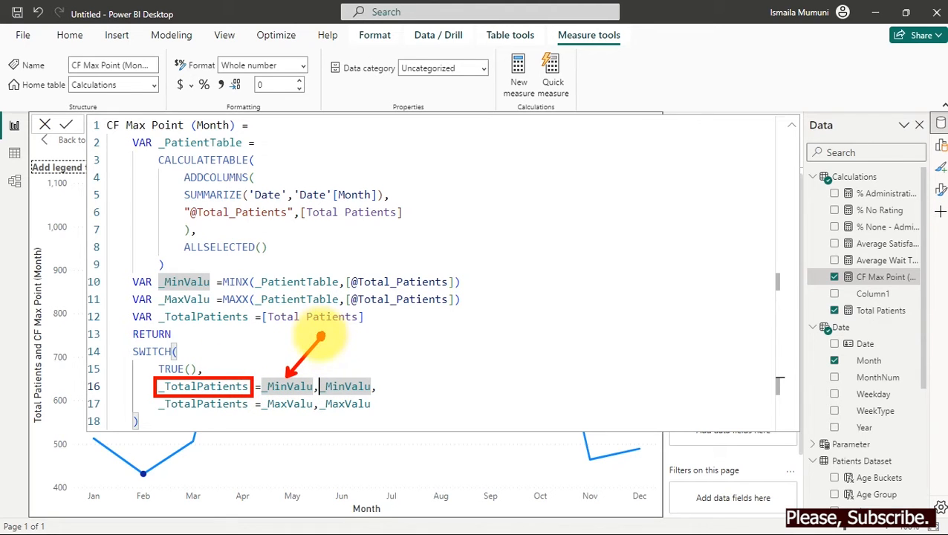
left_click_drag(226, 370, 262, 336)
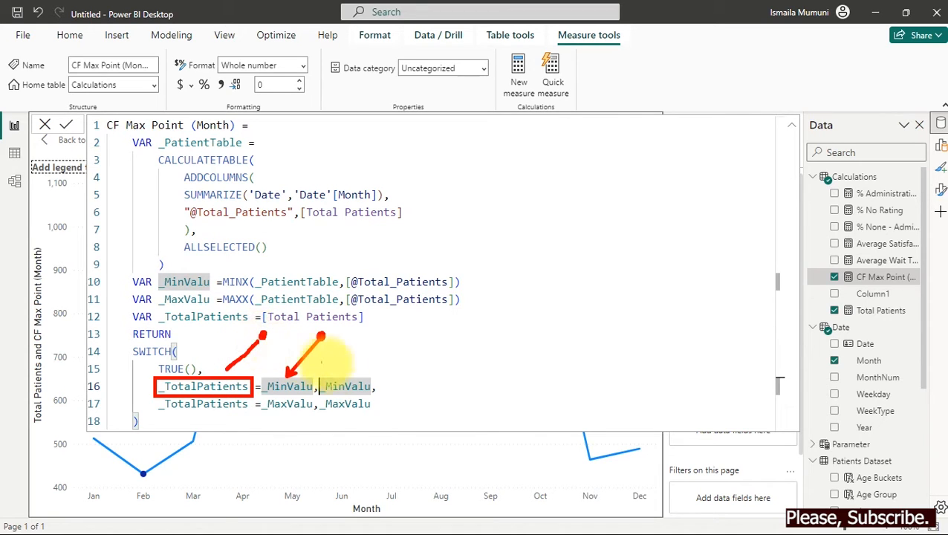
Replace the _MinValu result of the first SWITCH condition with the text "Green".
mouse_move(349, 382)
left_mouse_down()
mouse_move(384, 362)
mouse_move(374, 385)
mouse_move(324, 385)
left_mouse_up()
key("Escape")
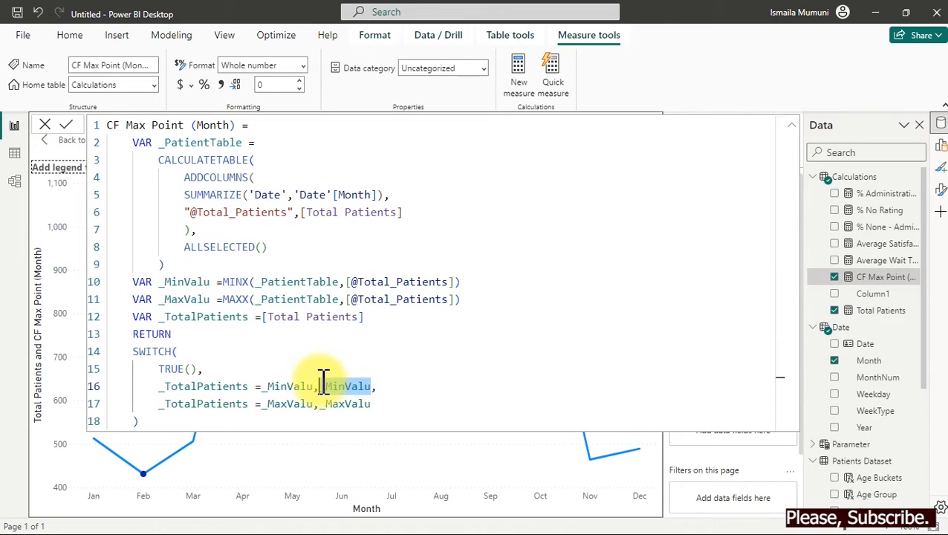
key("BackSpace")
type("\"Green")
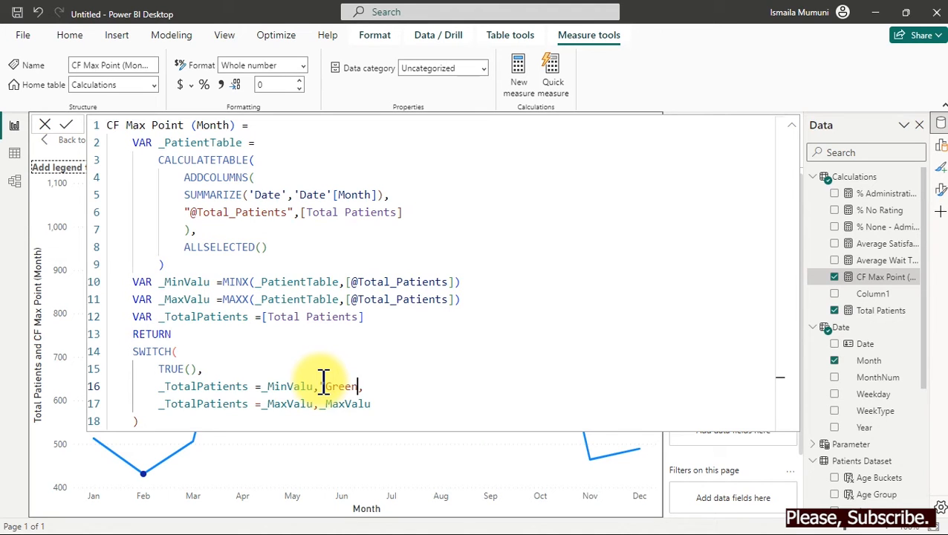
type("\"")
Replace the _MaxValu result of the second SWITCH condition with the text "Red" and commit the measure.
left_click_drag(319, 406, 369, 406)
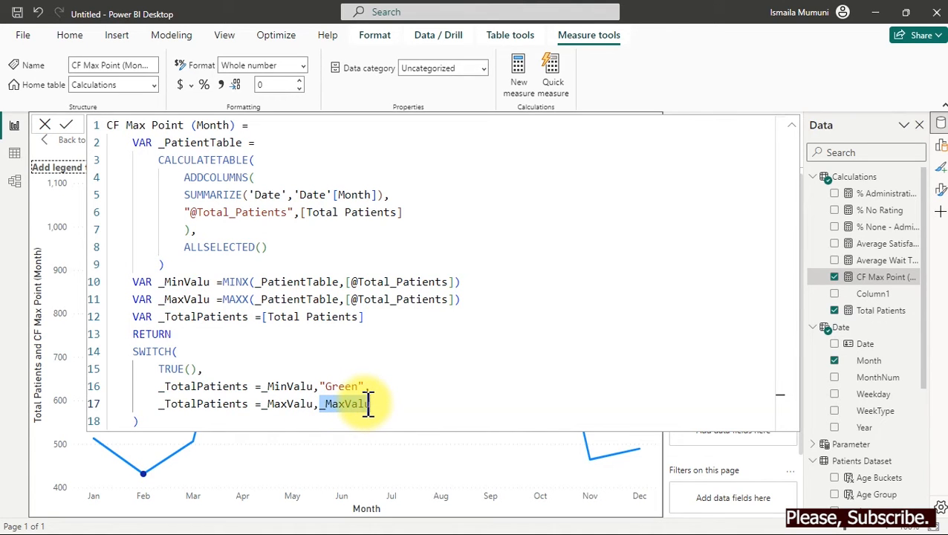
type("\"Red")
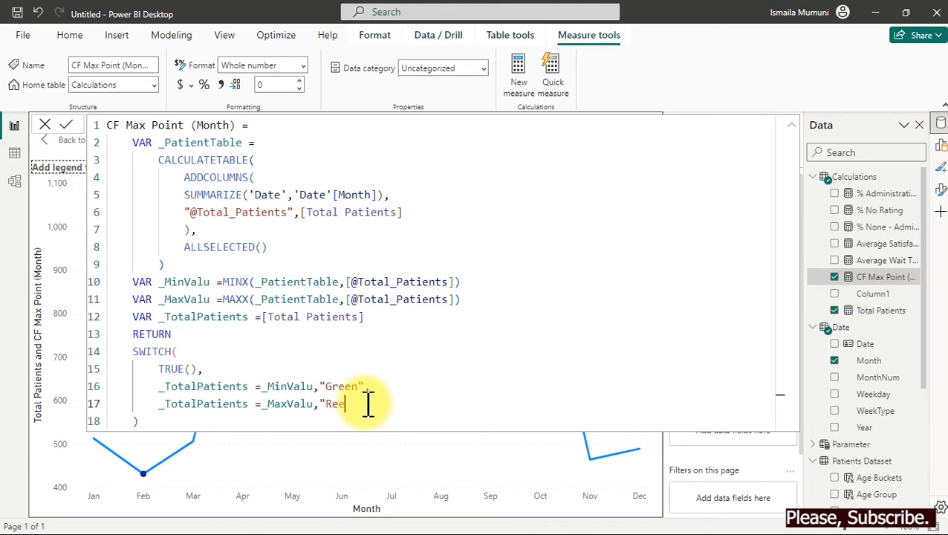
type("Reed\"")
key("BackSpace")
key("BackSpace")
type("\"")
key("Return")
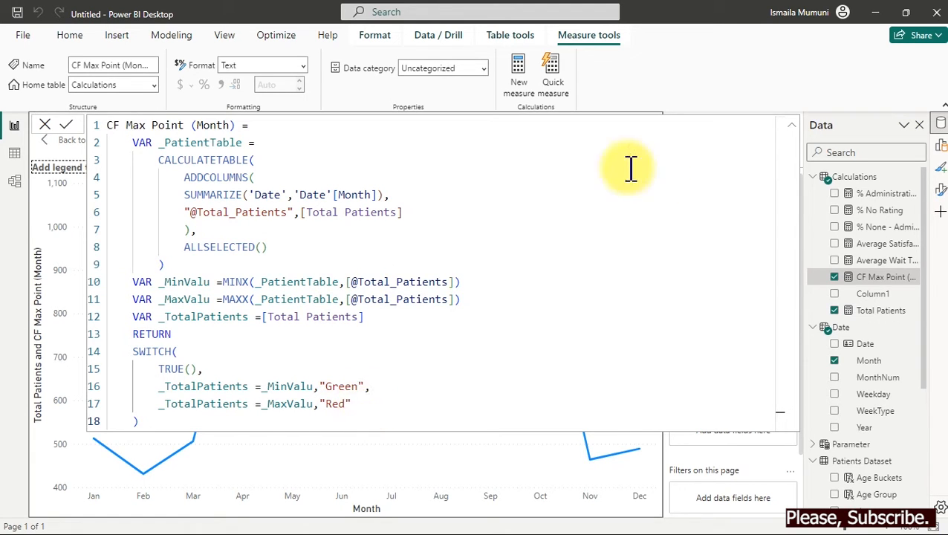
Change the SWITCH results to 0 for _MinValu and 1 for _MaxValu, then commit and leave the measure formula.
left_click(866, 296)
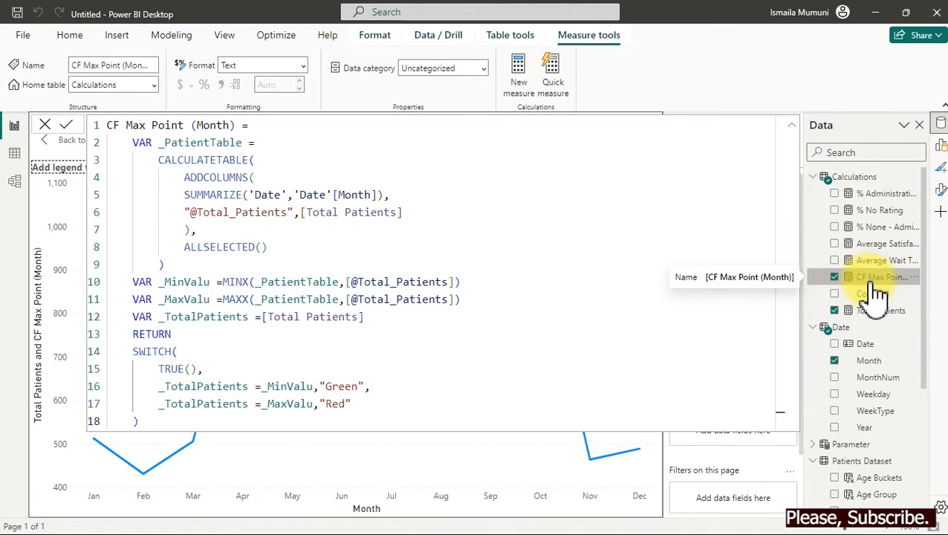
double_click(338, 386)
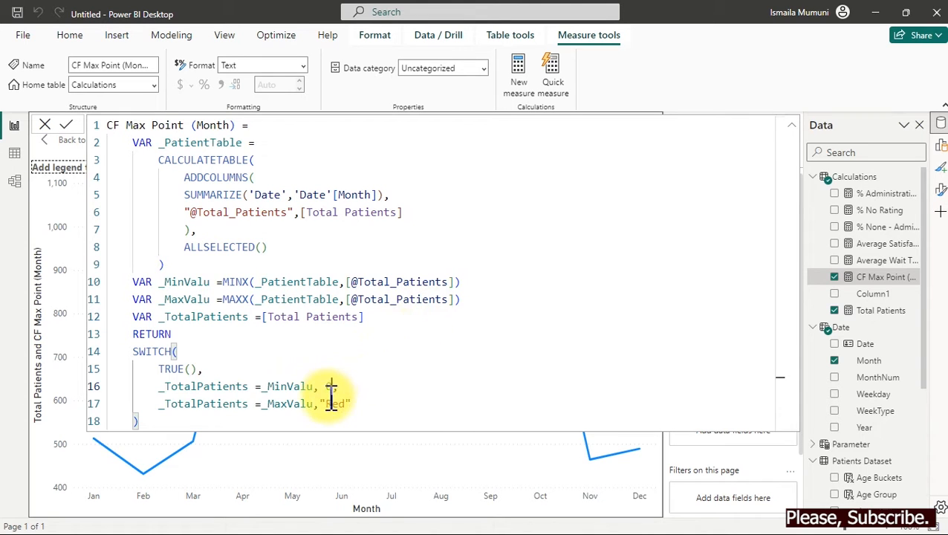
left_click(328, 405)
left_click_drag(320, 405, 355, 404)
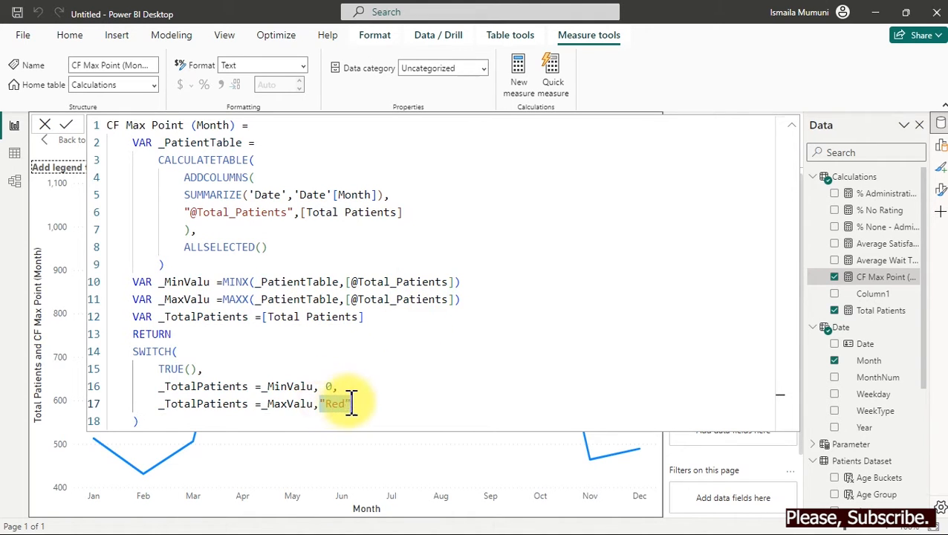
key("BackSpace")
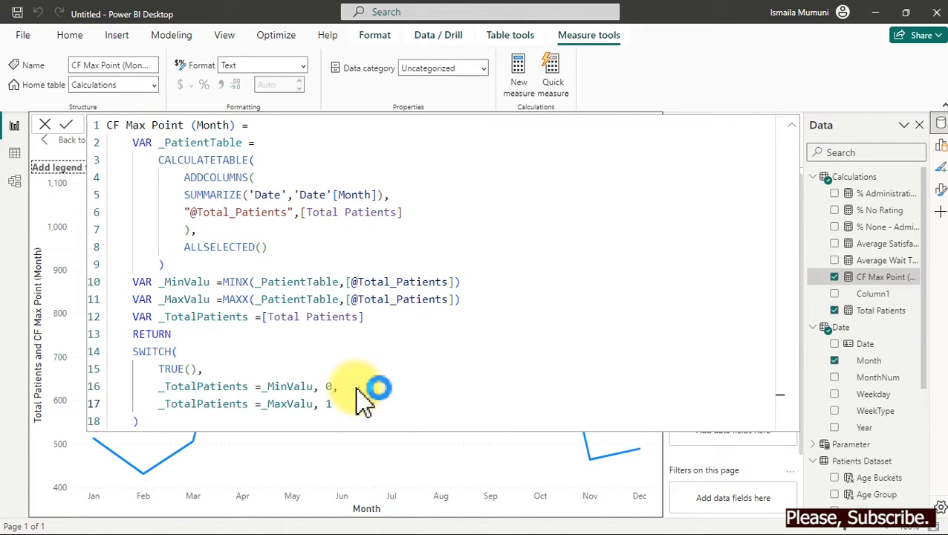
key("Return")
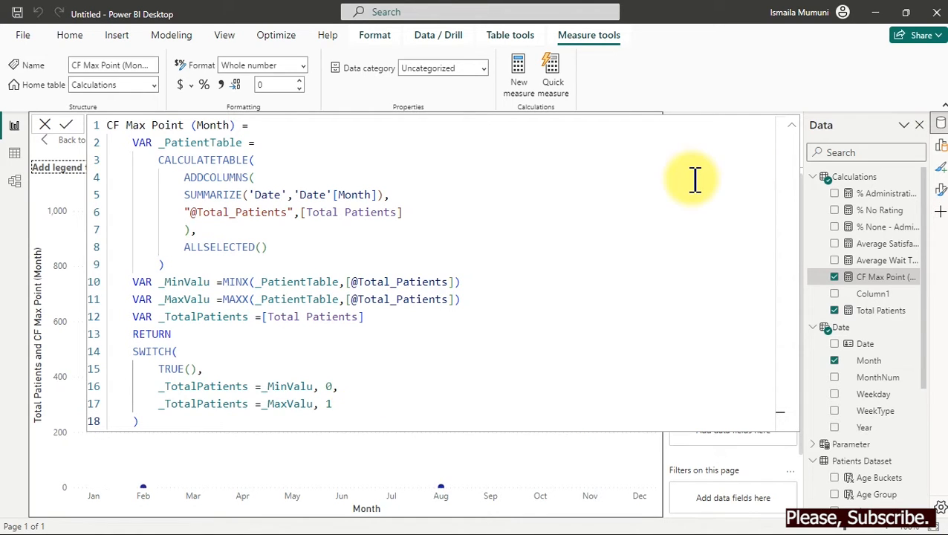
left_click(879, 295)
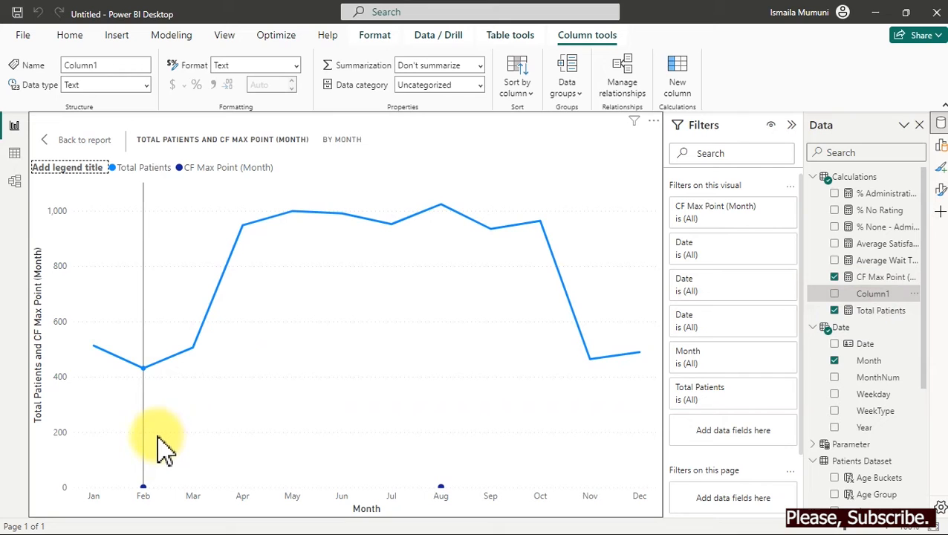
left_click(141, 455)
mouse_move(132, 463)
left_mouse_down()
mouse_move(142, 510)
mouse_move(127, 437)
left_mouse_up()
mouse_move(410, 483)
left_mouse_down()
mouse_move(479, 478)
mouse_move(417, 449)
left_mouse_up()
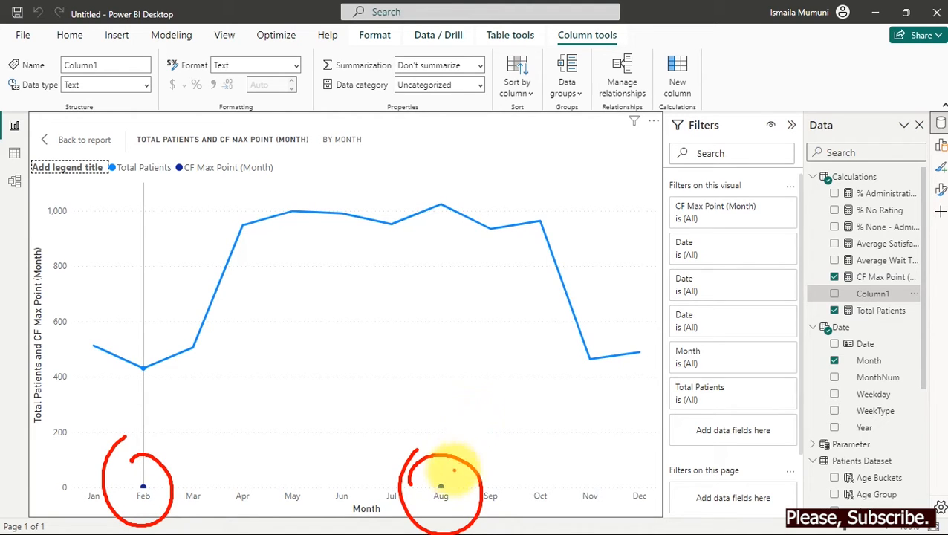
Remove the CF Max Point (Month) measure from the chart and collapse the Date table in the field list.
key("Escape")
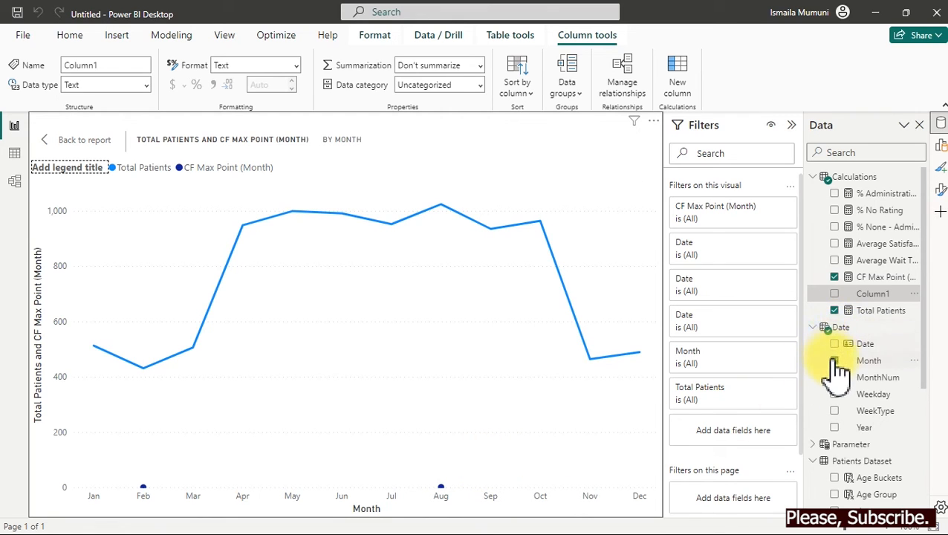
left_click(814, 327)
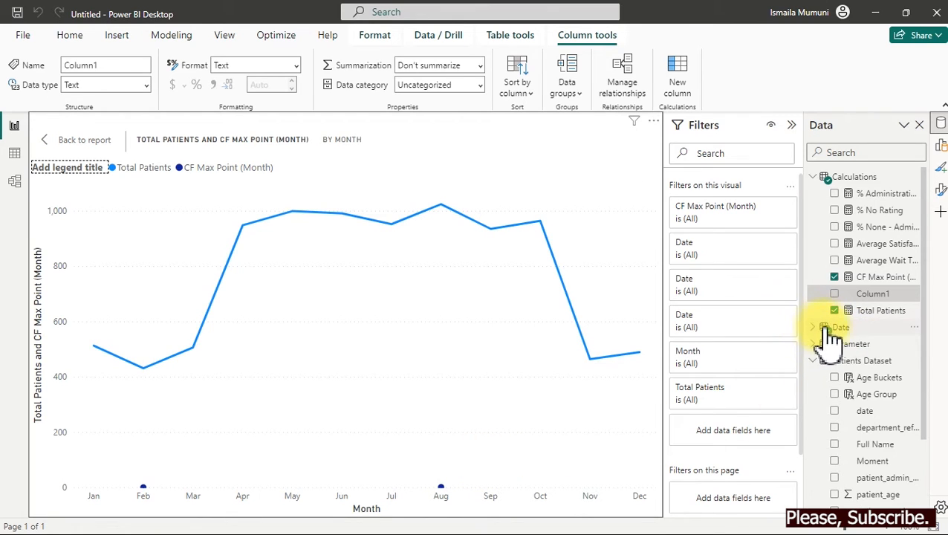
left_click(835, 277)
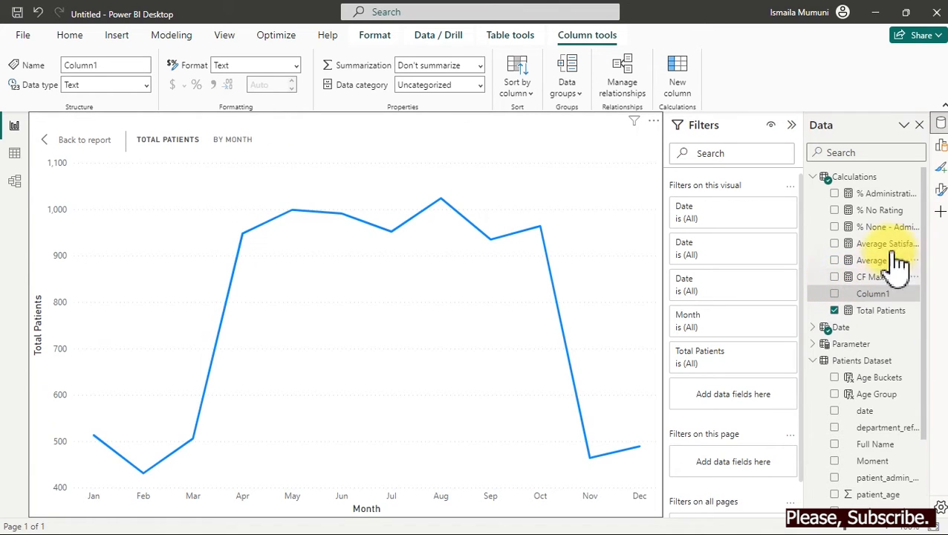
Return from the enlarged chart to the report page and widen the Total Patients by Month chart to align with the matrix's right edge.
left_click(941, 148)
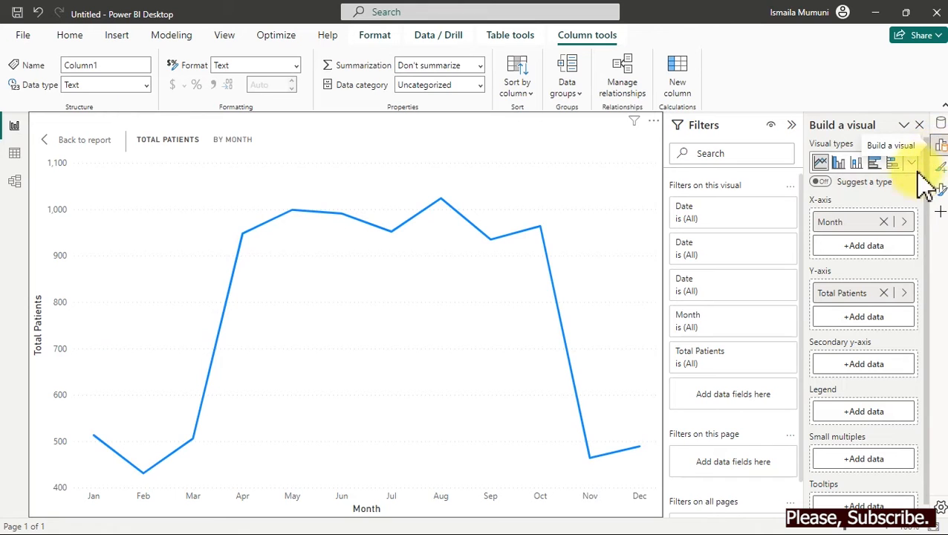
left_click(578, 192)
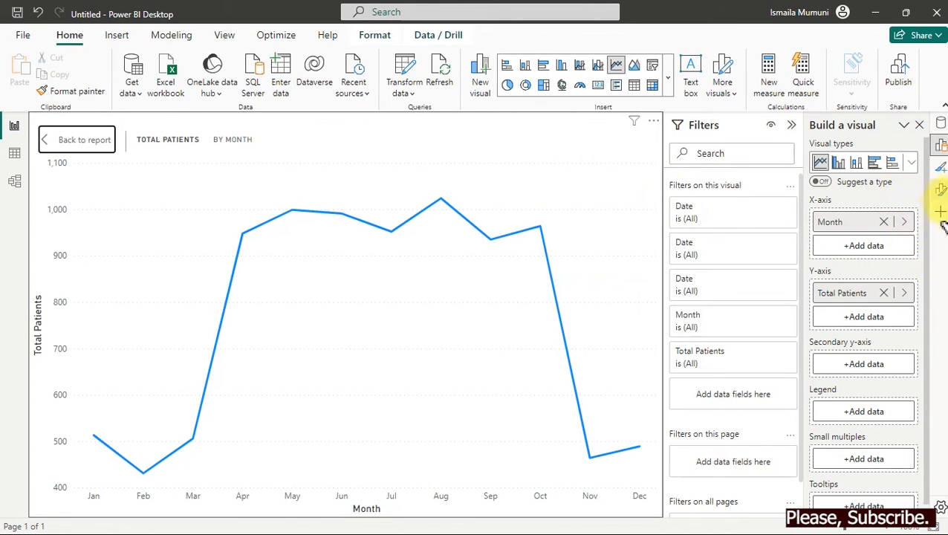
left_click_drag(927, 215, 920, 247)
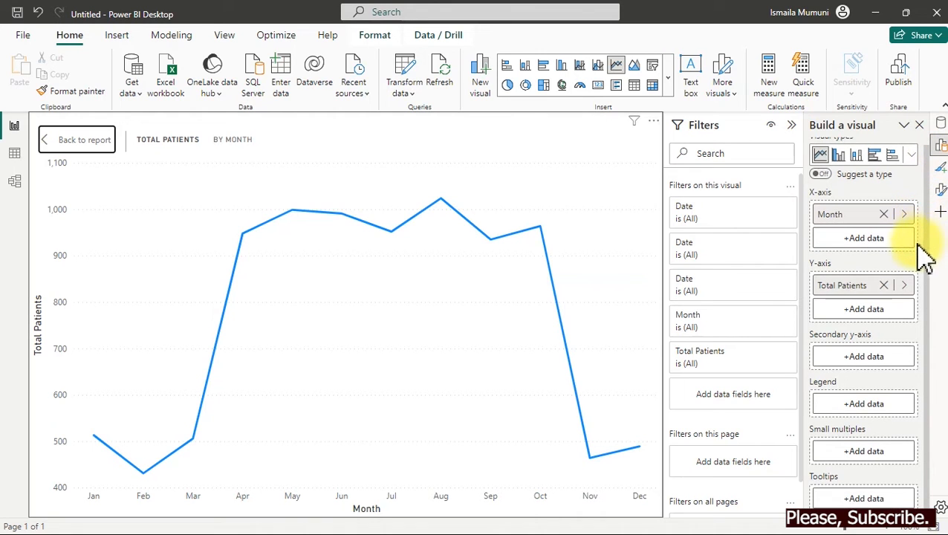
left_click(940, 148)
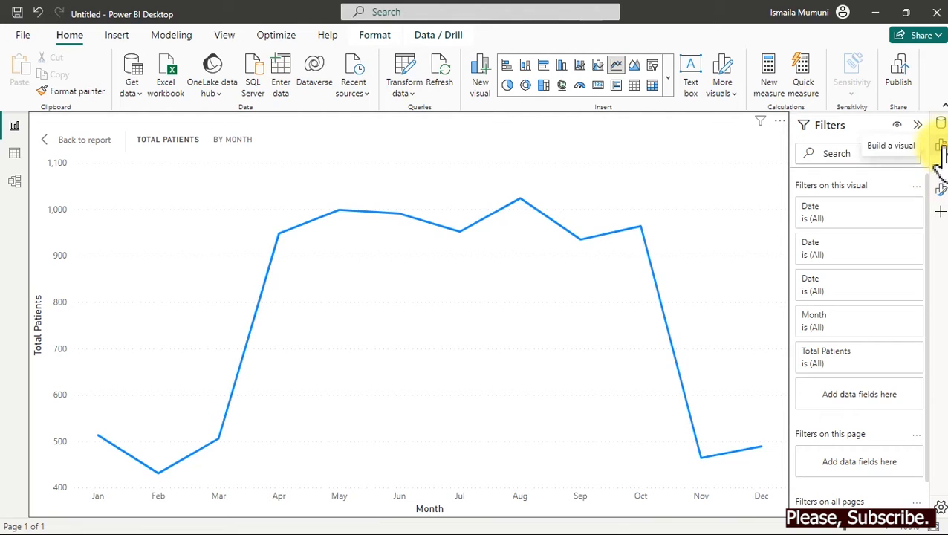
left_click(940, 147)
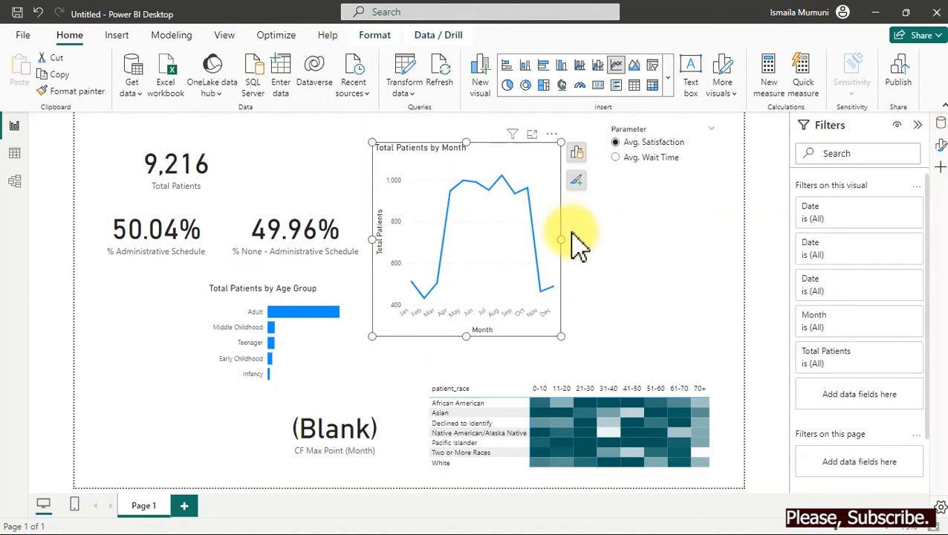
left_click_drag(560, 239, 710, 252)
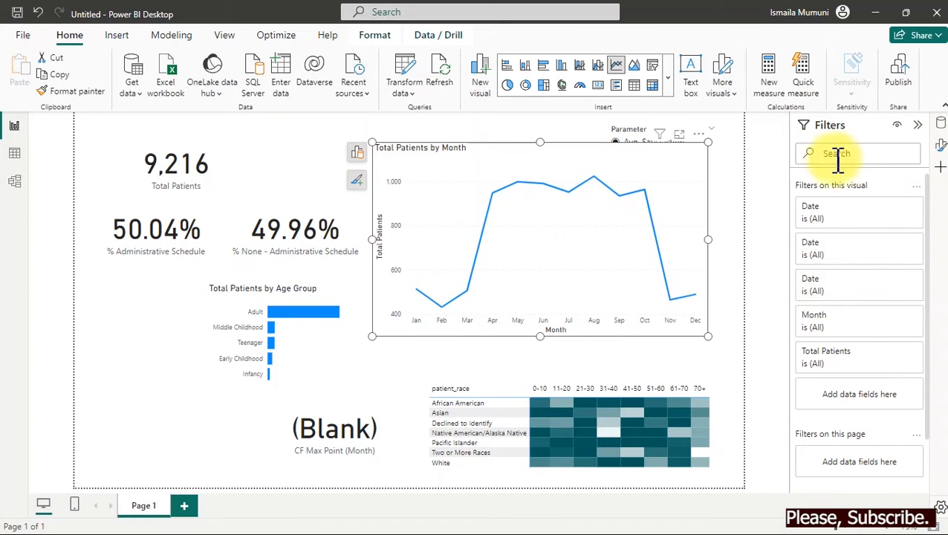
Turn on markers for the Total Patients by Month line chart and convert the visual to a clustered column chart.
left_click(941, 147)
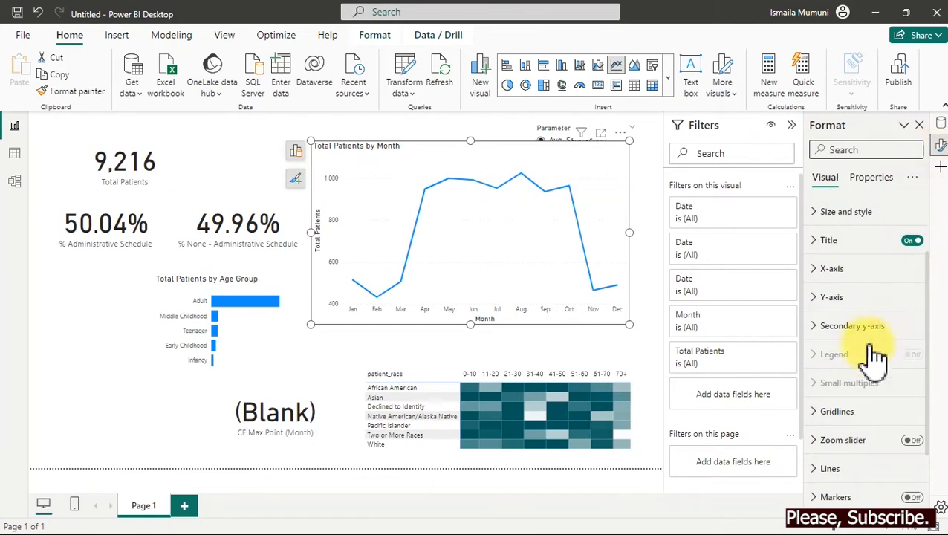
left_click(911, 498)
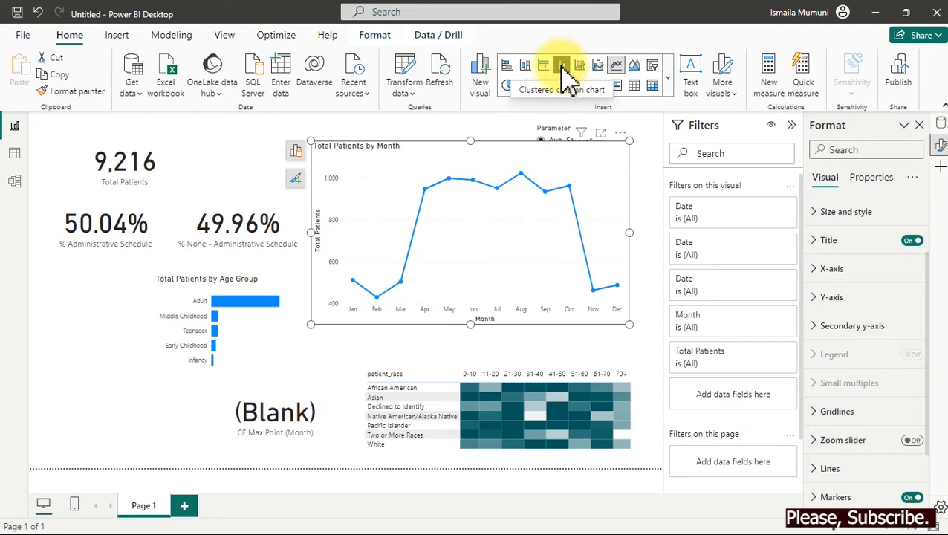
left_click(564, 67)
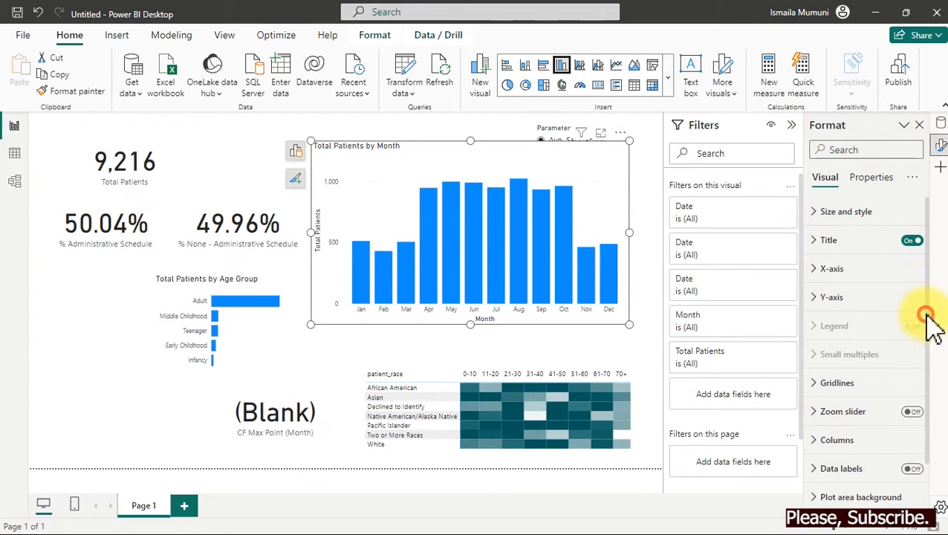
Open conditional formatting for the column colours and base its rules on the CF Max Point (Month) measure.
left_click_drag(926, 318, 921, 377)
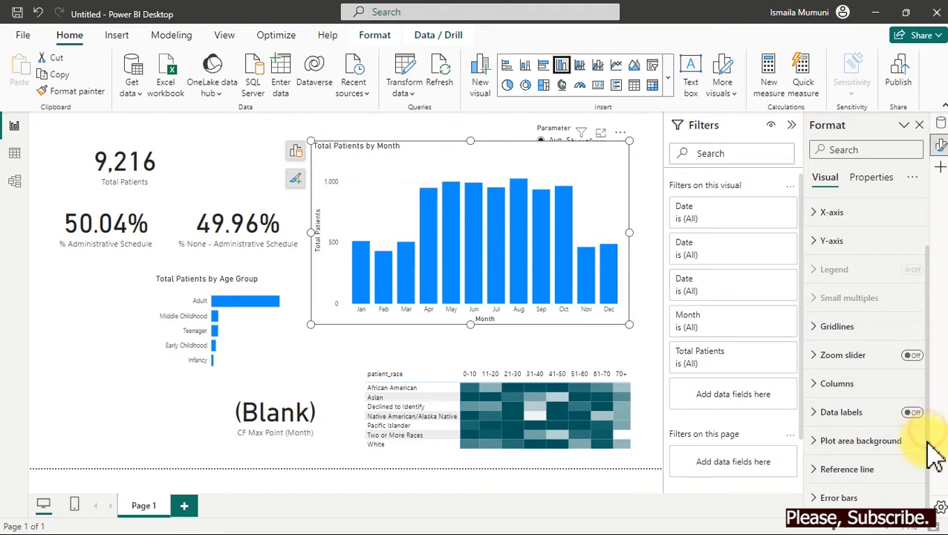
left_click(823, 386)
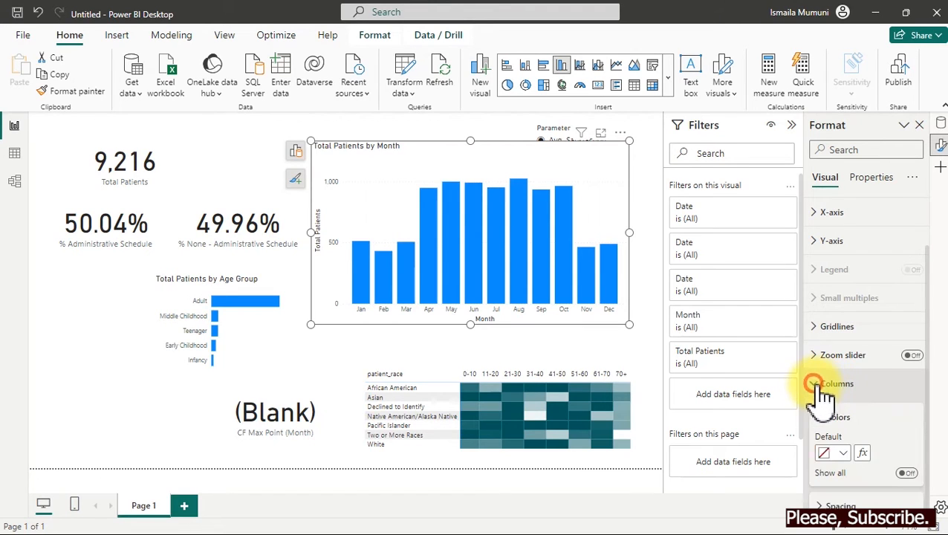
left_click(863, 455)
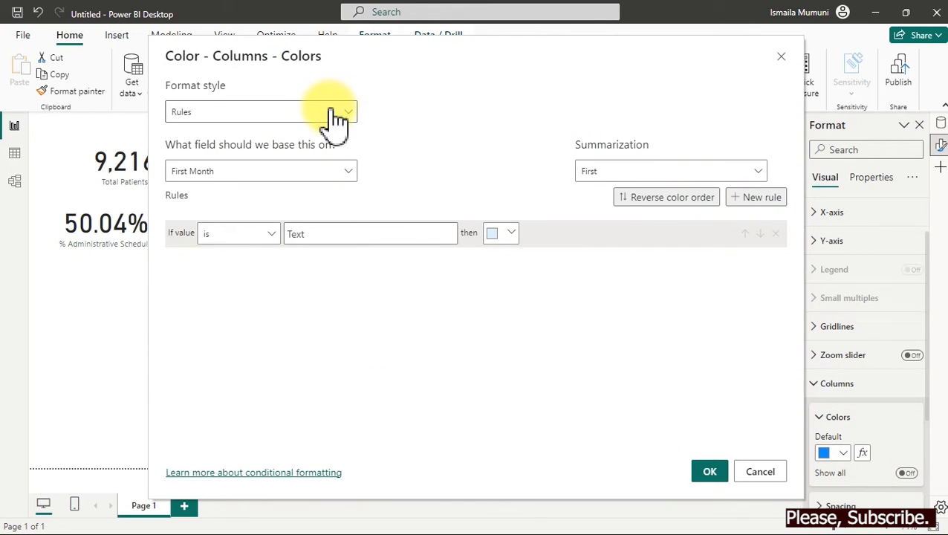
left_click(348, 172)
left_click(177, 221)
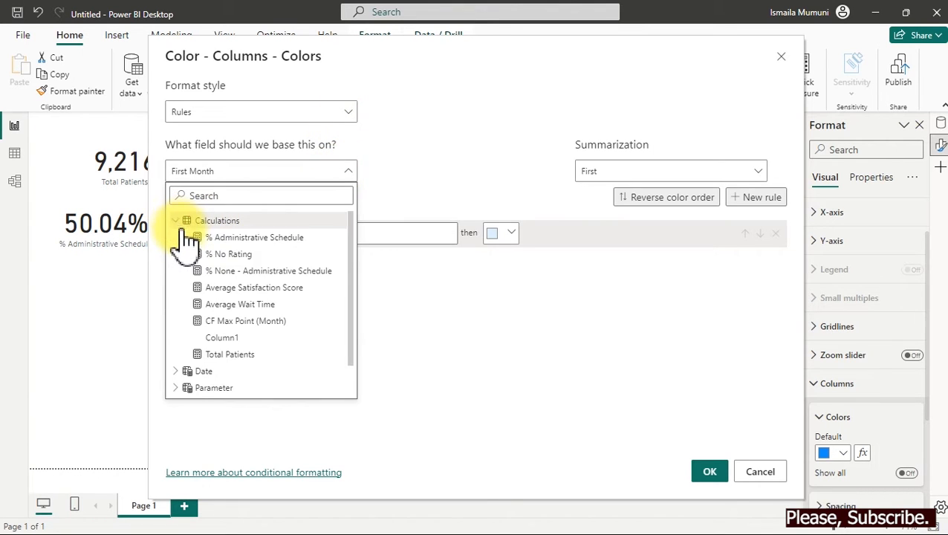
left_click(218, 322)
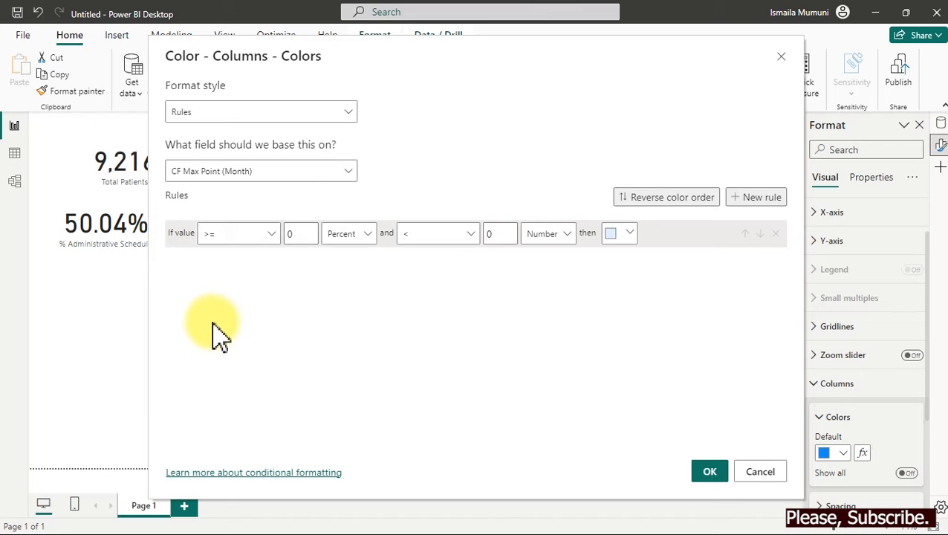
Define the first colour rule so that a value equal to the number 0 gives red columns.
left_click(235, 236)
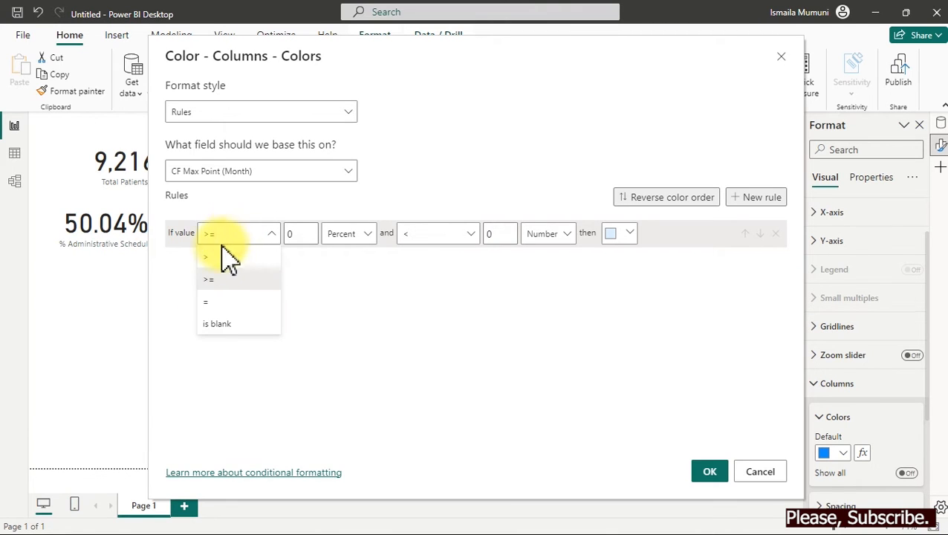
left_click(217, 301)
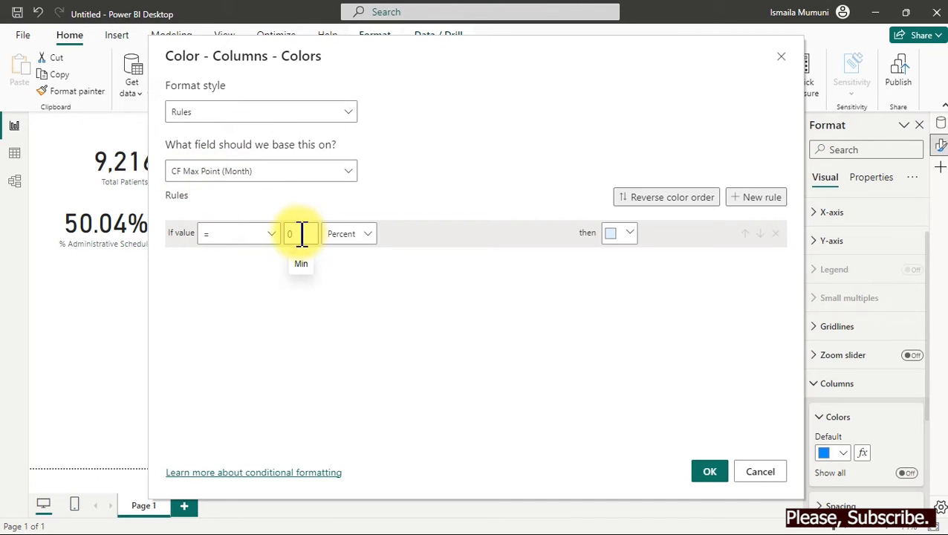
left_click(363, 237)
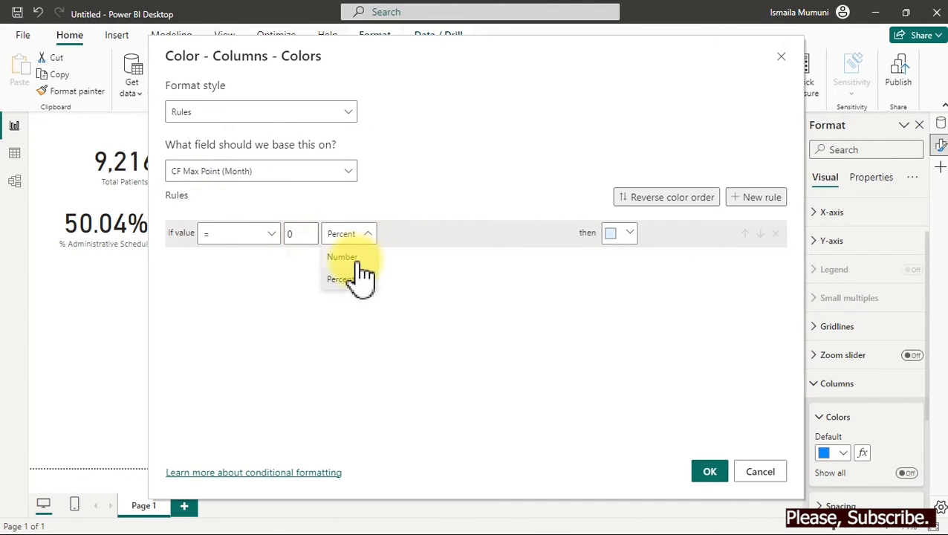
left_click(357, 258)
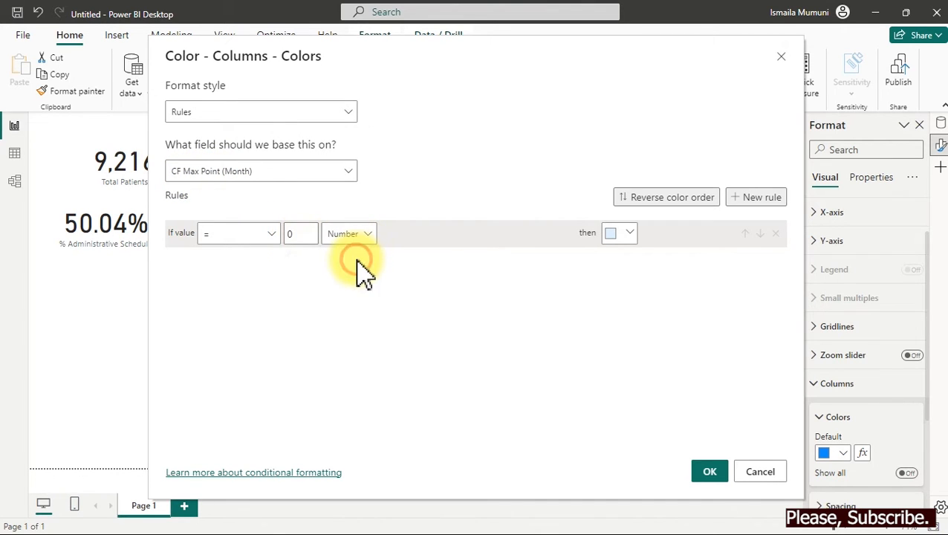
left_click(628, 235)
left_click(705, 260)
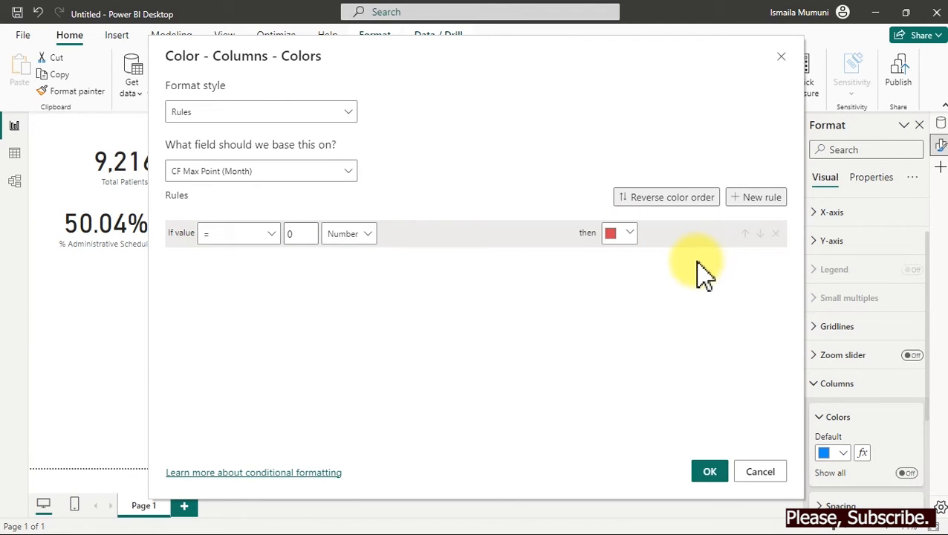
Add a second colour rule with the condition that the value equals the number 1.
left_click(759, 204)
left_click(256, 260)
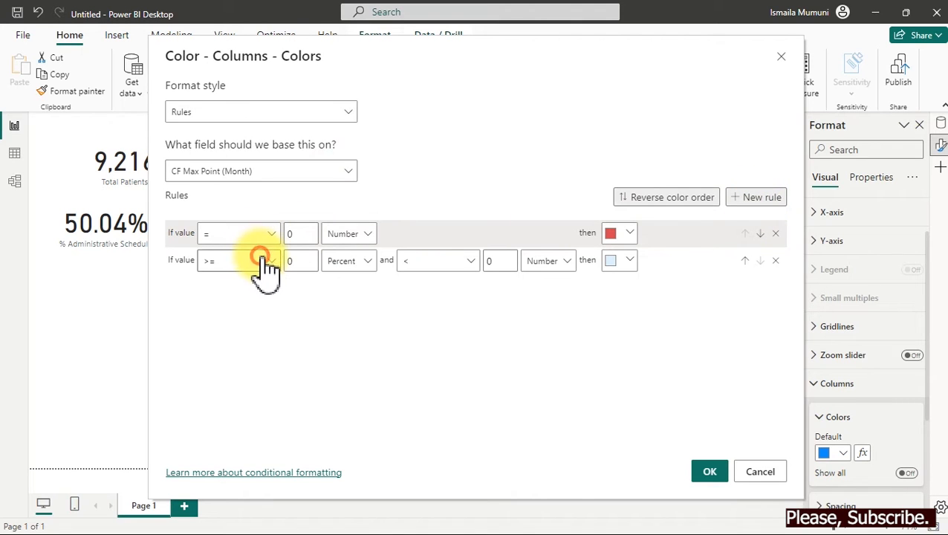
left_click(232, 329)
left_click(300, 261)
double_click(295, 261)
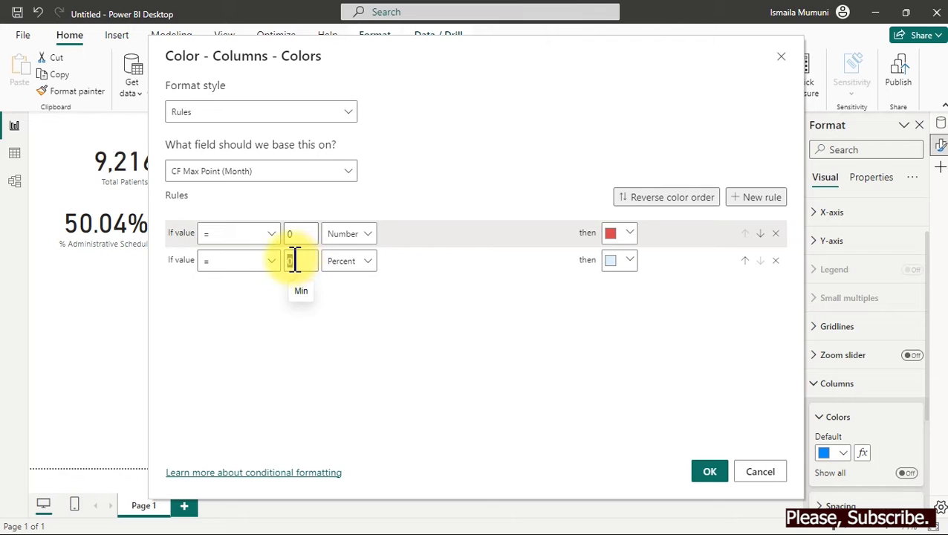
type("1")
left_click(365, 261)
left_click(364, 284)
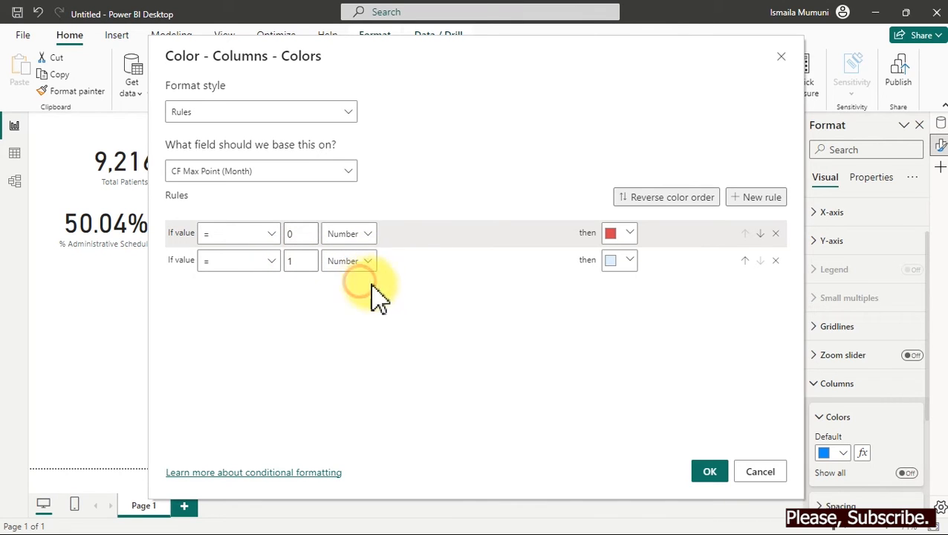
Set the second rule's colour to the custom green #00FD15 and apply the column colour rules.
left_click(629, 261)
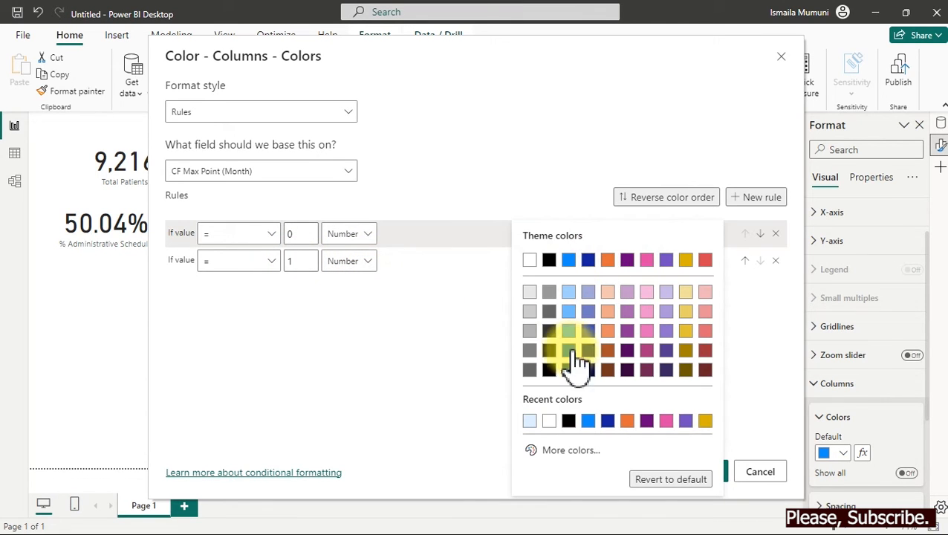
left_click(569, 454)
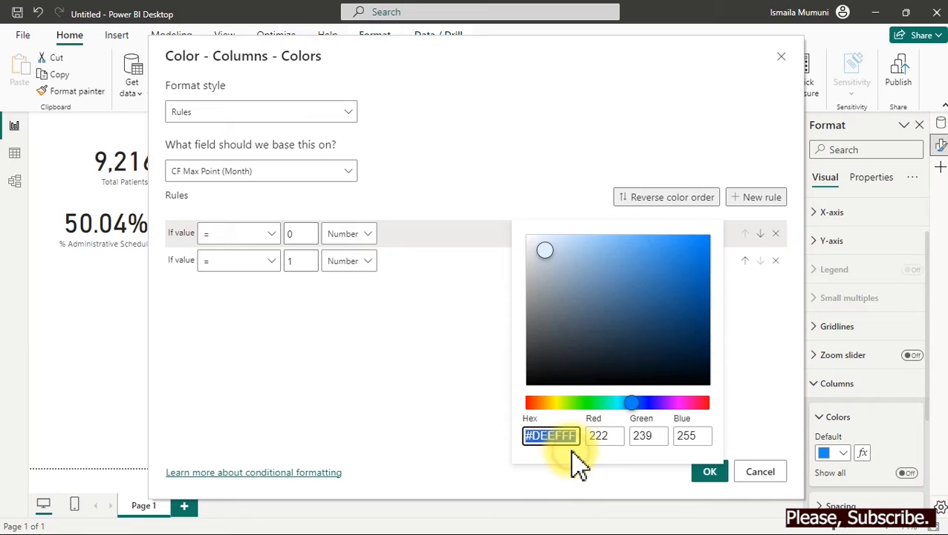
left_click(595, 403)
left_click_drag(596, 404, 592, 405)
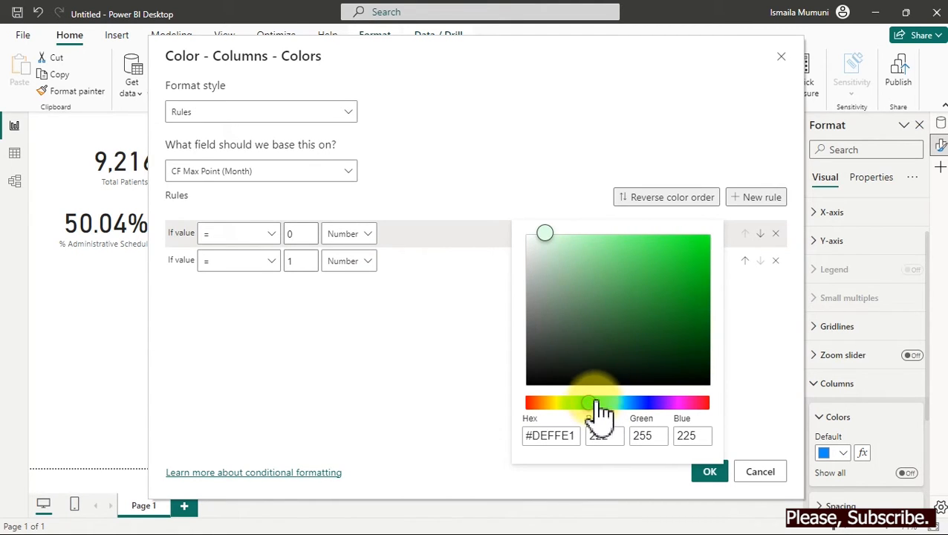
left_click(709, 237)
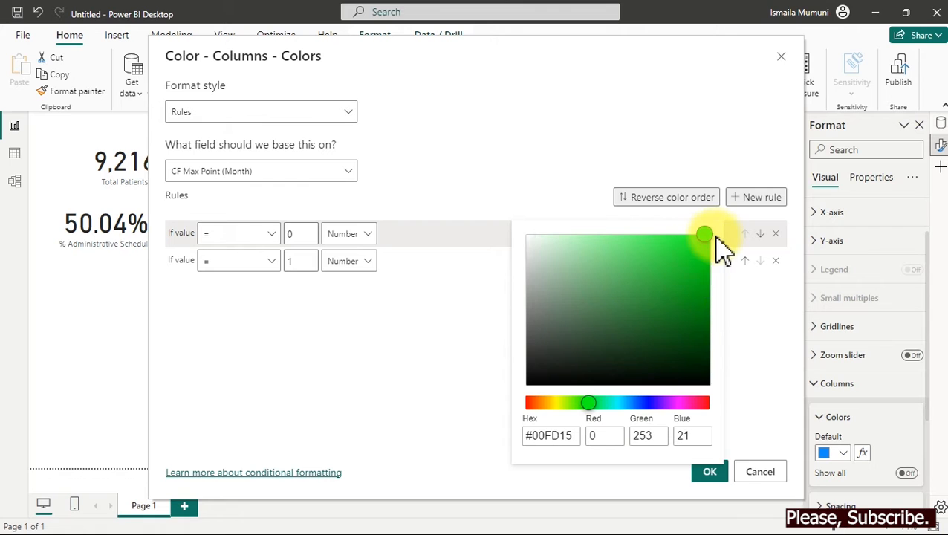
left_click(461, 381)
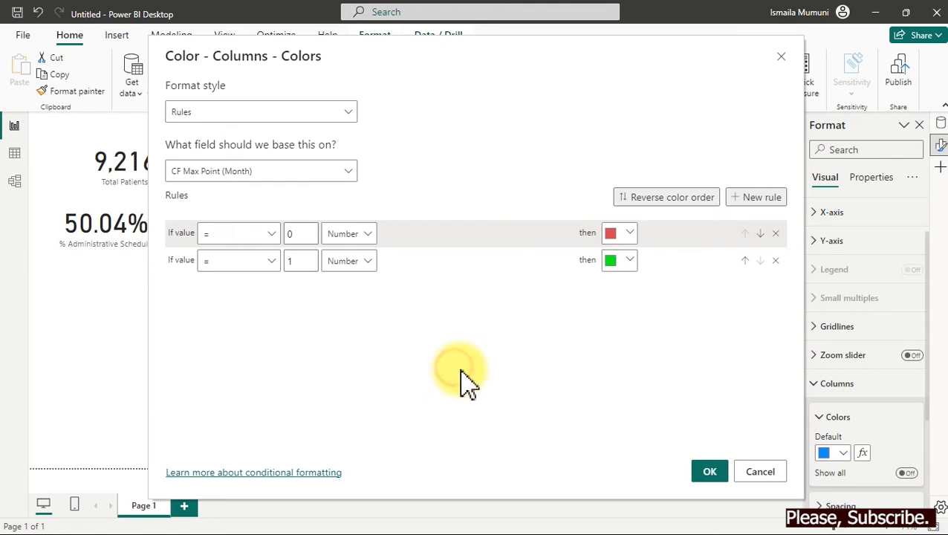
left_click(710, 473)
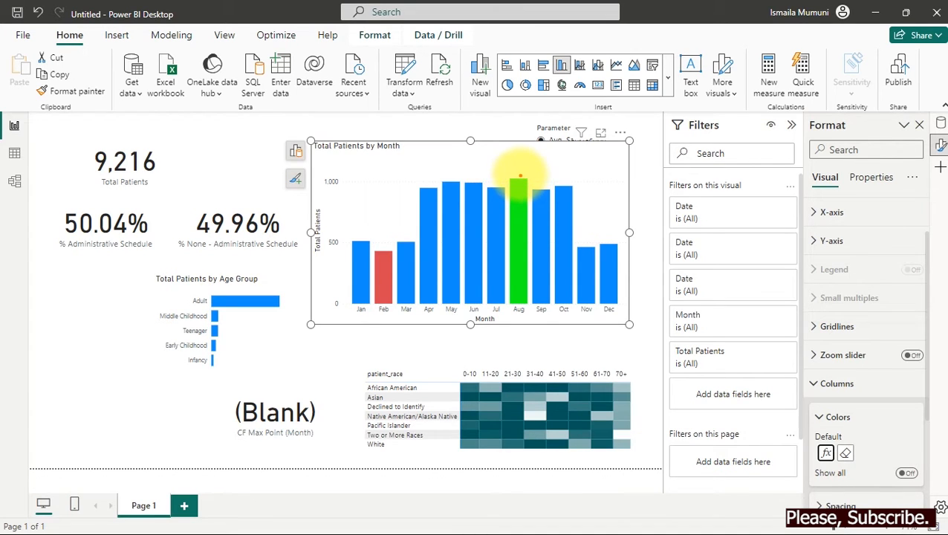
left_click(521, 176)
left_click_drag(383, 239, 411, 159)
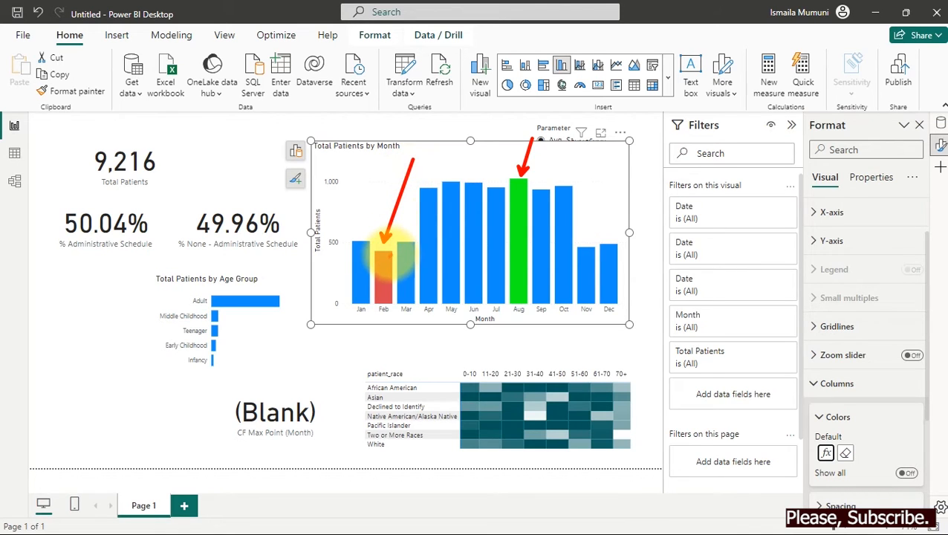
Cross-filter the report by the Adult, Middle Childhood and Teenager age groups in turn to examine the monthly column chart.
left_click(234, 301)
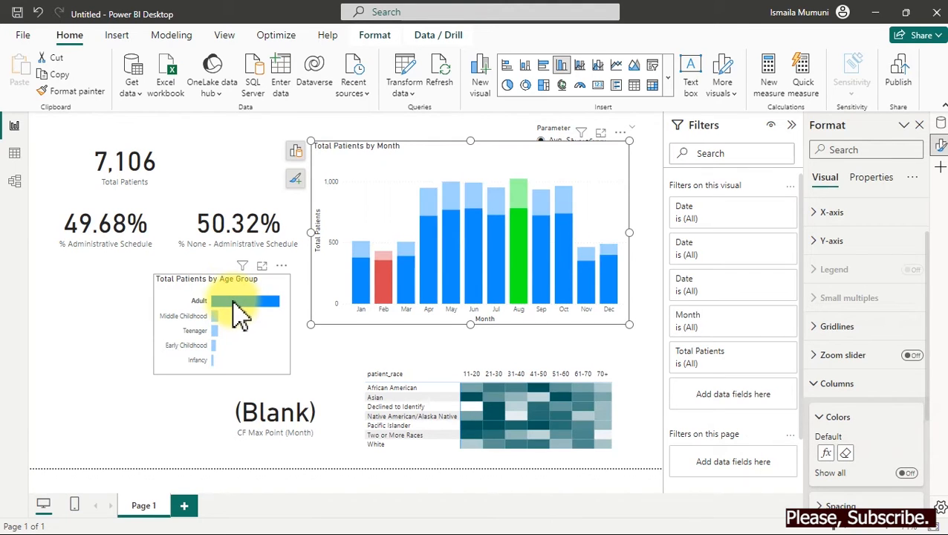
left_click(216, 316)
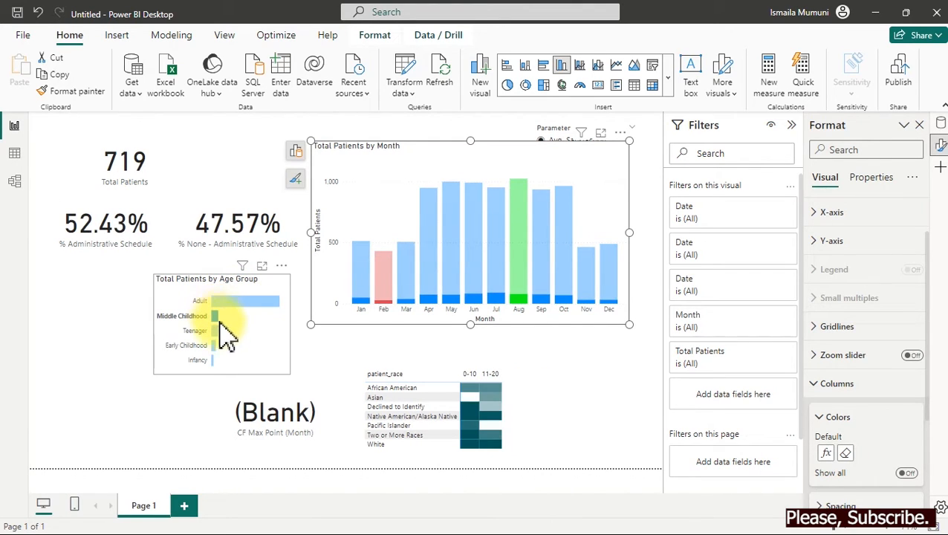
left_click(216, 332)
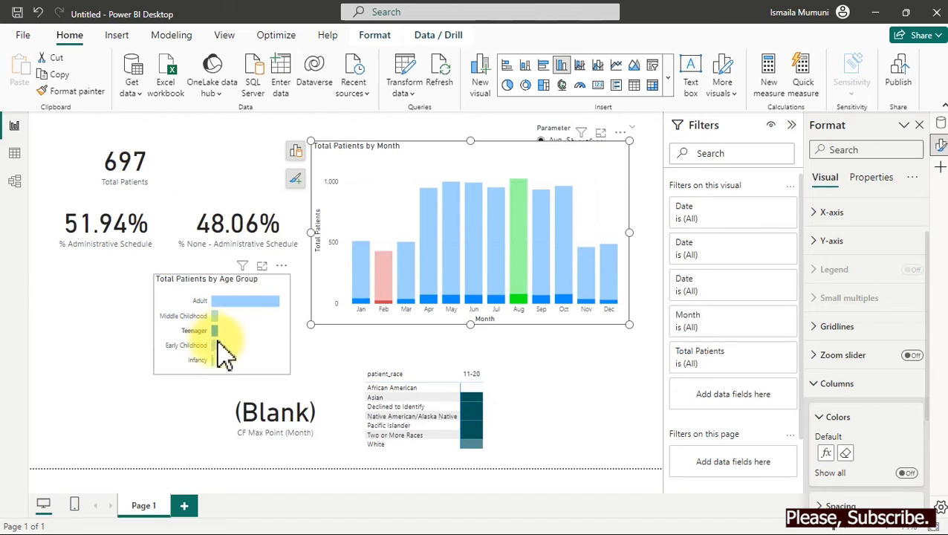
Cross-filter the report by Early Childhood and by several patient races in turn to examine the monthly column chart, clearing the selections.
left_click(215, 347)
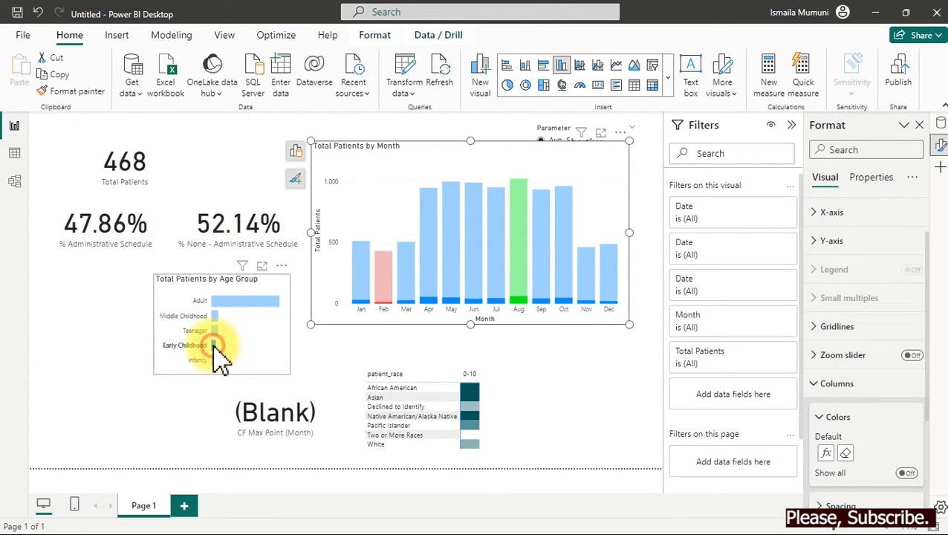
left_click(215, 346)
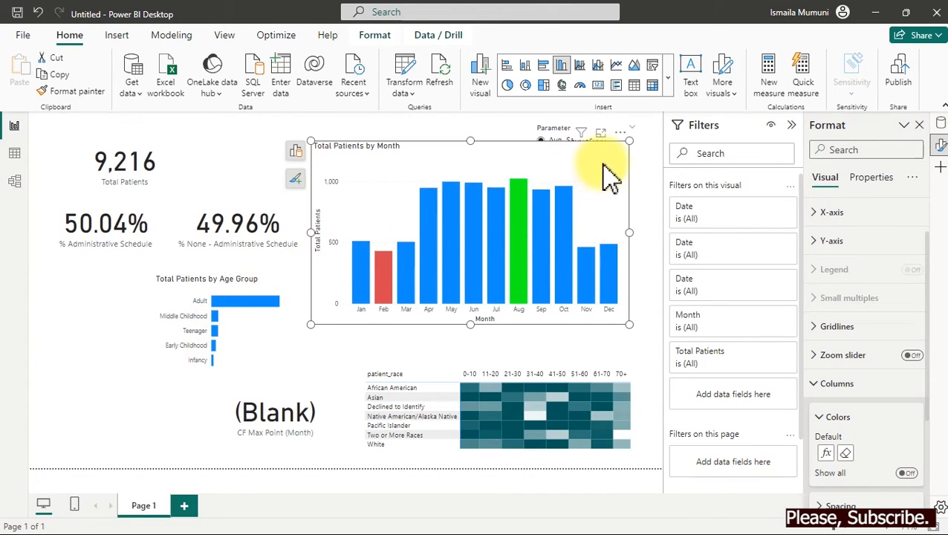
left_click(409, 389)
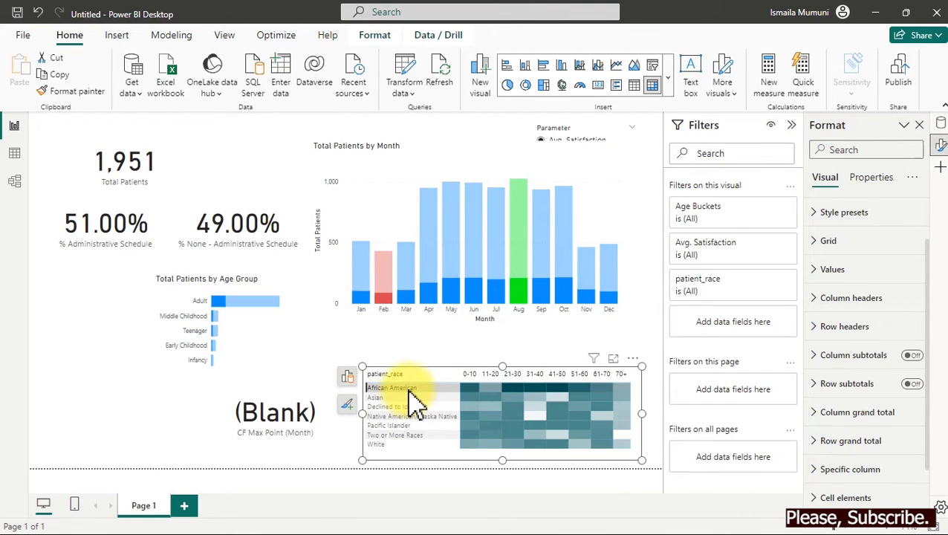
left_click(400, 398)
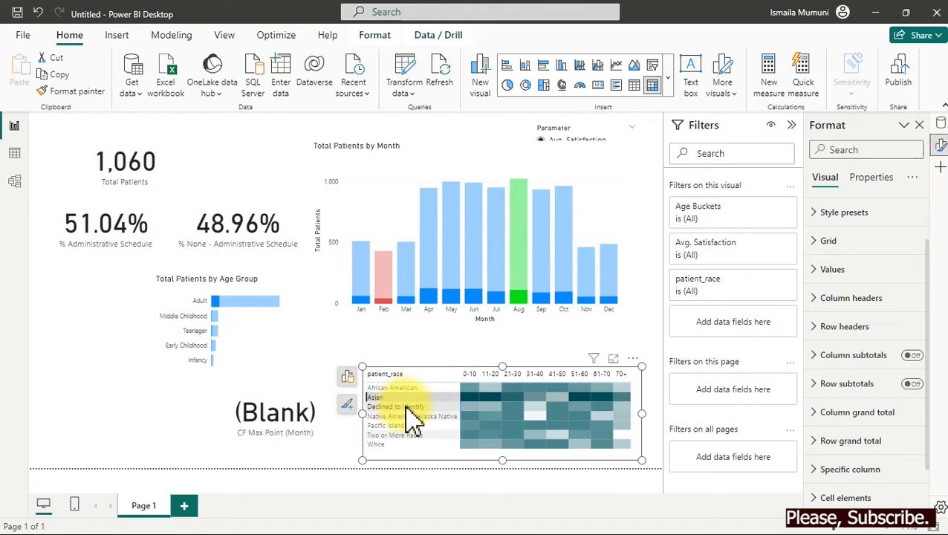
left_click(409, 407)
left_click(417, 416)
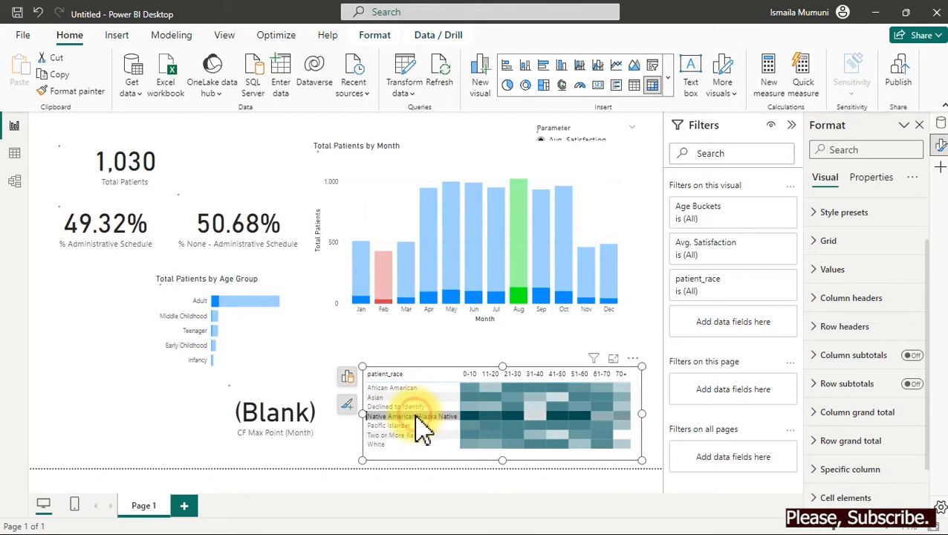
left_click(418, 418)
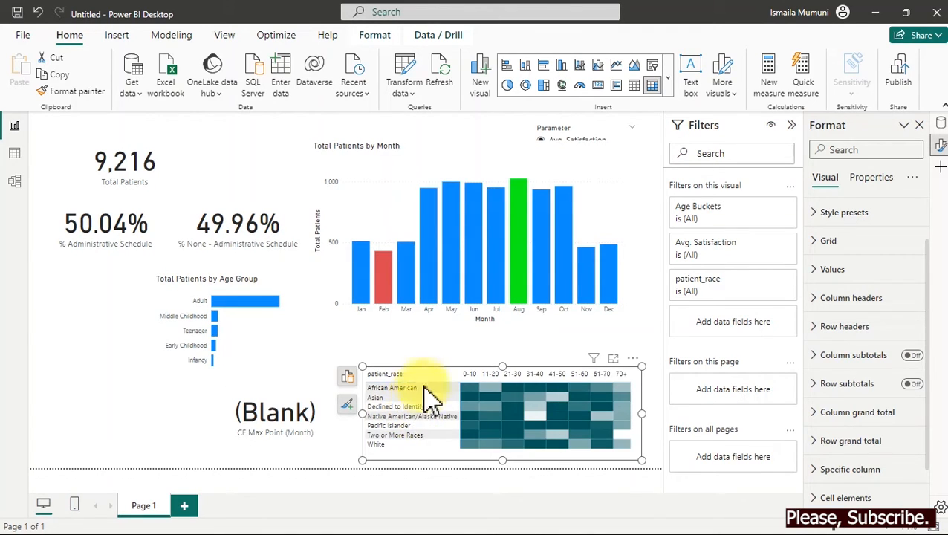
Move the monthly column chart away from the Parameter slicer and add a slicer on the Moment field from Patients Dataset.
left_click_drag(580, 160, 382, 157)
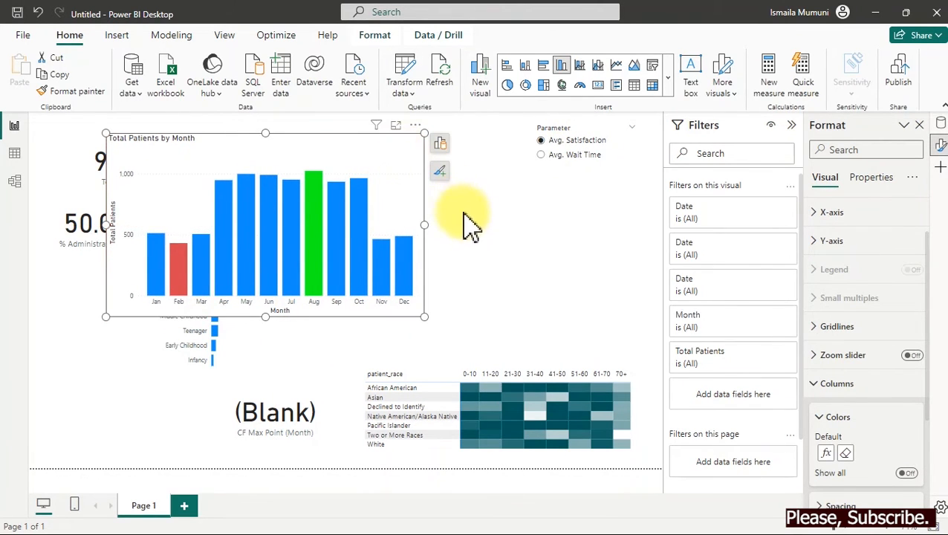
left_click(513, 241)
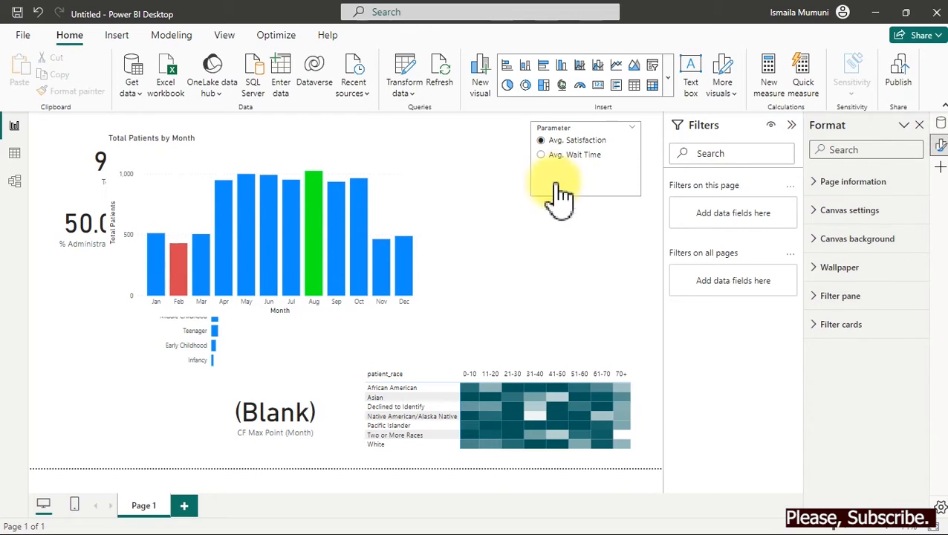
left_click(652, 67)
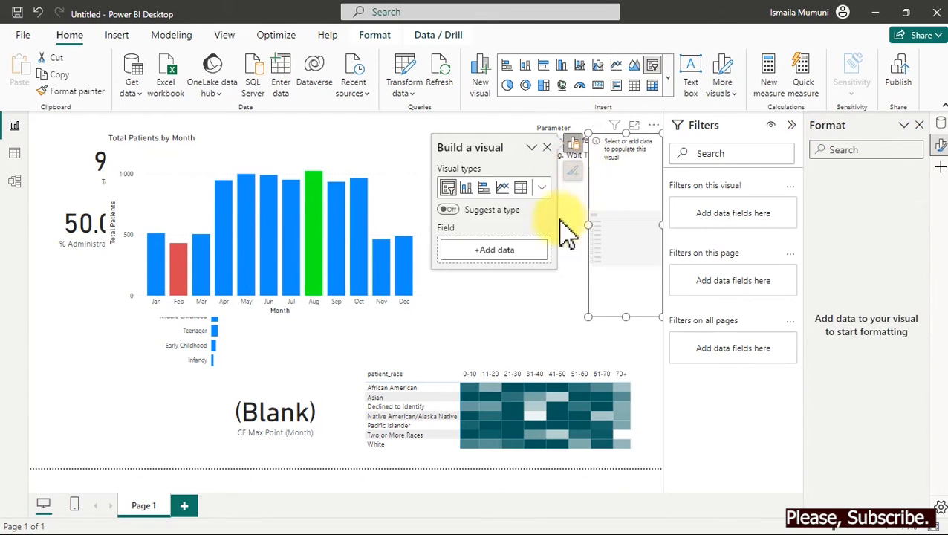
left_click(515, 250)
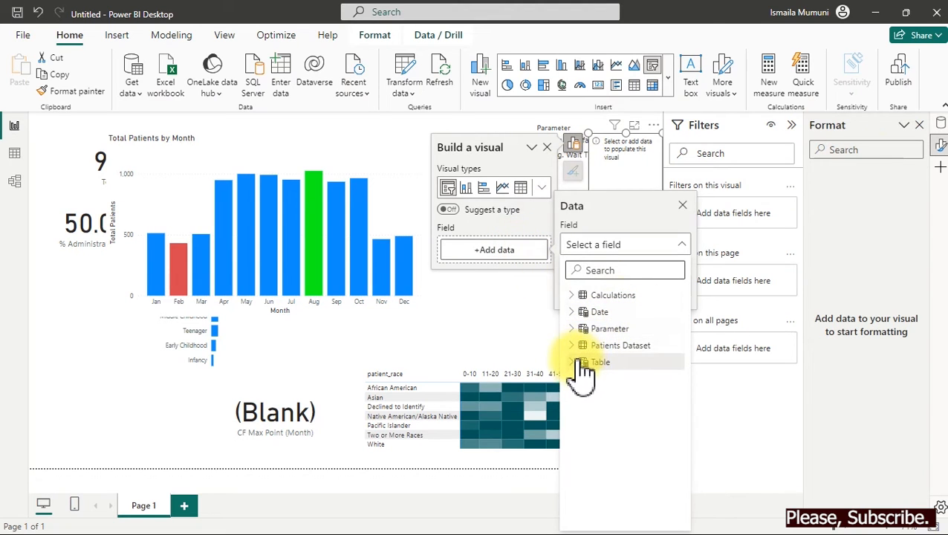
left_click(577, 347)
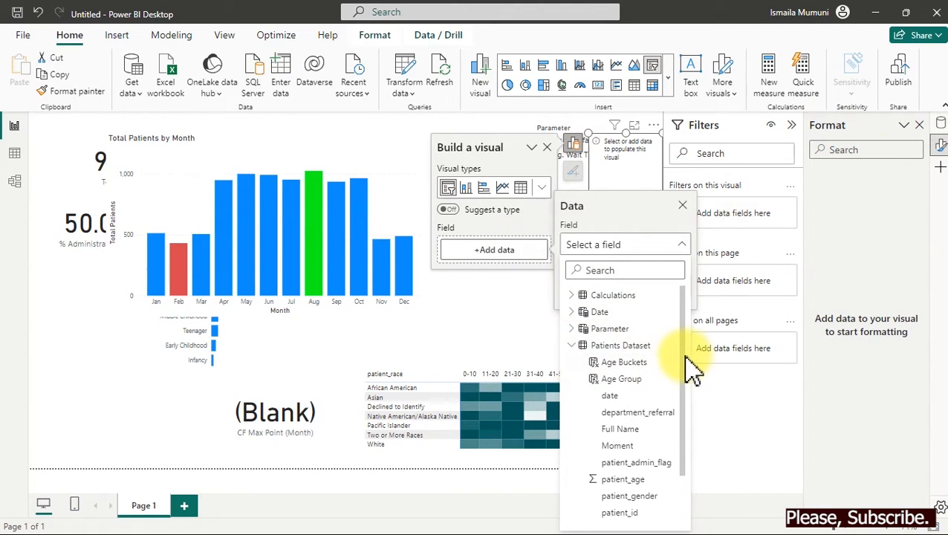
left_click(611, 446)
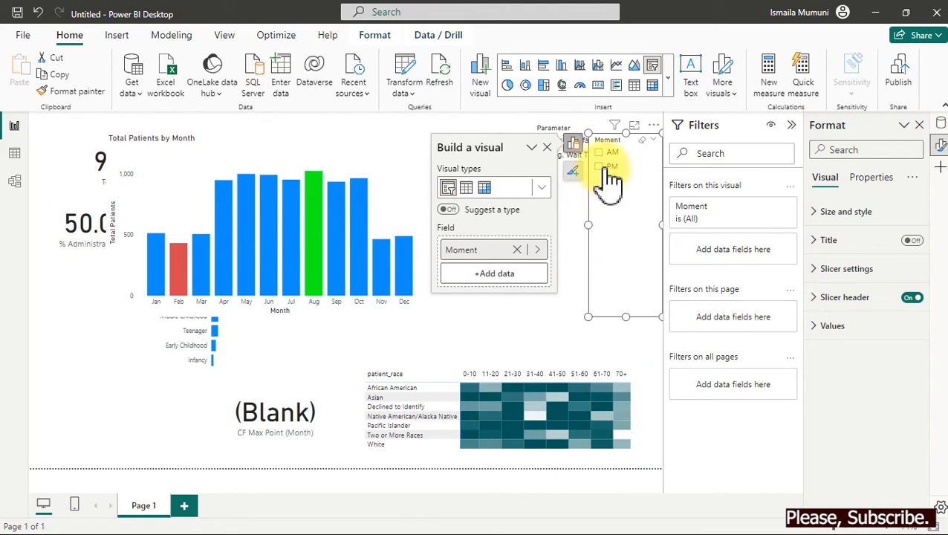
Filter the report by PM and AM in turn, clear the slicer and examine the highlighted months in the column chart.
left_click(606, 168)
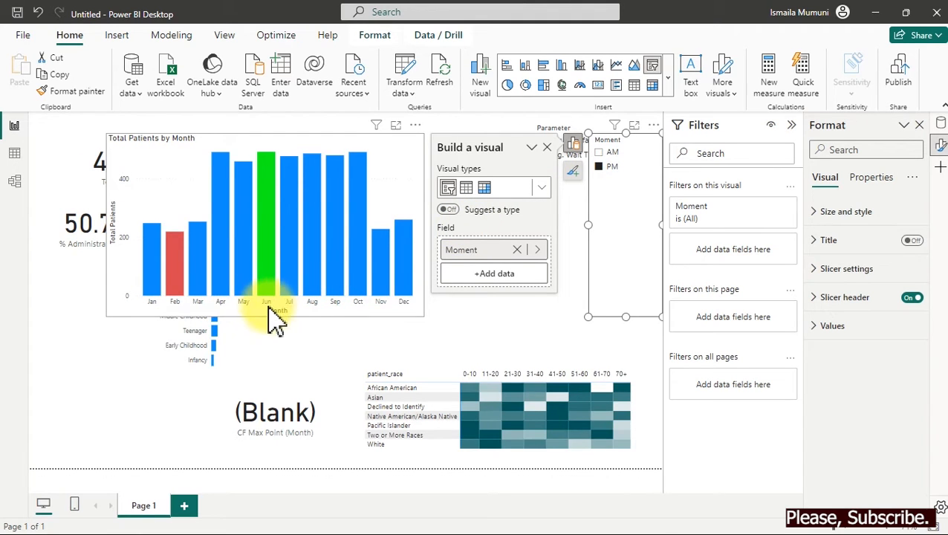
left_click(600, 153)
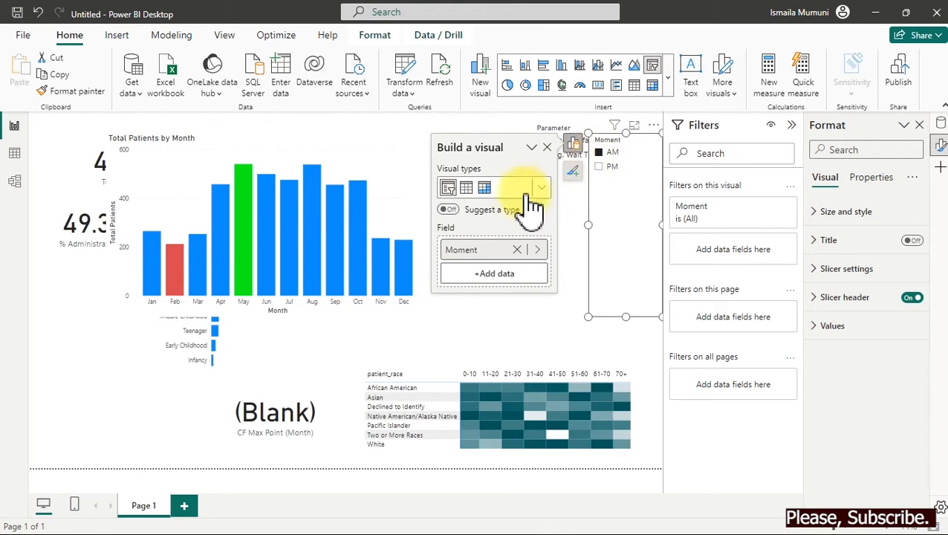
left_click(607, 154)
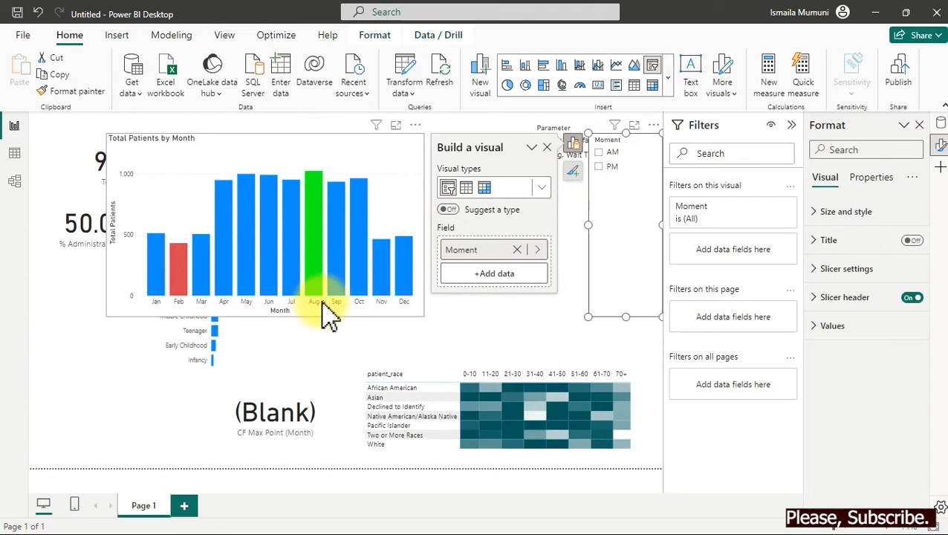
mouse_move(317, 298)
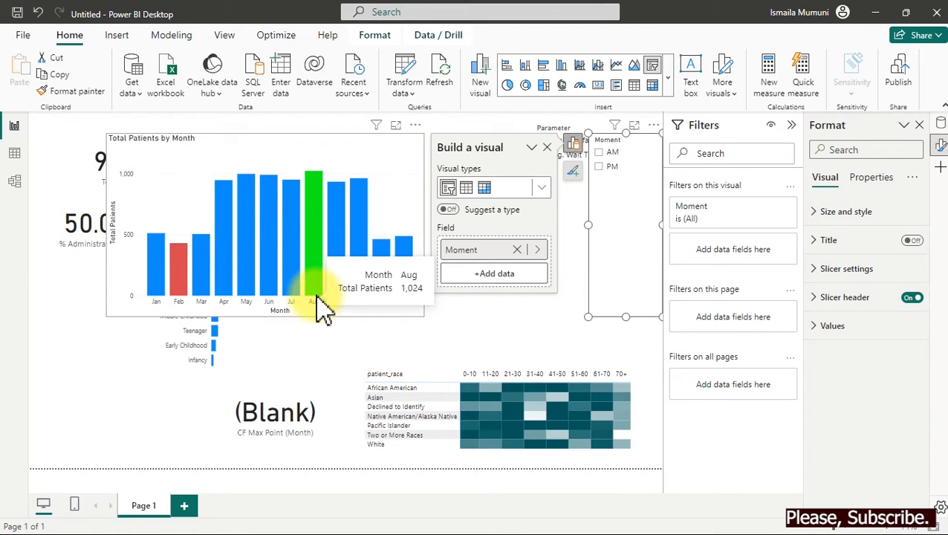
Filter the report to AM and cross-filter it by Asian and Native American/Alaska Native to examine the monthly chart, clearing the race selection.
left_click(601, 155)
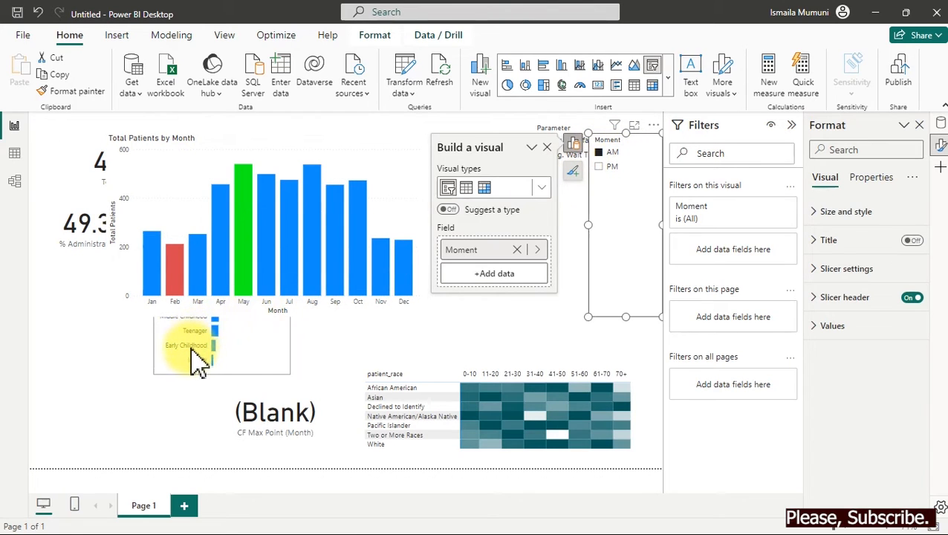
left_click(394, 405)
left_click(394, 399)
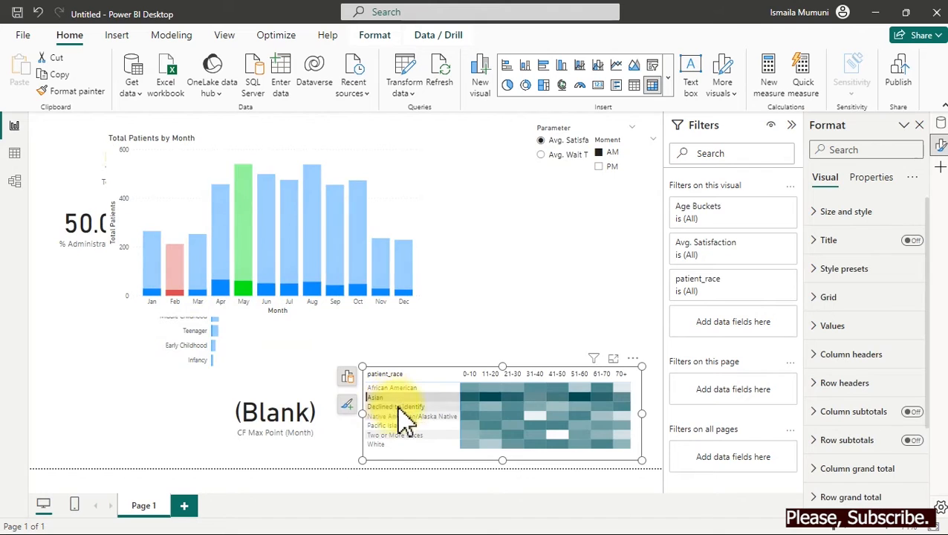
left_click(400, 416)
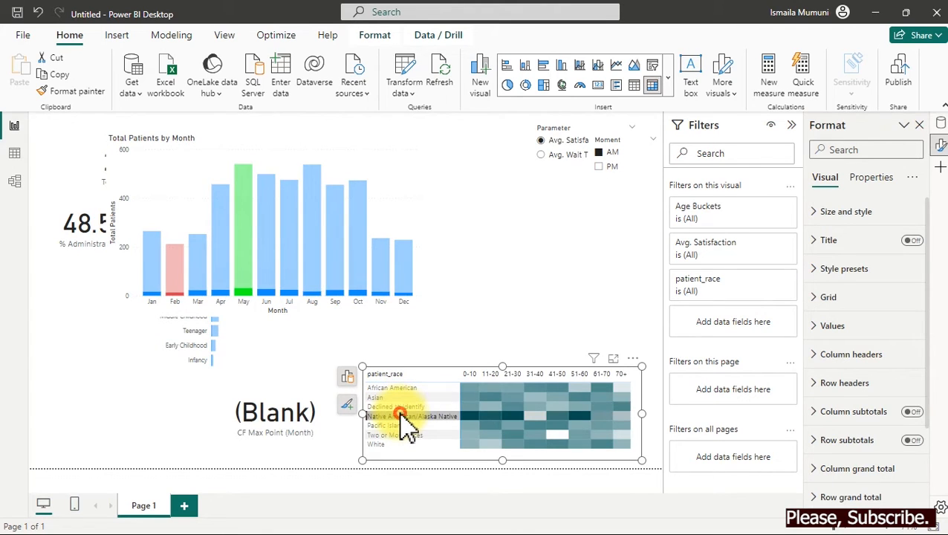
left_click(401, 416)
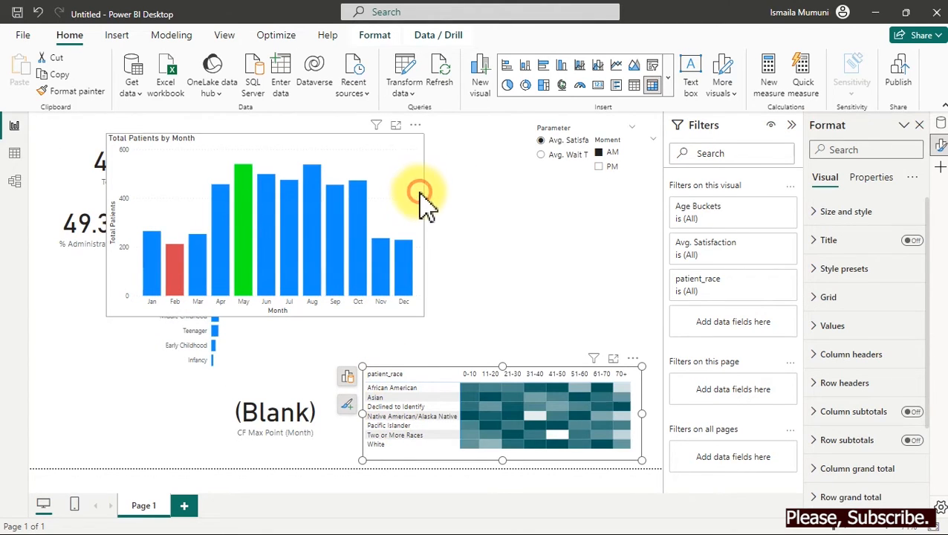
Convert the Total Patients by Month column chart to a line chart without markers and open it in focus mode.
left_click(421, 201)
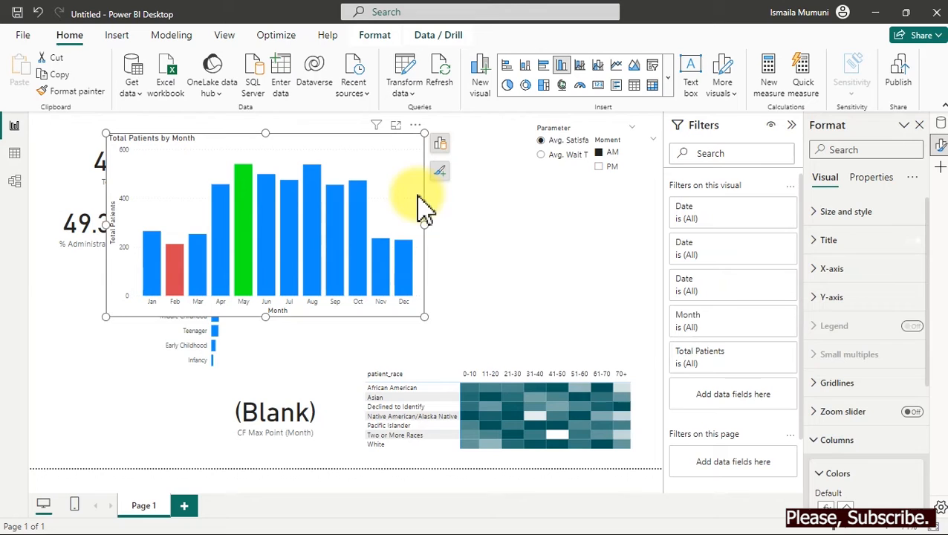
left_click(616, 66)
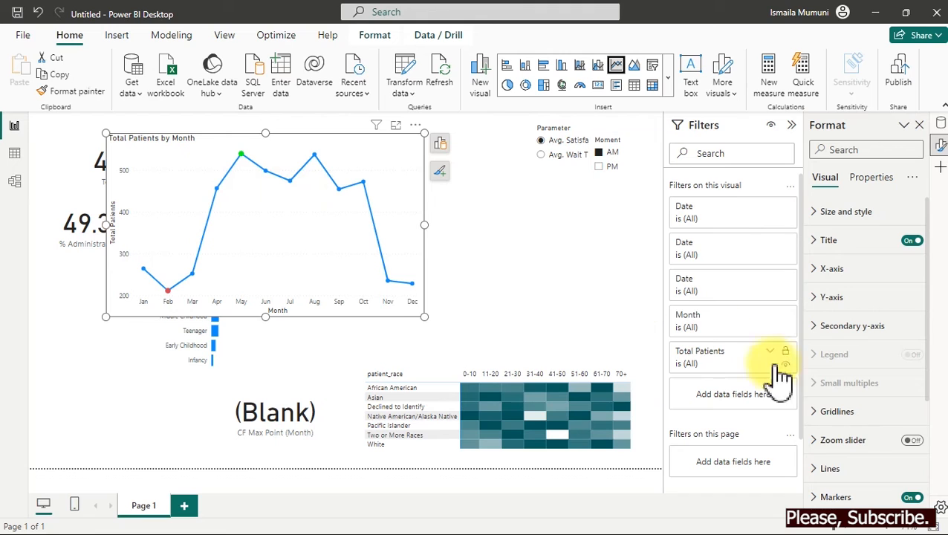
left_click(913, 497)
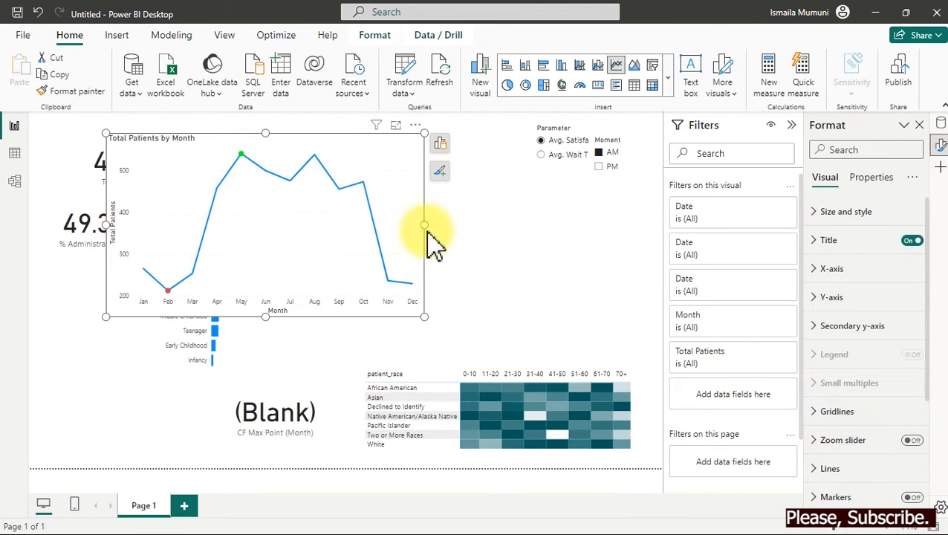
left_click(396, 125)
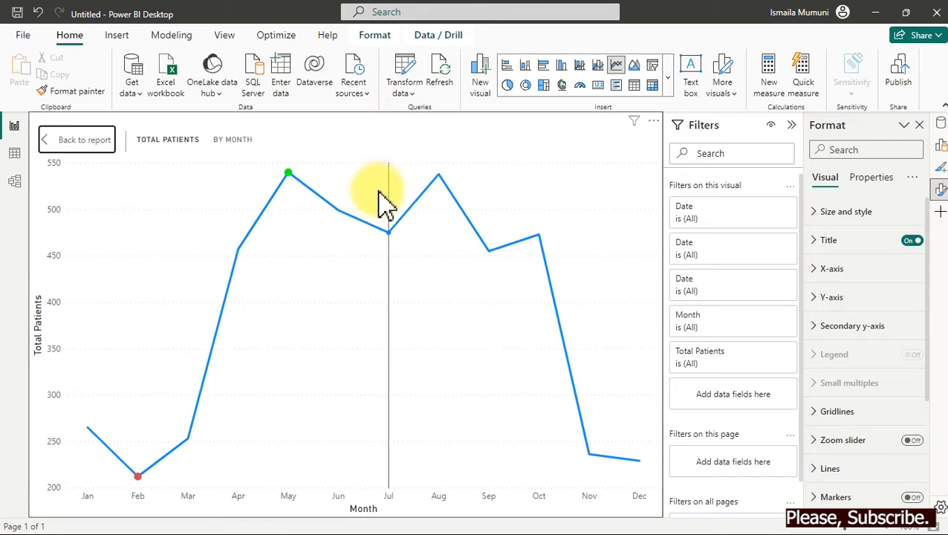
Preview the focused monthly chart as an area chart and switch it back to a line chart.
left_click(634, 66)
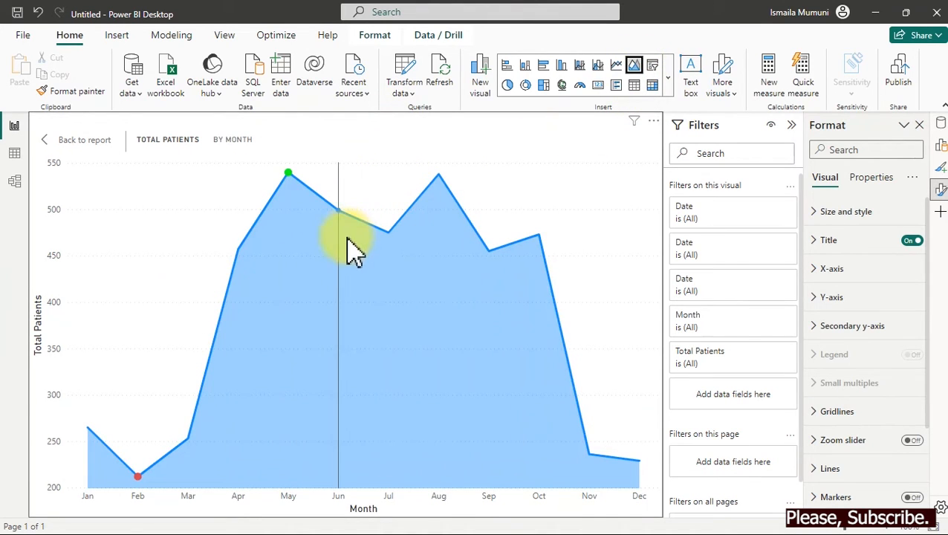
mouse_move(344, 248)
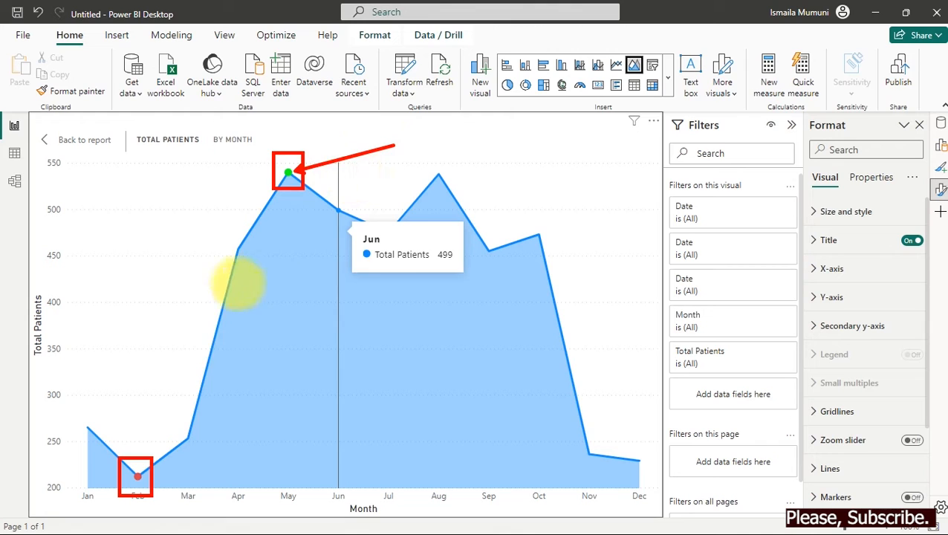
mouse_move(137, 474)
left_mouse_down()
mouse_move(148, 393)
mouse_move(141, 388)
left_mouse_up()
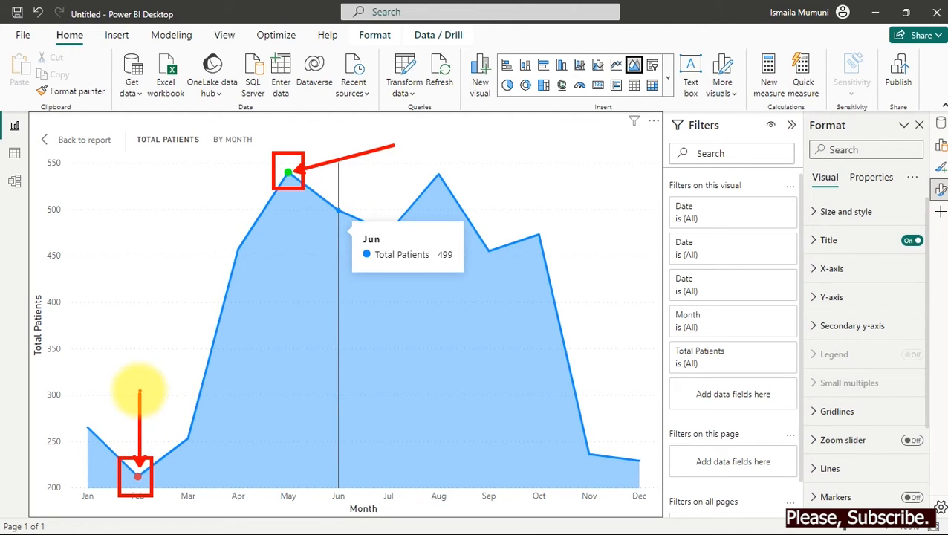
key("Escape")
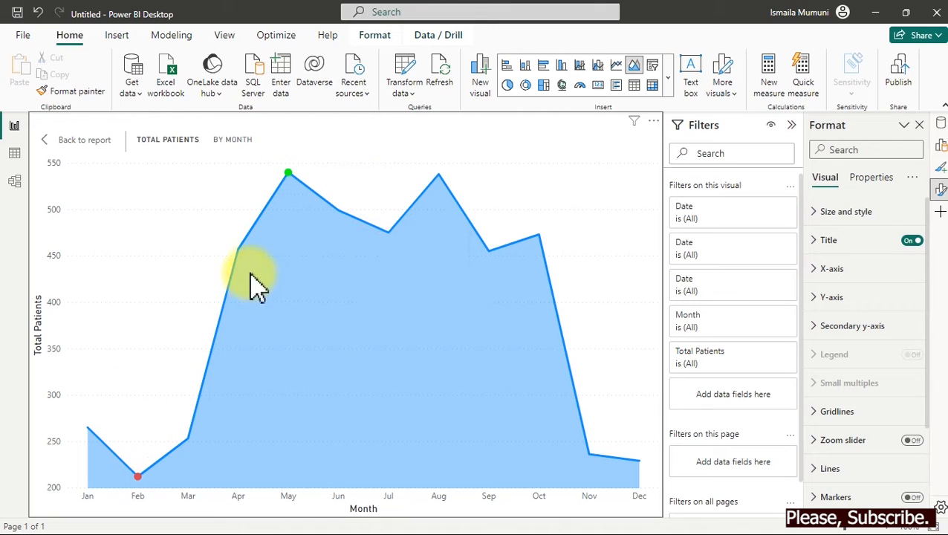
left_click(616, 67)
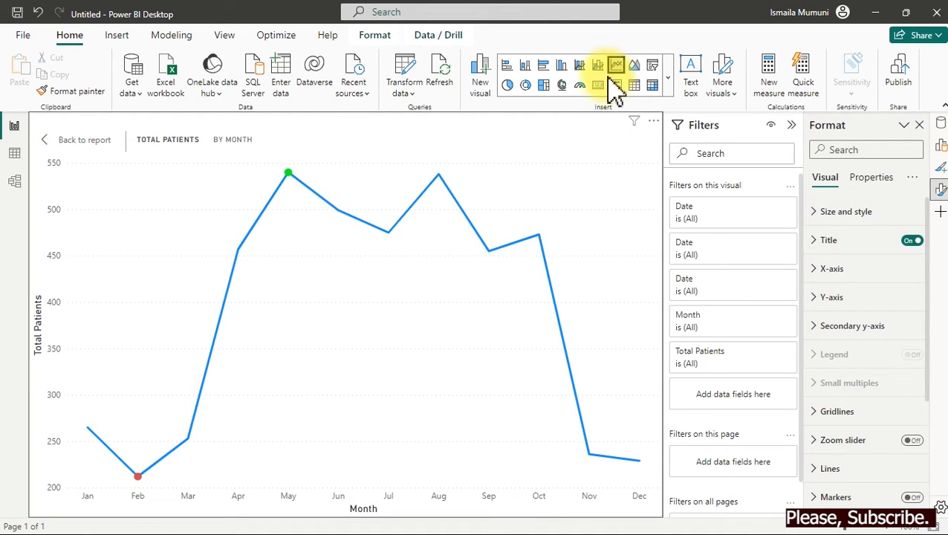
Create a new measure named Values Max Point (Month) from a copy of the CF Max Point (Month) formula.
left_click(940, 124)
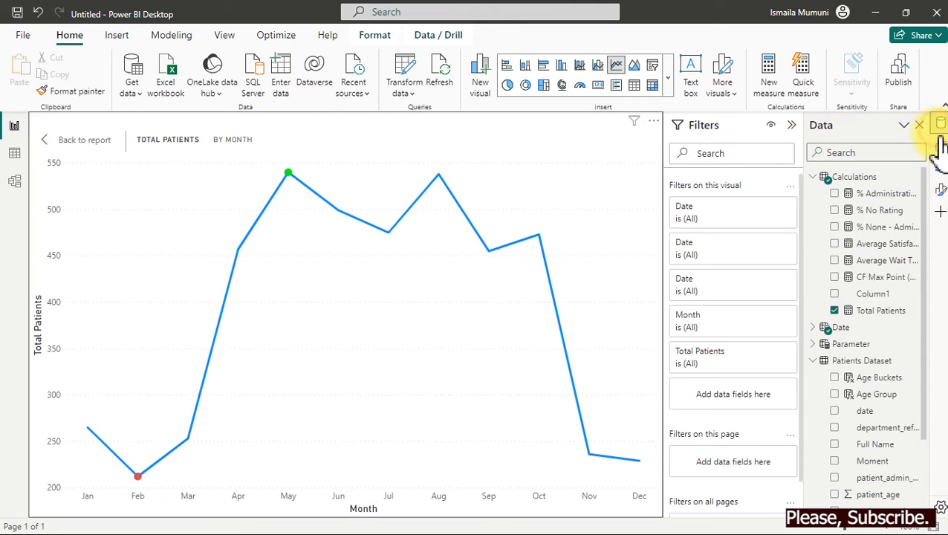
left_click(886, 277)
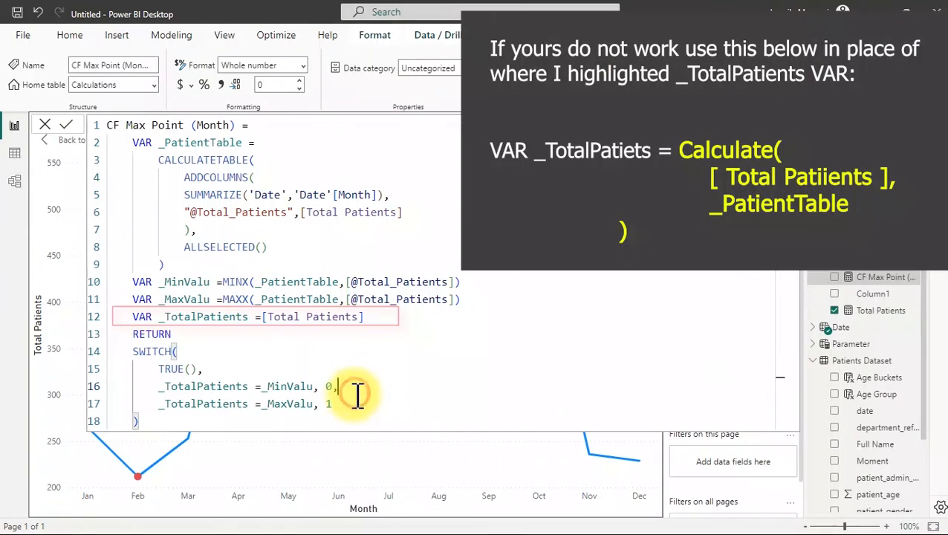
key("ctrl+a")
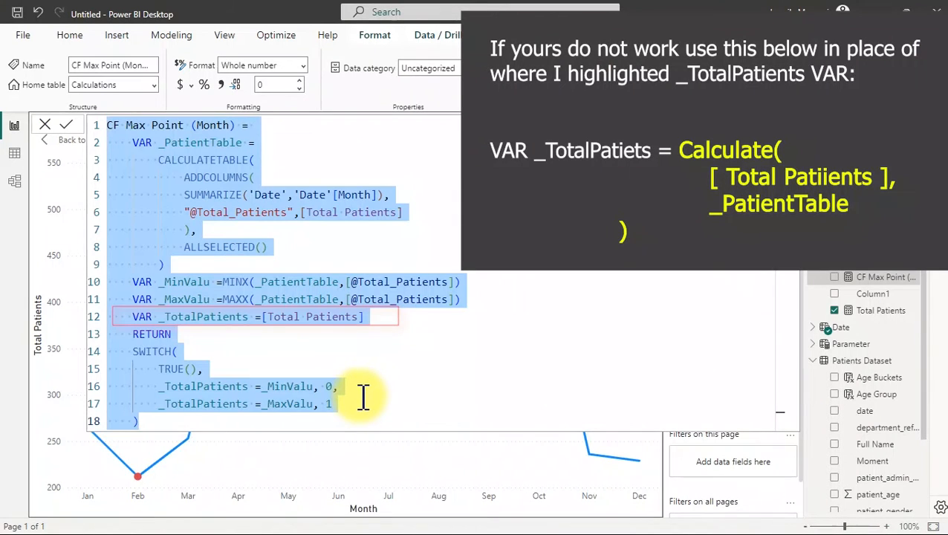
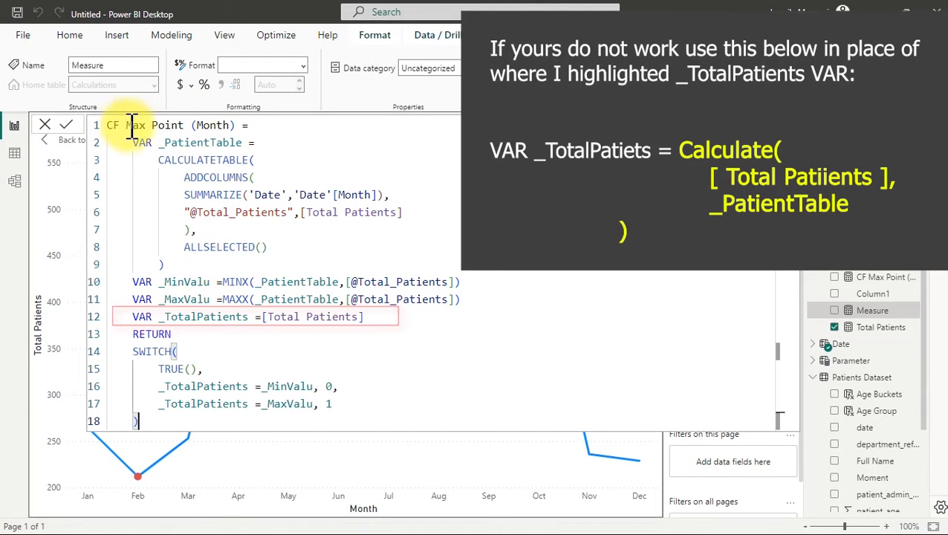
left_click_drag(128, 125, 108, 137)
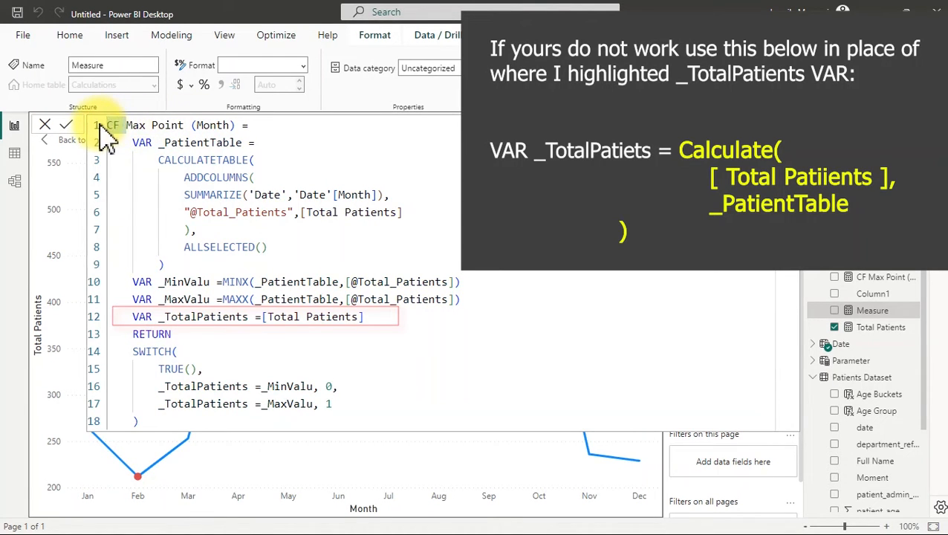
key("BackSpace")
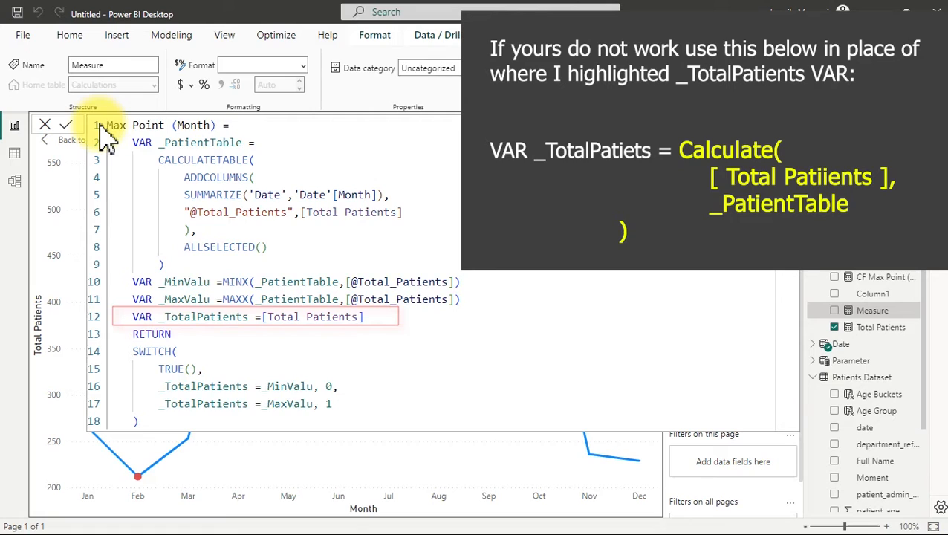
type("Value")
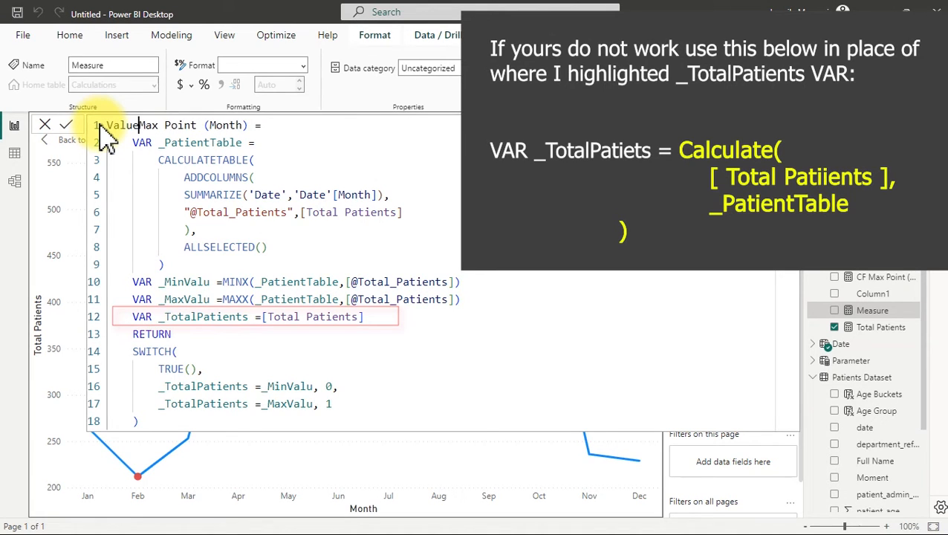
type("s")
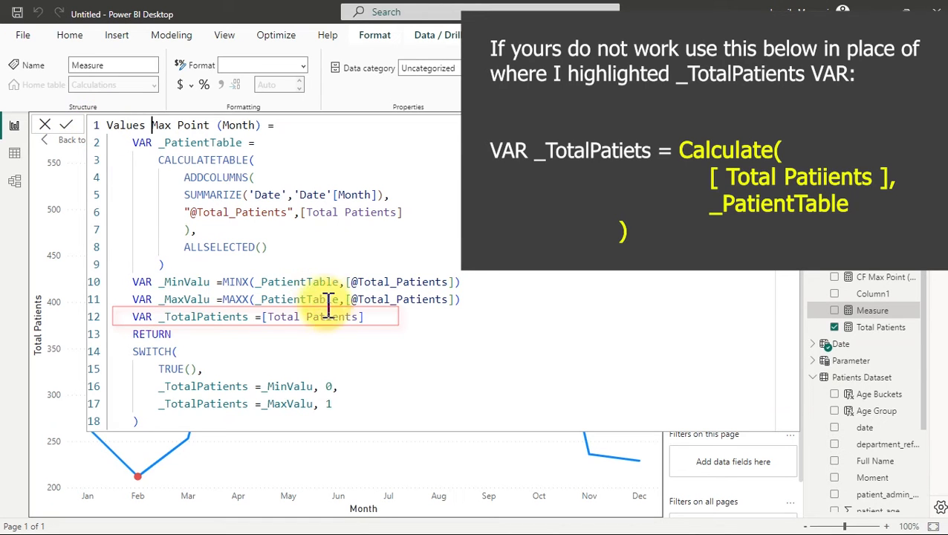
In the new measure's SWITCH, return [Total Patients] instead of 0 for the _MinValu case.
double_click(330, 386)
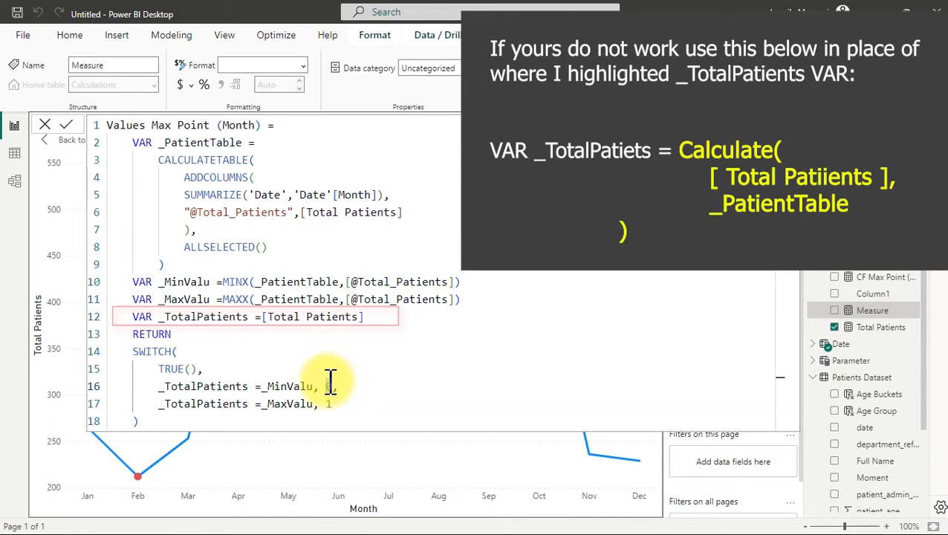
type("_")
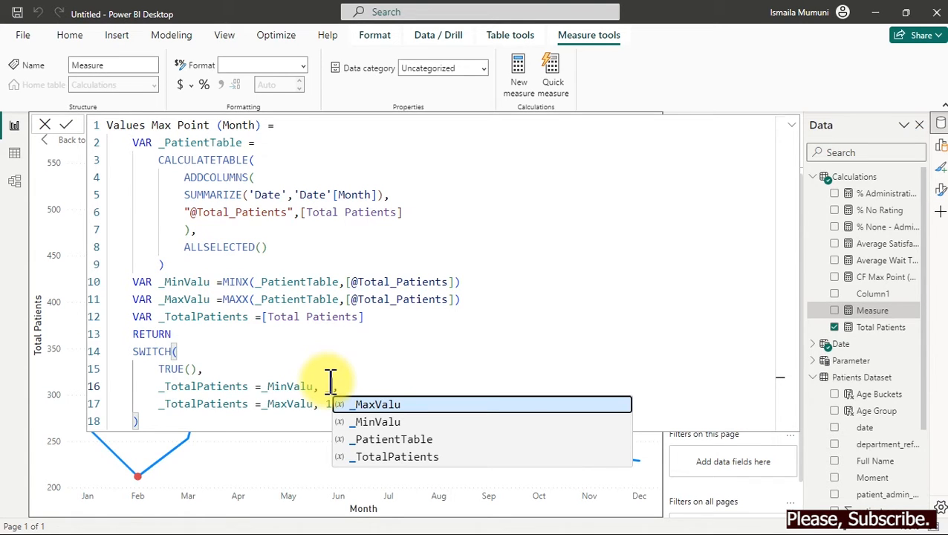
key("Escape")
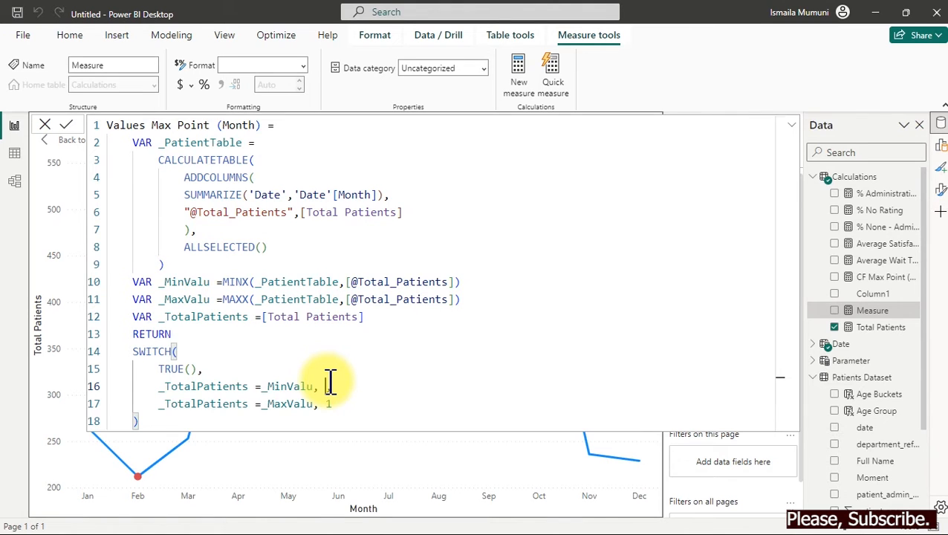
type(", ")
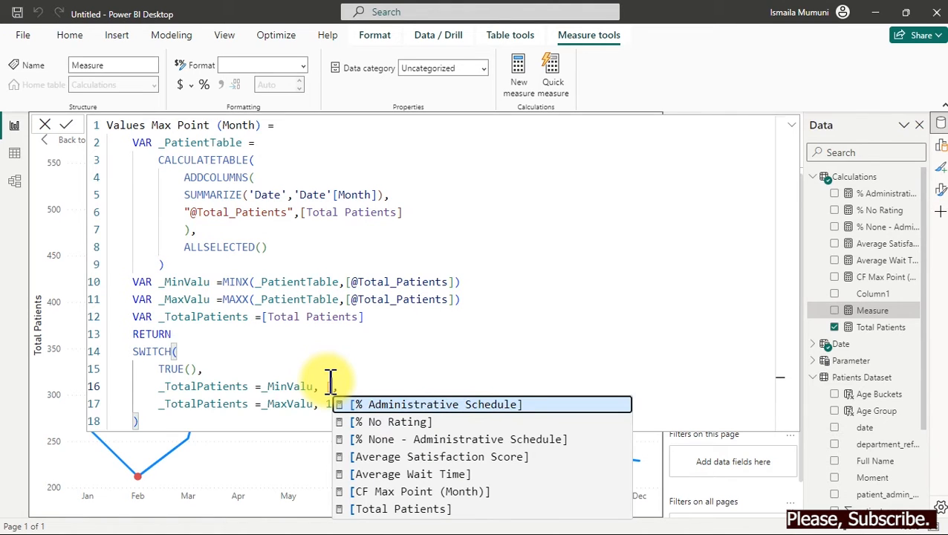
type("t")
key("Tab")
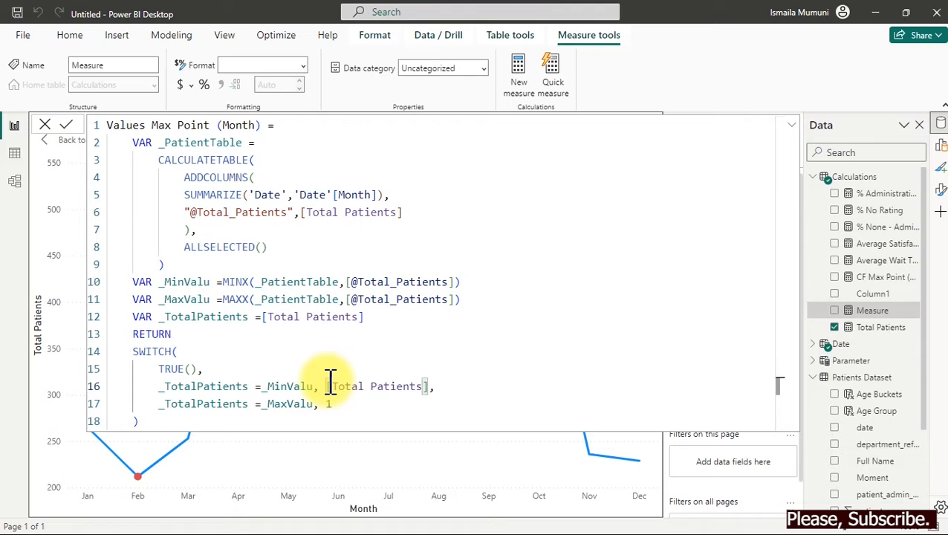
Return [Total Patients] instead of 1 for the _MaxValu case and commit the Values Max Point (Month) measure.
double_click(329, 404)
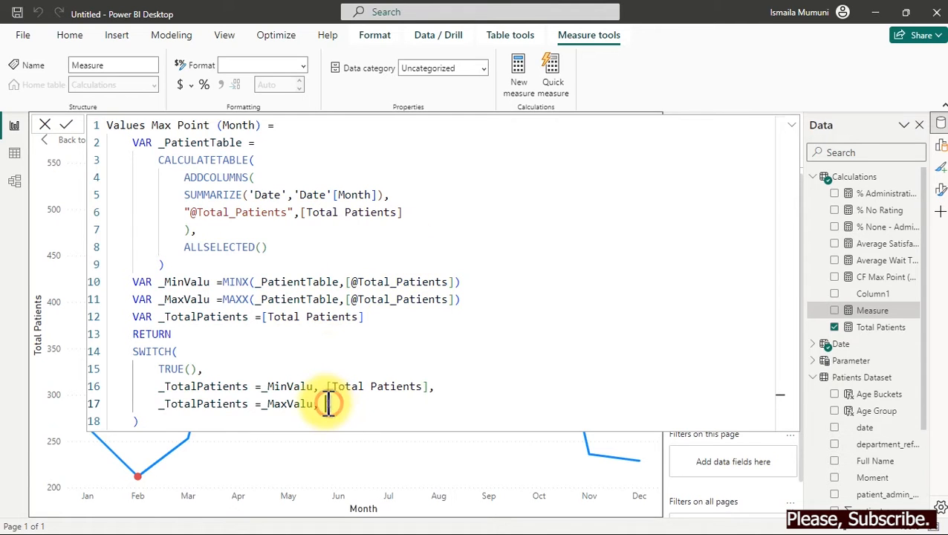
type("[")
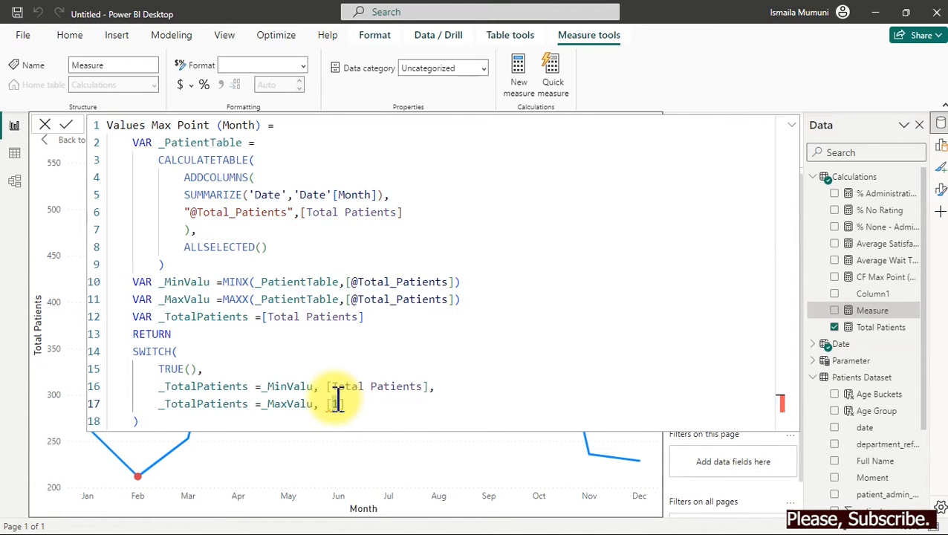
key("BackSpace")
key("BackSpace")
type("[")
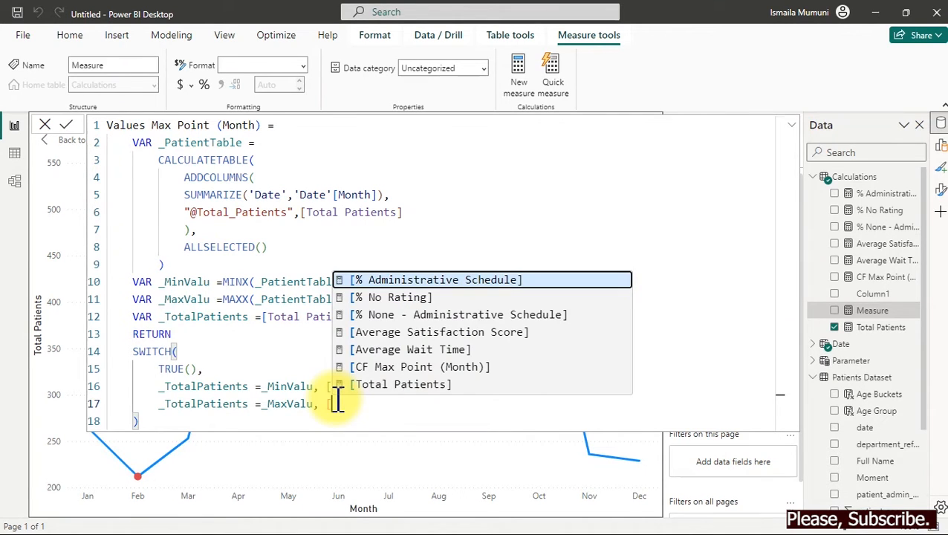
type("To")
key("Tab")
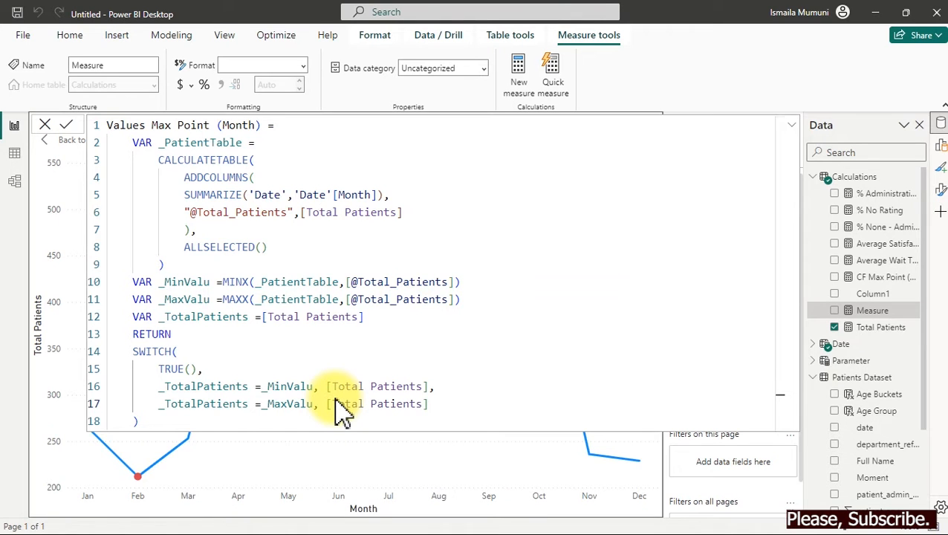
key("Return")
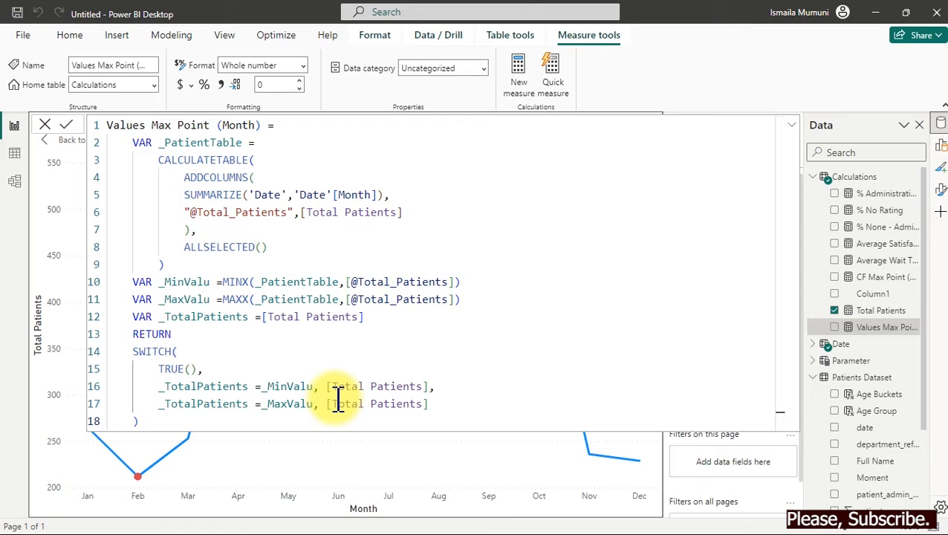
Preview the Values Max Point (Month) measure in the focused line chart and remove it again.
left_click(835, 328)
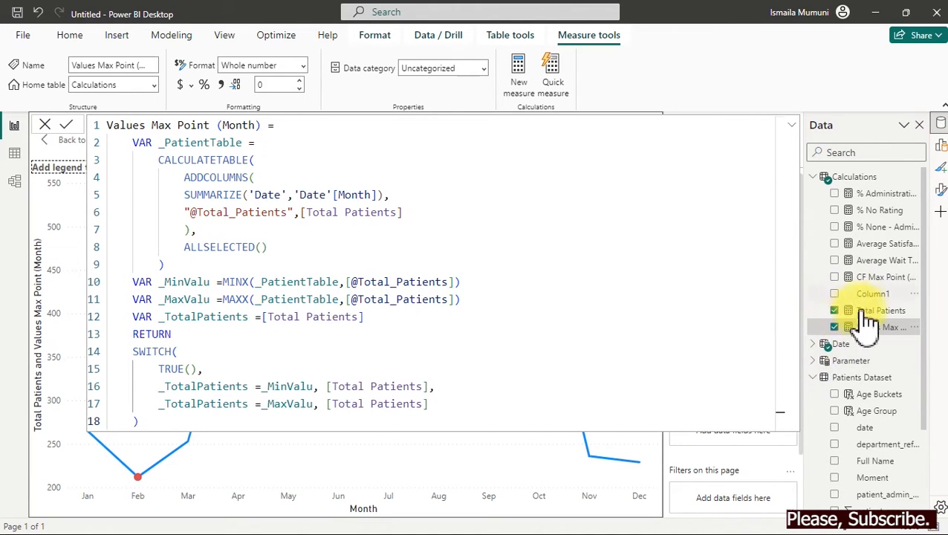
left_click(890, 300)
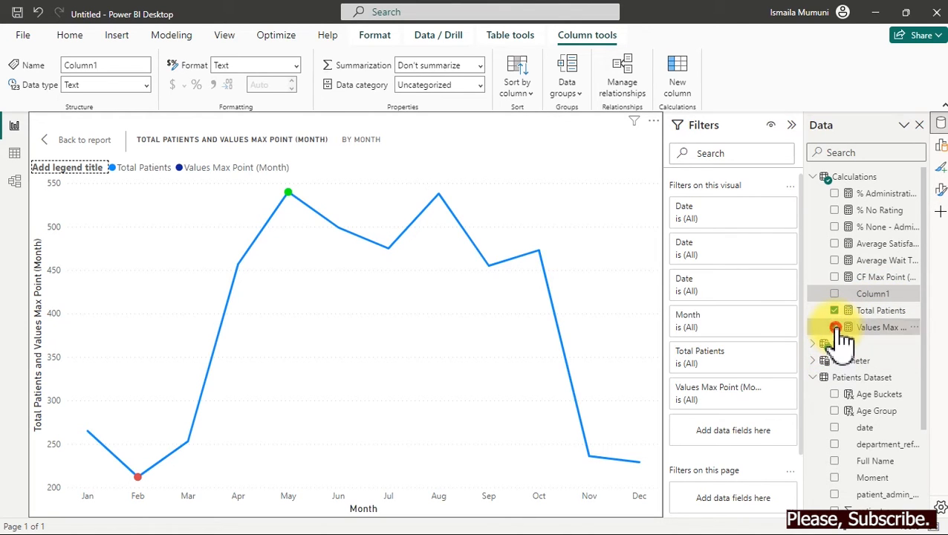
left_click(835, 328)
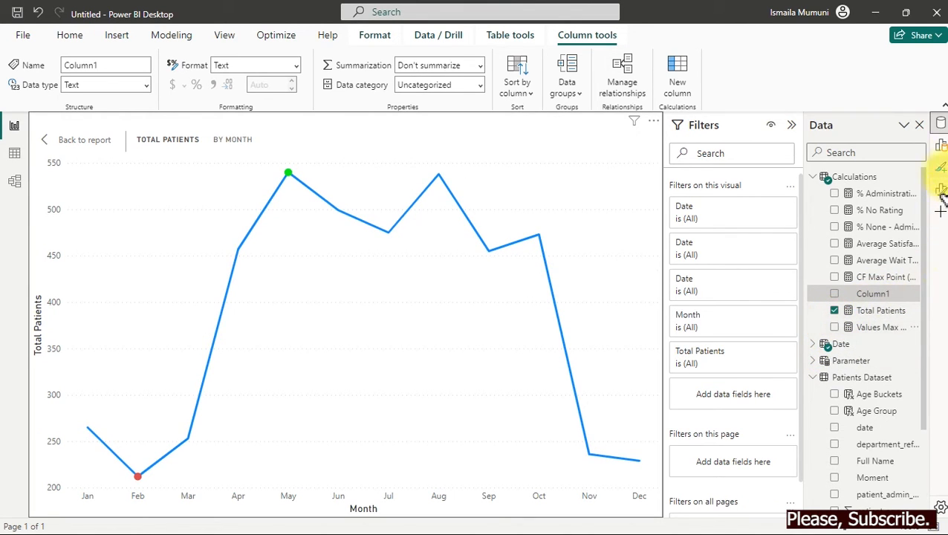
Leave focus mode and reselect the Total Patients by Month chart on the report page.
left_click(941, 146)
left_click(940, 146)
left_click(940, 147)
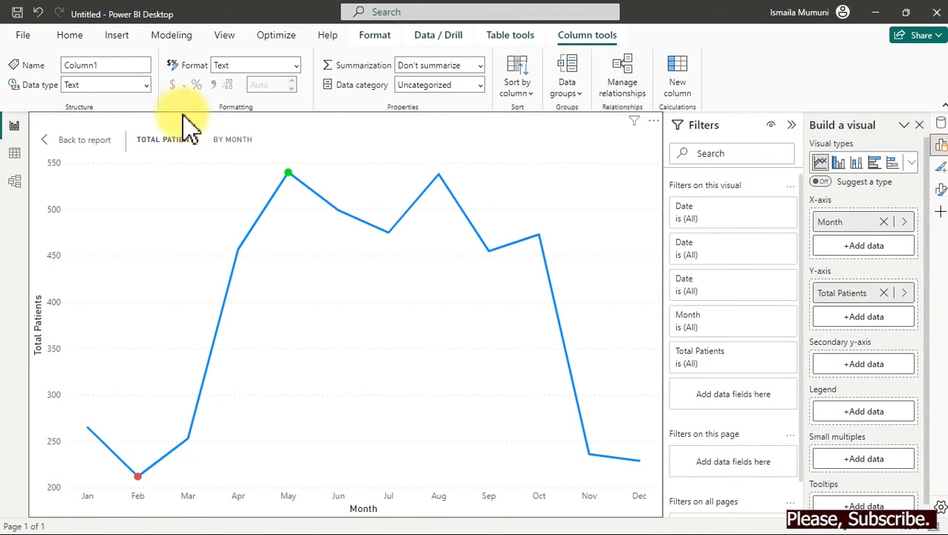
left_click(105, 141)
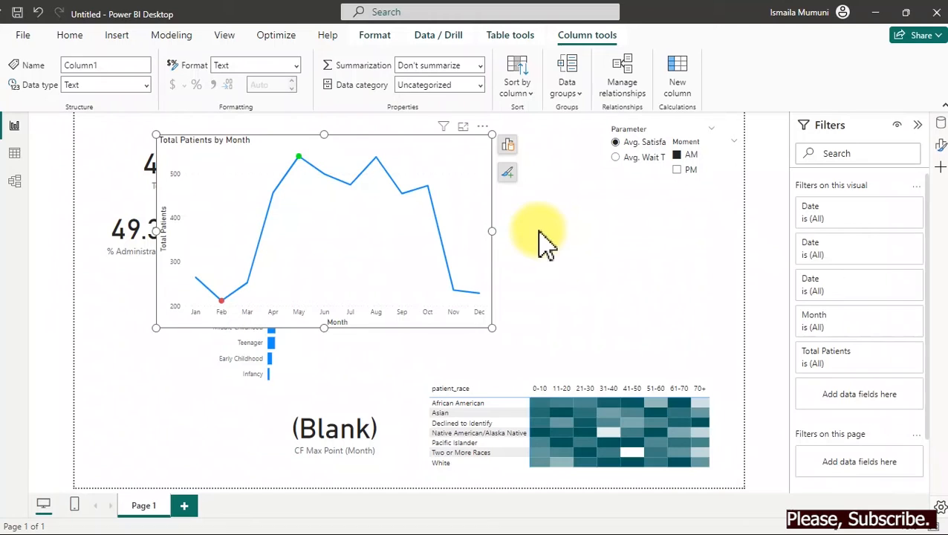
left_click(483, 199)
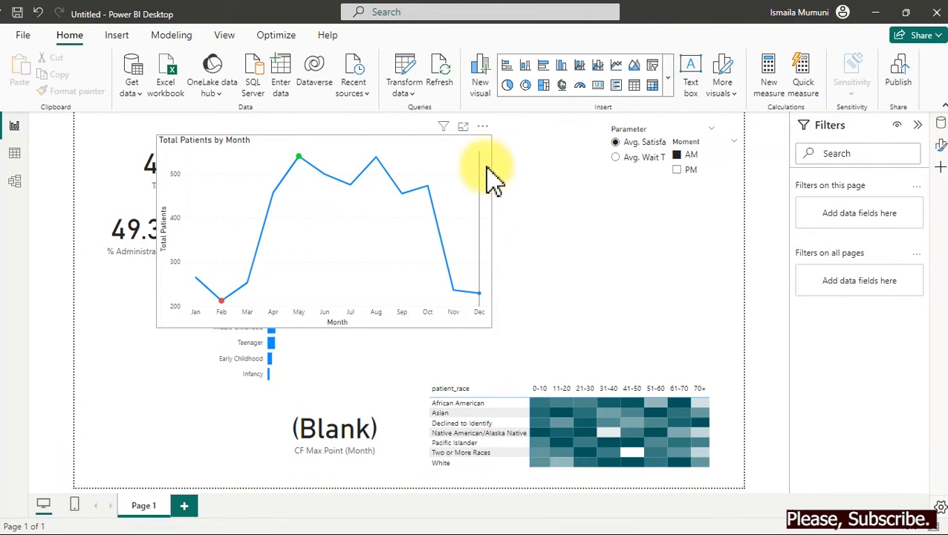
left_click(489, 167)
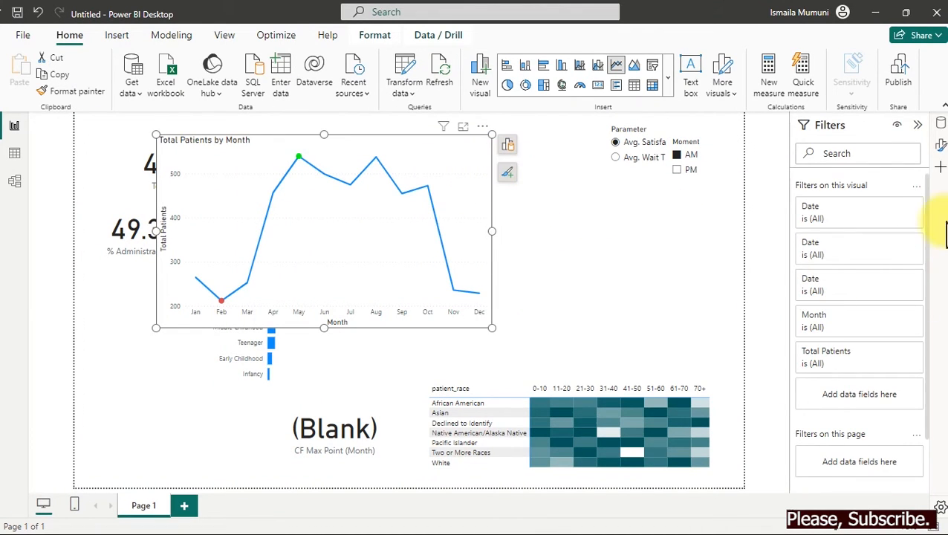
Turn on data labels for the Total Patients by Month line chart and expand their settings.
left_click(940, 146)
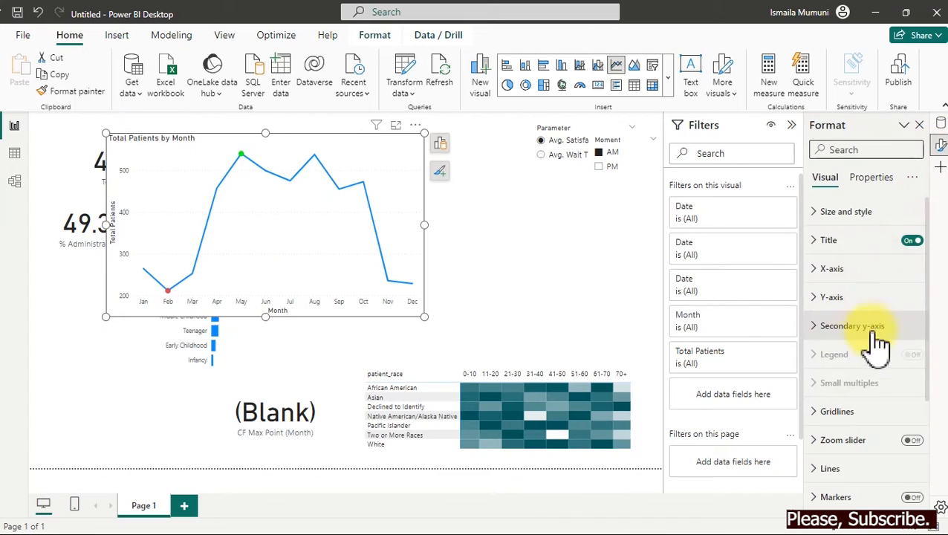
left_click_drag(928, 329, 911, 514)
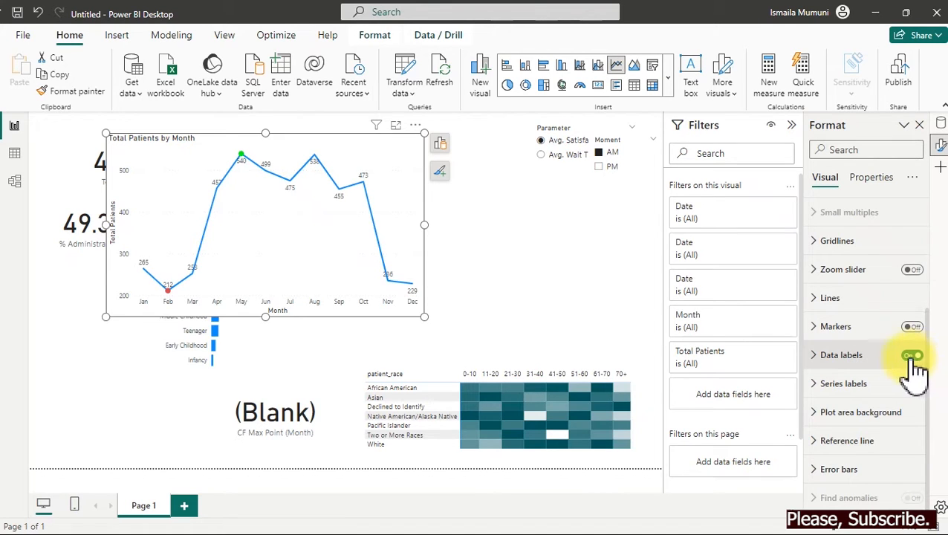
left_click(831, 363)
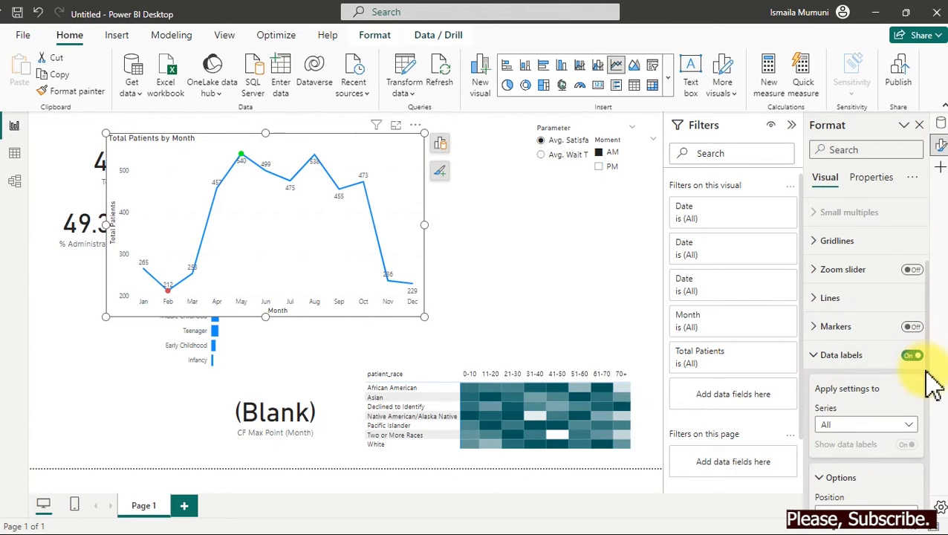
left_click(907, 425)
left_click(901, 428)
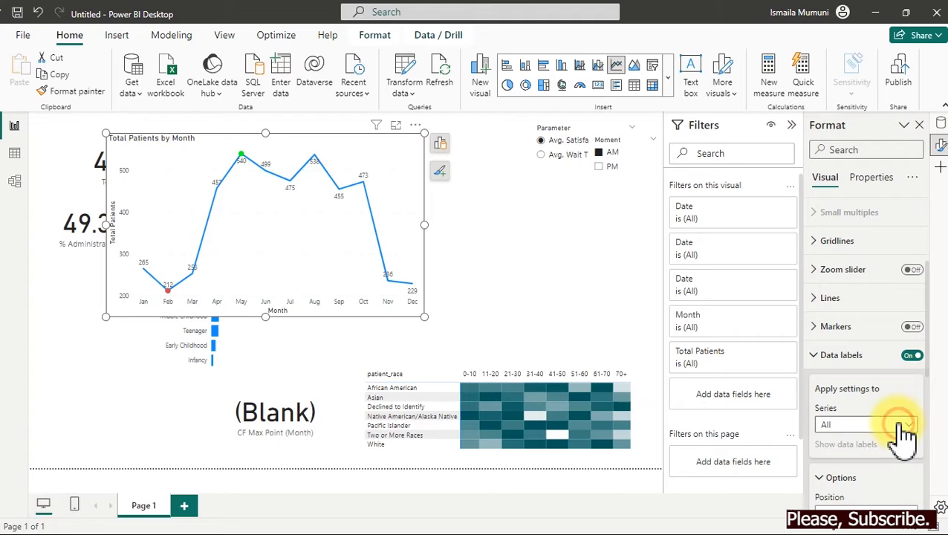
Add the Values Max Point (Month) measure to the chart's Y-axis and turn off data labels for the Total Patients series.
left_click(942, 125)
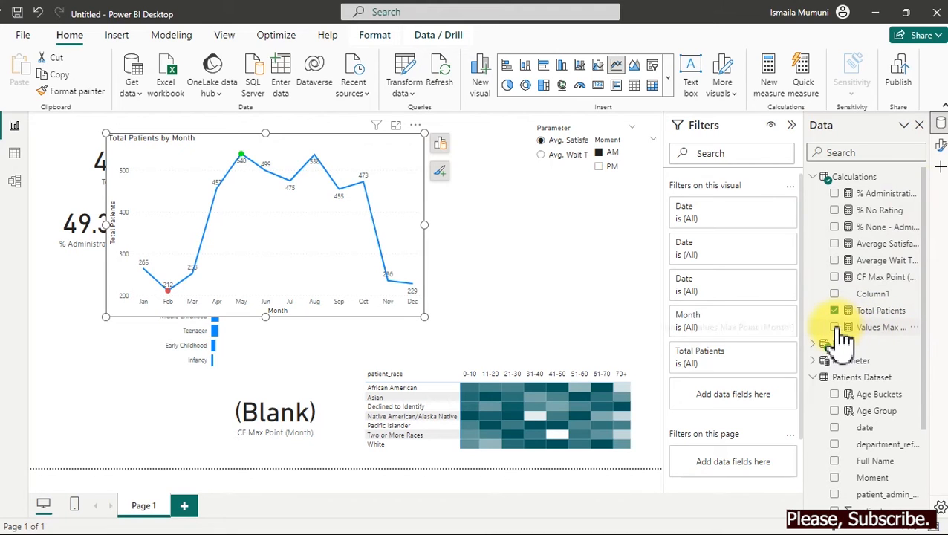
left_click(837, 328)
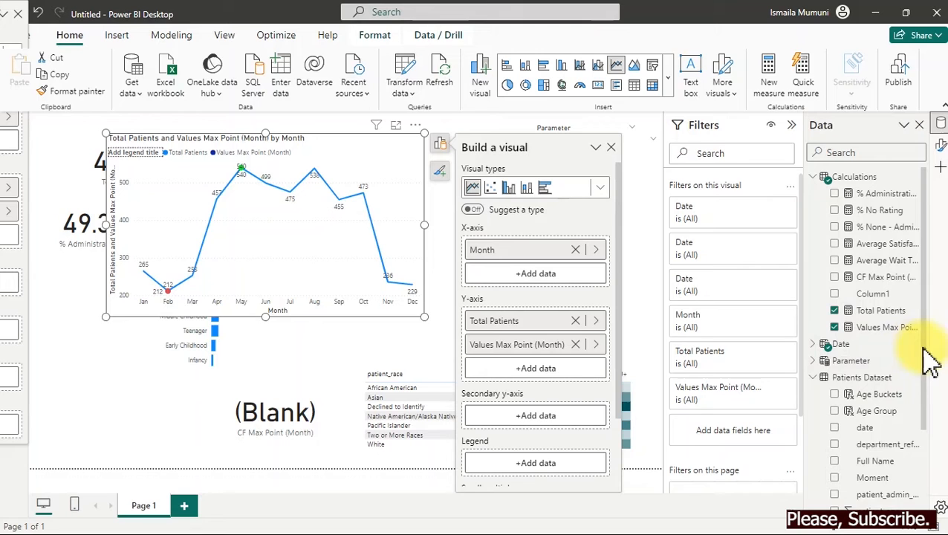
left_click(941, 145)
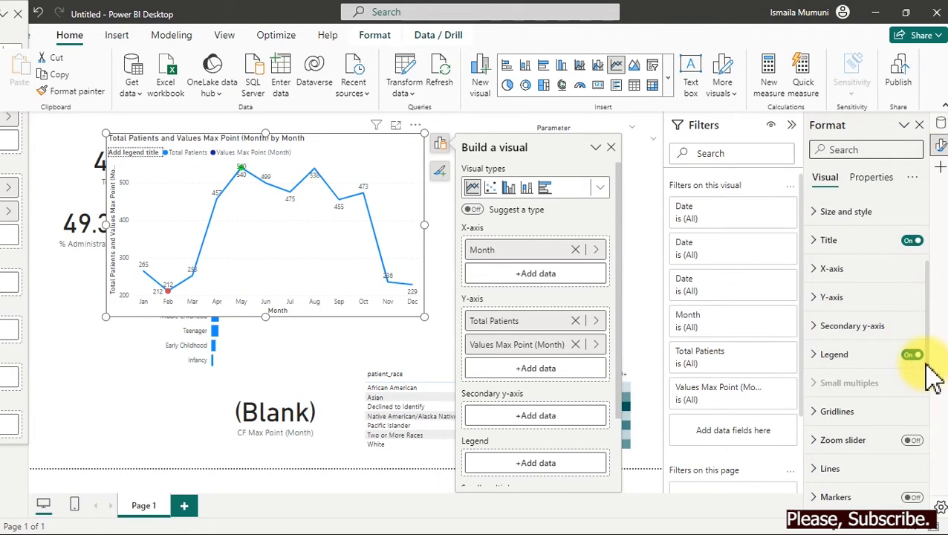
scroll(931, 379, "down", 4)
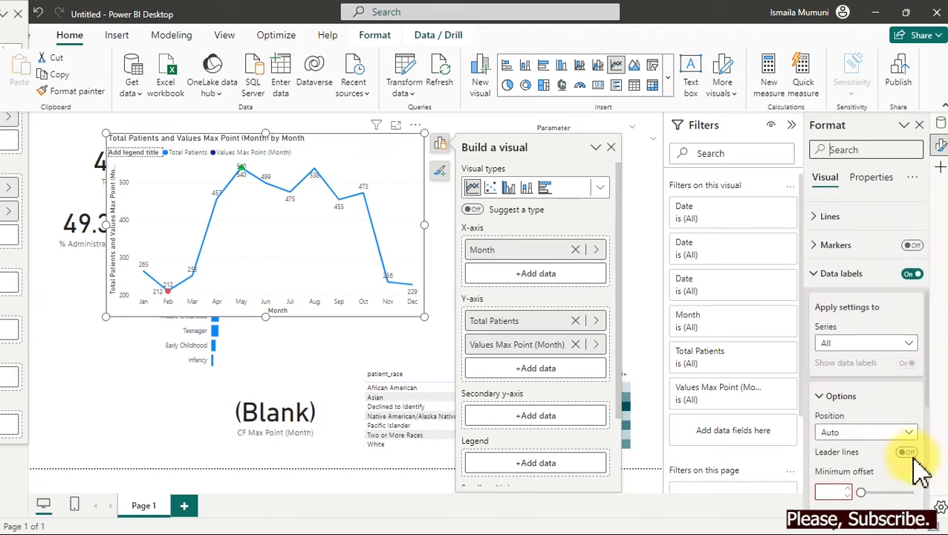
left_click(880, 332)
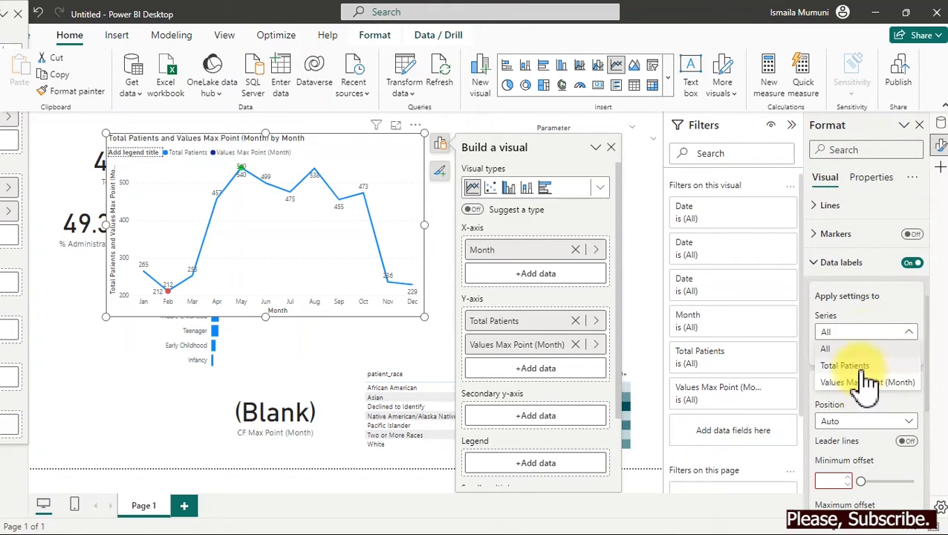
left_click(868, 367)
left_click(908, 353)
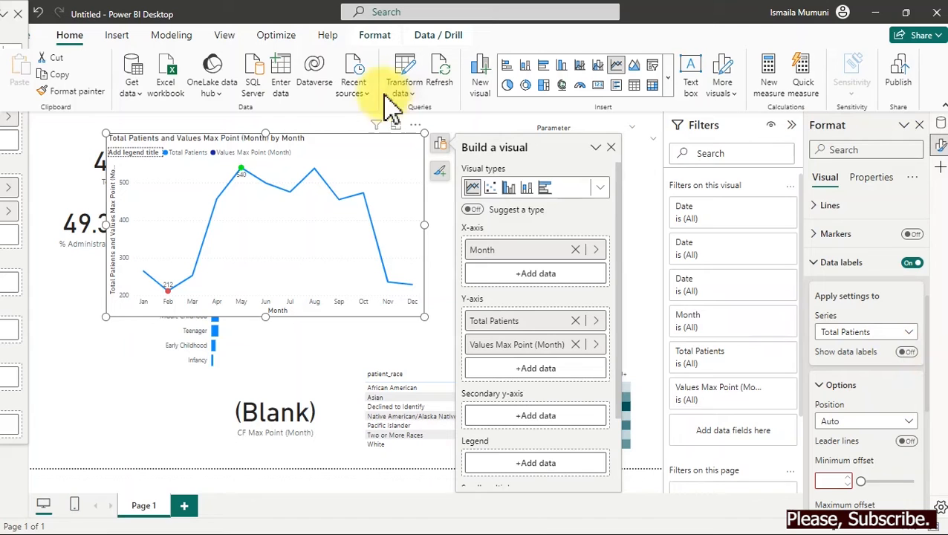
Show the line chart in focus mode and set the Total Patients data labels' display units to None.
left_click(400, 128)
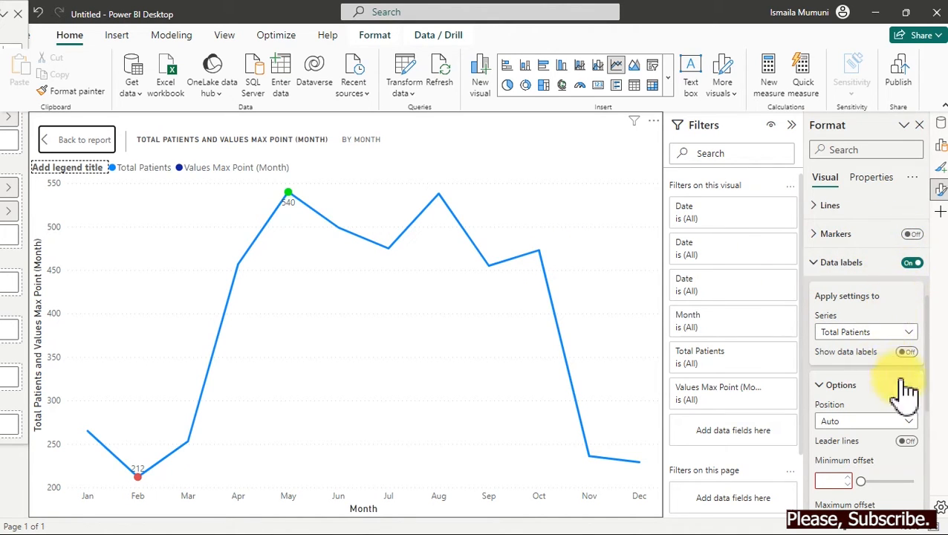
scroll(933, 372, "down", 5)
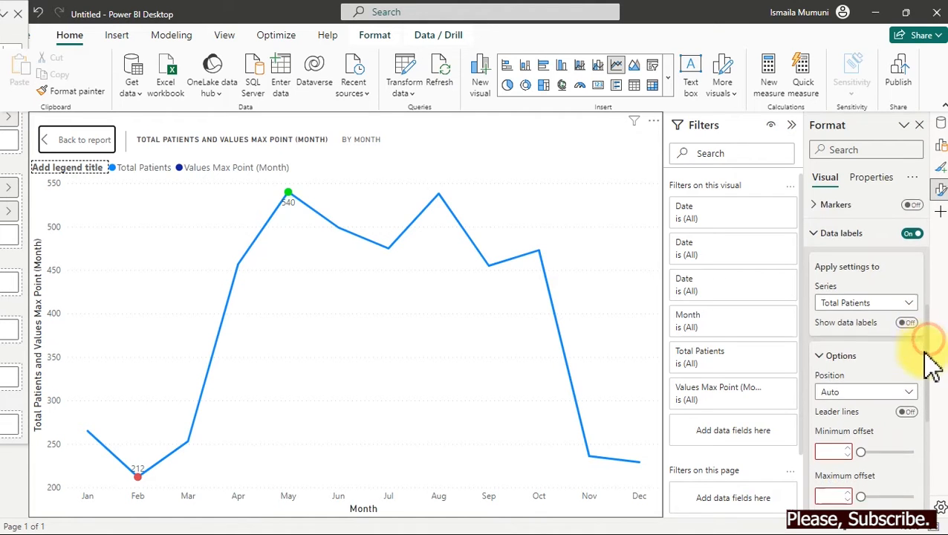
scroll(918, 420, "down", 1)
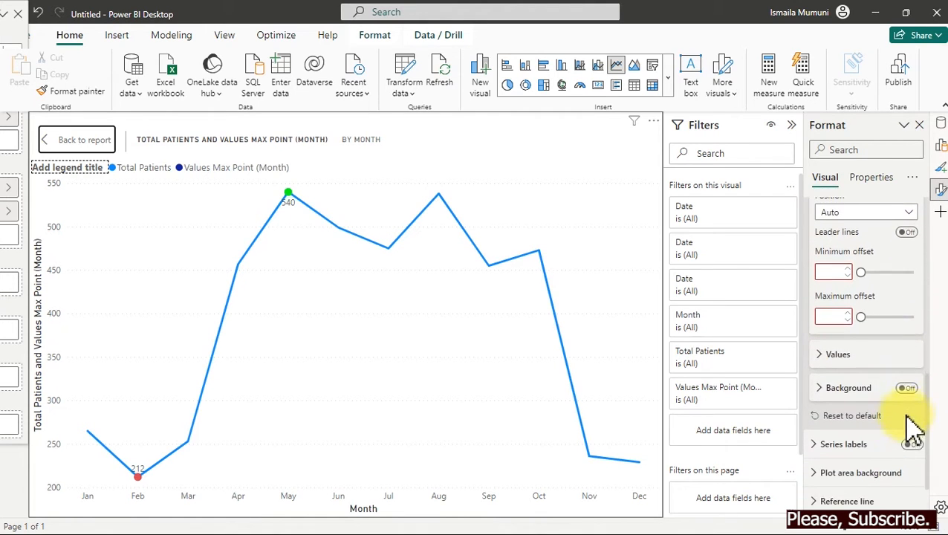
left_click(863, 360)
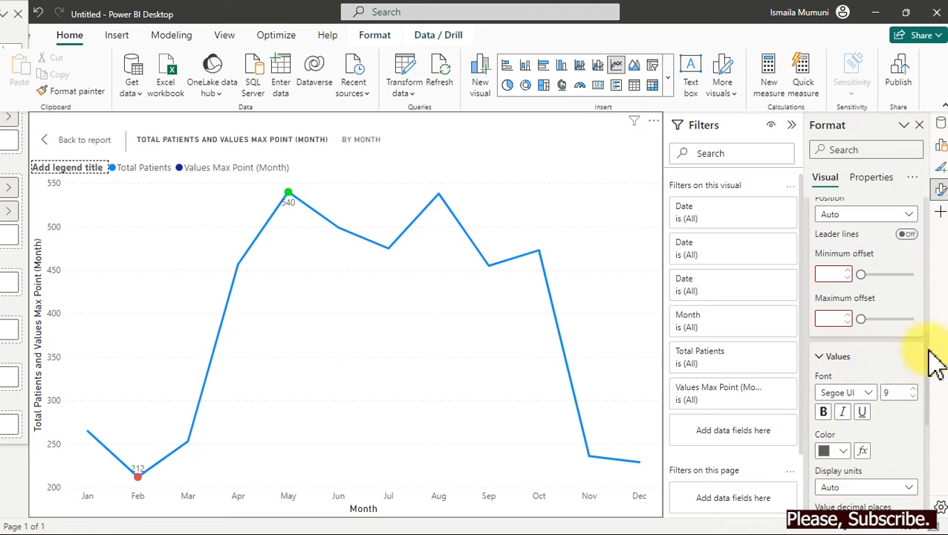
scroll(925, 368, "down", 4)
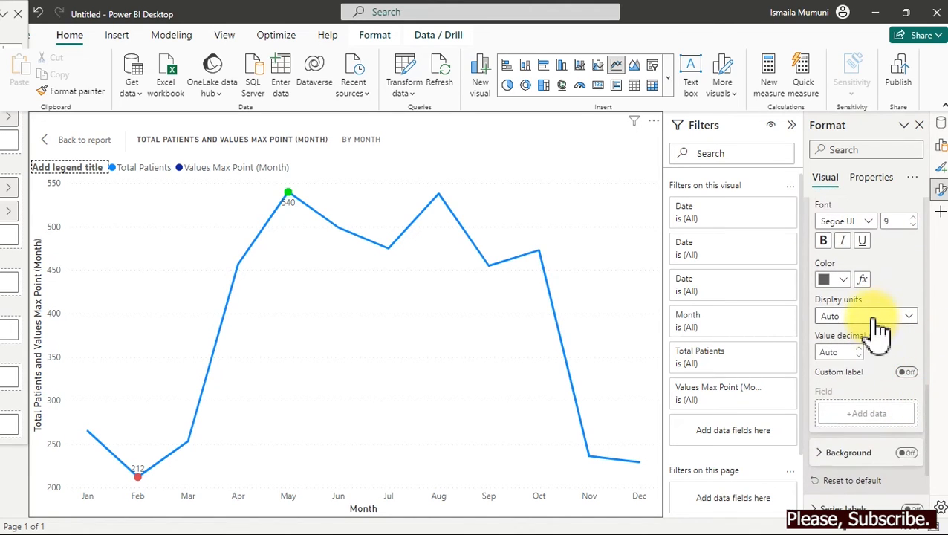
left_click(877, 319)
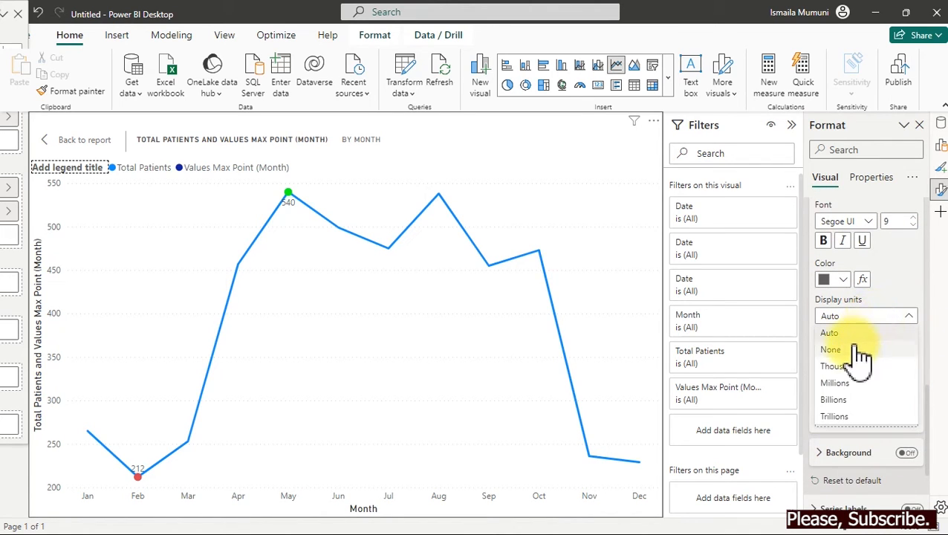
left_click(855, 348)
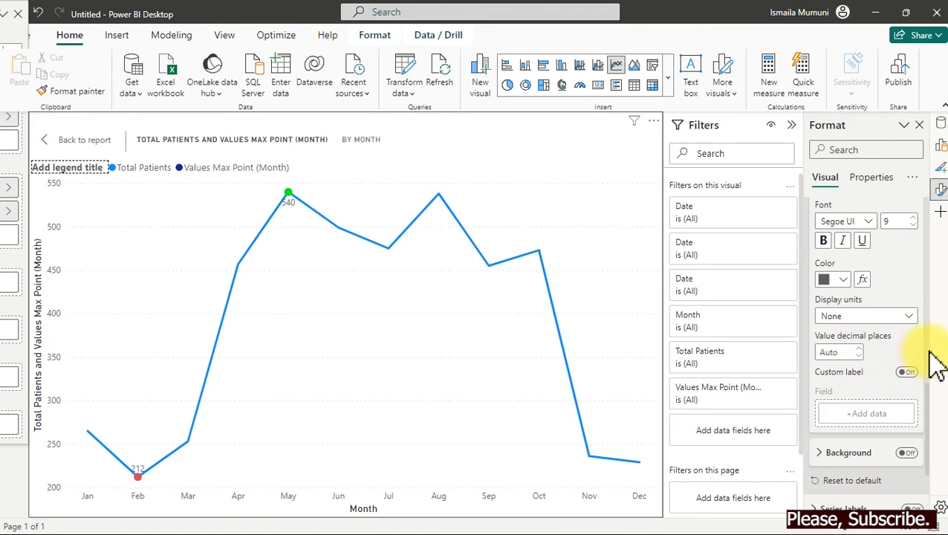
Make the Total Patients data label values bold at font size 24 and set their position to Above.
scroll(931, 387, "up", 3)
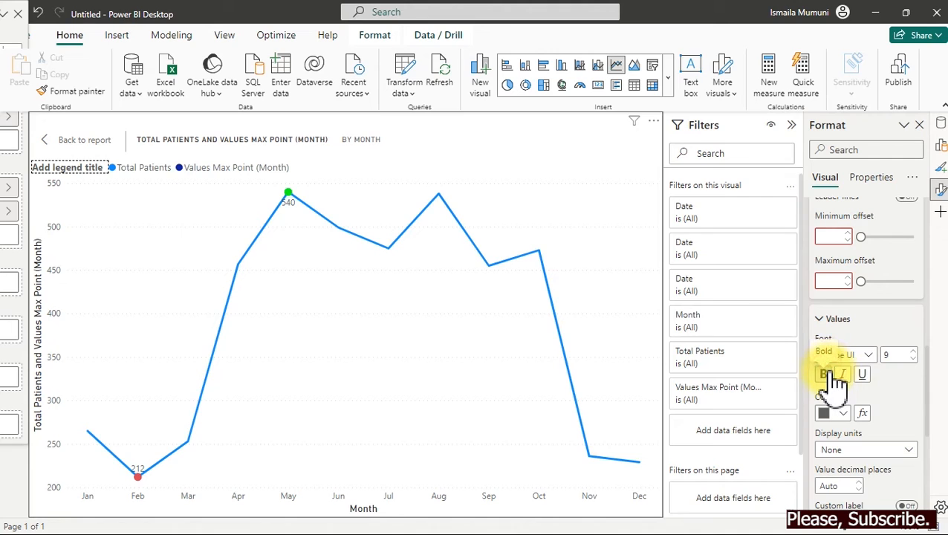
left_click(831, 376)
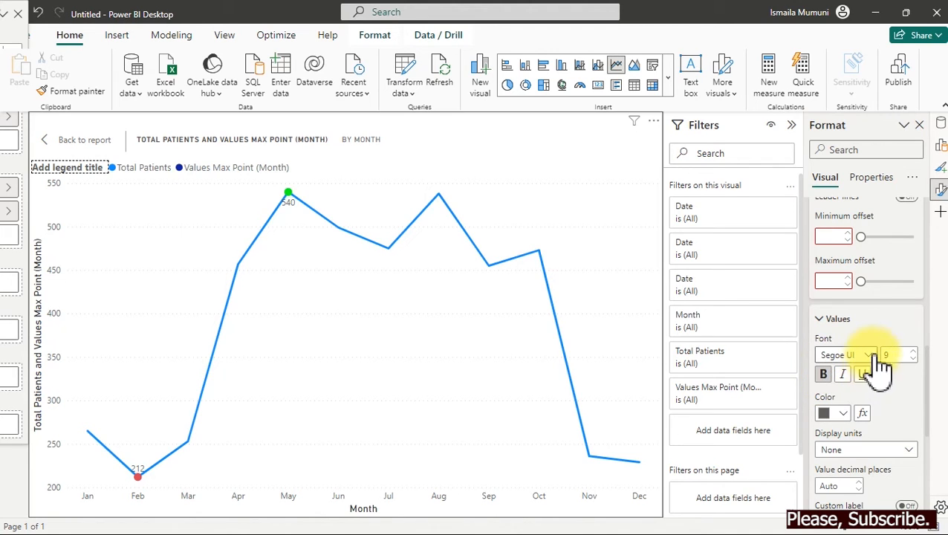
left_click(915, 350)
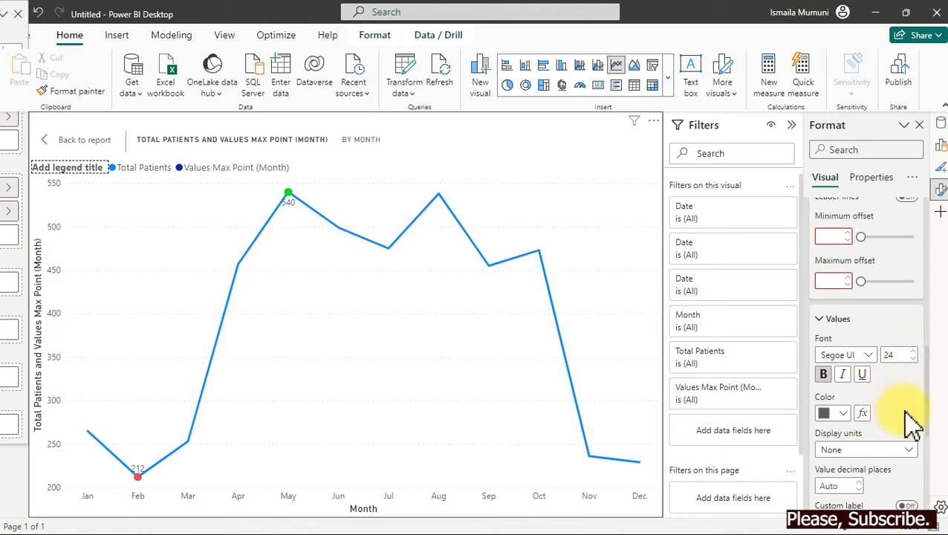
scroll(929, 401, "up", 3)
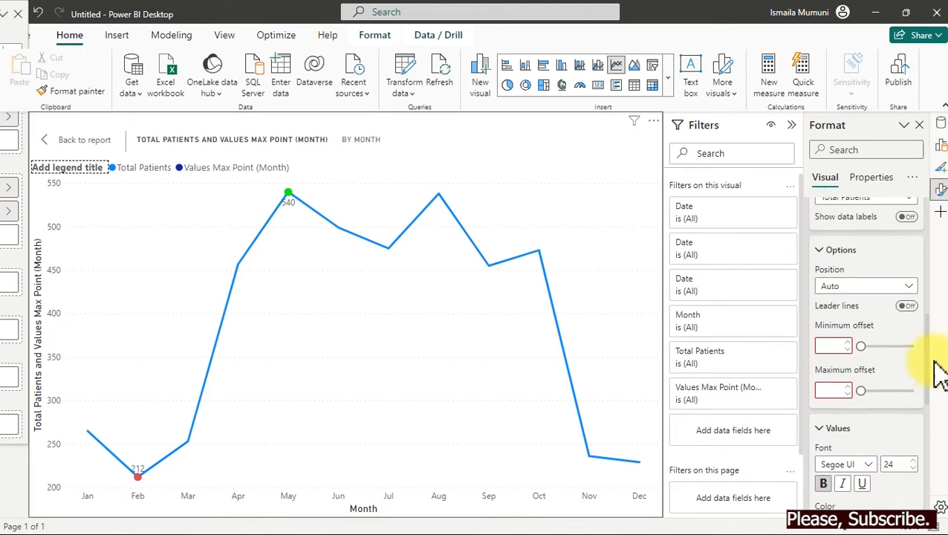
left_click(904, 350)
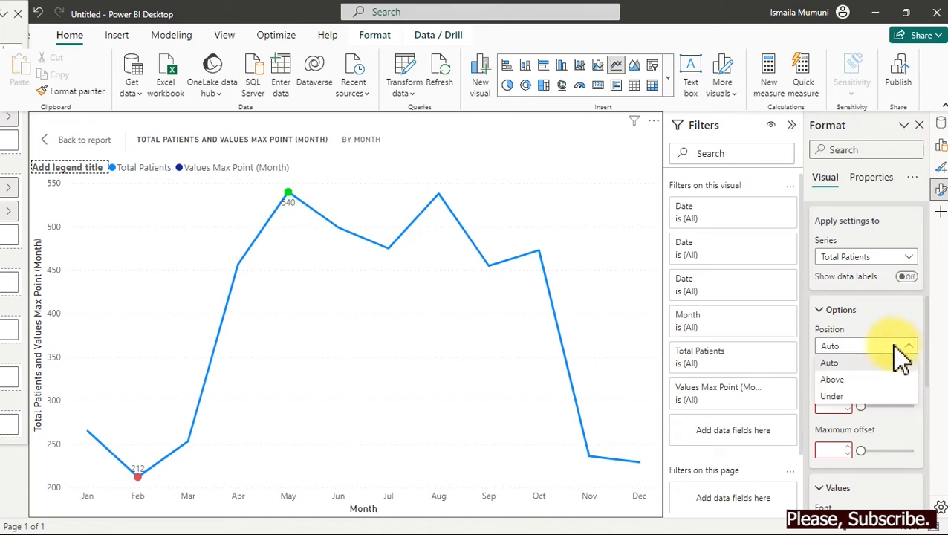
left_click(853, 379)
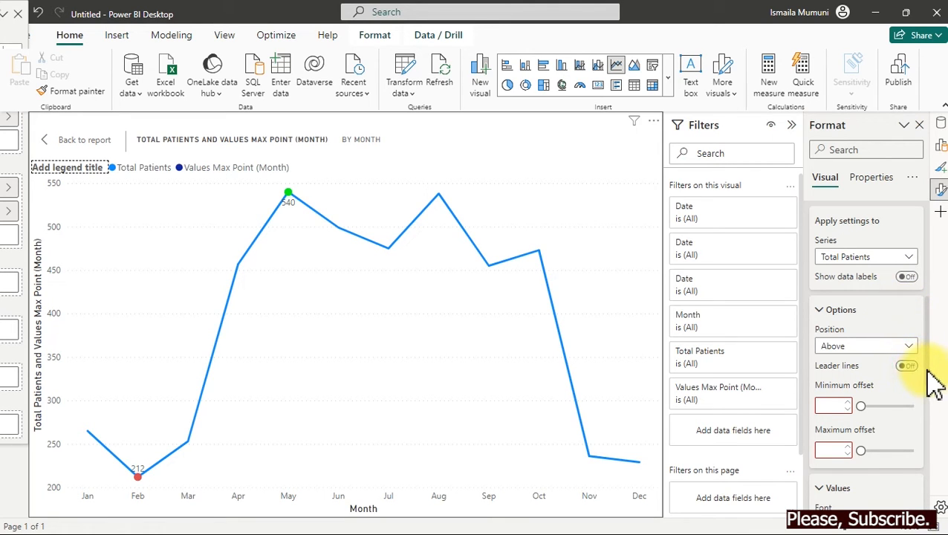
Change the line type of all series in the chart to Smooth.
scroll(926, 371, "up", 3)
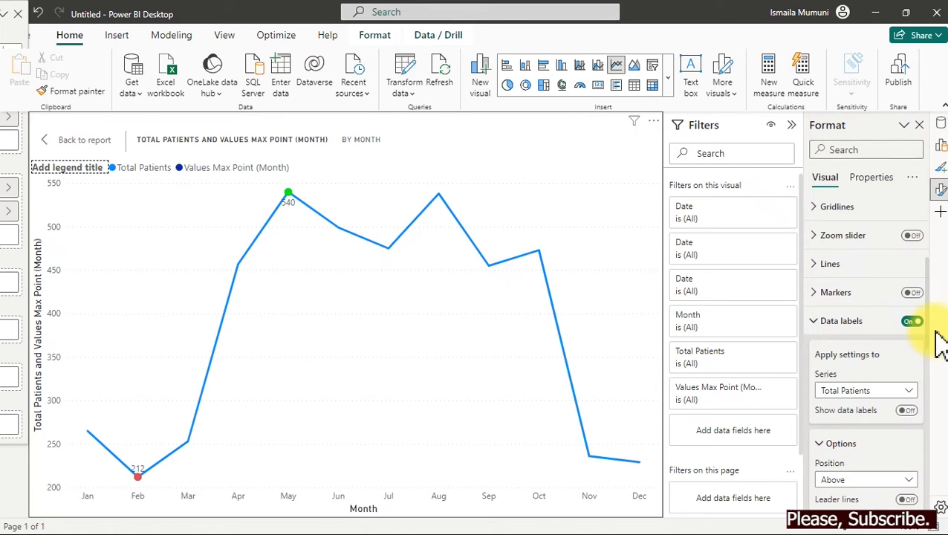
scroll(939, 349, "down", 2)
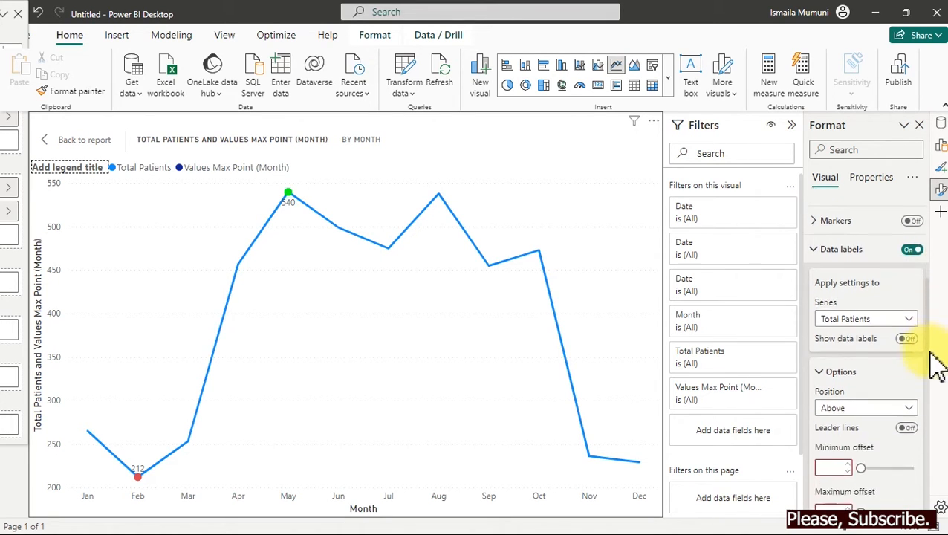
scroll(938, 316, "up", 5)
scroll(942, 283, "up", 1)
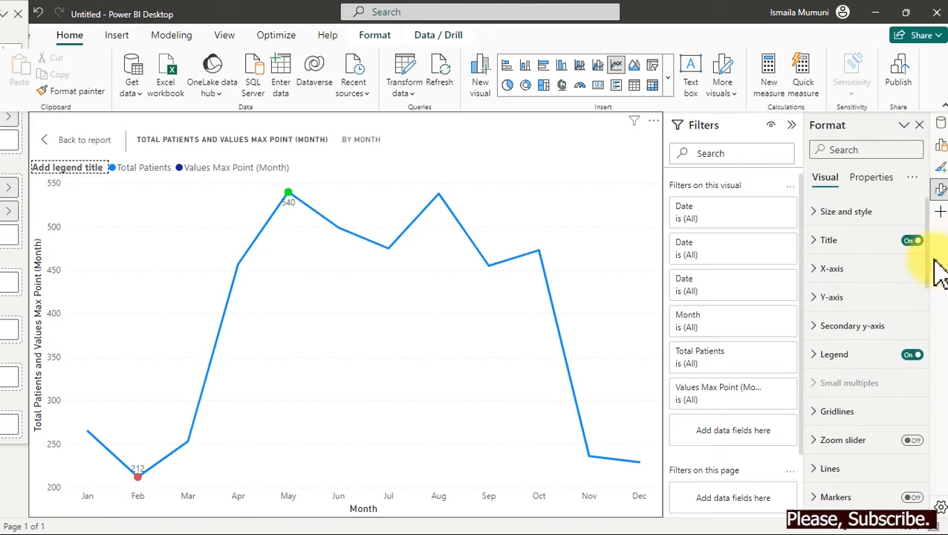
scroll(936, 297, "down", 5)
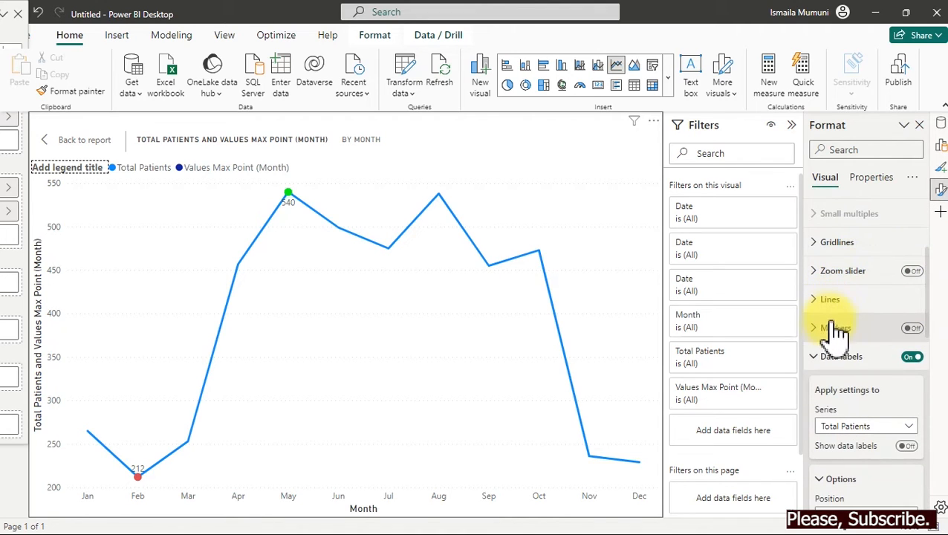
left_click(829, 301)
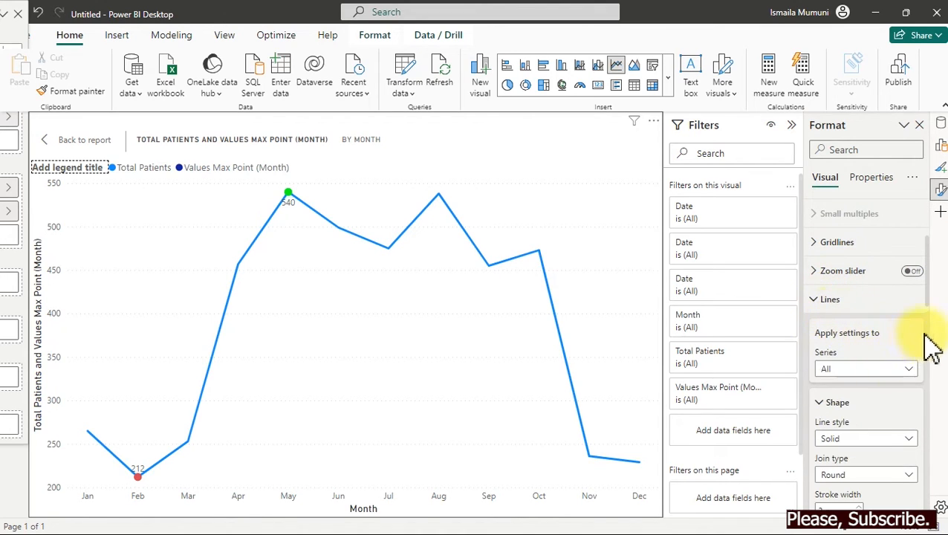
left_click_drag(929, 301, 929, 368)
left_click(847, 323)
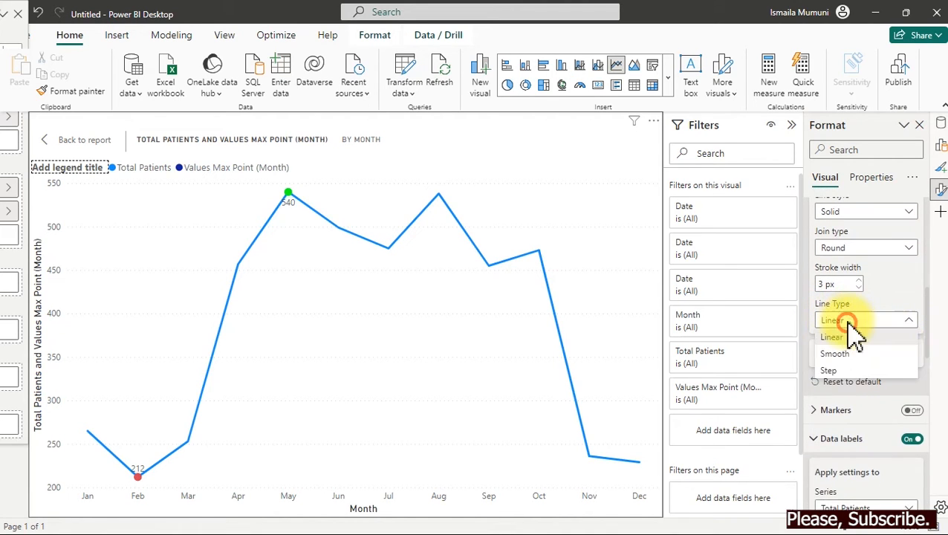
left_click(843, 354)
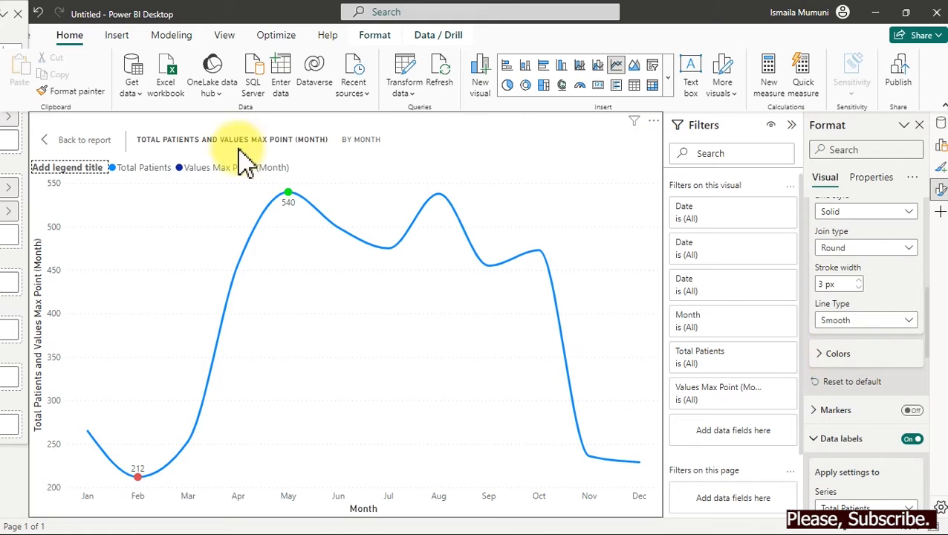
Return to the report page, then shrink the line chart and move it just above the patient race matrix.
left_click(102, 148)
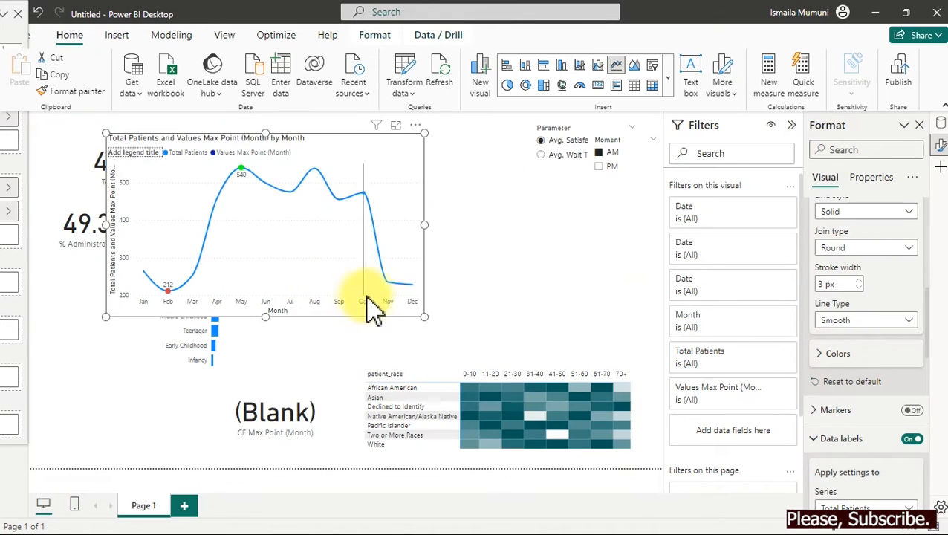
left_click_drag(424, 316, 404, 282)
left_click_drag(387, 186, 508, 275)
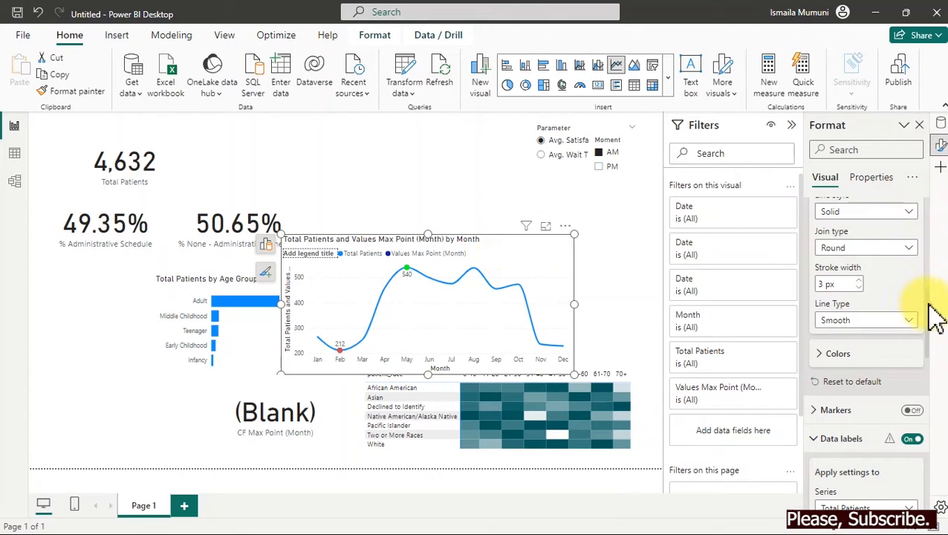
Expand the title settings of the line chart.
scroll(930, 304, "up", 5)
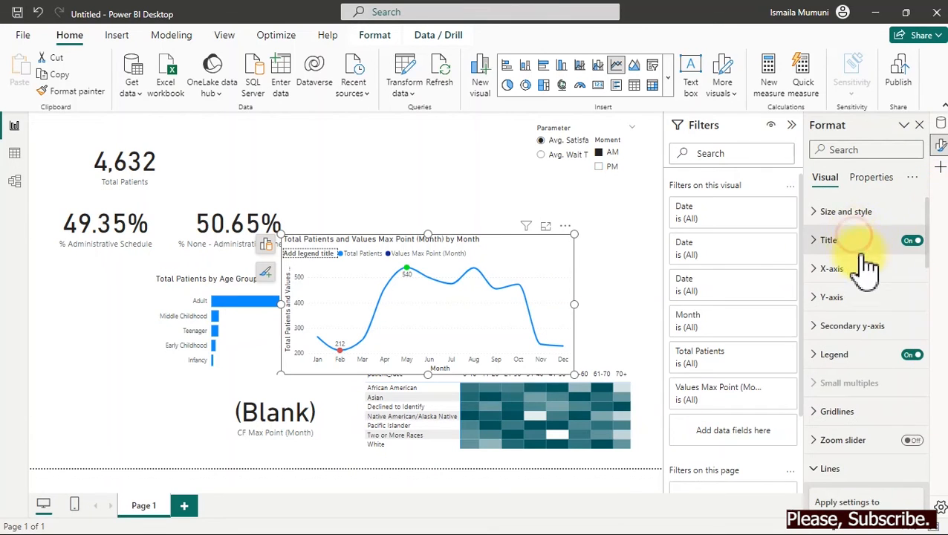
left_click(862, 244)
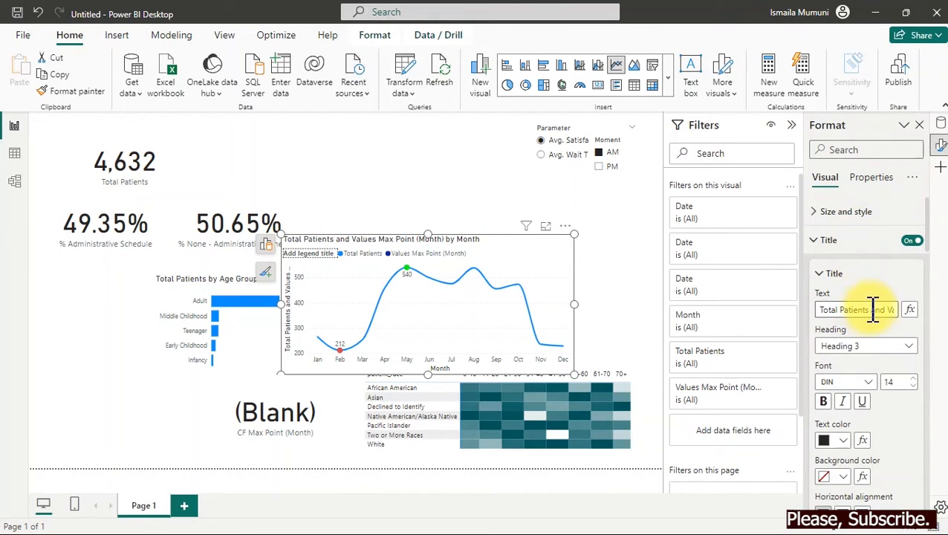
Retitle the monthly line chart "Total Patients Visits" and turn off its legend.
triple_click(874, 310)
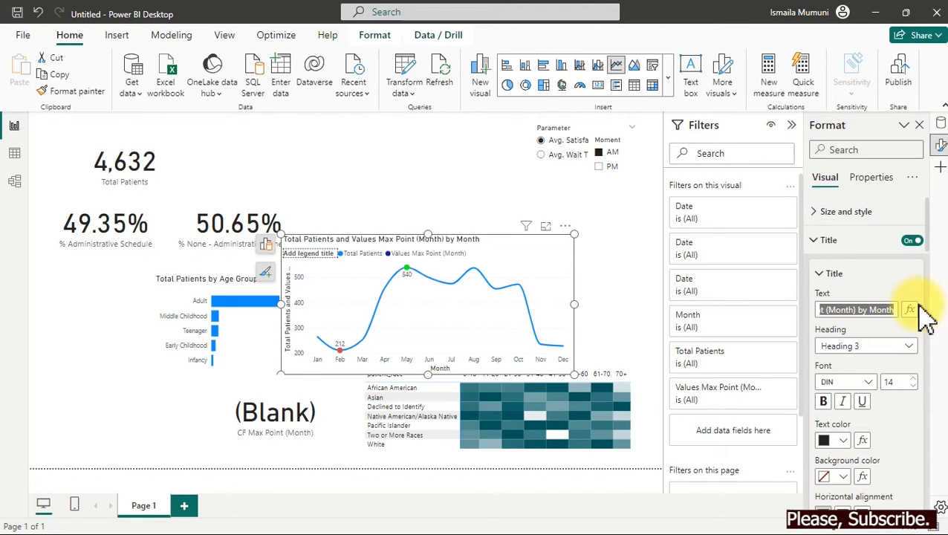
type("Total Patients Visits")
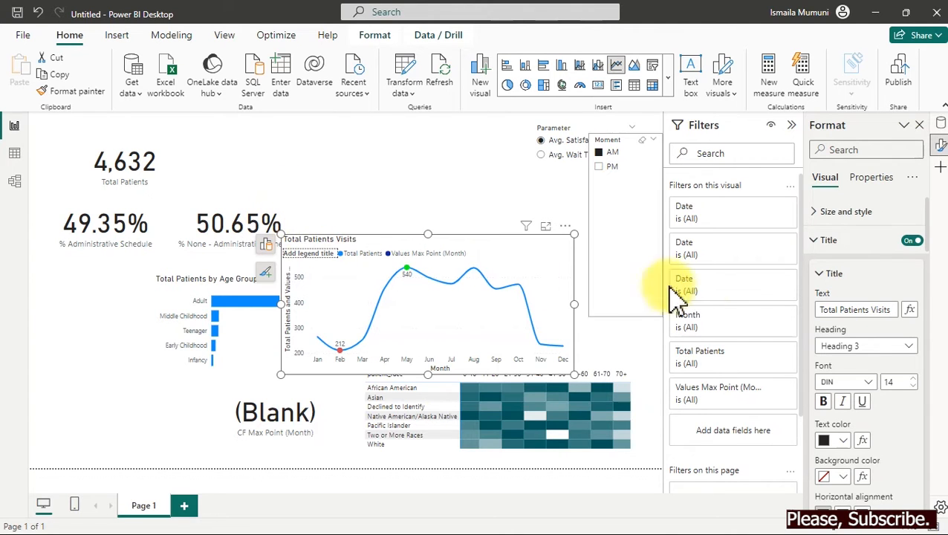
left_click(843, 242)
left_click(912, 356)
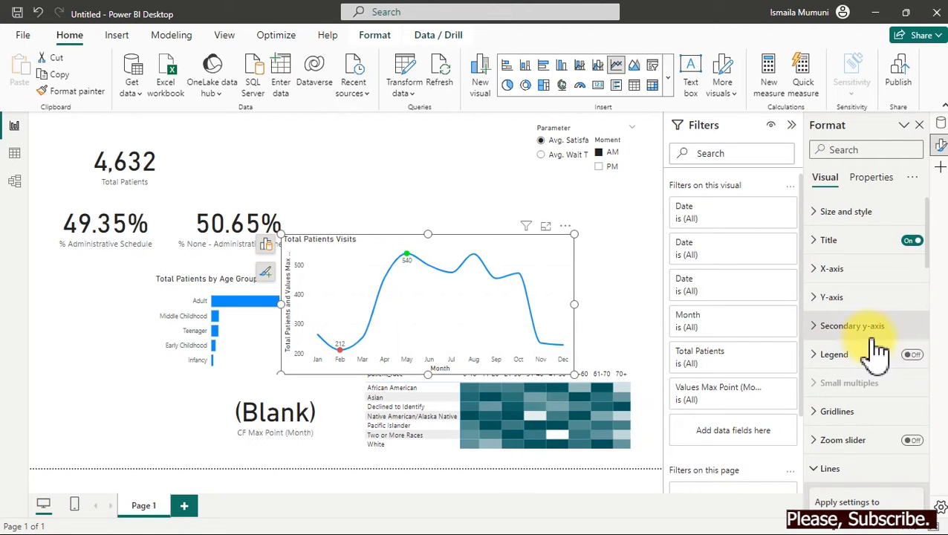
Turn off the Y-axis title and the Y-axis values of the Total Patients Visits chart.
left_click(827, 298)
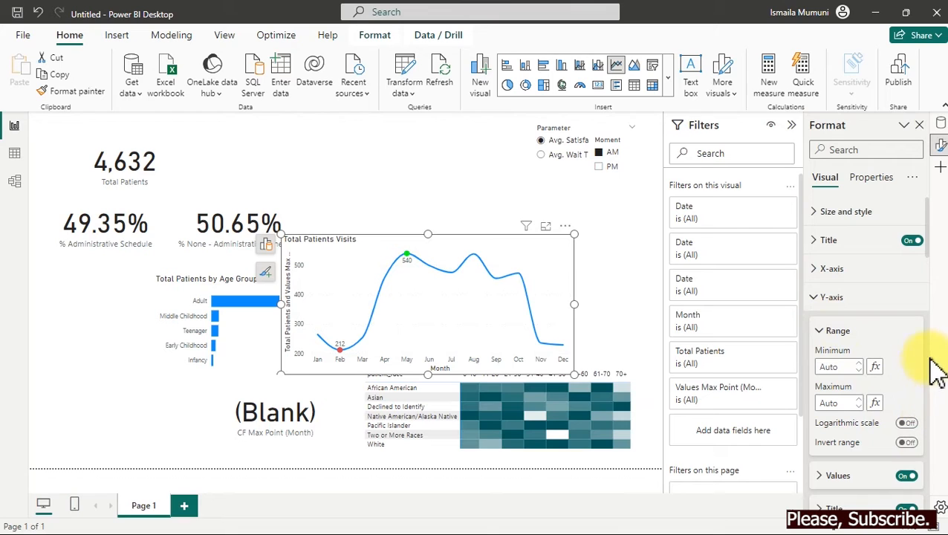
scroll(934, 275, "down", 2)
scroll(921, 312, "down", 1)
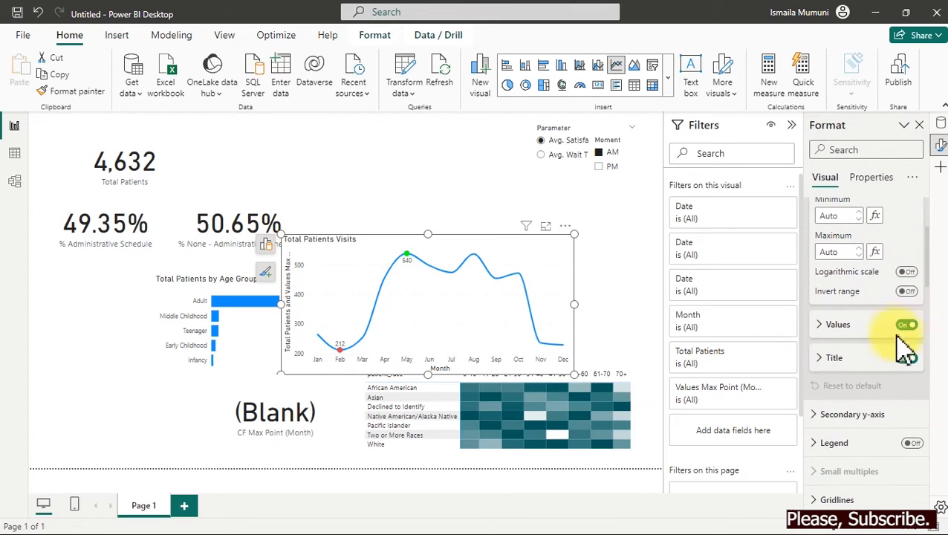
left_click(908, 359)
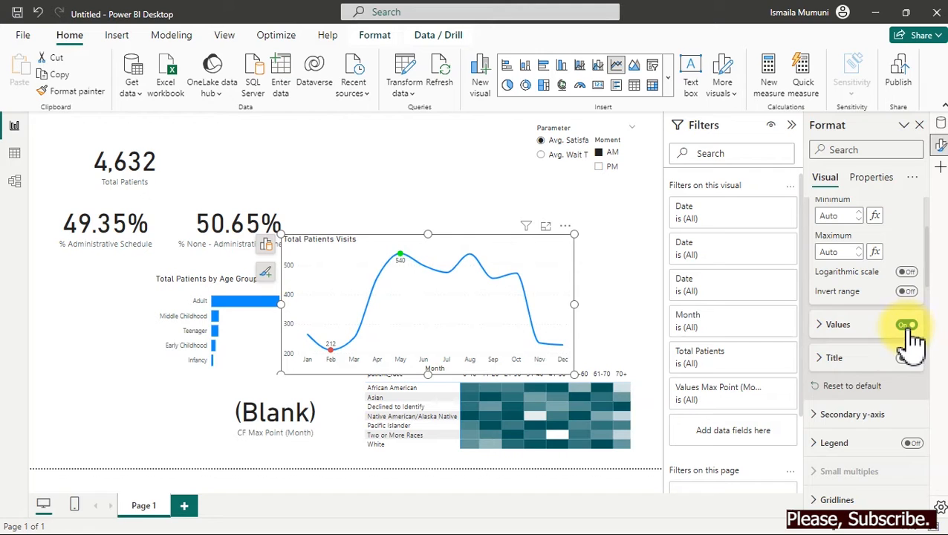
left_click(907, 325)
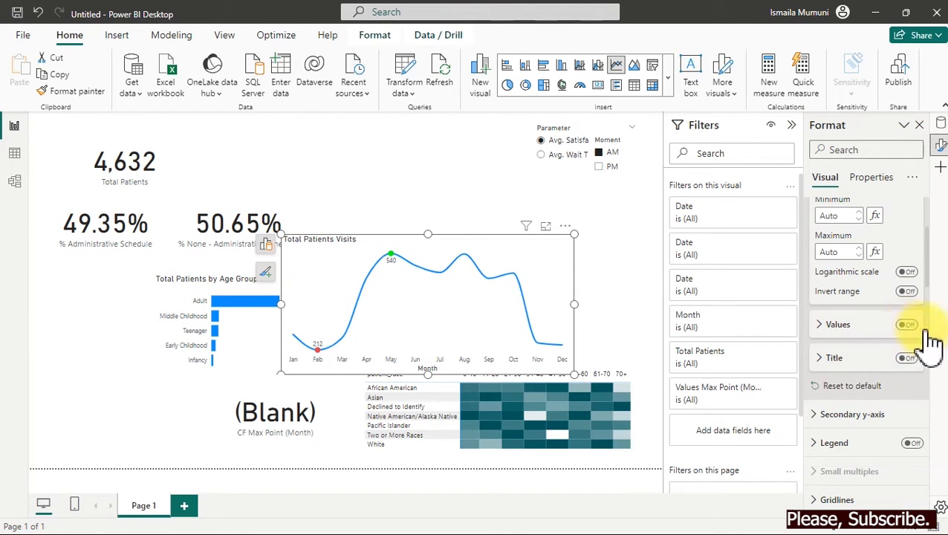
left_click_drag(928, 273, 925, 240)
left_click(851, 298)
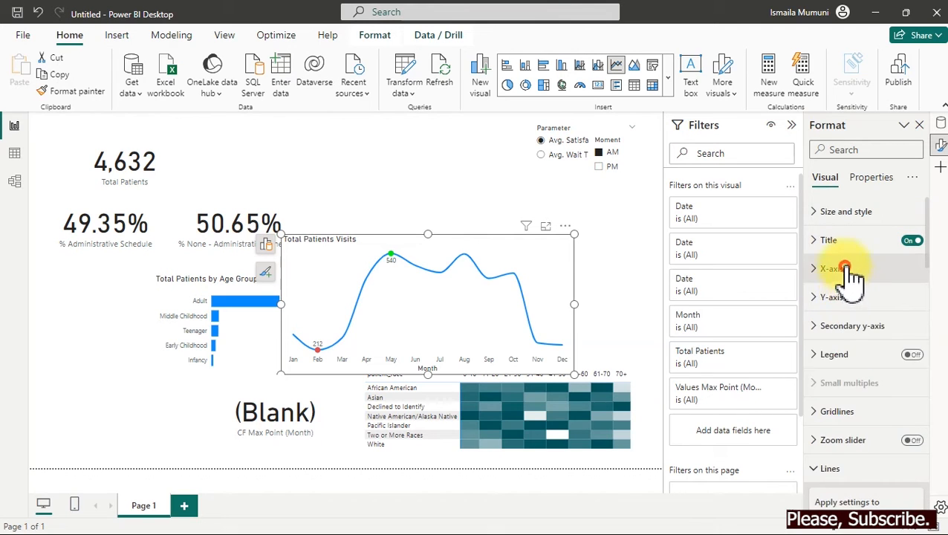
Make the X-axis values of the Total Patients Visits chart bold and turn off the X-axis title.
left_click(827, 270)
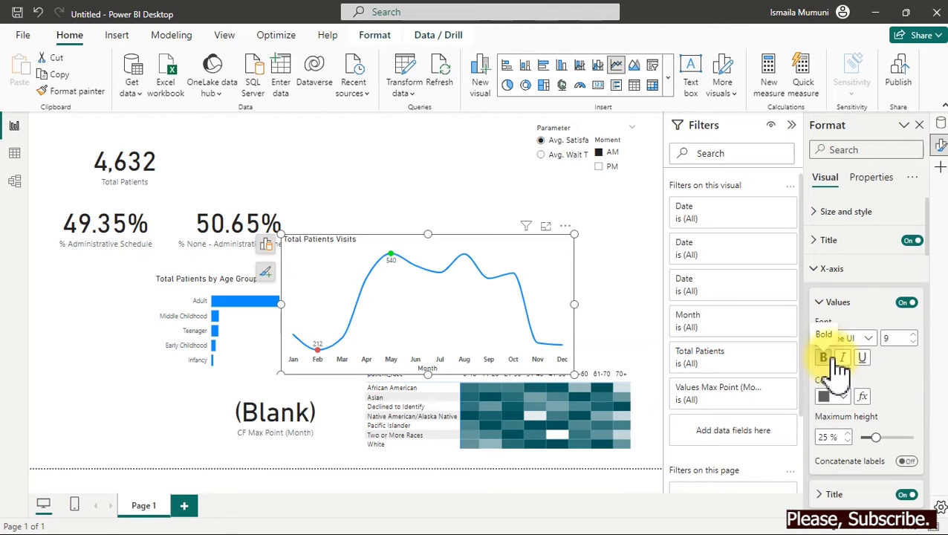
left_click(824, 357)
left_click(907, 494)
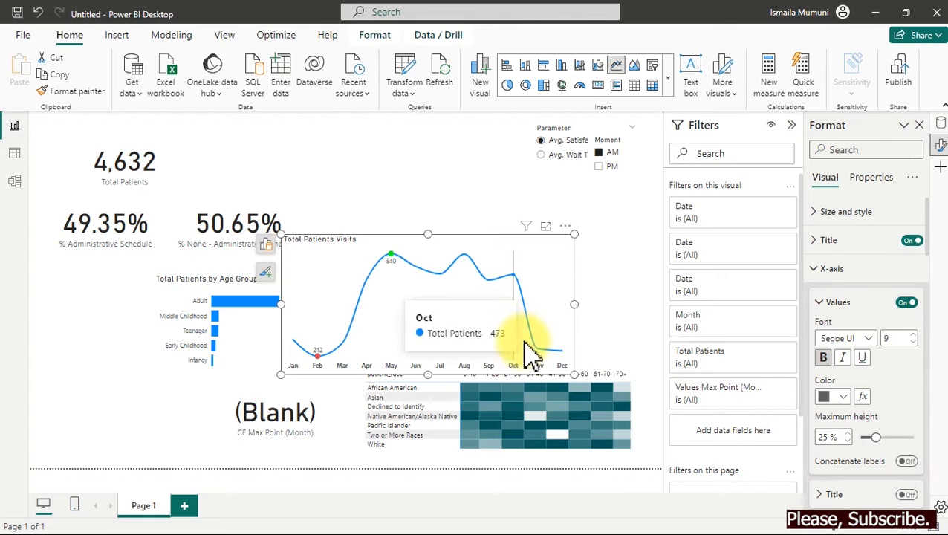
Delete the CF Max Point (Month) card, then shrink the Total Patients Visits chart and place it below the age group chart.
left_click(312, 431)
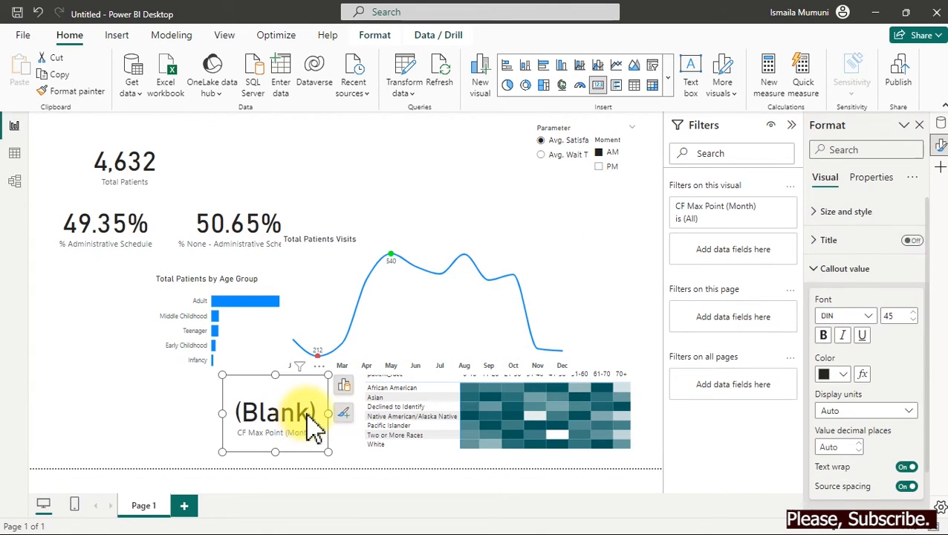
key("Delete")
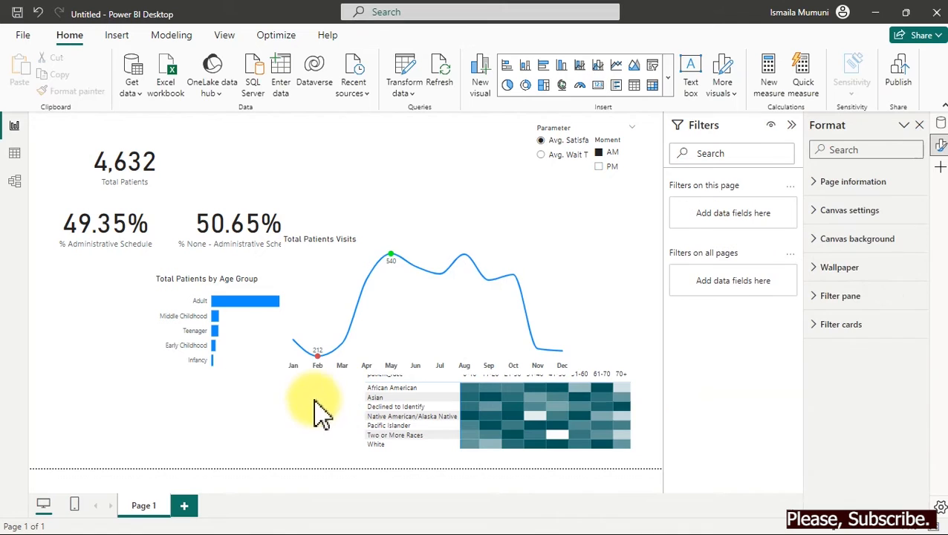
left_click(571, 239)
left_click_drag(569, 235, 238, 391)
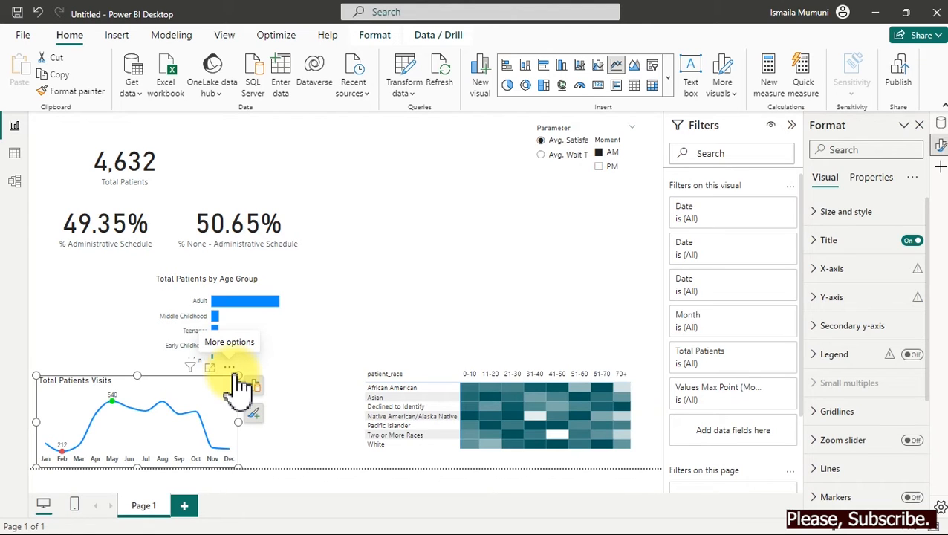
Create a new visual of Total Patients by Year from the Date table and place it in the empty area above the patient race matrix.
left_click(415, 267)
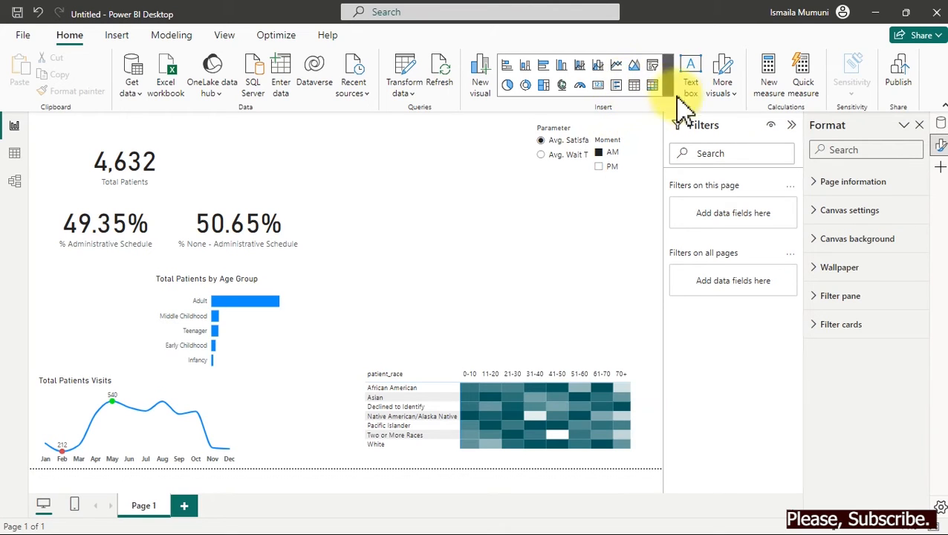
left_click(940, 124)
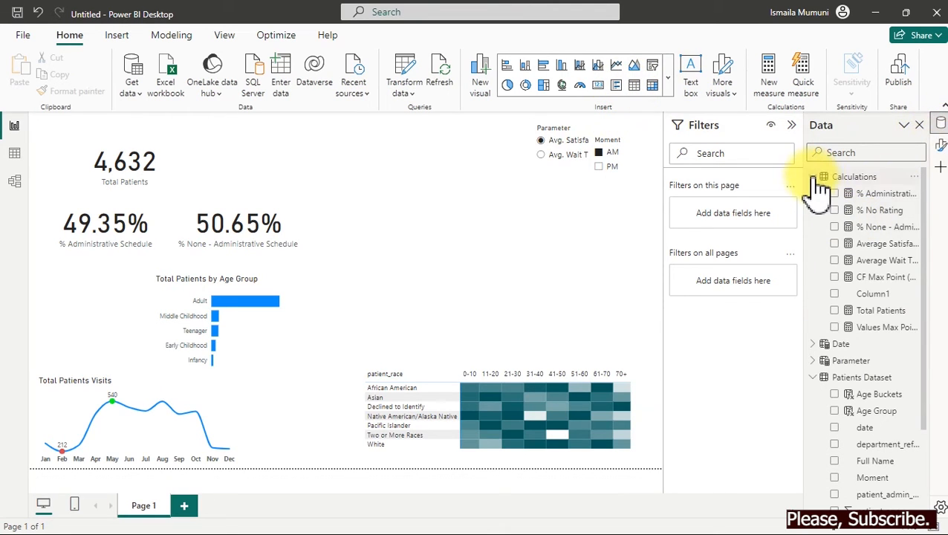
left_click(837, 312)
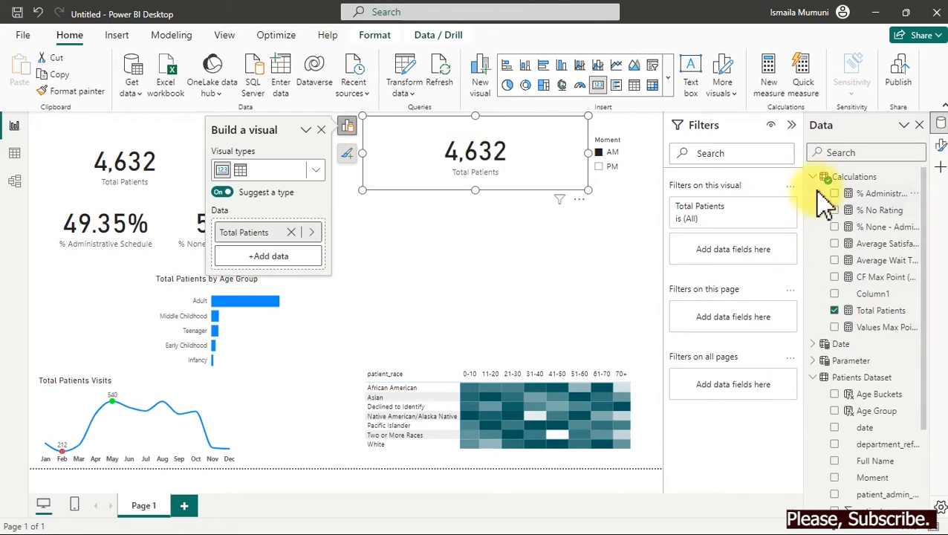
left_click(815, 177)
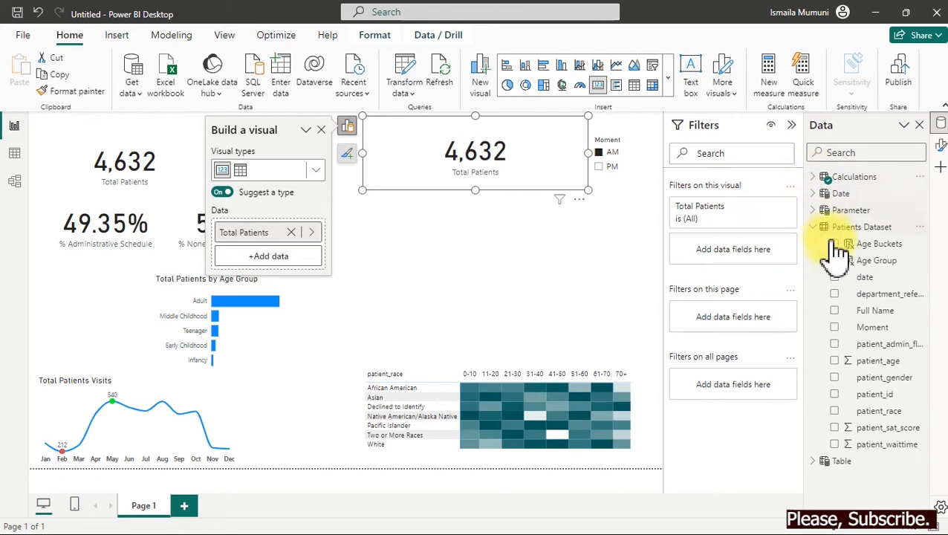
left_click(814, 195)
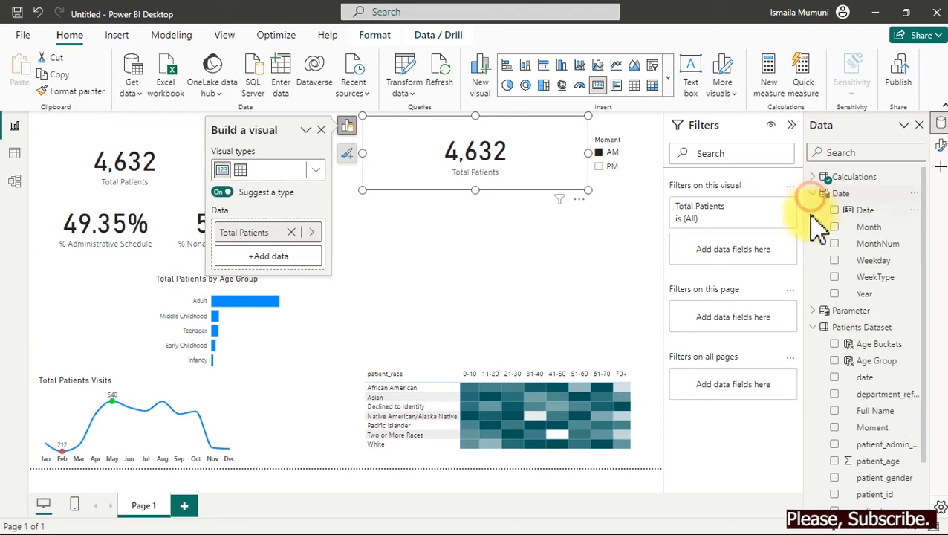
left_click(837, 295)
left_click_drag(449, 123, 432, 237)
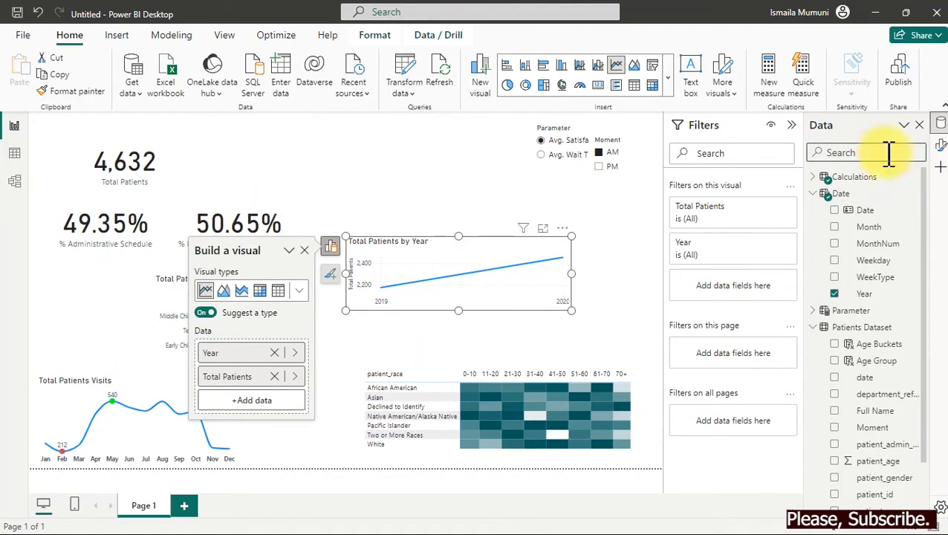
Create a new measure in the Calculations table and fill it with a copy of the CF Max Point (Month) formula.
left_click(814, 192)
left_click(814, 177)
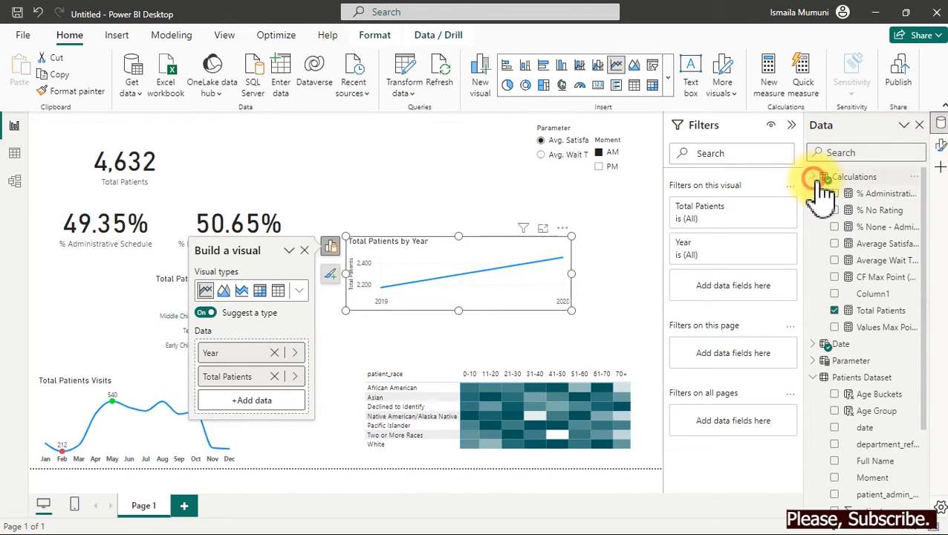
left_click(862, 277)
left_click(528, 243)
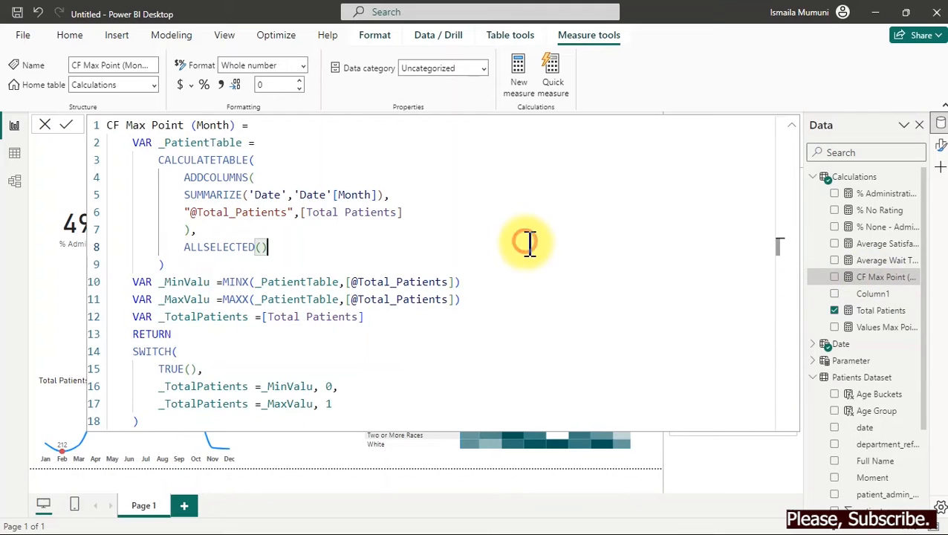
key("ctrl+a")
key("ctrl+c")
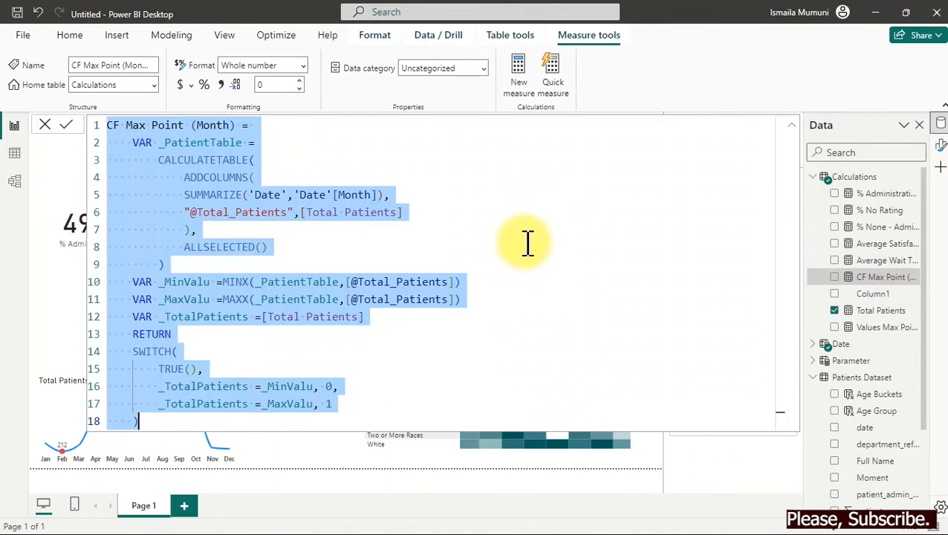
left_click(518, 71)
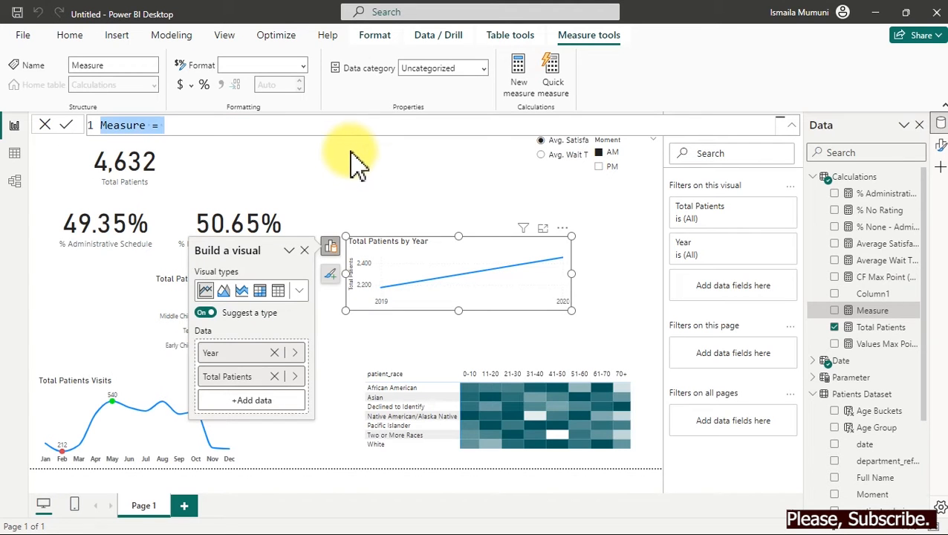
key("ctrl+v")
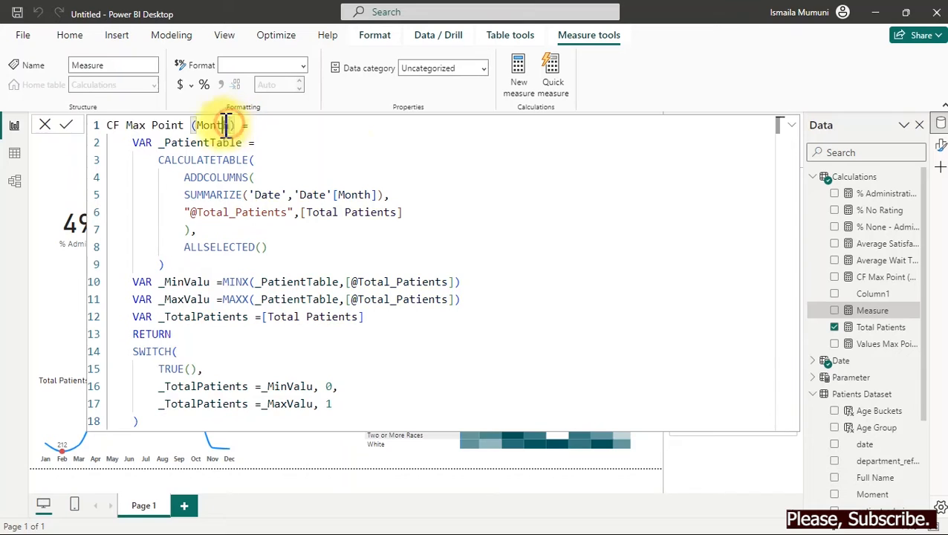
Rename the copied measure in its formula to CF Max Point (Year).
left_click(200, 124)
type("Y")
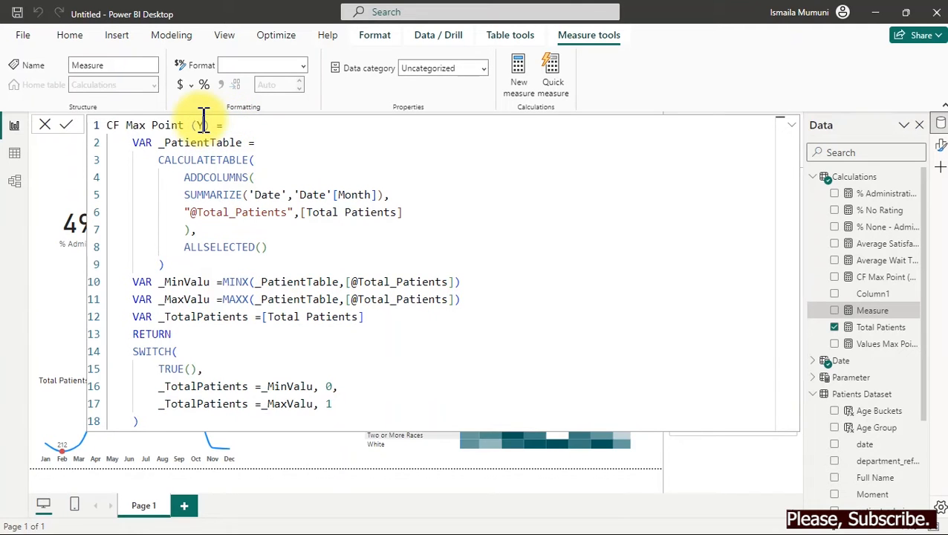
type("ear")
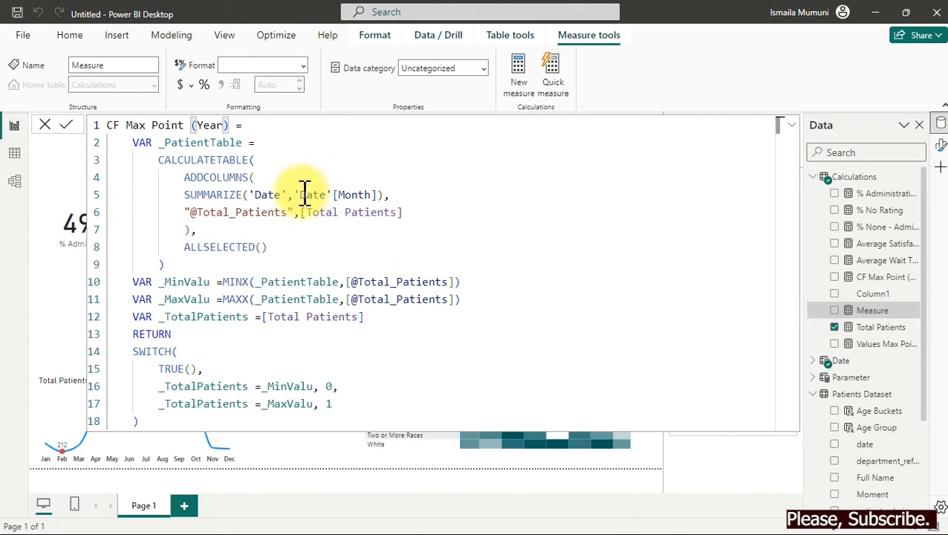
Replace the month column in the measure's SUMMARIZE function with 'Date'[Year] and commit the formula.
left_click_drag(390, 194, 508, 193)
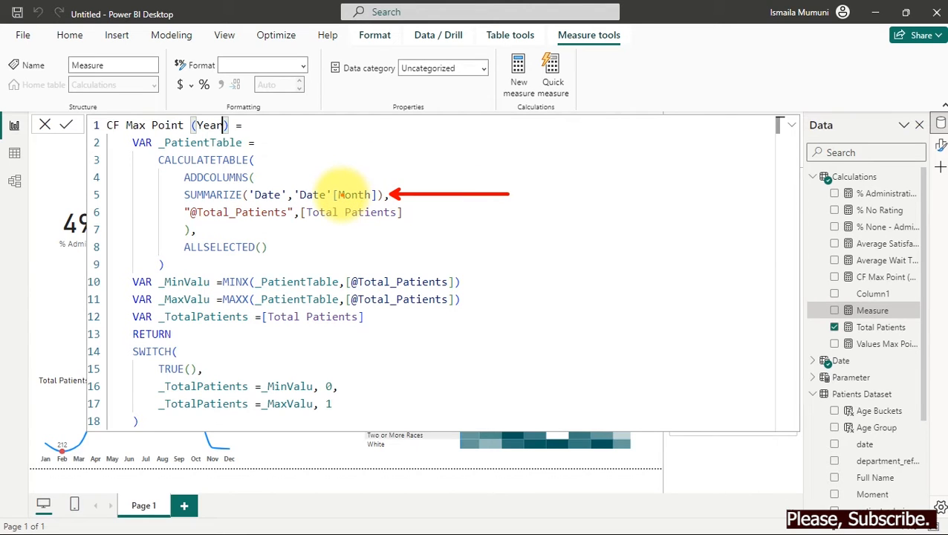
left_click_drag(374, 194, 335, 195)
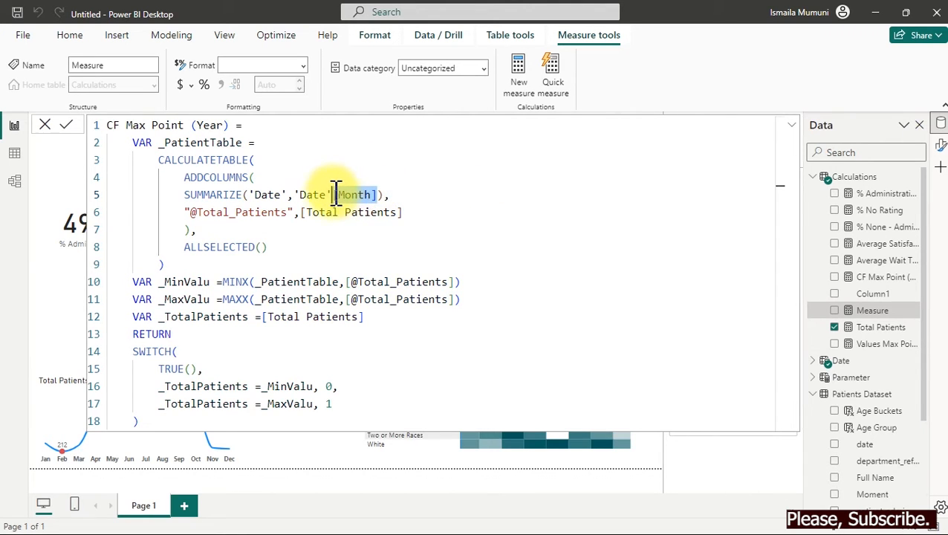
key("BackSpace")
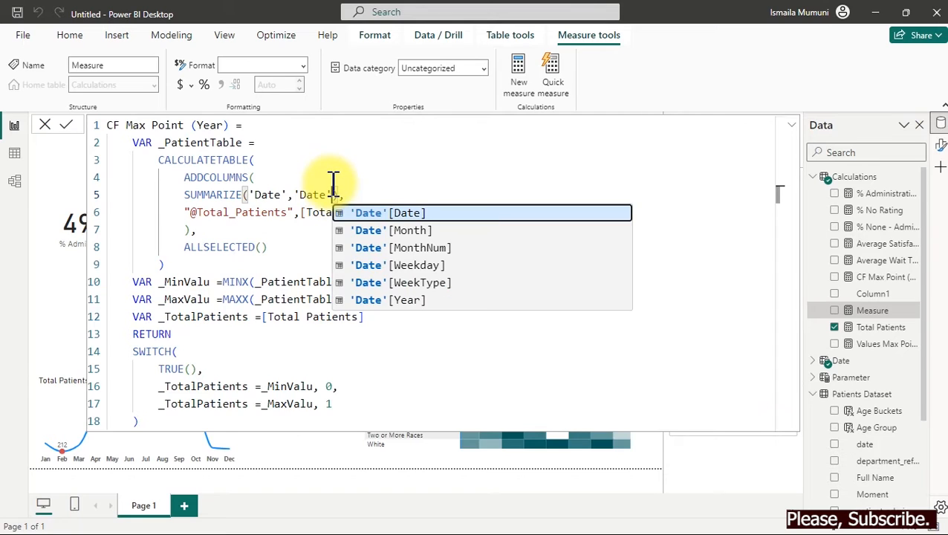
key("Down")
key("Down")
key("Down")
key("Down")
key("Down")
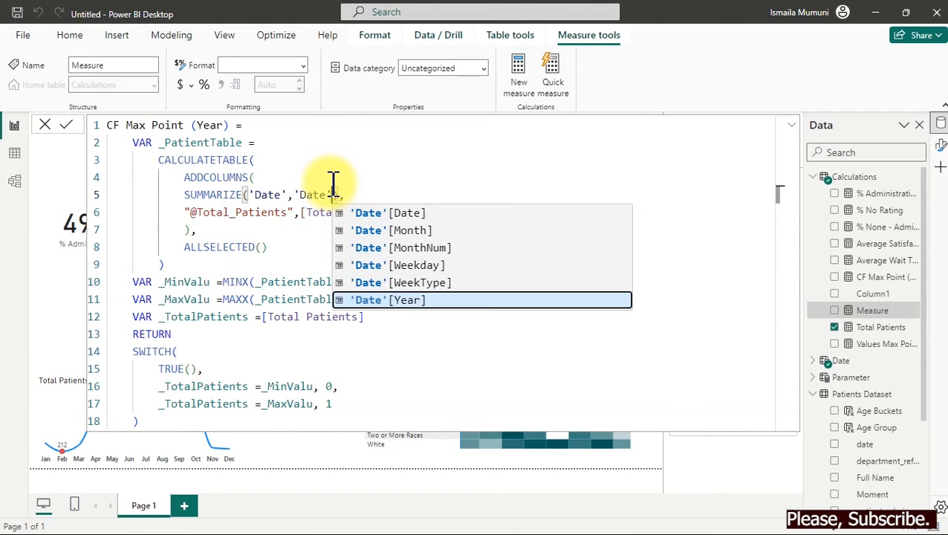
key("Tab")
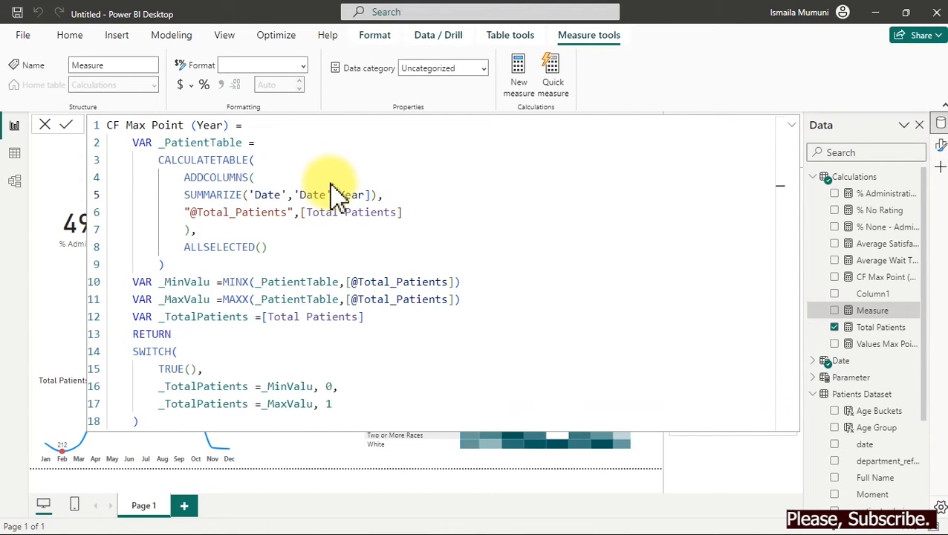
key("Return")
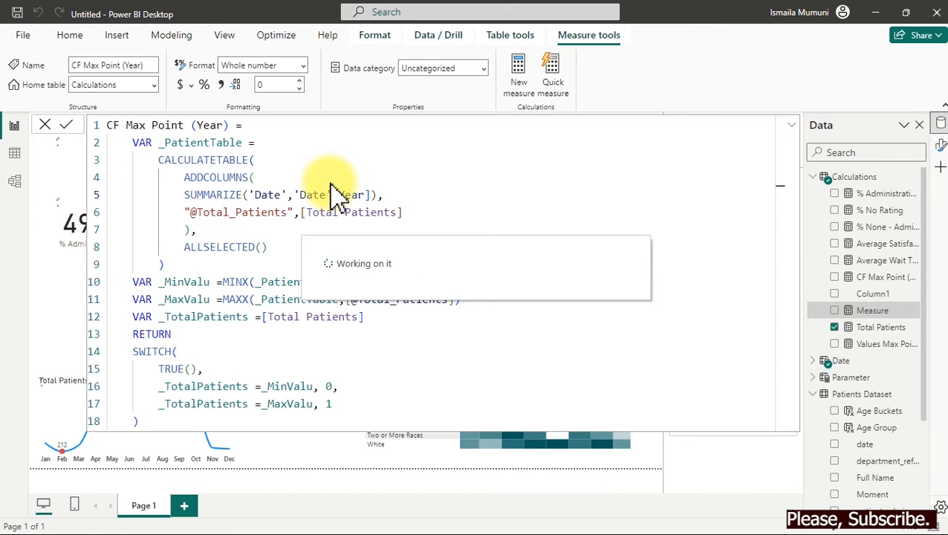
Switch to the table view and open the calculated table named Table.
left_click(14, 154)
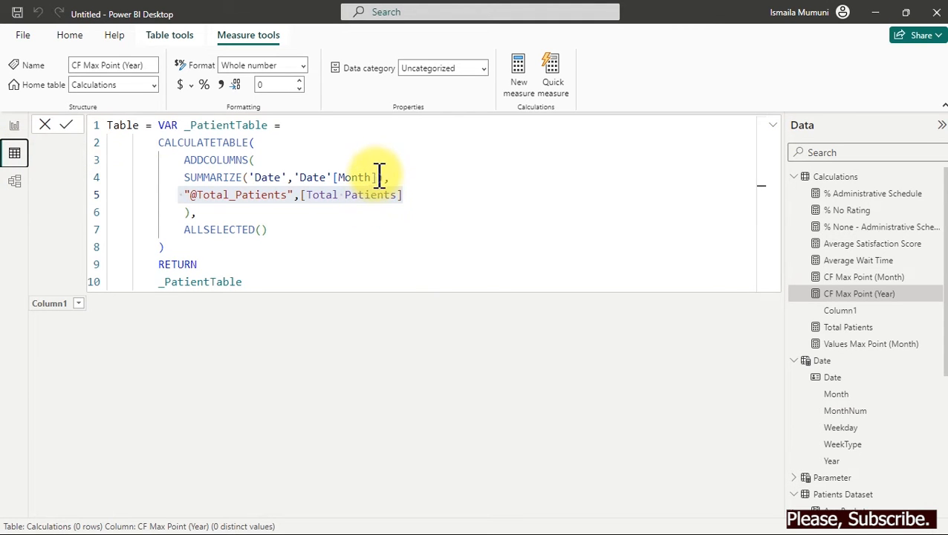
left_click(383, 226)
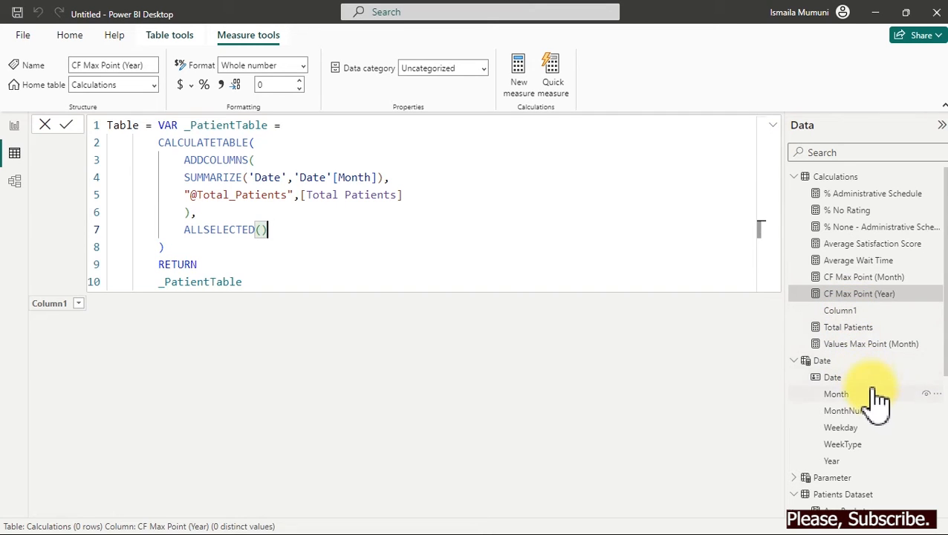
left_click(854, 311)
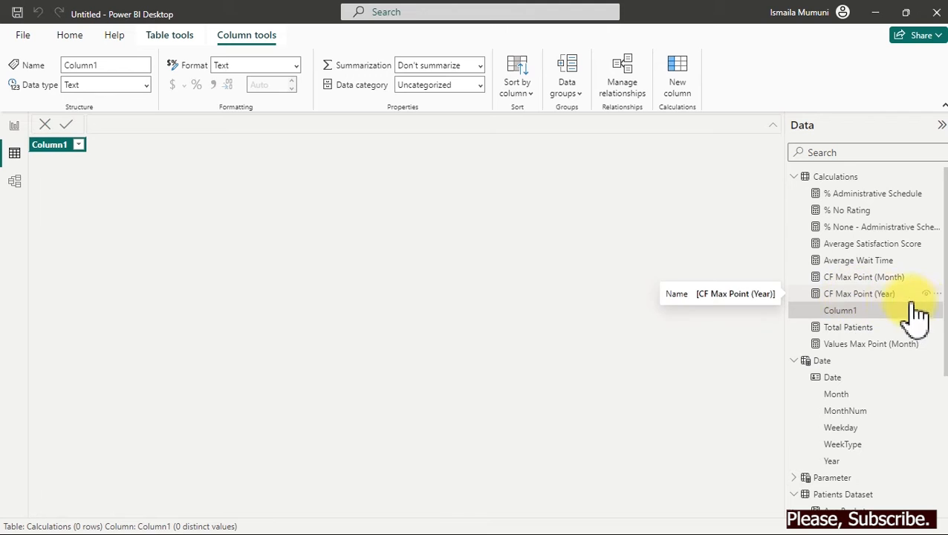
left_click_drag(938, 302, 938, 460)
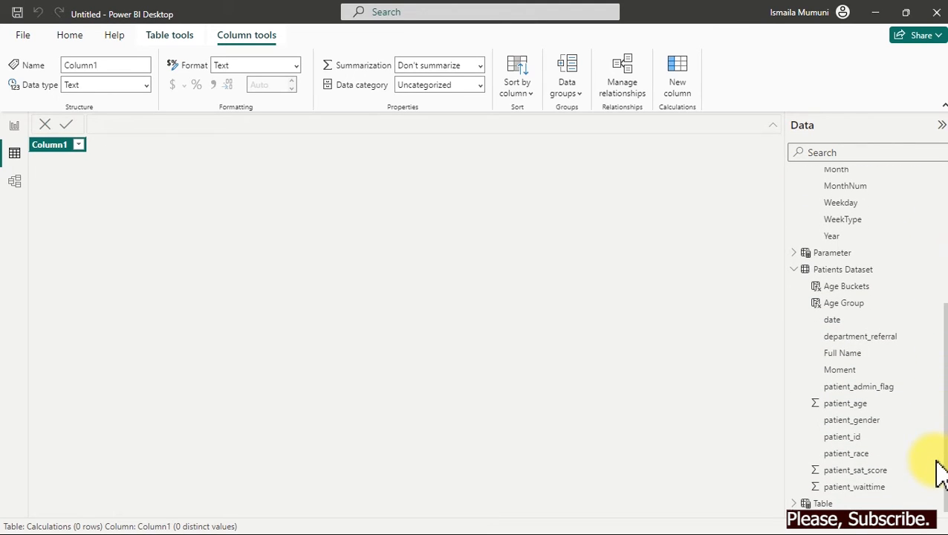
left_click(827, 504)
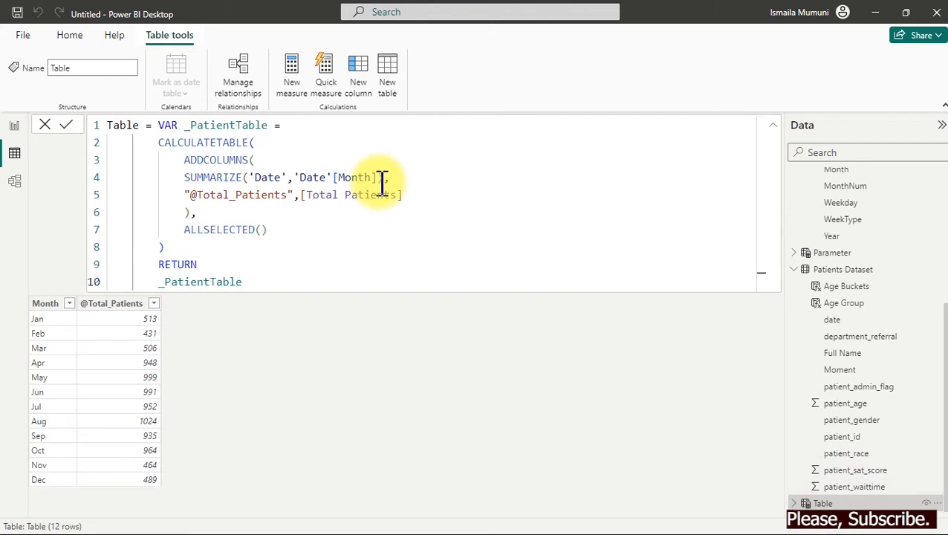
Replace the month column in the table's SUMMARIZE function with 'Date'[Year] and commit the formula.
left_click_drag(381, 178, 335, 183)
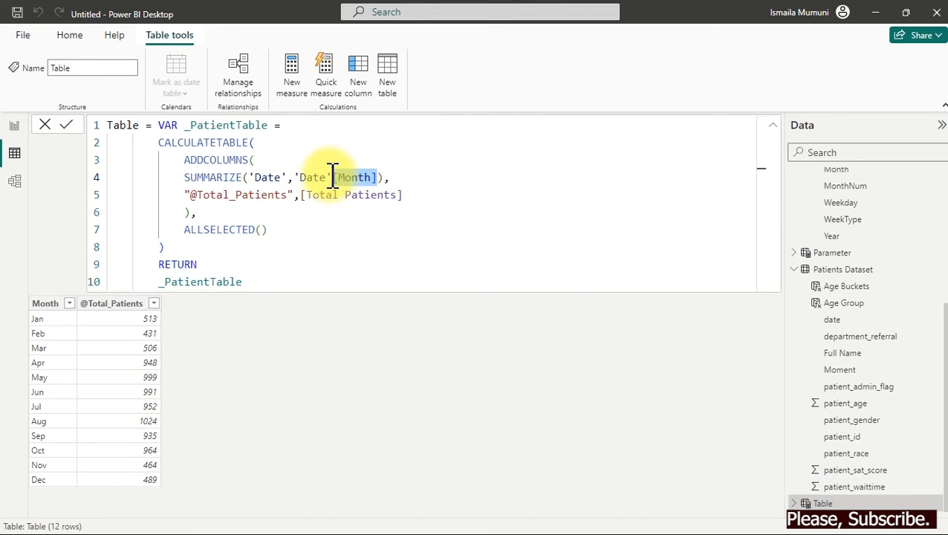
key("BackSpace")
key("Down")
key("Down")
key("Down")
key("Down")
key("Down")
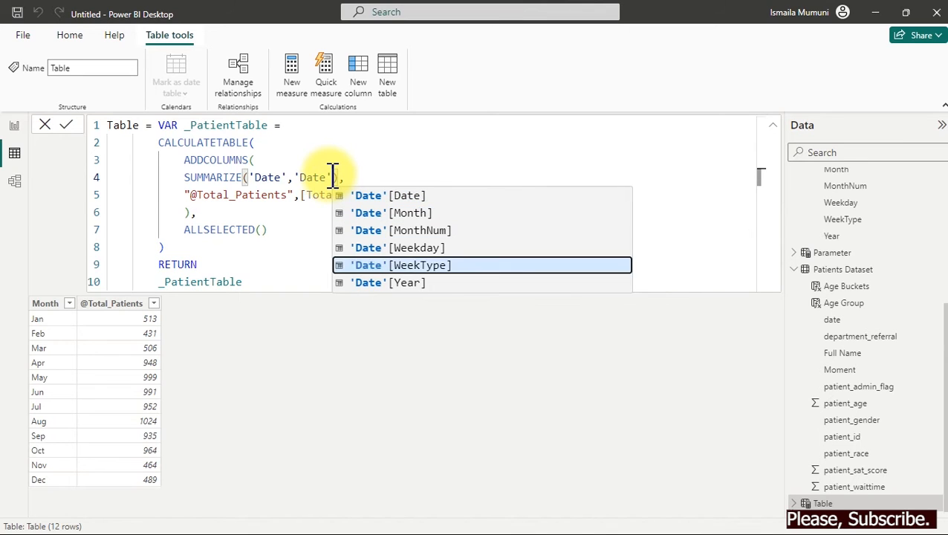
key("Tab")
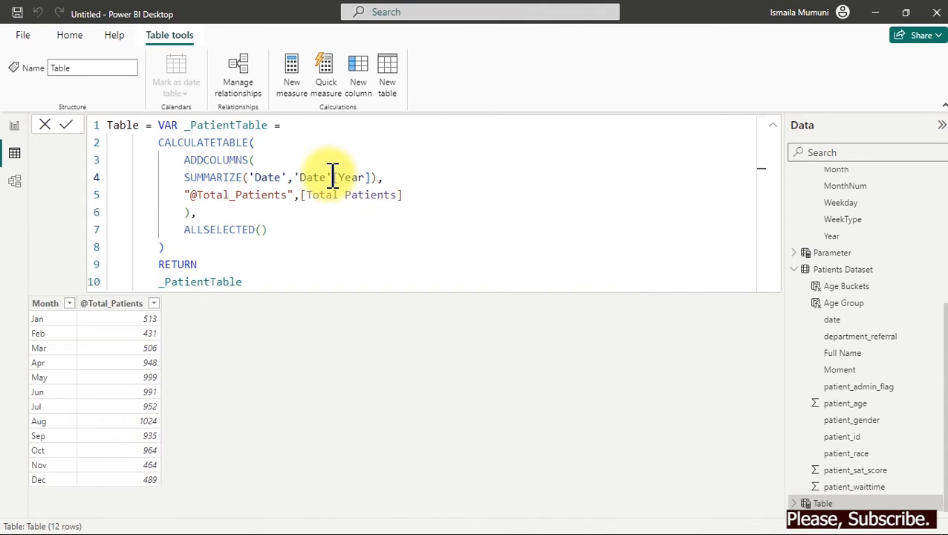
key("Return")
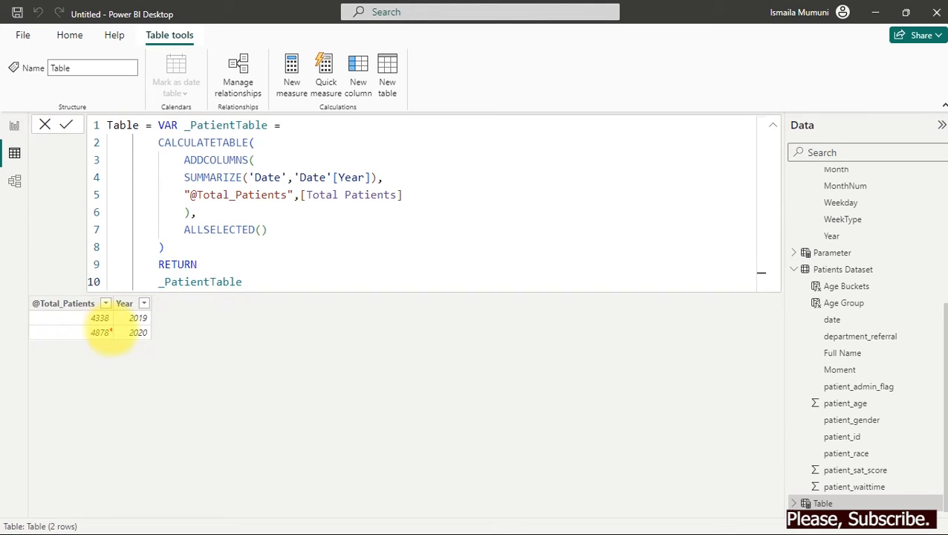
left_click_drag(152, 333, 193, 379)
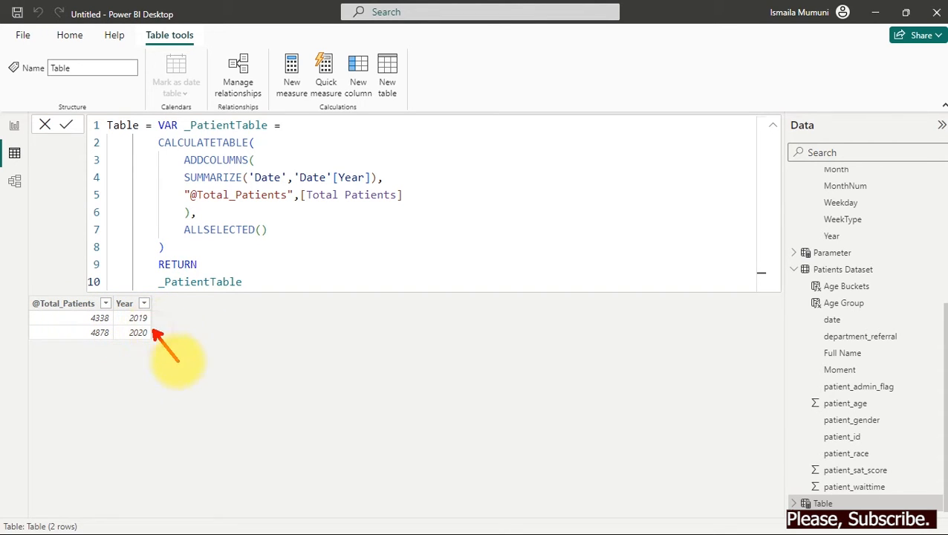
left_click_drag(69, 334, 47, 385)
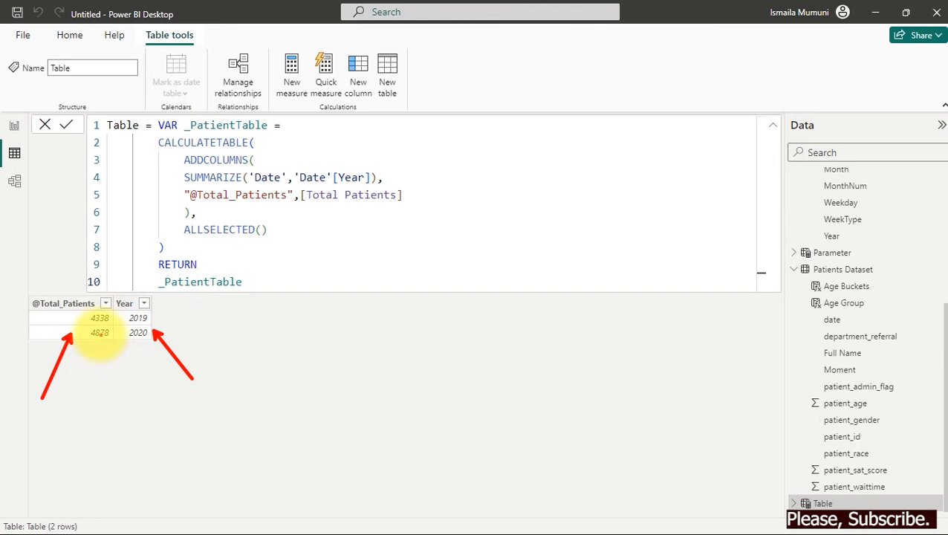
left_click_drag(100, 335, 72, 377)
left_click_drag(98, 318, 52, 284)
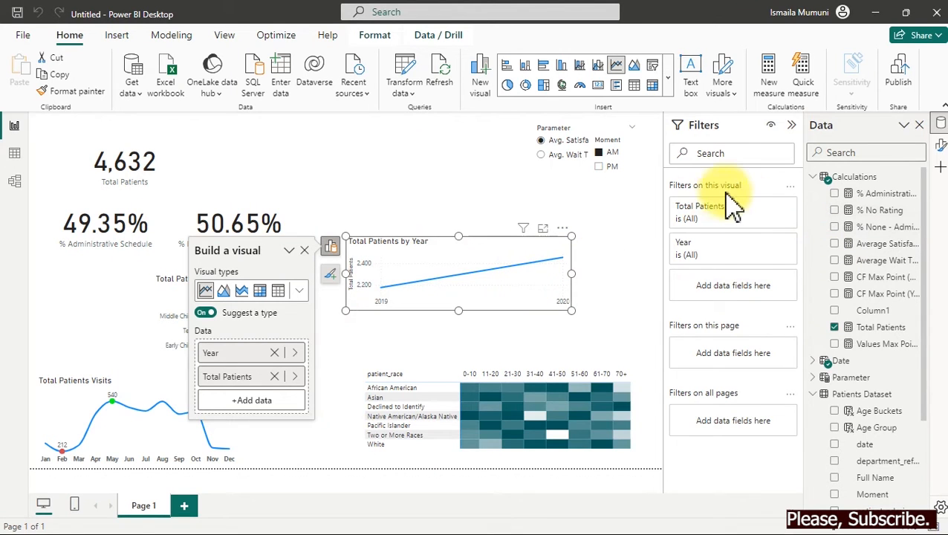
Inspect the line color settings of the Total Patients by Year chart for a conditional formatting option.
left_click(941, 145)
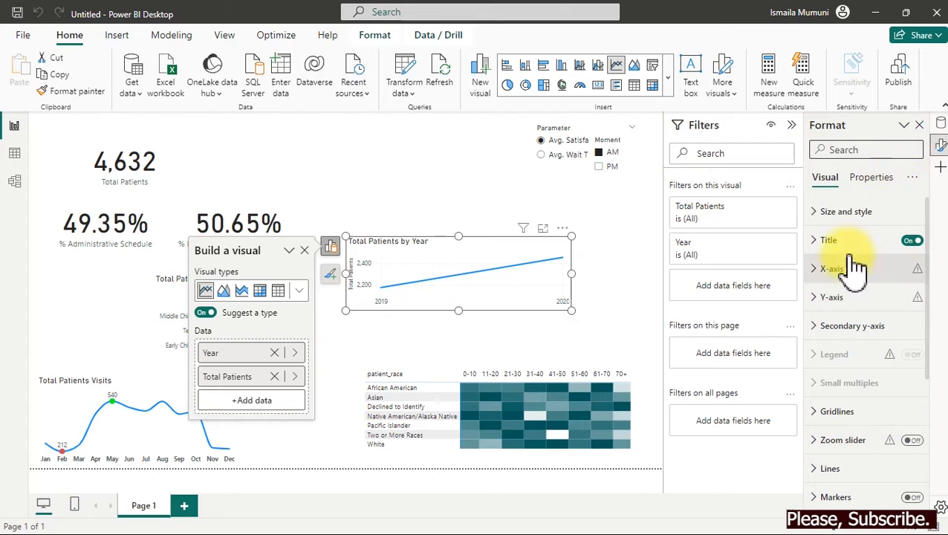
left_click(817, 469)
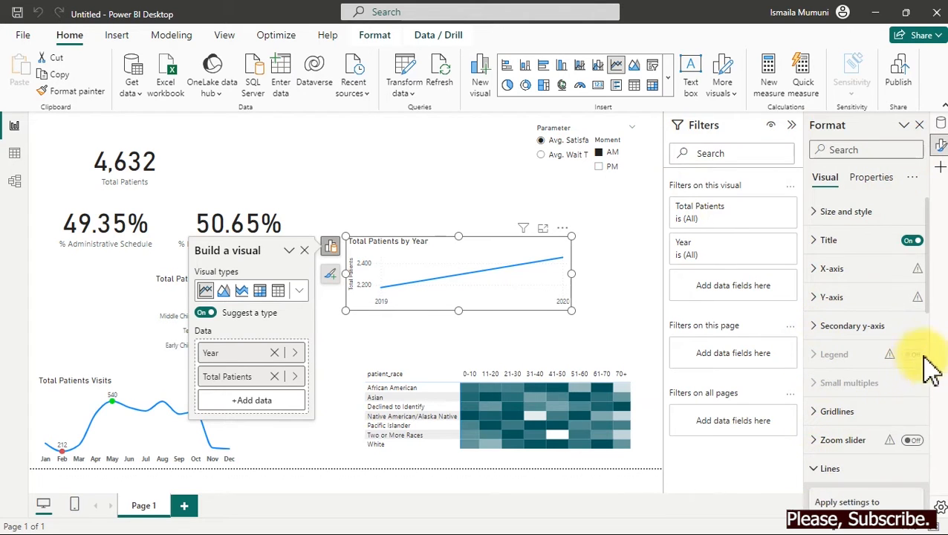
left_click_drag(930, 300, 913, 407)
scroll(914, 423, "down", 3)
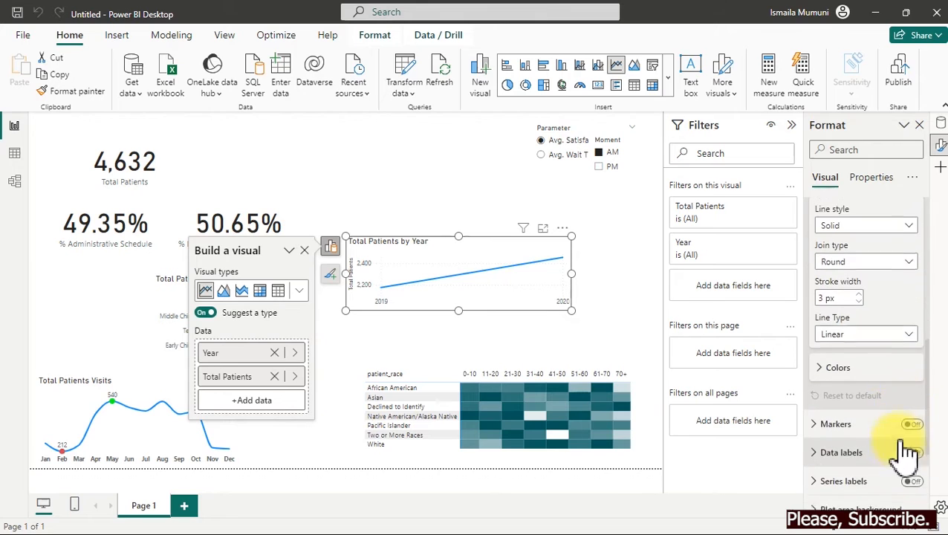
left_click(837, 354)
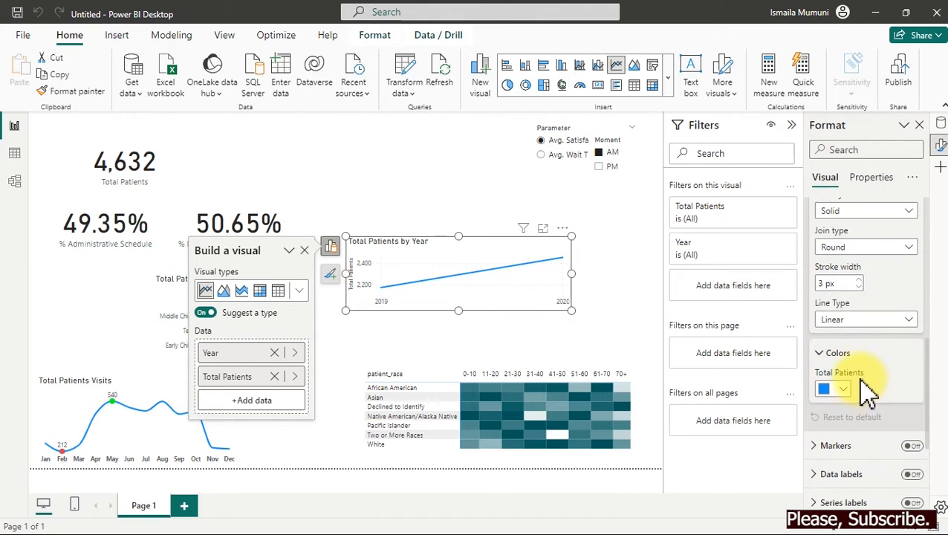
mouse_move(861, 381)
left_mouse_down()
mouse_move(876, 374)
mouse_move(924, 387)
left_mouse_up()
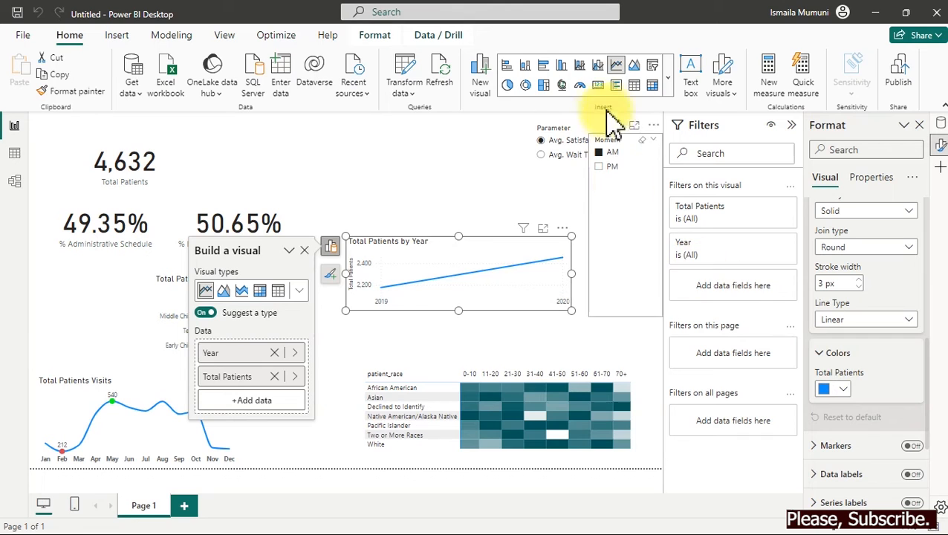
Change the Total Patients by Year visual to a clustered column chart and open conditional formatting for its column colors.
left_click(568, 71)
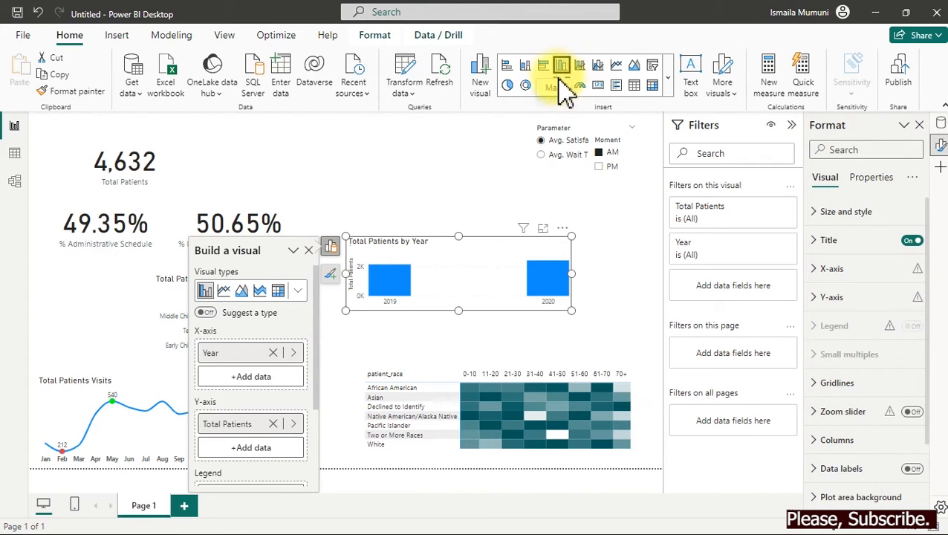
left_click(821, 444)
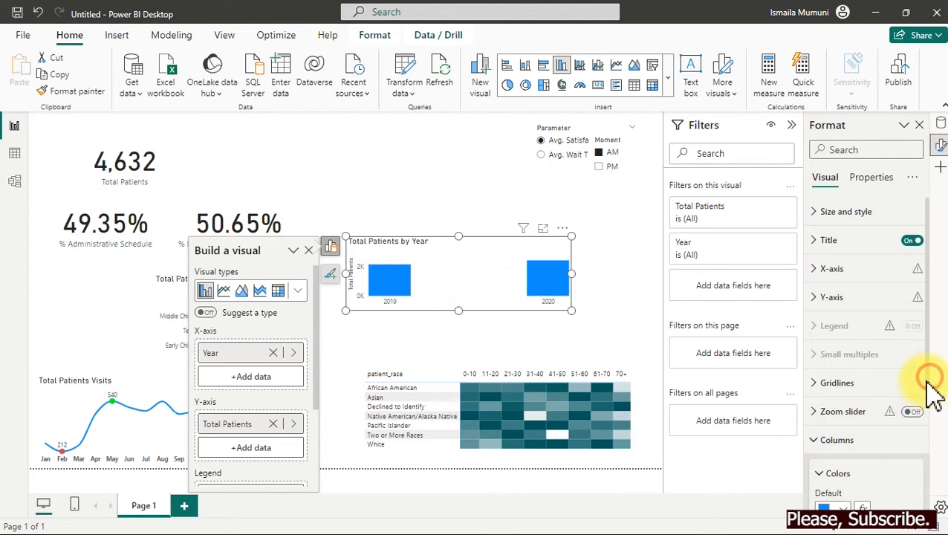
scroll(931, 408, "down", 1)
scroll(929, 416, "down", 2)
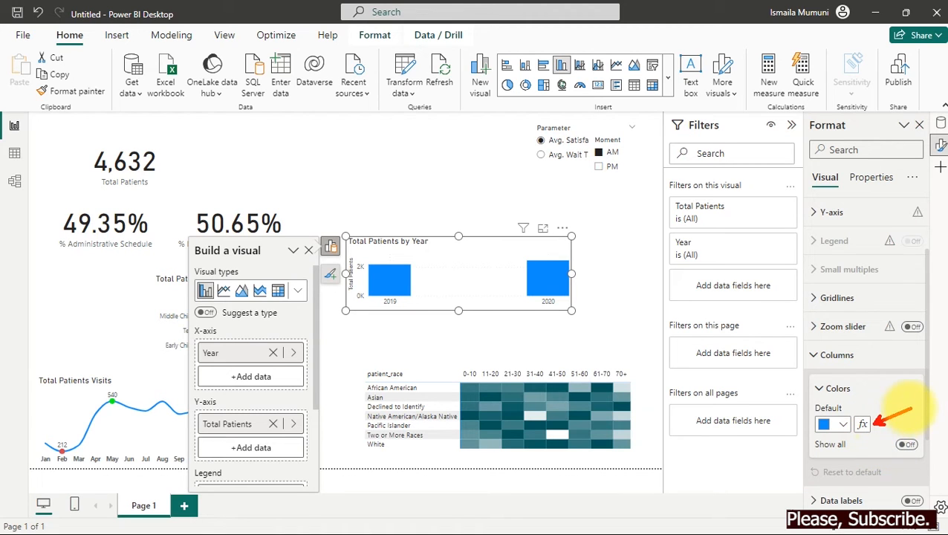
left_click(862, 424)
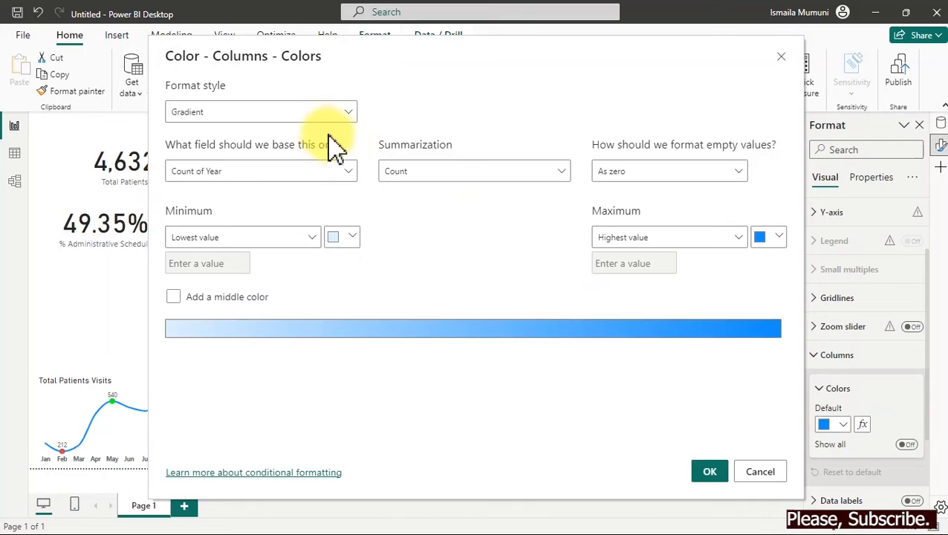
Base the column colors on the CF Max Point (Year) measure and set the format style to Rules.
left_click(309, 172)
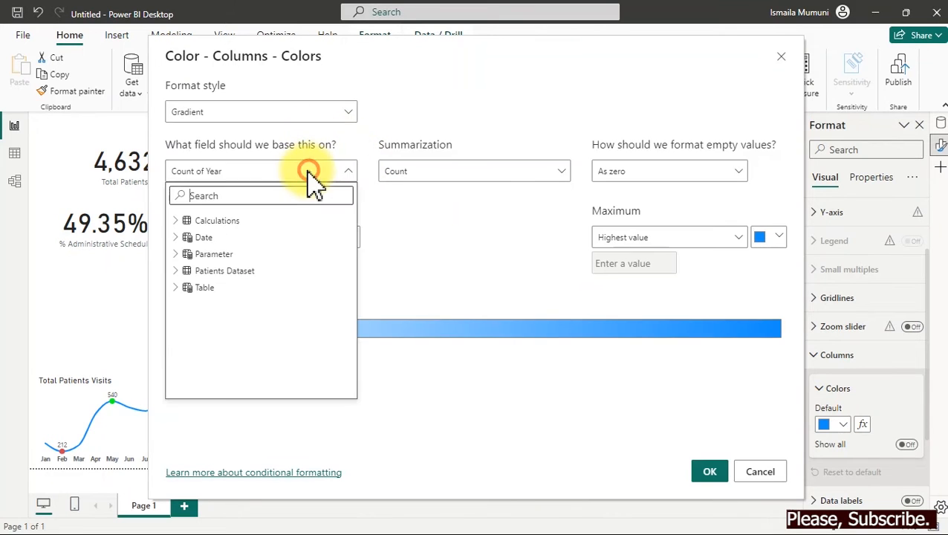
left_click(176, 221)
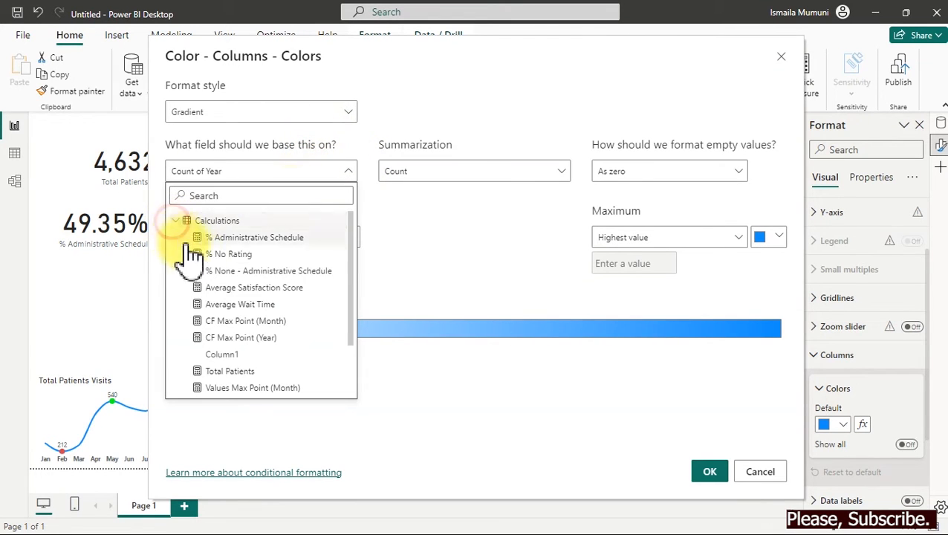
left_click(248, 341)
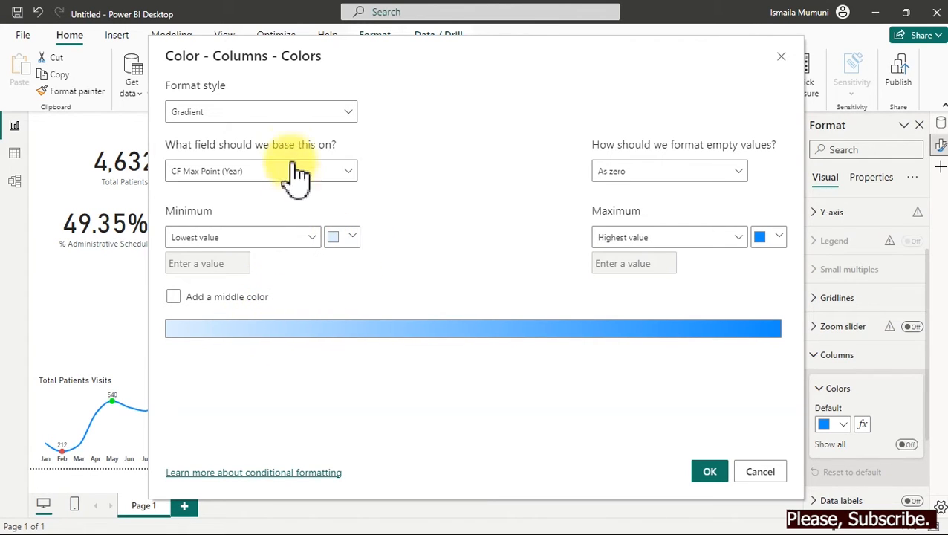
left_click(288, 113)
left_click(201, 156)
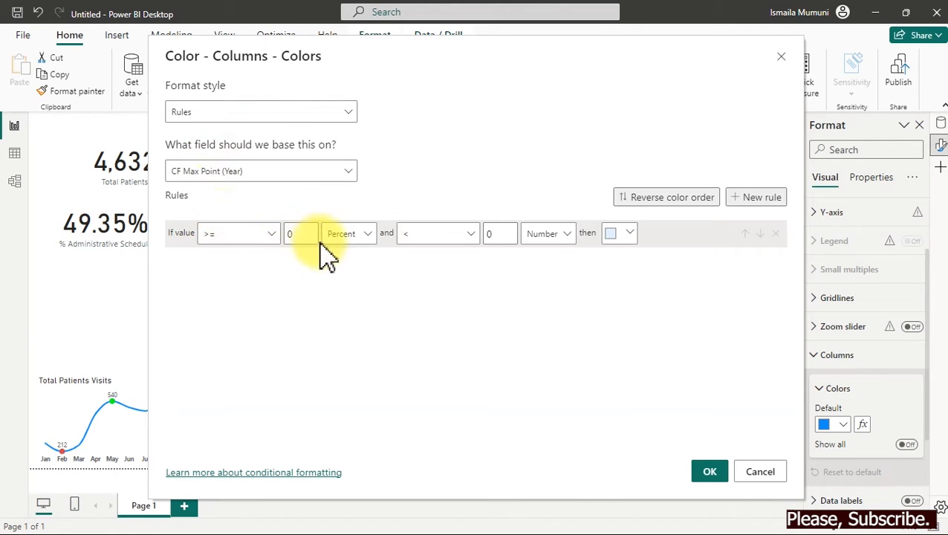
Set the first color rule to red when the value equals the number 0.
left_click(249, 234)
left_click(216, 301)
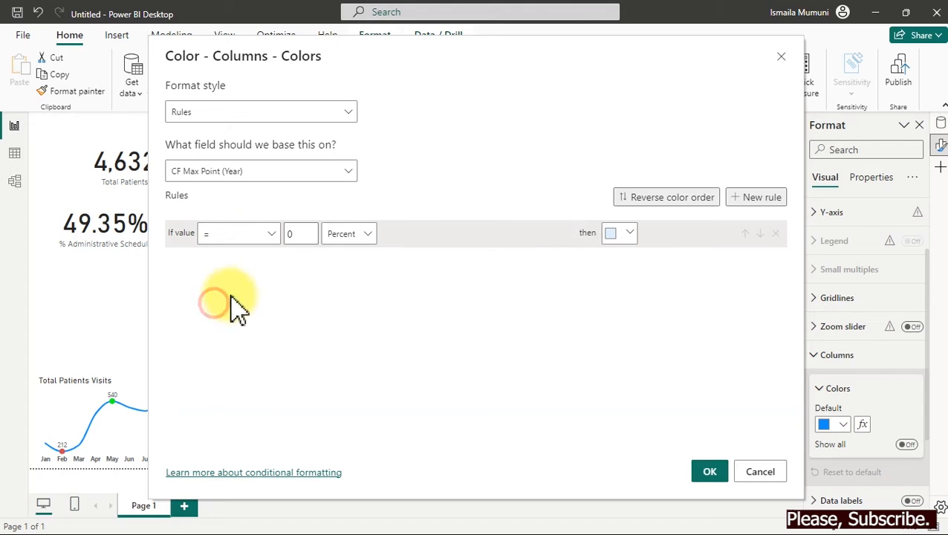
left_click(349, 236)
left_click(343, 258)
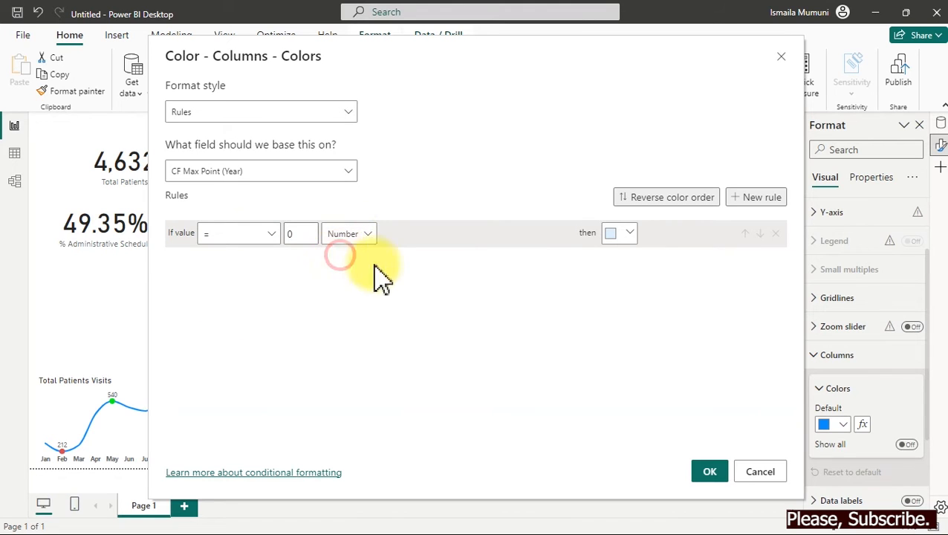
left_click(621, 233)
left_click(706, 259)
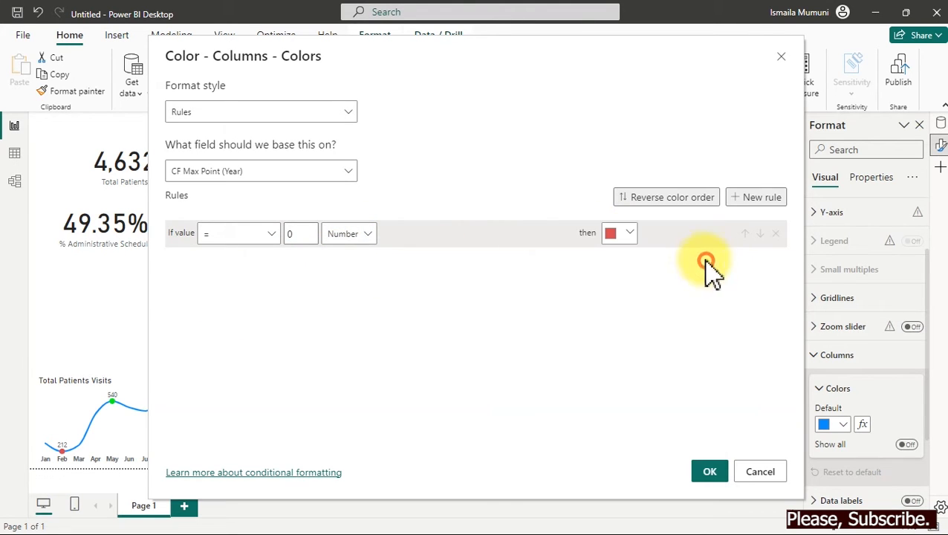
Add a second color rule that gives a bright green when the value equals the number 1.
left_click(747, 198)
left_click(237, 262)
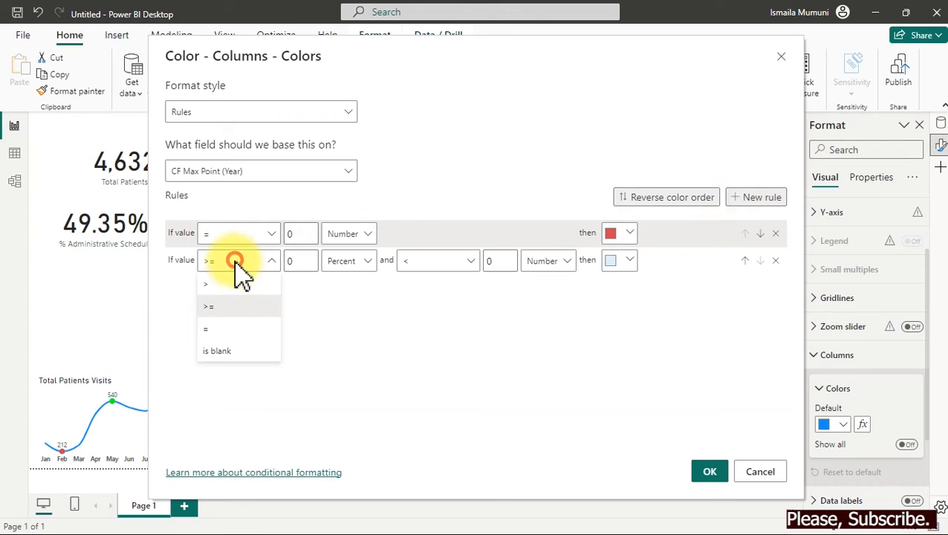
left_click(227, 307)
double_click(303, 261)
type("1")
left_click(355, 262)
left_click(343, 285)
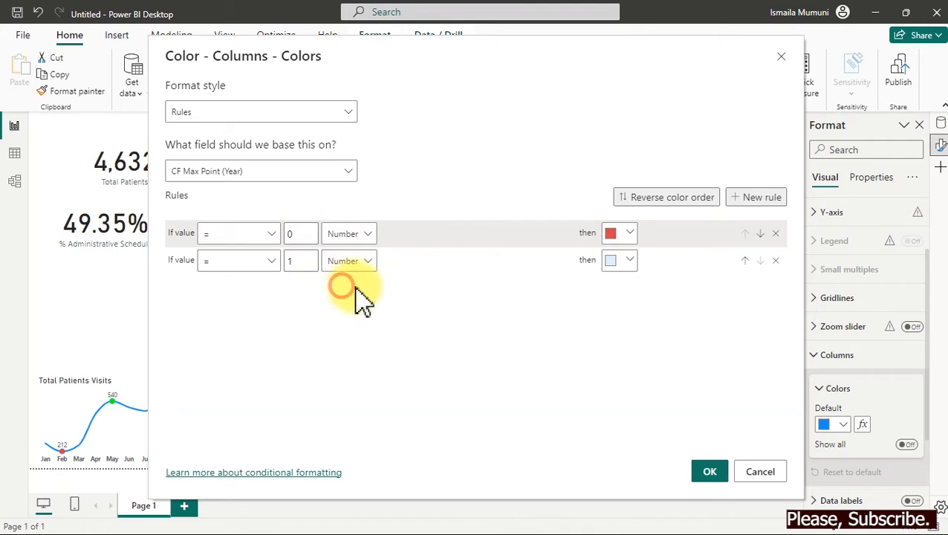
left_click(629, 264)
left_click(571, 450)
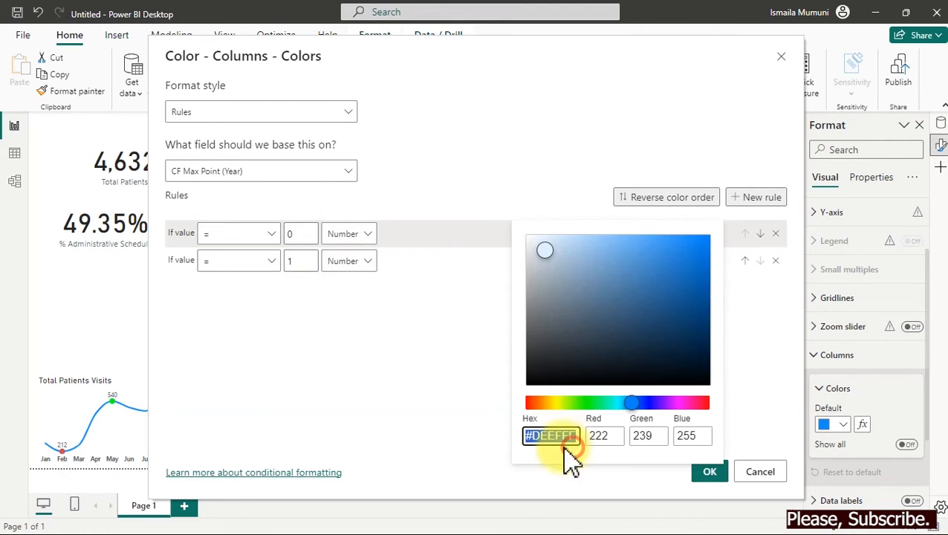
mouse_move(606, 405)
left_mouse_down()
mouse_move(593, 406)
mouse_move(602, 405)
left_mouse_up()
left_click_drag(684, 296, 731, 243)
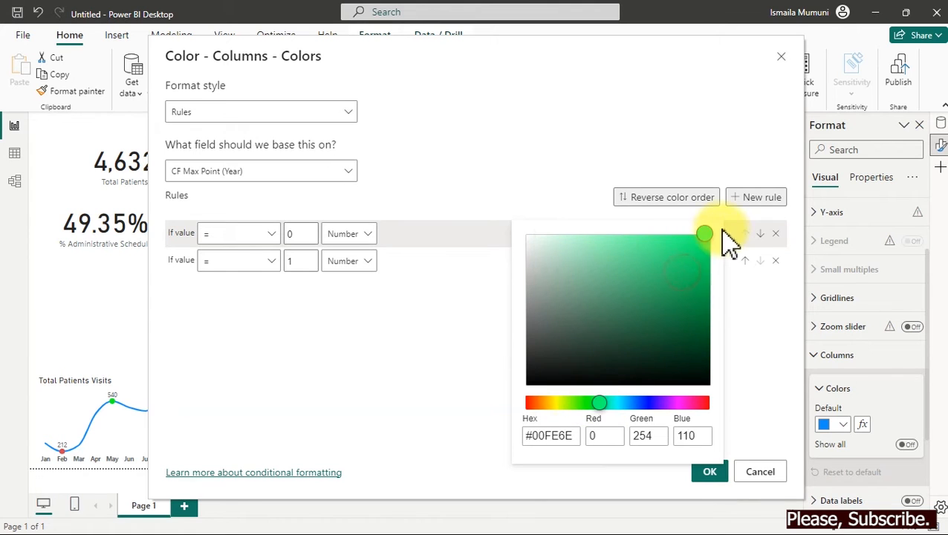
left_click(745, 413)
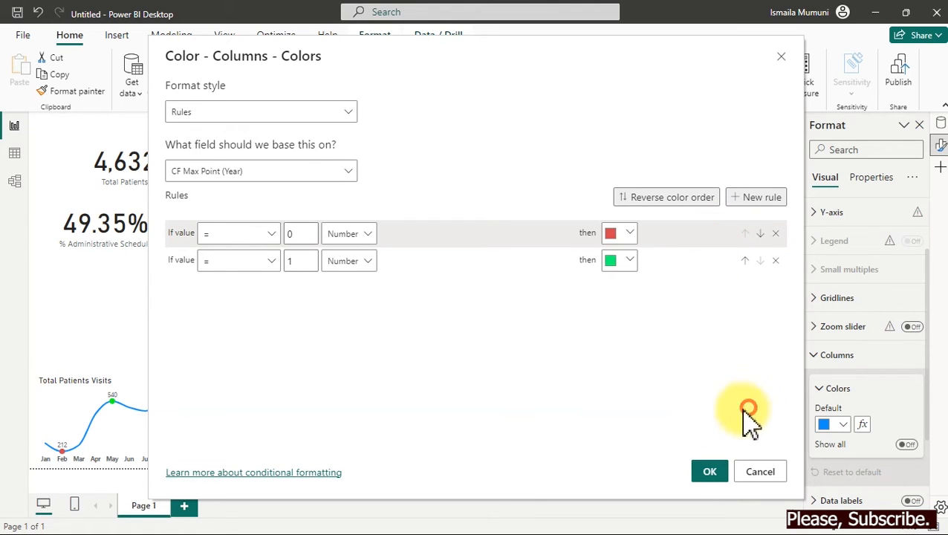
Apply the color rules to the columns and change the Total Patients by Year visual back to a line chart.
left_click(710, 473)
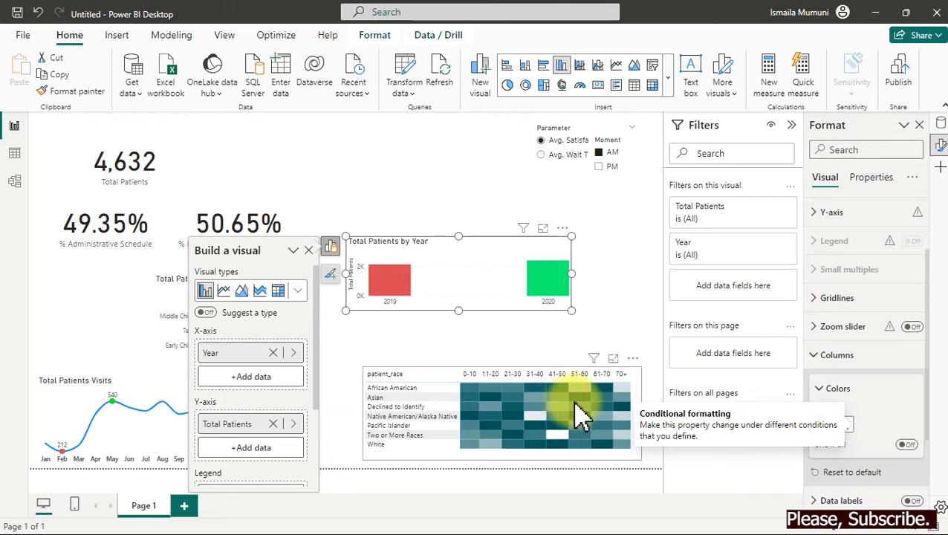
left_click(616, 66)
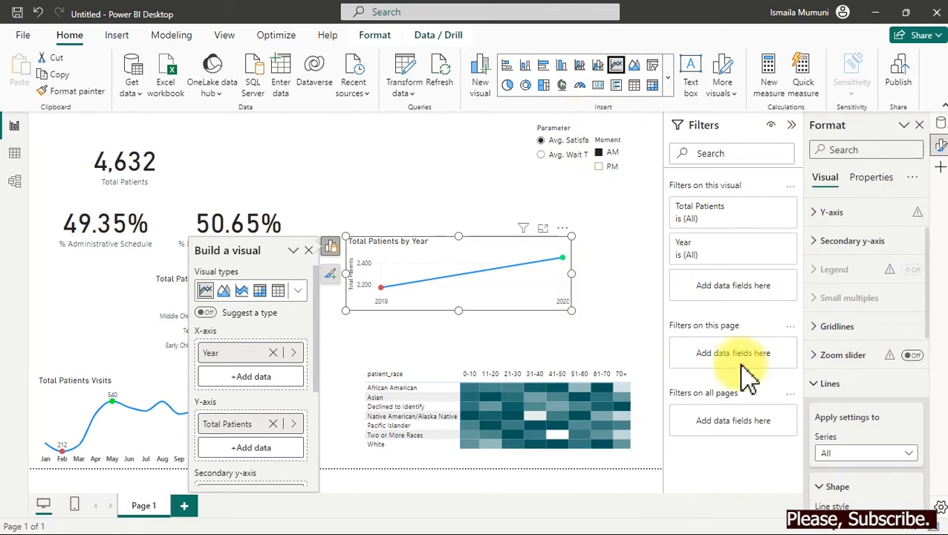
Try to copy the Total Patients Visits chart's formatting onto the Total Patients by Year chart, and undo it.
scroll(929, 353, "down", 1)
scroll(906, 416, "down", 8)
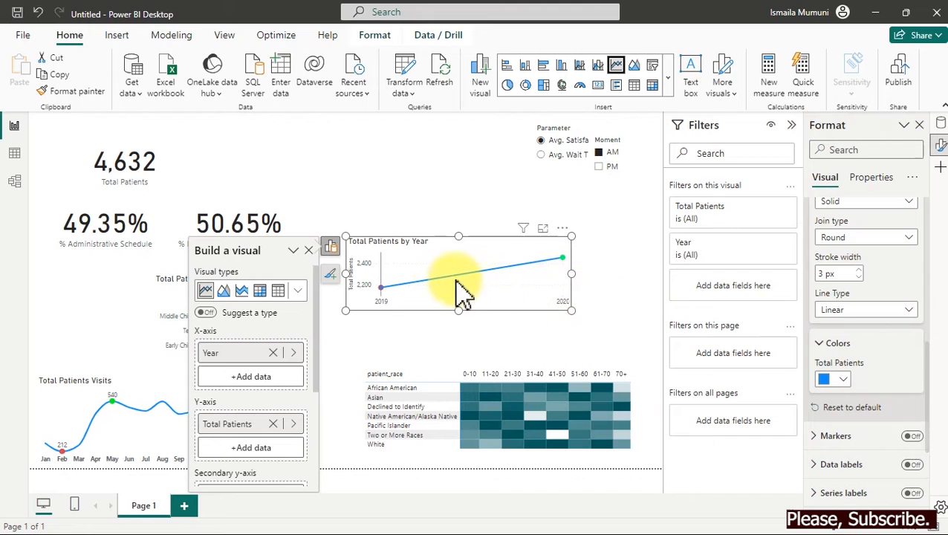
left_click(128, 391)
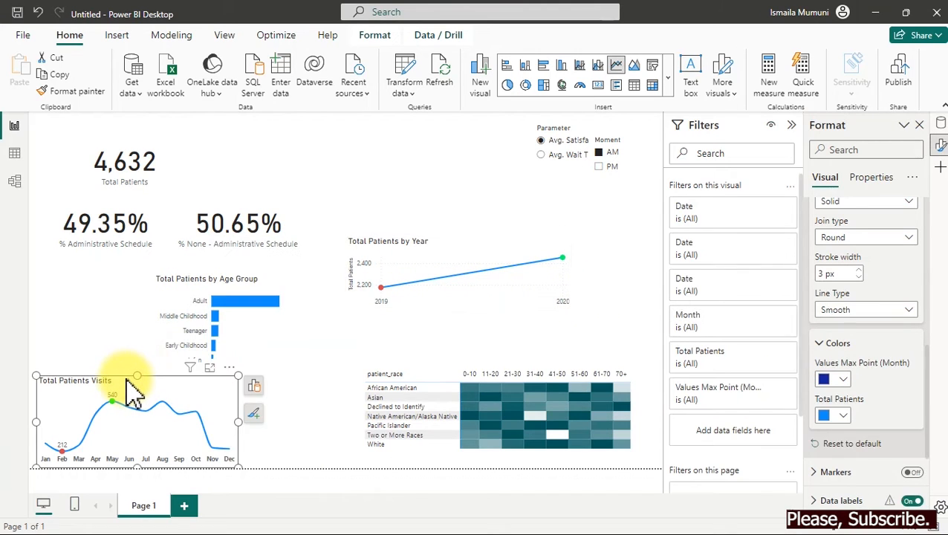
left_click(77, 93)
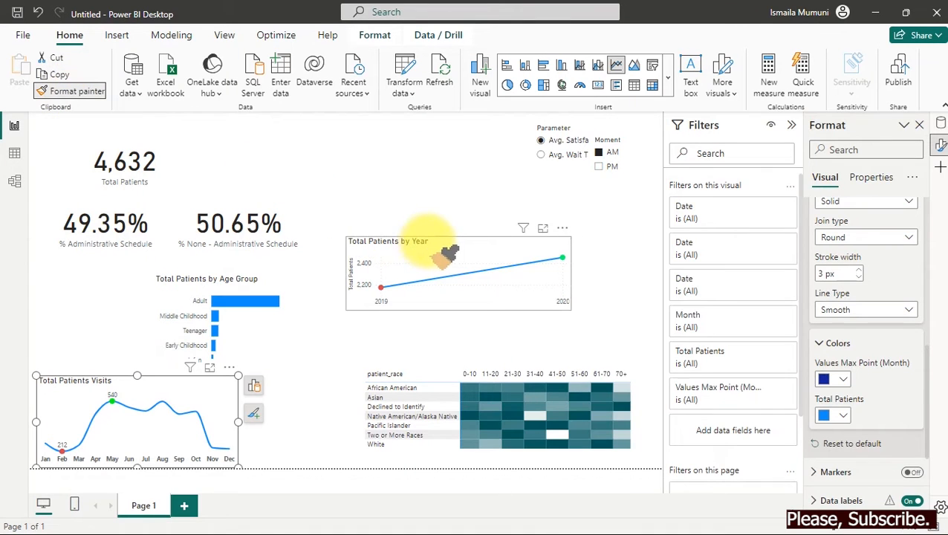
left_click(430, 246)
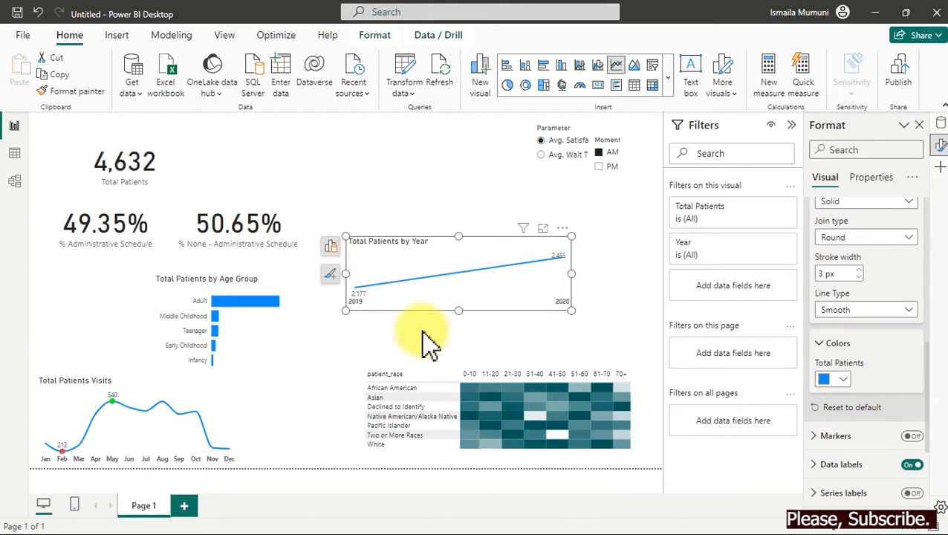
left_click(49, 13)
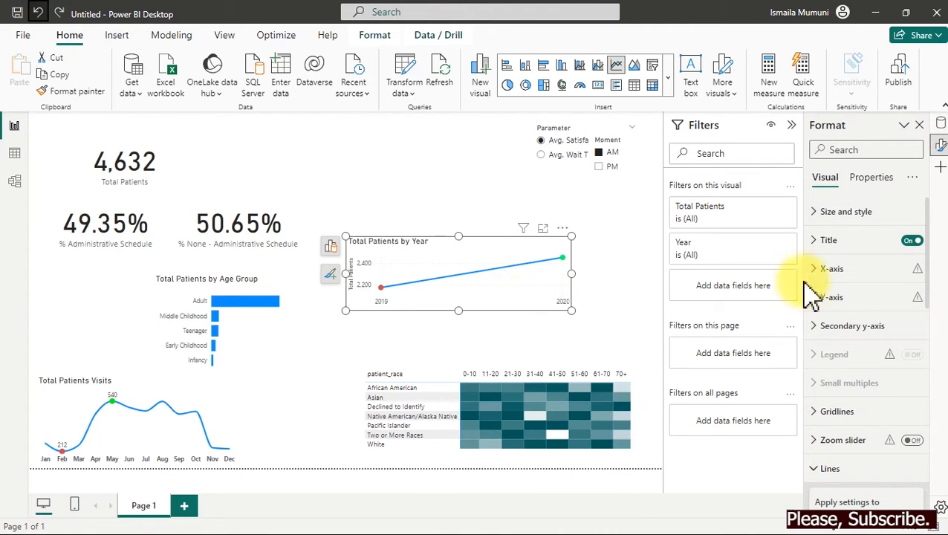
Turn off the Y-axis values and Y-axis title on the Total Patients by Year chart.
left_click(844, 297)
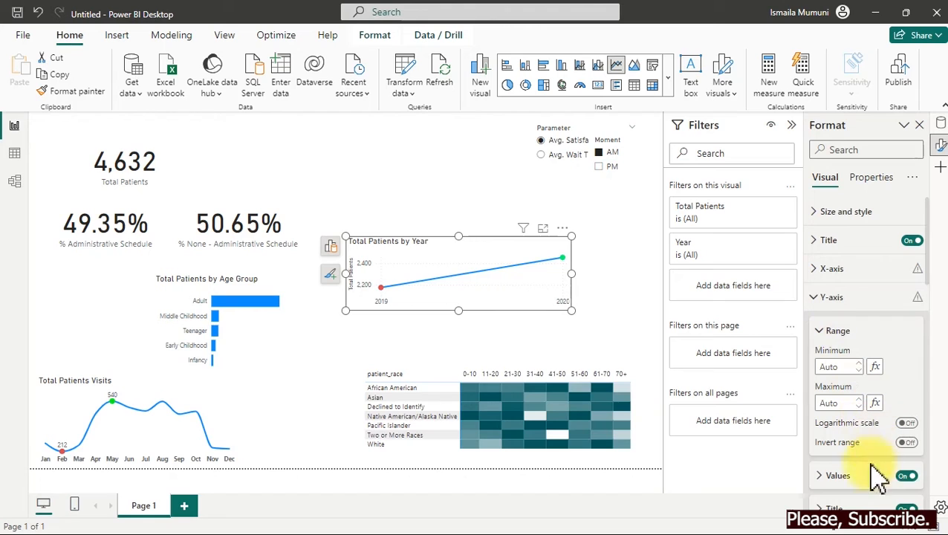
left_click(907, 475)
left_click(905, 506)
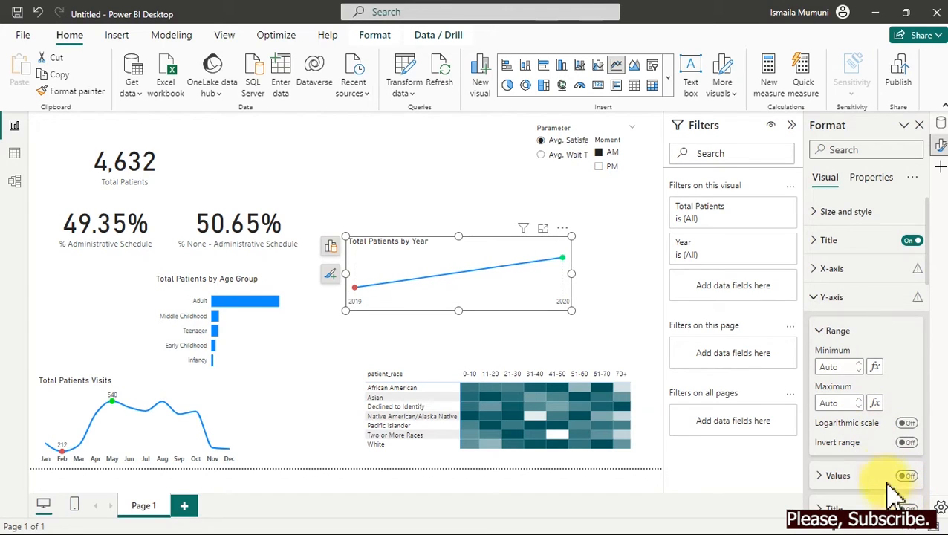
left_click(839, 299)
Make the X-axis value labels of the Total Patients by Year chart bold.
left_click(833, 269)
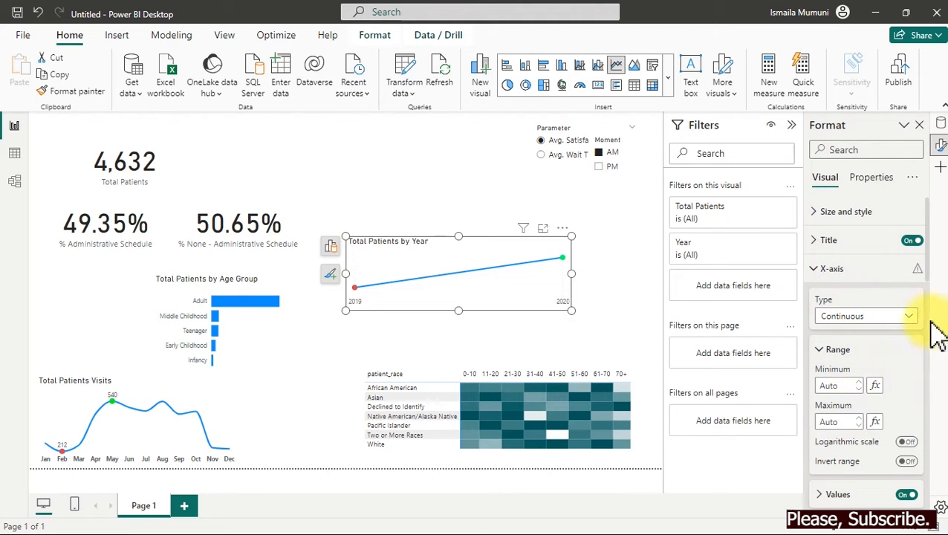
scroll(933, 290, "down", 3)
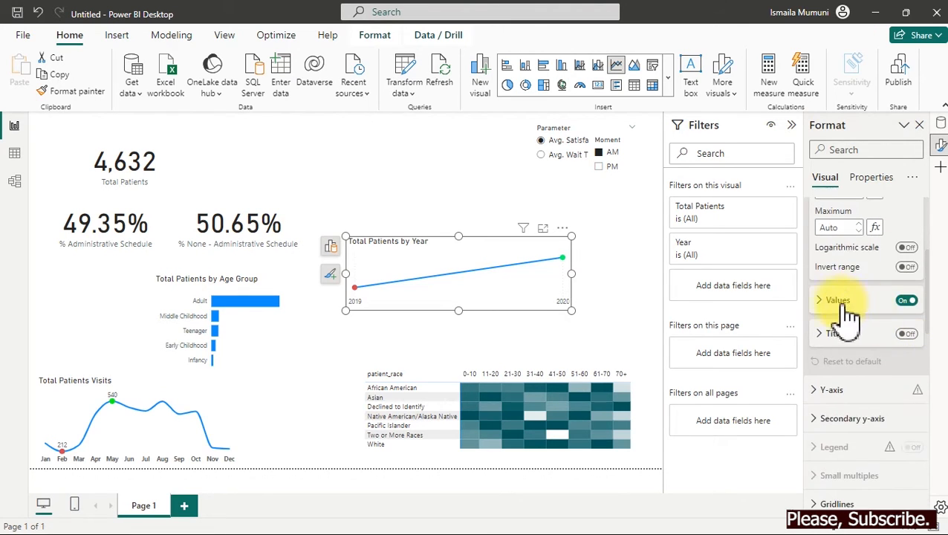
left_click(837, 305)
left_click(827, 356)
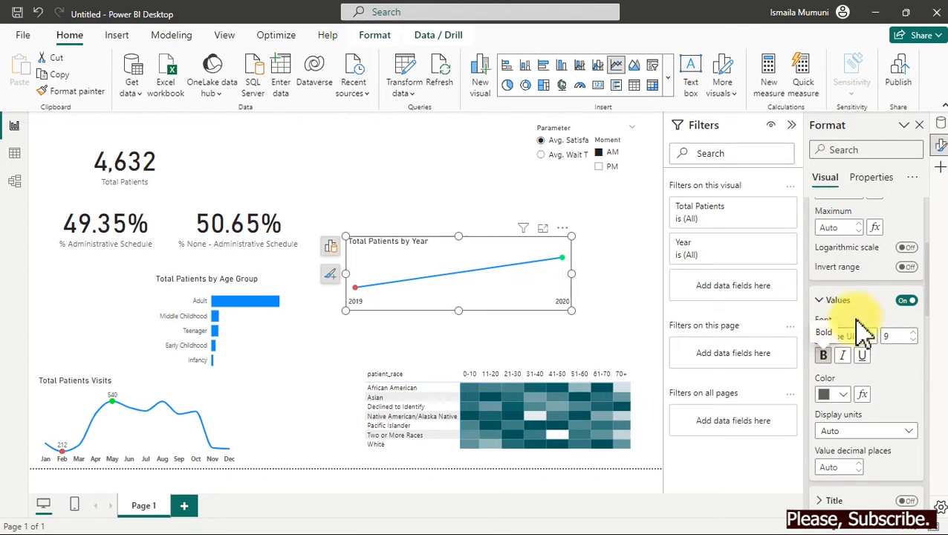
Create a new measure from a copy of the Values Max Point (Month) formula and name it Values Max Point (year).
left_click(941, 125)
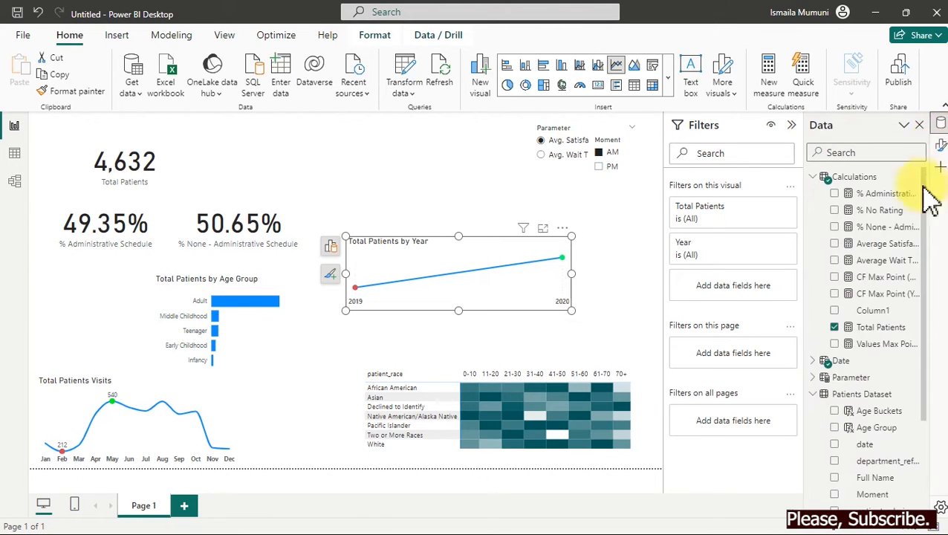
left_click(885, 295)
left_click(371, 179)
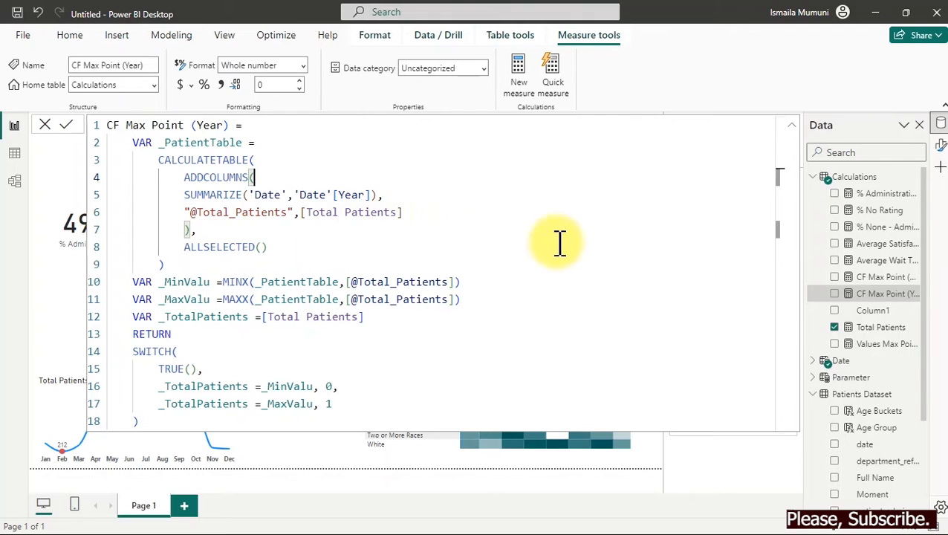
left_click(884, 345)
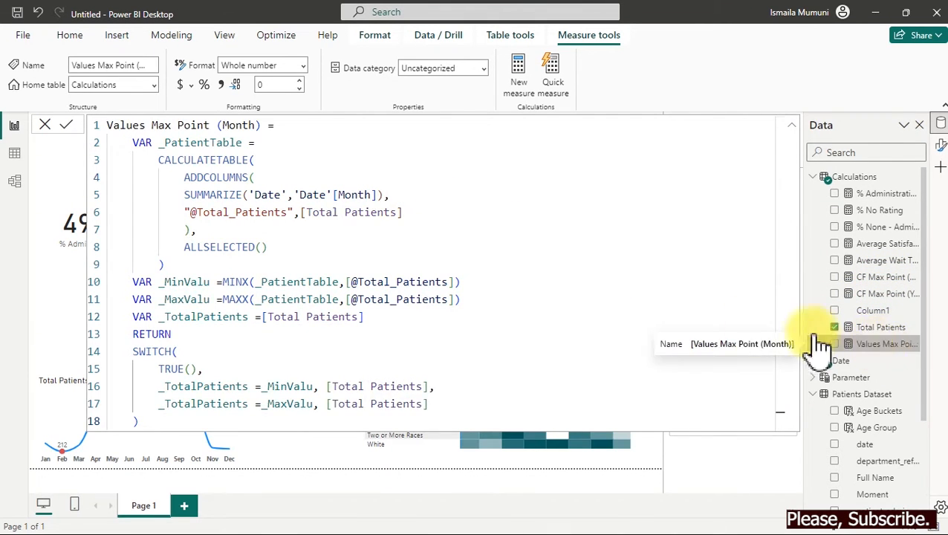
left_click(500, 261)
key("ctrl+a")
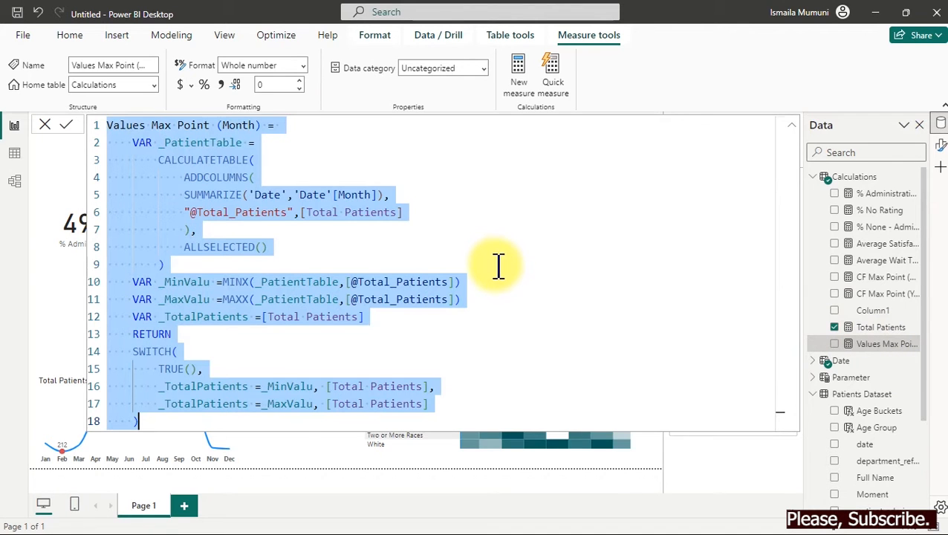
left_click(518, 64)
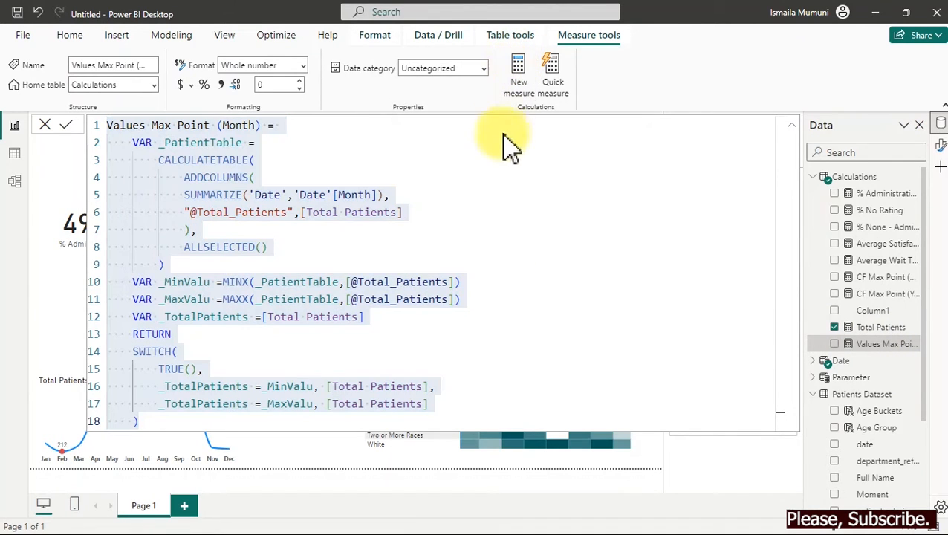
left_click(488, 171)
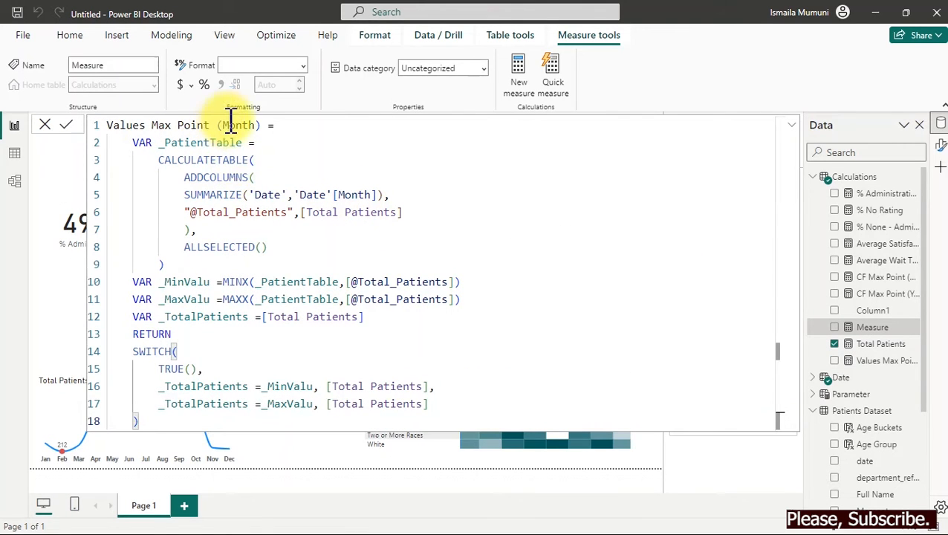
double_click(230, 124)
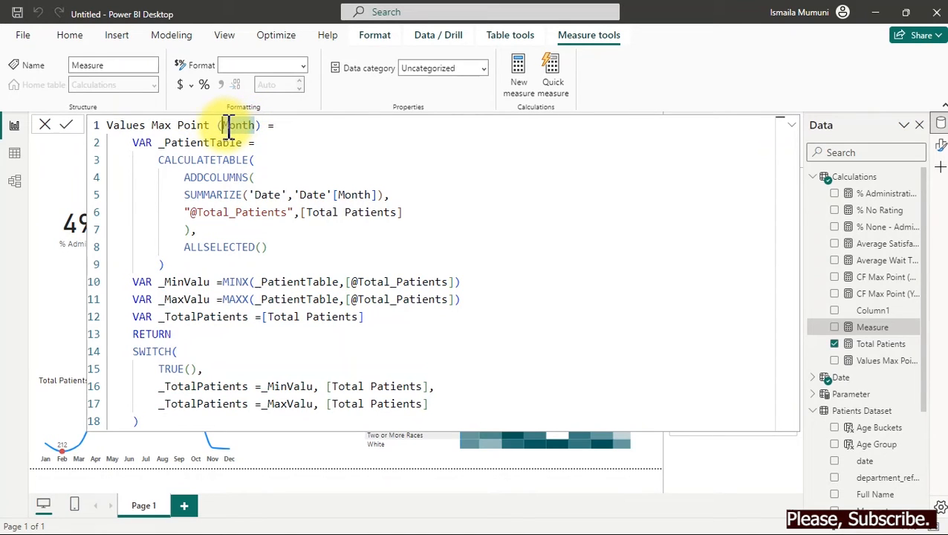
type("year")
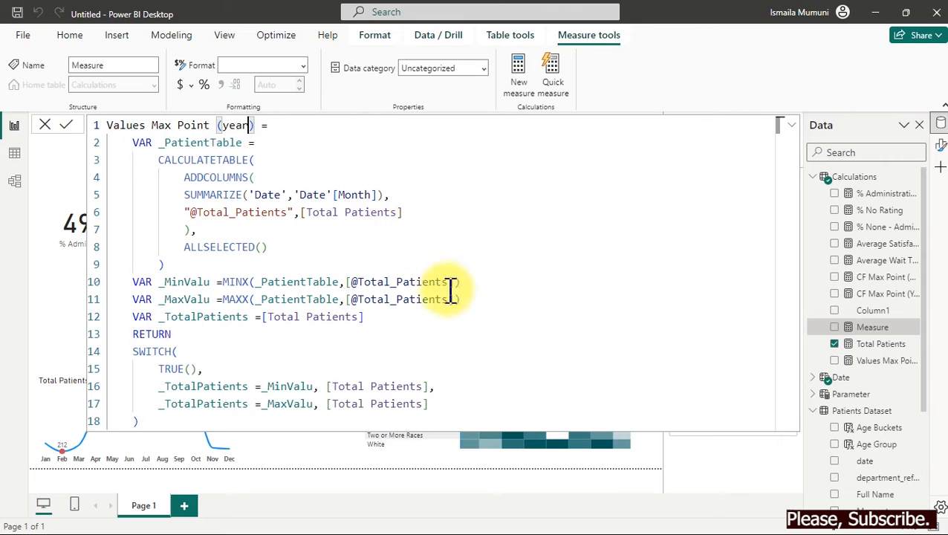
Change the SUMMARIZE grouping column in the new measure to 'Date'[Year] and commit the formula.
left_click(379, 195)
left_click_drag(379, 195, 339, 194)
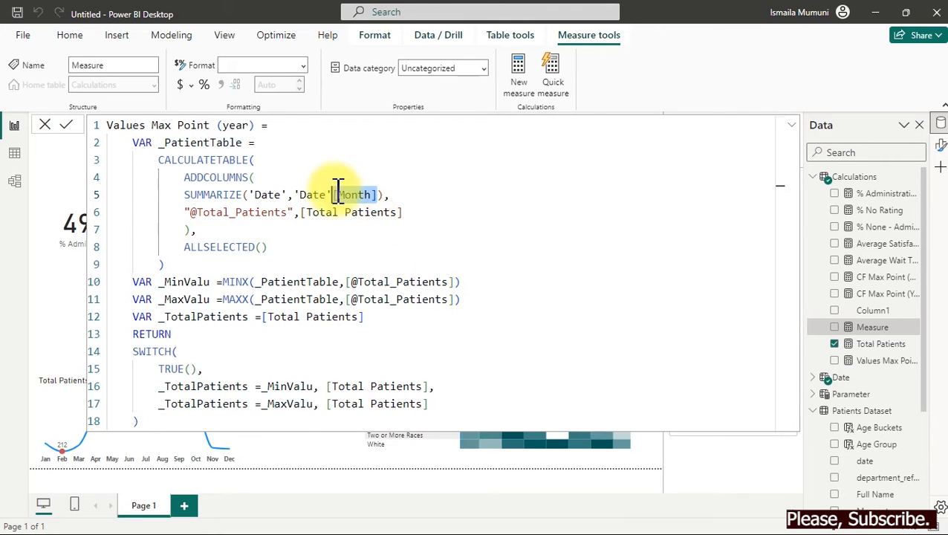
key("BackSpace")
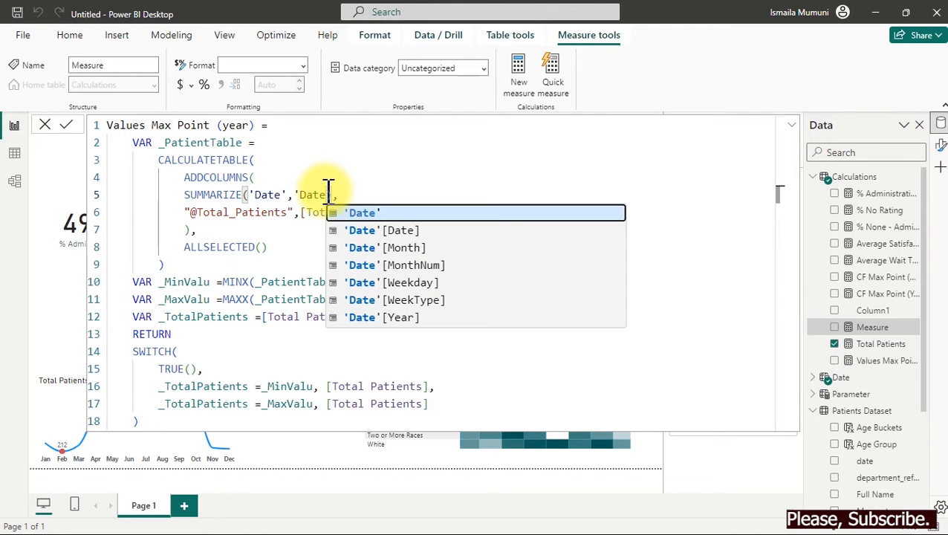
key("Down")
key("Down")
key("Down")
key("Down")
key("Down")
key("Down")
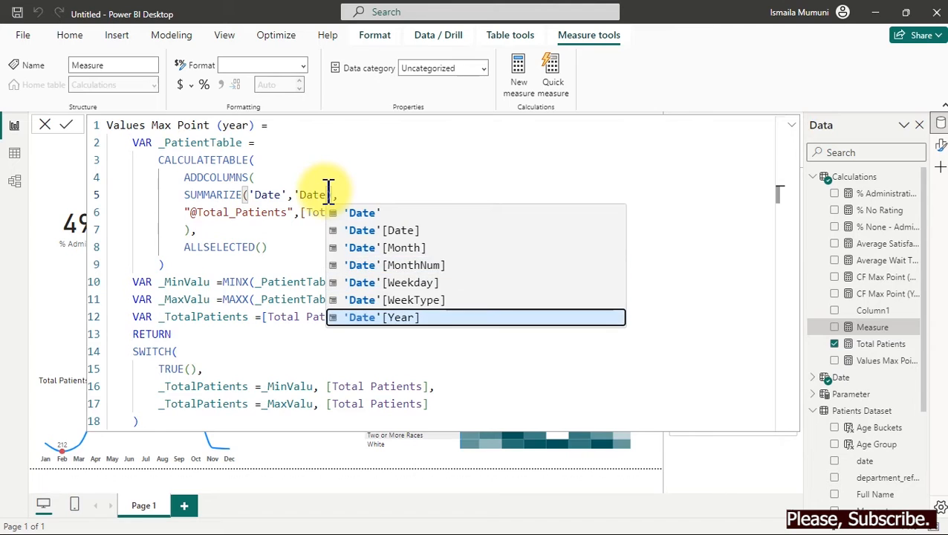
key("Tab")
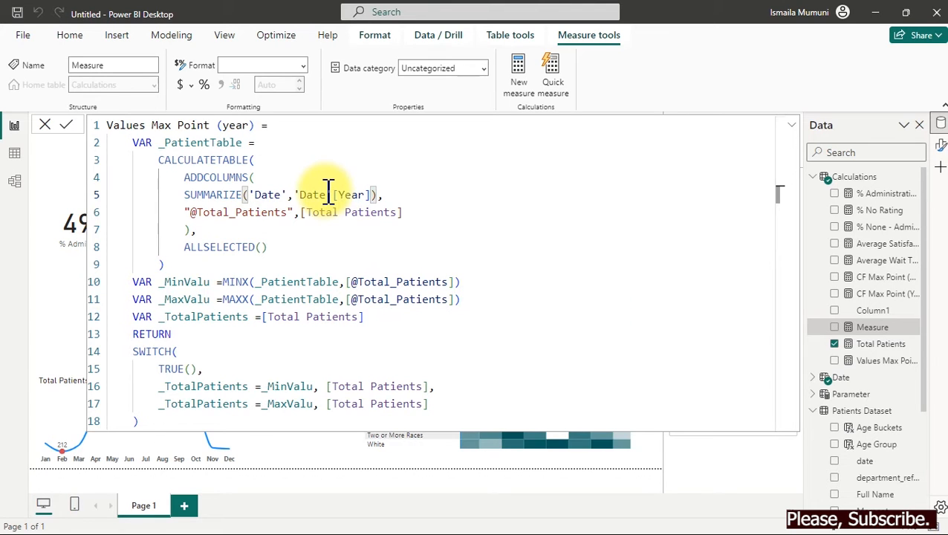
left_click(485, 344)
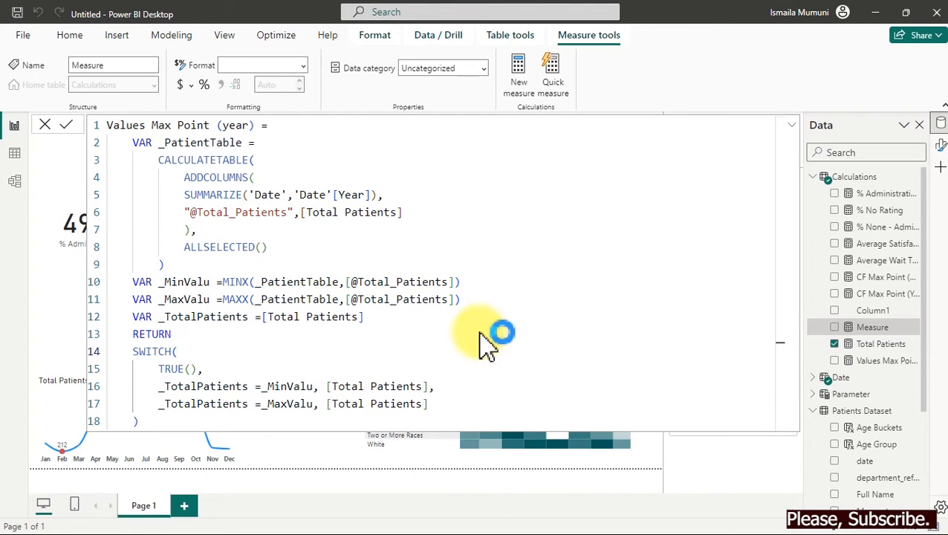
key("Return")
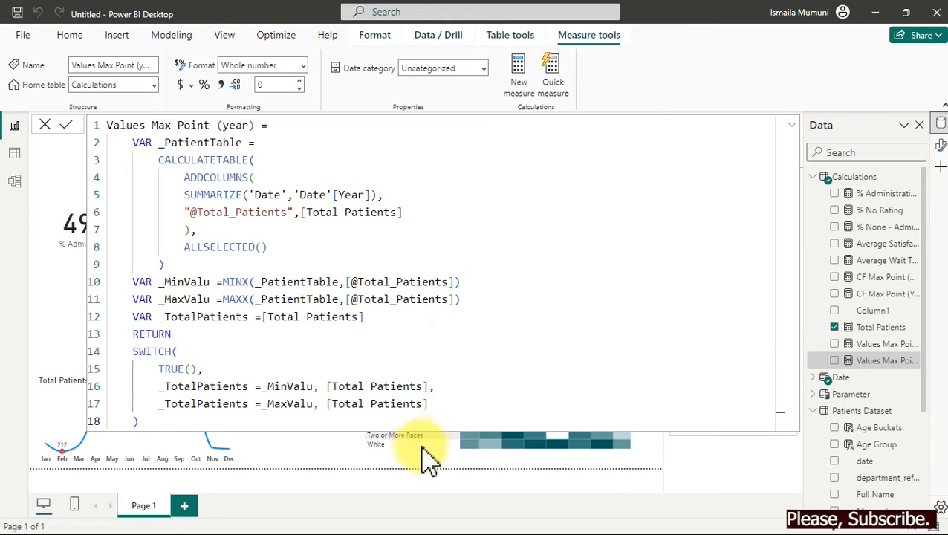
left_click(868, 313)
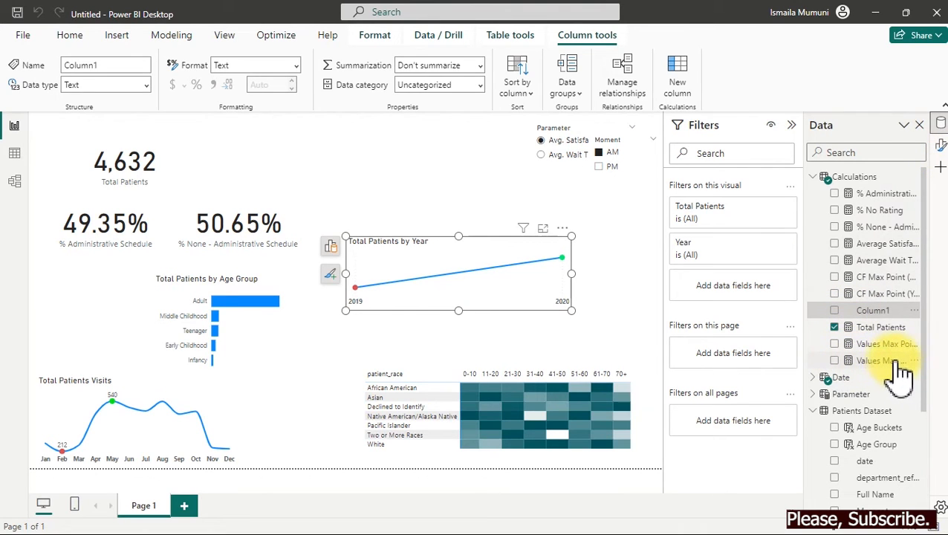
left_click(835, 361)
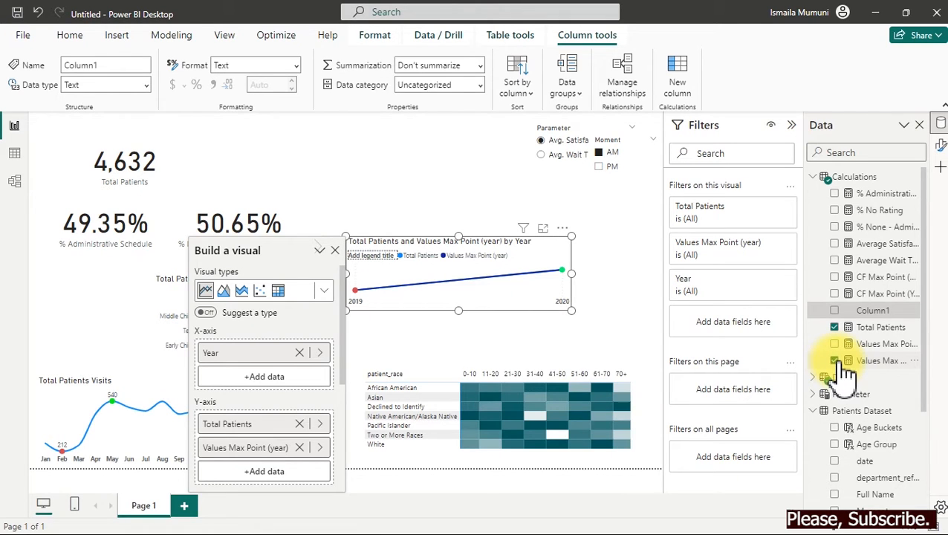
left_click(838, 361)
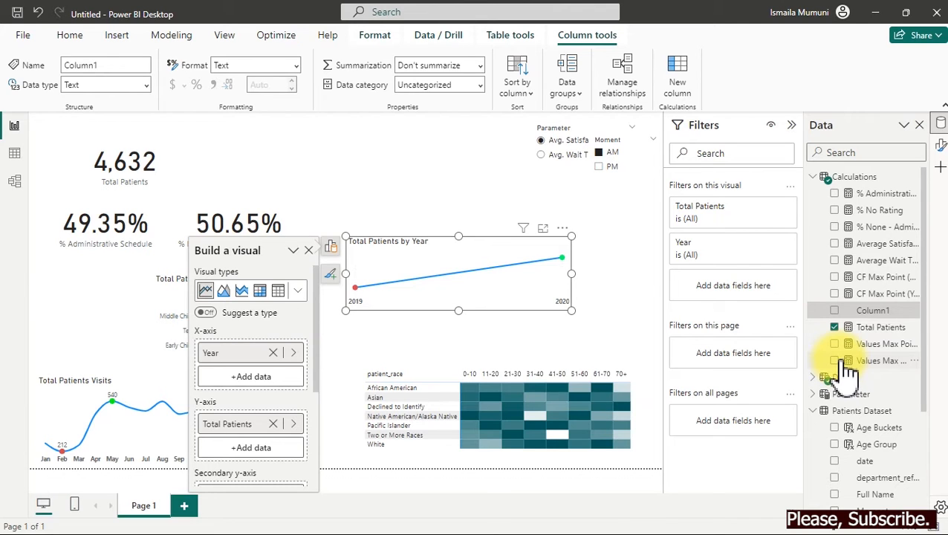
Turn on data labels for the Total Patients by Year line chart.
left_click(941, 144)
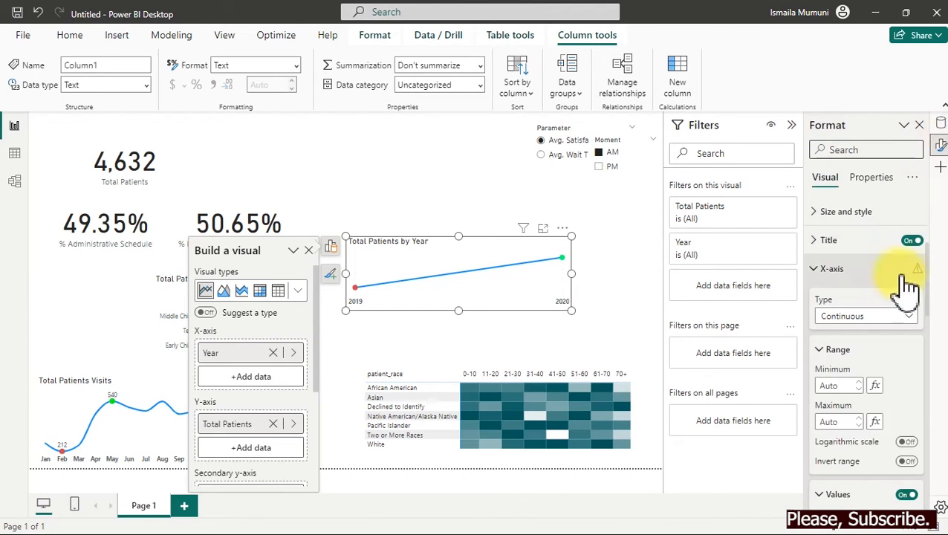
left_click_drag(927, 279, 918, 369)
scroll(911, 387, "down", 5)
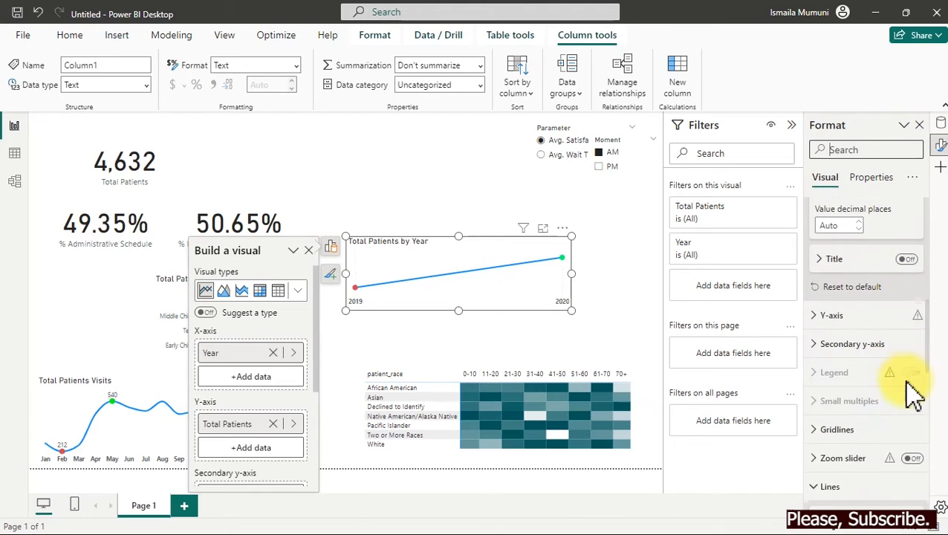
scroll(911, 420, "down", 5)
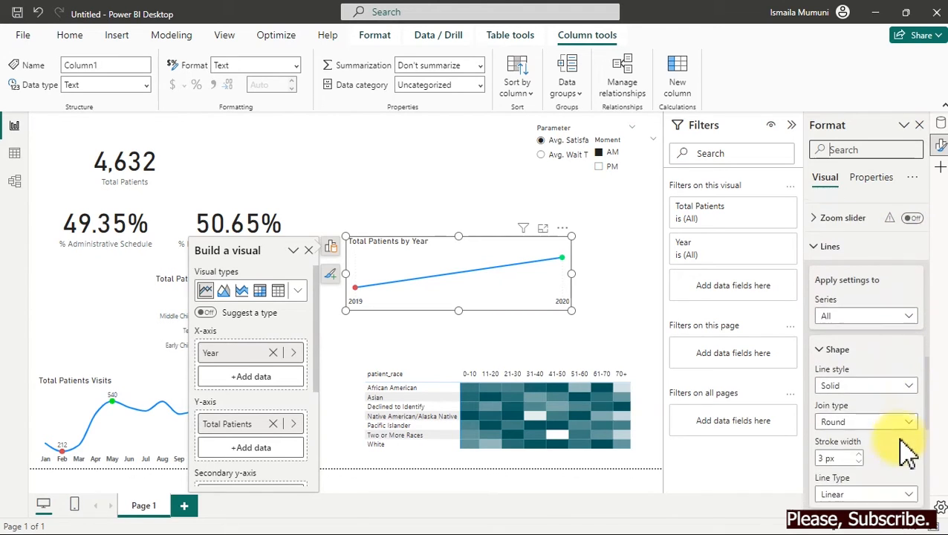
scroll(903, 483, "down", 3)
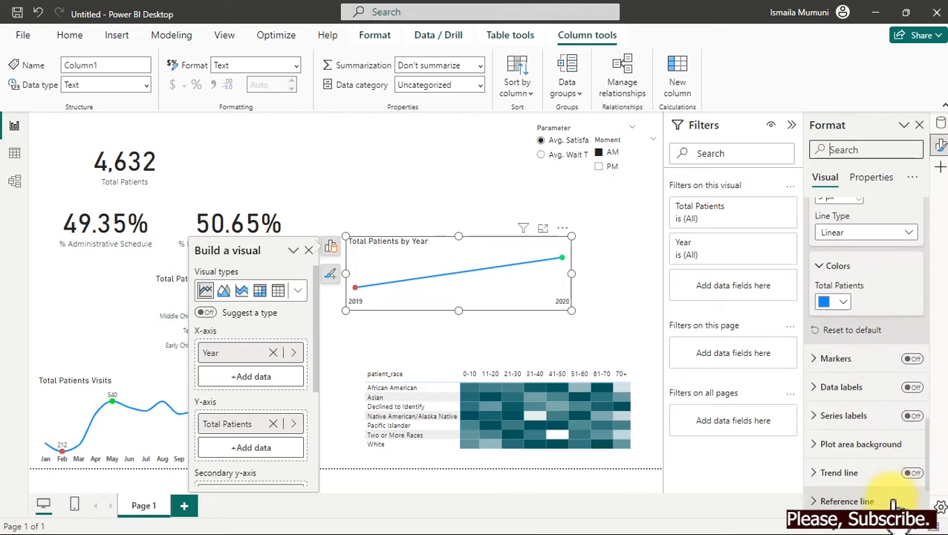
left_click(912, 388)
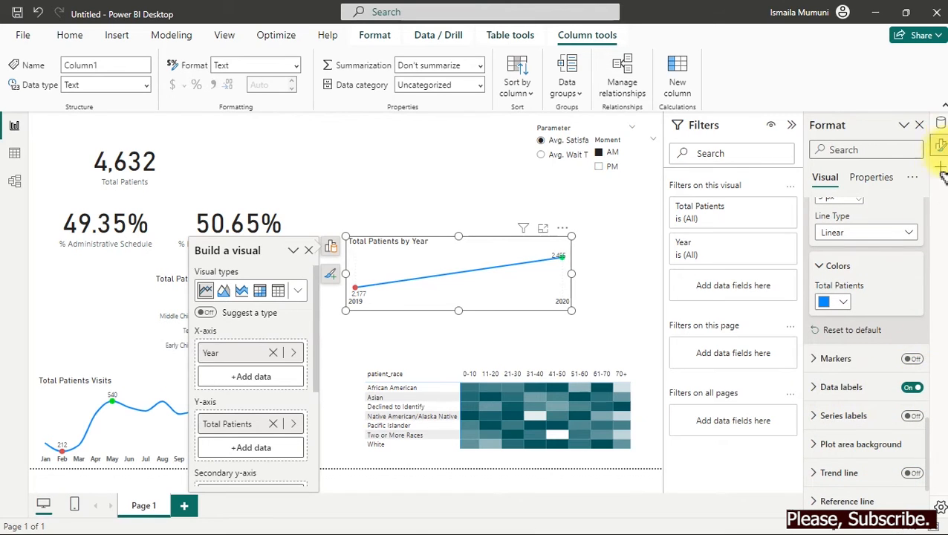
Add the Values Max Point (year) measure to the Y-axis of the yearly patient line chart.
left_click(941, 123)
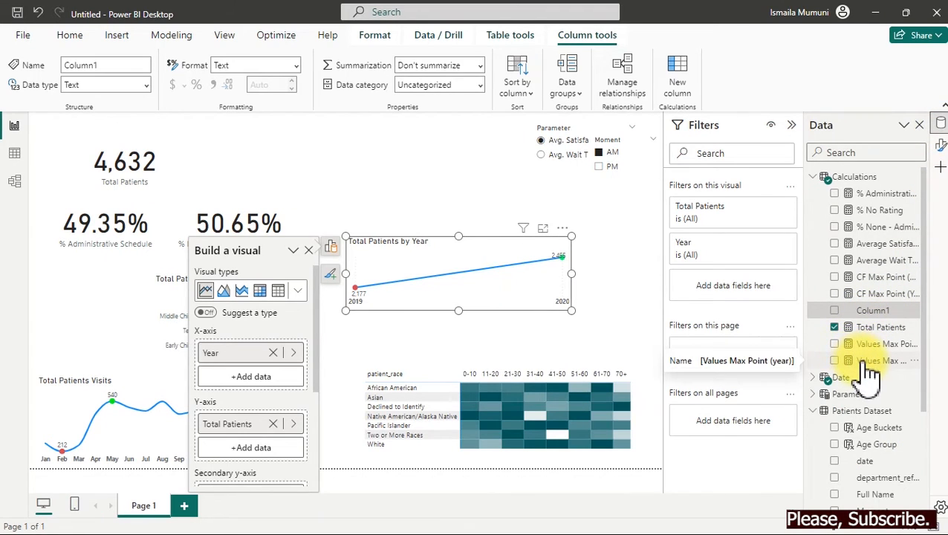
left_click(839, 362)
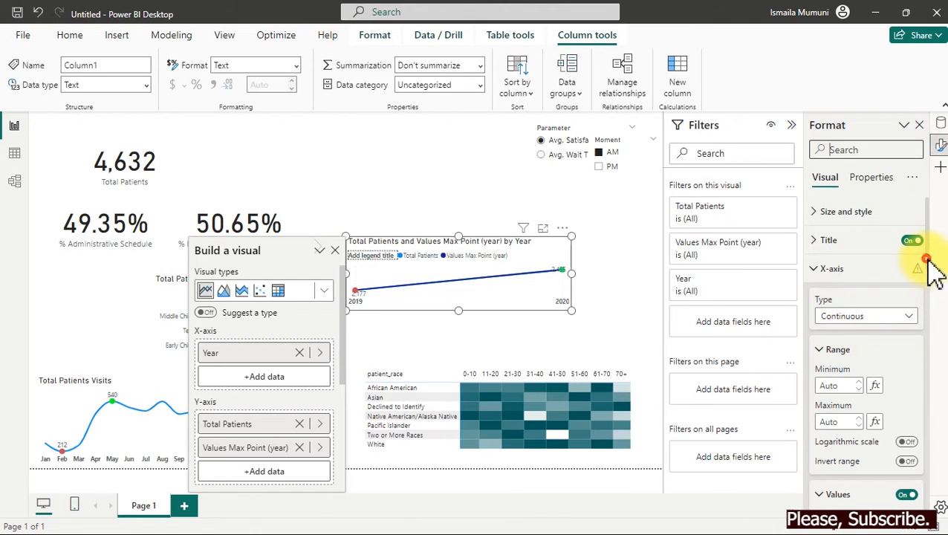
scroll(929, 334, "down", 10)
scroll(929, 455, "down", 6)
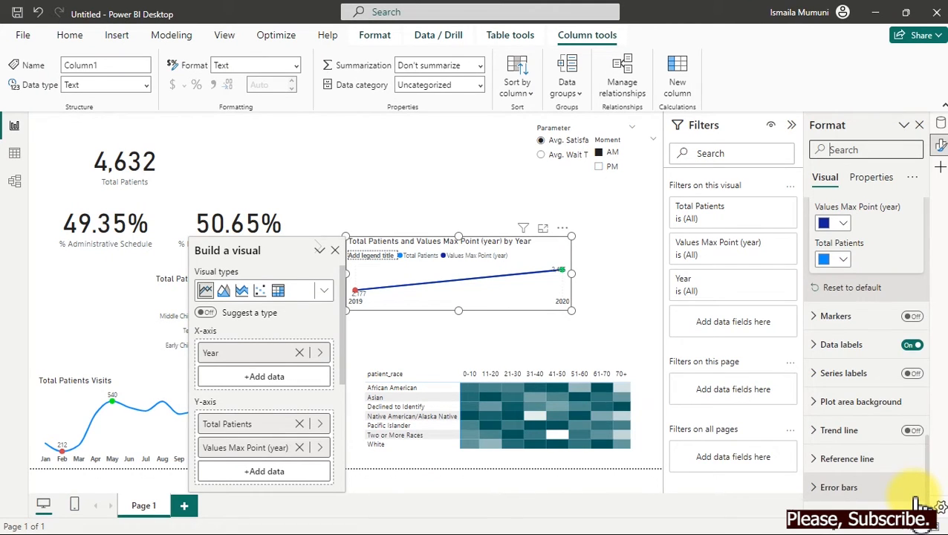
Turn off the data labels for the Total Patients series only in the yearly line chart.
left_click(892, 347)
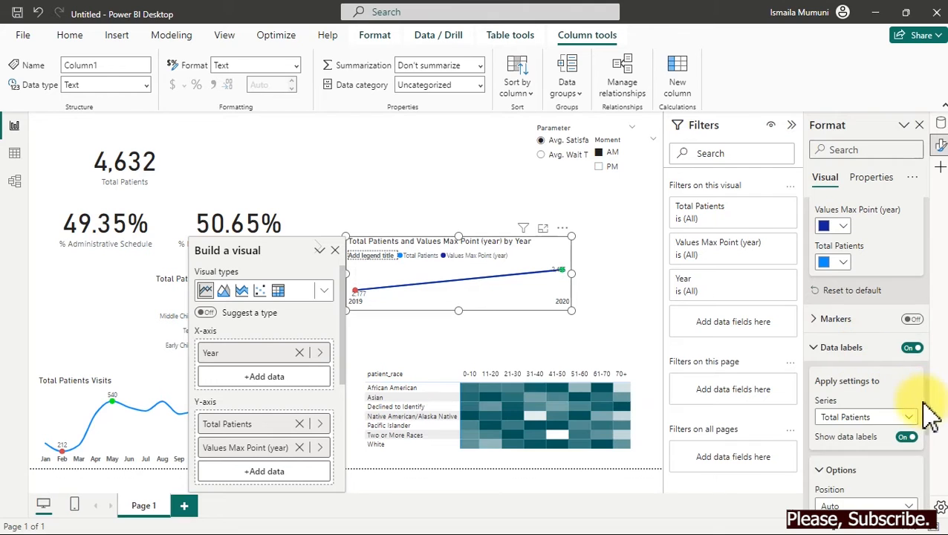
scroll(933, 420, "down", 3)
scroll(925, 439, "up", 1)
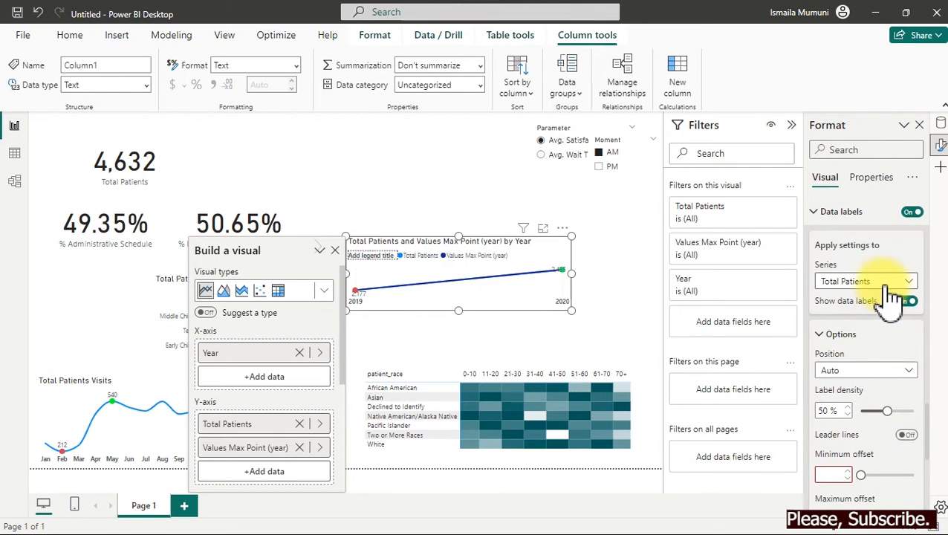
left_click(891, 285)
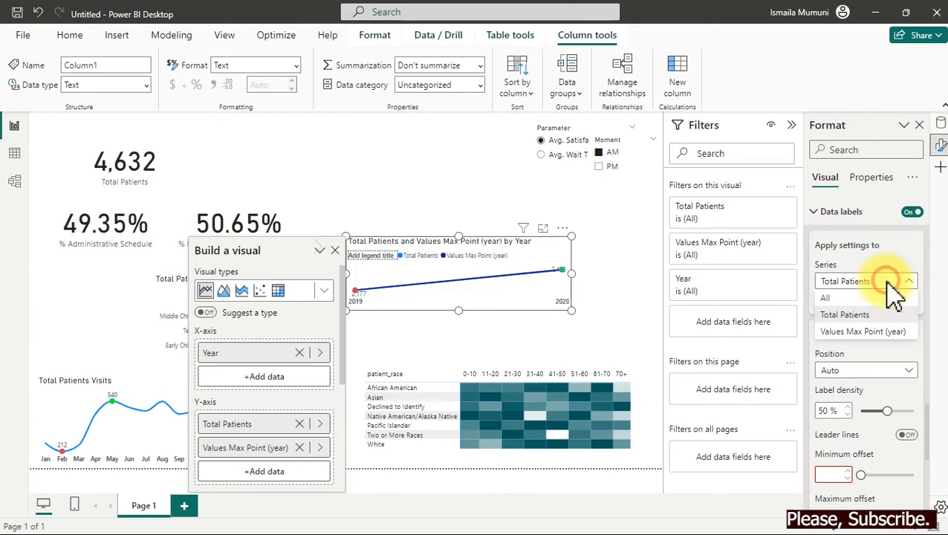
left_click(867, 314)
left_click(906, 302)
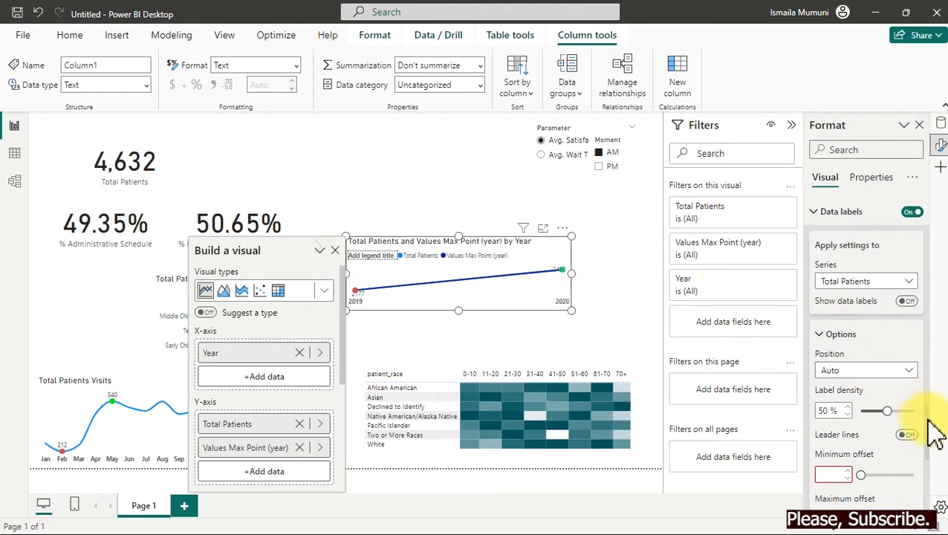
Set the line colors of the Values Max Point (year) and Total Patients series to the same theme blue.
scroll(938, 444, "up", 10)
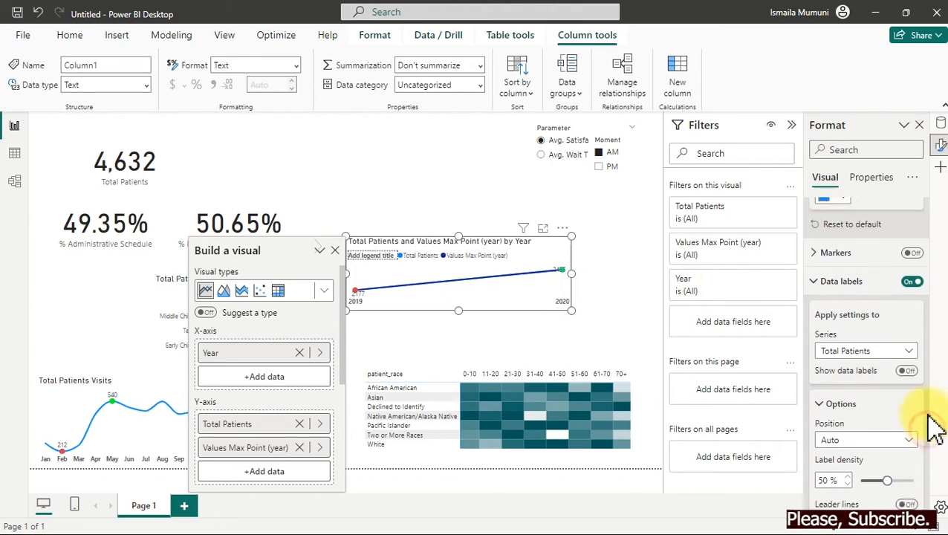
left_click_drag(931, 372, 931, 373)
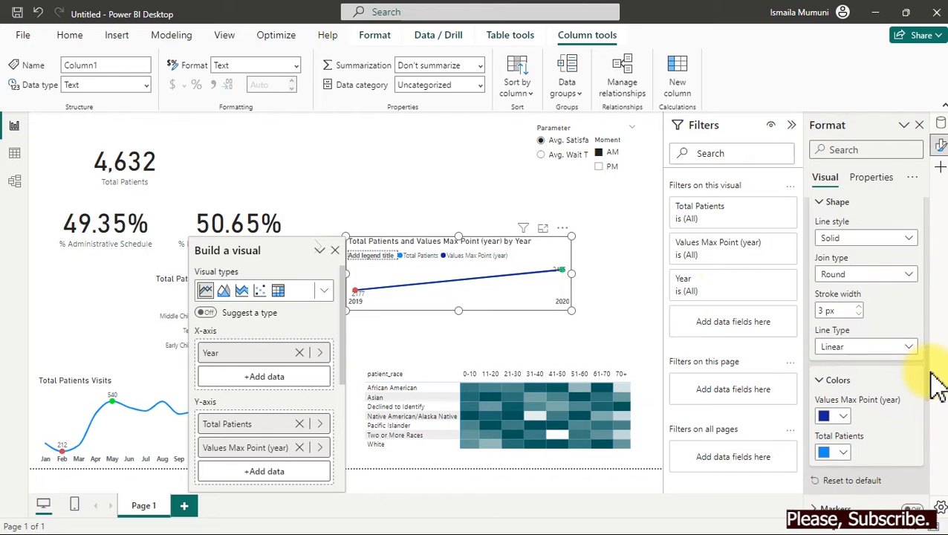
left_click(842, 417)
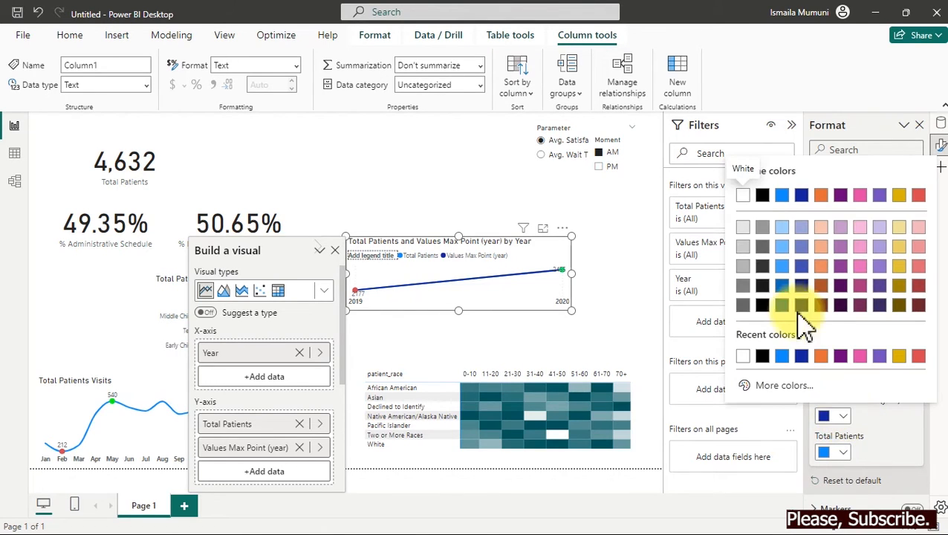
left_click(743, 195)
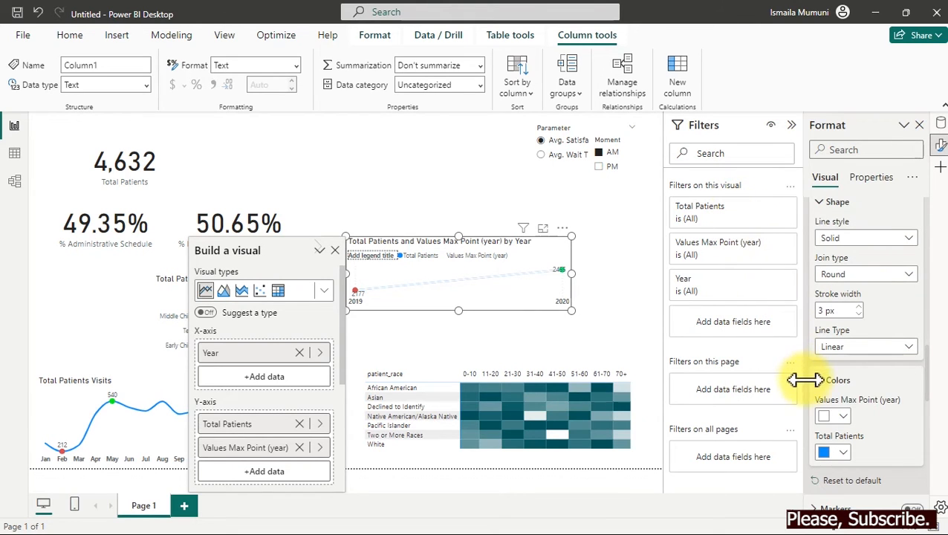
left_click(839, 451)
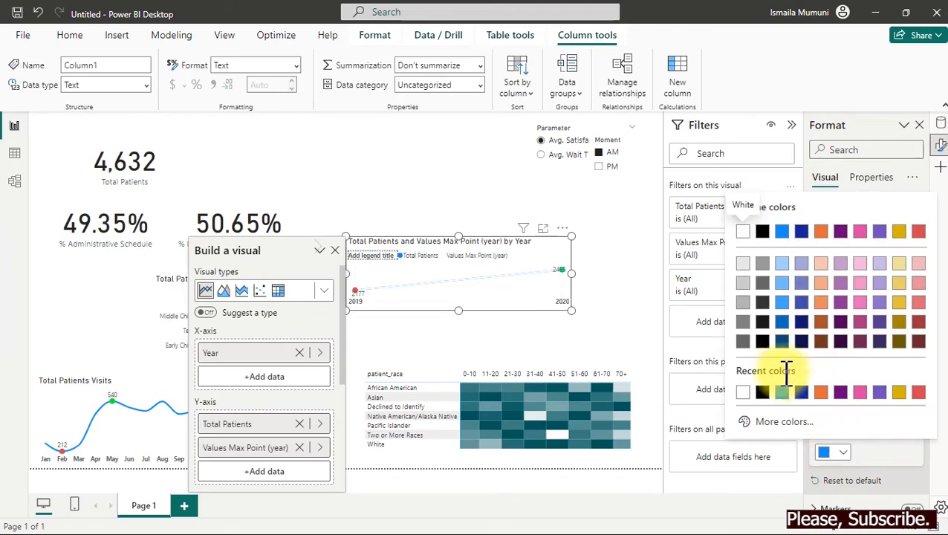
left_click(782, 392)
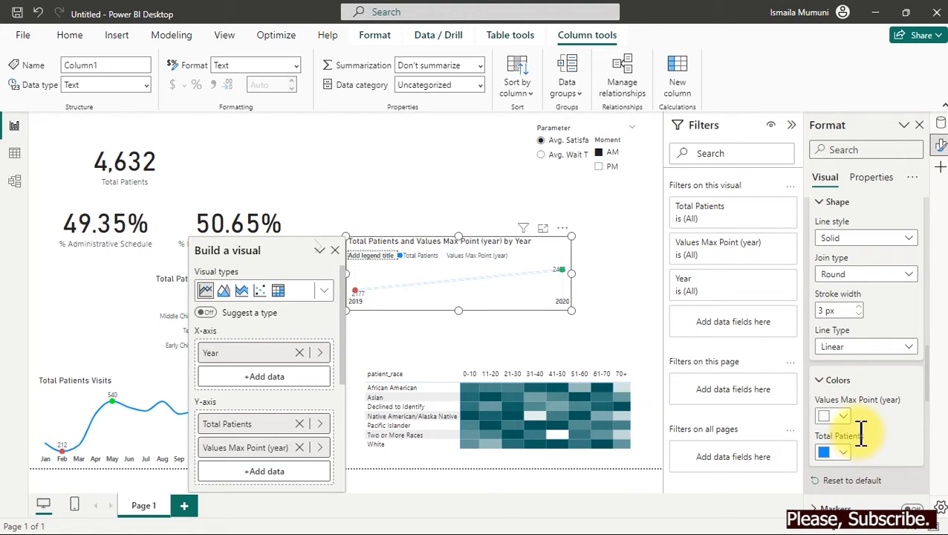
left_click(843, 452)
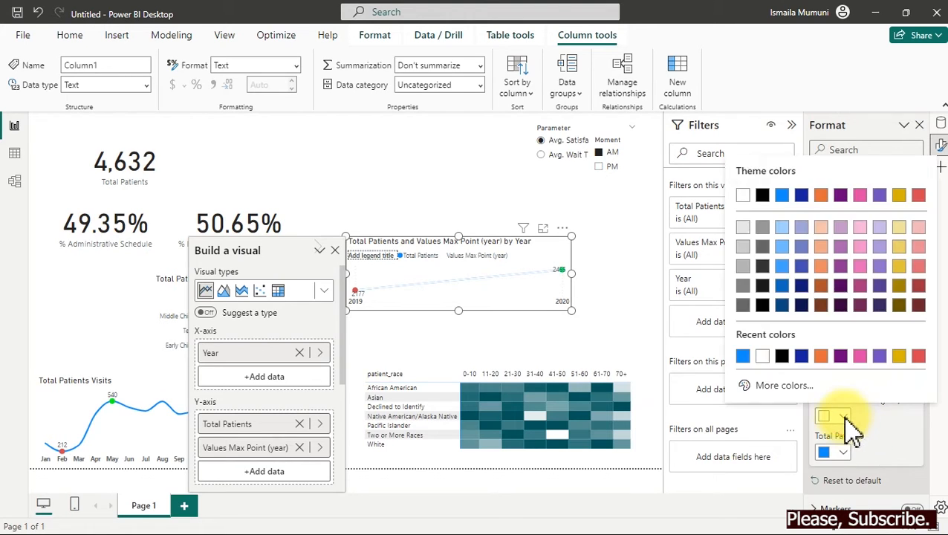
left_click(743, 357)
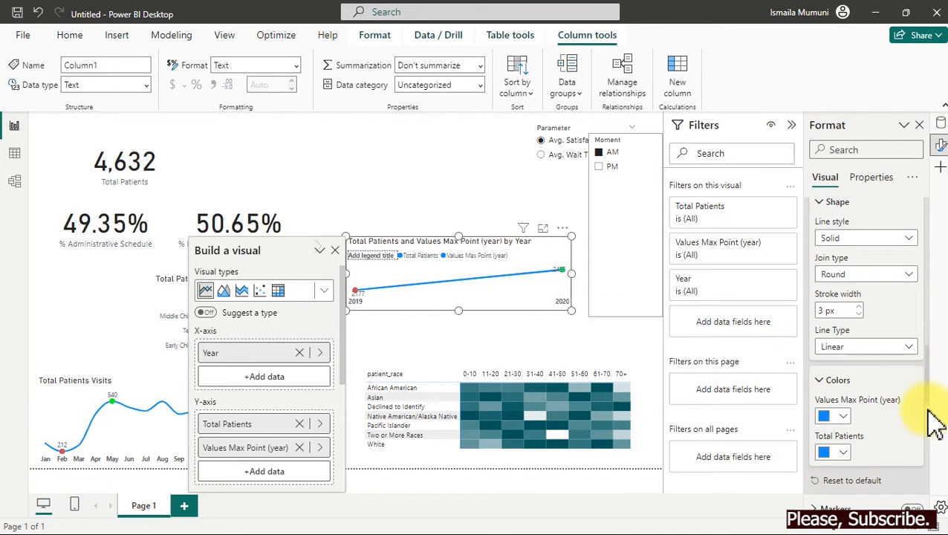
Turn off the legend of the yearly patient line chart.
left_click_drag(929, 397, 931, 346)
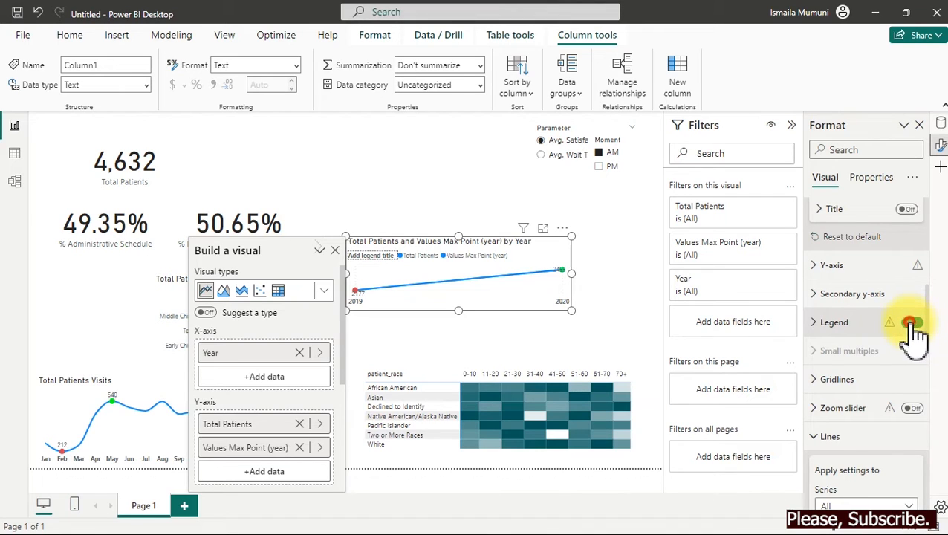
left_click(919, 327)
left_click(926, 325)
left_click(914, 324)
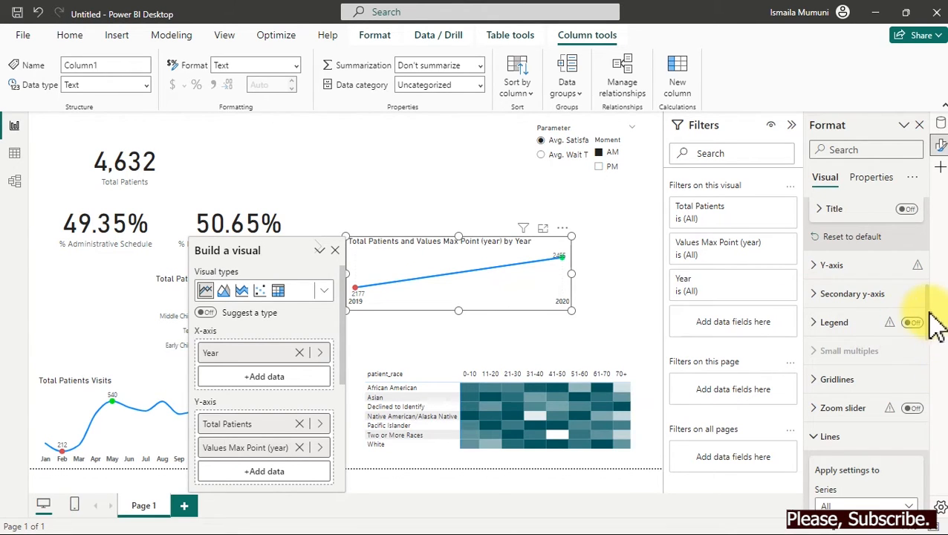
Retitle the yearly line chart "Total Patients Visits by Year" and shrink it to fit above the patient race matrix.
scroll(925, 327, "up", 3)
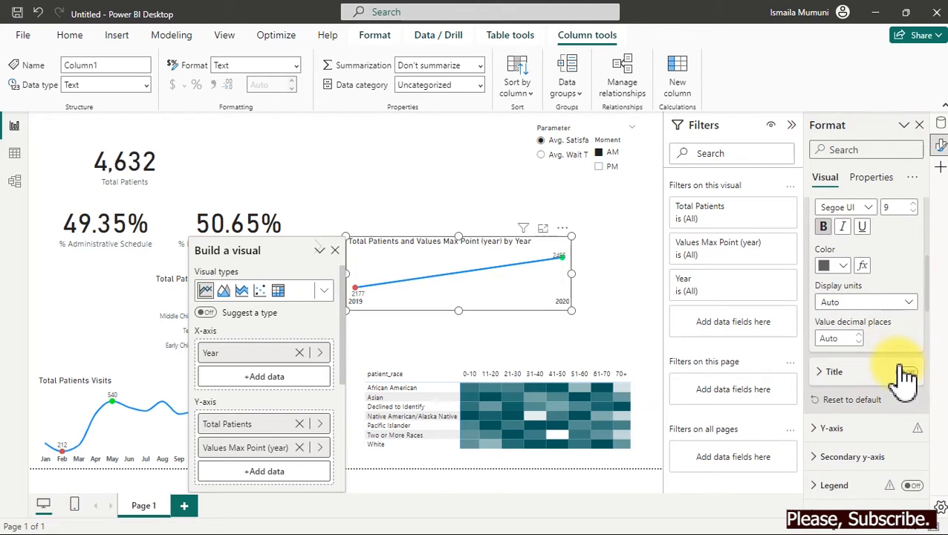
left_click(928, 301)
left_click_drag(928, 301, 935, 198)
left_click(889, 241)
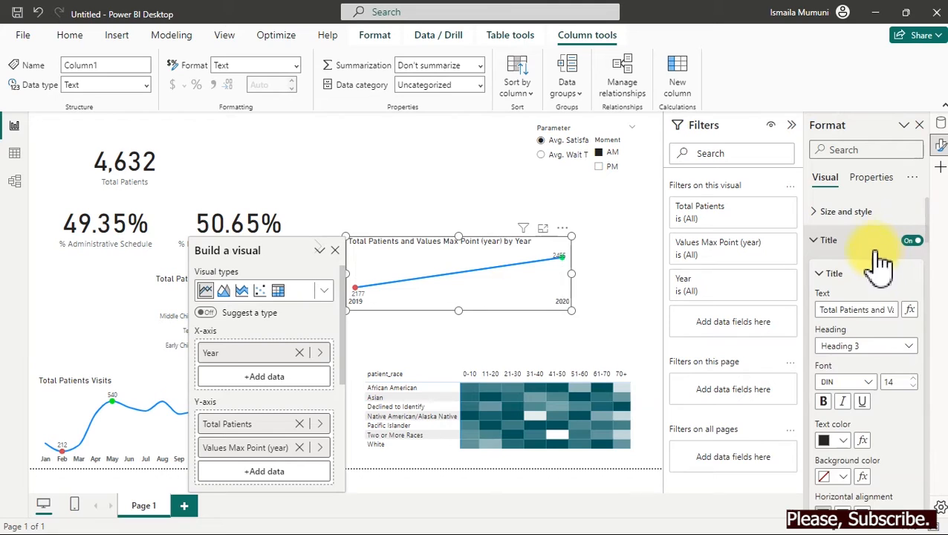
left_click_drag(875, 310, 938, 313)
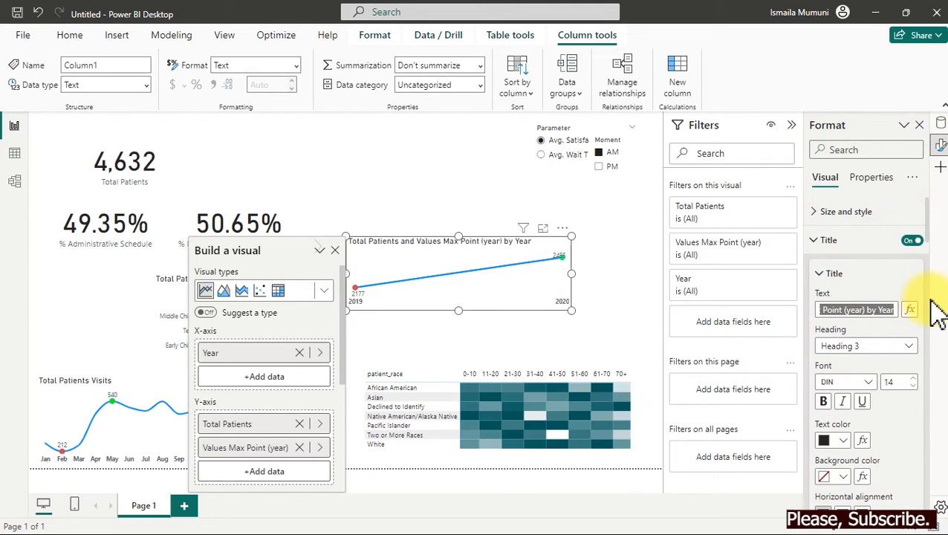
key("BackSpace")
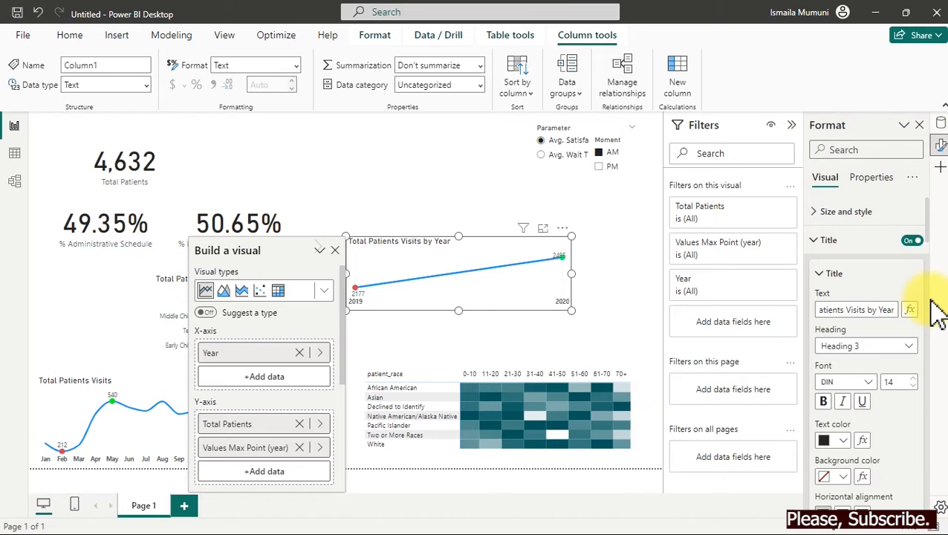
left_click_drag(572, 311, 419, 296)
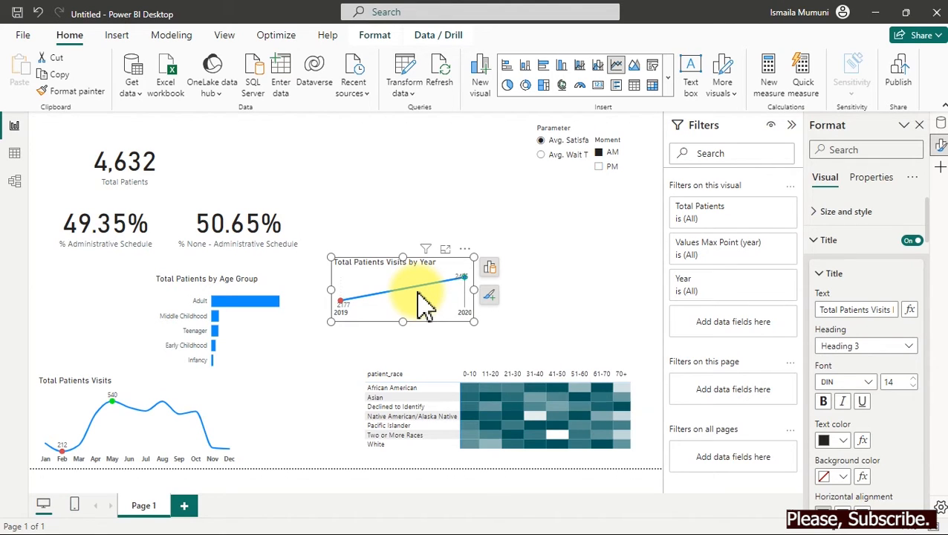
left_click(566, 261)
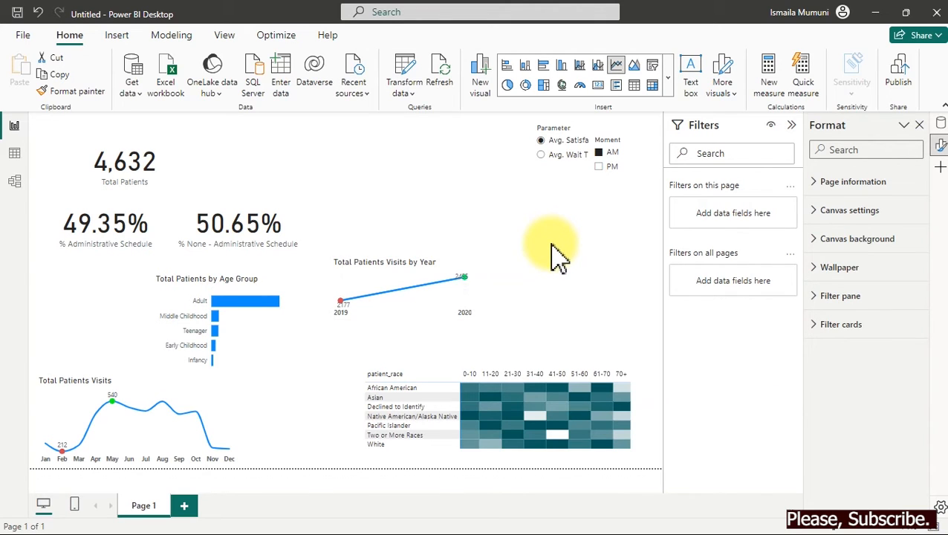
Insert a clustered bar chart, open it in focus mode and plot Total Patients by department_referral.
left_click(544, 67)
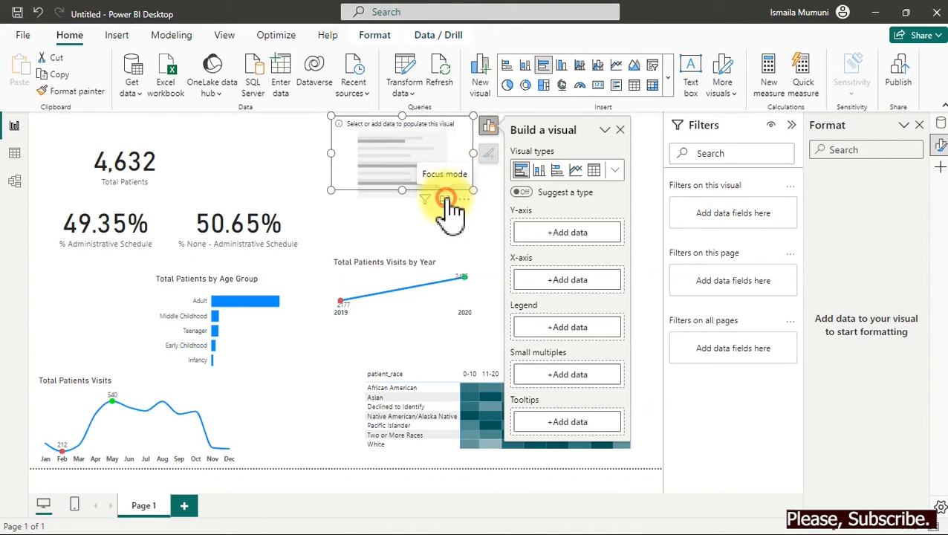
left_click(449, 199)
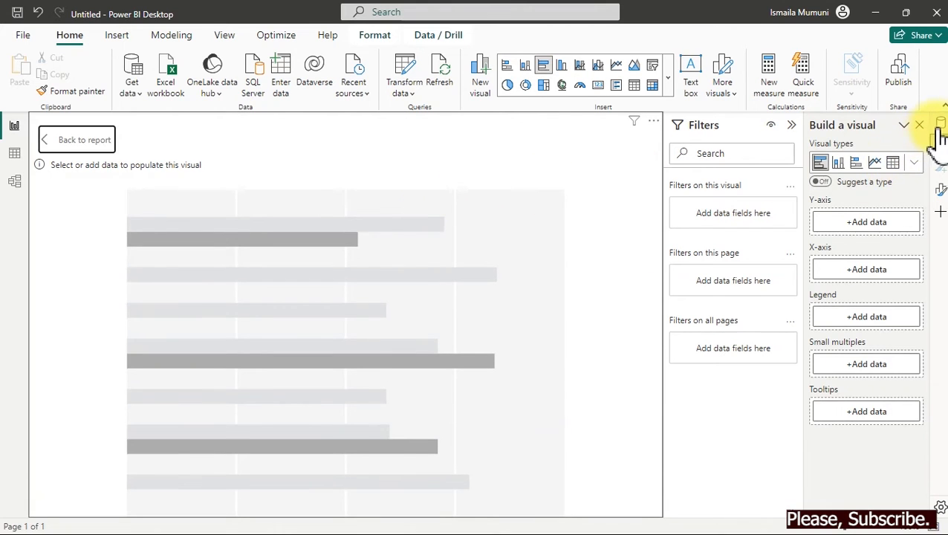
left_click(940, 128)
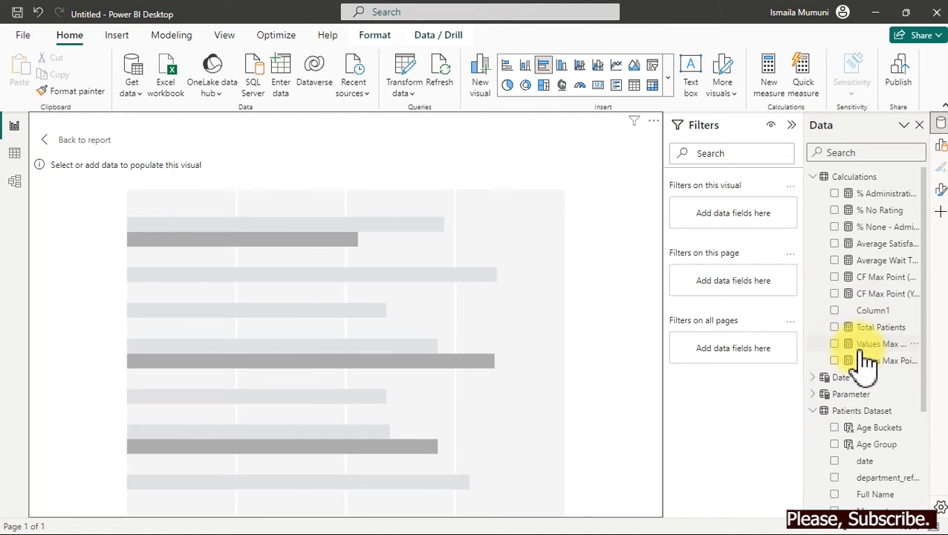
left_click(835, 328)
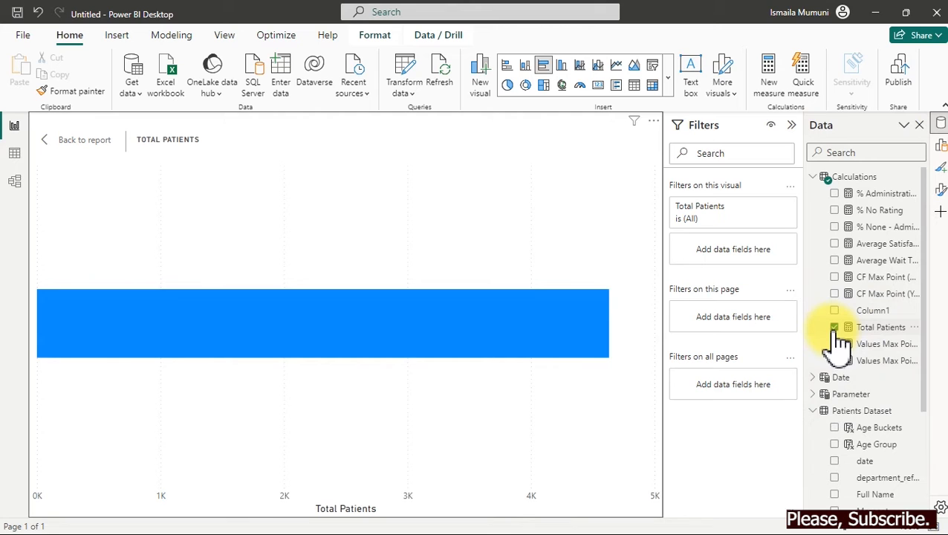
left_click(819, 178)
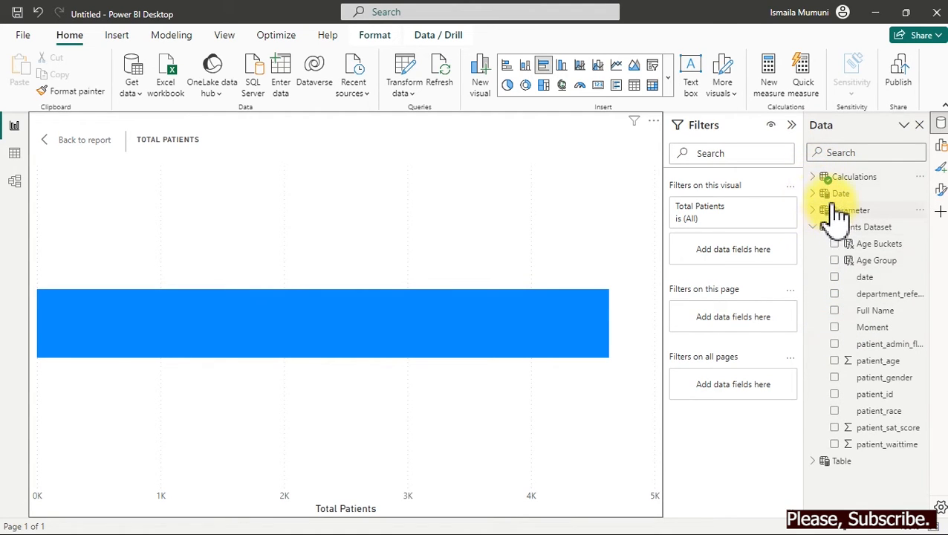
left_click(835, 295)
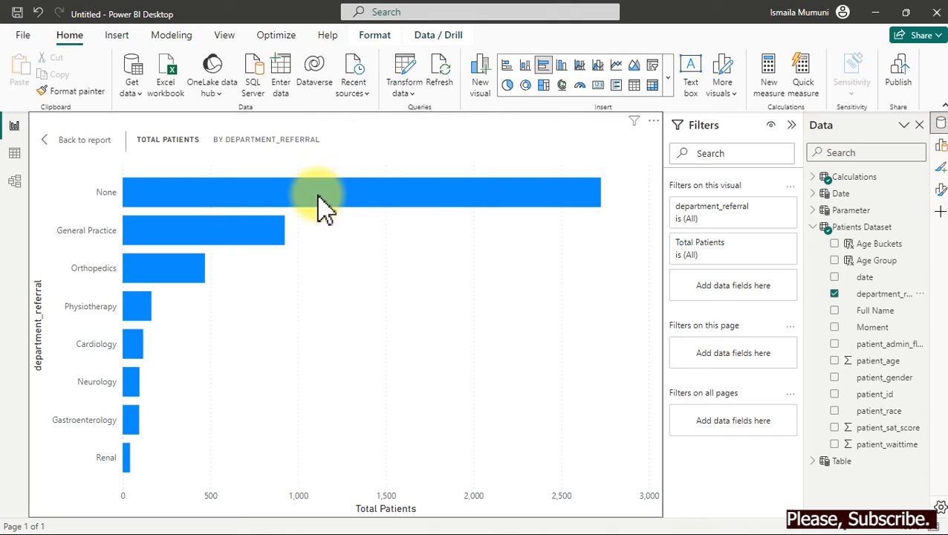
mouse_move(318, 200)
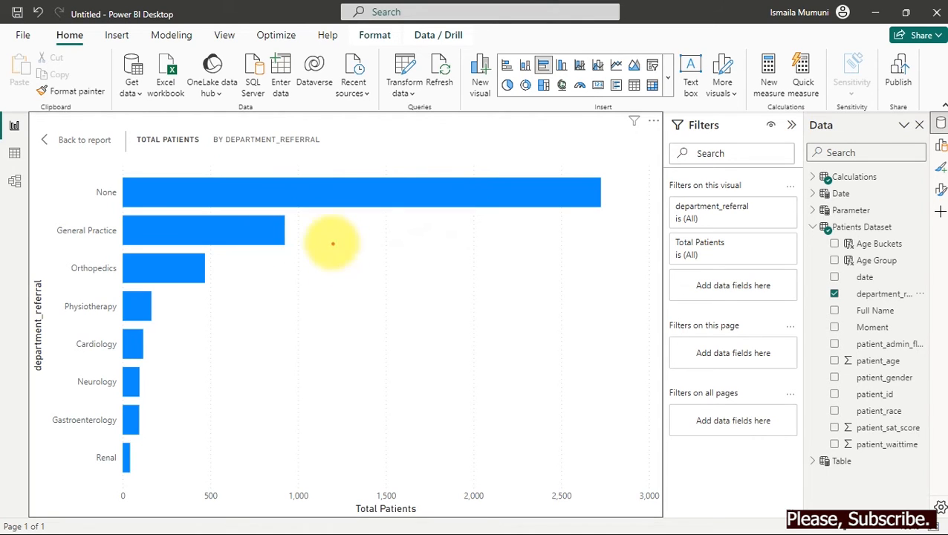
left_click_drag(301, 229, 406, 228)
left_click_drag(238, 271, 341, 272)
left_click_drag(193, 310, 293, 309)
left_click_drag(160, 348, 237, 348)
left_click_drag(149, 384, 232, 385)
left_click_drag(153, 417, 239, 418)
left_click_drag(153, 458, 246, 458)
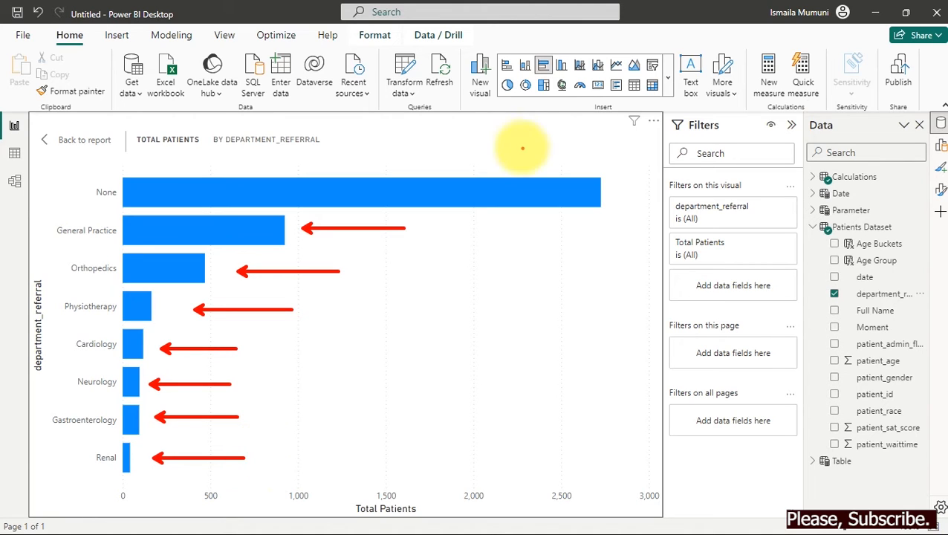
mouse_move(593, 169)
left_mouse_down()
mouse_move(630, 178)
mouse_move(565, 216)
left_mouse_up()
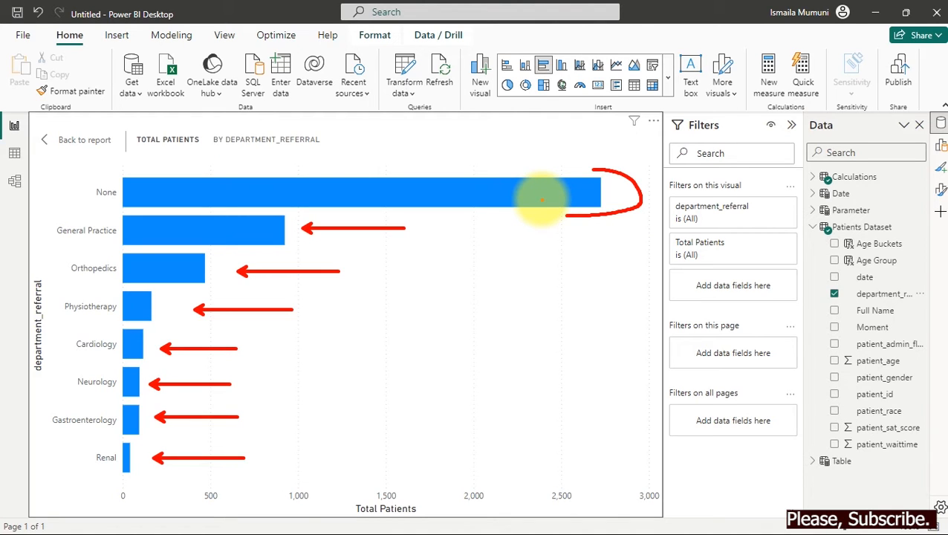
key("Escape")
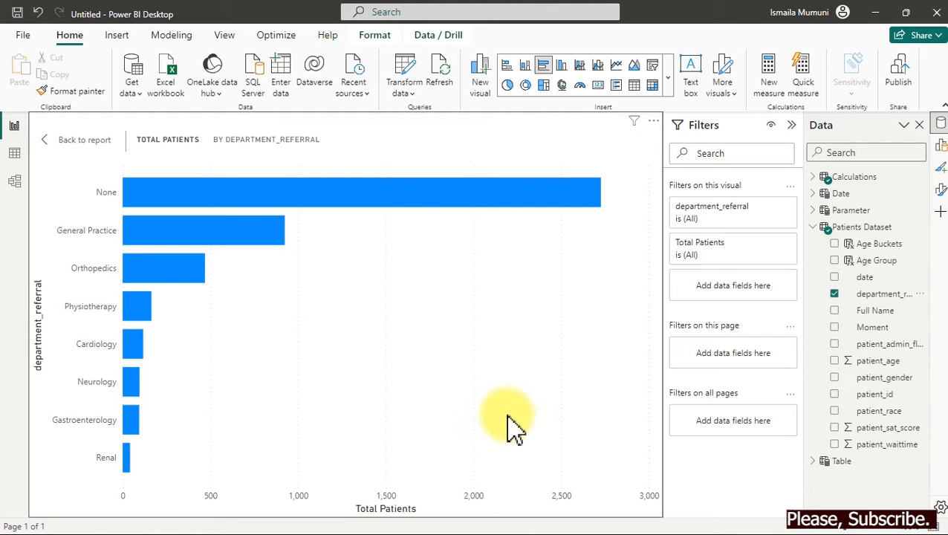
Review the dataset's data dictionary in the ChatGPT conversation in Chrome, and switch back to the untitled Power BI report.
key("super")
left_click(549, 518)
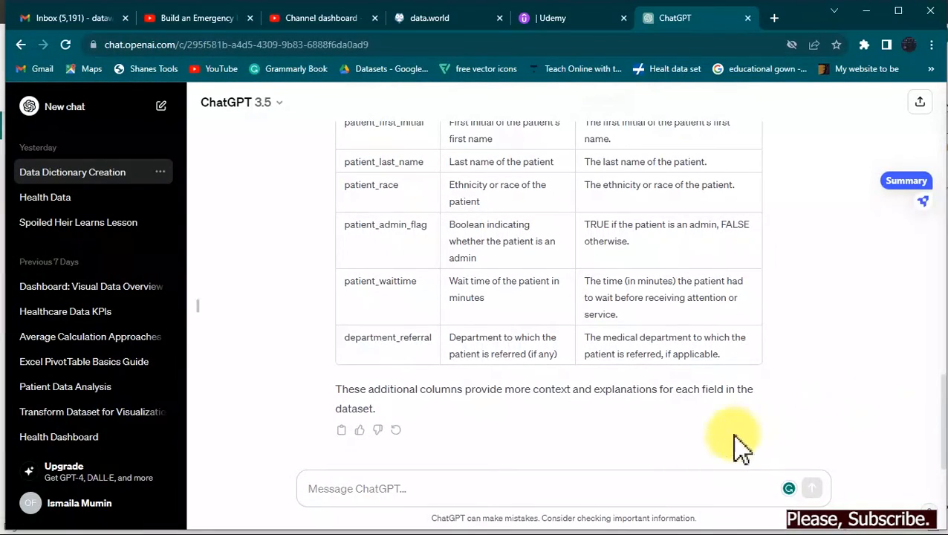
left_click_drag(943, 389, 935, 101)
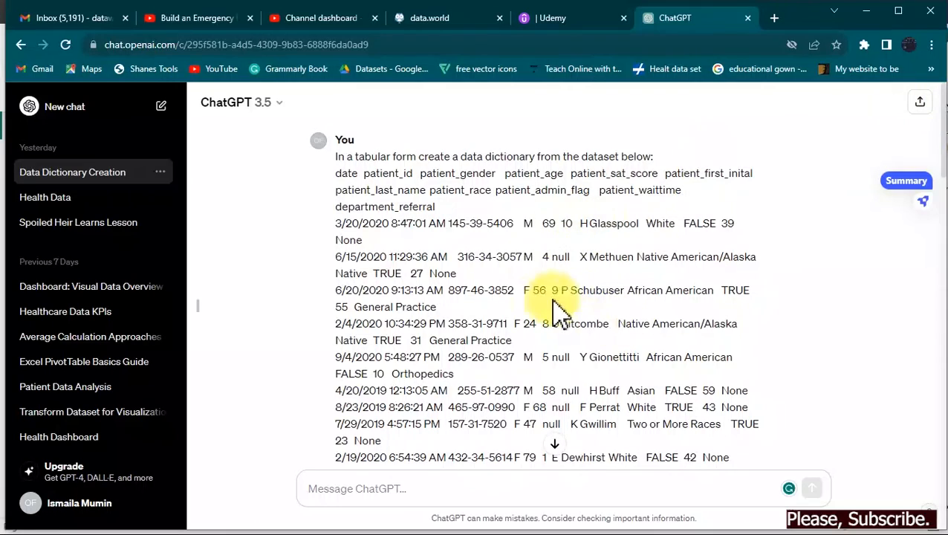
left_click_drag(941, 128, 934, 392)
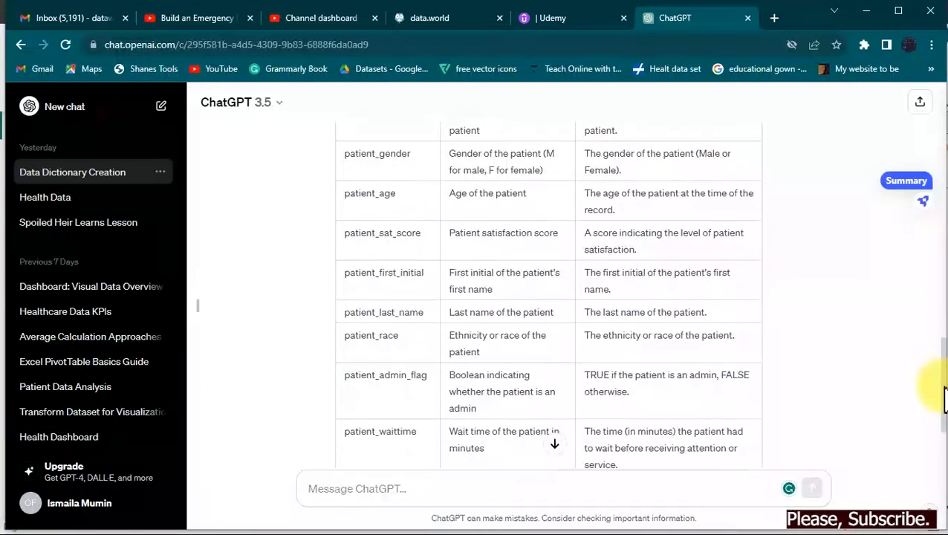
key("super")
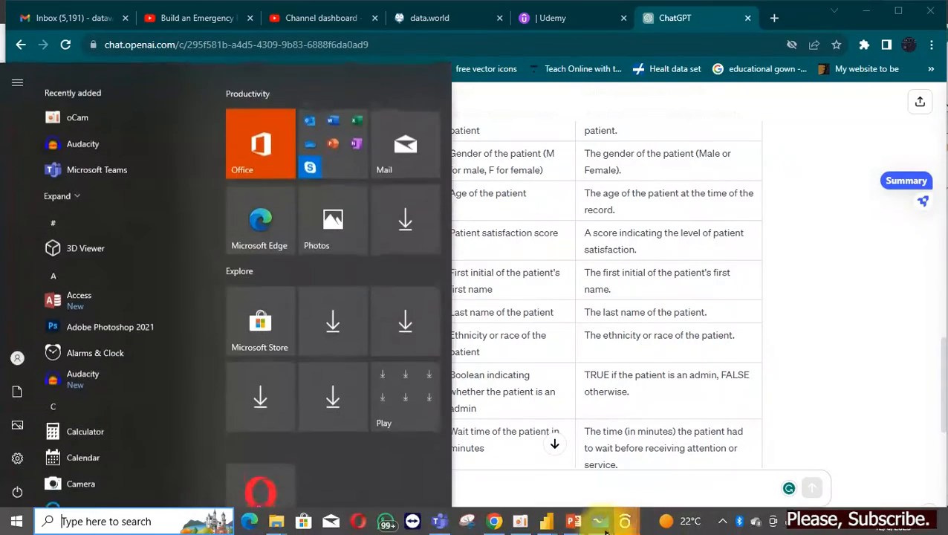
mouse_move(546, 523)
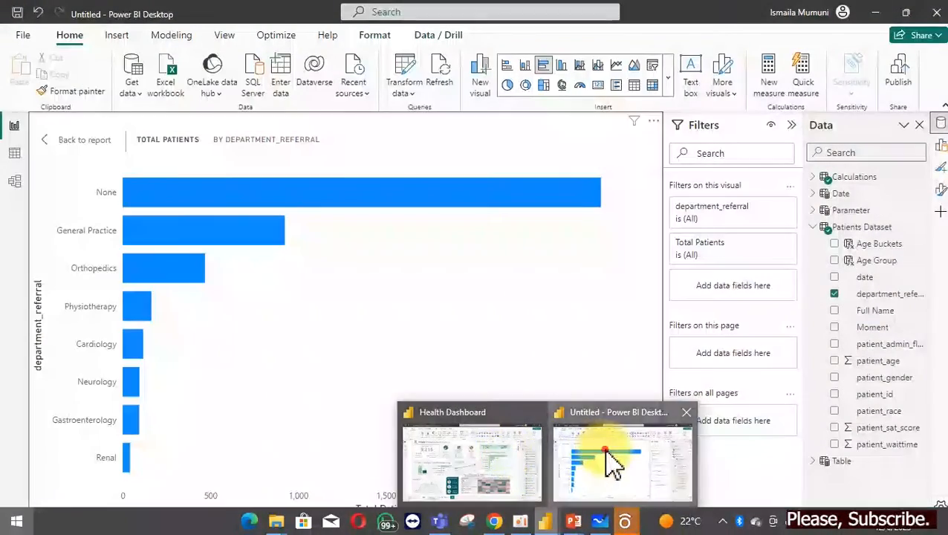
Examine the distinct values of the department_referral column in the Patients Dataset table, leaving its filter unchanged.
left_click(610, 462)
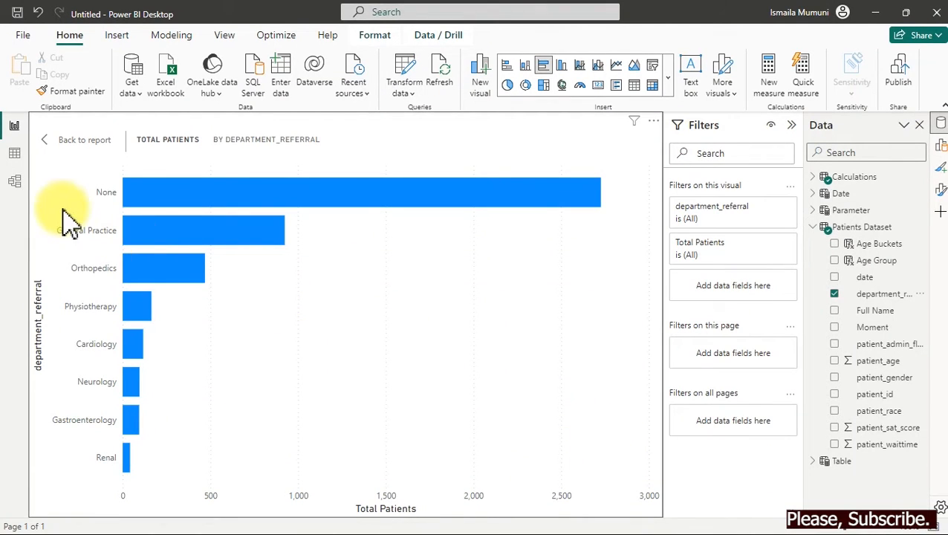
left_click(14, 154)
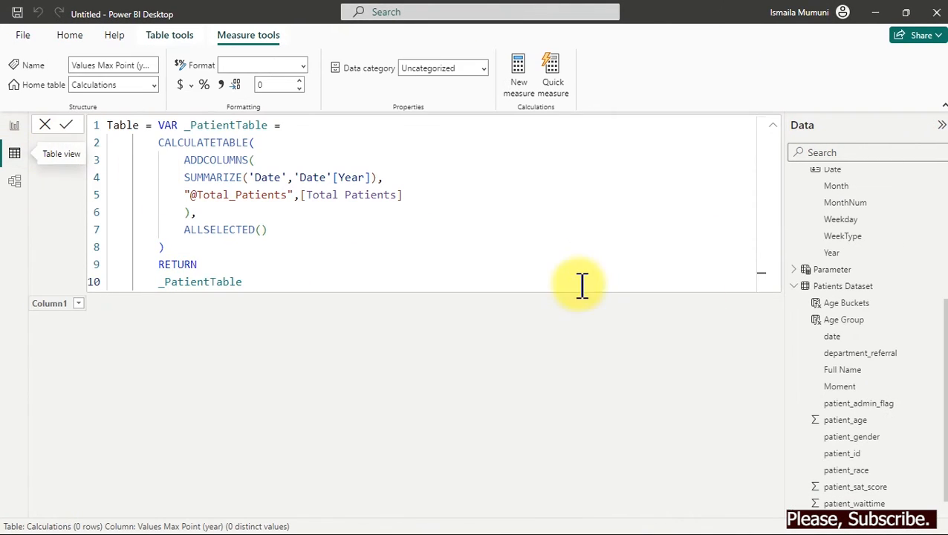
left_click(860, 336)
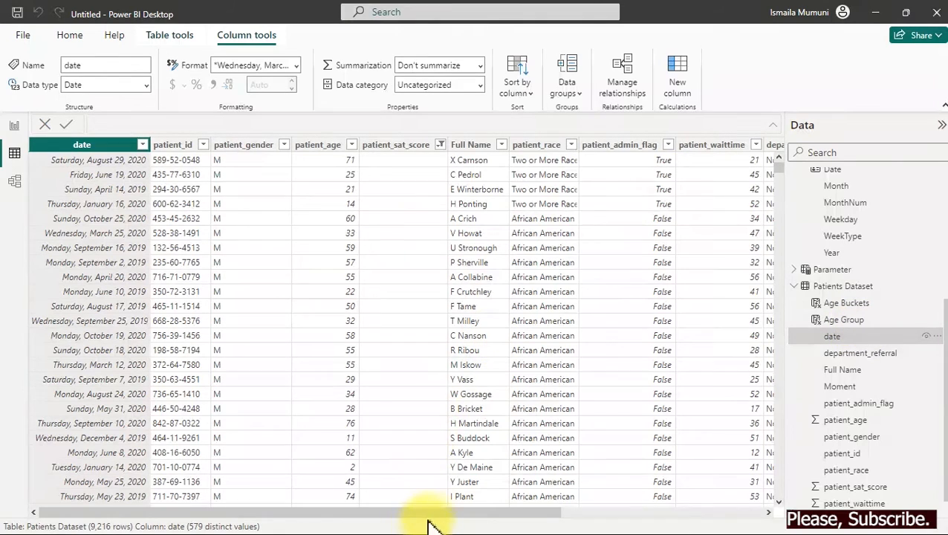
left_click_drag(440, 514, 685, 510)
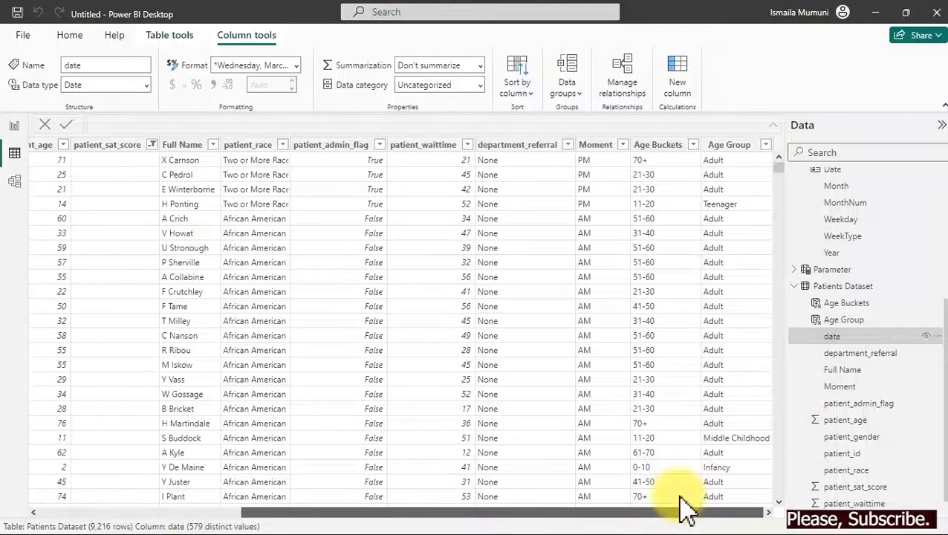
left_click(524, 149)
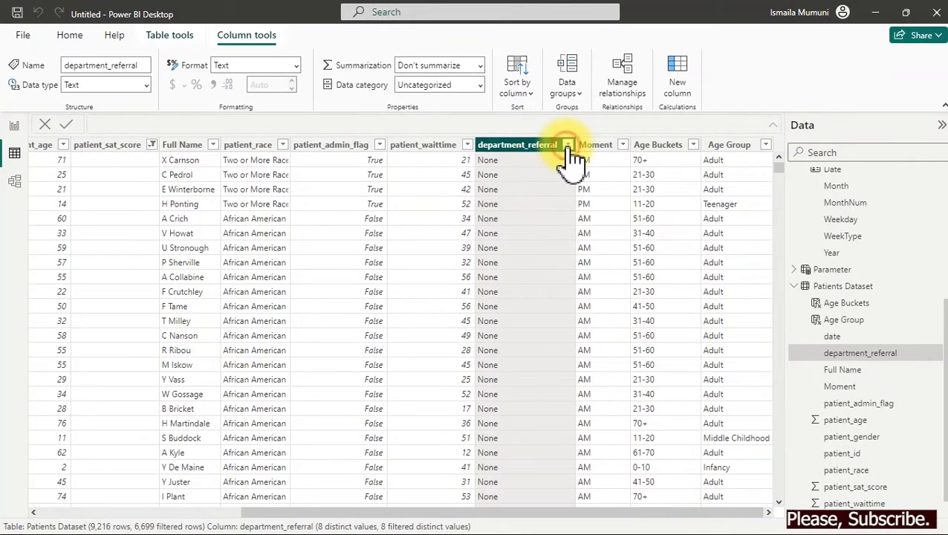
left_click(568, 146)
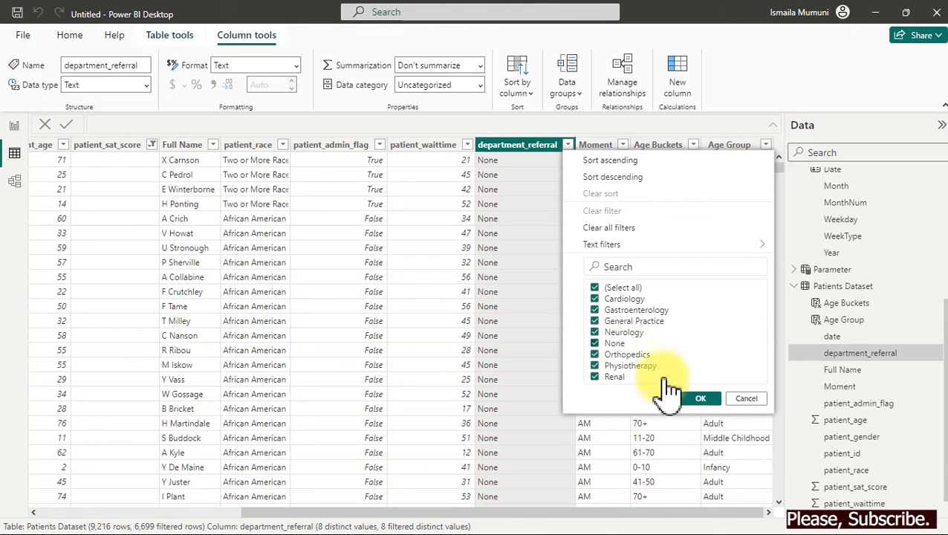
left_click(745, 399)
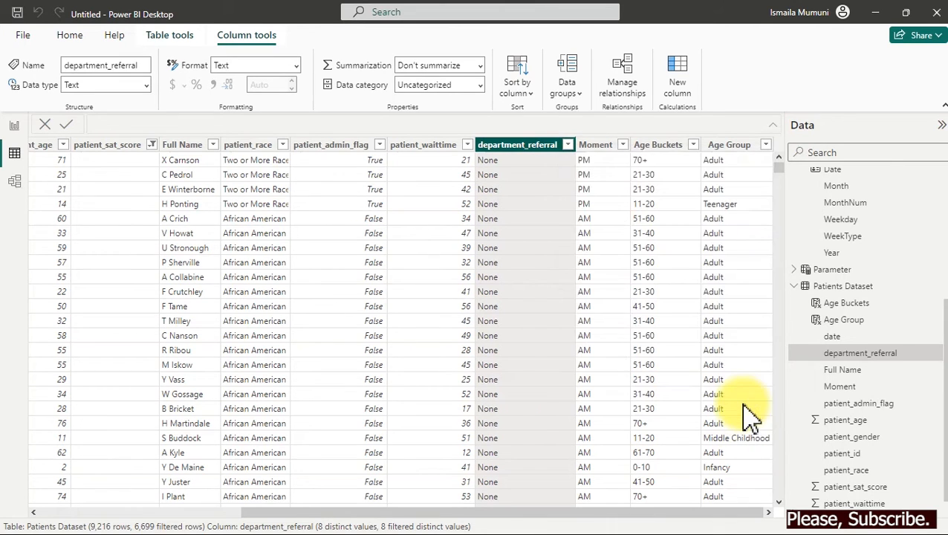
Switch to the ChatGPT conversation in Chrome and ask "in the department_Referral what is the meaning of none".
left_click(879, 12)
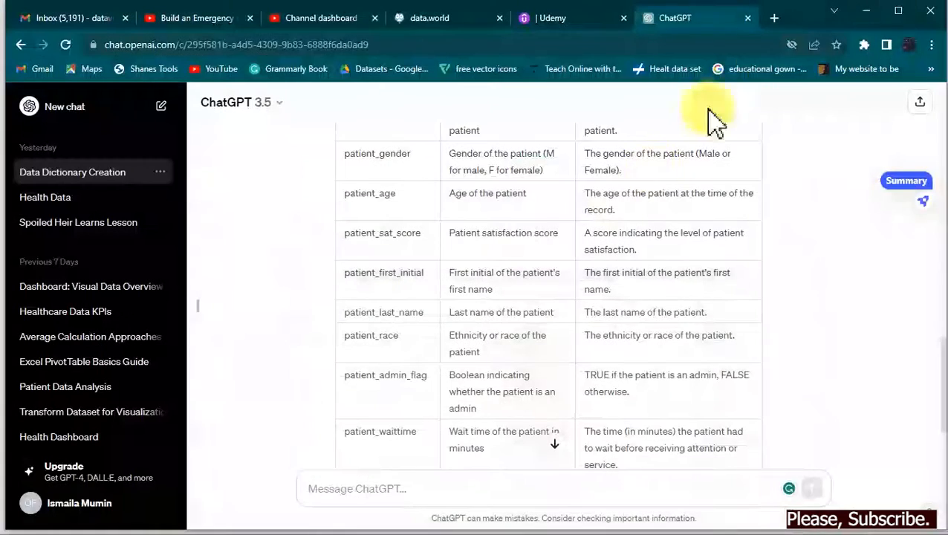
left_click(424, 494)
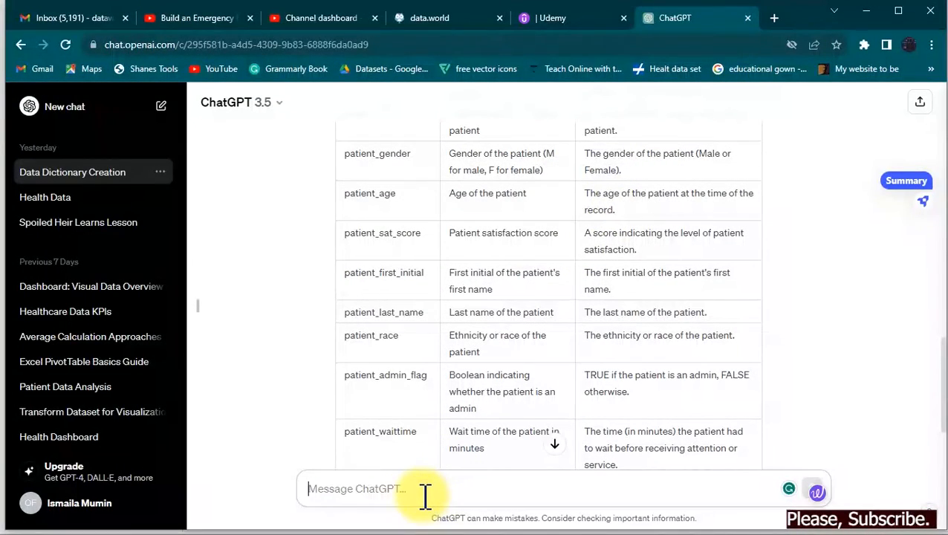
type("in")
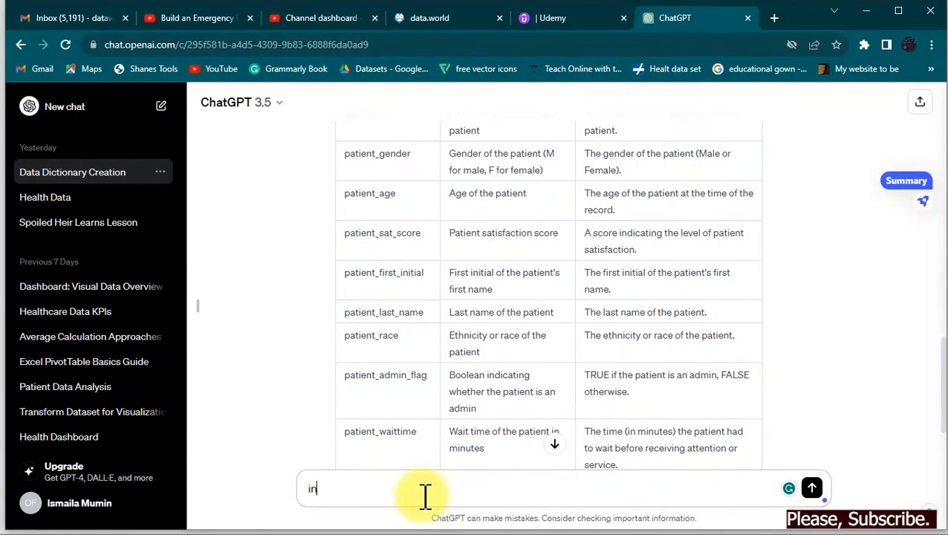
type(" the depart")
type("menta")
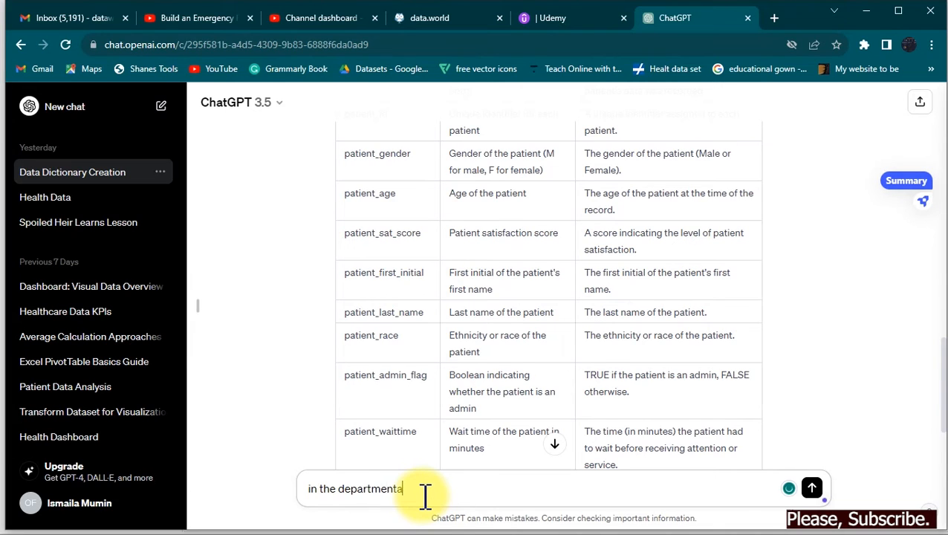
key("BackSpace")
type("Referral wihat is the me")
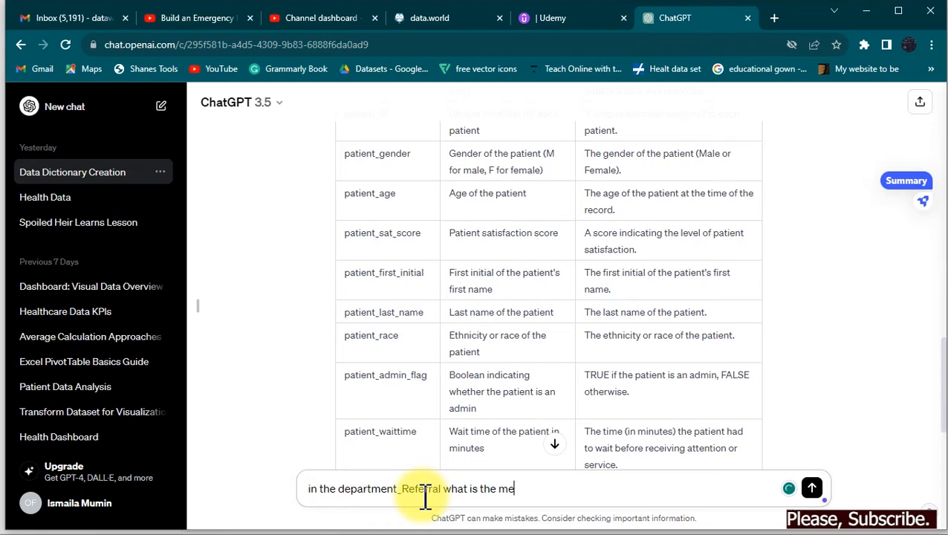
type("aning of none")
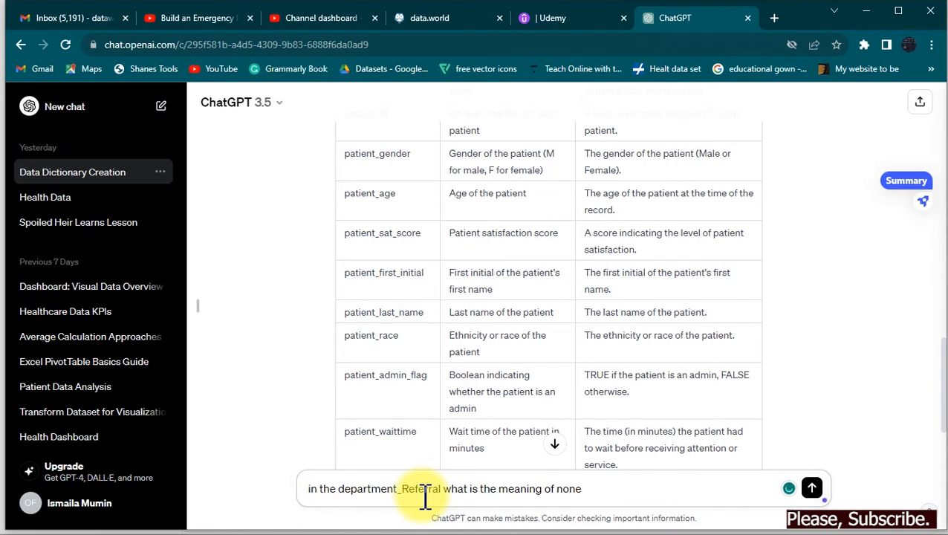
key("Return")
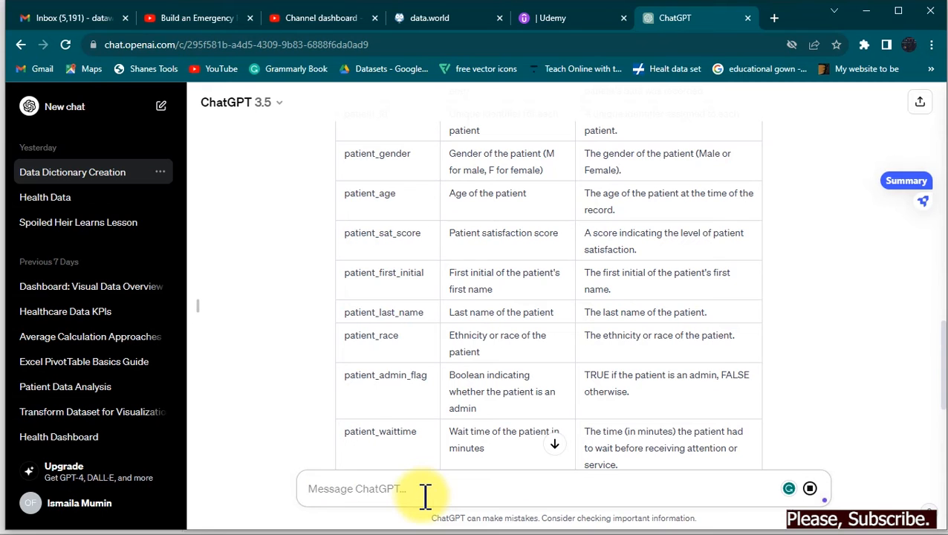
left_click(556, 445)
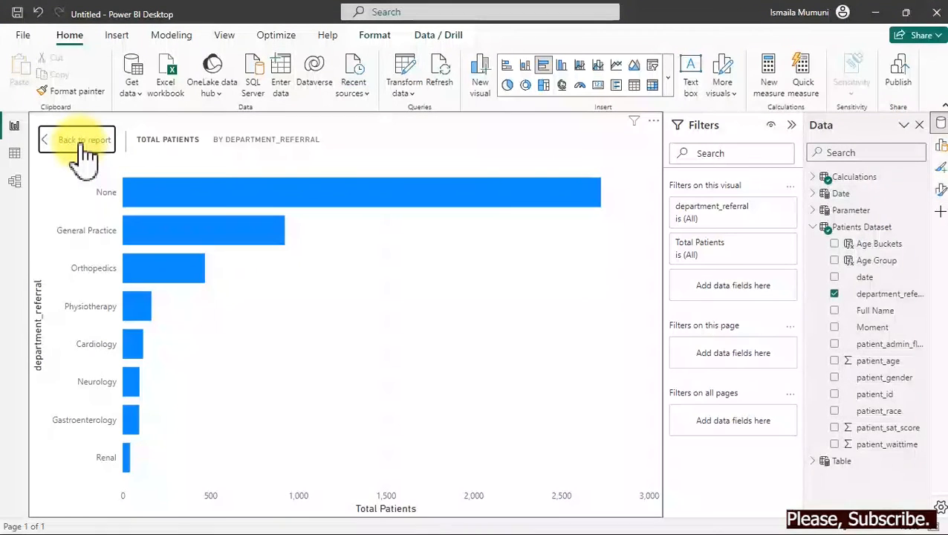
Return to the report page in Power BI, resize the department_referral bar chart and place it beside the yearly visits chart, below the slicers.
left_click(81, 143)
left_click_drag(475, 191, 502, 248)
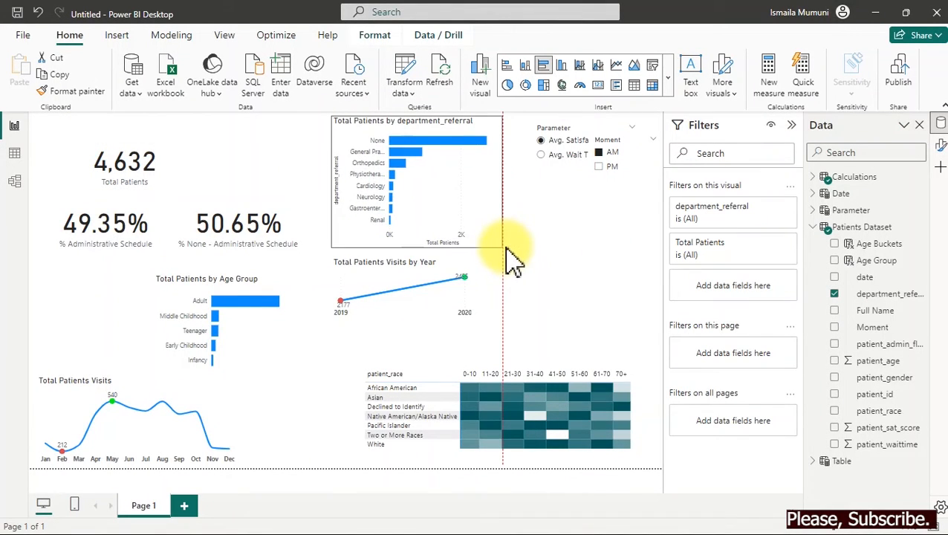
left_click_drag(372, 122, 559, 195)
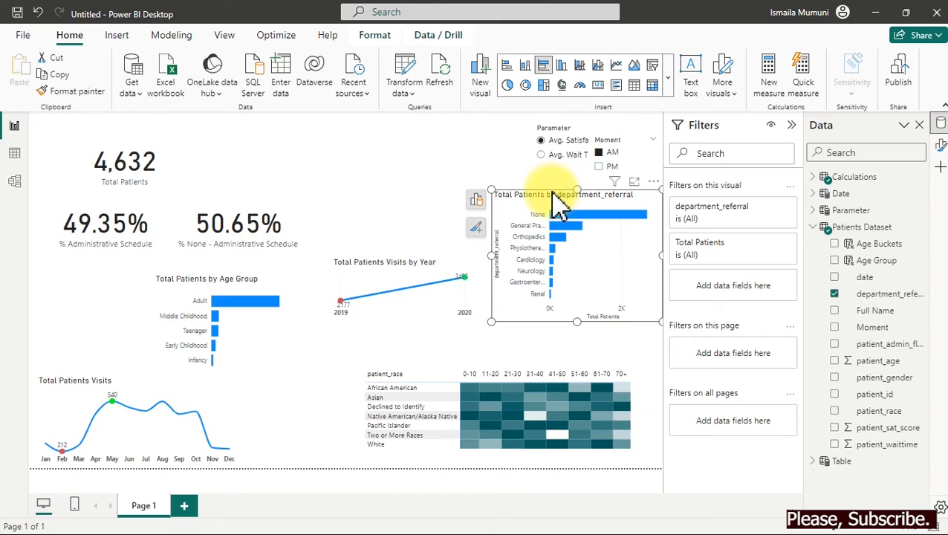
Create a new measure named "% Un Referred Patients" in the Calculations table, with an enlarged formula font.
left_click(824, 177)
left_click(855, 211)
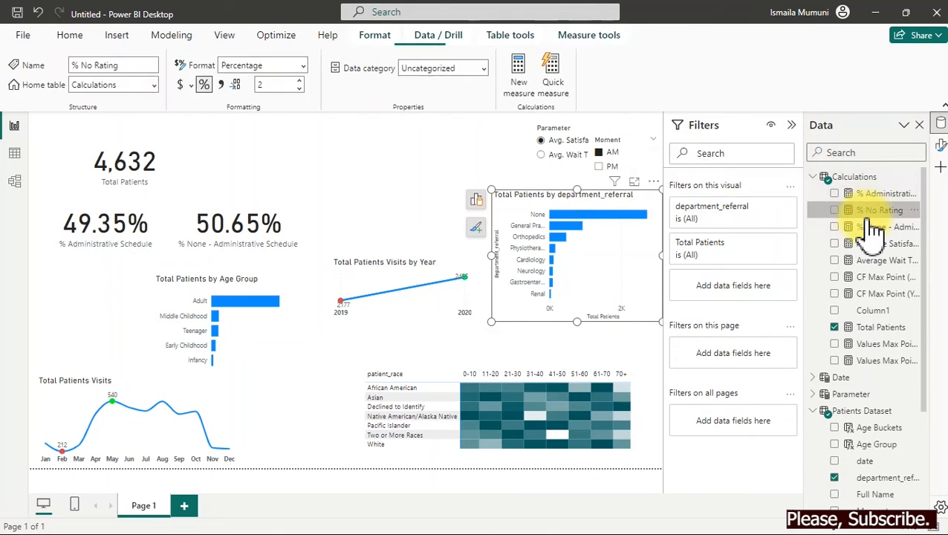
left_click(520, 74)
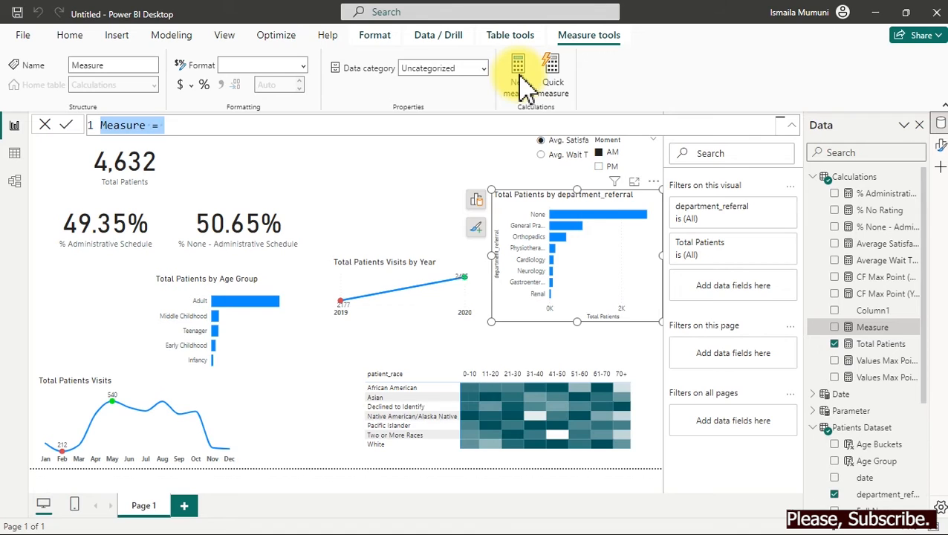
key("ctrl+plus")
key("ctrl+plus")
key("ctrl+plus")
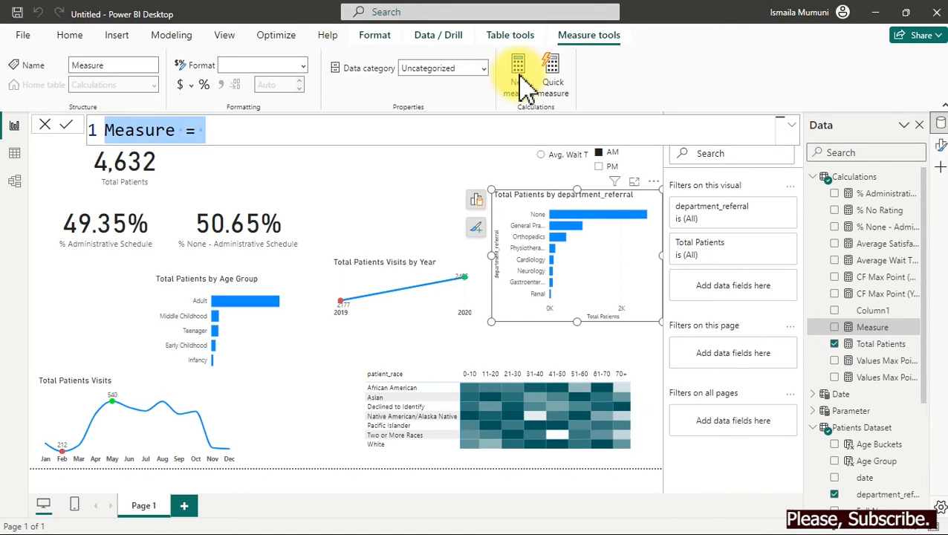
type("%")
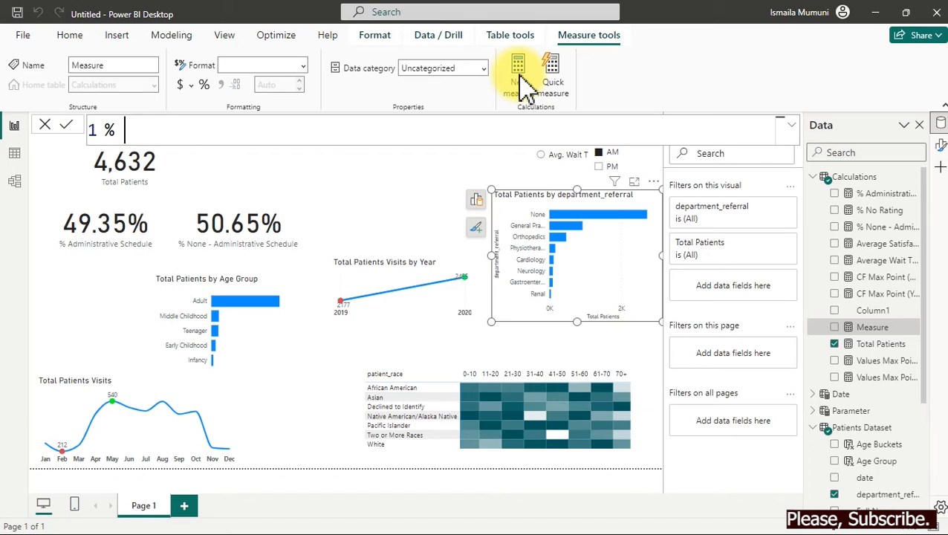
type("Un Ref")
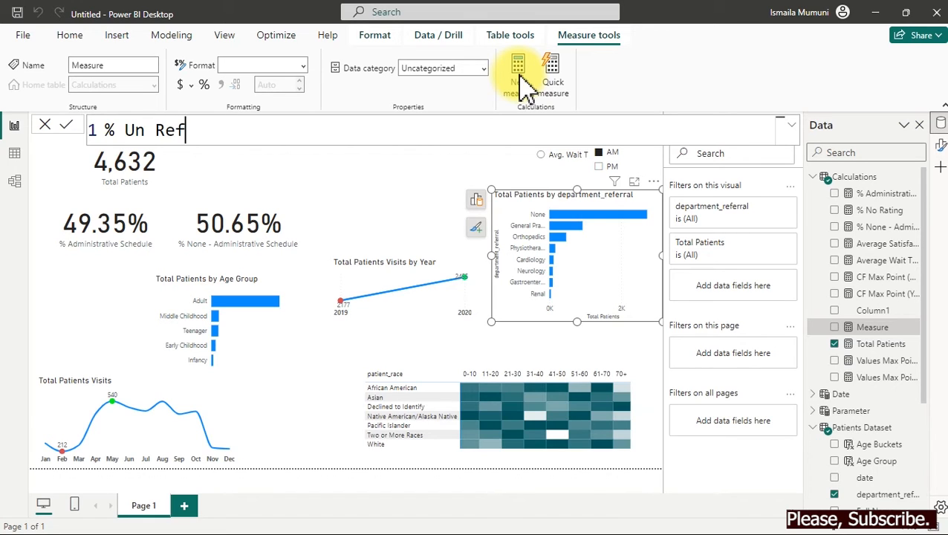
type("ere")
key("BackSpace")
type("red")
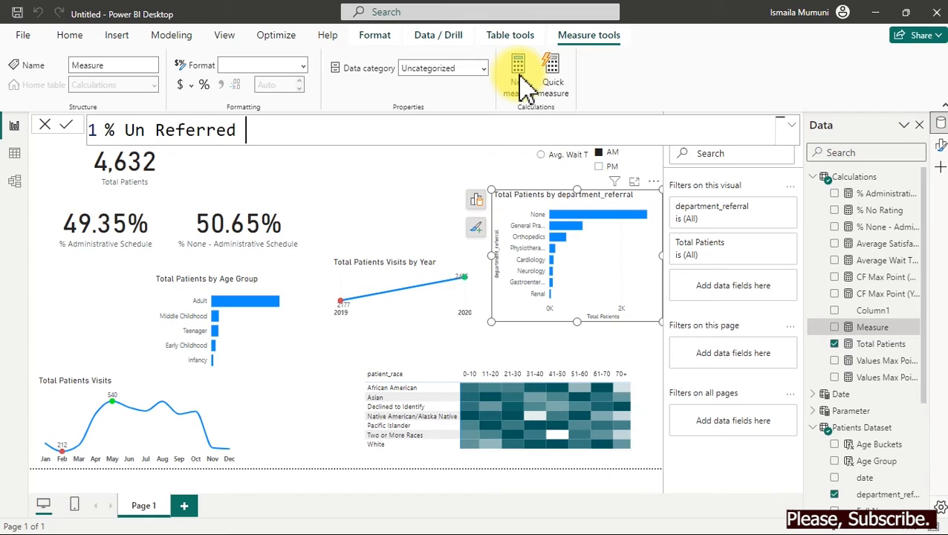
type(" Patient")
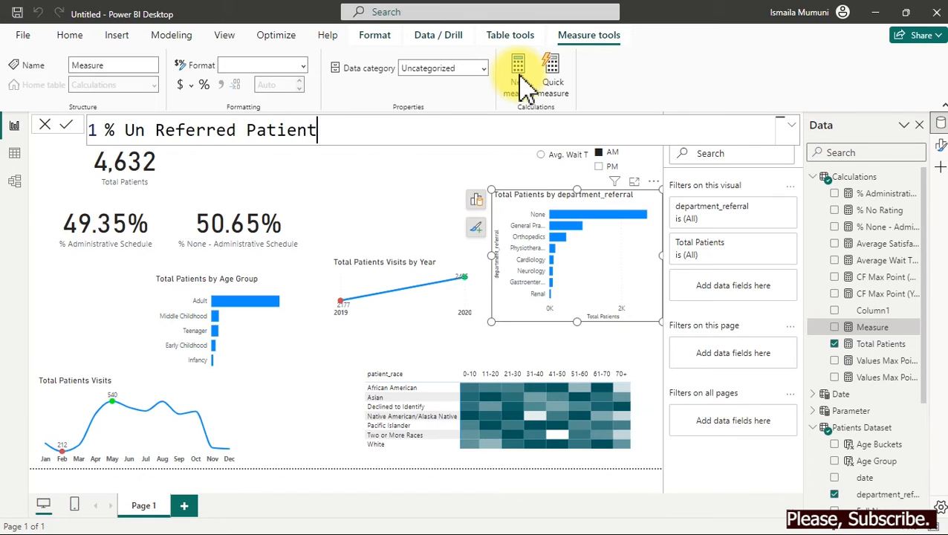
type("s =")
key("Tab")
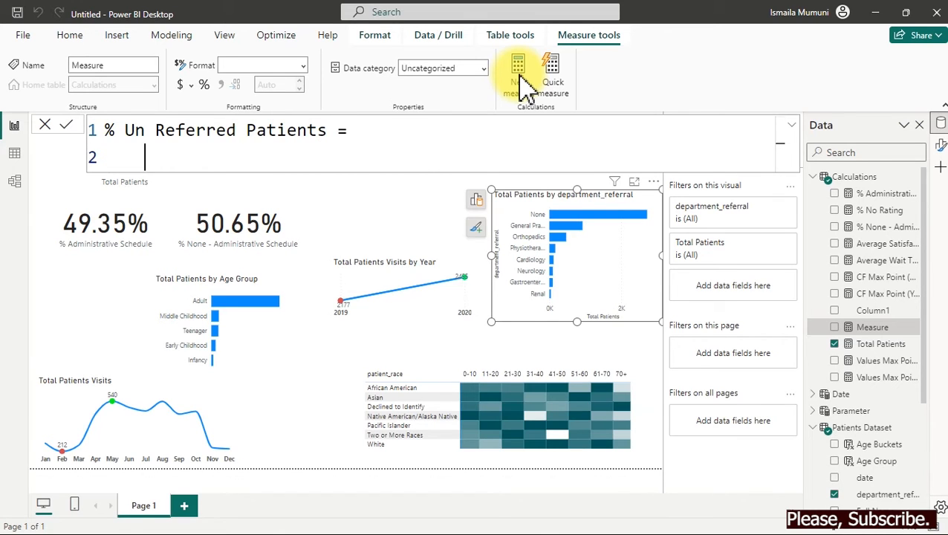
Declare a variable named _FilterPatients in the % Un Referred Patients measure.
type("VA")
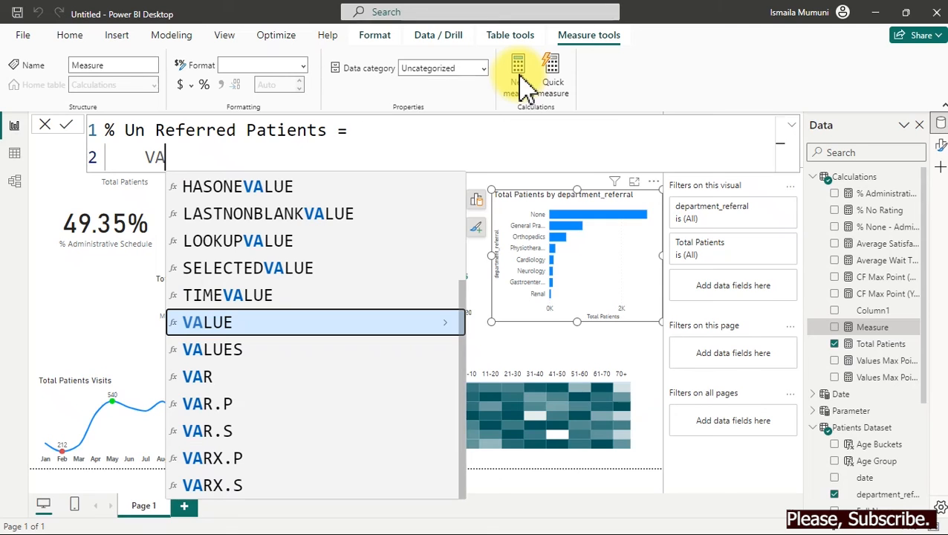
type("R ")
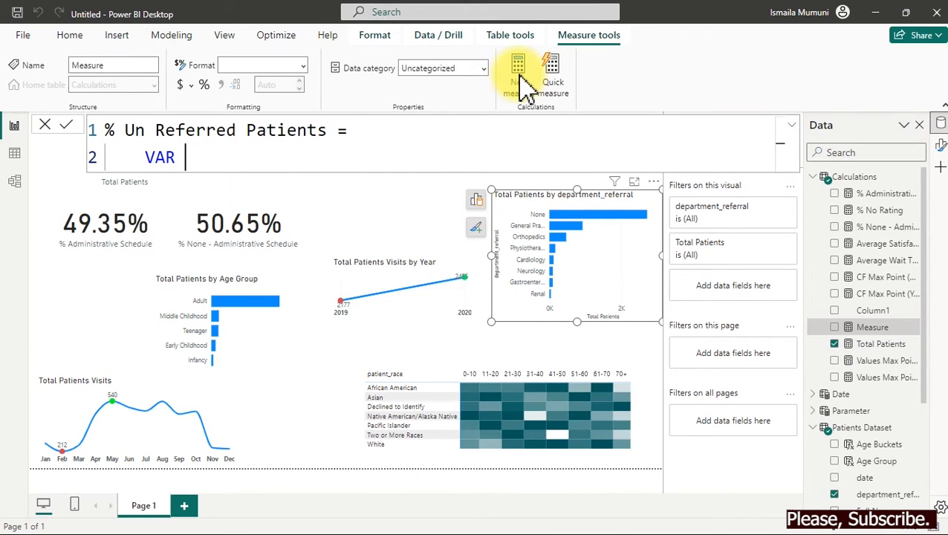
type("_Filter")
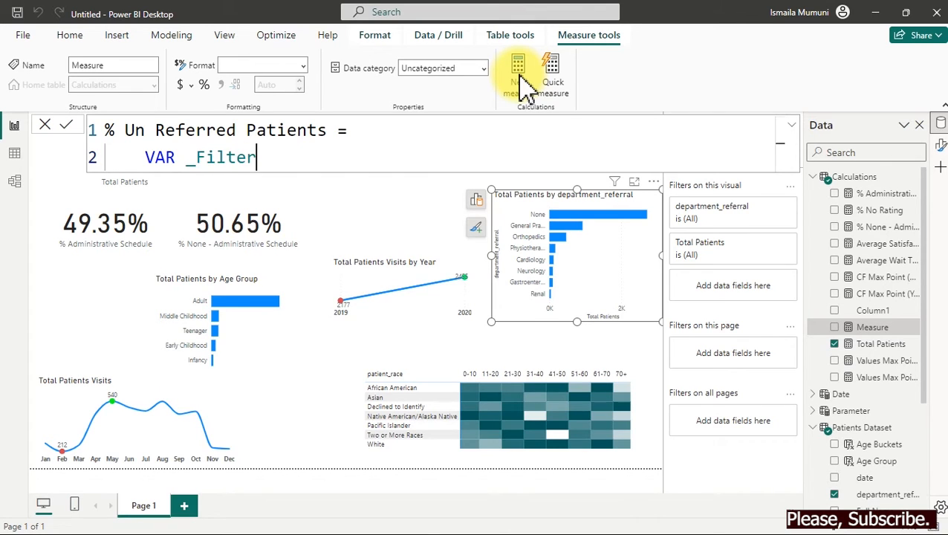
type("Patints")
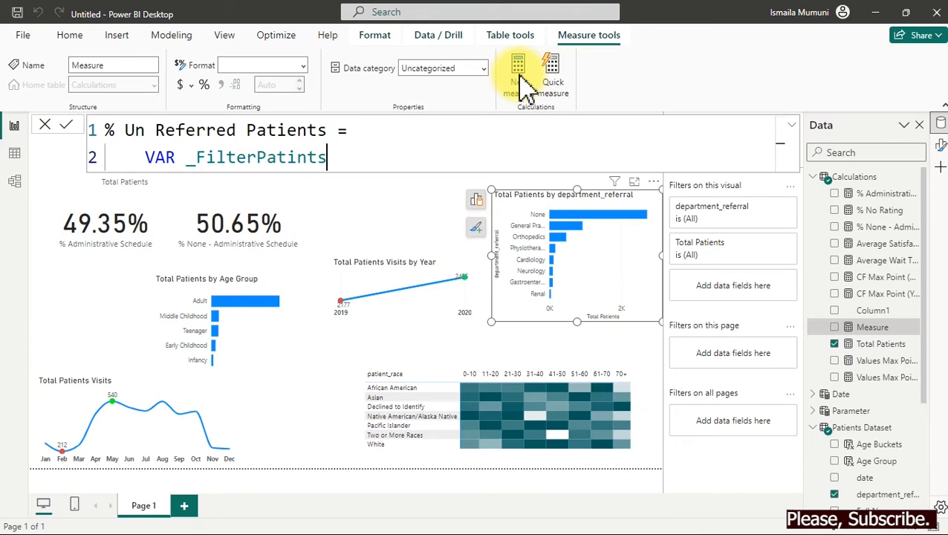
key("BackSpace")
key("BackSpace")
key("BackSpace")
key("BackSpace")
type("ients =")
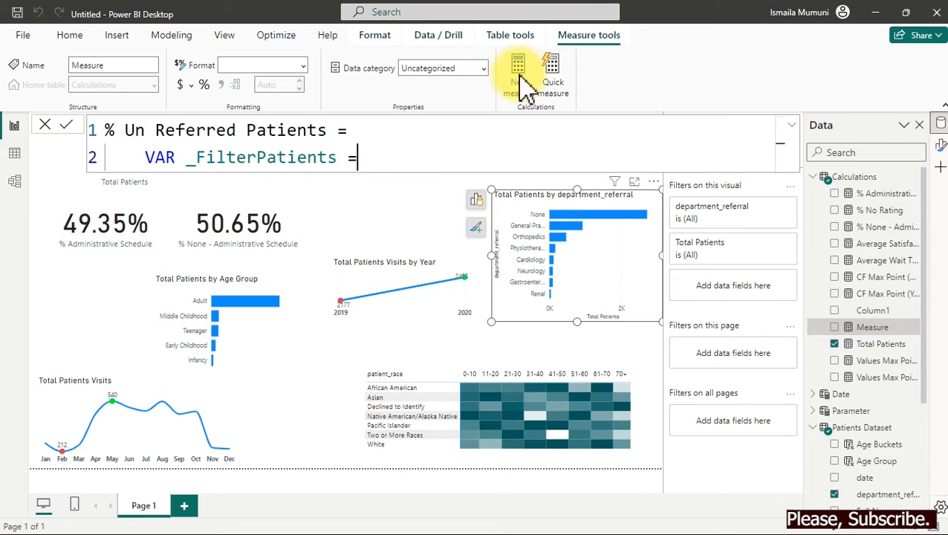
Start the _FilterPatients variable's expression with a CALCULATE function that evaluates [Total Patients].
key("shift+Return")
key("Tab")
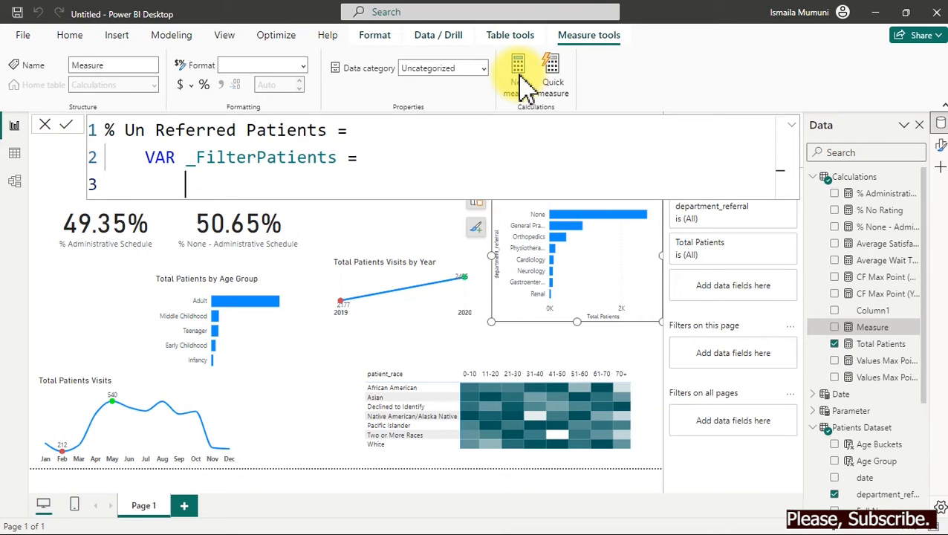
type("cal")
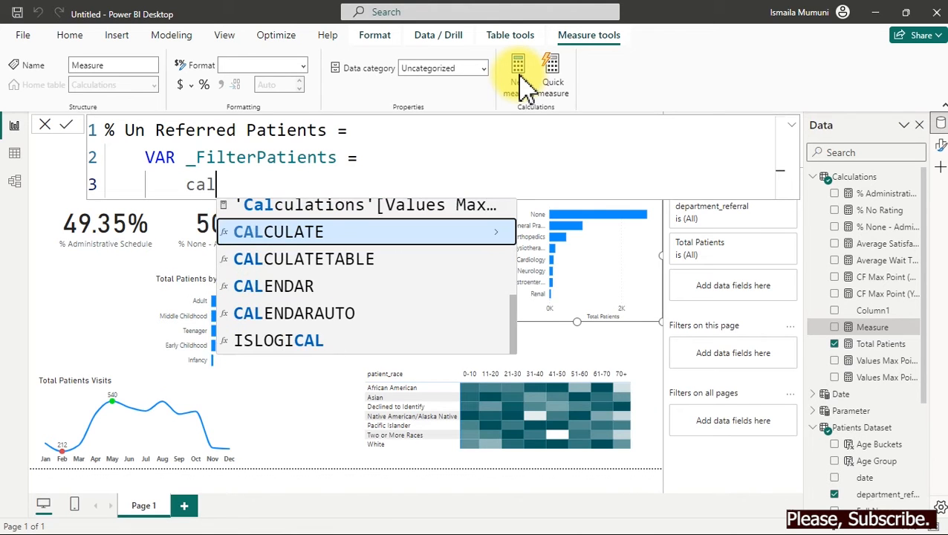
key("Tab")
key("shift+Return")
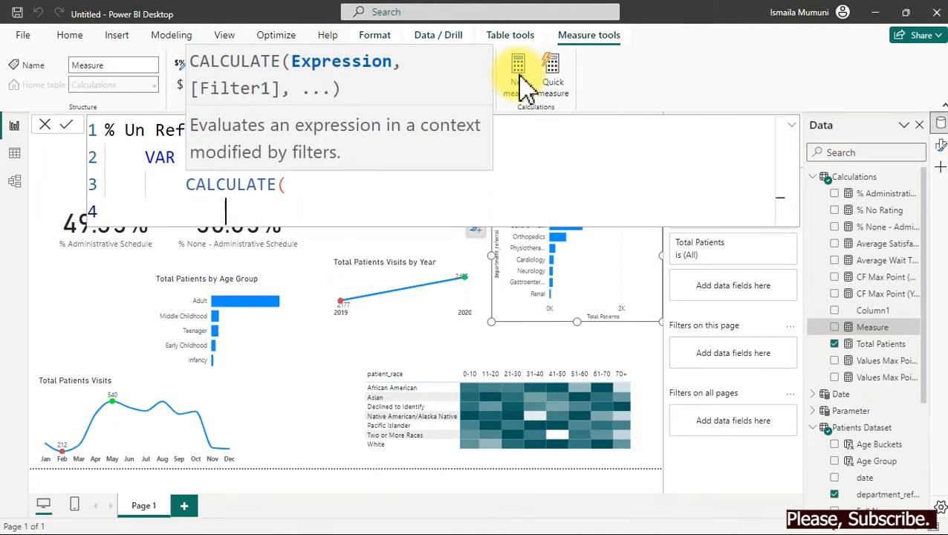
type("[to")
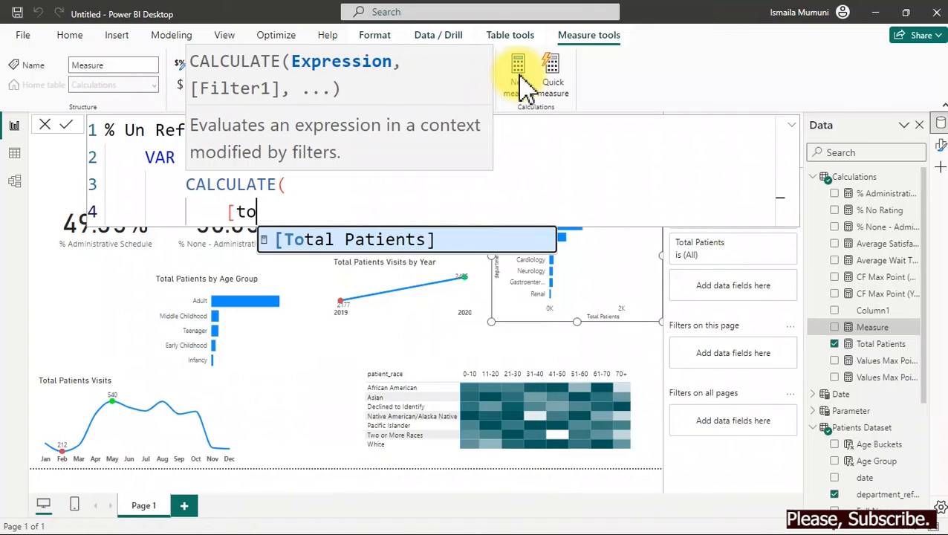
key("Tab")
type(",")
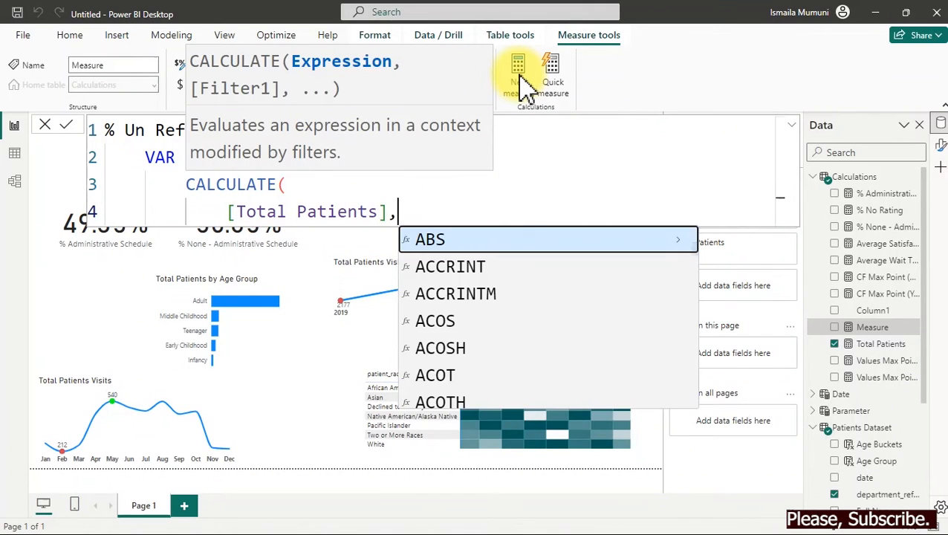
Add the filter 'Patients Dataset'[department_referral]="none" to the CALCULATE function and close it.
key("shift+Return")
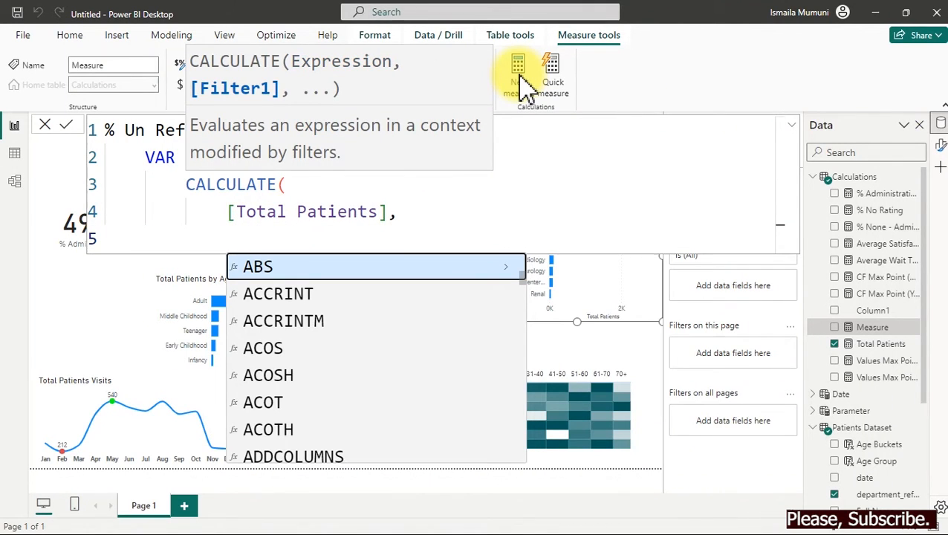
type("dep")
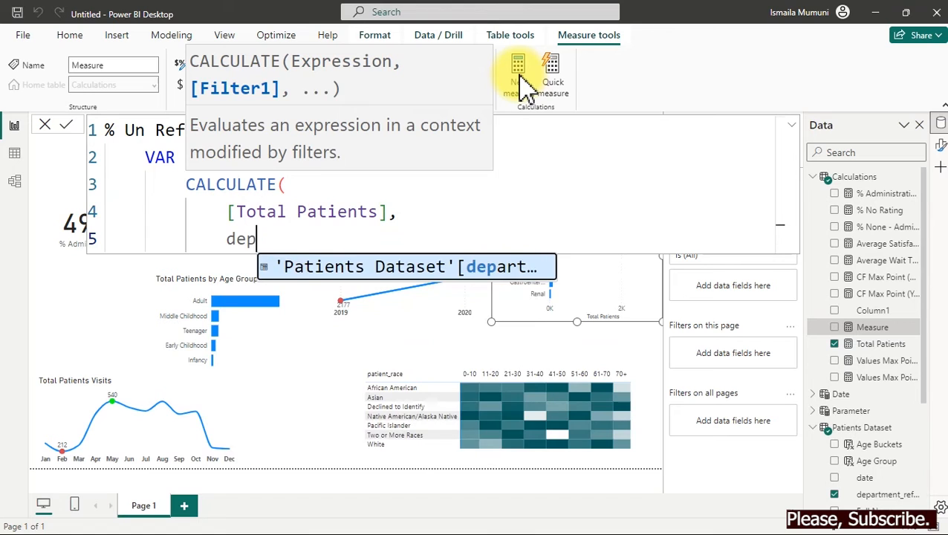
key("Tab")
type("=")
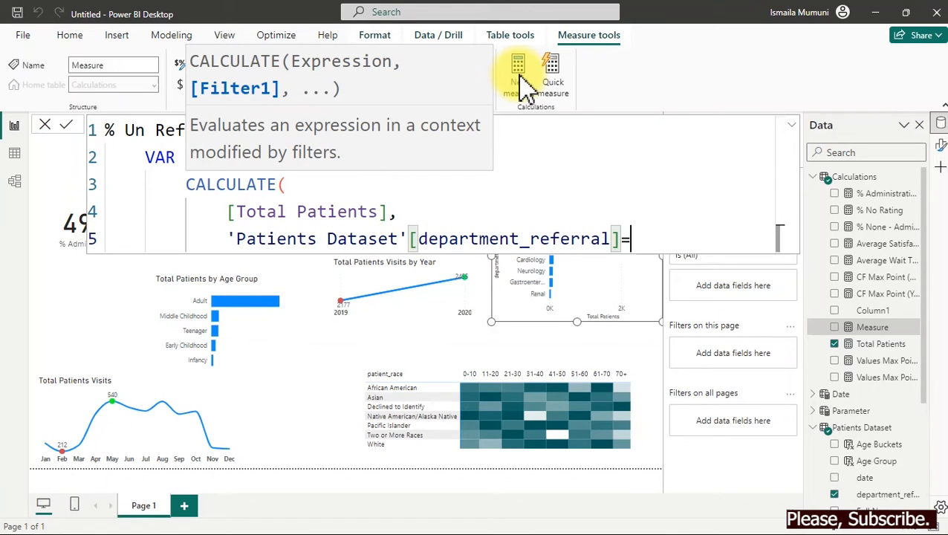
type("\"nono")
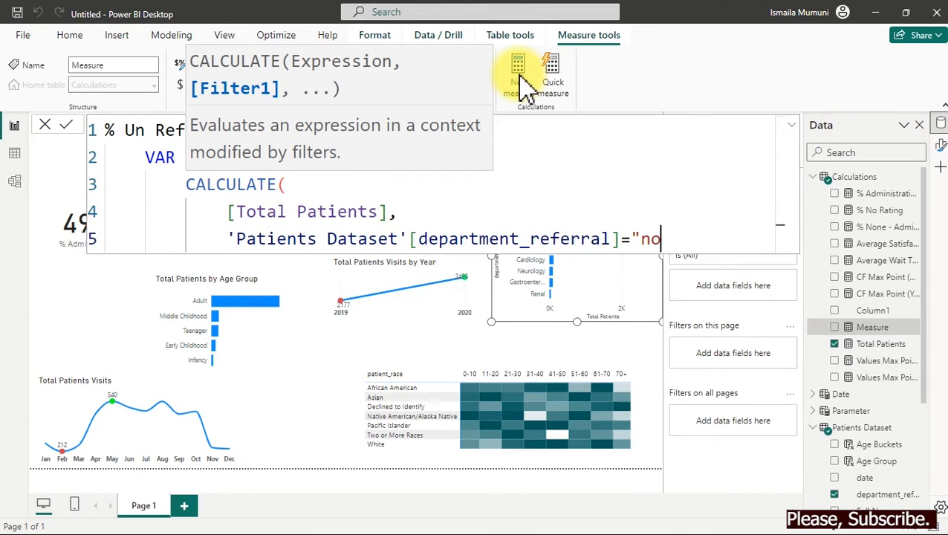
key("BackSpace")
type("e\"")
key("Return")
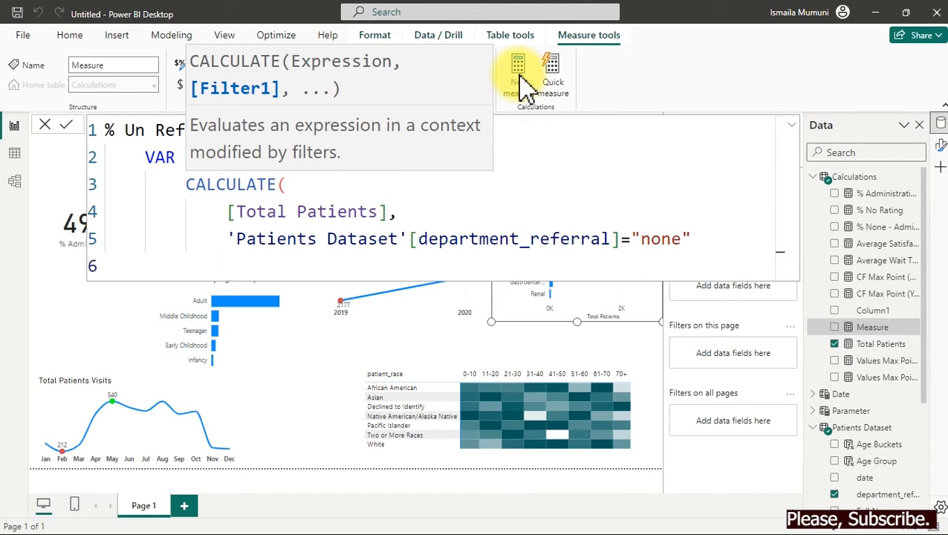
key("BackSpace")
type(")")
key("shift+Return")
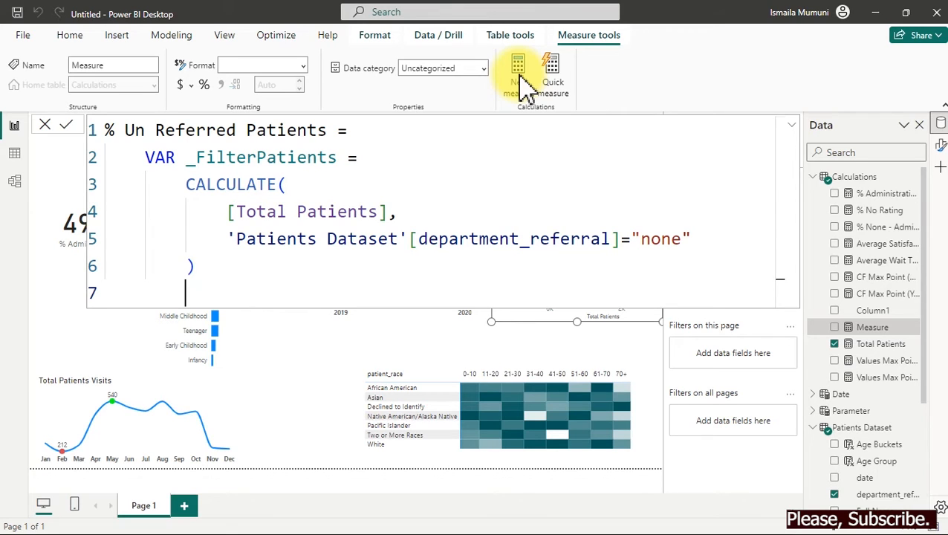
Add a RETURN clause with a DIVIDE function that uses _FilterPatients as the numerator.
type("return")
key("BackSpace")
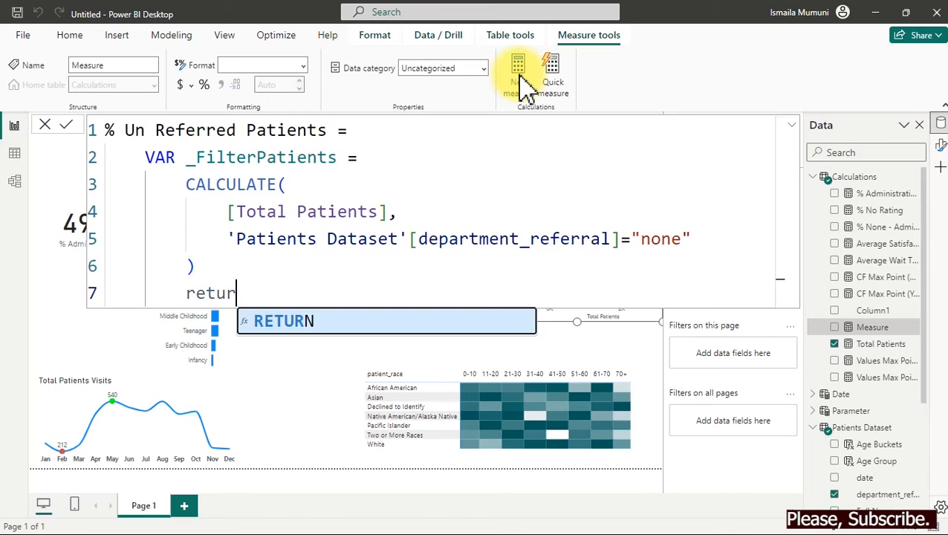
key("Tab")
key("shift+Return")
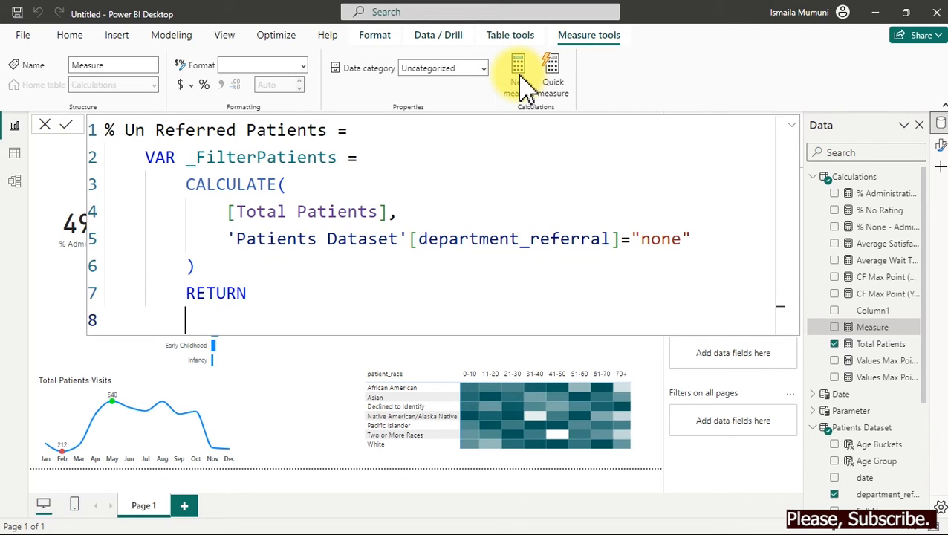
type("divi")
key("Tab")
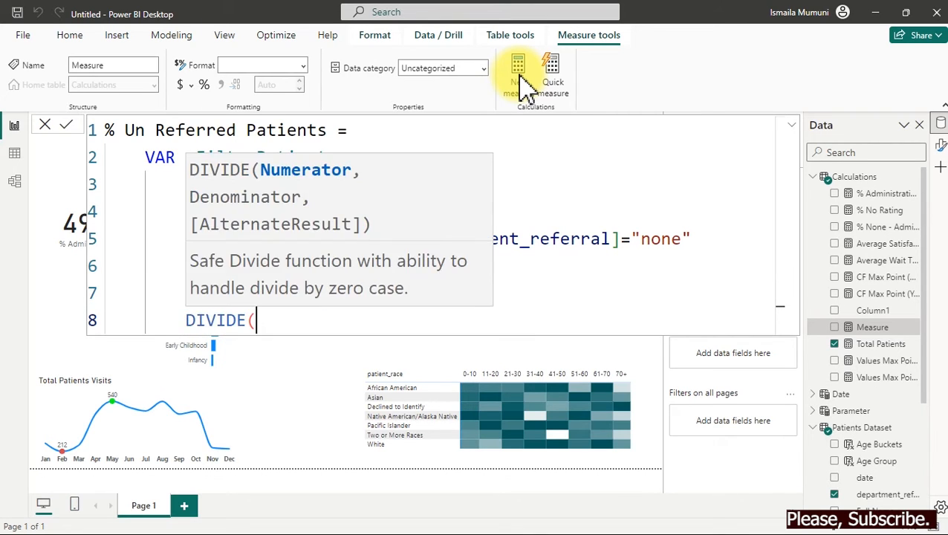
key("shift+Return")
type("_")
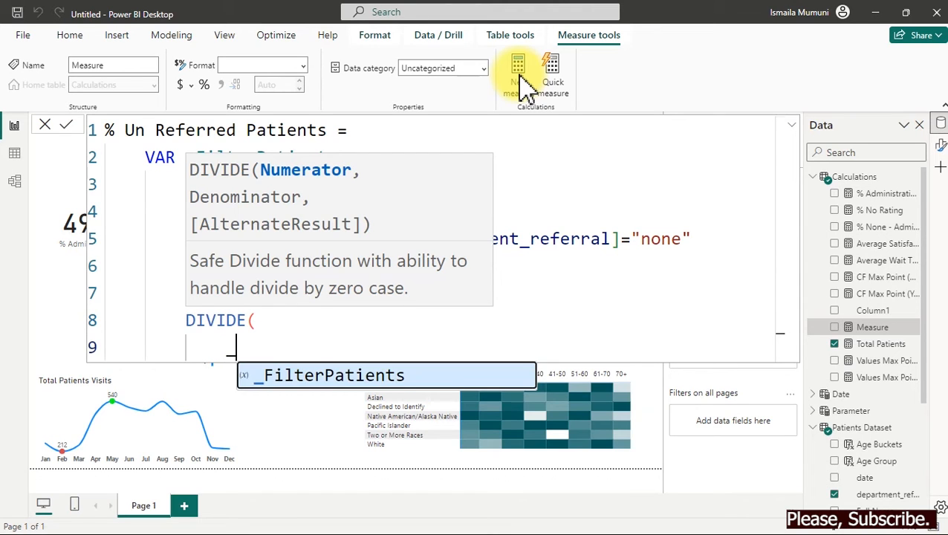
key("Tab")
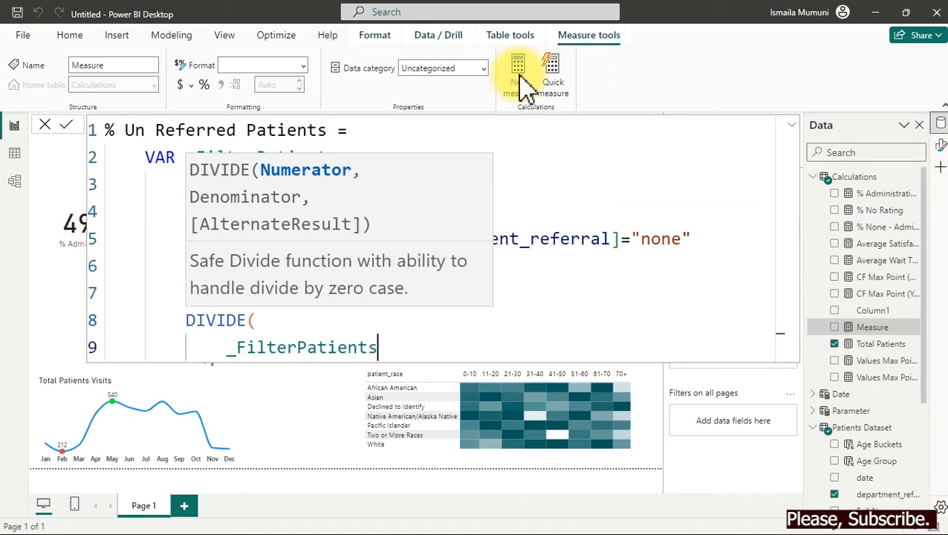
type(",")
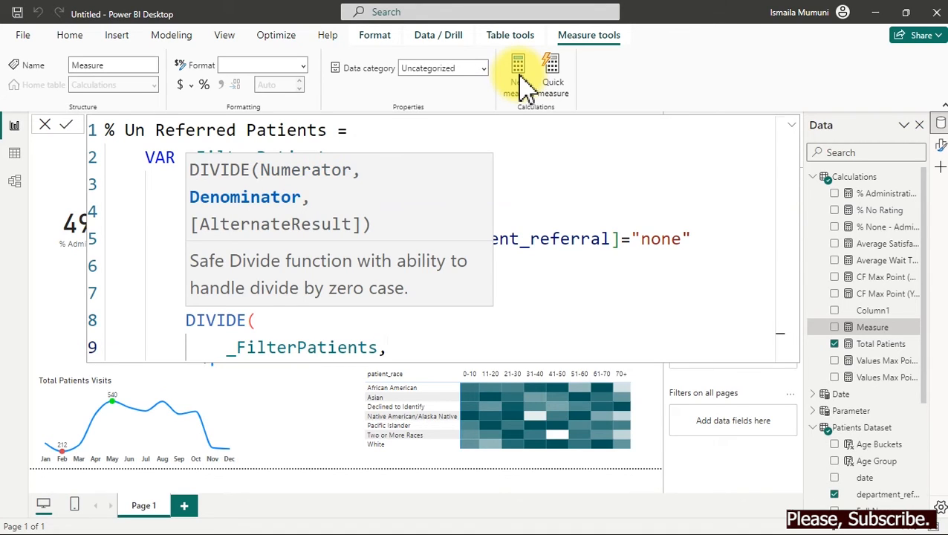
Set [Total Patients] as the DIVIDE denominator, close the function and commit the % Un Referred Patients measure.
key("shift+Return")
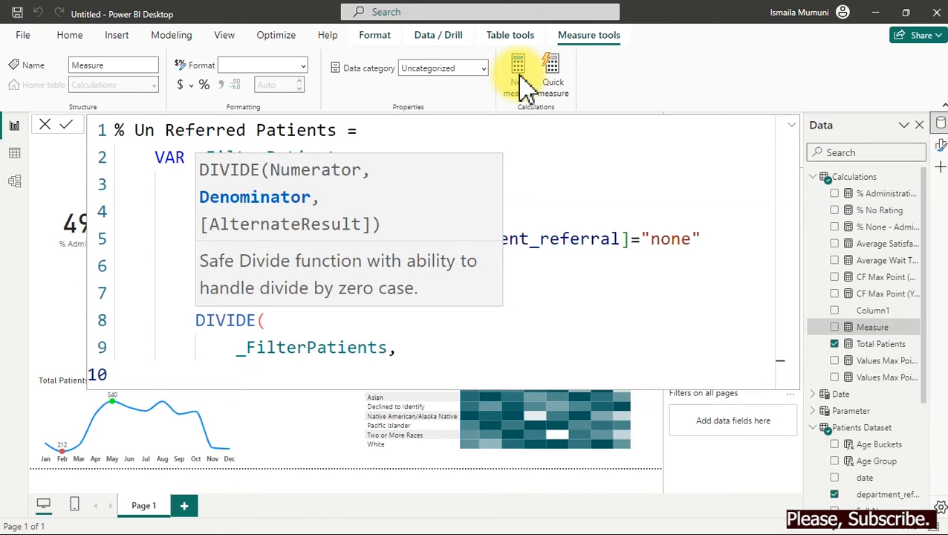
type("{")
key("BackSpace")
type("[to")
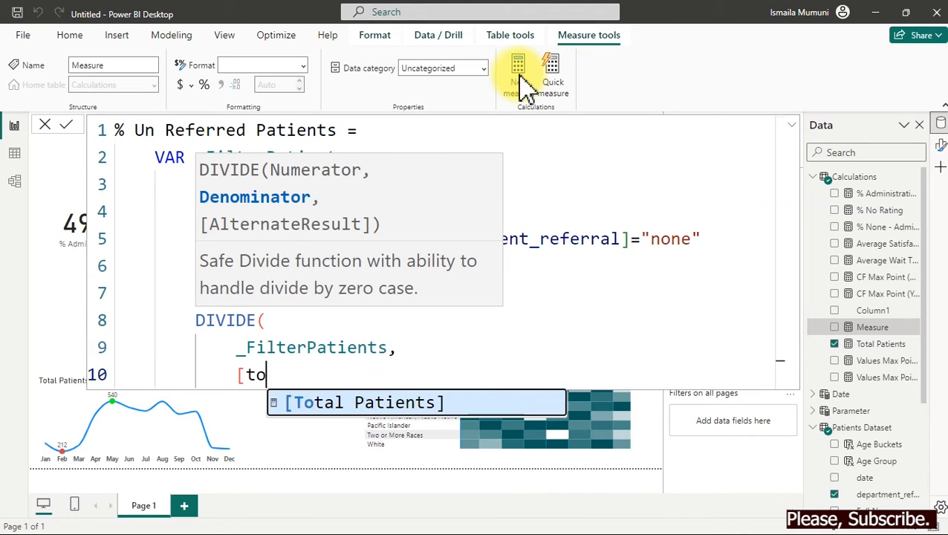
key("Return")
key("shift+Return")
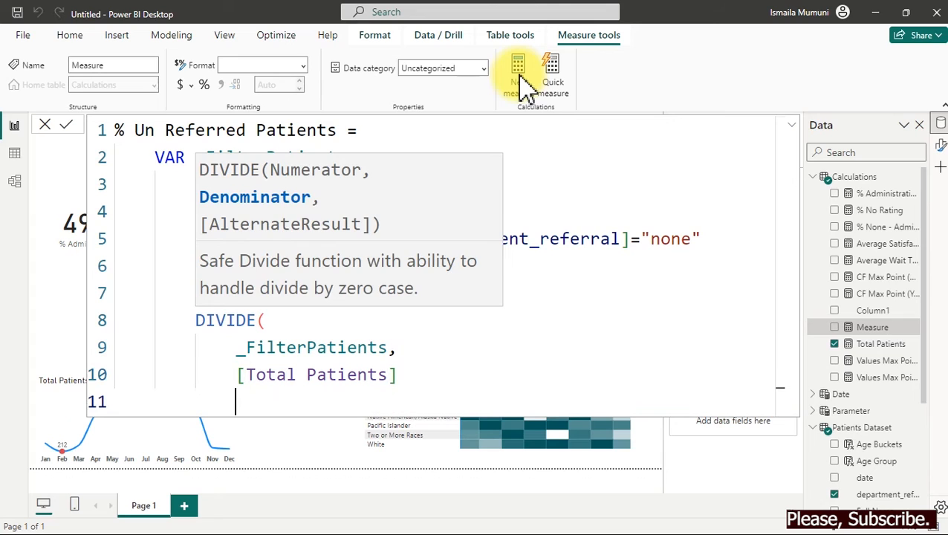
type(")")
left_click(526, 88)
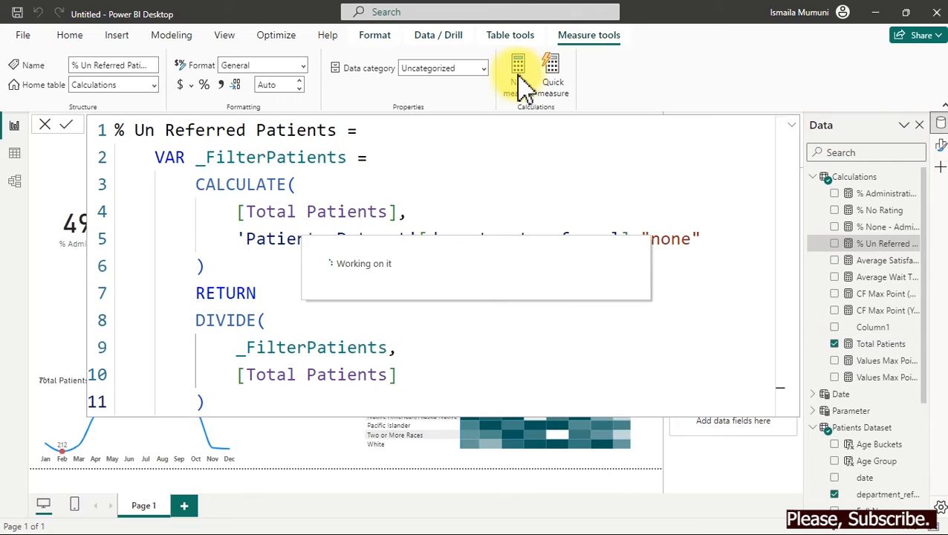
Copy the entire % Un Referred Patients formula and format the measure as a percentage.
left_click(323, 161)
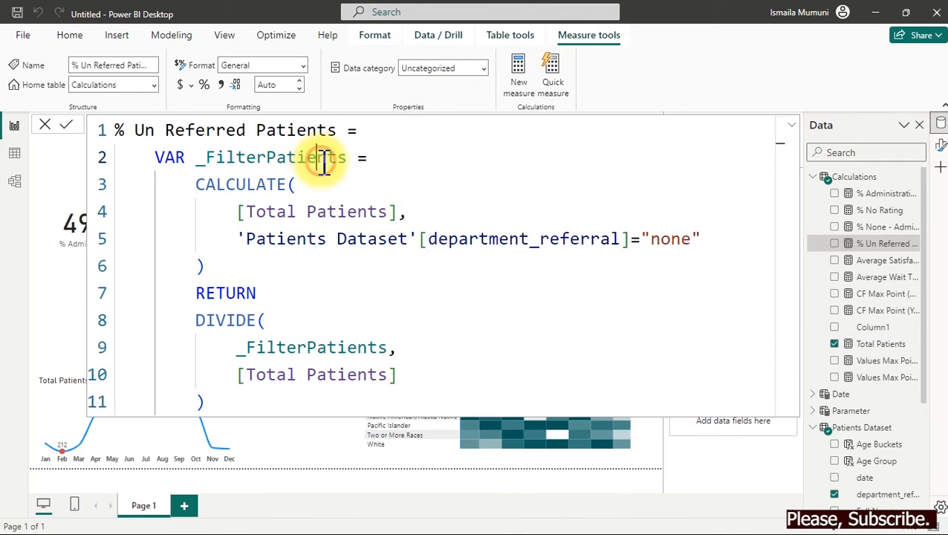
key("ctrl+a")
key("ctrl+c")
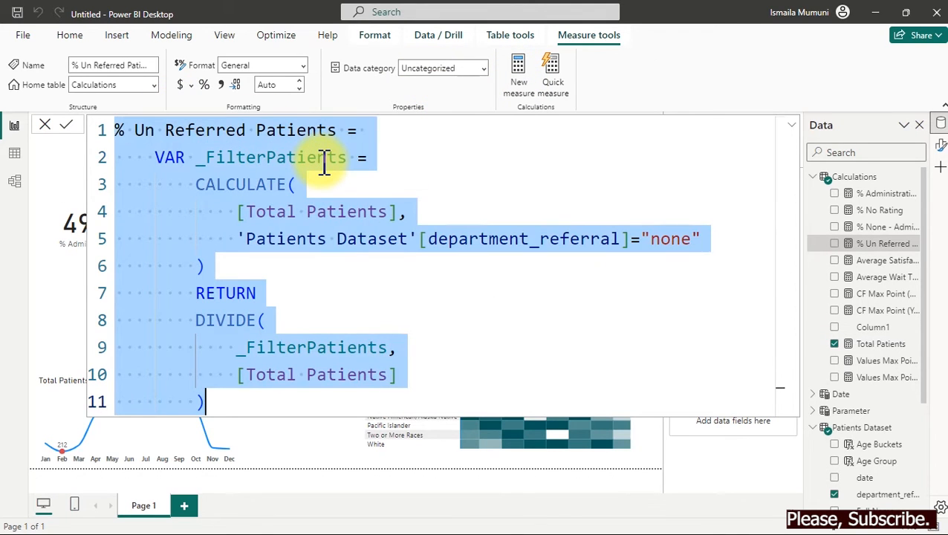
left_click(205, 87)
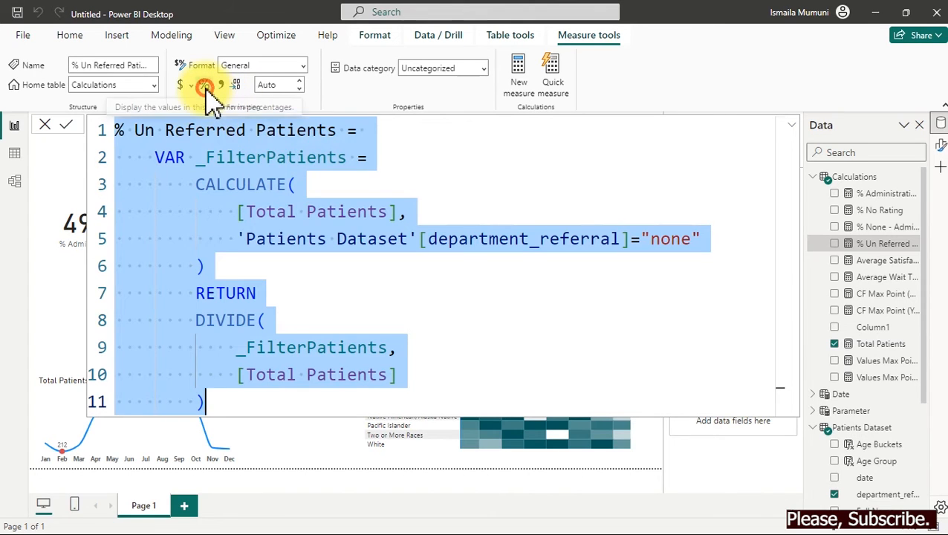
left_click(209, 94)
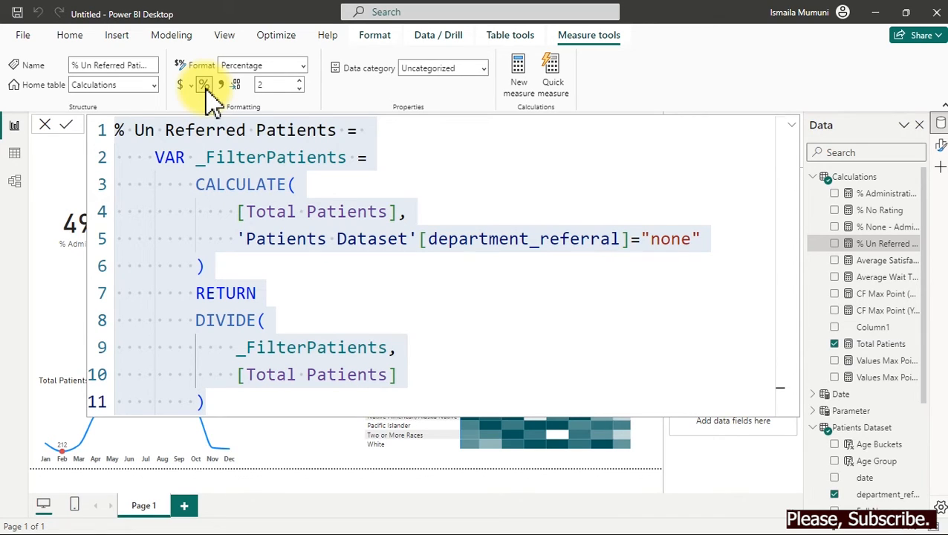
Create another measure from the copied formula and rename it "% Referred Patients".
left_click(518, 74)
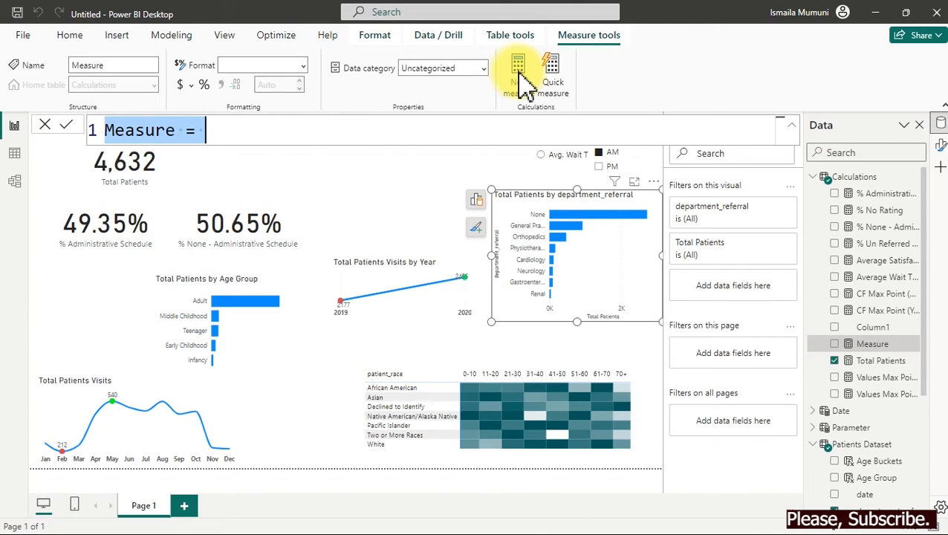
key("ctrl+v")
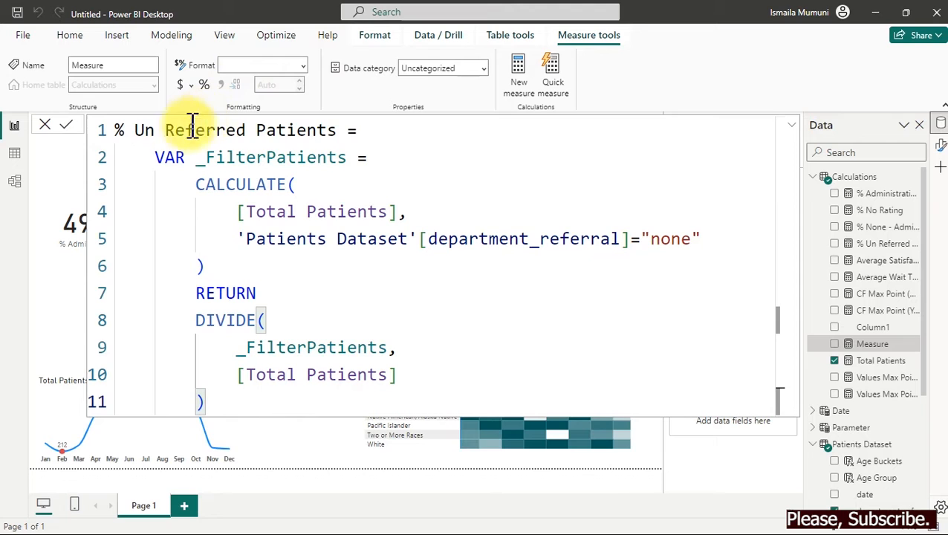
double_click(142, 131)
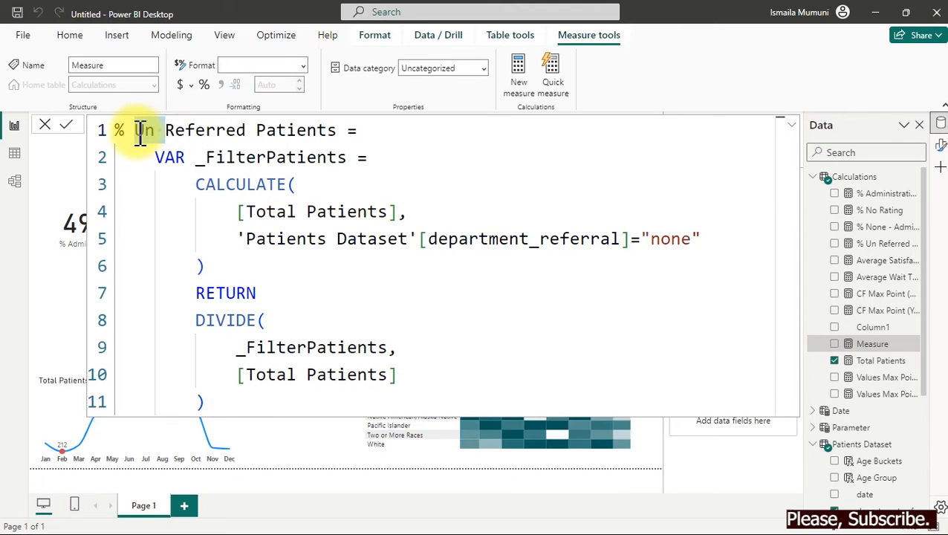
key("BackSpace")
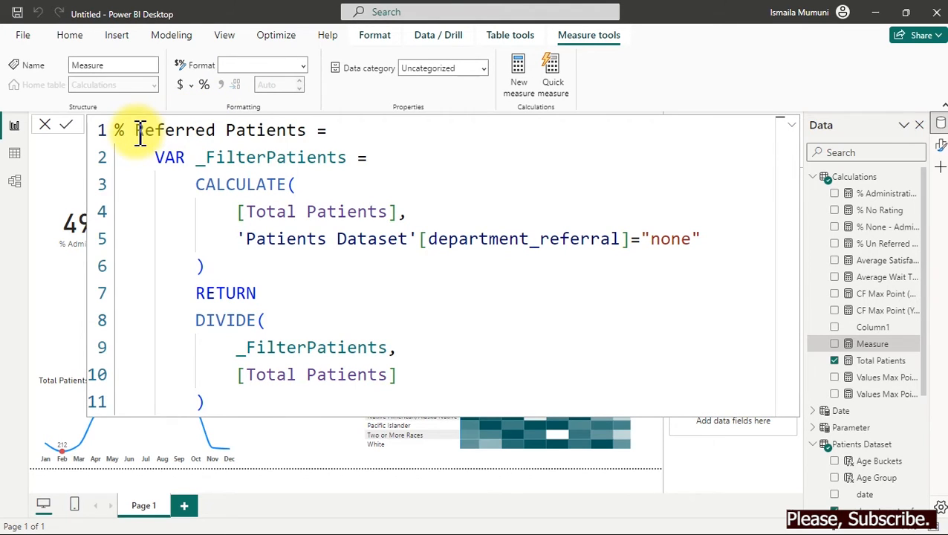
Change the filter condition to department_referral<>"none", commit the % Referred Patients measure and format it as a percentage.
left_click(638, 243)
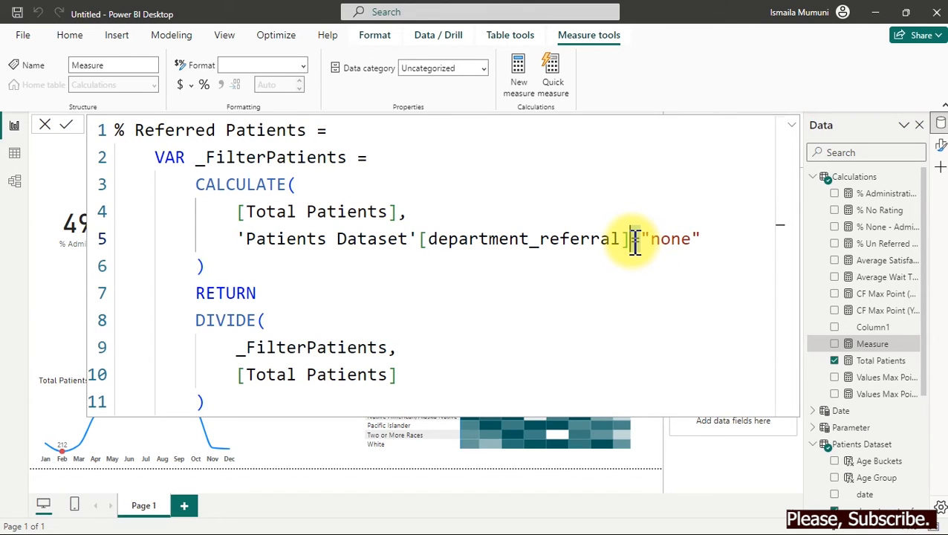
key("Delete")
type("<>")
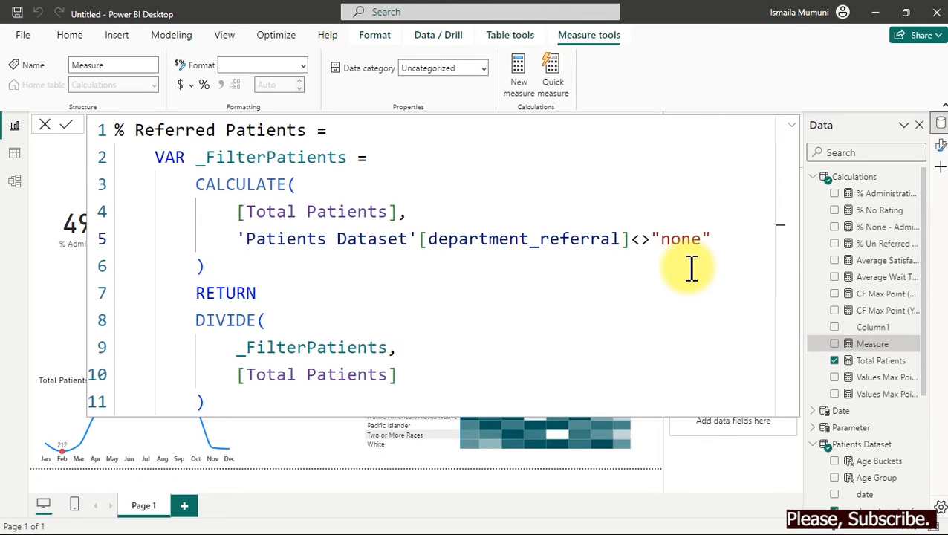
left_click(695, 271)
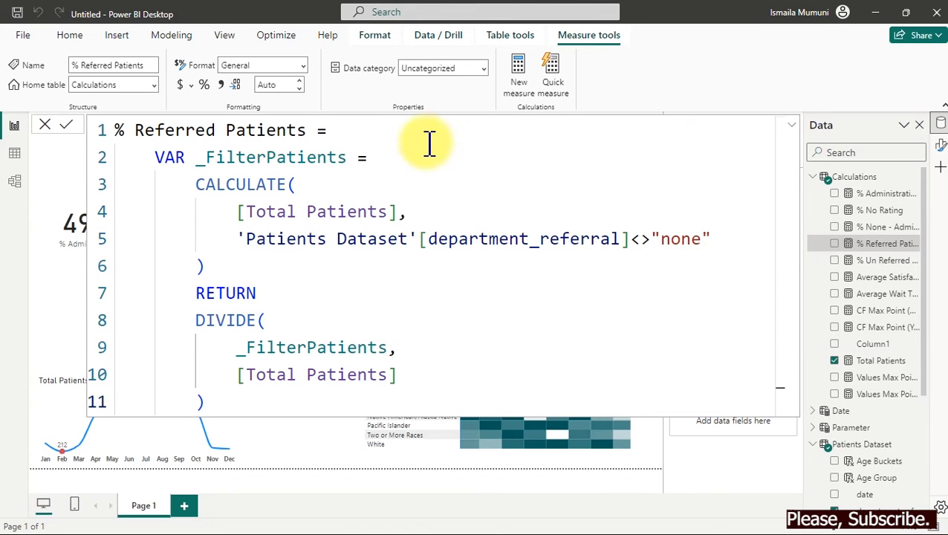
left_click(206, 84)
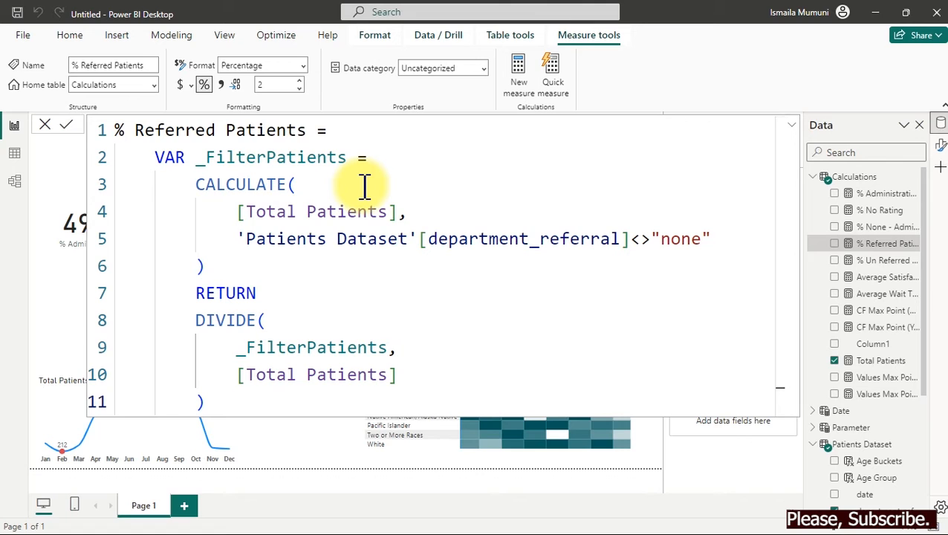
Add a new card visual showing the % Referred Patients measure to the report page.
left_click(876, 344)
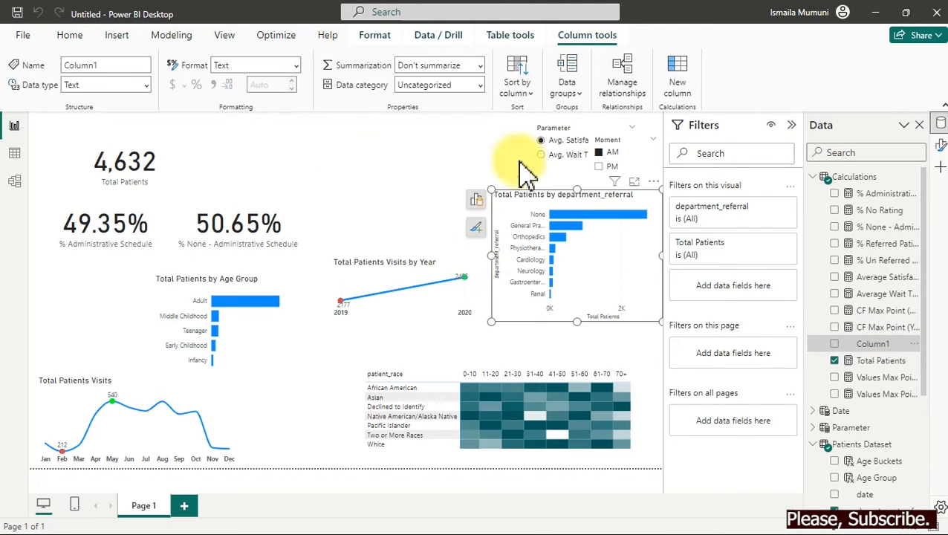
left_click(822, 223)
left_click(835, 244)
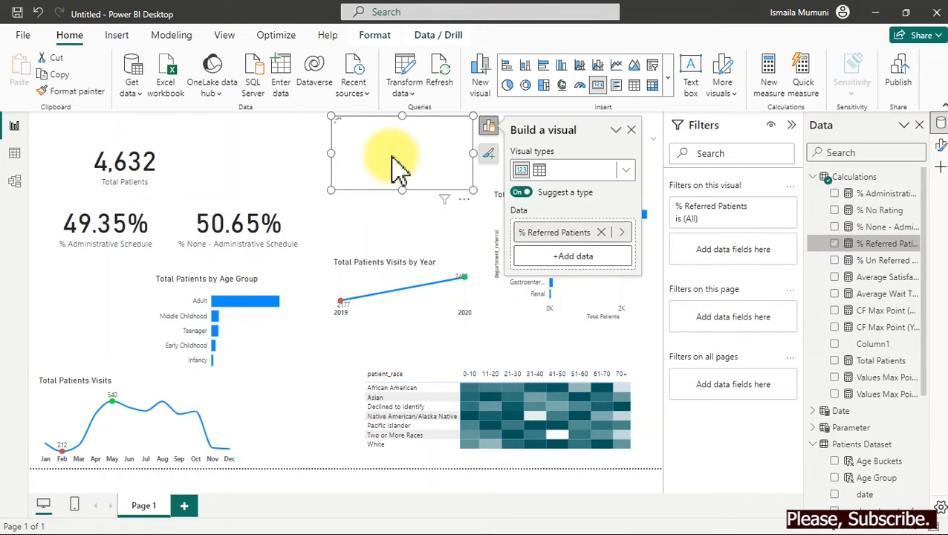
Move the % Referred Patients card beside the Total Patients card and shrink it to a compact size.
left_click_drag(387, 169, 328, 180)
left_click_drag(396, 186, 369, 174)
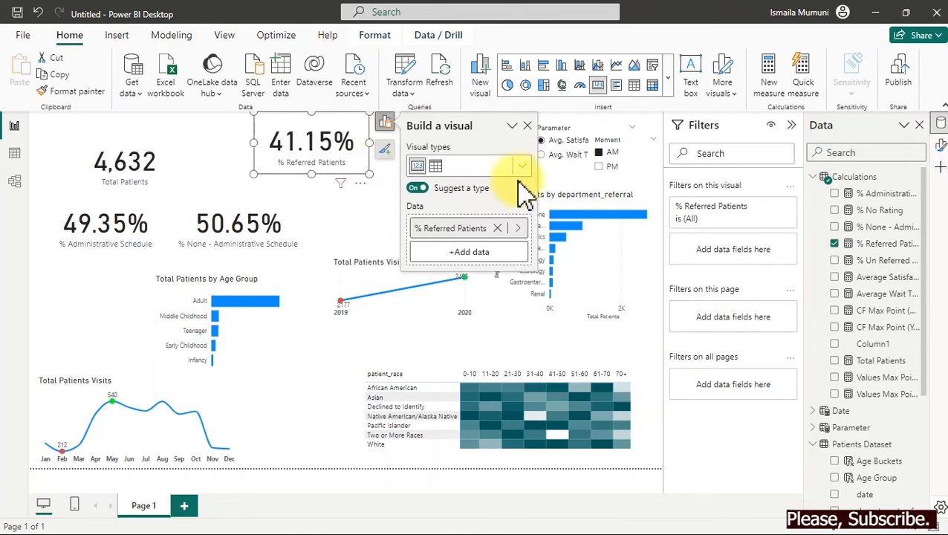
left_click(345, 228)
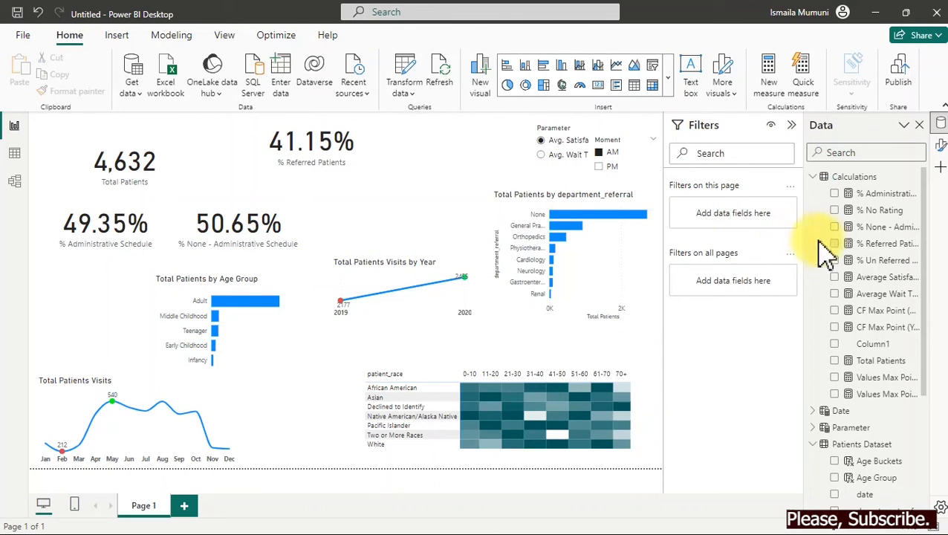
Add a card for the % Un Referred Patients measure, shrink it and place it directly beside the % Referred Patients card.
left_click(838, 261)
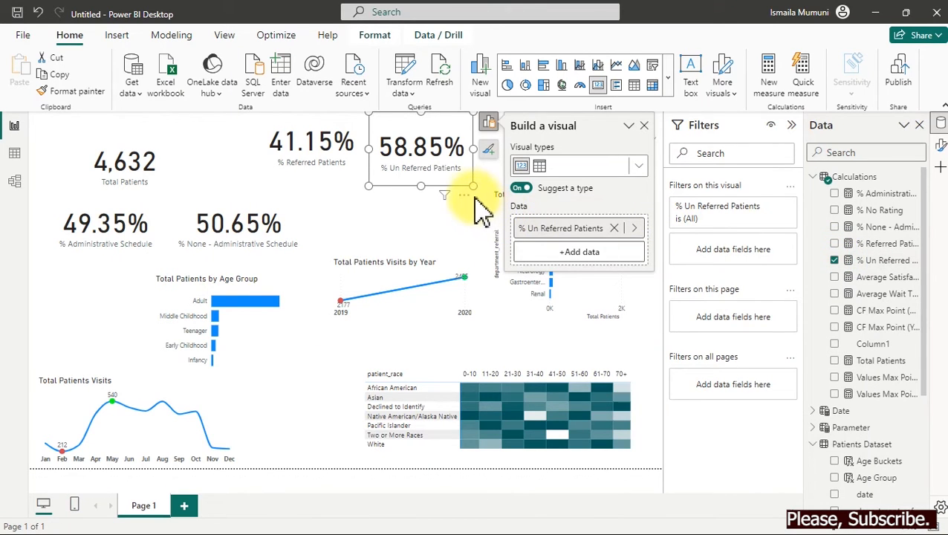
left_click_drag(473, 186, 467, 181)
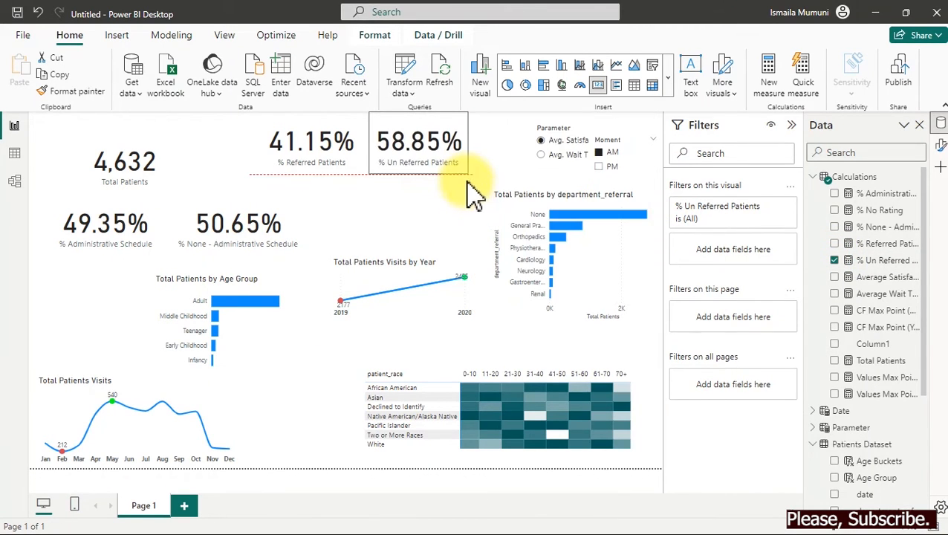
left_click_drag(392, 148, 423, 165)
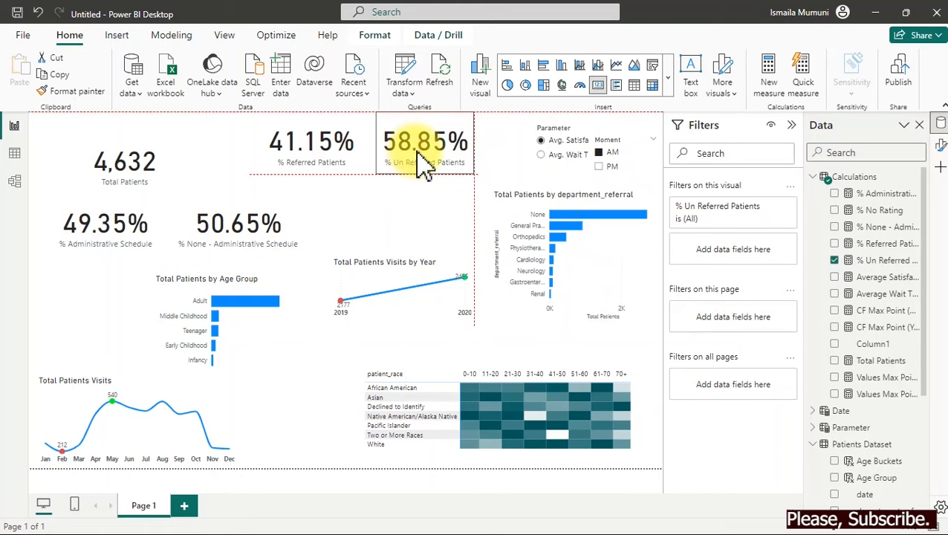
left_click(399, 220)
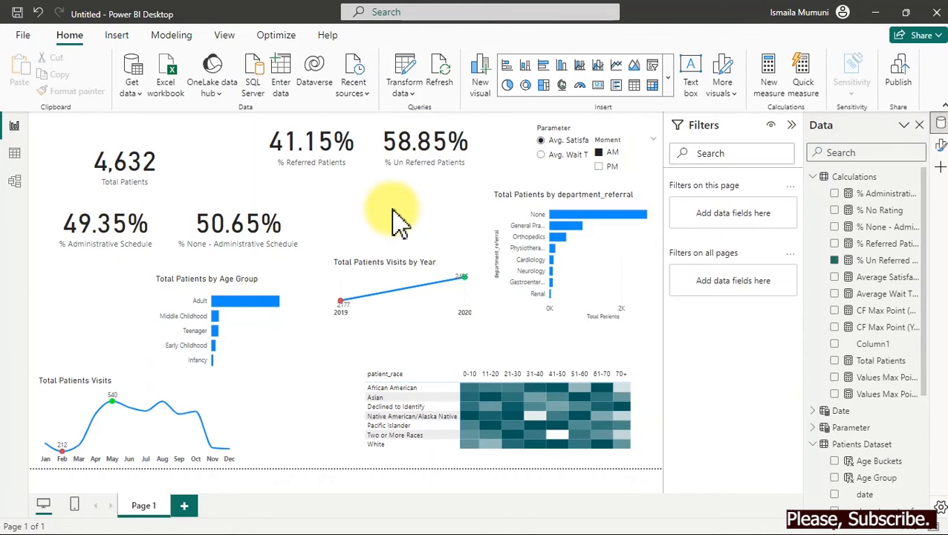
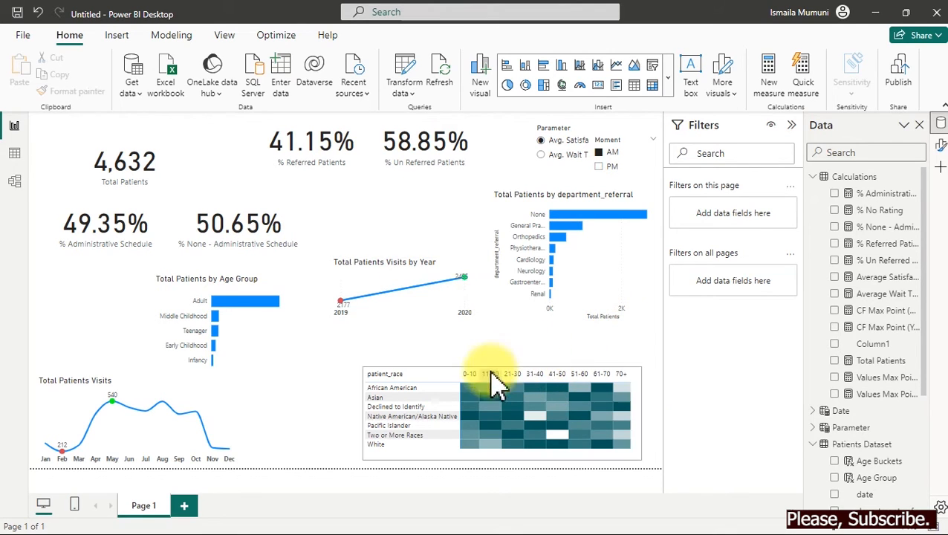
Move the Parameter slicer just above the patient_race matrix and select Avg. Wait Time.
left_click_drag(582, 133, 568, 303)
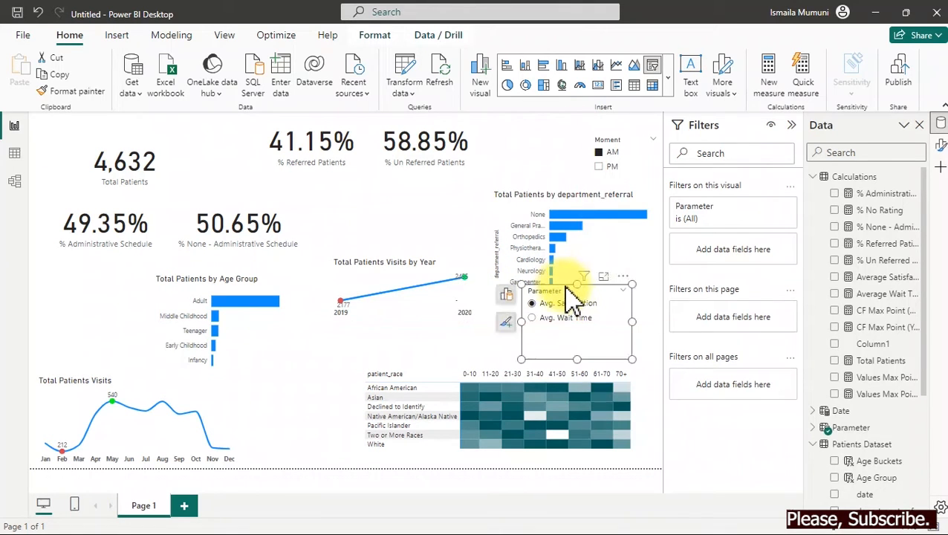
left_click(538, 324)
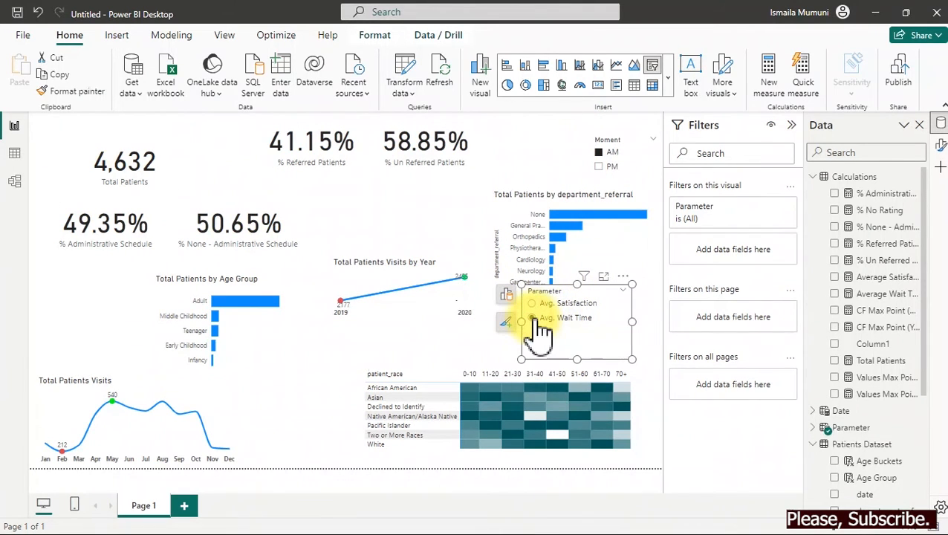
left_click(535, 318)
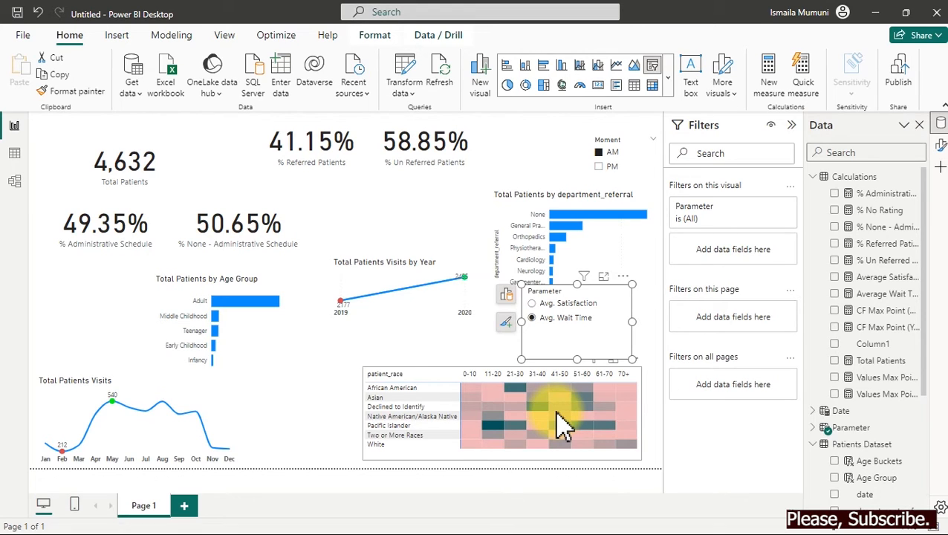
Collapse the Calculations and Patients Dataset tables and examine the Parameter table's formula, including the index after Avg. Satisfaction.
left_click(813, 178)
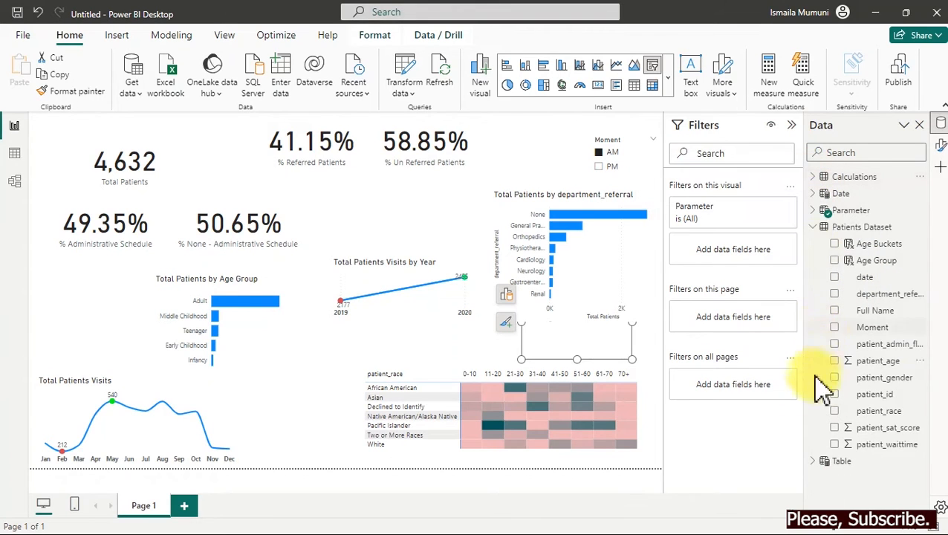
left_click(821, 226)
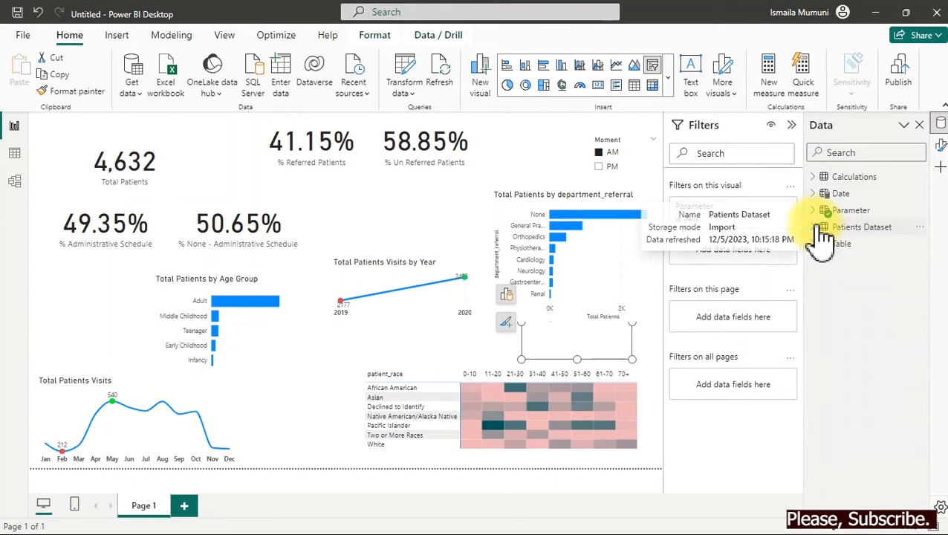
left_click(851, 211)
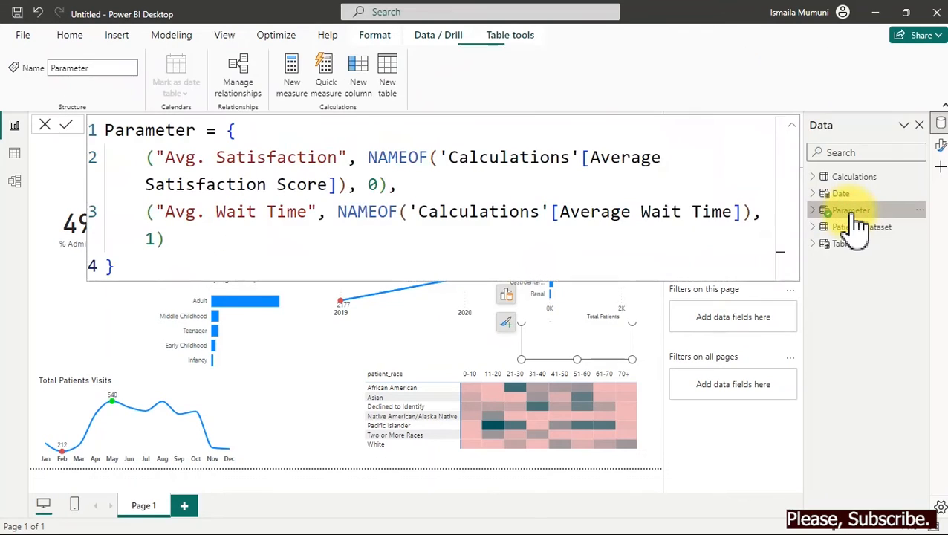
left_click(495, 185)
scroll(495, 184, "down", 4)
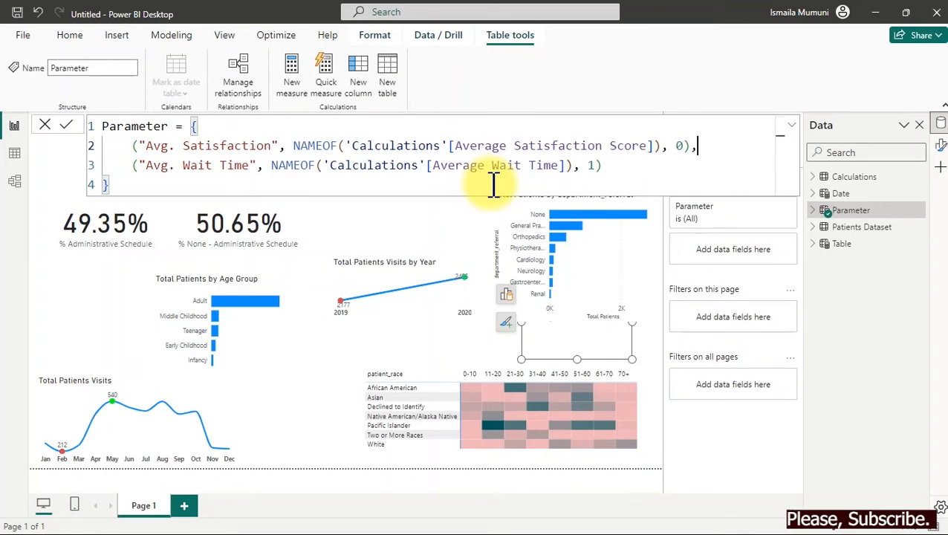
double_click(679, 145)
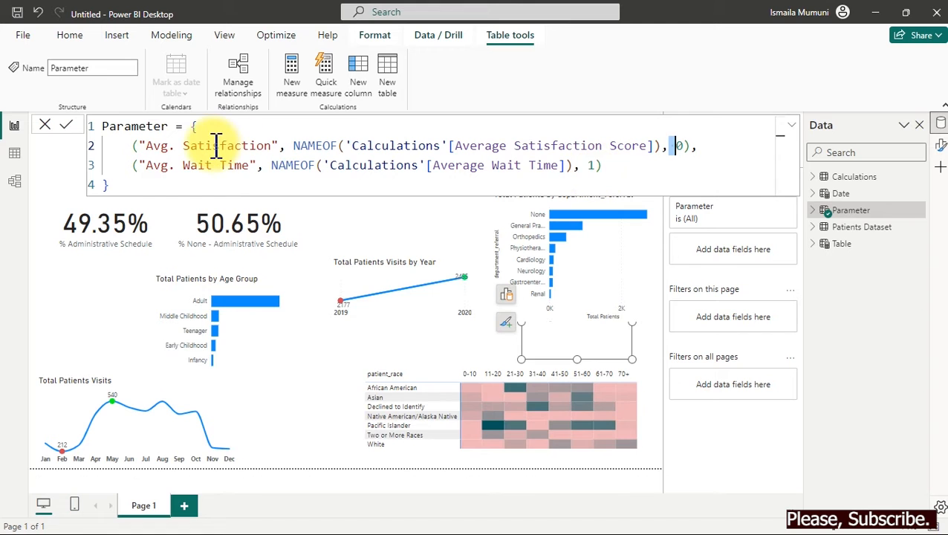
Examine the Parameter table's rows in the table view, including the hidden Parameter Fields and Parameter Order columns.
left_click(16, 154)
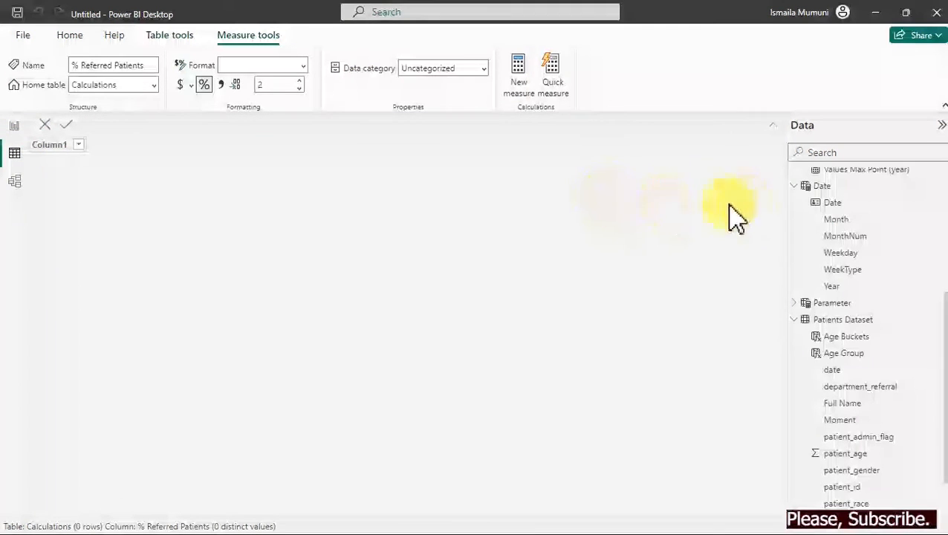
left_click(794, 187)
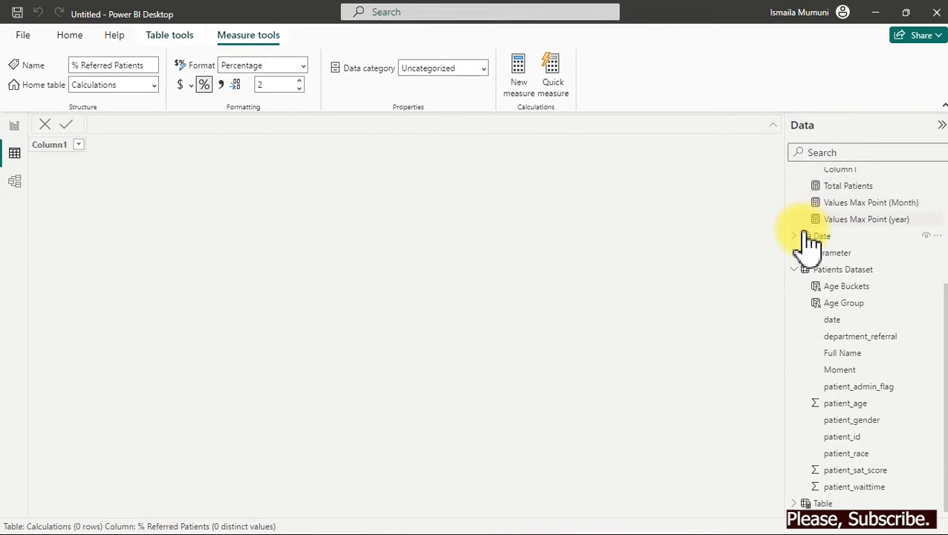
left_click(827, 254)
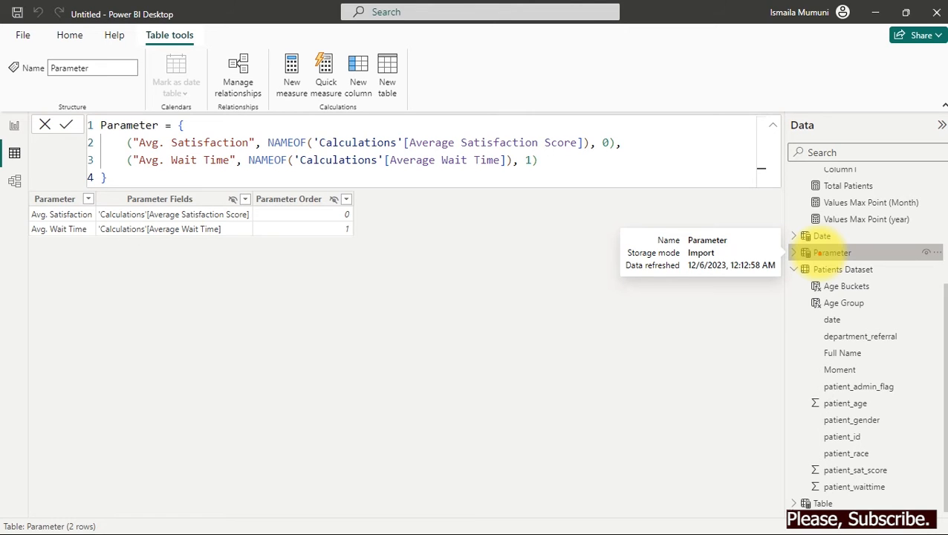
mouse_move(121, 188)
left_mouse_down()
mouse_move(222, 211)
mouse_move(357, 210)
left_mouse_up()
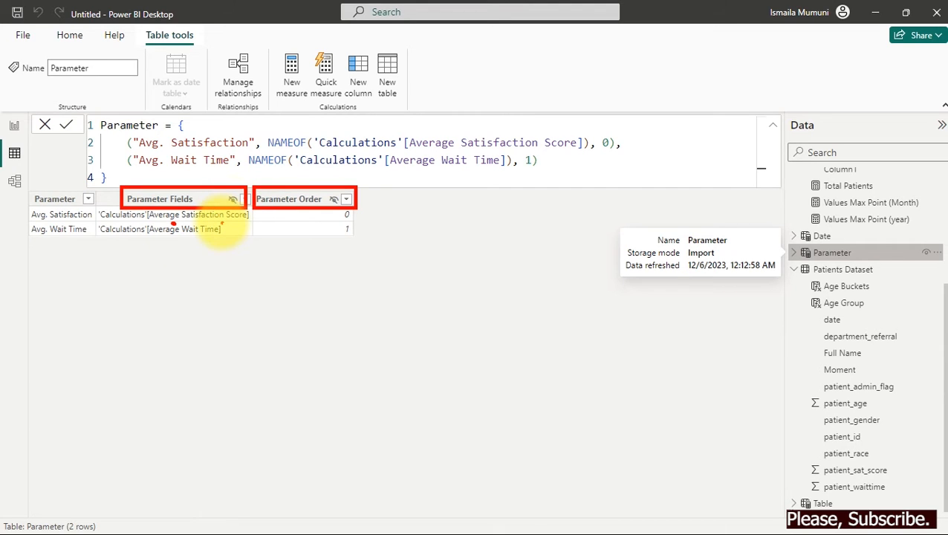
left_click_drag(229, 250, 233, 205)
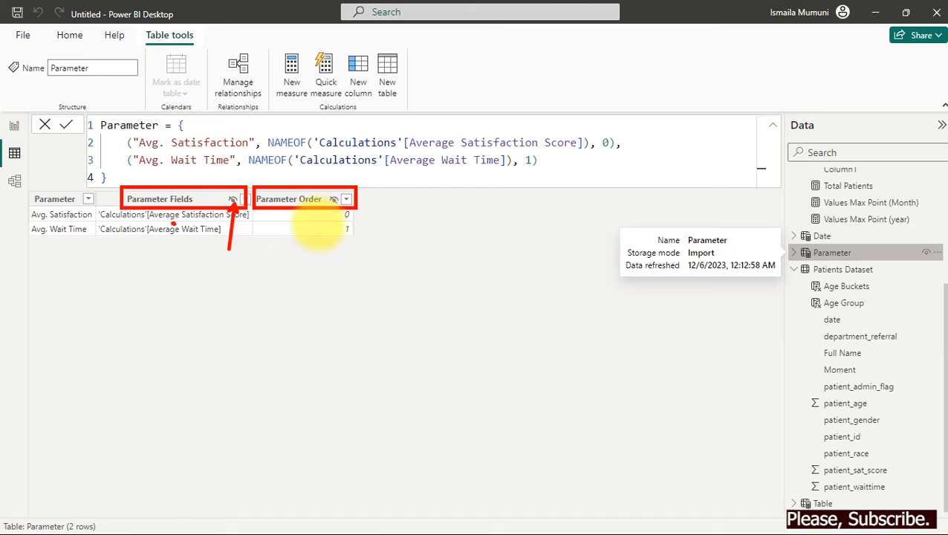
left_click_drag(317, 248, 332, 207)
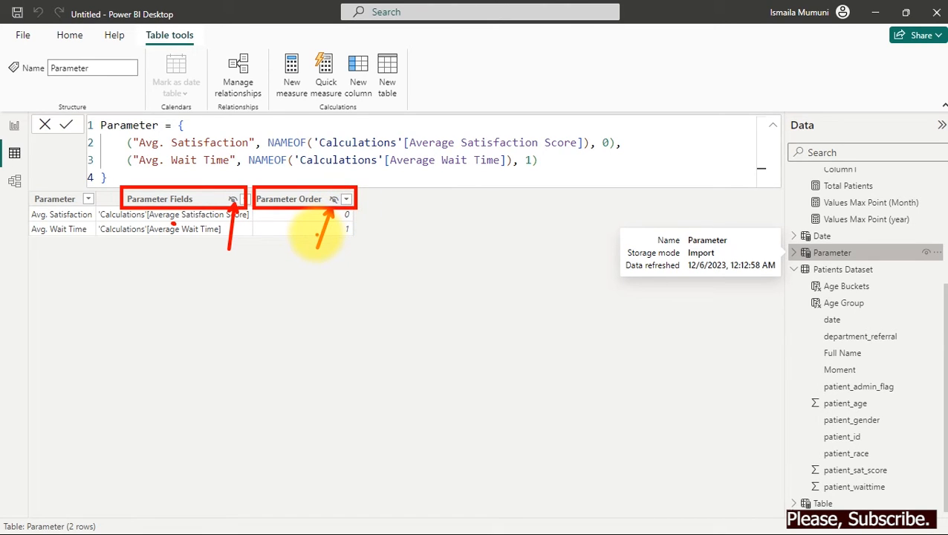
key("Escape")
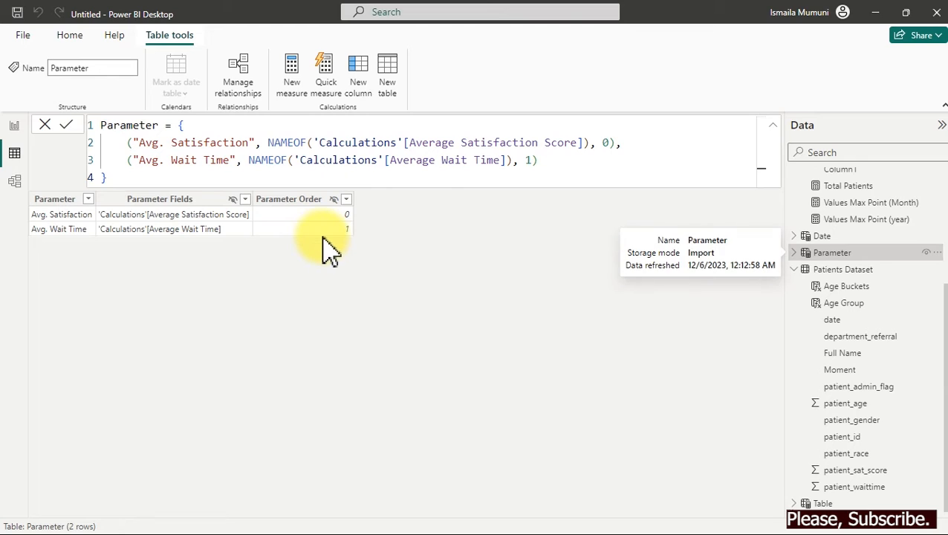
key("ctrl+2")
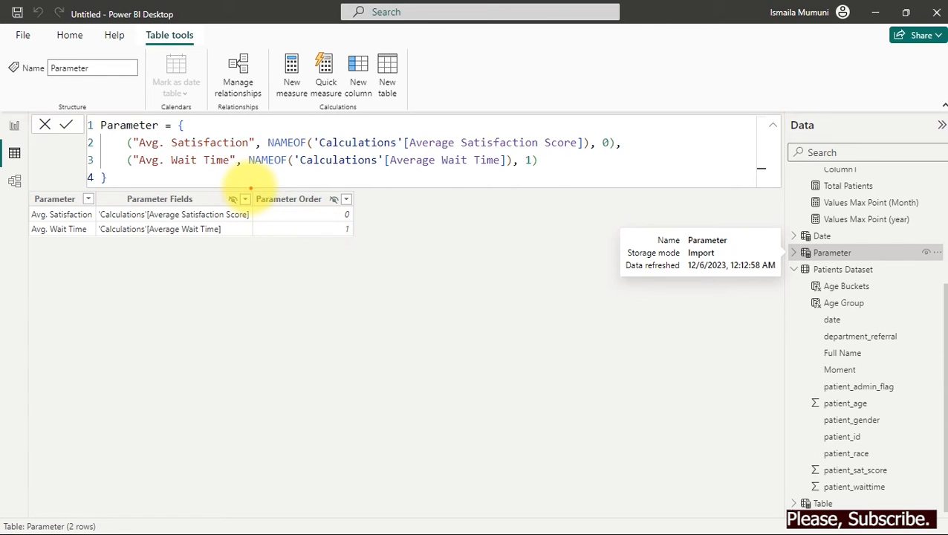
mouse_move(251, 189)
left_mouse_down()
mouse_move(362, 244)
mouse_move(417, 217)
left_mouse_up()
mouse_move(357, 229)
left_mouse_down()
mouse_move(400, 238)
mouse_move(413, 201)
left_mouse_up()
left_click_drag(34, 210, 26, 170)
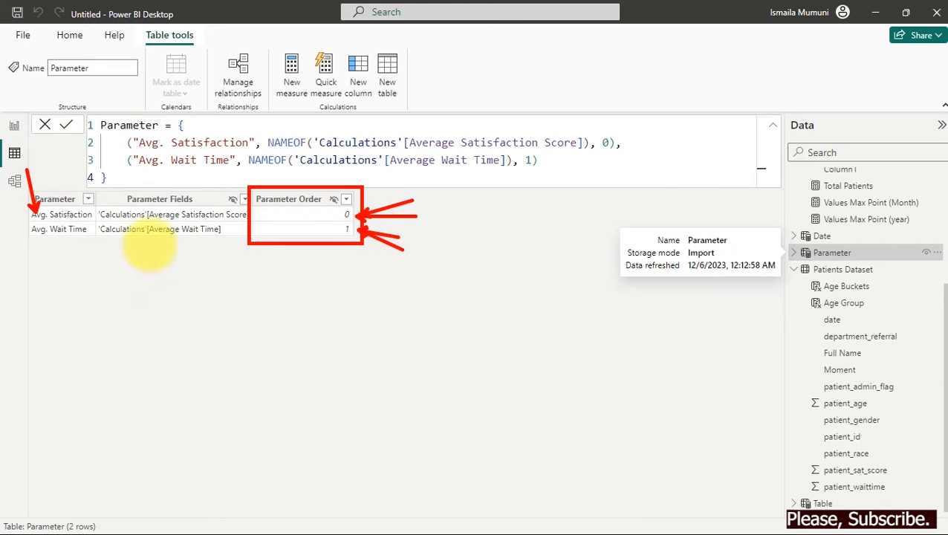
left_click_drag(64, 229, 15, 265)
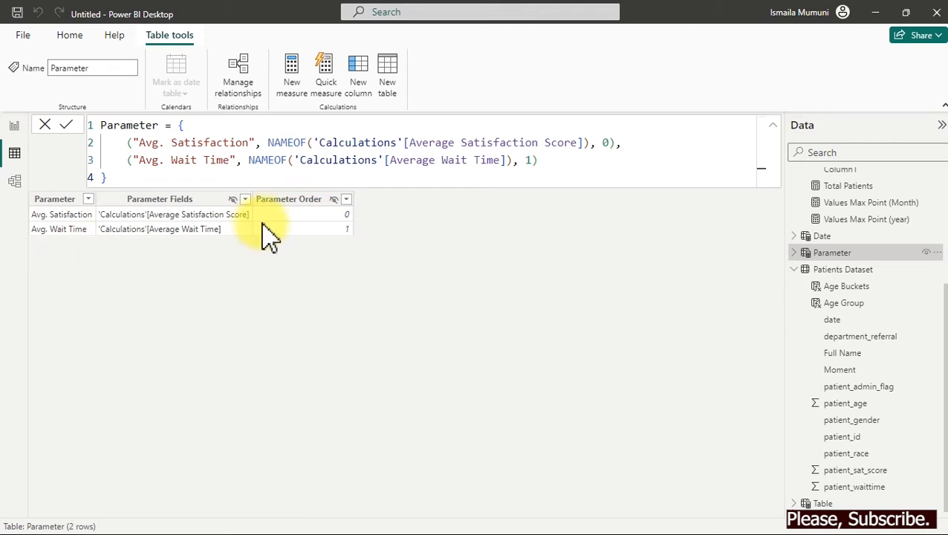
Return to the report and create a new measure in the Calculations table named "HitMap Caption", with an indented second formula line.
left_click(14, 125)
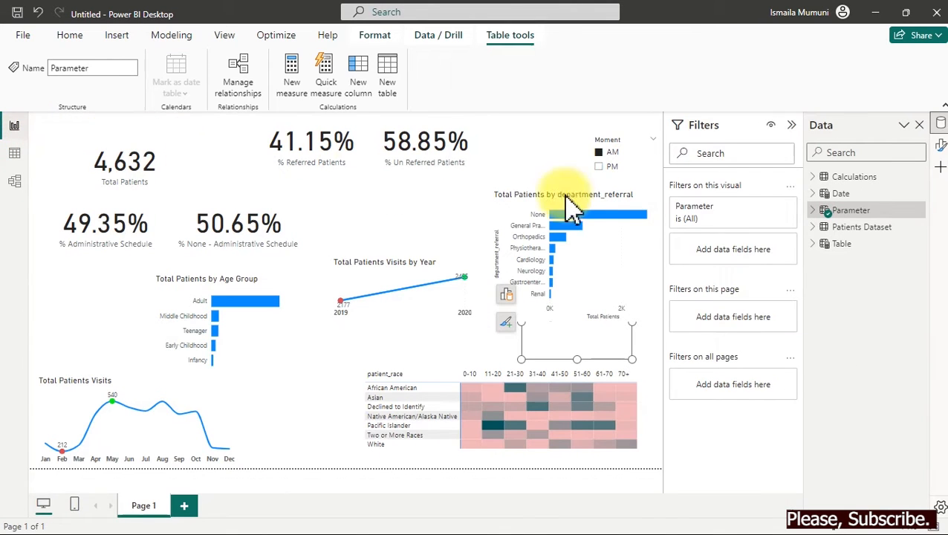
left_click(818, 177)
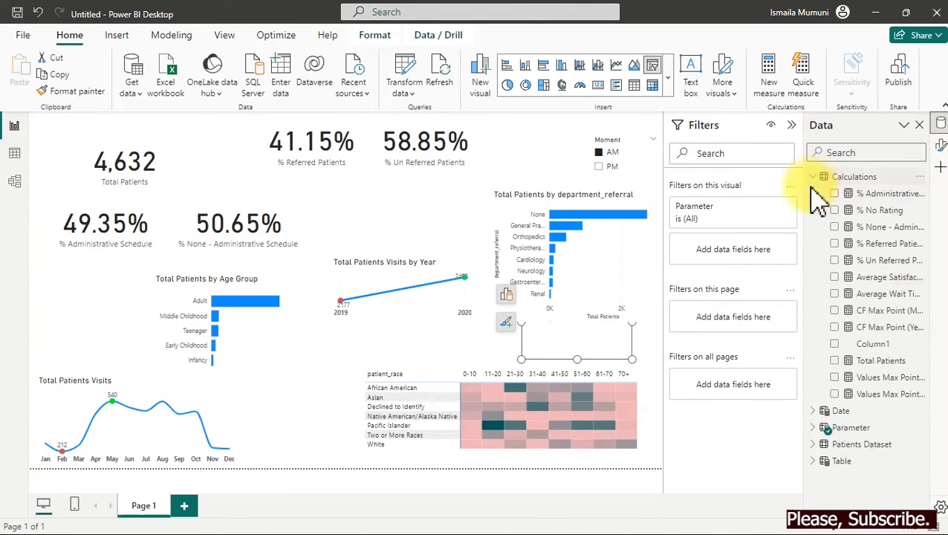
left_click(844, 227)
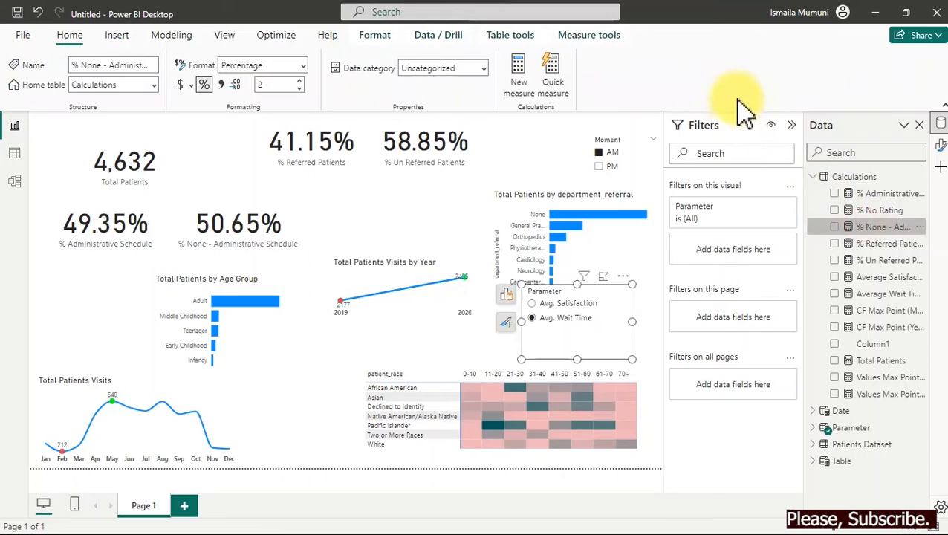
left_click(523, 77)
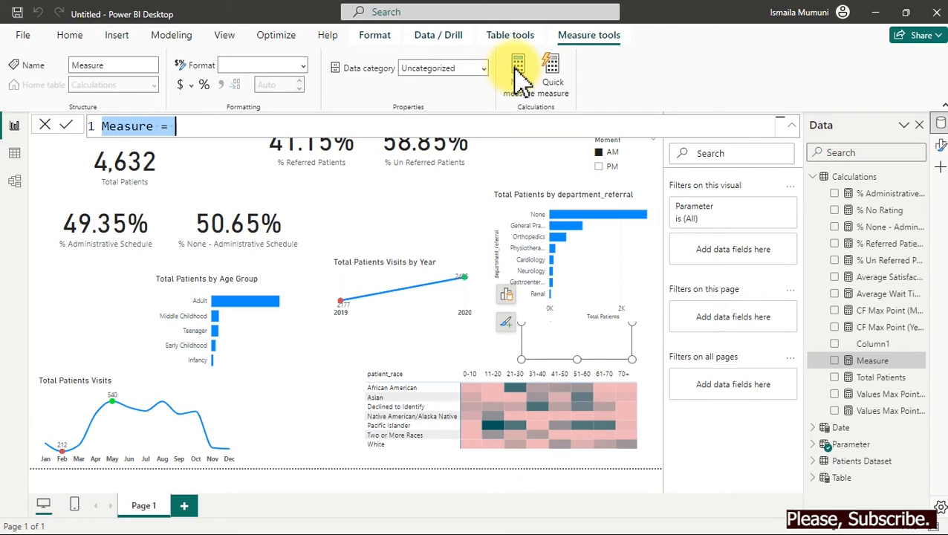
key("ctrl+plus")
key("ctrl+plus")
key("ctrl+plus")
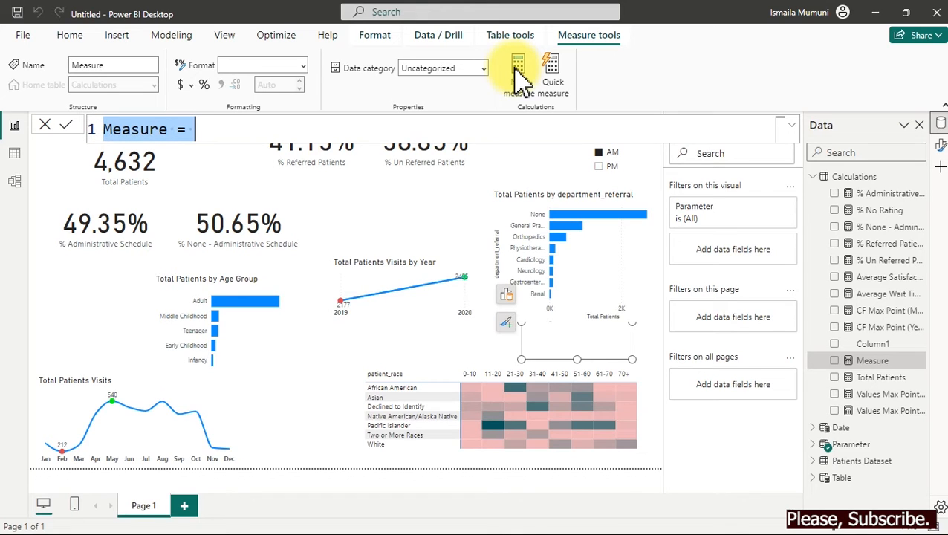
type("Hit")
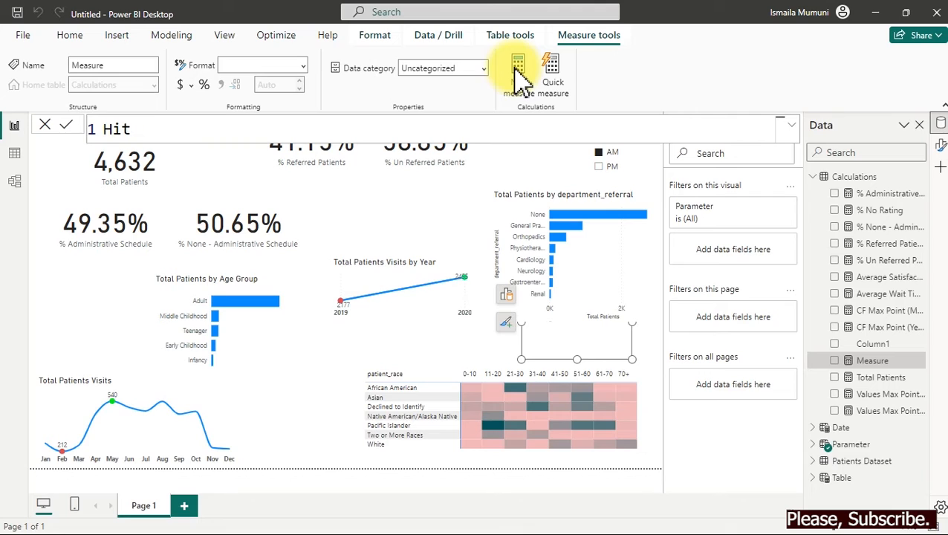
type("Map Ca")
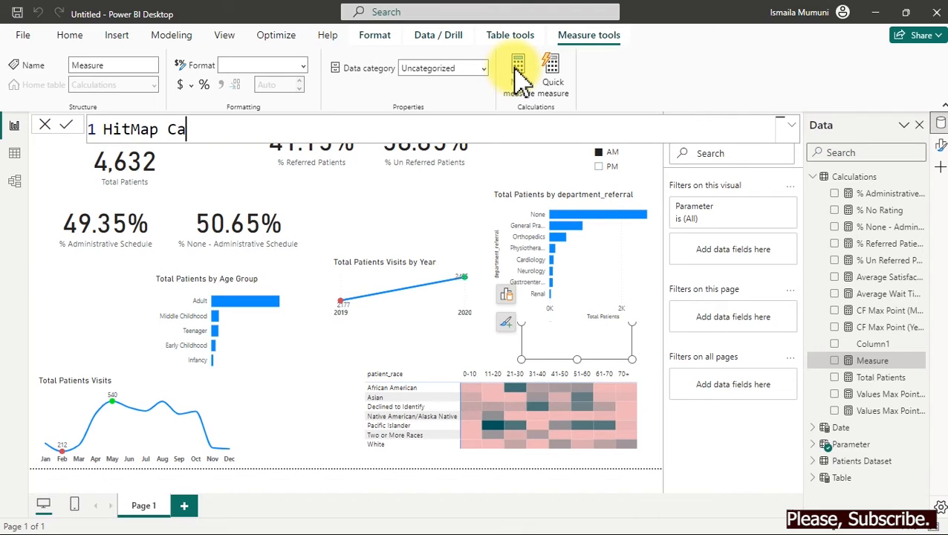
type("ption =")
key("shift+Return")
key("Tab")
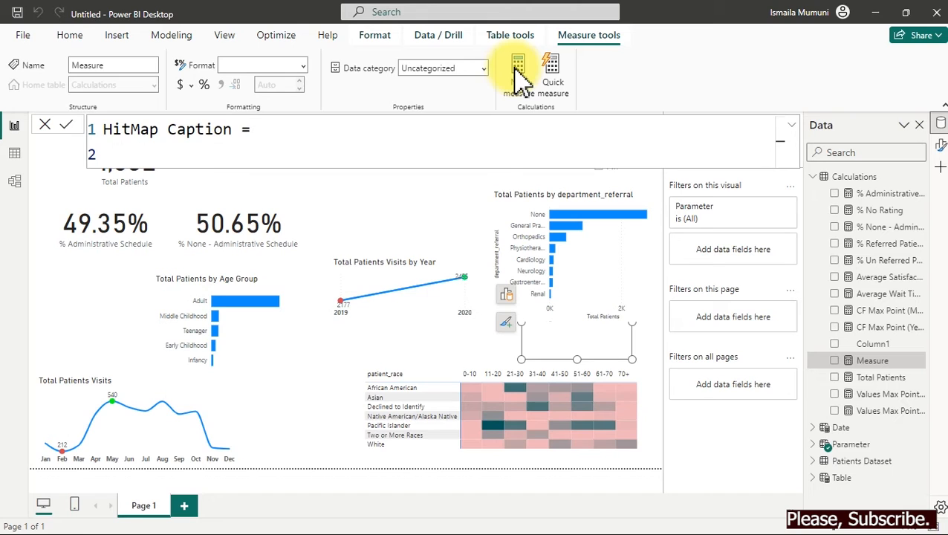
Declare the variable _SelectedMeasure with VAR on the second formula line and start an indented third line for its value.
type("VAR _SELE")
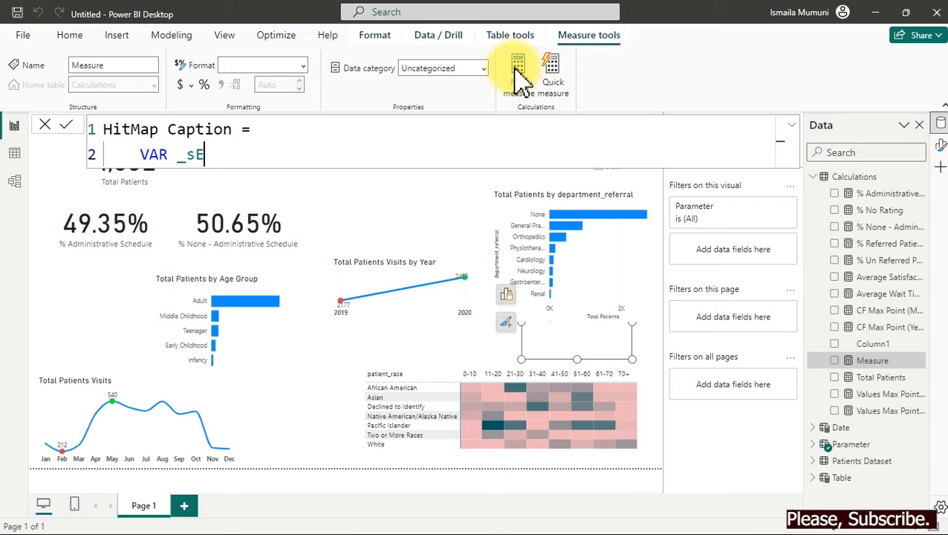
key("BackSpace")
key("BackSpace")
key("BackSpace")
key("BackSpace")
key("BackSpace")
type("_Selected Me")
key("BackSpace")
key("BackSpace")
key("BackSpace")
key("BackSpace")
type("d")
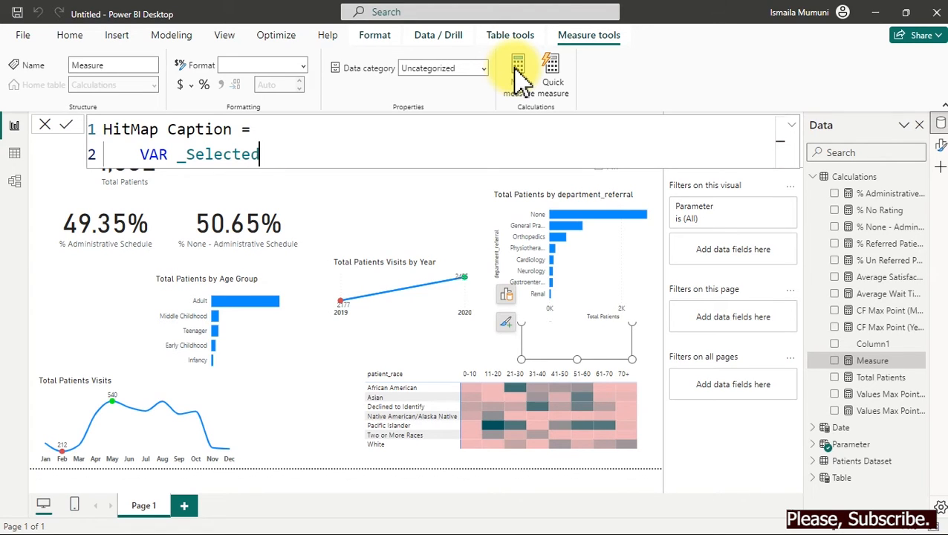
type("Measure")
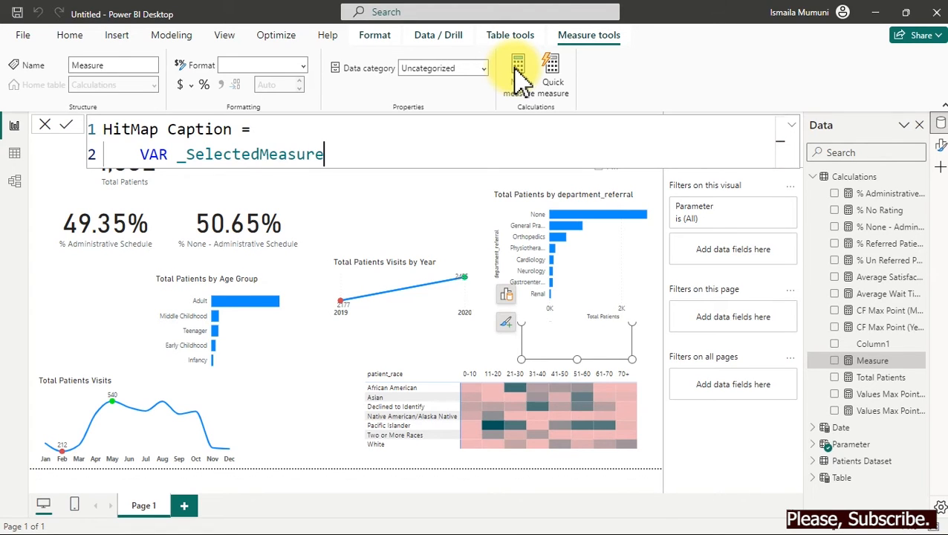
type(" =")
key("shift+Return")
key("Tab")
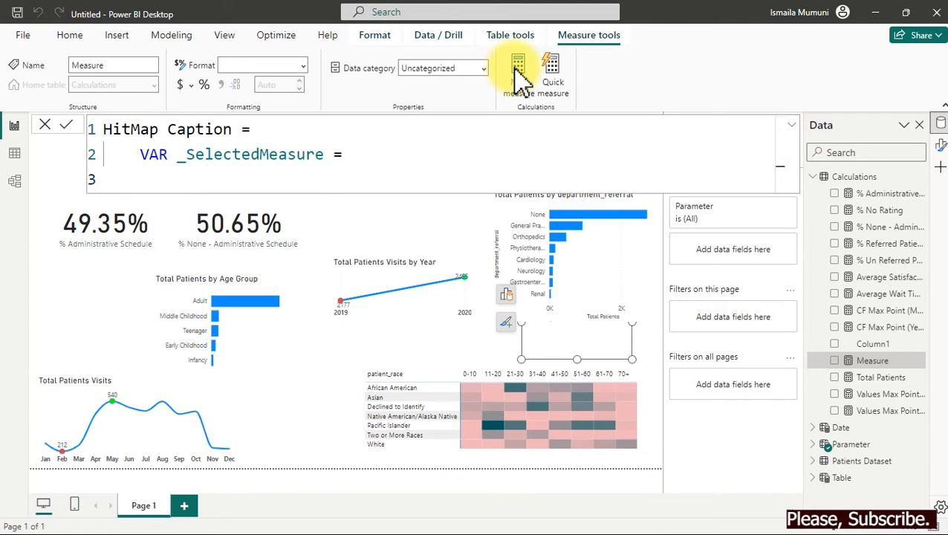
Define _SelectedMeasure as SELECTEDVALUE(Parameter[Parameter Order]) and start a fourth formula line.
type("sel")
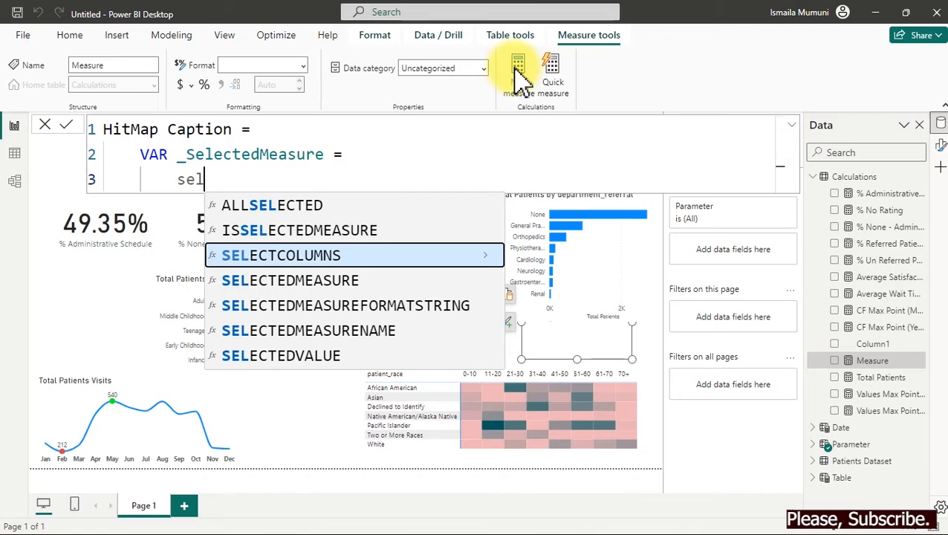
key("Up")
key("Up")
key("Up")
key("Tab")
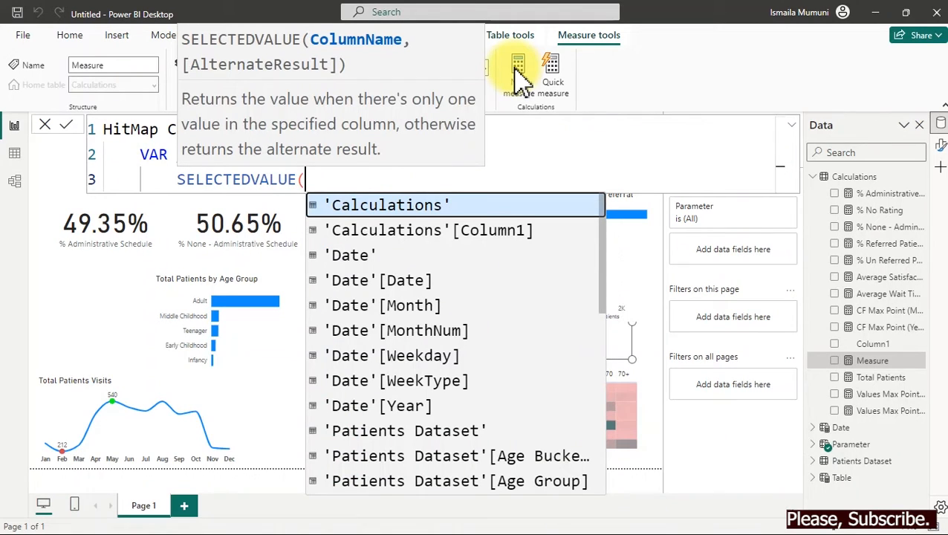
type("ord")
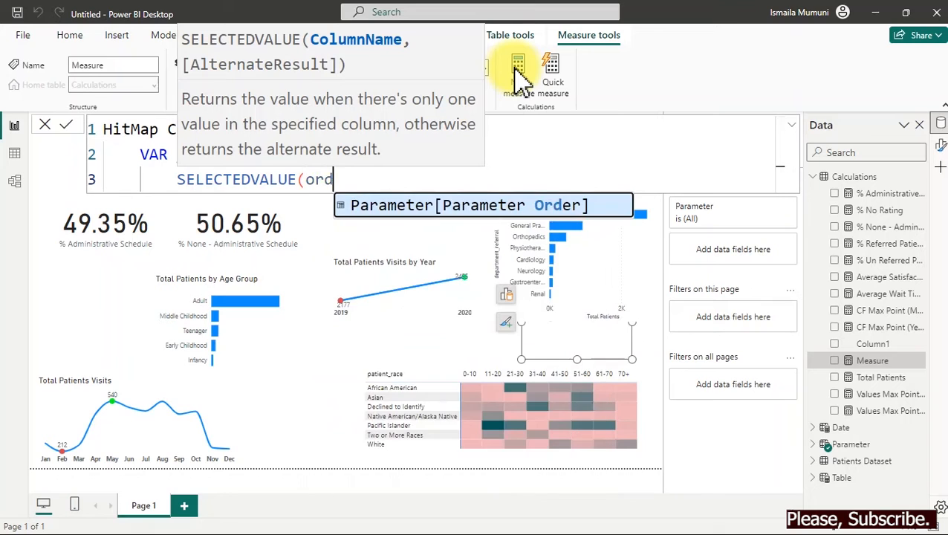
key("Tab")
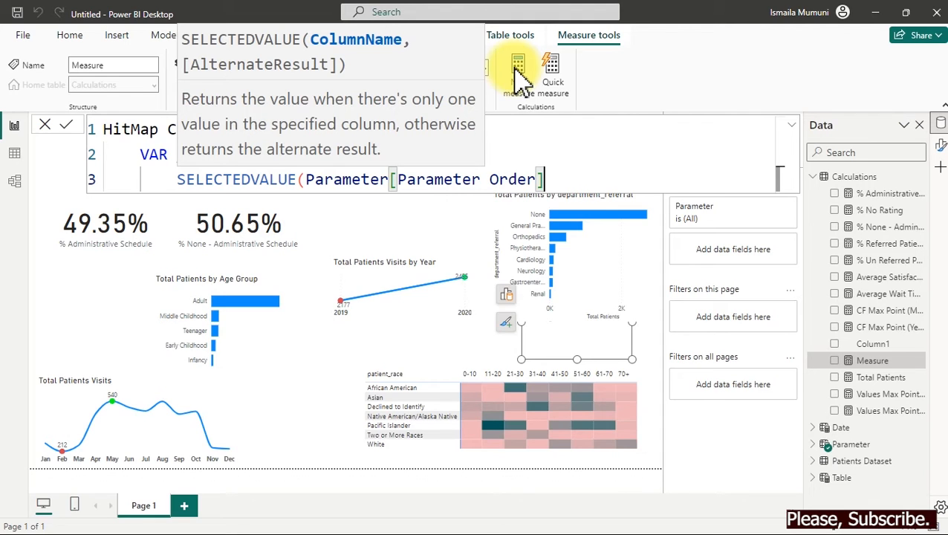
type(")")
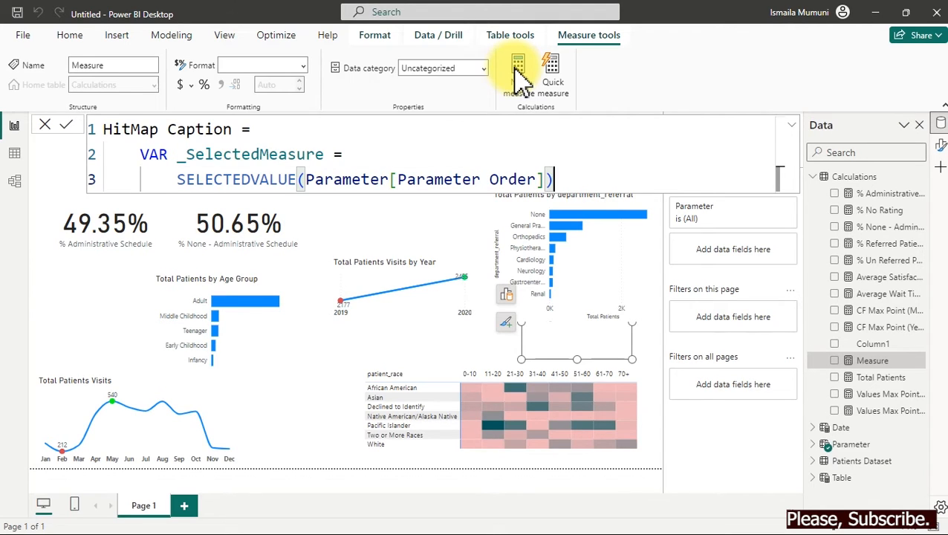
key("shift+Return")
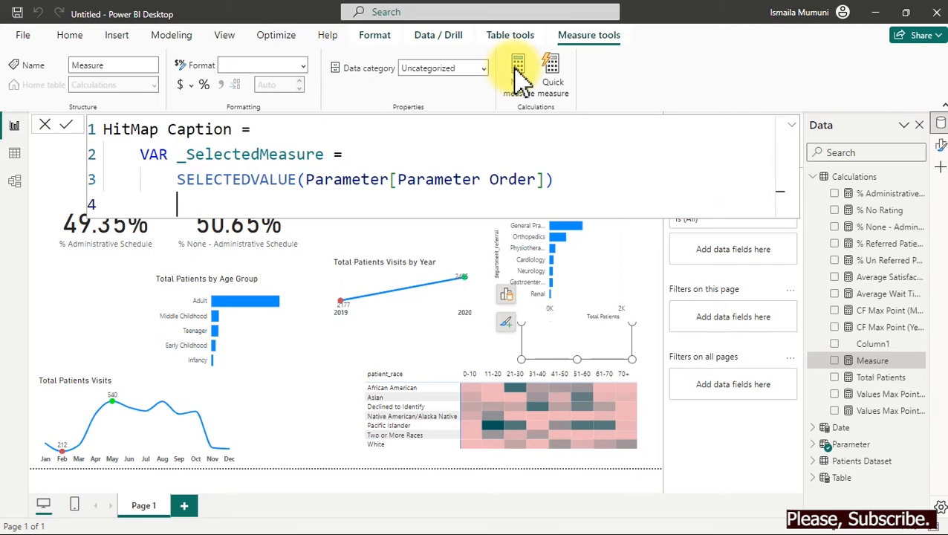
Add RETURN followed by _SelectedMeasure on its own line and commit the HitMap Caption measure.
type("ret")
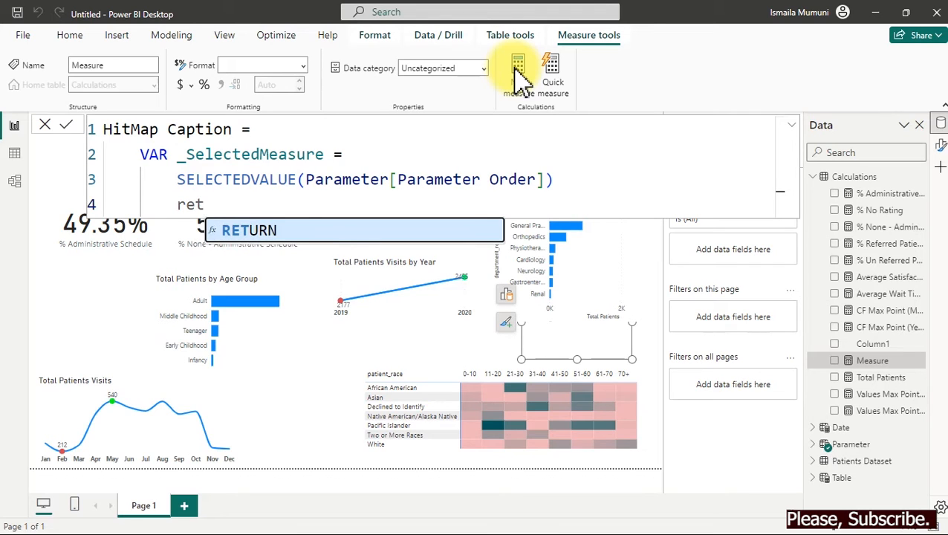
key("Tab")
key("shift+Return")
type("_")
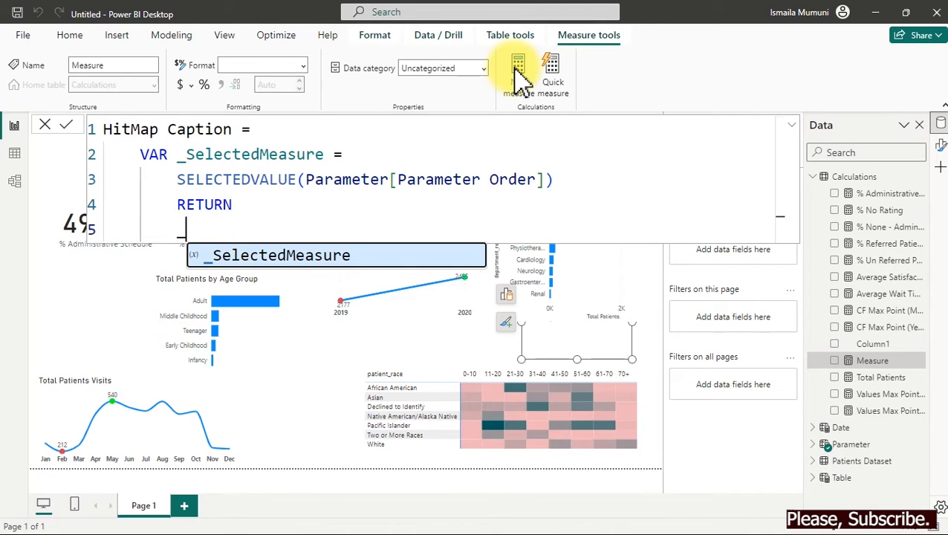
key("Tab")
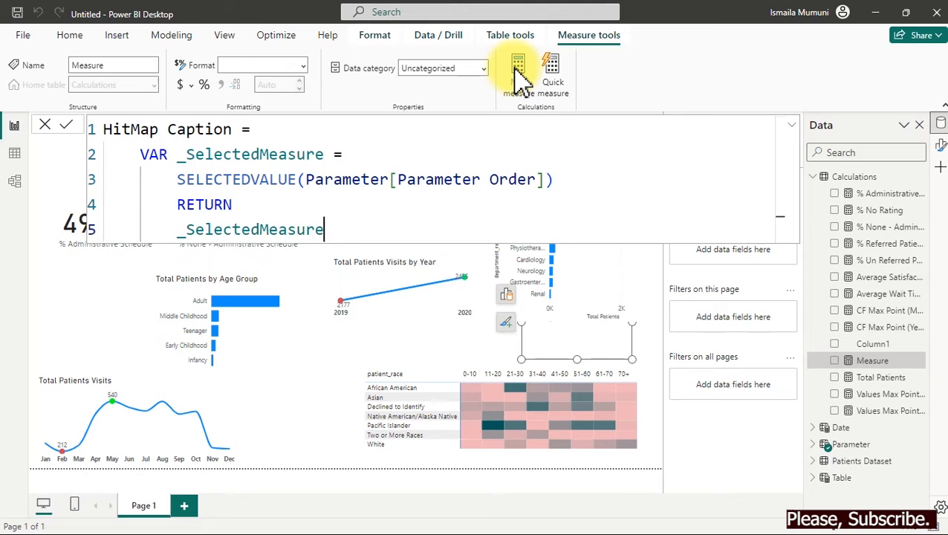
left_click(519, 73)
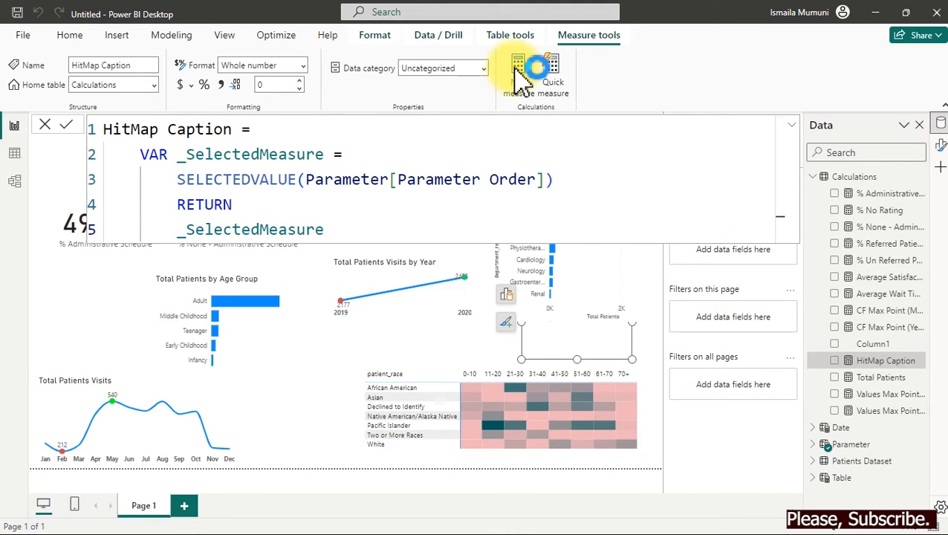
Add a card showing HitMap Caption and place it between the Total Patients Visits chart and the patient_race matrix.
left_click(296, 392)
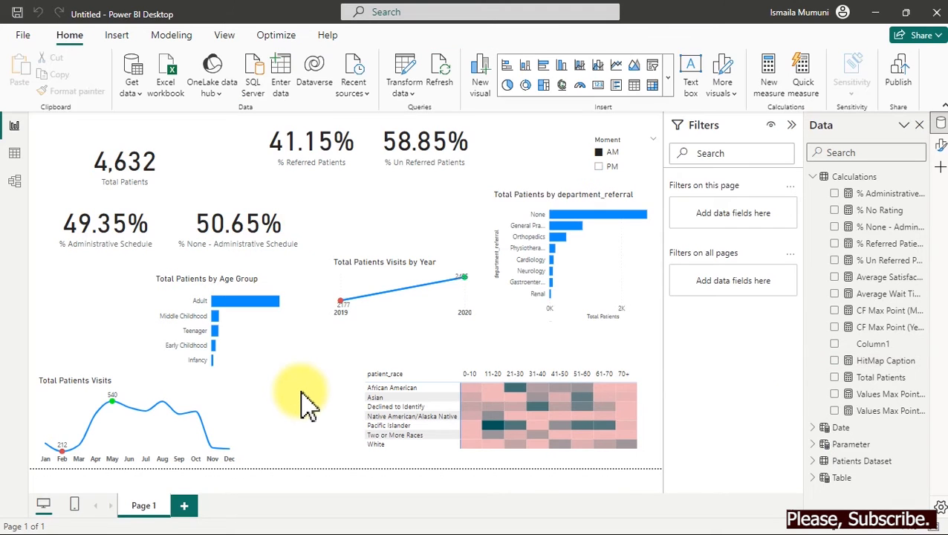
left_click(835, 362)
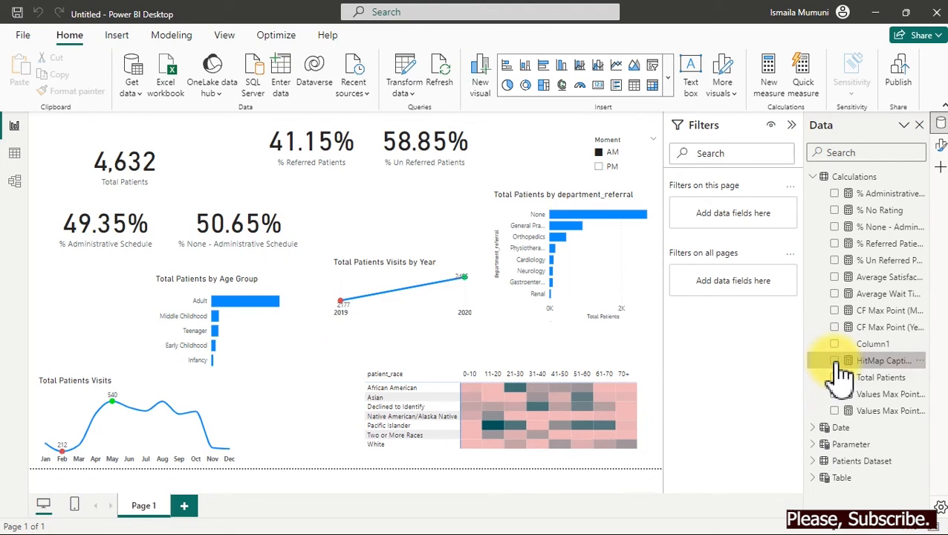
left_click_drag(540, 158, 277, 430)
Move the Parameter slicer down so it clears the department_referral chart, and select Avg. Satisfaction.
left_click(616, 336)
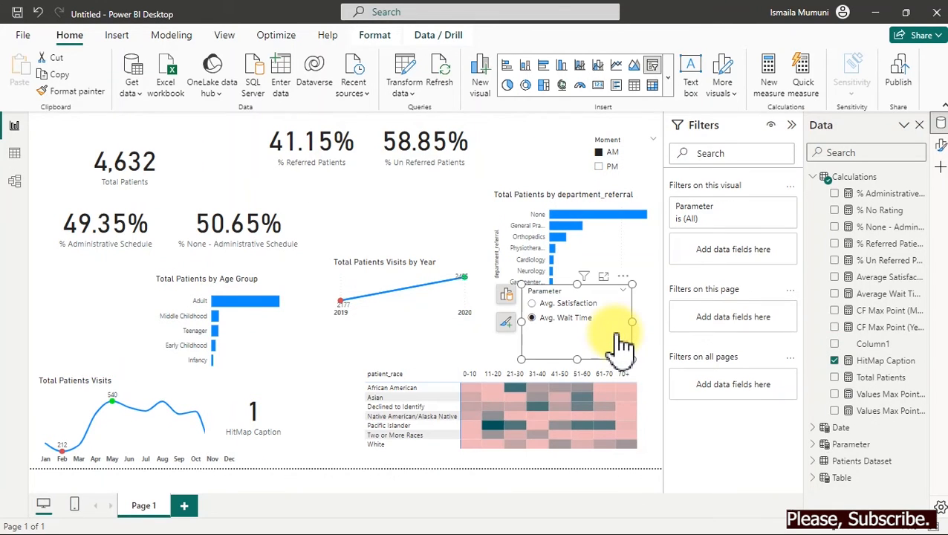
left_click(614, 315)
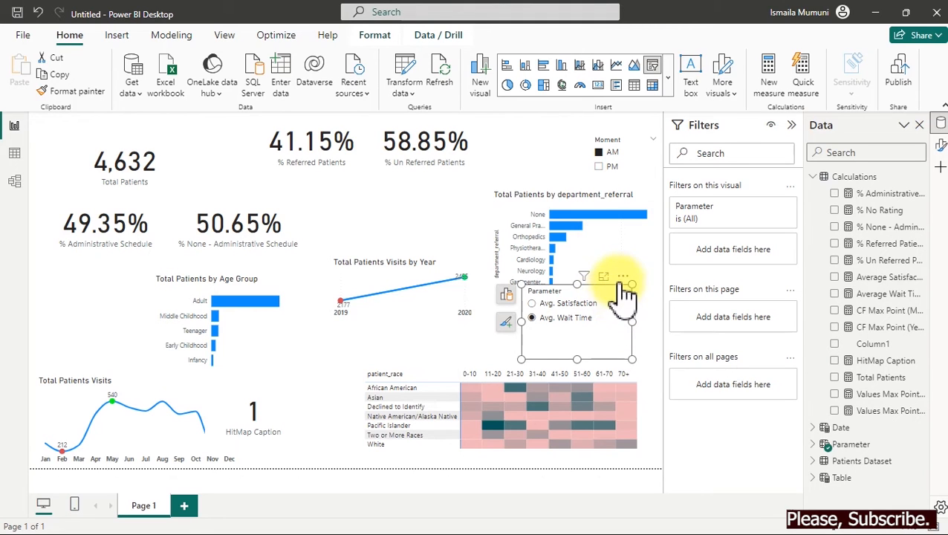
left_click_drag(627, 290, 639, 332)
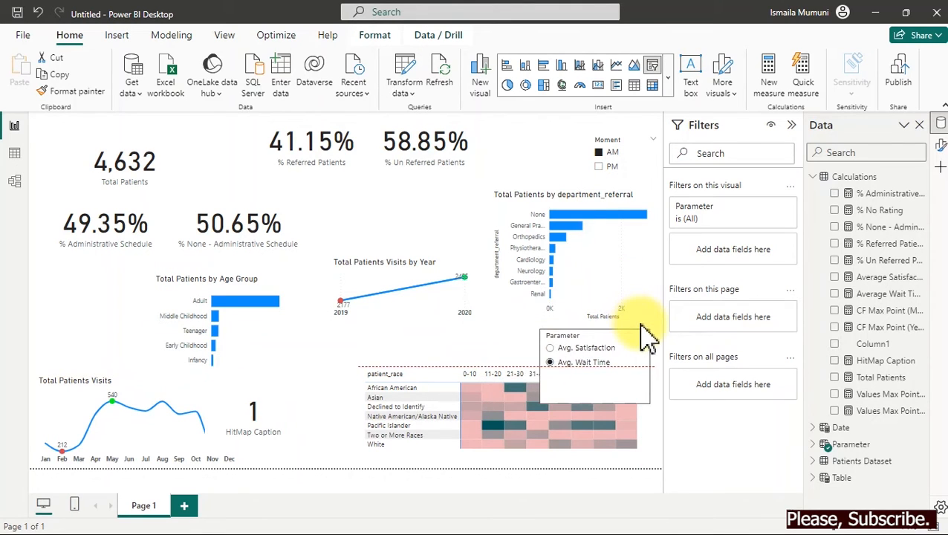
left_click(552, 349)
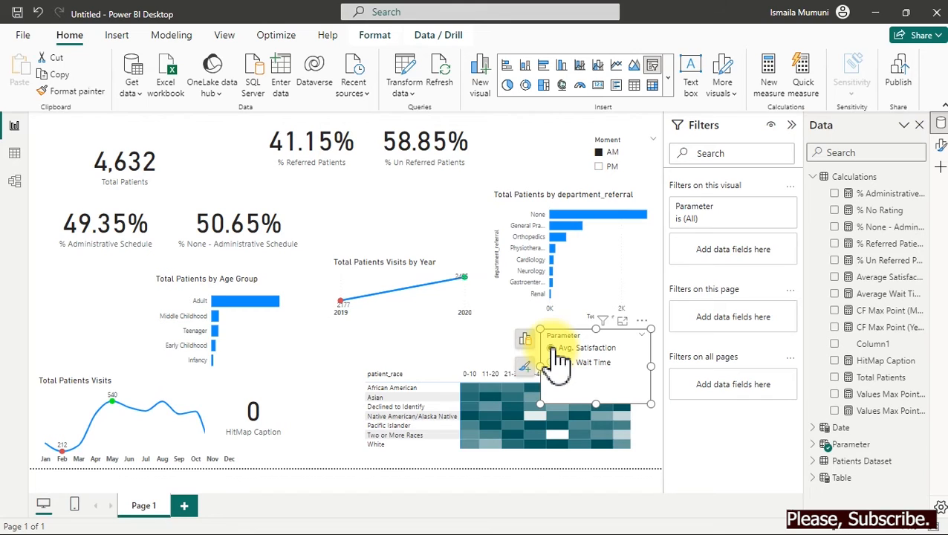
Reopen the HitMap Caption formula and turn the returned variable into the IF condition _SelectedMeasure=0.
left_click(293, 405)
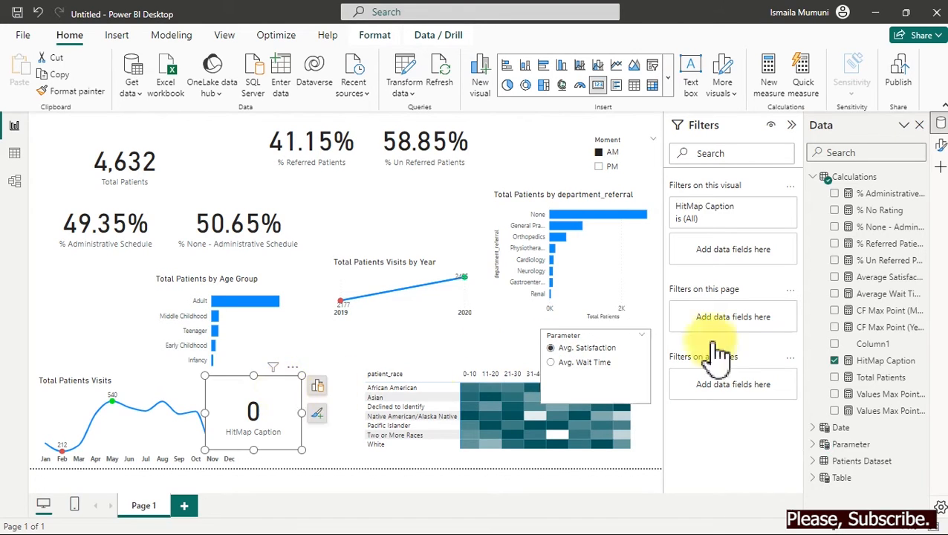
left_click(879, 363)
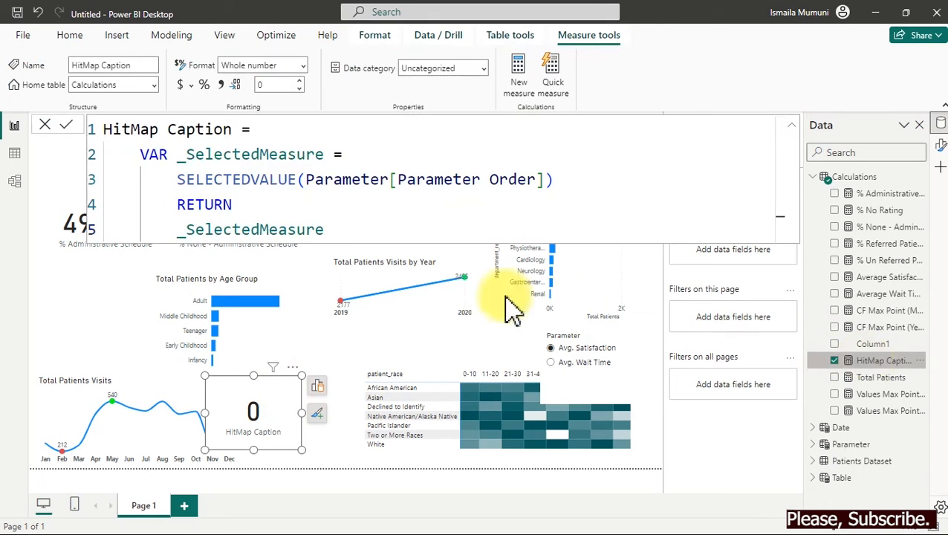
left_click_drag(328, 228, 170, 229)
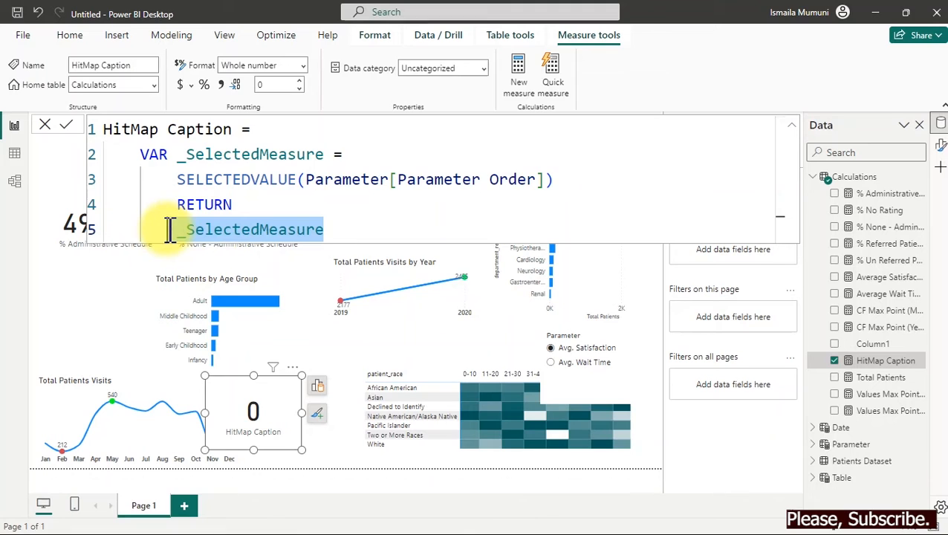
left_click(169, 229)
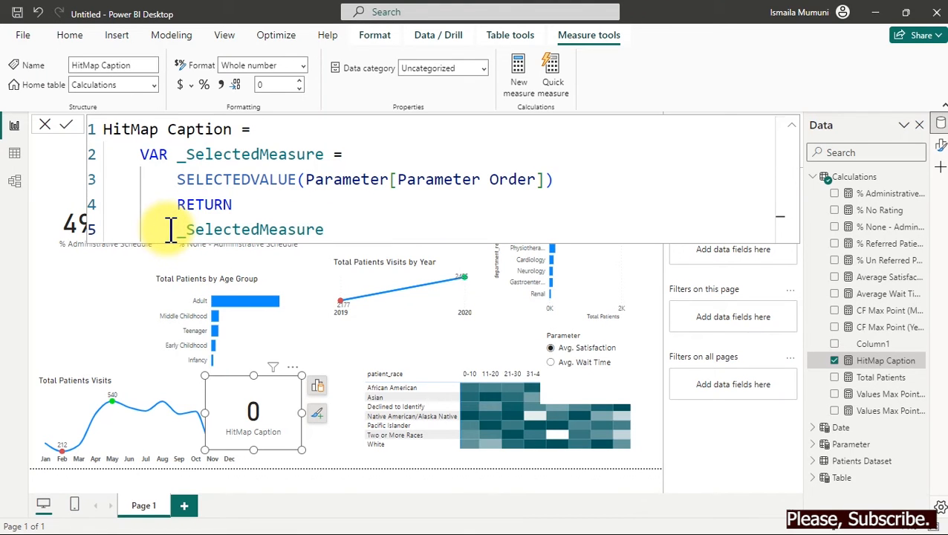
type("IF(")
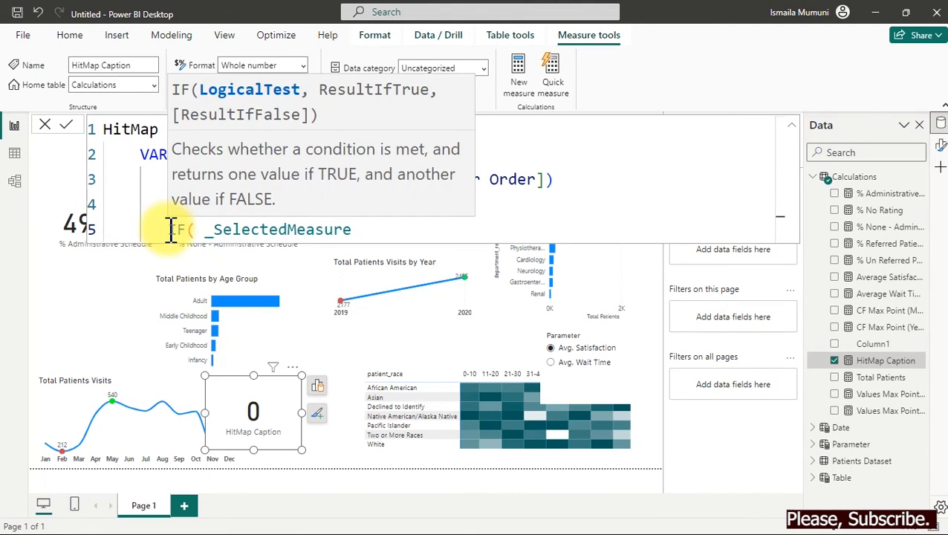
left_click_drag(197, 229, 362, 226)
left_click(364, 228)
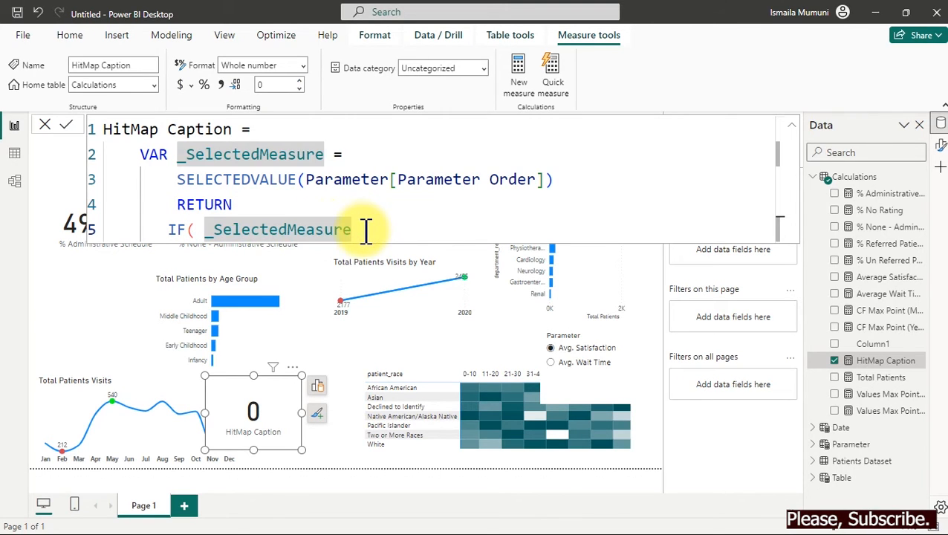
type("=0")
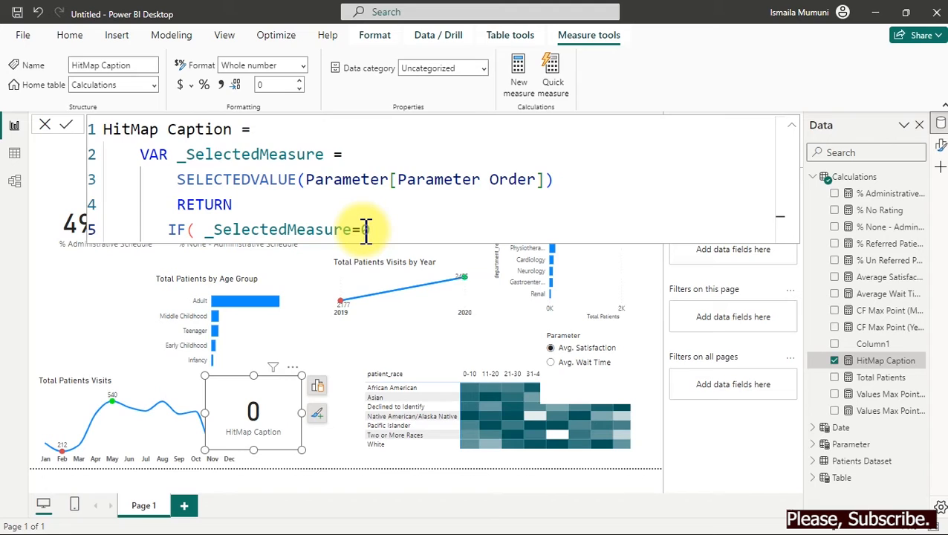
Start the IF function's true result on a new line with the text "The darkest GREEN on the".
type(",")
key("shift+Return")
type("\"The darkest ")
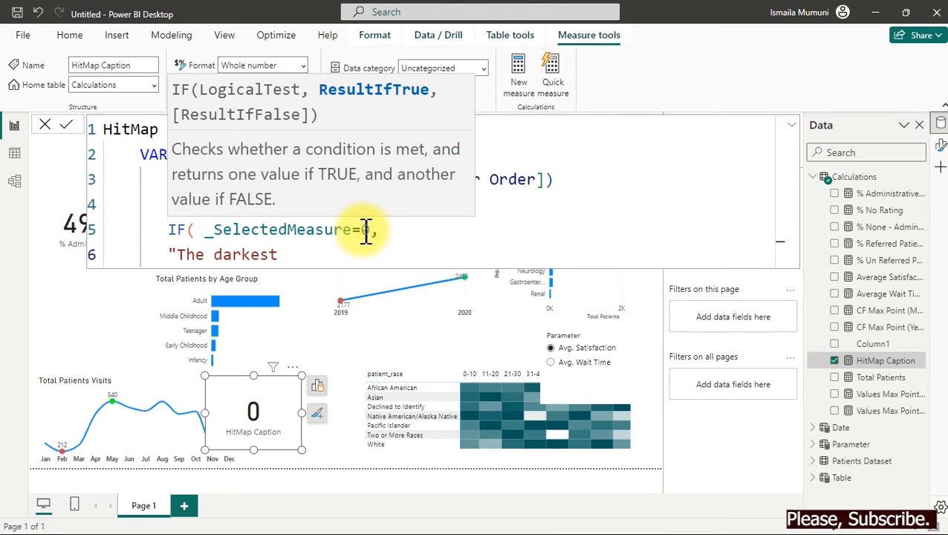
type("GREEN on the ")
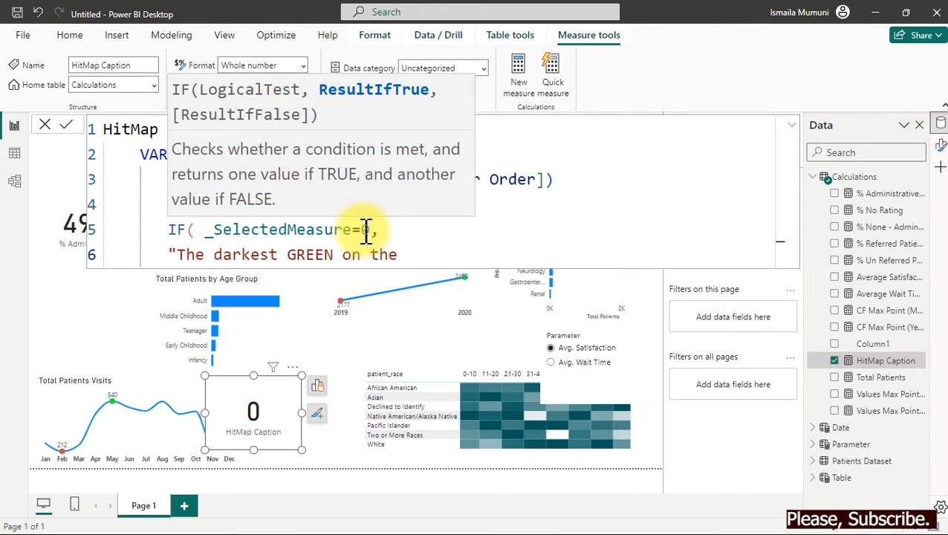
Complete it with "Scale denotes LOW wait TIME on the Age-Group"; add false result "Patients are morst STISFIED when the SCALE shows the darkest GREEN on the Age-Group".
type("Scale dO")
key("BackSpace")
type("ENO")
key("BackSpace")
key("BackSpace")
key("BackSpace")
type("est GREEN on the Age-Group\"")
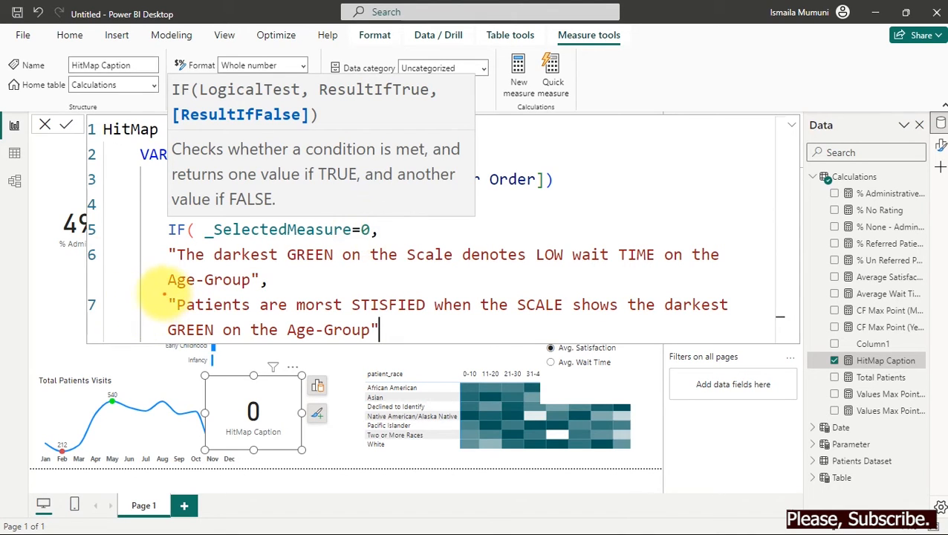
mouse_move(153, 291)
left_mouse_down()
mouse_move(371, 375)
mouse_move(673, 363)
mouse_move(743, 349)
left_mouse_up()
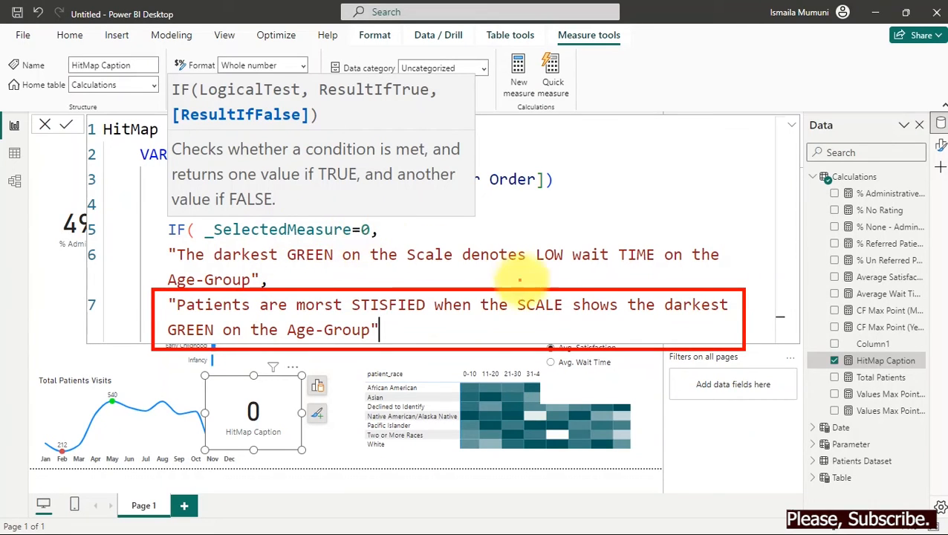
left_click_drag(205, 266, 235, 267)
left_click_drag(240, 269, 399, 287)
left_click_drag(477, 296, 503, 297)
left_click_drag(540, 296, 559, 296)
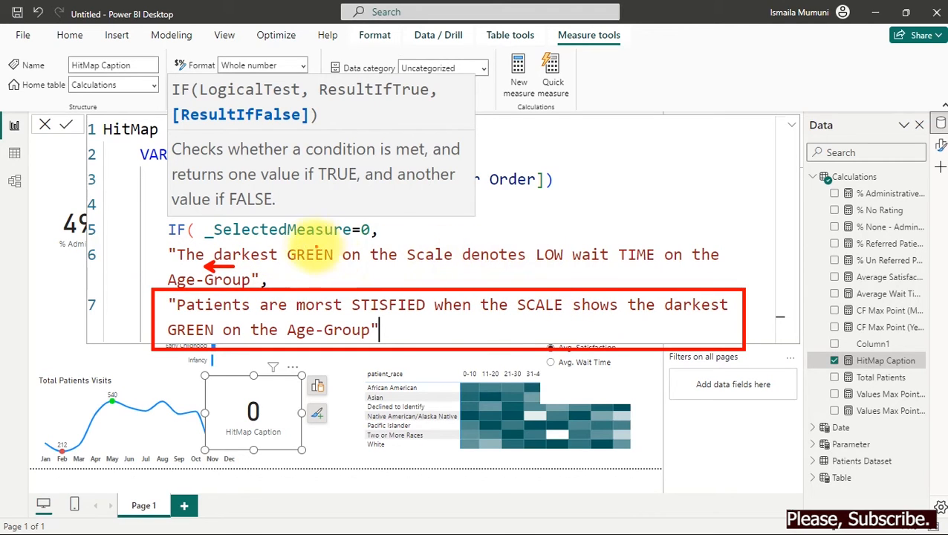
left_click_drag(289, 262, 304, 262)
left_click_drag(356, 266, 452, 280)
left_click_drag(497, 282, 518, 282)
left_click_drag(533, 283, 591, 280)
left_click_drag(593, 279, 614, 278)
left_click_drag(615, 277, 631, 277)
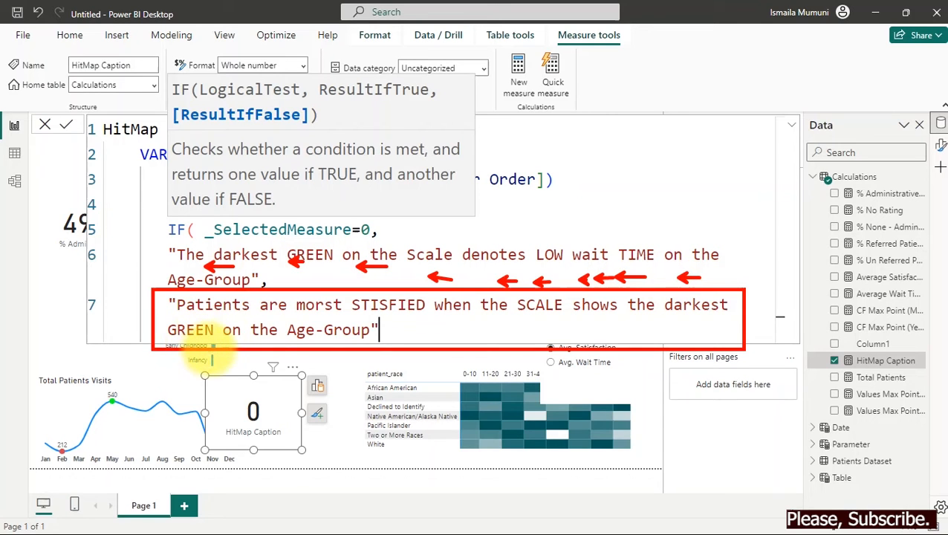
left_click_drag(207, 350, 226, 349)
left_click_drag(364, 362, 567, 338)
left_click_drag(578, 337, 638, 336)
left_click_drag(648, 336, 713, 335)
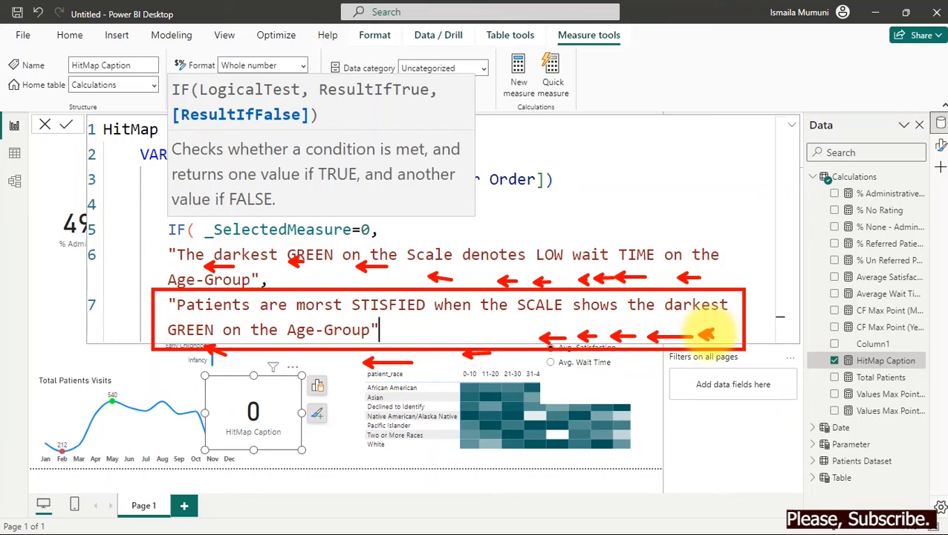
key("Escape")
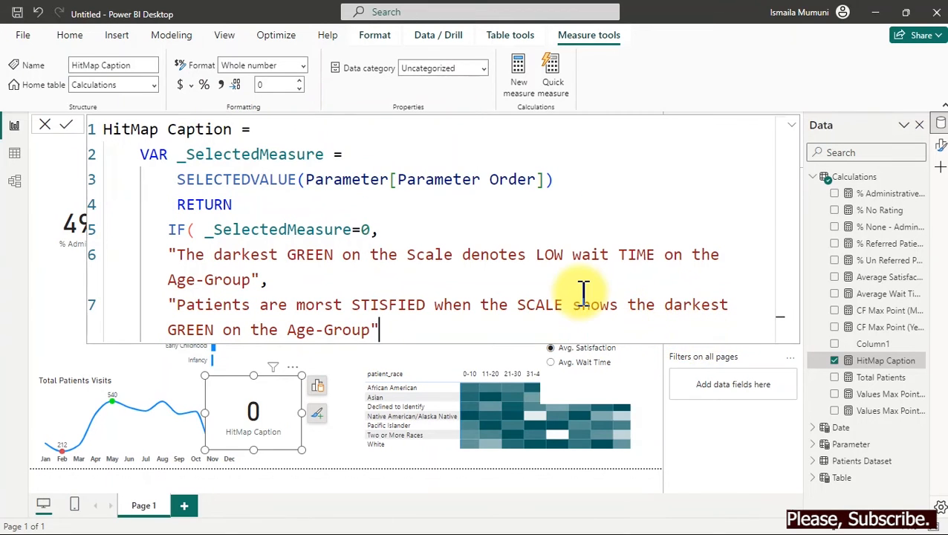
Close the IF function with a parenthesis on a new line and commit the HitMap Caption measure.
key("shift+Return")
type(")")
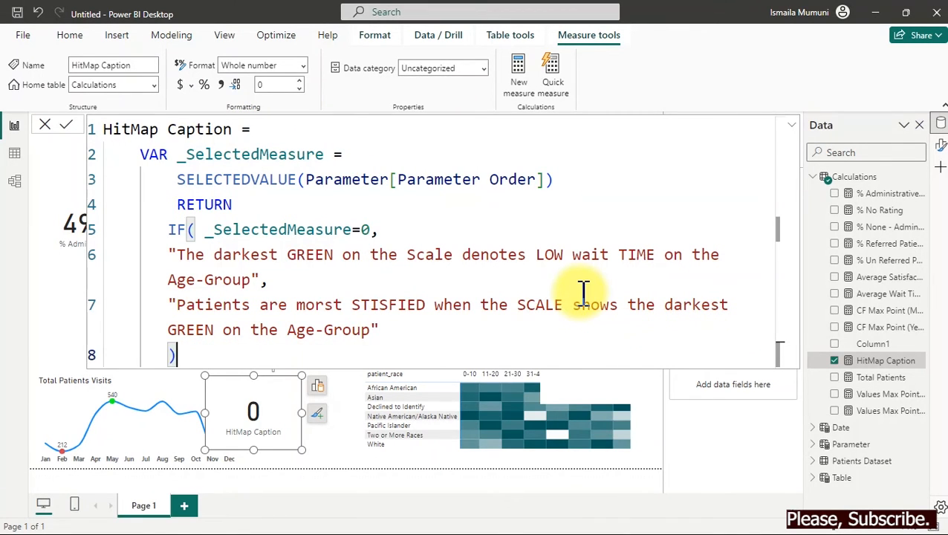
key("Return")
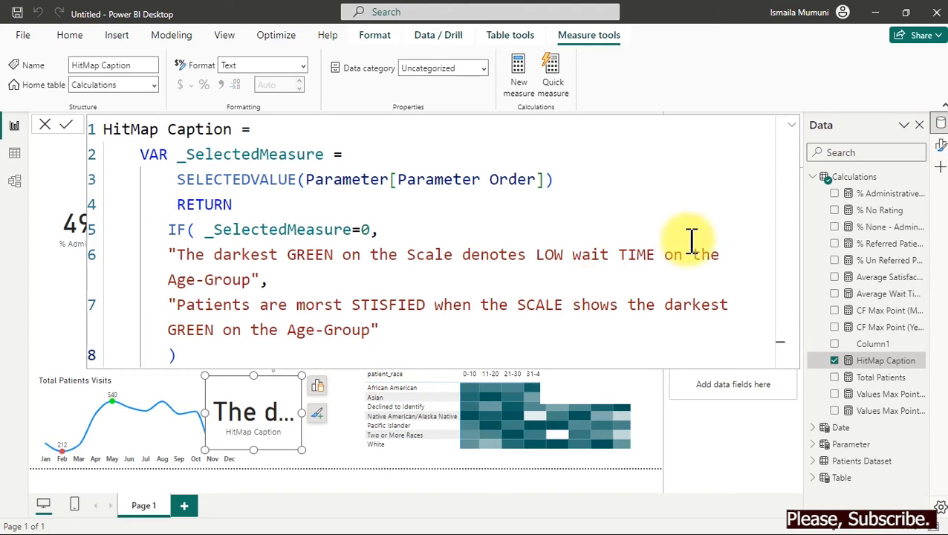
Set the HitMap Caption card's callout value font size to 20 and enlarge the card so the full caption fits.
left_click(866, 346)
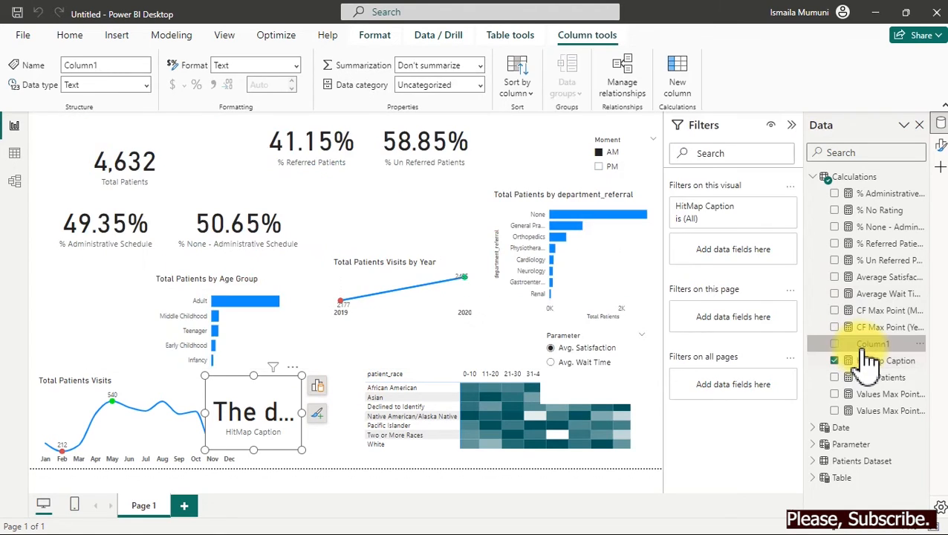
left_click(940, 146)
left_click(862, 241)
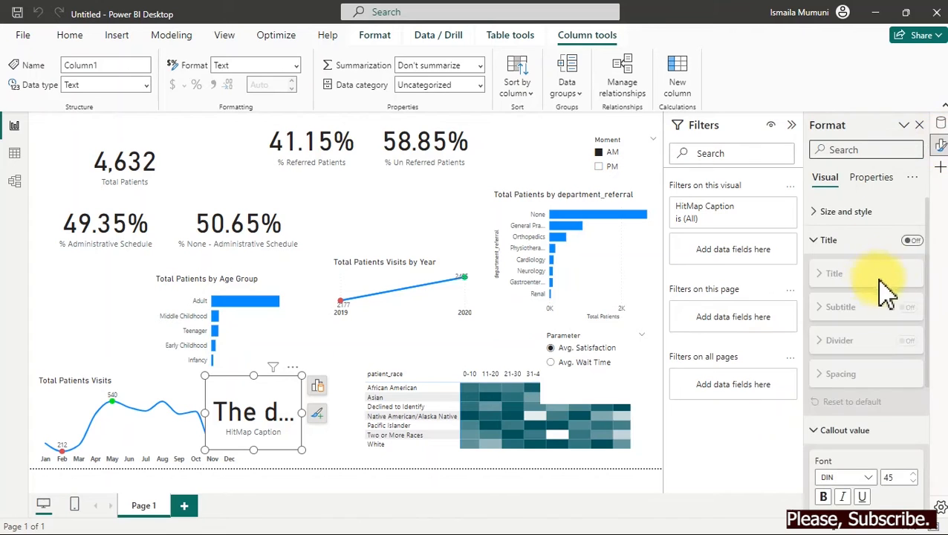
left_click(864, 245)
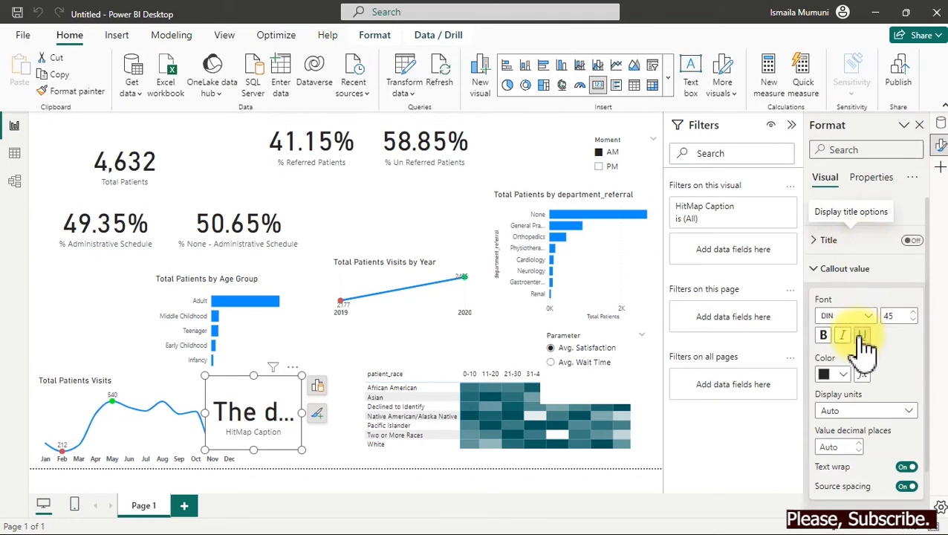
left_click(895, 317)
type("20")
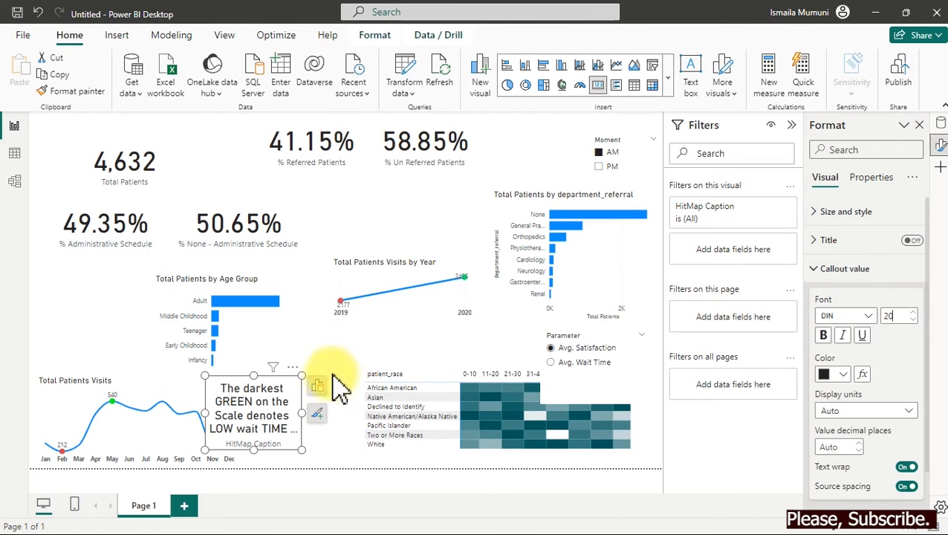
left_click_drag(303, 376, 282, 322)
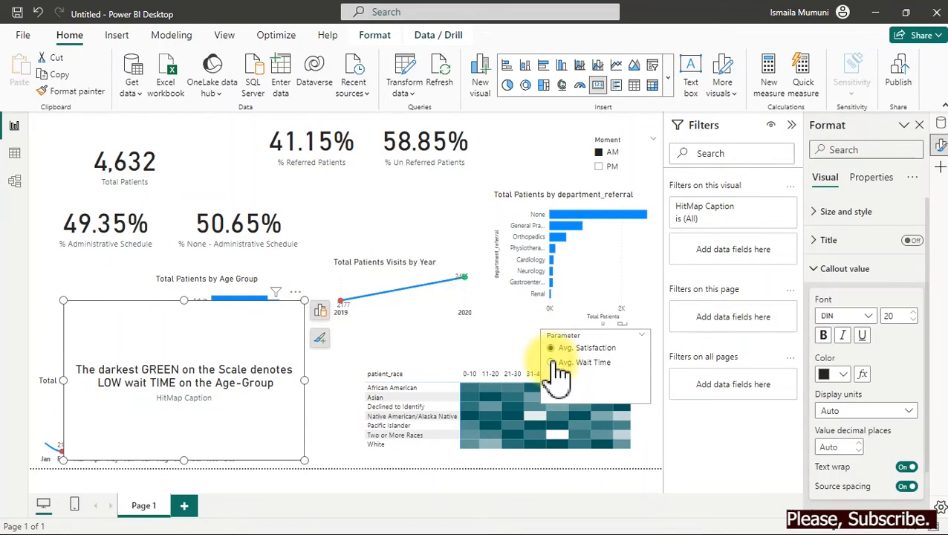
Test the caption with Avg. Wait Time selected, and compare it with the Health Dashboard report's caption, switching that report to Avg. Satisfaction.
left_click(553, 365)
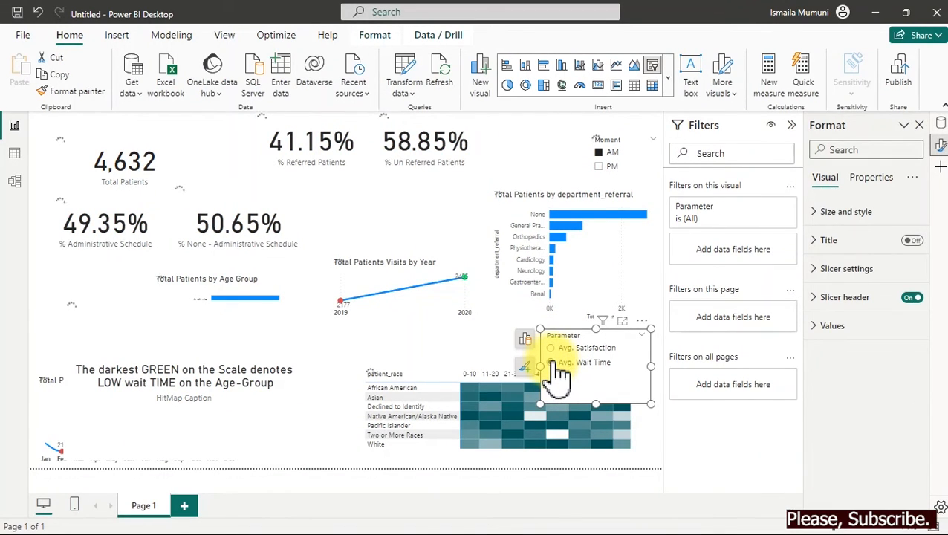
left_click(552, 364)
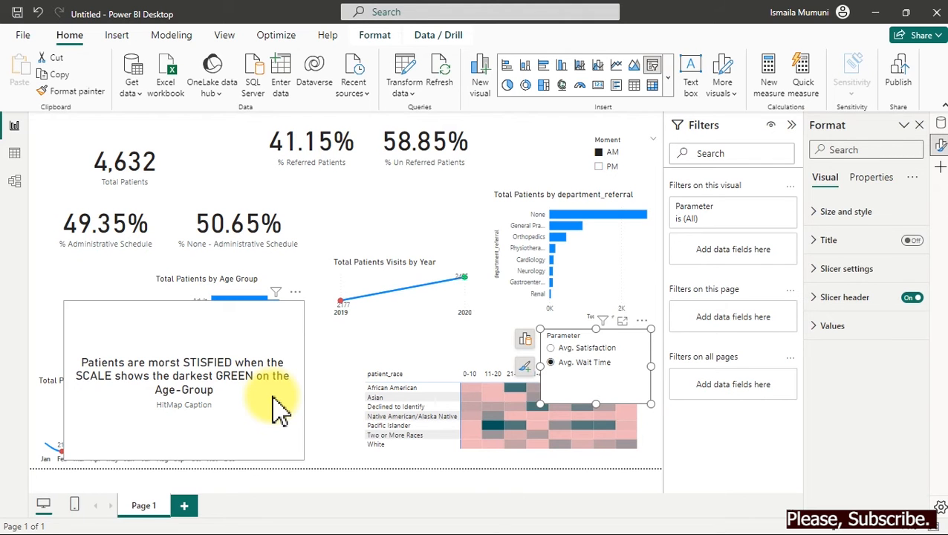
key("super")
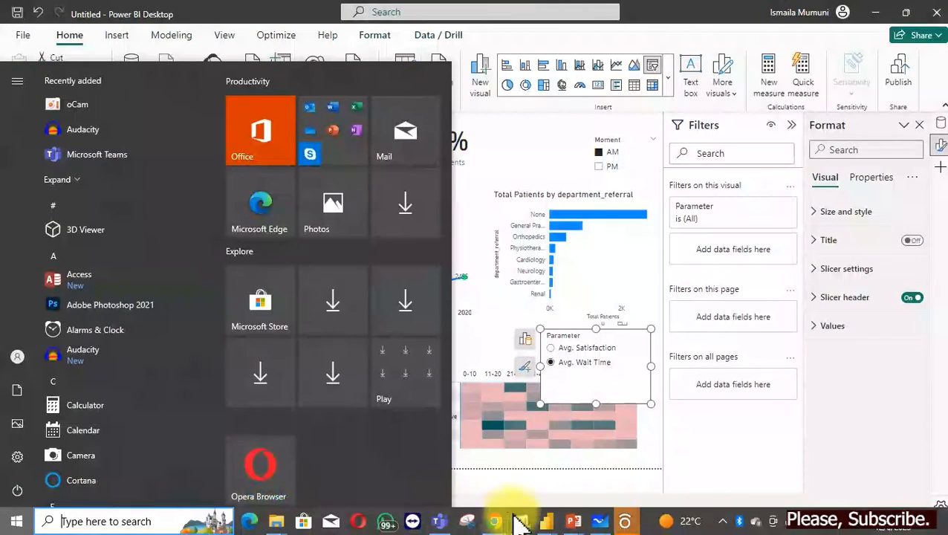
mouse_move(546, 515)
left_click(495, 471)
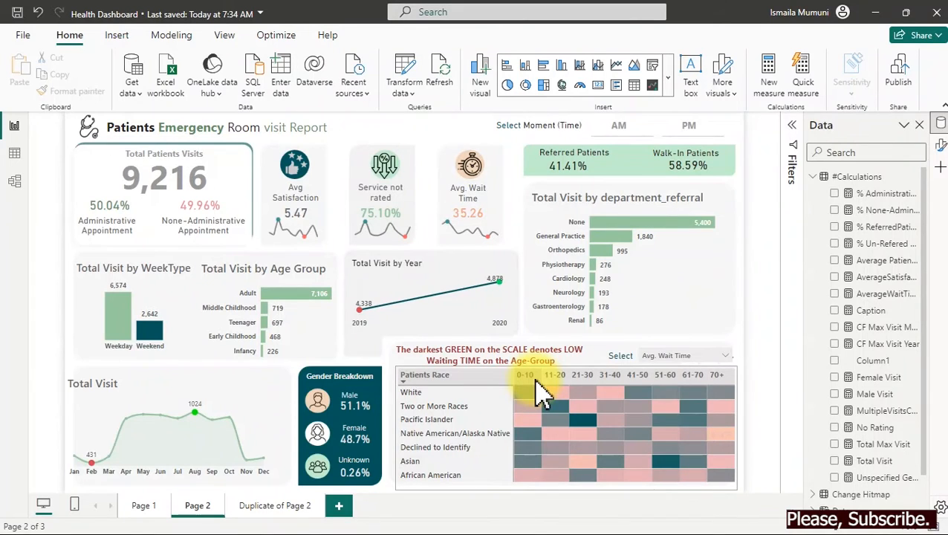
left_click(725, 355)
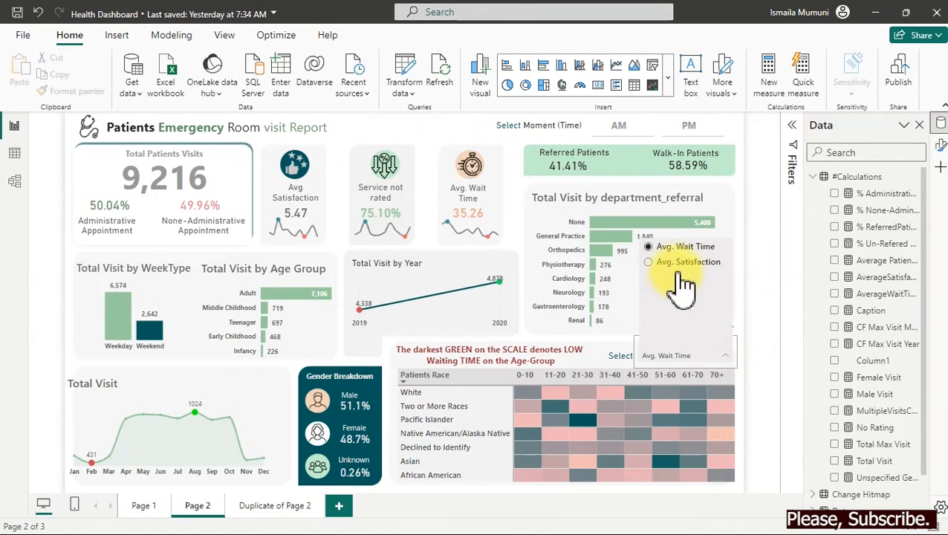
left_click(651, 265)
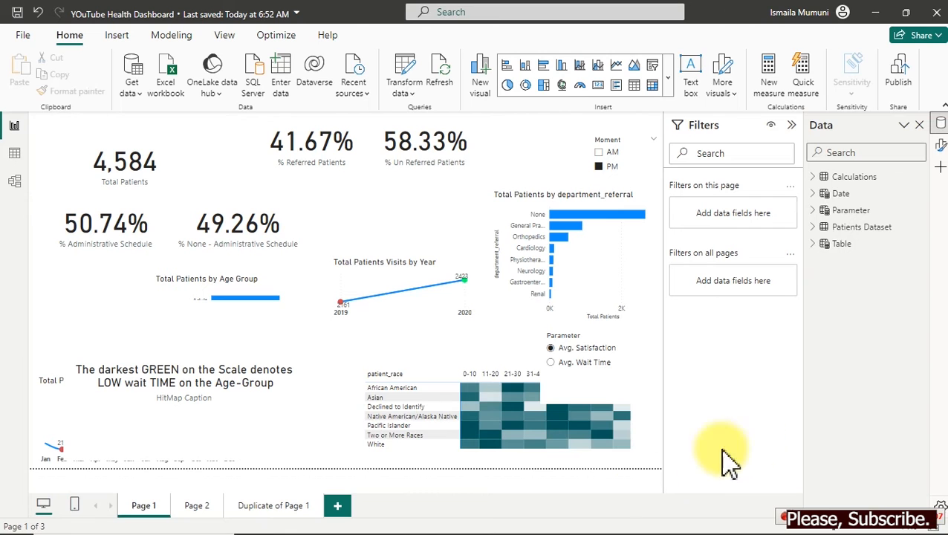
View the finished Health Dashboard report as a design reference, and return to the YouTube Health Dashboard report.
mouse_move(623, 533)
mouse_move(566, 528)
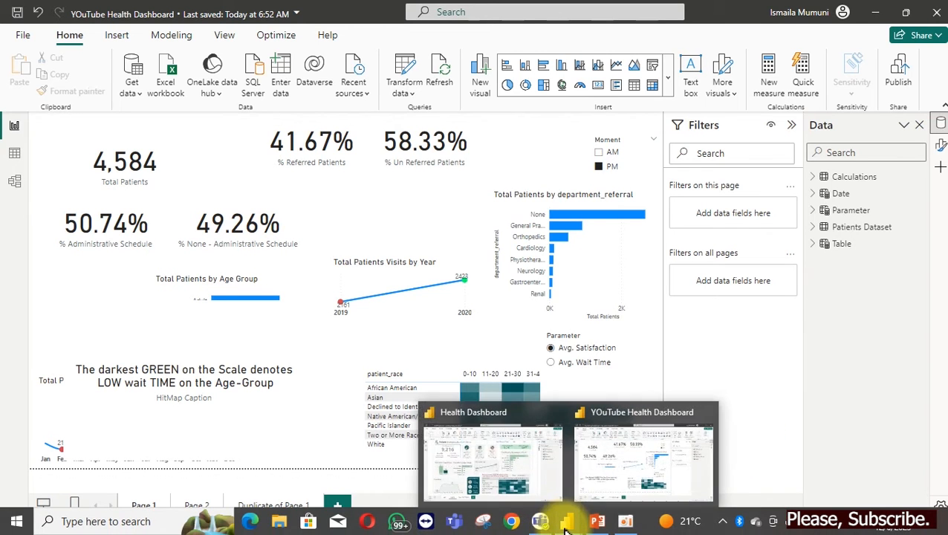
left_click(513, 455)
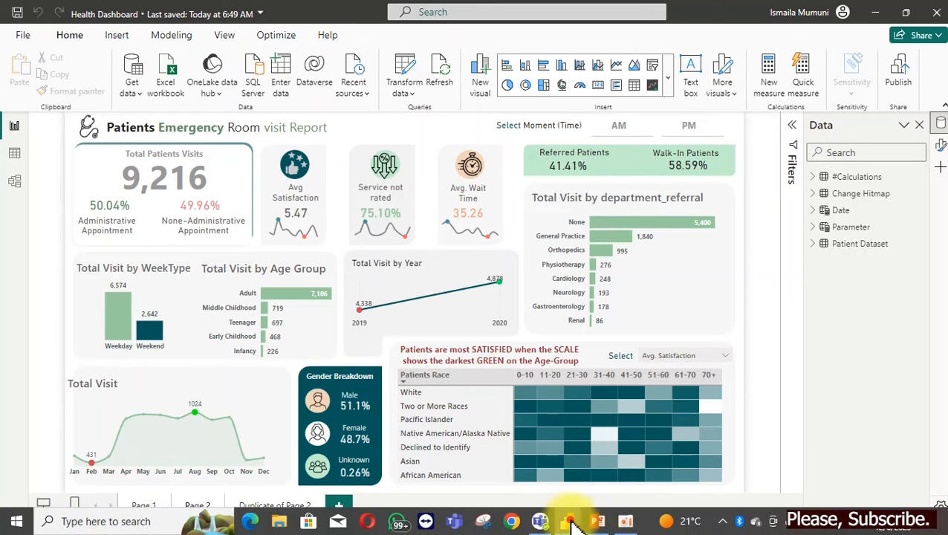
mouse_move(571, 524)
left_click(643, 463)
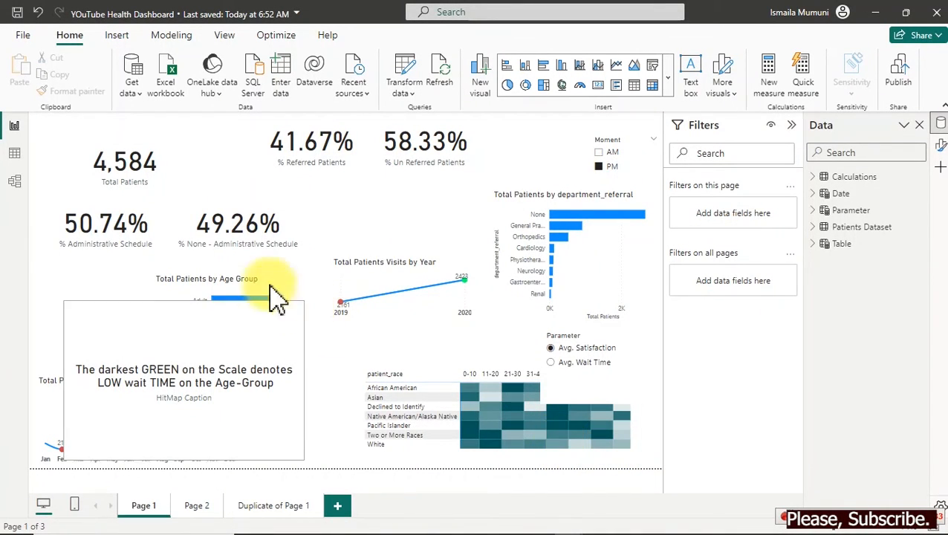
Move the Total Patients card up slightly and collapse the report filters to widen the canvas.
left_click(133, 159)
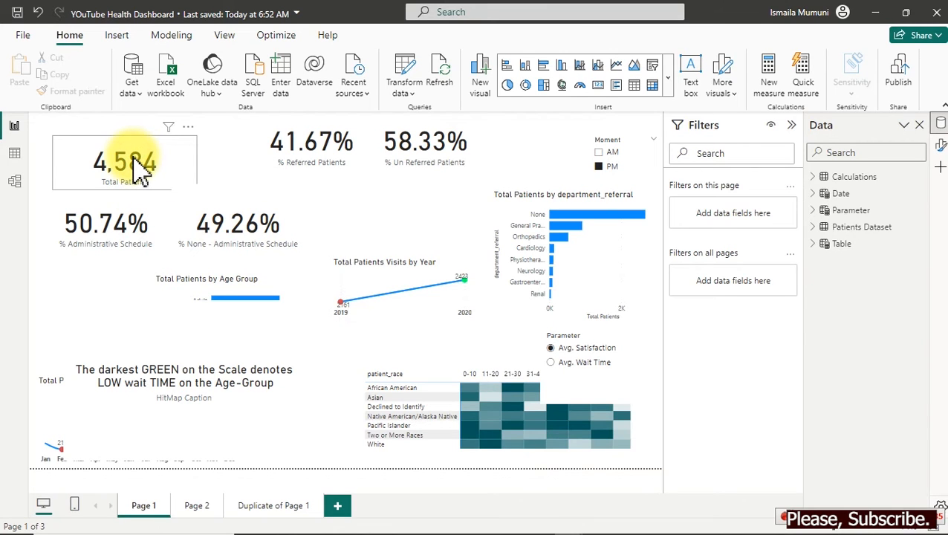
left_click_drag(134, 158, 134, 152)
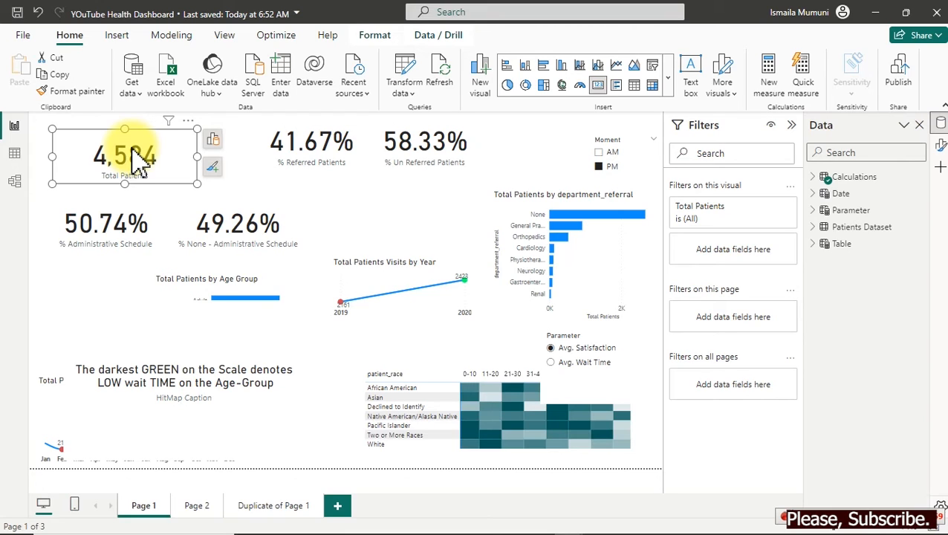
left_click(793, 128)
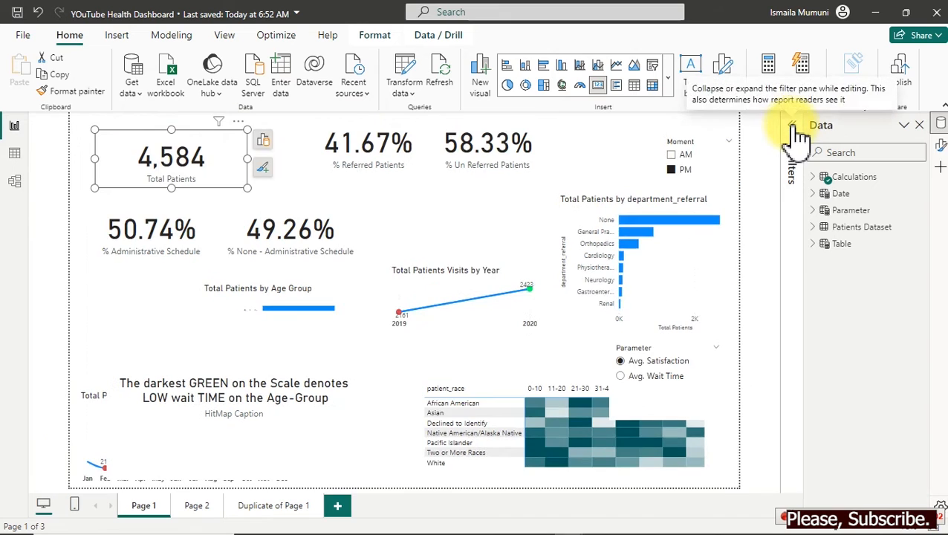
Turn off the Total Patients card's category label and set its callout value font size to 47.
left_click(941, 146)
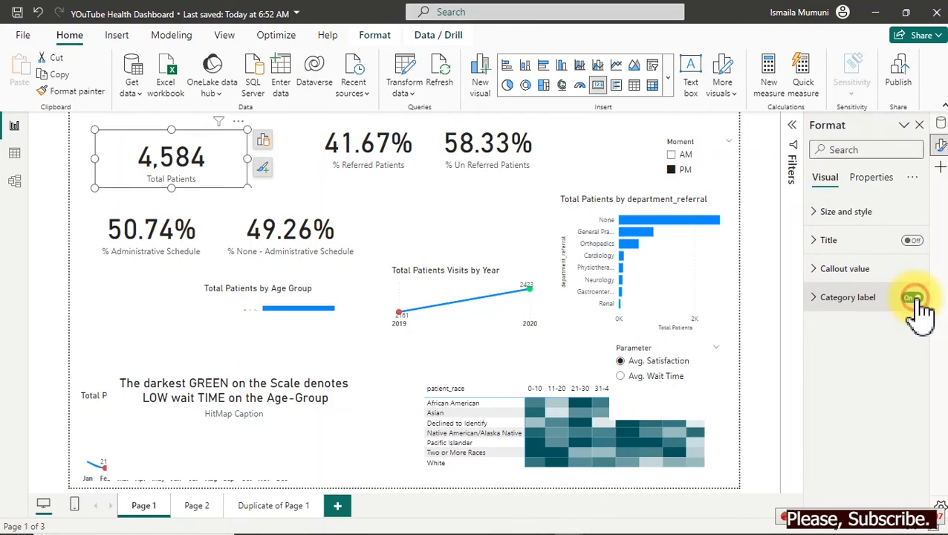
left_click(914, 298)
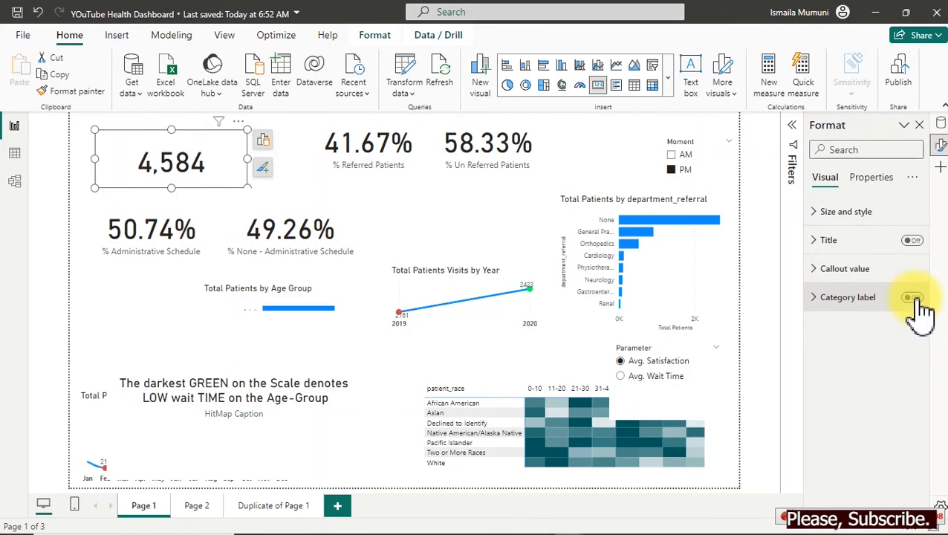
left_click(832, 284)
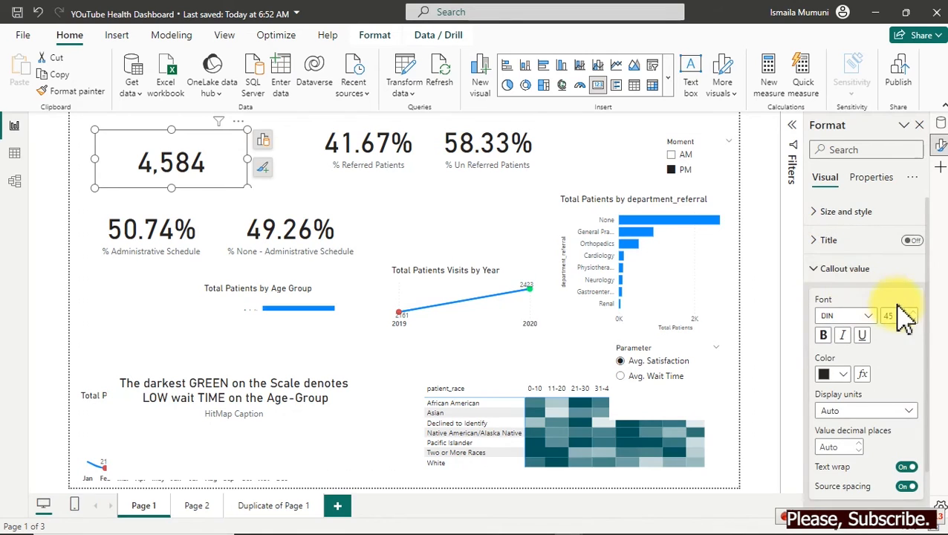
left_click_drag(908, 316, 844, 313)
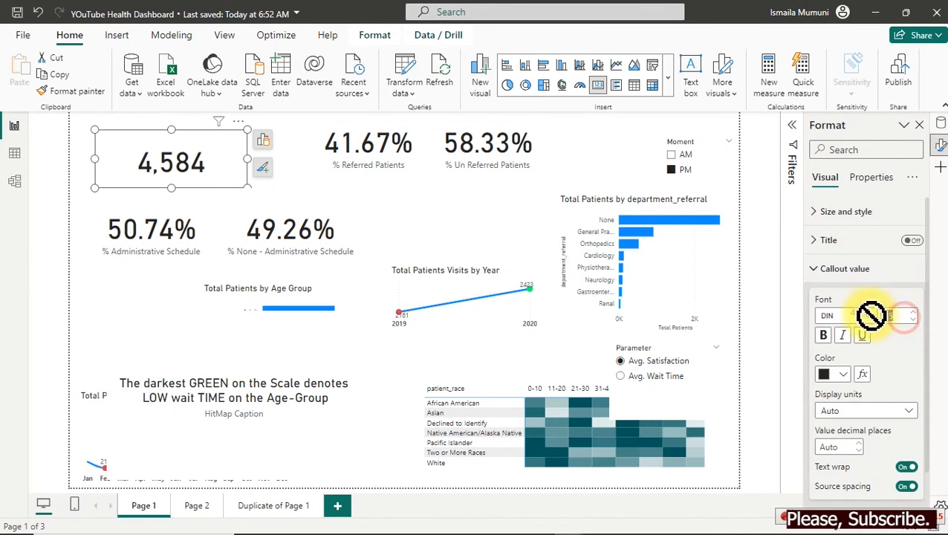
type("47")
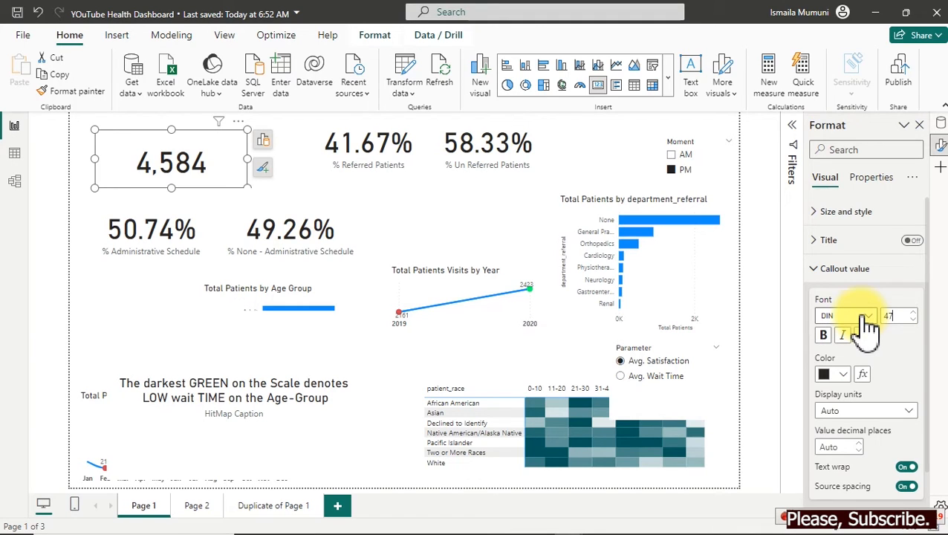
Change the Total Patients callout value to the bold Segoe UI font and colour it dark grey.
left_click(866, 317)
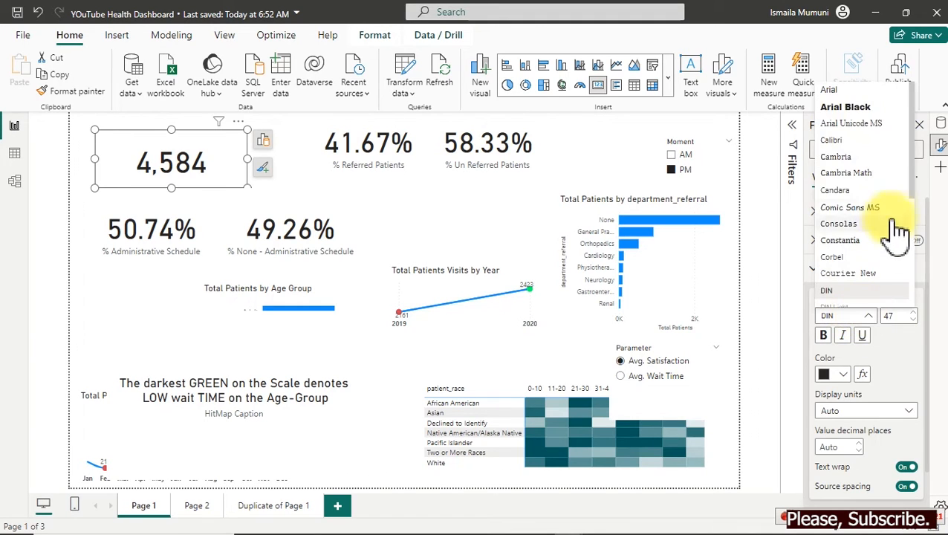
left_click_drag(913, 173, 913, 238)
left_click(879, 285)
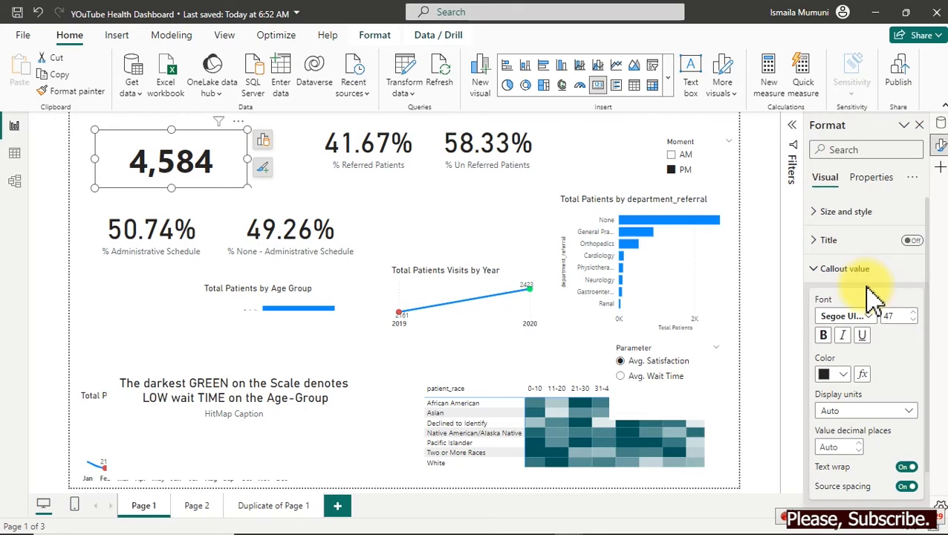
left_click(843, 375)
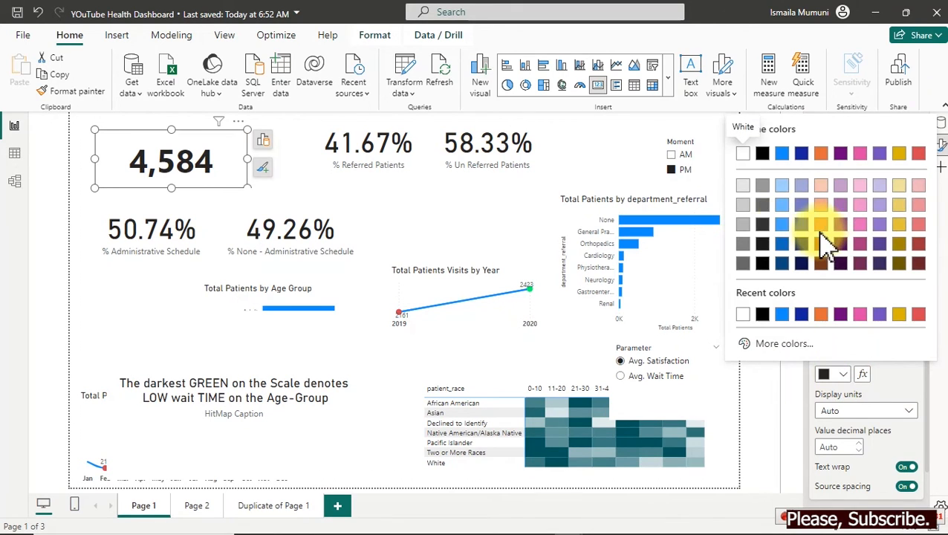
left_click(761, 203)
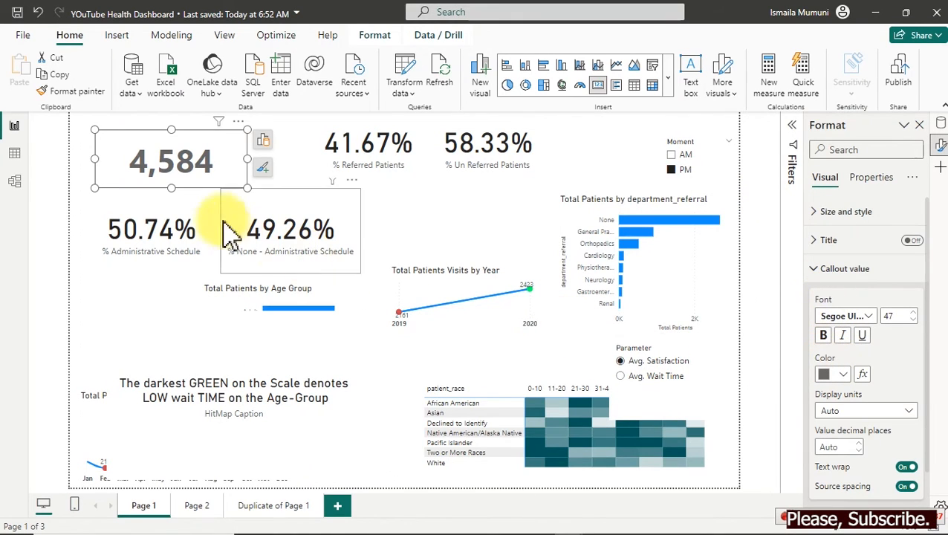
Narrow the Total Patients card and shift it down slightly, and clear the PM selection in the Moment slicer.
left_click(215, 170)
left_click_drag(214, 170, 189, 182)
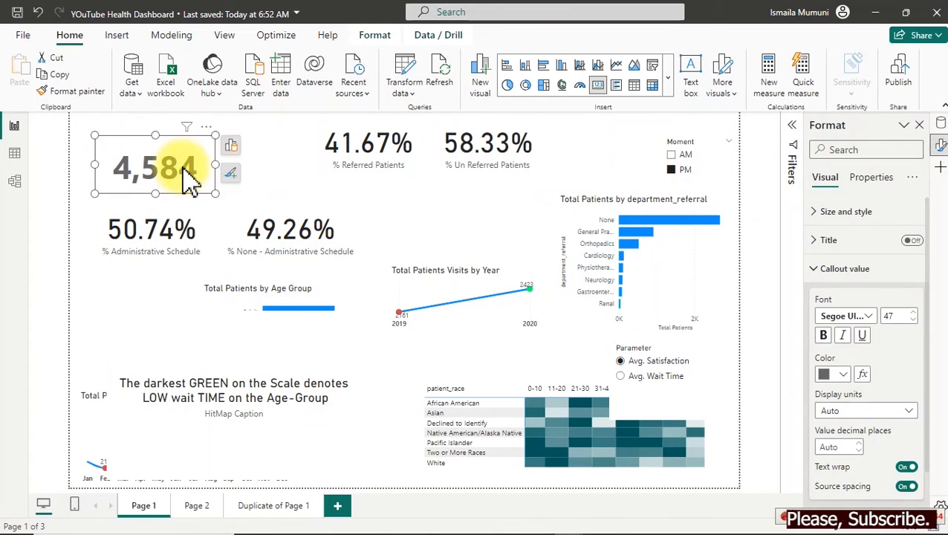
left_click(678, 182)
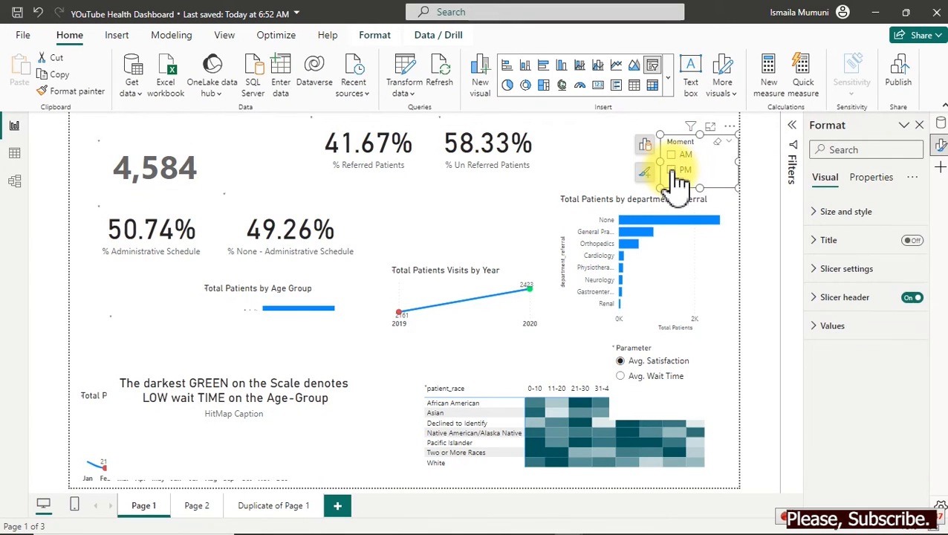
Shrink the % Administrative Schedule card and move it left, beneath the Total Patients card.
left_click(210, 186)
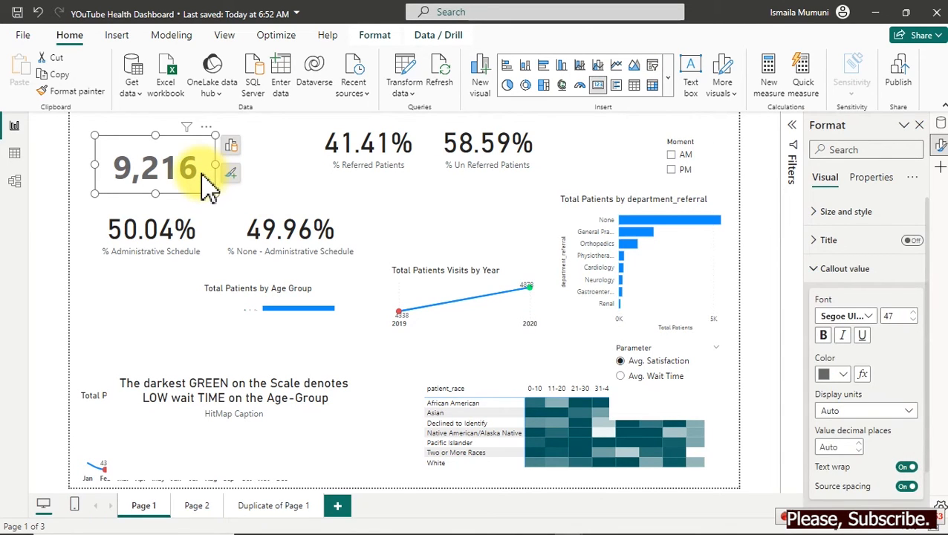
left_click(193, 234)
mouse_move(187, 226)
left_mouse_down()
mouse_move(175, 239)
mouse_move(173, 232)
left_mouse_up()
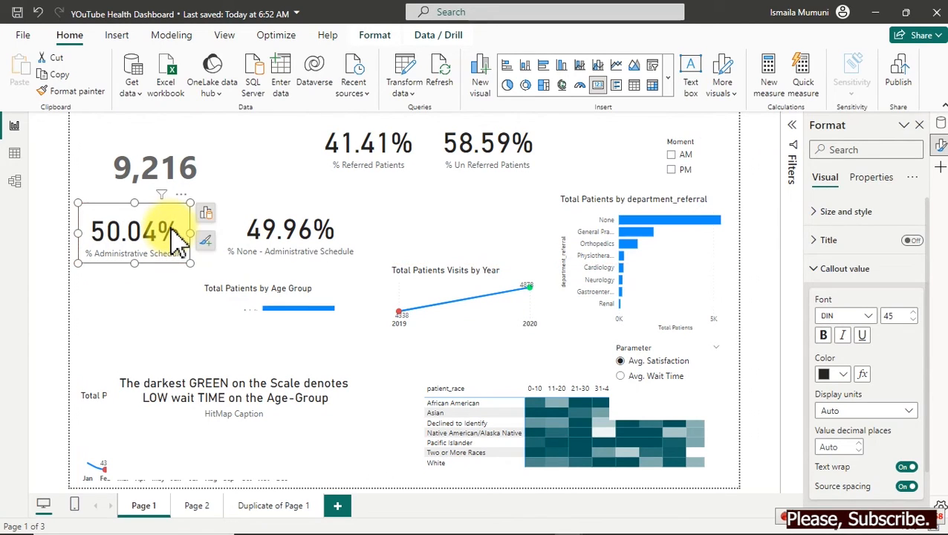
Set the % None - Administrative Schedule card's callout value font size to 20.
left_click(256, 231)
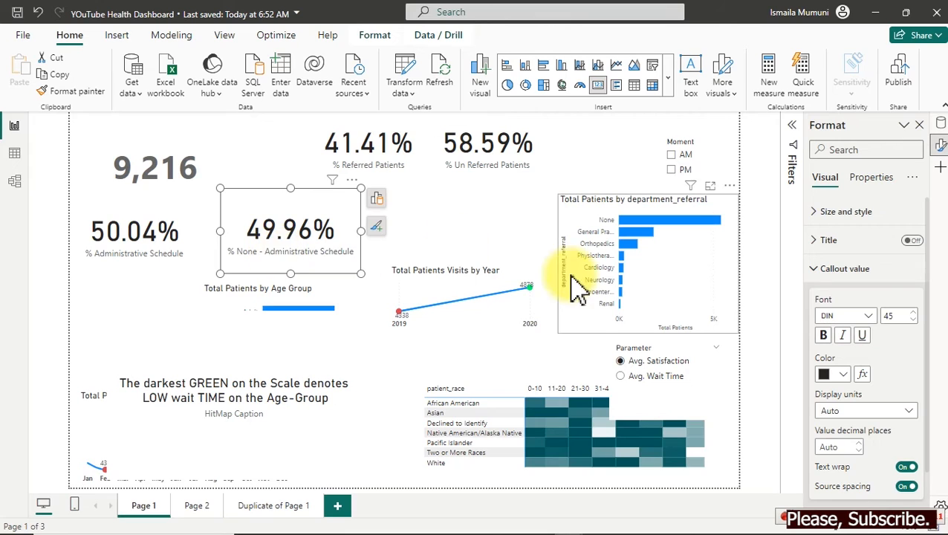
left_click(906, 316)
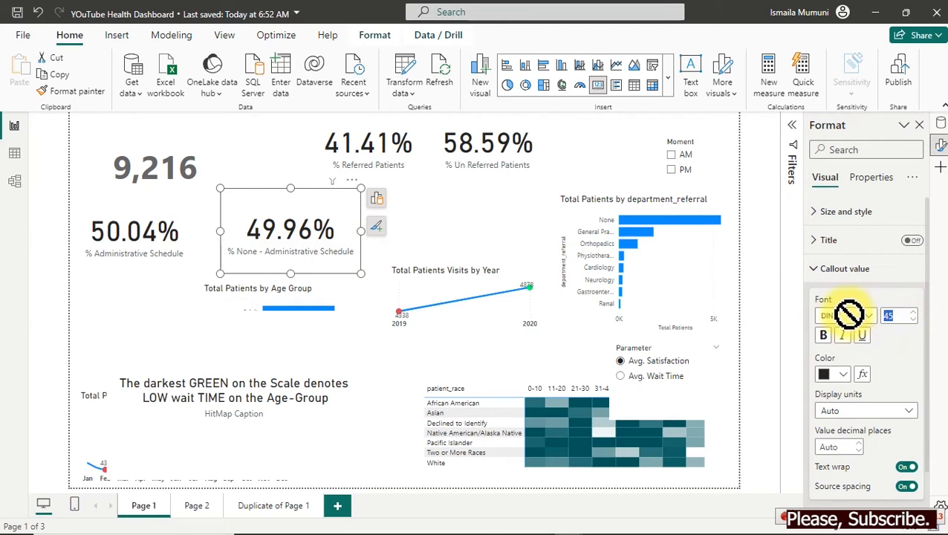
type("20")
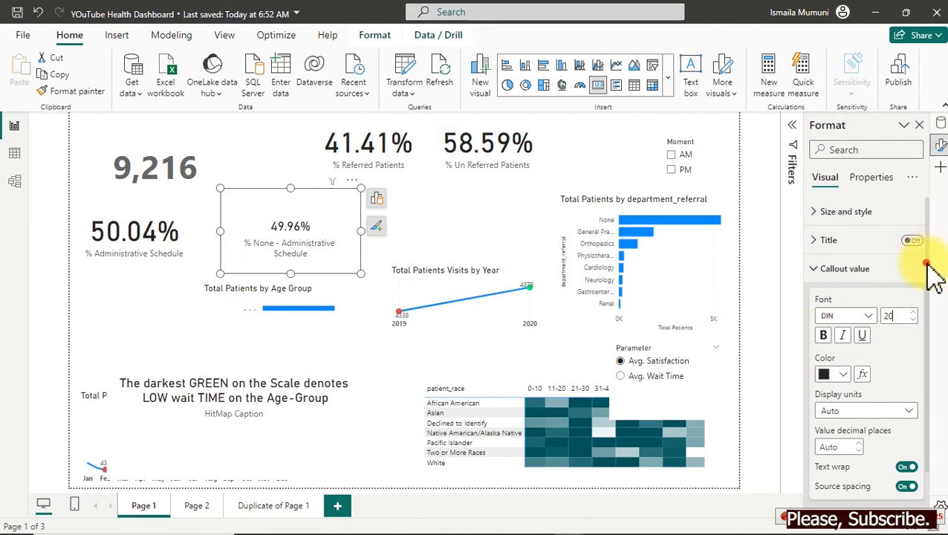
Hide the % None - Administrative Schedule card's category label, and shrink and move the card up against the Total Patients value.
scroll(933, 298, "down", 2)
left_click(914, 499)
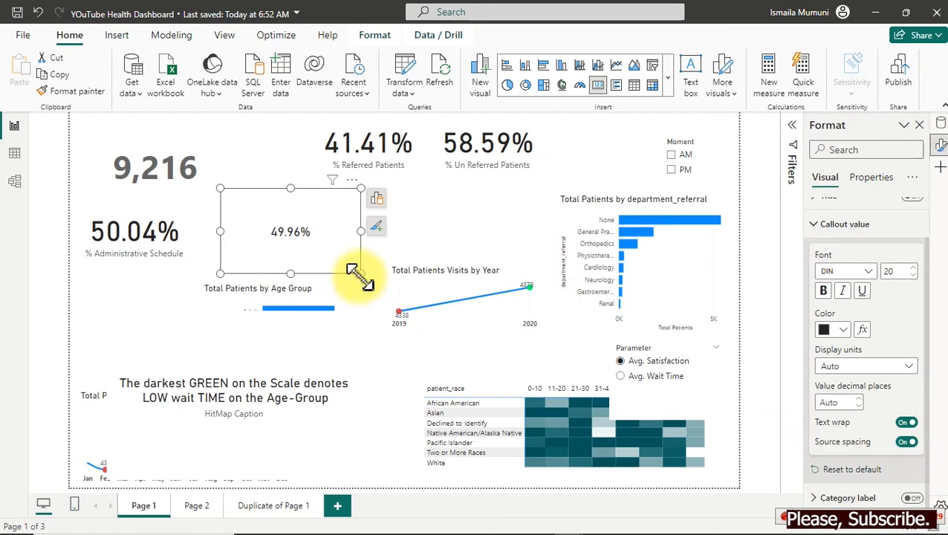
left_click_drag(362, 273, 199, 199)
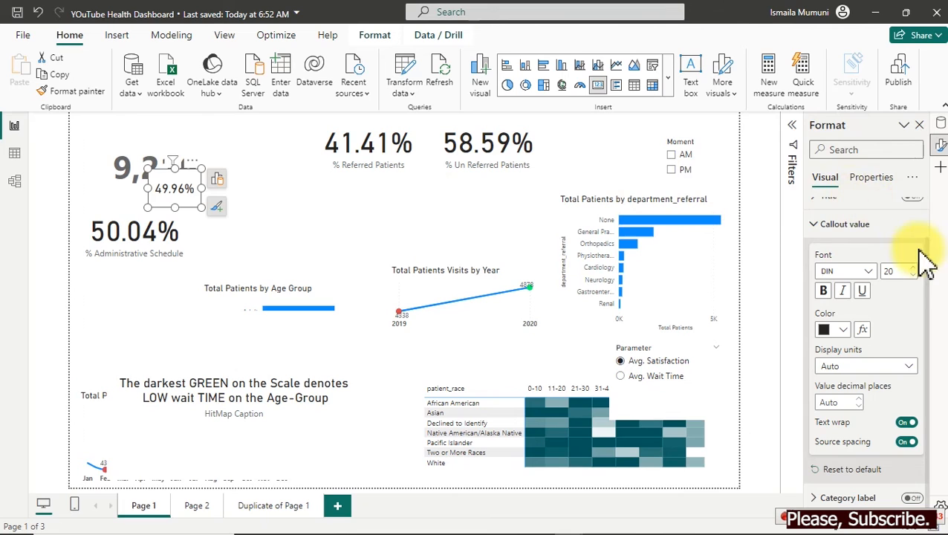
Turn off the background of the % None - Administrative Schedule card and of the % Administrative Schedule card.
left_click_drag(928, 266, 909, 135)
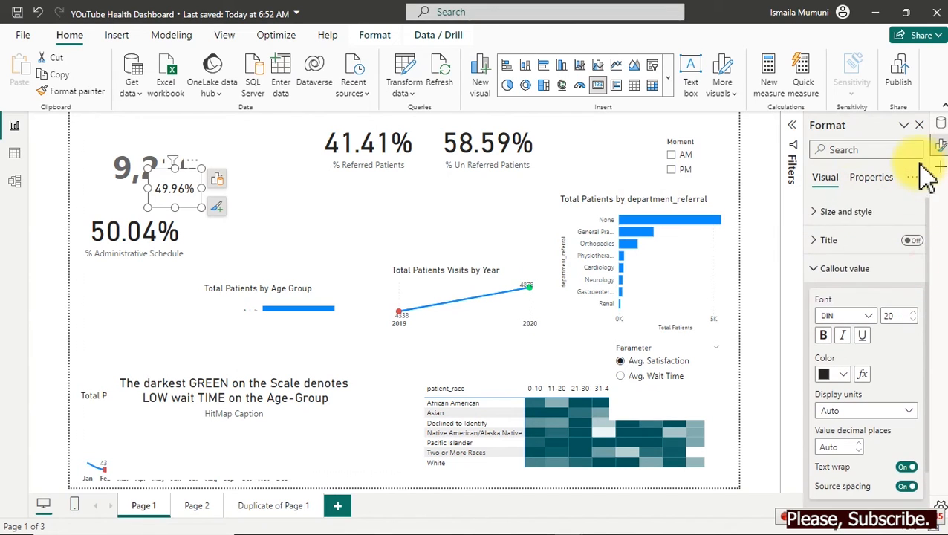
left_click(847, 213)
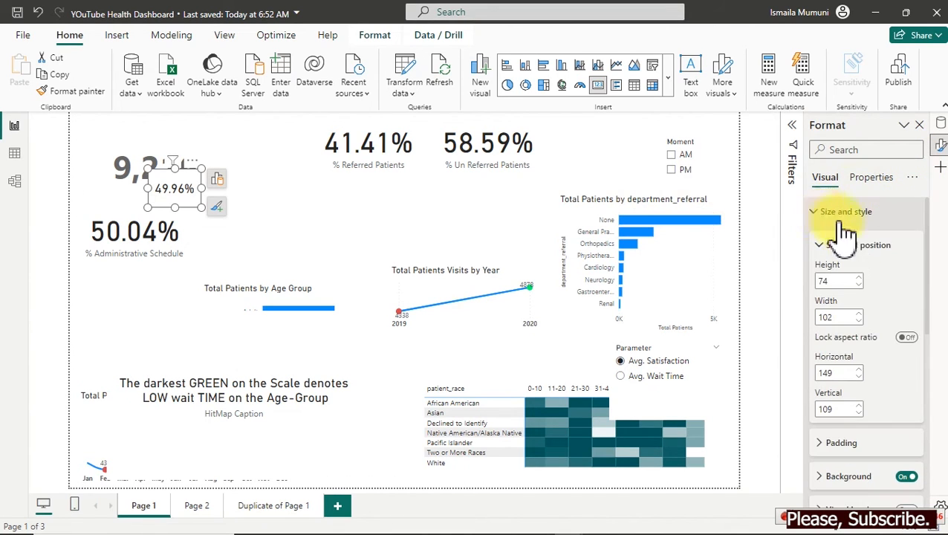
left_click(907, 477)
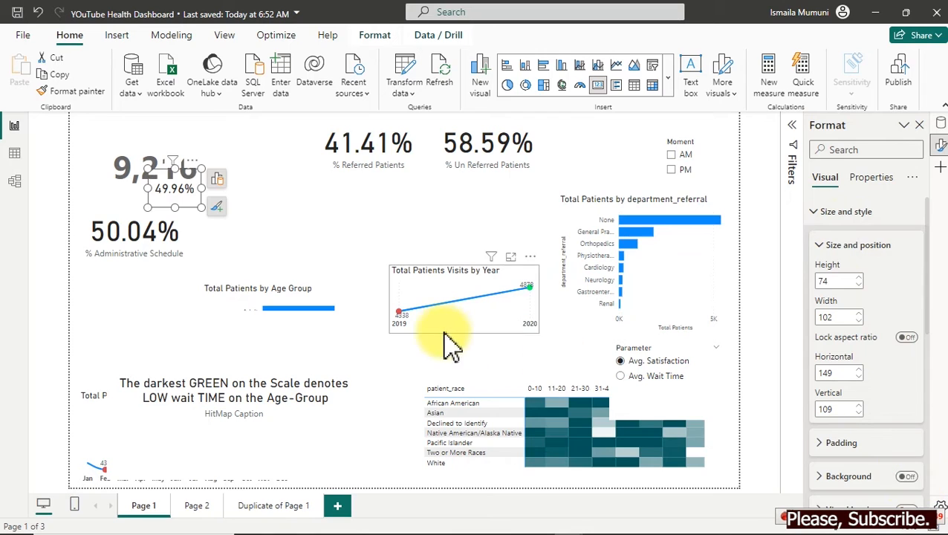
left_click(150, 254)
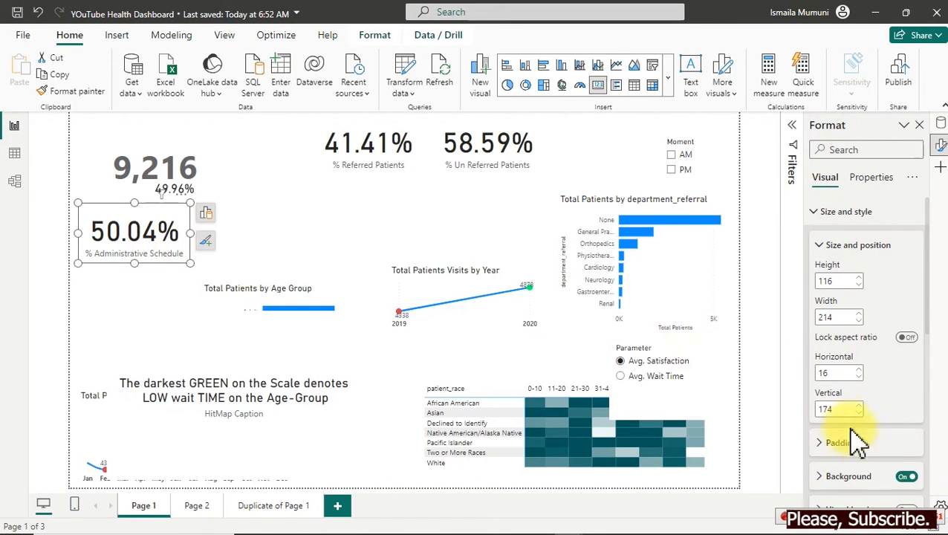
left_click(912, 477)
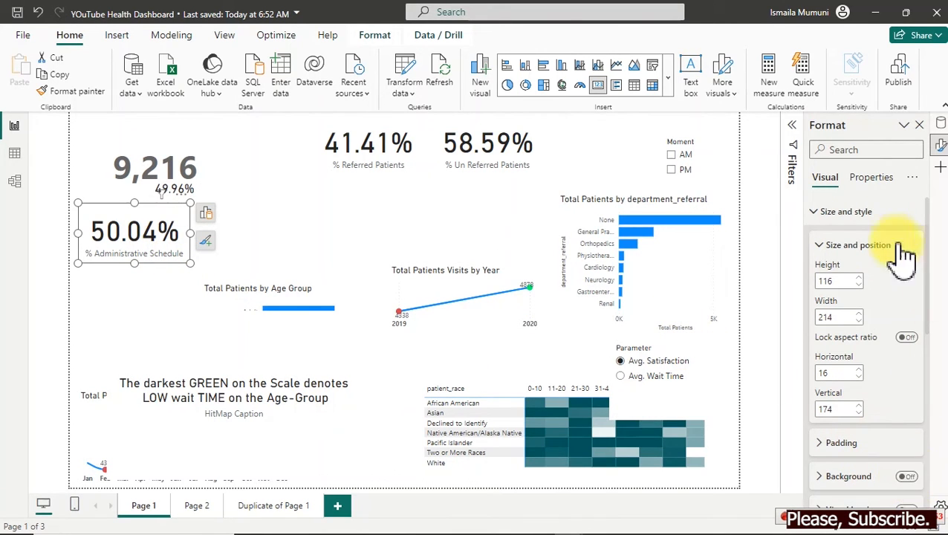
Hide the % Administrative Schedule card's category label and set its callout value font size to 20.
left_click(801, 216)
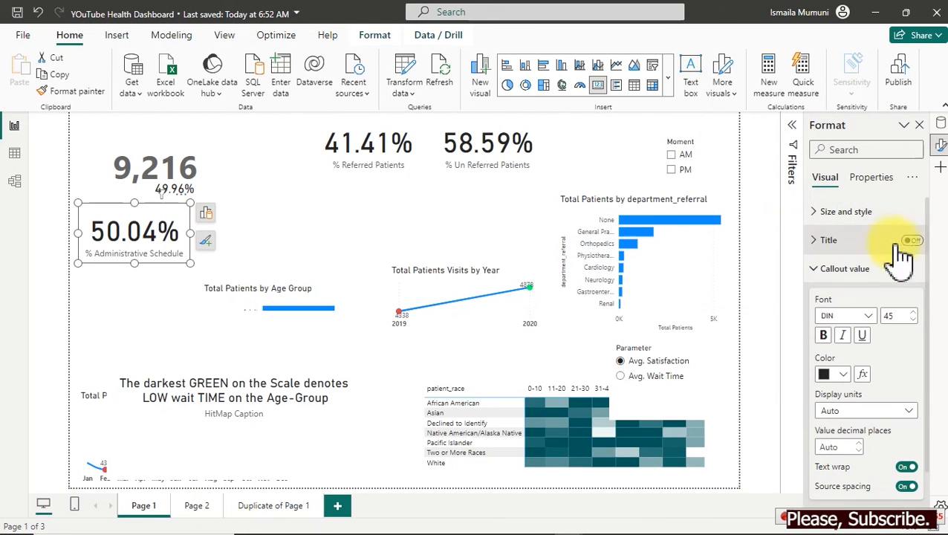
scroll(929, 290, "down", 1)
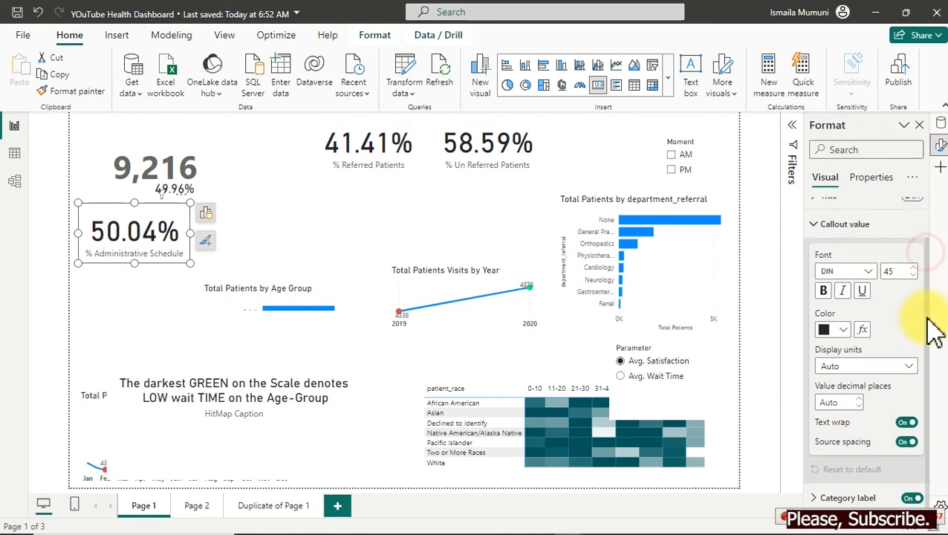
left_click(911, 498)
left_click(898, 271)
type("20")
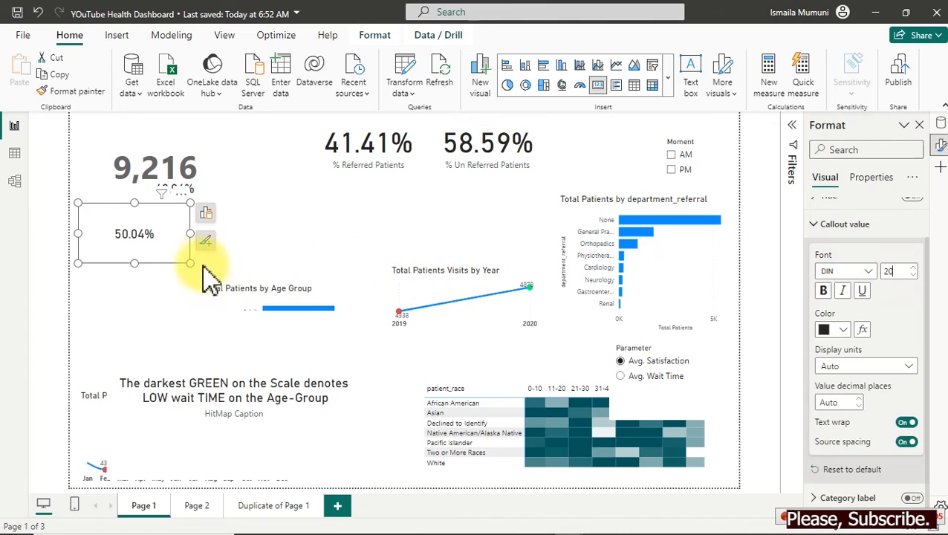
Shrink both administrative schedule percentage cards and line them up side by side directly beneath the Total Patients value.
left_click_drag(191, 263, 127, 228)
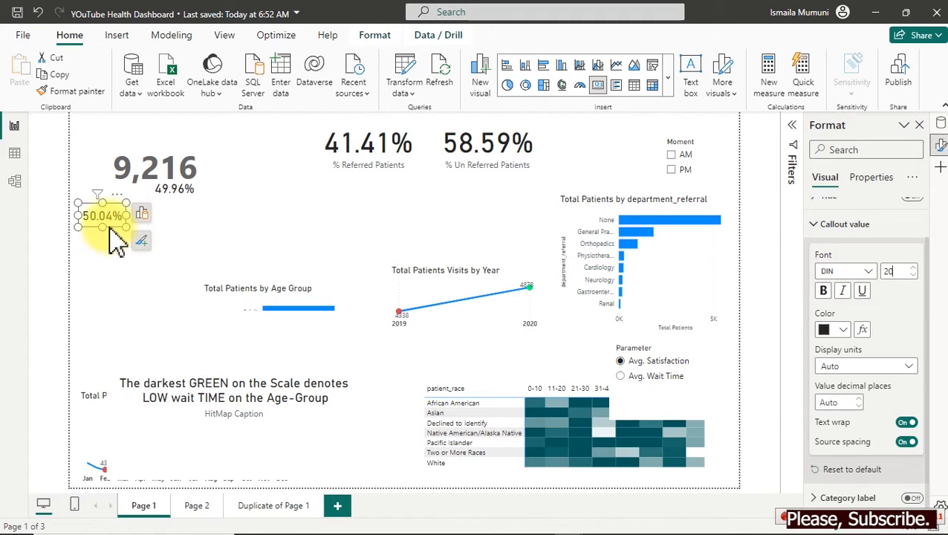
left_click_drag(104, 212, 111, 192)
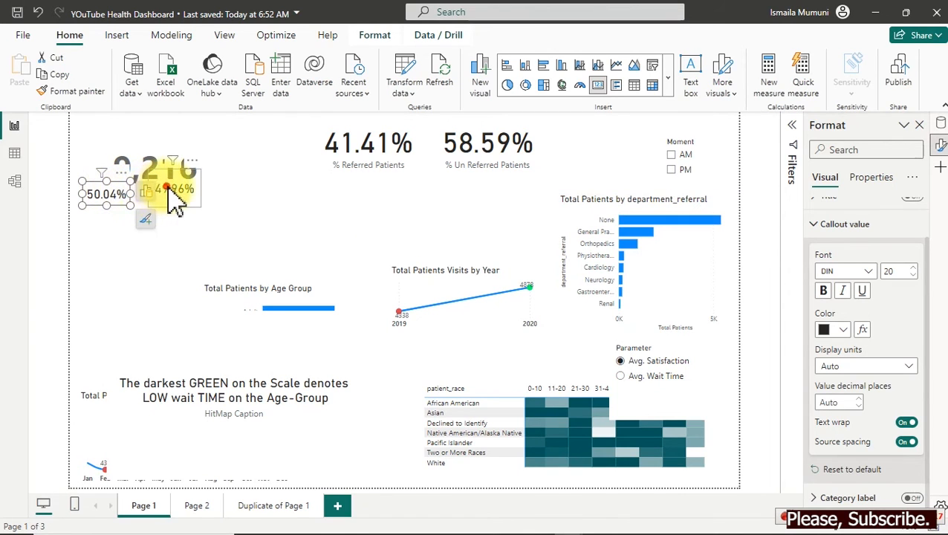
left_click_drag(170, 193, 196, 212)
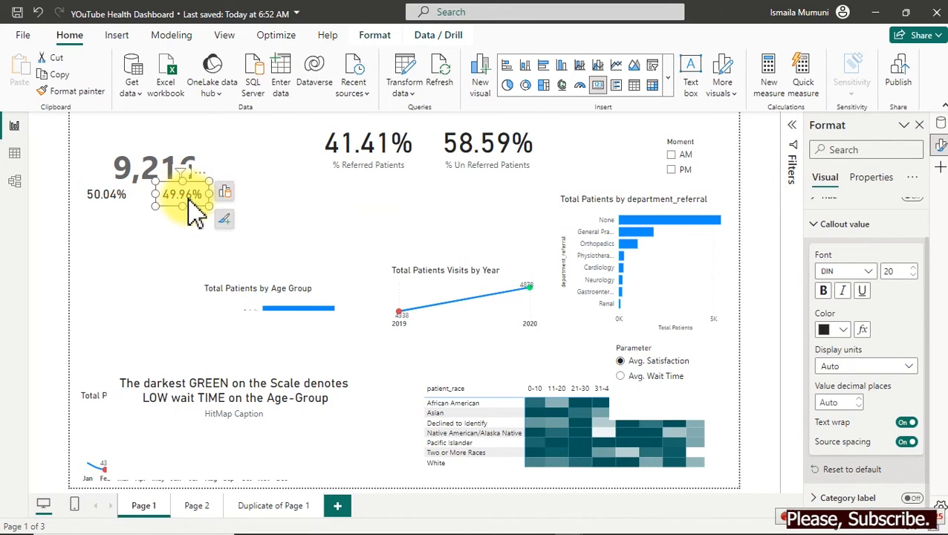
left_click(313, 219)
left_click(313, 219)
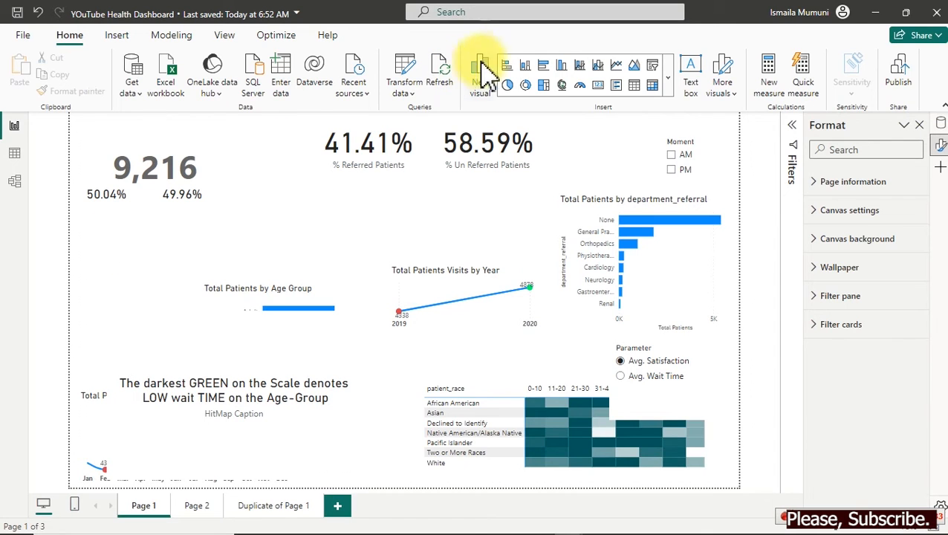
Insert a text box in the area above the heat map caption, reading "Administrative Appointment".
left_click(697, 64)
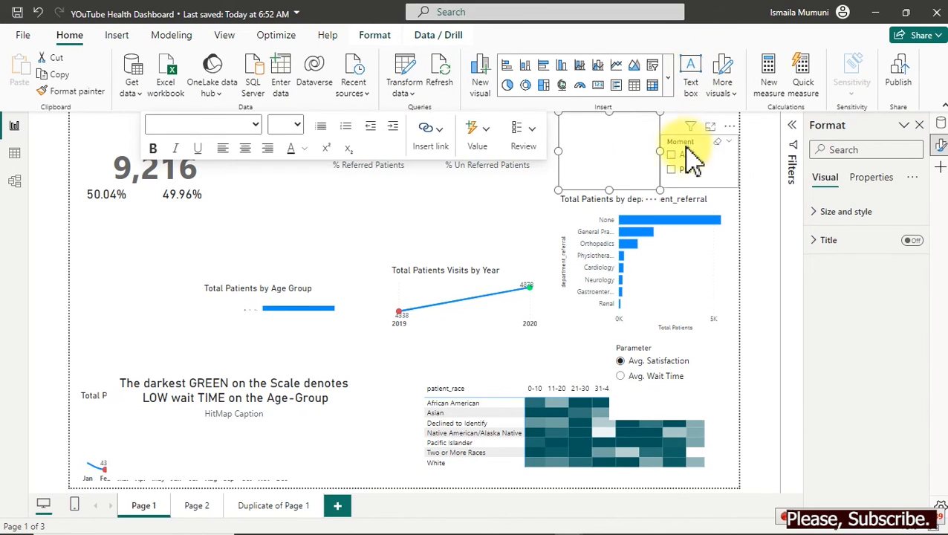
left_click(592, 144)
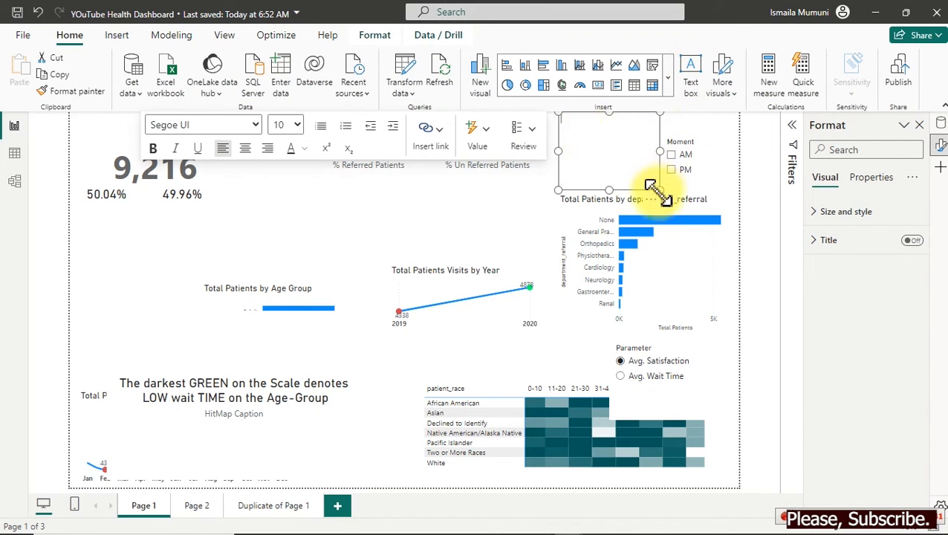
left_click_drag(662, 212, 228, 339)
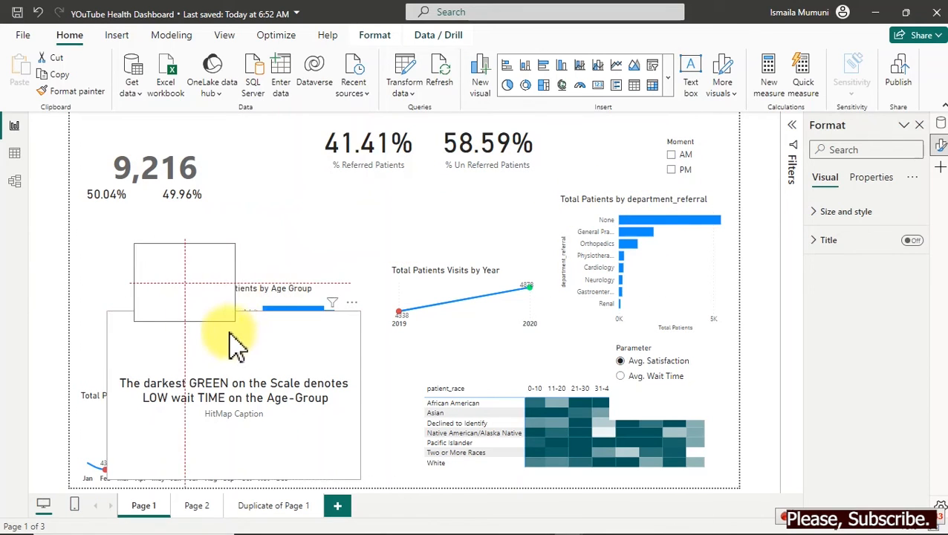
left_click(156, 262)
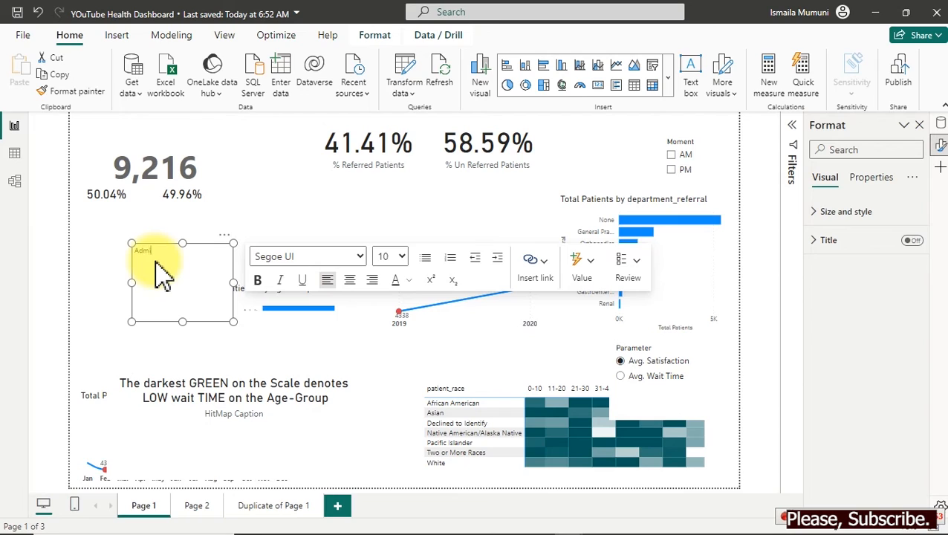
type("Administrative Appointment")
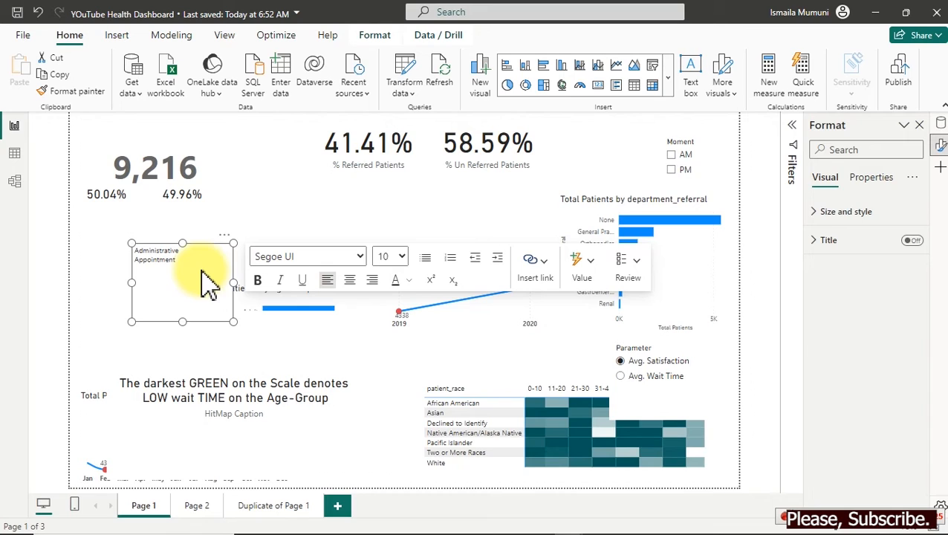
Format the "Administrative Appointment" text as centred, size 14, DIN font and grey.
key("ctrl+a")
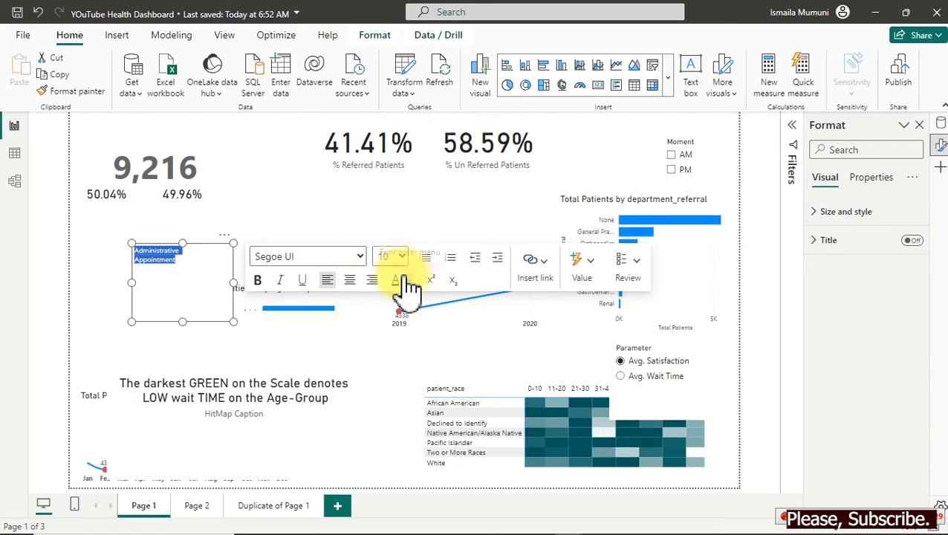
left_click(350, 281)
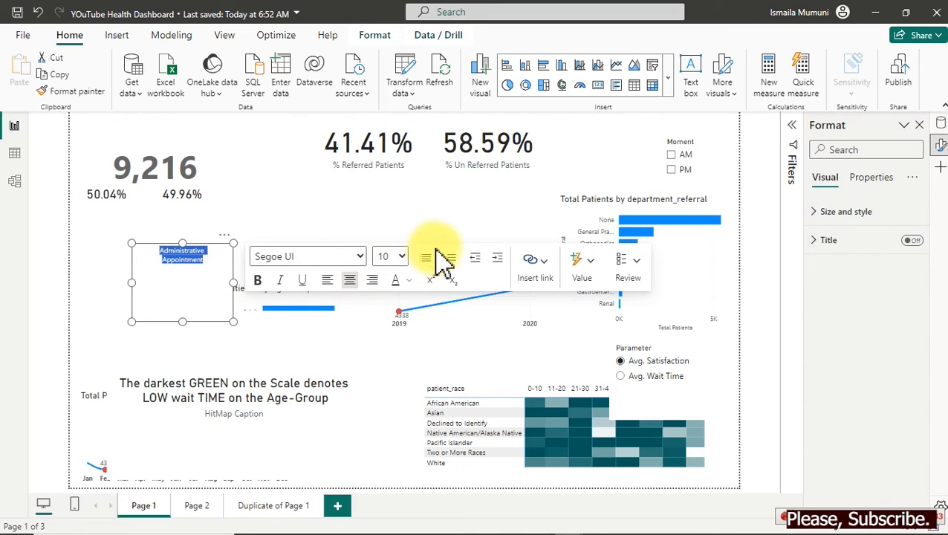
left_click(405, 259)
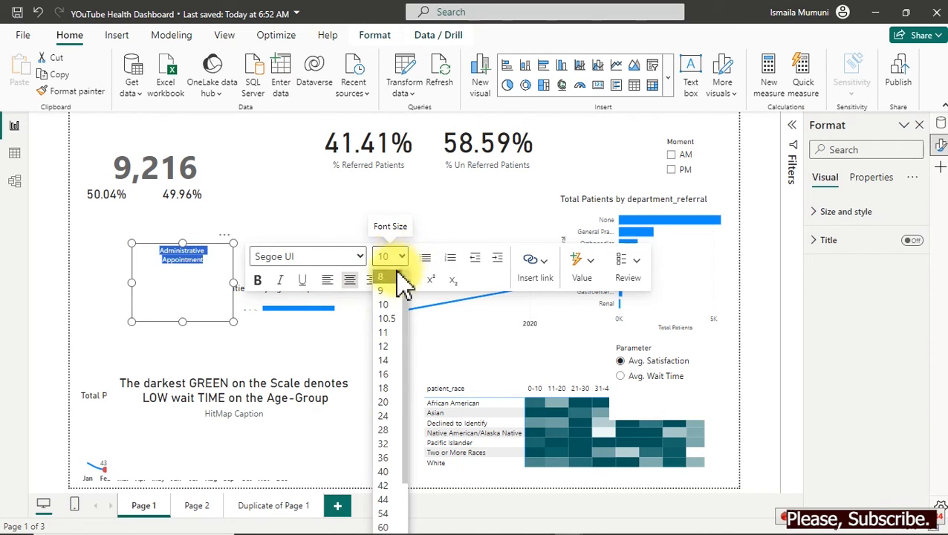
left_click(383, 360)
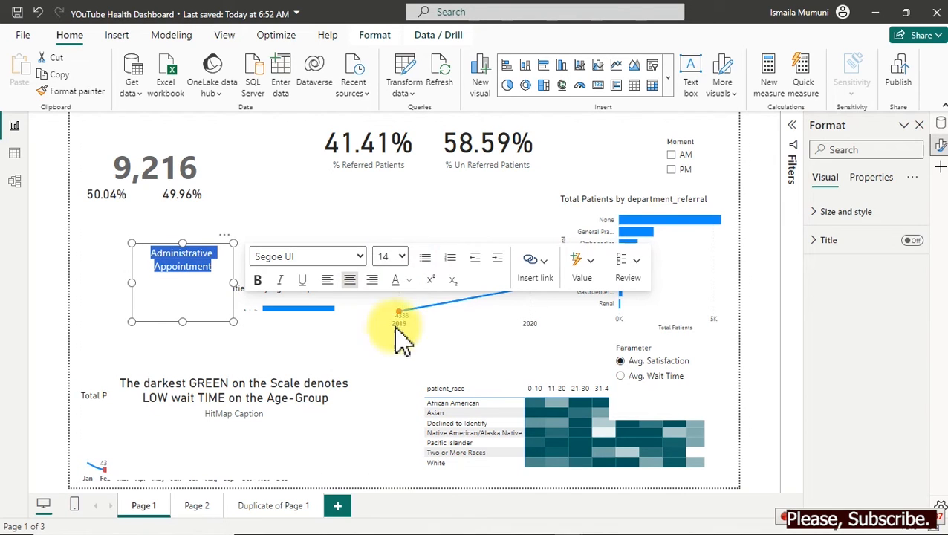
left_click(345, 257)
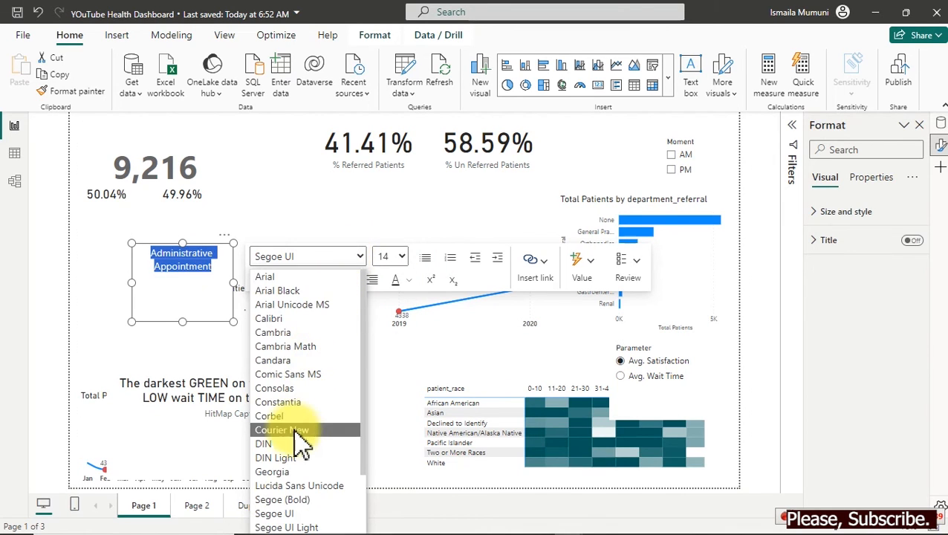
left_click(283, 443)
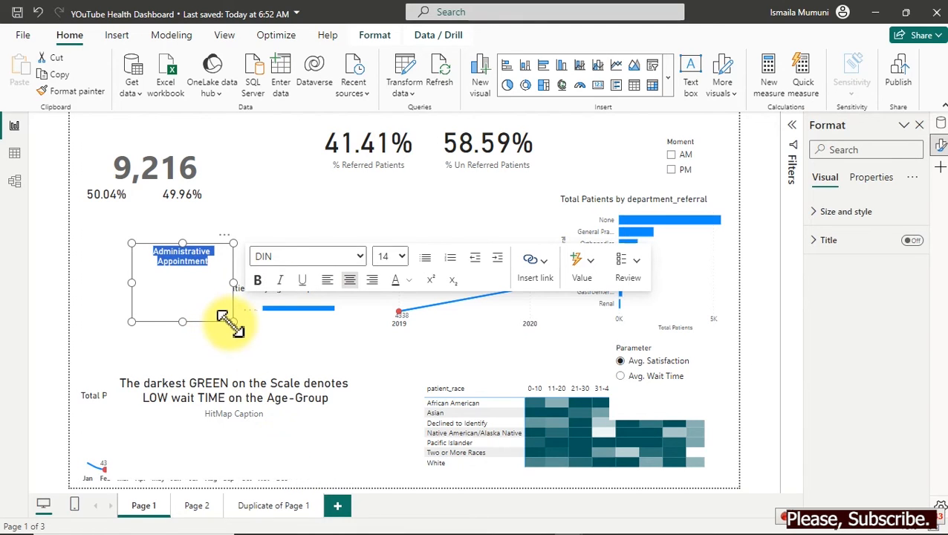
left_click(410, 280)
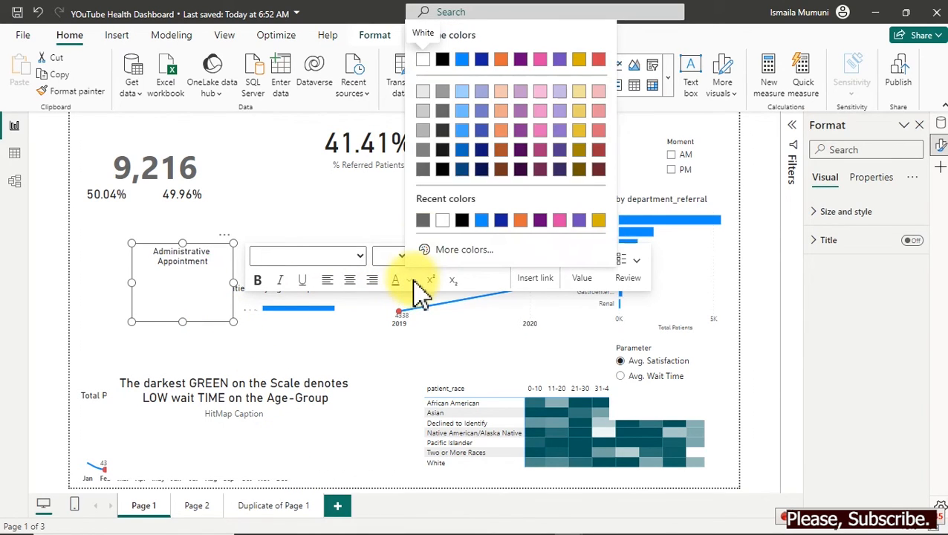
left_click(423, 147)
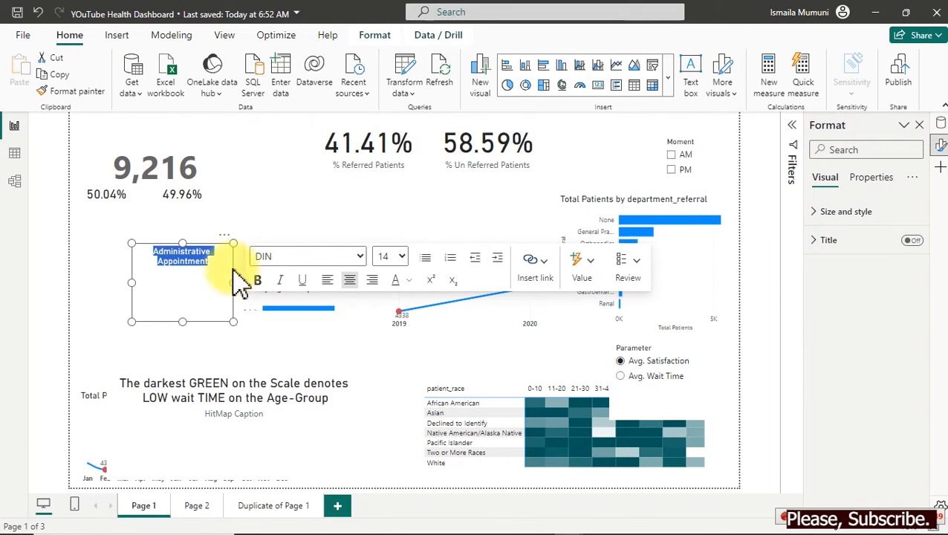
Shrink the "Administrative Appointment" text box to 57 by 148, place it beneath the 50.04% card, and turn off its background.
left_click_drag(233, 321, 140, 197)
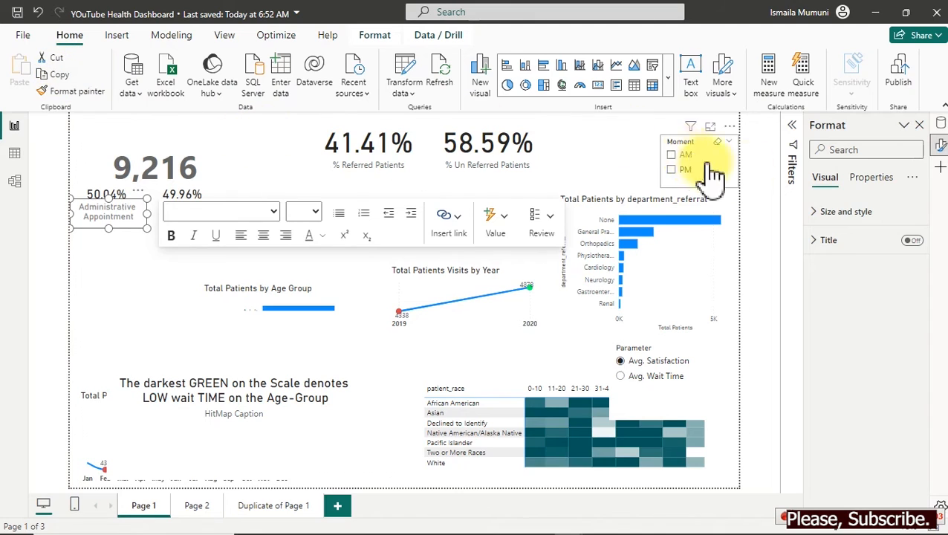
left_click(840, 215)
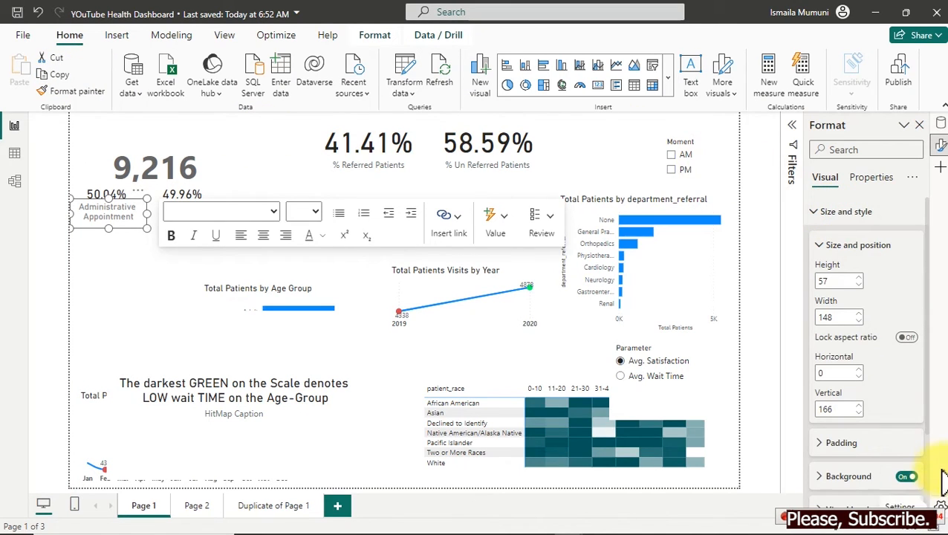
left_click(908, 478)
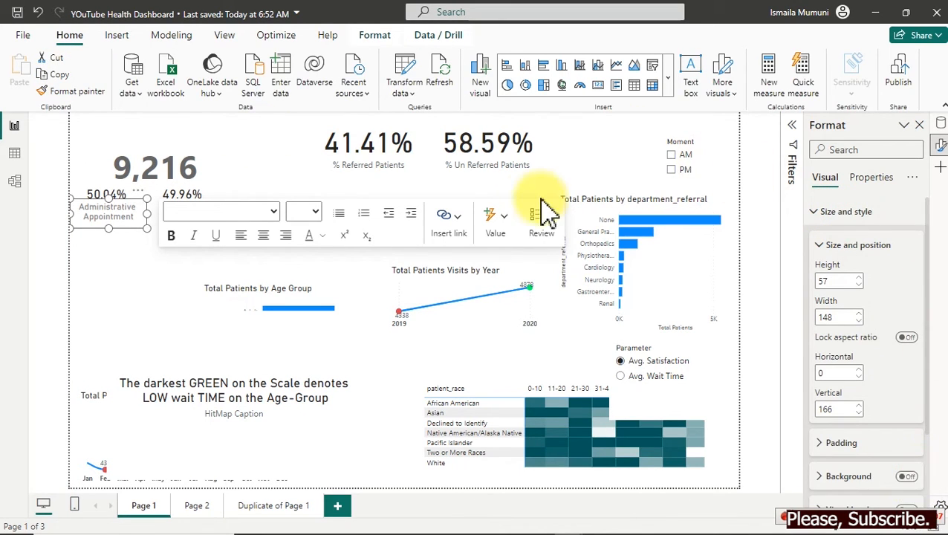
Duplicate the "Administrative Appointment" text box and place the copy beneath the 49.96% card.
left_click(56, 75)
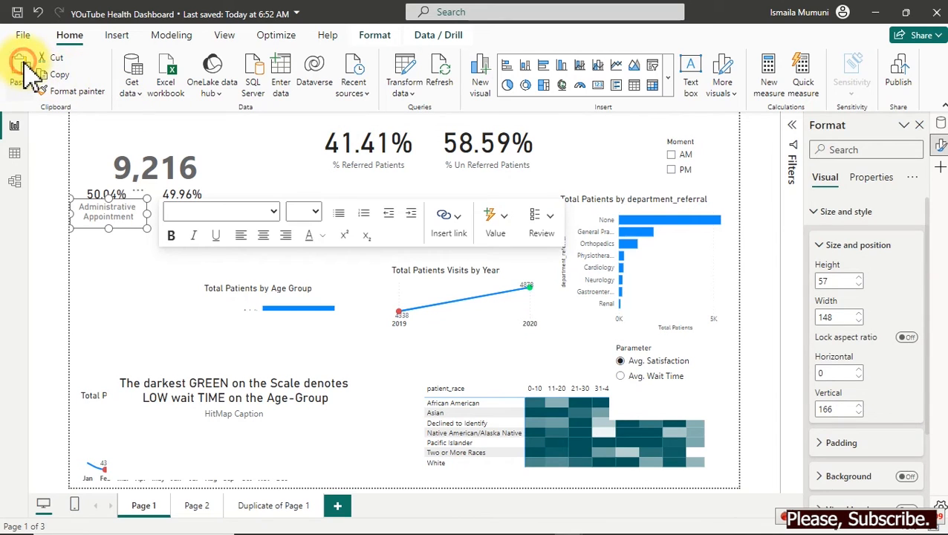
left_click(18, 67)
left_click(144, 208)
left_click_drag(144, 205, 216, 194)
Change the copied text box to read "None-Administrative Appointment" and widen it to 184.
left_click(161, 210)
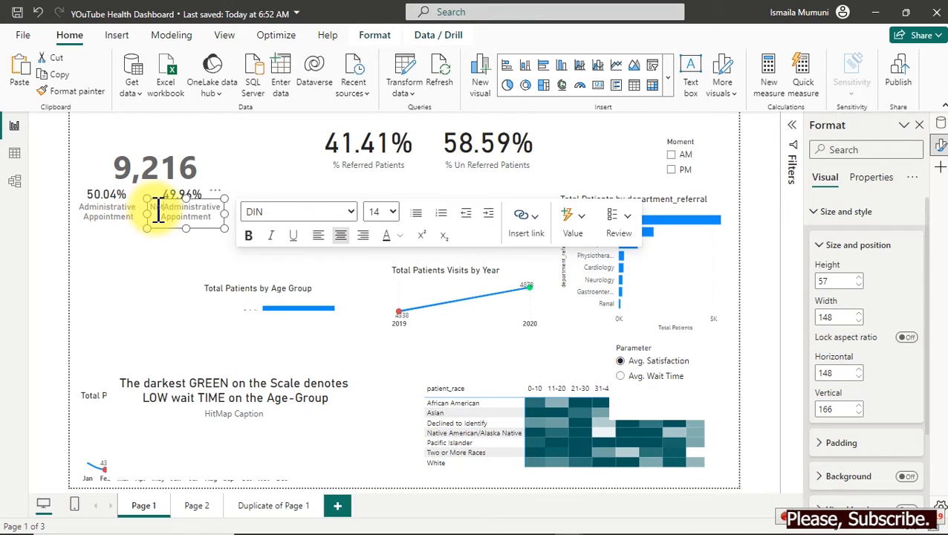
type("None-")
left_click_drag(224, 214, 245, 214)
left_click(235, 191)
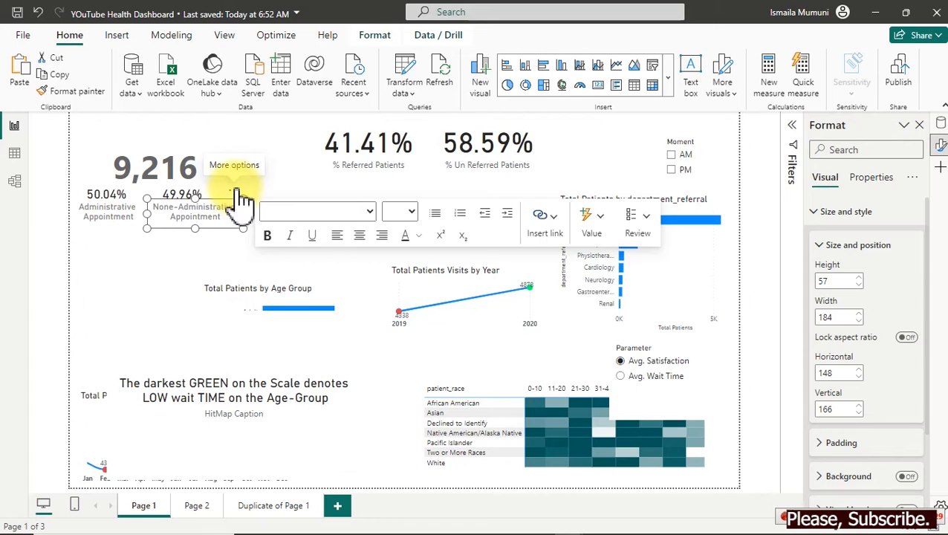
left_click(276, 144)
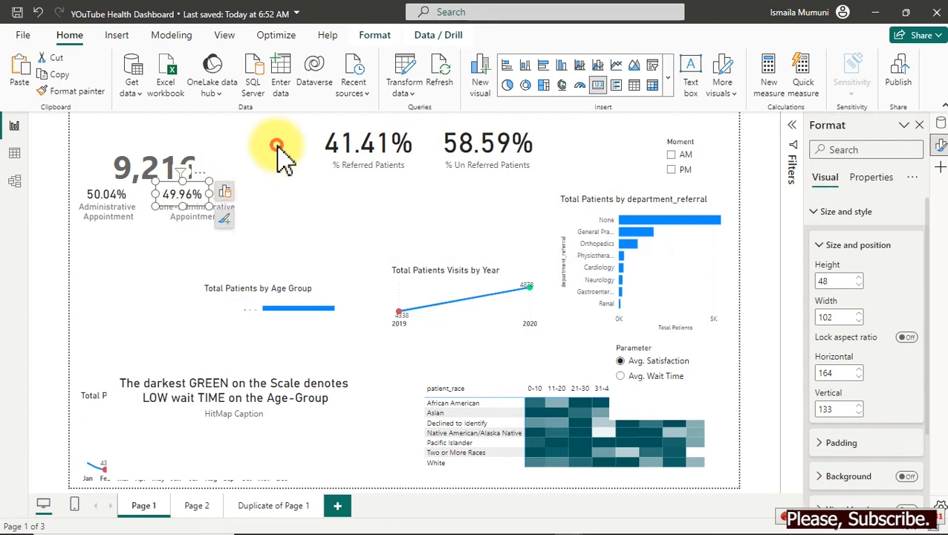
left_click(281, 153)
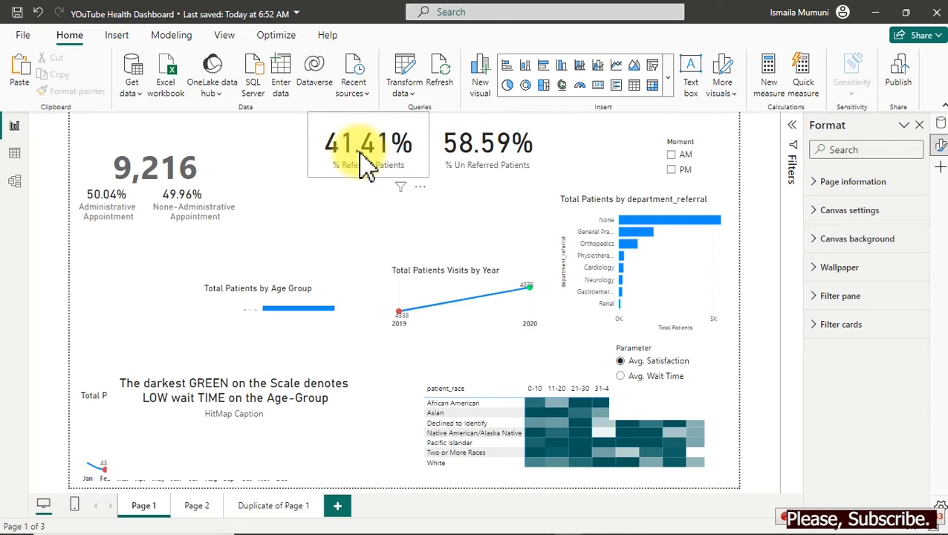
Switch to the finished Health Dashboard report and examine the layout of its total visits, satisfaction, service and wait time cards with their trend lines.
mouse_move(557, 524)
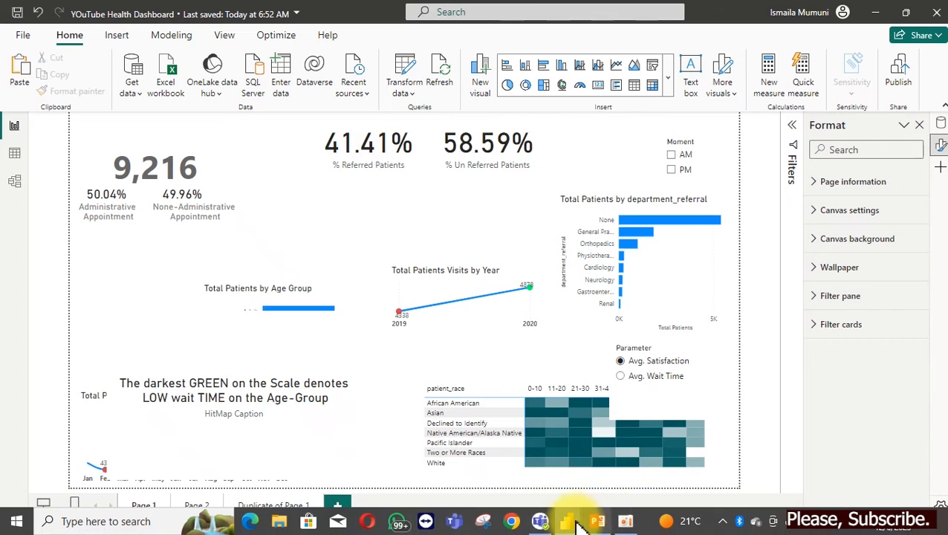
left_click(520, 468)
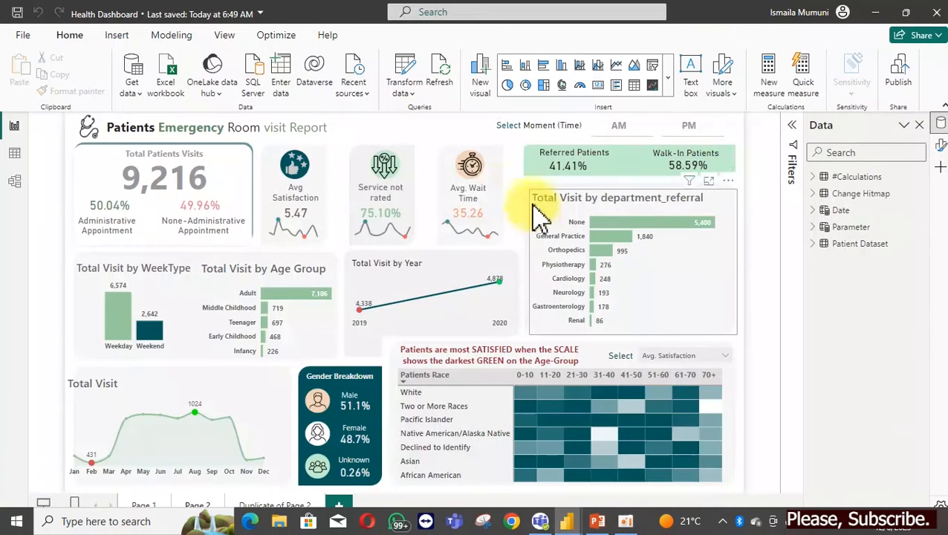
left_click(538, 254)
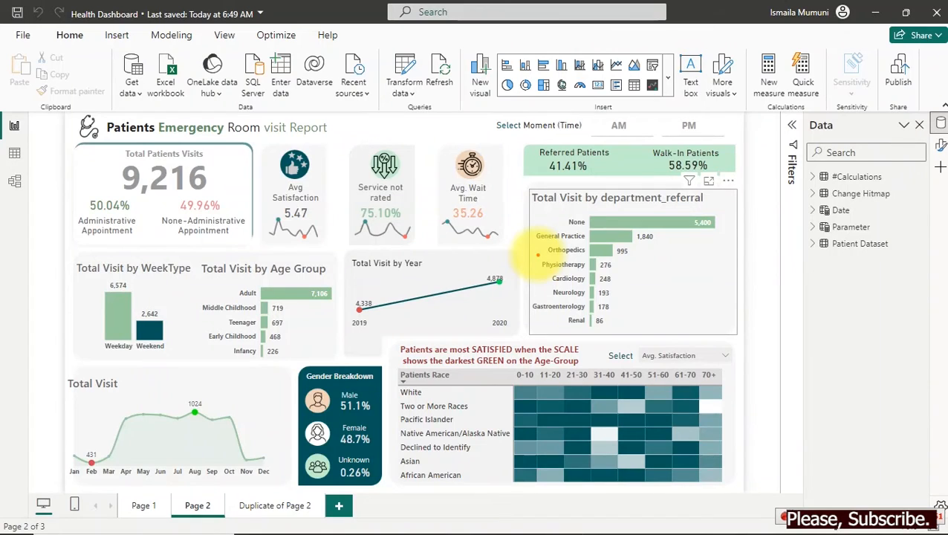
left_click(67, 212)
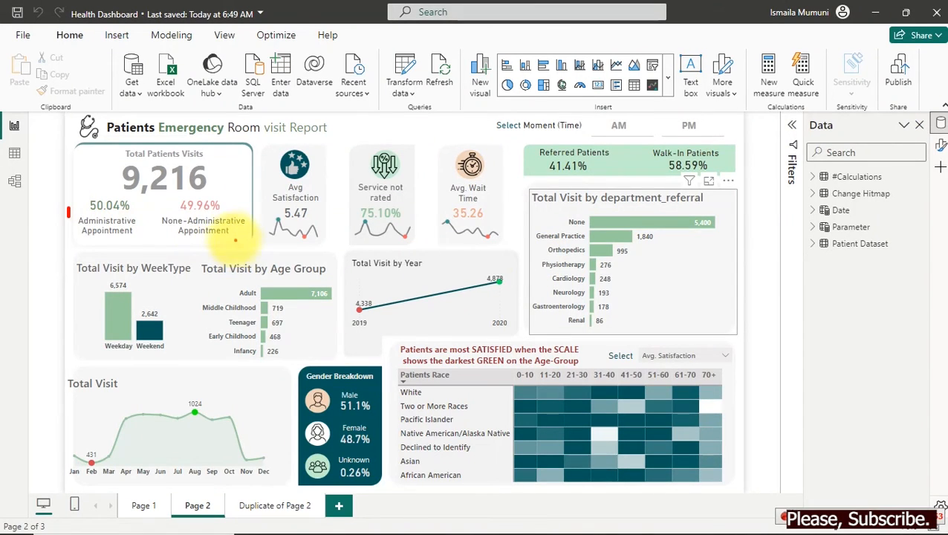
mouse_move(256, 206)
left_mouse_down()
mouse_move(349, 273)
mouse_move(519, 291)
mouse_move(517, 260)
left_mouse_up()
left_click_drag(429, 301, 464, 249)
left_click_drag(340, 298, 379, 232)
mouse_move(275, 257)
left_mouse_down()
mouse_move(288, 238)
mouse_move(234, 292)
left_mouse_up()
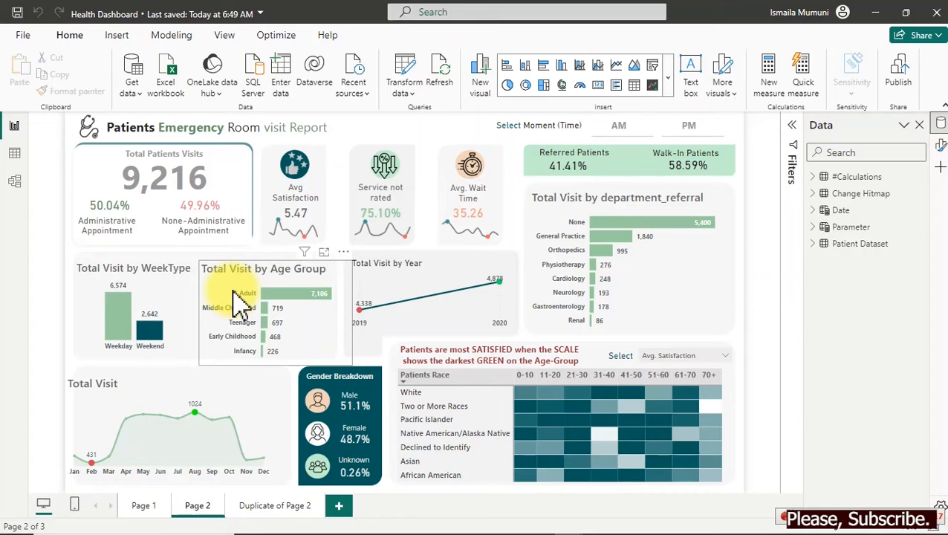
Look up the Sparkline by OKViz custom visual and its pricing in the Power BI visuals store, and close the store without adding it.
left_click(668, 82)
left_click_drag(684, 133, 688, 383)
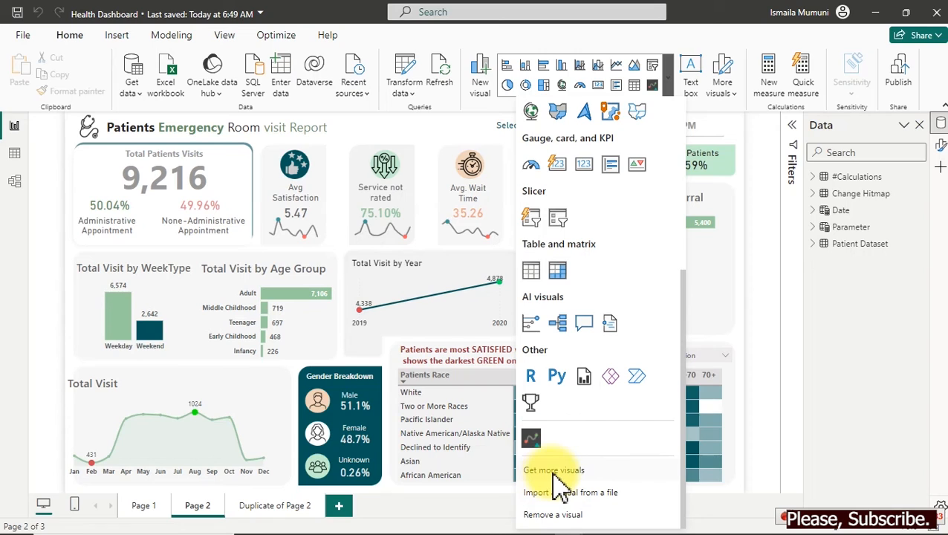
left_click(554, 472)
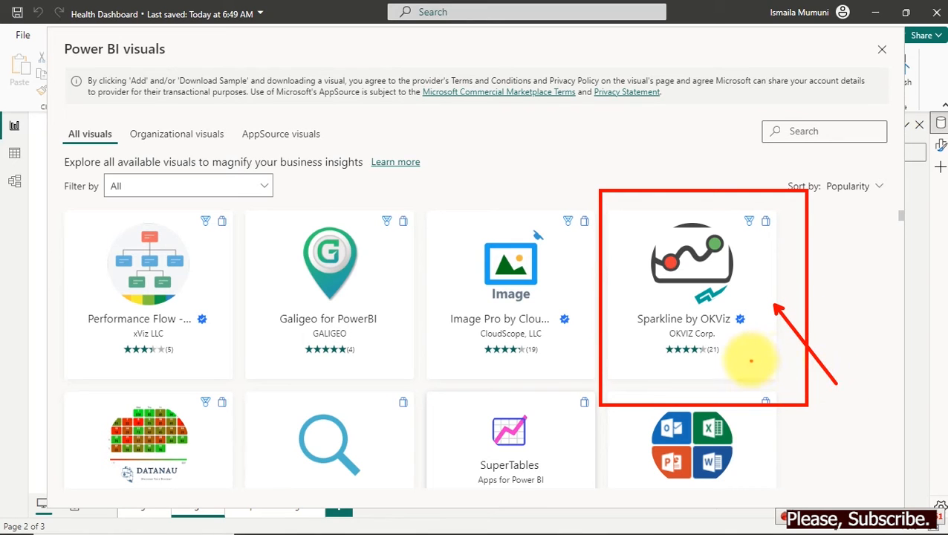
left_click(718, 318)
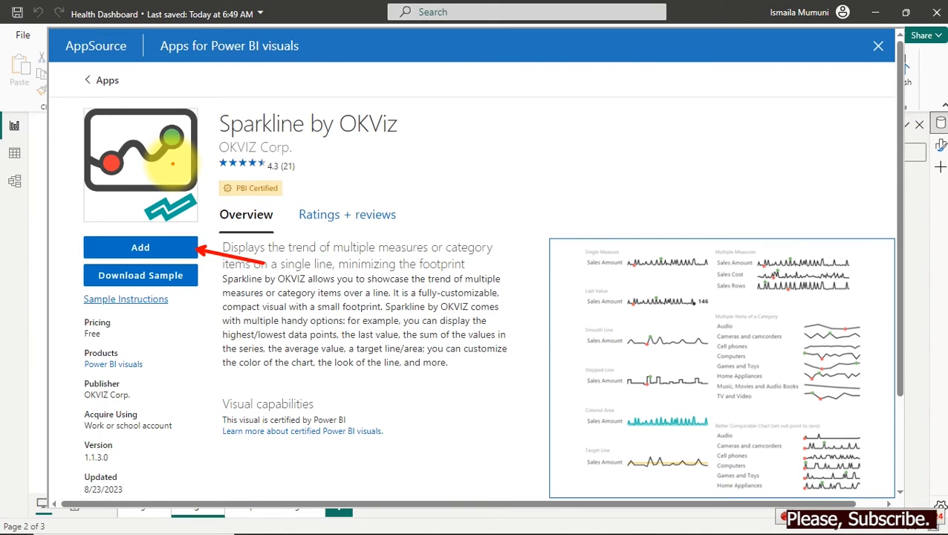
left_click(117, 328)
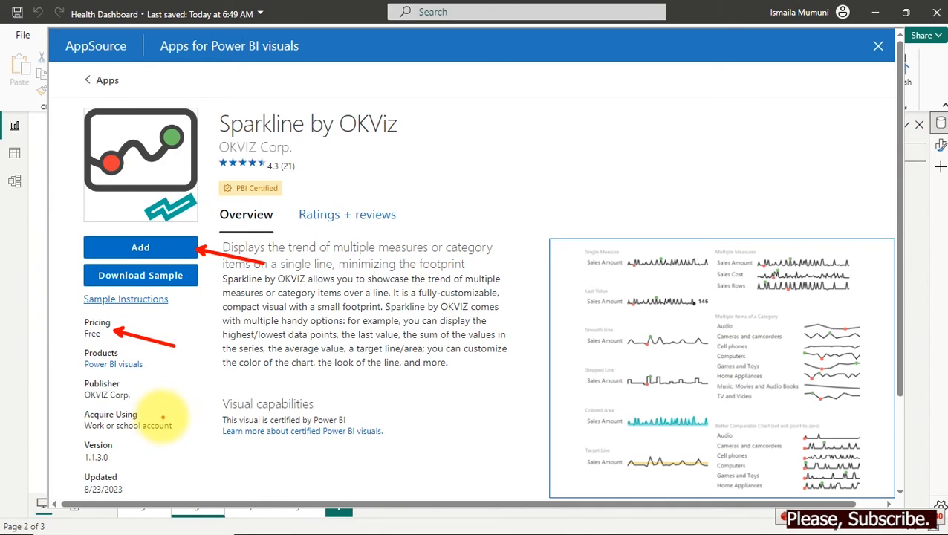
left_click(881, 49)
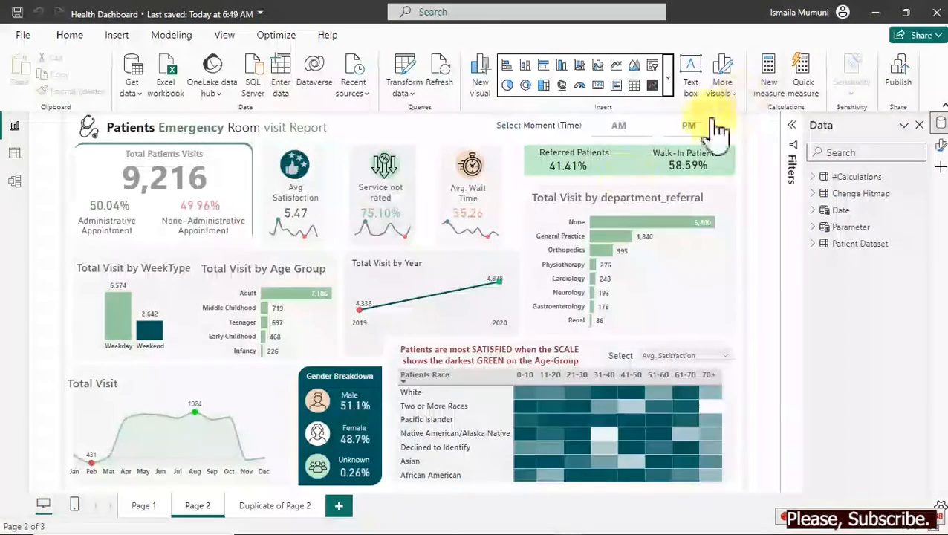
Switch back to the YouTube Health Dashboard report and import the Sparkline by OKViz custom visual from the Power BI visuals store.
mouse_move(491, 524)
mouse_move(563, 523)
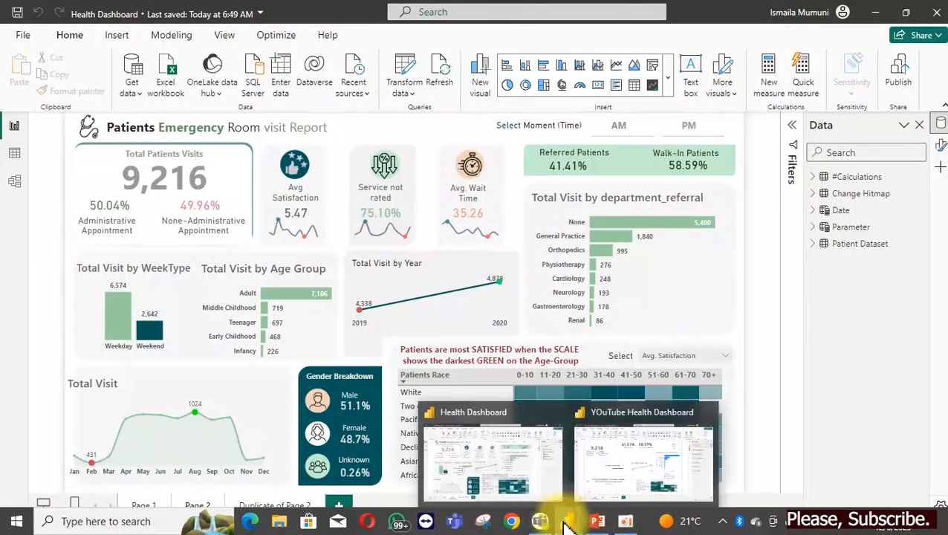
left_click(635, 476)
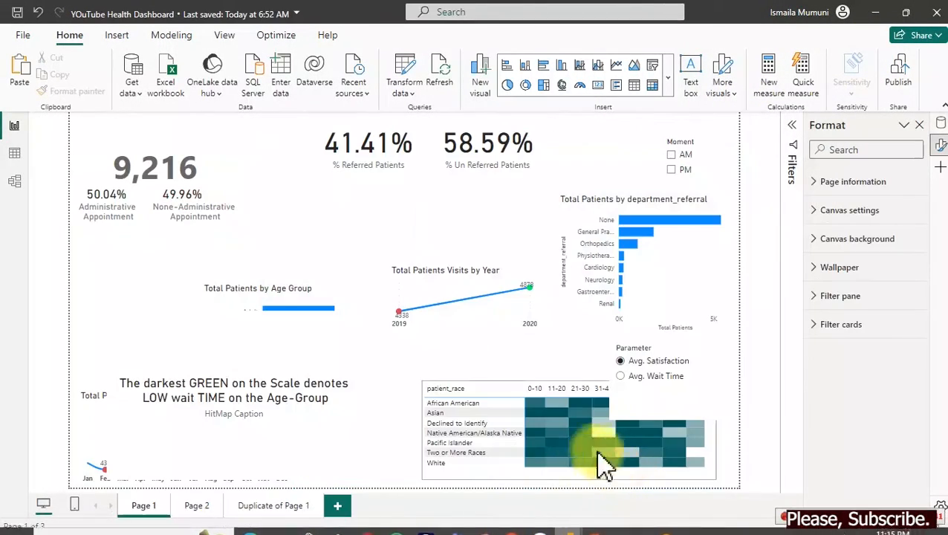
left_click(667, 81)
left_click_drag(683, 138, 655, 359)
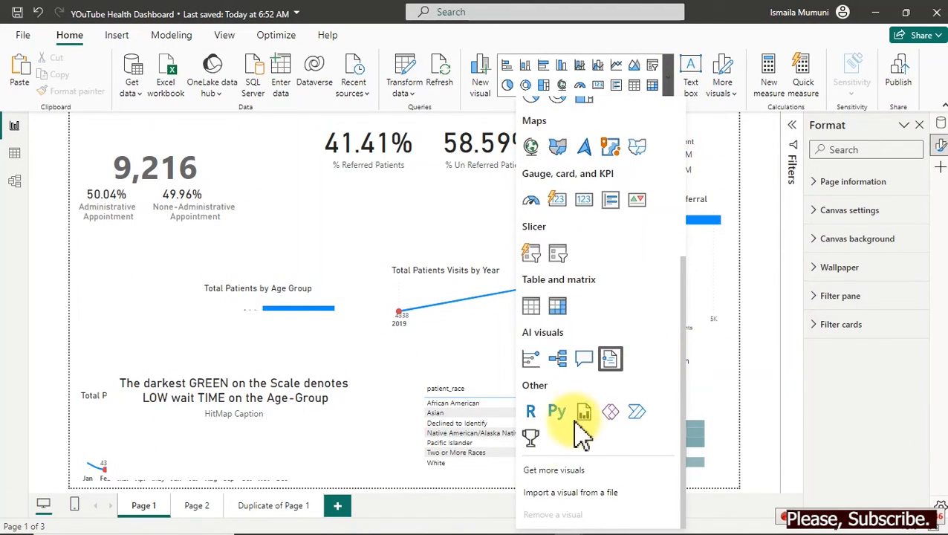
left_click(559, 471)
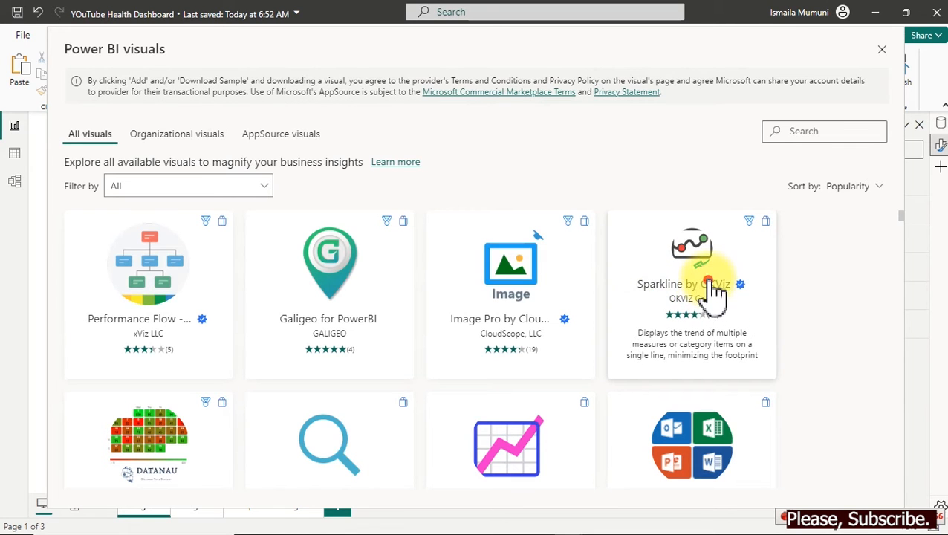
left_click(707, 287)
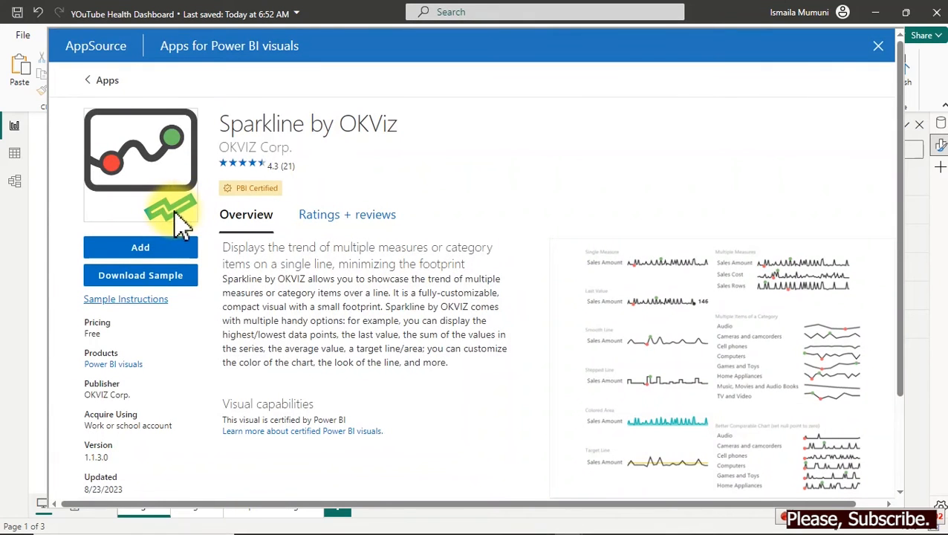
left_click(159, 256)
left_click(157, 253)
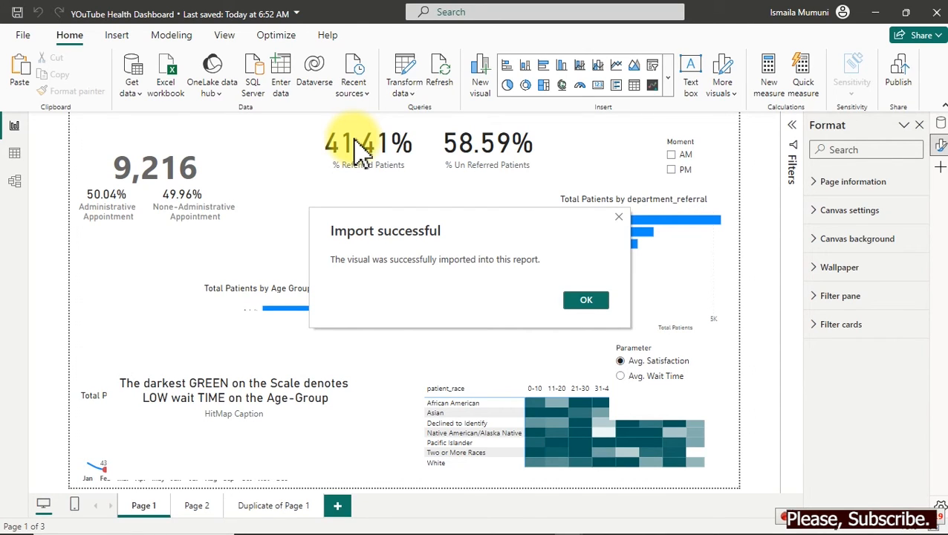
left_click(584, 301)
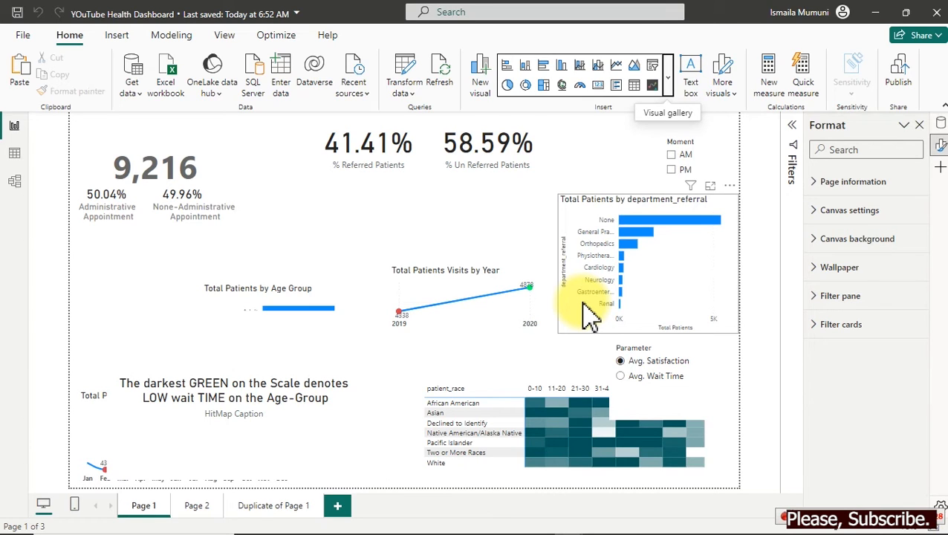
Move the "% Referred Patients" and "% Un Referred Patients" cards above the department referral chart and show the report's data tables.
left_click(322, 159)
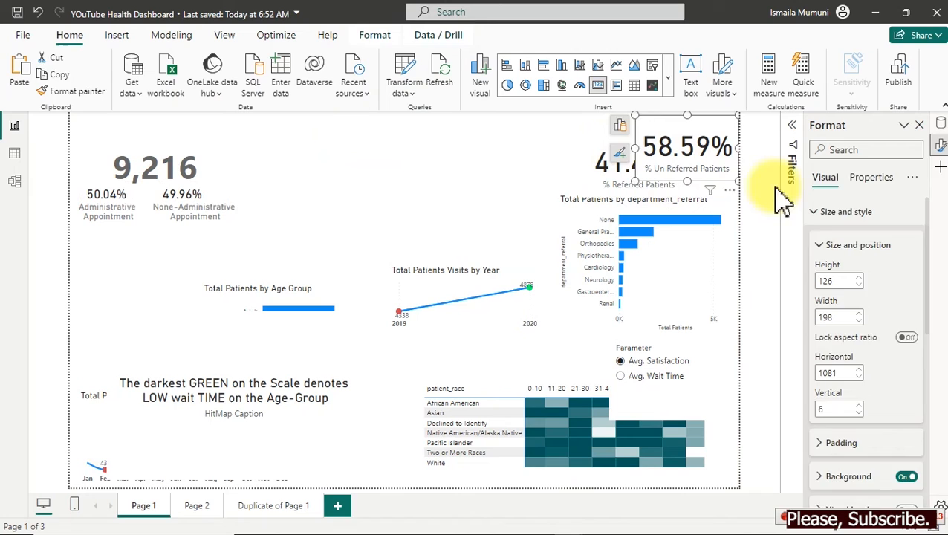
left_click(939, 127)
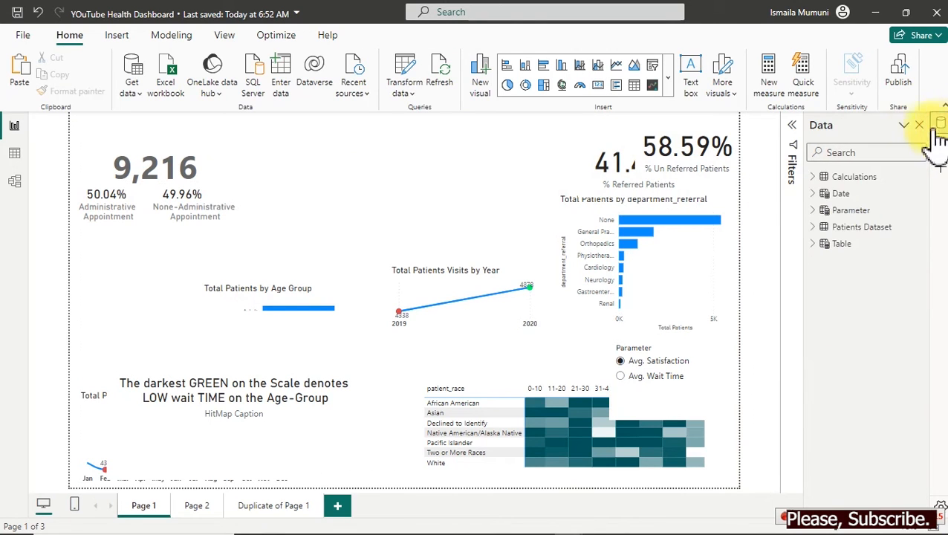
Add a card for the Average Satisfaction Score measure from the Calculations table and narrow it to a width of about 232.
left_click(814, 178)
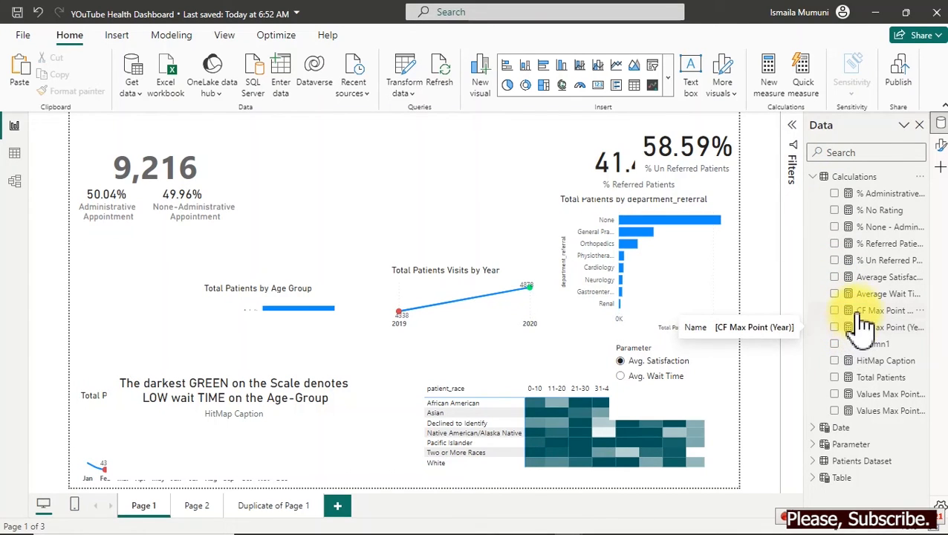
left_click(835, 278)
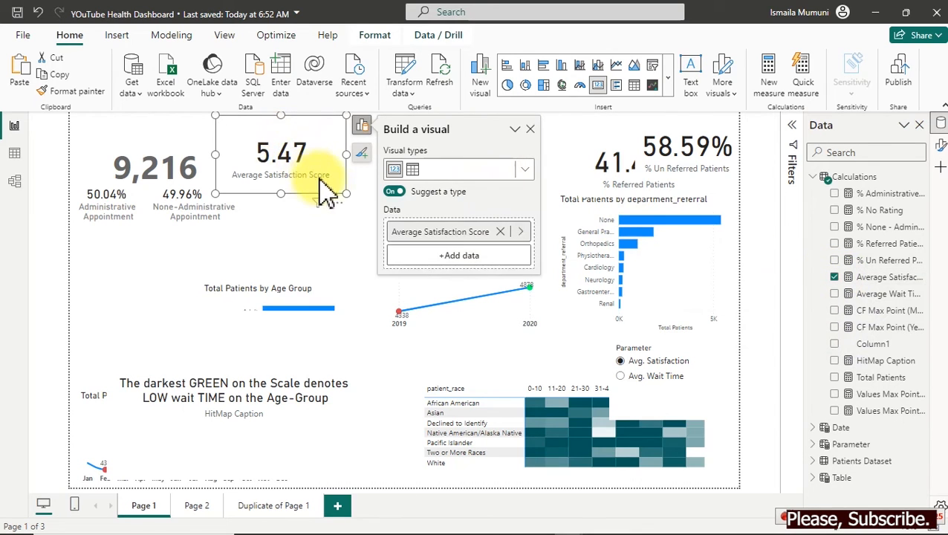
left_click_drag(345, 192, 337, 195)
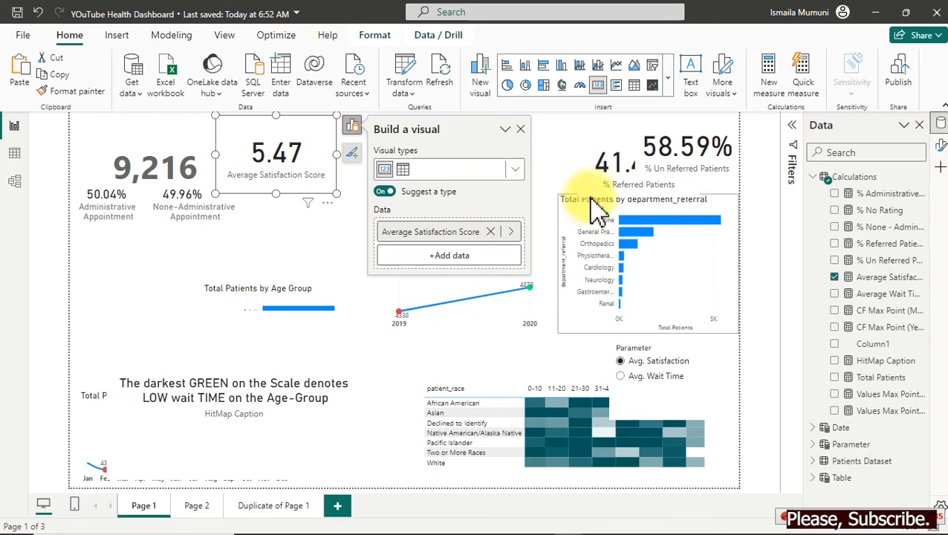
Turn off the background and the category label of the Average Satisfaction Score card.
left_click(941, 146)
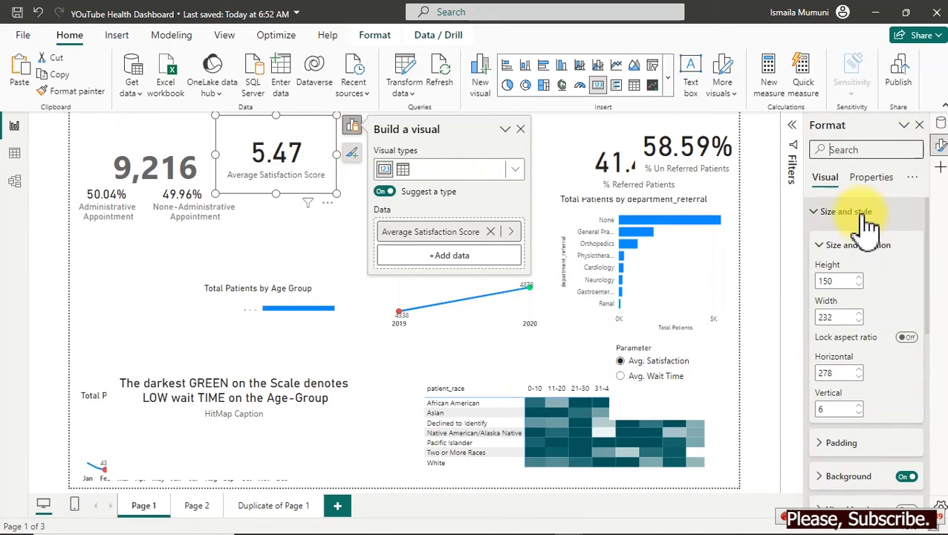
left_click(908, 478)
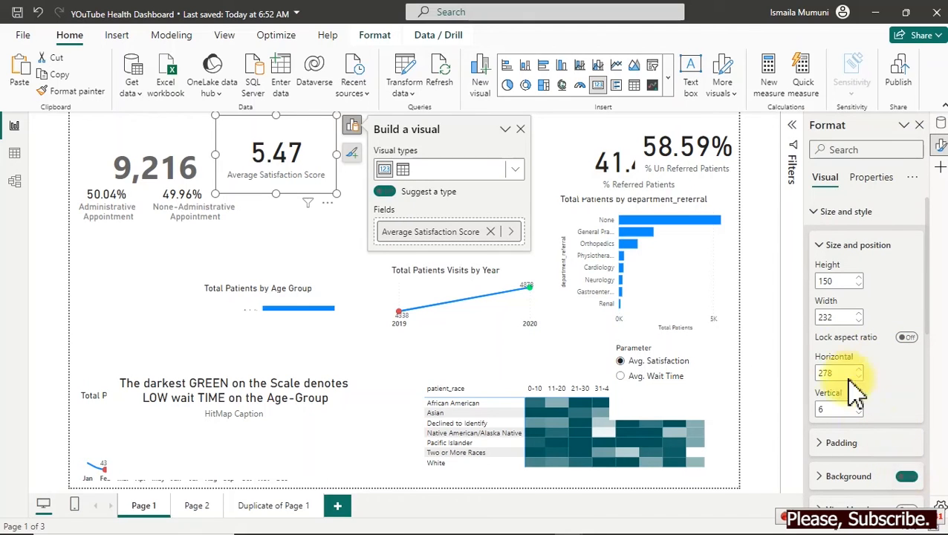
left_click(825, 210)
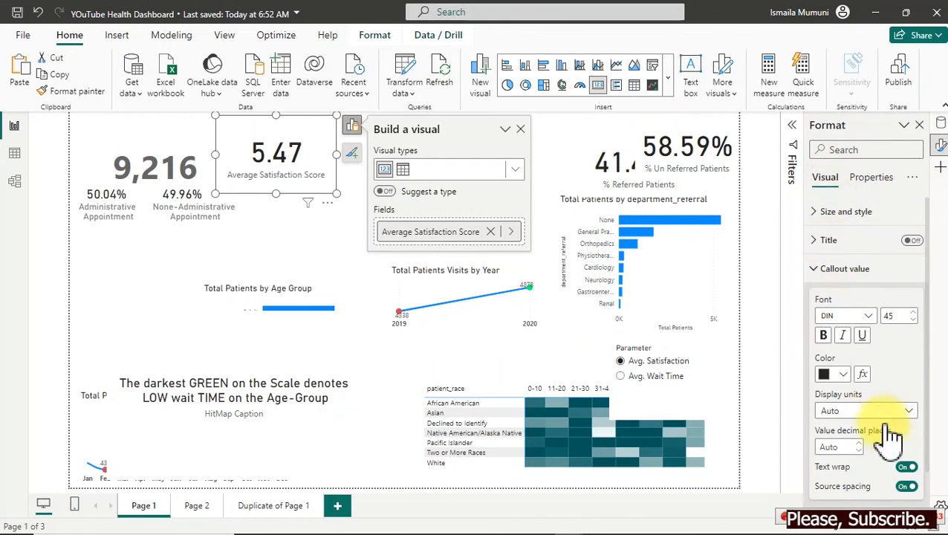
left_click(867, 271)
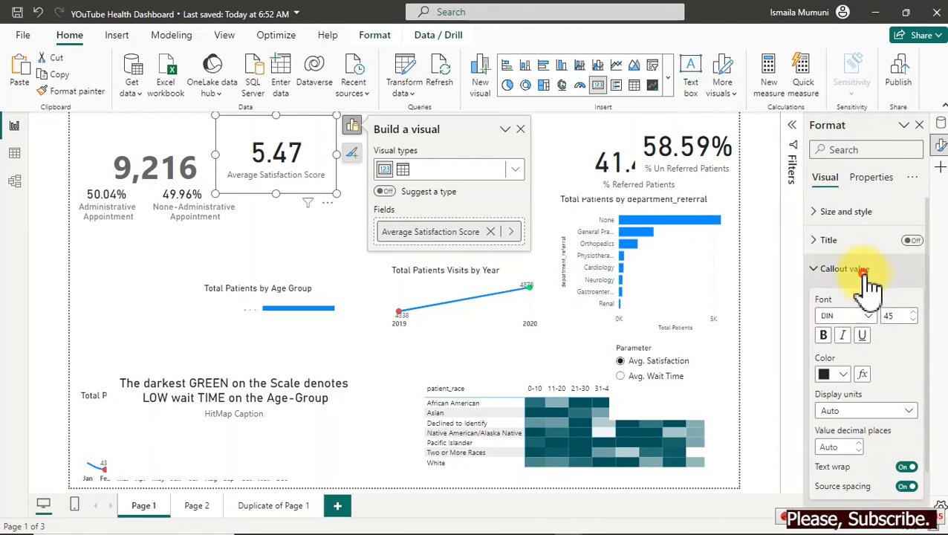
left_click(913, 298)
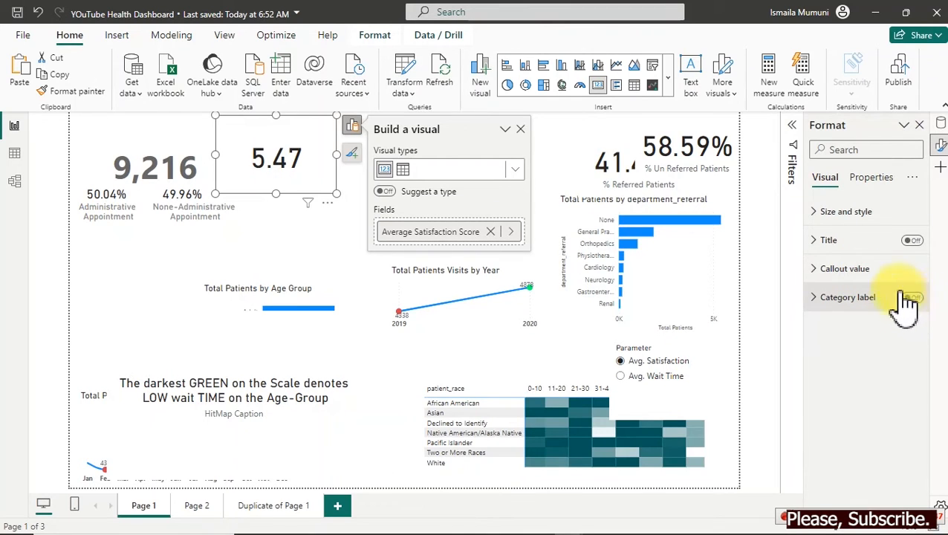
Give the card the title "Avg. Satisfaction", centred horizontally and with grey text.
left_click(913, 241)
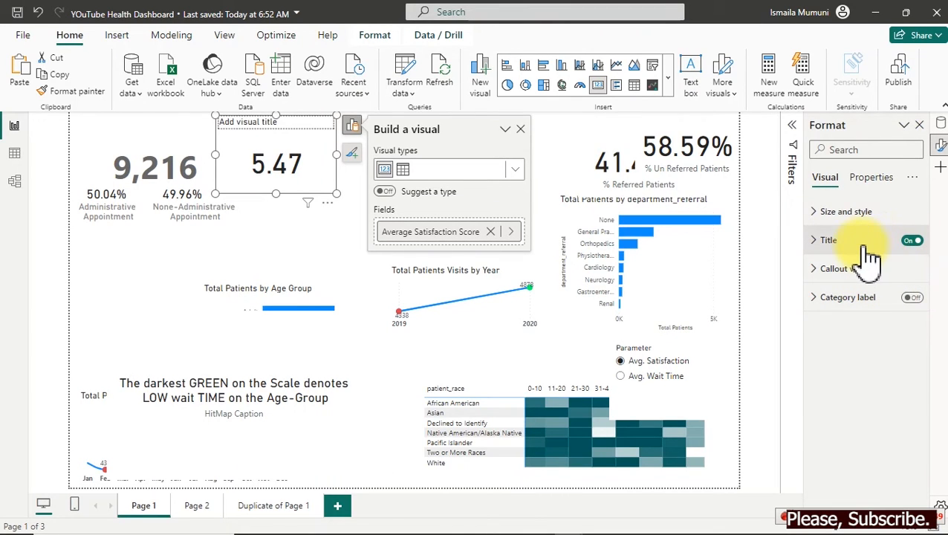
left_click(838, 241)
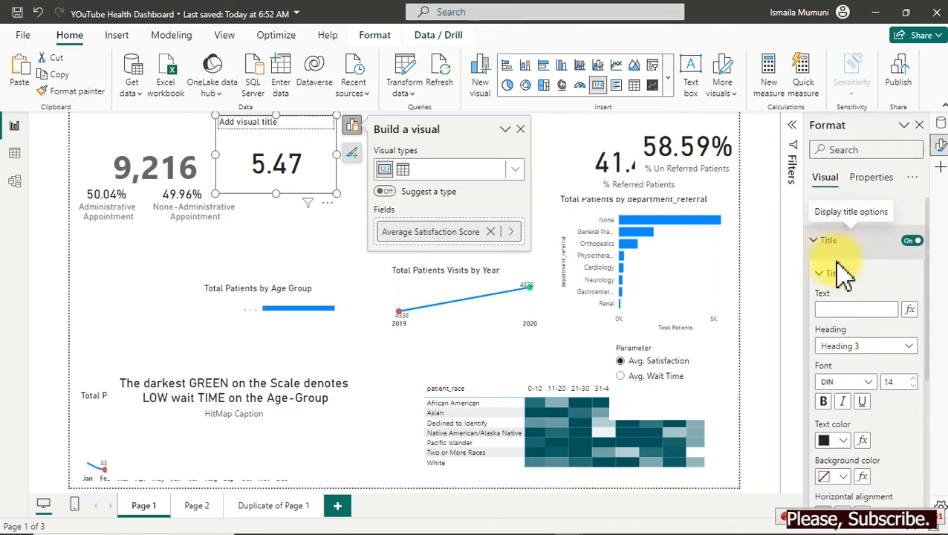
left_click(846, 309)
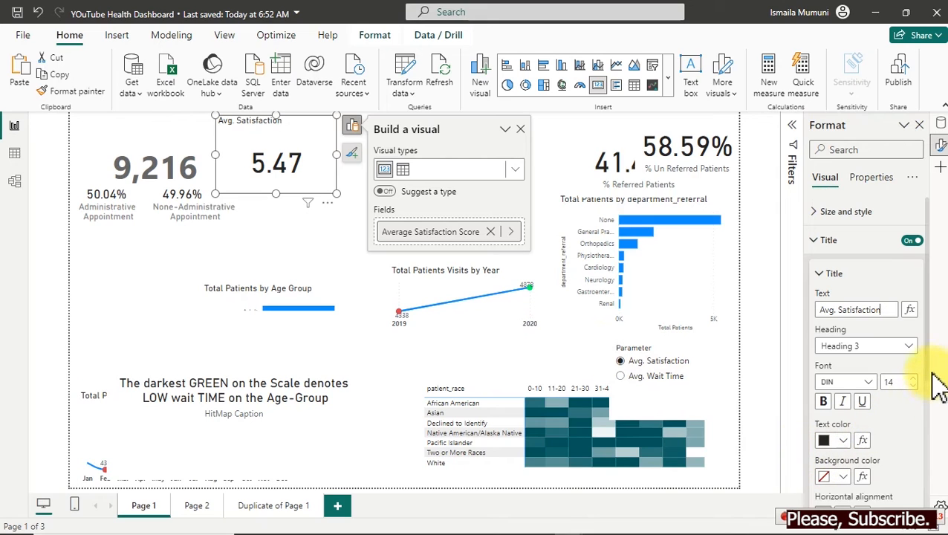
scroll(925, 392, "down", 3)
left_click(847, 410)
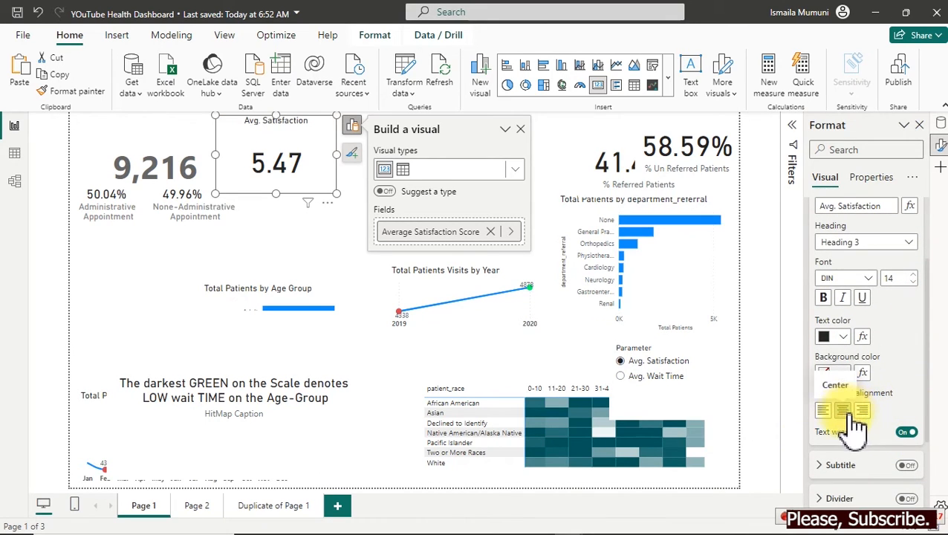
left_click(843, 337)
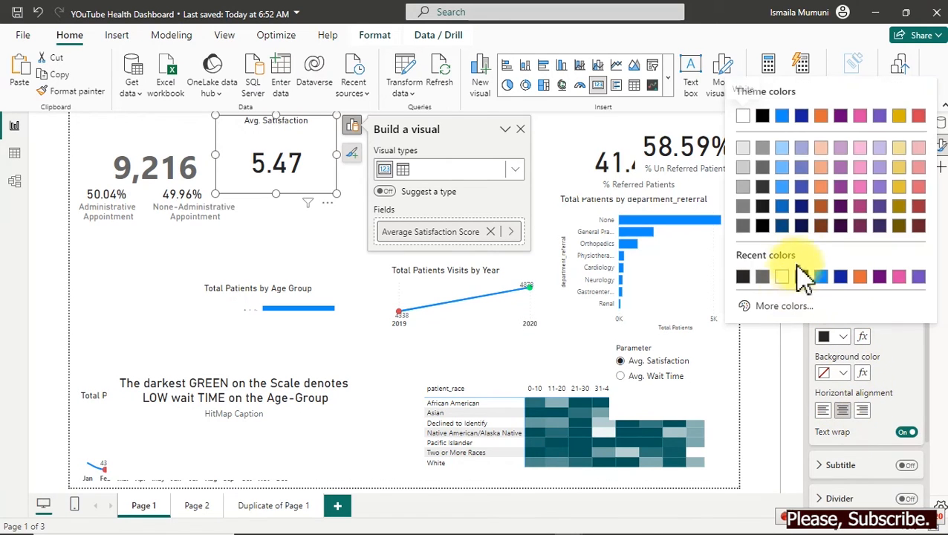
left_click(744, 186)
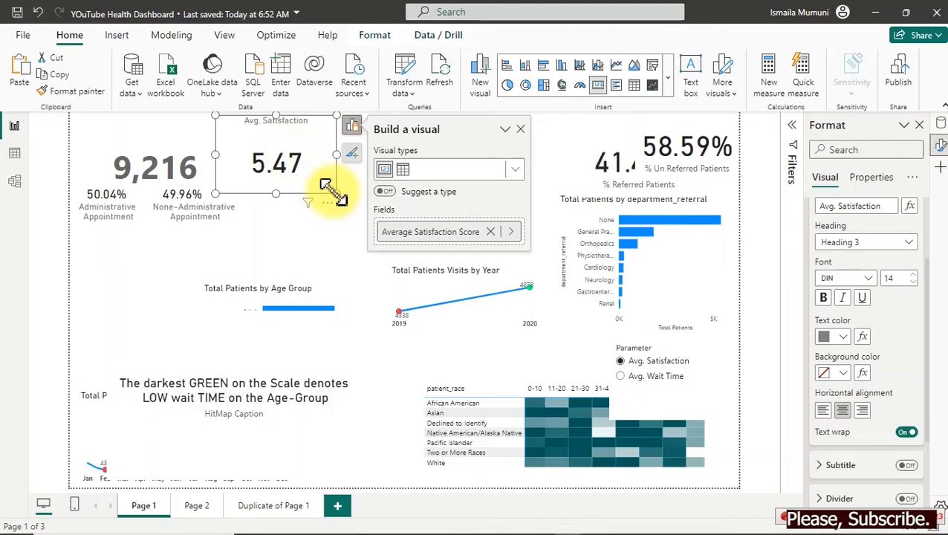
Shrink the Avg. Satisfaction card, set its callout value font size to 20, and place it beside the appointment percentage cards.
mouse_move(337, 193)
left_mouse_down()
mouse_move(279, 172)
mouse_move(278, 145)
mouse_move(342, 171)
mouse_move(345, 184)
mouse_move(341, 179)
left_mouse_up()
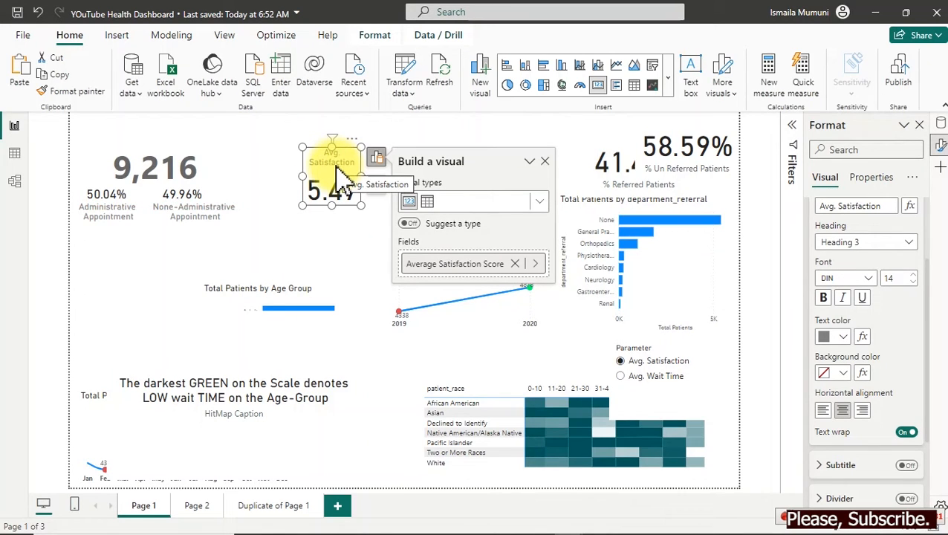
left_click_drag(933, 387, 934, 250)
left_click(825, 244)
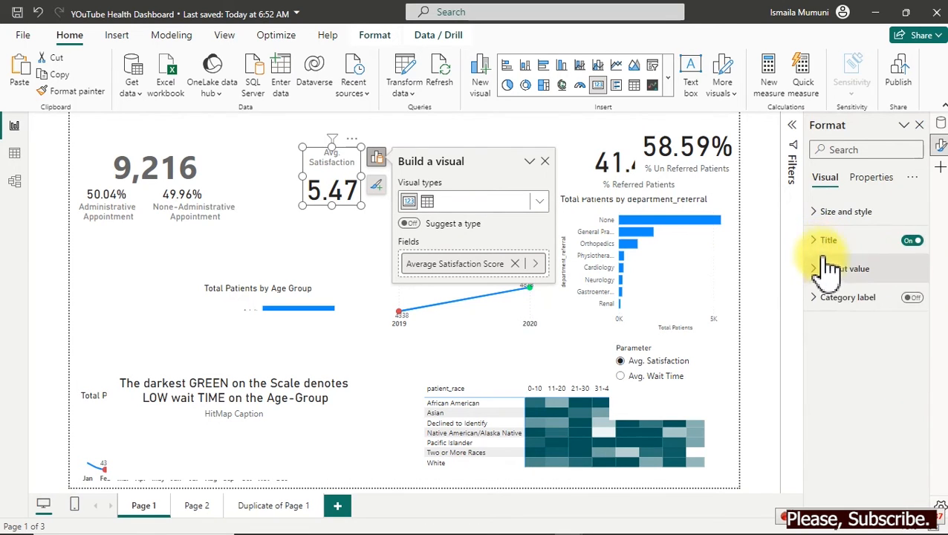
left_click(824, 269)
left_click(892, 316)
type("20")
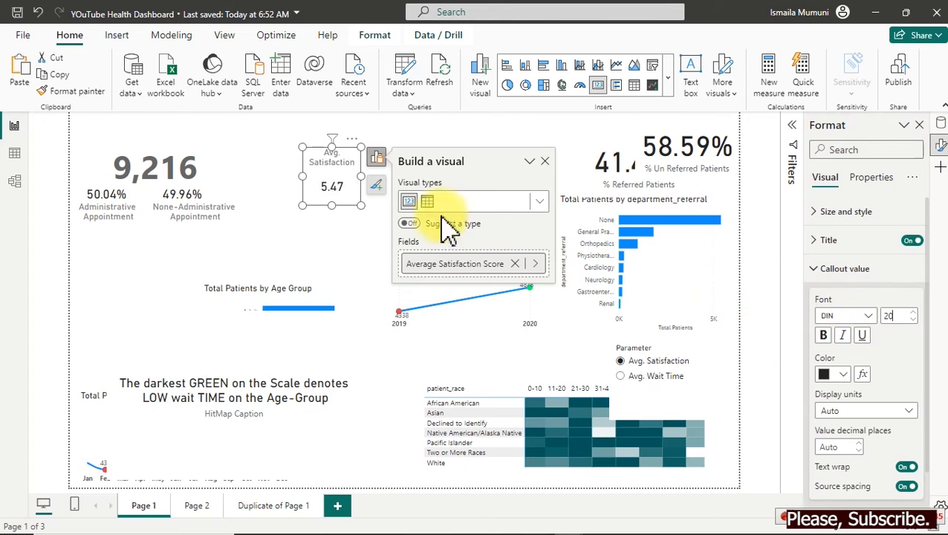
left_click_drag(335, 180, 286, 181)
left_click(457, 182)
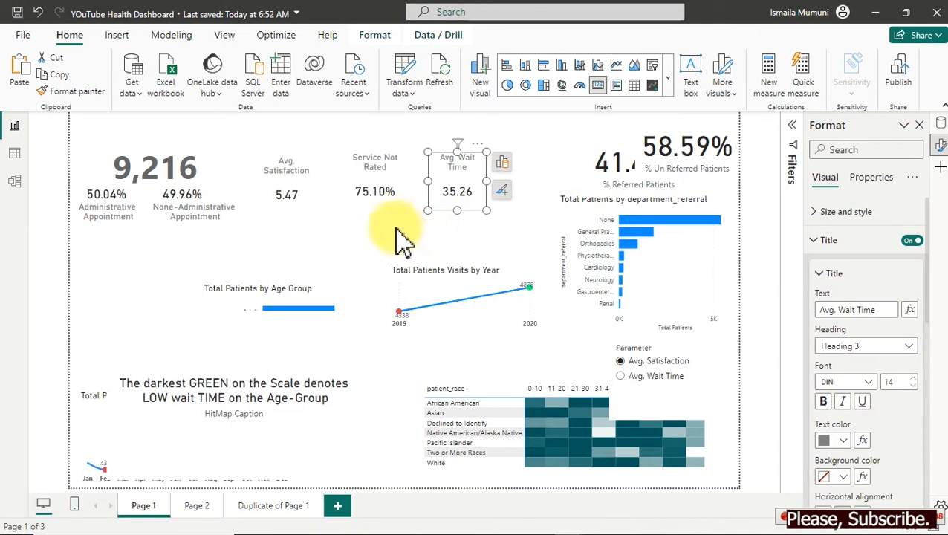
left_click(399, 237)
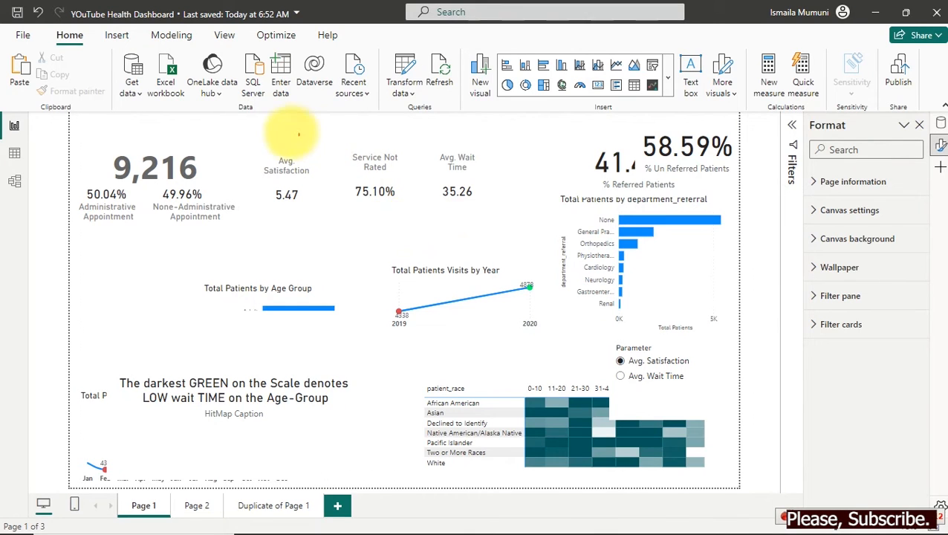
mouse_move(233, 121)
left_mouse_down()
mouse_move(433, 234)
mouse_move(503, 234)
left_mouse_up()
mouse_move(281, 217)
left_mouse_down()
mouse_move(269, 259)
mouse_move(253, 275)
left_mouse_up()
left_click_drag(364, 215, 341, 259)
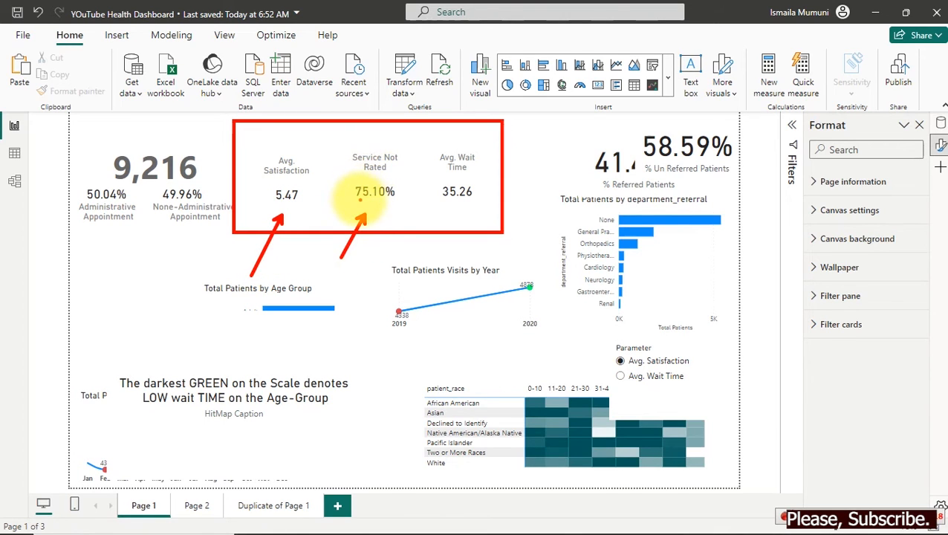
left_click_drag(455, 217, 438, 254)
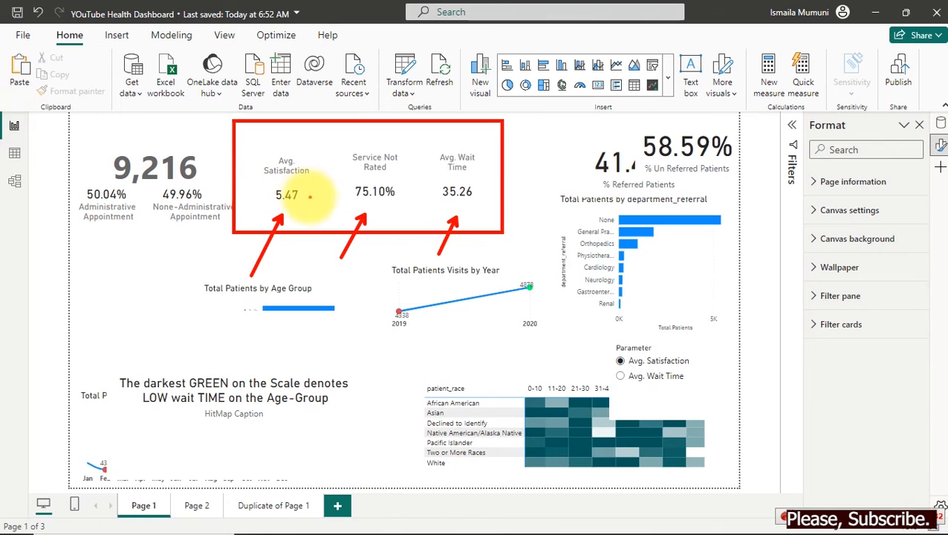
Move the % Un Referred and % Referred Patients cards off the Moment slicer, and place the slicer above the 9,216 card.
left_click_drag(655, 148, 524, 126)
left_click_drag(656, 170, 406, 149)
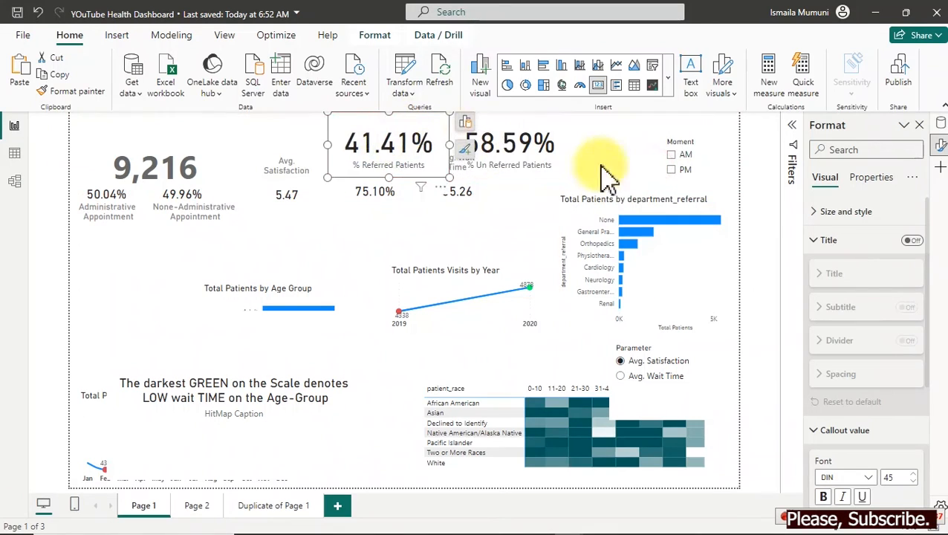
left_click(705, 154)
left_click_drag(707, 154, 246, 136)
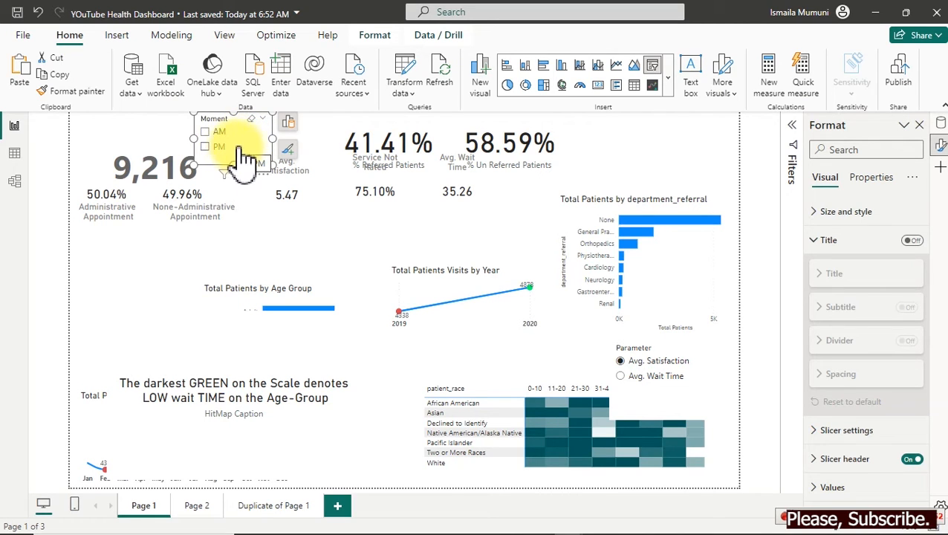
Turn off the X-axis title and values on the Total Patients by department_referral bar chart.
left_click(608, 209)
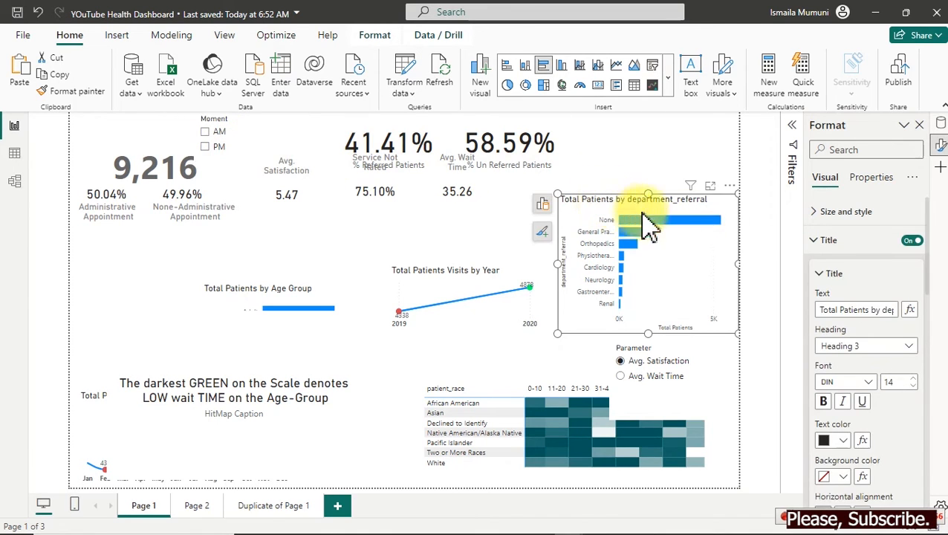
left_click(827, 239)
left_click(830, 297)
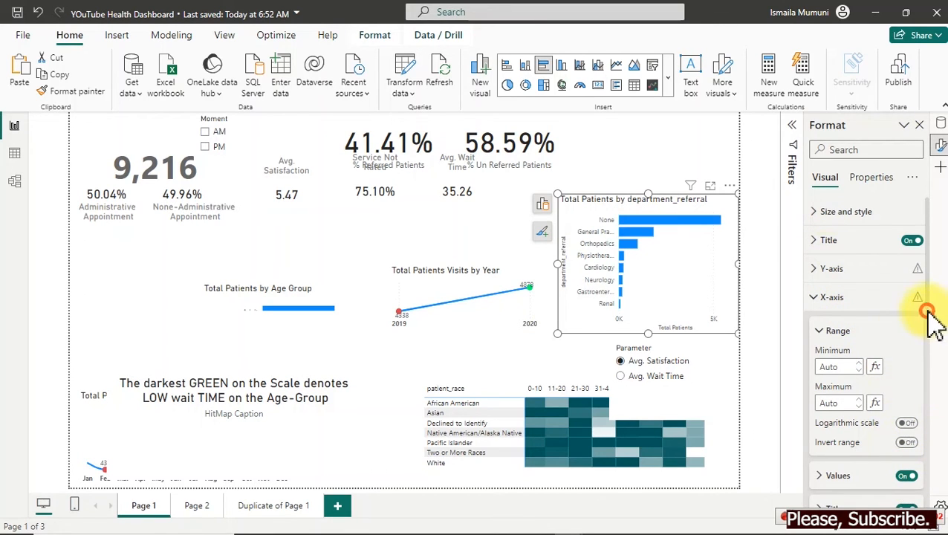
scroll(931, 315, "down", 3)
left_click(907, 402)
left_click(908, 370)
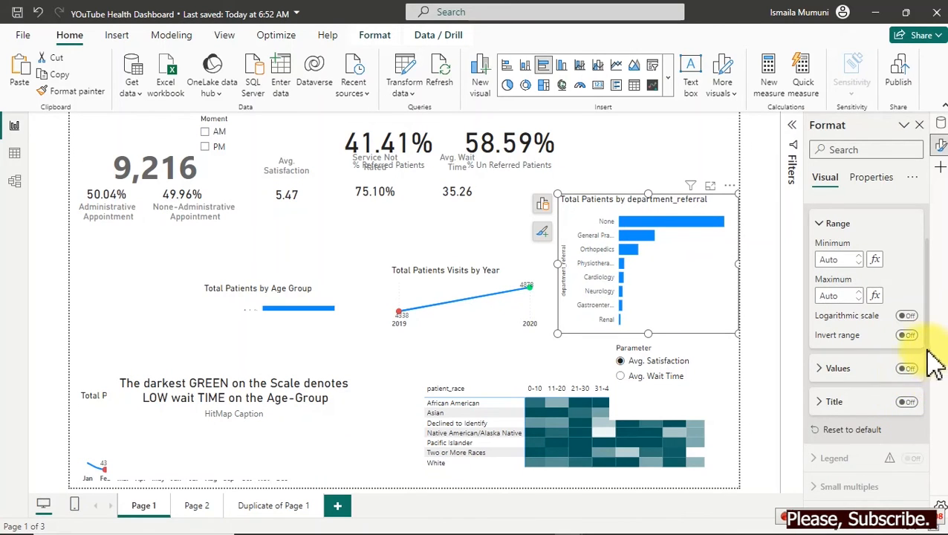
Narrow the department referral chart, set its Y-axis values' maximum width to 50%, and turn off the Y-axis title.
scroll(934, 342, "up", 3)
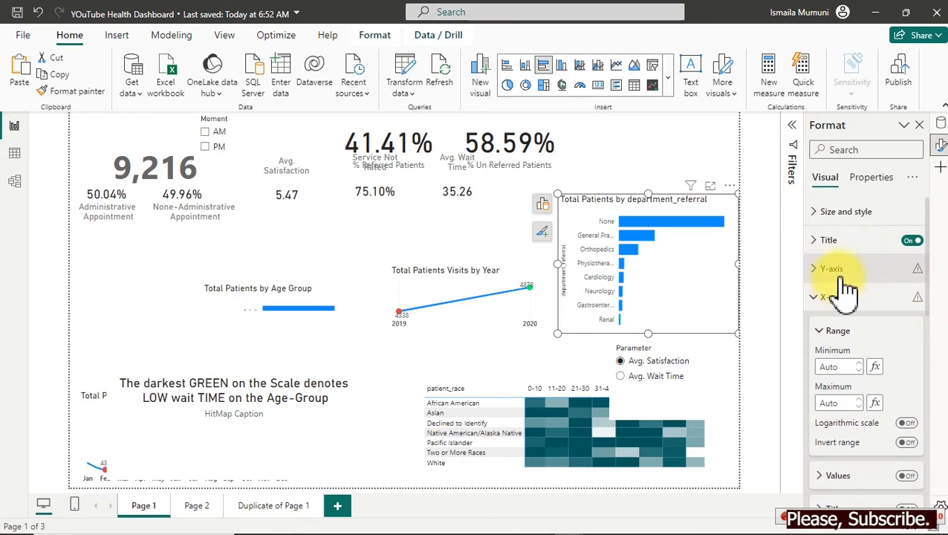
left_click(845, 295)
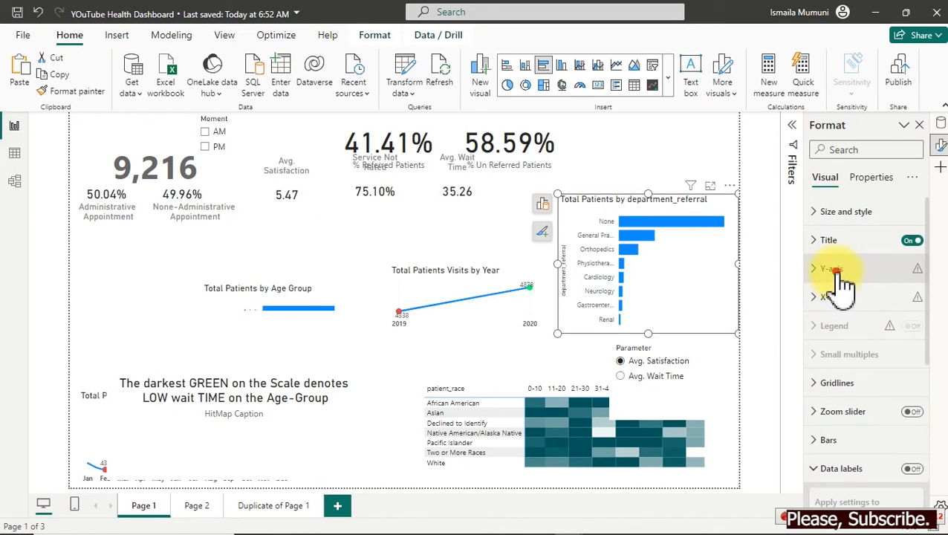
left_click(839, 270)
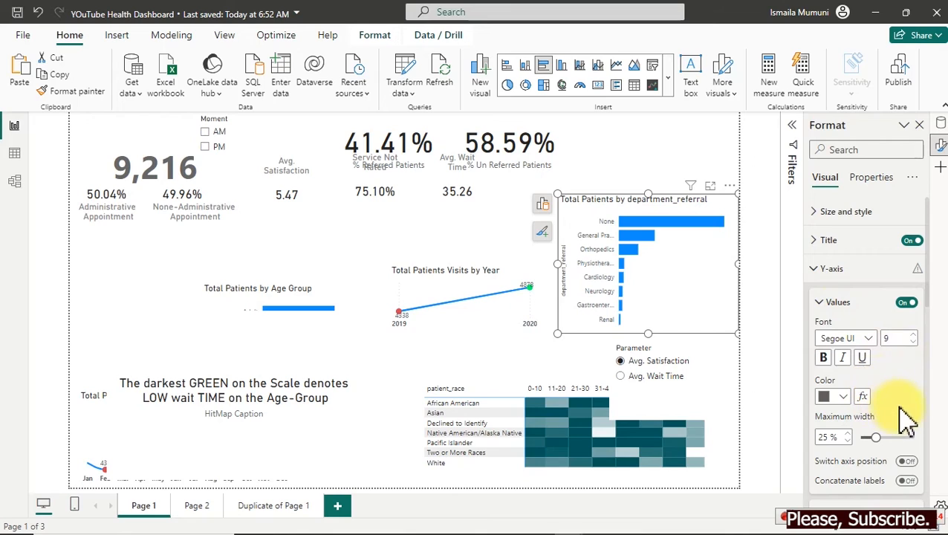
left_click_drag(738, 264, 702, 261)
left_click_drag(877, 440, 942, 460)
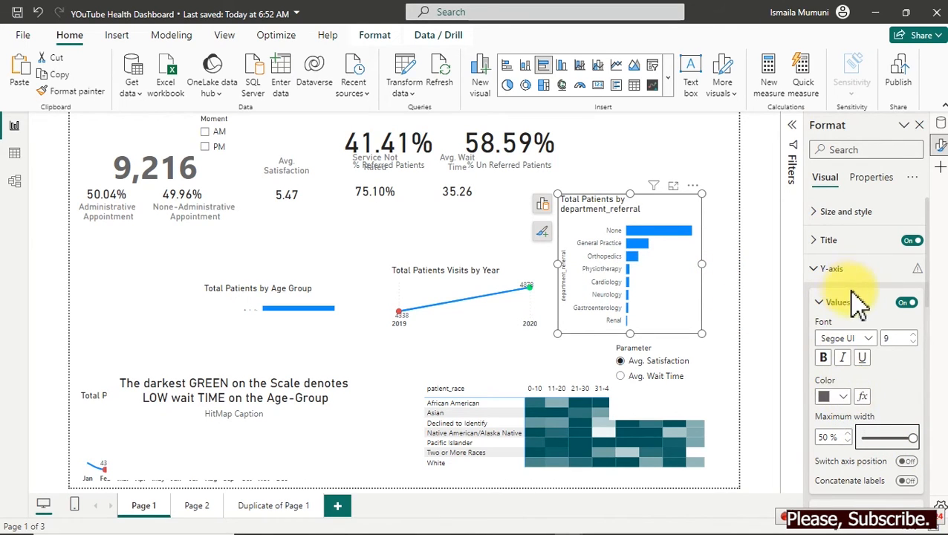
left_click_drag(928, 300, 933, 364)
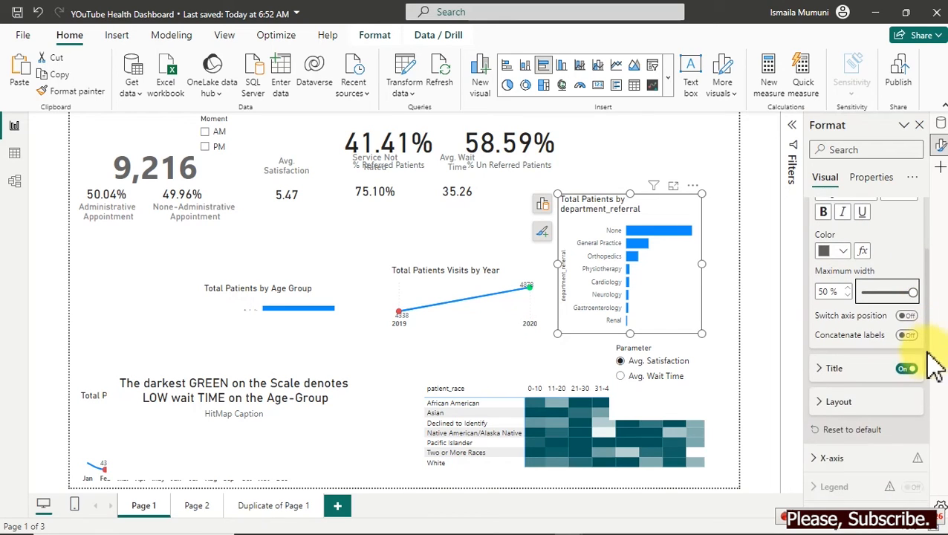
left_click(908, 369)
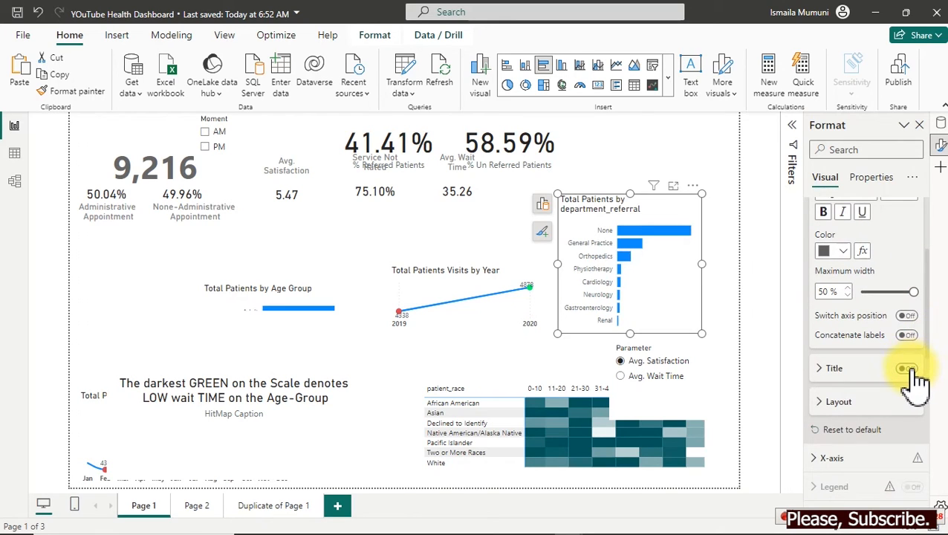
Widen the department referral chart until its title fits on one line, and move it slightly up and to the left.
left_click_drag(928, 348, 939, 275)
left_click_drag(703, 266, 741, 281)
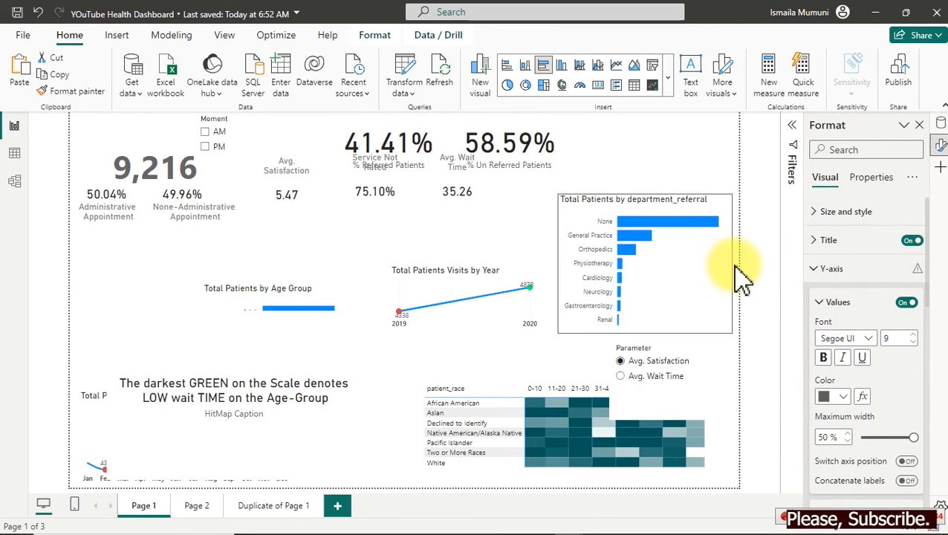
left_click_drag(631, 203, 626, 195)
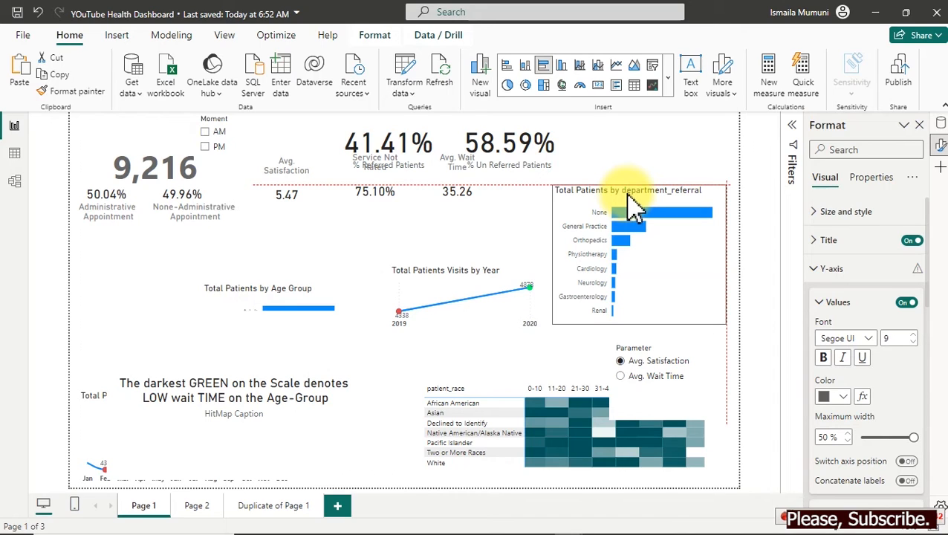
left_click_drag(629, 192, 633, 202)
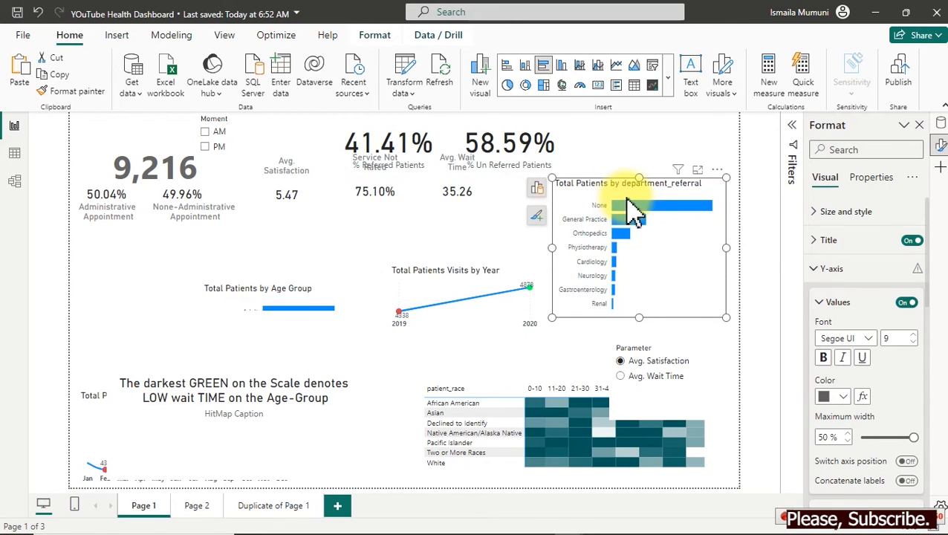
Set the callout value font size of the % Referred and % Un Referred Patients cards to 19 and turn off their category labels.
left_click(385, 139)
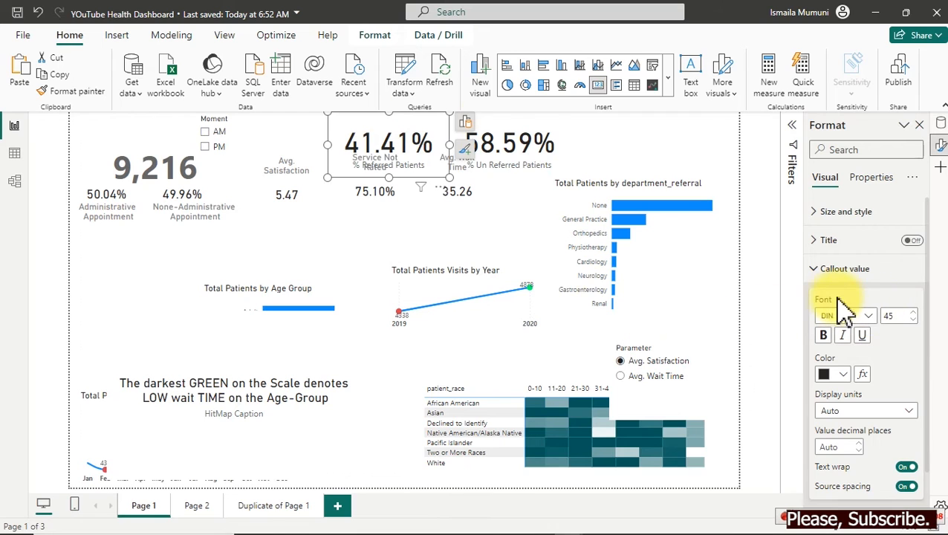
left_click(529, 150, "ctrl")
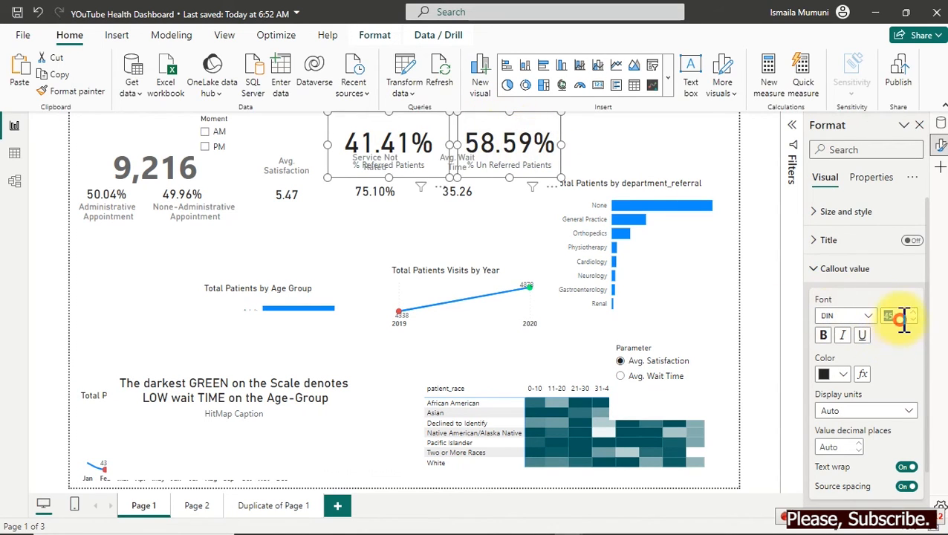
type("1")
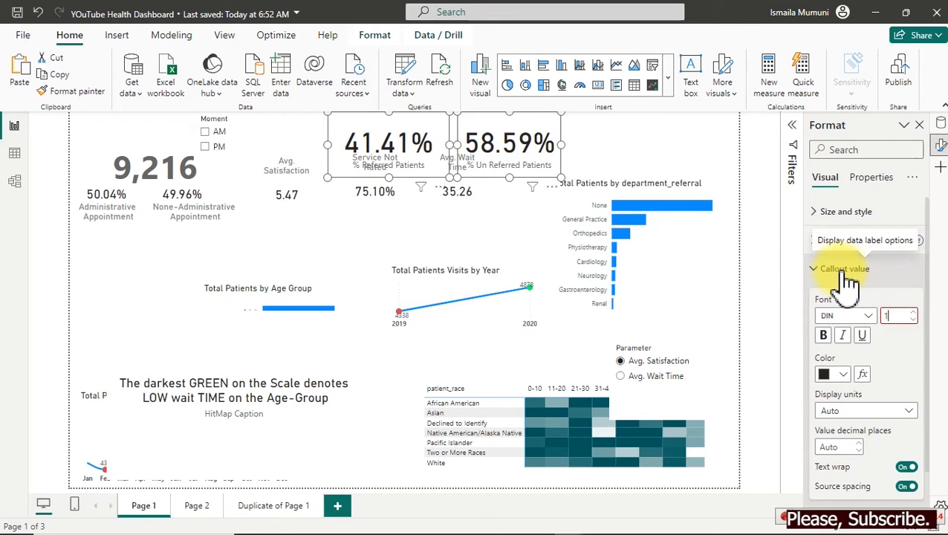
type("9")
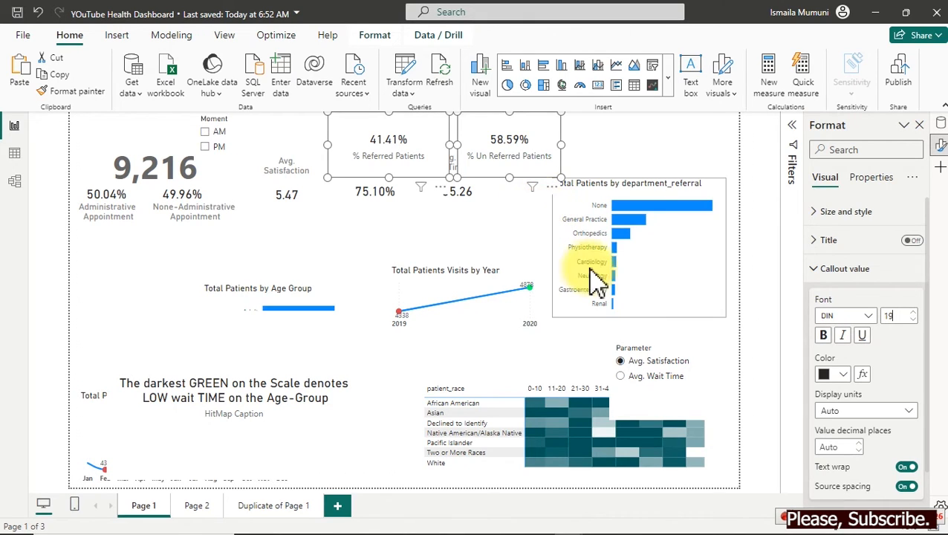
left_click(833, 270)
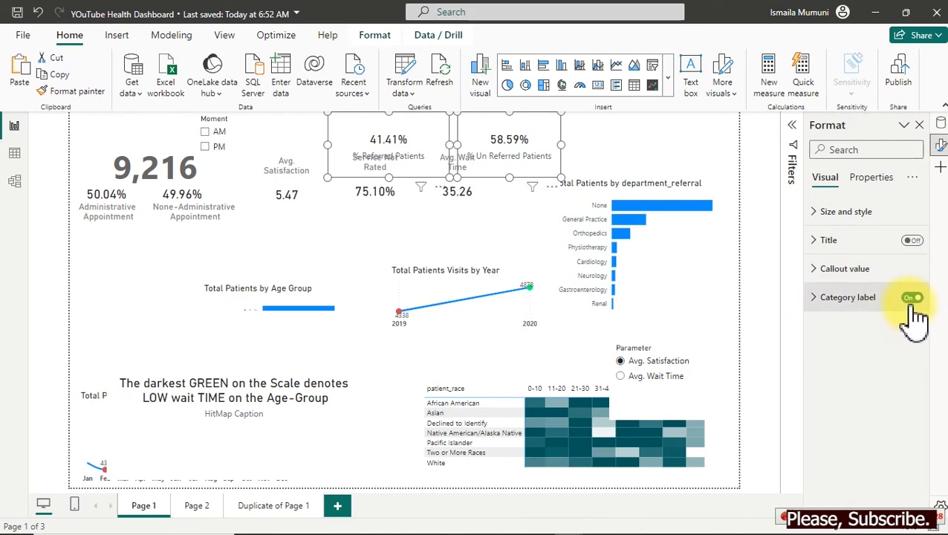
left_click(913, 298)
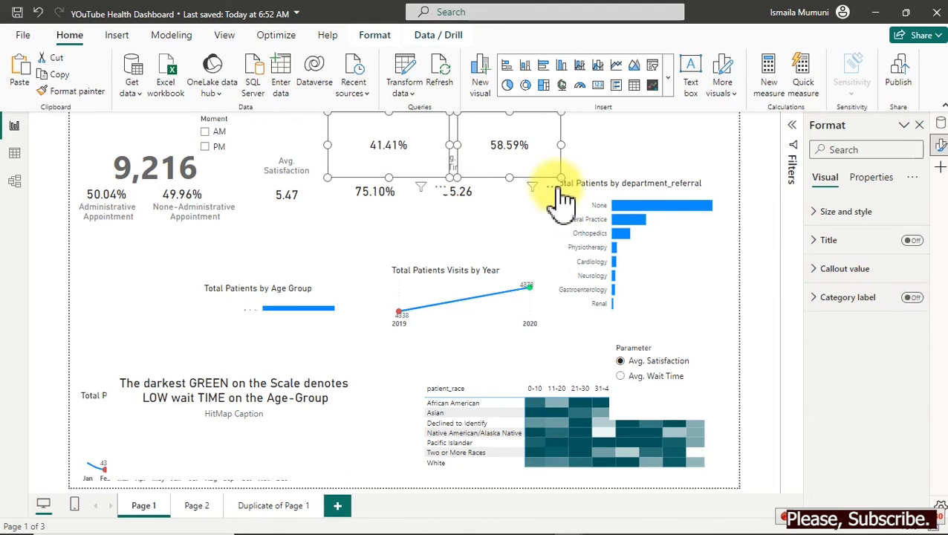
Shrink the 41.41% and 58.59% cards and place them side by side above the department referral chart.
left_click_drag(330, 114, 381, 152)
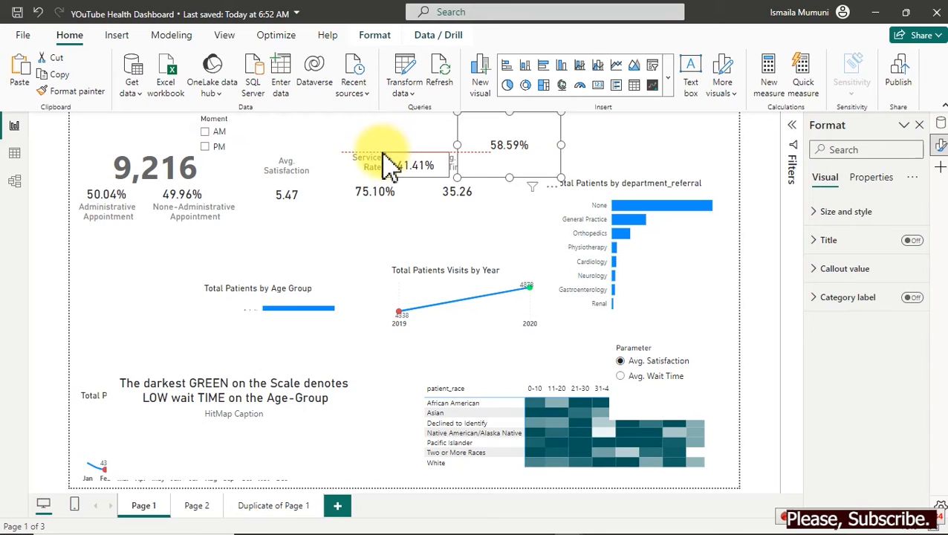
left_click_drag(454, 111, 479, 152)
left_click_drag(513, 179, 671, 172)
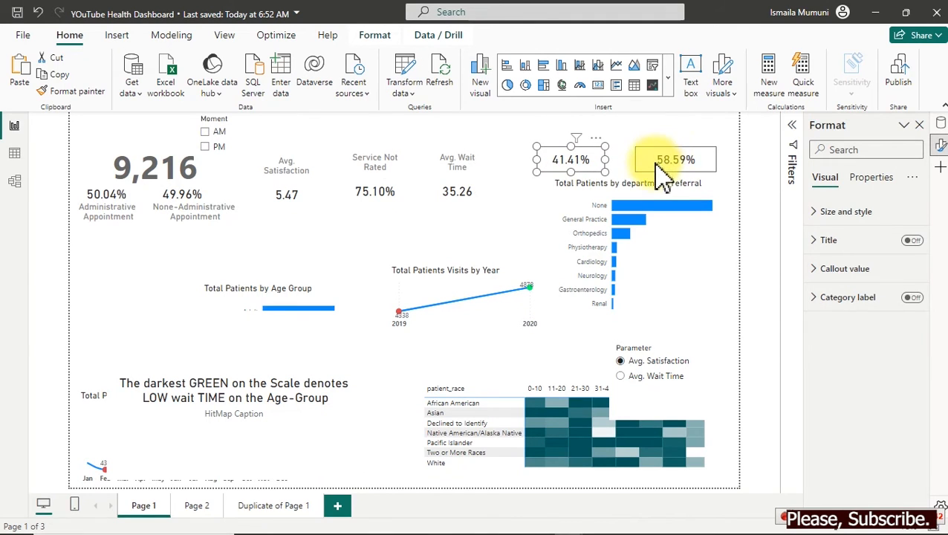
left_click(654, 170)
left_click(538, 121)
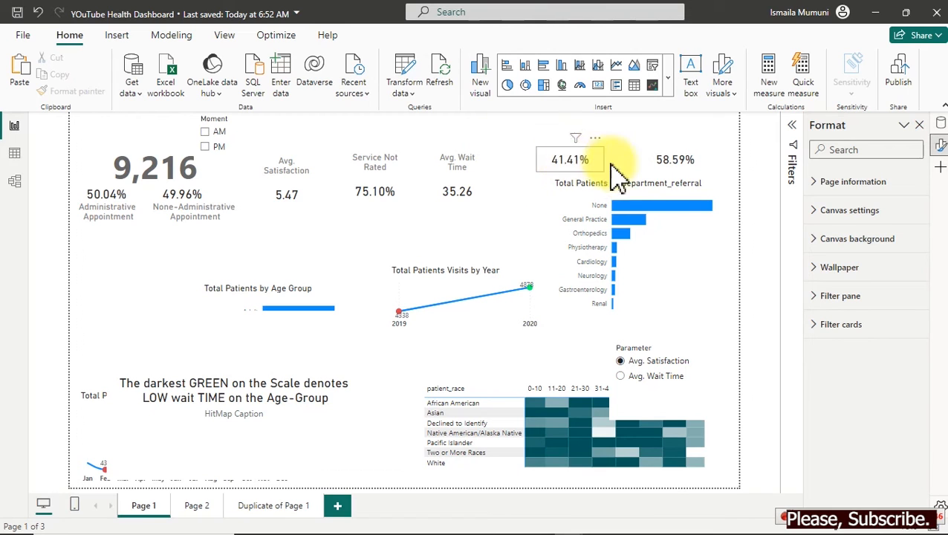
Check which measure is behind each of the two percentage cards above the department referral chart.
left_click(588, 160)
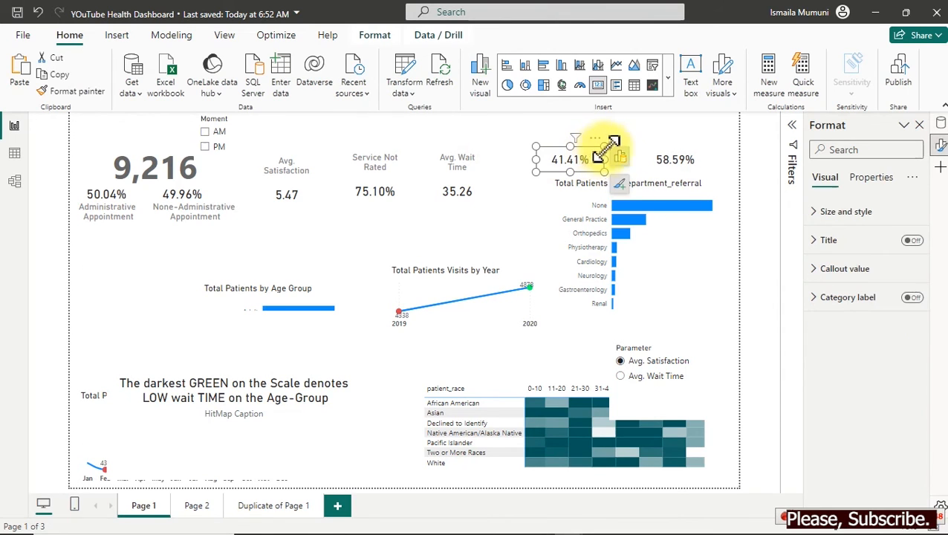
left_click(619, 156)
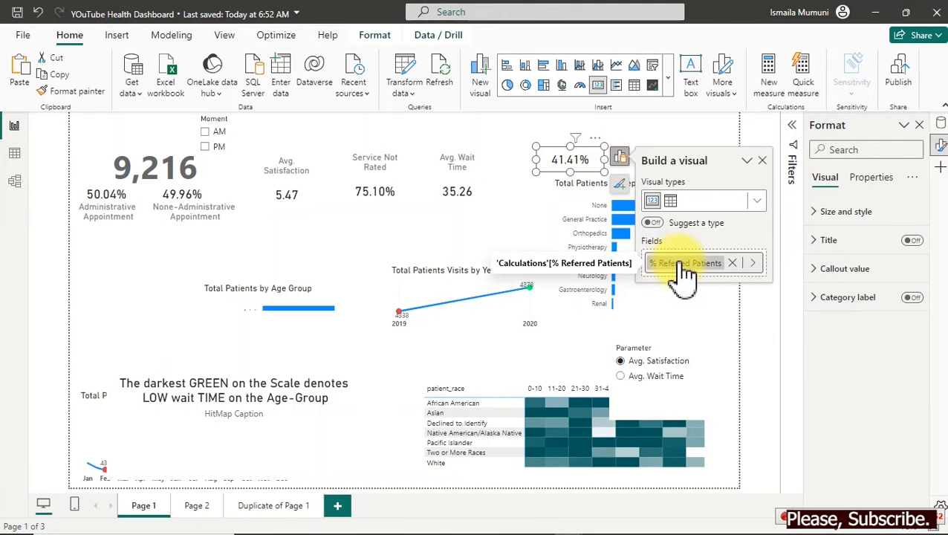
left_click(738, 164)
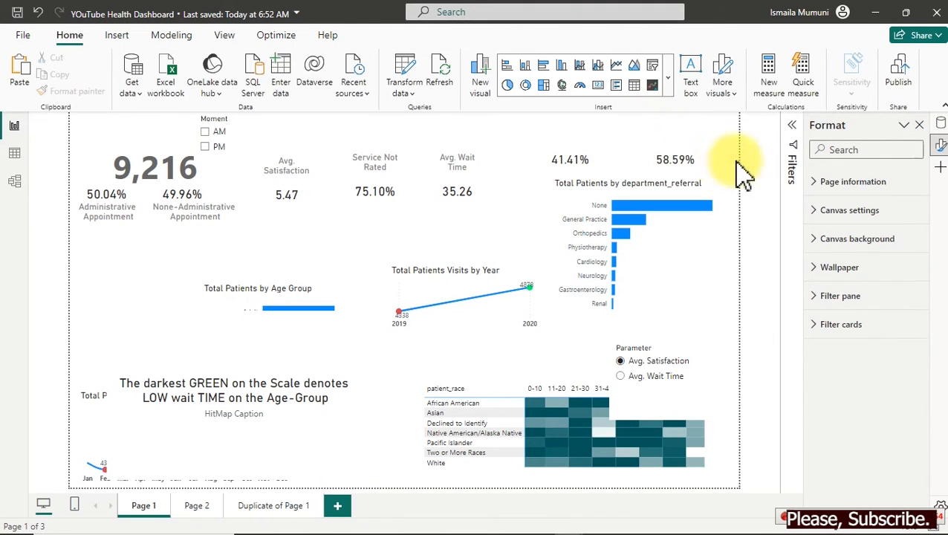
left_click(712, 164)
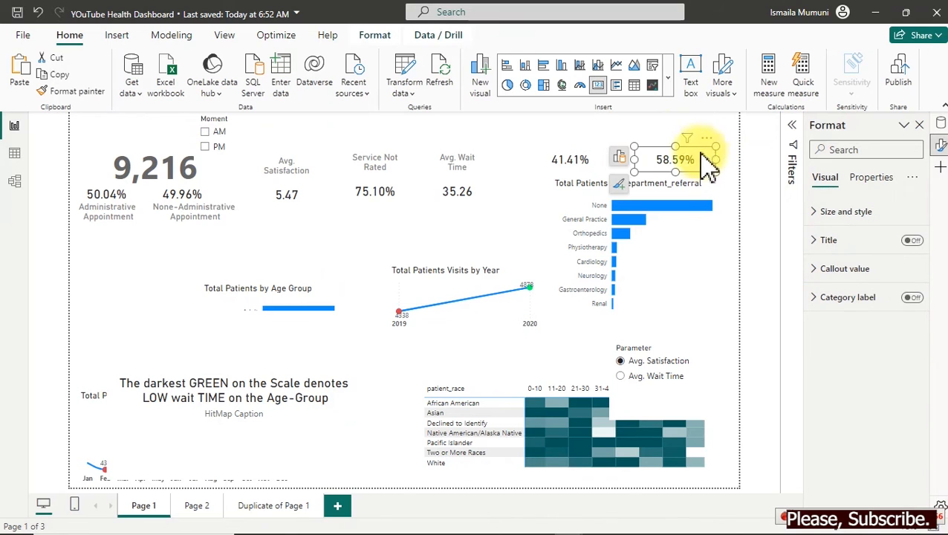
left_click(619, 157)
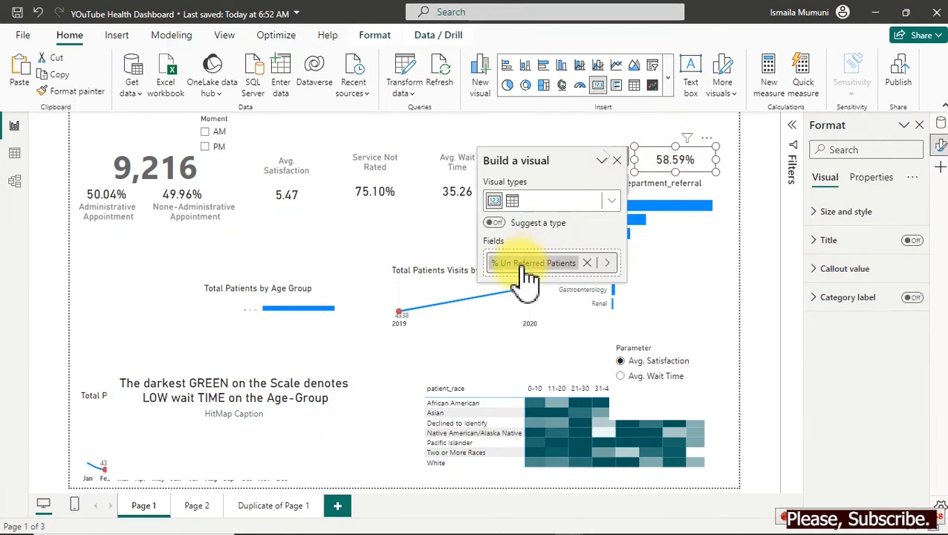
Duplicate the None-Administrative Appointment text box and place the copy above the 41.41% card.
left_click(171, 210)
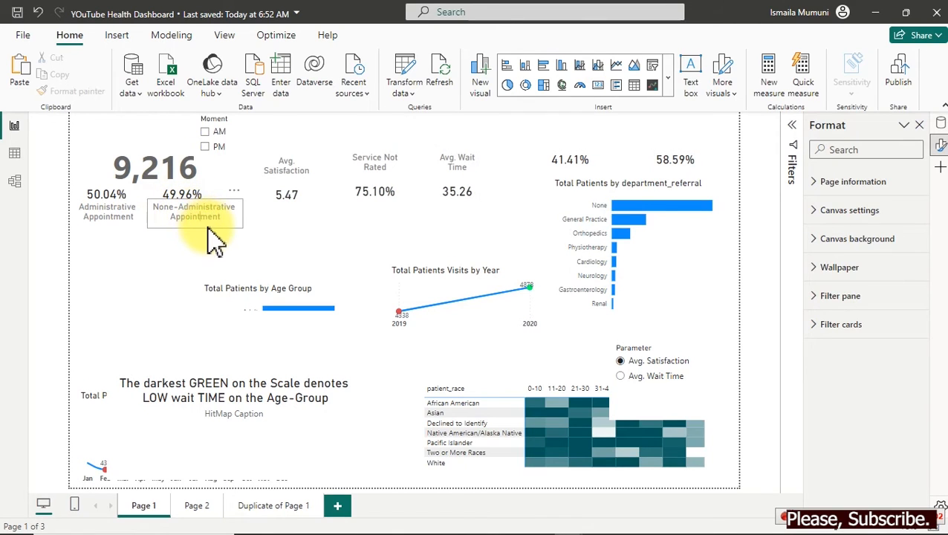
left_click(214, 236)
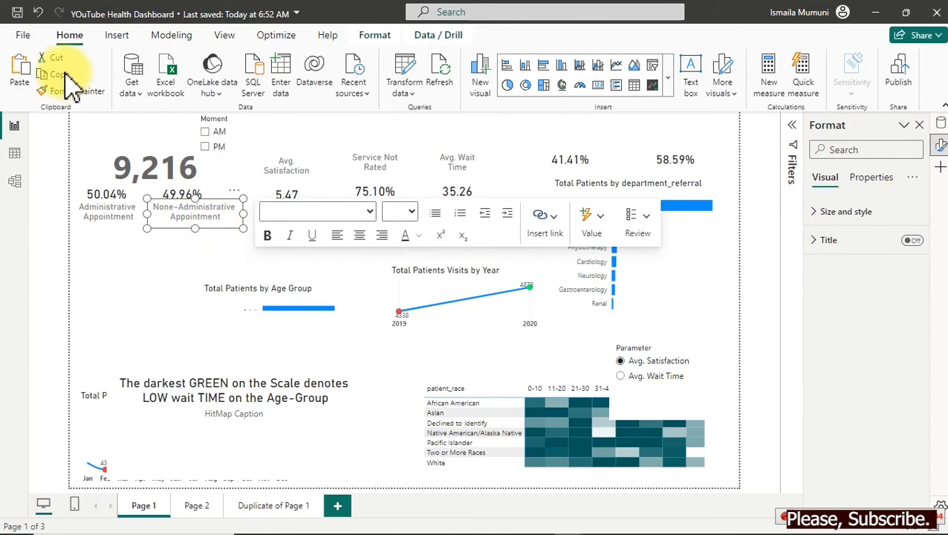
left_click(215, 212)
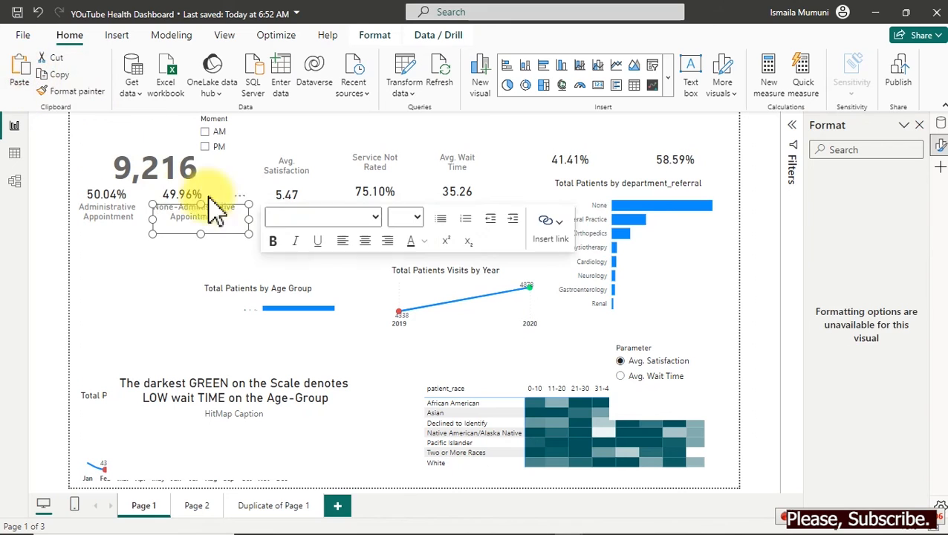
left_click_drag(243, 201, 543, 137)
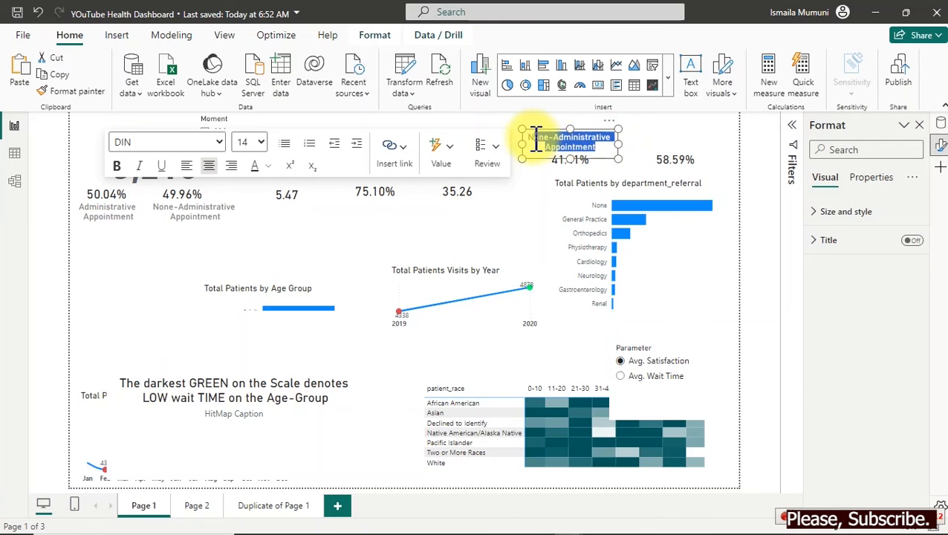
Change the copied label's text to Referred Patients, and add a matching Walk-In-Patients label above the 58.59% card.
left_click_drag(537, 140, 528, 134)
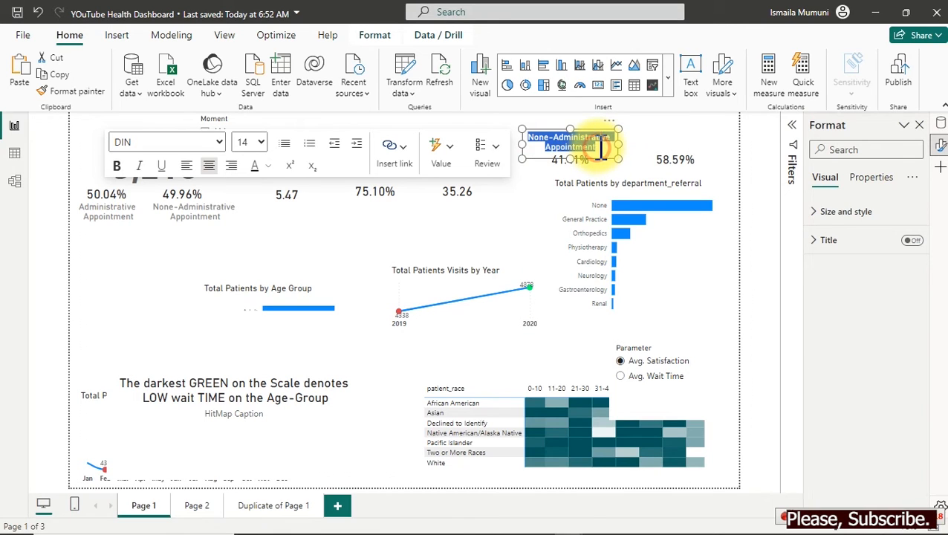
left_click(654, 145)
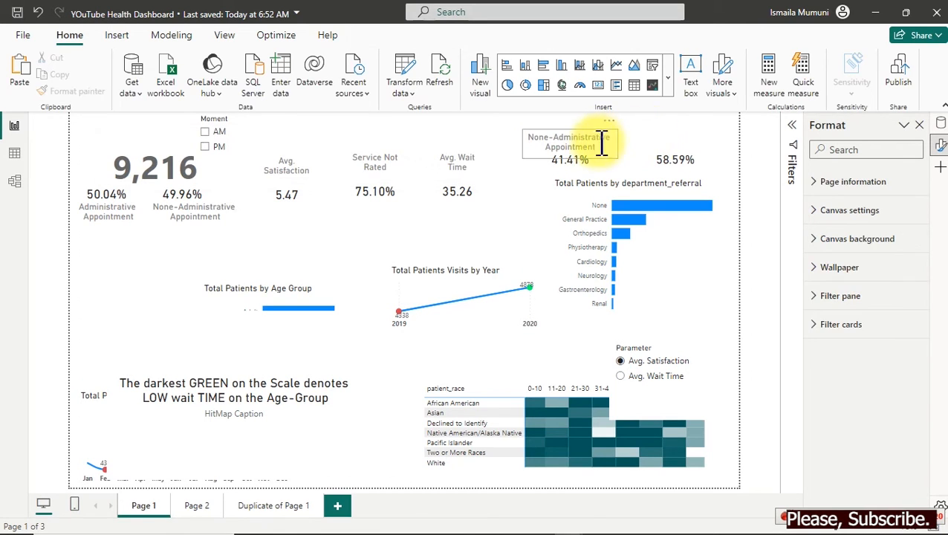
left_click_drag(602, 146, 539, 141)
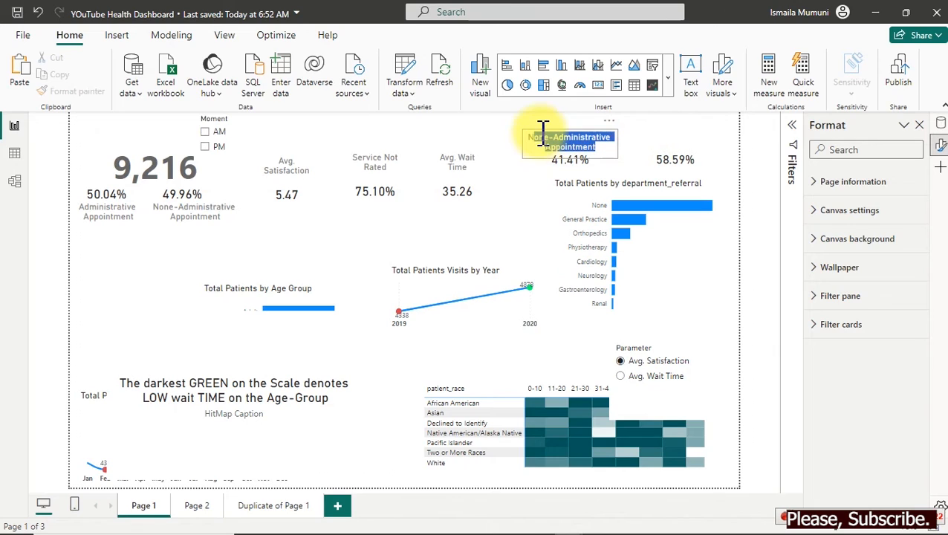
key("BackSpace")
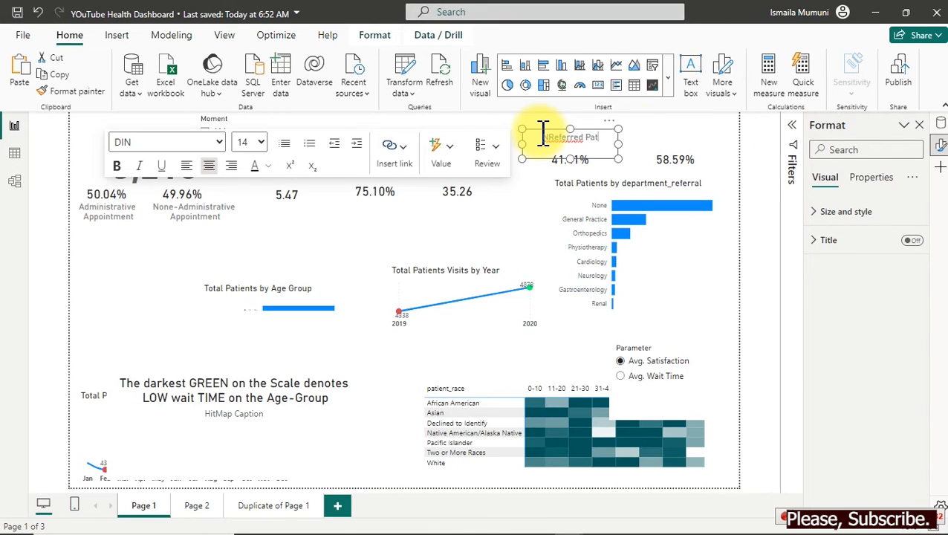
left_click_drag(720, 148, 710, 136)
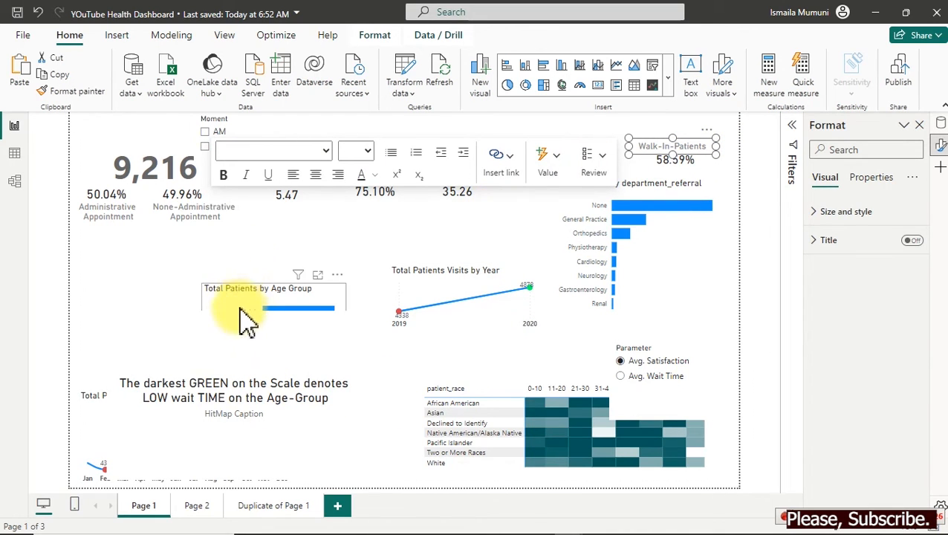
Move the HitMap Caption card off the Age Group and Total Patients Visits charts, up beneath the Referred Patients and Walk-In-Patients labels.
left_click_drag(247, 321, 582, 156)
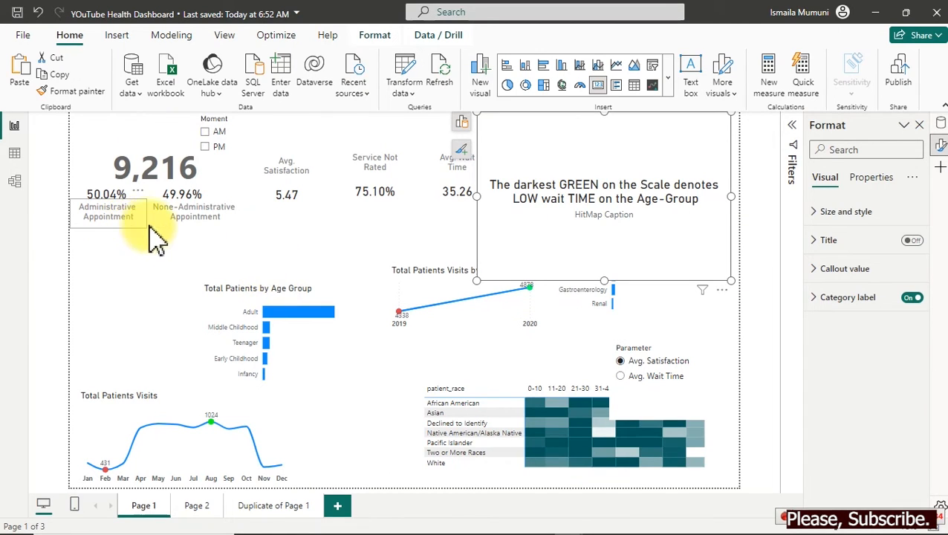
left_click(134, 271)
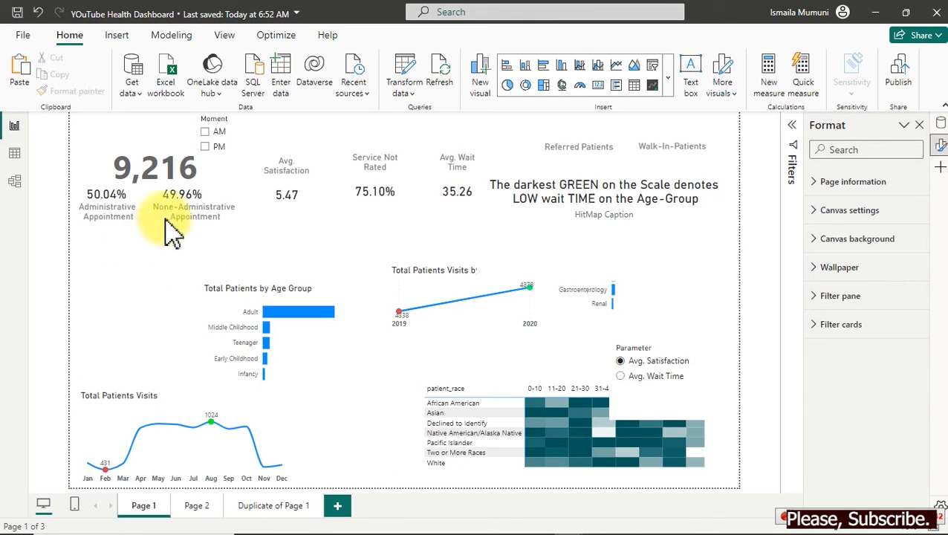
Insert a clustered column chart showing Total Patients by WeekType from the Date table.
left_click(563, 68)
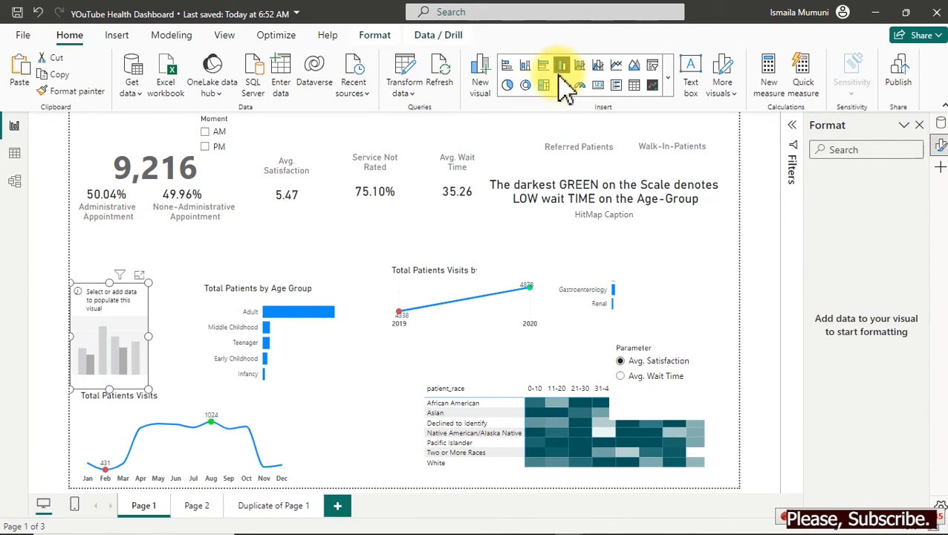
left_click(941, 123)
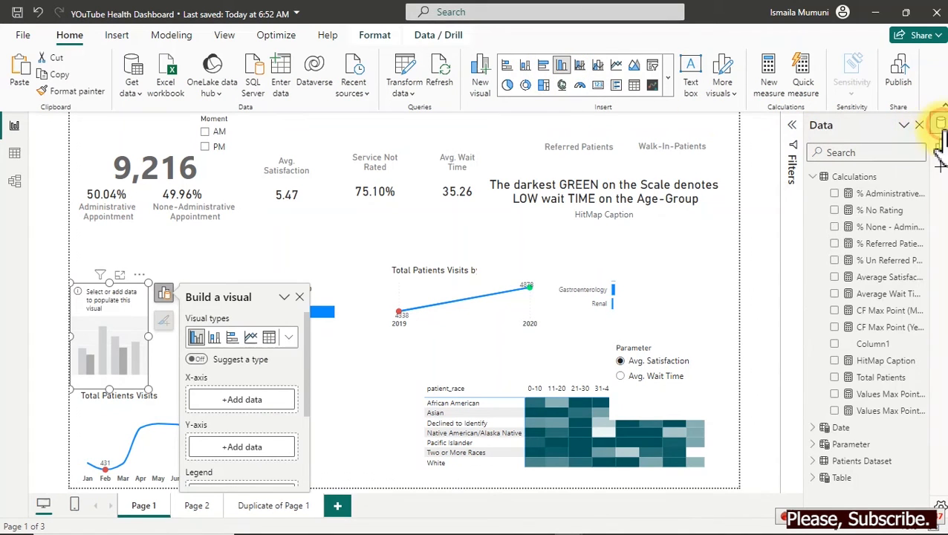
left_click(835, 379)
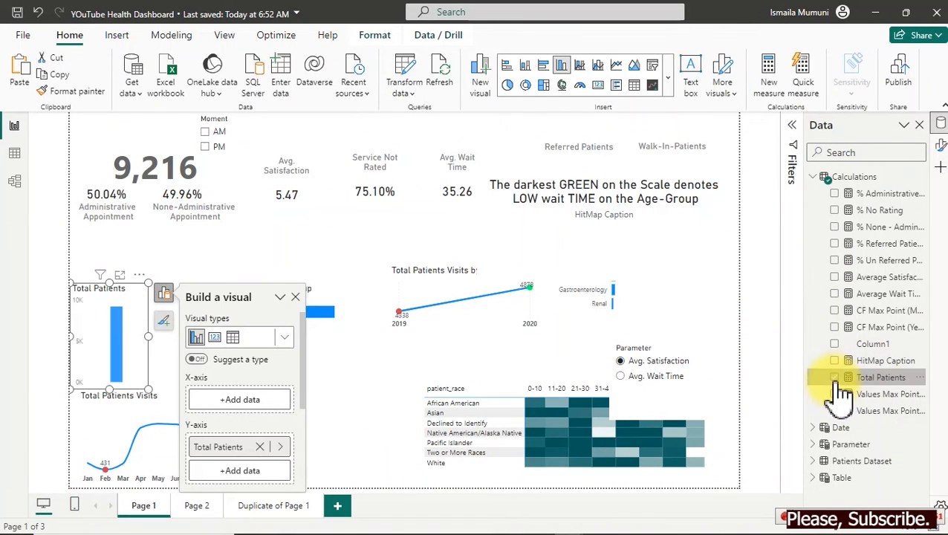
left_click(818, 178)
left_click(820, 194)
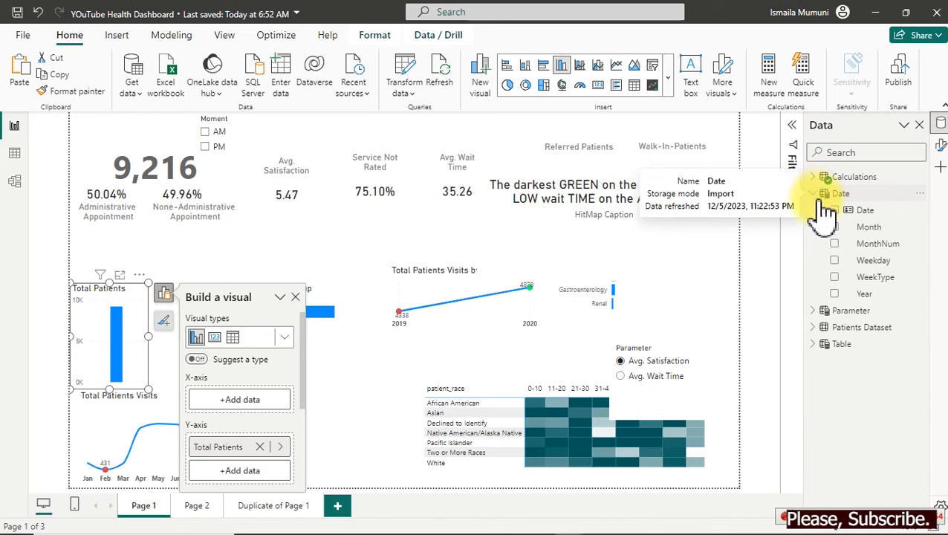
left_click(835, 277)
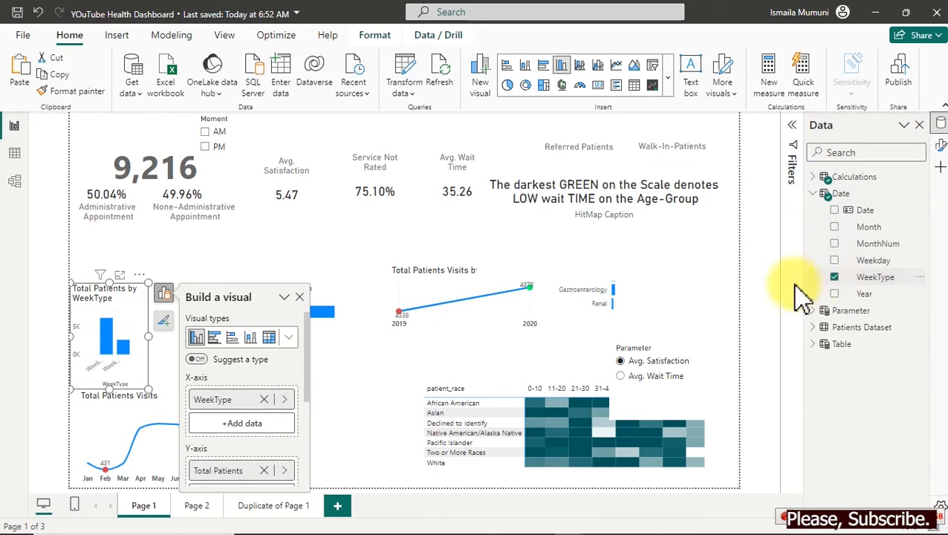
Widen the Total Patients by WeekType chart, check it in focus mode, and place it below the appointment labels.
left_click_drag(148, 338, 233, 281)
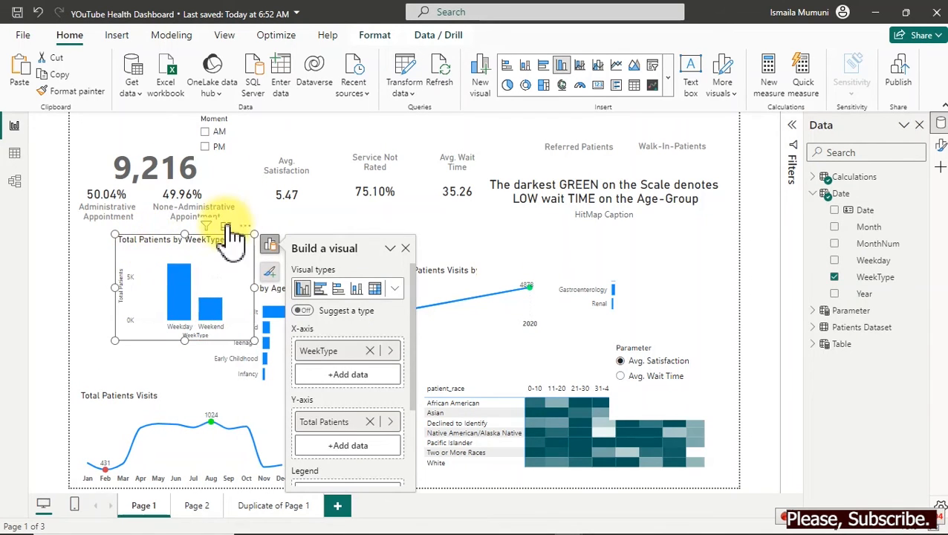
left_click(226, 225)
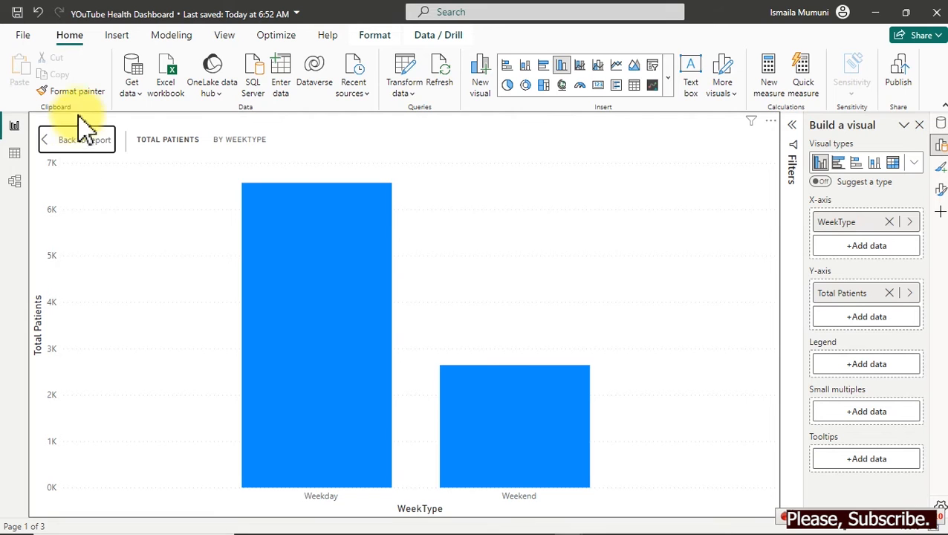
left_click(84, 140)
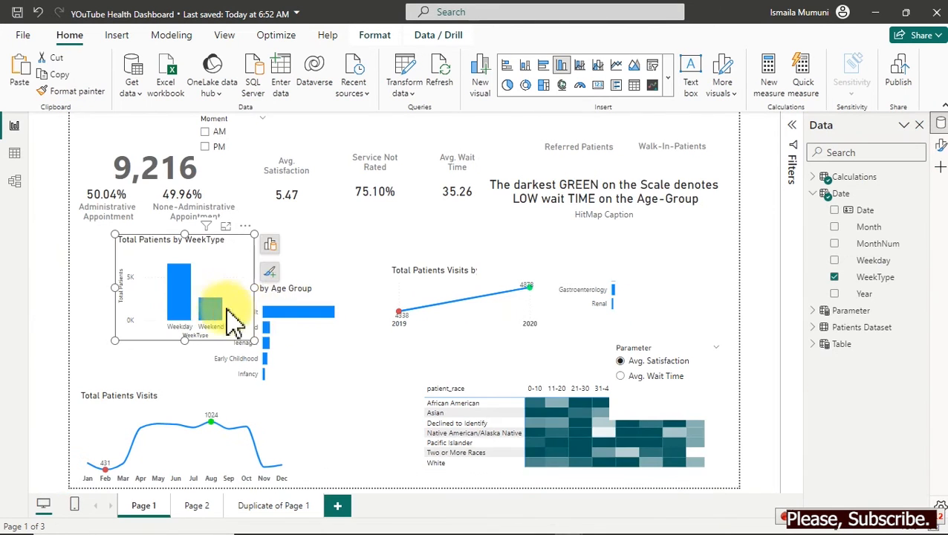
left_click_drag(190, 285, 164, 271)
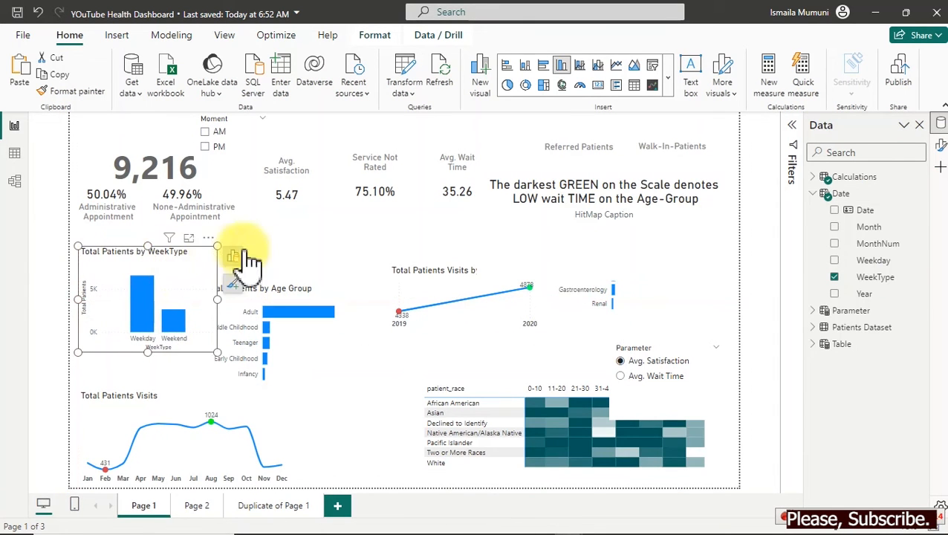
Turn off the x-axis title on the Total Patients by WeekType chart and make its axis labels bold.
left_click(940, 145)
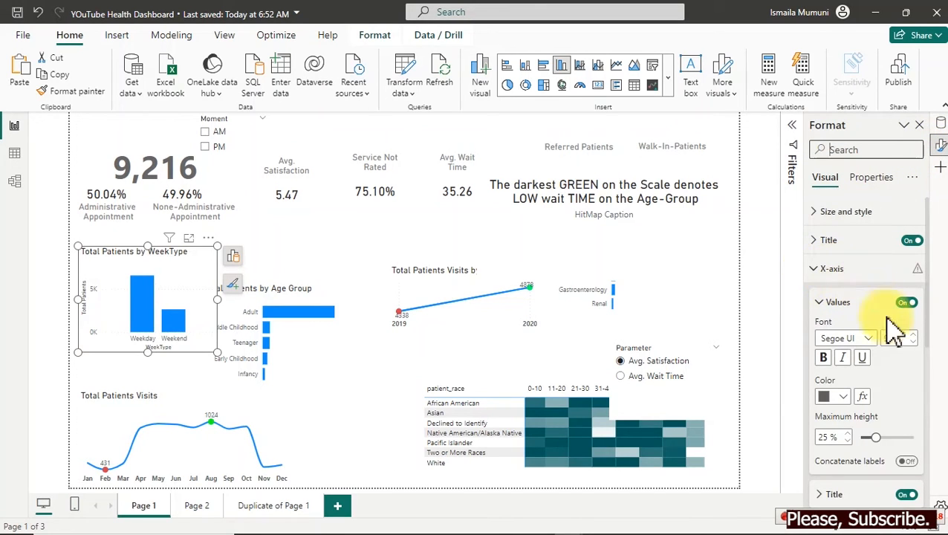
left_click(907, 495)
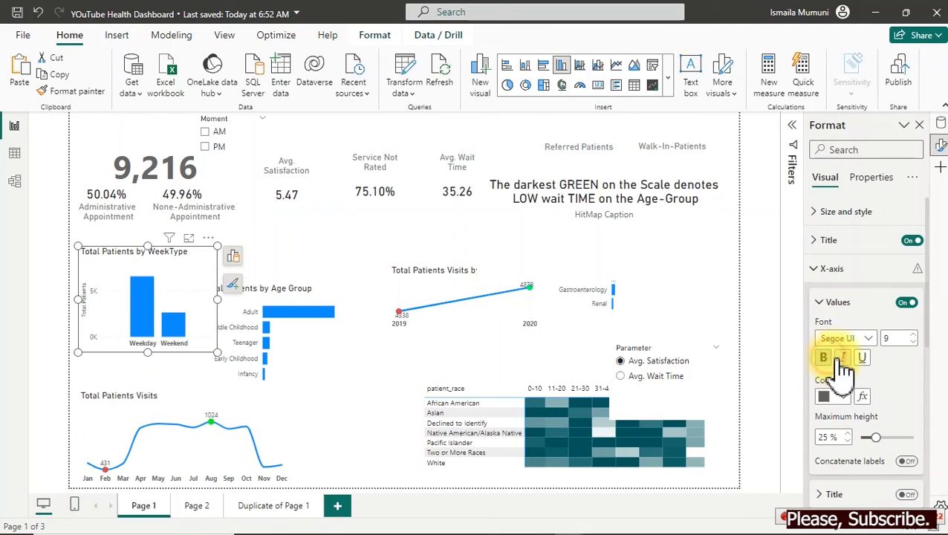
left_click(836, 303)
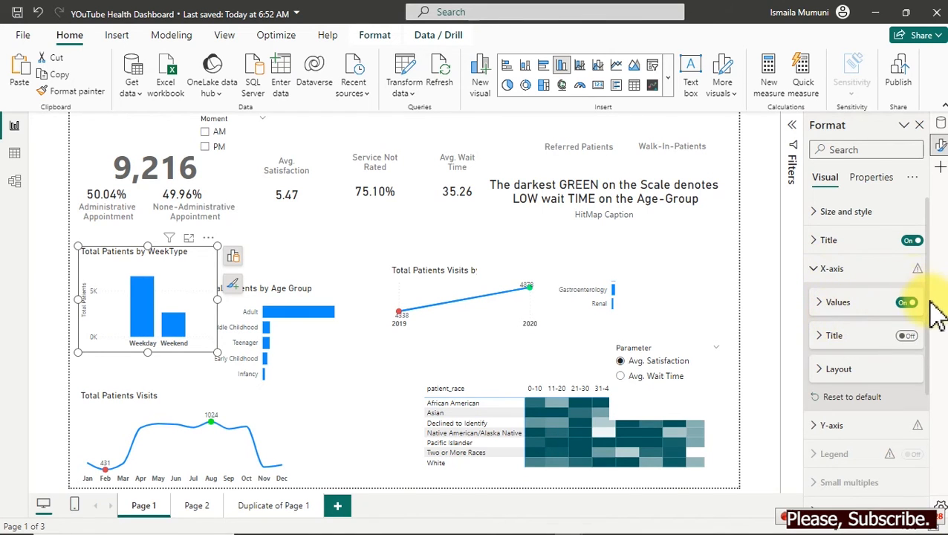
Turn off the y-axis title and values on the Total Patients by WeekType chart.
scroll(933, 319, "down", 5)
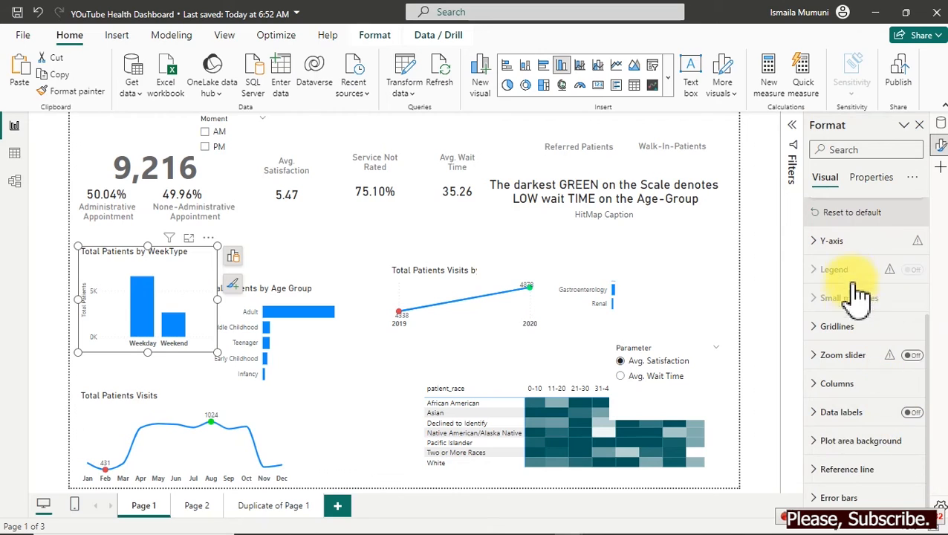
left_click_drag(930, 334, 919, 282)
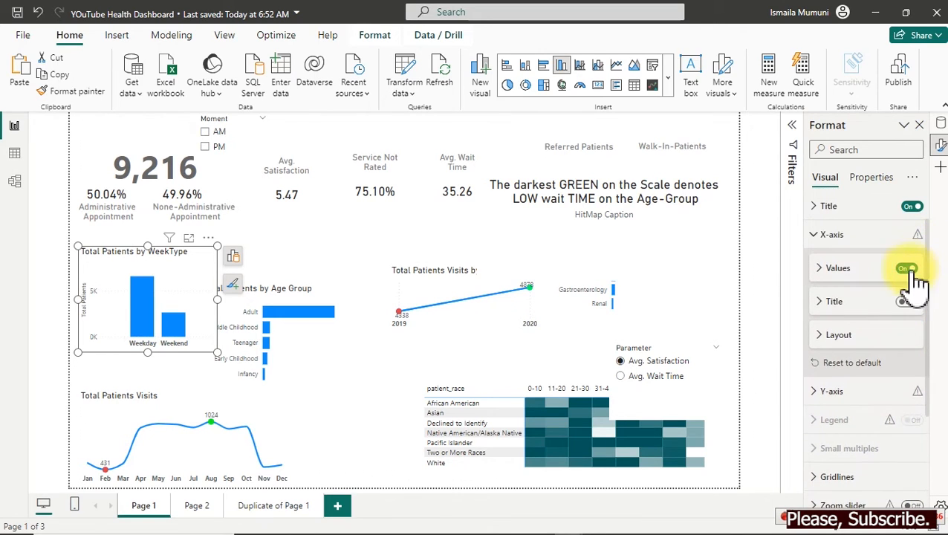
left_click(842, 238)
left_click(842, 265)
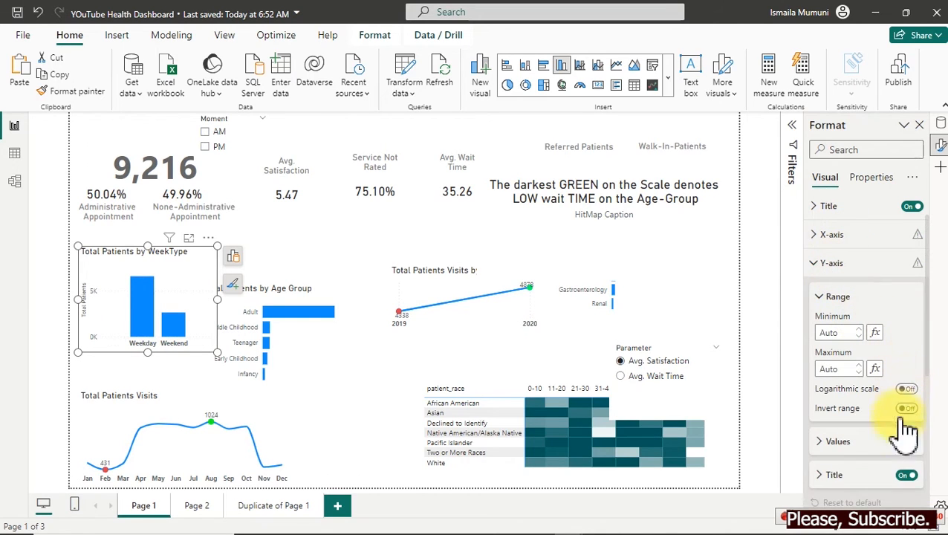
left_click(907, 476)
left_click(907, 441)
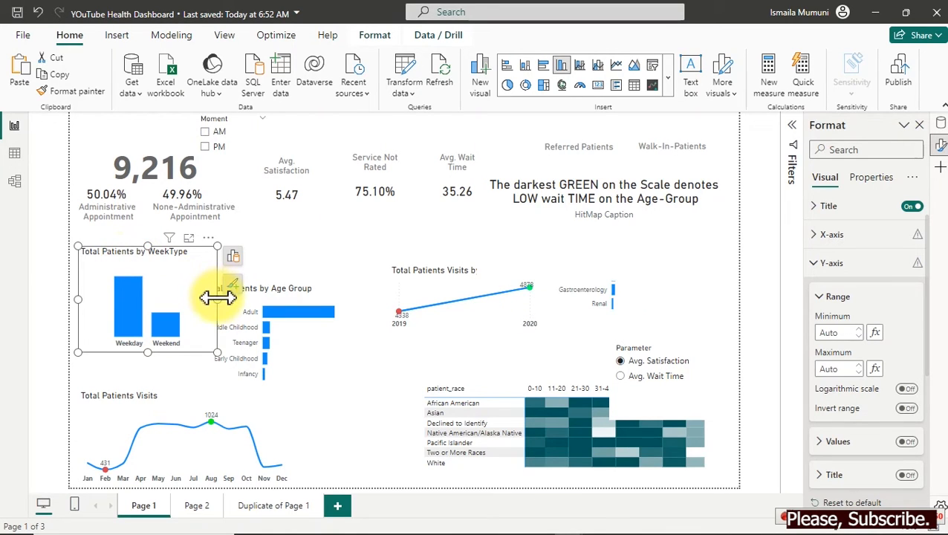
Narrow the WeekType column chart to clear the Age Group chart, and shorten its title to Patients by WeekType.
left_click_drag(214, 299, 201, 299)
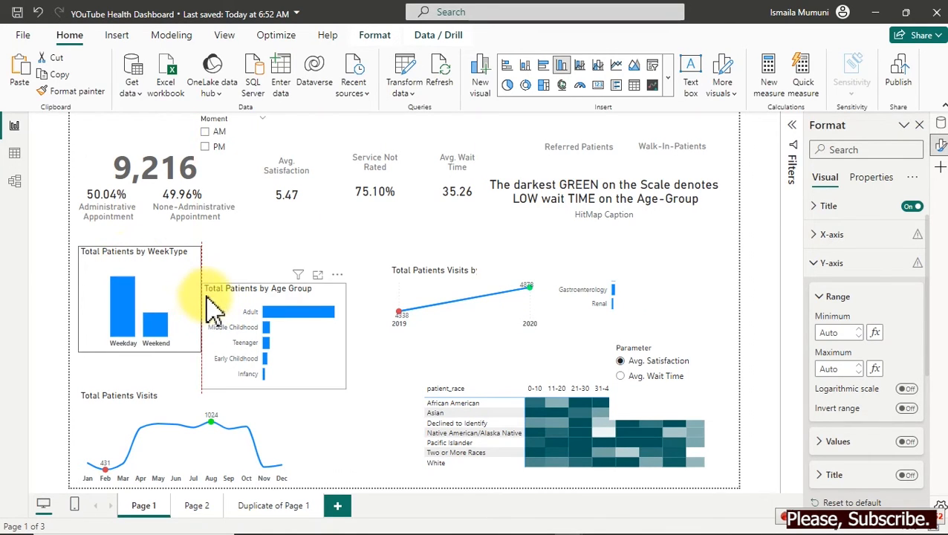
left_click(173, 253)
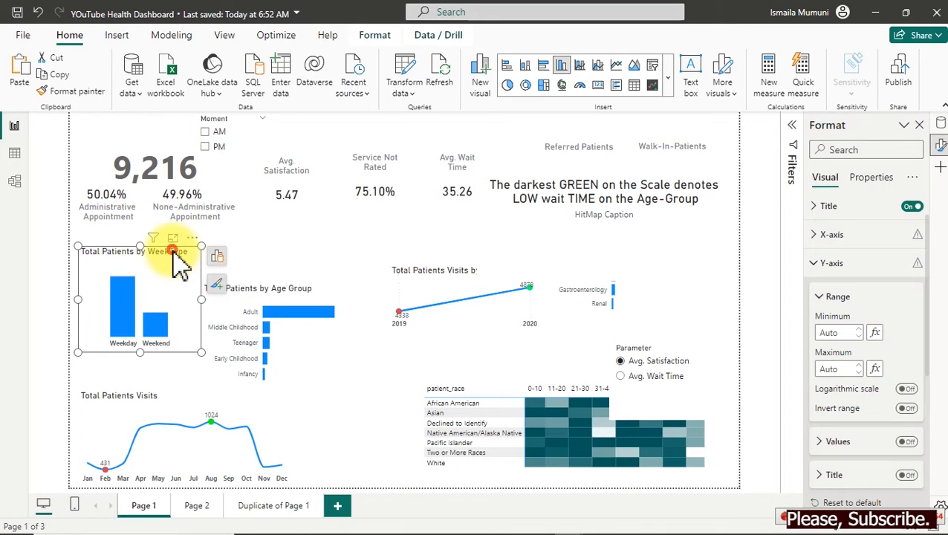
double_click(174, 253)
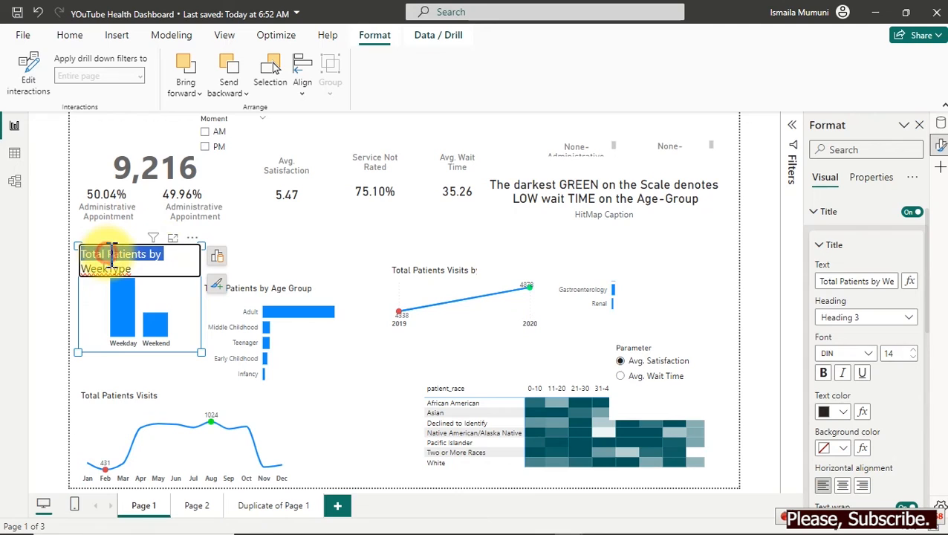
left_click(123, 265)
left_click_drag(108, 255, 78, 255)
key("BackSpace")
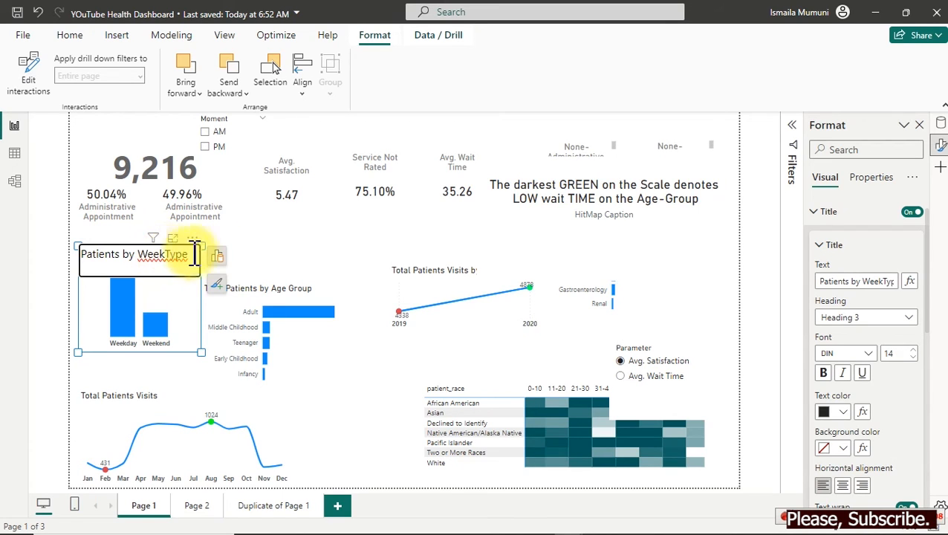
left_click(295, 260)
left_click(182, 269)
mouse_move(199, 298)
left_mouse_down()
mouse_move(186, 296)
mouse_move(201, 294)
left_mouse_up()
Move the Total Patients by Age Group chart up beside the WeekType chart, make it slightly taller, and align the tops of both charts.
left_click(266, 288)
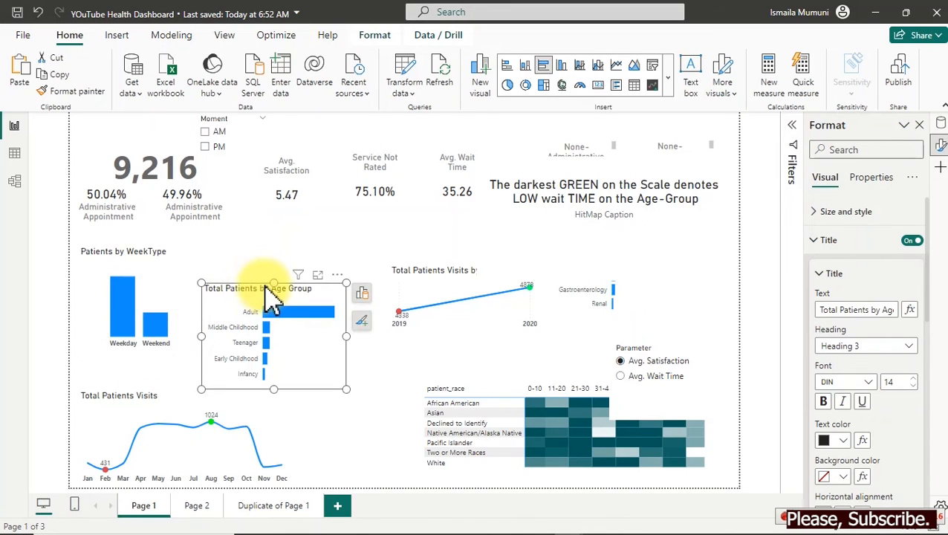
left_click_drag(264, 284, 279, 250)
left_click_drag(290, 352, 290, 360)
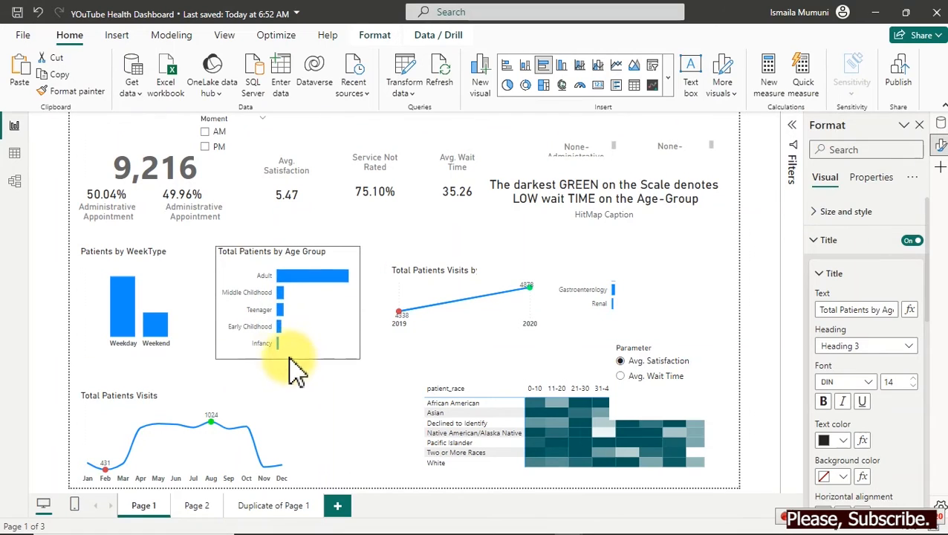
left_click_drag(293, 260, 287, 264)
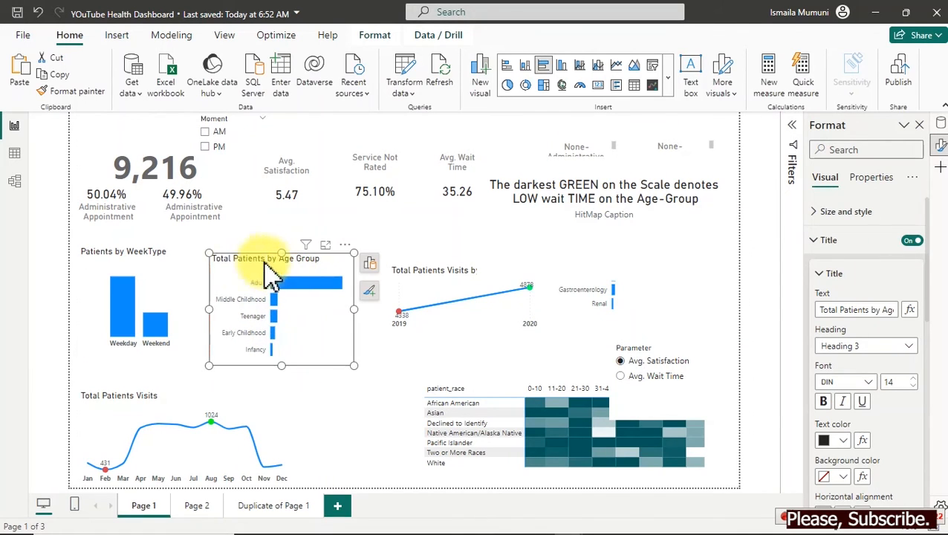
left_click(179, 265)
left_click_drag(179, 266, 179, 273)
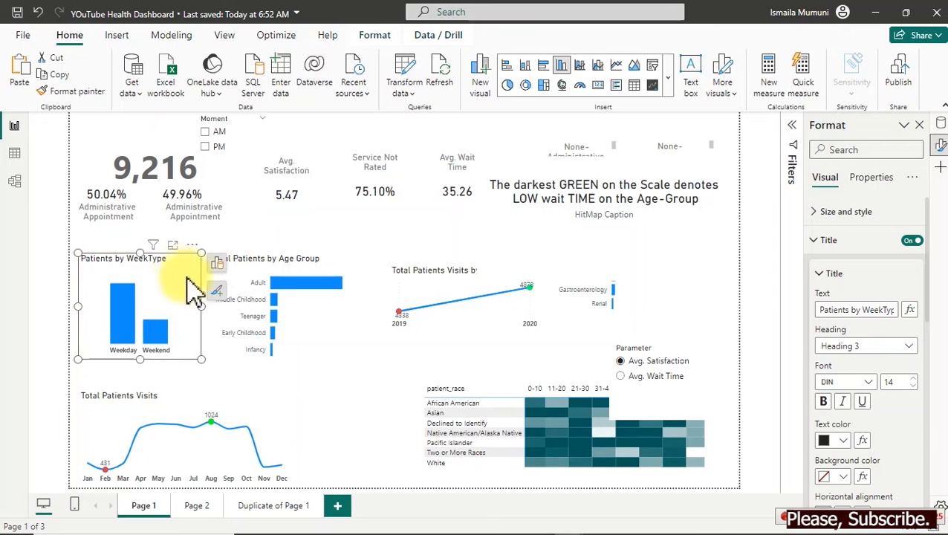
Move the Total Patients Visits by Year chart lower, and shrink the HitMap Caption card onto the heat map to uncover the department_referral chart.
left_click(456, 279)
left_click_drag(456, 278, 446, 307)
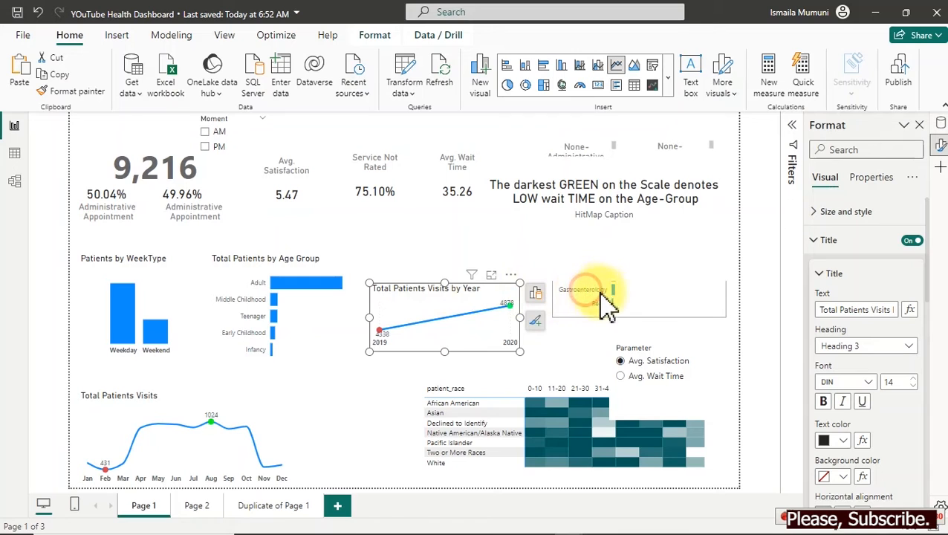
left_click(620, 244)
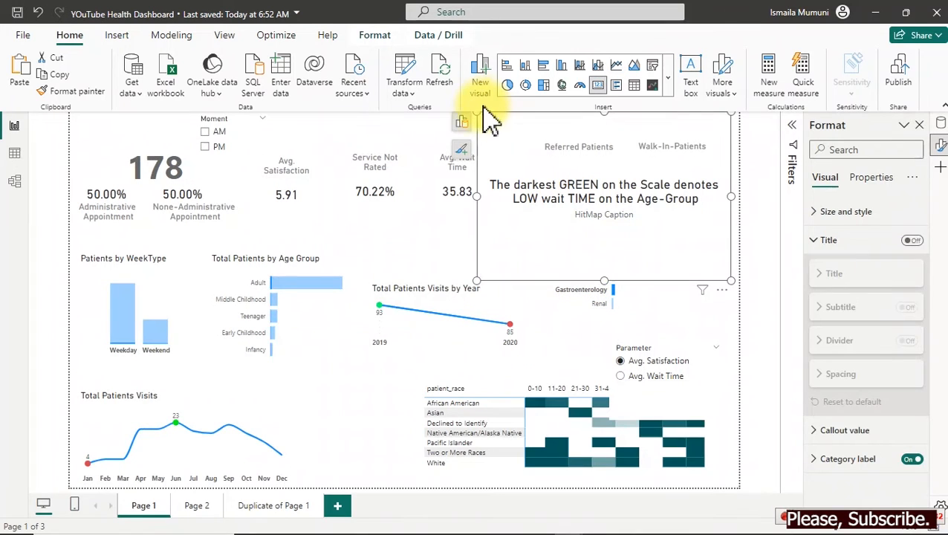
left_click_drag(471, 104, 532, 409)
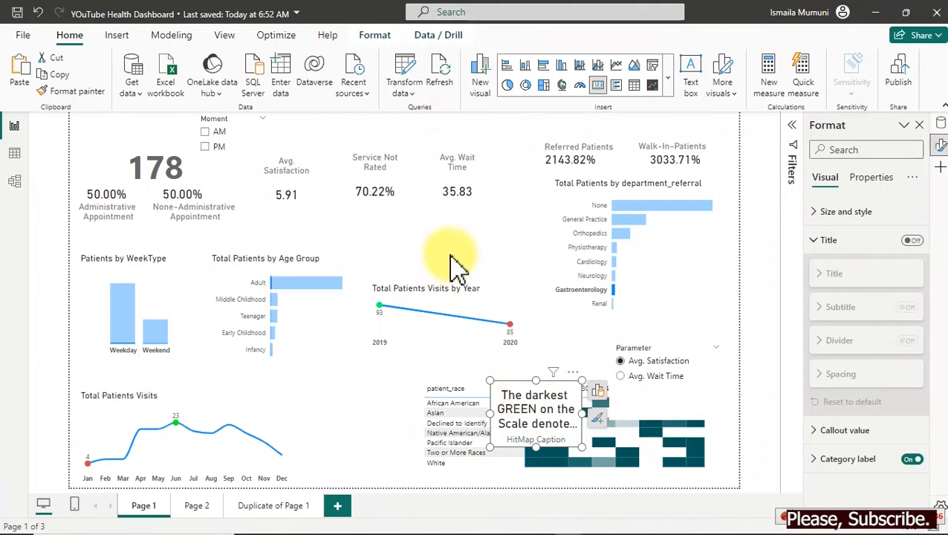
Shift the Total Patients Visits by Year chart and the monthly Total Patients Visits chart slightly upward.
left_click(456, 301)
mouse_move(453, 297)
left_mouse_down()
mouse_move(464, 297)
mouse_move(459, 283)
left_mouse_up()
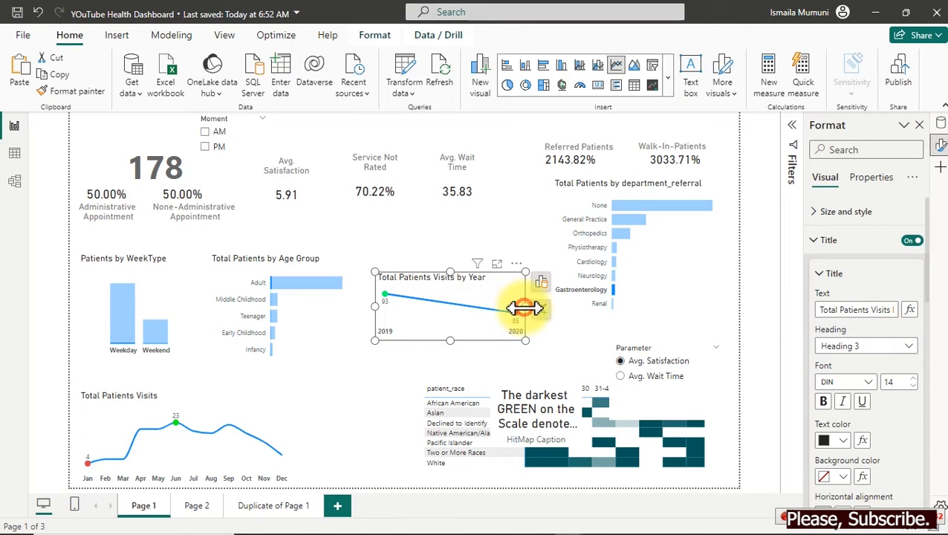
left_click(264, 406)
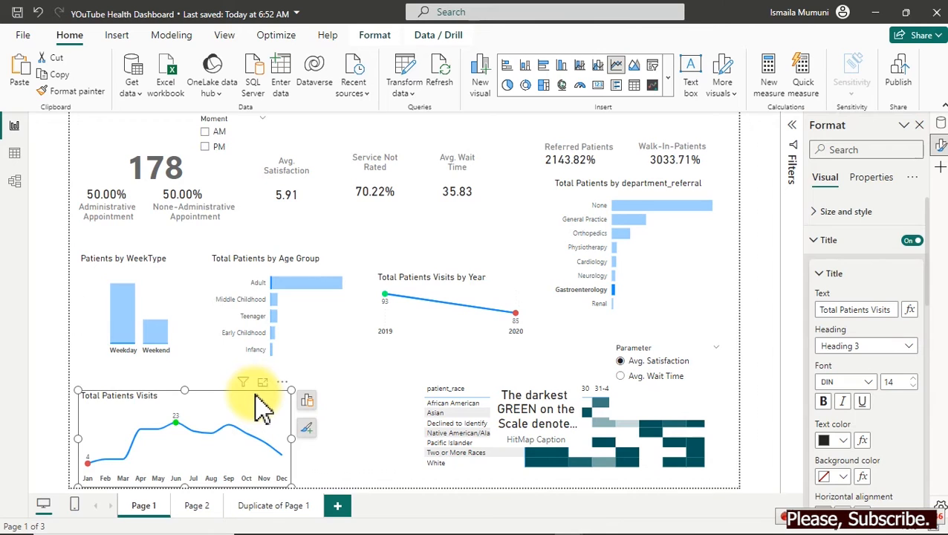
left_click_drag(257, 394, 254, 392)
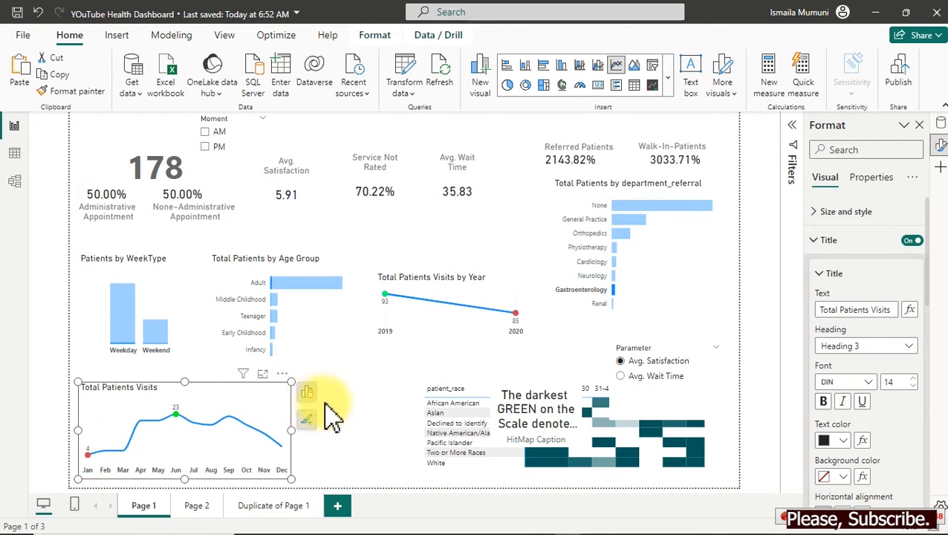
Enlarge the HitMap Caption card above the heat map and turn off its background and category label.
left_click(545, 392)
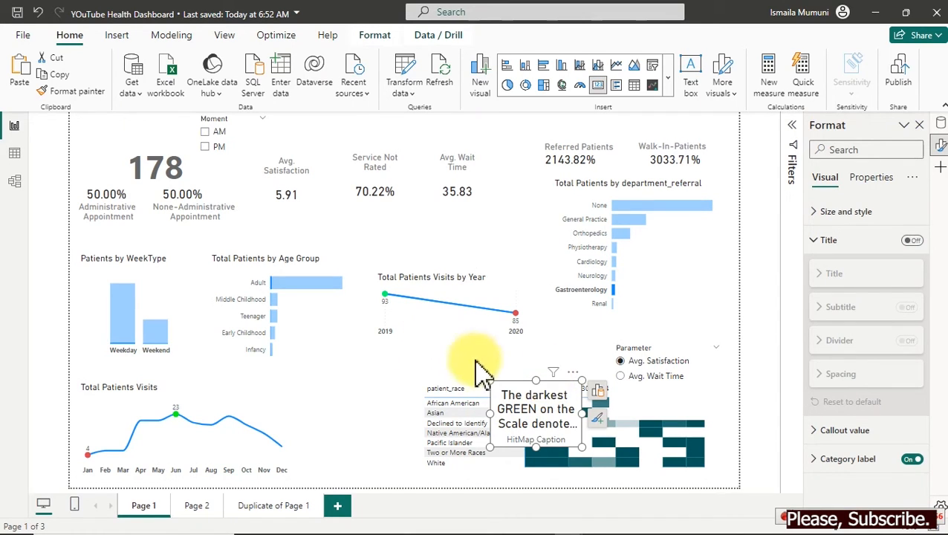
left_click_drag(521, 394, 569, 366)
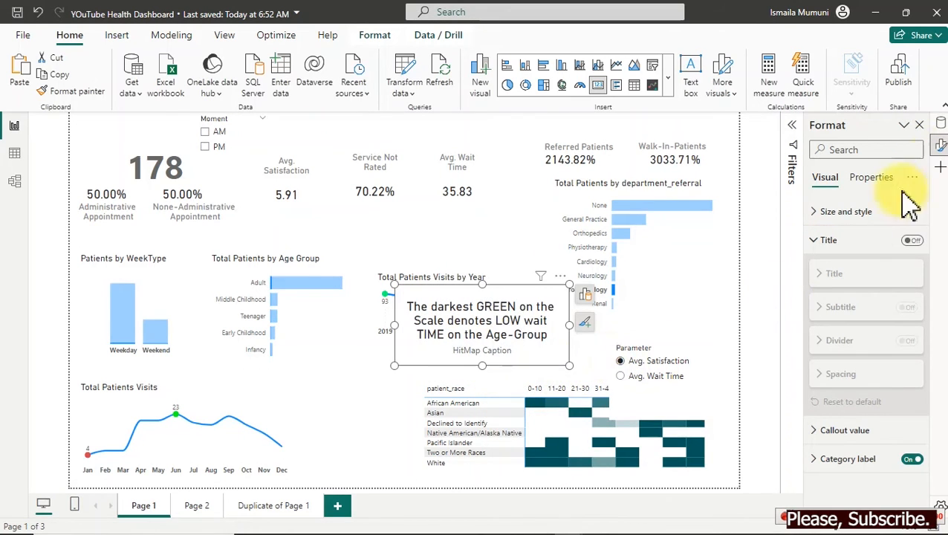
left_click(911, 460)
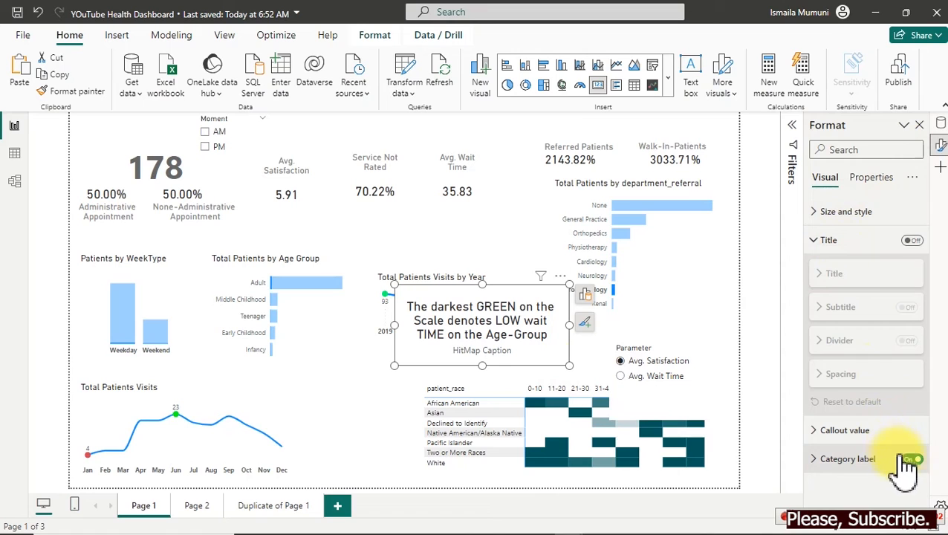
left_click(829, 243)
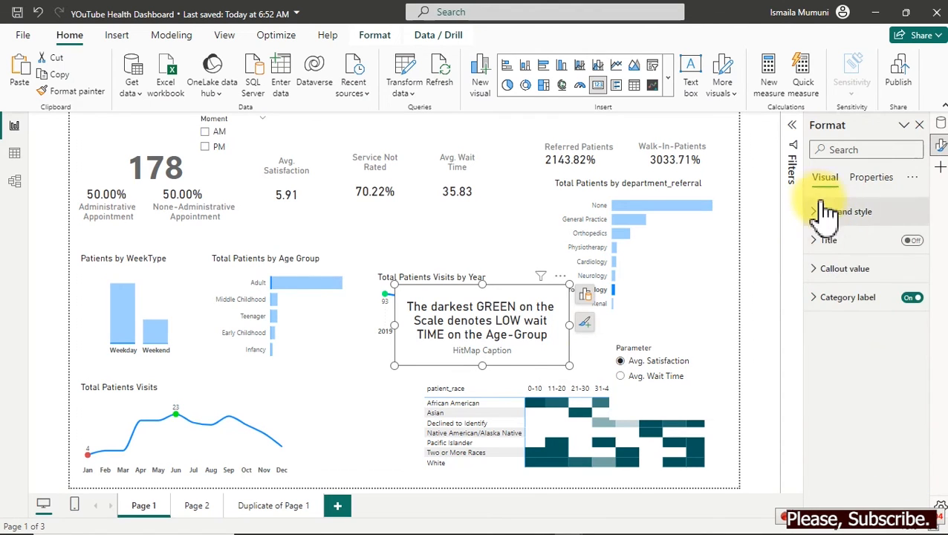
left_click(822, 212)
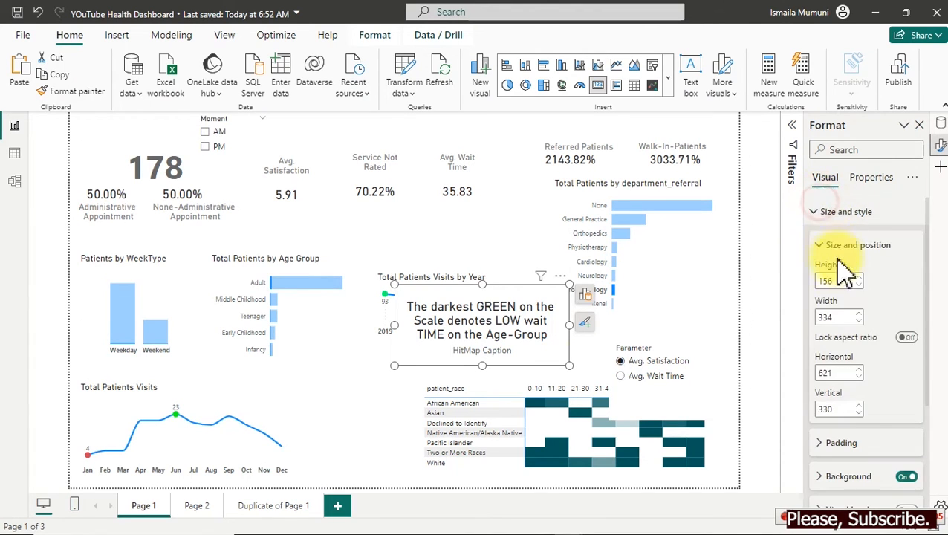
left_click(911, 478)
left_click(818, 212)
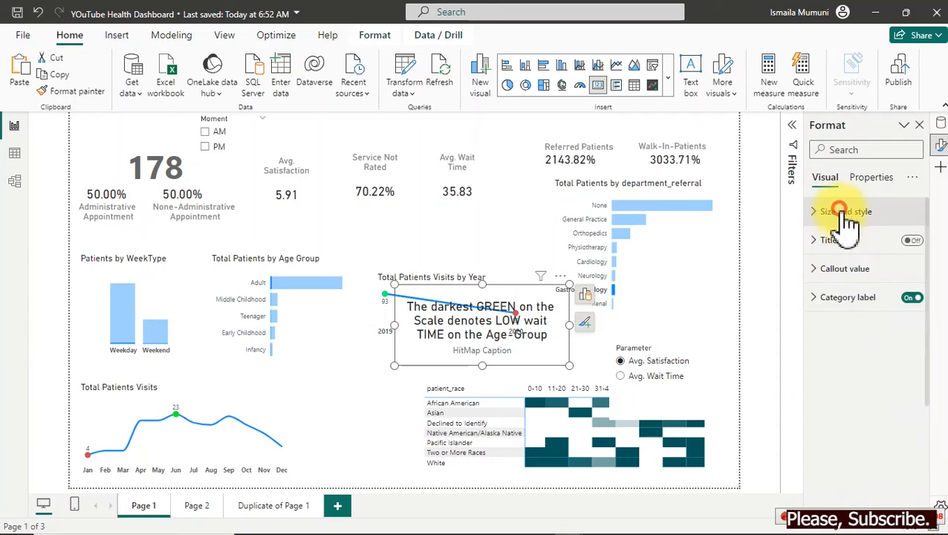
left_click(913, 298)
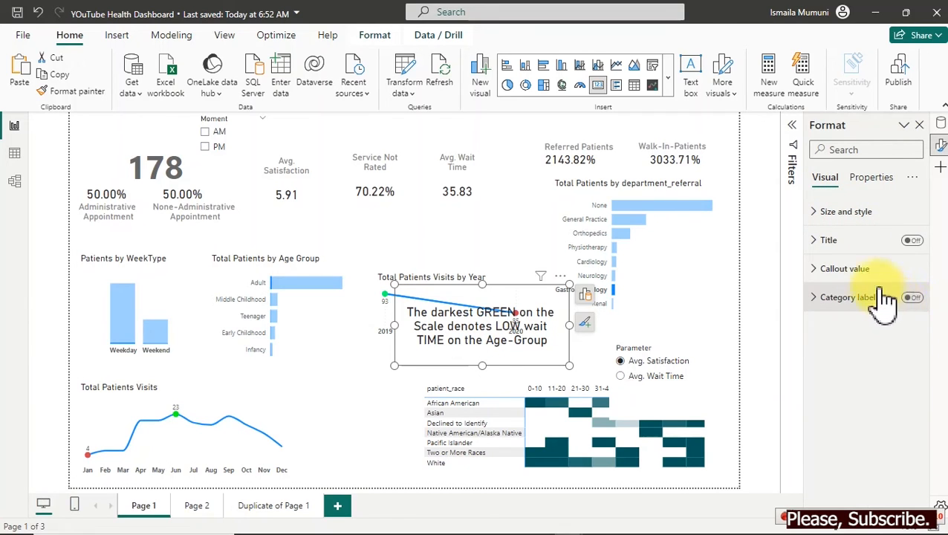
Set the HitMap Caption card's callout text to size 12 in a bold Segoe UI font.
left_click(851, 269)
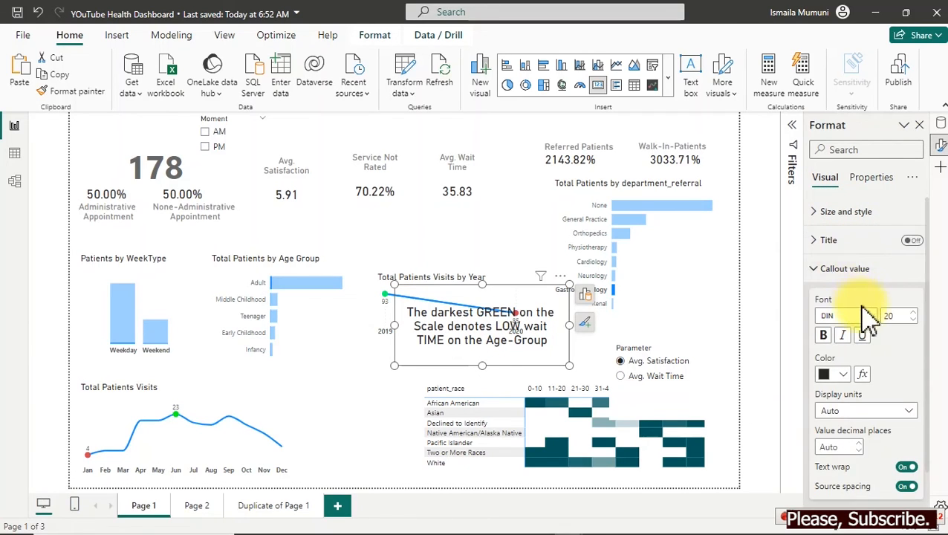
left_click(897, 316)
type("1")
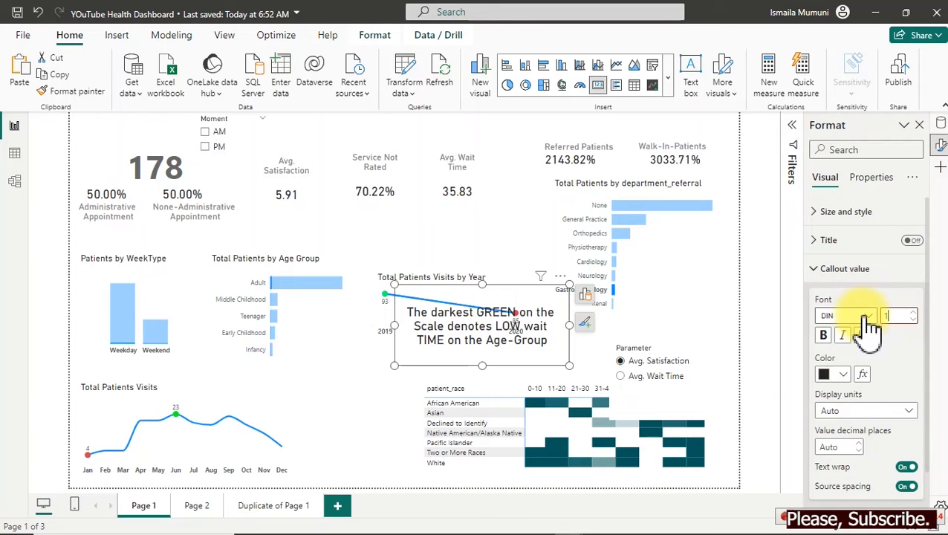
type("2")
left_click(867, 316)
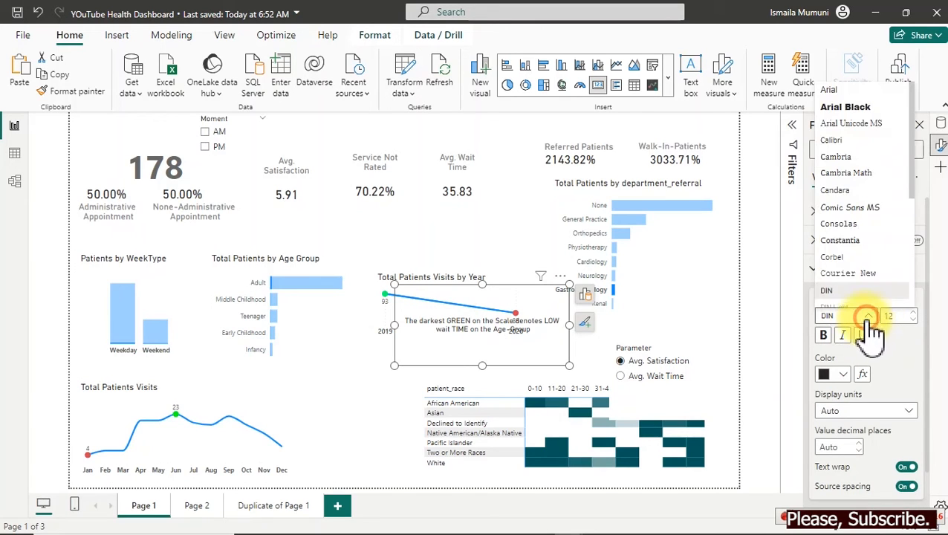
scroll(922, 200, "down", 6)
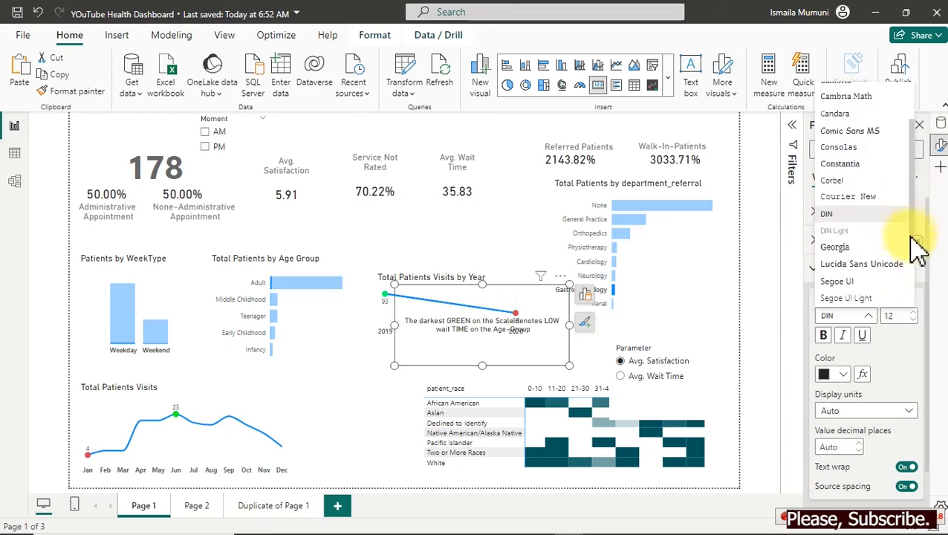
left_click(878, 240)
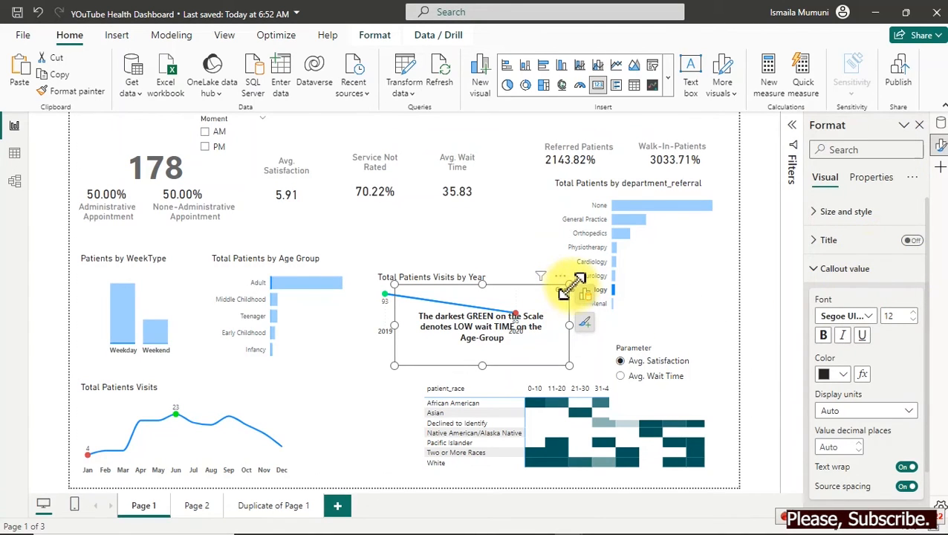
Make the HitMap Caption card wider and shorter, and move it down to sit just above the heat map.
left_click_drag(570, 285, 579, 319)
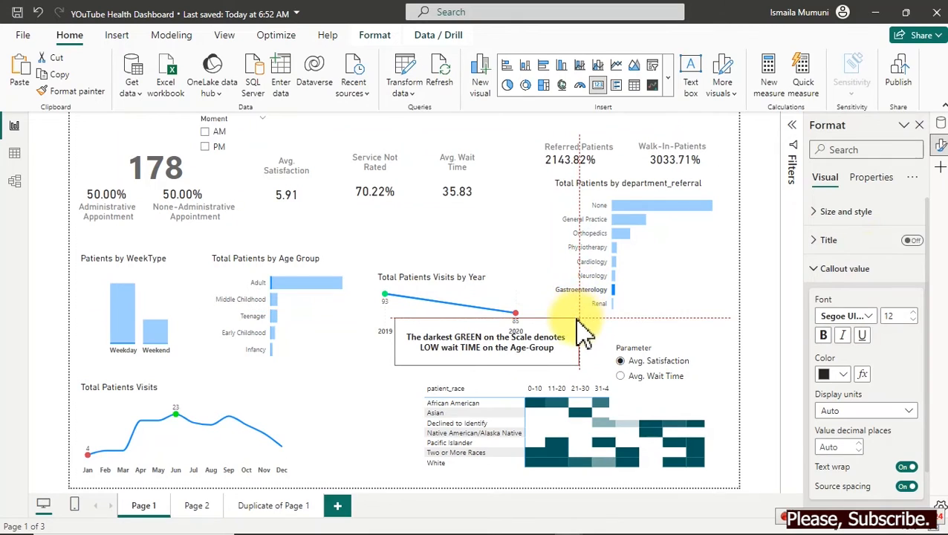
left_click_drag(524, 346, 556, 362)
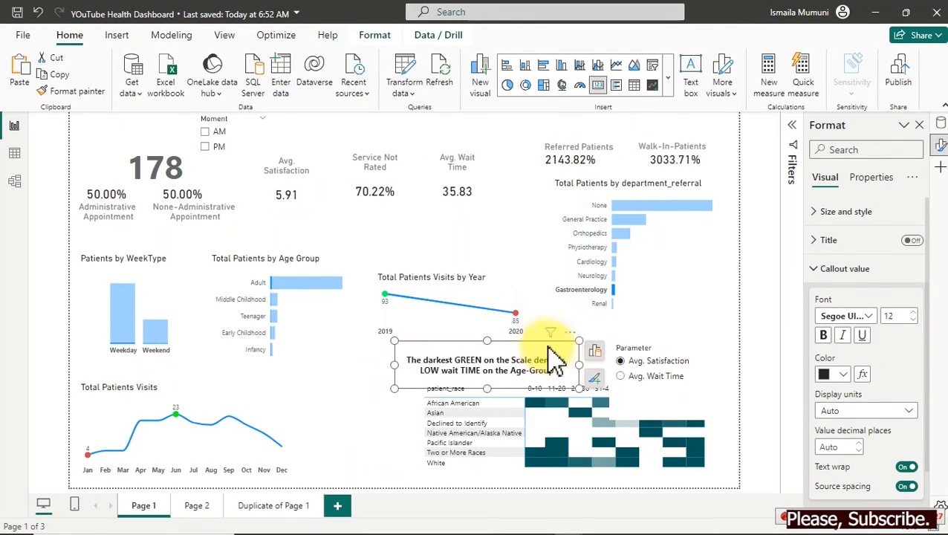
Change the Parameter slicer's style to Dropdown and turn off its slicer header.
left_click(680, 362)
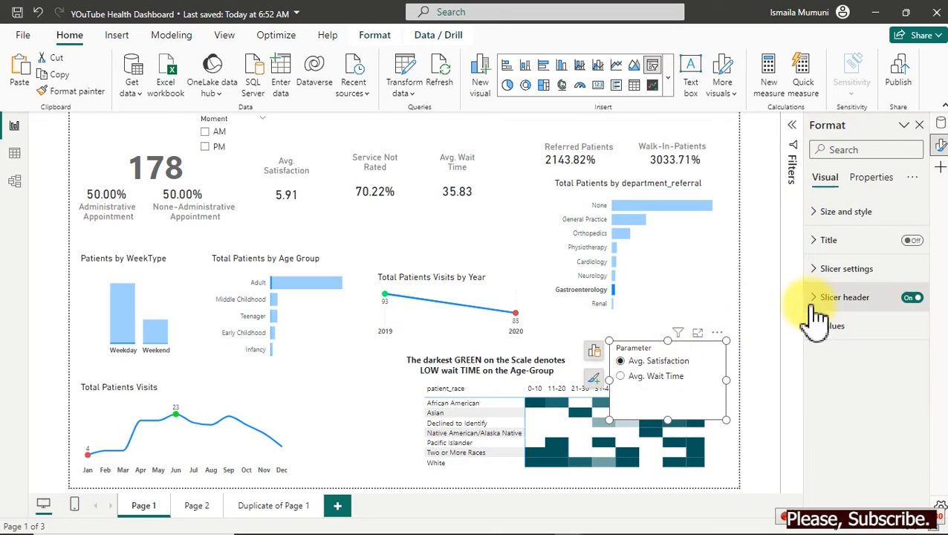
left_click(828, 269)
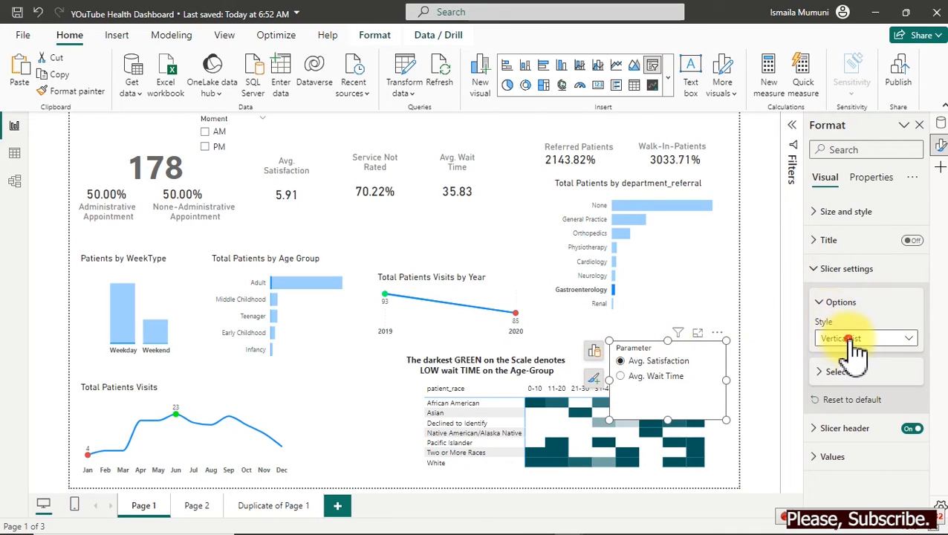
left_click(850, 340)
left_click(850, 388)
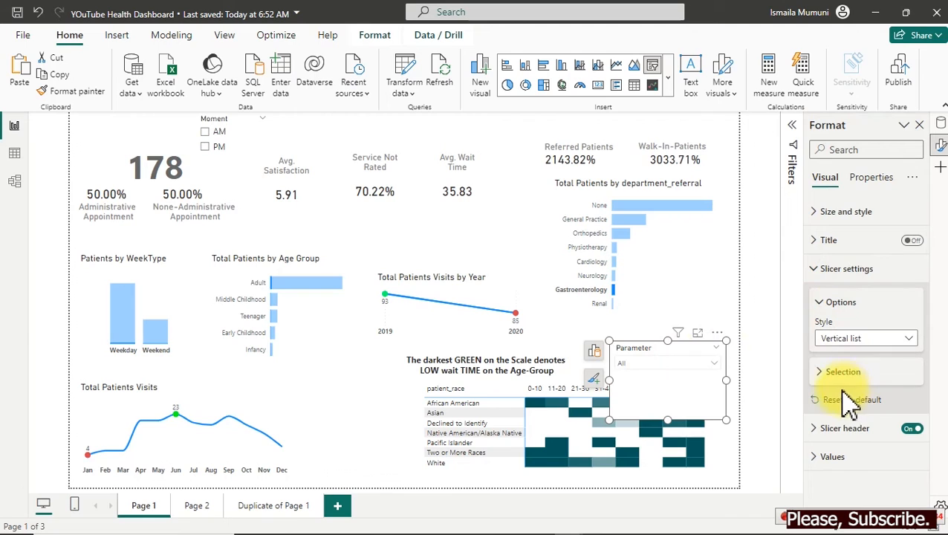
left_click(914, 428)
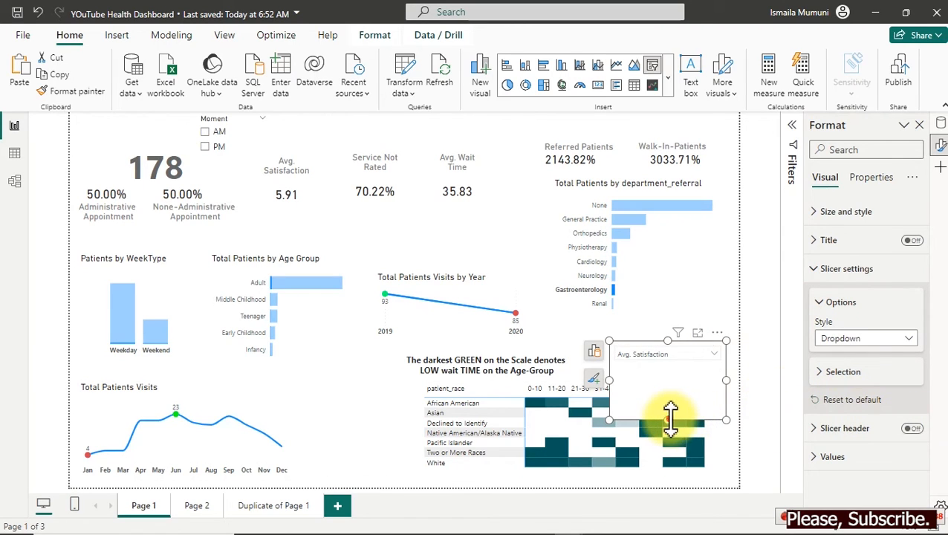
Shrink the Parameter slicer to a compact box, check its dropdown choices, and position it above the heat map's upper age columns.
left_click_drag(677, 399, 705, 357)
left_click(695, 356)
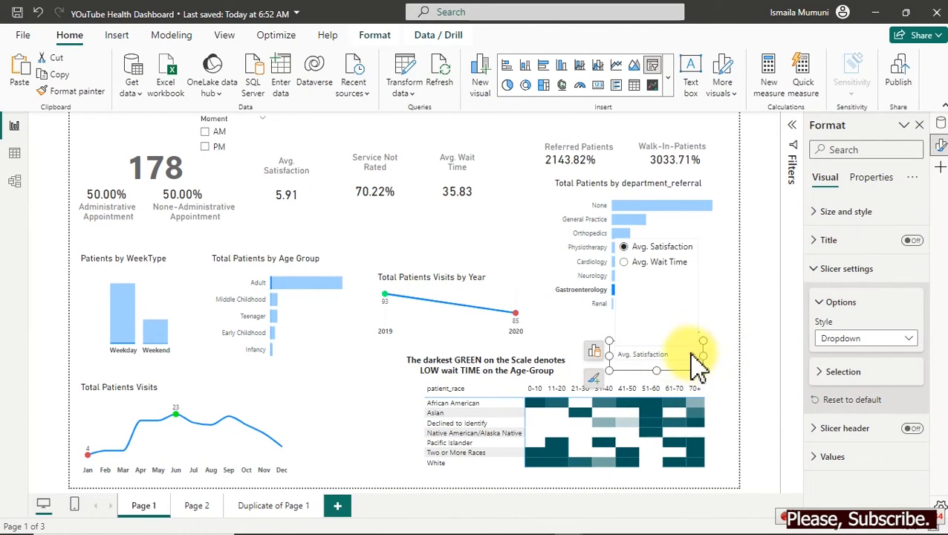
left_click(684, 354)
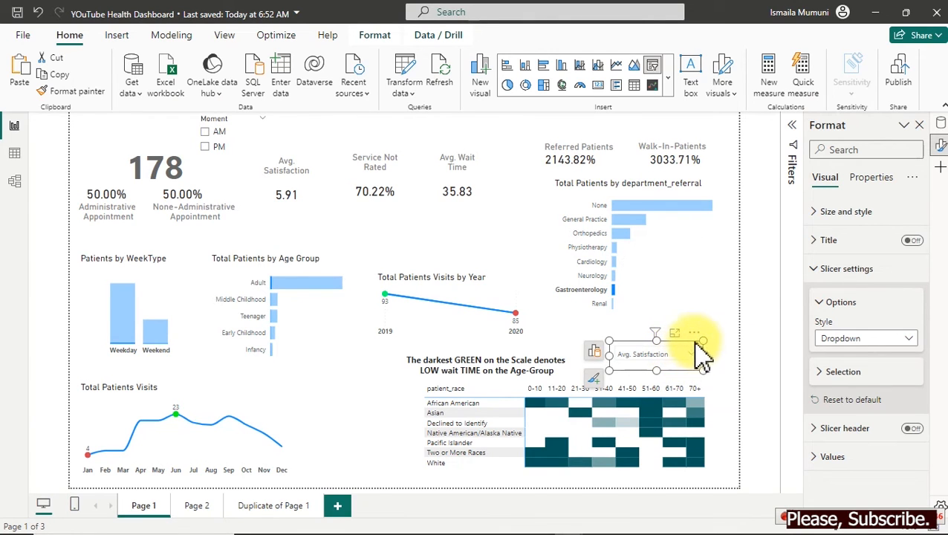
mouse_move(702, 332)
left_mouse_down()
mouse_move(713, 348)
mouse_move(703, 341)
left_mouse_up()
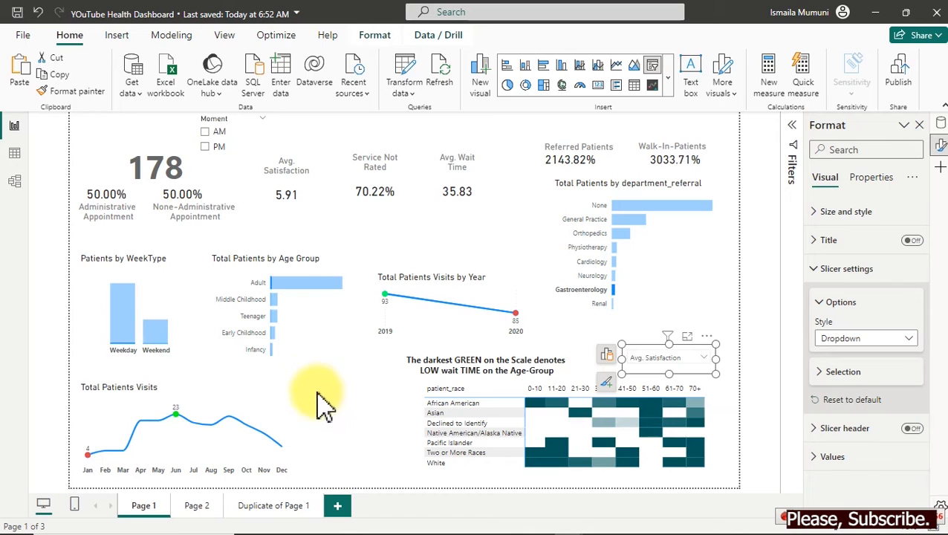
Select AM in the Moment slicer and convert the visual to the new slicer type.
left_click(260, 137)
left_click(669, 84)
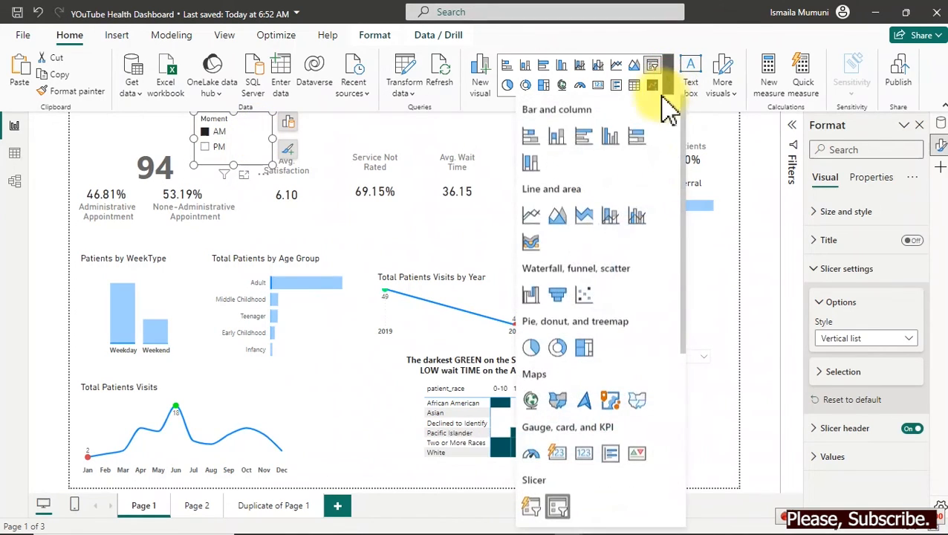
scroll(692, 239, "down", 5)
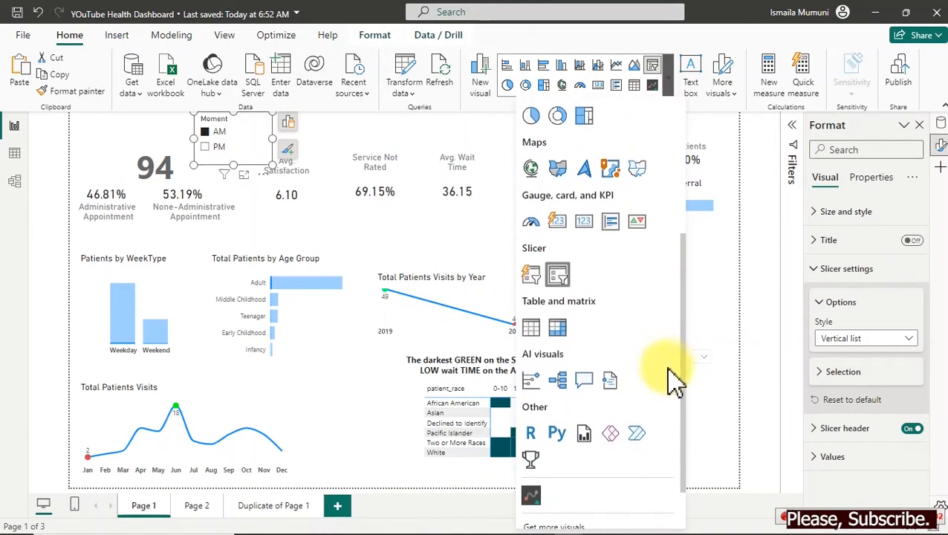
left_click(533, 268)
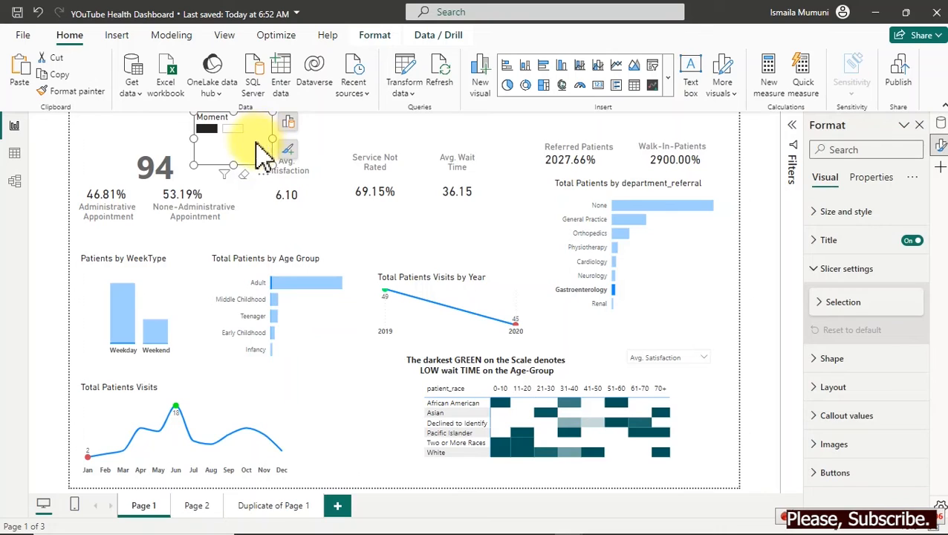
Widen and flatten the Moment slicer, and move it above the Referred Patients and Walk-In-Patients cards.
left_click_drag(273, 139, 310, 140)
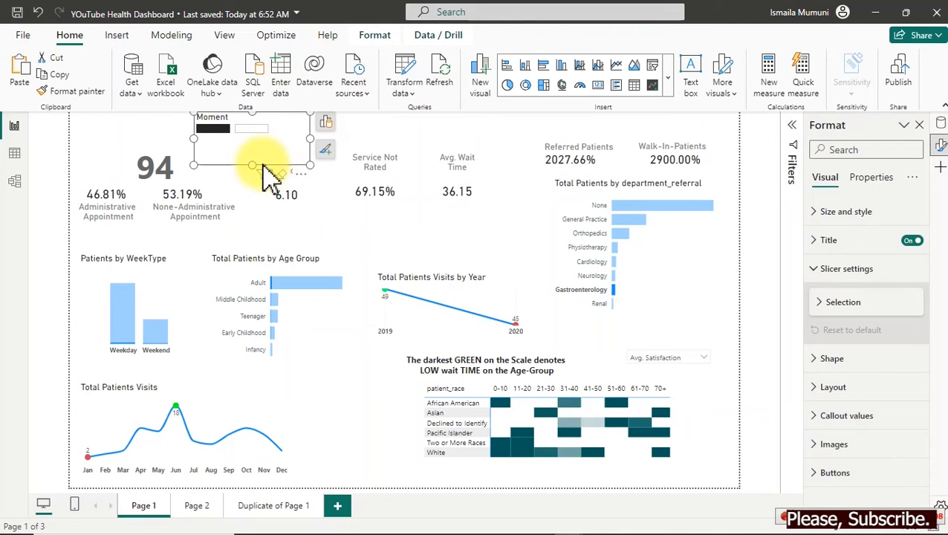
left_click_drag(254, 163, 661, 143)
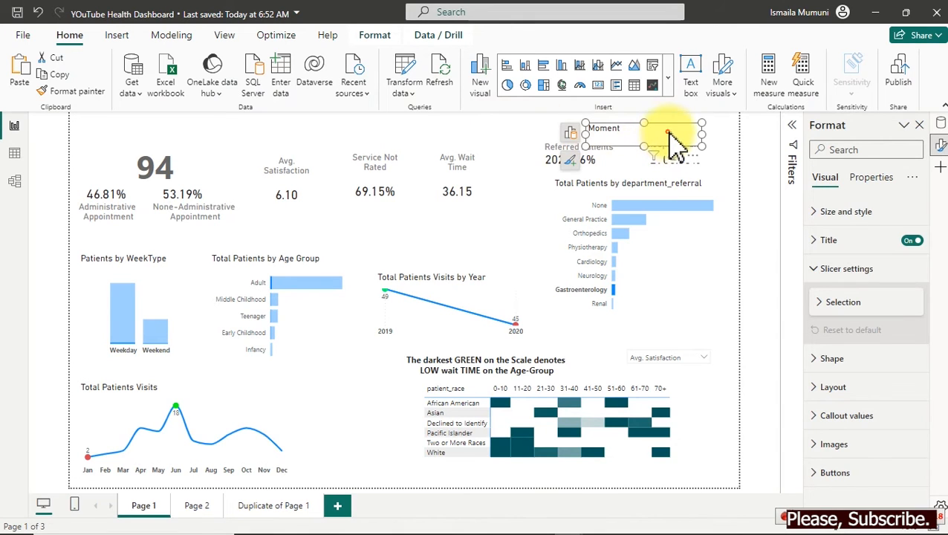
left_click_drag(674, 142, 673, 131)
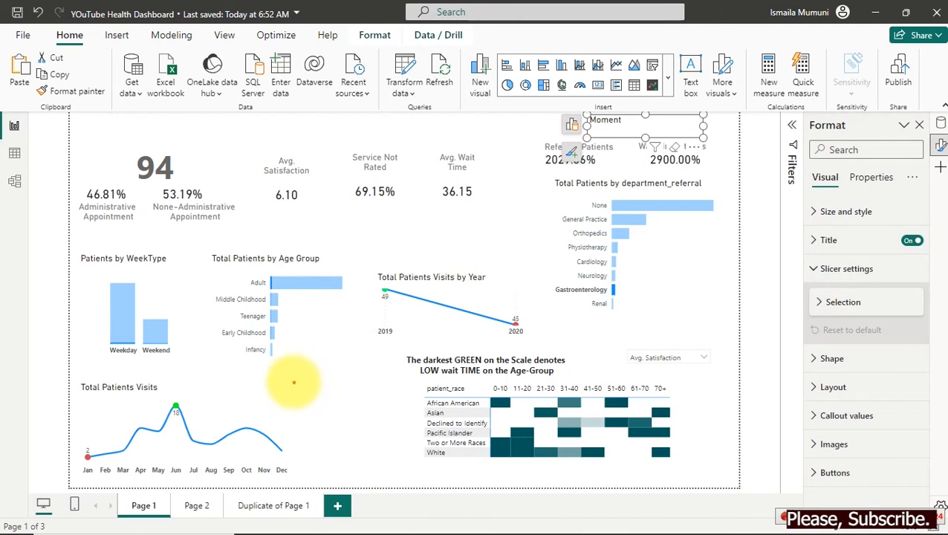
mouse_move(299, 370)
left_mouse_down()
mouse_move(349, 412)
mouse_move(399, 482)
left_mouse_up()
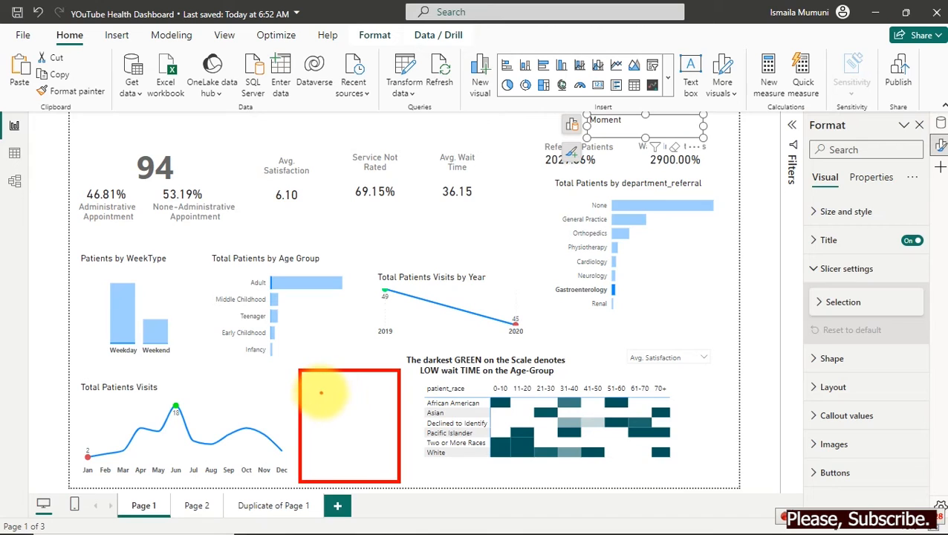
mouse_move(320, 394)
left_mouse_down()
mouse_move(317, 383)
mouse_move(322, 434)
mouse_move(320, 426)
left_mouse_up()
left_click_drag(313, 475, 321, 439)
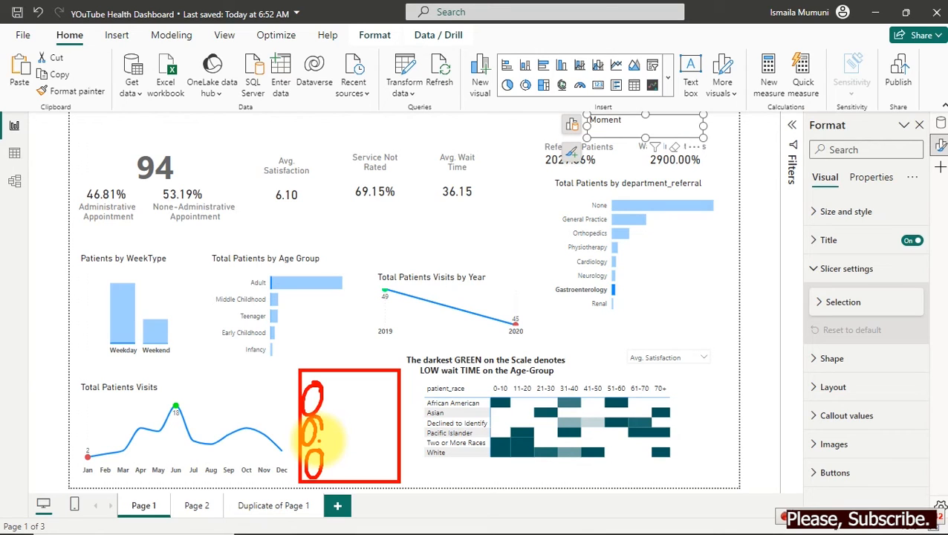
key("Escape")
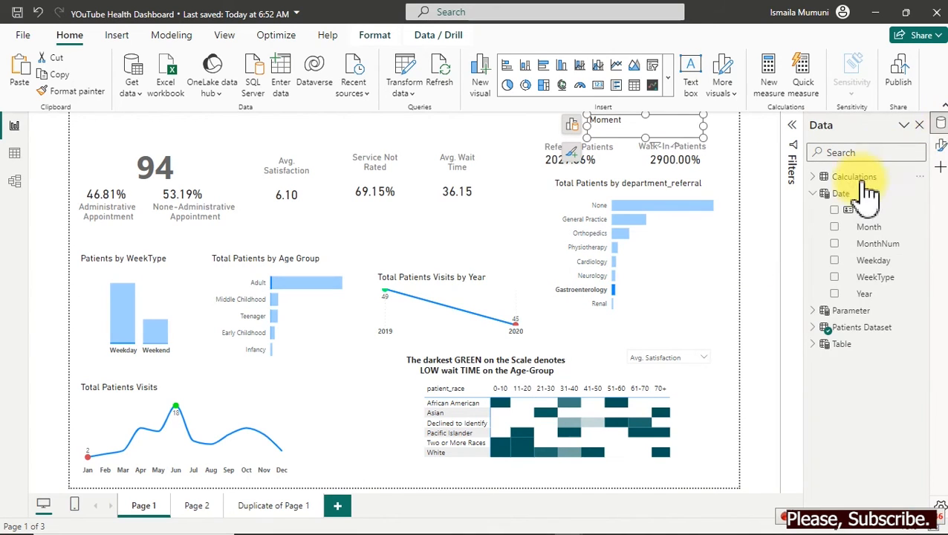
Create a new measure in the Calculations table and name it % Male Visit.
left_click(814, 193)
left_click(821, 179)
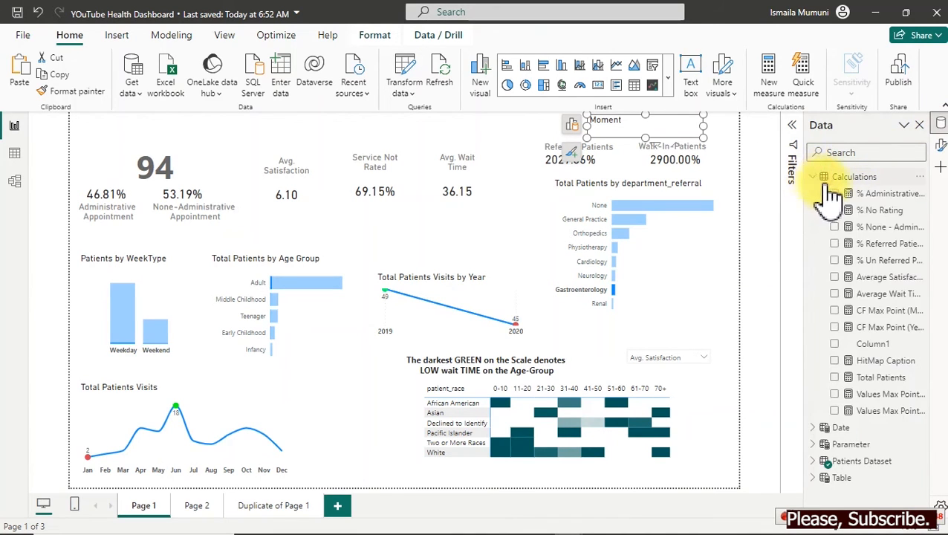
left_click(880, 211)
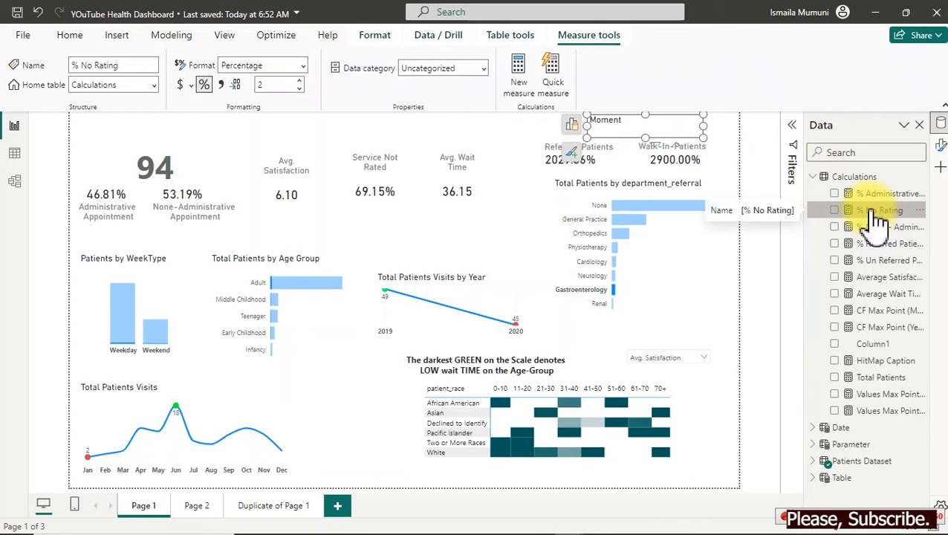
left_click(520, 73)
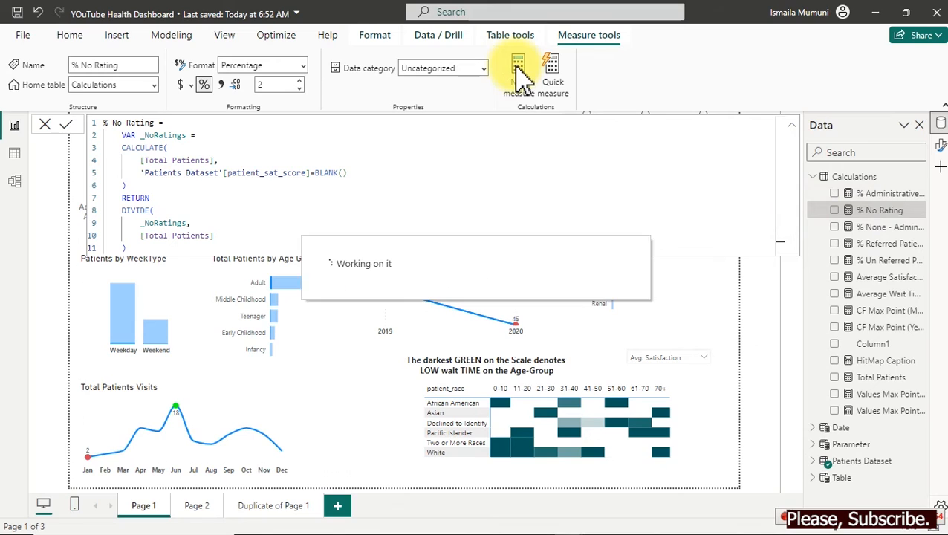
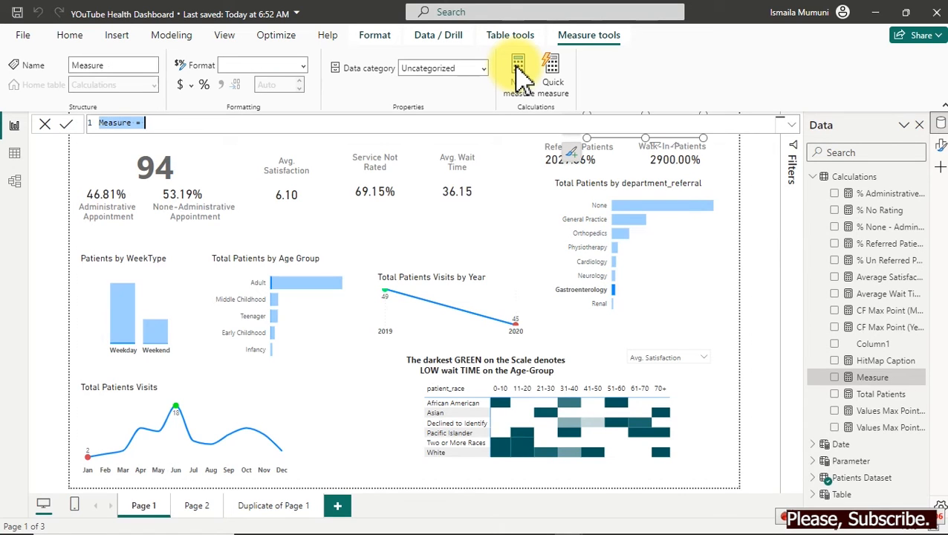
left_click(502, 124)
scroll(502, 125, "up", 4)
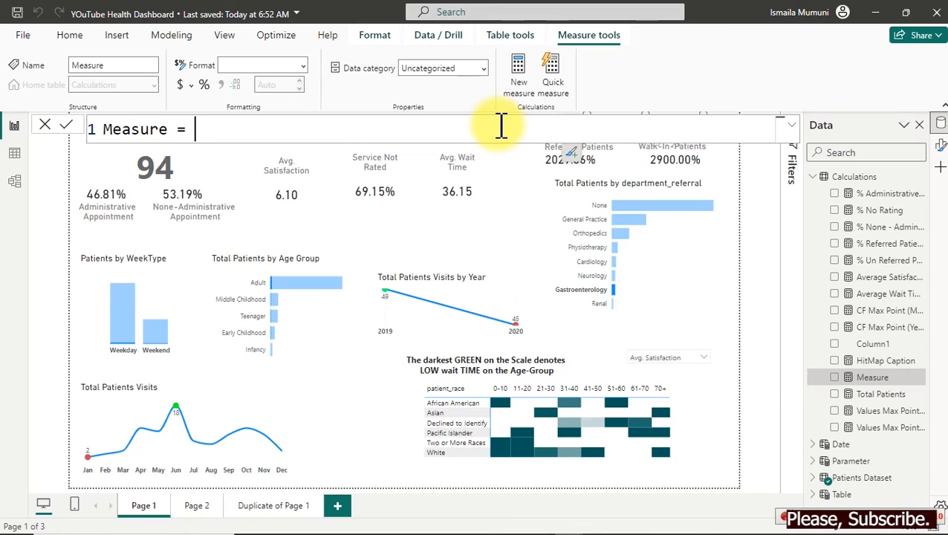
key("ctrl+a")
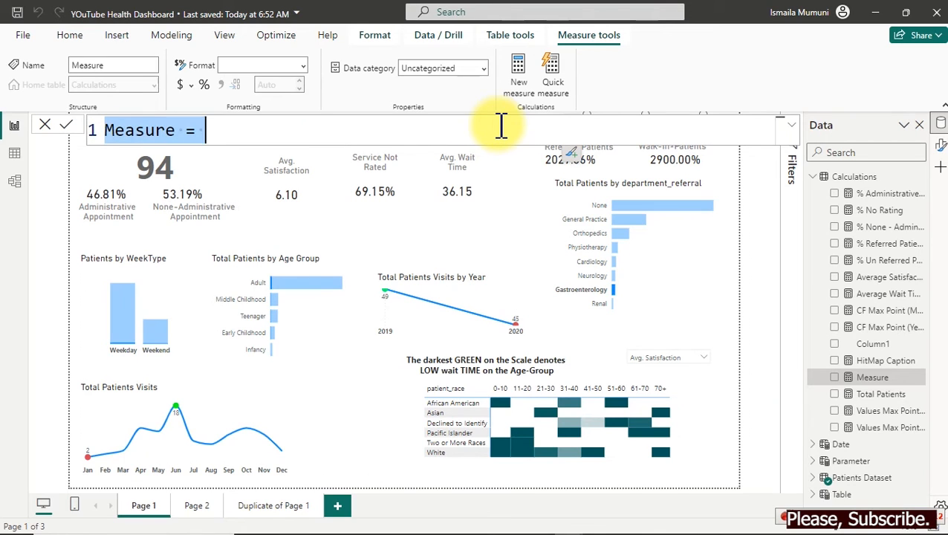
type("% M")
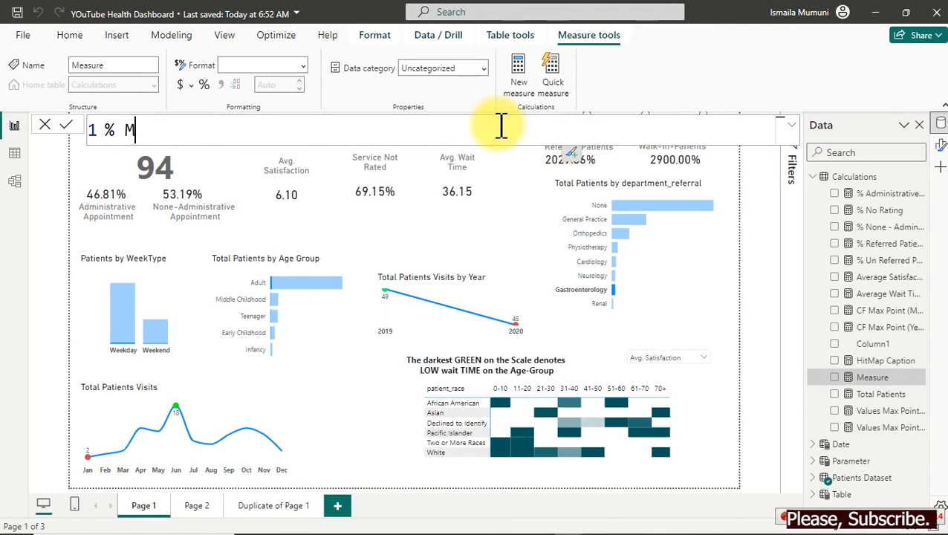
type("ale Vis")
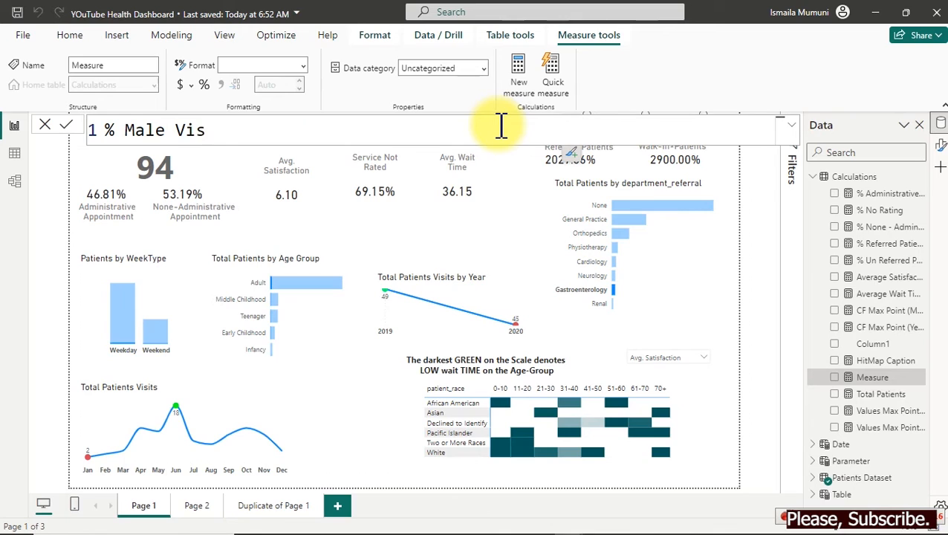
type("it =")
Start the % Male Visit formula with DIVIDE, using an indented CALCULATE function on its own line as the numerator.
key("shift+Return")
key("Tab")
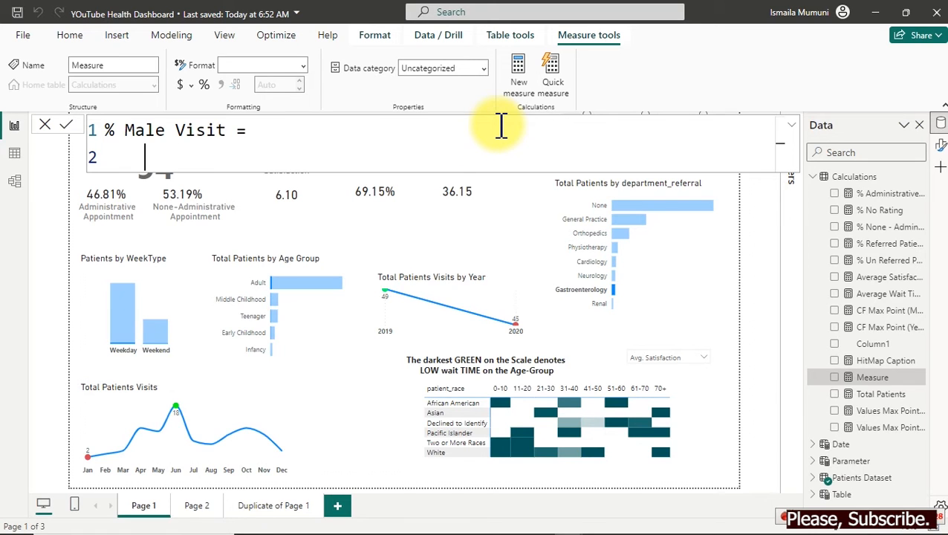
type("divi")
key("Tab")
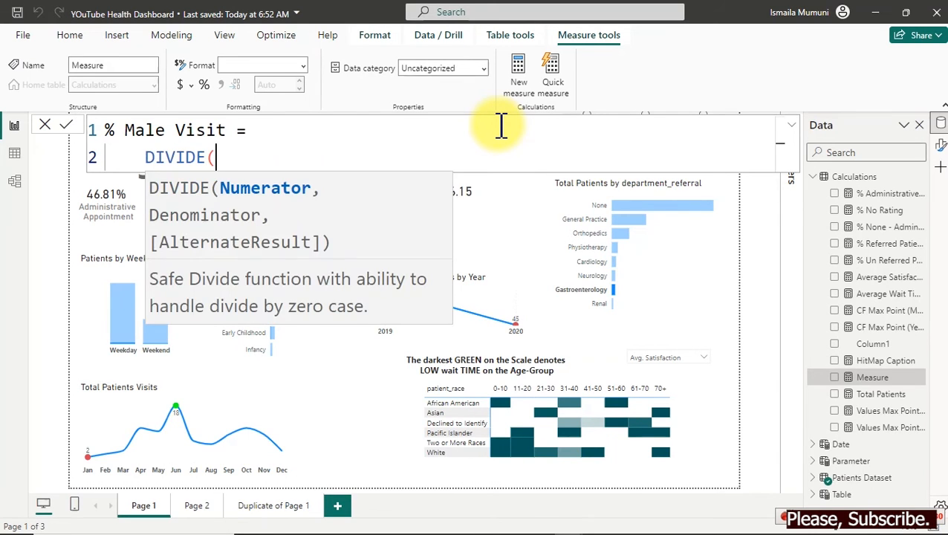
key("shift+Return")
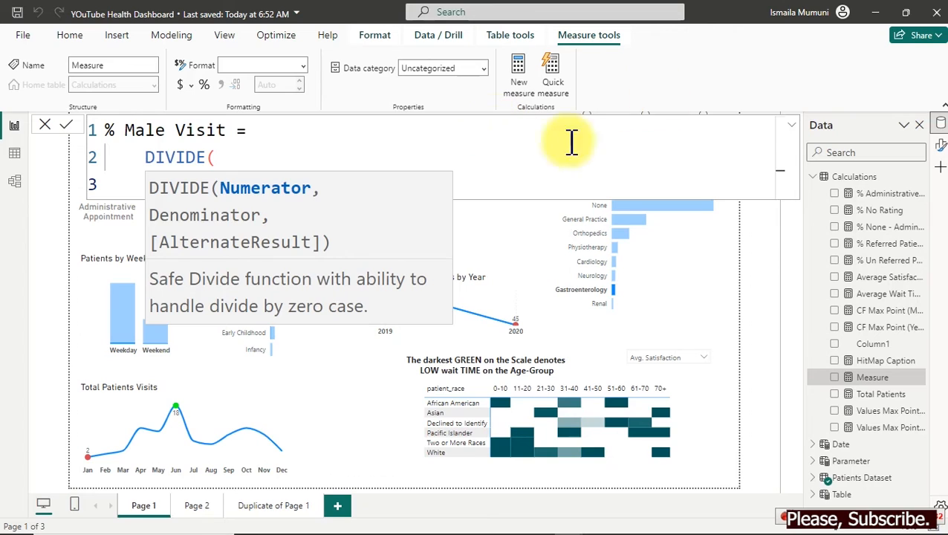
left_click(507, 163)
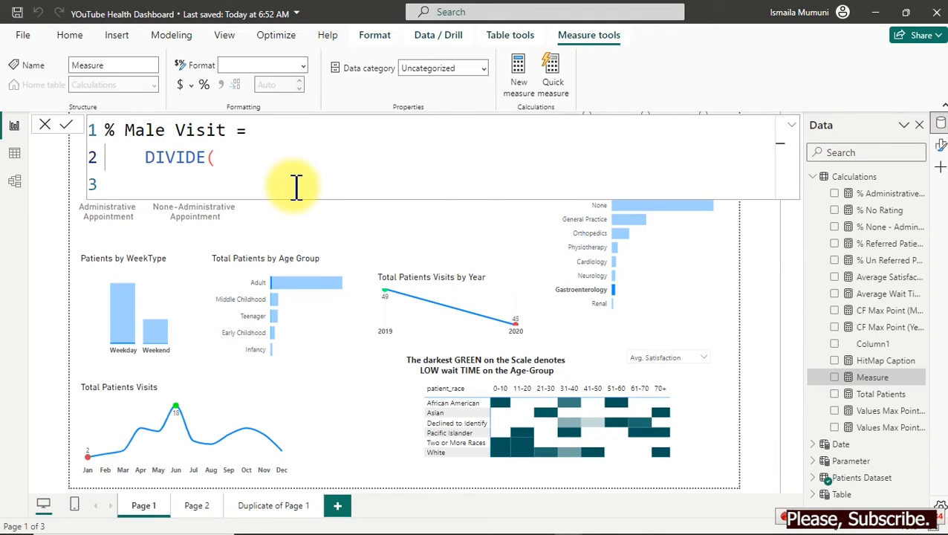
key("shift+Return")
type("cal")
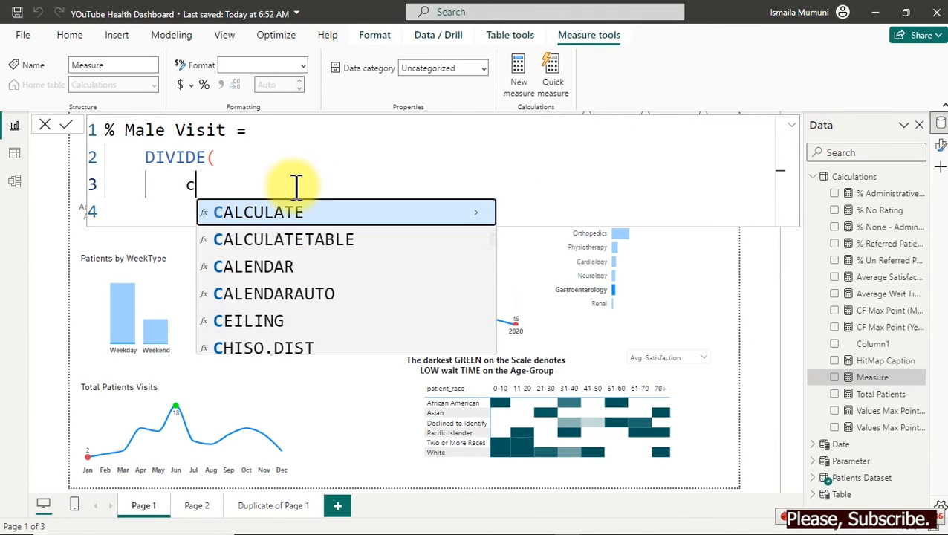
key("Tab")
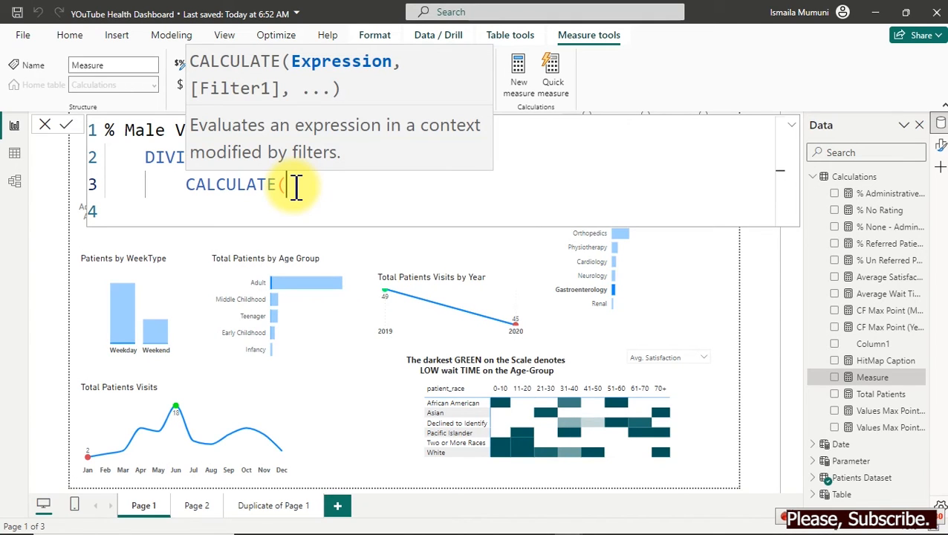
Enter [Total Patients] on its own line as the expression of the CALCULATE function.
key("shift+Return")
type("[")
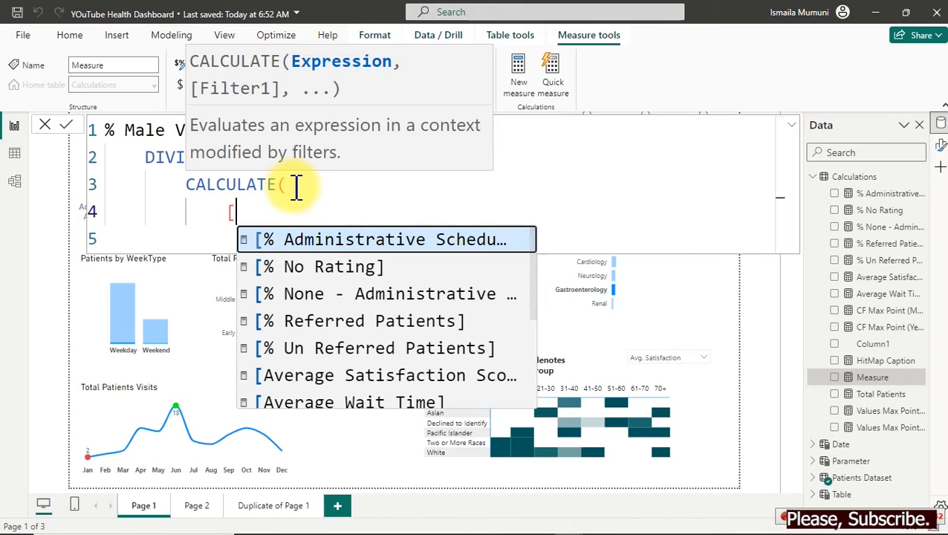
type("to")
key("Tab")
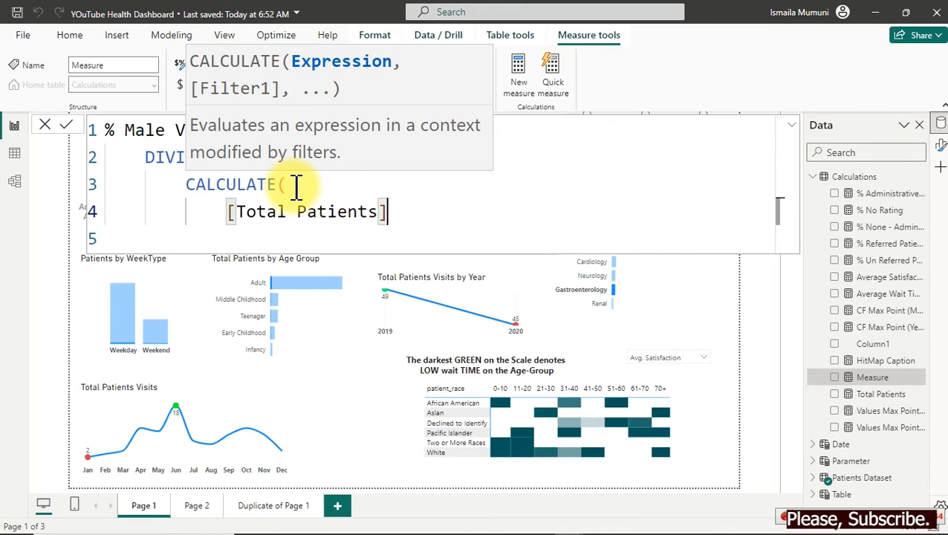
type(",")
key("shift+Return")
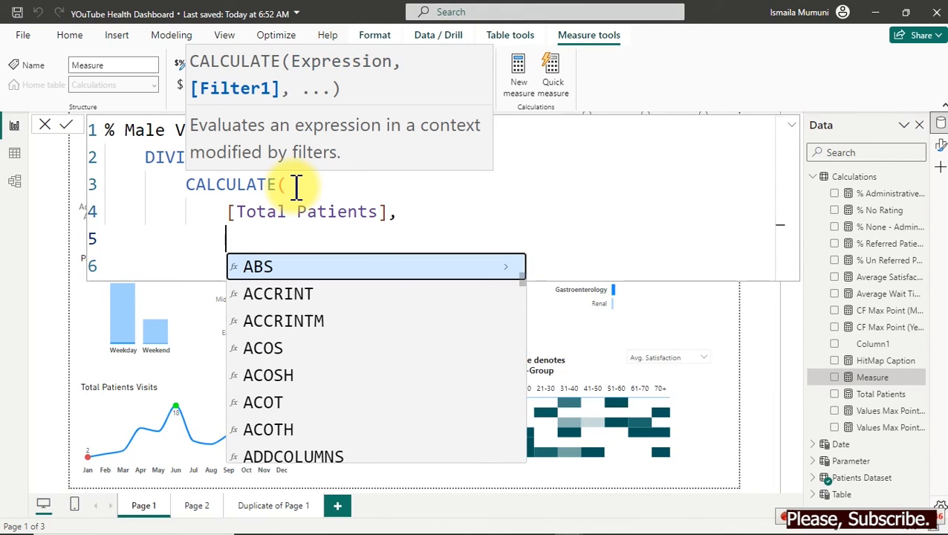
Filter the CALCULATE to 'Patients Dataset'[patient_gender]="M", and close the function as the DIVIDE numerator.
type("gen")
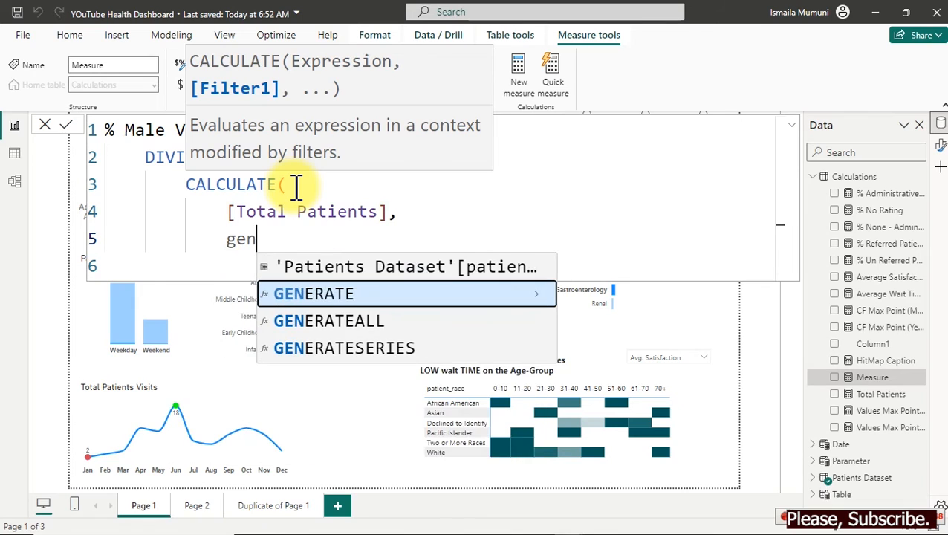
key("Up")
key("Tab")
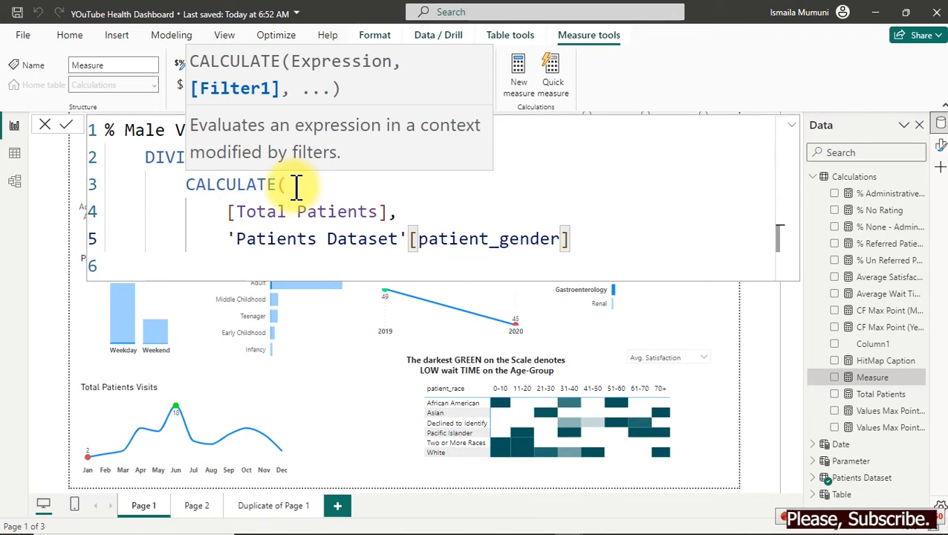
type("=\"M\"")
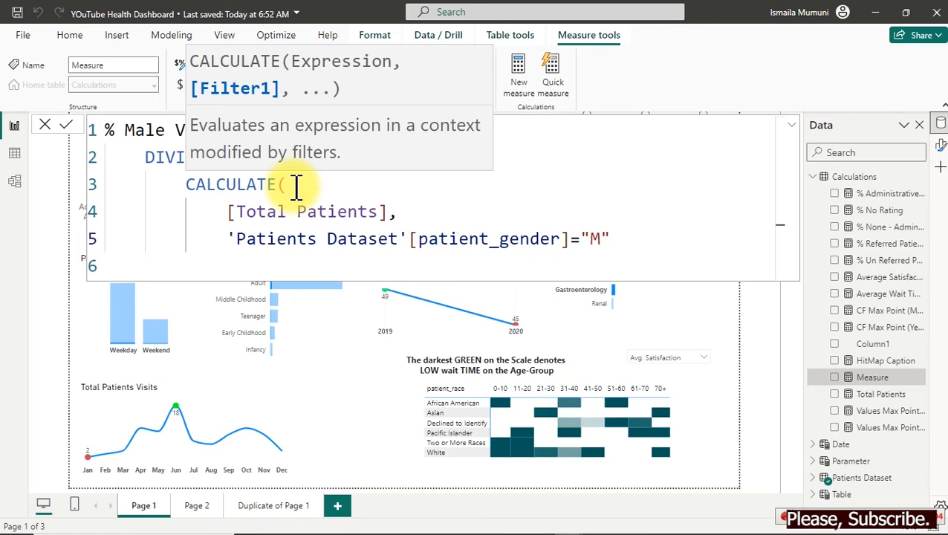
key("shift+Return")
type(")")
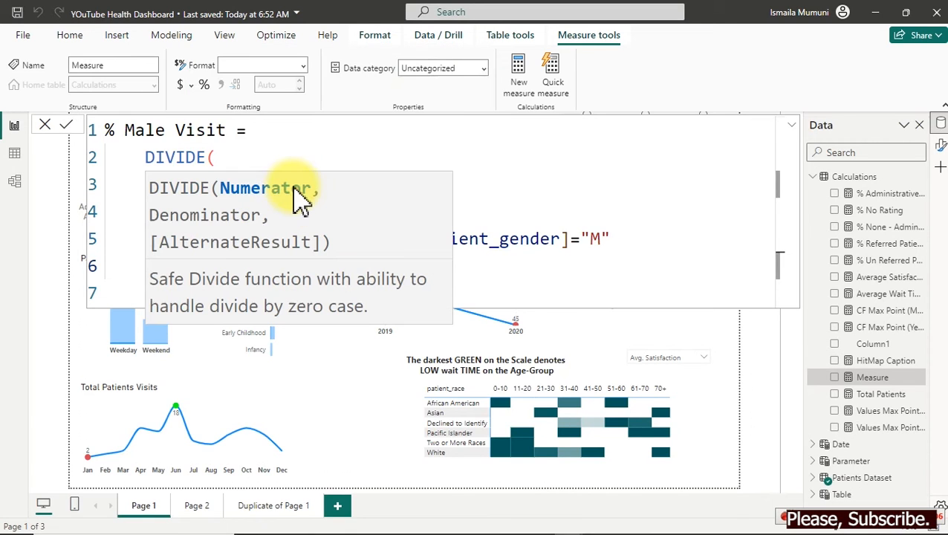
type(",")
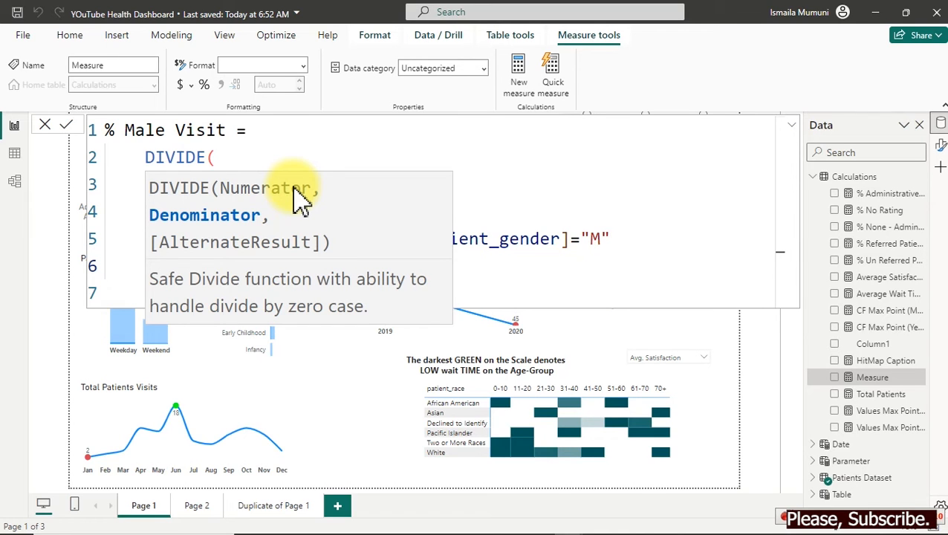
Add [Total Patients] as the DIVIDE denominator on its own line, indented to match CALCULATE.
key("shift+Return")
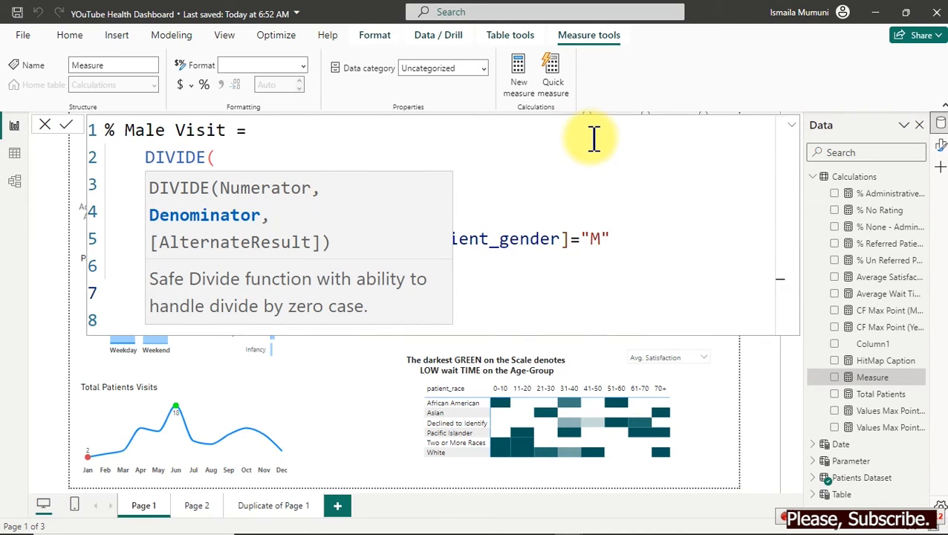
scroll(593, 139, "down", 2)
left_click(506, 288)
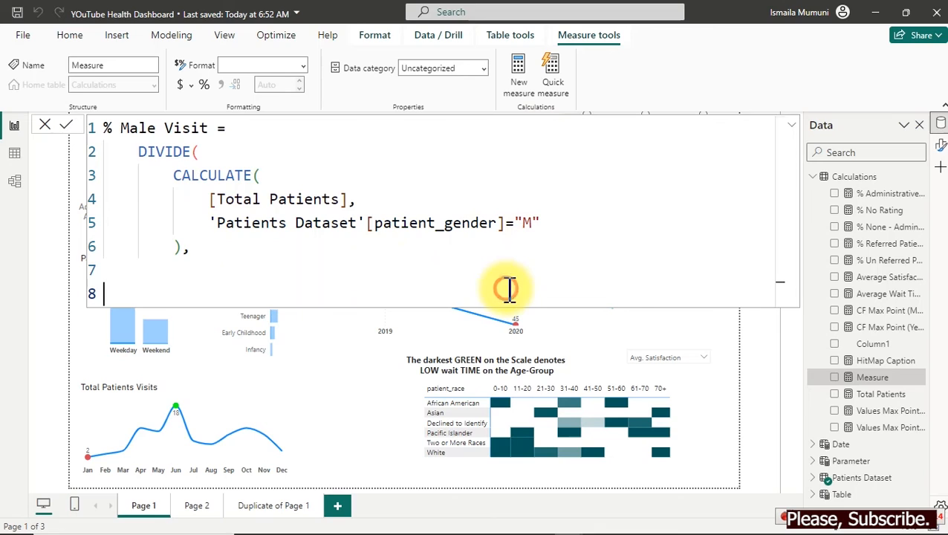
left_click(209, 283)
key("Tab")
key("Tab")
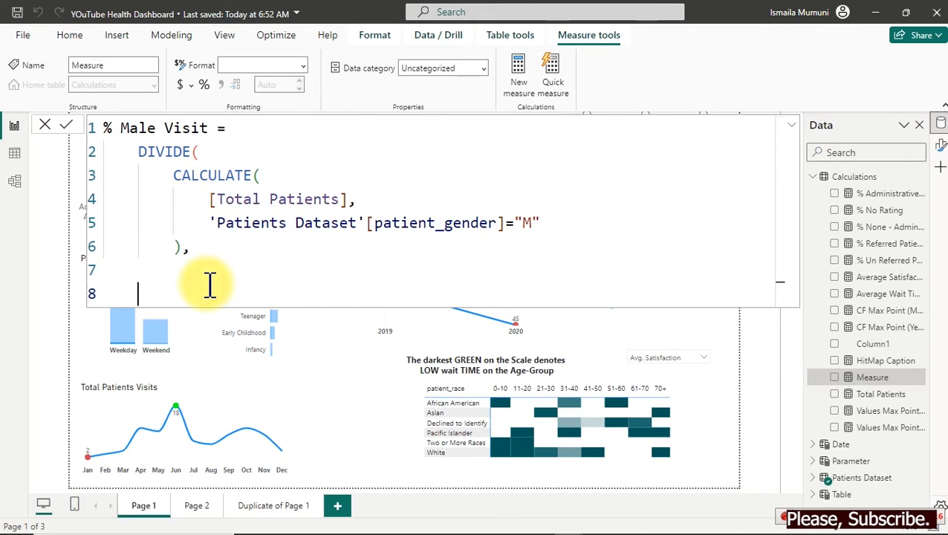
key("Up")
key("Tab")
type("[to")
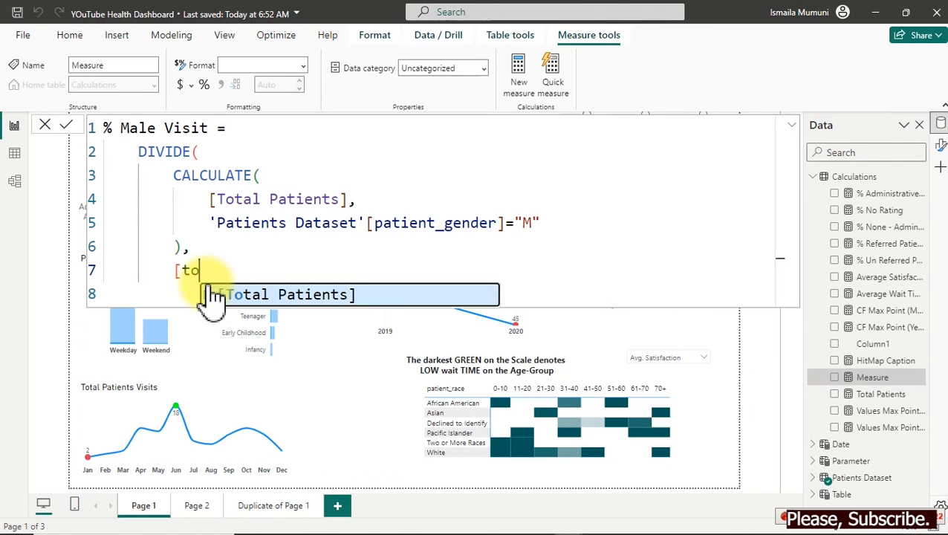
key("Tab")
Close the DIVIDE function on its own outdented line and commit the % Male Visit measure.
key("shift+Return")
key("shift+Tab")
type(")")
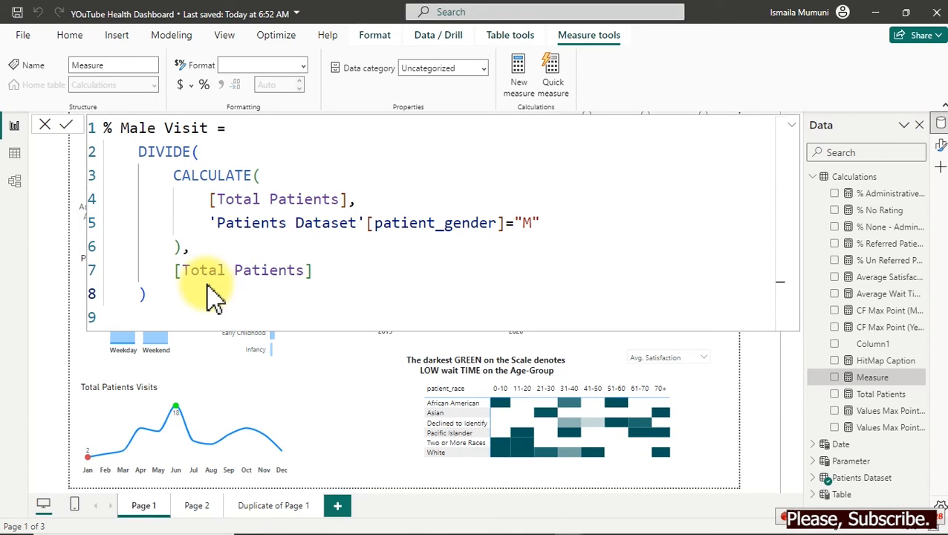
key("Return")
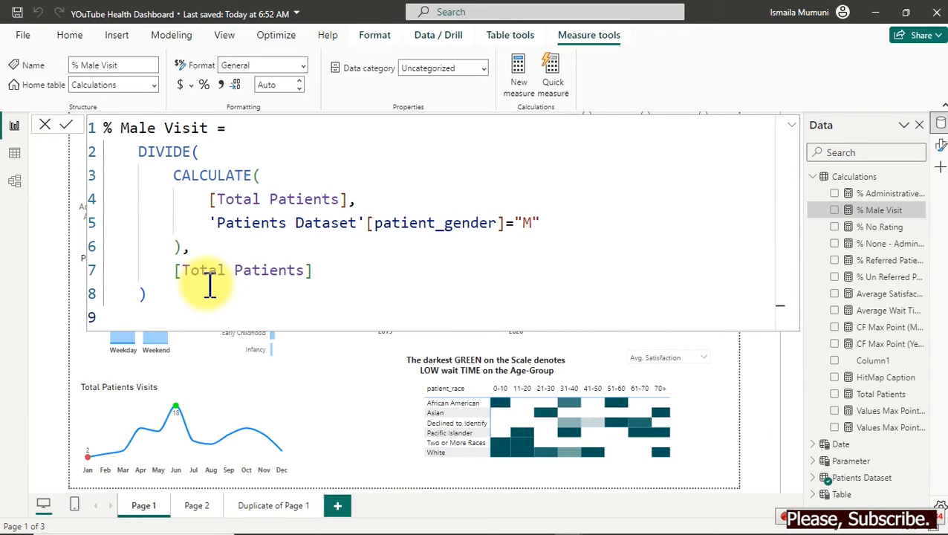
left_click(271, 254)
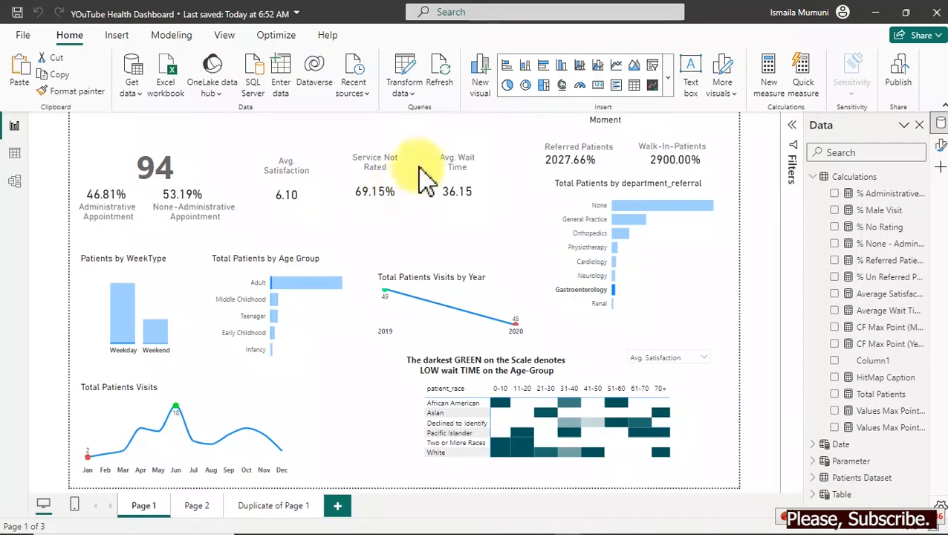
Copy the whole % Male Visit formula and format the measure as a percentage with 1 decimal place.
left_click(876, 212)
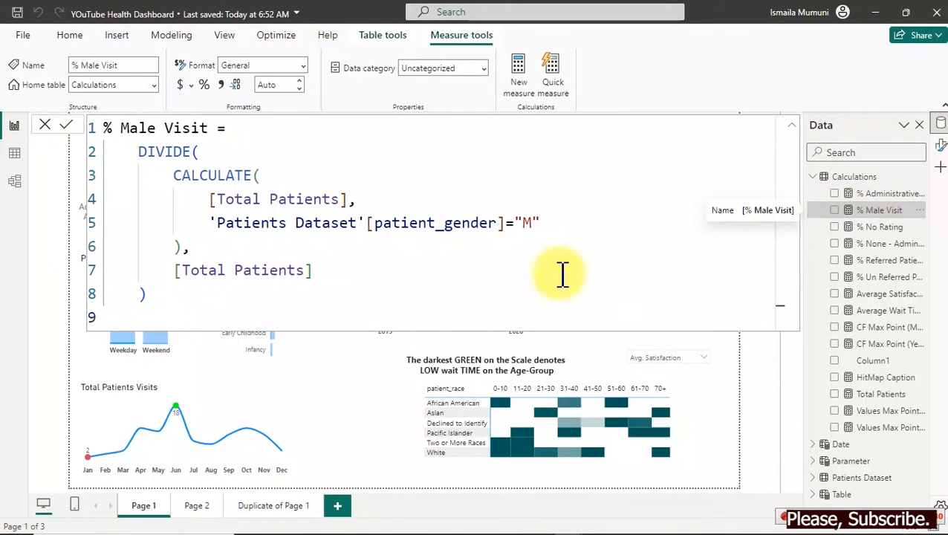
key("ctrl+a")
key("ctrl+c")
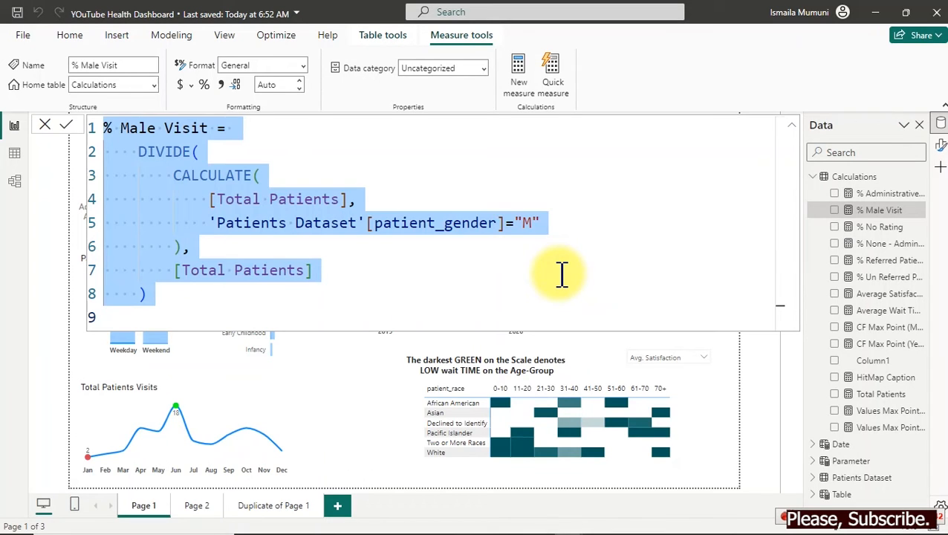
left_click(204, 84)
left_click(204, 84)
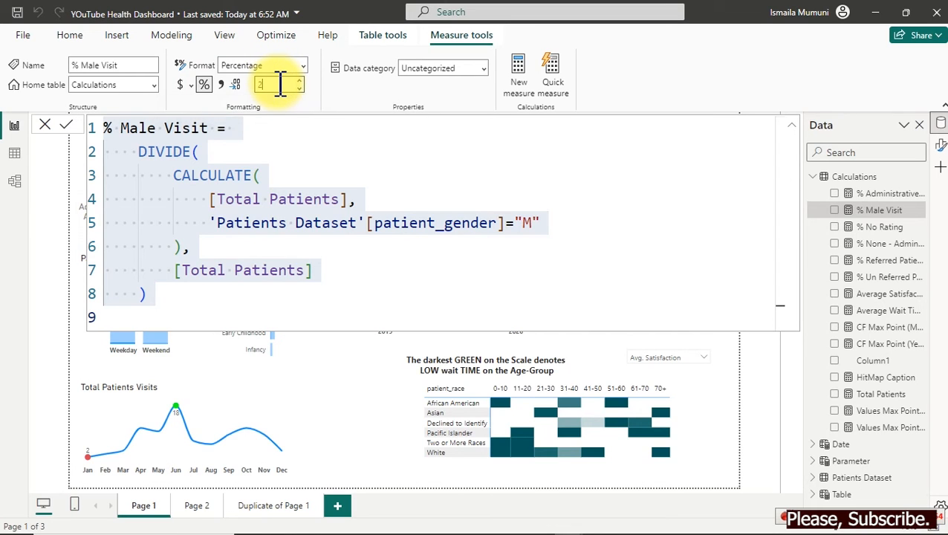
scroll(279, 83, "down", 1)
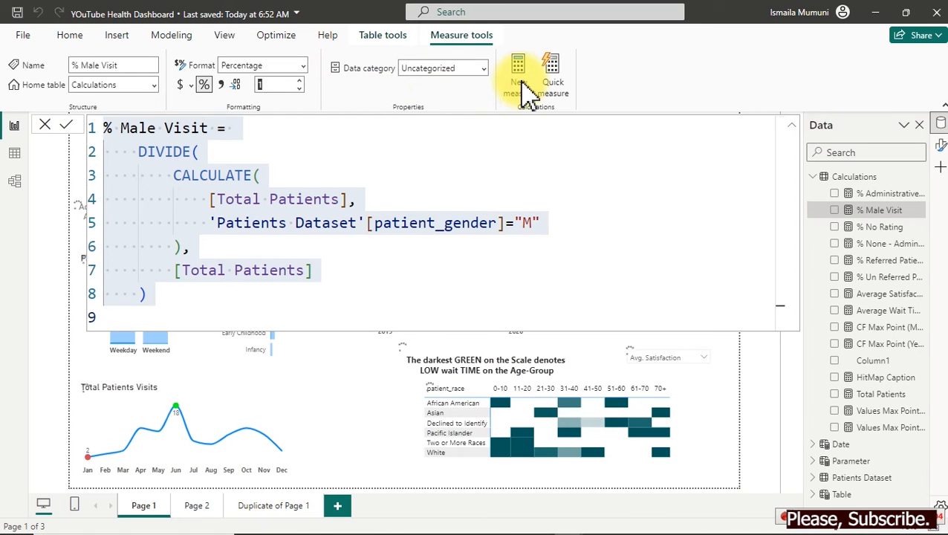
Create a new measure from the copied % Male Visit formula and name it % Female Visit.
left_click(529, 91)
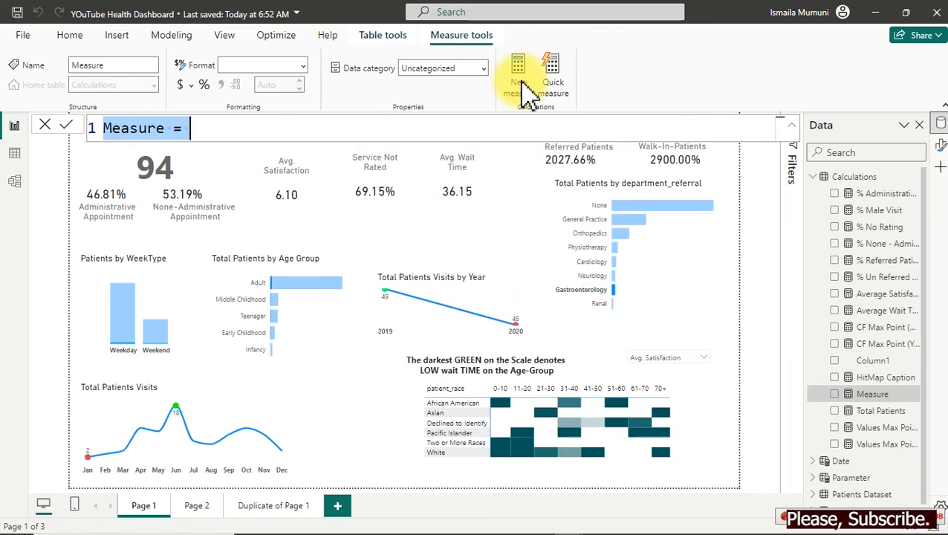
key("ctrl+v")
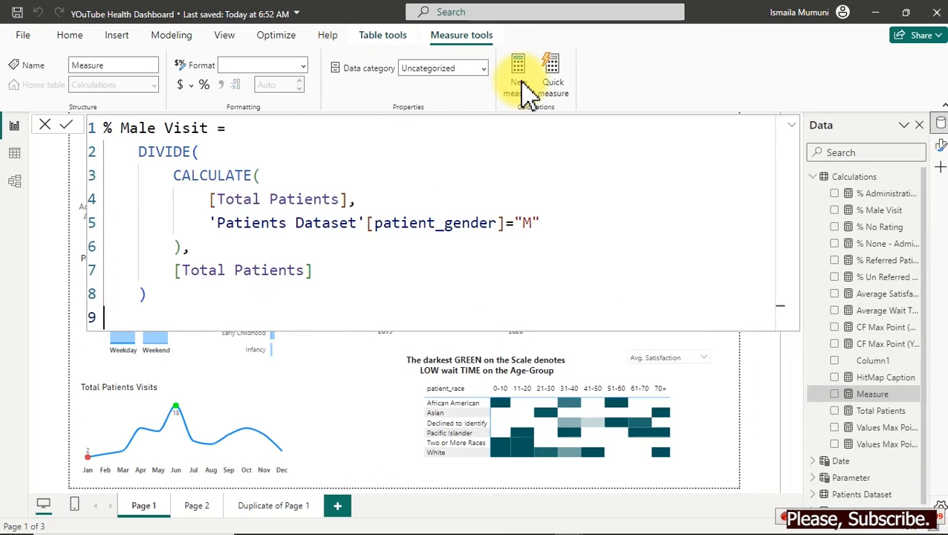
left_click(127, 128)
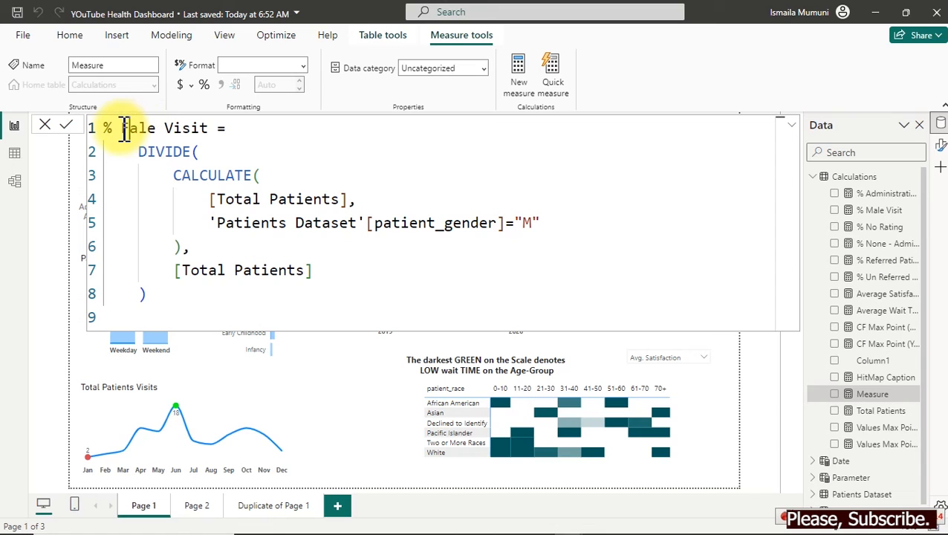
type("F")
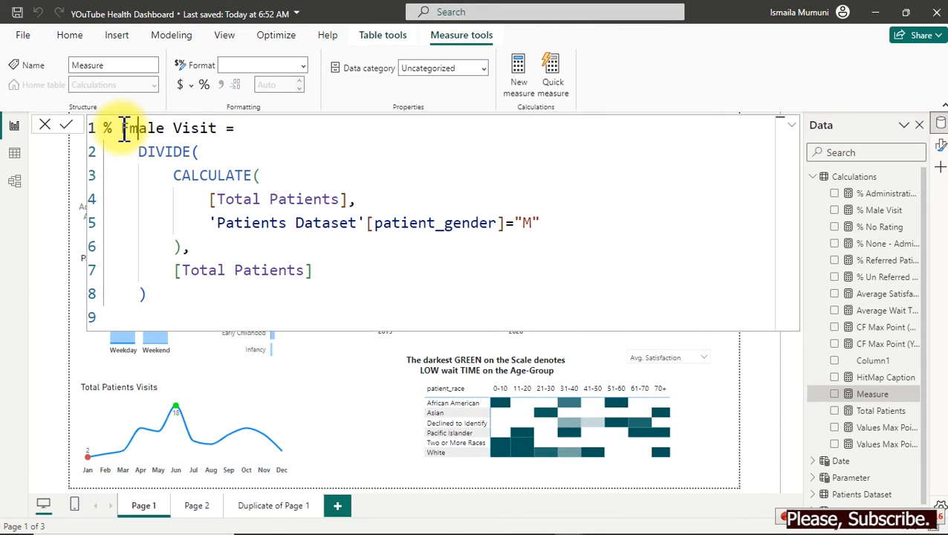
type("e")
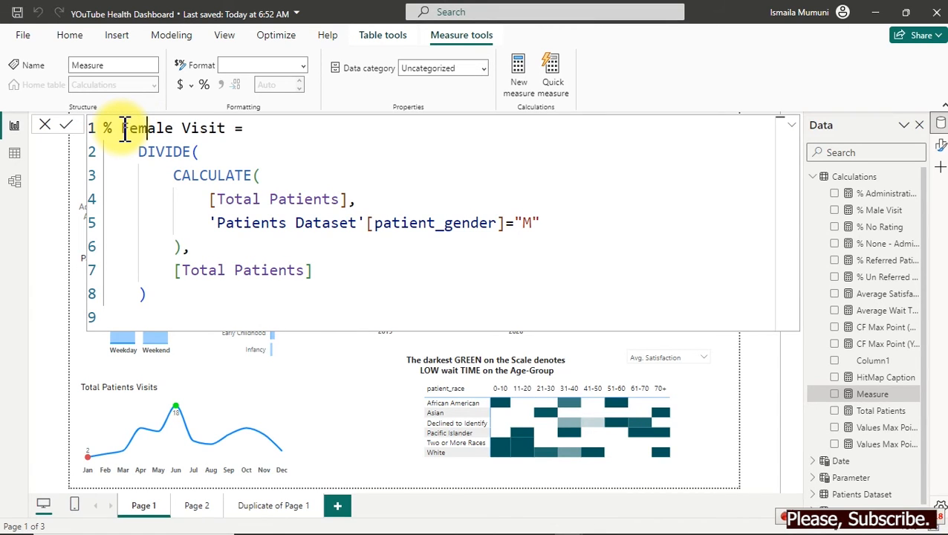
Change the patient_gender filter to "f" in the % Female Visit formula, commit it, and format the measure as a percentage.
left_click(532, 221)
key("BackSpace")
key("BackSpace")
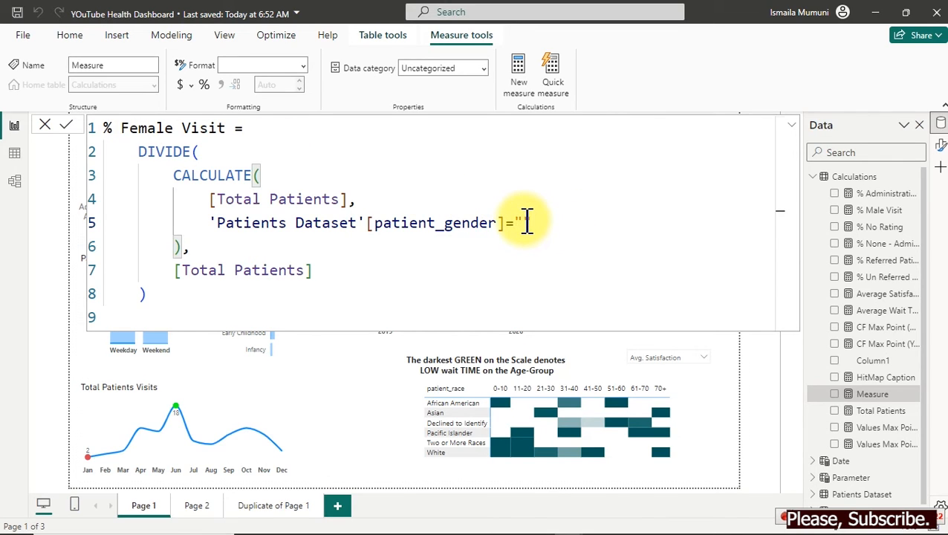
type("F")
key("Return")
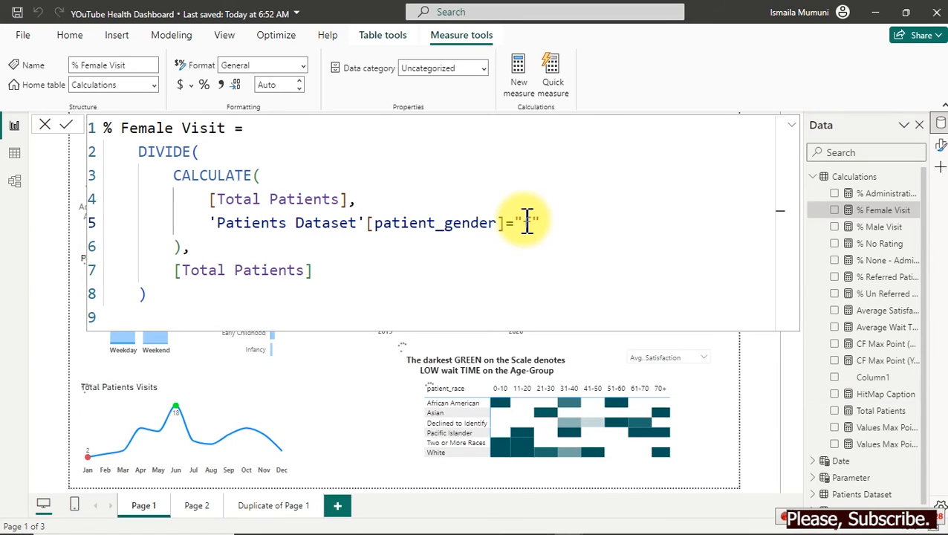
left_click(203, 85)
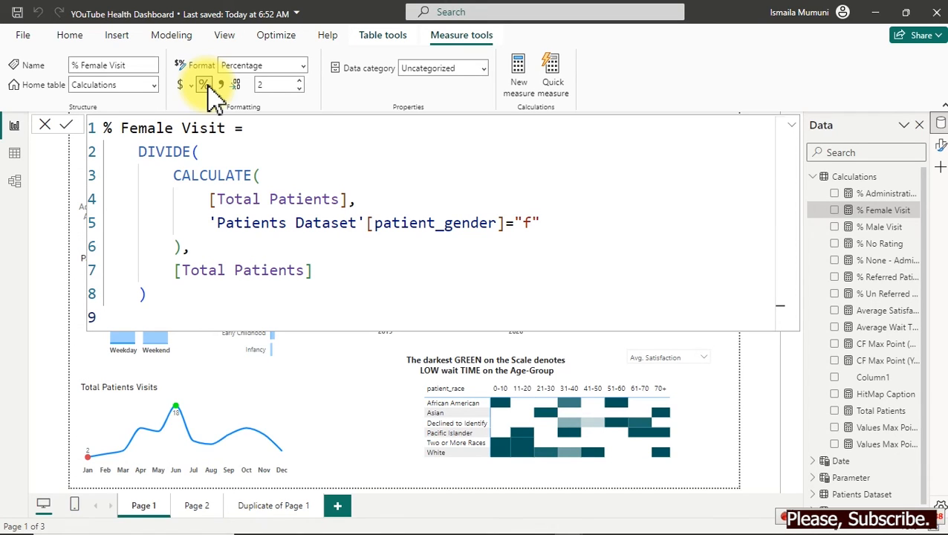
Examine the distinct patient_gender values in the Patients Dataset table without applying a filter.
left_click(14, 158)
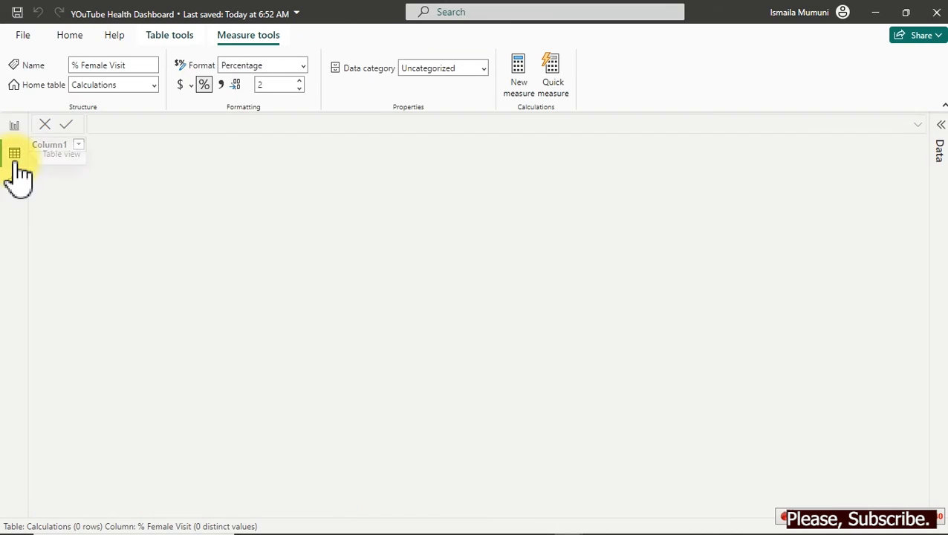
left_click(940, 126)
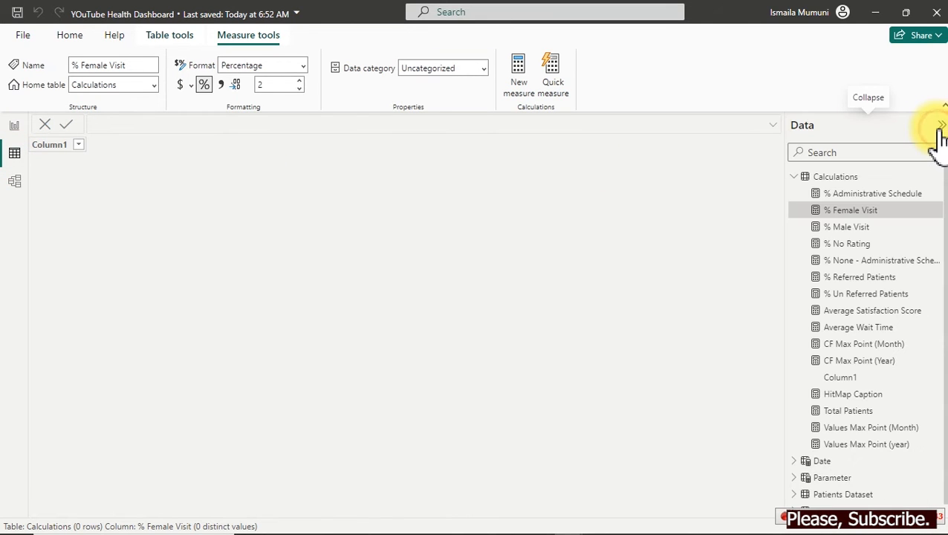
left_click(794, 177)
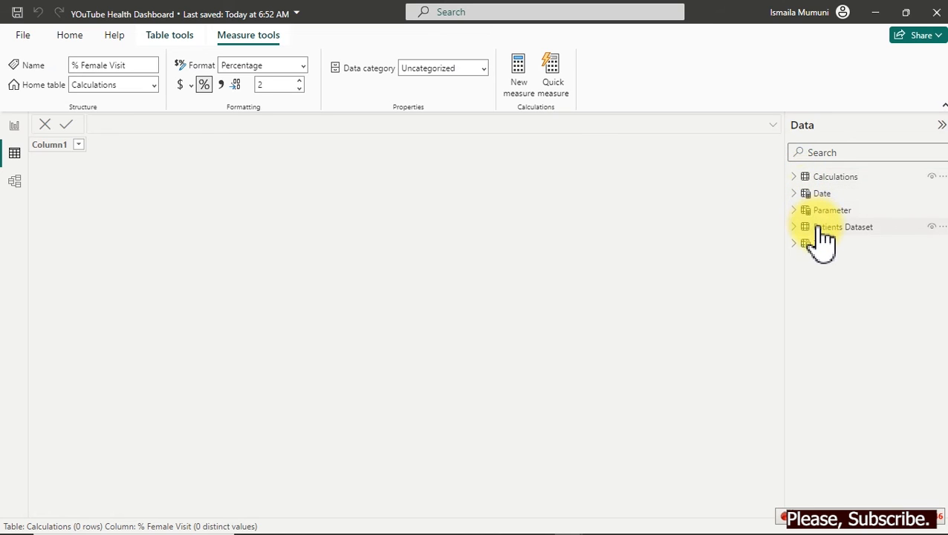
left_click(824, 230)
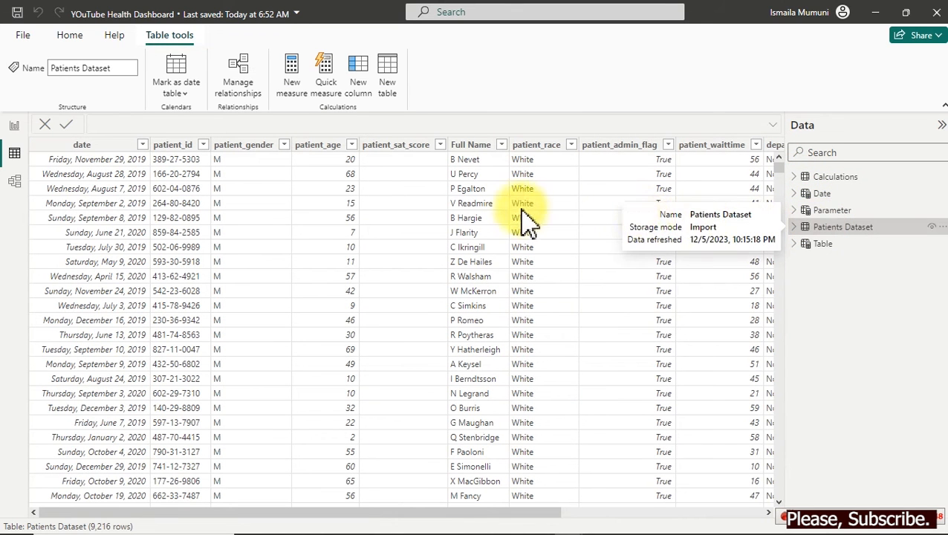
left_click(284, 145)
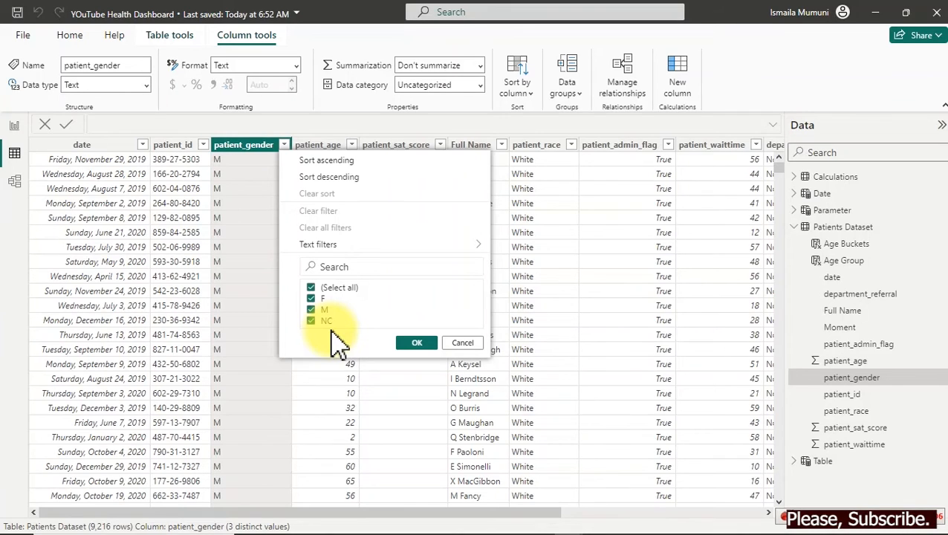
left_click(468, 344)
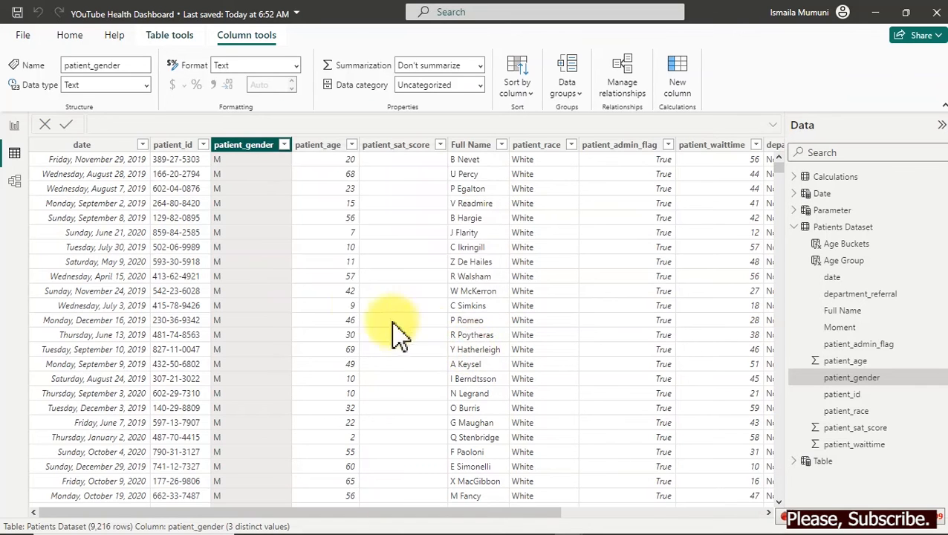
Return to the report page and create a measure in Calculations from the copied % Male Visit formula, naming it % Unknown.
left_click(15, 126)
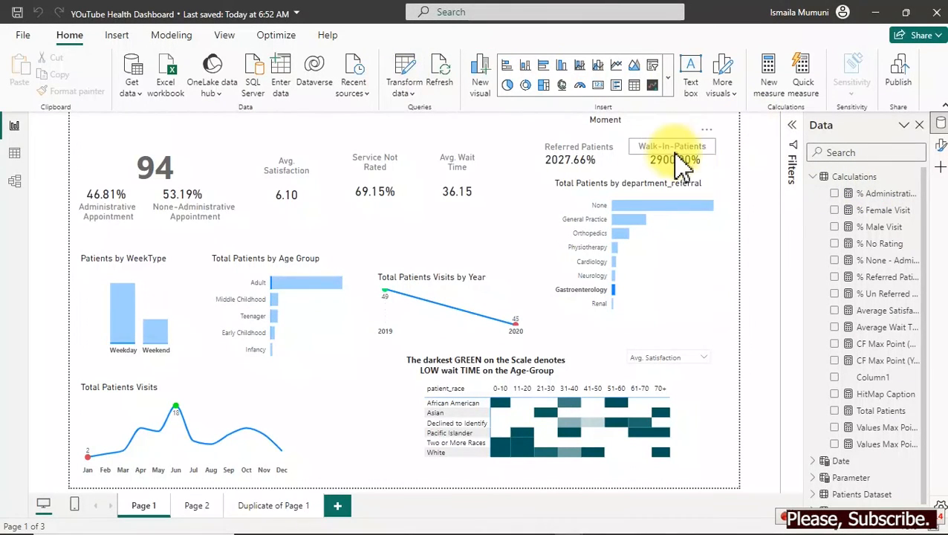
left_click(880, 248)
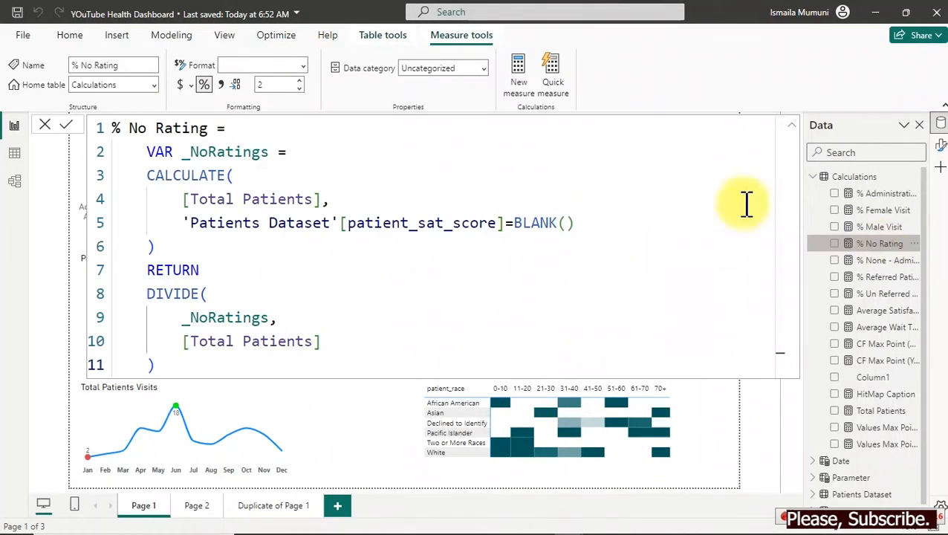
left_click(517, 70)
left_click(519, 72)
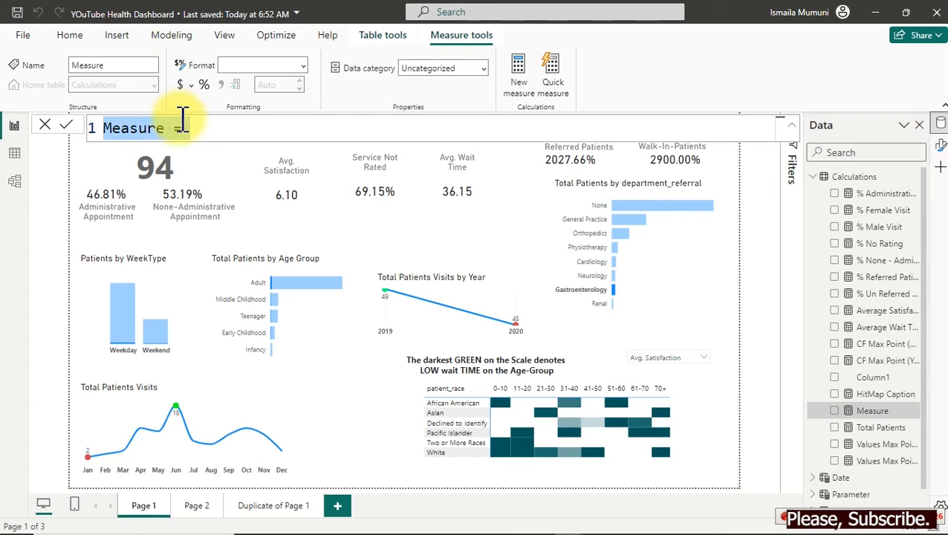
type("% Male Visit =     DIVIDE(         CALCULATE(             [Total Patients],             'Patients Dataset'[patient_gender]=\"M\"         ),         [Total Patients]     )")
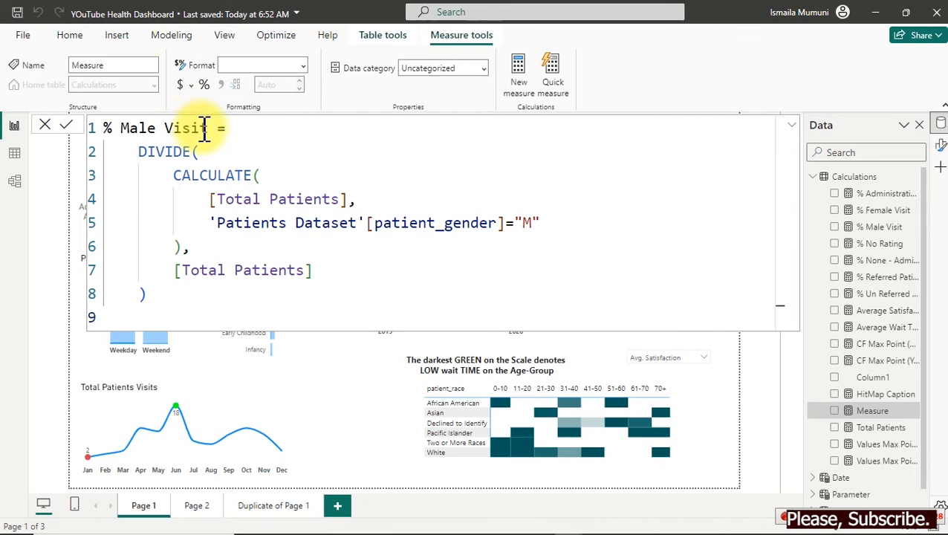
left_click_drag(208, 128, 124, 128)
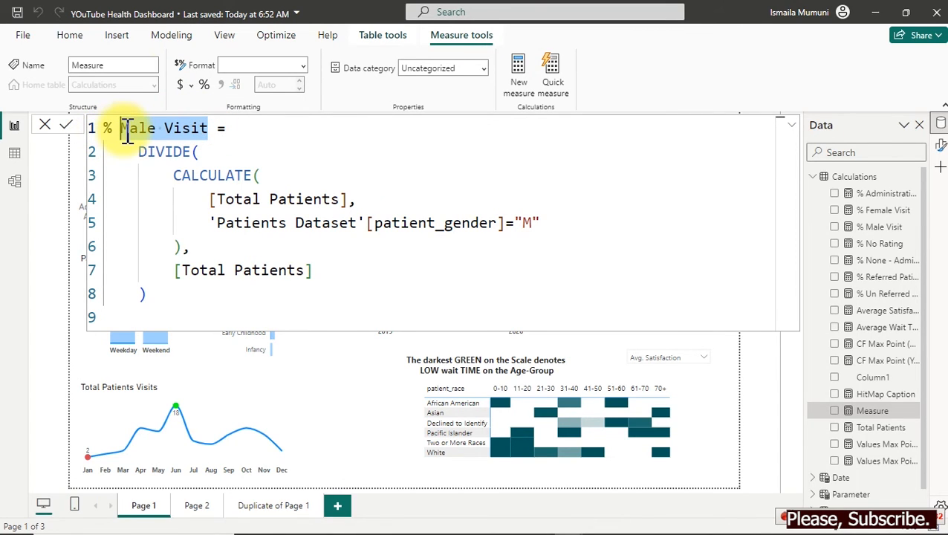
type("Unknown")
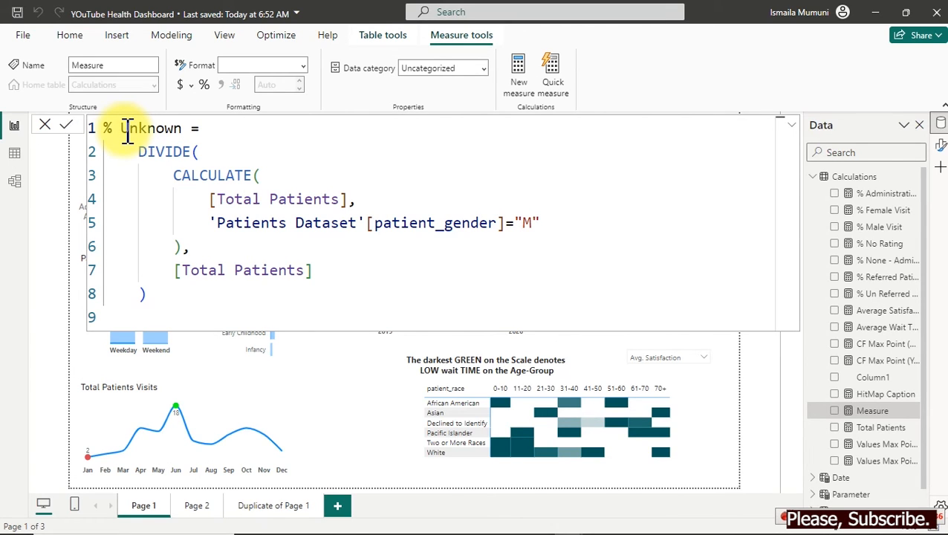
Change the patient_gender filter to "NC" in the % Unknown formula, commit it, and format the measure as a percentage with 1 decimal place.
double_click(528, 222)
key("BackSpace")
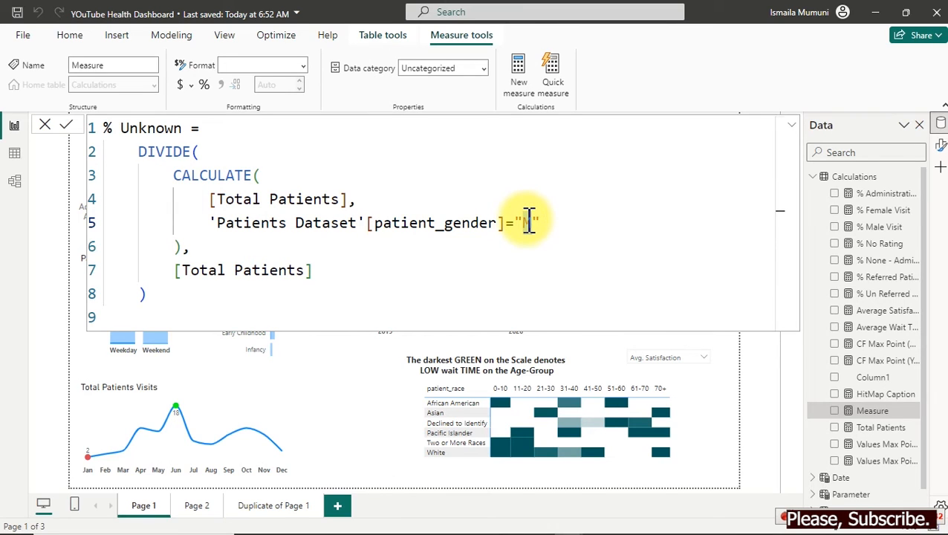
type("NC")
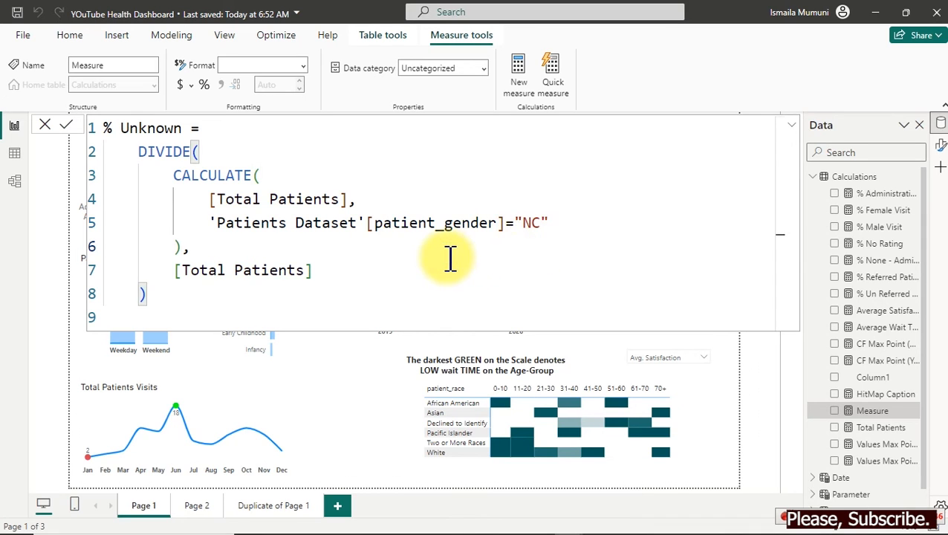
key("Return")
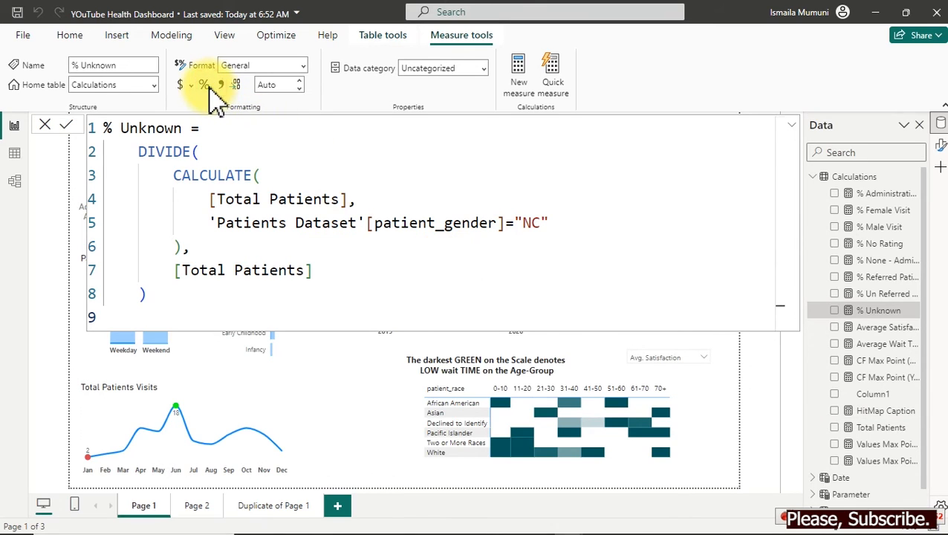
left_click(275, 84)
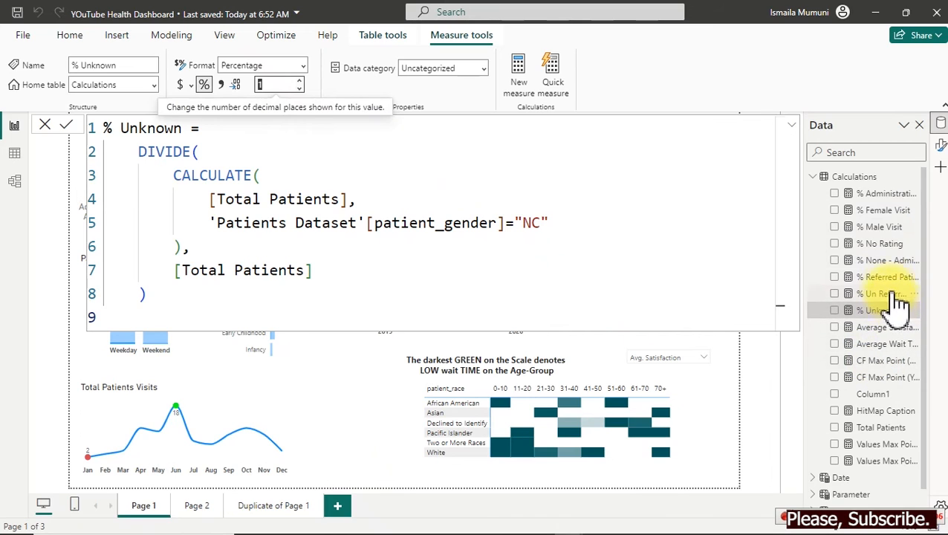
Set the % Female Visit measure to 1 decimal place and close its formula.
left_click(886, 212)
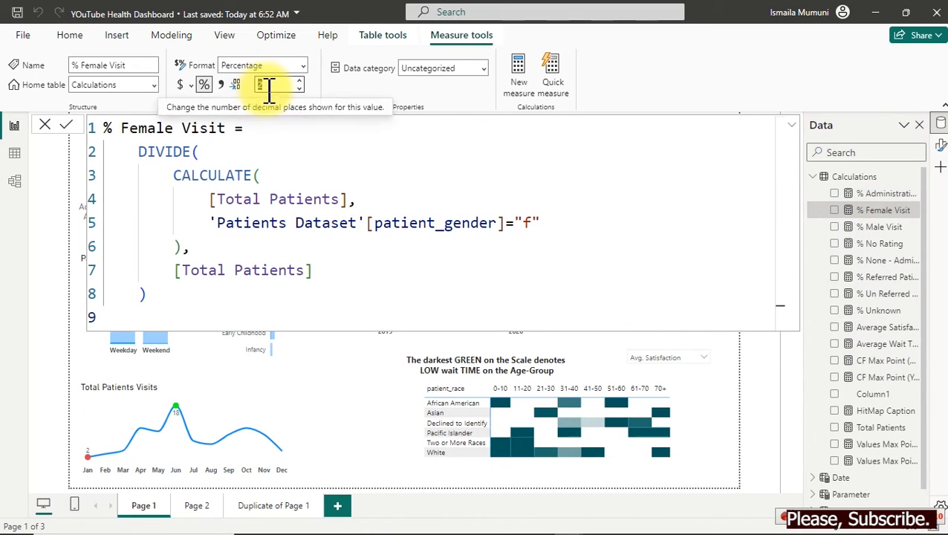
key("Return")
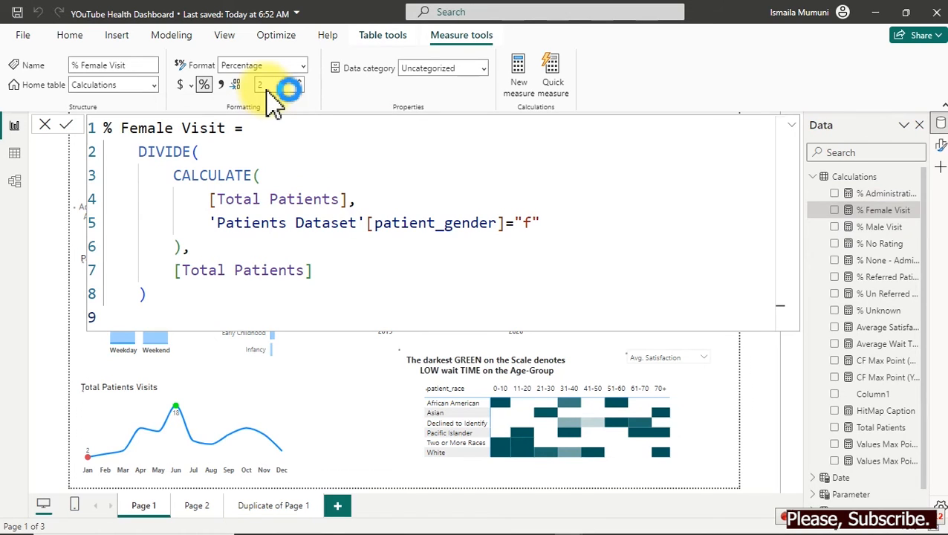
left_click(268, 86)
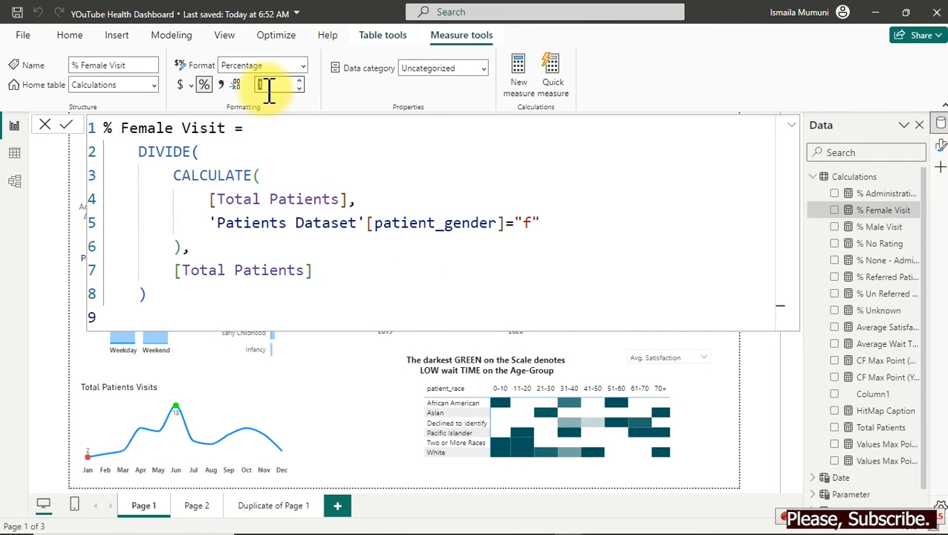
left_click(330, 383)
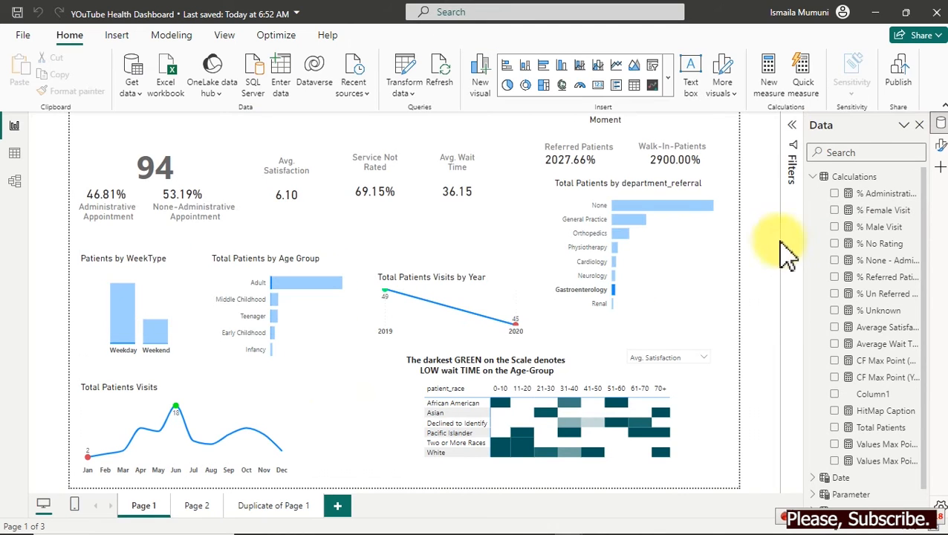
Add a % Female Visit card between the monthly visits chart and the heat map, and set its callout value font size to 18.
left_click(835, 210)
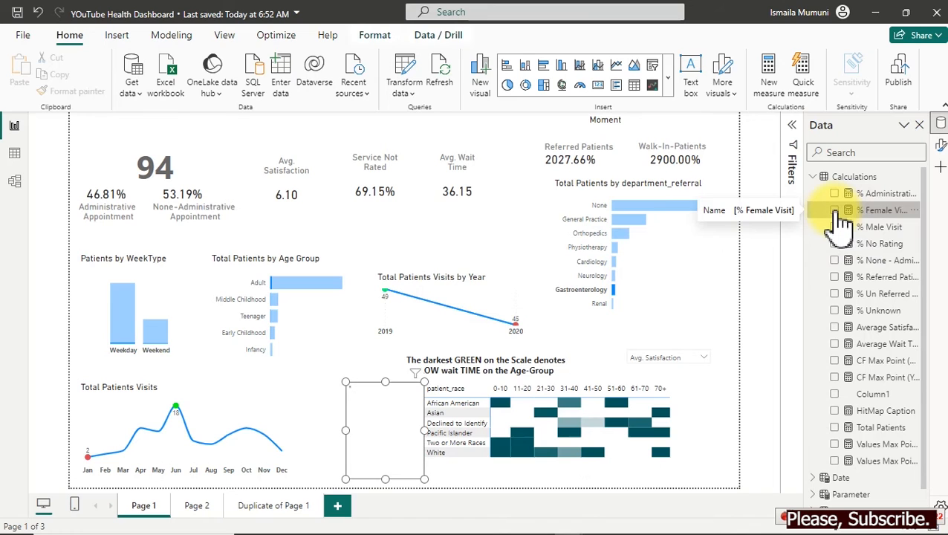
left_click_drag(370, 425, 342, 396)
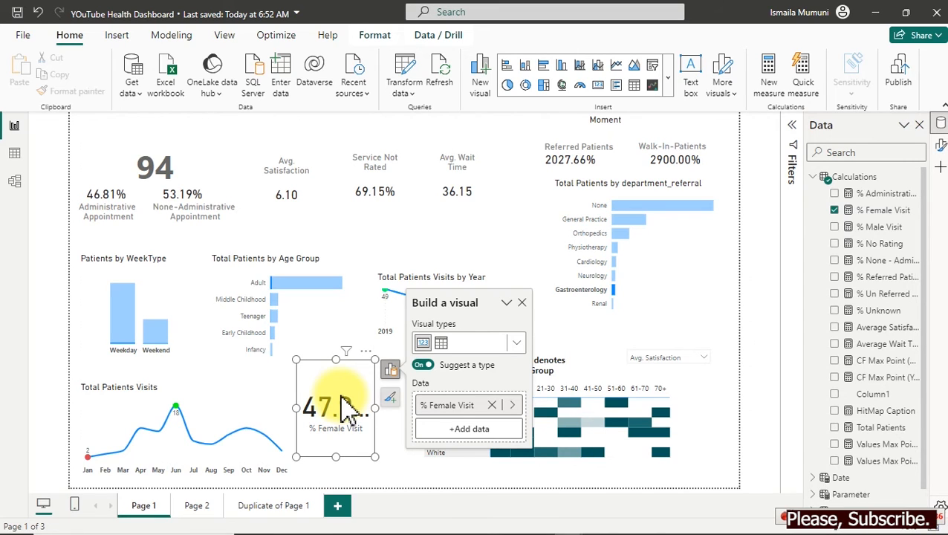
left_click(940, 146)
left_click(898, 316)
type("1")
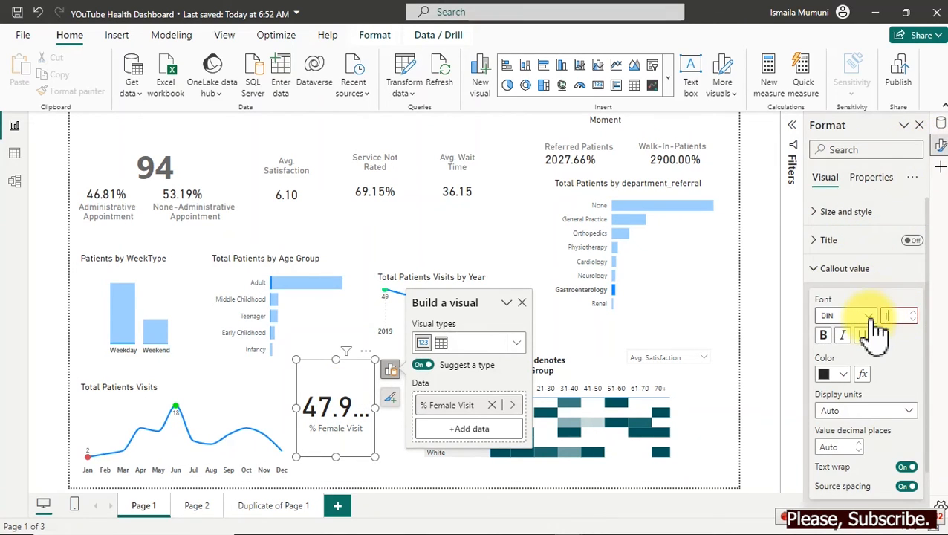
type("8")
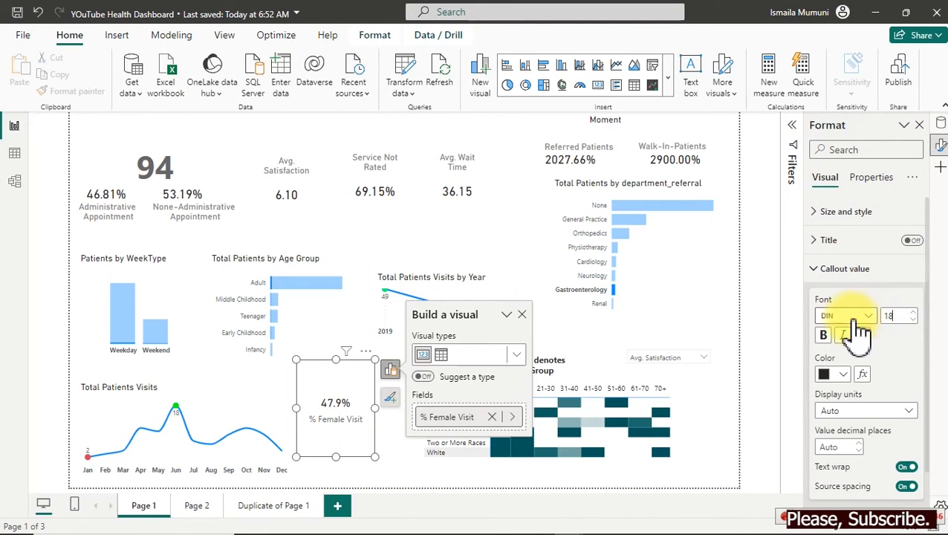
Turn off the % Female Visit card's category label, shrink the card to about 89 by 61, and place it beside the heat map's title.
left_click(875, 275)
left_click(911, 299)
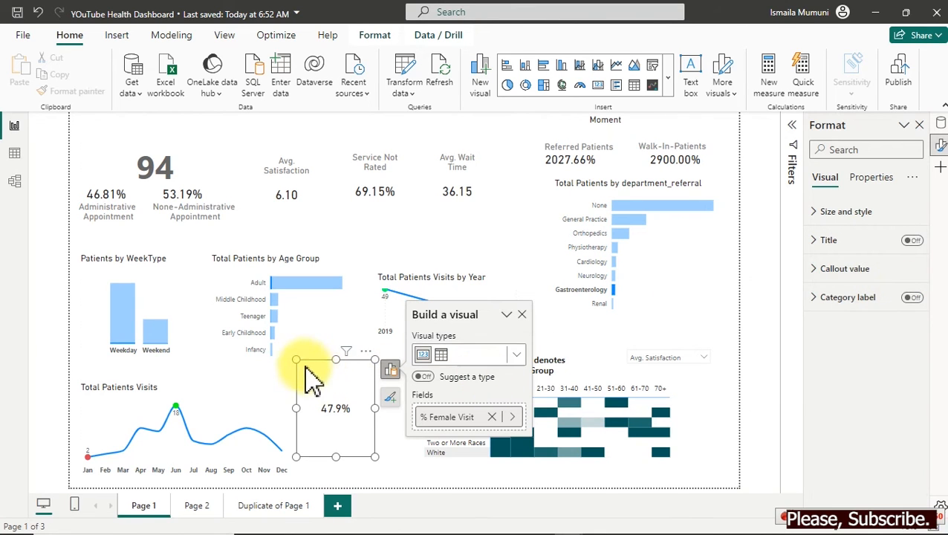
left_click_drag(297, 360, 336, 435)
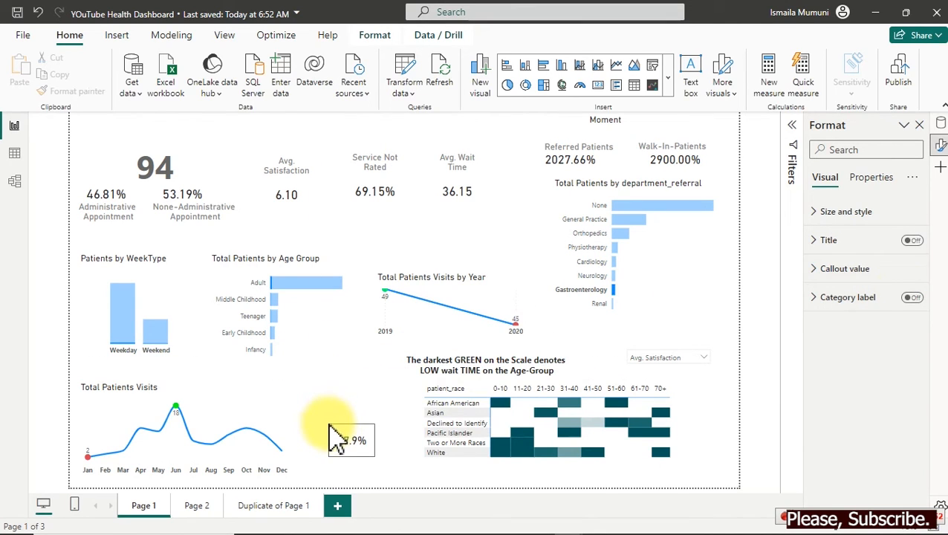
left_click(340, 438)
left_click_drag(349, 445, 370, 388)
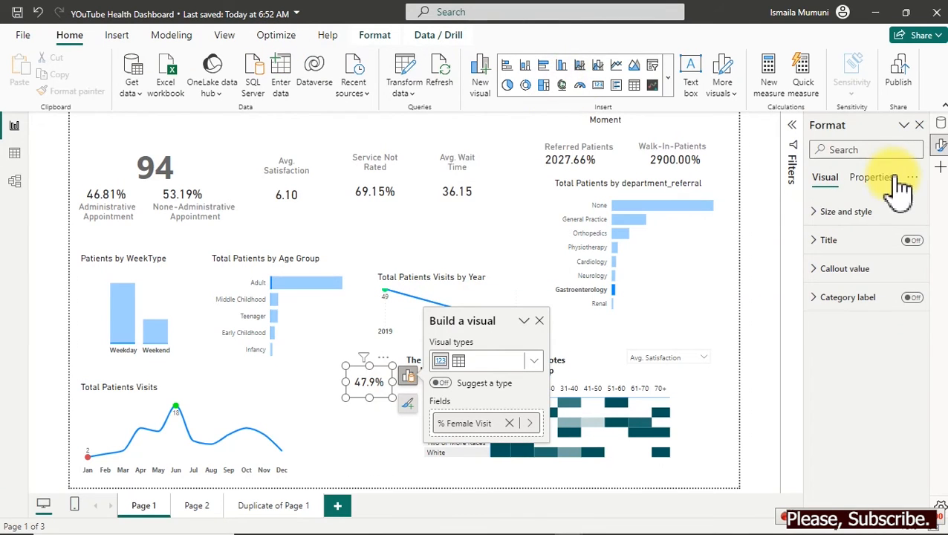
left_click(861, 215)
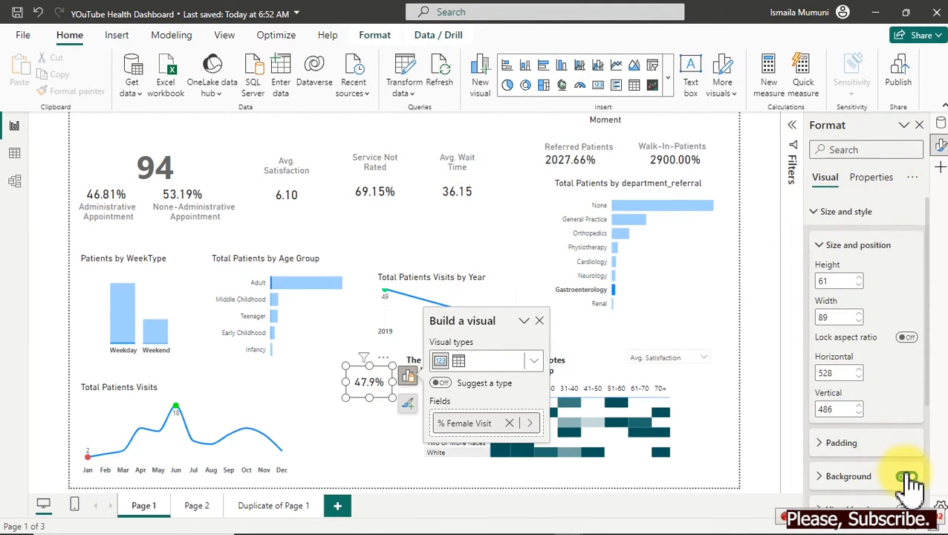
left_click(854, 214)
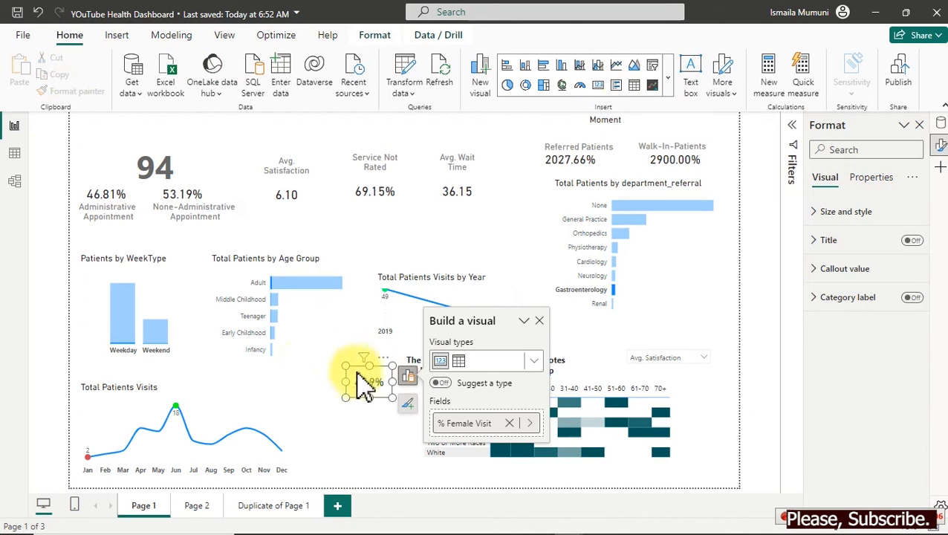
Duplicate the % Female Visit card twice and stack the copies below the original.
left_click(384, 391)
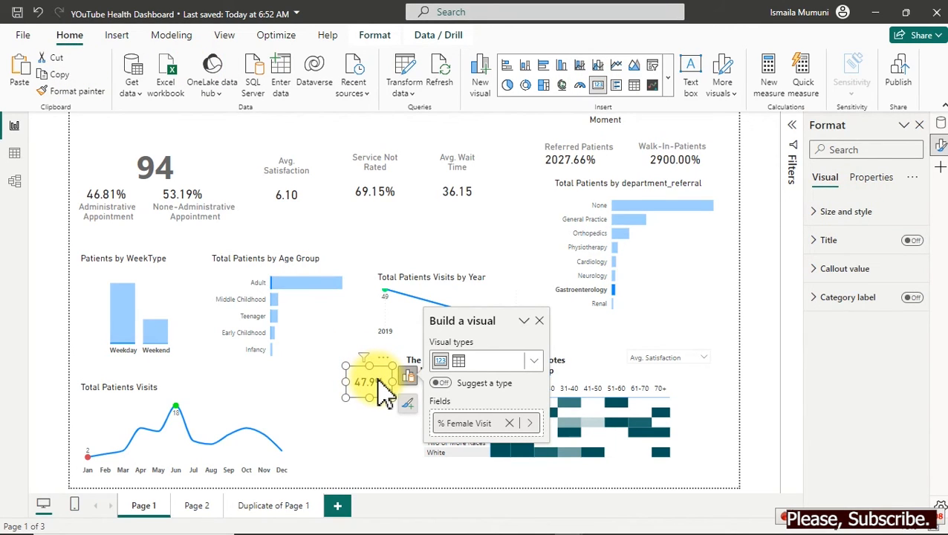
key("ctrl+c")
key("ctrl+v")
left_click_drag(387, 401, 387, 452)
key("ctrl+v")
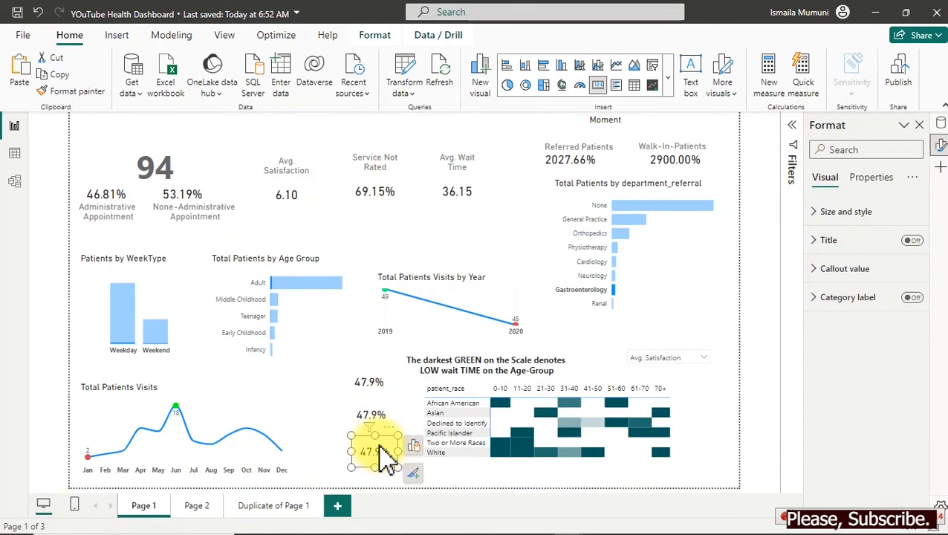
Replace the measure in the middle card copy with % Male Visit and in the lowest copy with % Unknown.
left_click(377, 415)
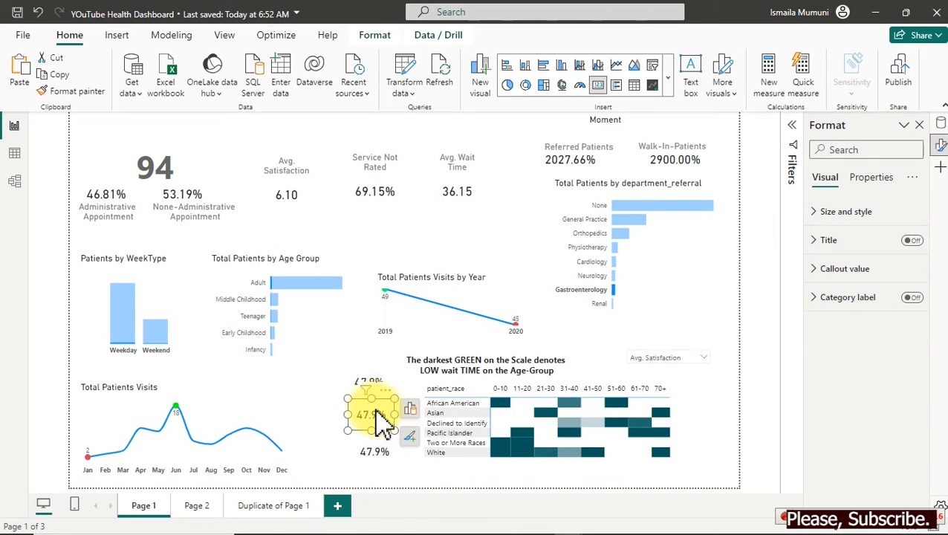
left_click(940, 124)
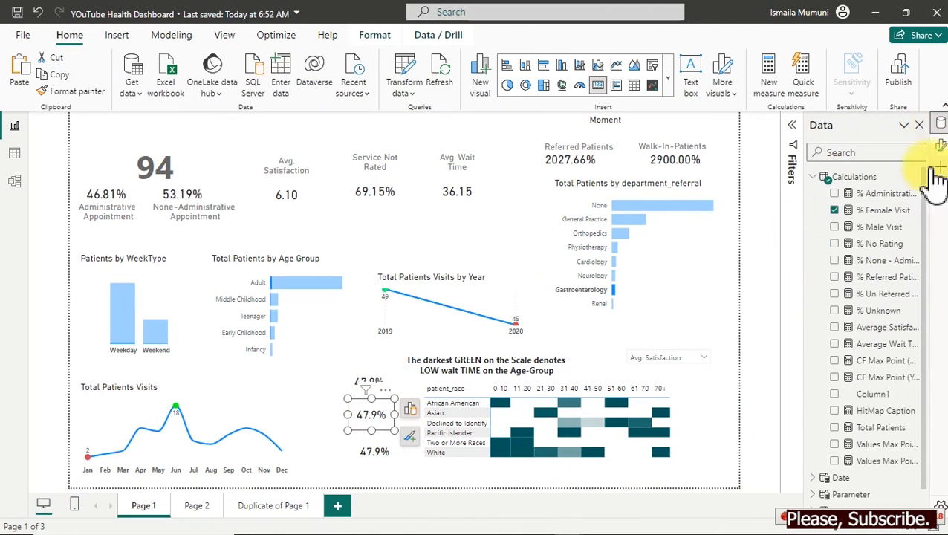
left_click(834, 227)
left_click(378, 452)
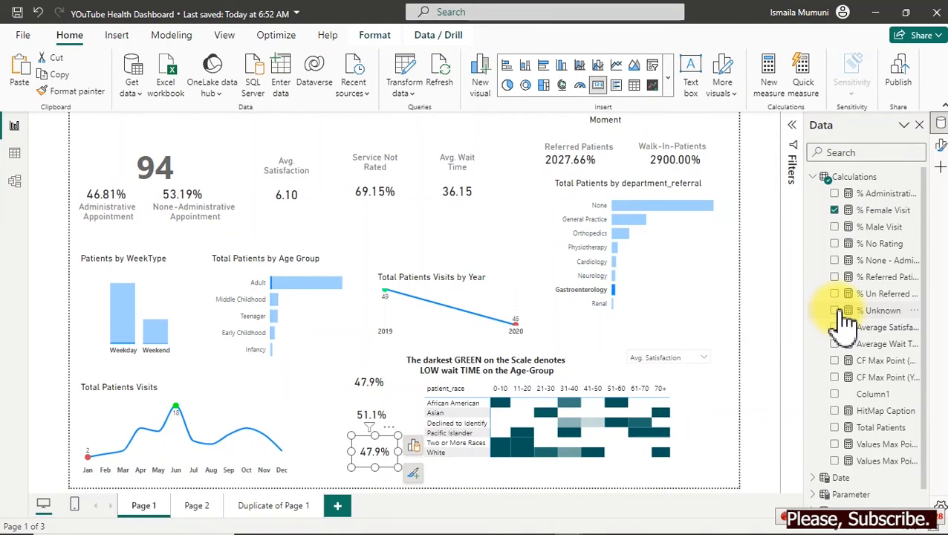
left_click(834, 210)
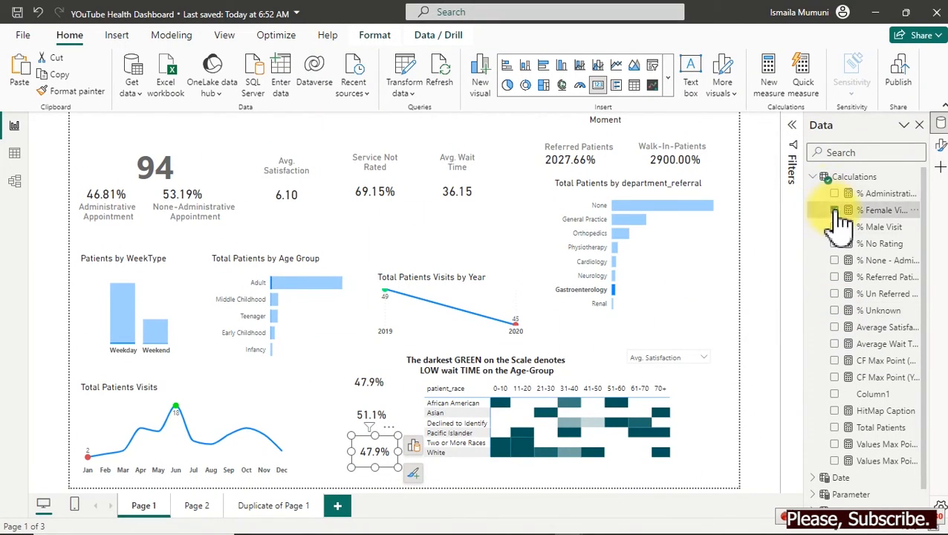
left_click(835, 311)
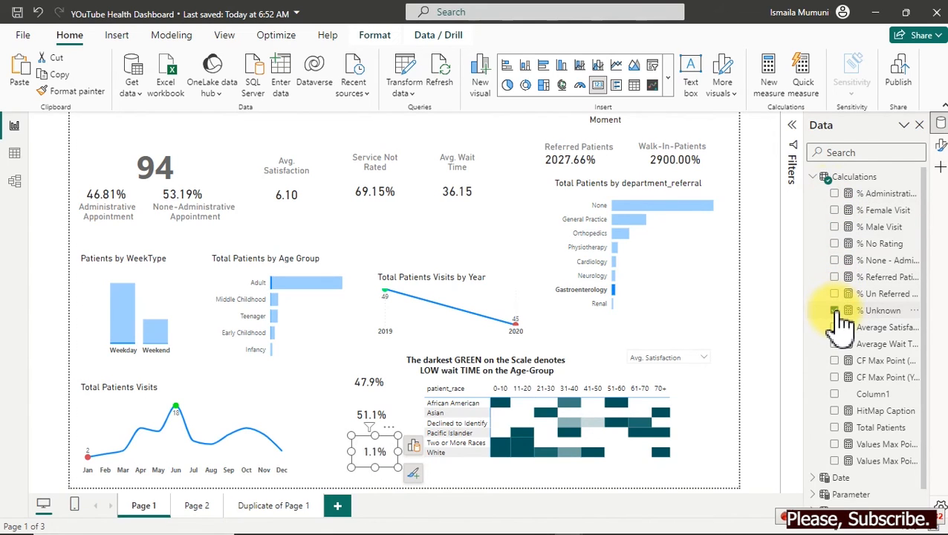
Nudge the Total Patients Visits by Year line chart slightly upward.
left_click(504, 138)
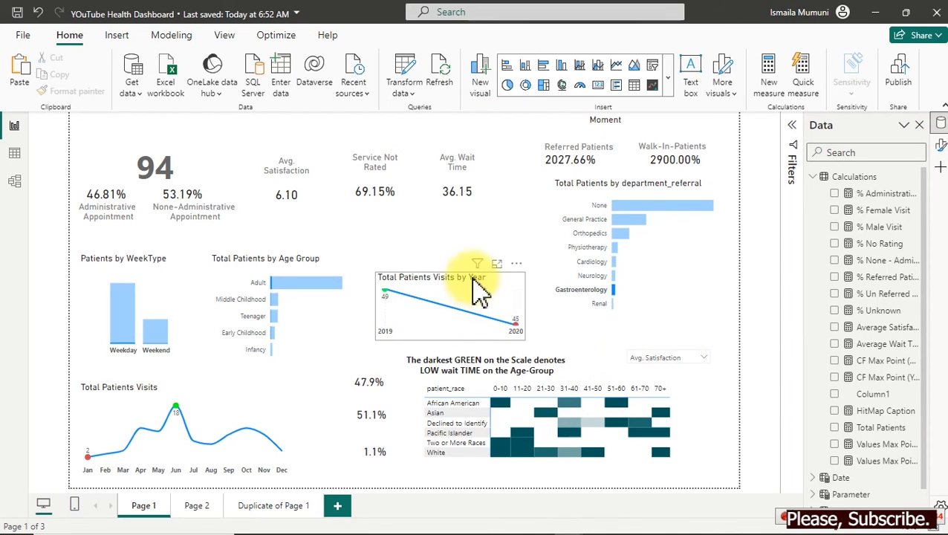
left_click(479, 301)
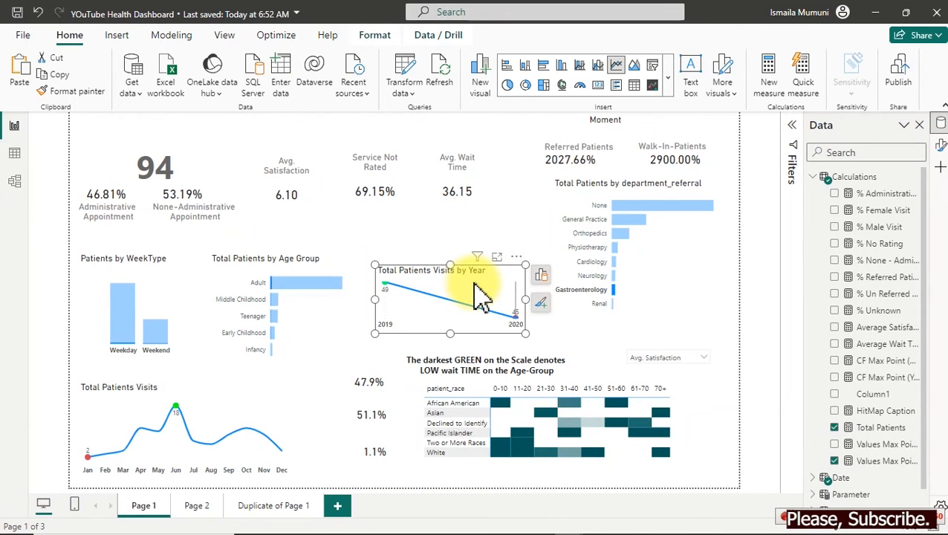
Open Snipping Tool and capture a rectangular snip of the whole Page 1 report canvas.
mouse_move(535, 516)
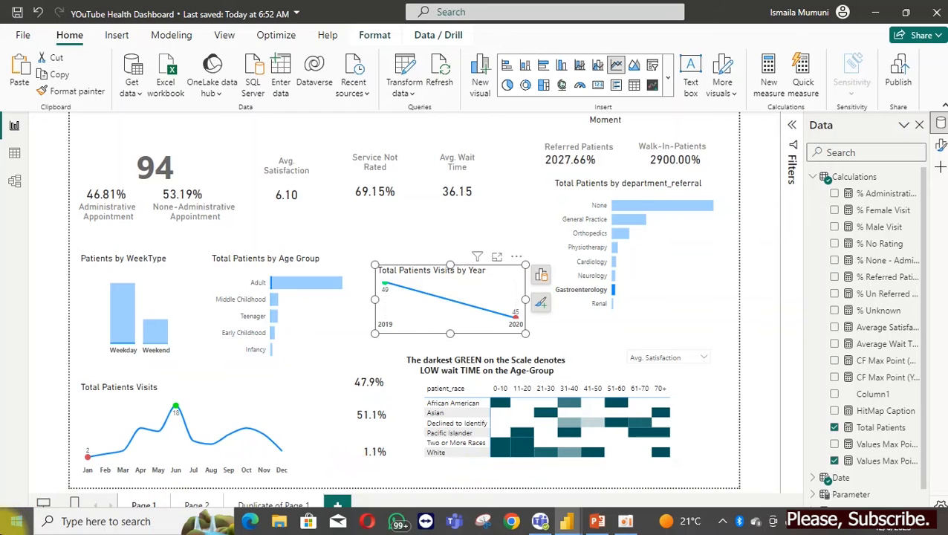
left_click(16, 521)
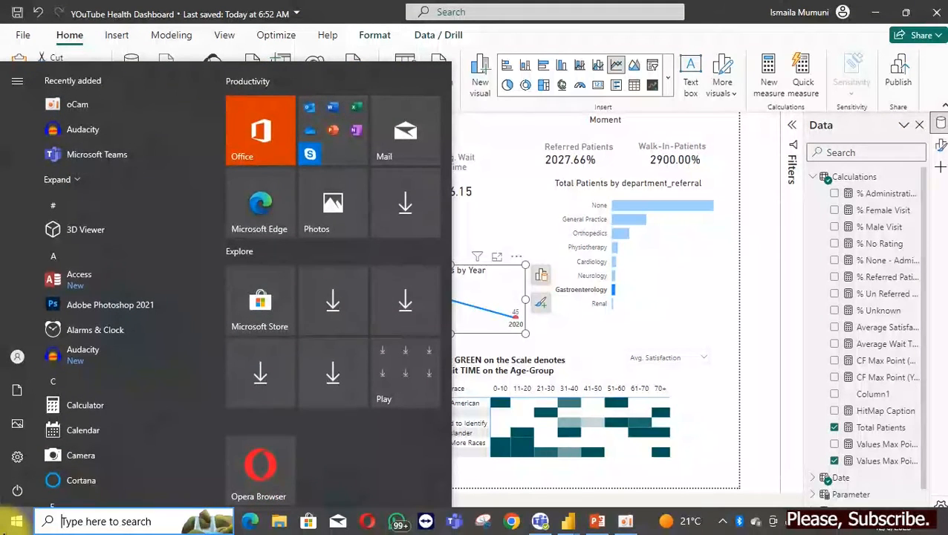
type("sni")
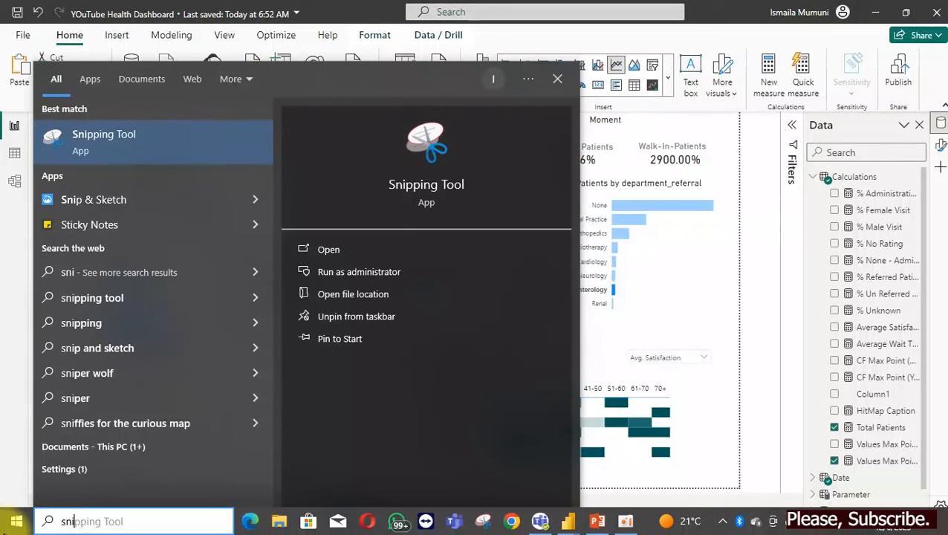
key("Return")
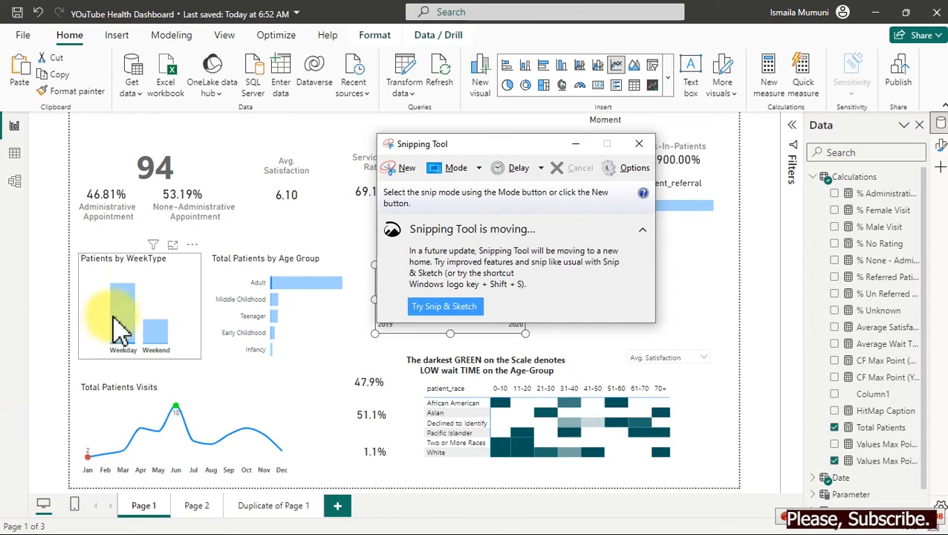
left_click(407, 170)
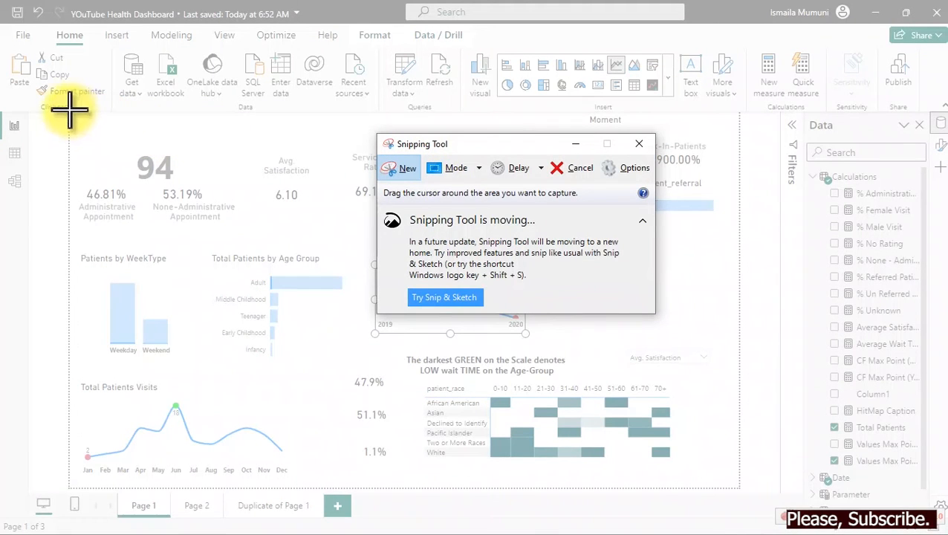
left_click_drag(69, 110, 742, 490)
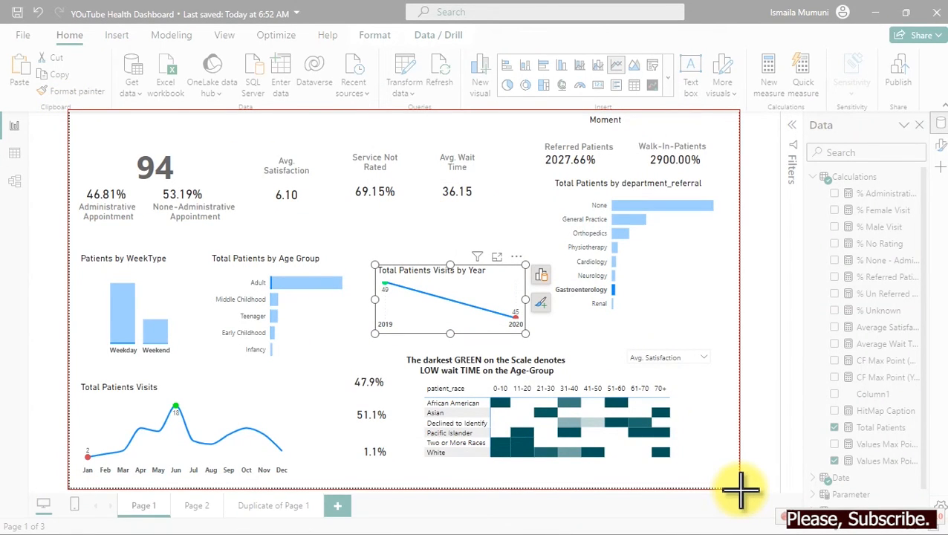
left_click_drag(742, 489, 741, 489)
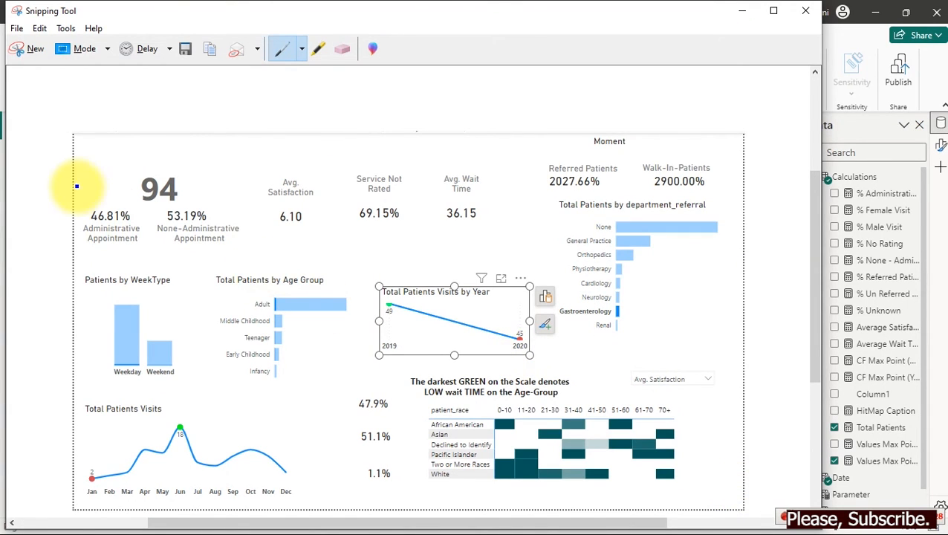
Save the snip to the Desktop as the PNG file 000001, replacing the existing file, and close Snipping Tool.
left_click(23, 29)
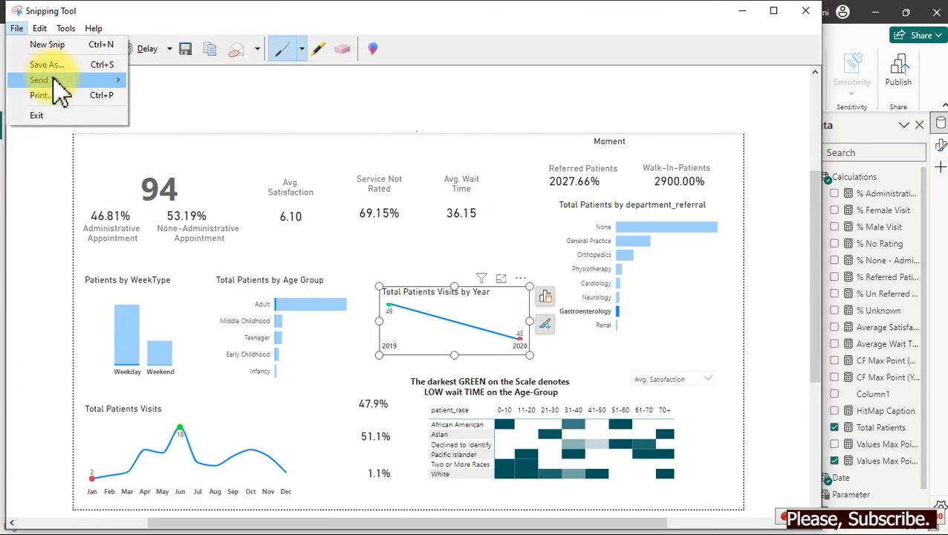
left_click(63, 65)
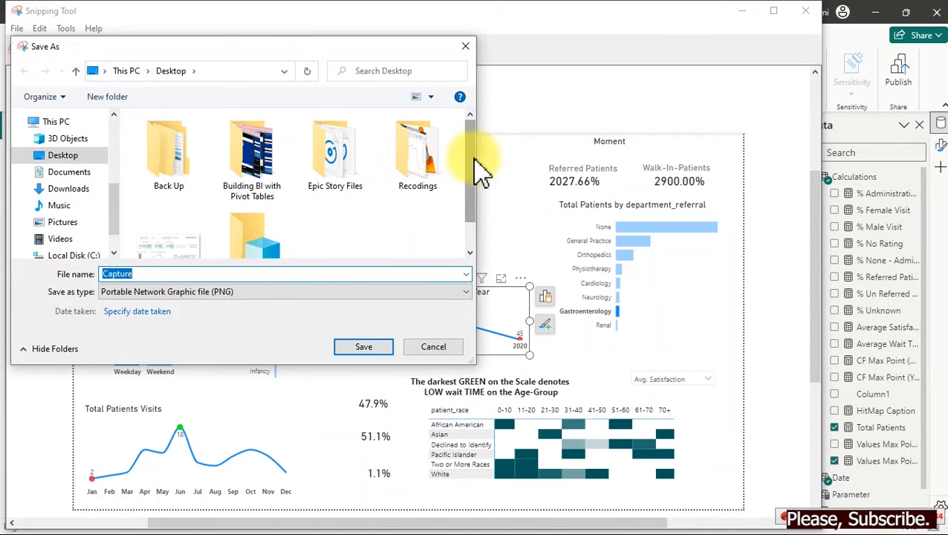
left_click_drag(474, 159, 470, 265)
left_click(170, 212)
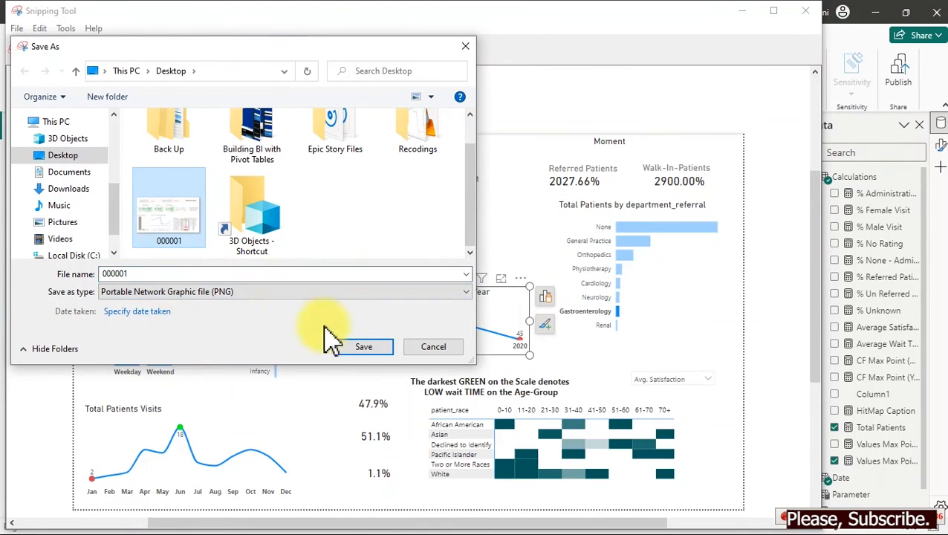
left_click(361, 348)
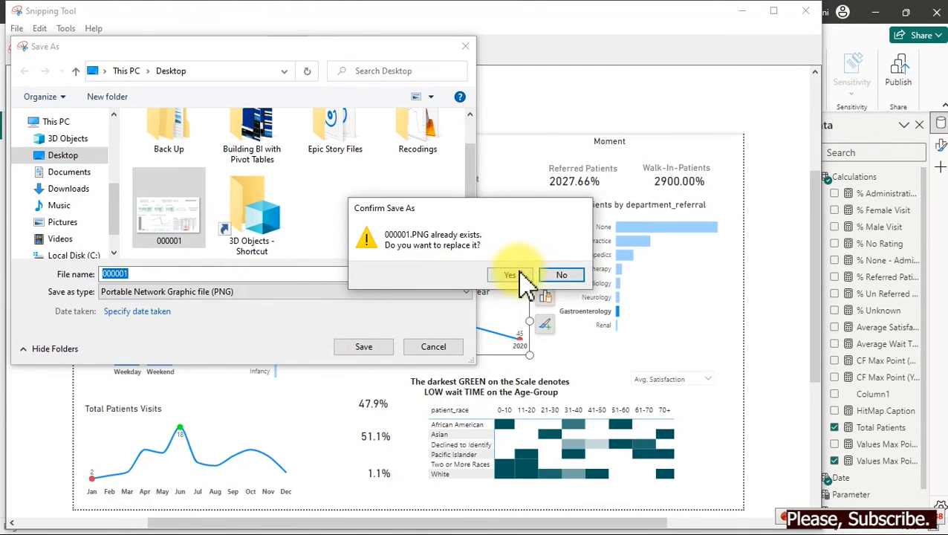
left_click(511, 276)
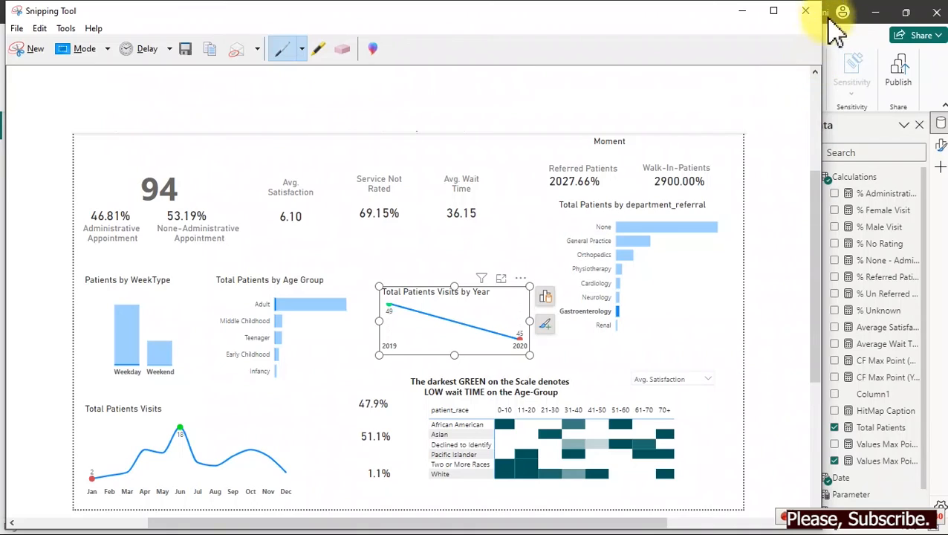
left_click(805, 11)
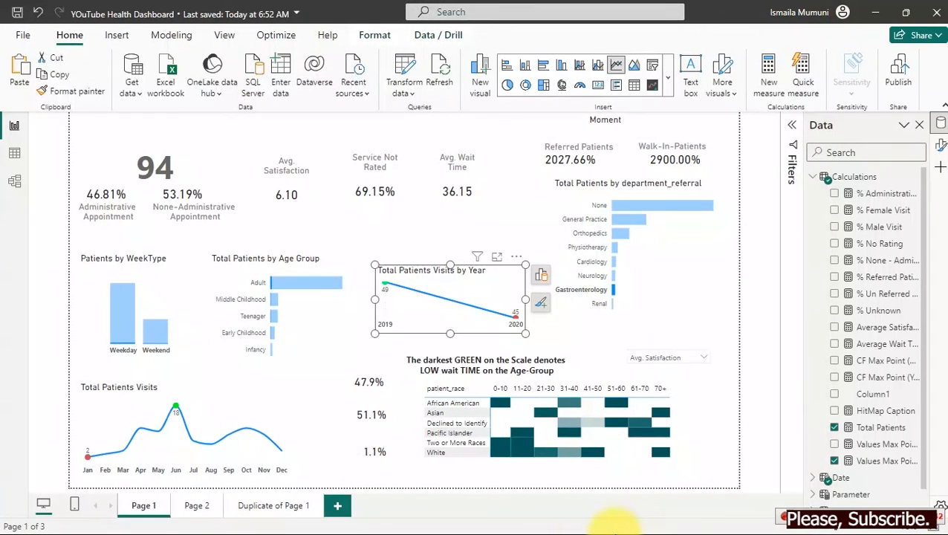
Switch to the PowerPoint presentation, add a new slide after slide 1, and delete its title and content placeholders.
key("super")
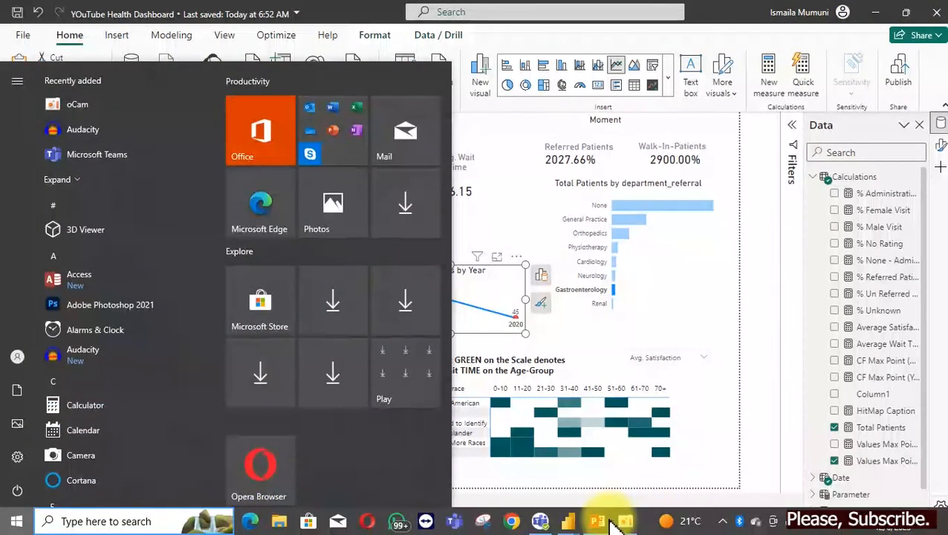
left_click(608, 522)
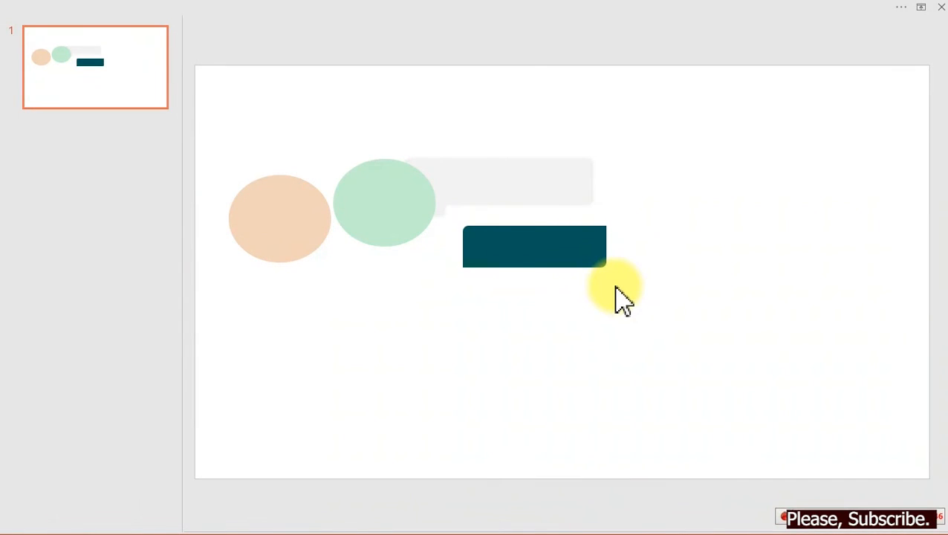
right_click(139, 215)
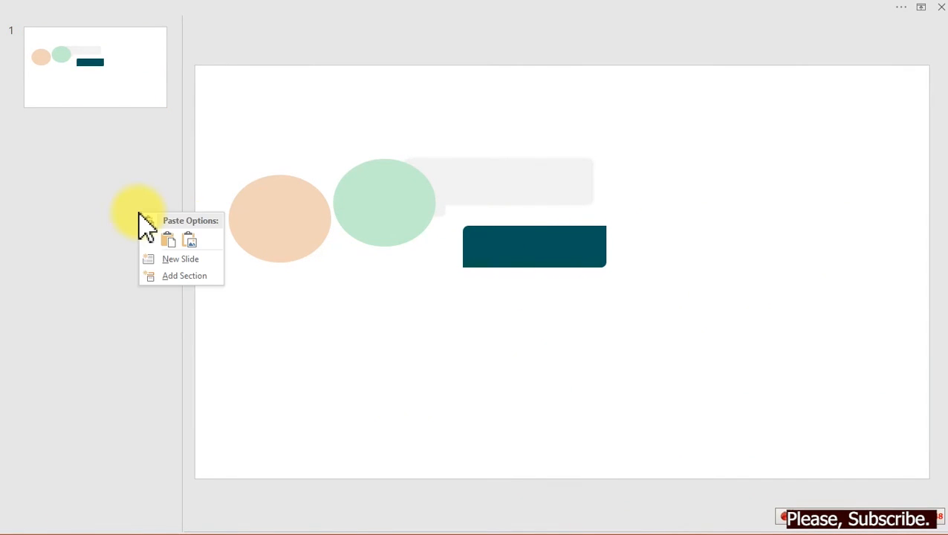
left_click(182, 260)
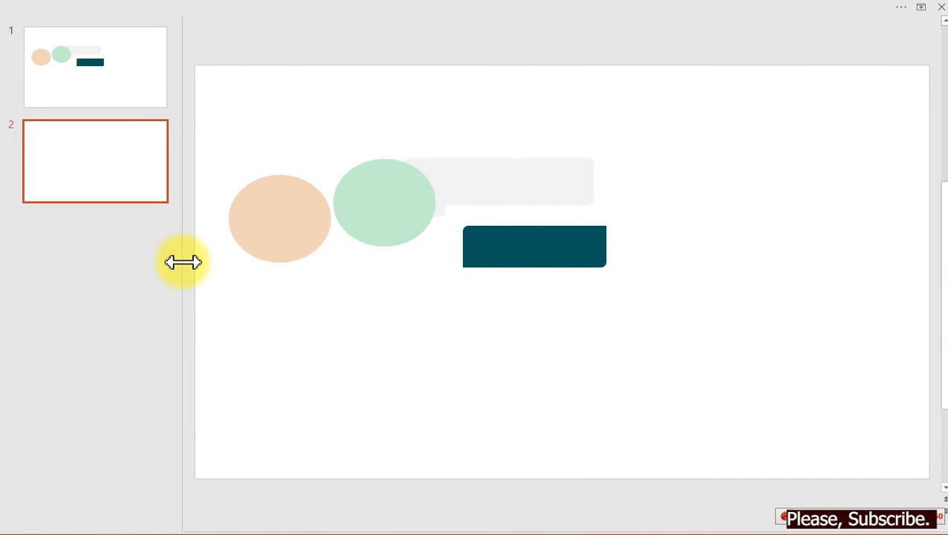
left_click_drag(229, 75, 903, 461)
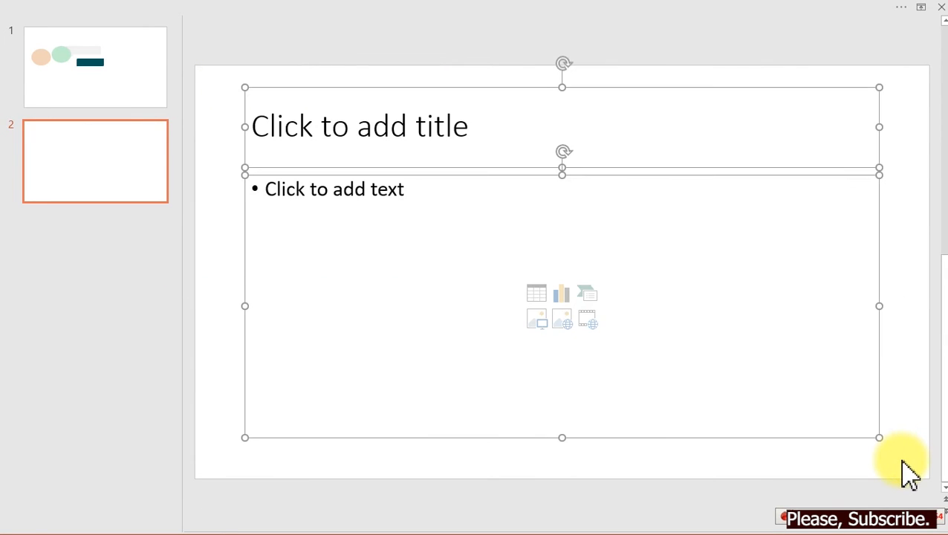
key("Delete")
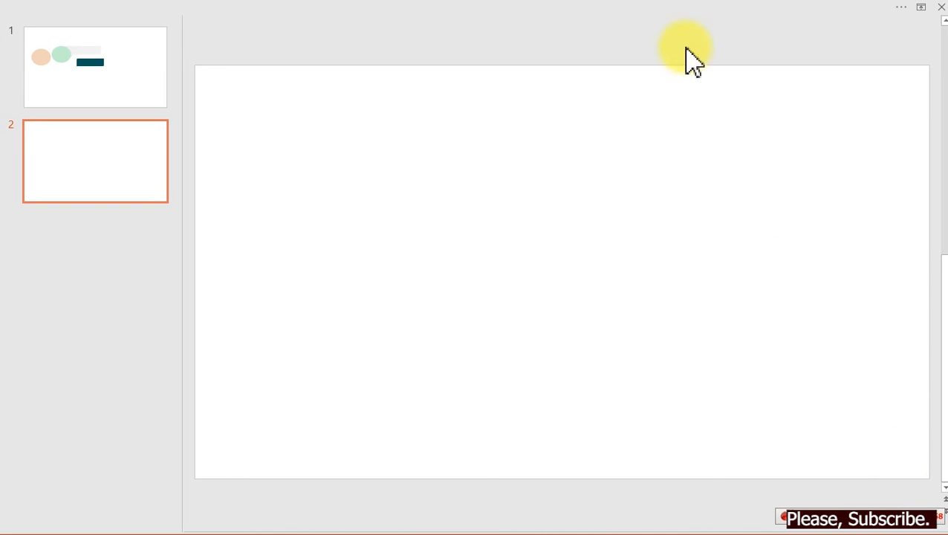
Try keeping the ribbon's tabs and commands always shown, and return the ribbon to auto-hide.
left_click(434, 15)
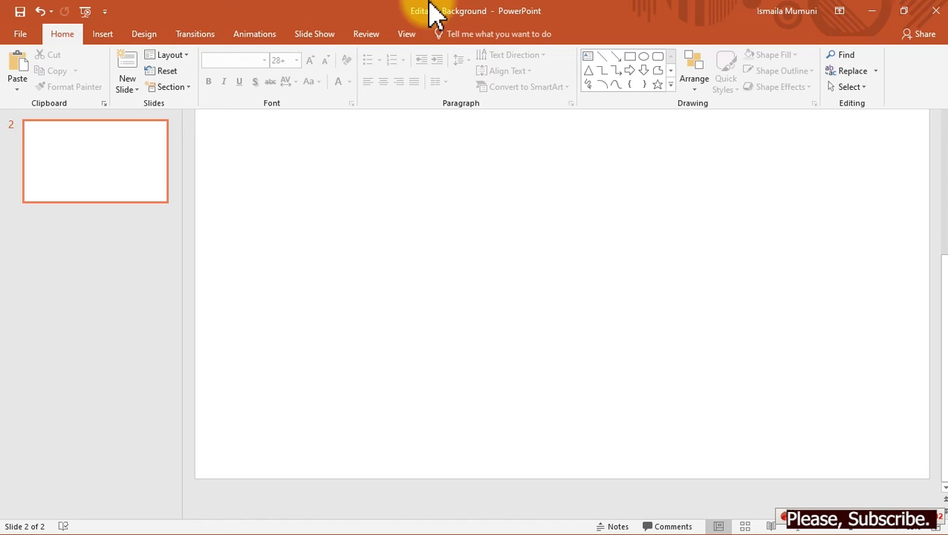
left_click(840, 11)
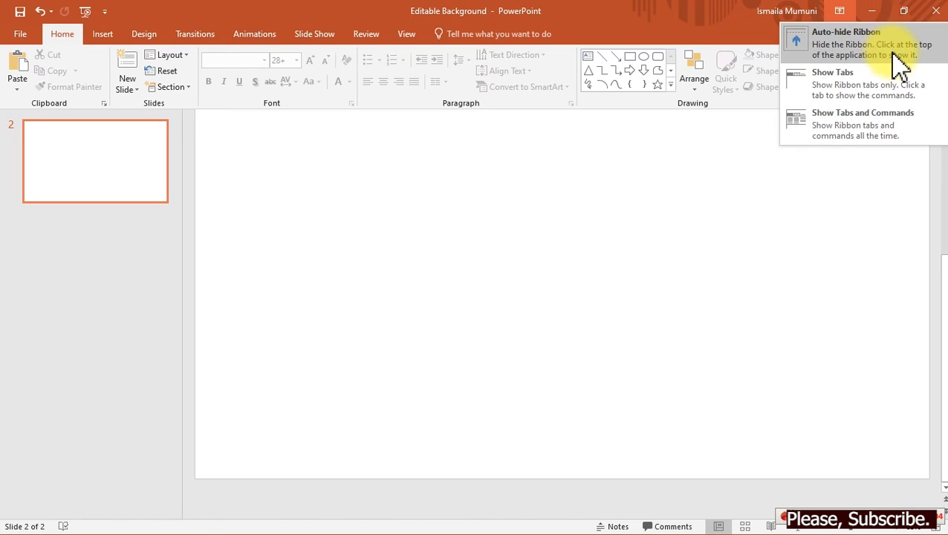
left_click(871, 123)
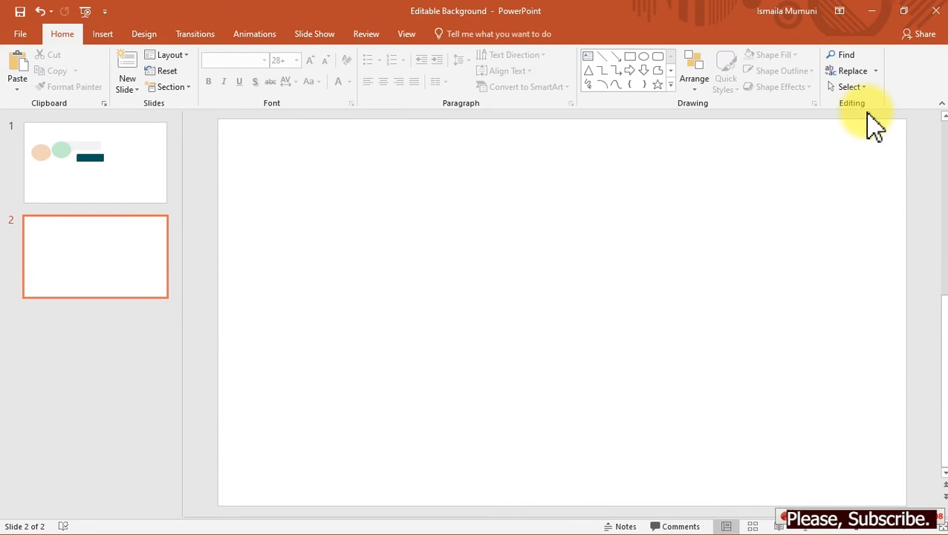
left_click(841, 11)
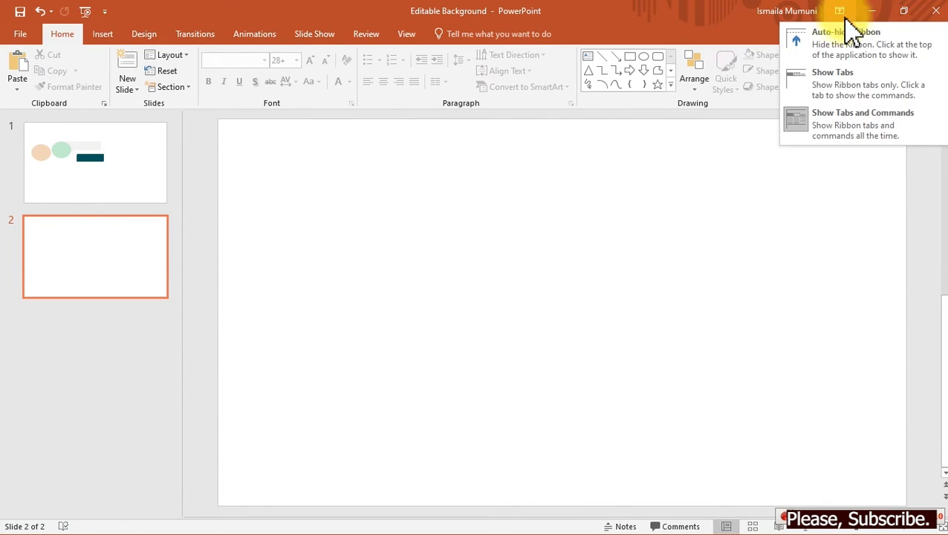
left_click(860, 60)
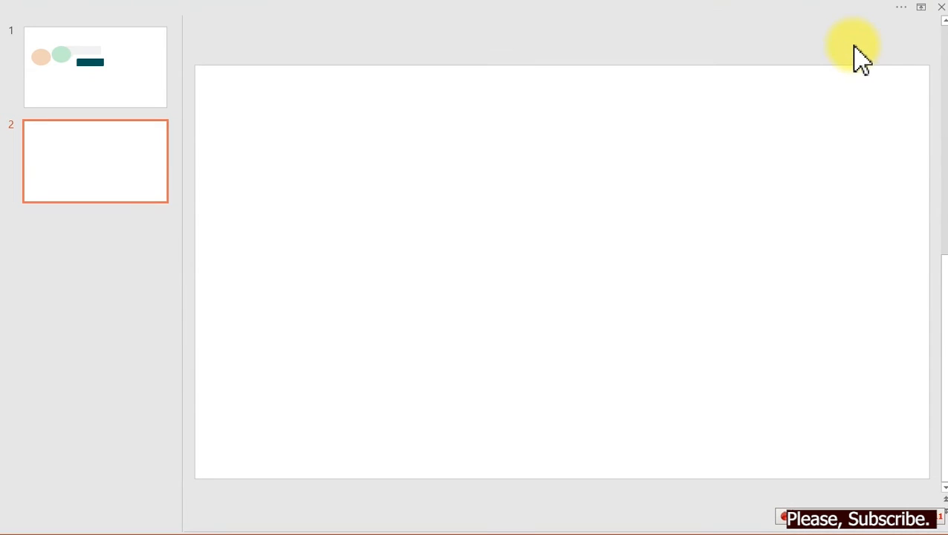
left_click(423, 9)
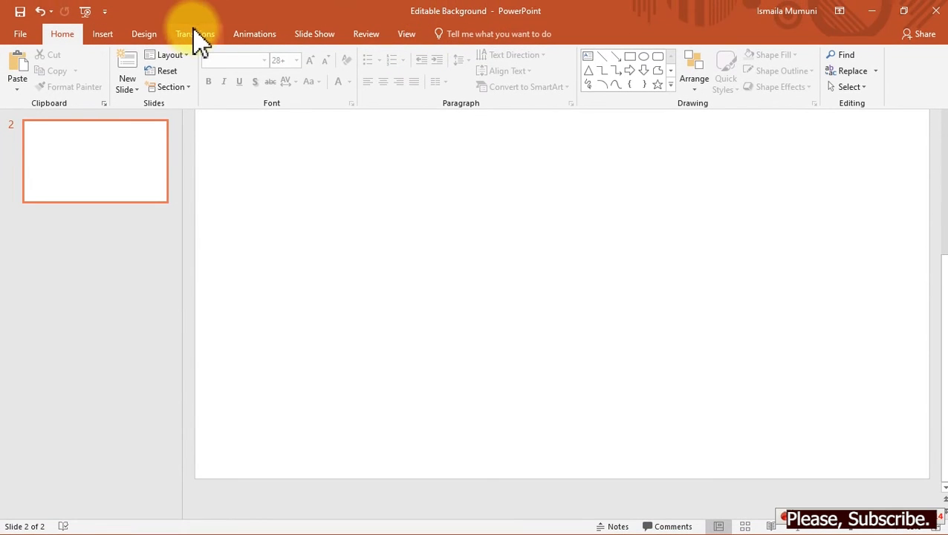
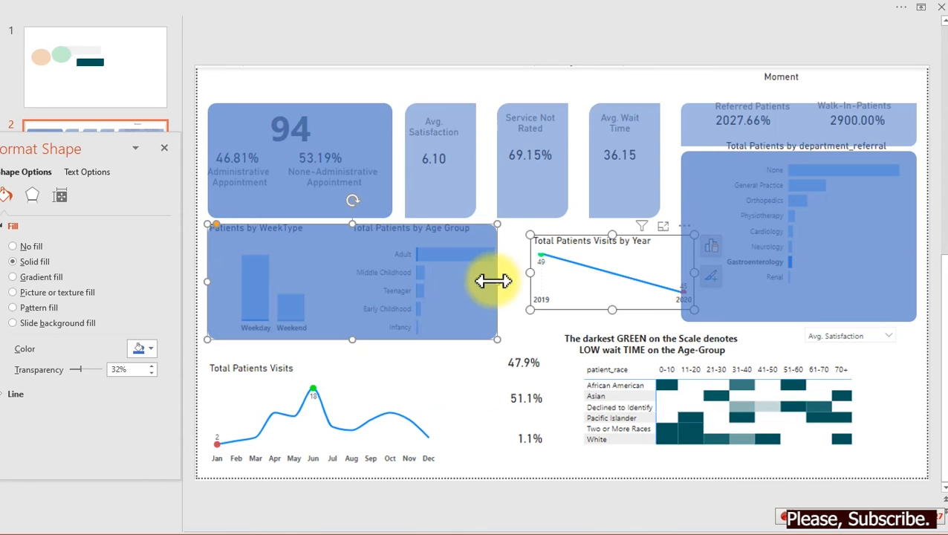
Duplicate the rectangle covering the WeekType and Age Group charts onto the Total Patients Visits by Year chart, narrowing and shortening the copy.
left_click(371, 79)
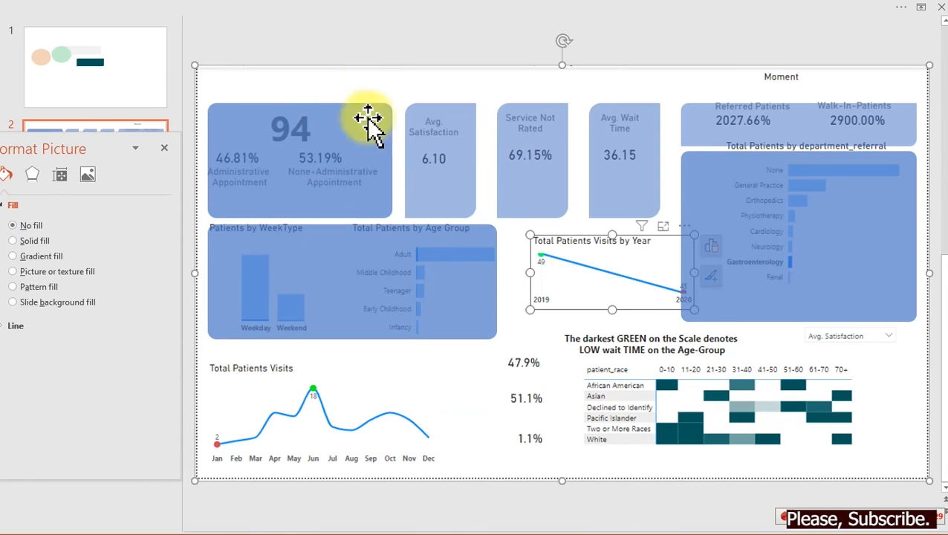
left_click(381, 255)
left_click_drag(352, 286, 524, 269)
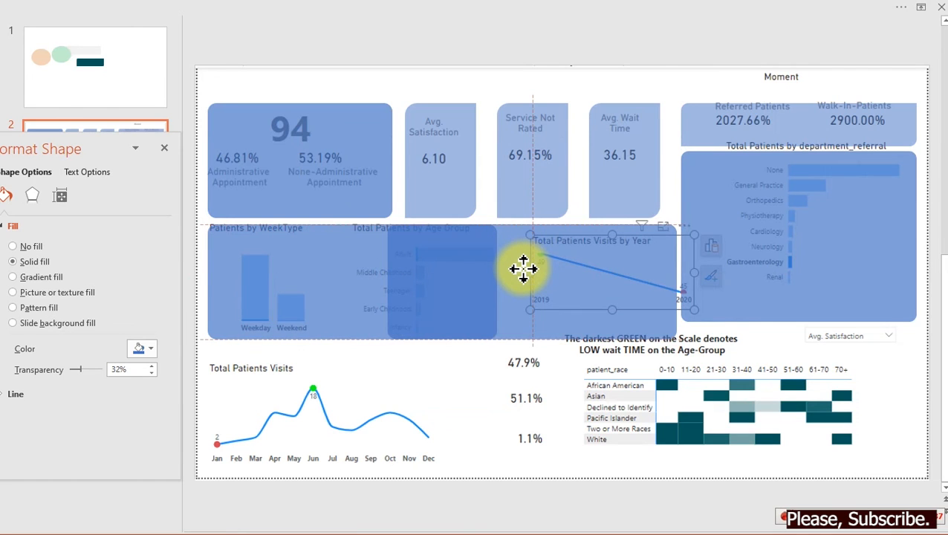
left_click_drag(388, 282, 506, 276)
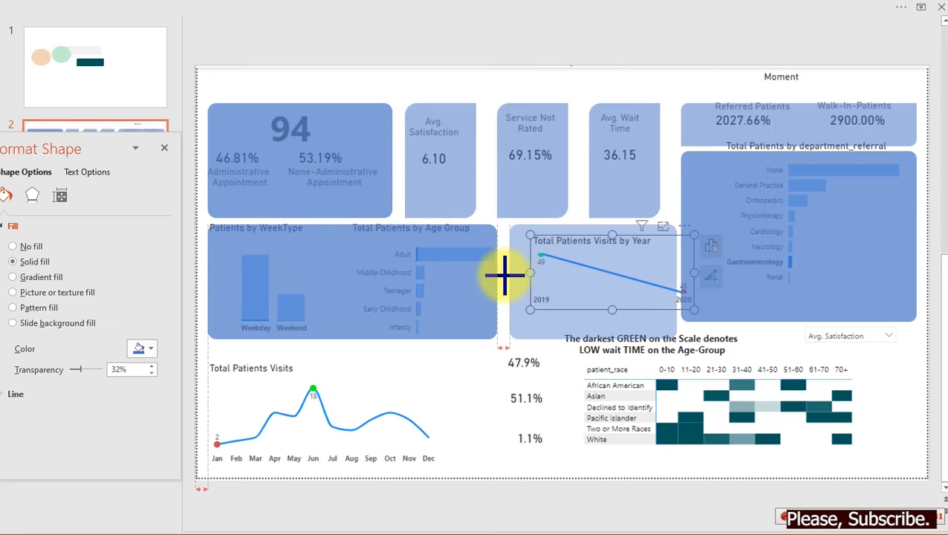
left_click_drag(505, 276, 505, 277)
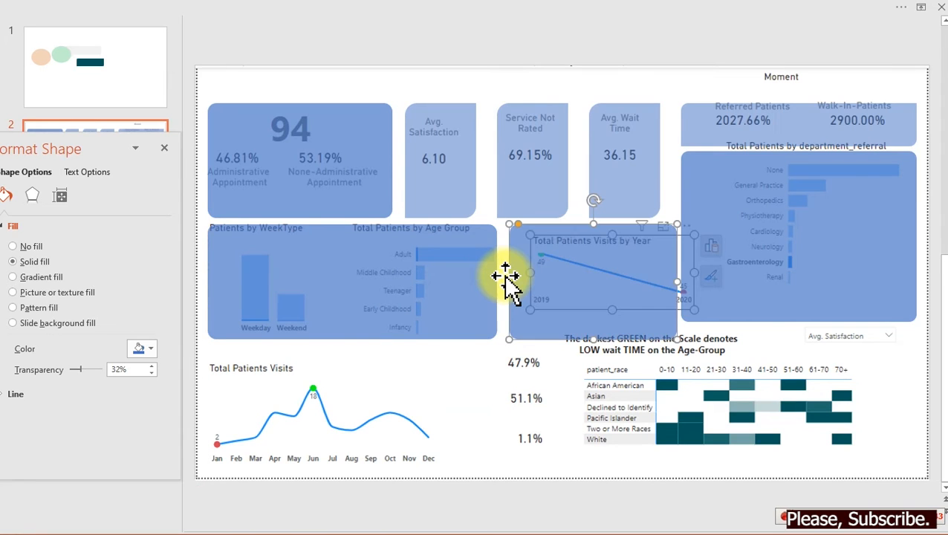
key("Left")
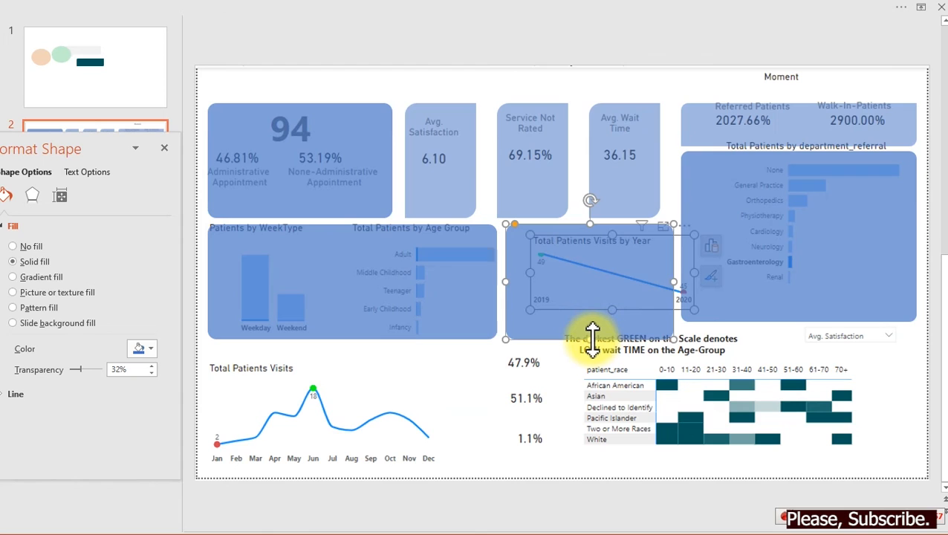
left_click_drag(591, 339, 589, 317)
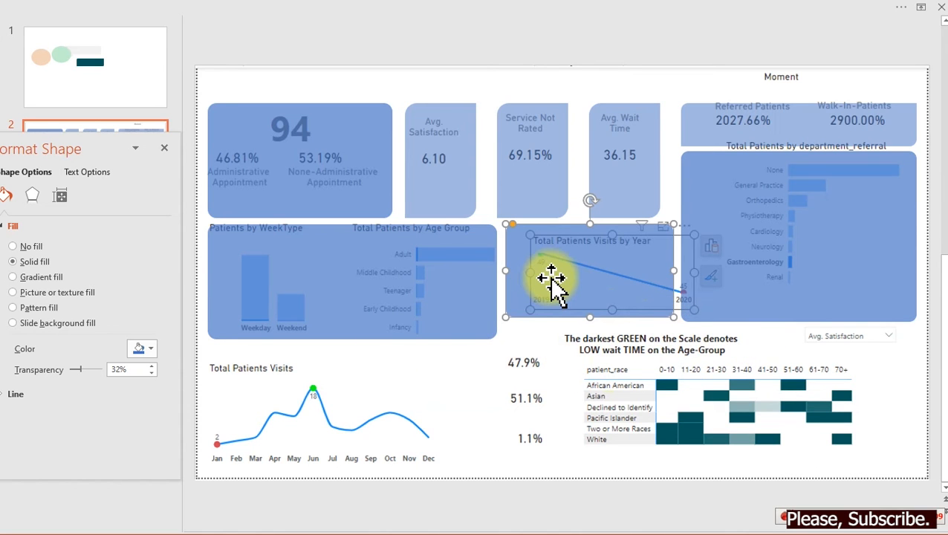
Copy the yearly visits rectangle onto the heat map, widened to the referral rectangle's right edge, and shorten the referral rectangle to match the yearly one's lower edge.
left_click_drag(562, 285, 608, 339)
left_click(802, 290)
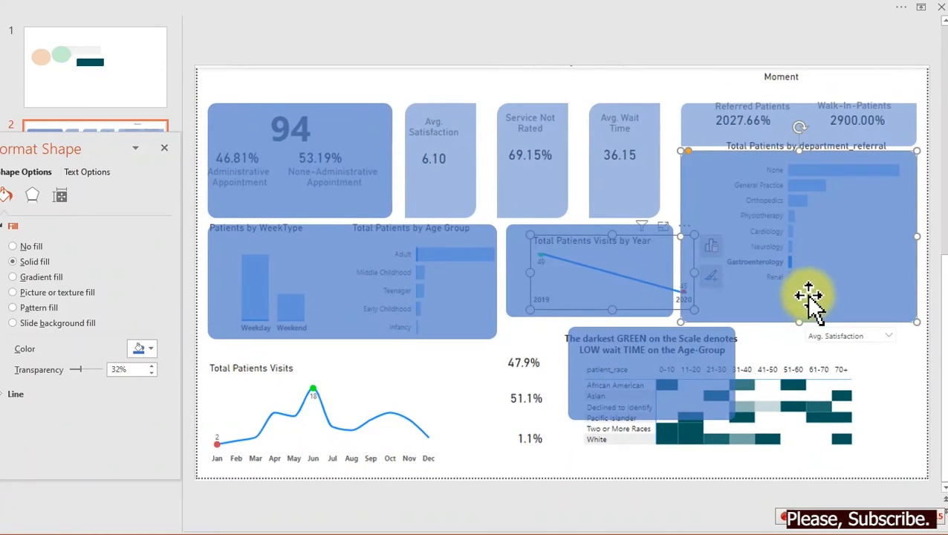
left_click_drag(801, 321, 800, 318)
left_click(722, 377)
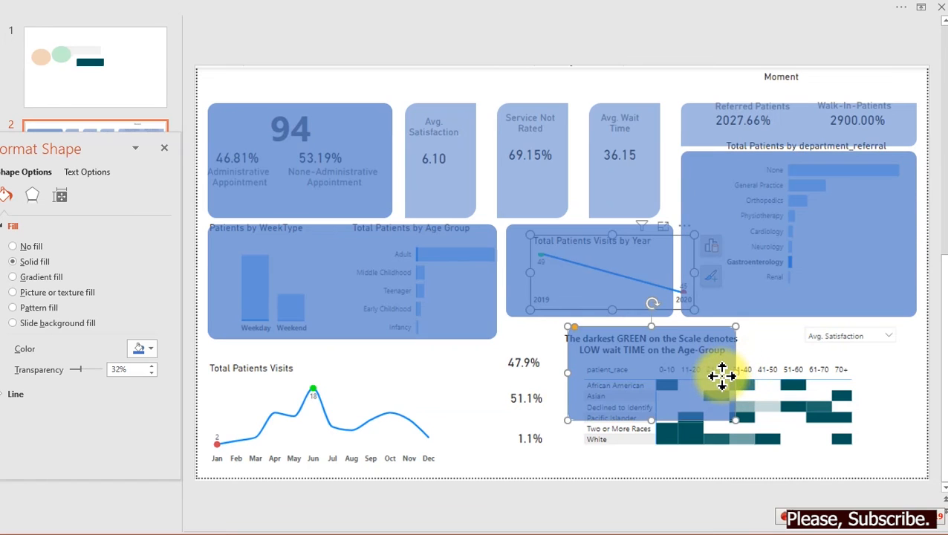
left_click_drag(735, 376, 916, 357)
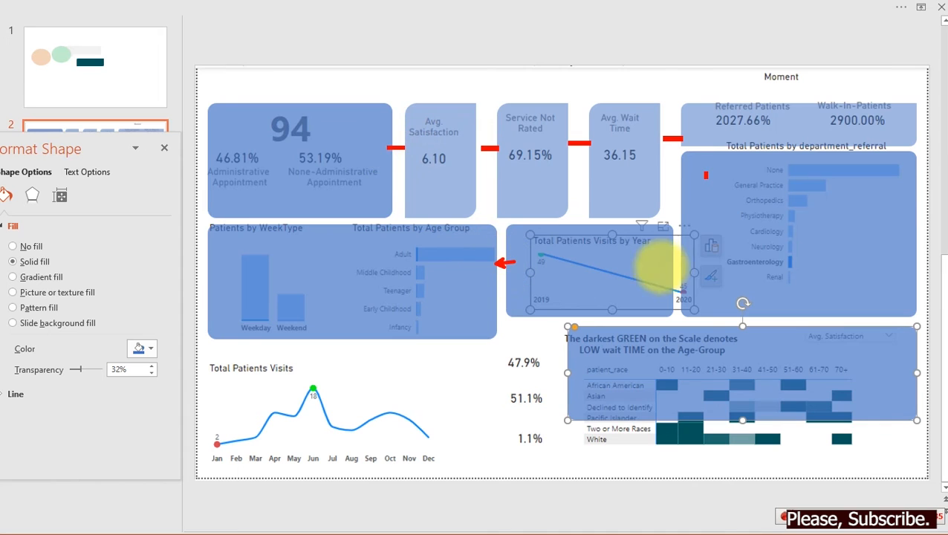
left_click_drag(923, 119, 917, 413)
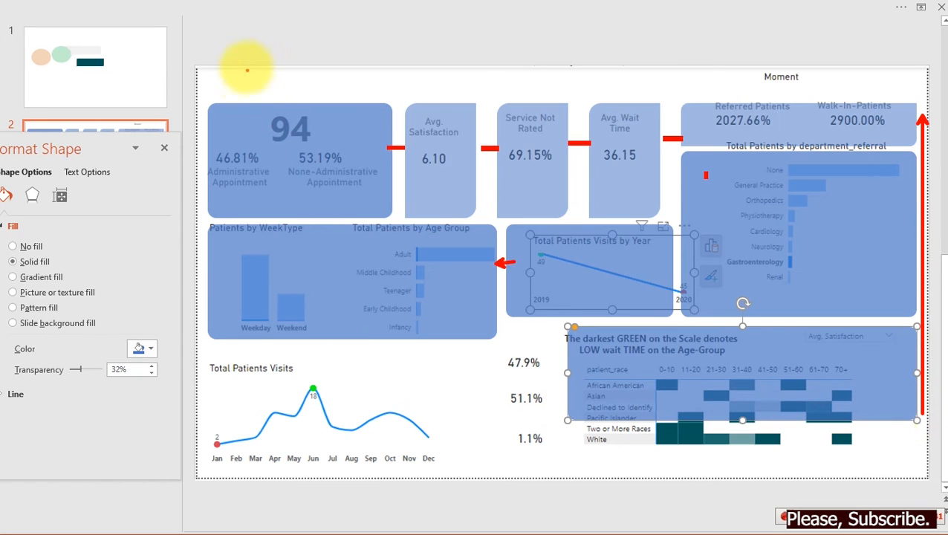
left_click_drag(230, 69, 922, 73)
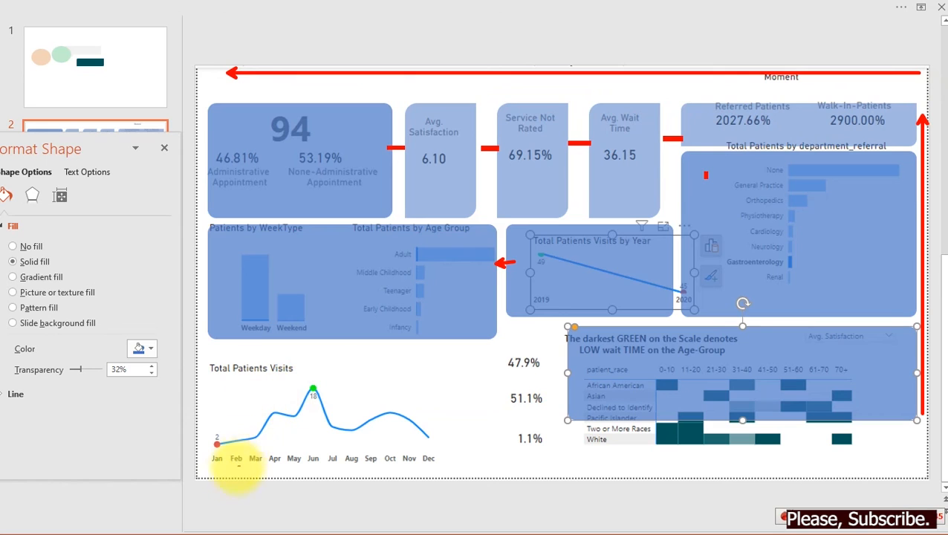
left_click_drag(230, 473, 913, 472)
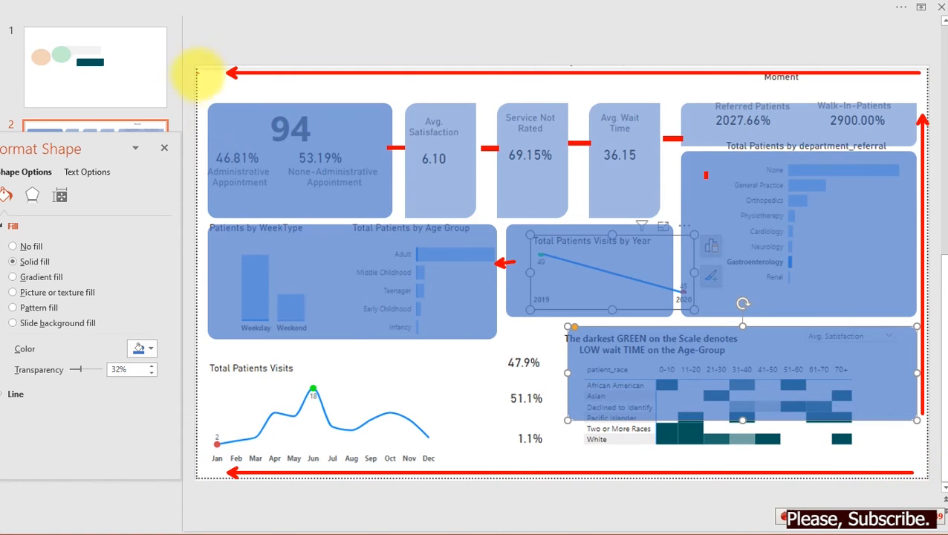
left_click_drag(205, 80, 201, 468)
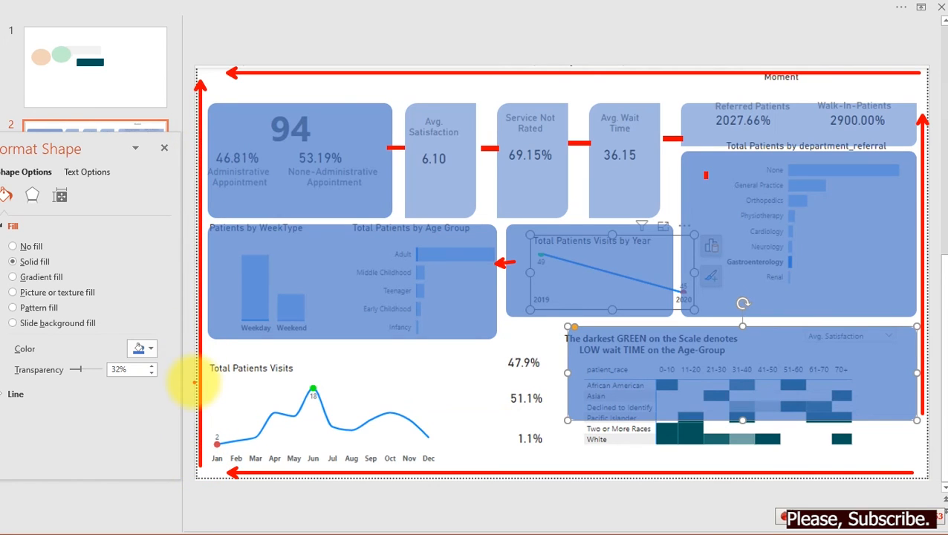
key("Escape")
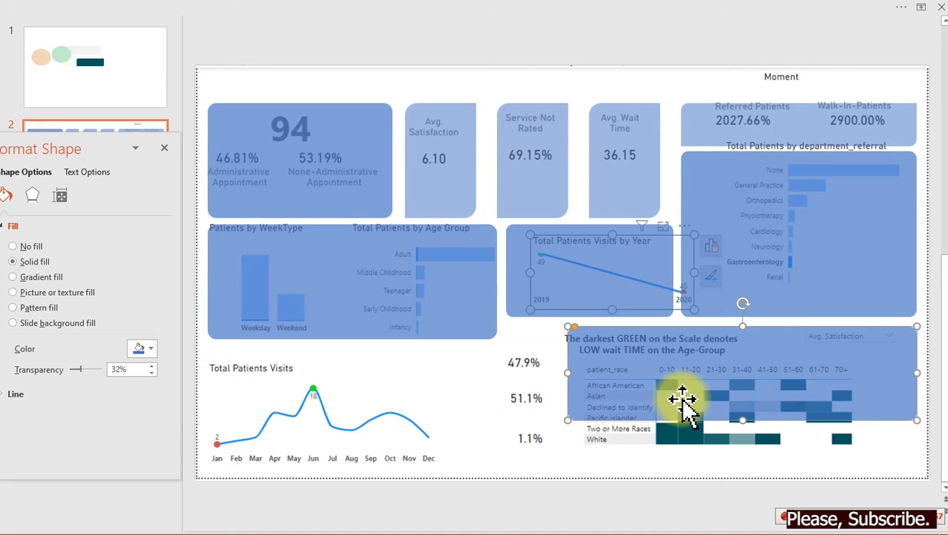
Extend the heat map rectangle's lower edge past the White row to just above the slide's lower edge, and reduce its corner rounding.
left_click_drag(744, 418, 747, 469)
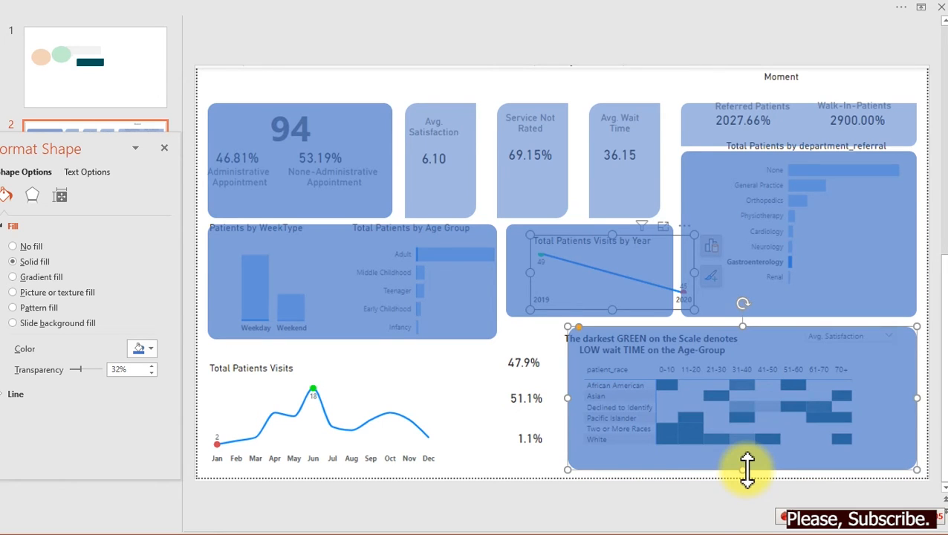
left_click(584, 336)
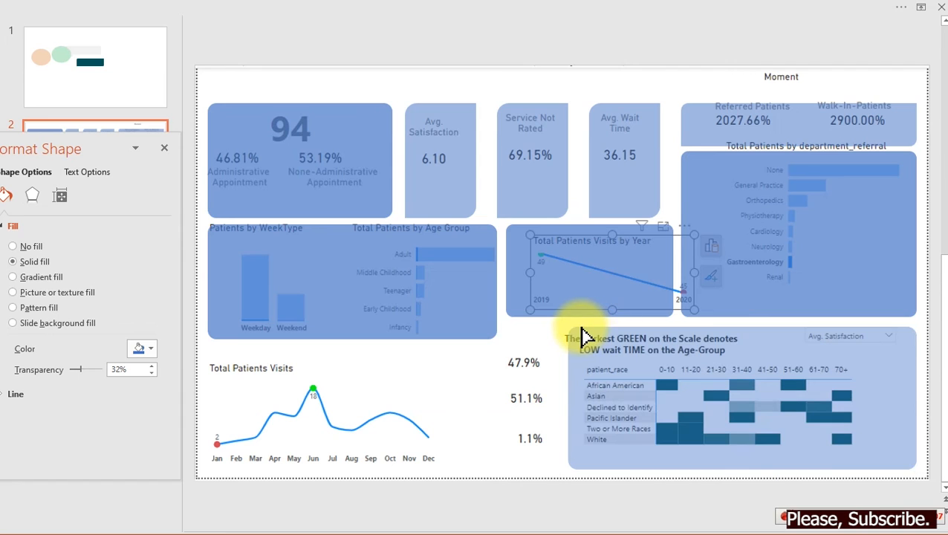
left_click(580, 336)
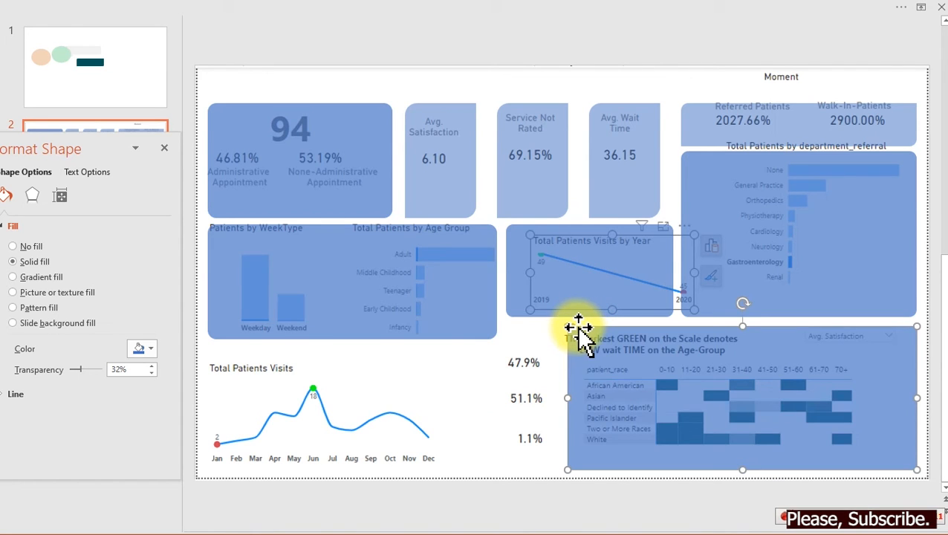
Copy the WeekType and Age Group rectangle onto the Total Patients Visits line chart, narrow it, and match its lower edge to the heat map rectangle's.
left_click(446, 323)
left_click_drag(446, 323, 380, 384)
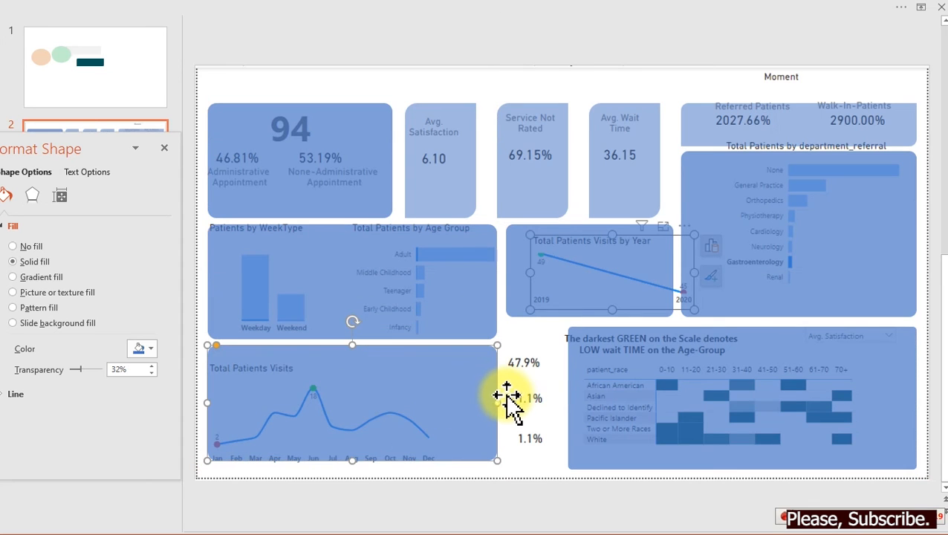
left_click_drag(496, 402, 438, 412)
left_click_drag(321, 461, 322, 469)
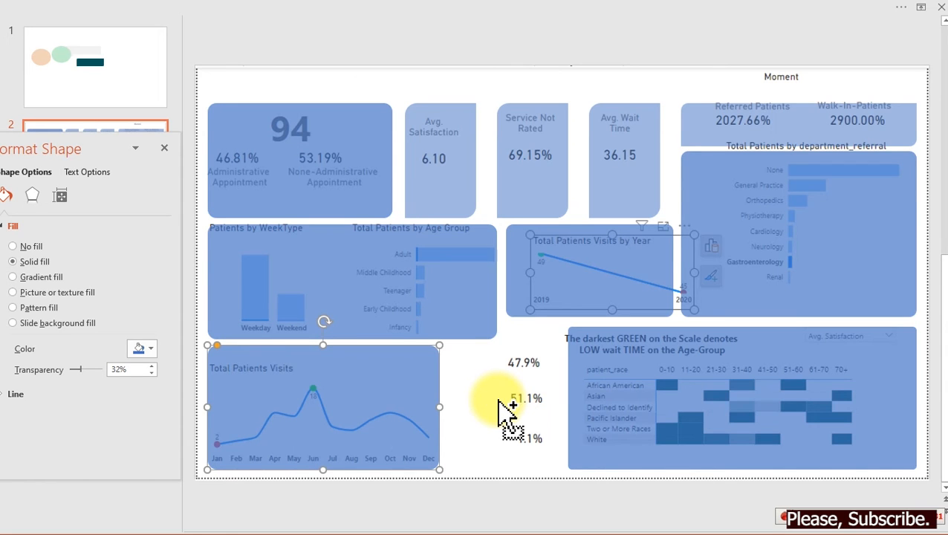
Copy the Total Patients Visits rectangle onto the 47.9%, 51.1% and 1.1% figures and narrow it to fit beside the heat map rectangle.
key("Down")
key("Down")
key("Down")
key("Down")
key("Down")
key("Down")
key("Down")
key("Down")
key("Down")
key("Down")
left_click_drag(355, 451, 577, 385)
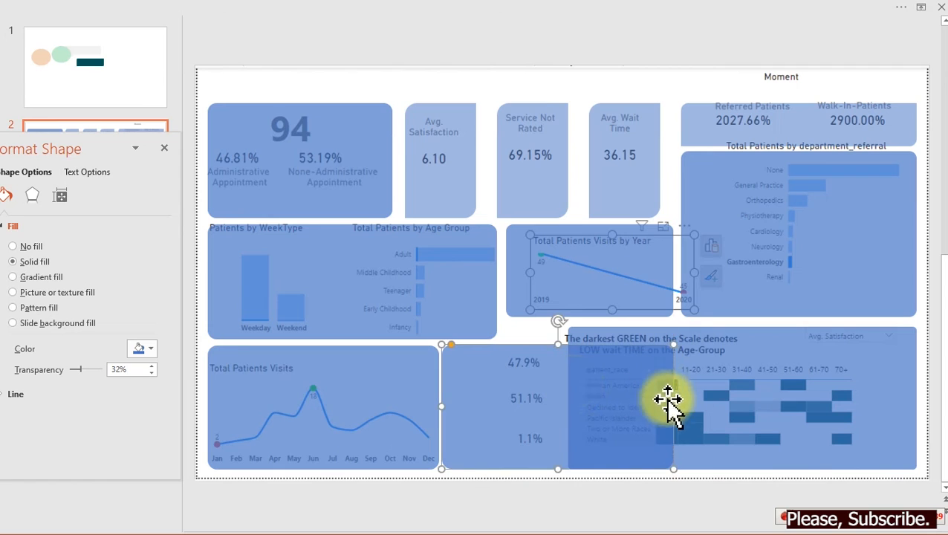
left_click_drag(676, 407, 554, 415)
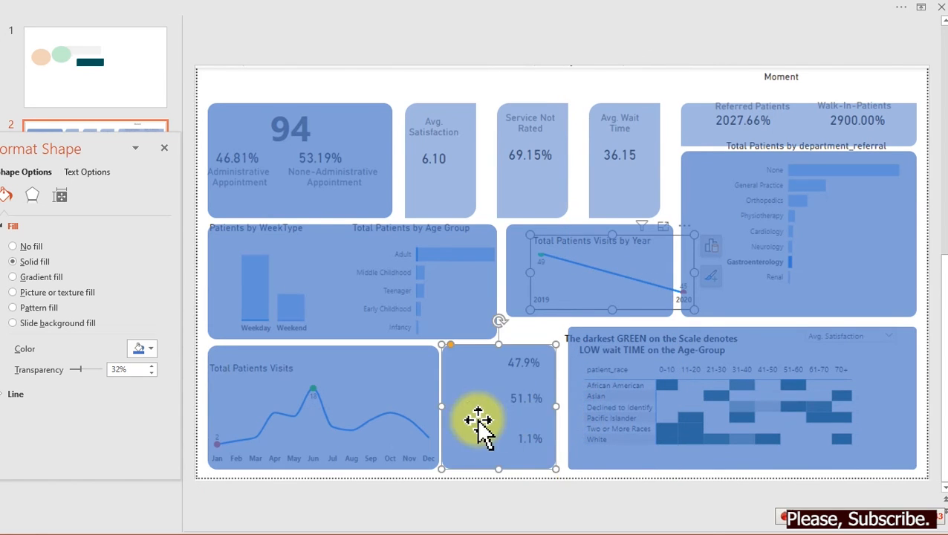
left_click_drag(440, 409, 445, 409)
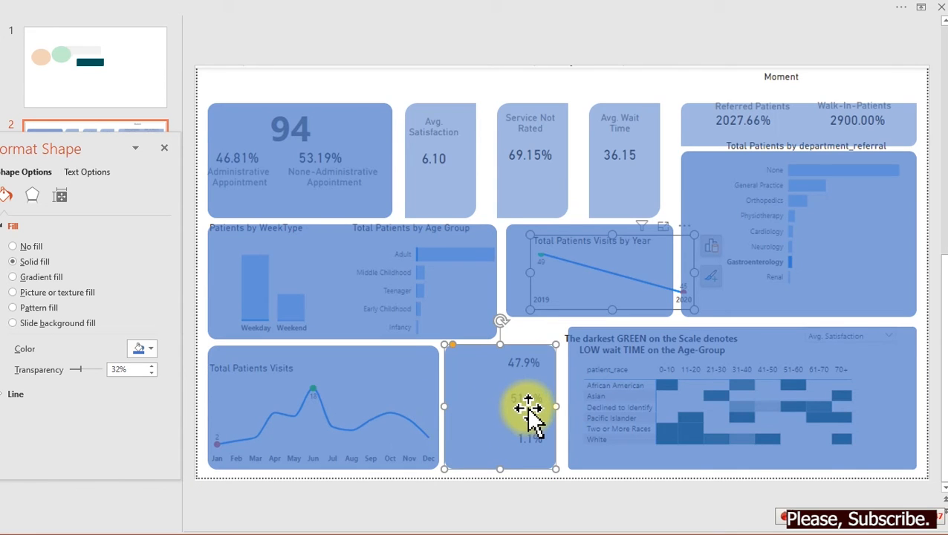
left_click_drag(444, 407, 459, 407)
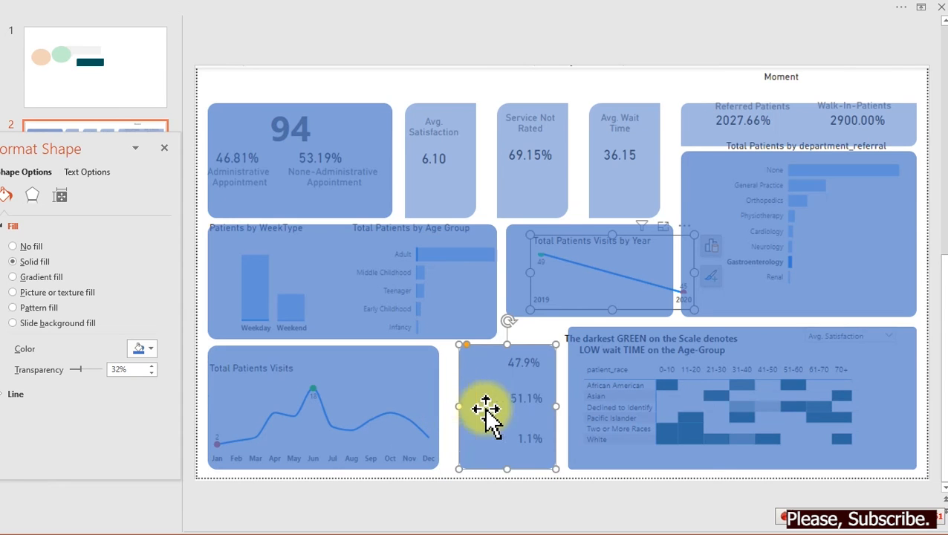
left_click_drag(556, 407, 556, 407)
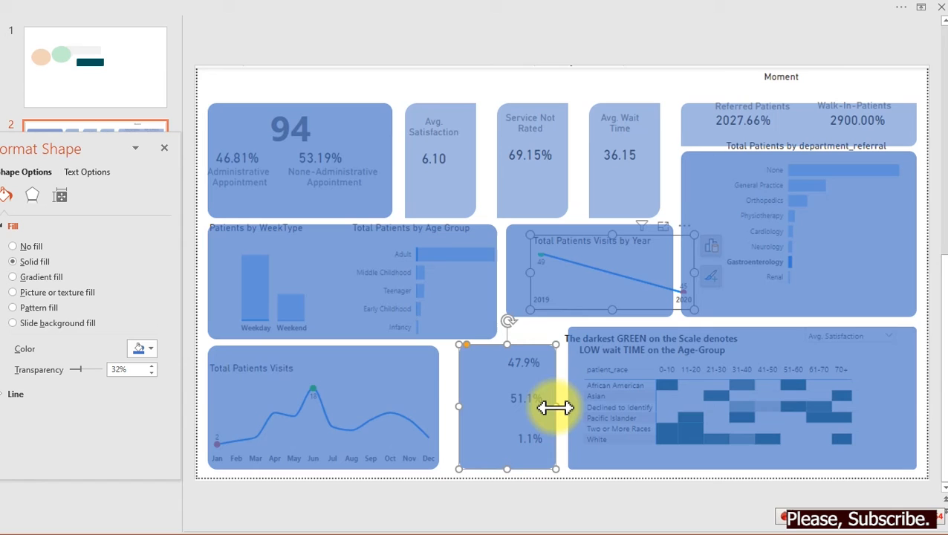
Even out the gaps around the percentage rectangle by widening the heat map and Total Patients Visits rectangles slightly towards it.
left_click(600, 408)
left_click_drag(565, 395, 563, 395)
left_click(401, 400)
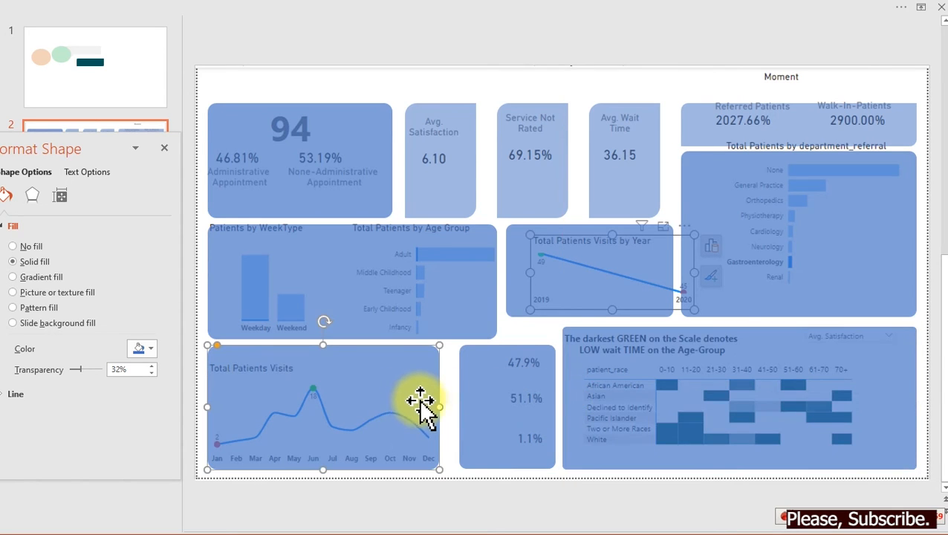
left_click_drag(440, 408, 453, 407)
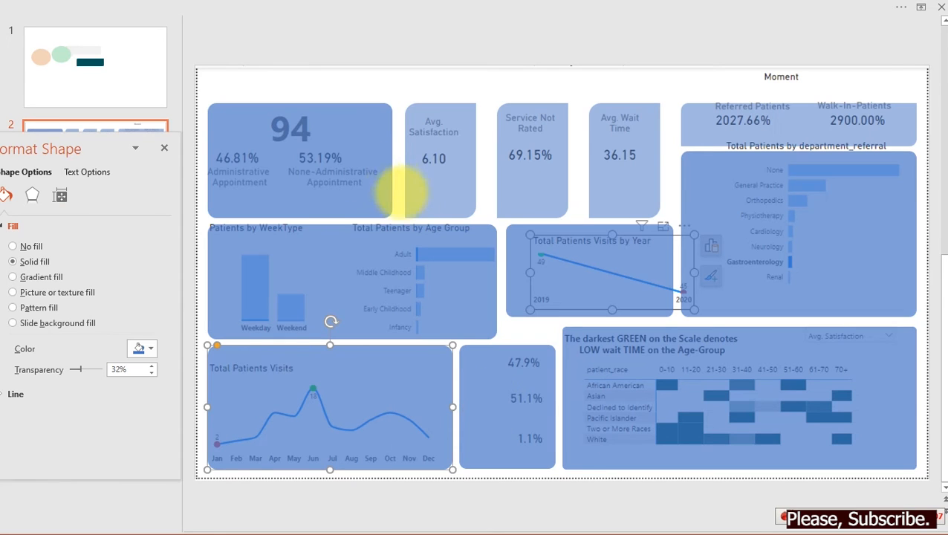
Duplicate the yearly visits rectangle as a narrow strip at its lower-left corner, reaching down to the WeekType rectangle's lower edge.
mouse_move(503, 312)
left_mouse_down()
mouse_move(554, 334)
mouse_move(554, 344)
mouse_move(519, 333)
mouse_move(513, 341)
mouse_move(526, 317)
mouse_move(545, 337)
left_mouse_up()
key("Escape")
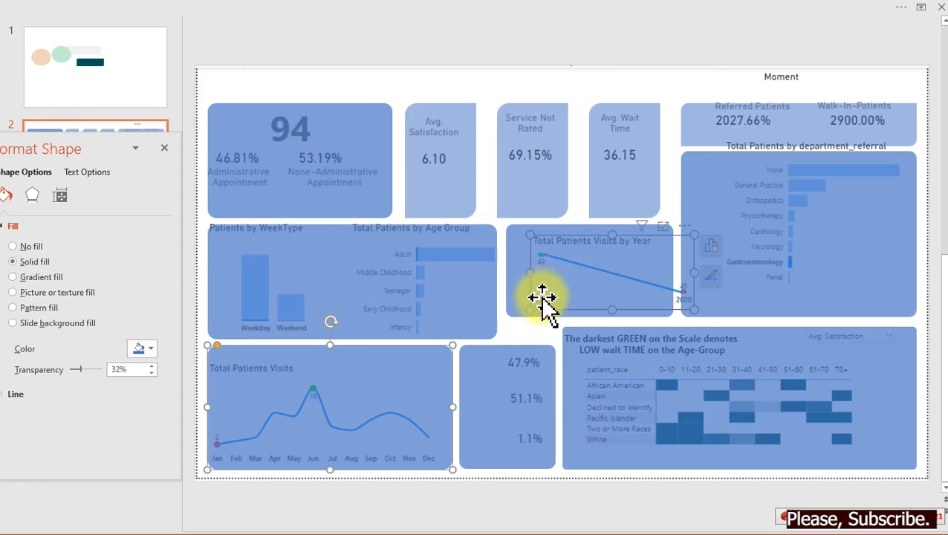
left_click(574, 281)
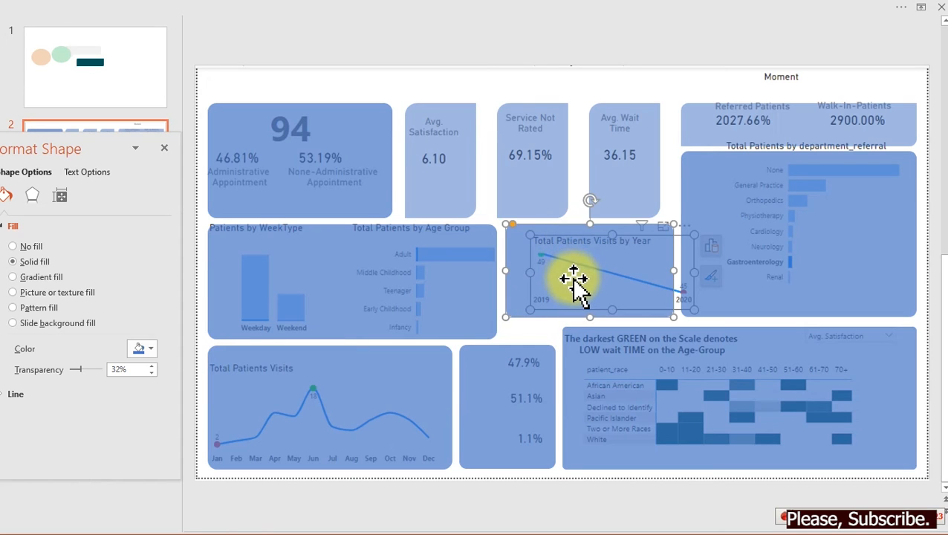
left_click_drag(575, 284, 608, 285)
left_click_drag(667, 286, 552, 333)
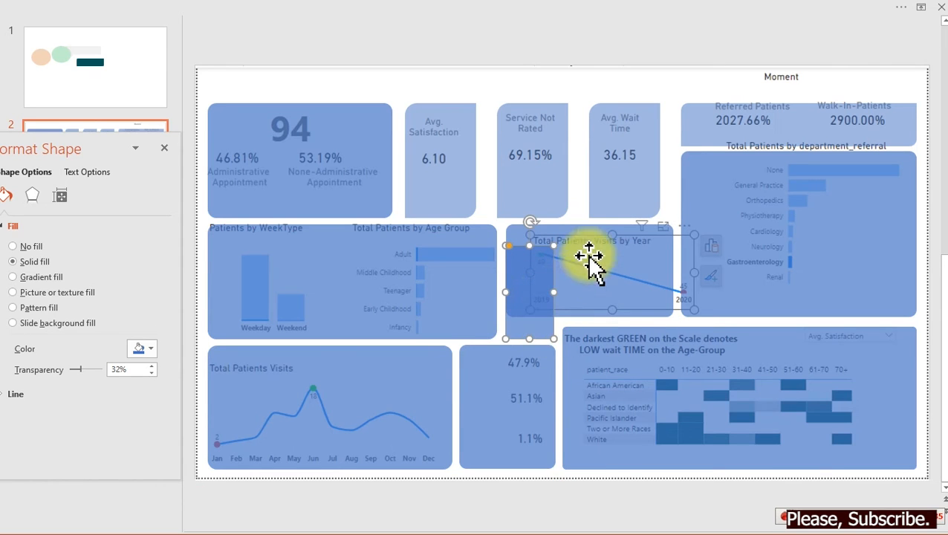
Merge the narrow strip and the yearly visits rectangle into one shape with Union.
left_click(619, 87)
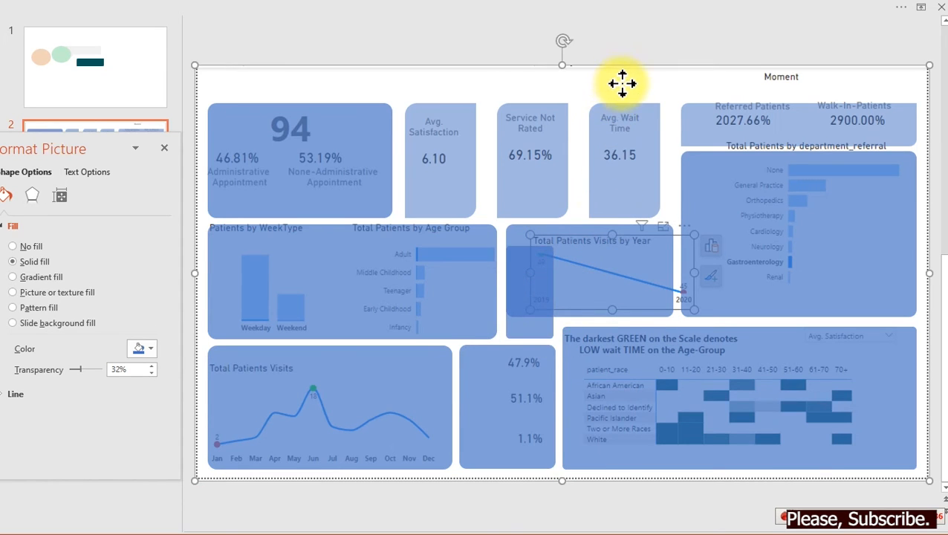
left_click(537, 271)
left_click(581, 273, "ctrl")
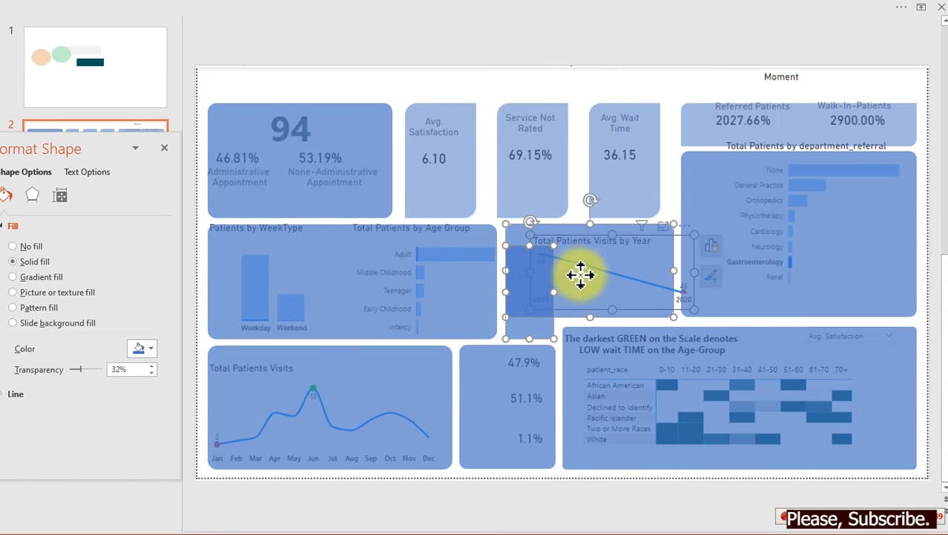
left_click(480, 3)
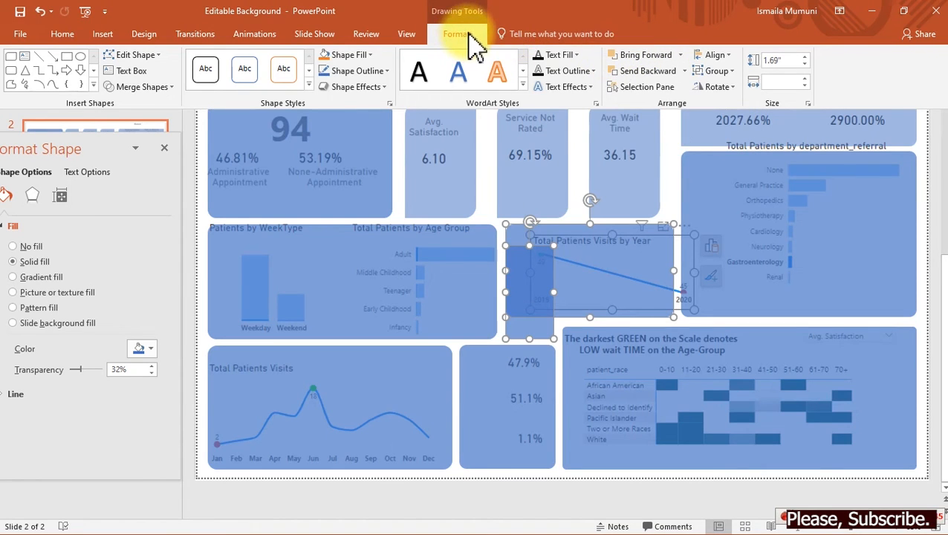
left_click(170, 87)
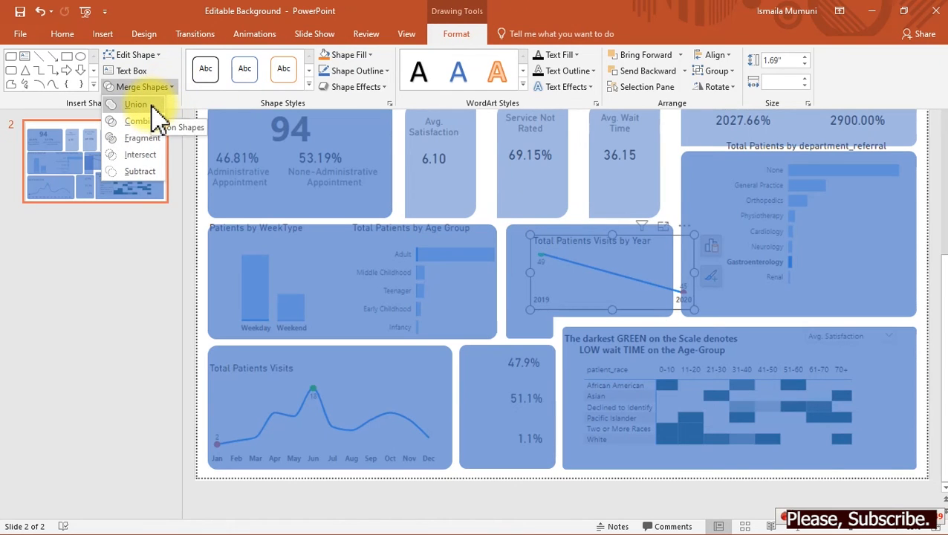
left_click(151, 106)
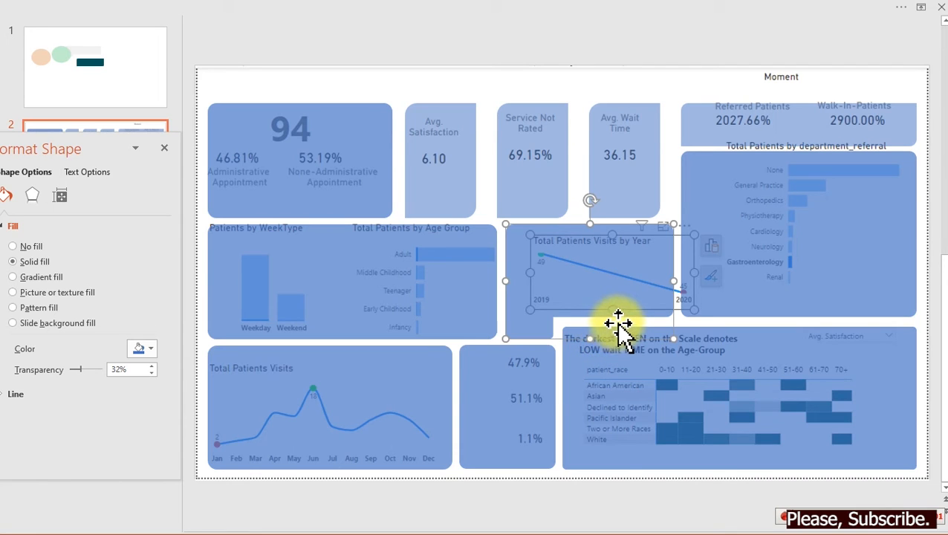
Delete the dashboard screenshot behind the panels and set the fill transparency of all remaining shapes to 3%.
left_click(629, 89)
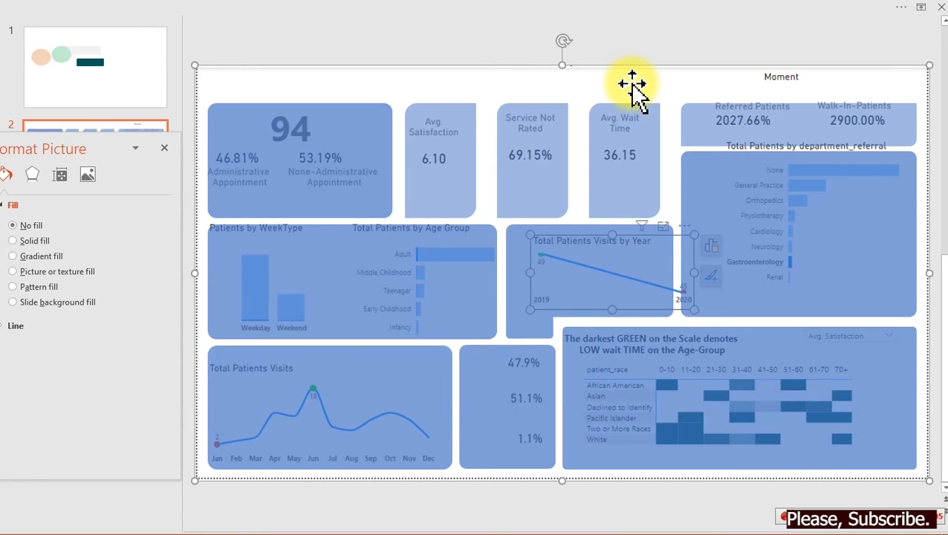
key("Delete")
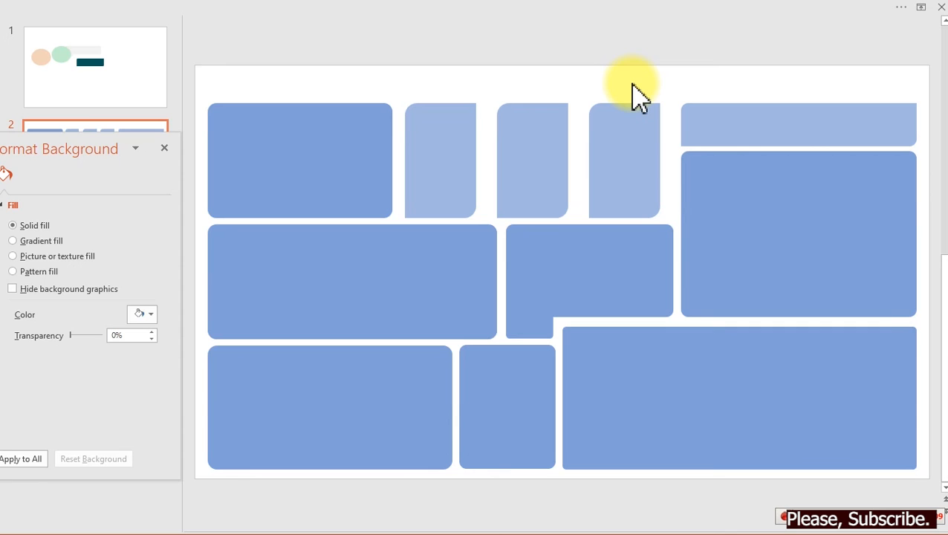
left_click(453, 279)
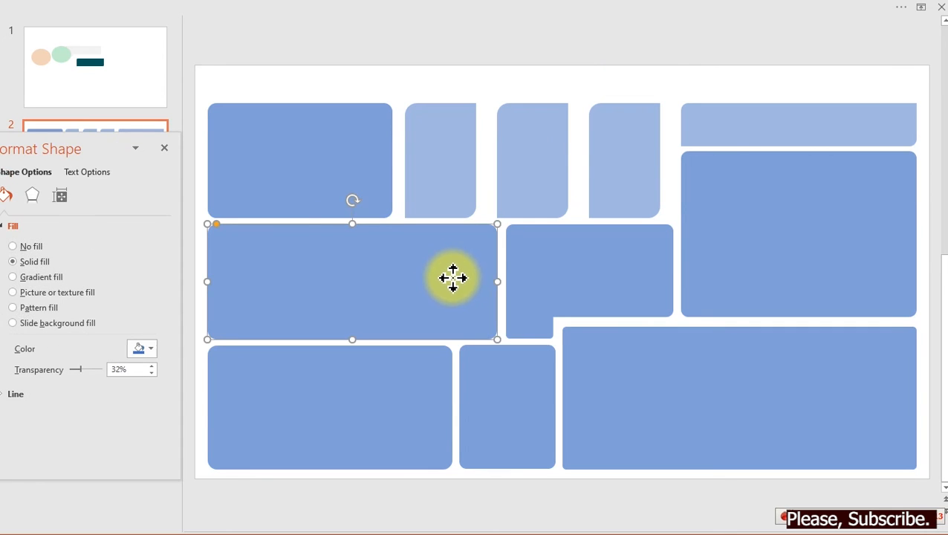
left_click(452, 278)
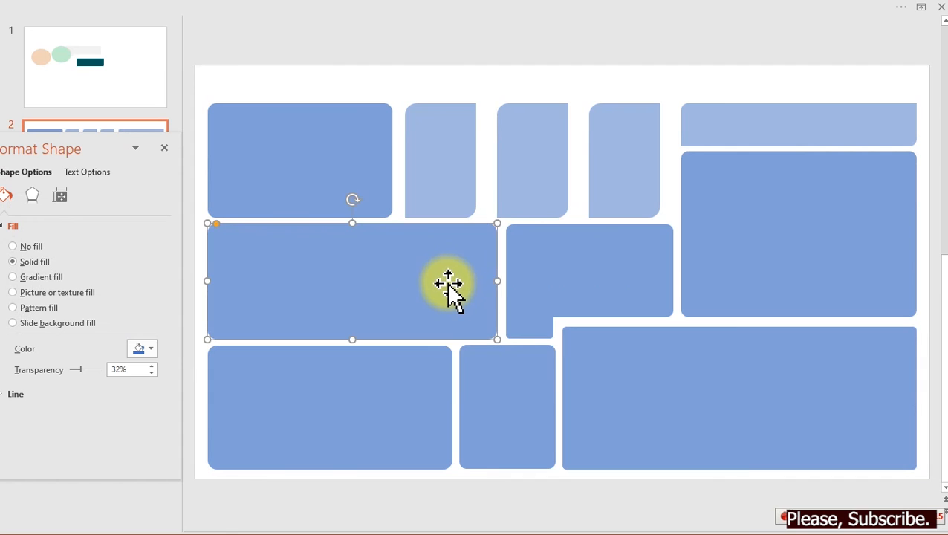
key("ctrl+a")
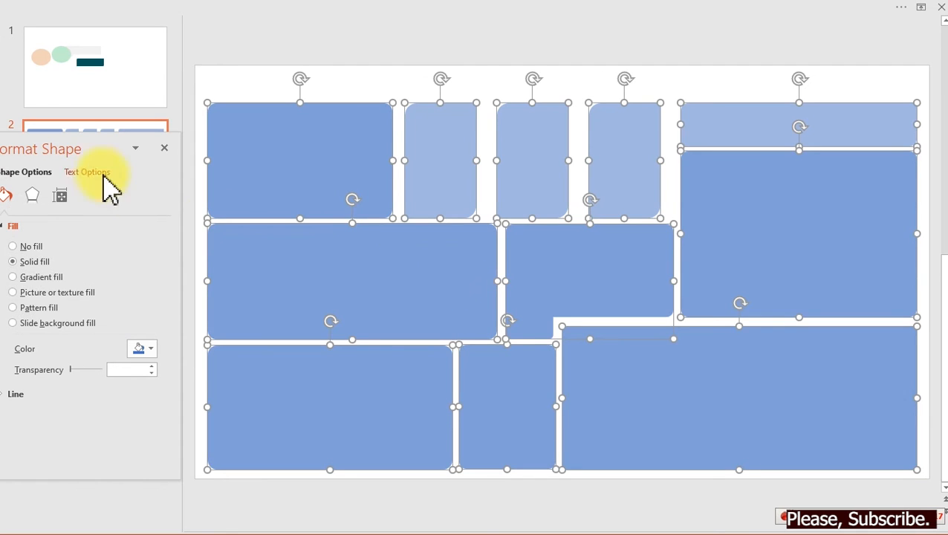
left_click_drag(92, 154, 143, 110)
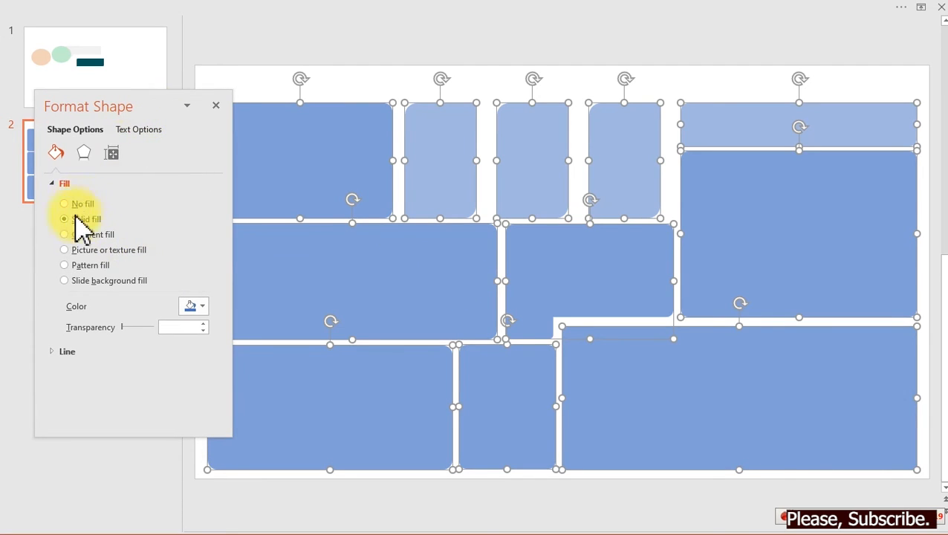
left_click(127, 328)
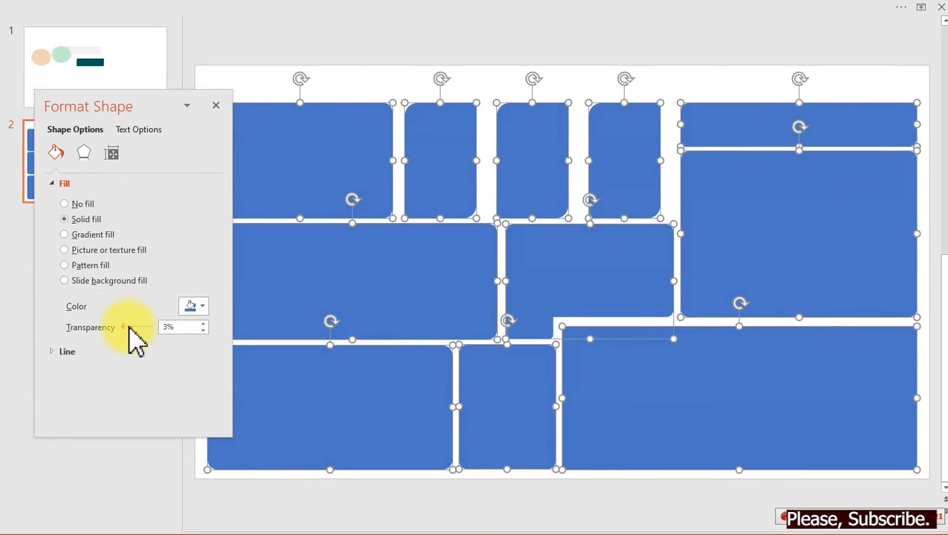
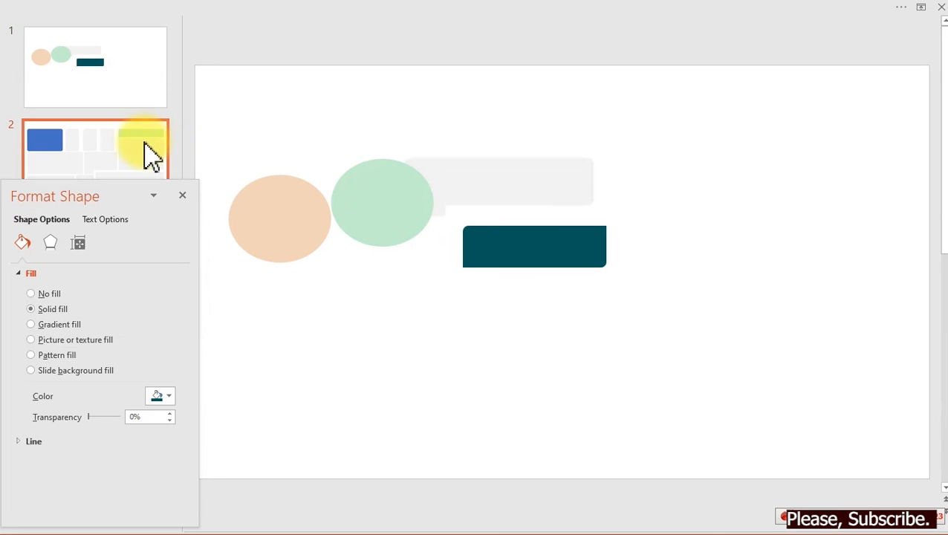
Paste the dark teal sample shape onto slide 2 and copy its formatting to the narrow rectangle in the middle of the lower row.
key("ctrl+v")
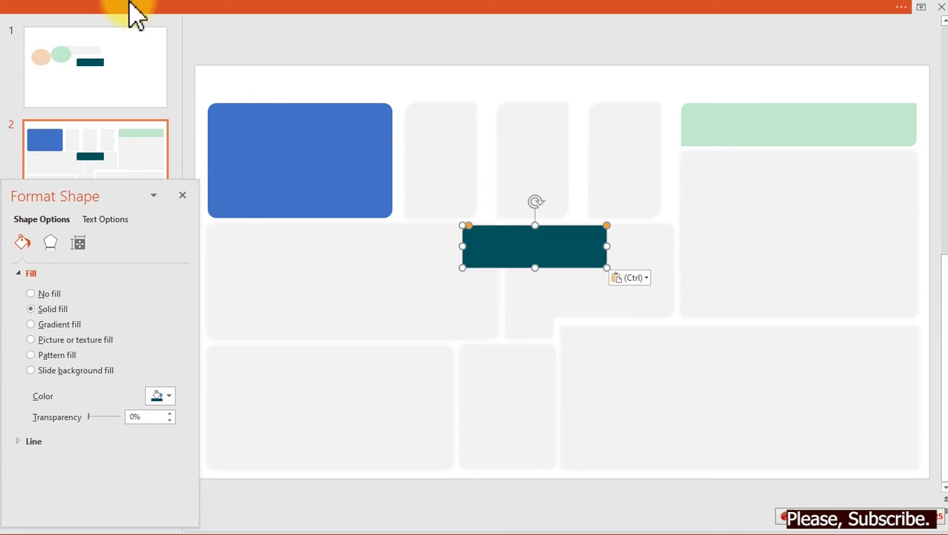
left_click(99, 11)
left_click(72, 87)
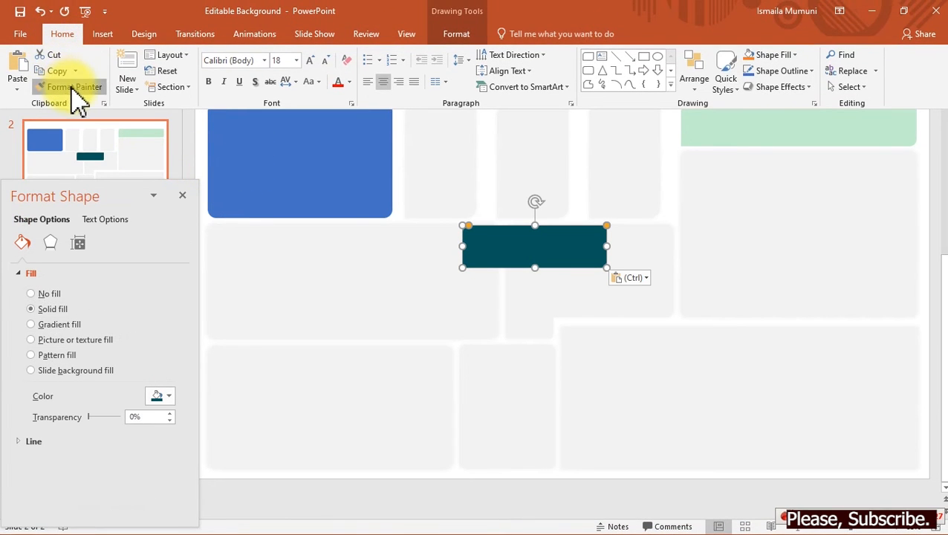
left_click(487, 394)
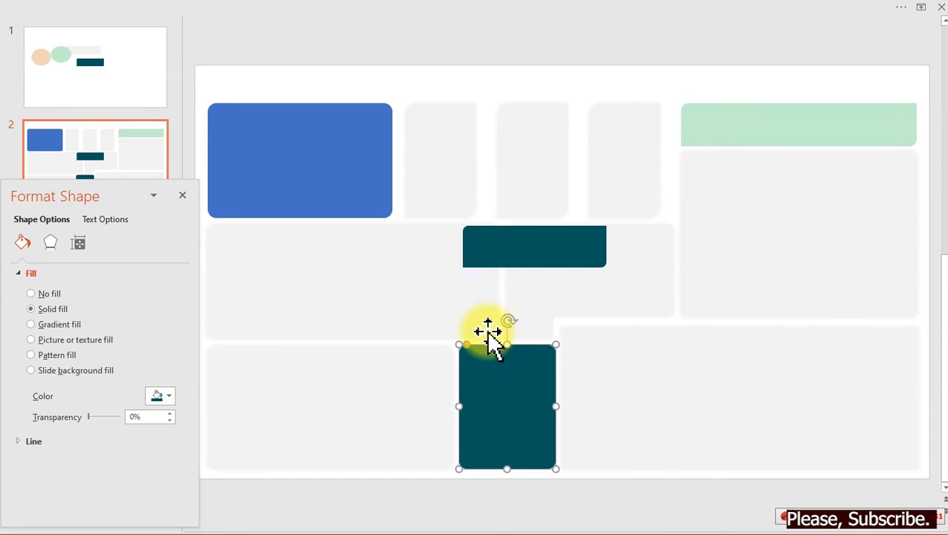
left_click(454, 56)
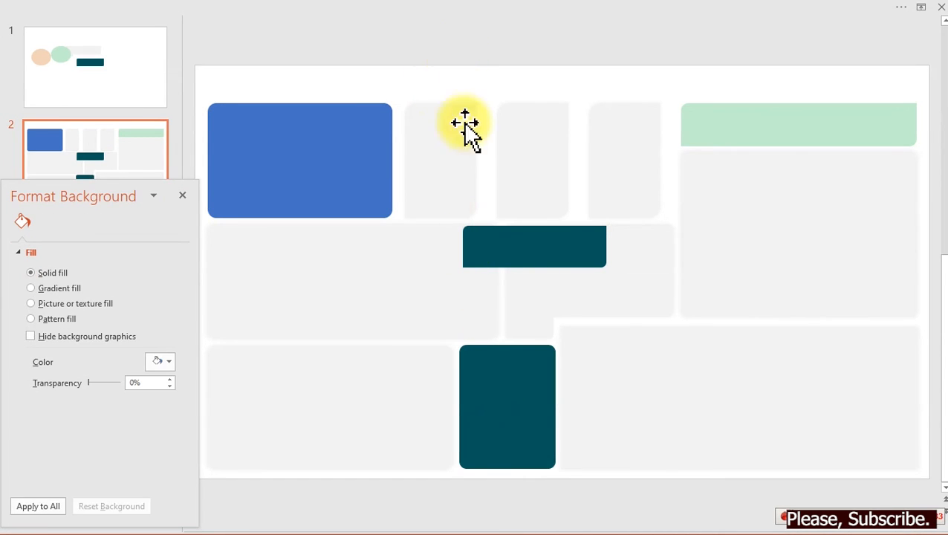
Replace the narrow lower-row rectangle with a copy of the middle small card, resized to fill the gap between its neighbouring panels.
left_click(506, 386)
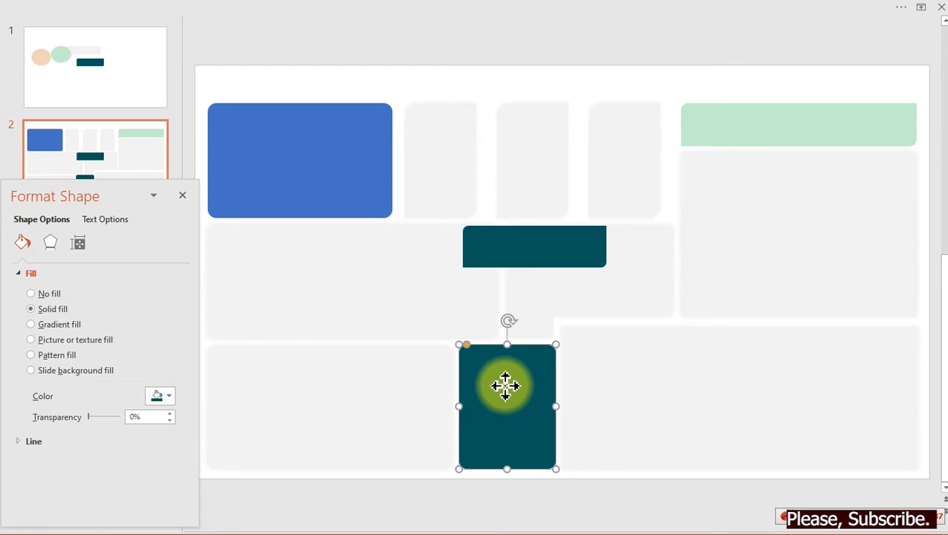
key("Delete")
left_click(534, 190)
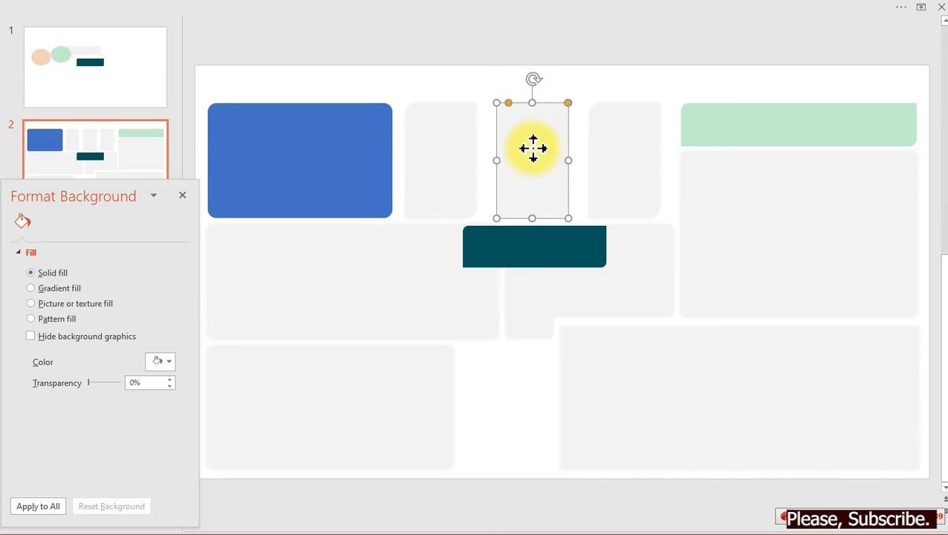
left_click_drag(527, 162, 547, 404)
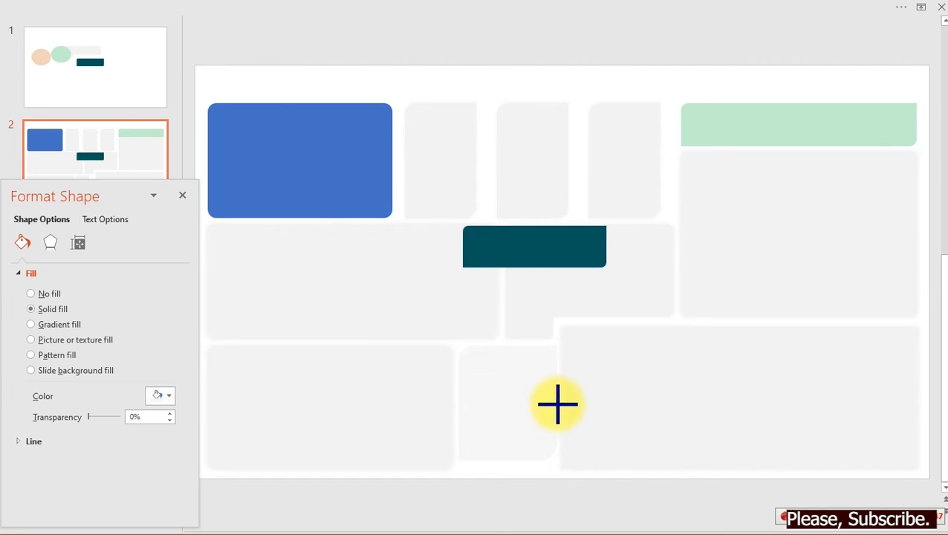
left_click_drag(556, 405, 556, 404)
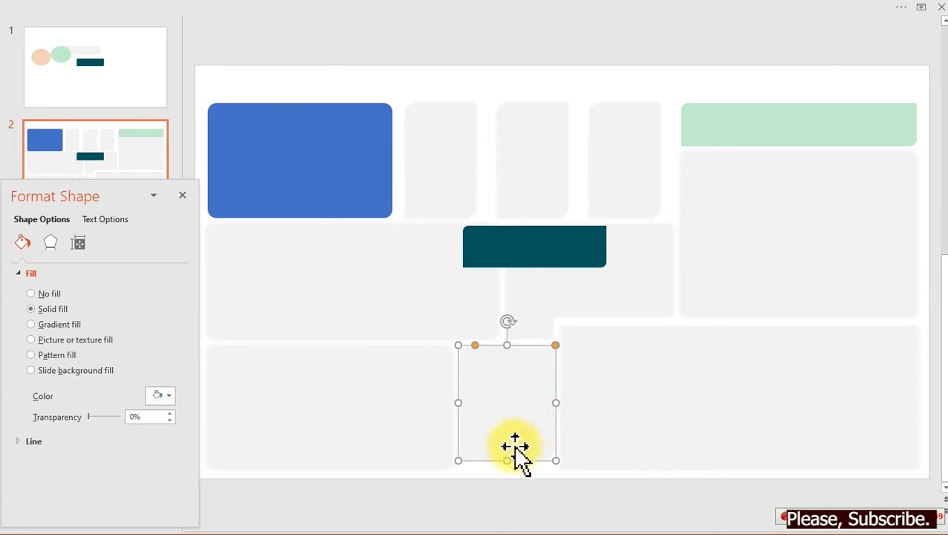
left_click_drag(508, 454, 504, 467)
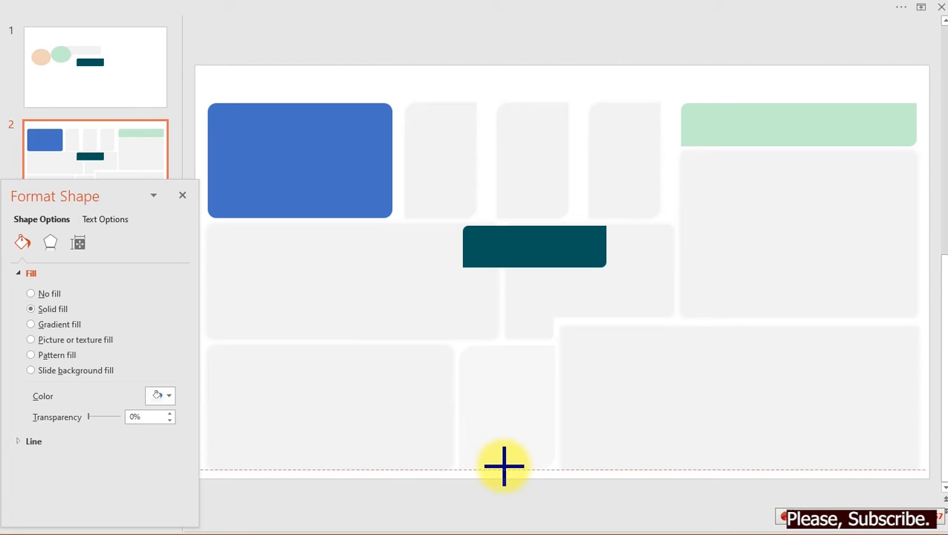
left_click_drag(504, 466, 504, 470)
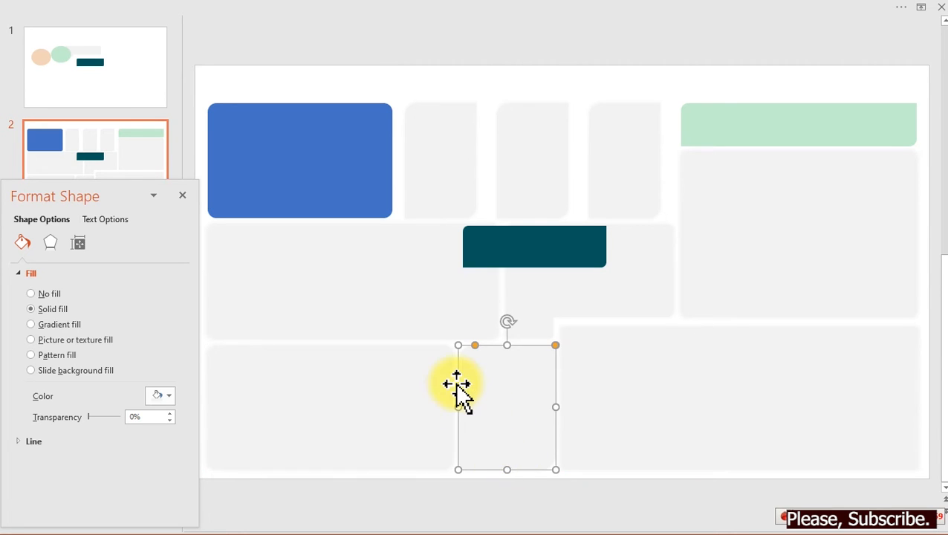
Copy the dark teal sample's formatting to the replacement card in the lower row and delete the sample shape.
left_click(509, 251)
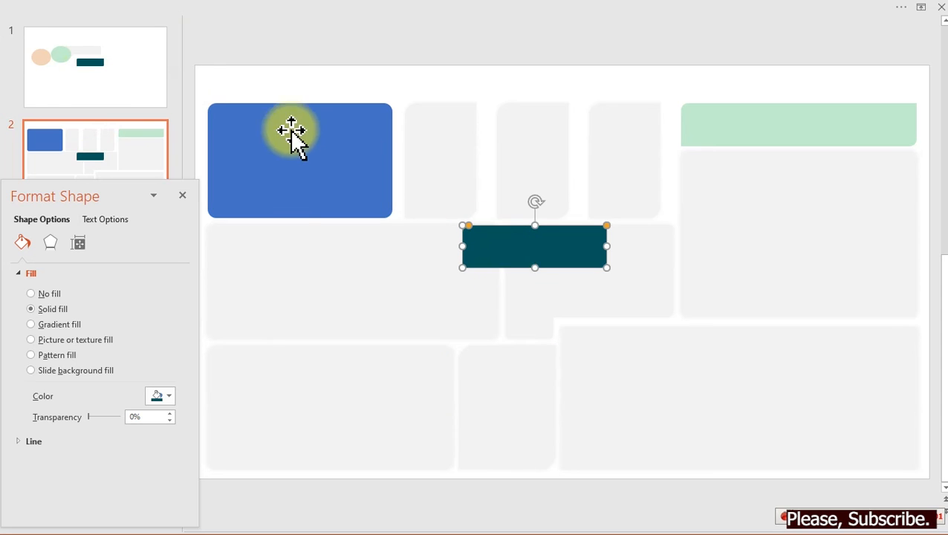
left_click(89, 10)
left_click(71, 89)
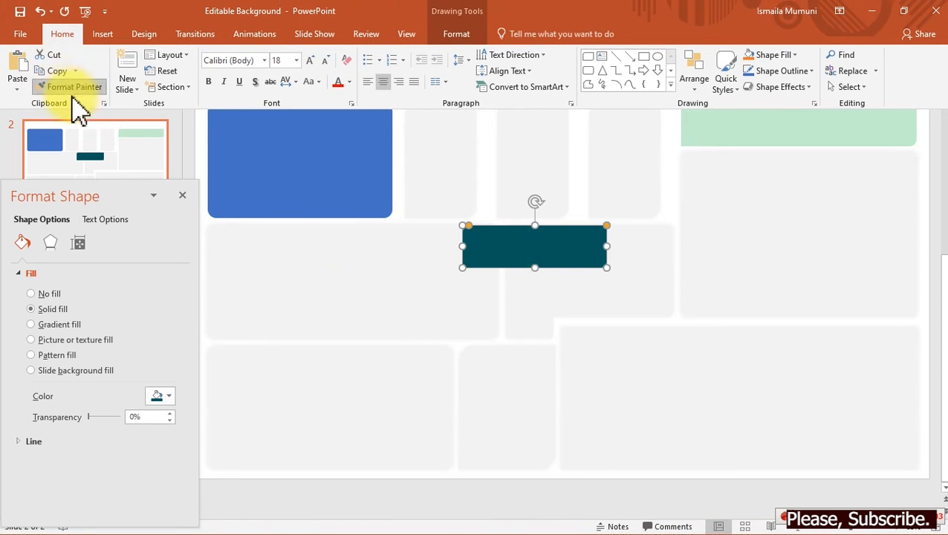
left_click(490, 408)
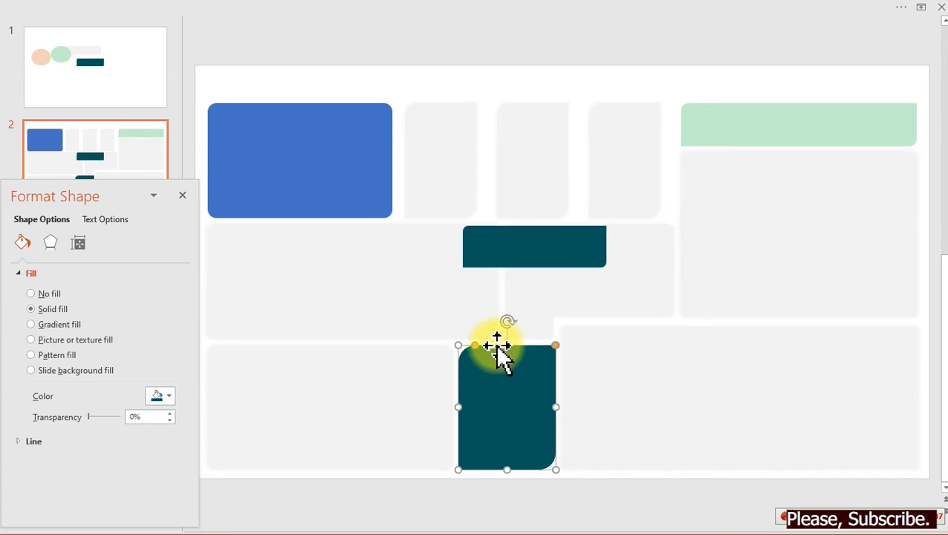
left_click(475, 98)
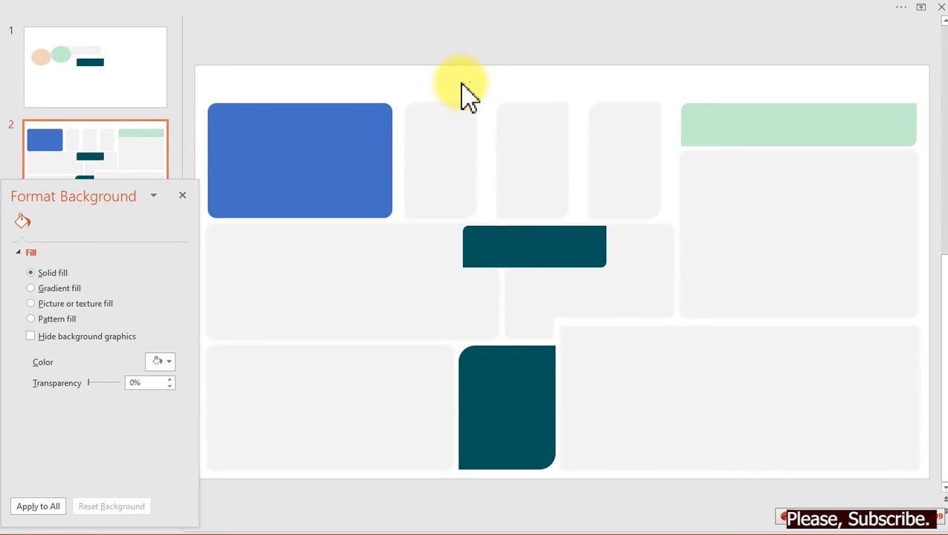
left_click(567, 255)
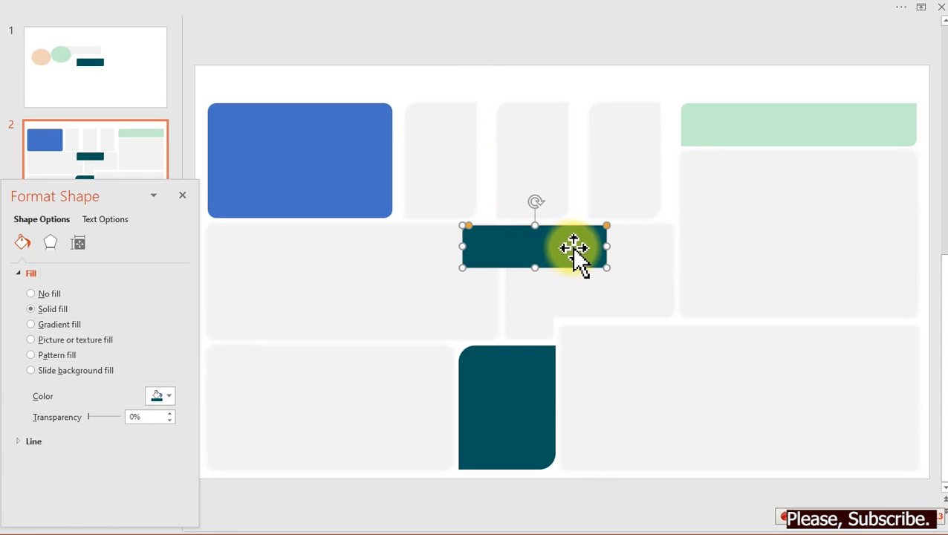
key("Delete")
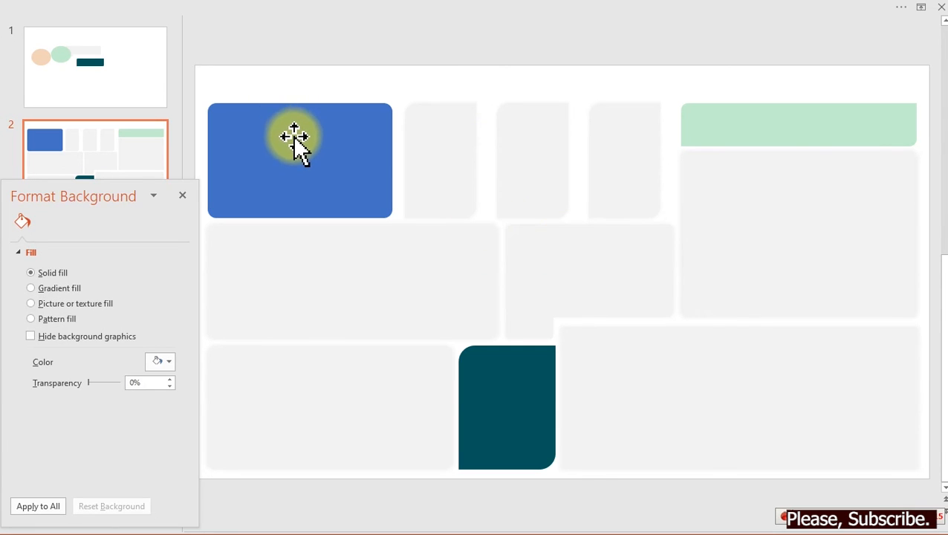
Duplicate the blue rectangle over the slide's centre and fill the original with the dark teal sampled from the lower-row card.
left_click(295, 137)
left_click_drag(295, 136, 542, 252)
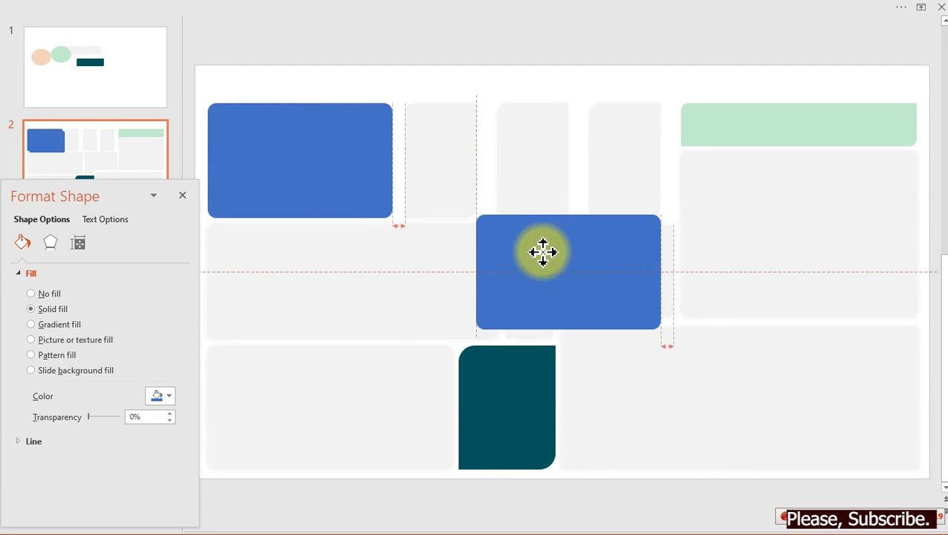
left_click(295, 150)
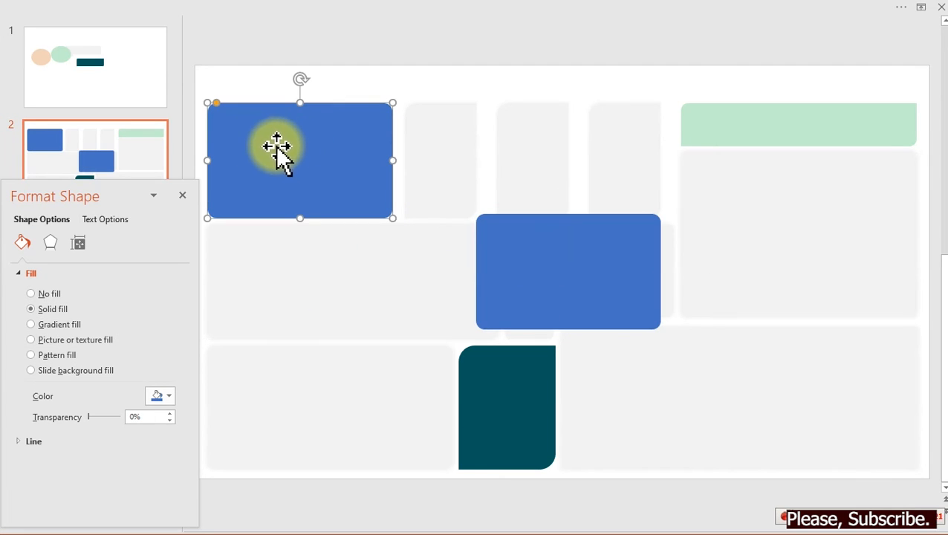
left_click(171, 396)
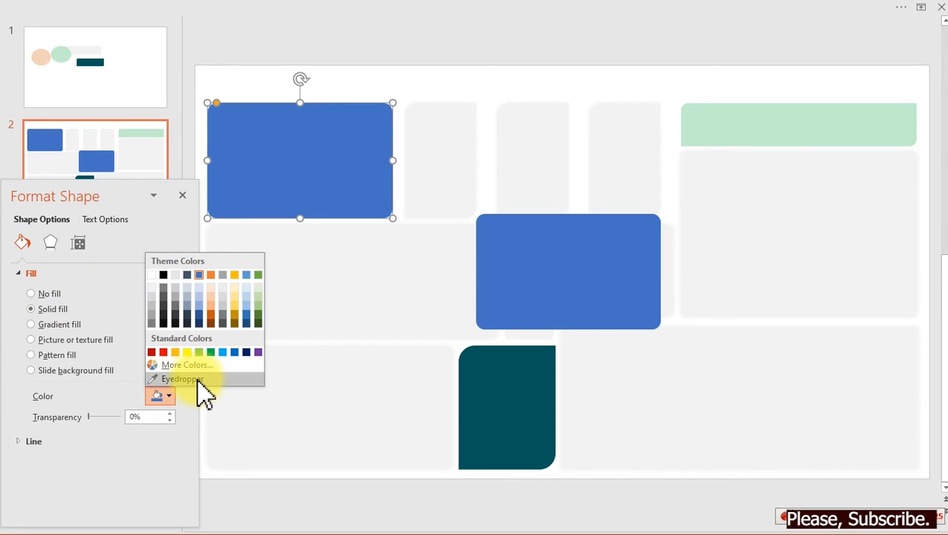
left_click(198, 382)
left_click(509, 403)
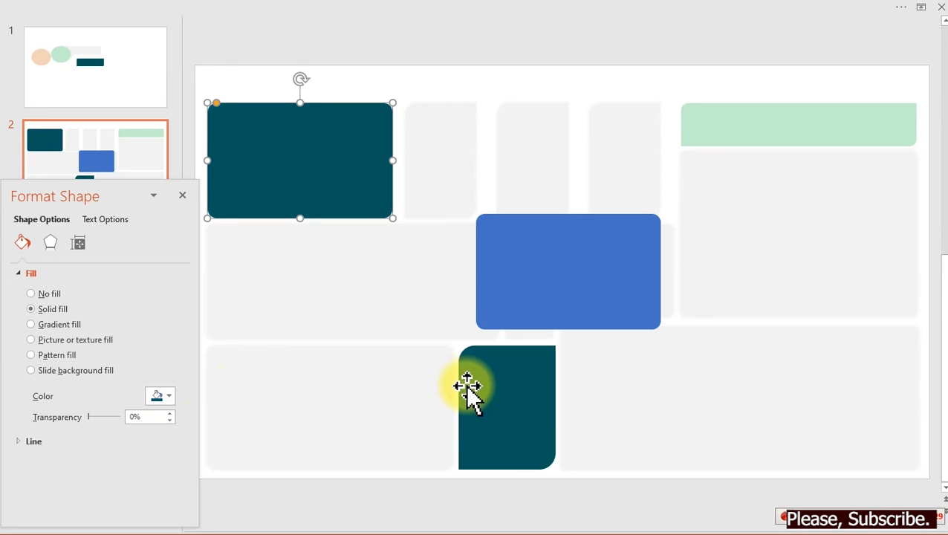
Fill the blue duplicate with white and place it over the large dark teal rectangle.
left_click(563, 297)
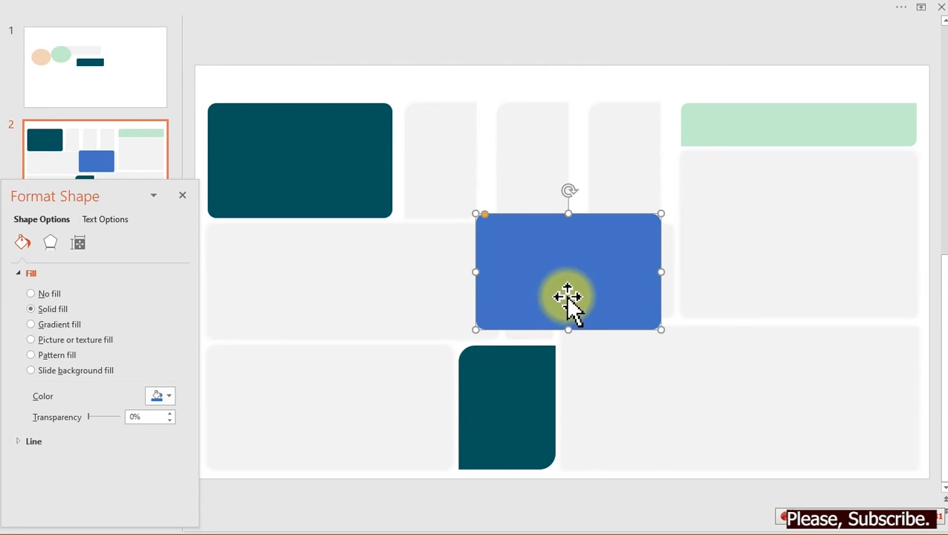
left_click(168, 390)
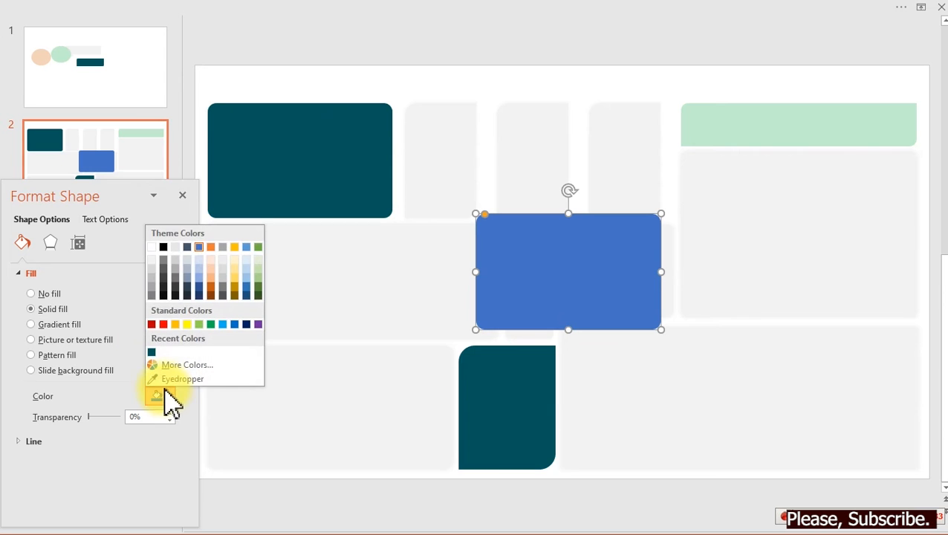
left_click(157, 248)
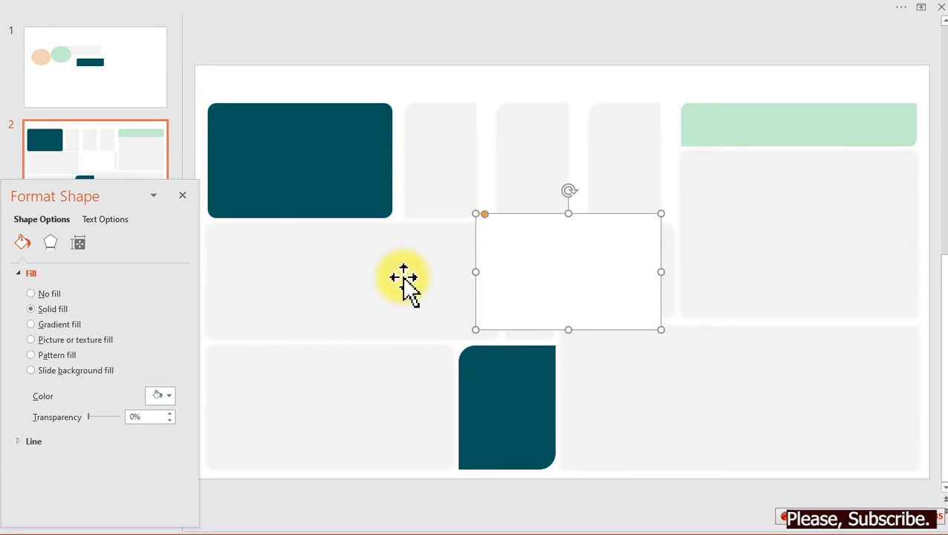
left_click_drag(554, 290, 306, 190)
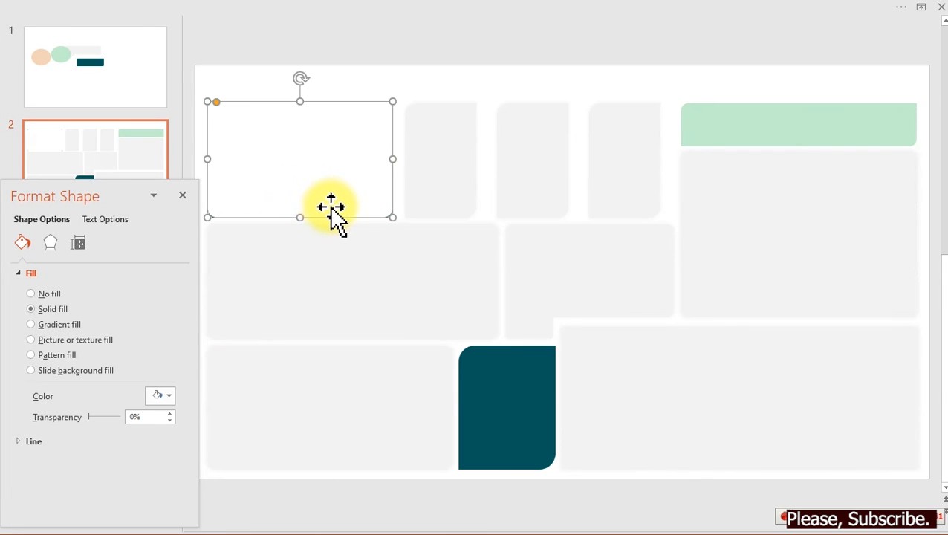
Nudge the white rectangle slightly down and left and shorten its lower edge, exposing thin teal borders along the upper, right and lower sides.
key("ctrl+Down")
key("ctrl+Down")
key("ctrl+Down")
key("ctrl+Down")
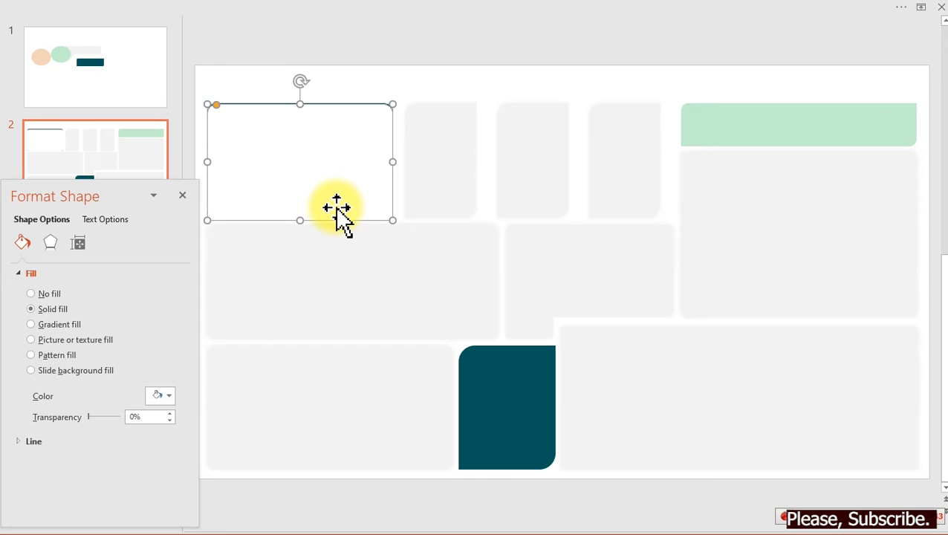
key("ctrl+Left")
key("ctrl+Left")
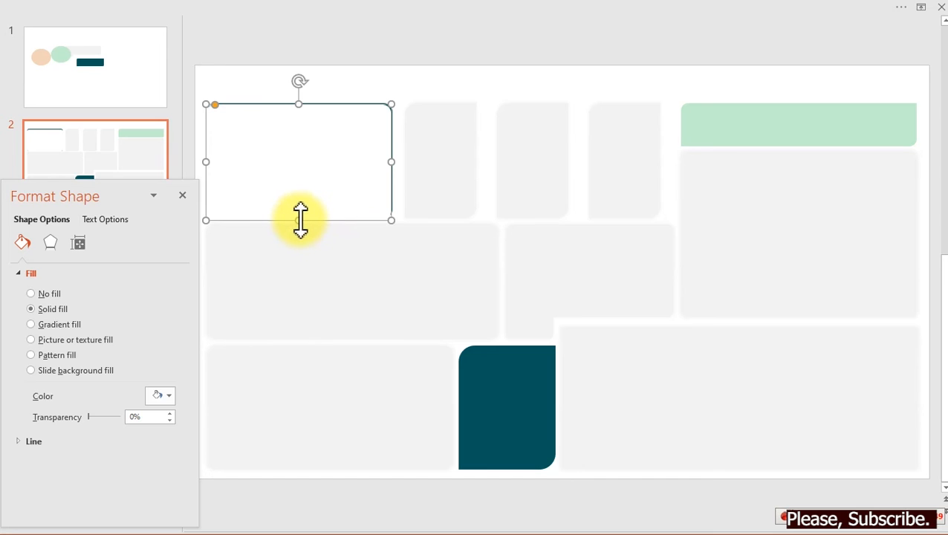
left_click_drag(299, 220, 301, 217)
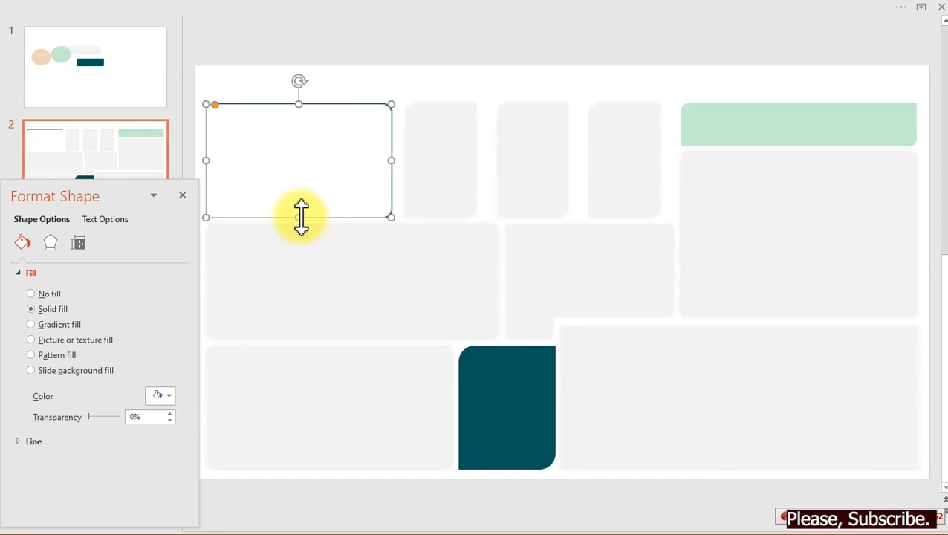
left_click(398, 55)
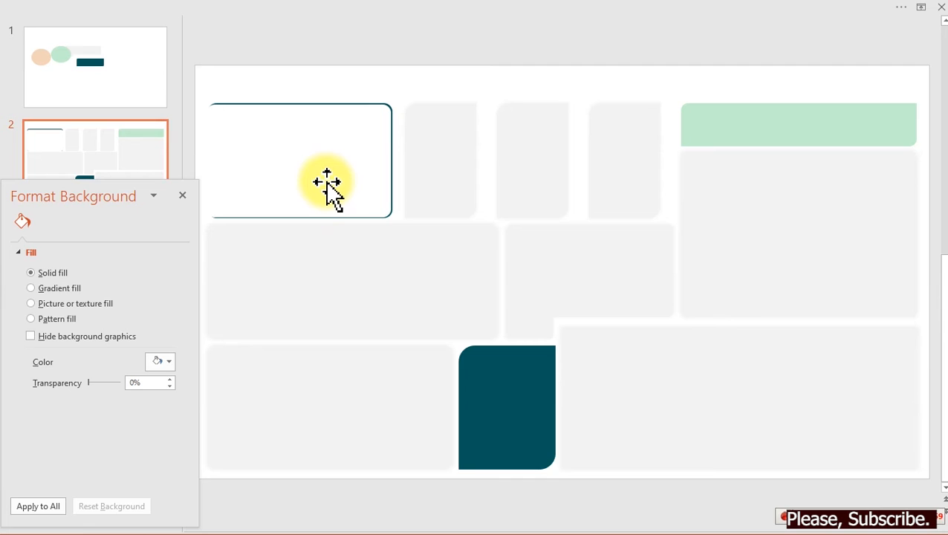
Give the middle small card in the upper row a darker grey fill with 36% transparency.
left_click(546, 168)
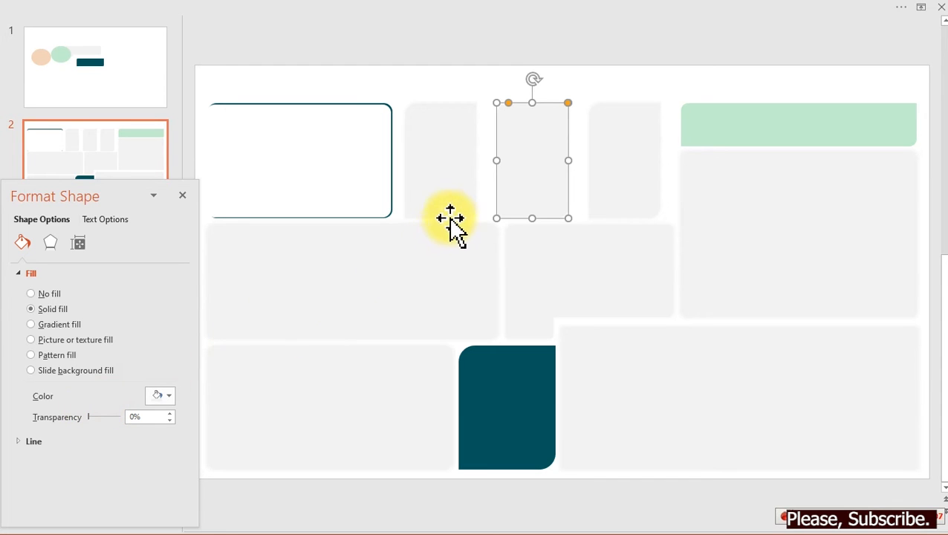
mouse_move(461, 197)
left_mouse_down()
mouse_move(502, 127)
mouse_move(550, 116)
mouse_move(524, 171)
left_mouse_up()
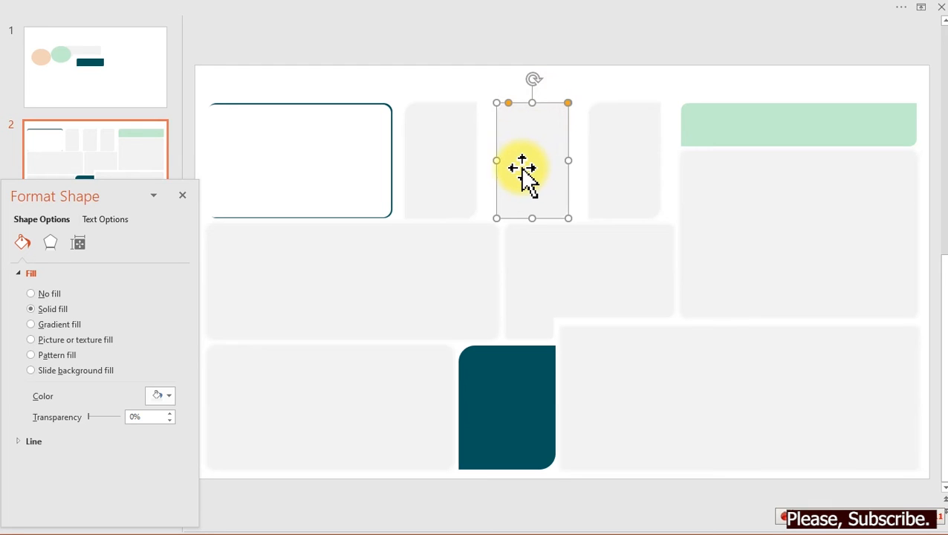
left_click_drag(524, 175, 476, 189)
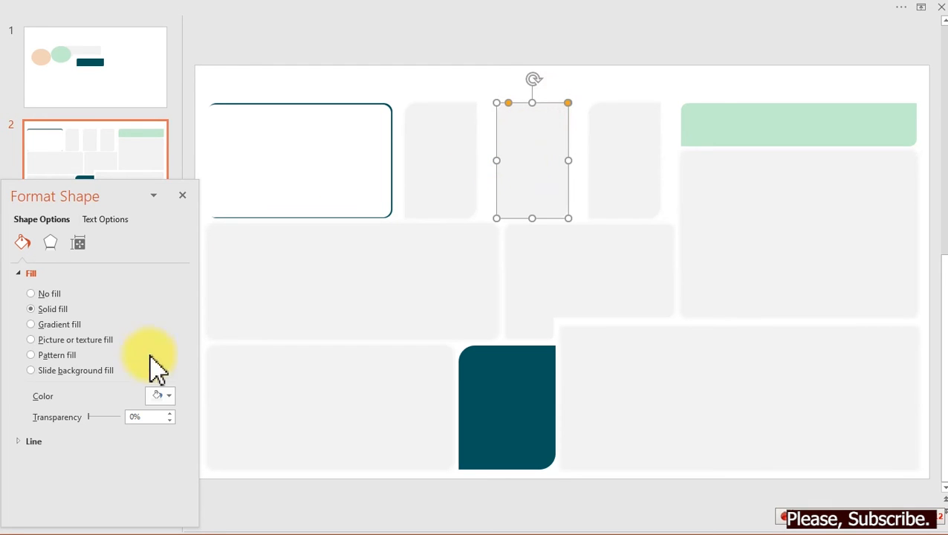
left_click(161, 396)
left_click(153, 271)
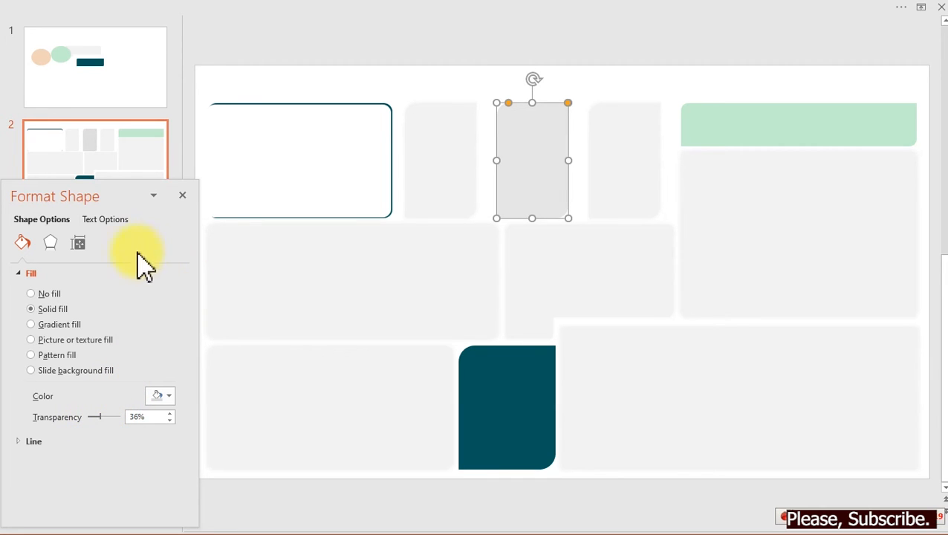
Copy the darker grey card's formatting to the merged L-shaped panel below it.
left_click(165, 10)
left_click(68, 88)
left_click(543, 281)
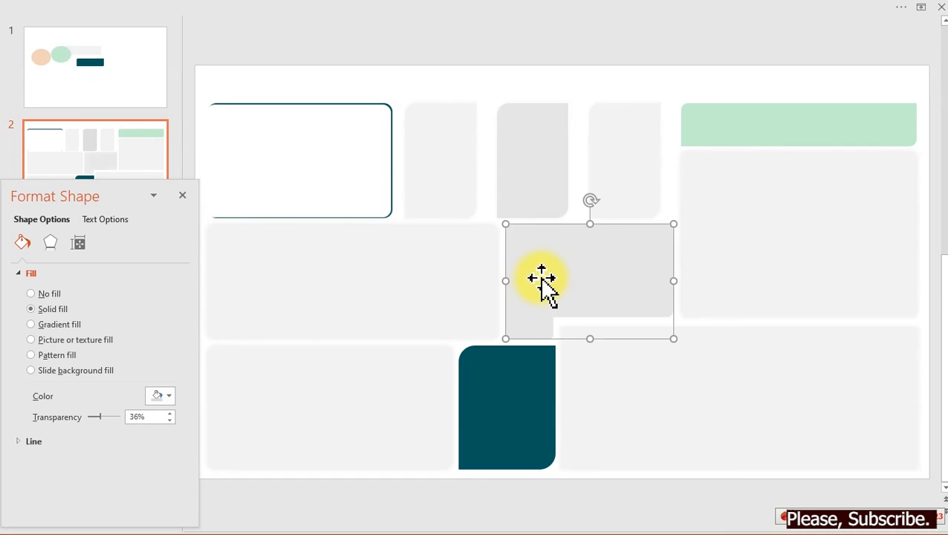
left_click(430, 46)
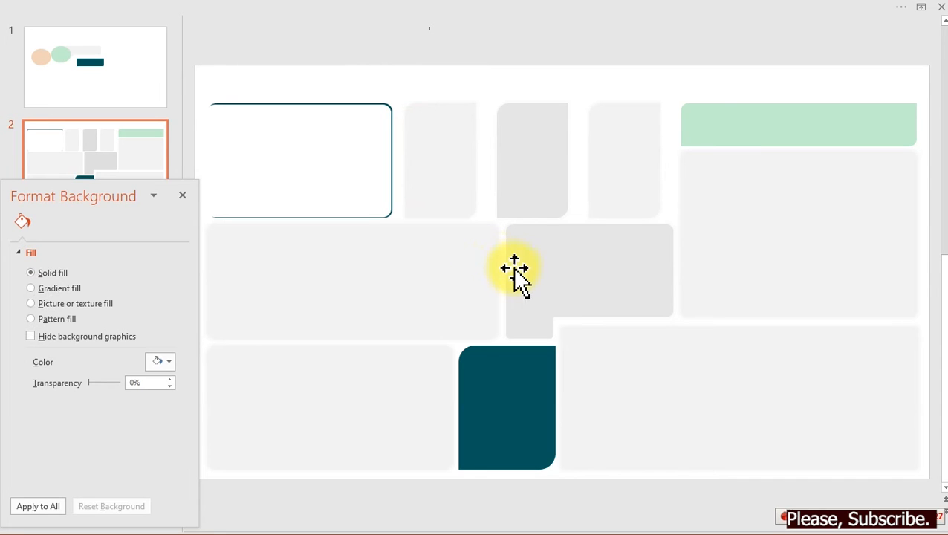
Set the fill transparency of the middle small card and the L-shaped panel to 48%.
left_click(574, 281)
left_click(546, 171, "shift")
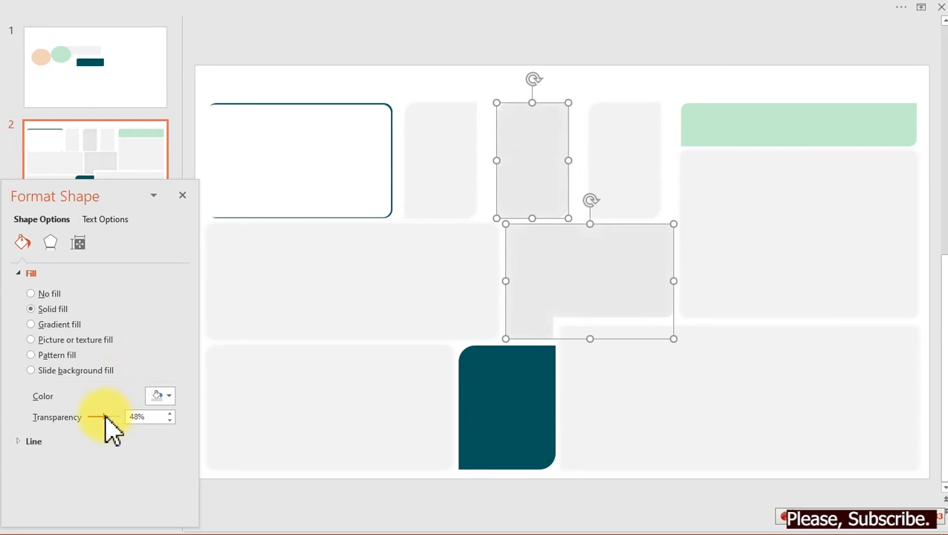
left_click(416, 52)
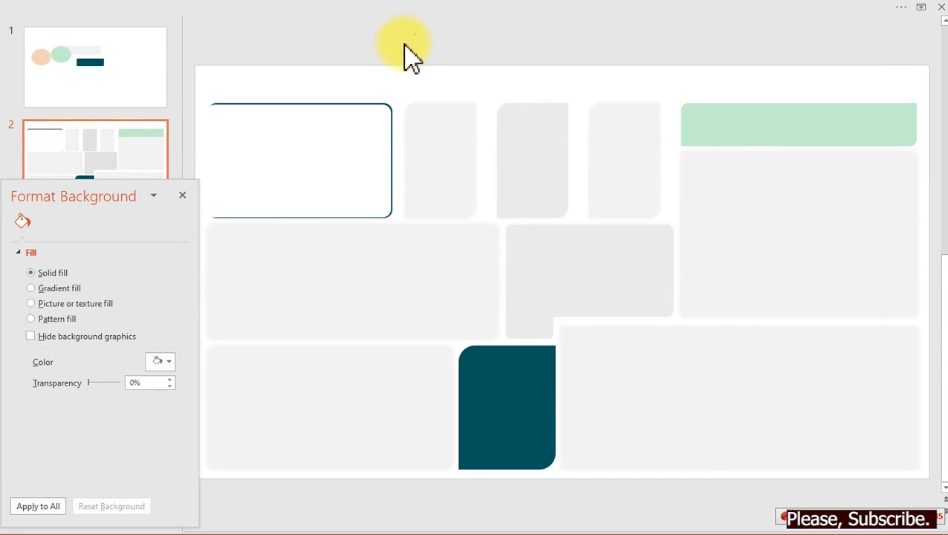
mouse_move(186, 15)
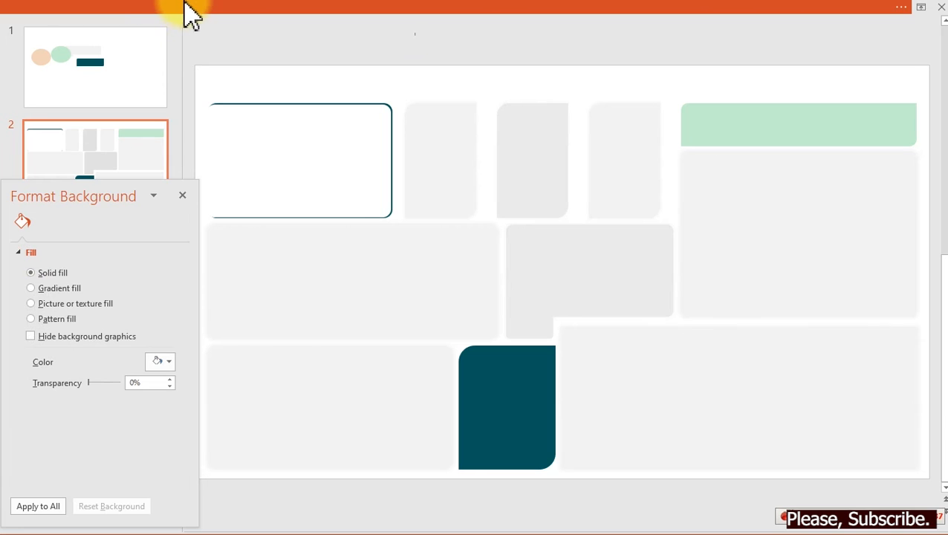
left_click(167, 9)
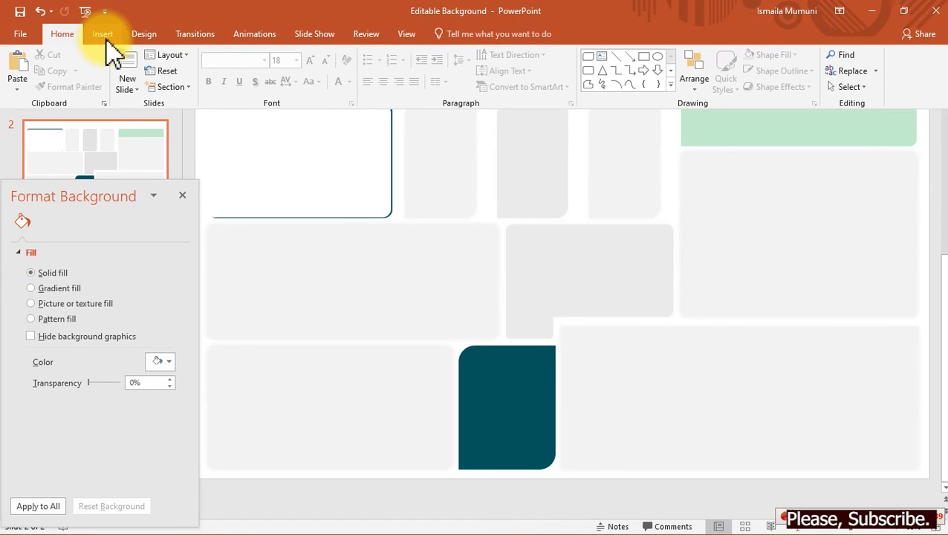
left_click(104, 35)
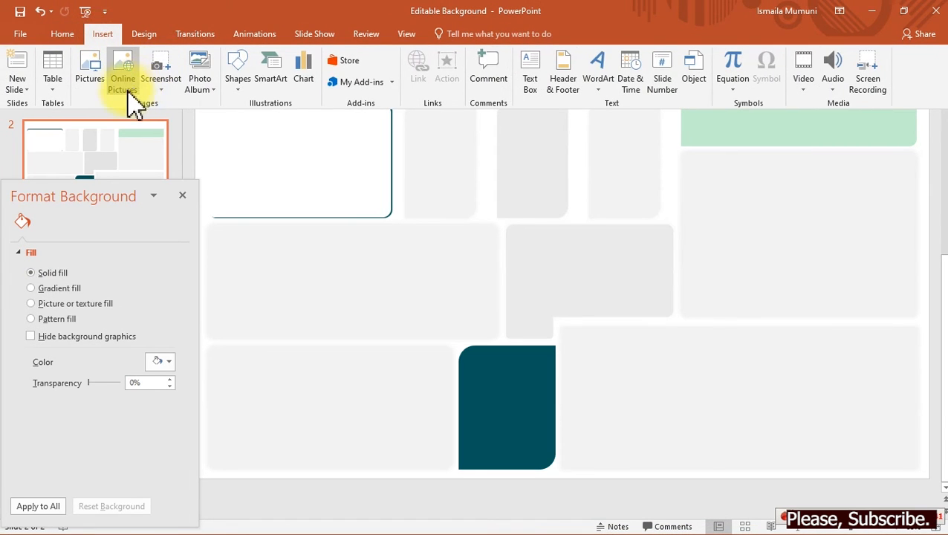
left_click(240, 83)
left_click(301, 119)
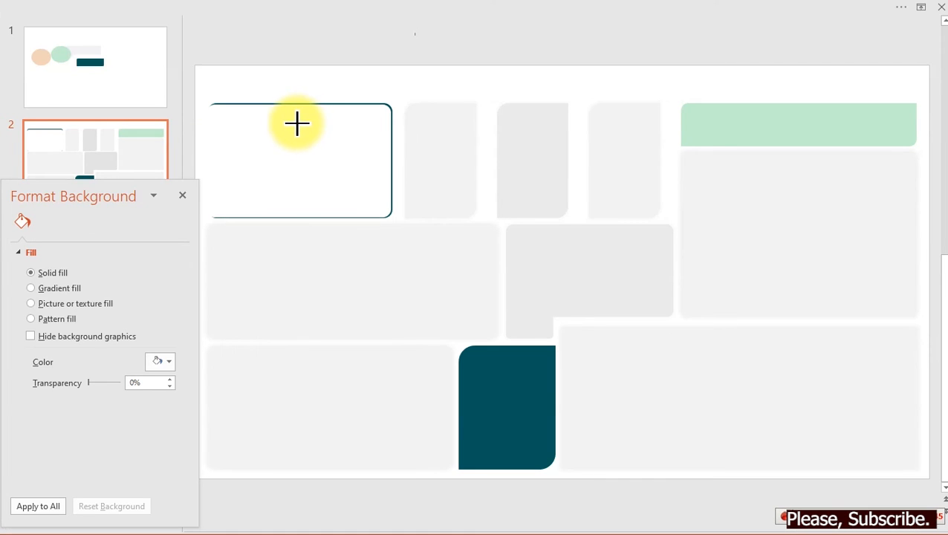
left_click_drag(300, 246, 497, 378)
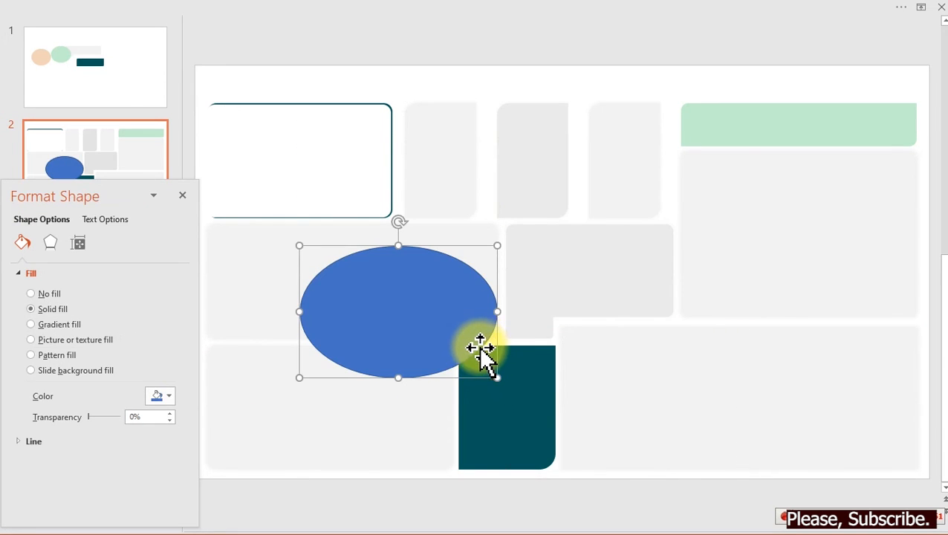
key("ctrl+z")
Draw a circle about 0.58 inch in diameter and place it centred near the upper edge of the first small card.
left_click(215, 14)
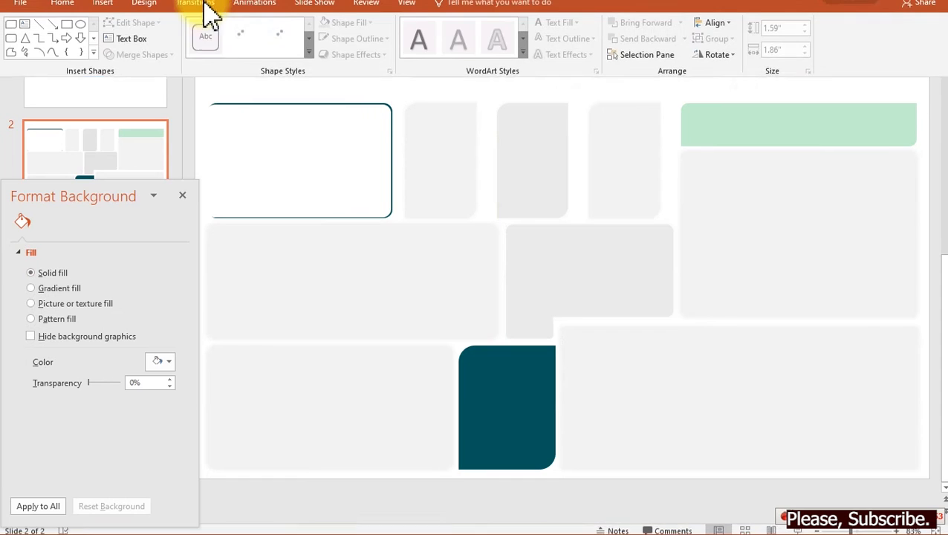
left_click(80, 57)
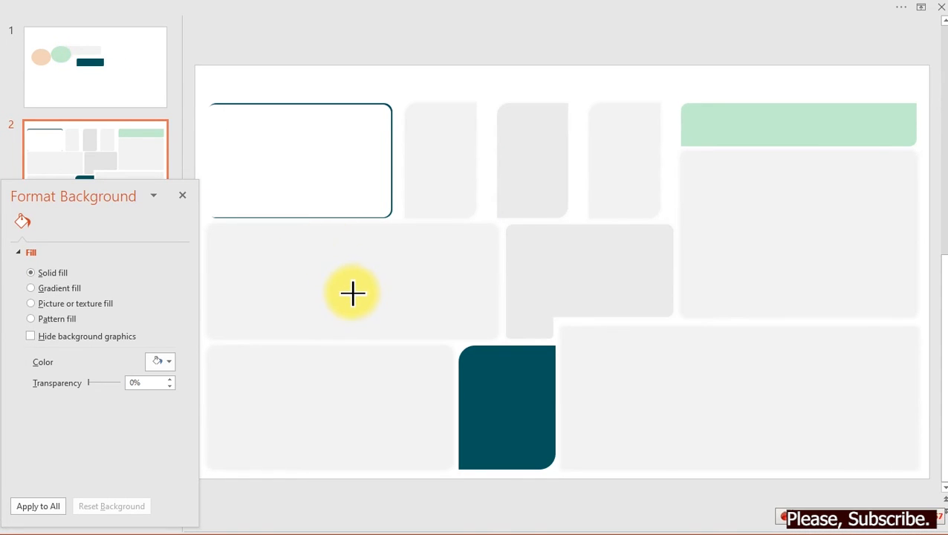
left_click_drag(352, 290, 376, 327)
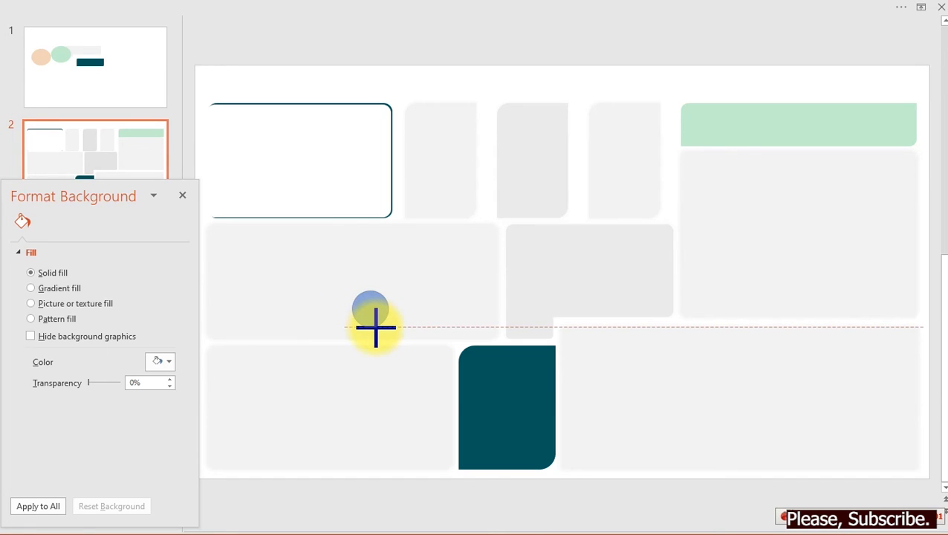
mouse_move(375, 325)
left_mouse_down()
mouse_move(377, 286)
mouse_move(440, 131)
left_mouse_up()
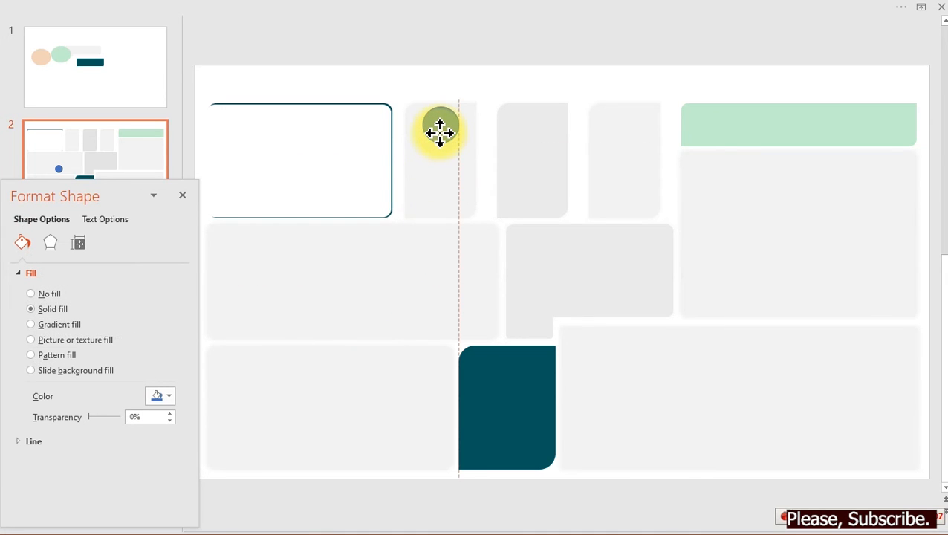
Duplicate the blue circle onto the second and third small cards at the same height.
left_click_drag(437, 132, 529, 127)
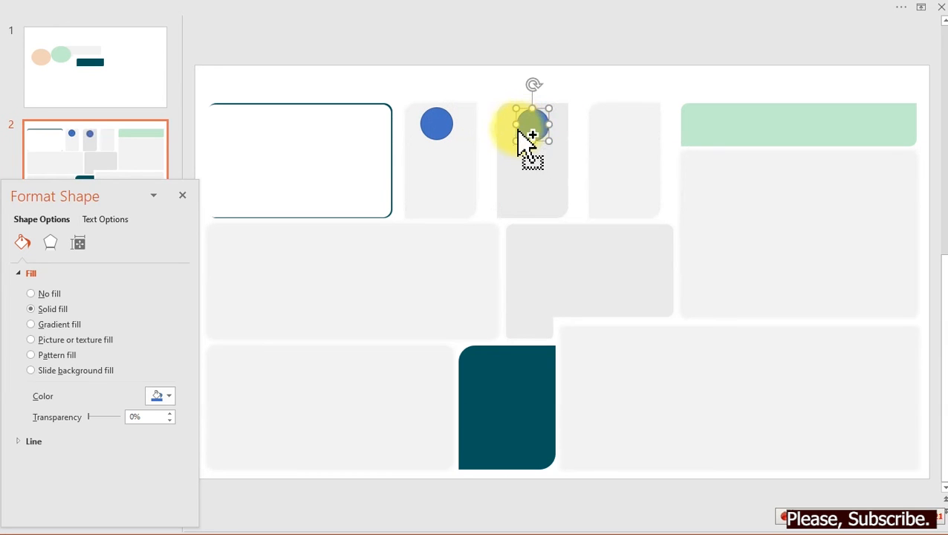
key("ctrl+d")
left_click_drag(631, 137, 530, 119)
Align the three blue circles with each other in one horizontal row.
left_click(533, 127, "ctrl")
left_click(441, 121, "ctrl")
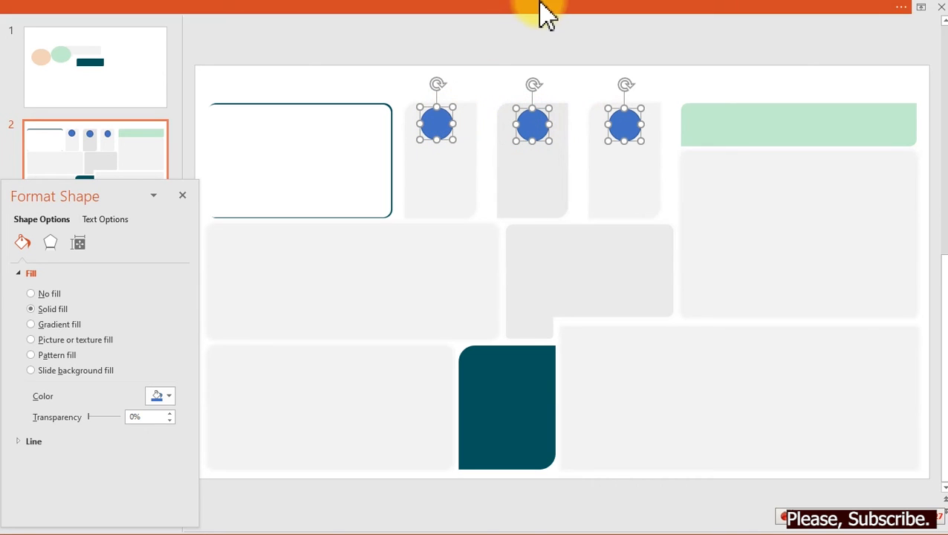
left_click(565, 9)
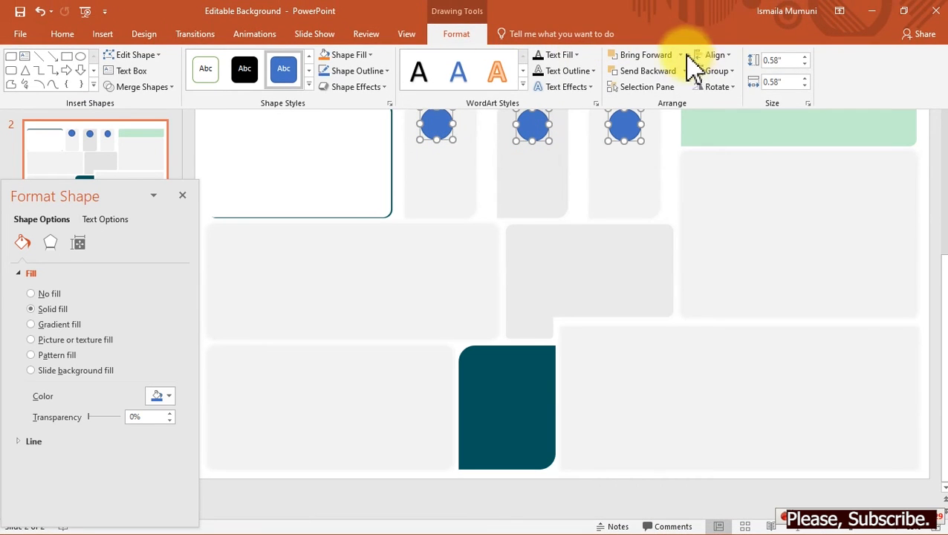
left_click(716, 56)
left_click(737, 139)
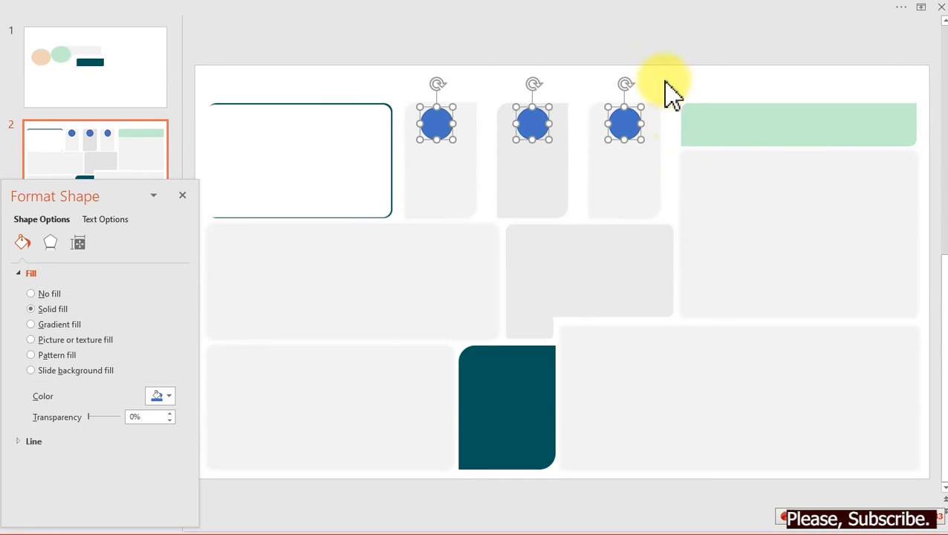
left_click(665, 82)
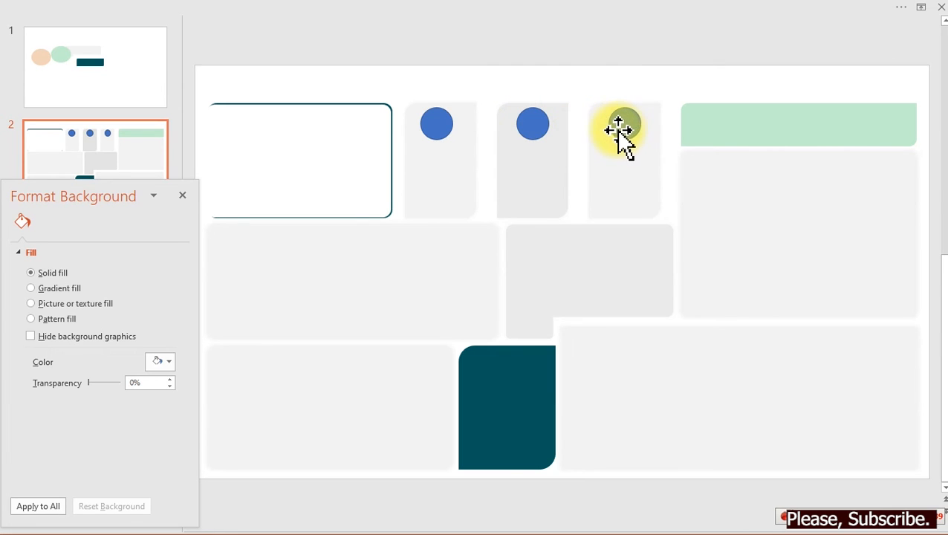
Copy the peach oval from slide 1 and paste it onto slide 2.
left_click(130, 83)
left_click(264, 212)
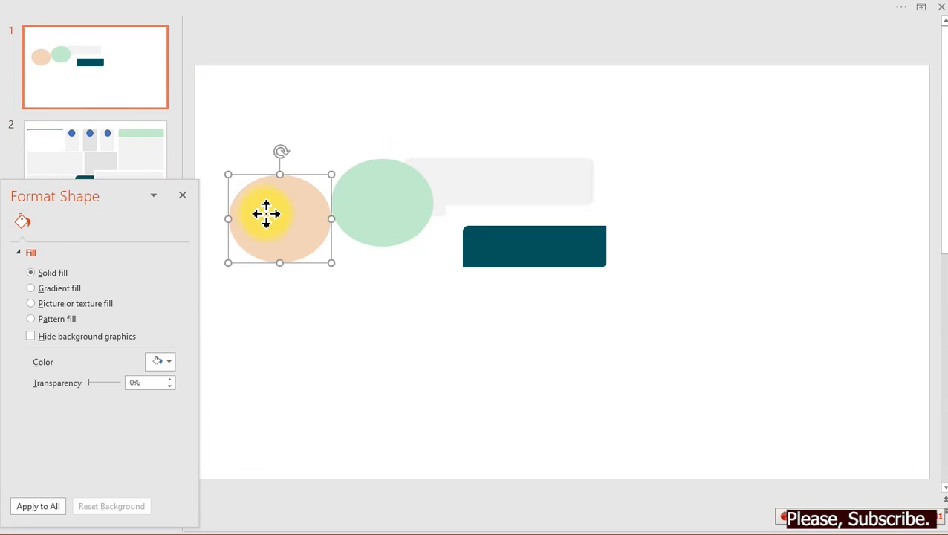
left_click(130, 152)
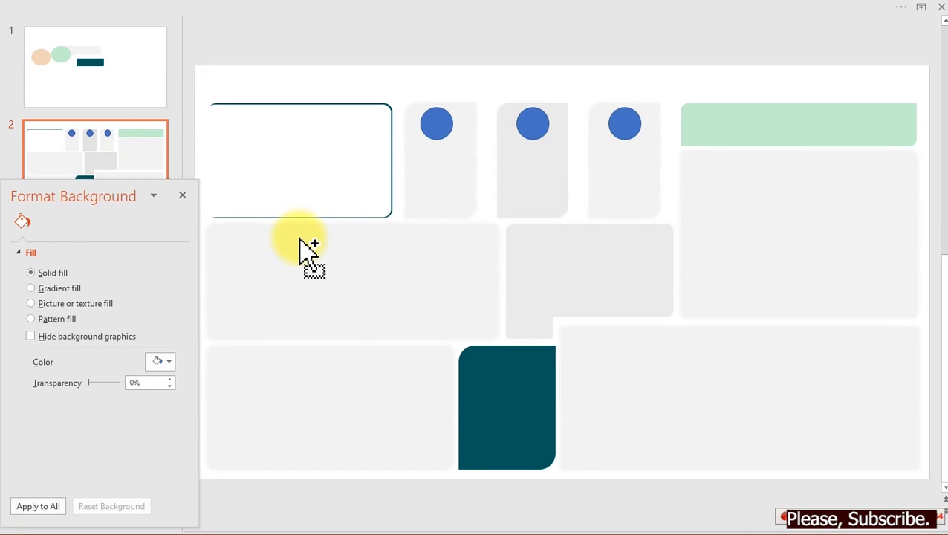
left_click_drag(309, 253, 321, 232)
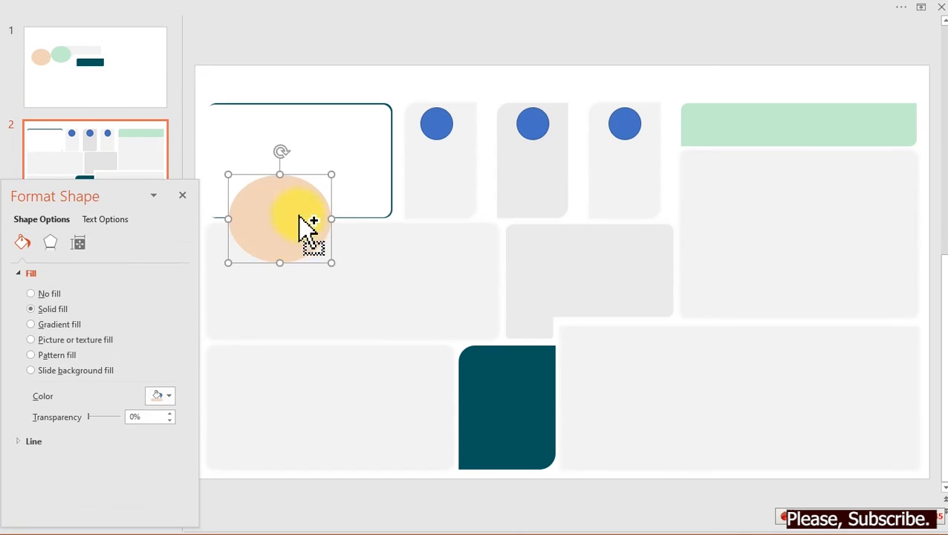
Copy the pasted peach oval's formatting to the middle circle, and delete the pasted oval.
left_click(156, 13)
left_click(70, 87)
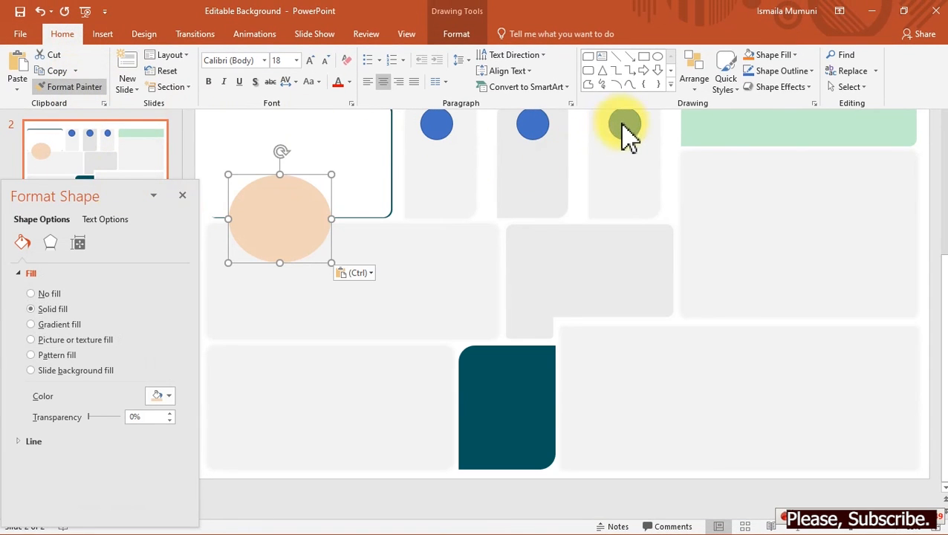
left_click(535, 125)
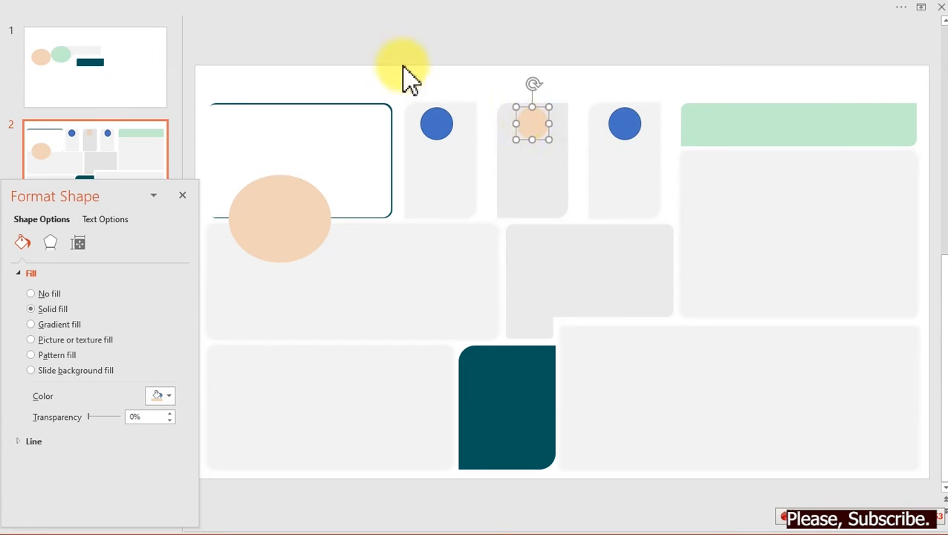
left_click(284, 199)
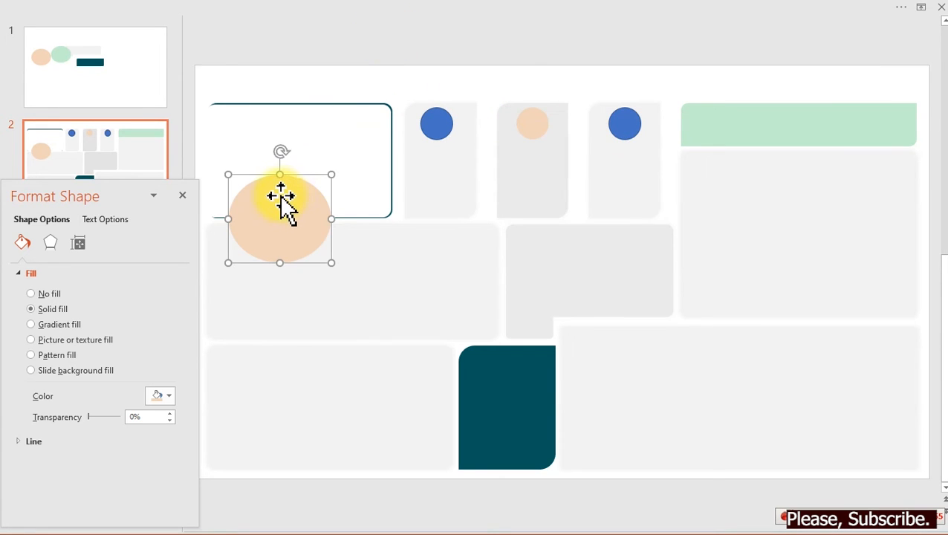
key("Delete")
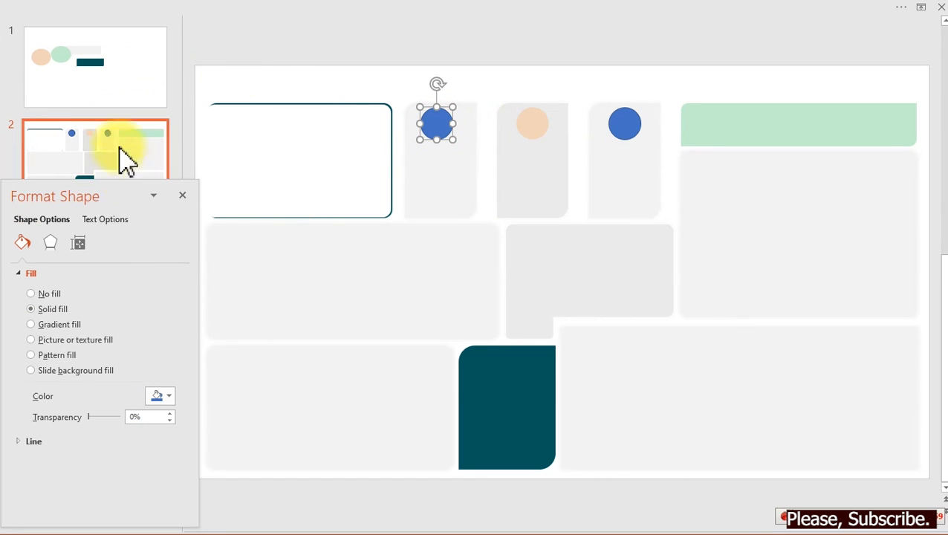
Fill the first circle with the recent dark teal and the third circle with the light green sampled from the header bar.
left_click(165, 396)
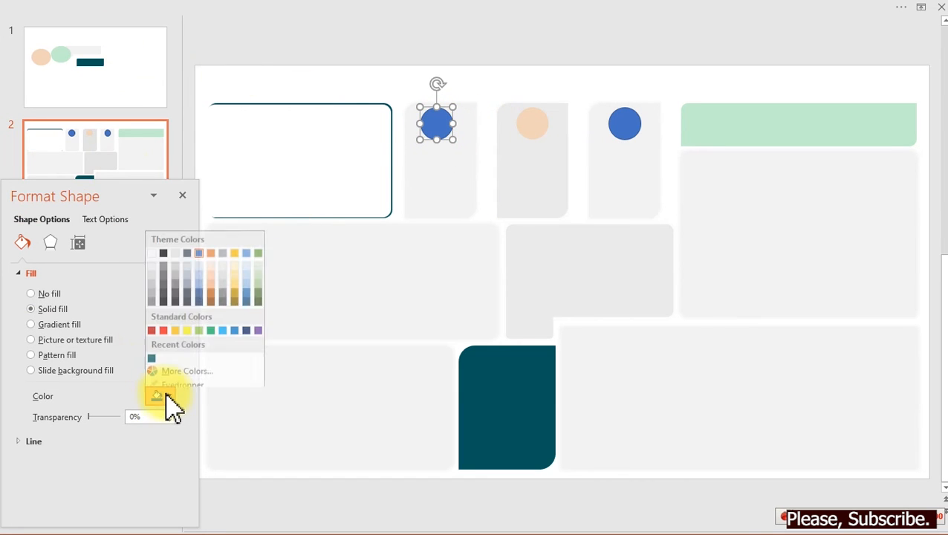
left_click(151, 358)
left_click(628, 124)
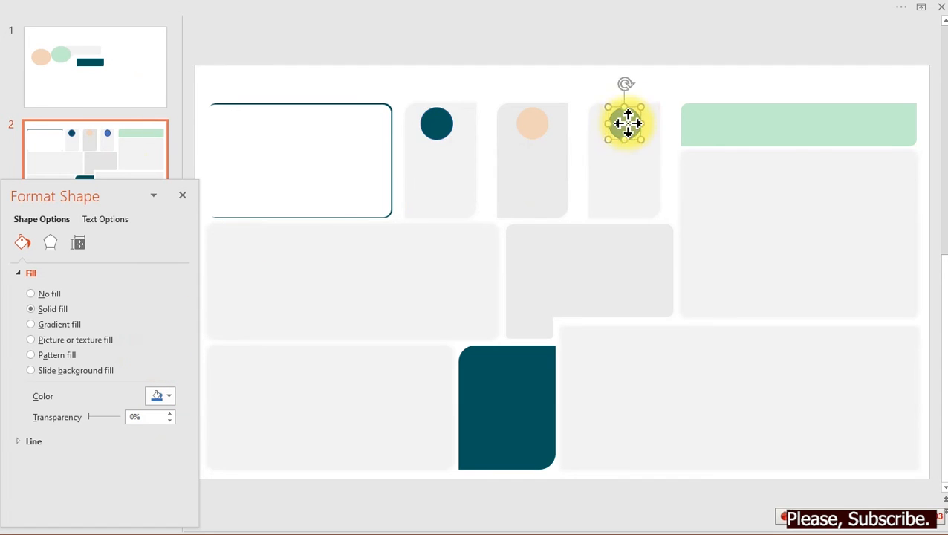
left_click(164, 396)
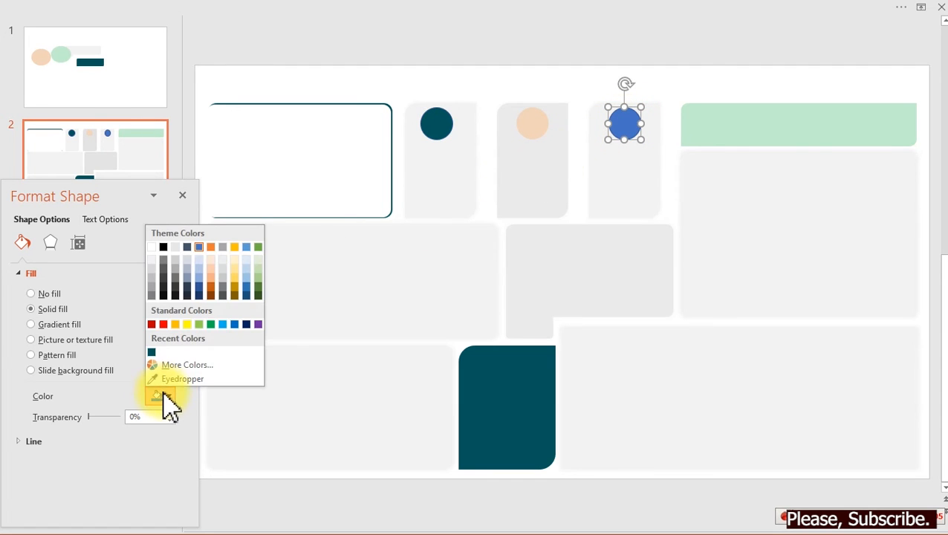
left_click(163, 382)
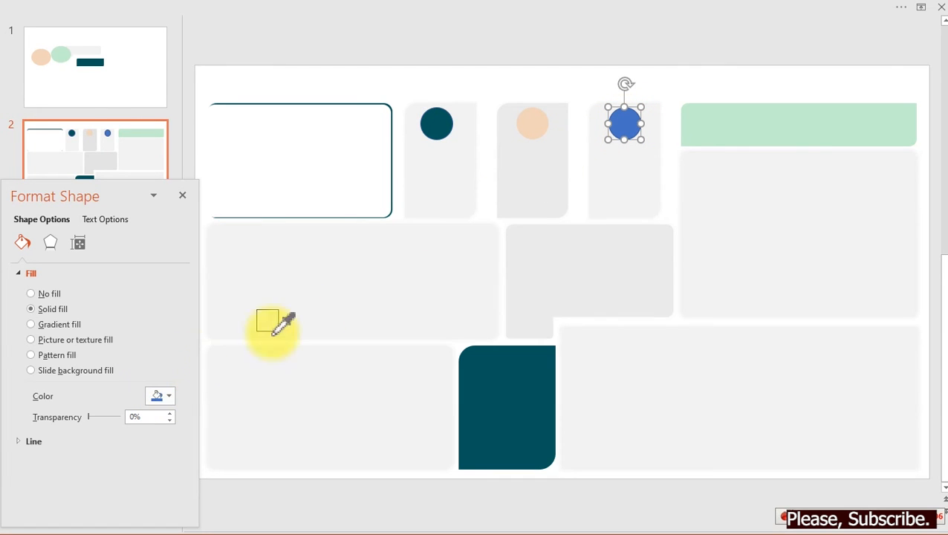
left_click(751, 135)
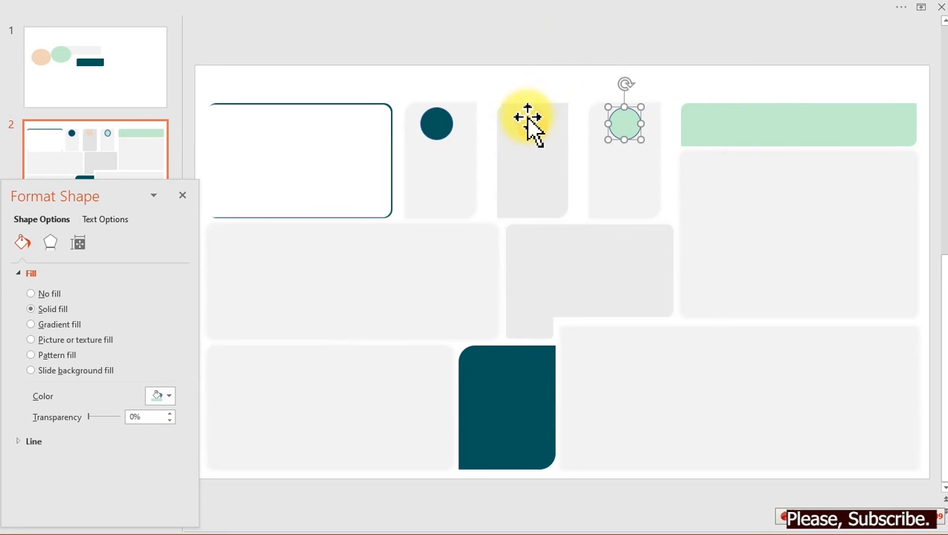
left_click(438, 123, "ctrl")
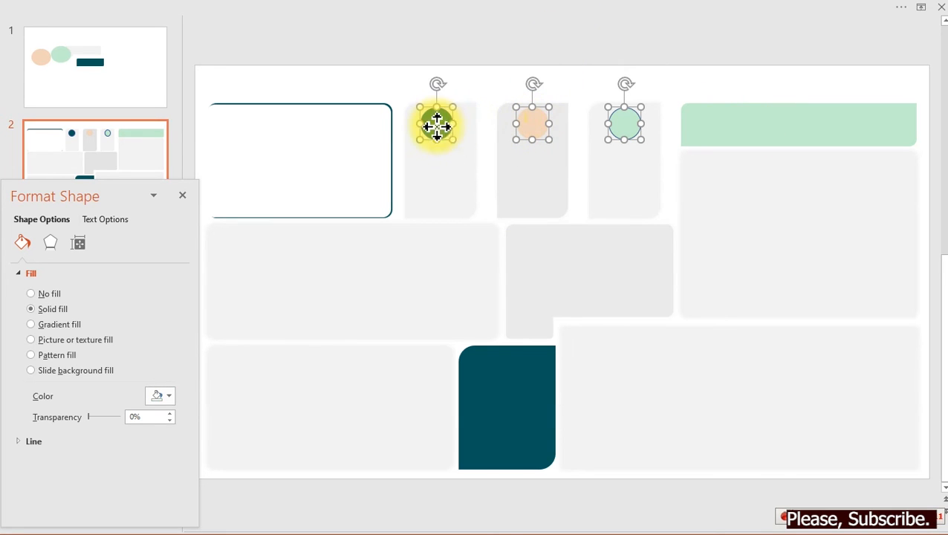
left_click(33, 444)
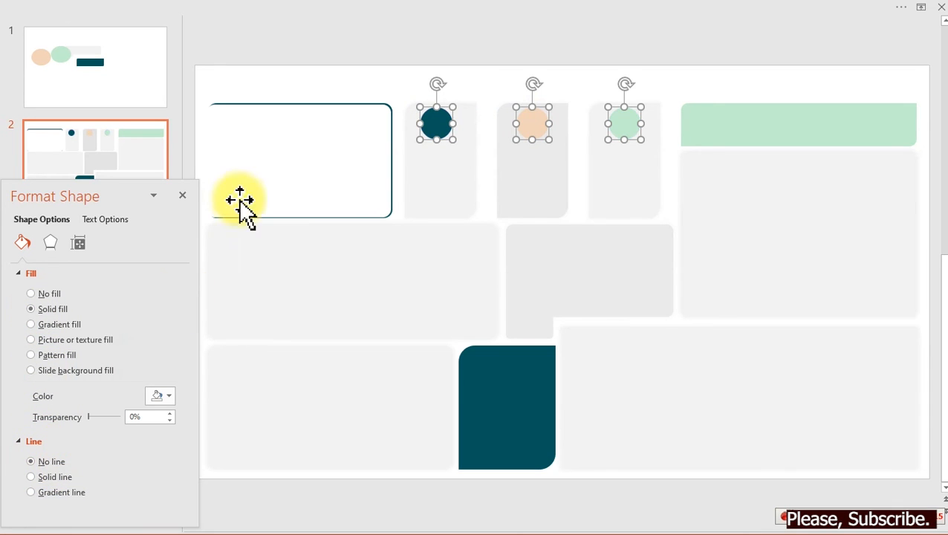
left_click_drag(306, 110, 322, 95)
key("ctrl+z")
key("ctrl+z")
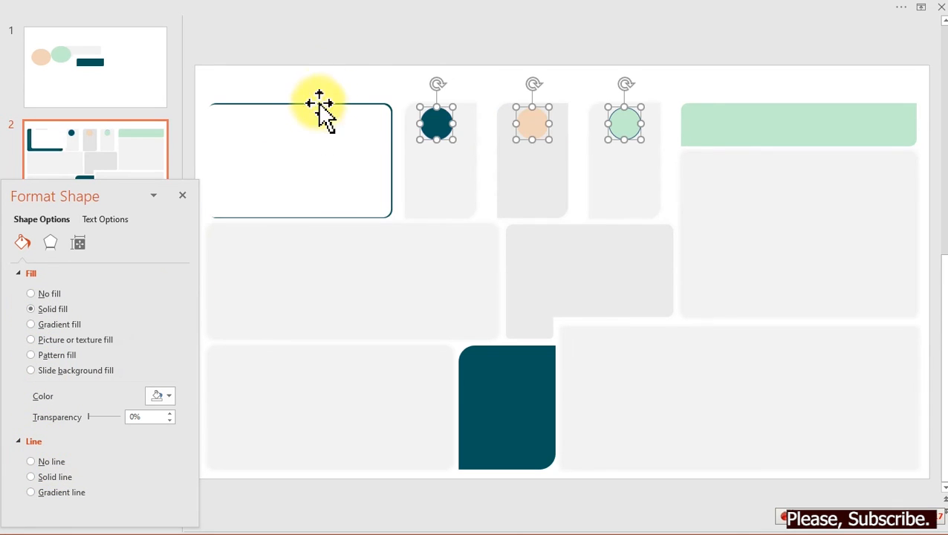
left_click(372, 53)
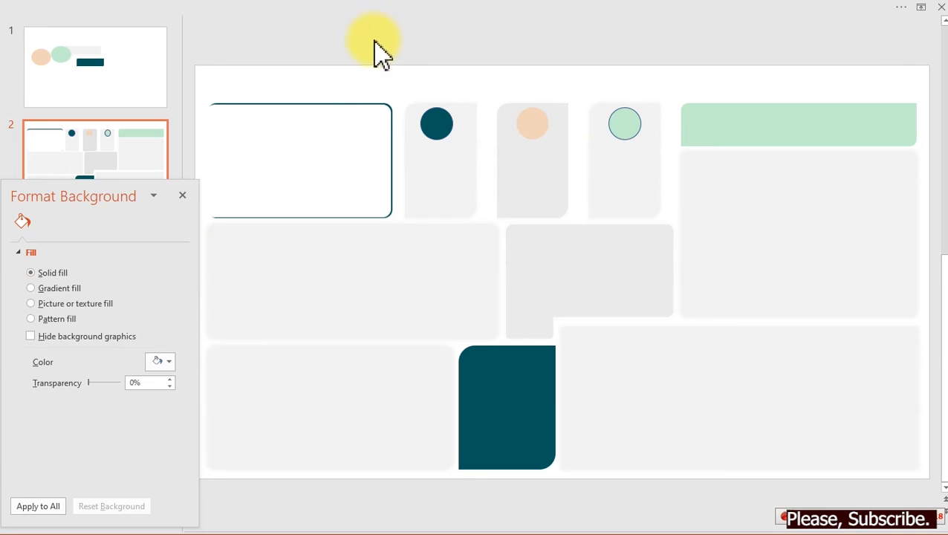
Remove the outlines from the dark teal, peach and light green circles on the small upper cards.
left_click(626, 128)
left_click(533, 127, "ctrl")
left_click(435, 123, "ctrl")
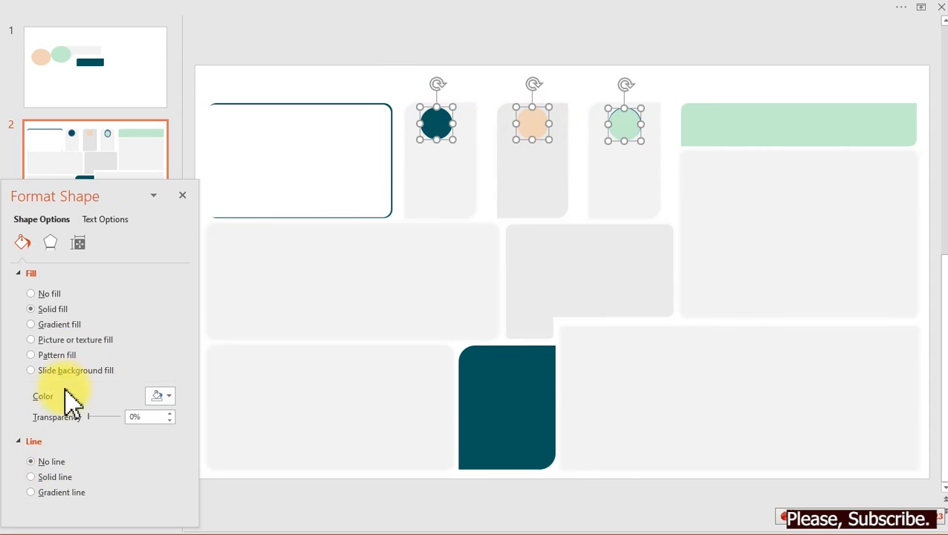
left_click(422, 42)
mouse_move(624, 128)
left_mouse_down()
mouse_move(629, 138)
mouse_move(607, 160)
mouse_move(632, 125)
mouse_move(621, 136)
left_mouse_up()
key("Escape")
left_click(614, 135)
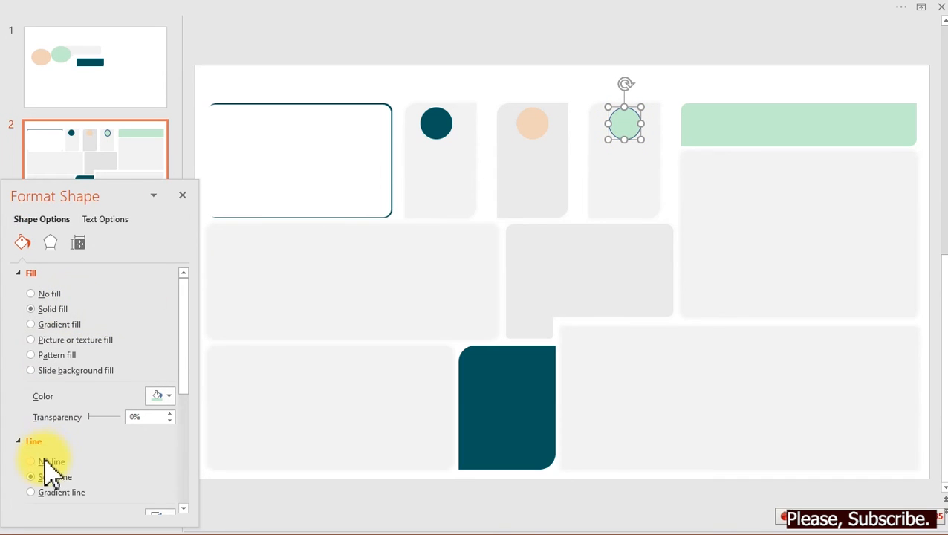
left_click(550, 57)
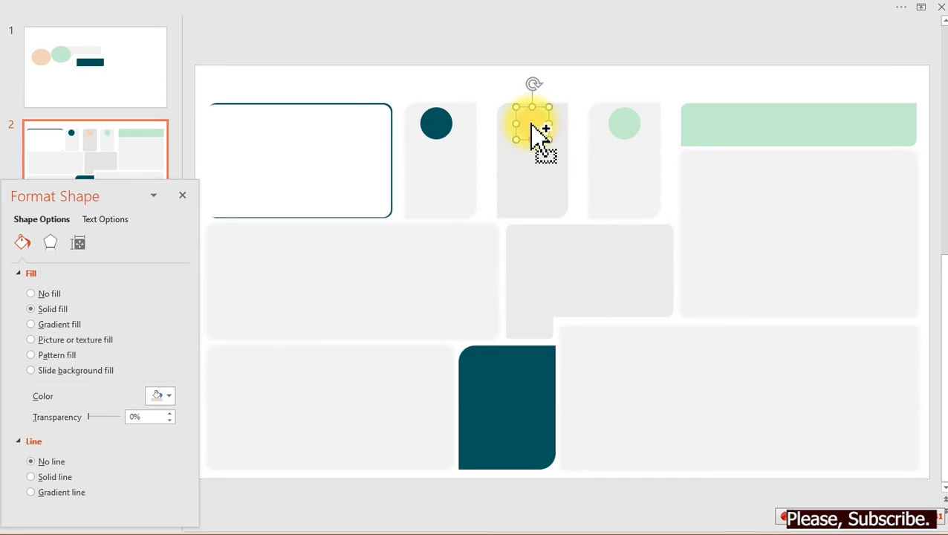
Copy the peach circle from the middle small card onto the dark teal panel, placing it near the panel's upper-left corner.
left_click_drag(531, 125, 527, 128)
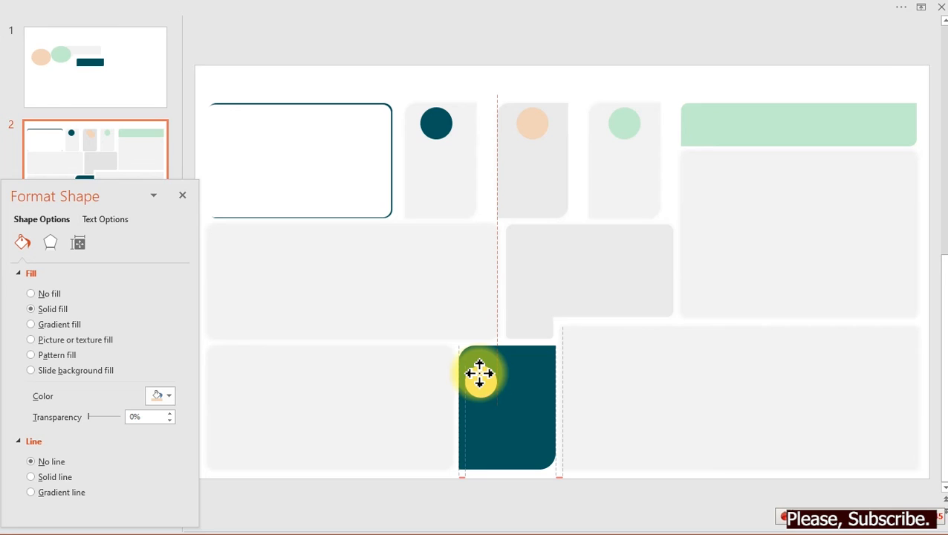
left_click_drag(479, 373, 482, 382)
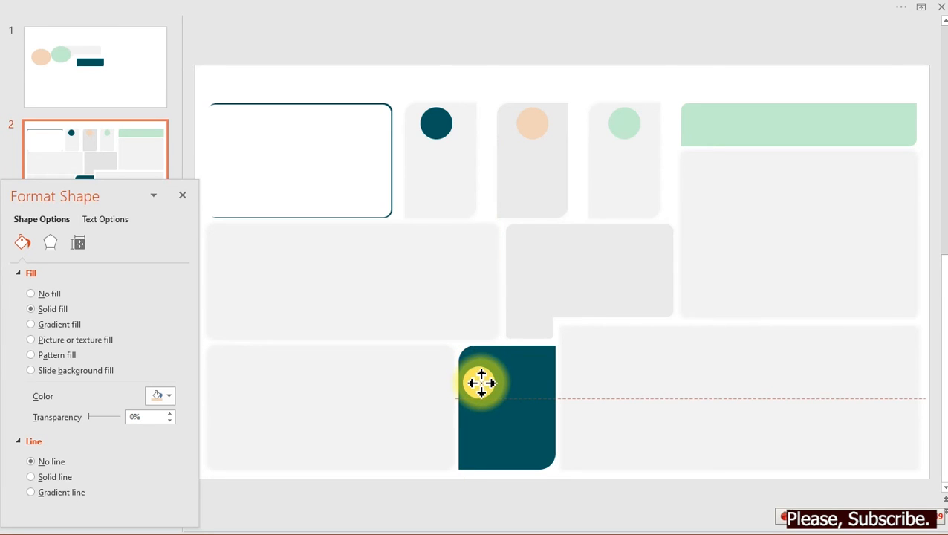
left_click_drag(482, 384, 482, 383)
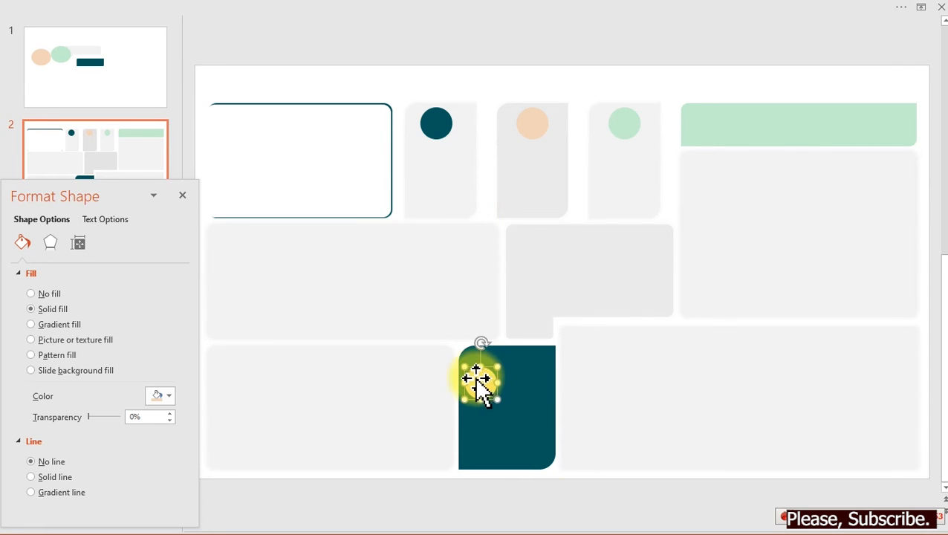
key("ctrl+v")
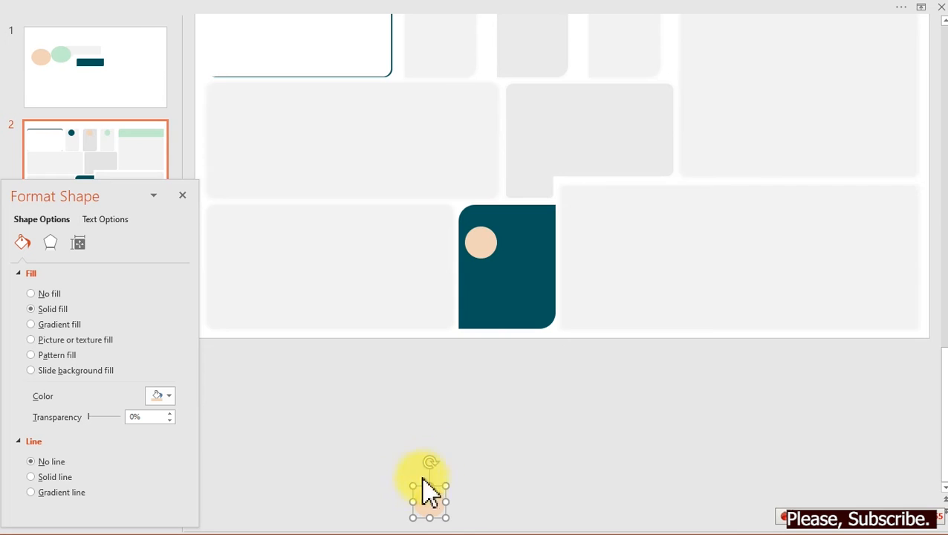
left_click_drag(430, 502, 482, 290)
scroll(480, 290, "up", 3)
key("ctrl+v")
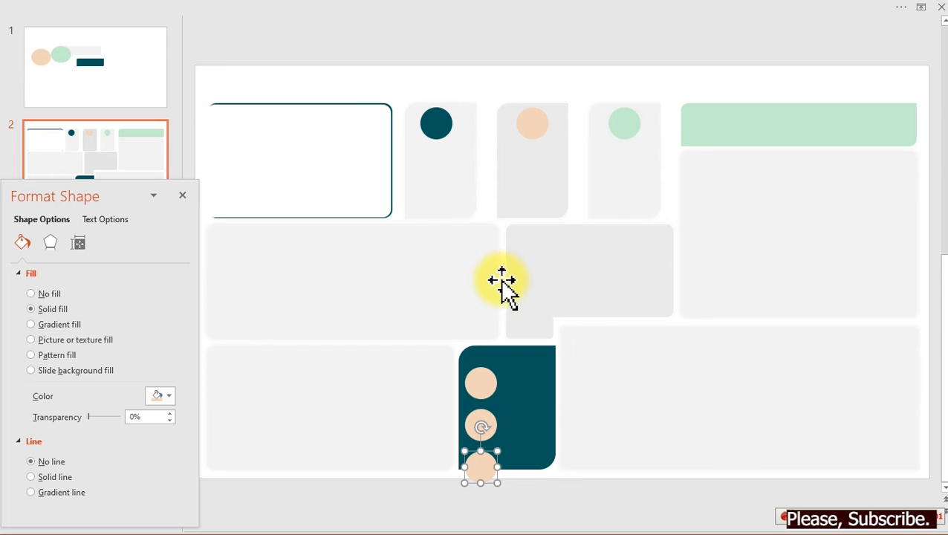
key("Delete")
left_click_drag(484, 429, 484, 433)
key("Delete")
left_click(484, 432)
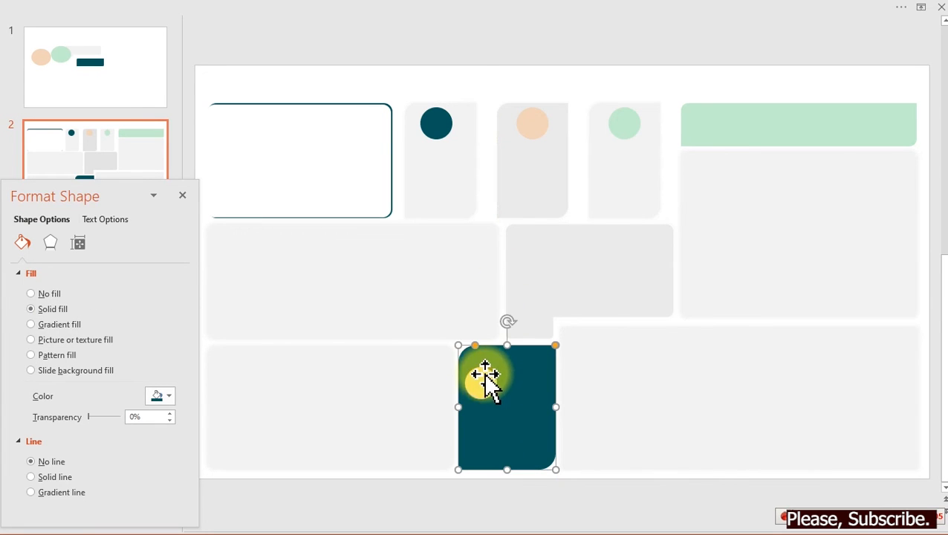
Shrink the peach circle on the dark teal panel and duplicate it to form a vertical column of three.
left_click(488, 383)
left_click_drag(497, 399, 476, 415)
key("ctrl+d")
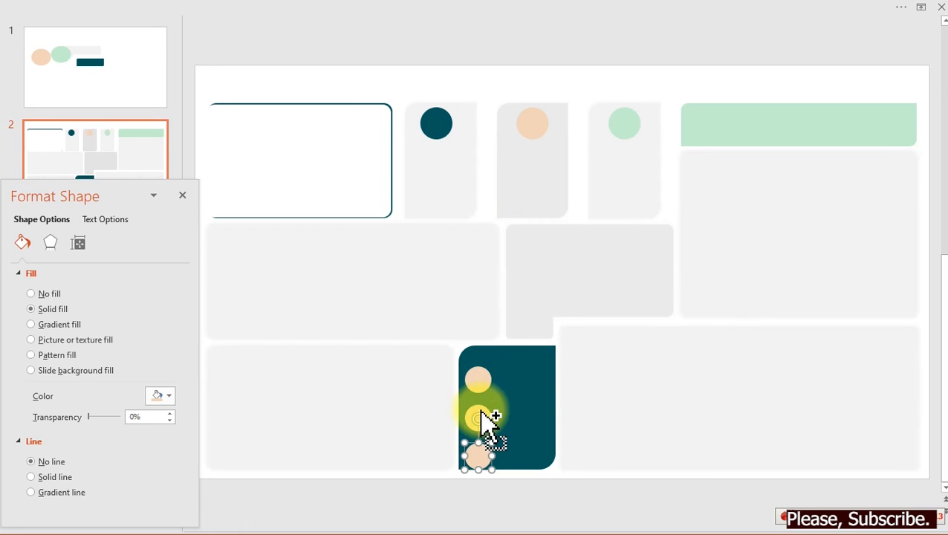
left_click_drag(476, 461, 478, 455)
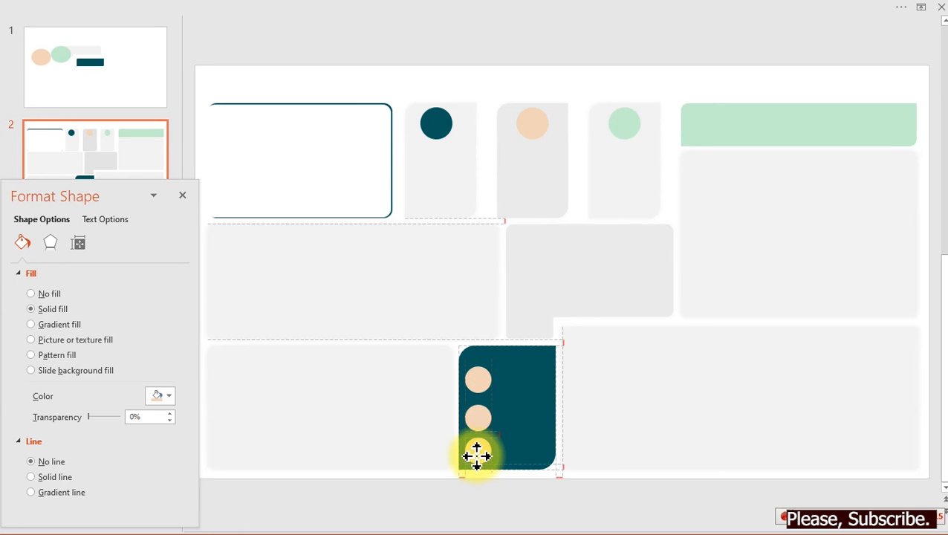
Select all three peach circles on the dark teal panel together and bring up the shape formatting commands.
left_click(480, 422, "ctrl")
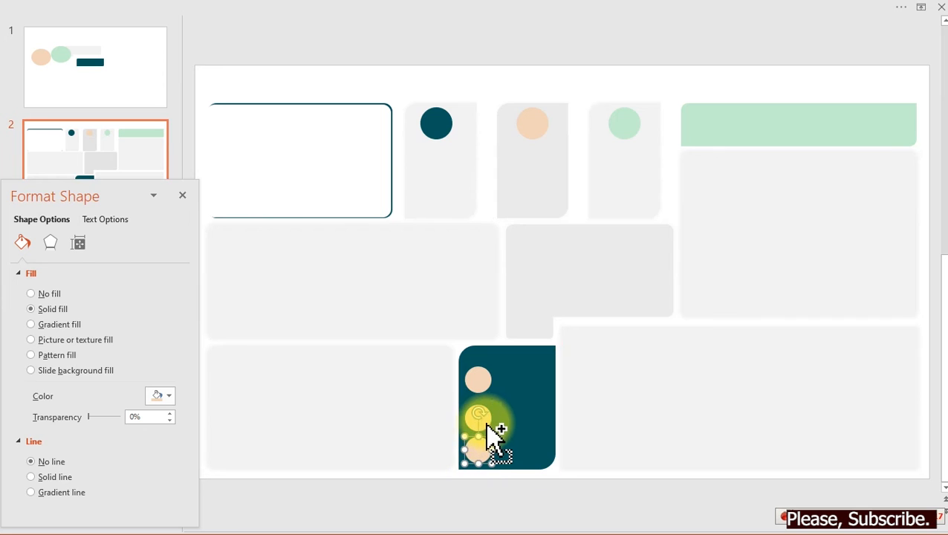
left_click(489, 381, "ctrl")
mouse_move(483, 10)
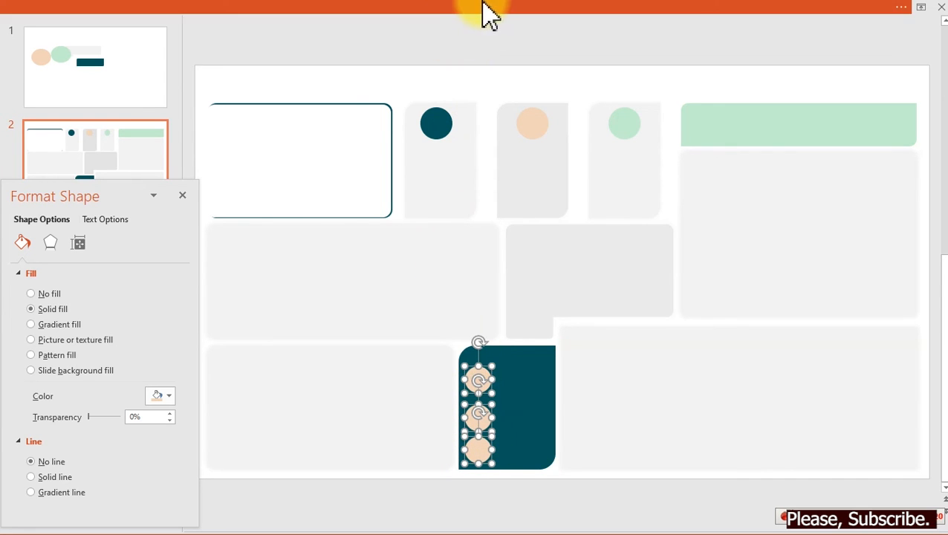
left_click(549, 6)
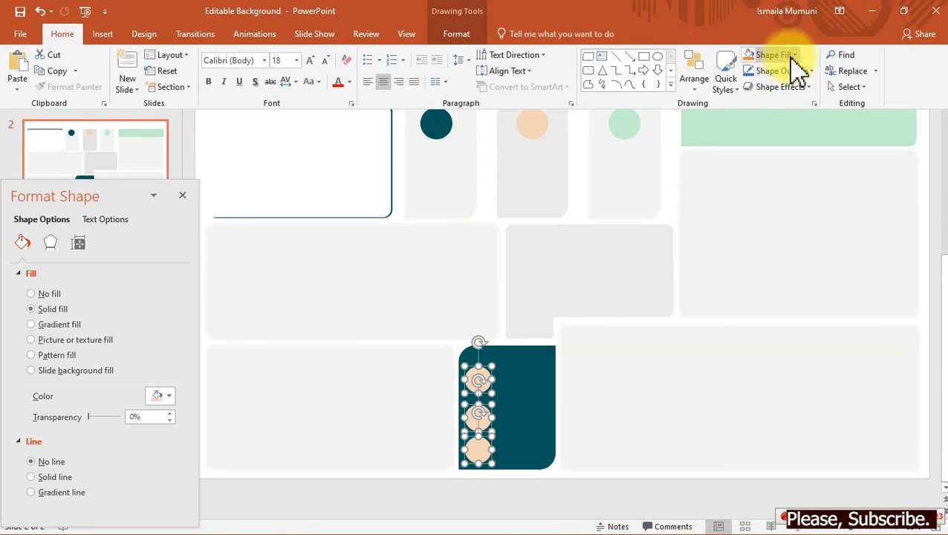
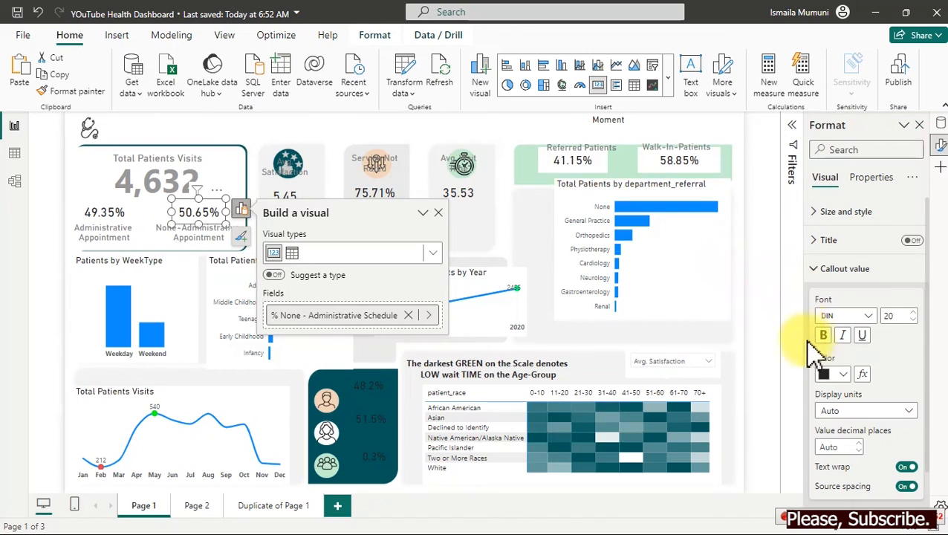
Set the callout value color of the None-Administrative Appointment card to a medium orange theme shade.
left_click(825, 373)
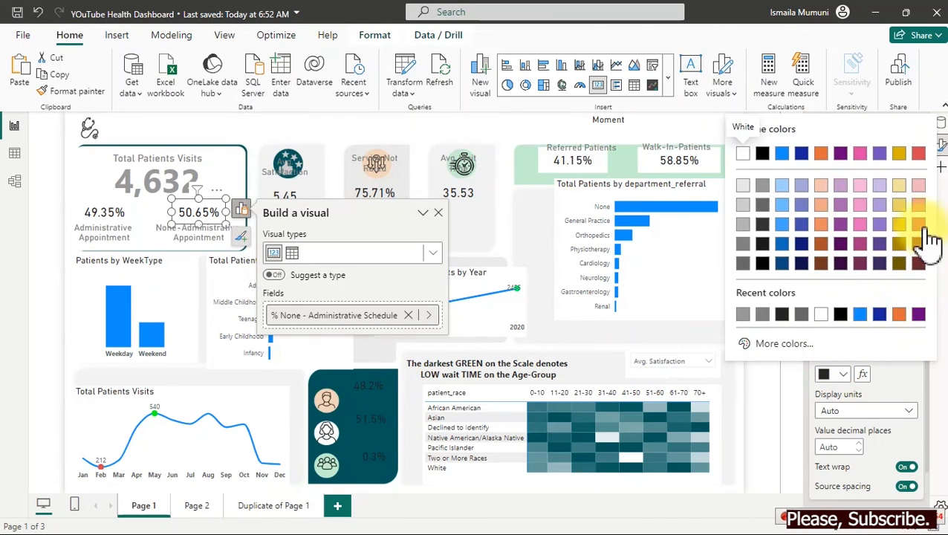
left_click(822, 185)
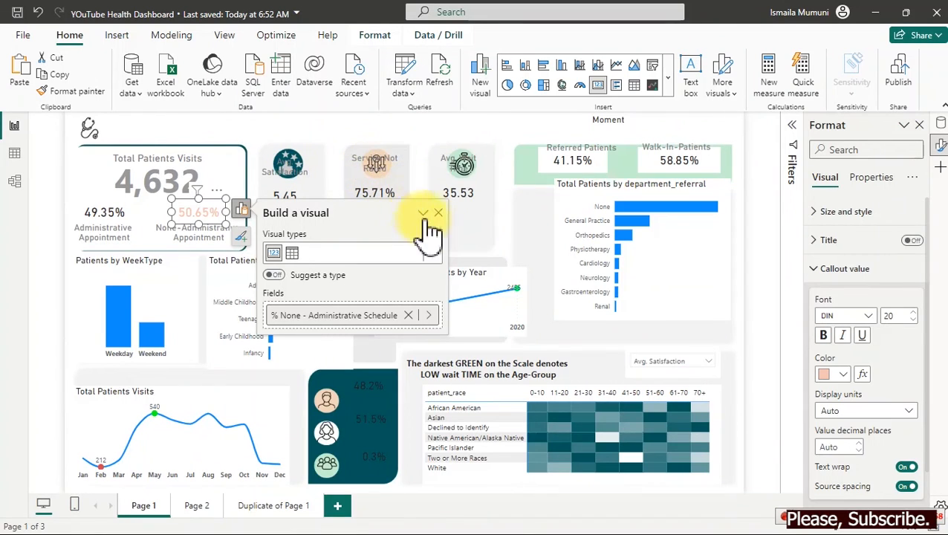
left_click(843, 375)
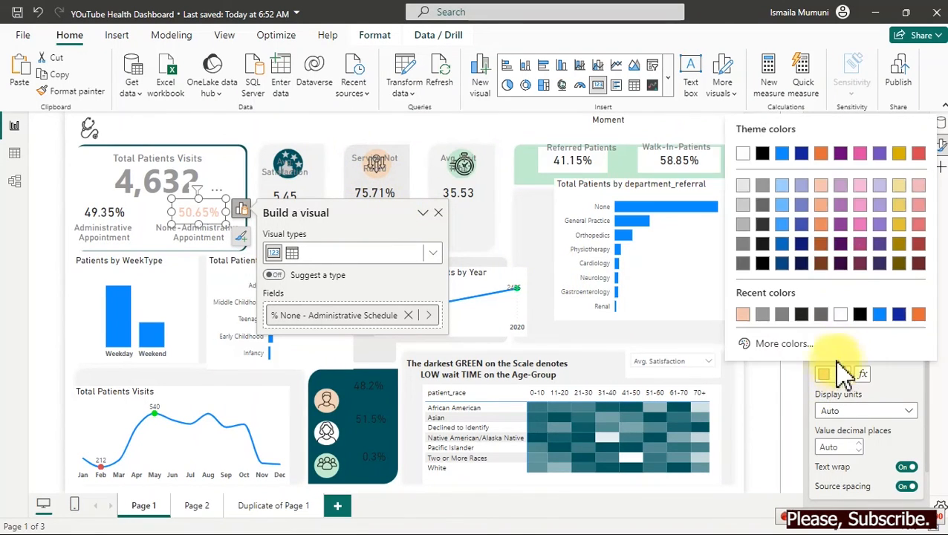
left_click(841, 234)
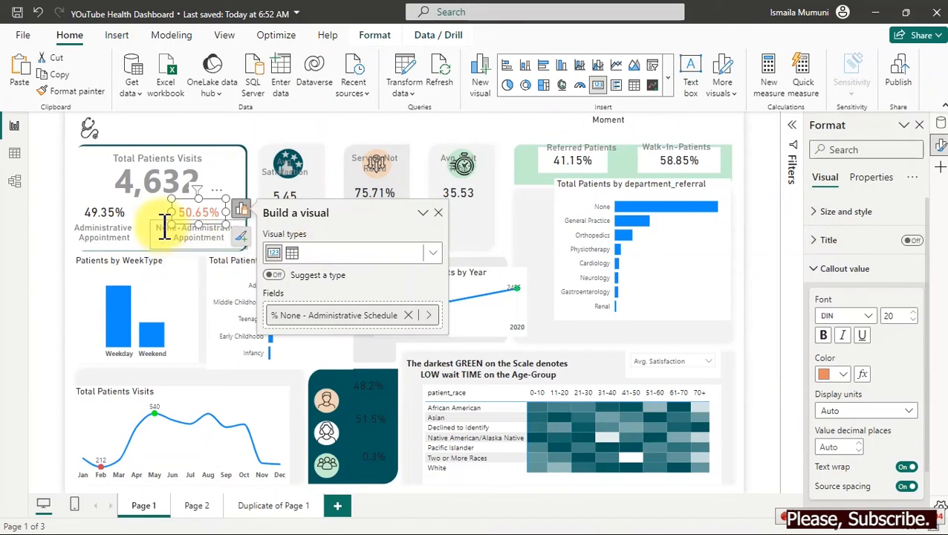
Set the callout value color of the Administrative Appointment card to a custom green, about #04B980.
left_click(105, 216)
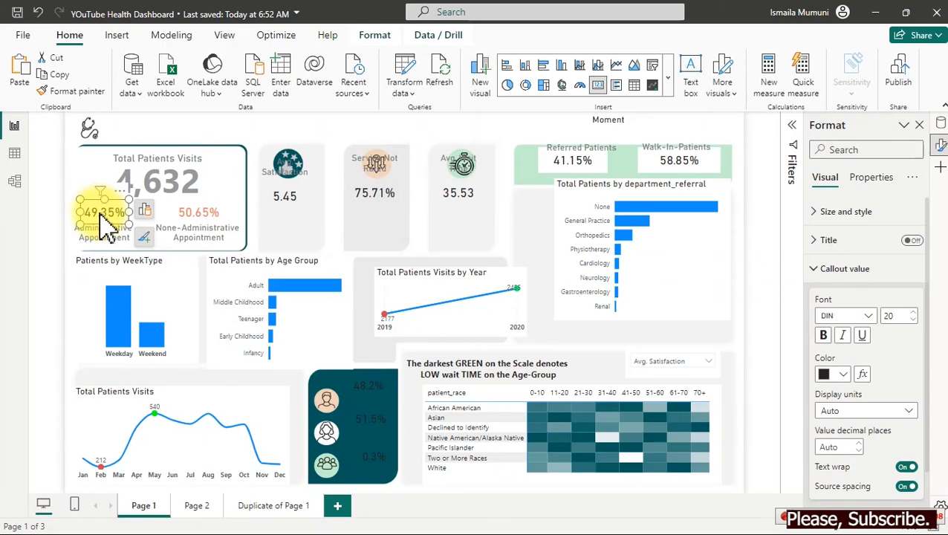
left_click(841, 376)
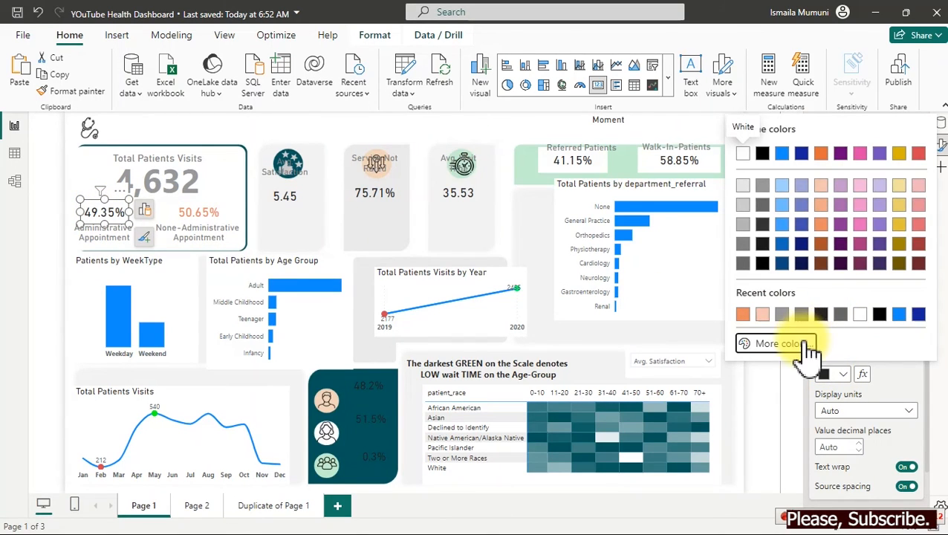
left_click(777, 343)
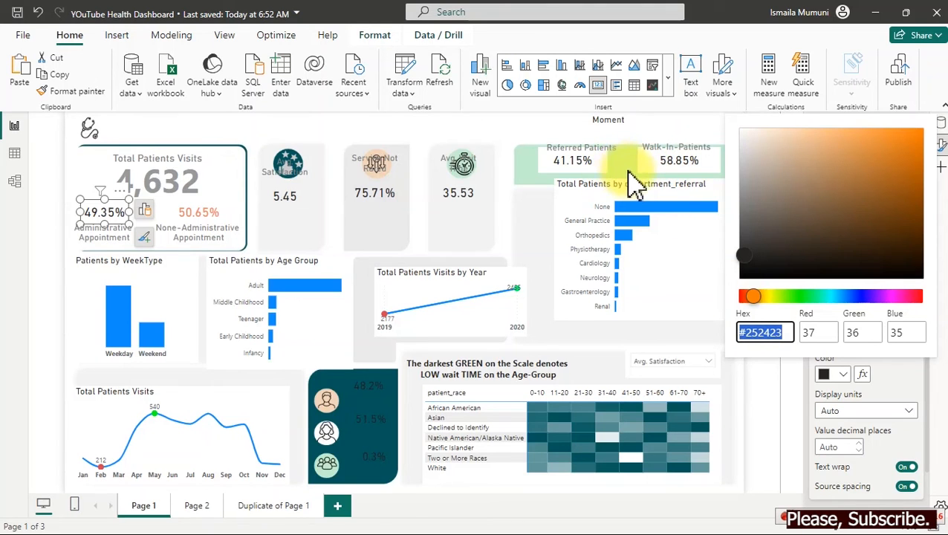
left_click_drag(753, 296, 823, 299)
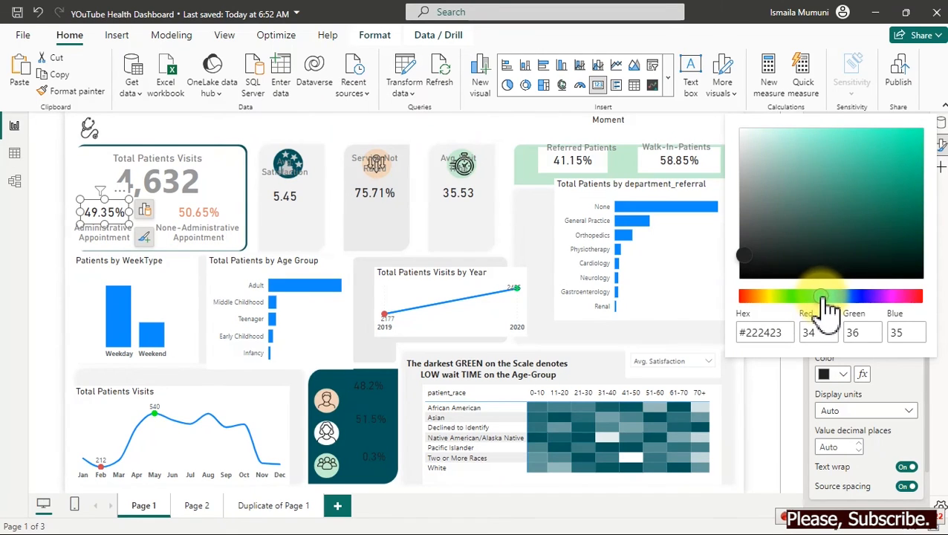
left_click_drag(919, 169, 917, 173)
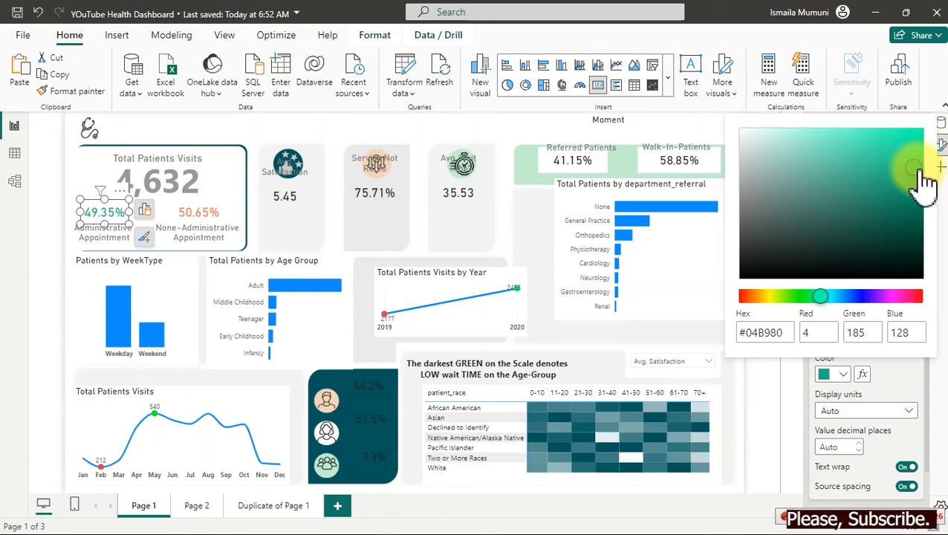
left_click(426, 122)
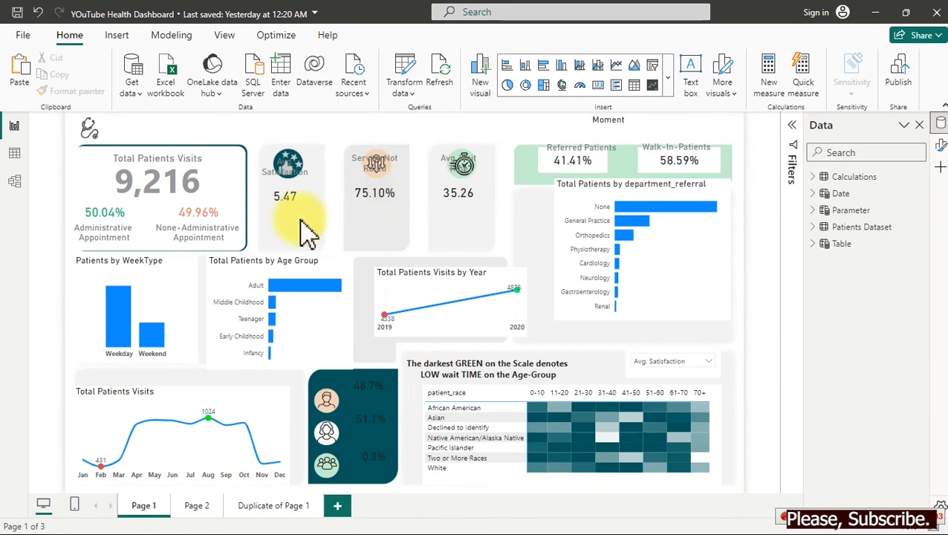
Insert a new empty visual on Page 1 of the health dashboard.
left_click(651, 86)
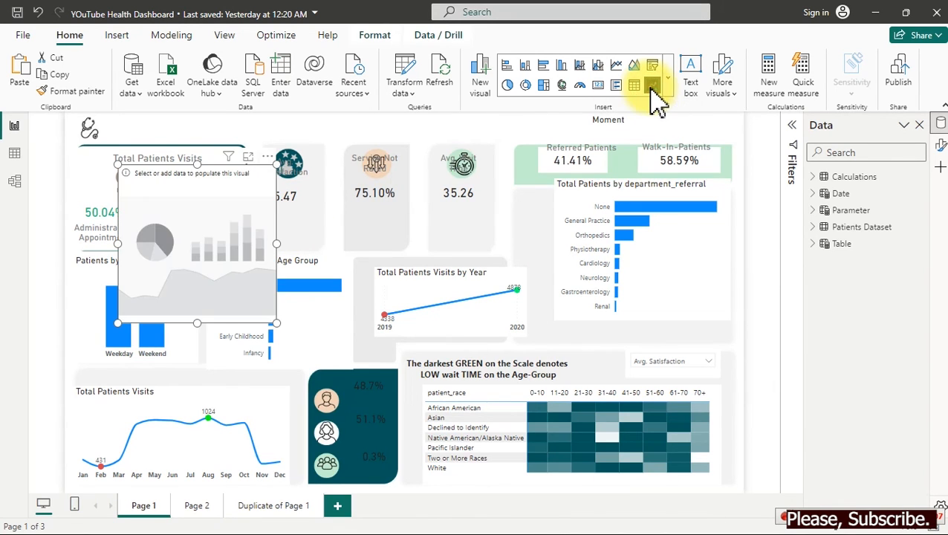
Move the new empty visual below the Total Patients Visits card and plot Average Satisfaction Score by Month in it.
left_click_drag(153, 201, 230, 260)
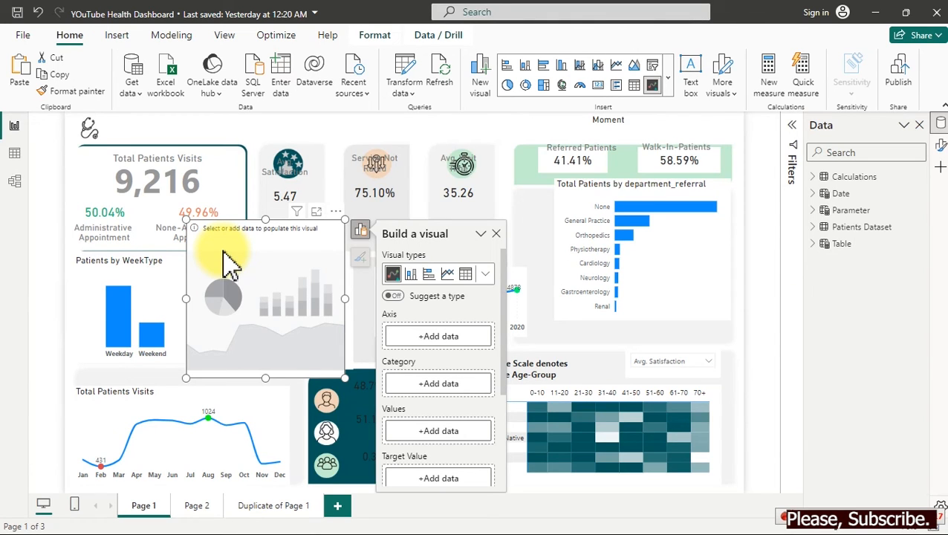
left_click(822, 180)
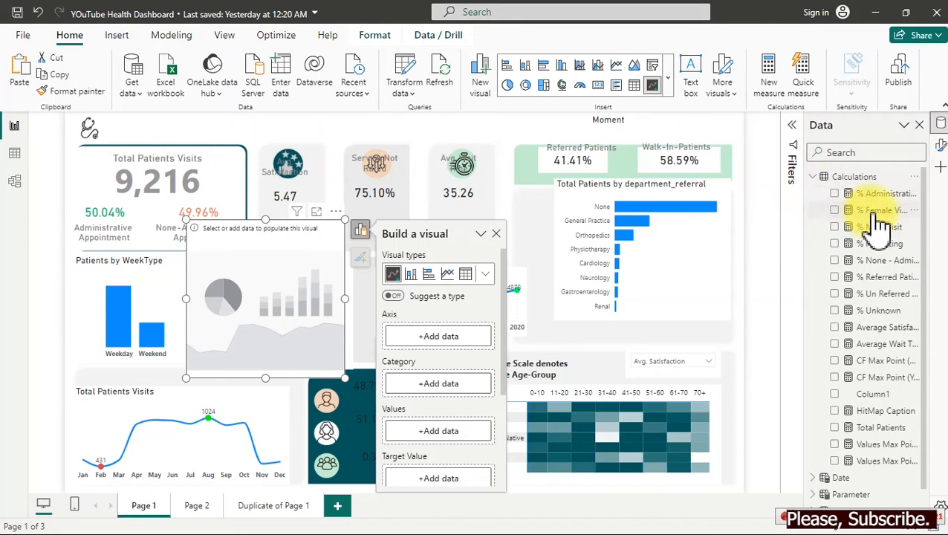
left_click(834, 327)
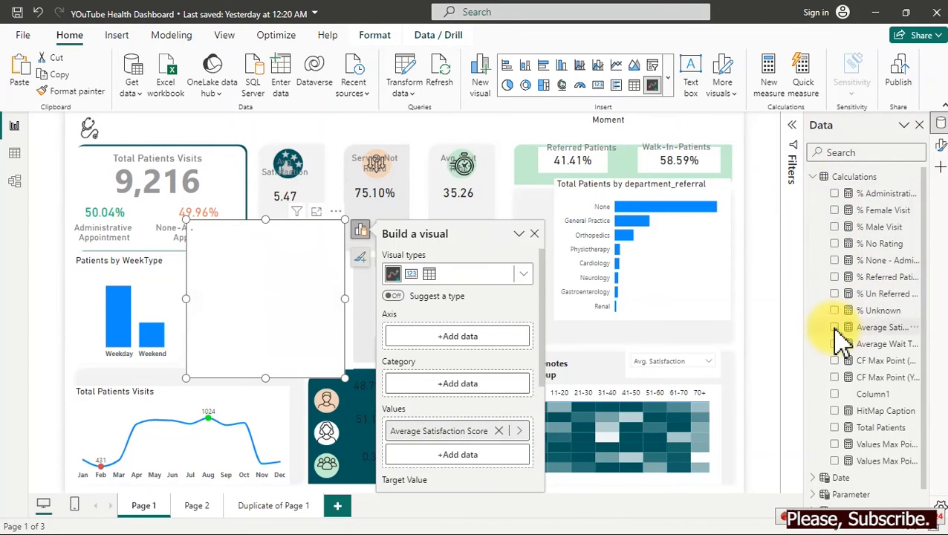
left_click(815, 177)
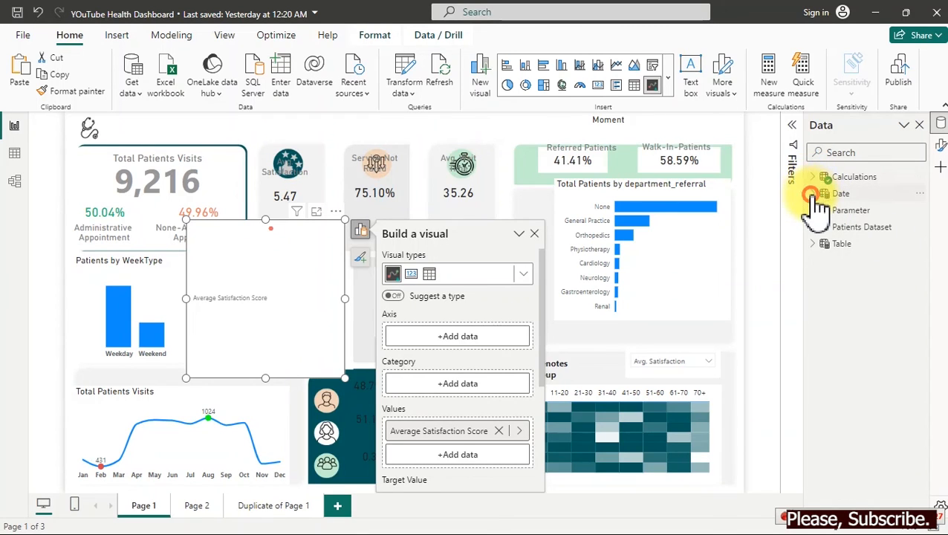
left_click(812, 194)
left_click(835, 227)
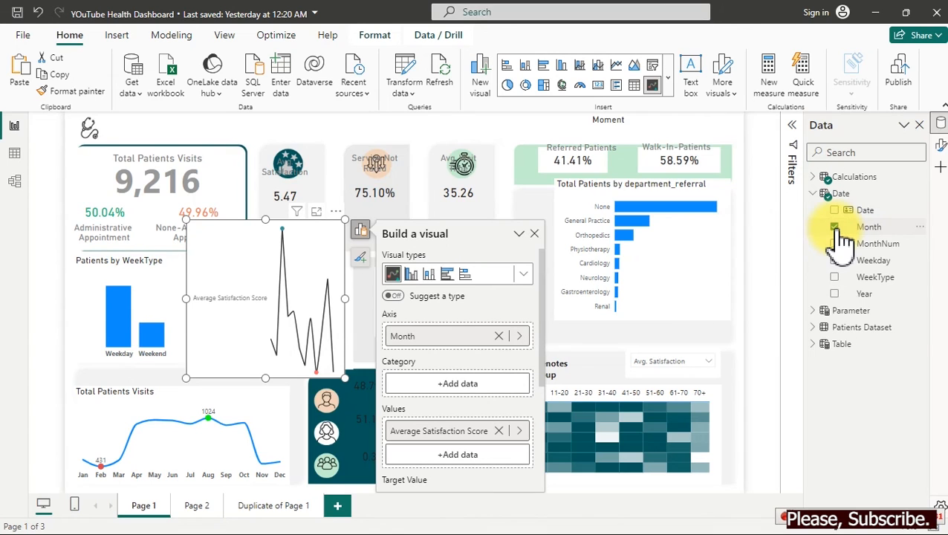
Shrink the satisfaction score line visual to a low strip and turn off its category label.
left_click_drag(346, 366, 359, 267)
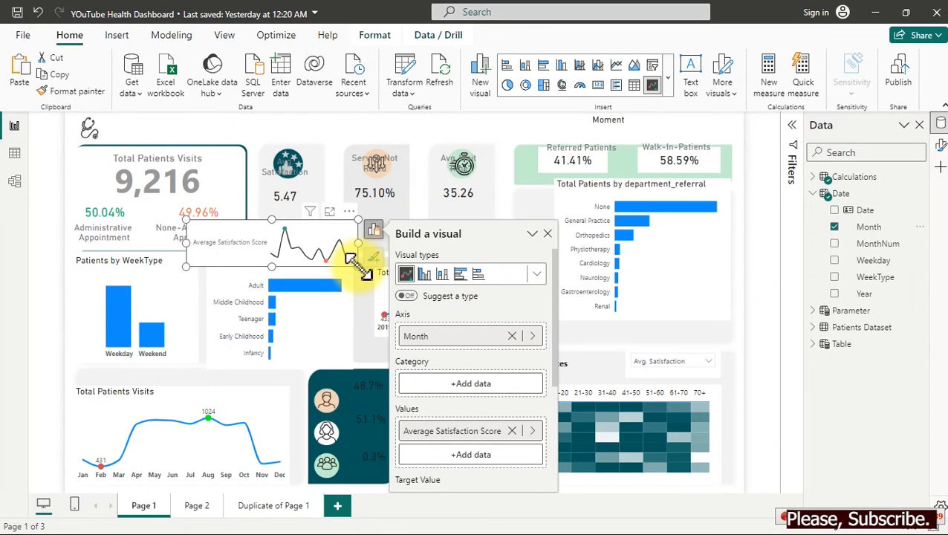
left_click(940, 145)
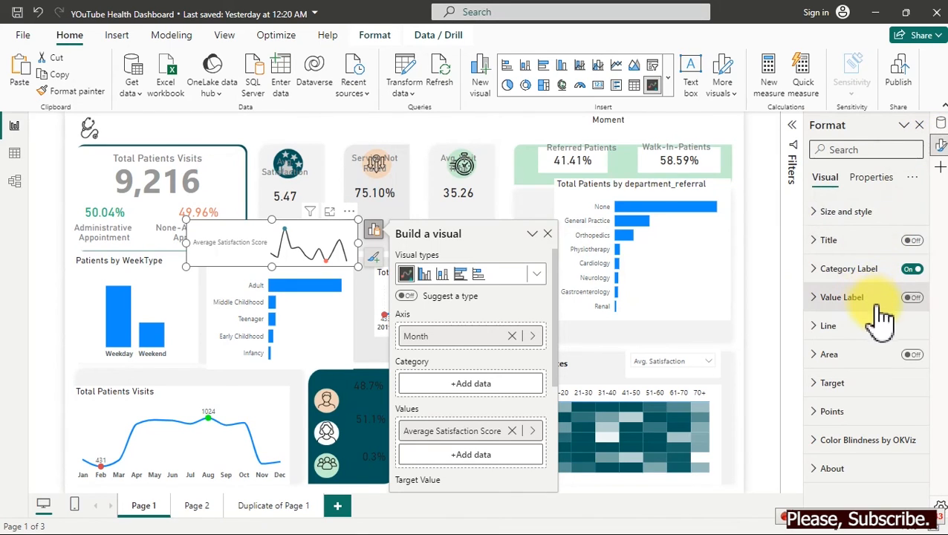
left_click(914, 270)
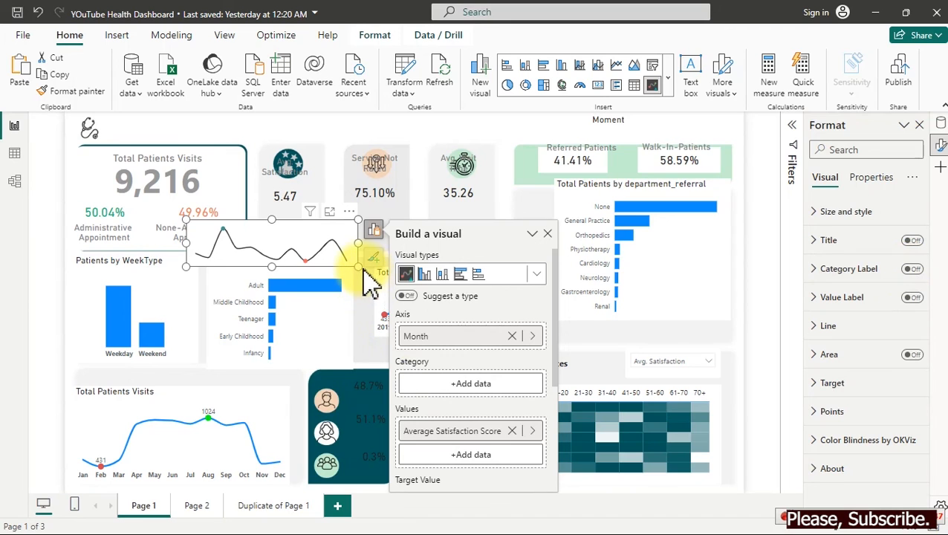
Resize the satisfaction sparkline to about 123 by 48, place it at the bottom of the Satisfaction tile and turn off its background.
left_click_drag(357, 266, 274, 250)
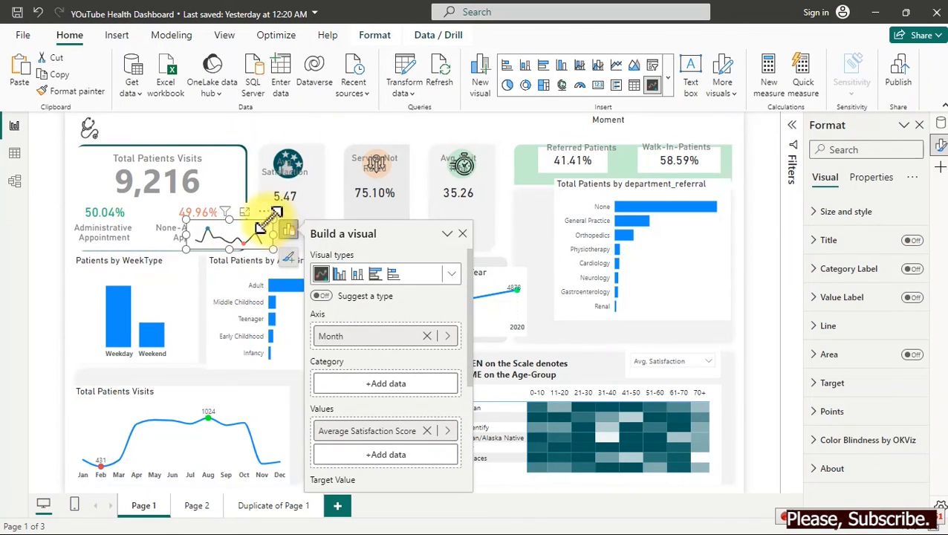
left_click_drag(272, 220, 339, 217)
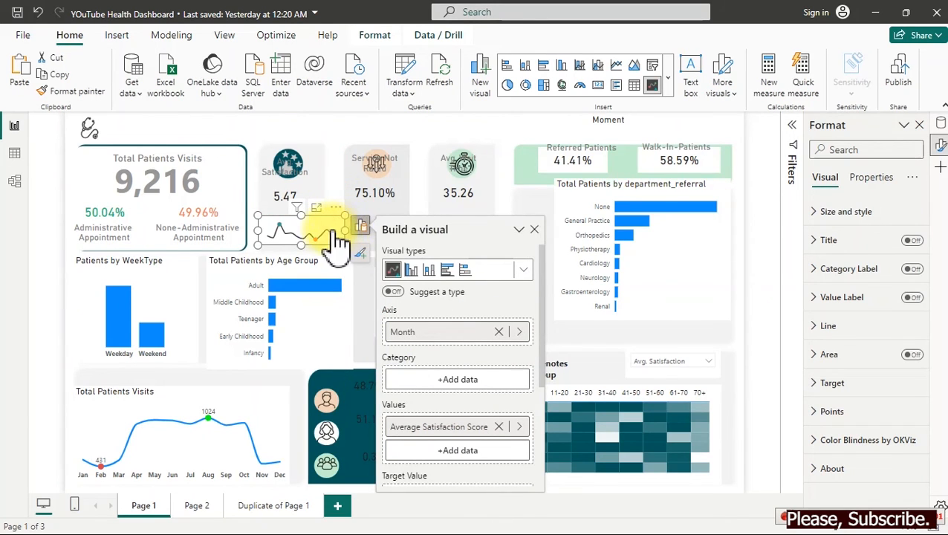
left_click(345, 220)
left_click(339, 223)
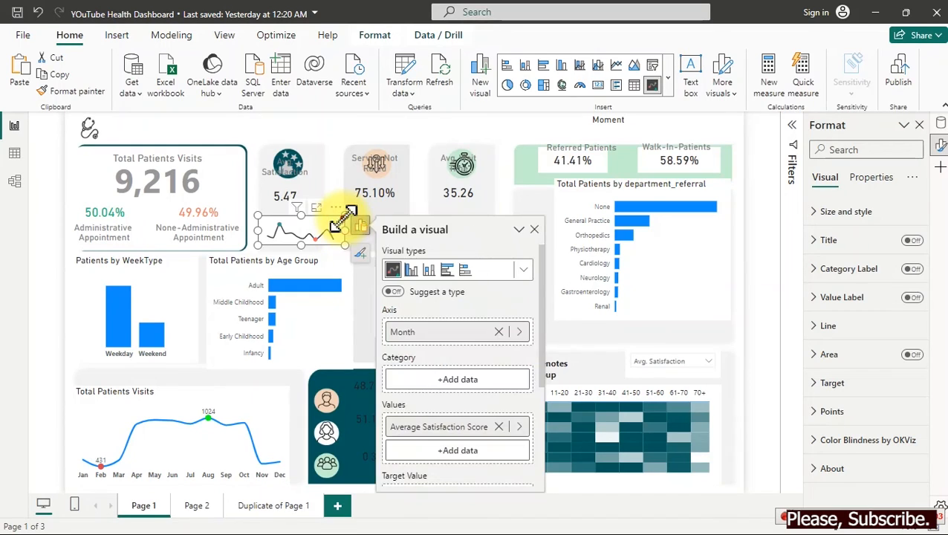
mouse_move(339, 227)
left_mouse_down()
mouse_move(338, 182)
mouse_move(327, 238)
mouse_move(322, 225)
left_mouse_up()
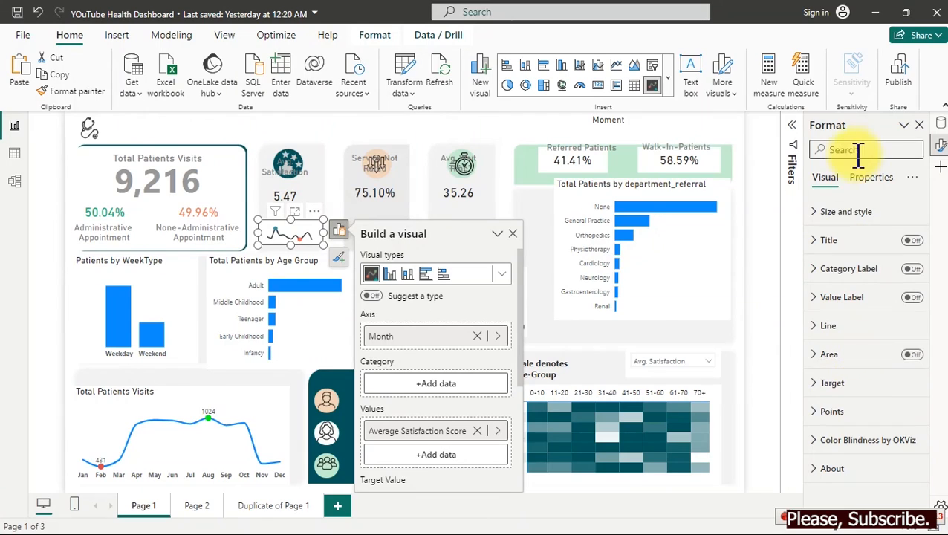
left_click(855, 214)
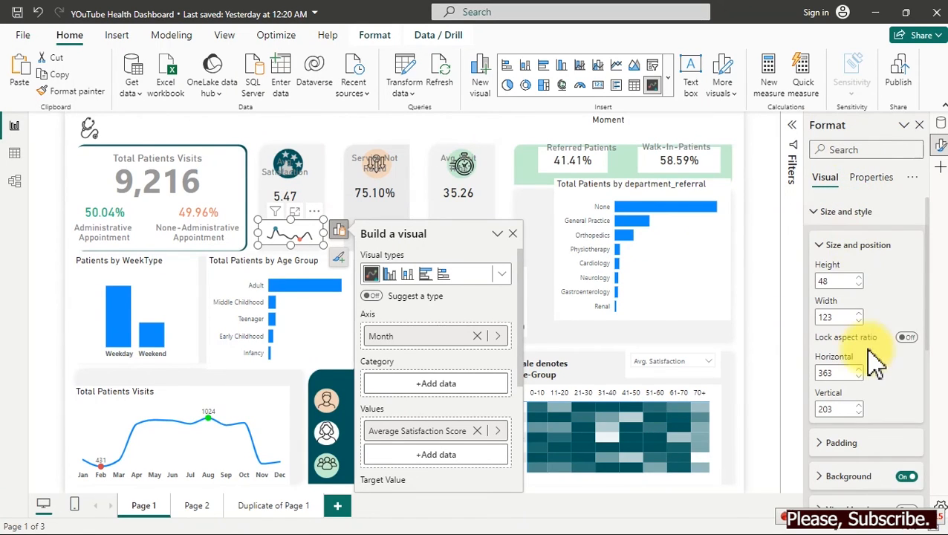
left_click(907, 476)
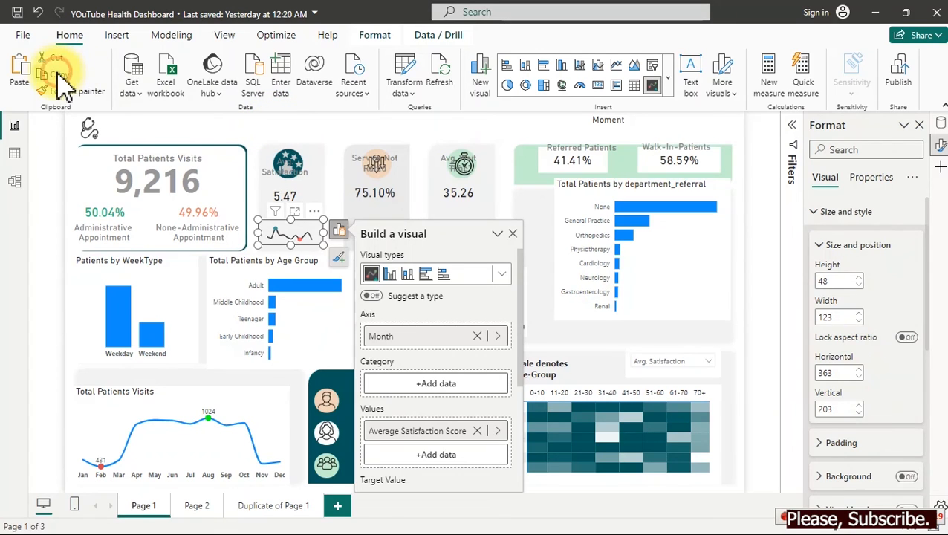
Duplicate the sparkline into the bottom of the Service Not Rated tile and move that tile's card down below its icon.
left_click(22, 80)
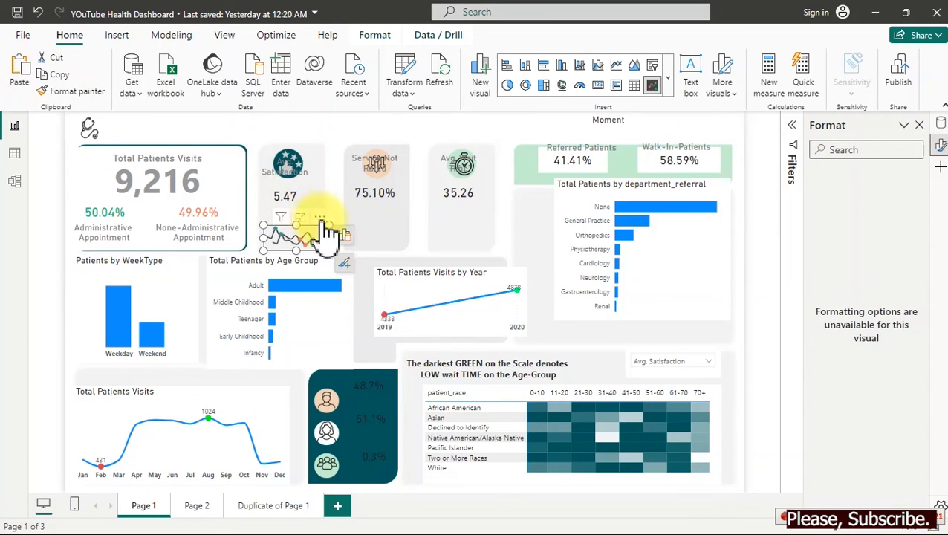
left_click_drag(321, 216, 403, 218)
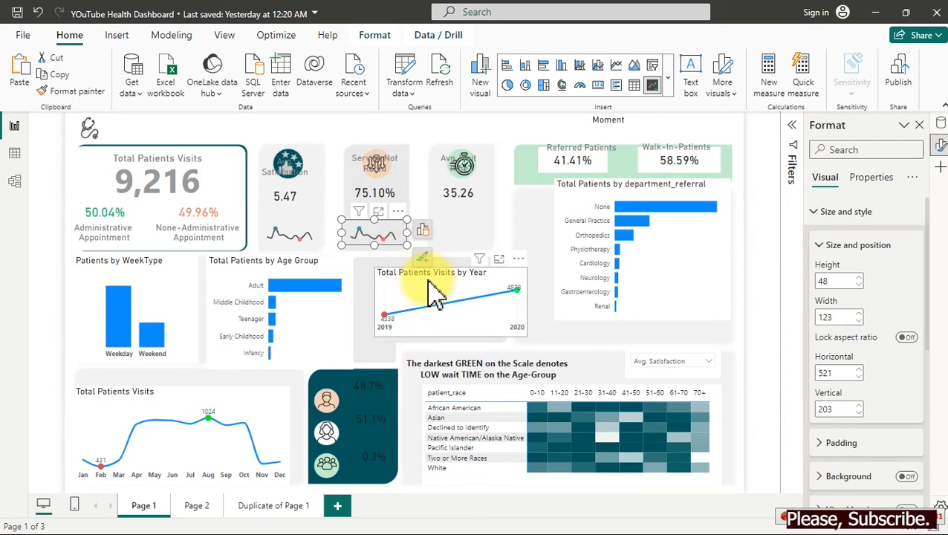
left_click(387, 173)
left_click_drag(374, 154, 375, 174)
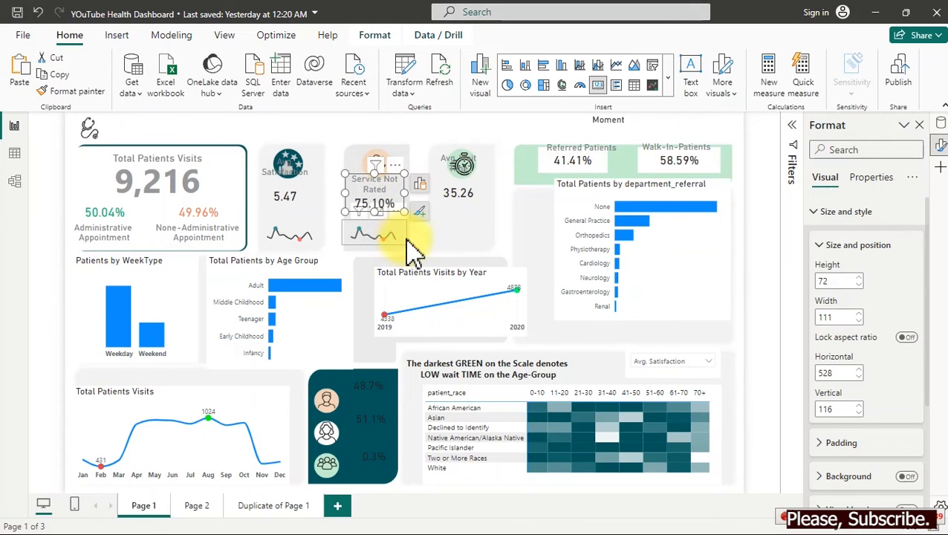
Replace Average Satisfaction Score with the % No Rating measure in the Service Not Rated sparkline.
left_click(398, 235)
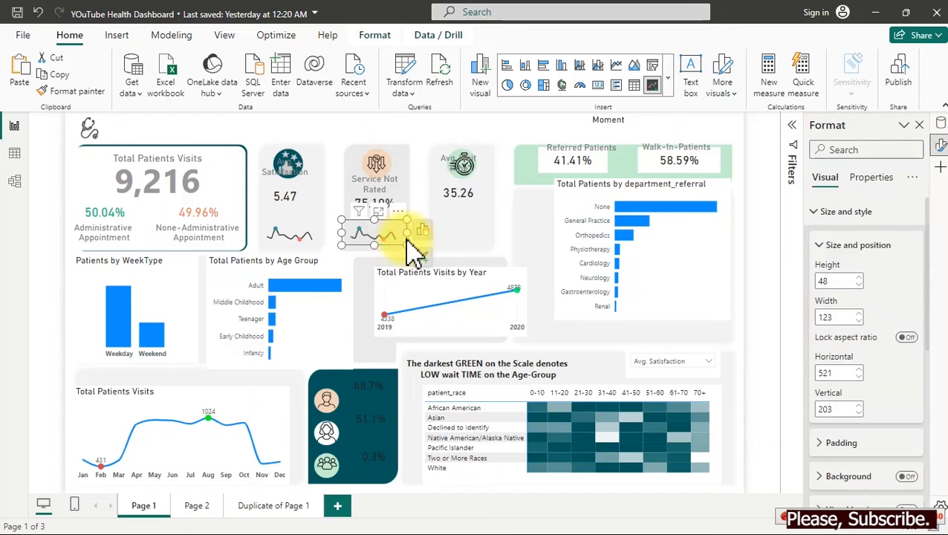
left_click(941, 143)
left_click(816, 177)
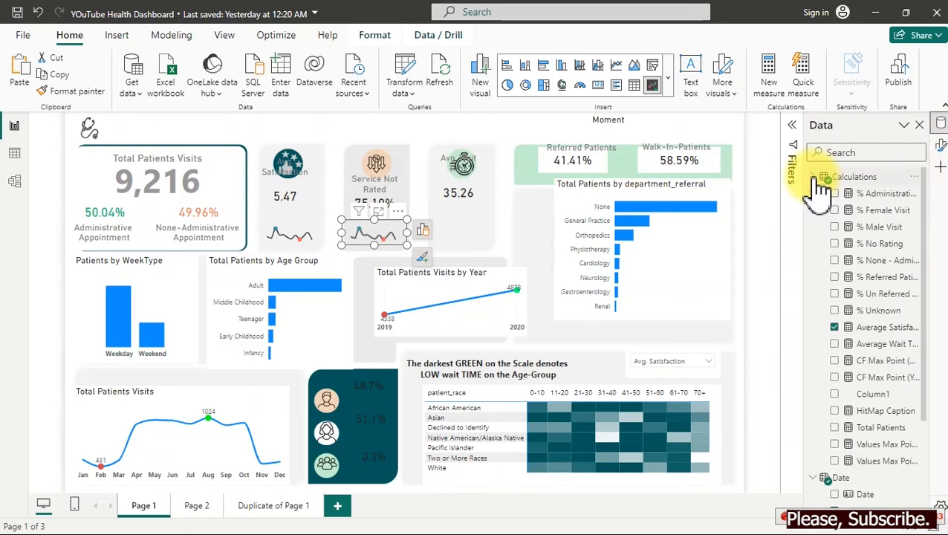
left_click(836, 327)
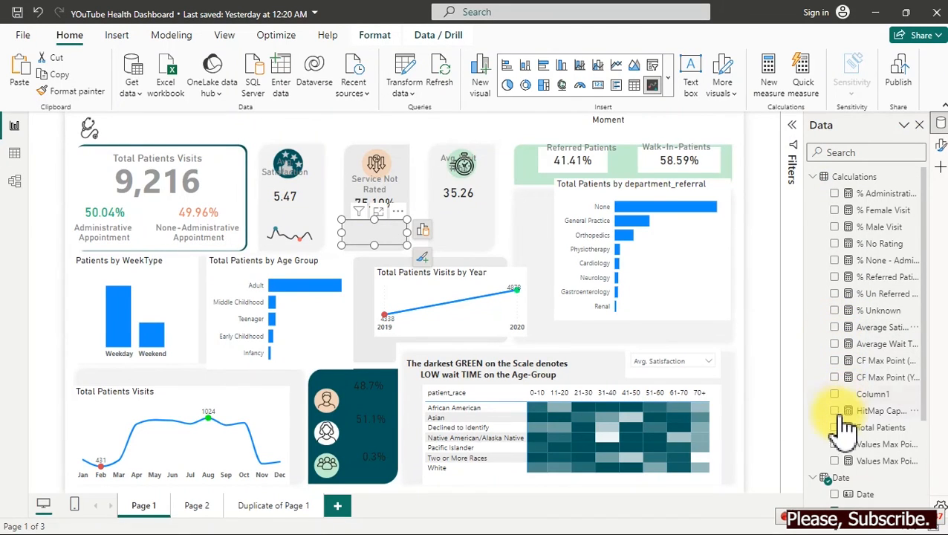
left_click(836, 245)
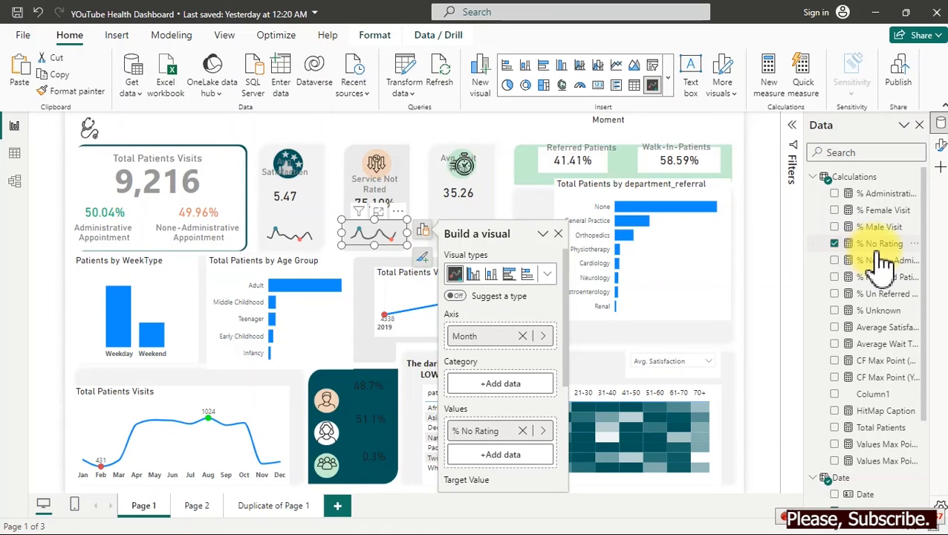
Place another sparkline copy at the bottom of the wait time tile and switch its measure to Average Wait Time.
left_click(22, 81)
left_click_drag(296, 164, 490, 217)
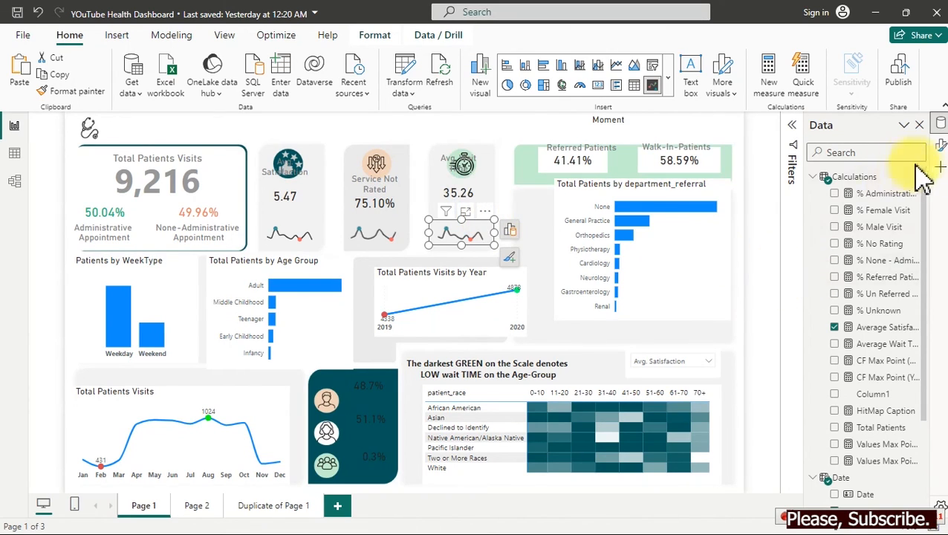
left_click(834, 328)
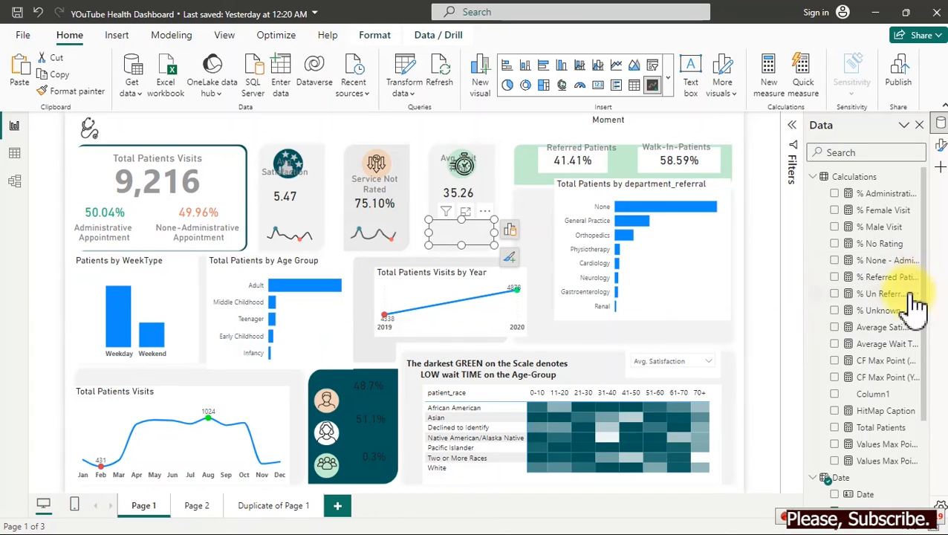
left_click(835, 344)
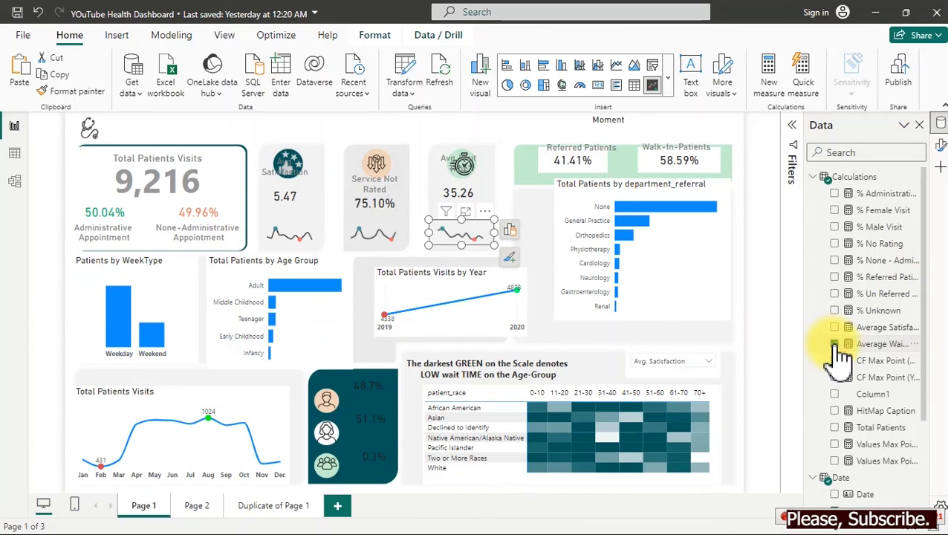
left_click(497, 137)
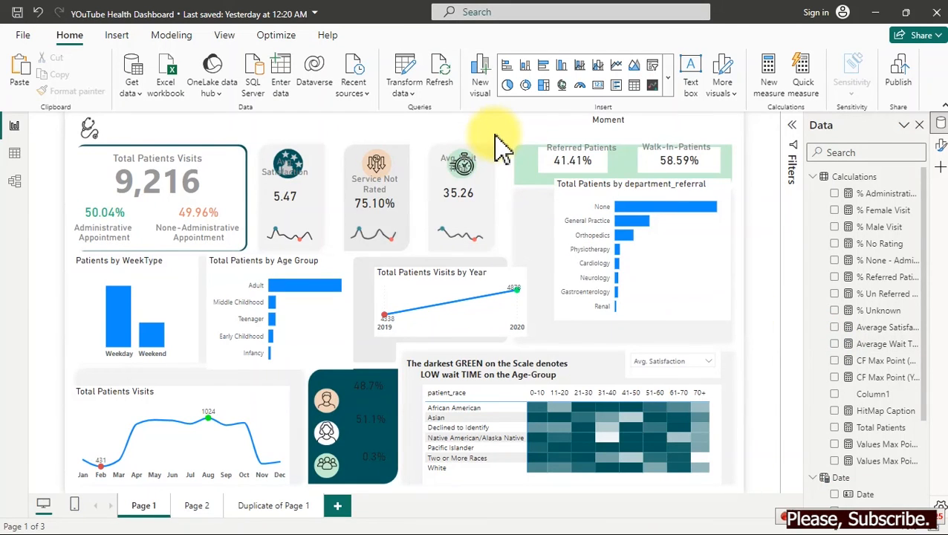
Move the Avg. Satisfaction, Service Not Rated and Avg. Wait Time cards down so their labels sit below the icons.
left_click_drag(282, 199, 296, 220)
left_click_drag(383, 181, 384, 194)
left_click(445, 193)
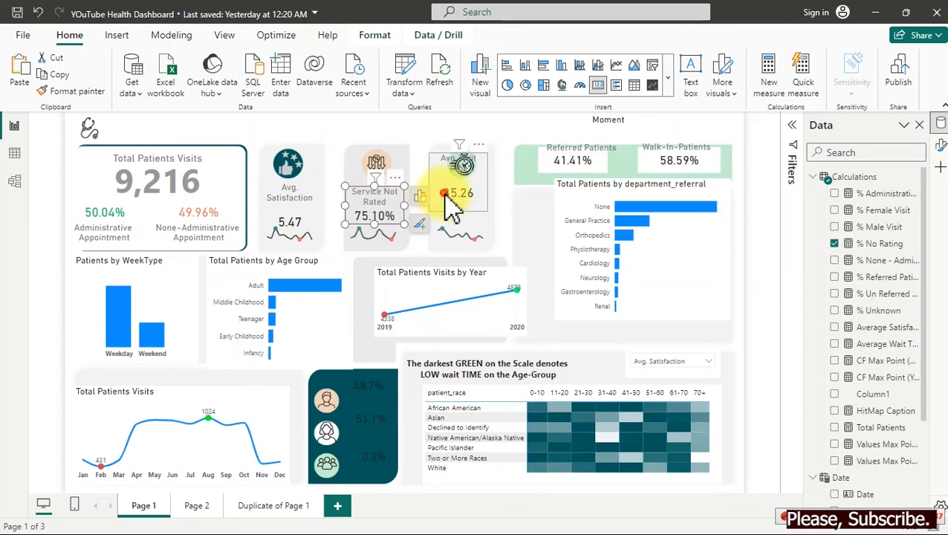
left_click_drag(453, 179, 463, 219)
mouse_move(458, 210)
left_mouse_down()
mouse_move(462, 236)
mouse_move(470, 218)
left_mouse_up()
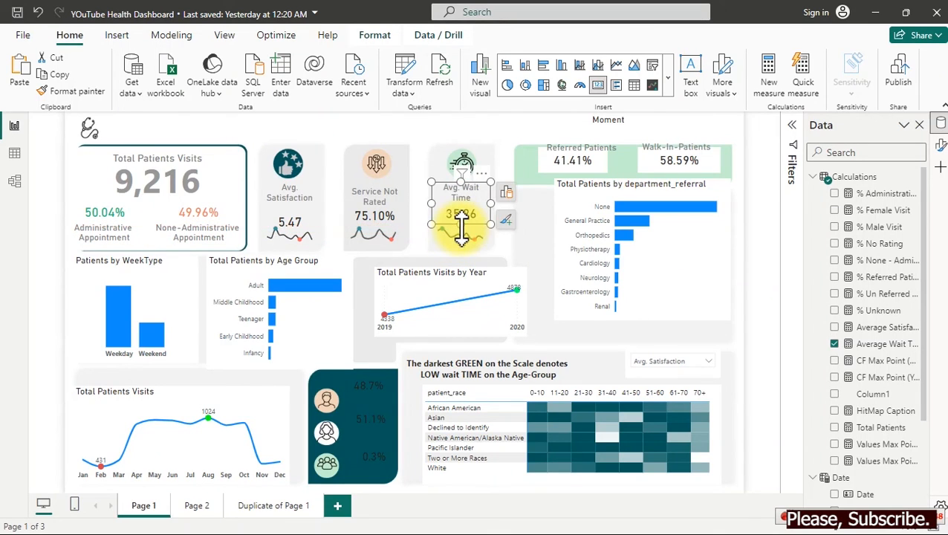
Fine-tune the Service Not Rated and Avg. Satisfaction cards' position and height so they fit between their icons and sparklines.
left_click(386, 210)
left_click_drag(376, 186, 369, 201)
left_click(296, 205)
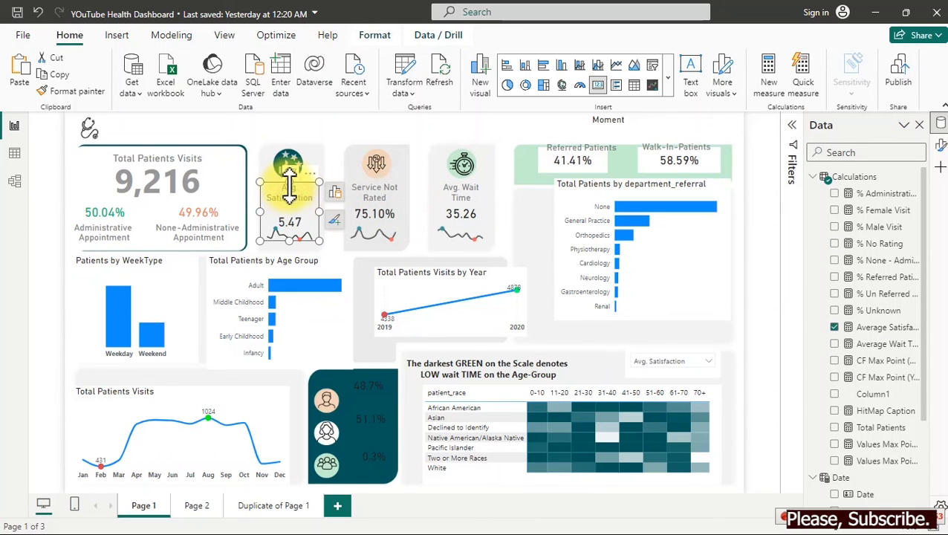
left_click_drag(290, 182, 290, 202)
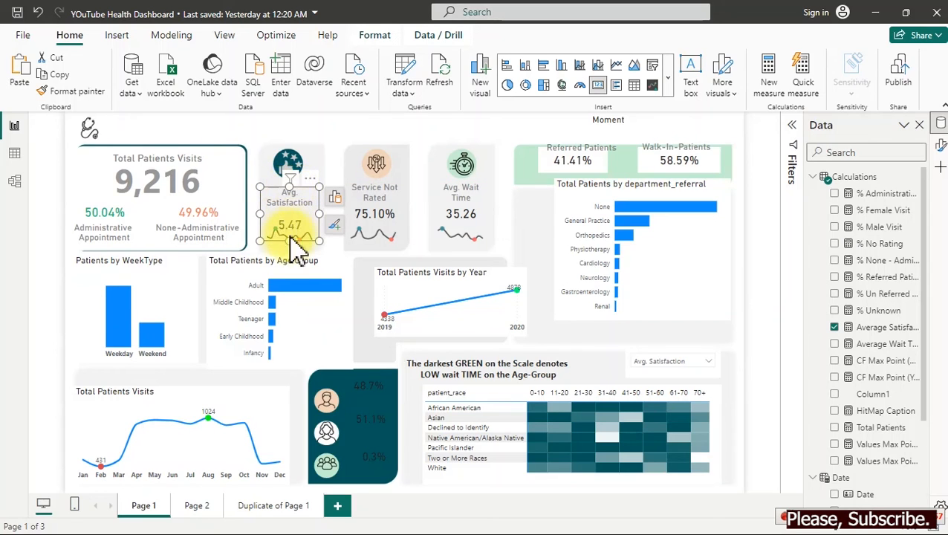
left_click_drag(289, 238, 290, 236)
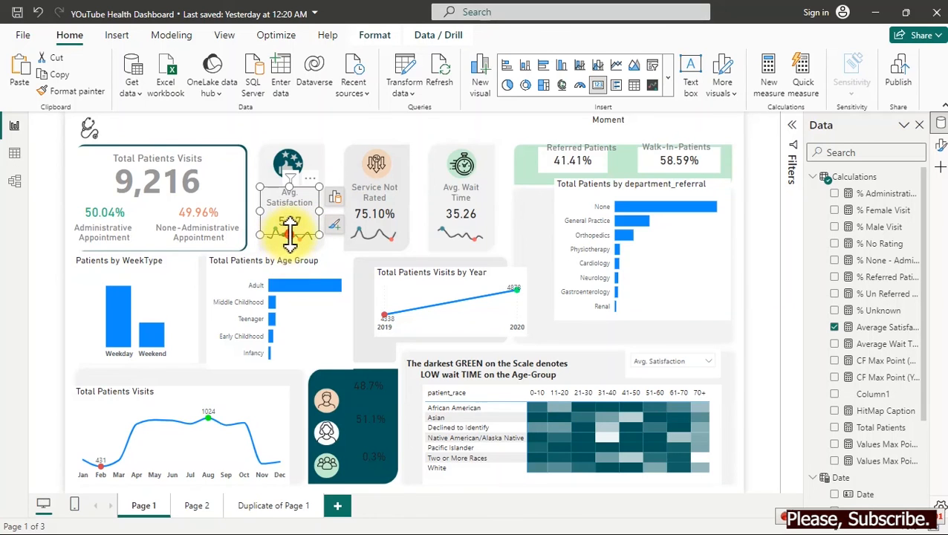
mouse_move(290, 236)
left_mouse_down()
mouse_move(298, 240)
mouse_move(291, 230)
left_mouse_up()
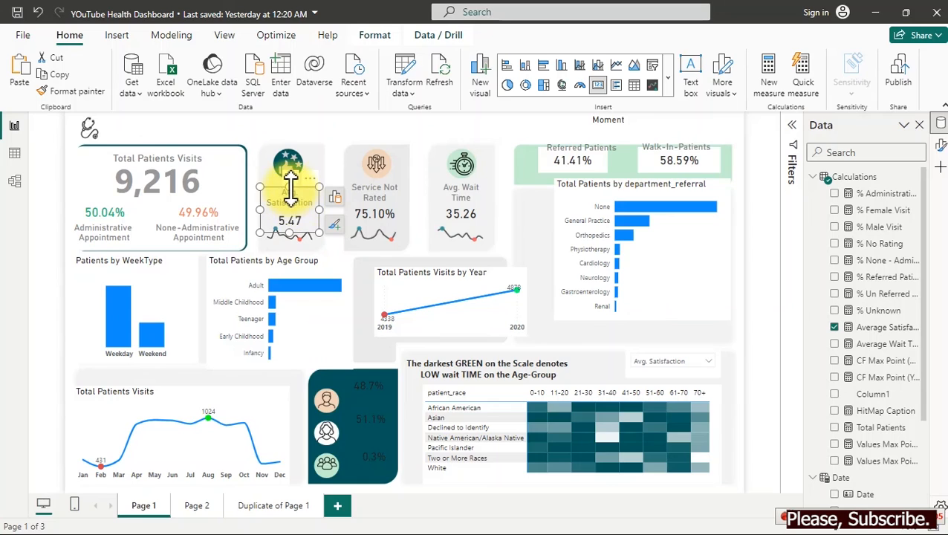
mouse_move(290, 185)
left_mouse_down()
mouse_move(296, 197)
mouse_move(307, 186)
left_mouse_up()
left_click(444, 136)
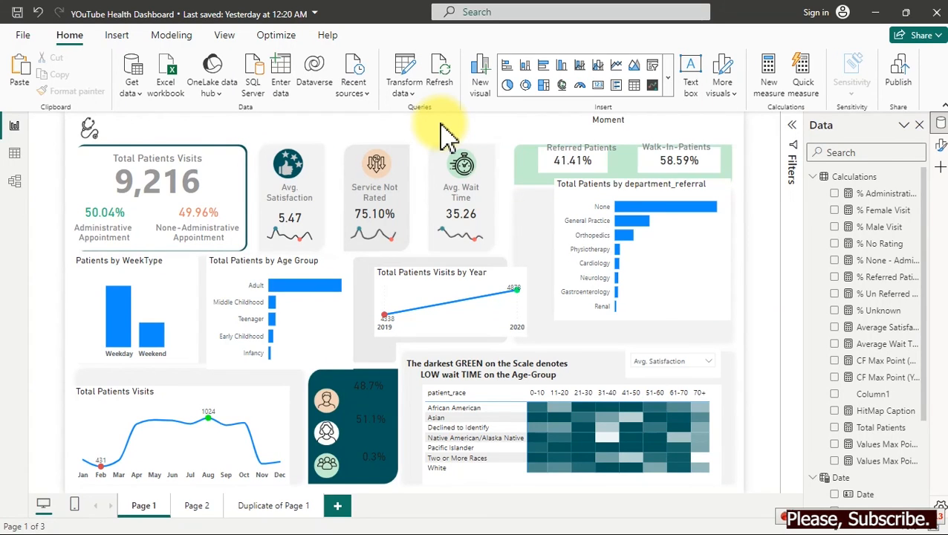
Turn off the background of both percentage cards in the green Referred Patients and Walk-In-Patients banner.
left_click(581, 168)
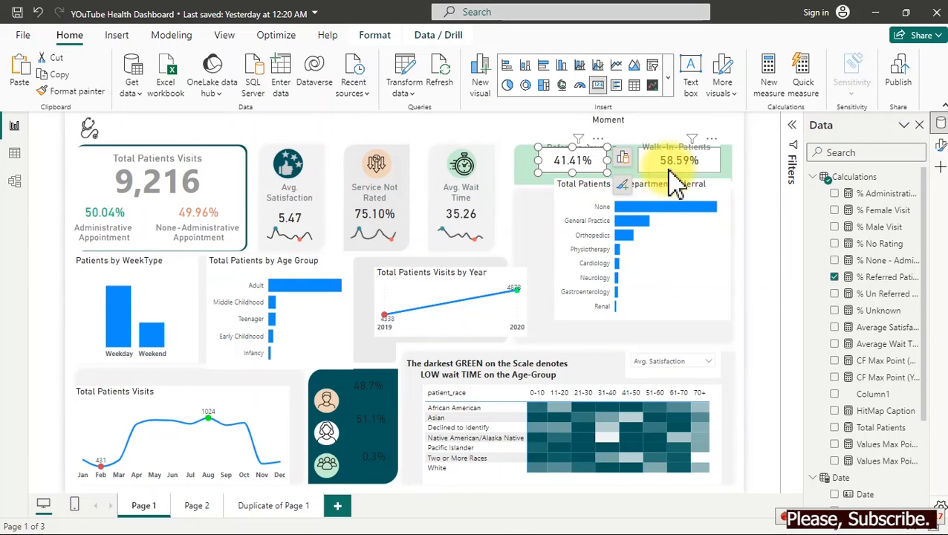
left_click(676, 180, "ctrl")
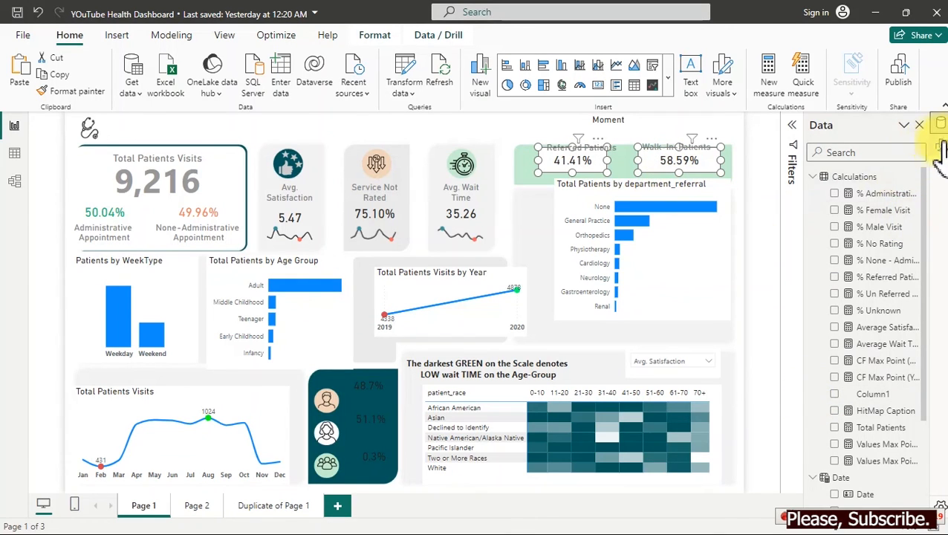
left_click(940, 146)
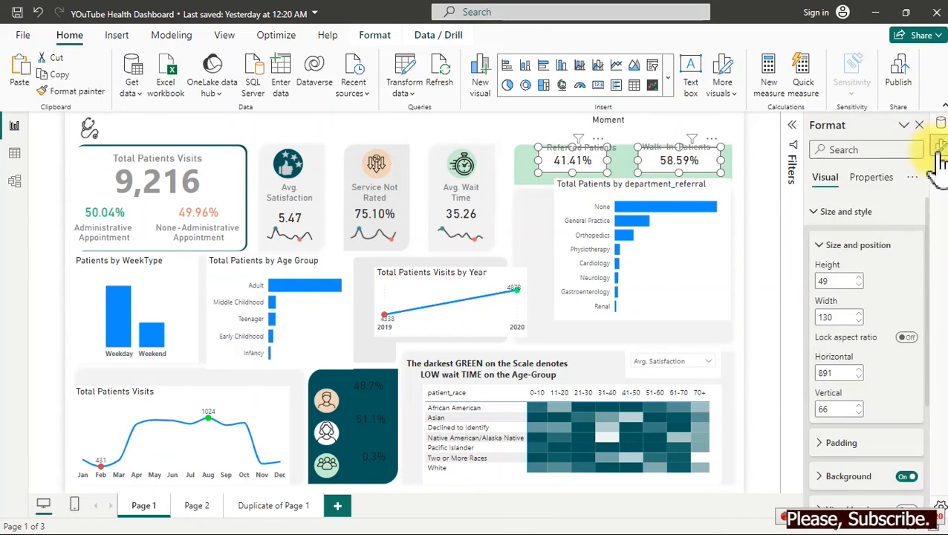
left_click(845, 248)
left_click(836, 216)
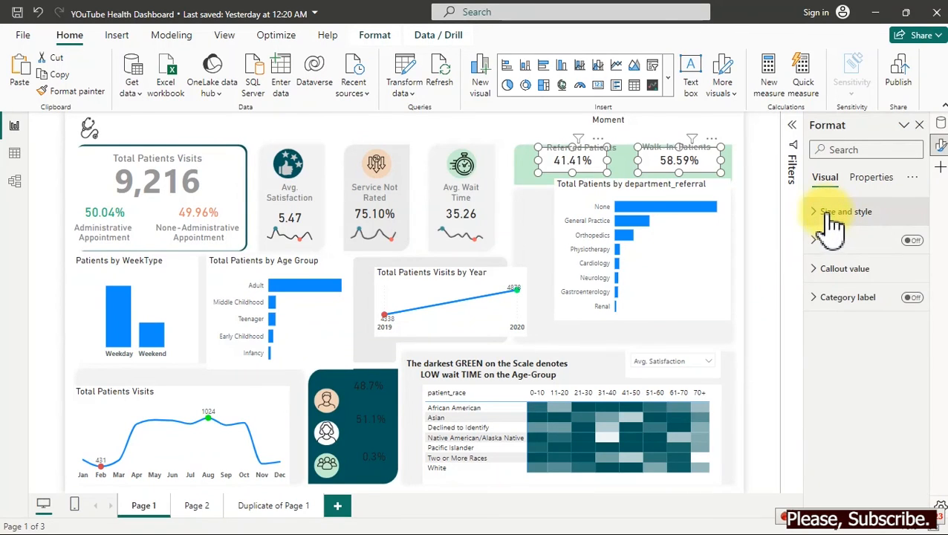
left_click(824, 214)
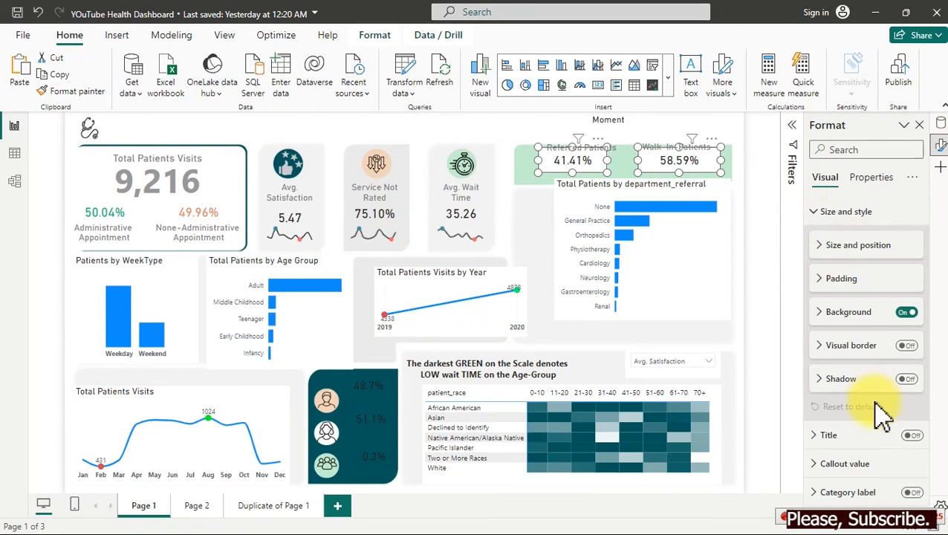
left_click(907, 313)
Move the two referral percentage cards down within the green banner and shift the department_referral bar chart down clear of them.
left_click_drag(669, 163, 670, 174)
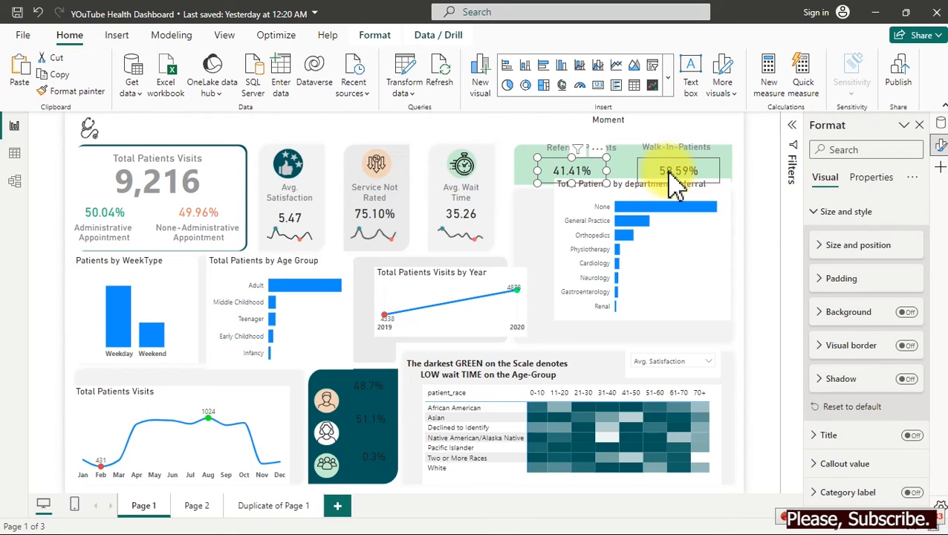
left_click(671, 174)
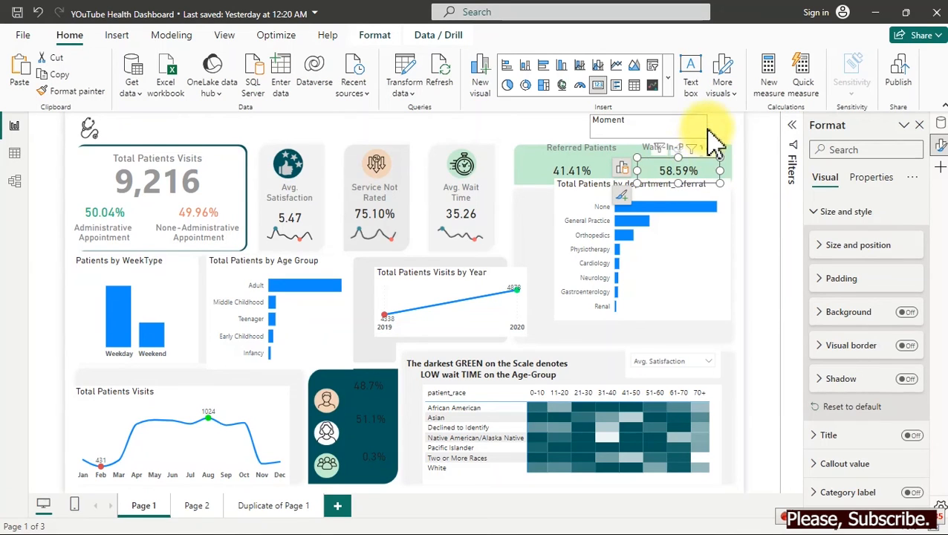
left_click(707, 130)
left_click(729, 129)
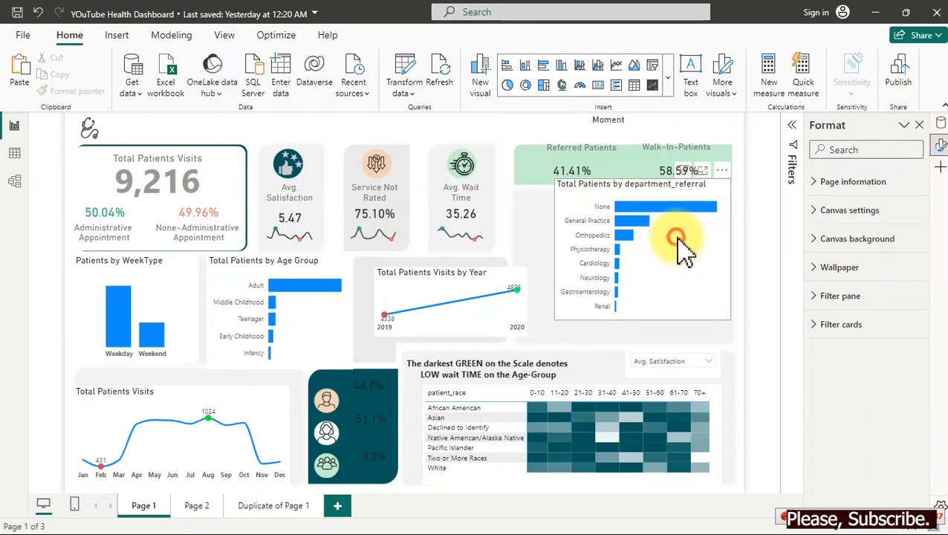
left_click_drag(678, 240, 665, 273)
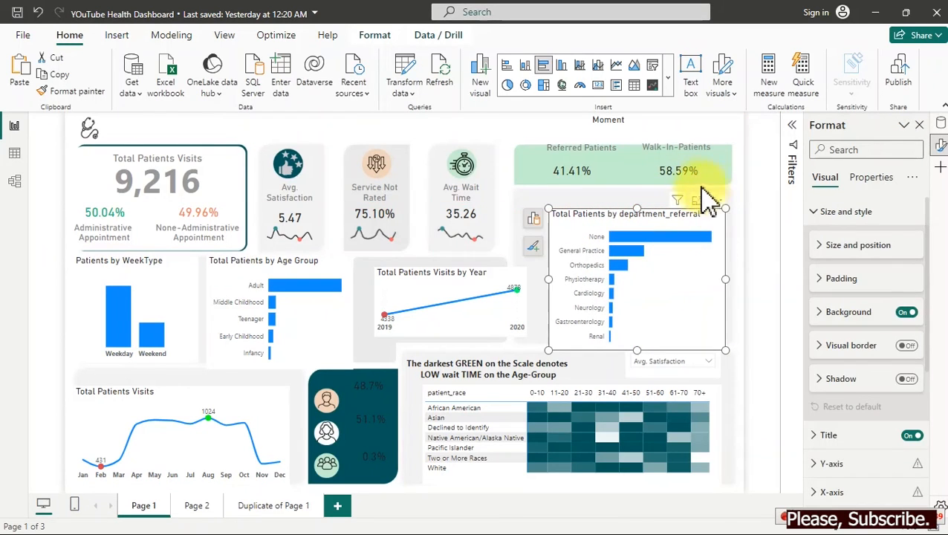
Narrow the Walk-In-Patients percentage card slightly and move the Walk-In-Patients and Referred Patients labels down to sit just above their values.
left_click(680, 175)
left_click_drag(643, 169, 654, 170)
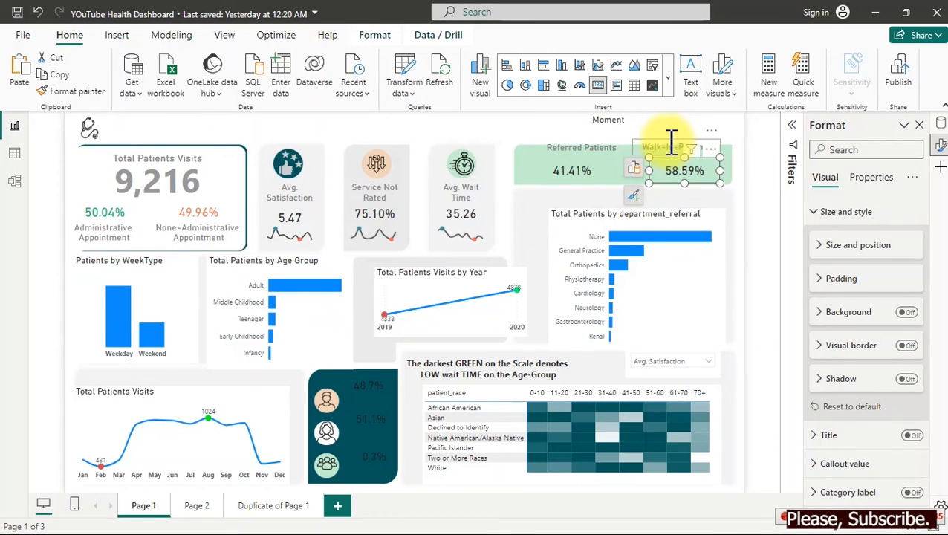
left_click(669, 141)
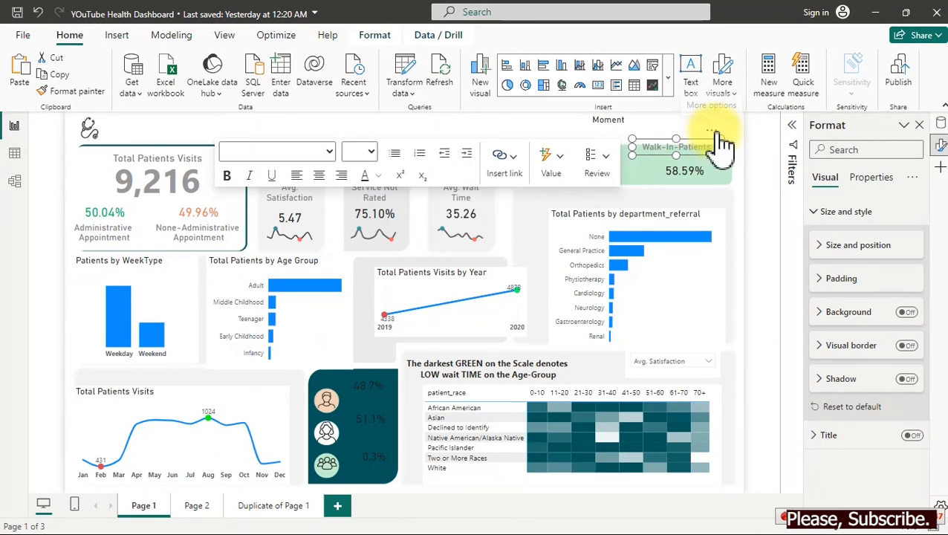
left_click_drag(716, 132, 729, 153)
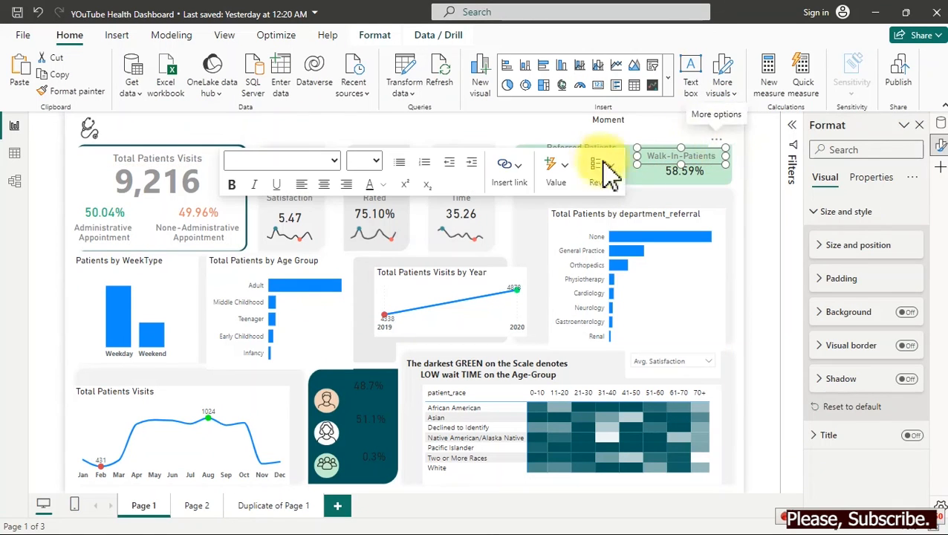
left_click(502, 126)
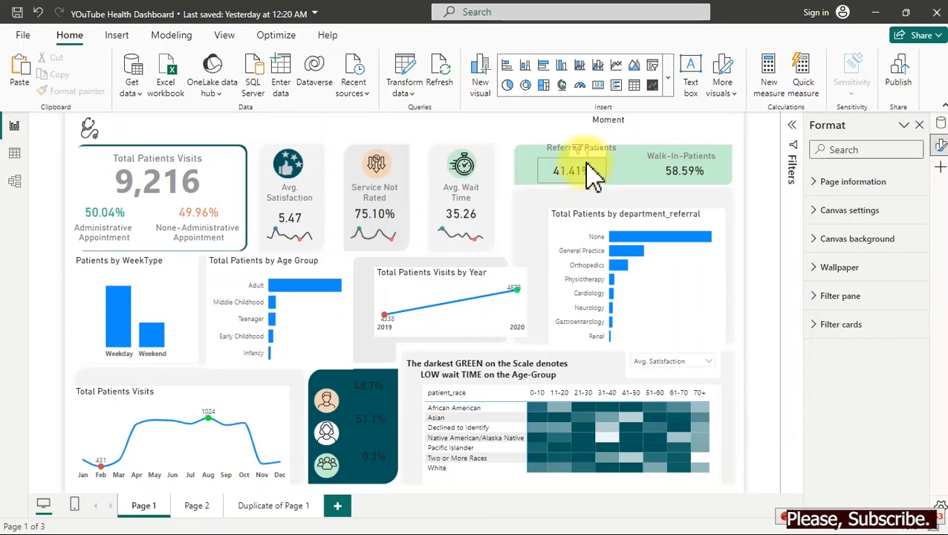
left_click(602, 144)
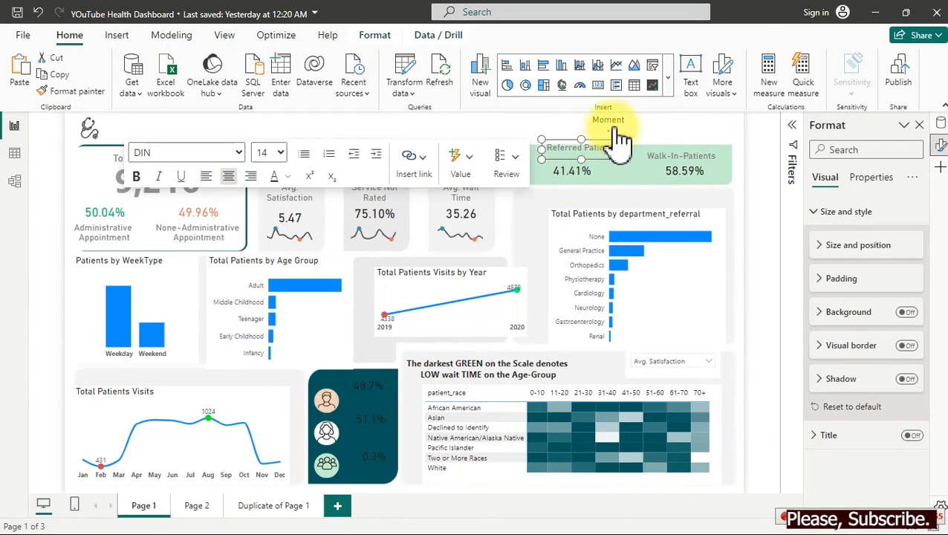
mouse_move(610, 126)
left_mouse_down()
mouse_move(611, 159)
mouse_move(604, 140)
left_mouse_up()
Set the callout value color of the Referred Patients and Walk-In-Patients percentage cards to a dark gray theme shade.
left_click(591, 174)
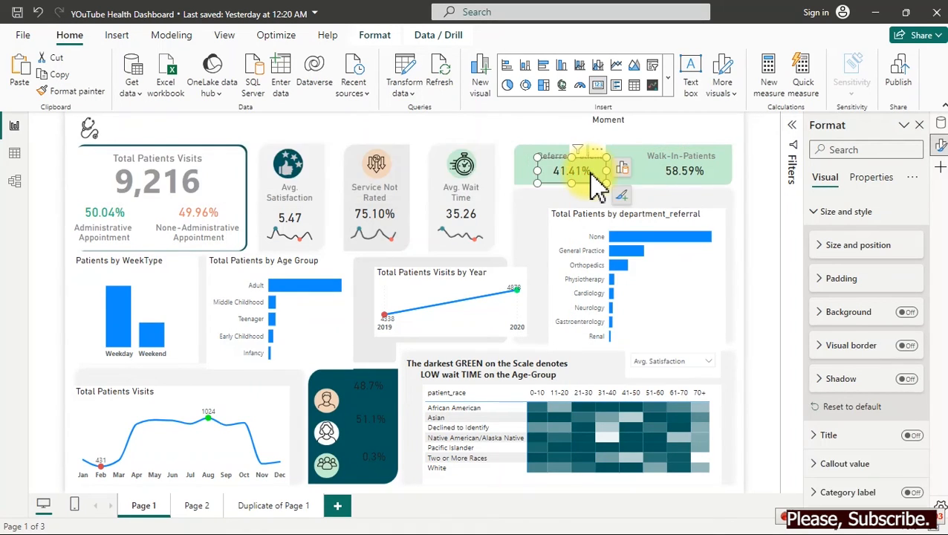
left_click(699, 180, "ctrl")
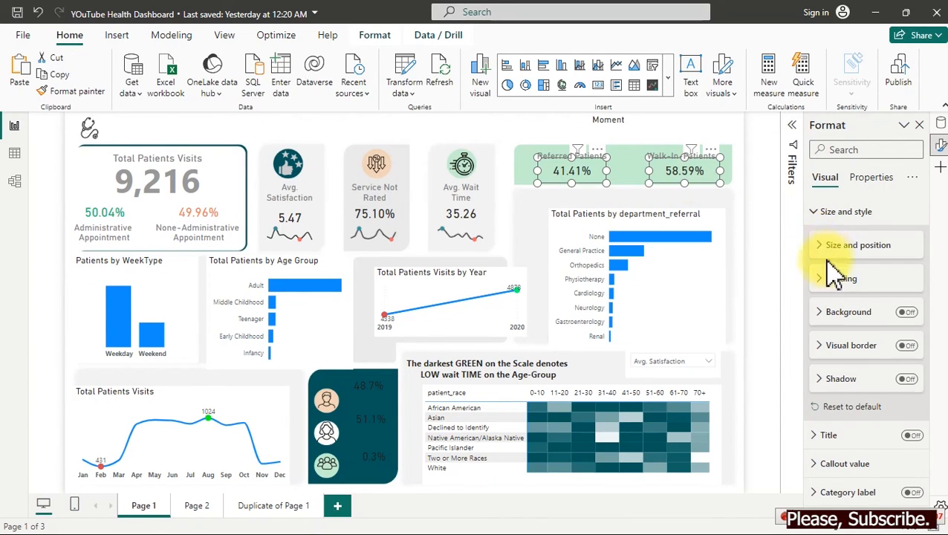
left_click(832, 212)
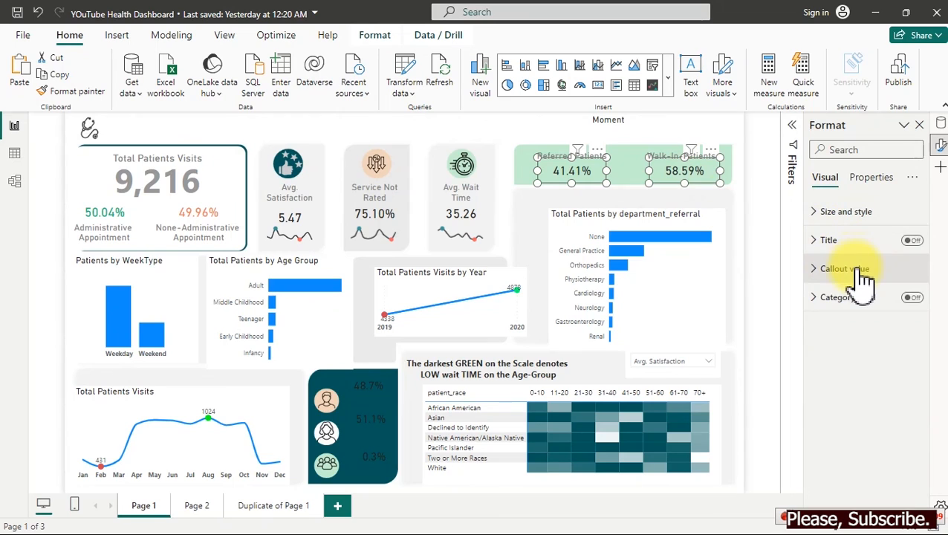
left_click(851, 269)
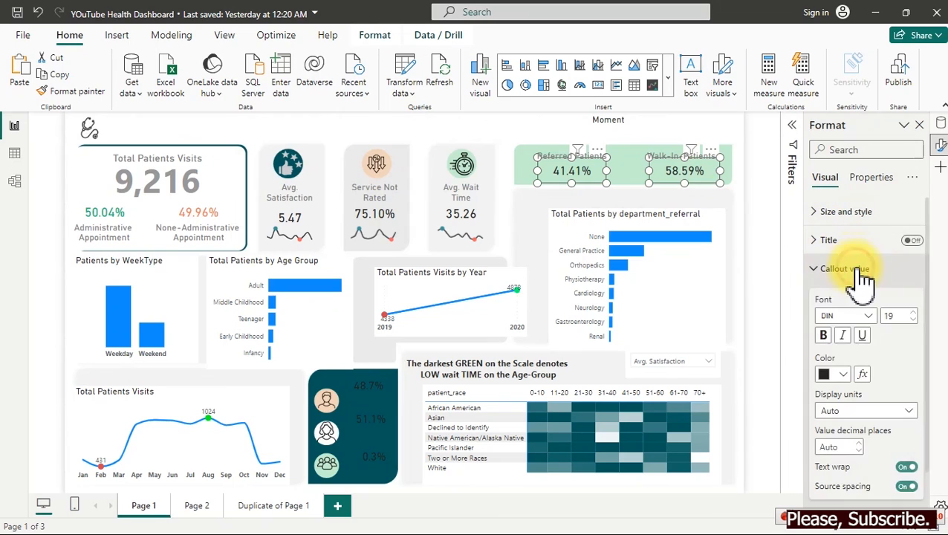
left_click(840, 373)
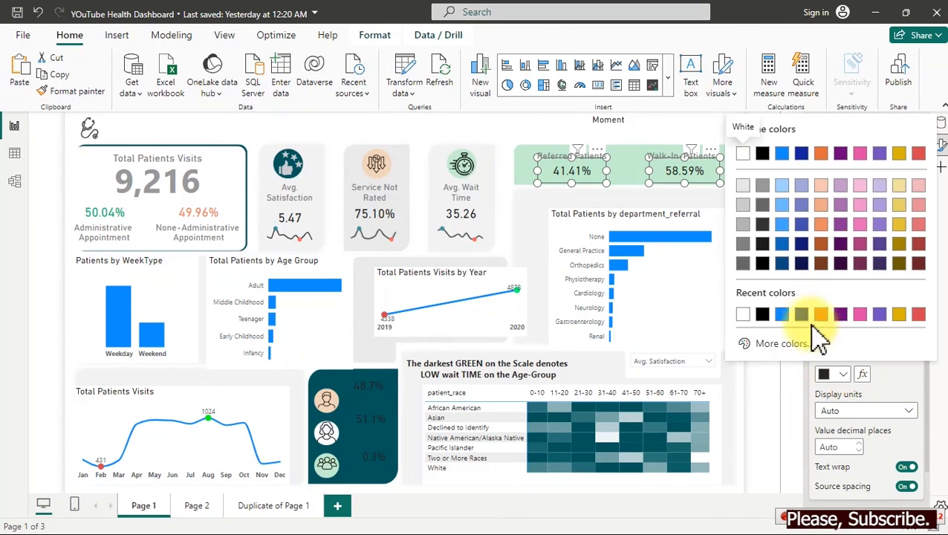
left_click(763, 223)
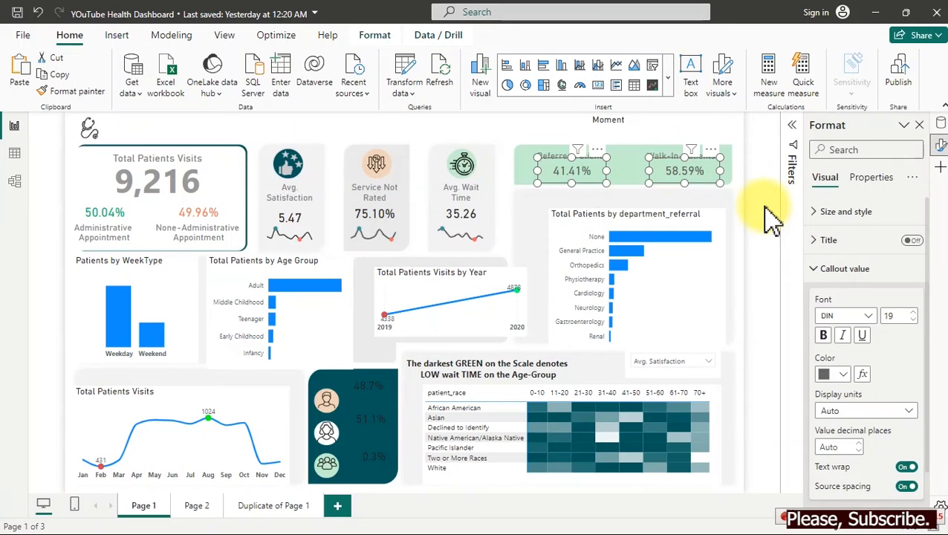
left_click(836, 376)
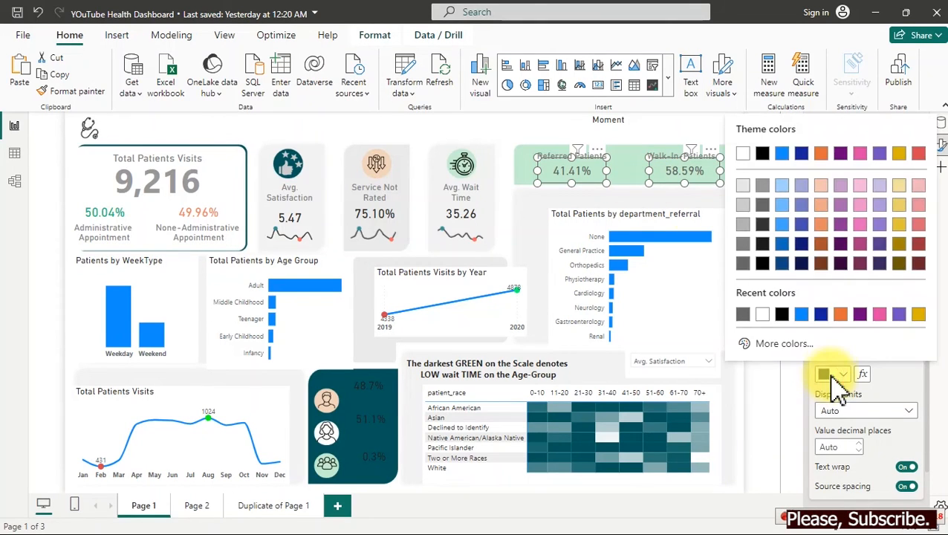
left_click(763, 241)
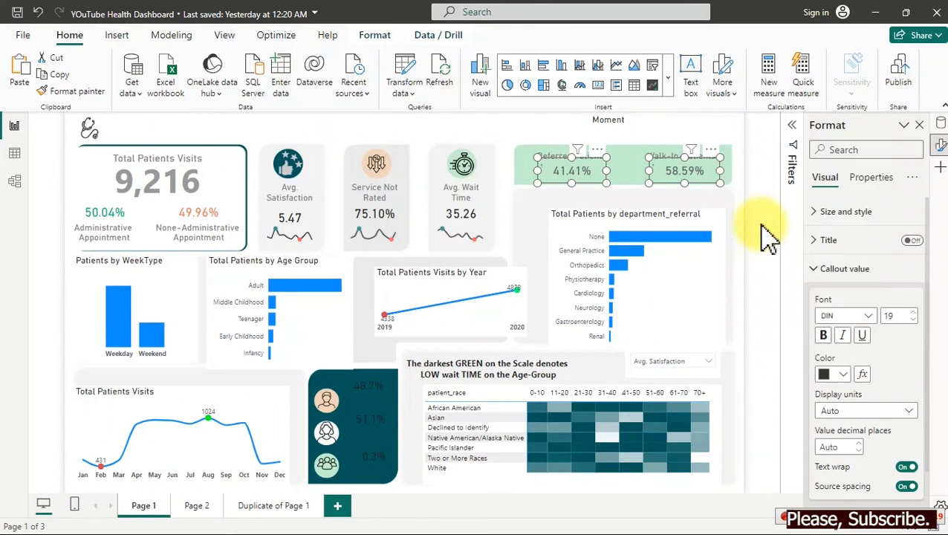
Align the department_referral bar chart with the gray panel below the green banner and widen it to fill the panel.
left_click(671, 236)
left_click_drag(664, 222, 637, 217)
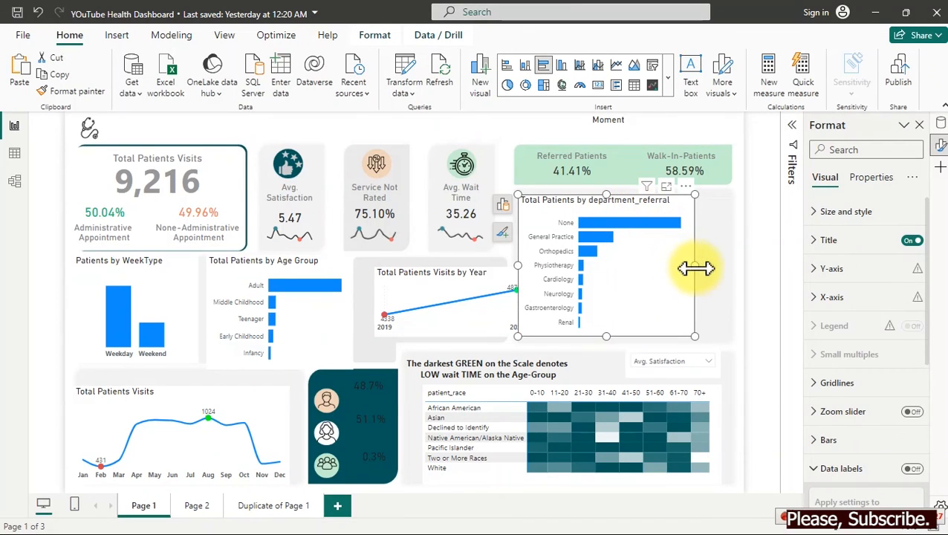
left_click_drag(695, 267, 736, 281)
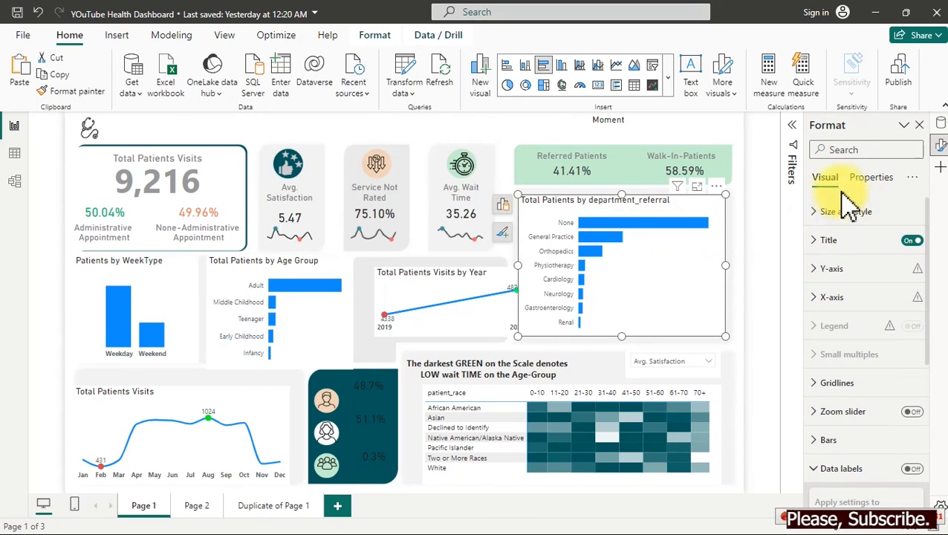
Turn off the background of the department_referral bar chart.
left_click(848, 216)
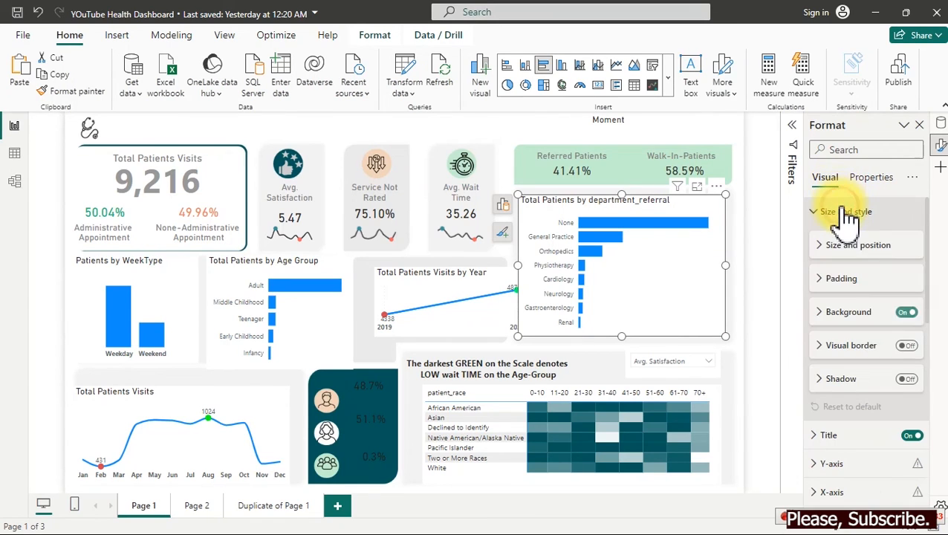
left_click(908, 312)
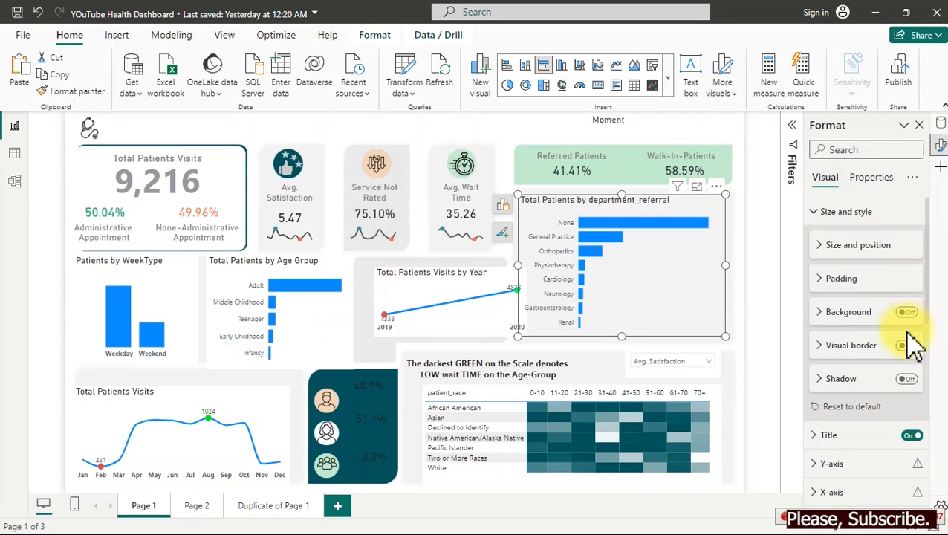
left_click(829, 215)
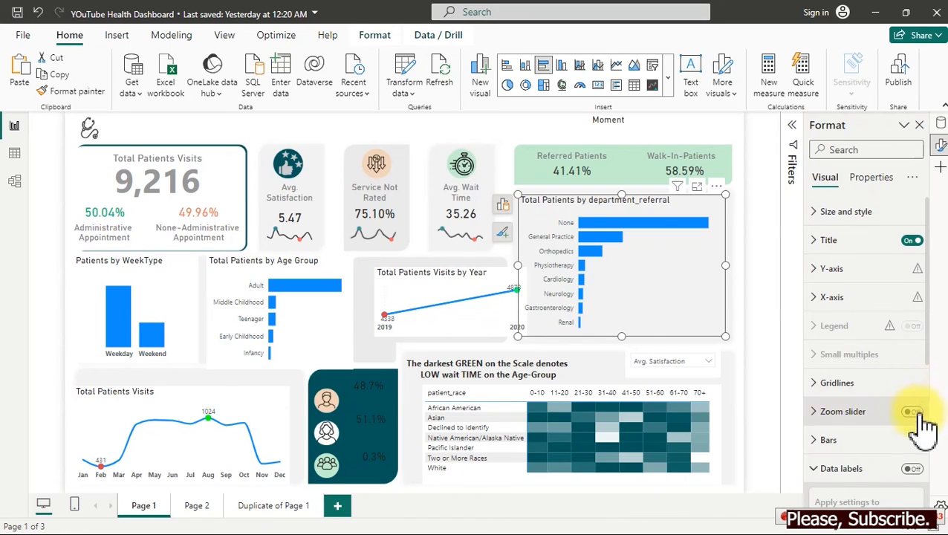
Turn on data labels for the department_referral bar chart and set their display units to None.
left_click(912, 470)
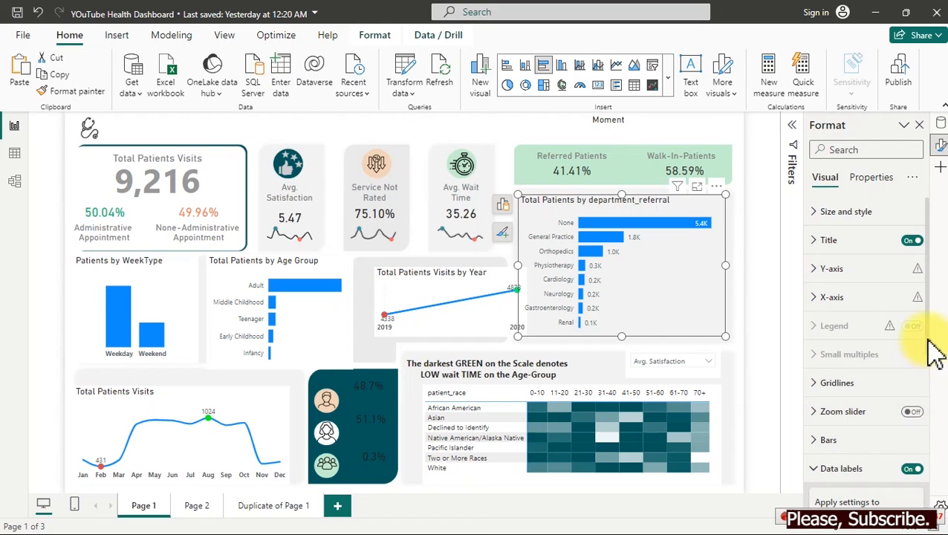
scroll(925, 349, "down", 3)
scroll(922, 394, "down", 3)
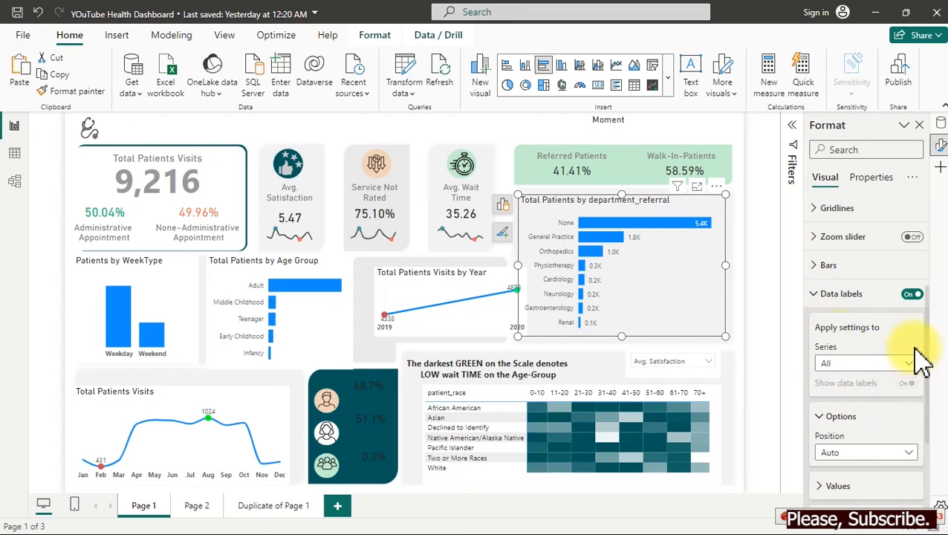
scroll(929, 350, "down", 2)
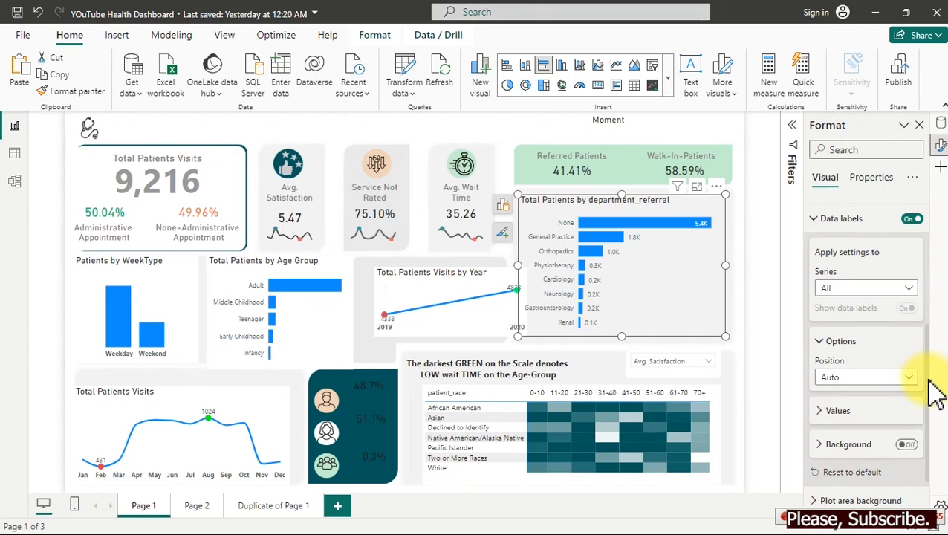
scroll(925, 379, "down", 1)
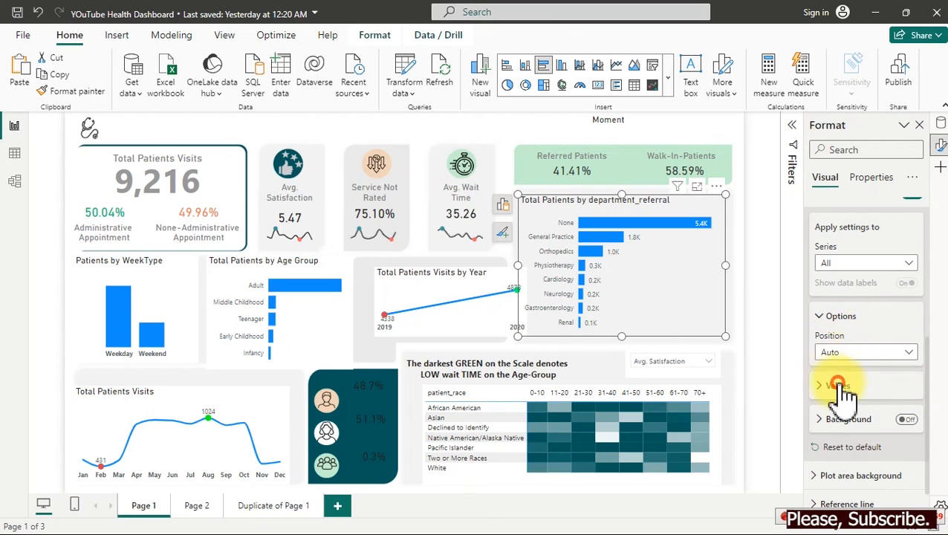
left_click(838, 385)
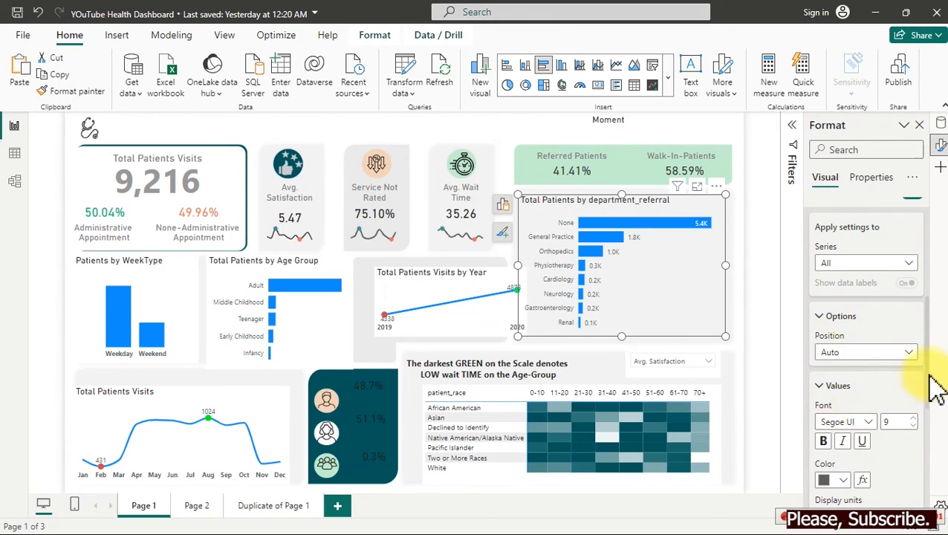
left_click_drag(926, 354, 917, 396)
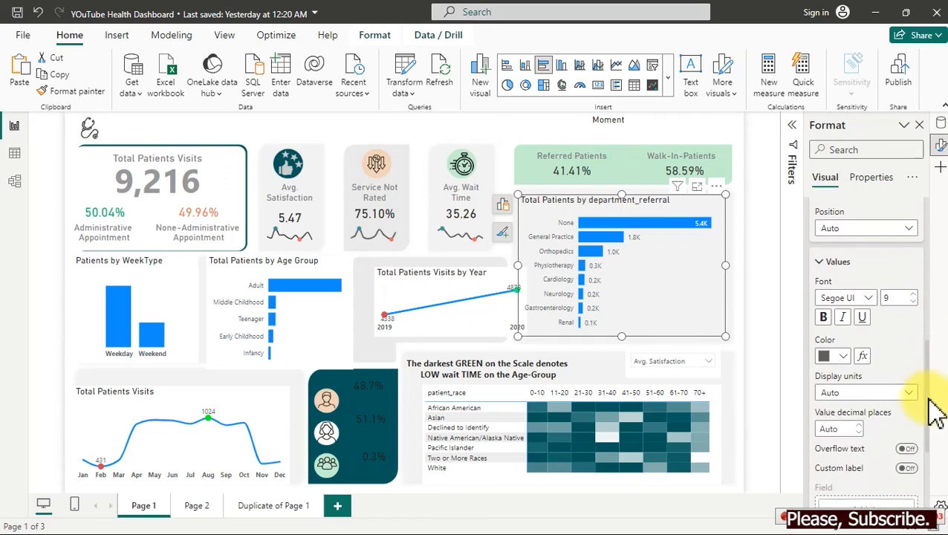
left_click(889, 394)
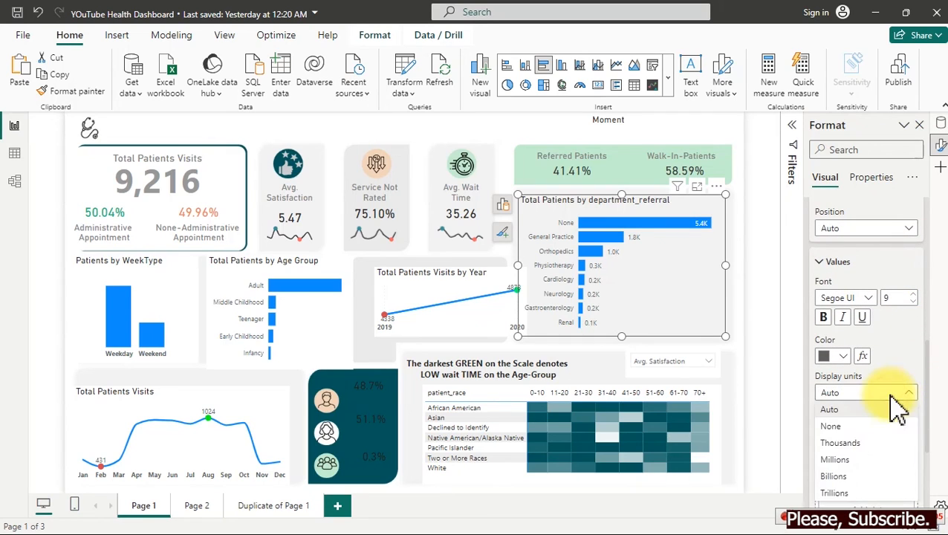
left_click(824, 431)
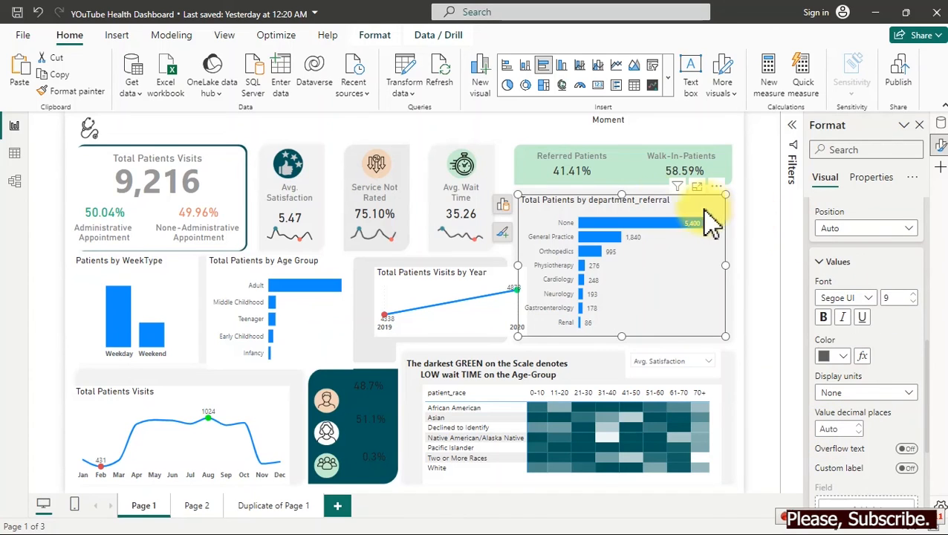
Look up the custom color code of the Administrative Appointment percentage card's callout value.
left_click(629, 173)
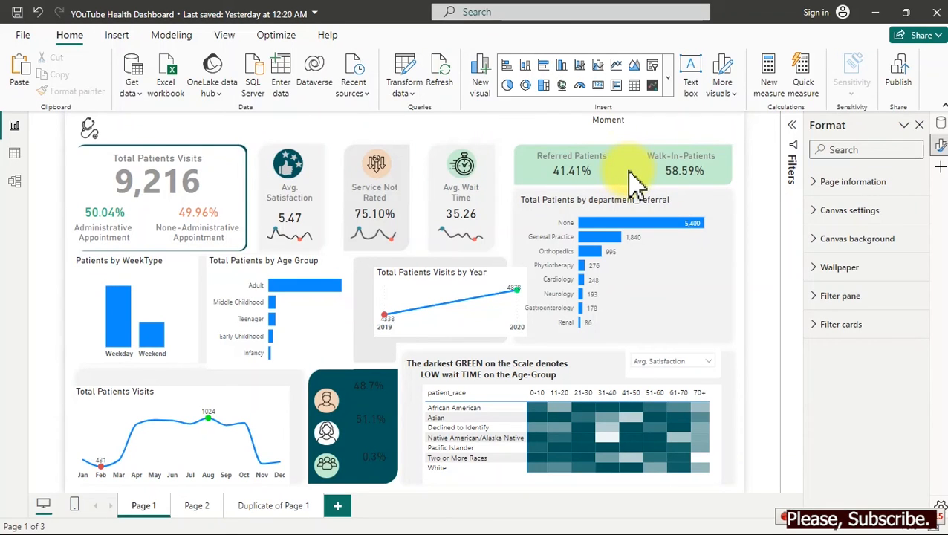
left_click(105, 223)
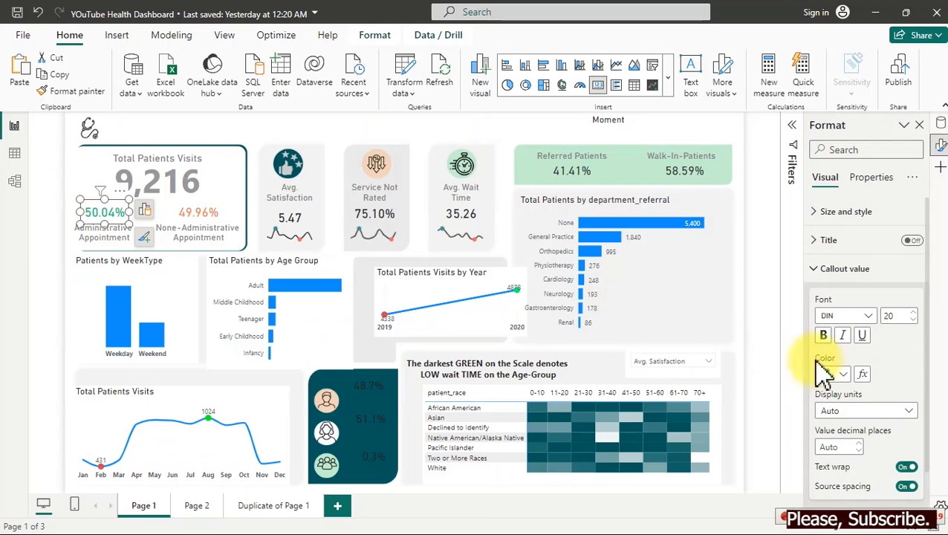
left_click(836, 376)
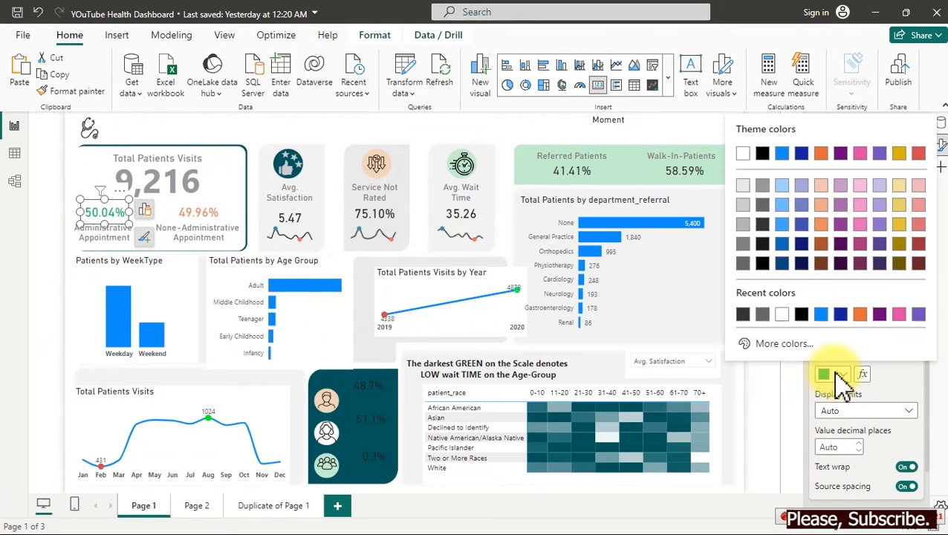
left_click(790, 344)
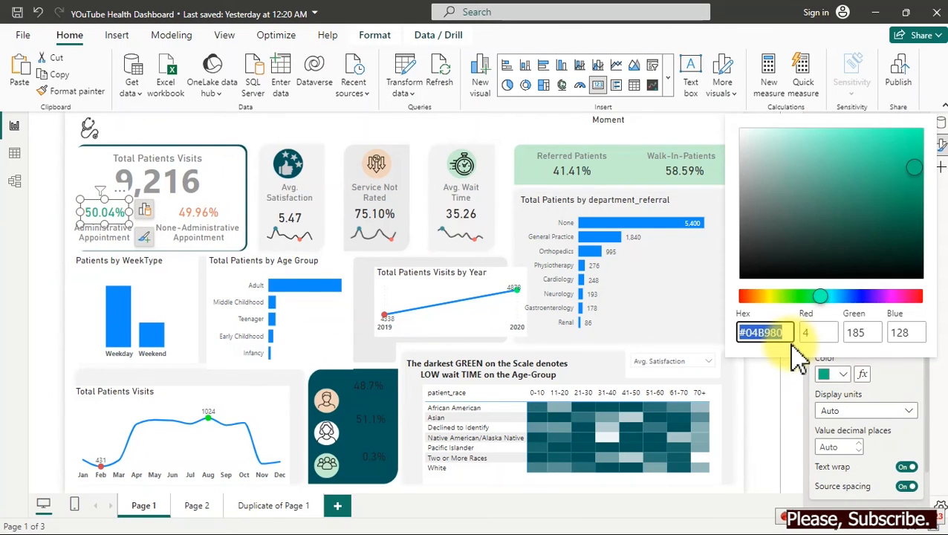
Set the default bar color of the department_referral chart to the Administrative Appointment percentage's green, #04B980.
left_click(672, 297)
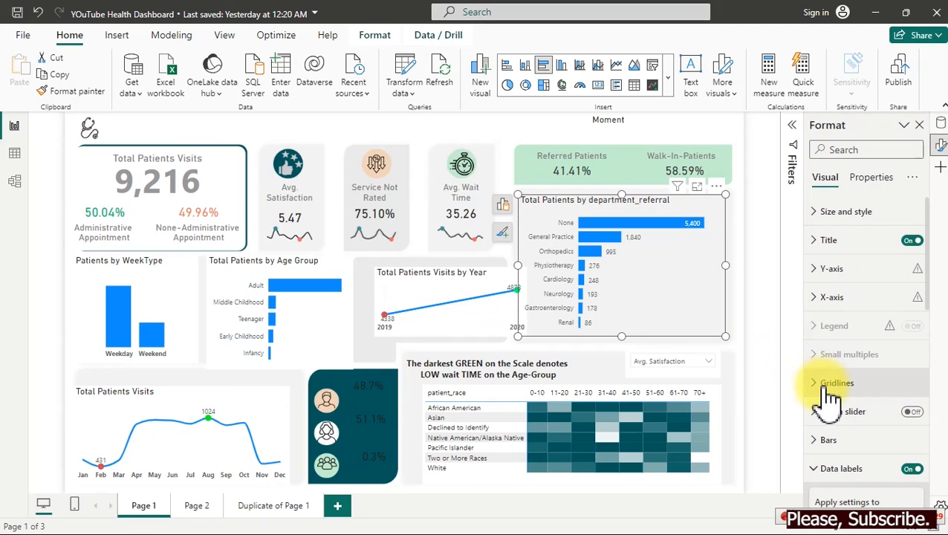
left_click(822, 446)
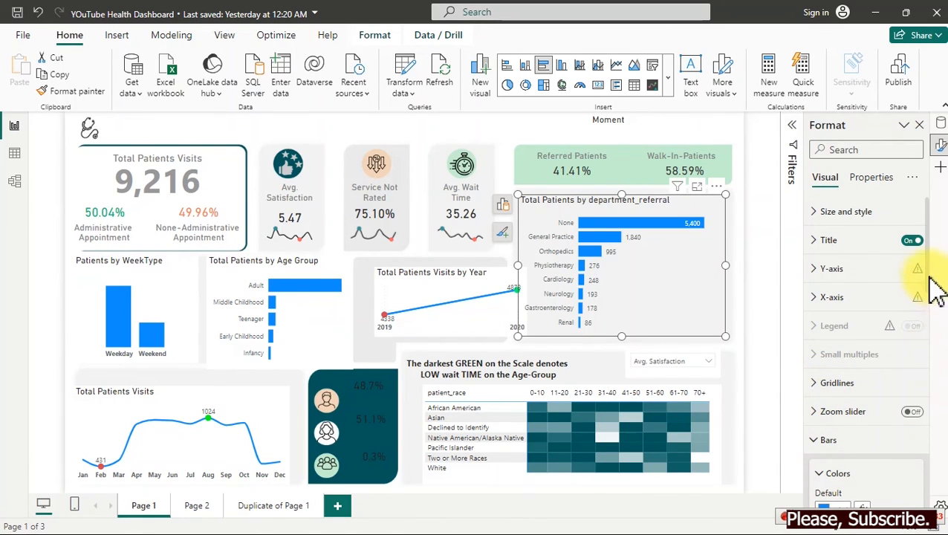
left_click_drag(935, 282, 928, 335)
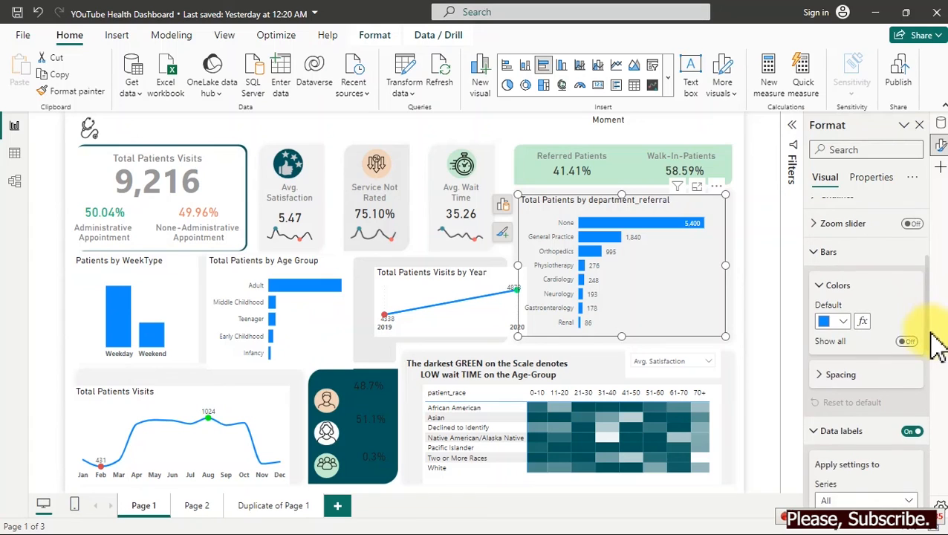
left_click(840, 322)
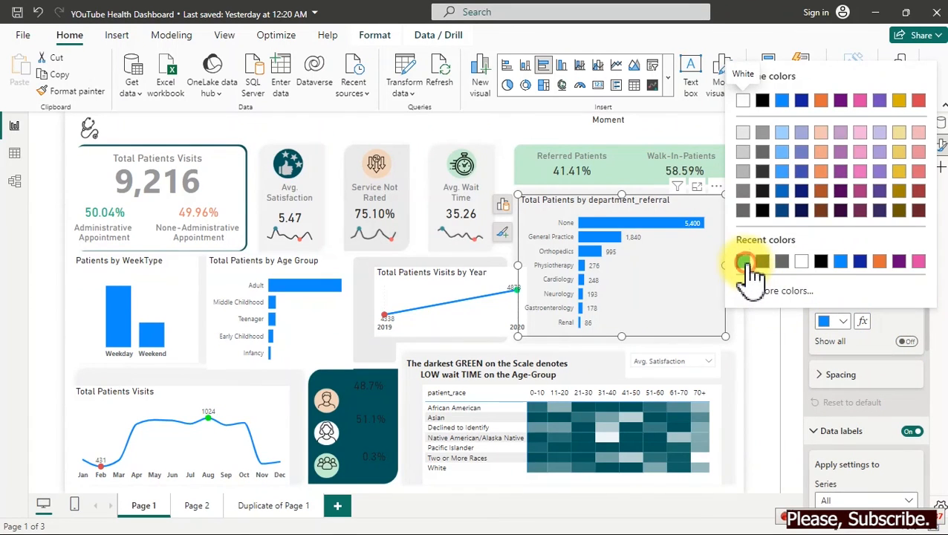
left_click(743, 266)
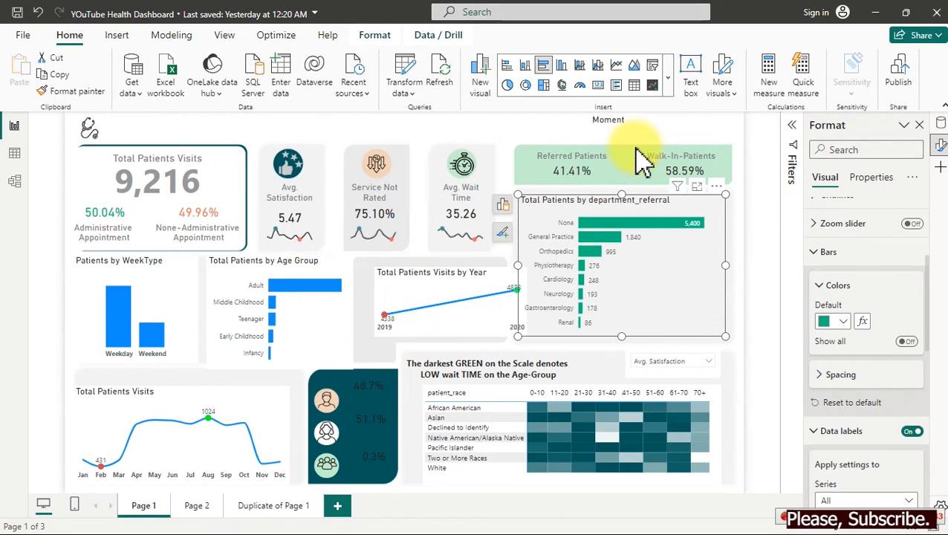
Soften the department_referral chart's bar color to the lighter custom green #7DC6AF.
left_click(842, 322)
left_click(765, 290)
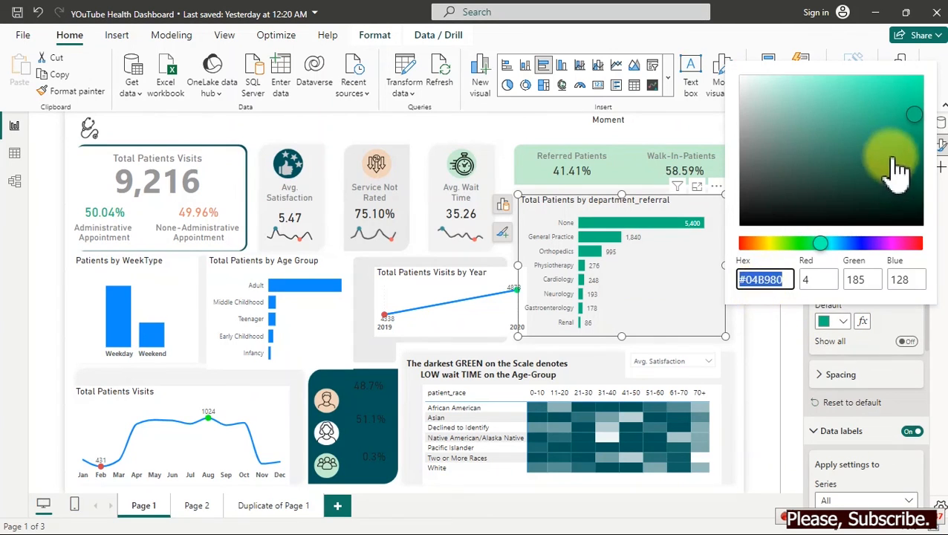
left_click_drag(922, 128, 858, 128)
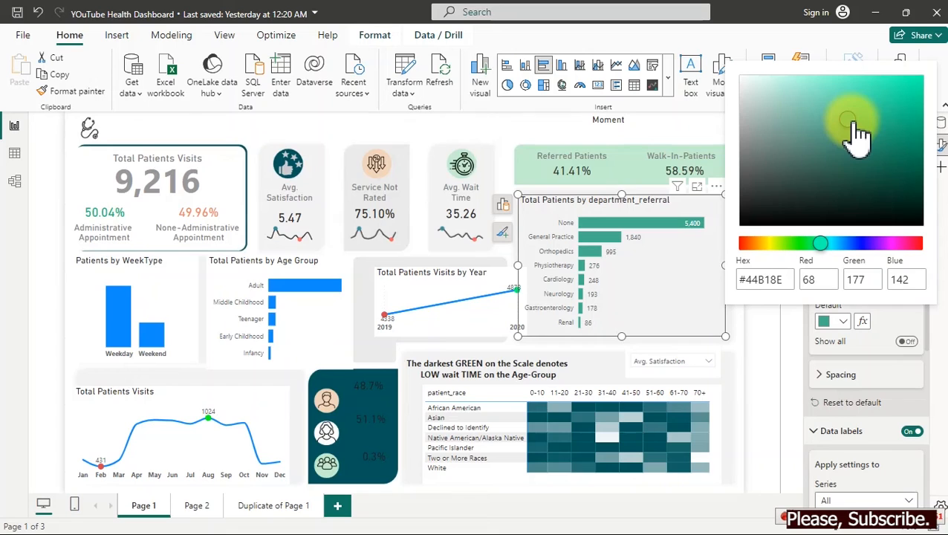
left_click_drag(856, 134, 847, 130)
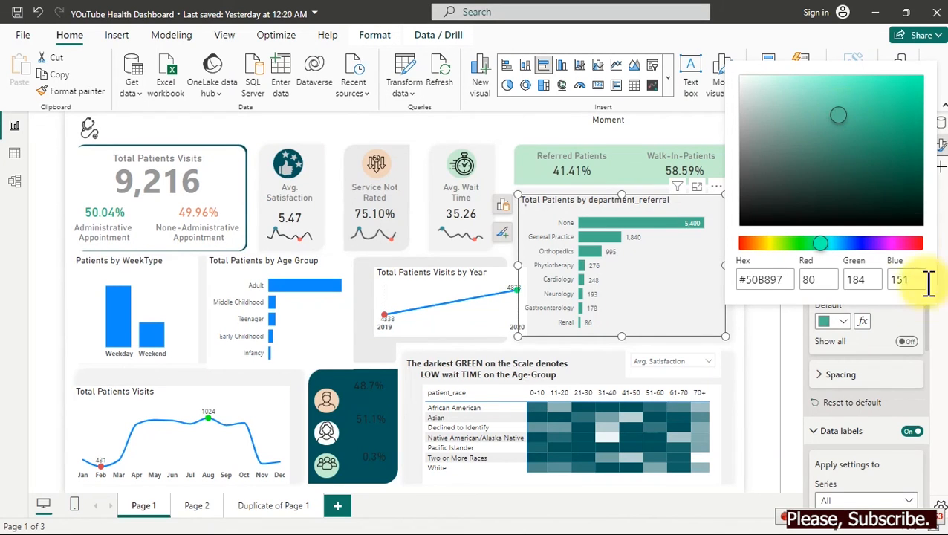
left_click(913, 316)
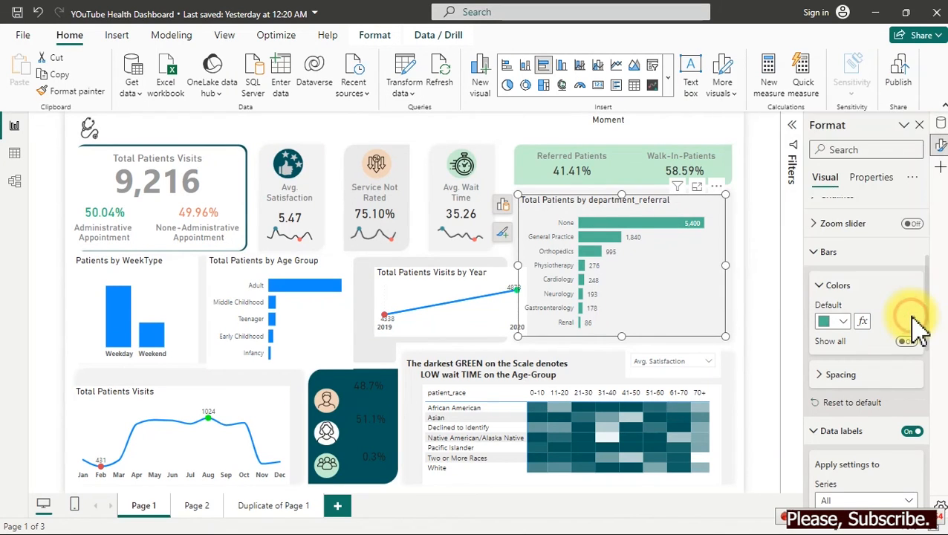
left_click(840, 321)
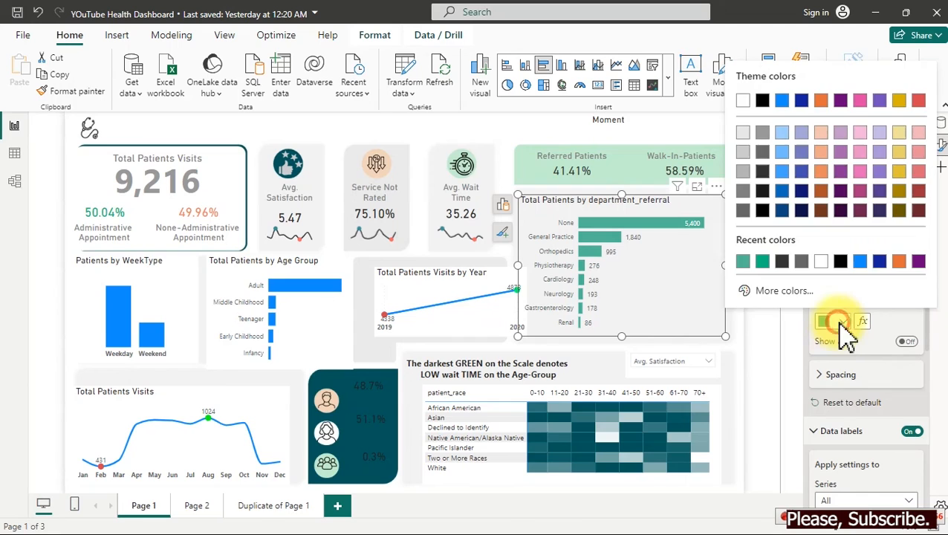
left_click(782, 292)
left_click_drag(839, 119, 816, 113)
left_click_drag(814, 113, 807, 110)
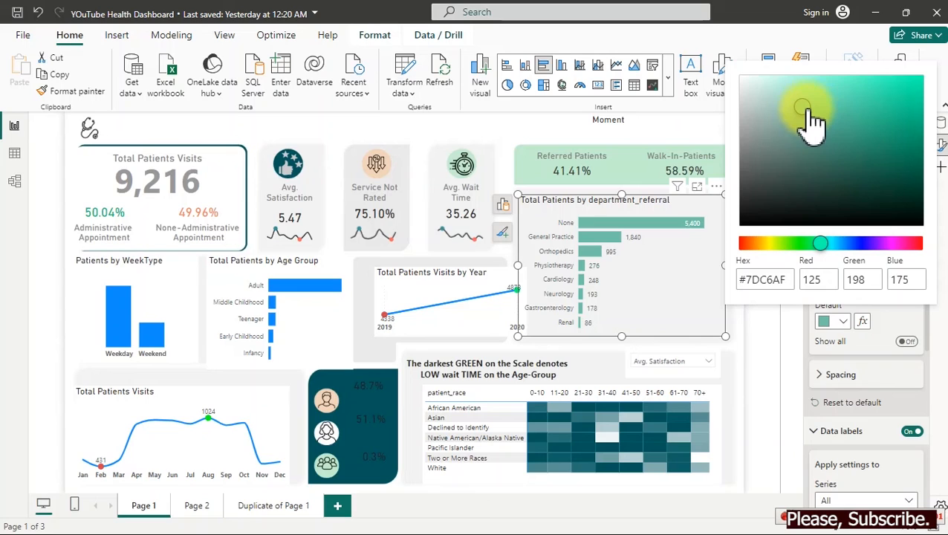
left_click(905, 338)
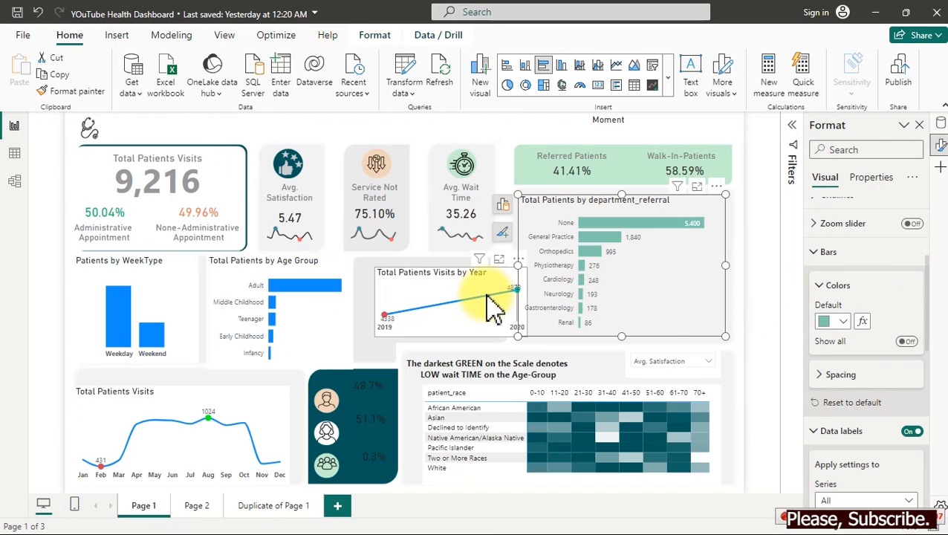
Move the Total Patients Visits by Year line chart onto the gray panel behind it and turn off its background.
left_click(436, 293)
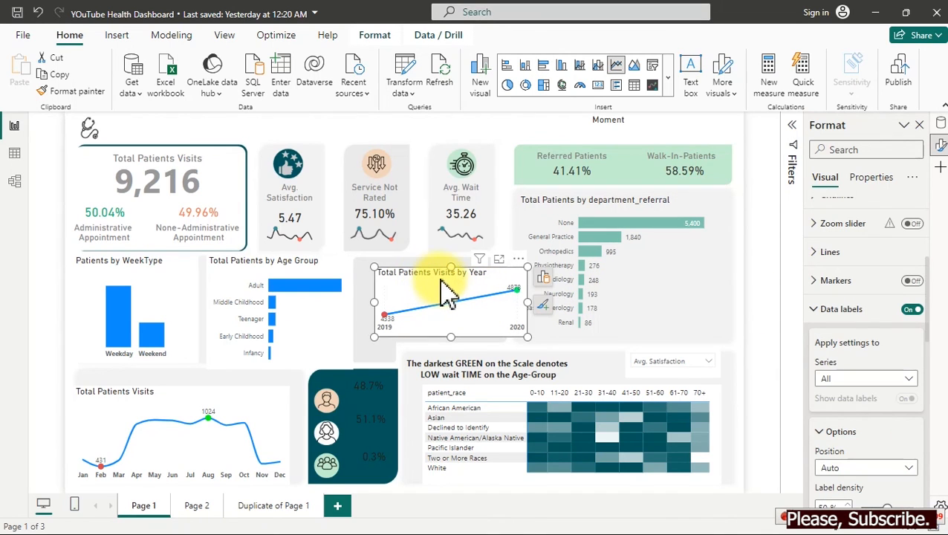
mouse_move(449, 285)
left_mouse_down()
mouse_move(431, 285)
mouse_move(438, 296)
mouse_move(433, 280)
mouse_move(438, 293)
left_mouse_up()
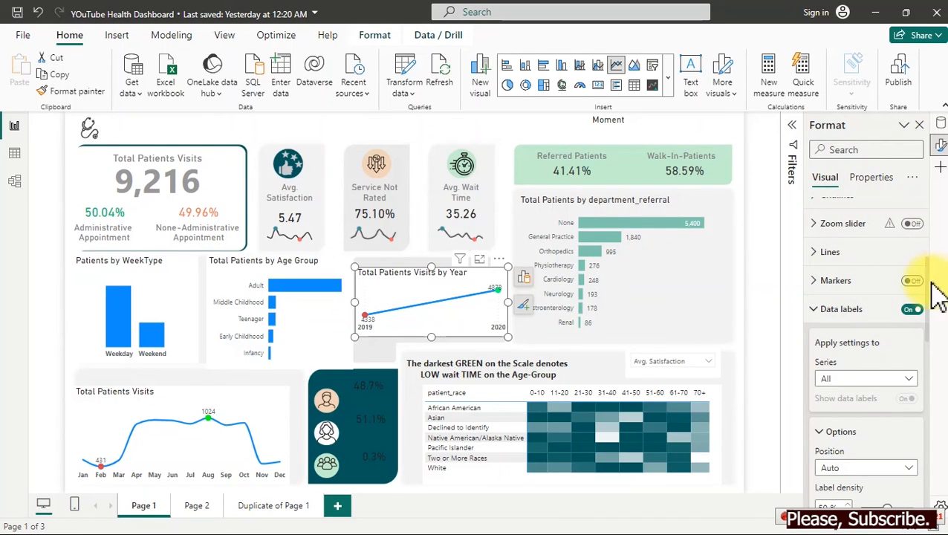
left_click_drag(931, 290, 931, 182)
left_click(822, 213)
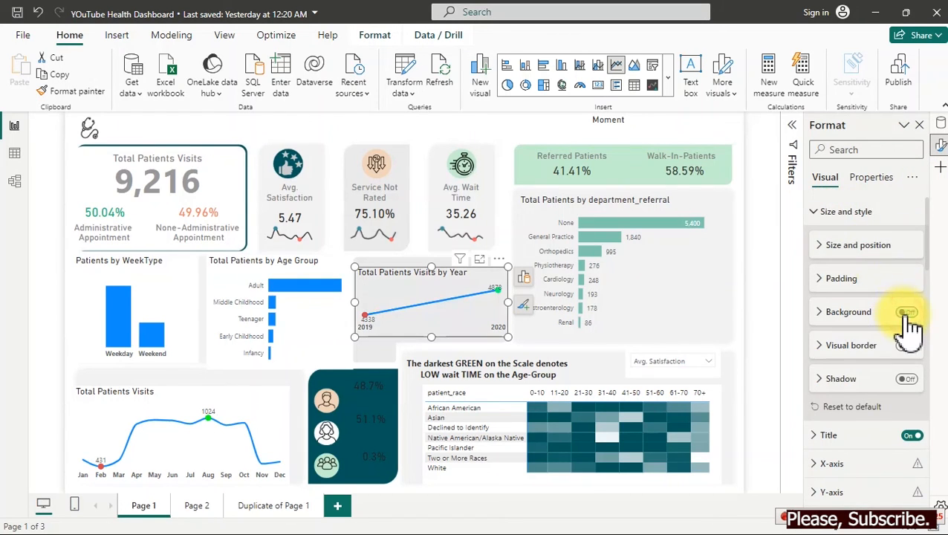
left_click(822, 213)
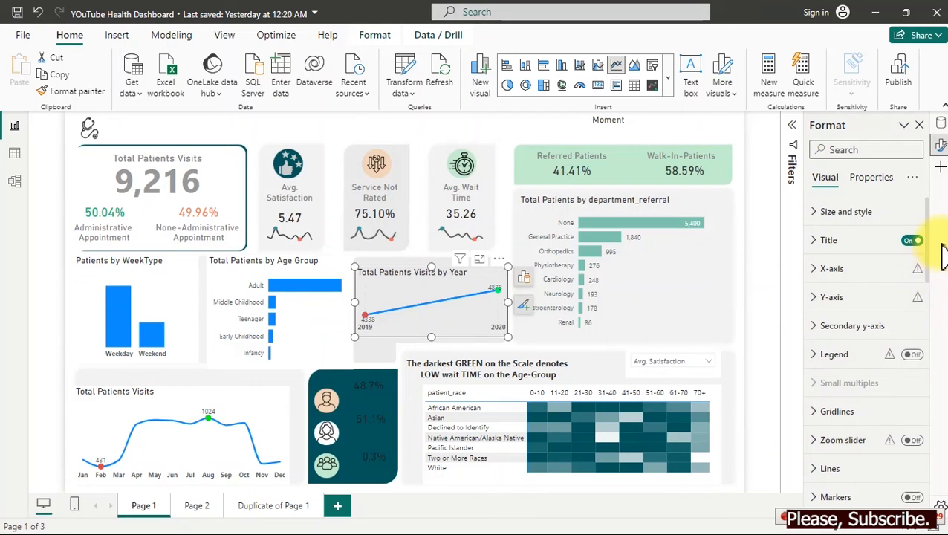
Set both line colors of the Total Patients Visits by Year chart, Values Max Point (year) and Total Patients, to #7DC6AF.
left_click_drag(925, 250, 894, 313)
left_click(828, 260)
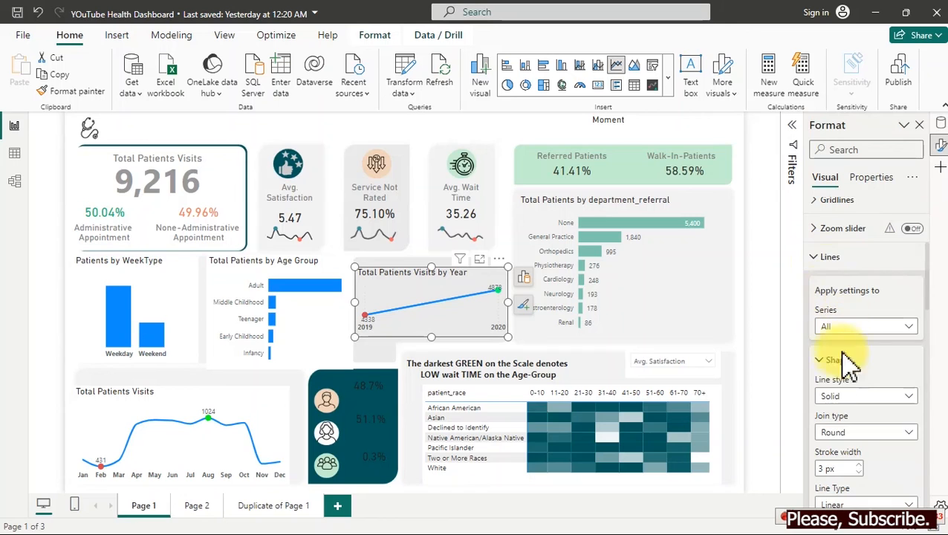
left_click_drag(929, 264, 939, 342)
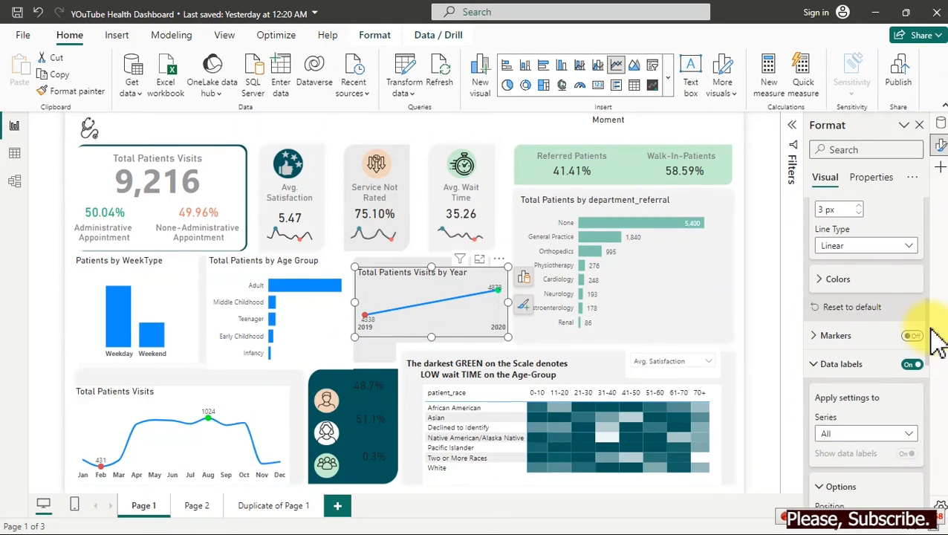
left_click(820, 281)
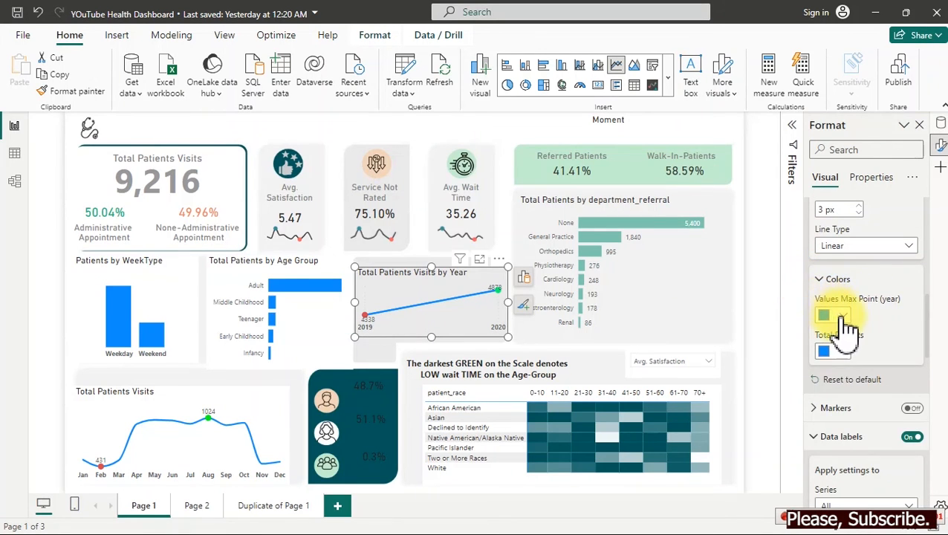
left_click(836, 317)
left_click(745, 257)
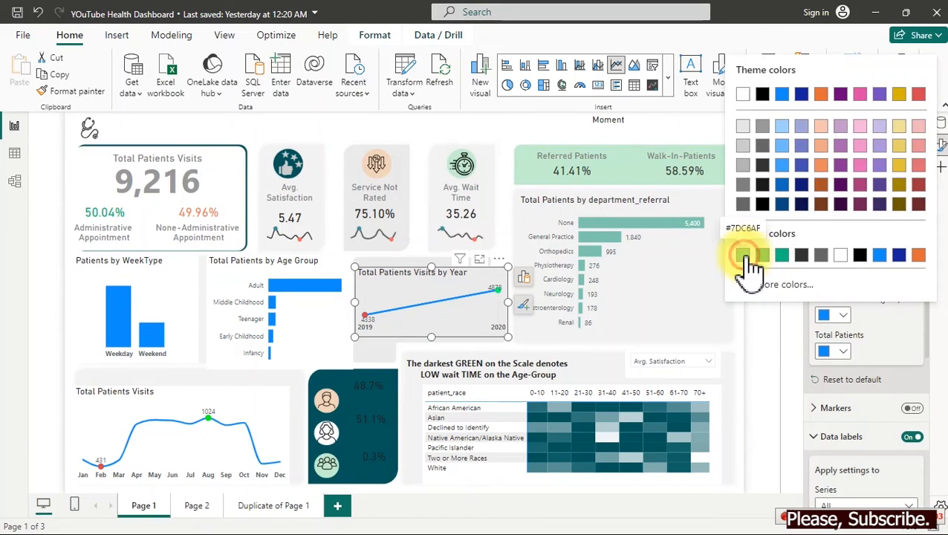
left_click(842, 353)
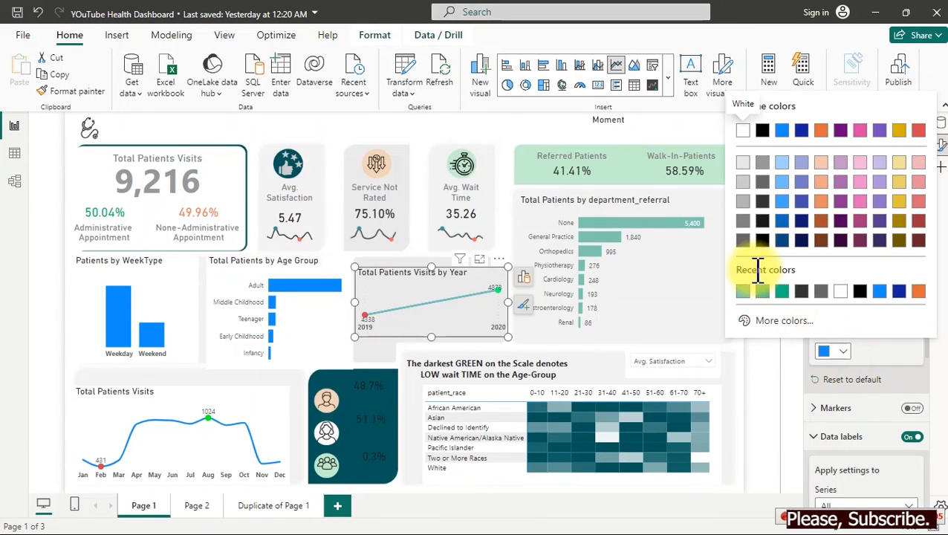
left_click(744, 292)
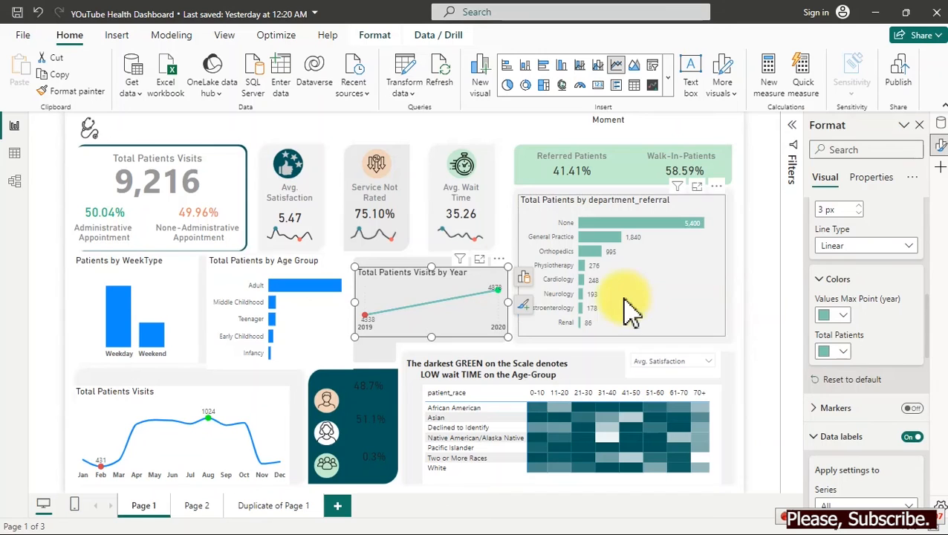
Set the default bar color of the Total Patients by Age Group chart to the recent green #7DC6AF.
left_click(301, 318)
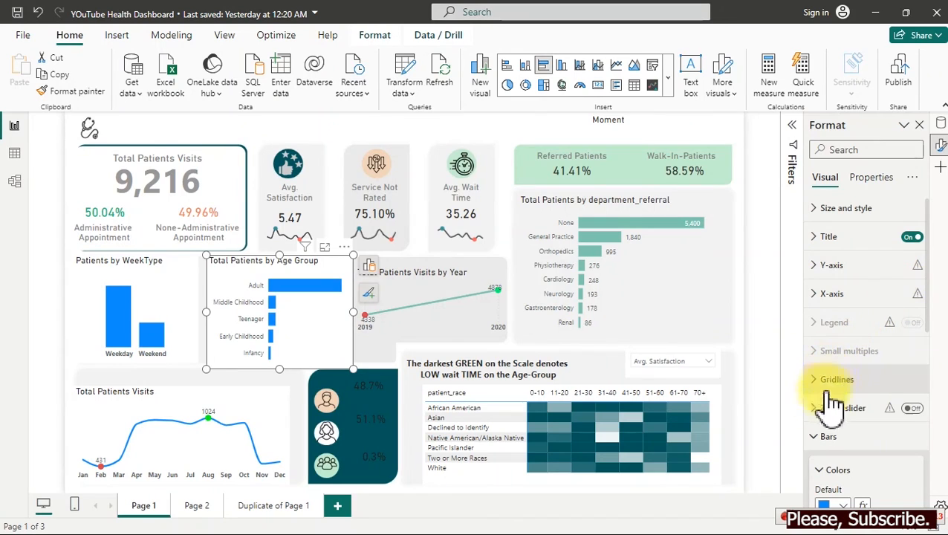
left_click(825, 437)
left_click(822, 436)
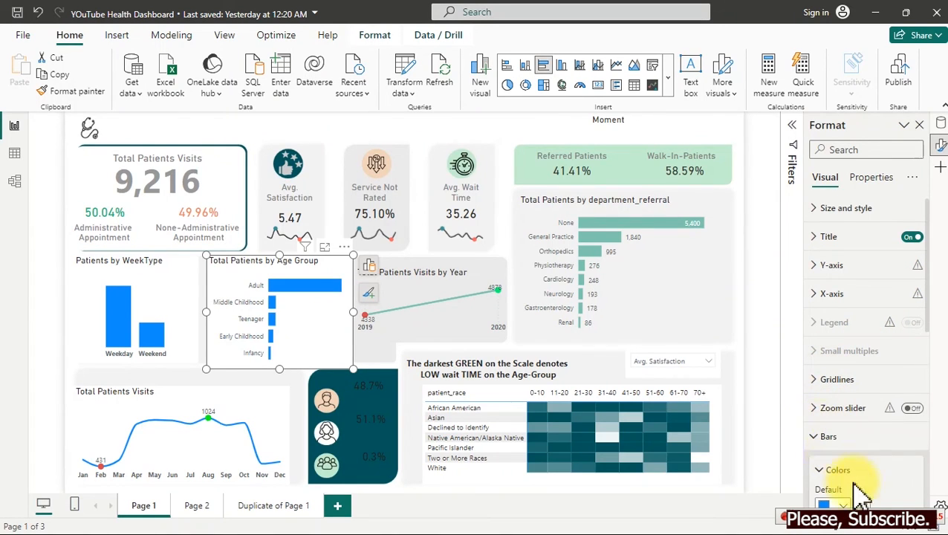
scroll(935, 320, "down", 3)
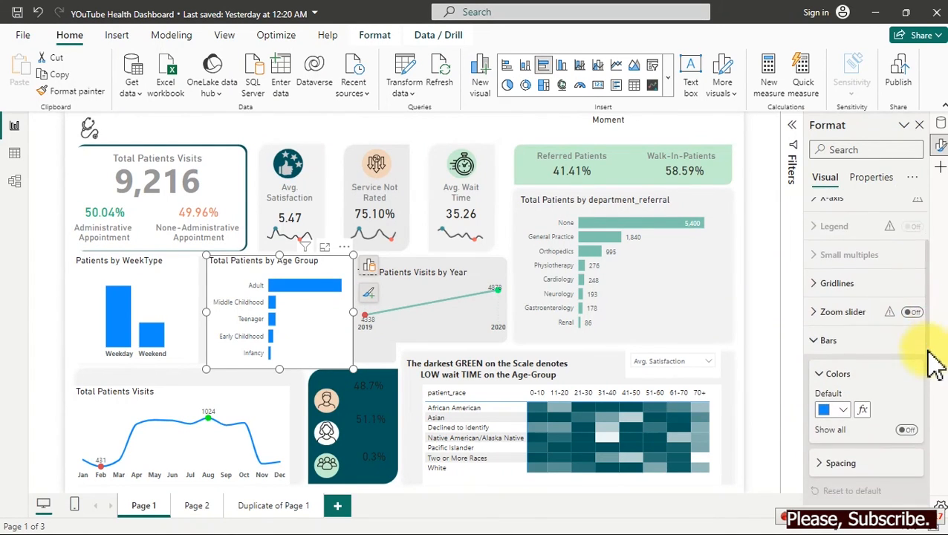
left_click(823, 412)
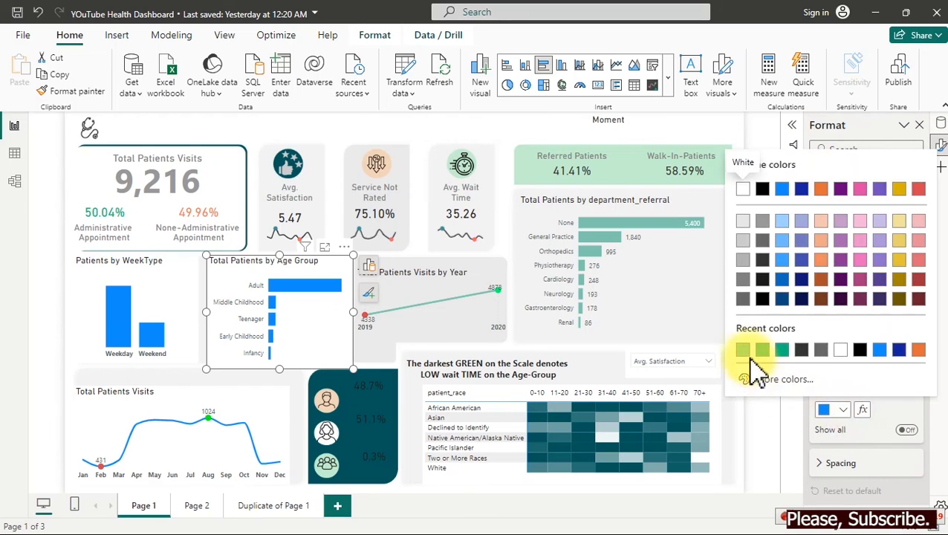
left_click(743, 349)
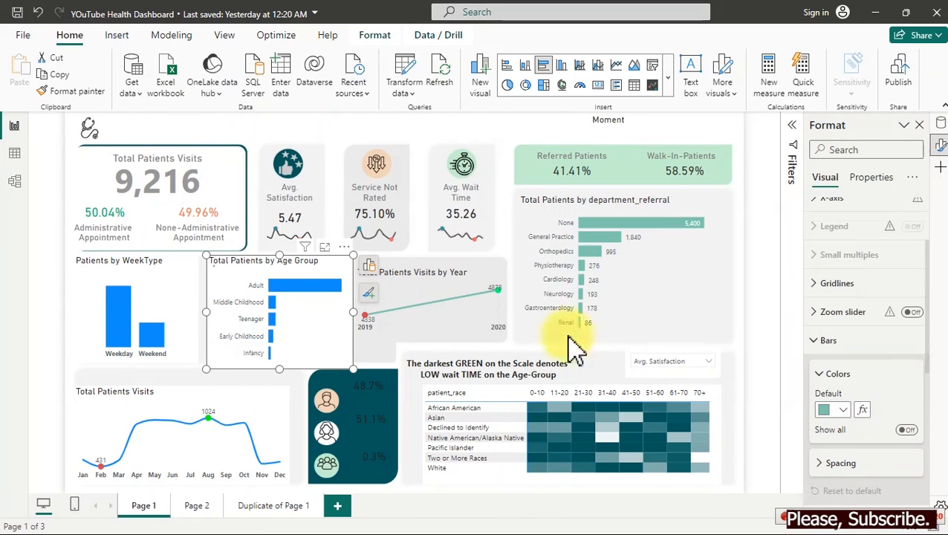
Set the default column color of the Patients by WeekType chart to the recent green #7DC6AF.
left_click(174, 305)
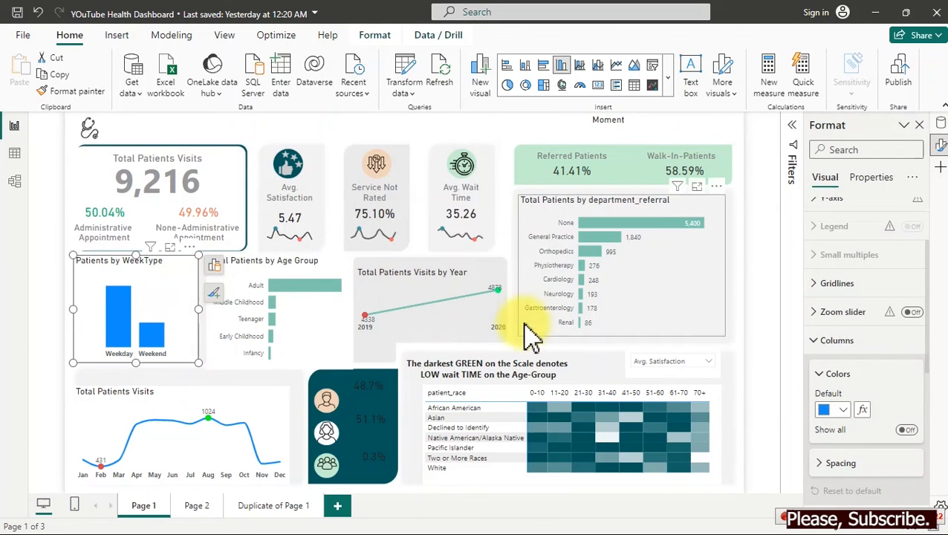
left_click(837, 409)
left_click(743, 350)
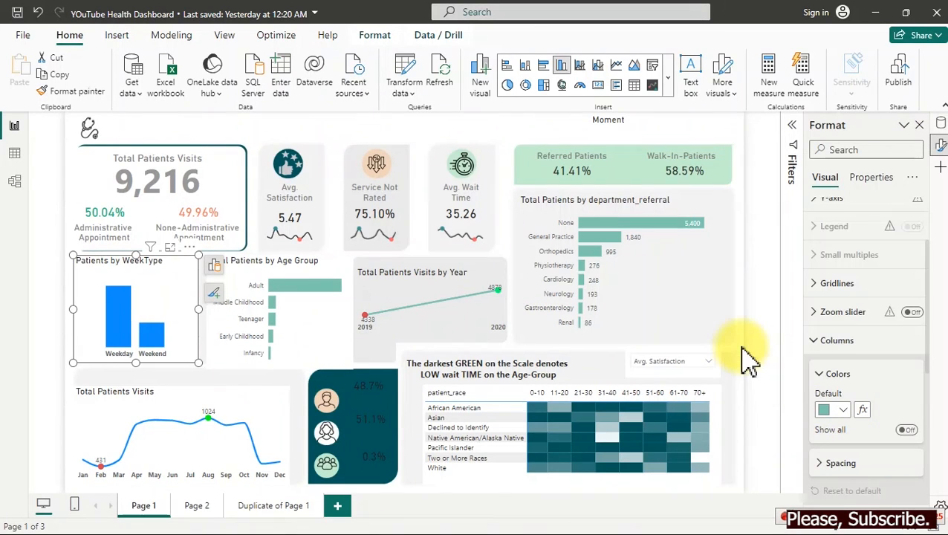
Turn off the background of the Total Patients by Age Group and Patients by WeekType charts.
left_click(334, 336)
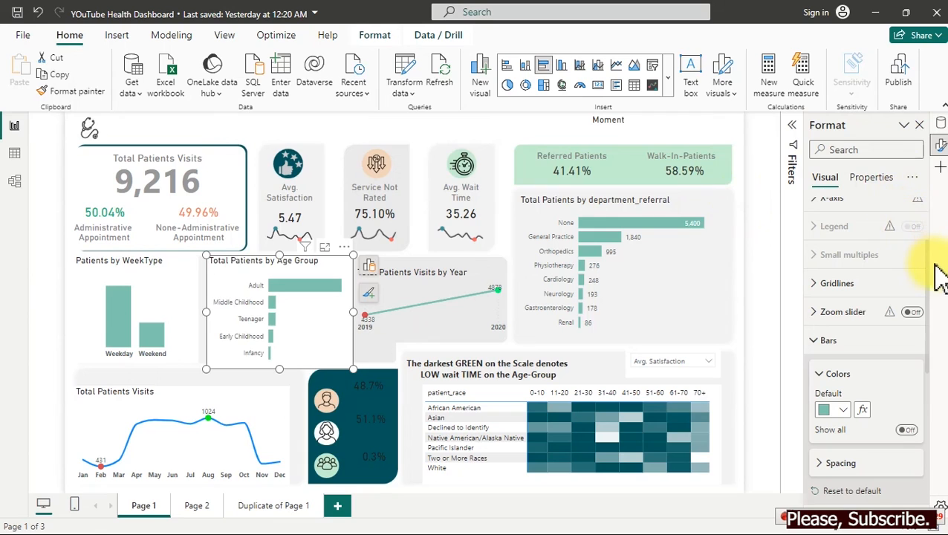
left_click_drag(931, 282, 934, 173)
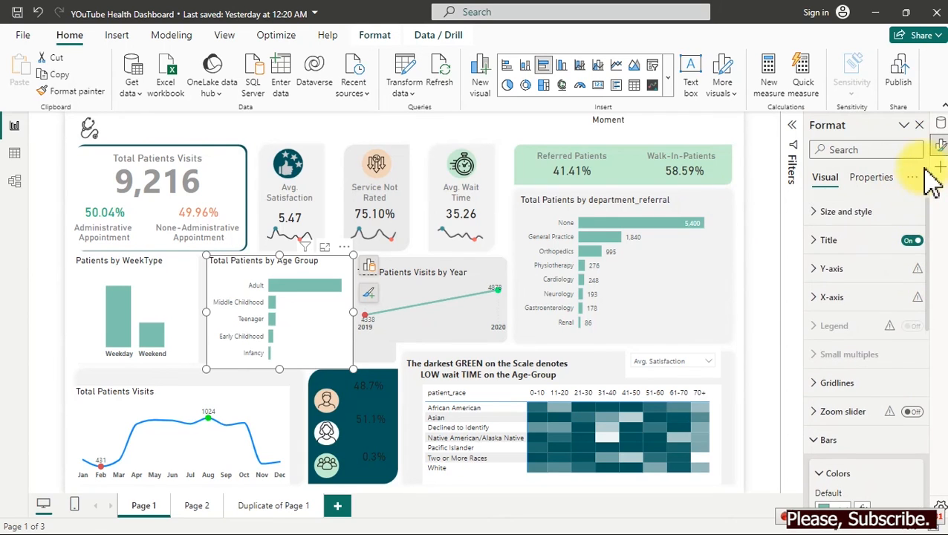
left_click(842, 214)
left_click(907, 314)
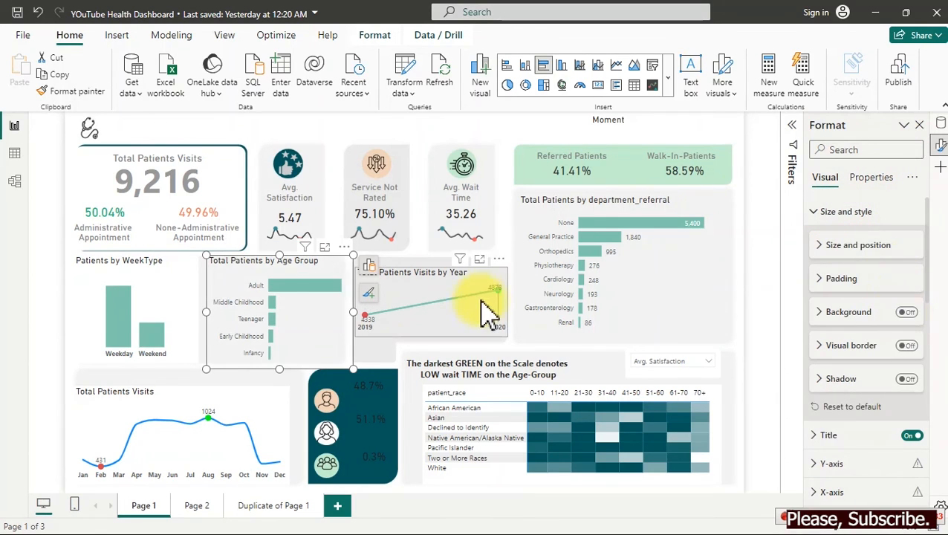
left_click(181, 295)
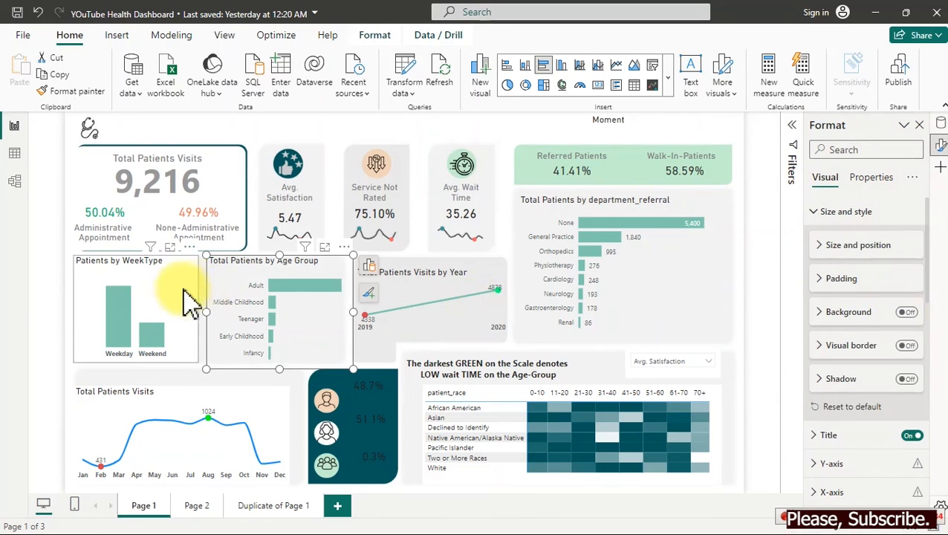
left_click(906, 313)
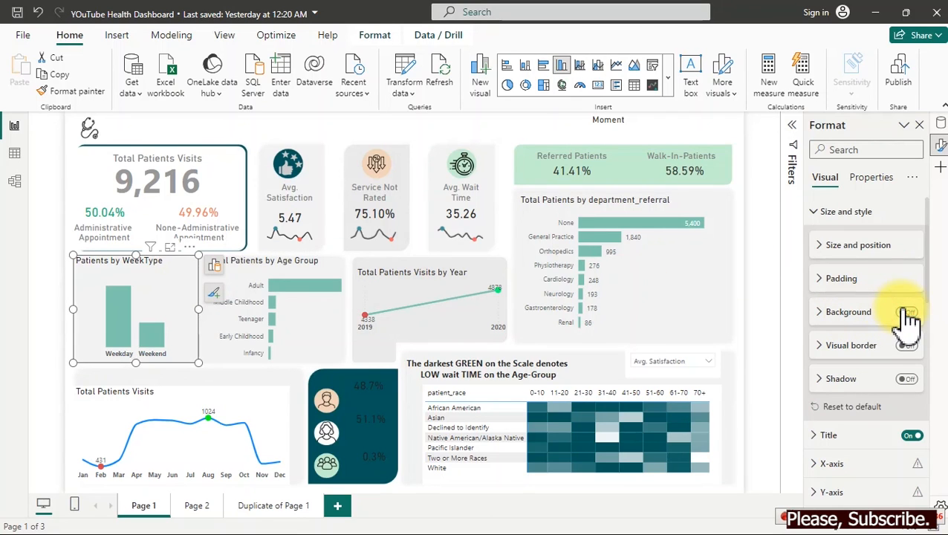
Lower the upper edges of the Total Patients by Age Group and Patients by WeekType charts to align with the neighboring line chart.
left_click(305, 343)
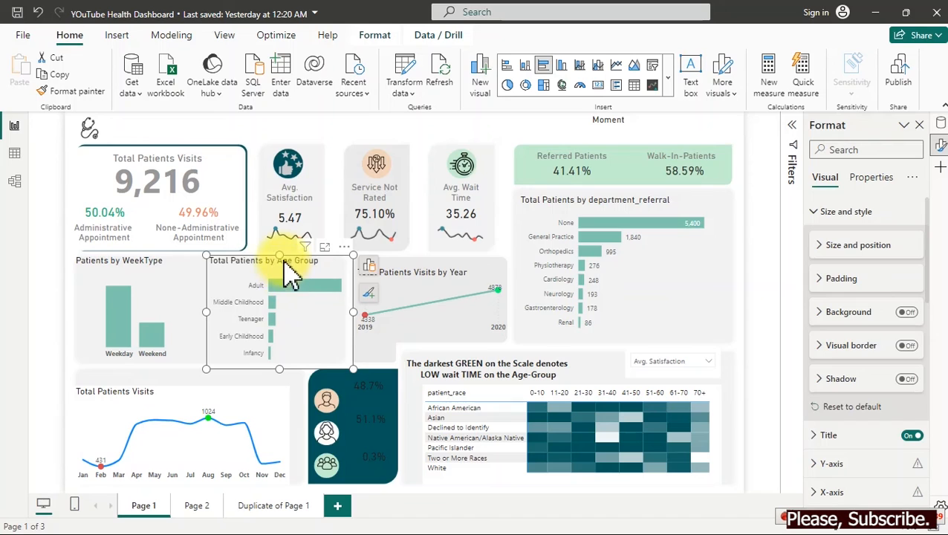
left_click_drag(280, 256, 286, 276)
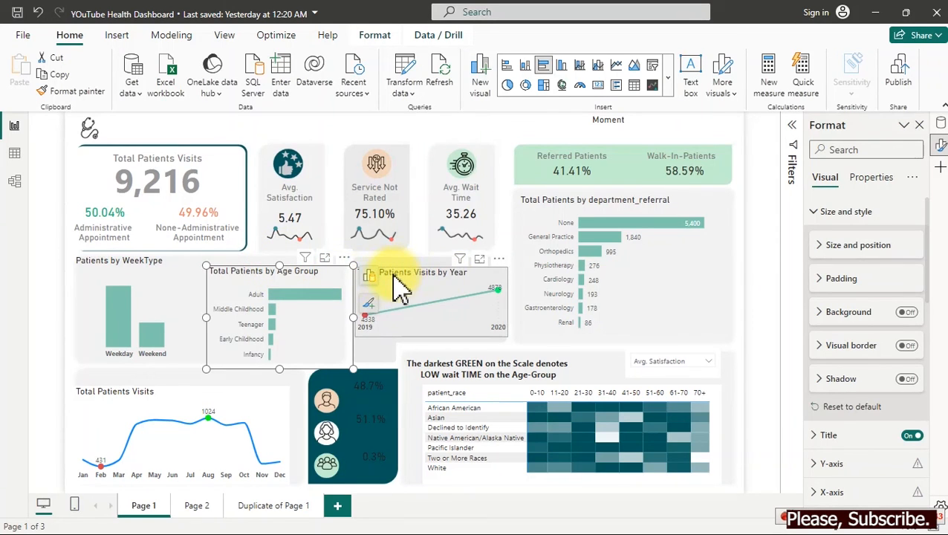
left_click(149, 281)
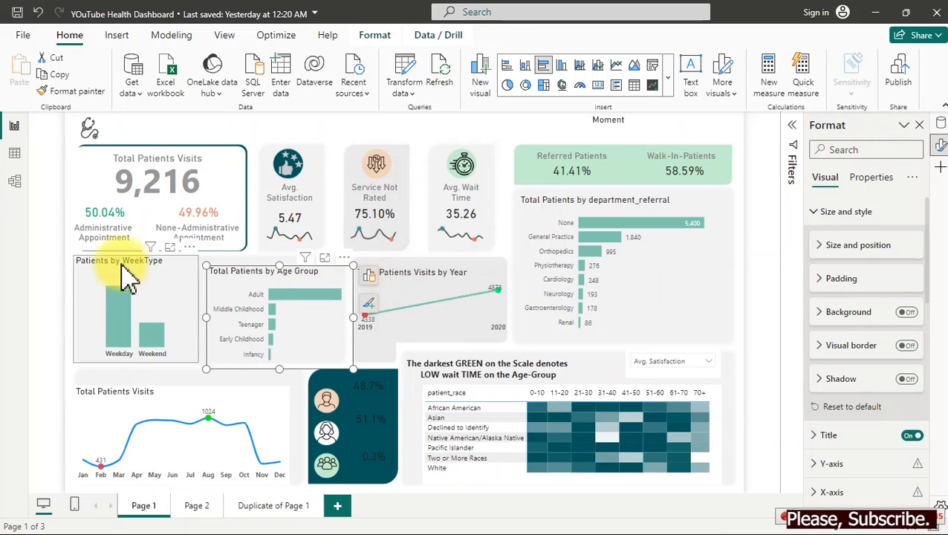
left_click_drag(135, 256, 138, 266)
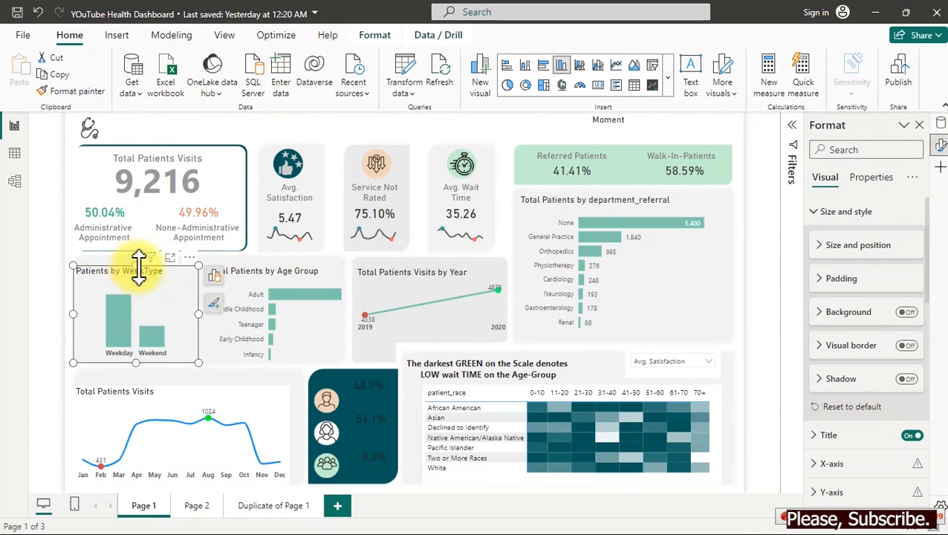
Turn on data labels for the Total Patients by Age Group chart.
left_click(303, 294)
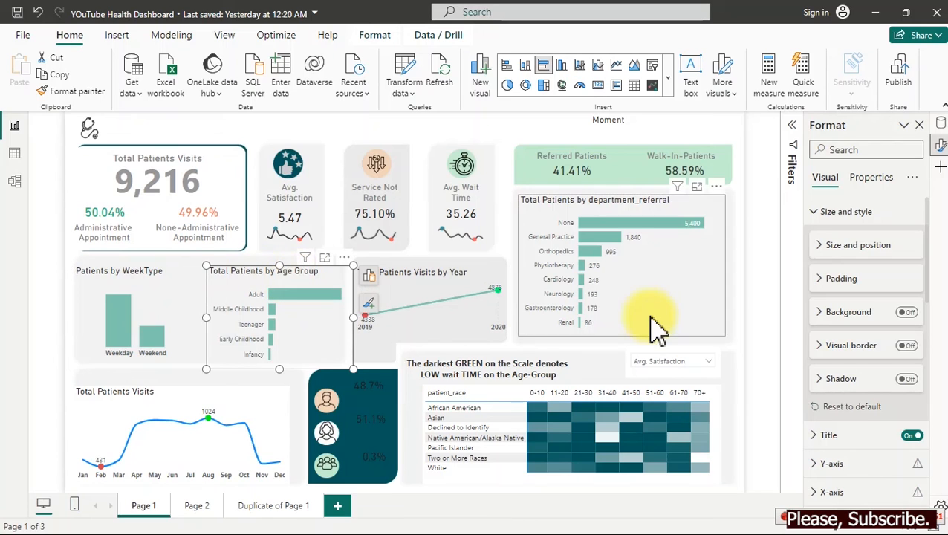
left_click(830, 216)
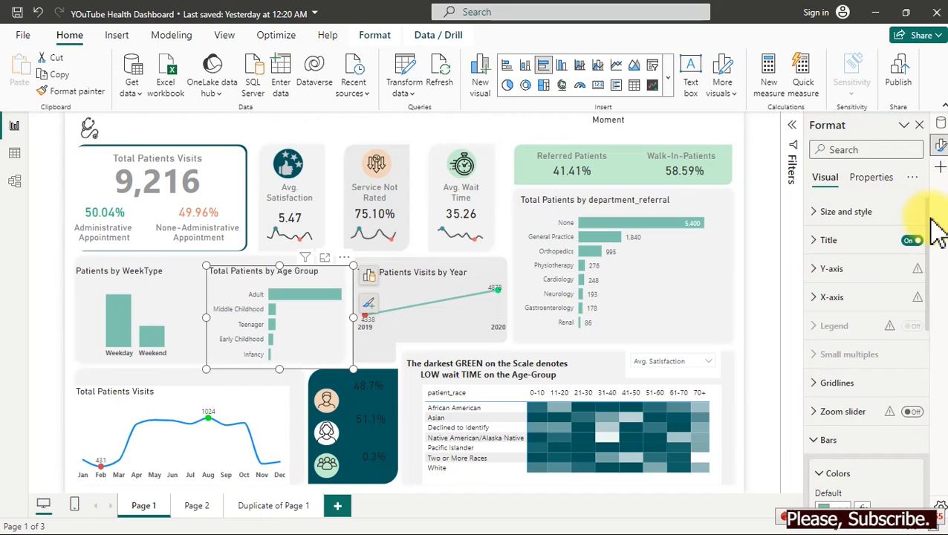
left_click_drag(928, 220, 926, 400)
scroll(927, 249, "up", 1)
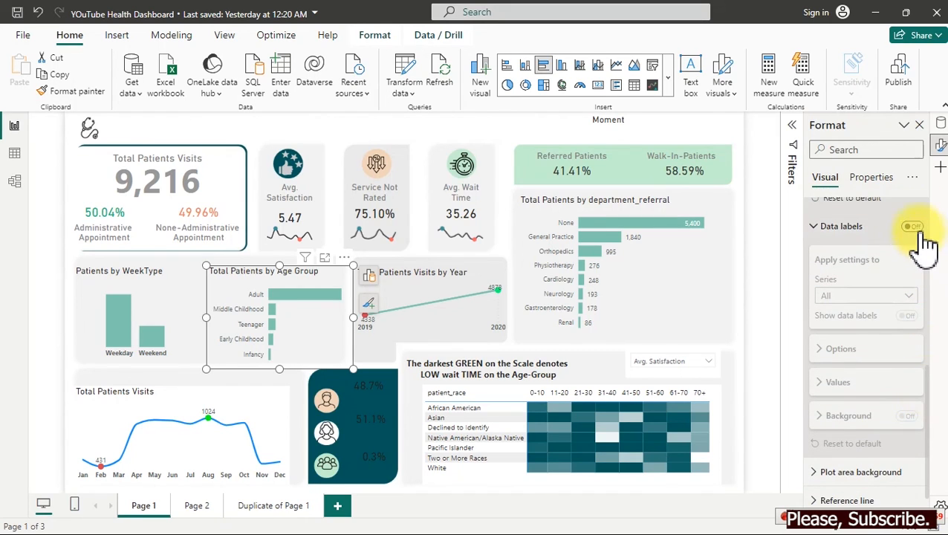
left_click(917, 229)
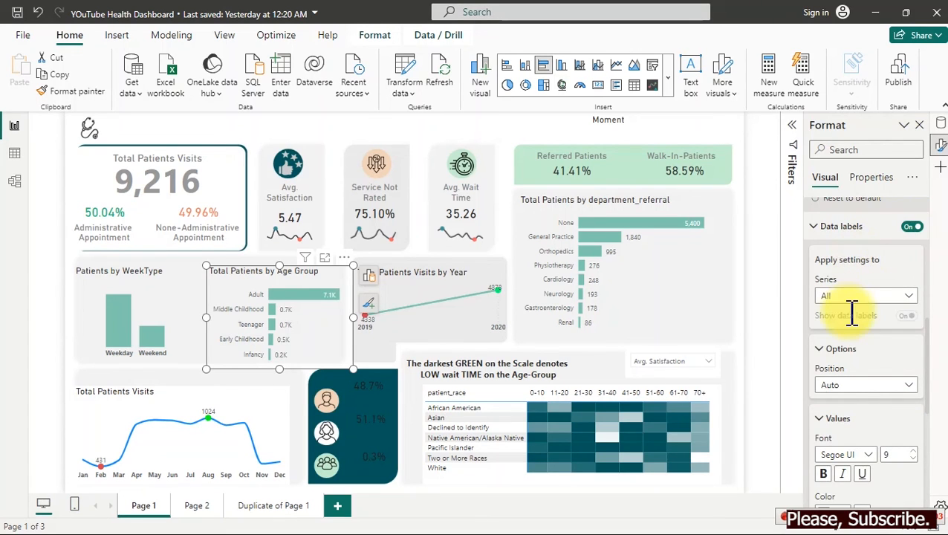
Set the Age Group data labels' display units to None and bold the data labels of the Age Group and department_referral charts.
left_click_drag(929, 335, 934, 409)
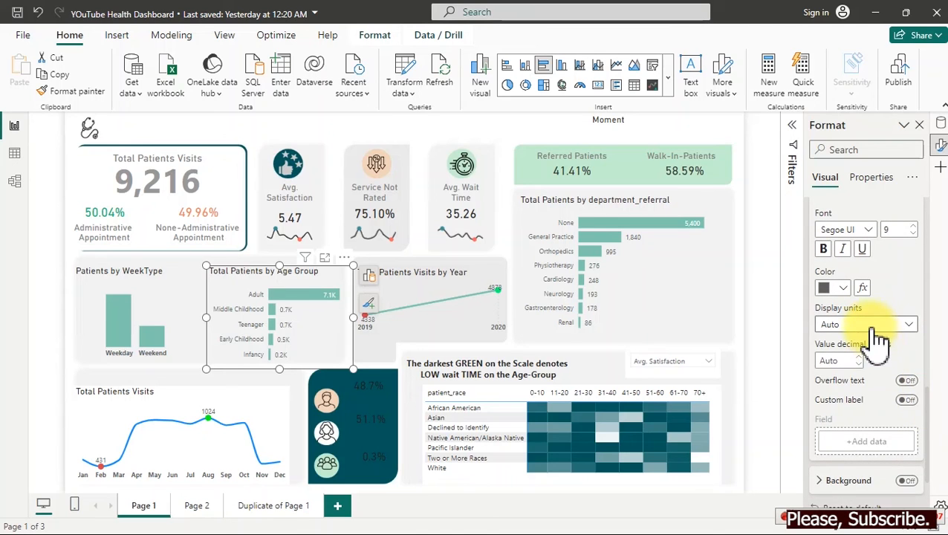
left_click(904, 324)
left_click(838, 361)
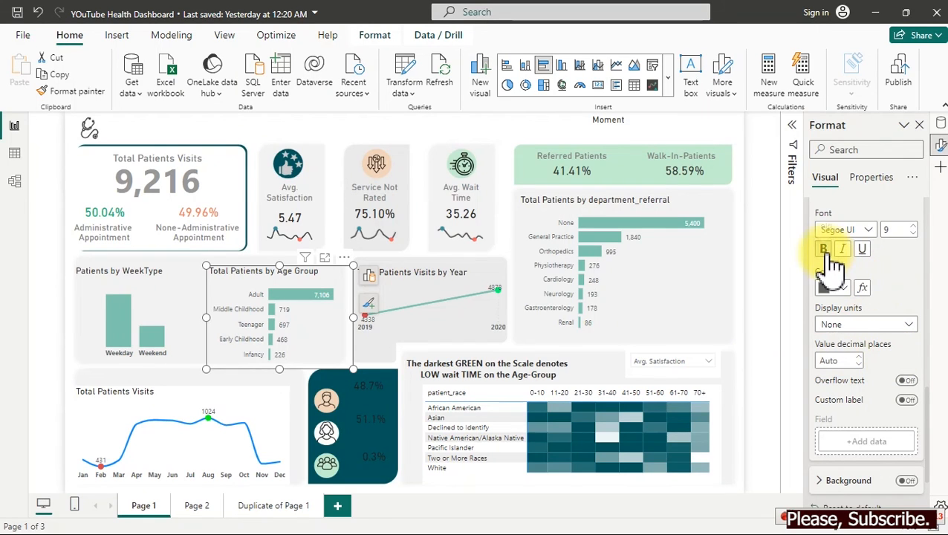
left_click(610, 255)
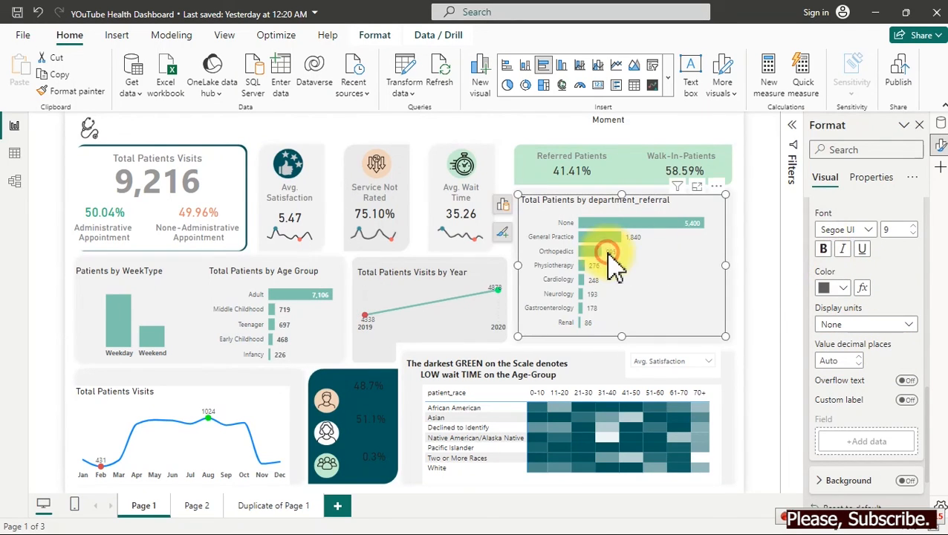
left_click(824, 249)
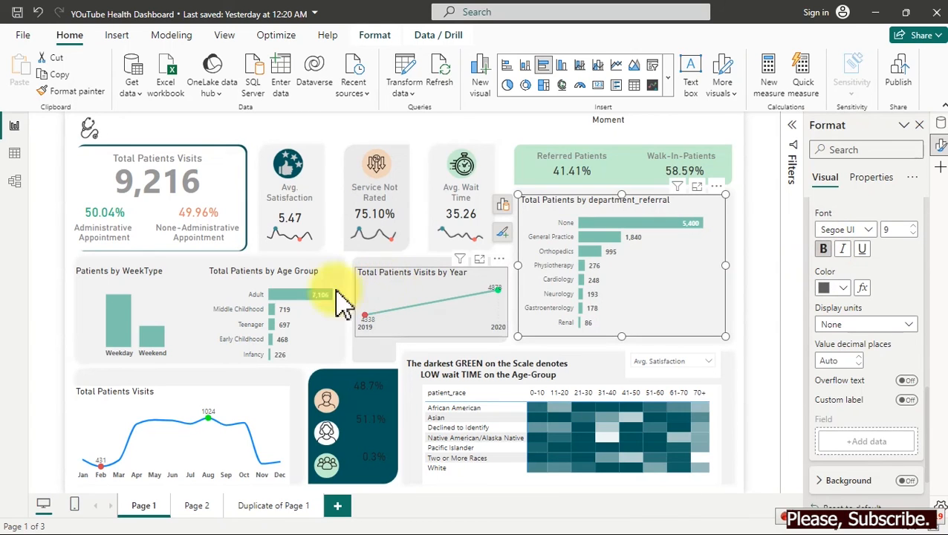
Turn on data labels for the Patients by WeekType chart and make them bold.
left_click(149, 318)
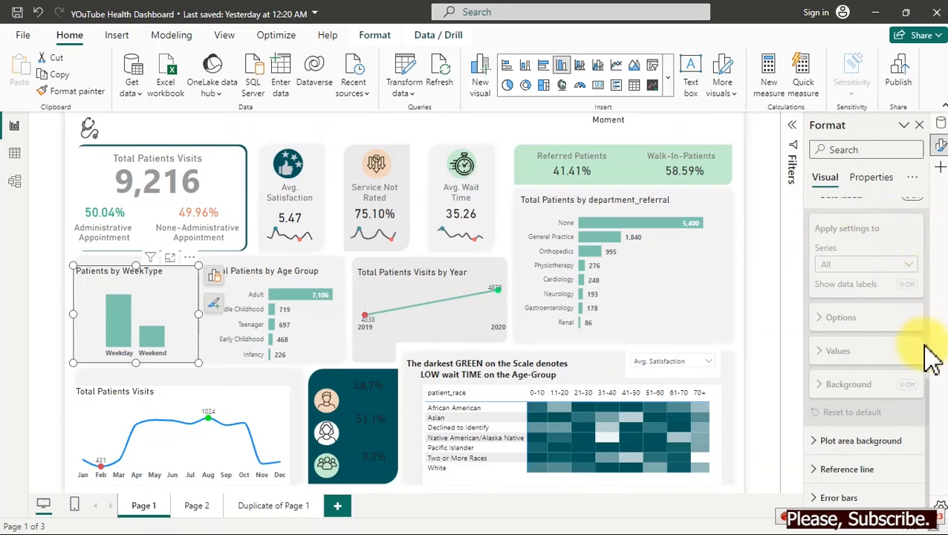
scroll(933, 394, "up", 4)
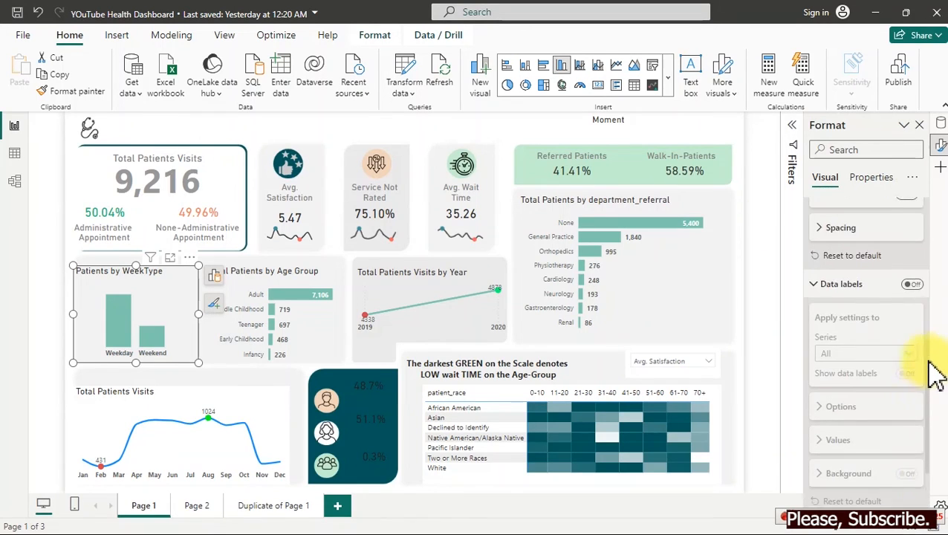
left_click(905, 318)
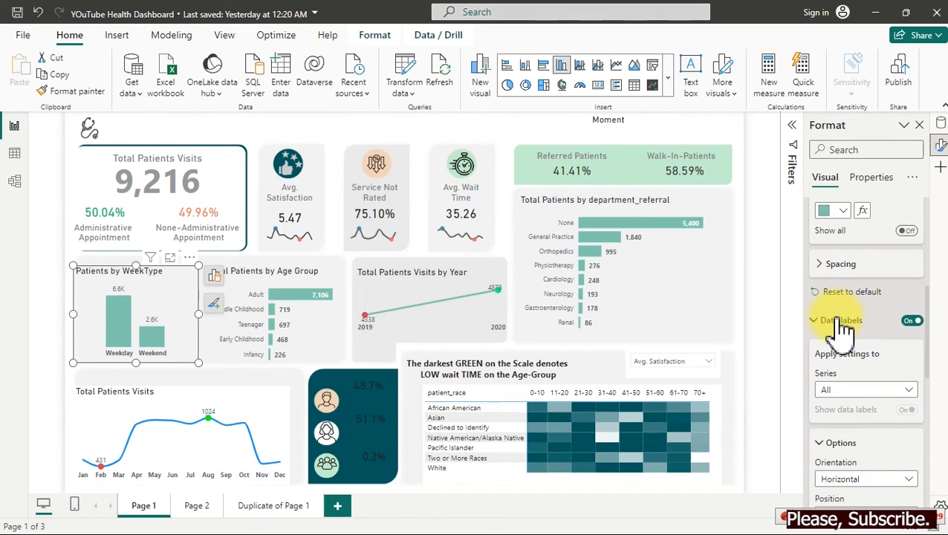
scroll(933, 357, "down", 9)
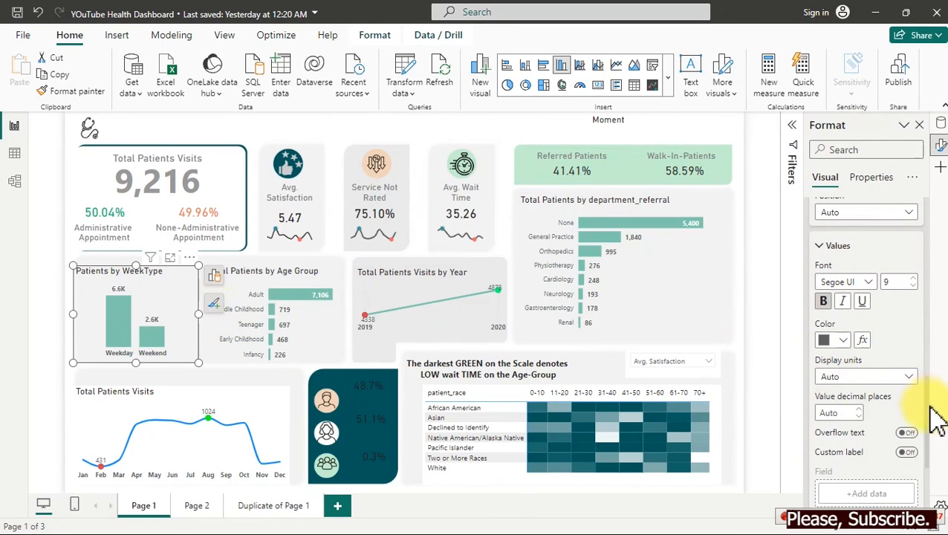
left_click_drag(933, 416, 930, 391)
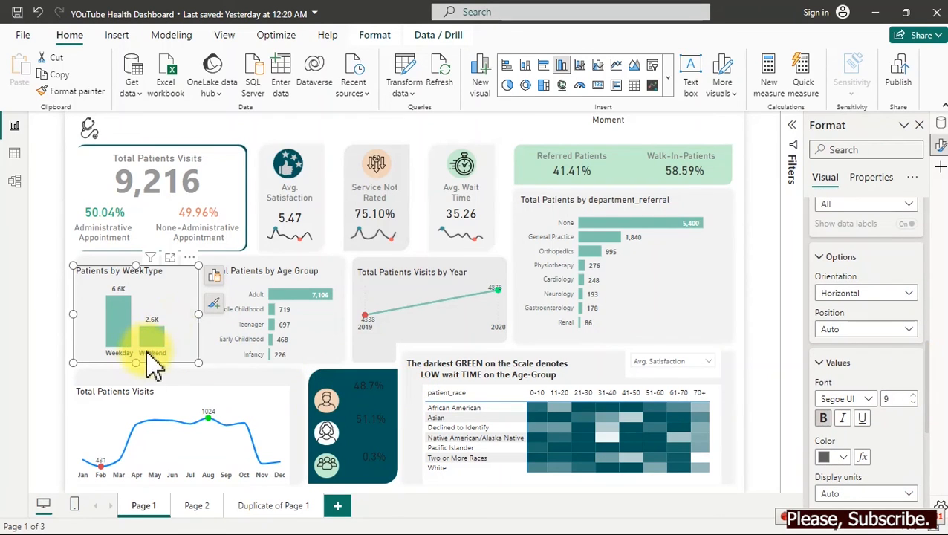
Show separate column colors for the Patients by WeekType chart and set the Weekend column to dark green #144536.
mouse_move(153, 341)
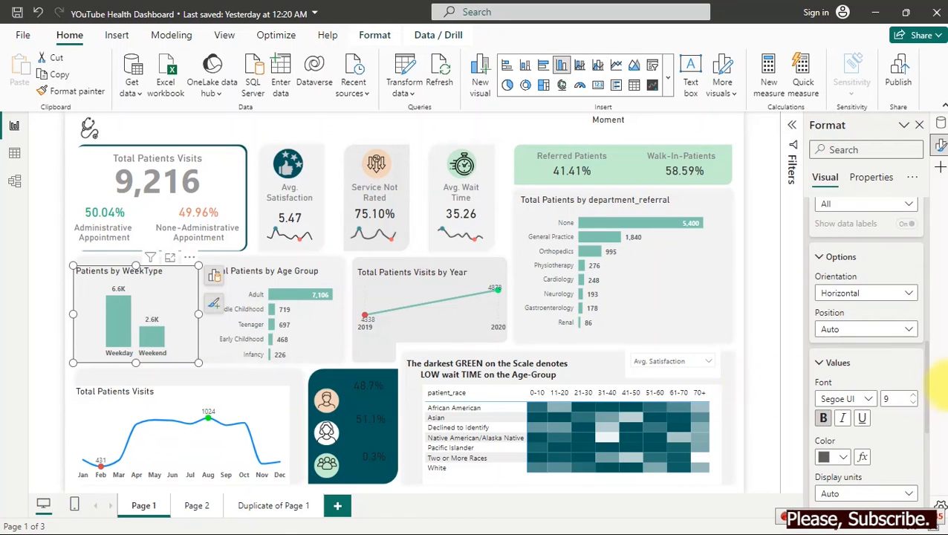
left_click_drag(928, 389, 927, 292)
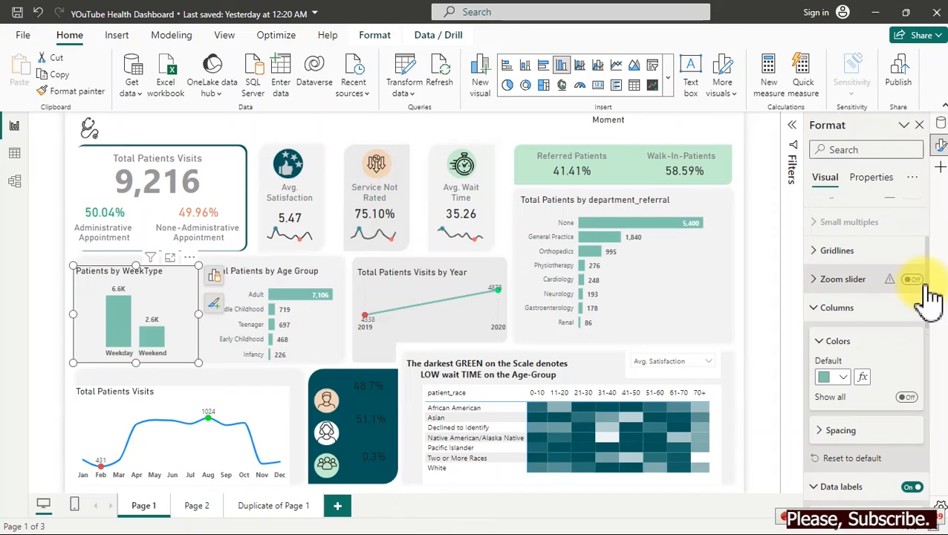
left_click(907, 399)
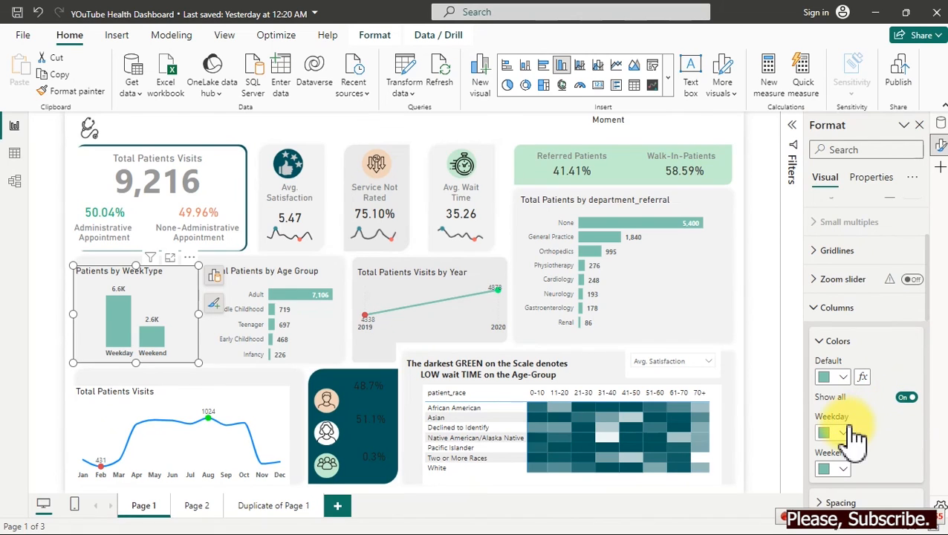
left_click(928, 301)
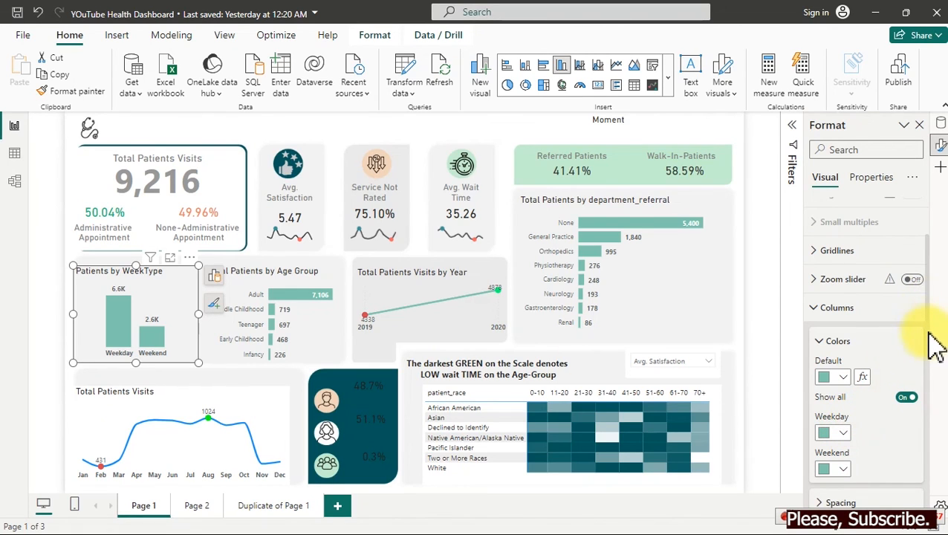
scroll(929, 301, "down", 3)
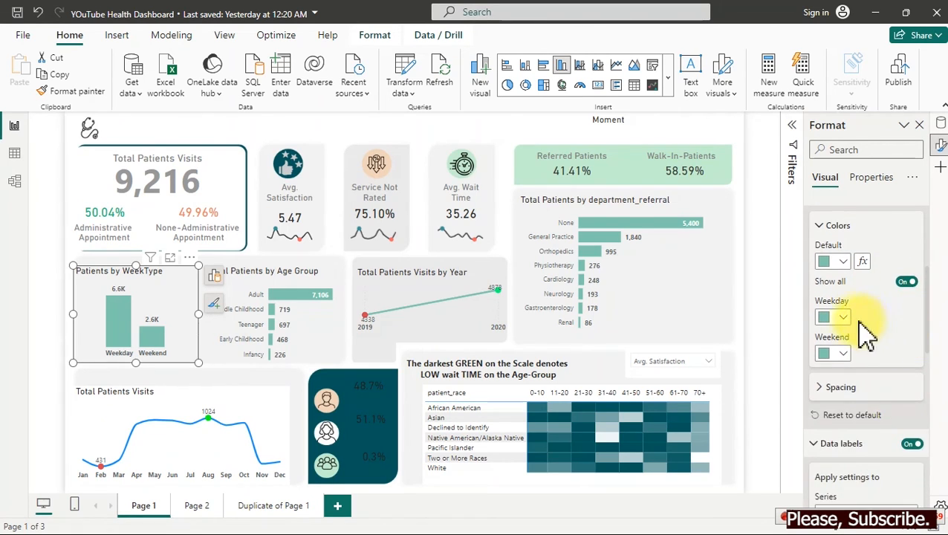
left_click(844, 318)
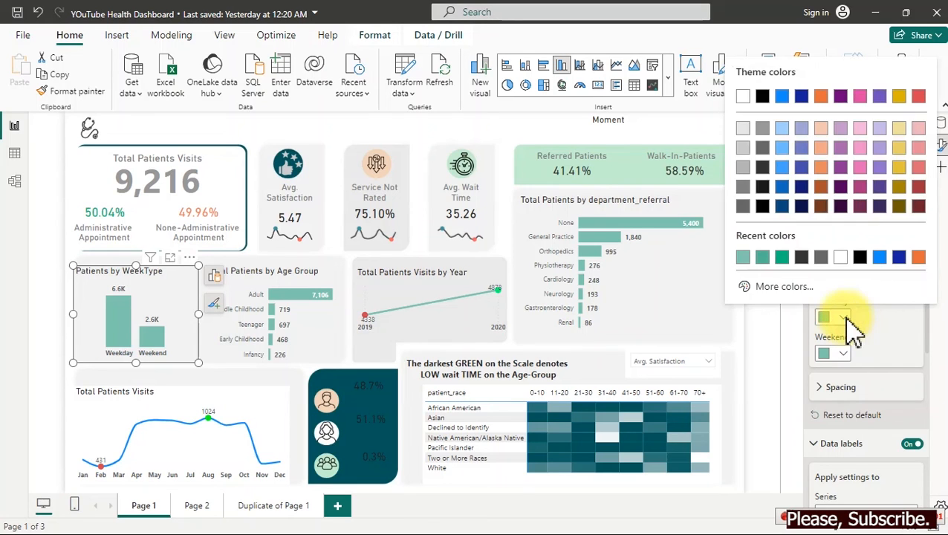
left_click(845, 319)
left_click(843, 354)
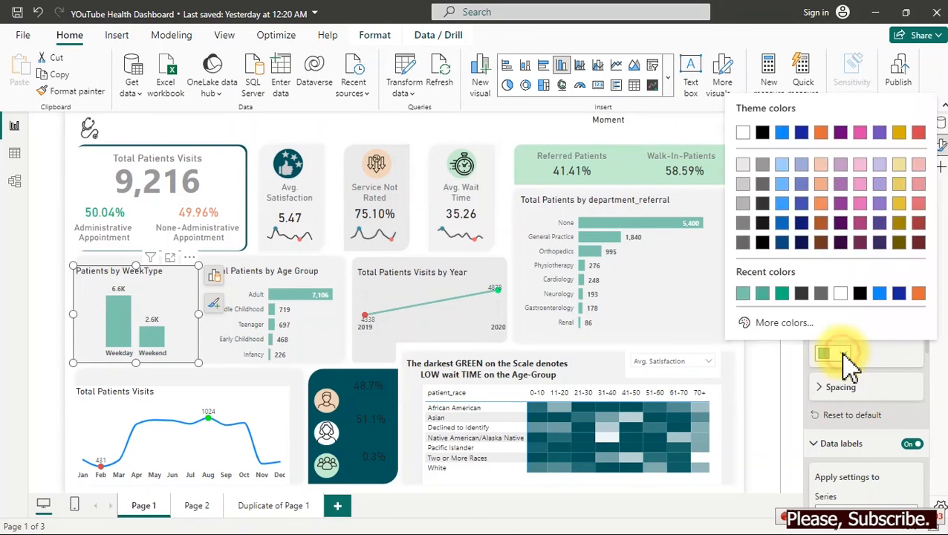
left_click(784, 324)
left_click_drag(809, 140, 871, 218)
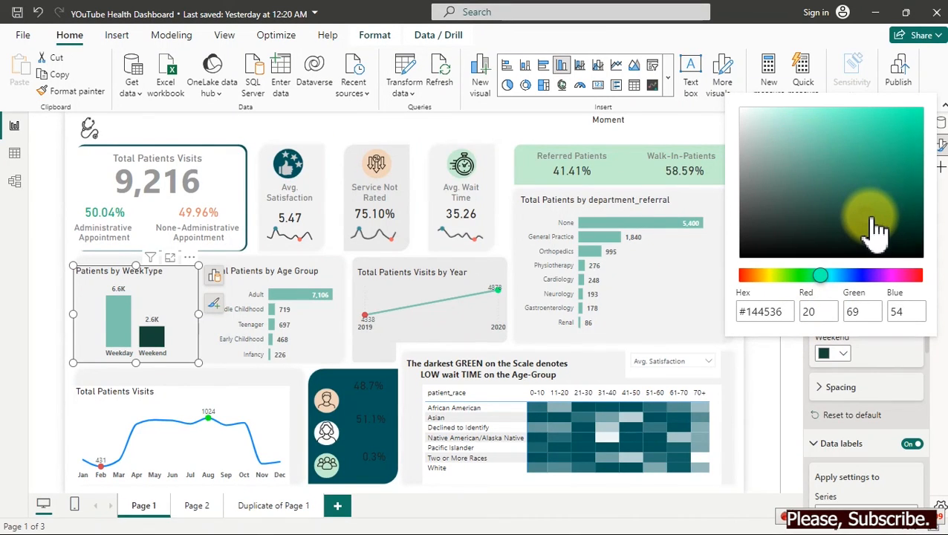
left_click(895, 349)
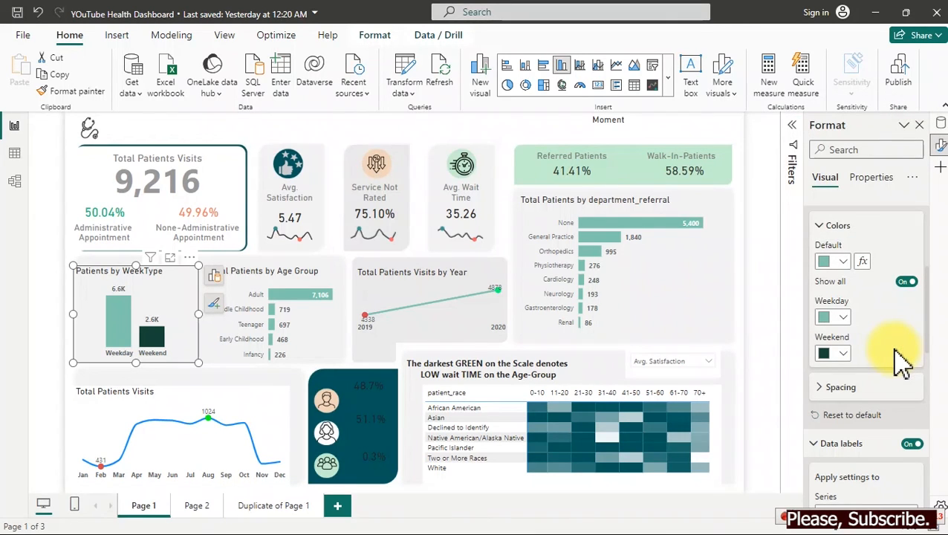
Move the Total Patients Visits line chart slightly up and to the right on the gray panel behind it.
left_click(246, 391)
left_click(251, 404)
mouse_move(246, 394)
left_mouse_down()
mouse_move(251, 381)
mouse_move(255, 390)
left_mouse_up()
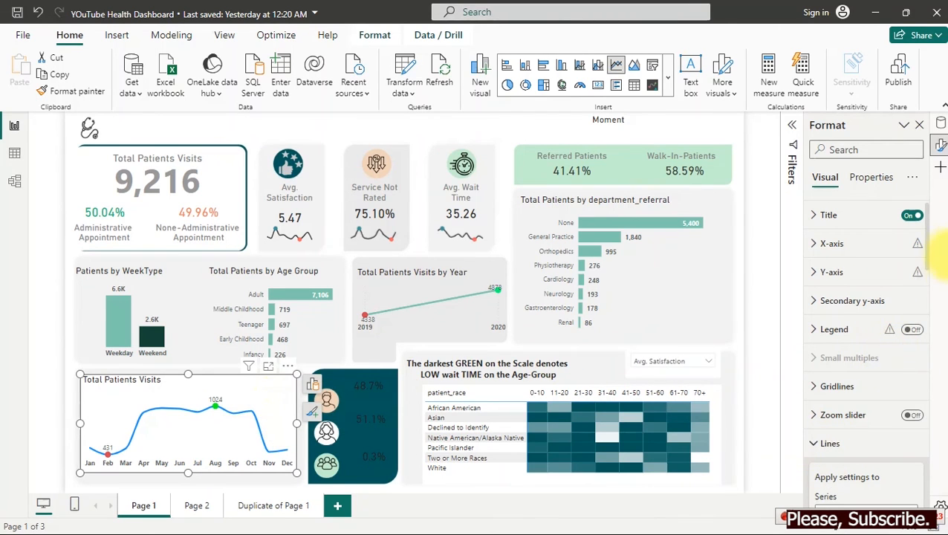
Color the Values Max Point (Month) and Total Patients series of the Total Patients Visits chart the recent light teal green.
left_click_drag(929, 238, 924, 339)
left_click(838, 286)
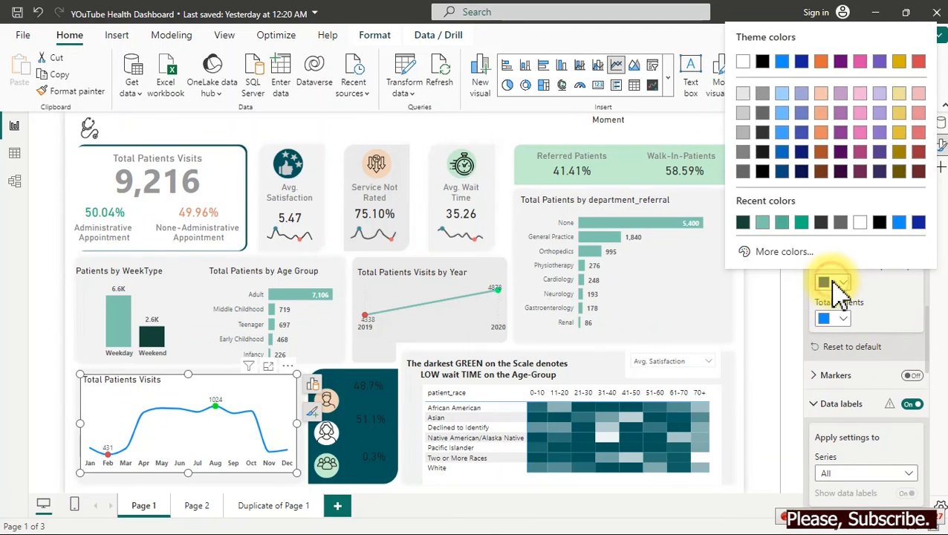
left_click(763, 223)
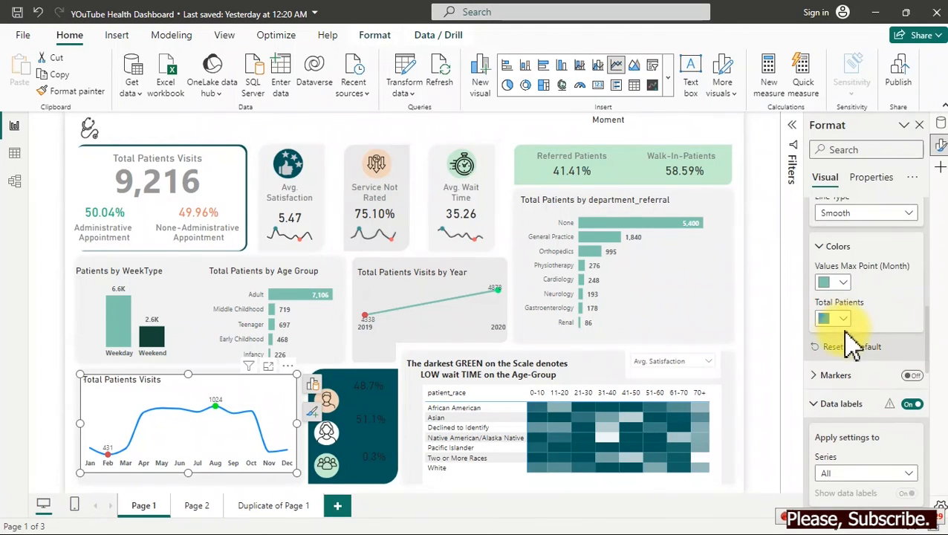
left_click(843, 319)
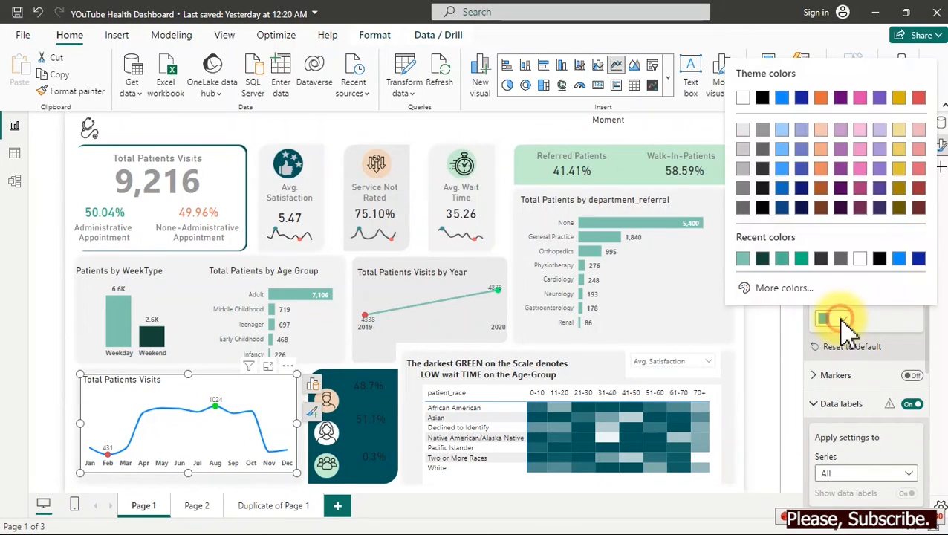
left_click(747, 258)
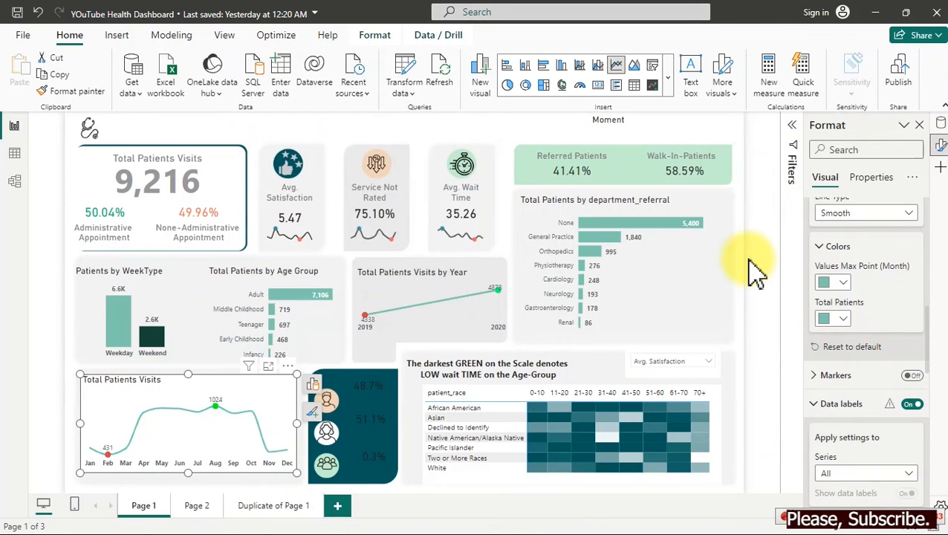
left_click(843, 283)
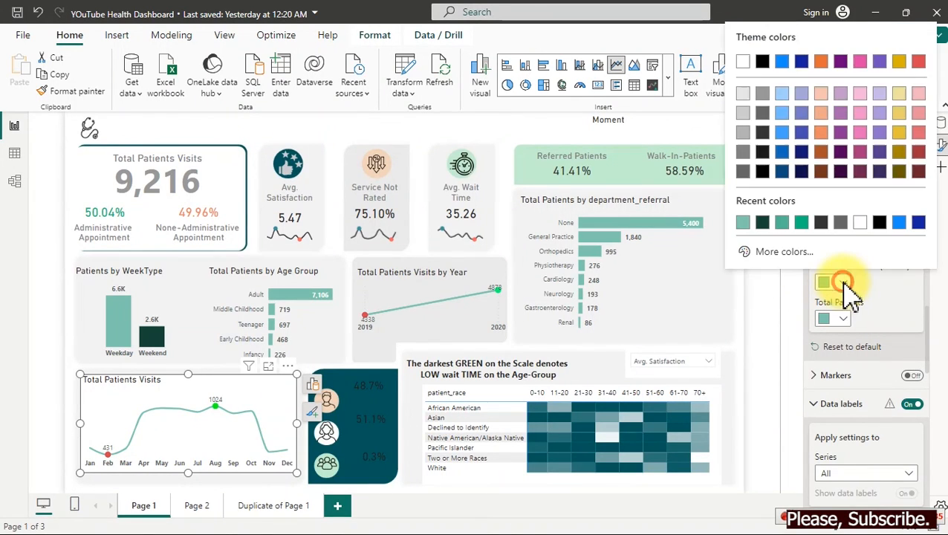
left_click(883, 308)
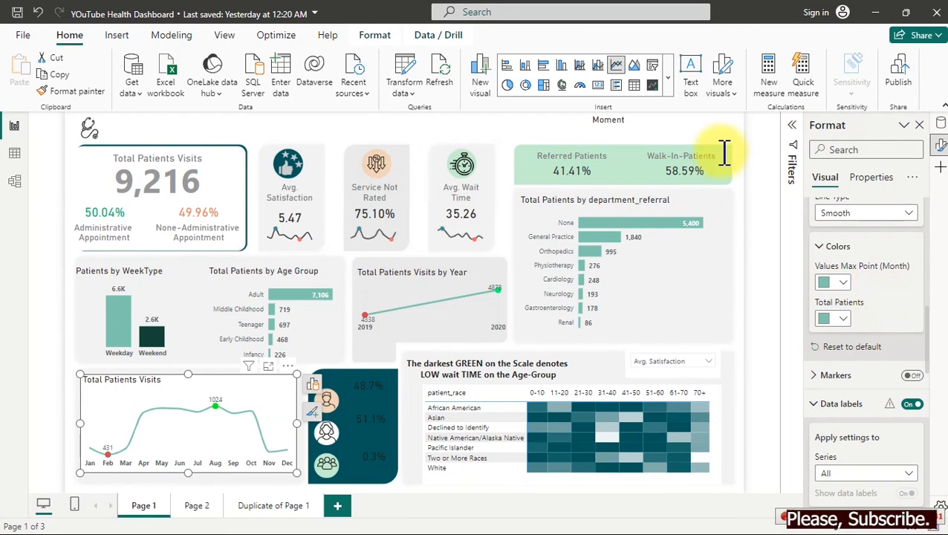
Convert the Total Patients Visits line chart to an area chart and set its shade area transparency to 69%.
left_click(632, 67)
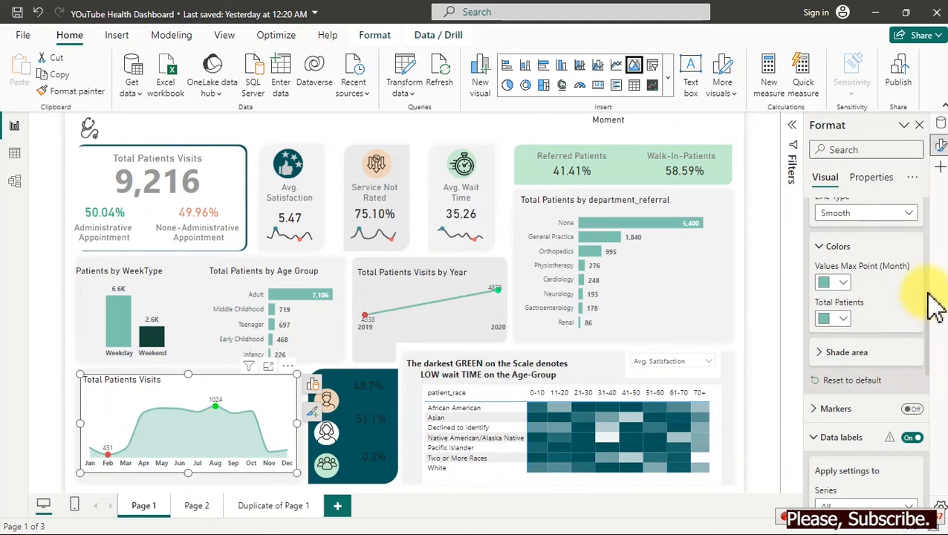
left_click(820, 355)
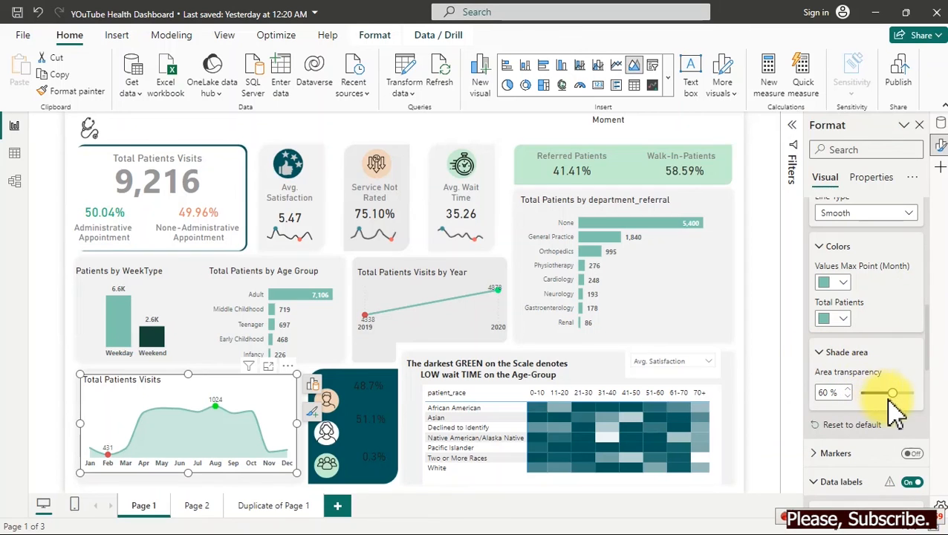
mouse_move(891, 393)
left_mouse_down()
mouse_move(861, 395)
mouse_move(896, 398)
left_mouse_up()
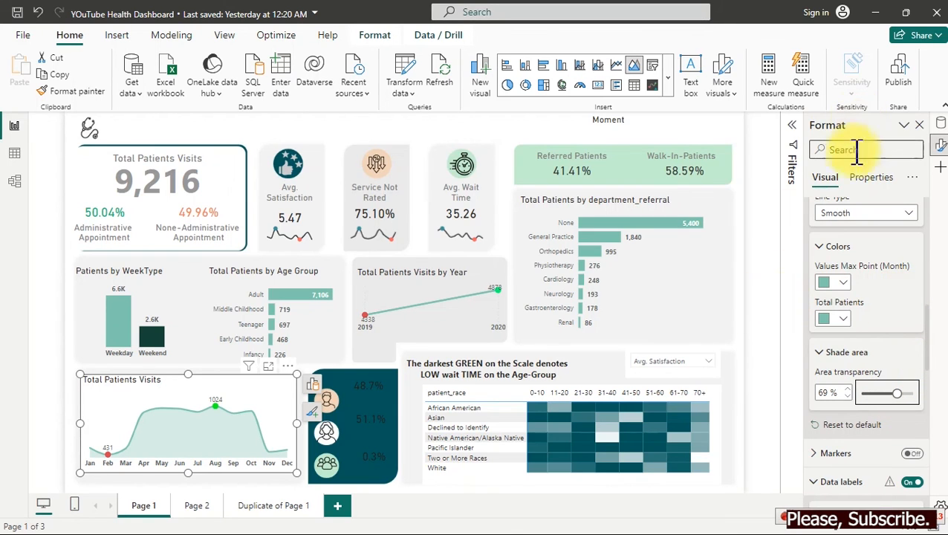
Turn off the background of the Total Patients Visits area chart.
left_click_drag(927, 313, 927, 201)
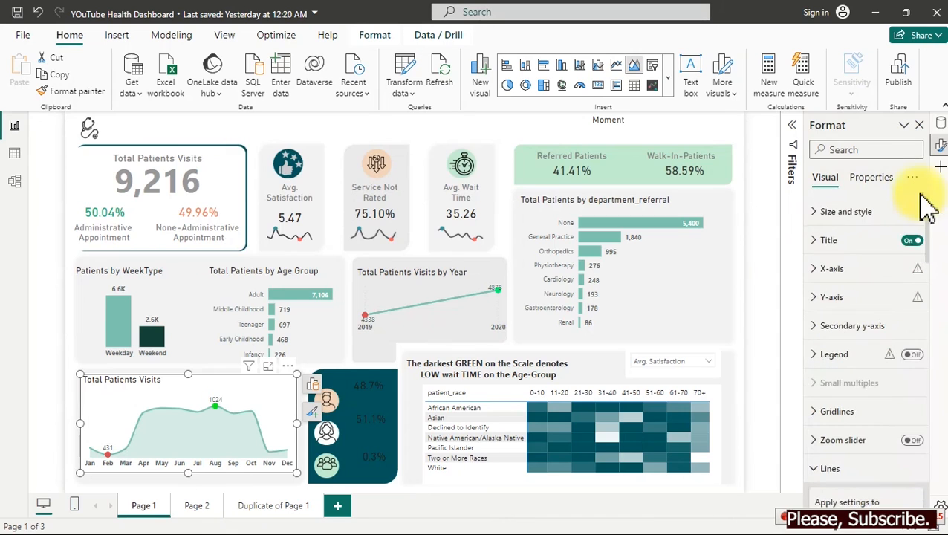
left_click(847, 212)
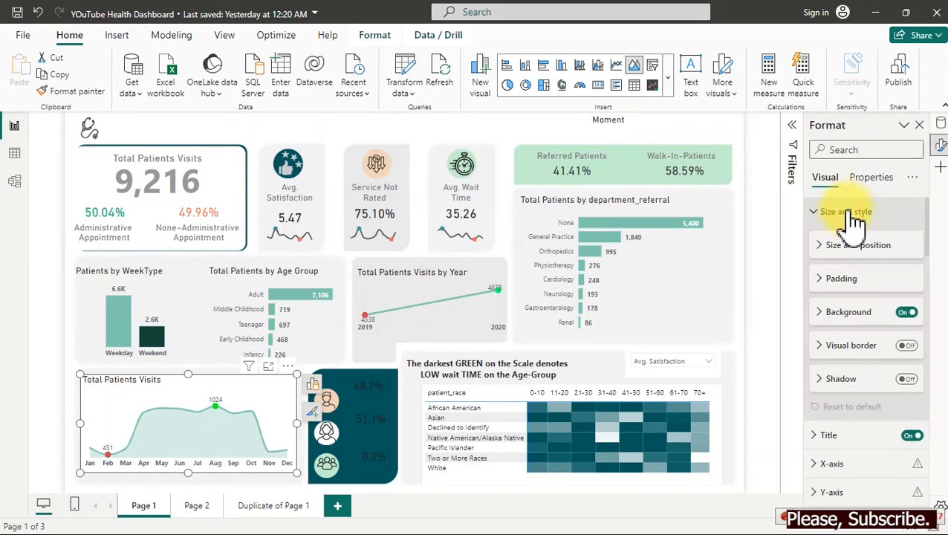
left_click(907, 312)
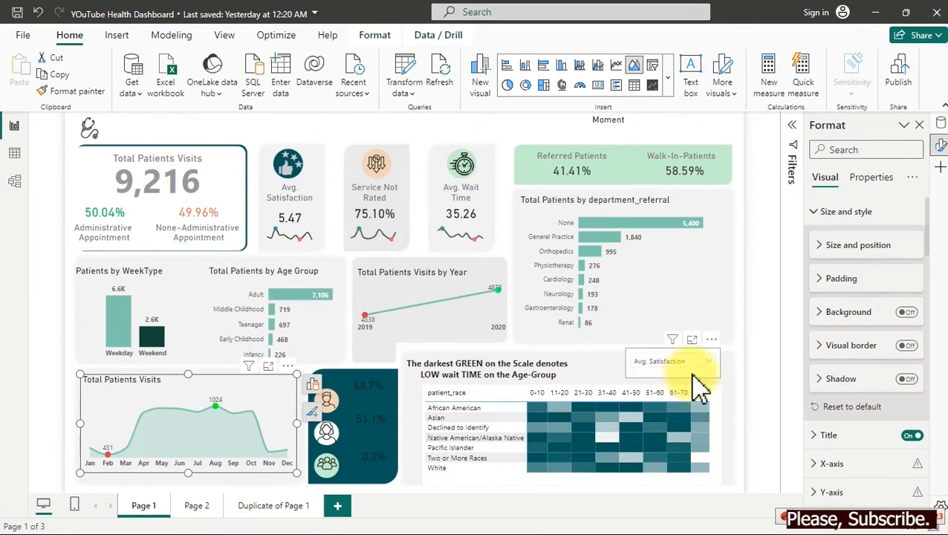
left_click(447, 128)
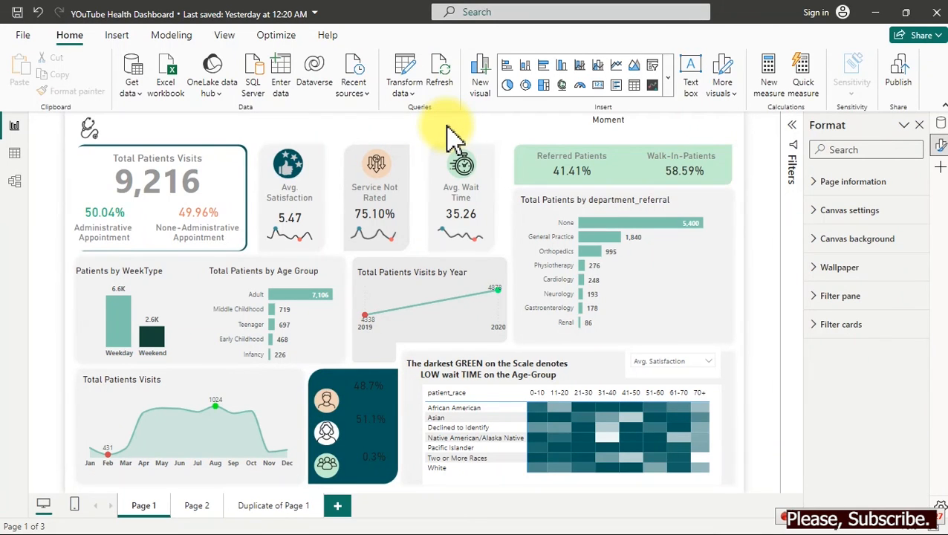
Set the callout value color of the three gender percentage cards on the dark teal panel to light gray.
left_click(369, 396)
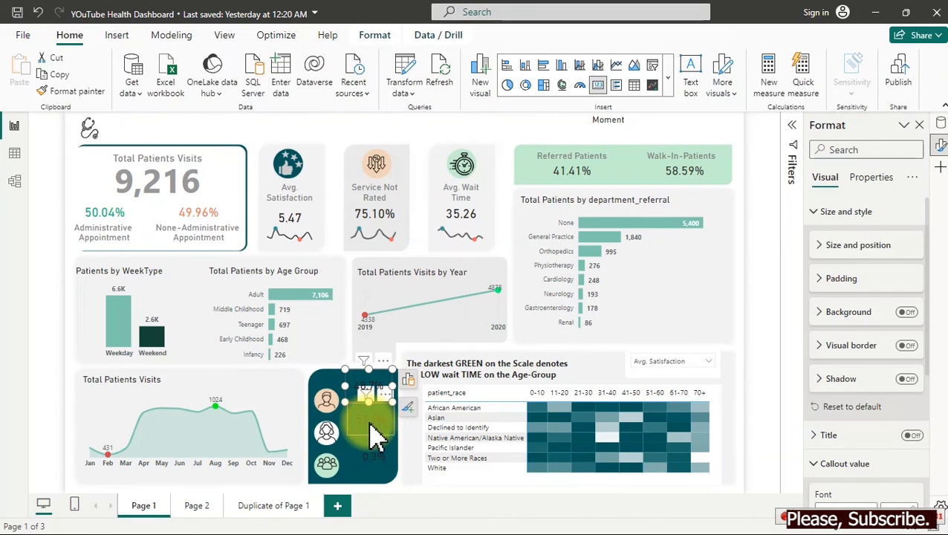
left_click(370, 424, "ctrl")
left_click(372, 460, "ctrl")
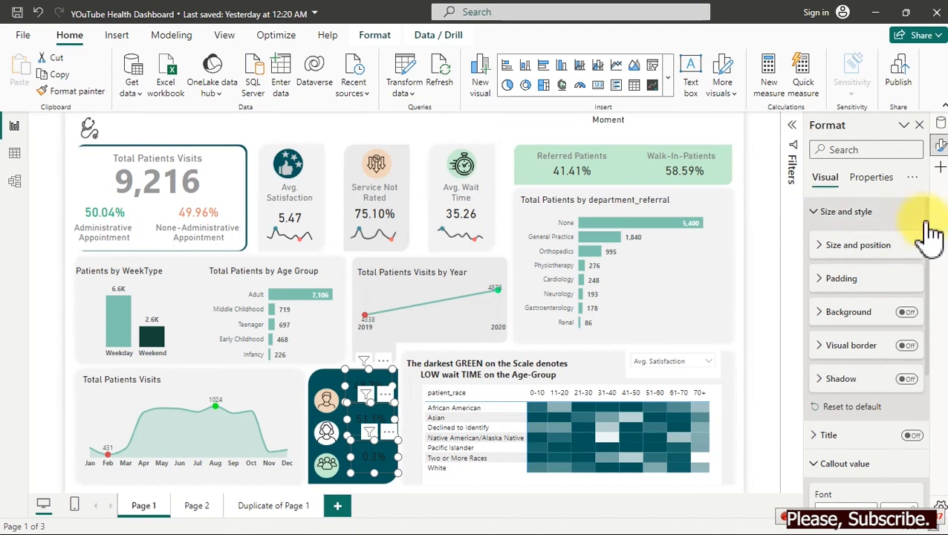
left_click(904, 212)
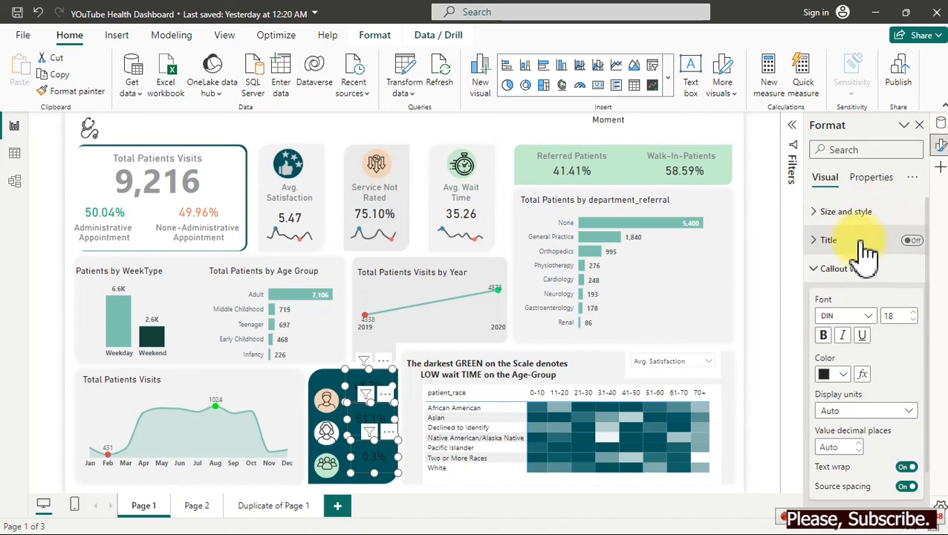
left_click(842, 375)
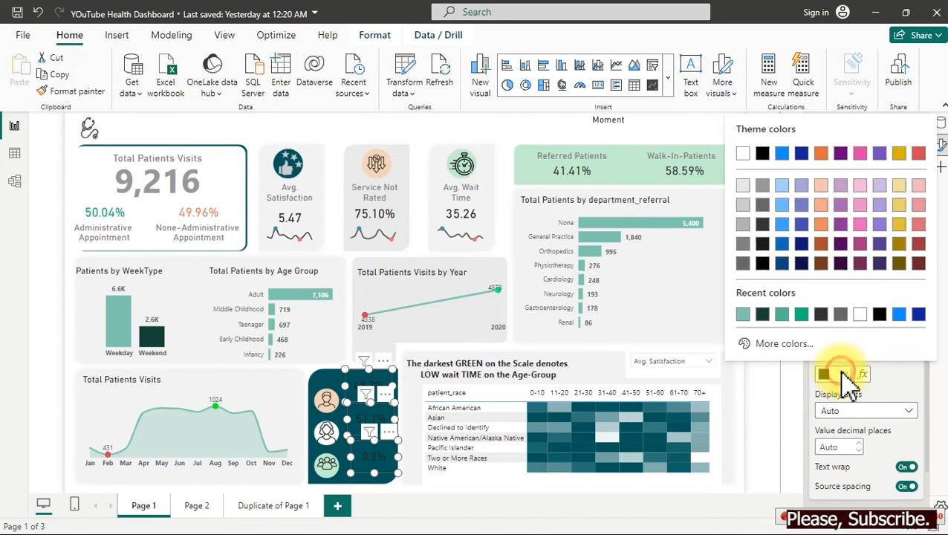
left_click(744, 185)
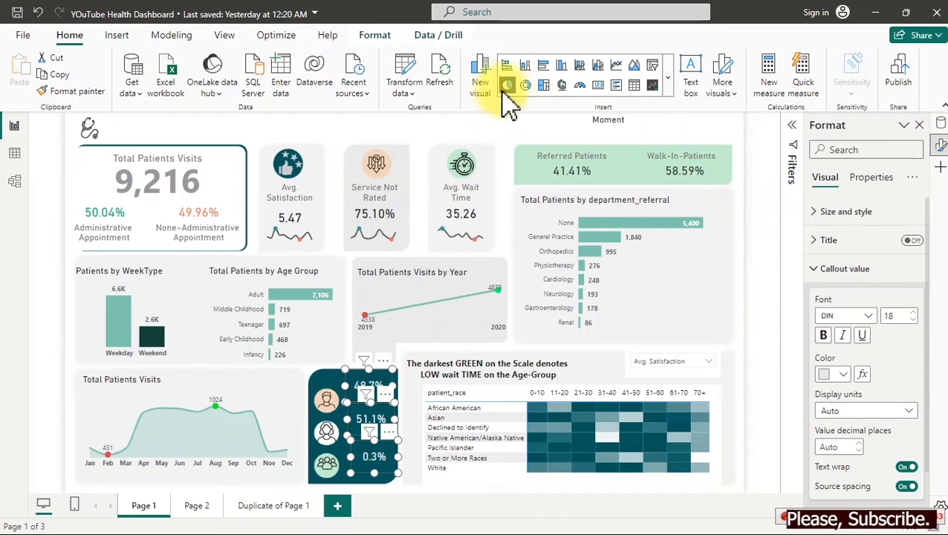
left_click(503, 134)
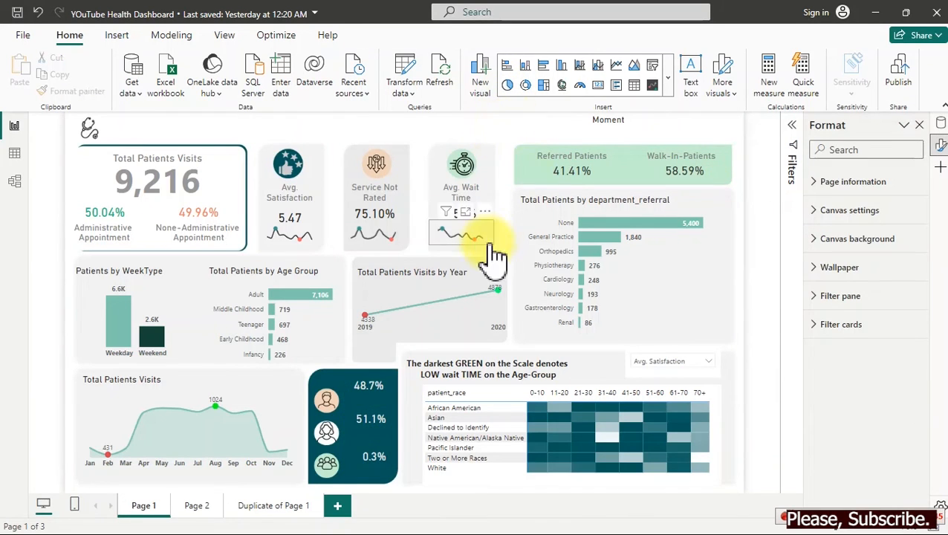
Move the three gender percentage cards down so each one lines up with its icon on the dark teal panel.
left_click(377, 467)
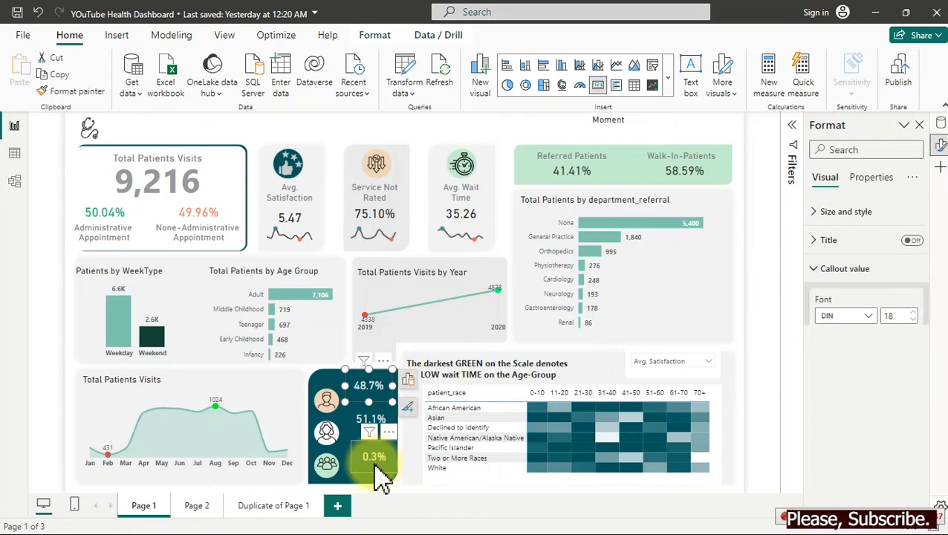
left_click_drag(378, 463, 377, 467)
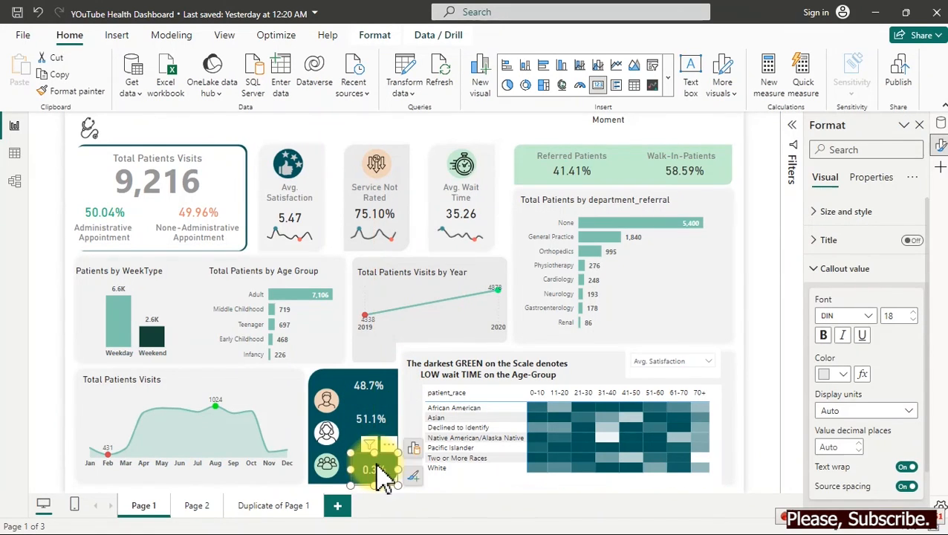
key("Up")
key("Up")
key("Up")
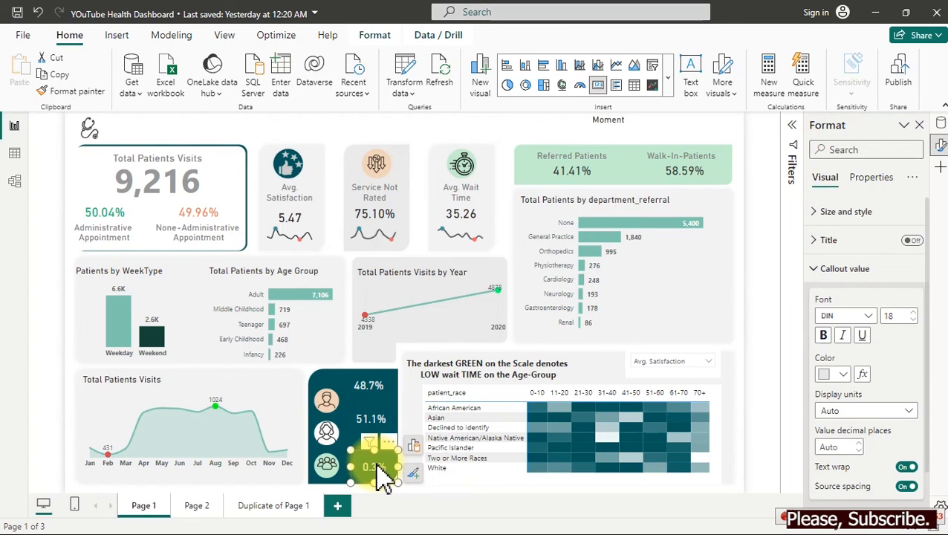
left_click(378, 424)
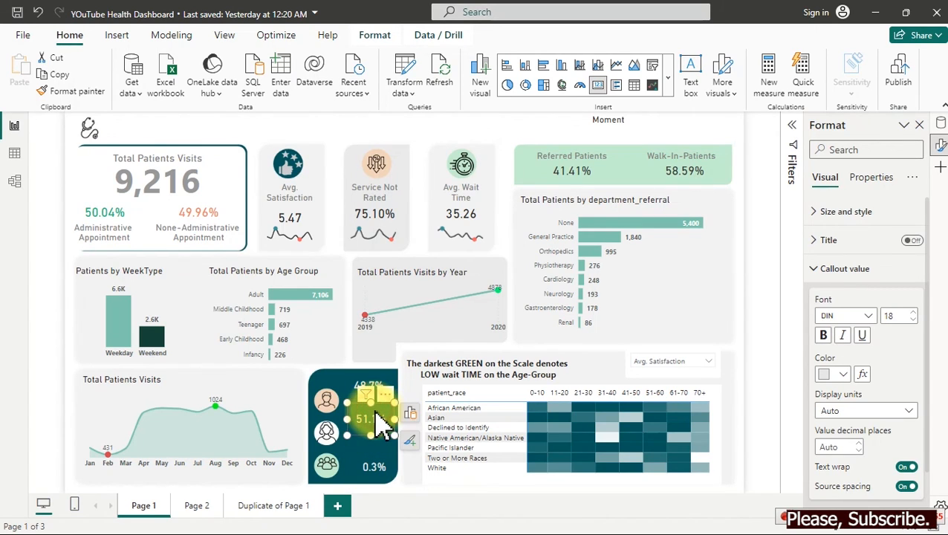
left_click_drag(374, 421, 374, 428)
left_click(368, 387)
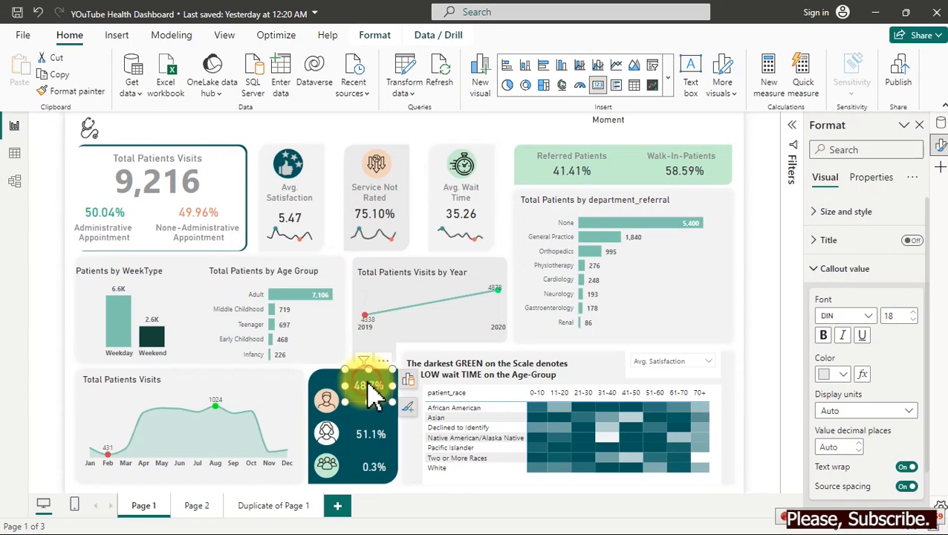
left_click_drag(367, 385, 368, 400)
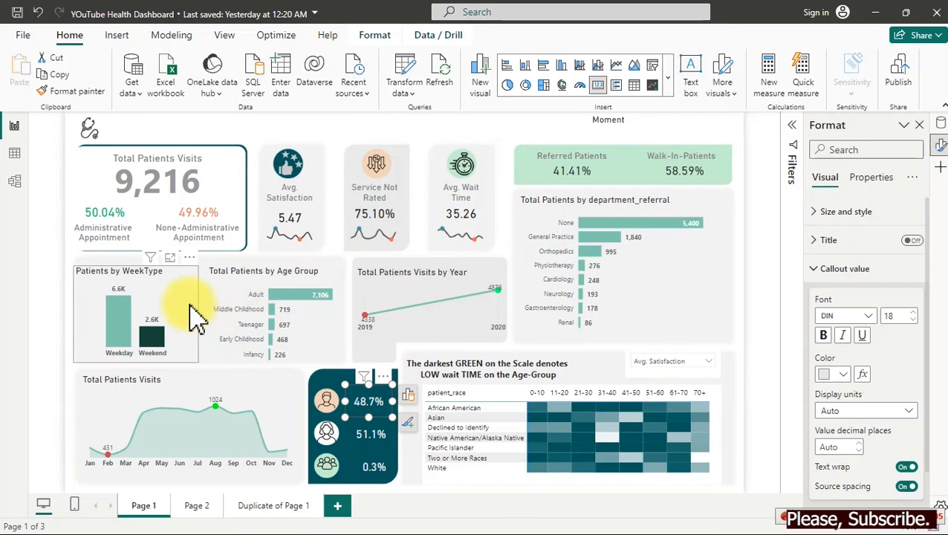
Place a copy of the Total Patients Visits text box atop the dark teal gender panel and change its text to "Gender Breakdown".
left_click(191, 160)
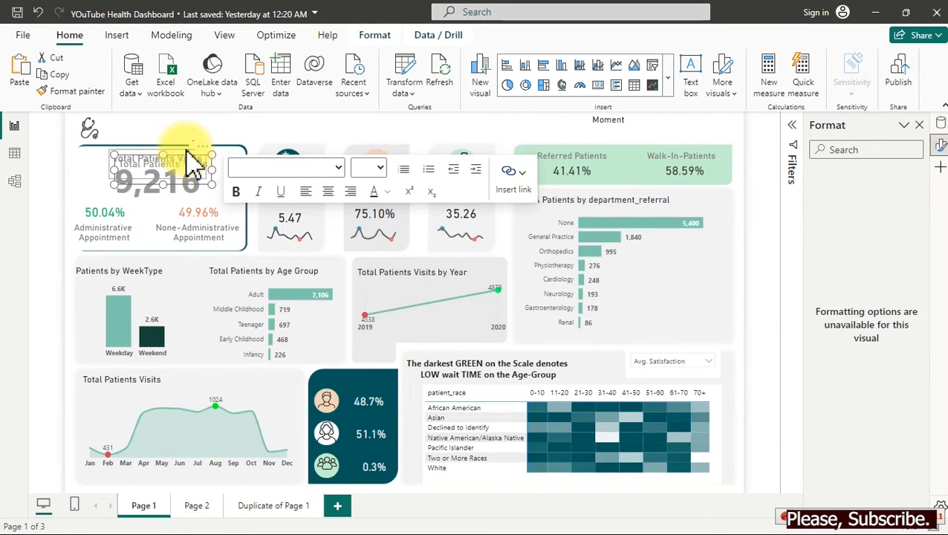
left_click_drag(209, 158, 395, 379)
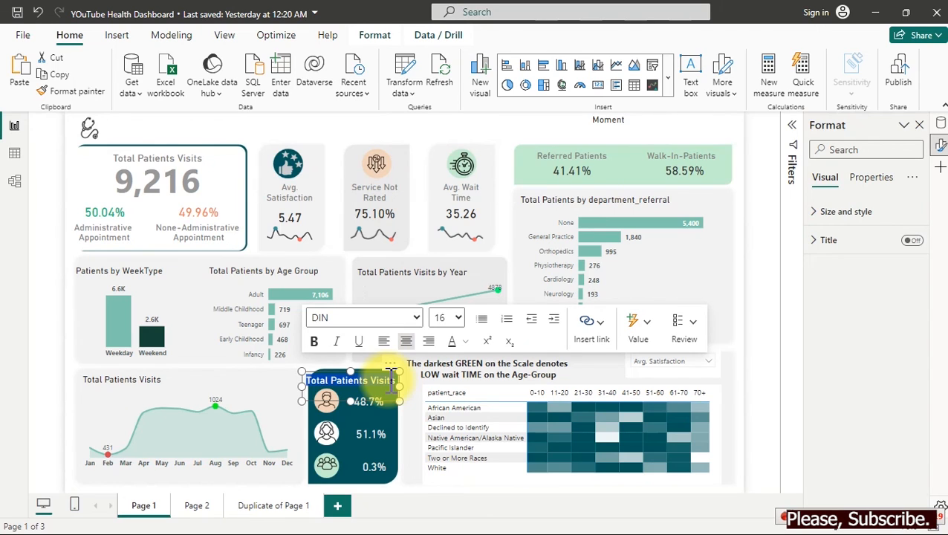
type("Gender Breakdown")
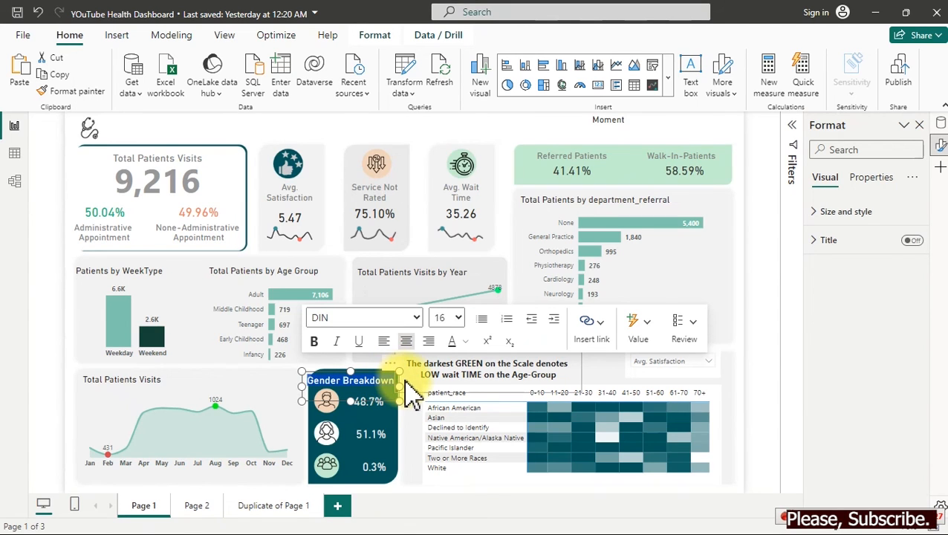
Set the Gender Breakdown heading to font size 14 in light gray and narrow its text box to fit the panel.
left_click(453, 318)
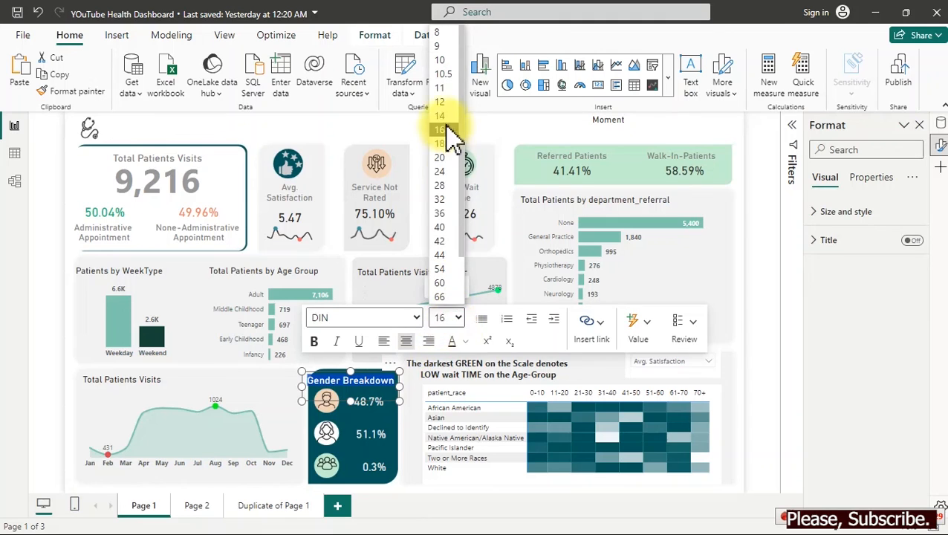
left_click(441, 116)
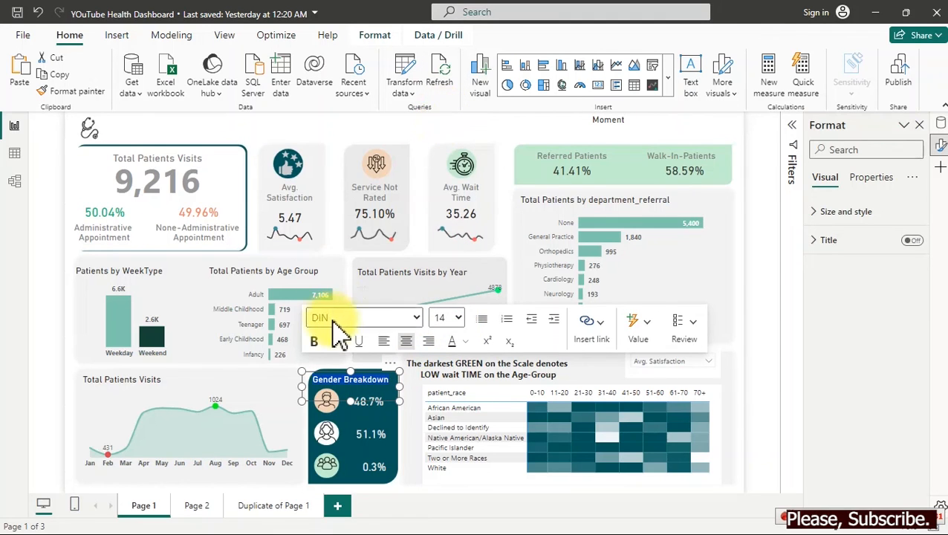
left_click(468, 341)
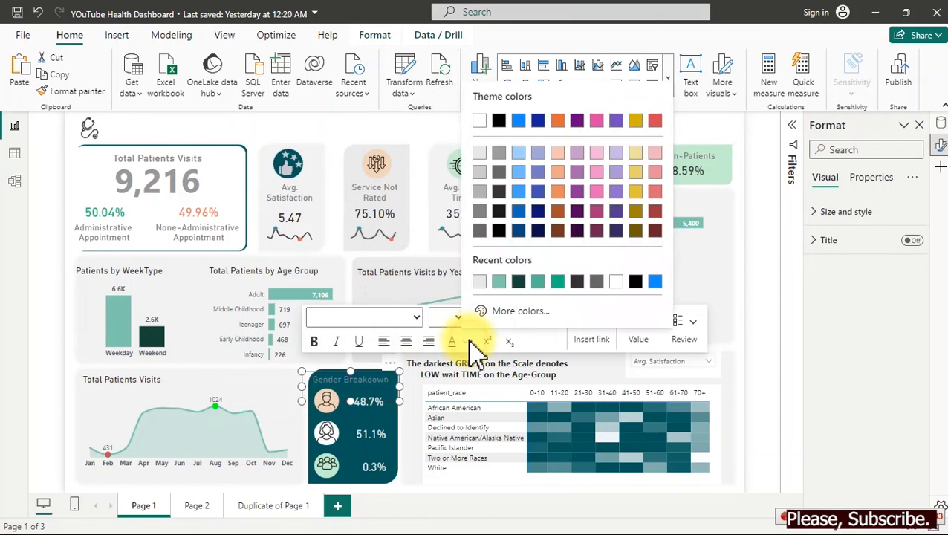
left_click(480, 154)
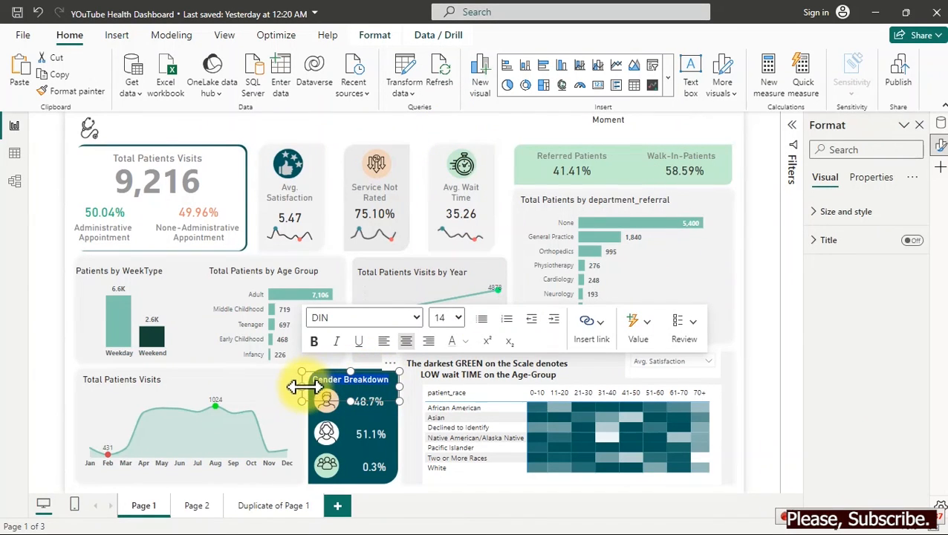
left_click_drag(302, 387, 311, 388)
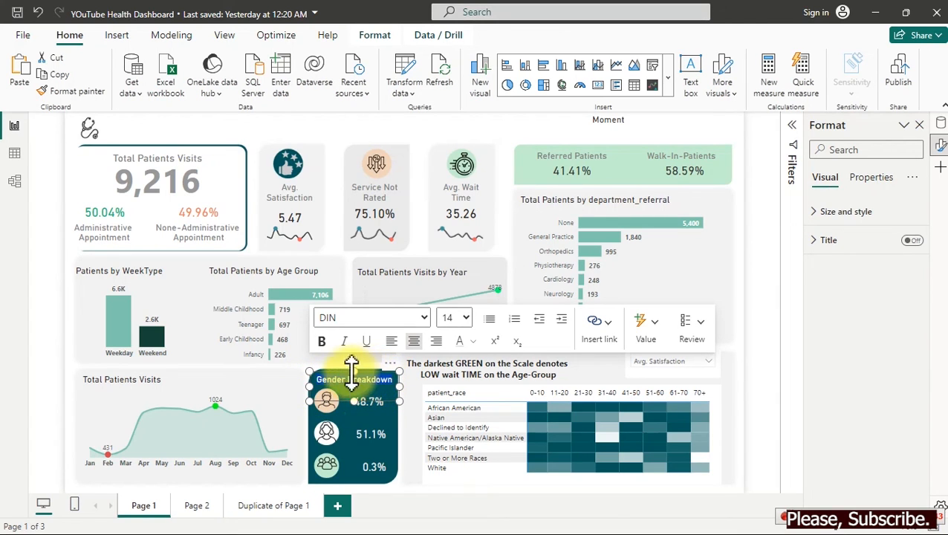
Place another copy of the Total Patients Visits text box on the dark teal gender panel, change its text to "Male" and shrink its box.
left_click(24, 67)
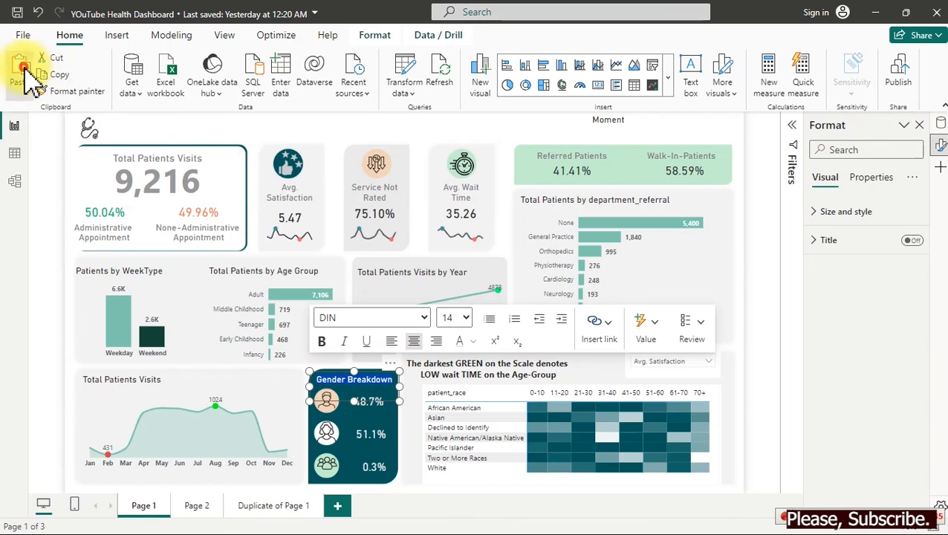
left_click_drag(202, 148, 388, 419)
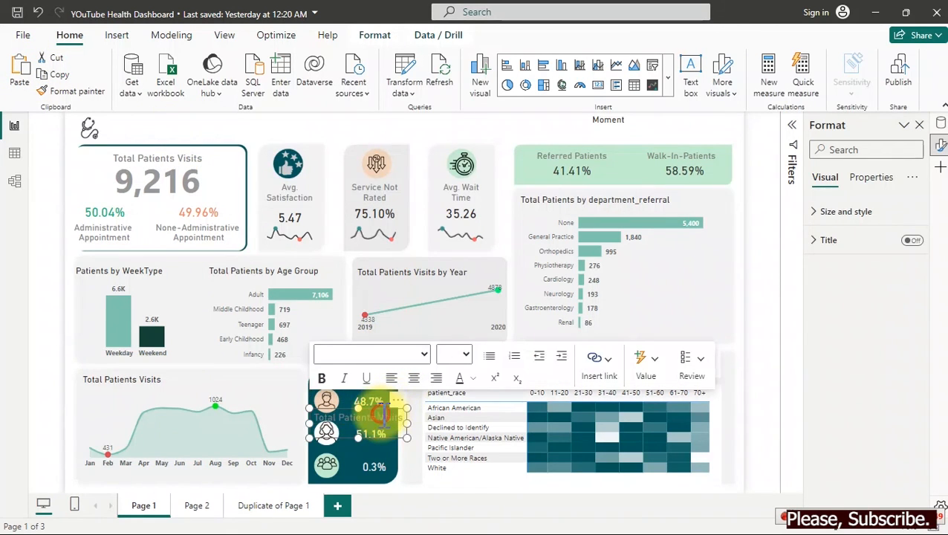
left_click(380, 412)
key("ctrl+a")
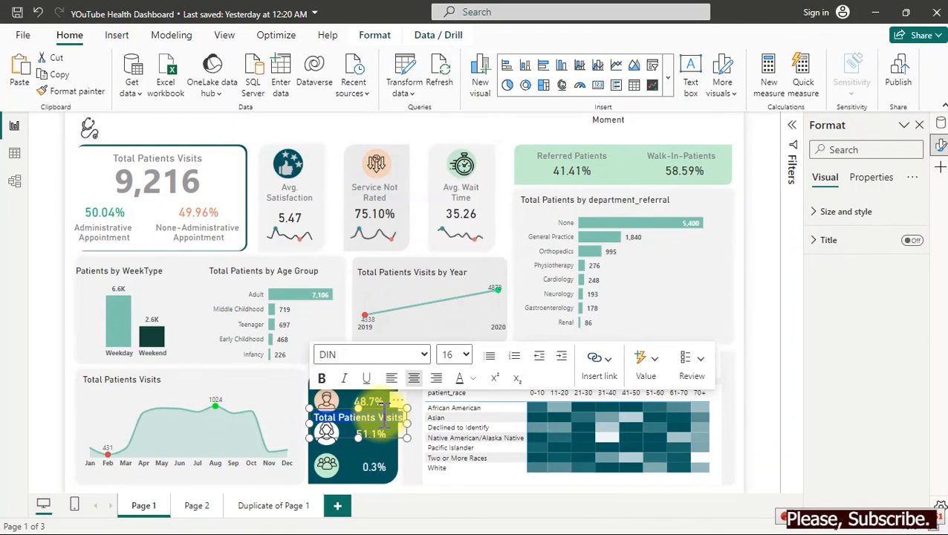
type("Male")
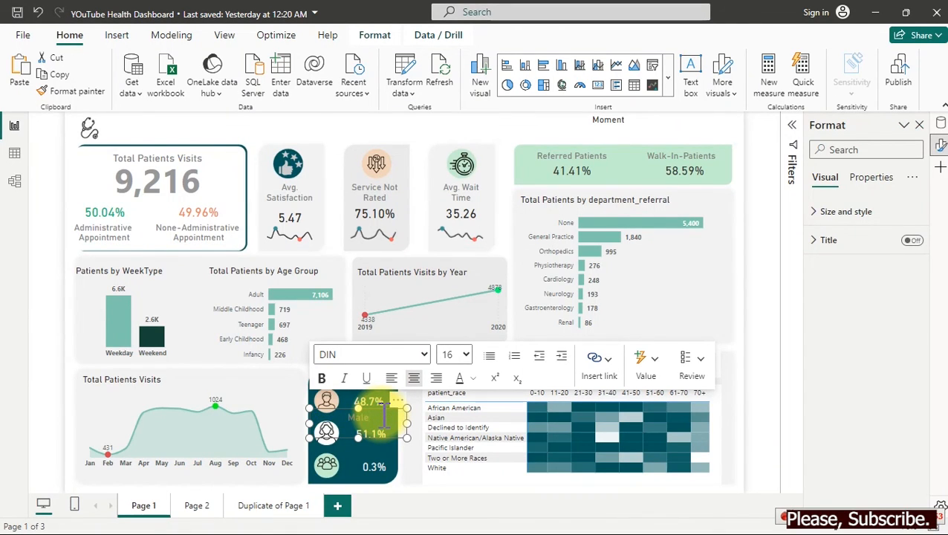
left_click_drag(385, 413, 365, 423)
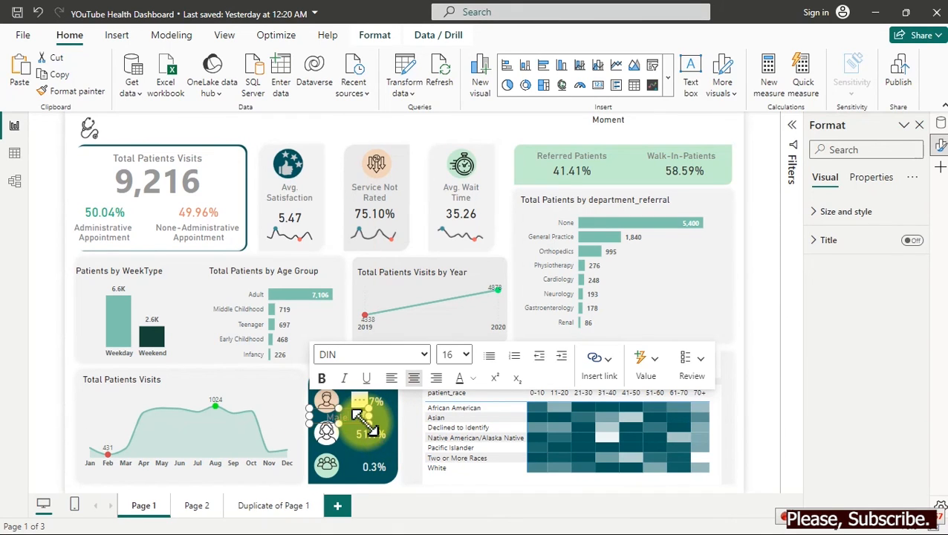
Set the Male label to font size 12 in light gray (White, 10% darker) and place it just above the 48.7% value.
left_click(454, 356)
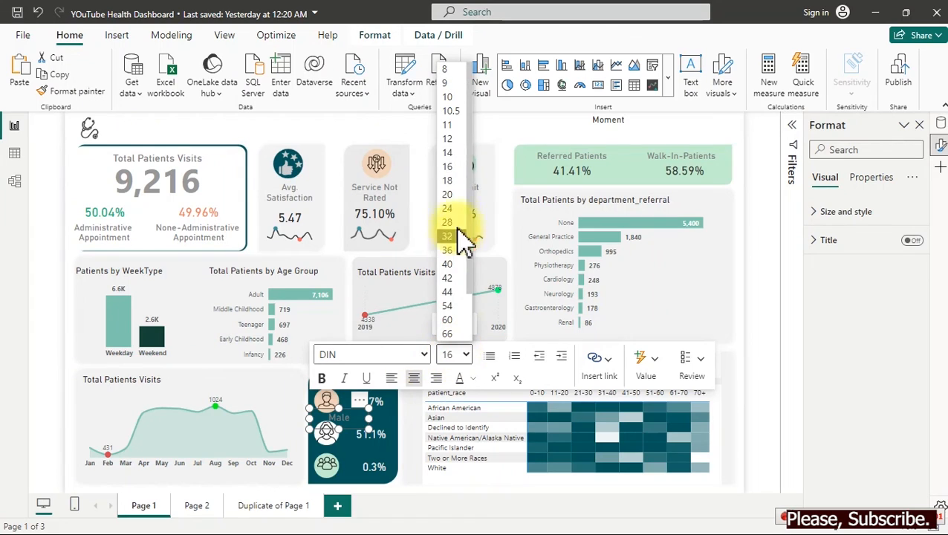
left_click(449, 139)
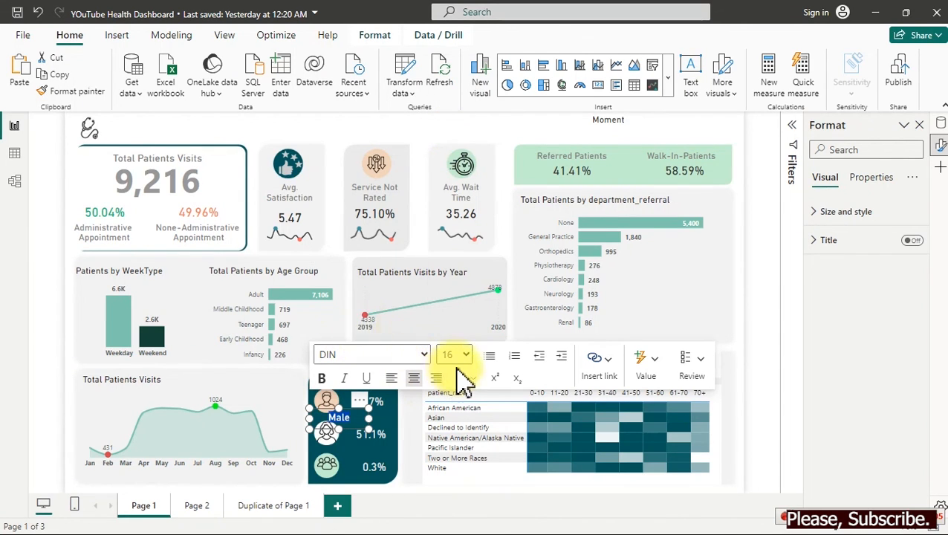
left_click(459, 356)
left_click(456, 139)
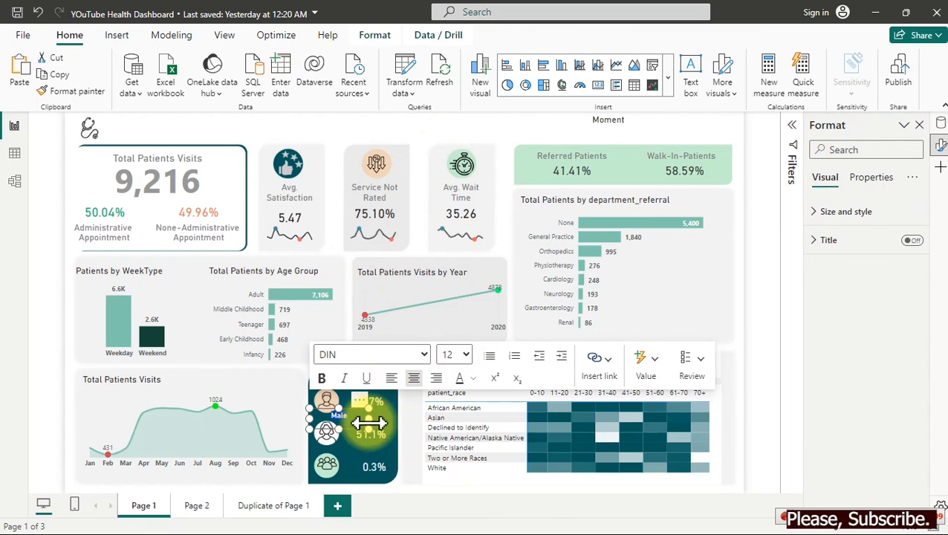
left_click(475, 378)
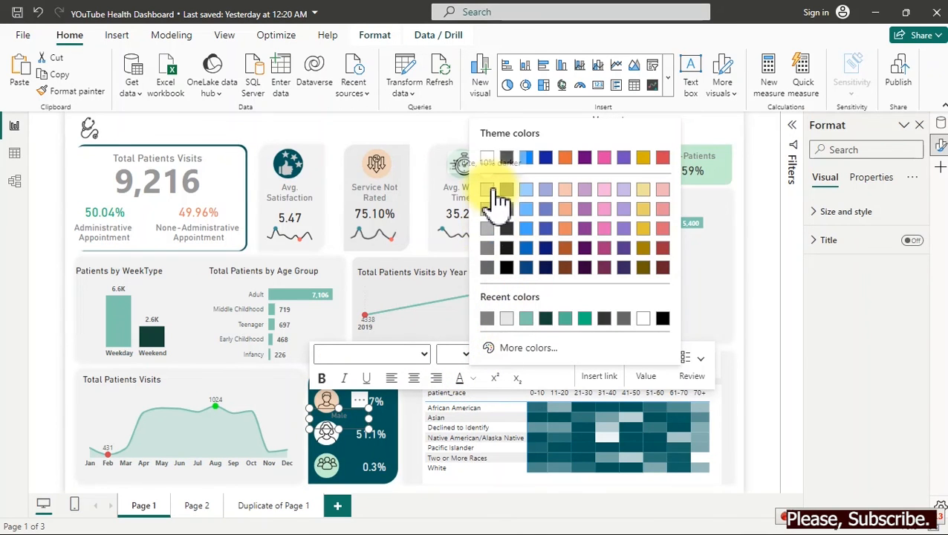
left_click(494, 191)
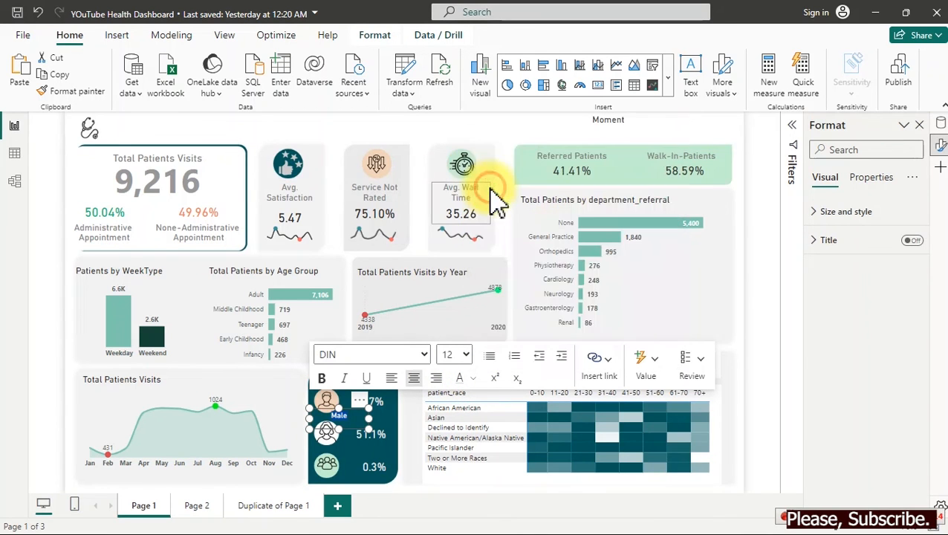
left_click(370, 442)
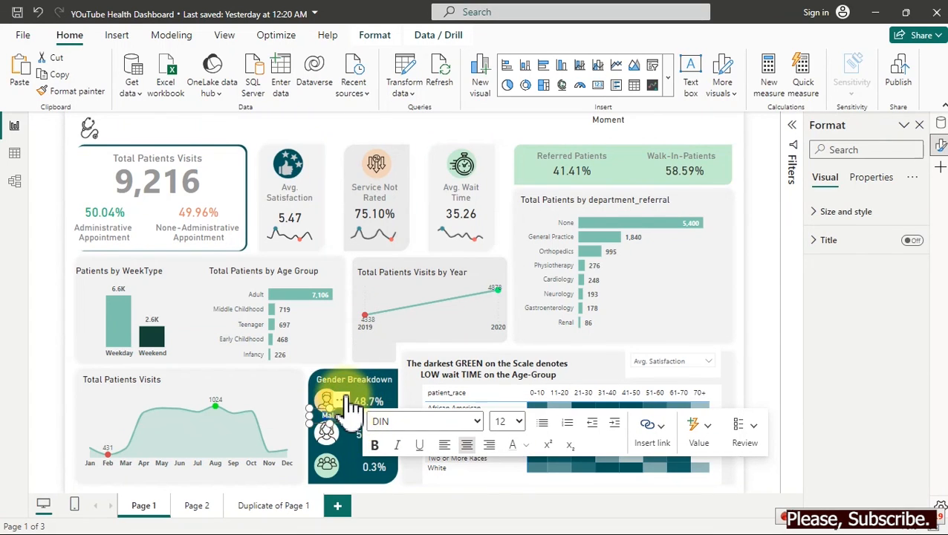
left_click_drag(346, 409, 381, 386)
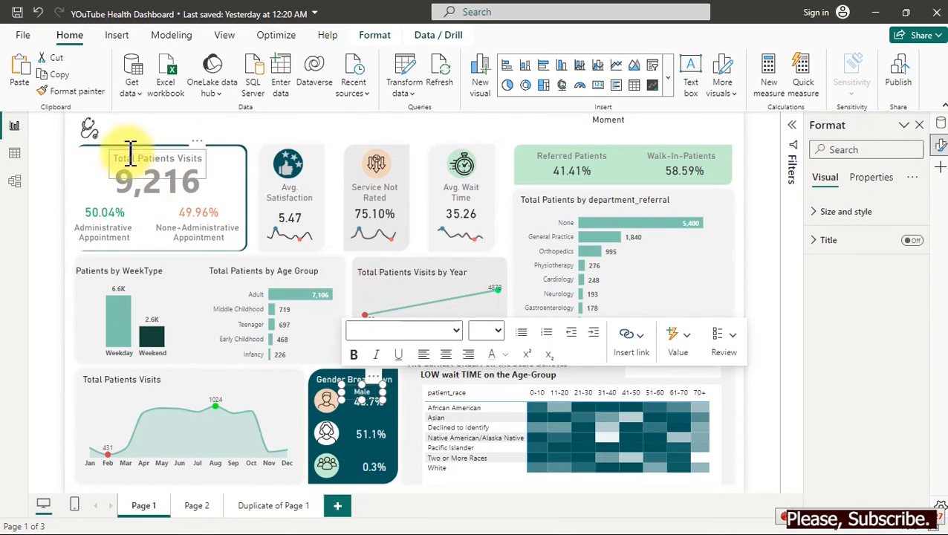
Place a copy of the Male label above the 51.1% value and change its text to "Female".
left_click(355, 301)
left_click(382, 386)
left_click_drag(381, 386, 375, 418)
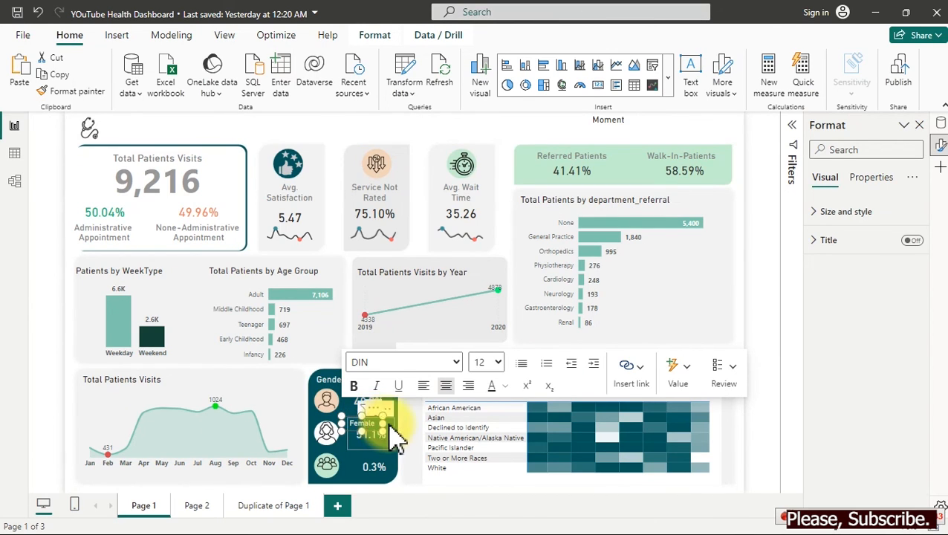
mouse_move(402, 440)
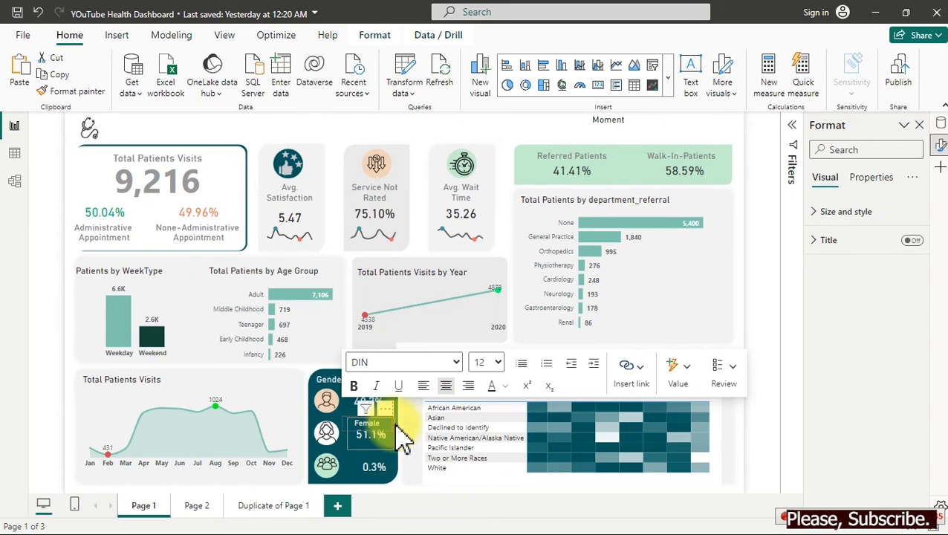
left_click(387, 422)
Place another copy of the Male label above the 0.3% value and change its text to "Unknown".
left_click(20, 65)
left_click(382, 388)
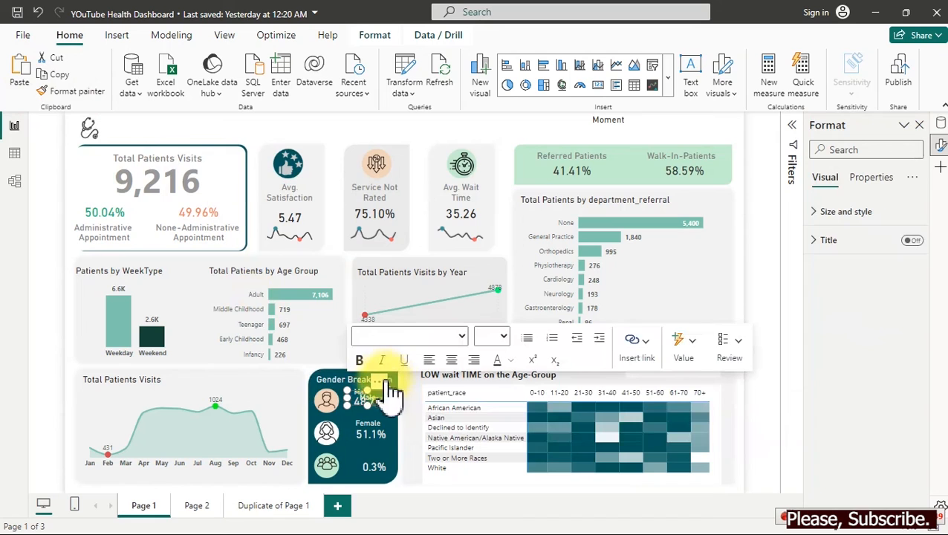
left_click_drag(384, 380, 395, 458)
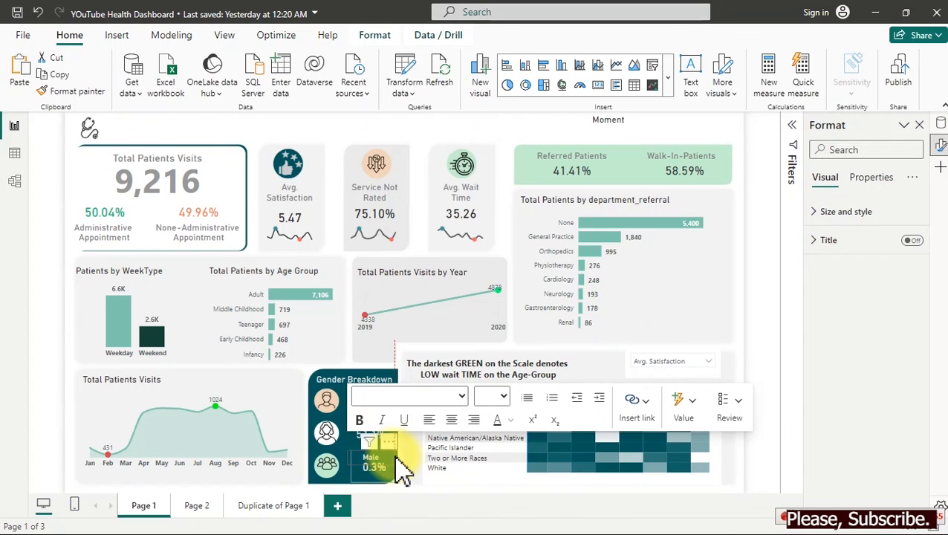
left_click(381, 458)
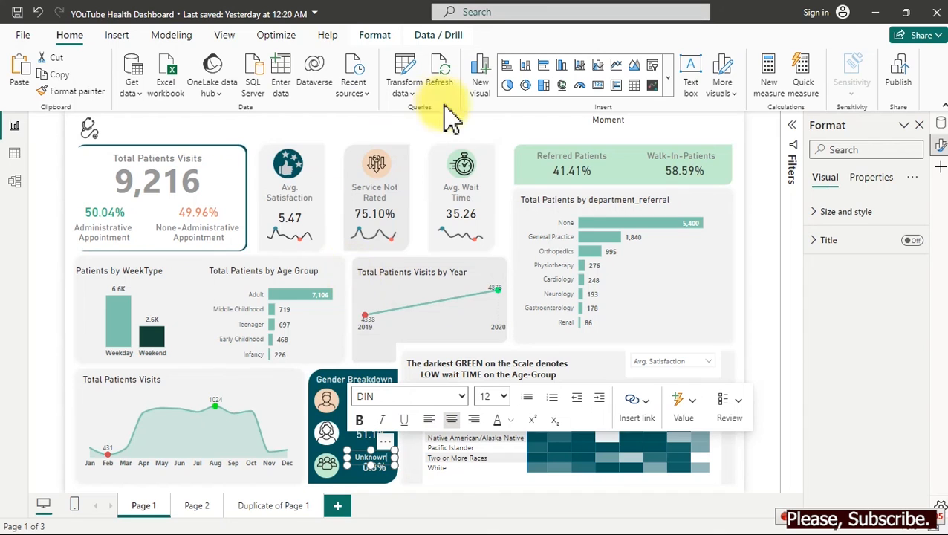
left_click(408, 137)
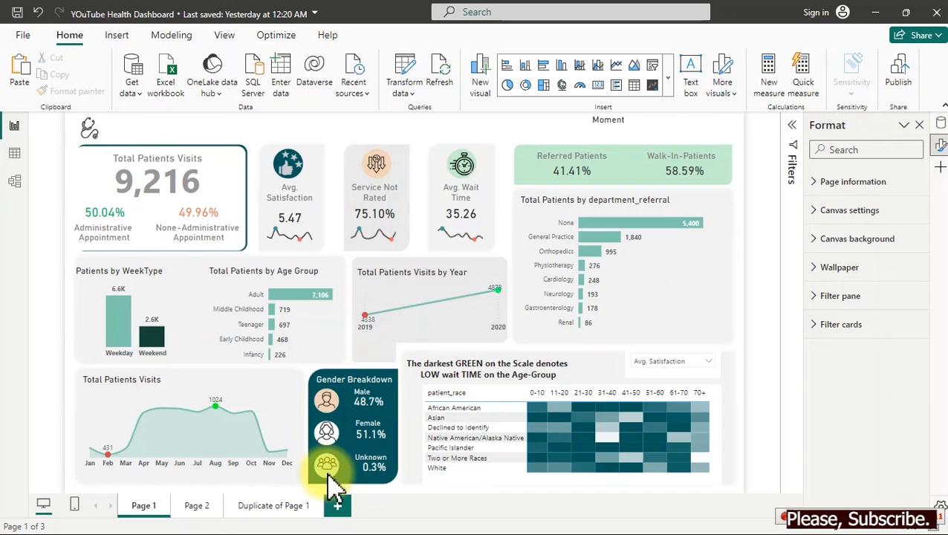
Set the callout value of the heatmap's explanatory text card to font size 11 and brown color #7A6045.
left_click(553, 383)
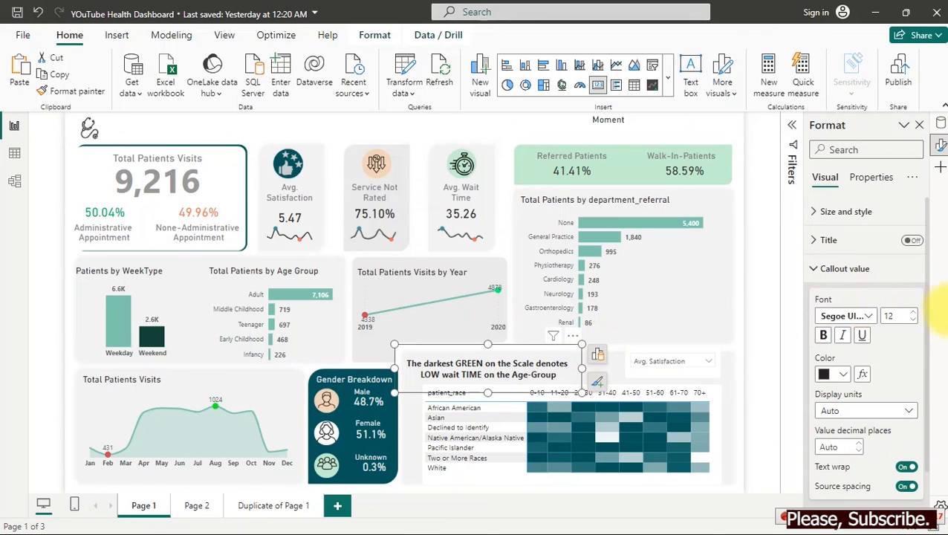
left_click(915, 320)
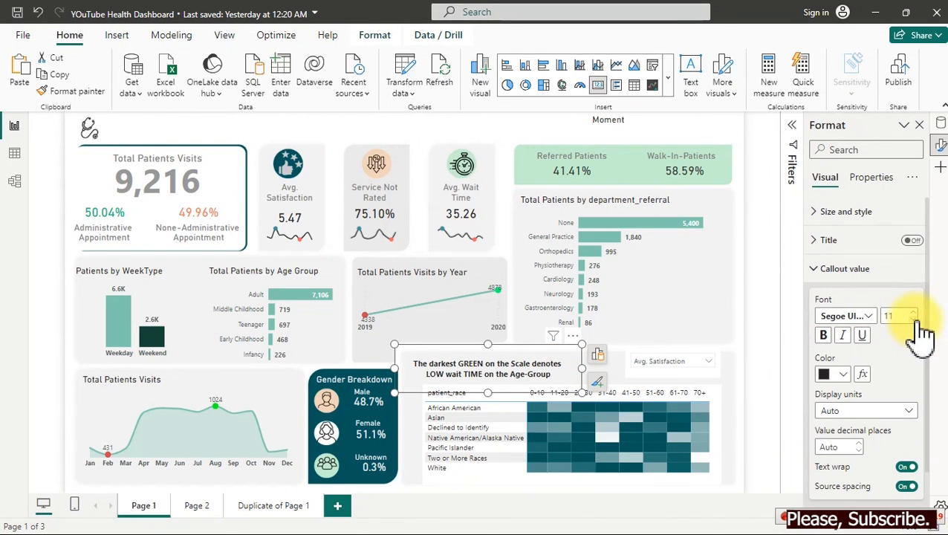
left_click(843, 375)
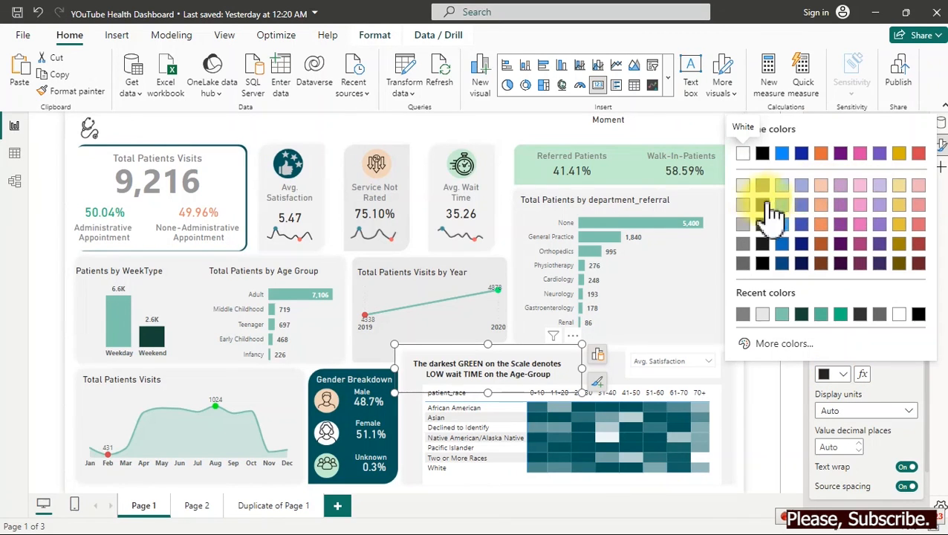
left_click(785, 345)
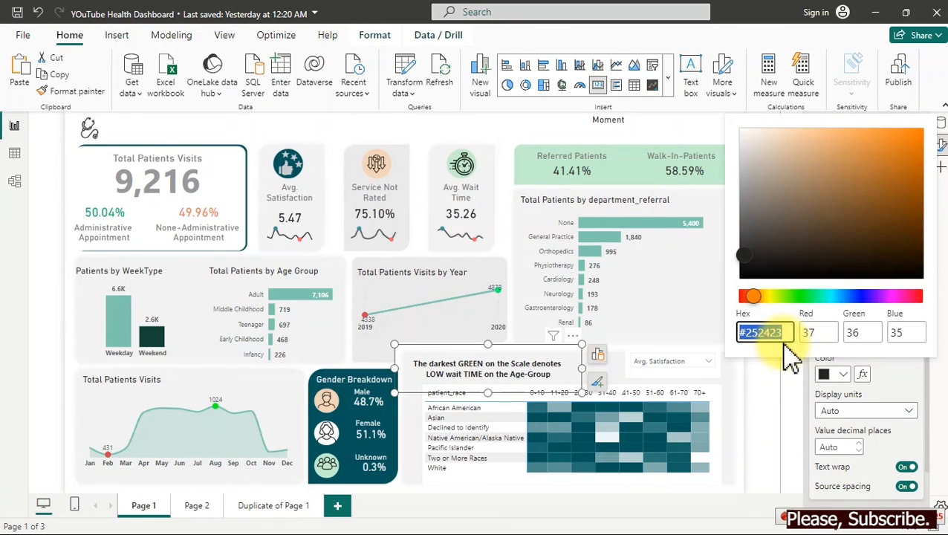
left_click(780, 223)
left_click_drag(782, 225, 814, 204)
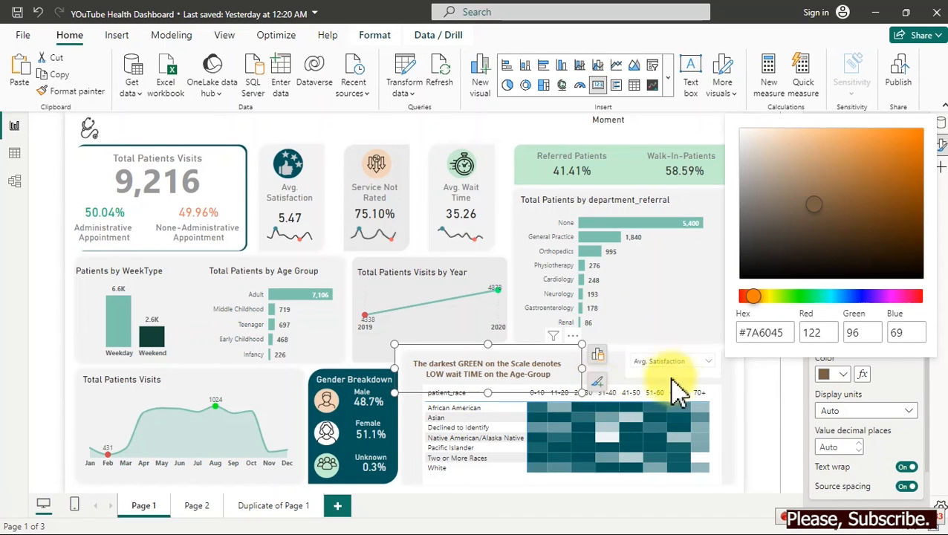
left_click(699, 368)
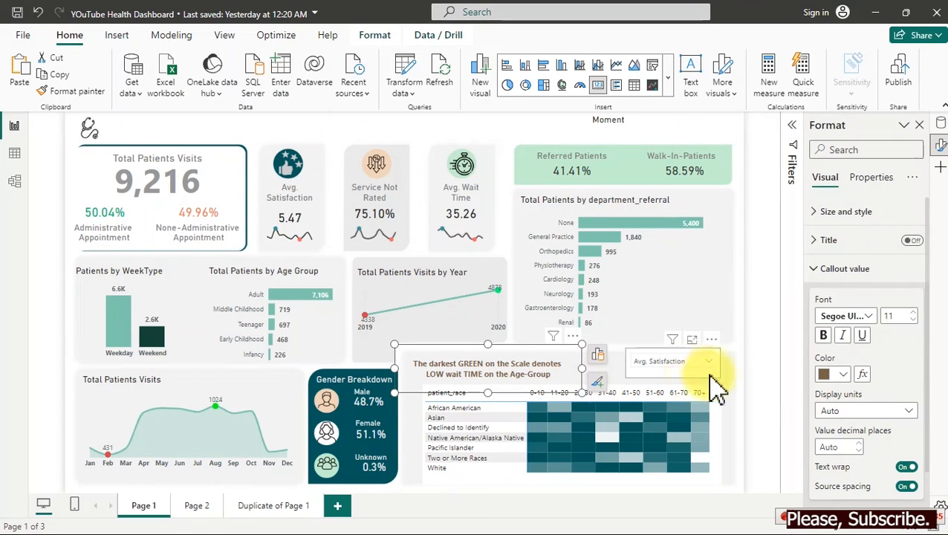
Turn off the background of the Avg. Satisfaction slicer above the patient race heatmap.
left_click(709, 375)
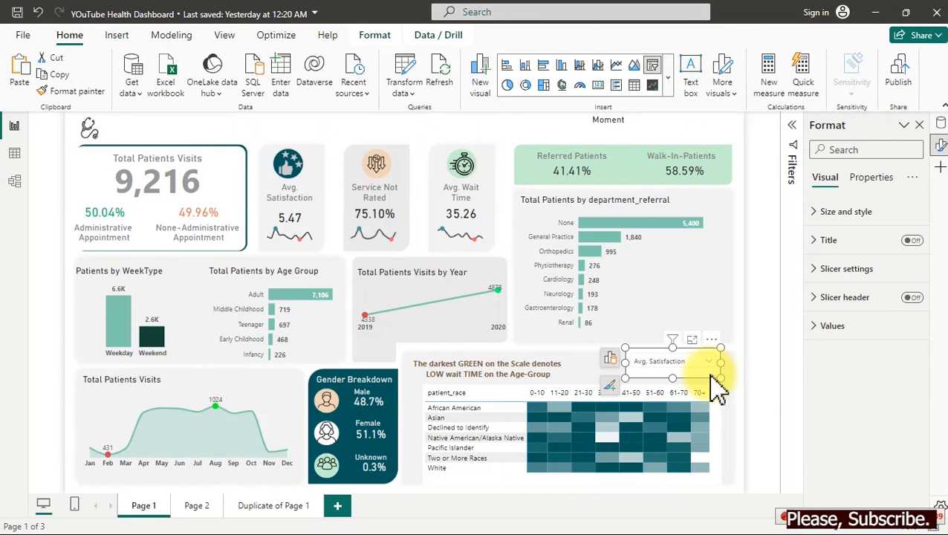
left_click(866, 325)
left_click(866, 327)
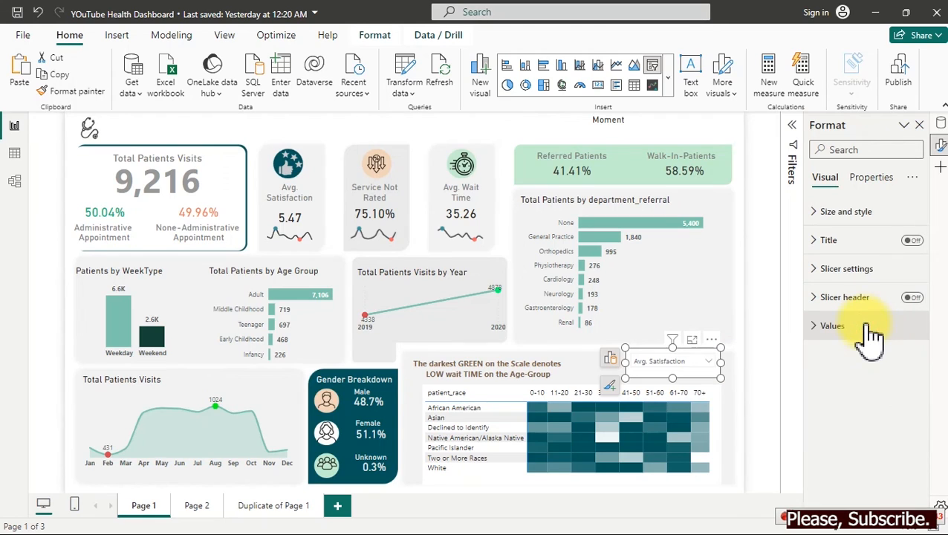
left_click(833, 213)
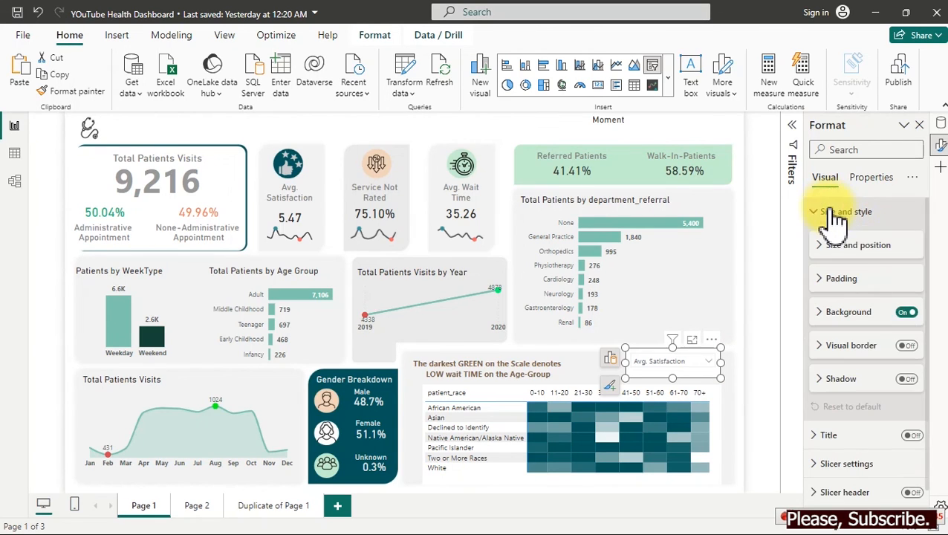
left_click(907, 312)
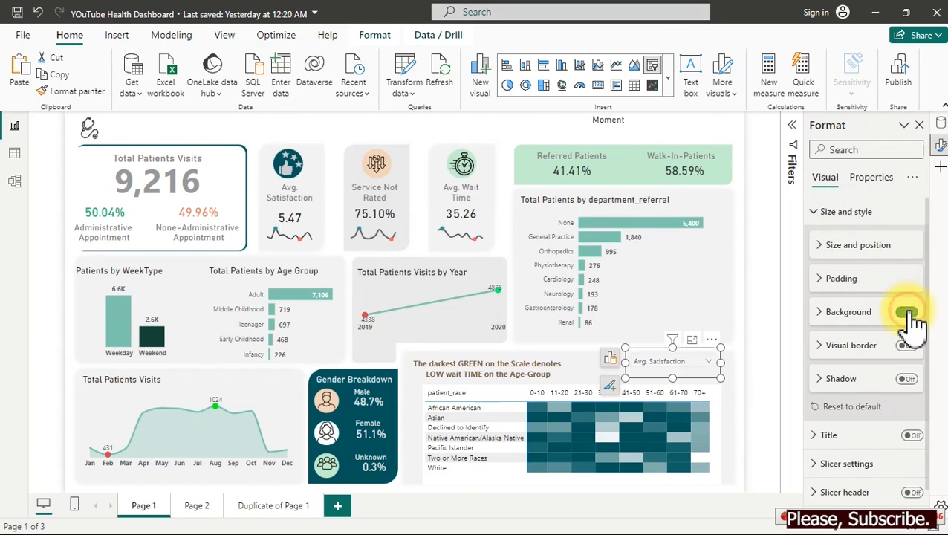
left_click(839, 216)
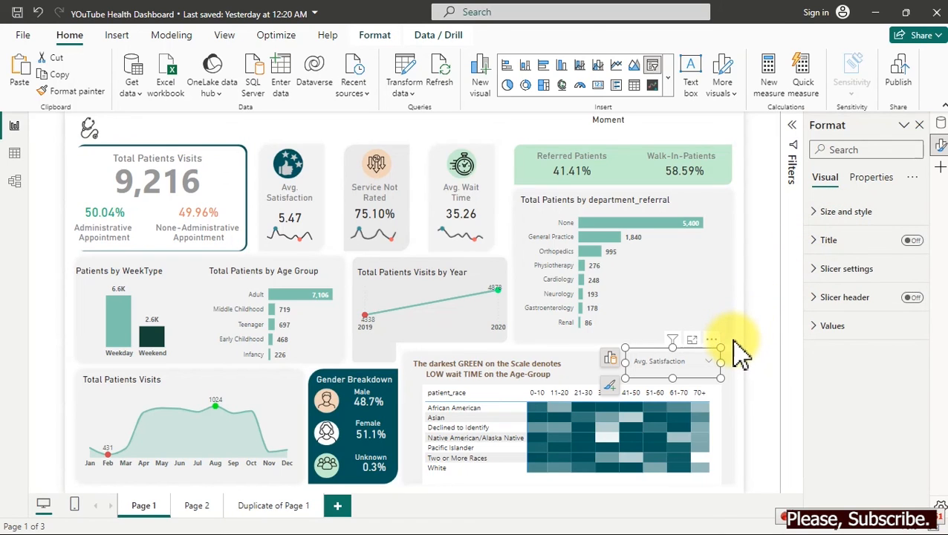
left_click(709, 361)
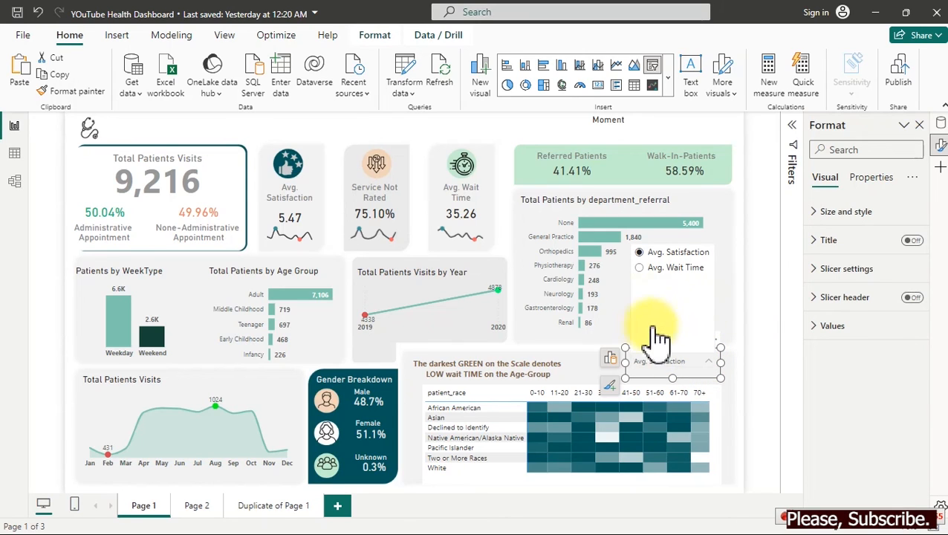
left_click(693, 376)
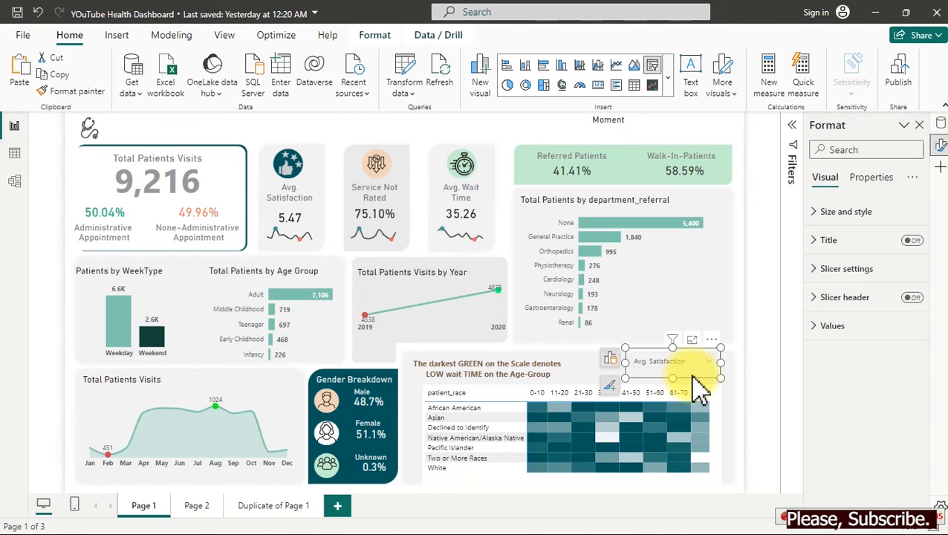
left_click(583, 368)
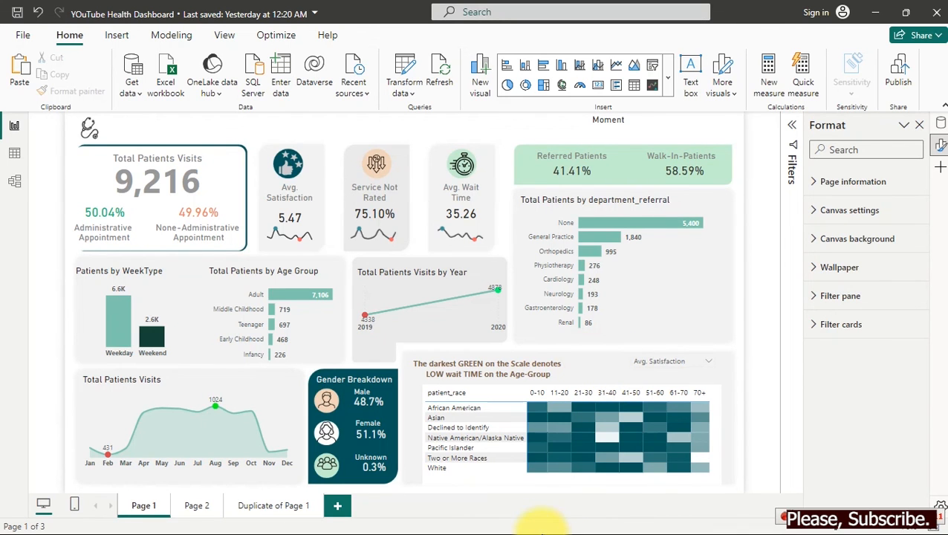
Switch to the Health Dashboard report in the other Power BI window to view the reference layout.
key("super")
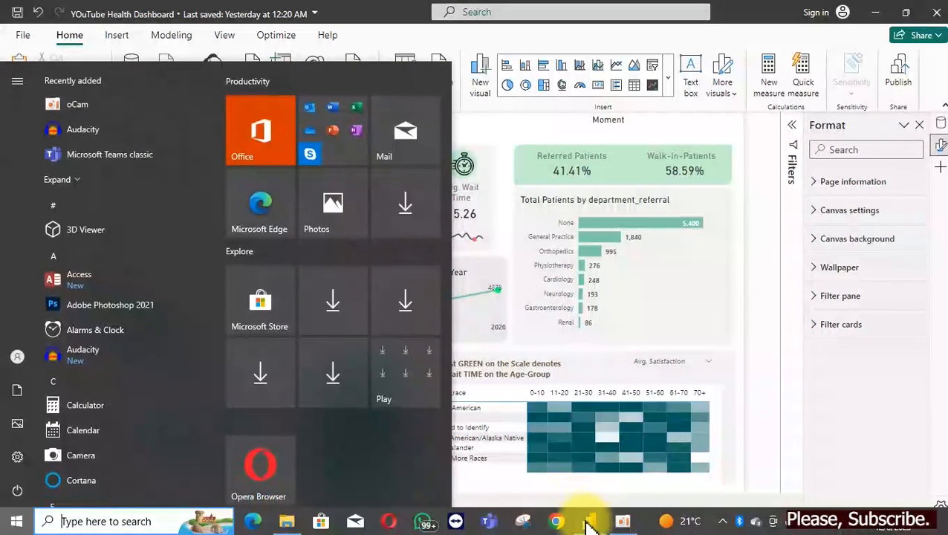
mouse_move(586, 521)
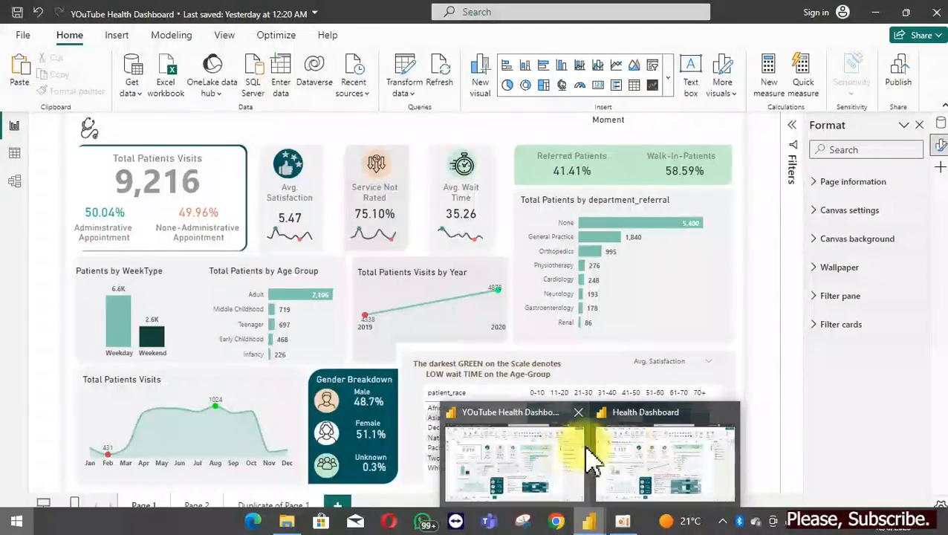
left_click(663, 456)
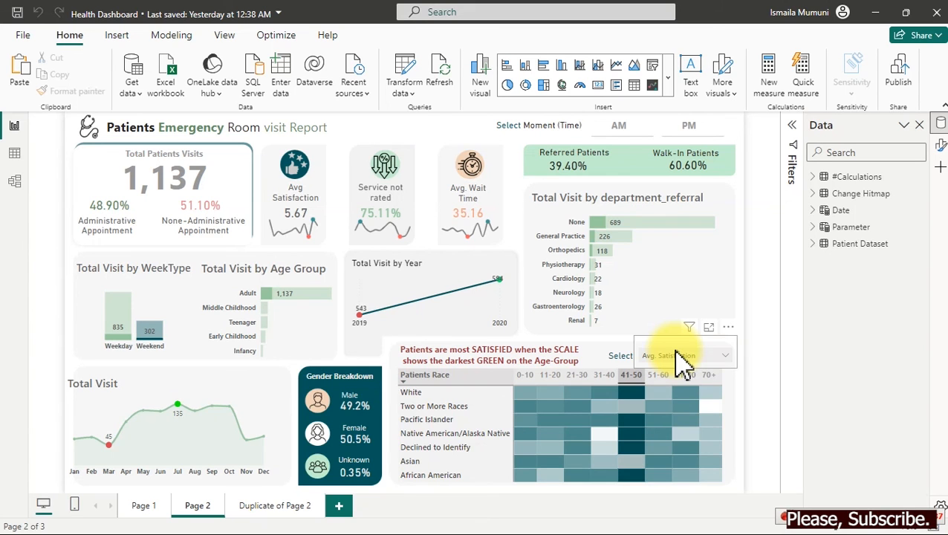
Return to the YouTube Health Dashboard report, place a copy of the Male label above the race heatmap, and change its text to "Select".
left_click(875, 12)
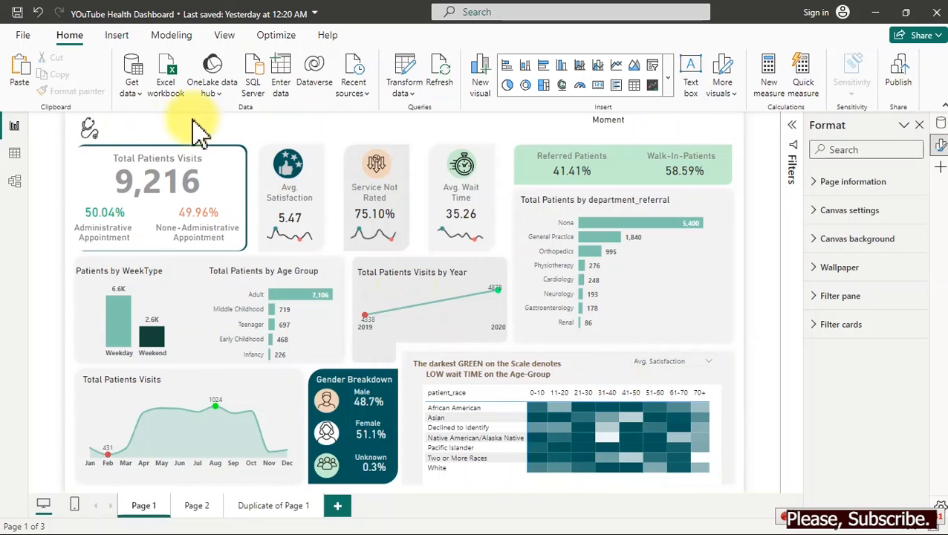
left_click(217, 242)
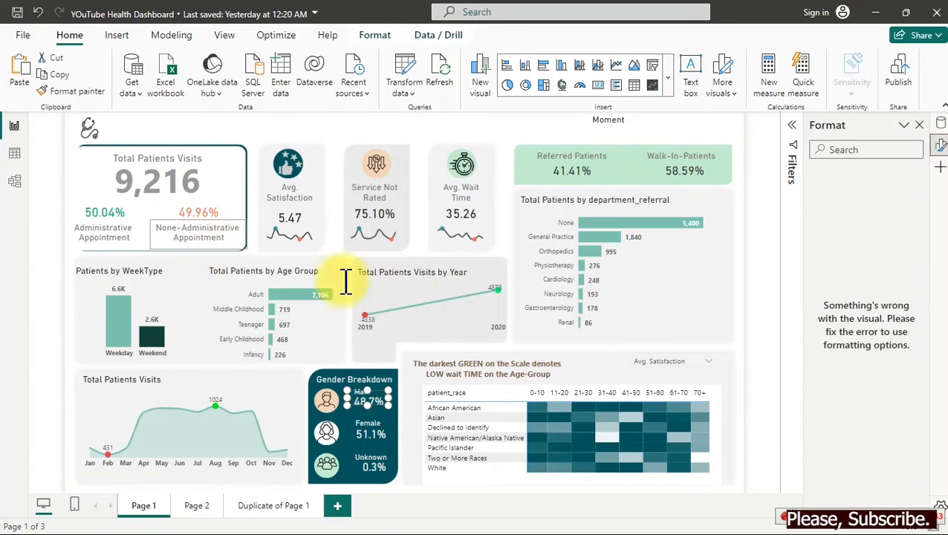
left_click_drag(383, 383, 598, 338)
left_click(588, 350)
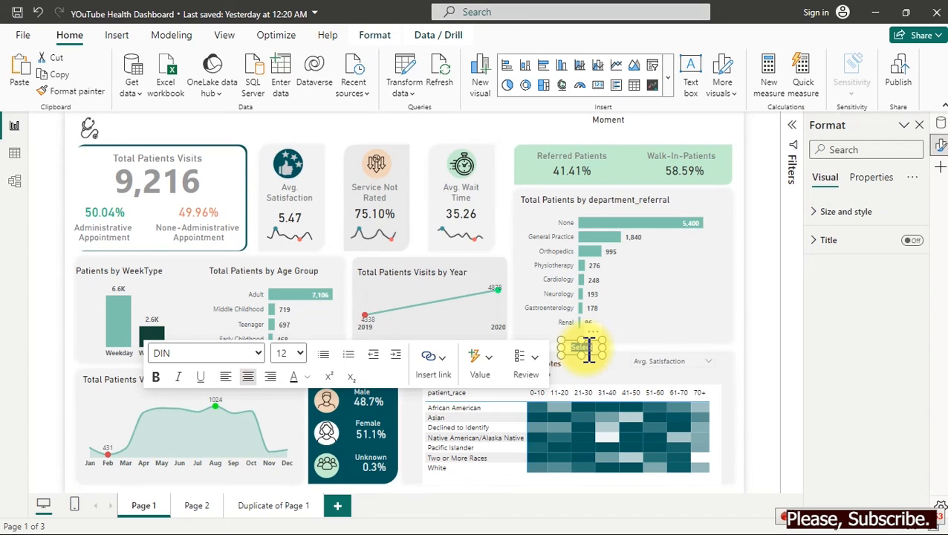
left_click_drag(588, 349, 627, 378)
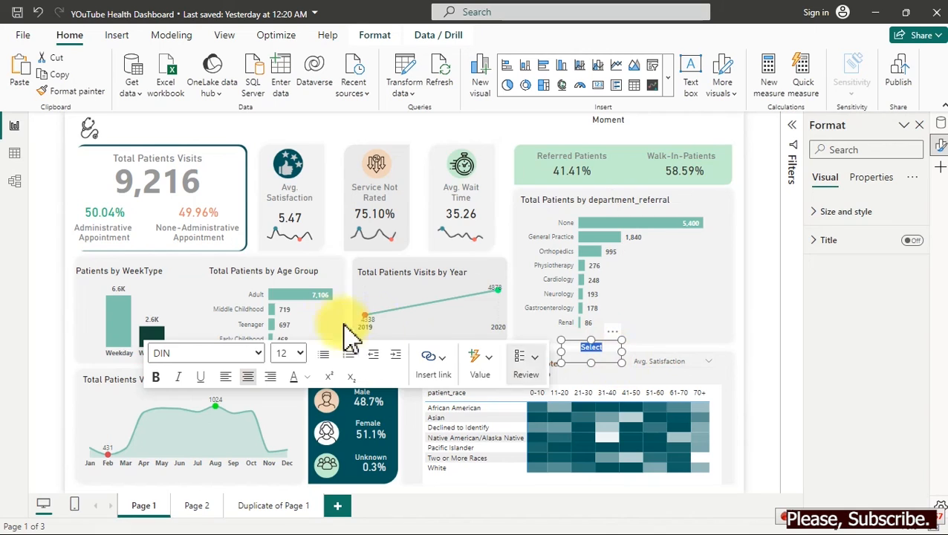
Set the "Select" label's text to font size 16 and a light red color.
left_click(300, 356)
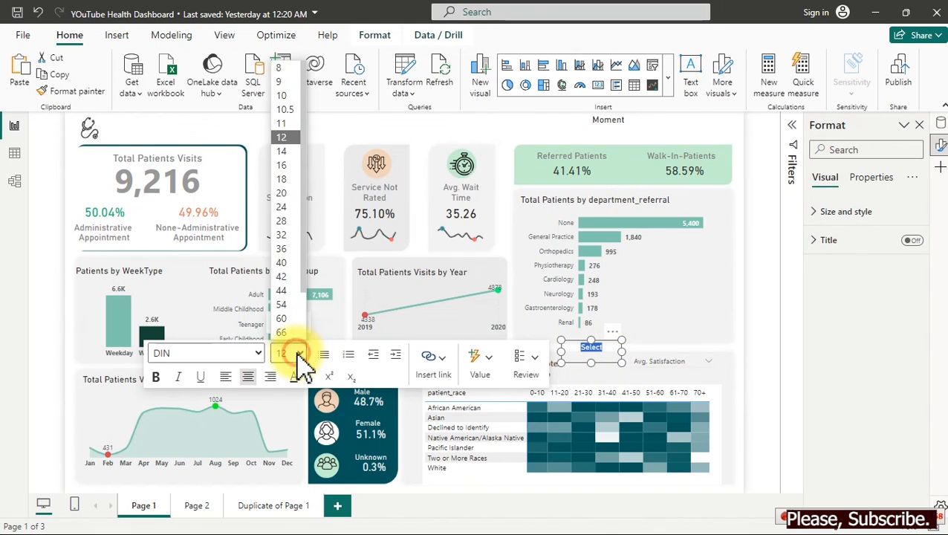
left_click(281, 165)
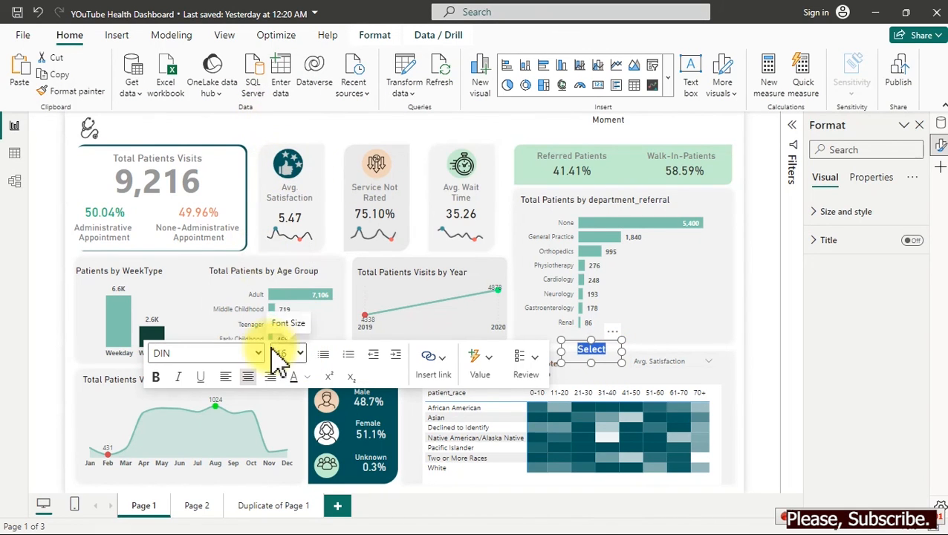
left_click(308, 377)
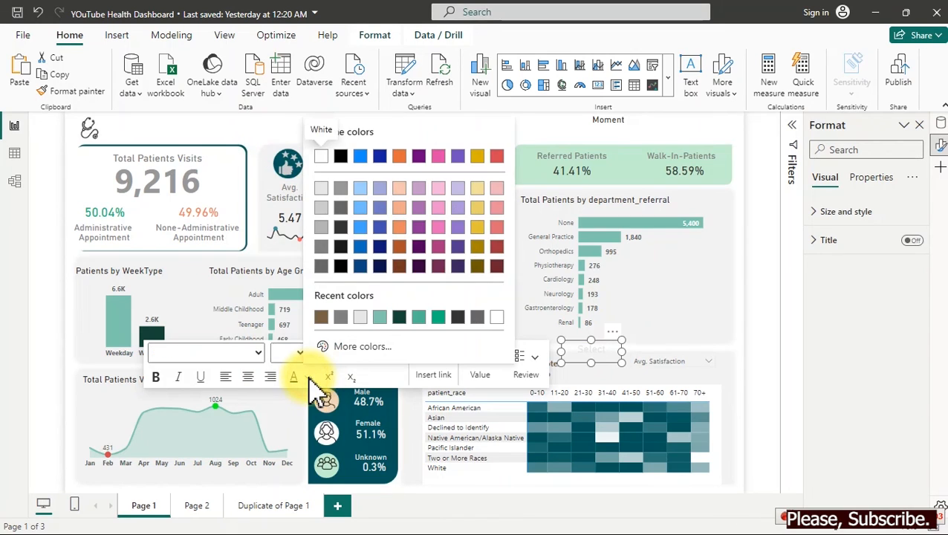
left_click(496, 207)
Position the "Select" label just before the Avg. Satisfaction slicer and align the slicer with it.
left_click(623, 361)
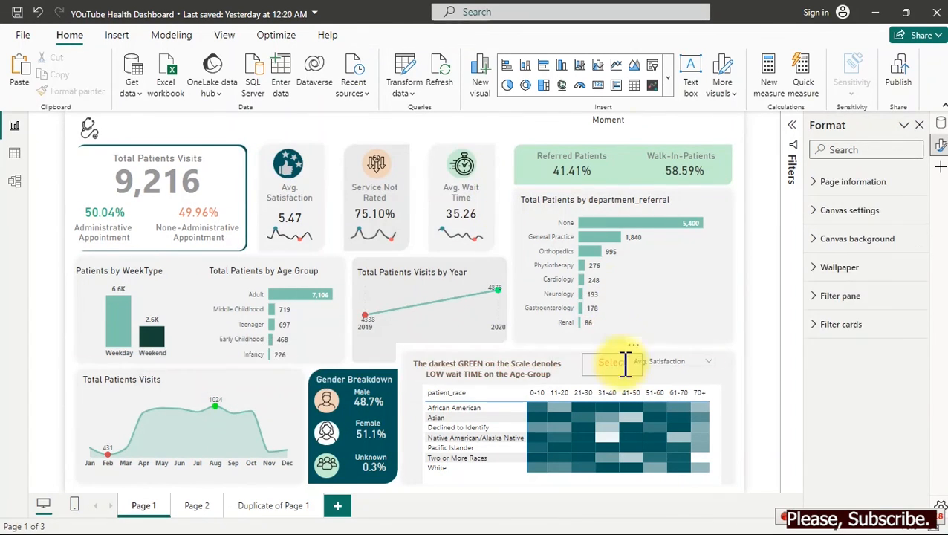
left_click(620, 376)
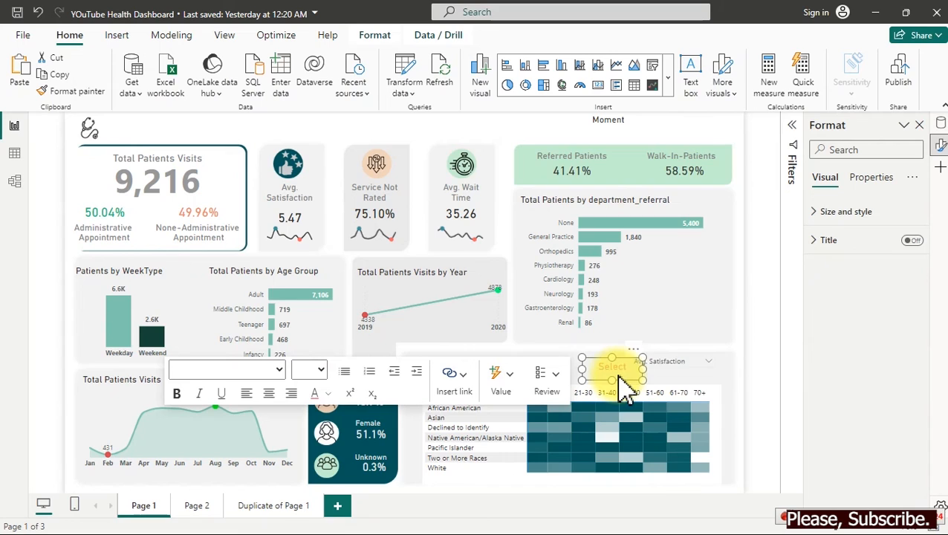
left_click(702, 383)
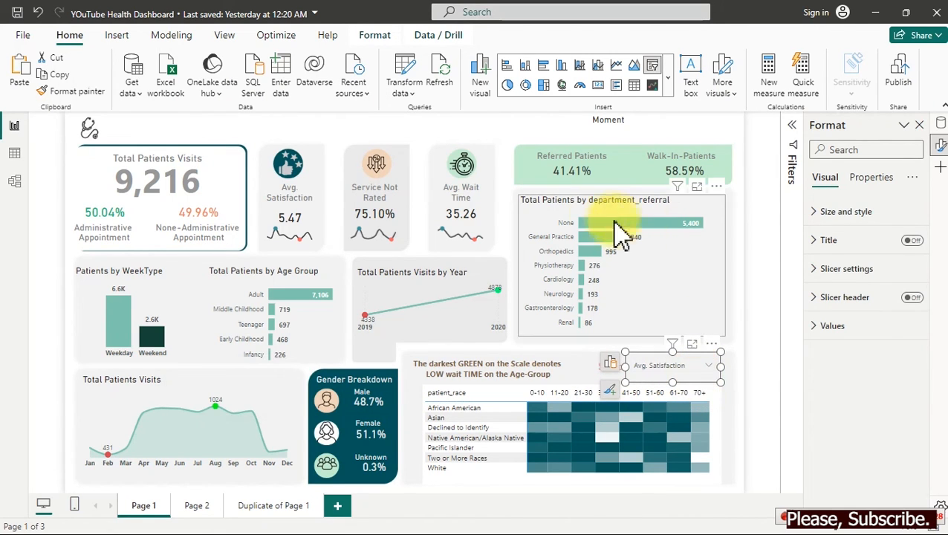
left_click(511, 134)
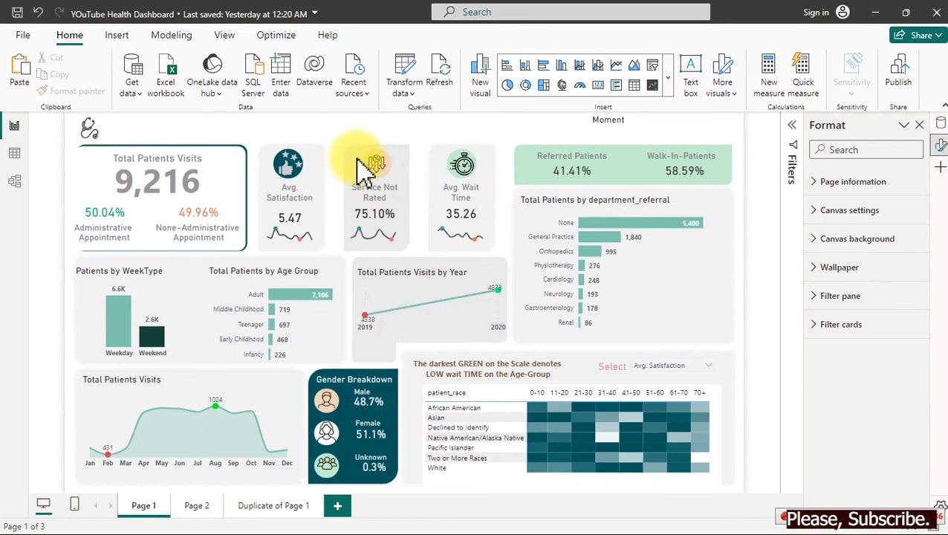
Place a widened copy of the None-Administrative Appointment label beside the stethoscope icon and replace its text with "Patients Emergency Room Visit Report".
left_click(941, 106)
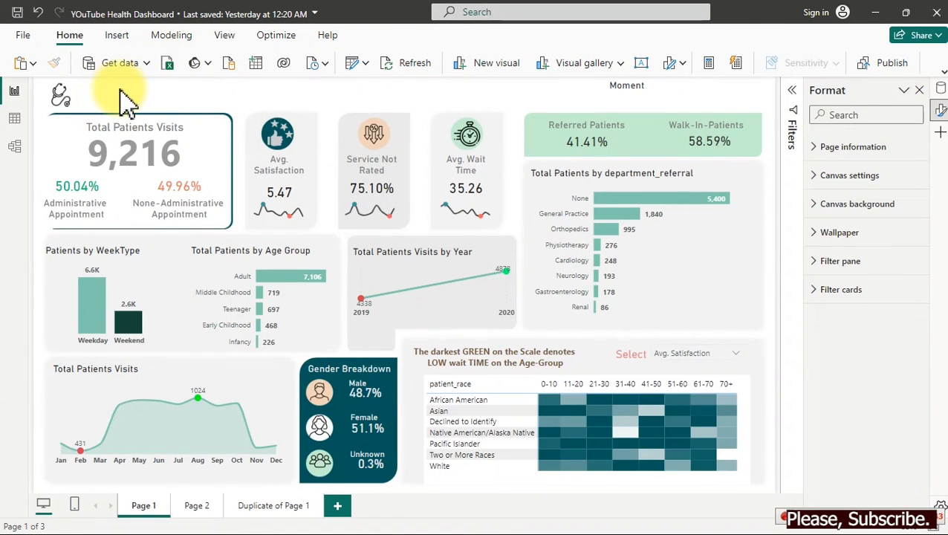
left_click(141, 201)
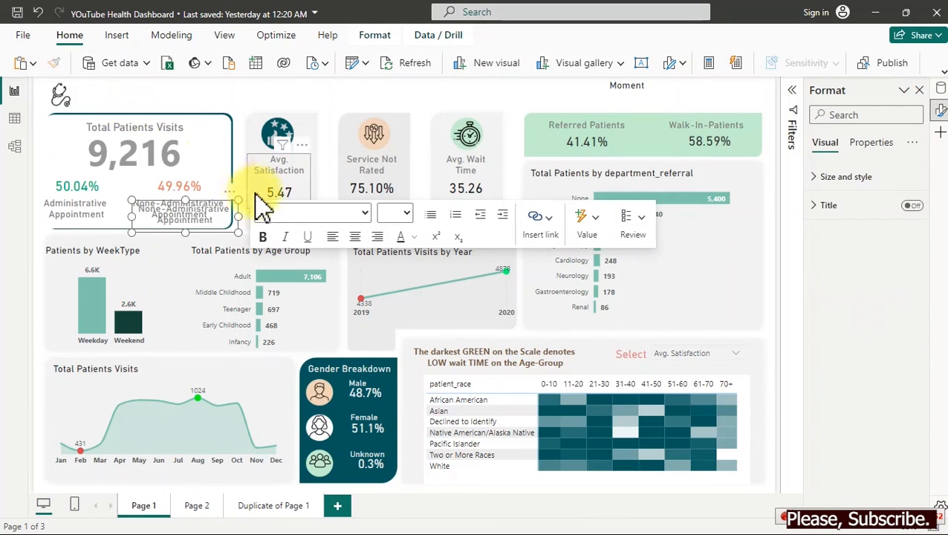
left_click_drag(229, 200, 321, 97)
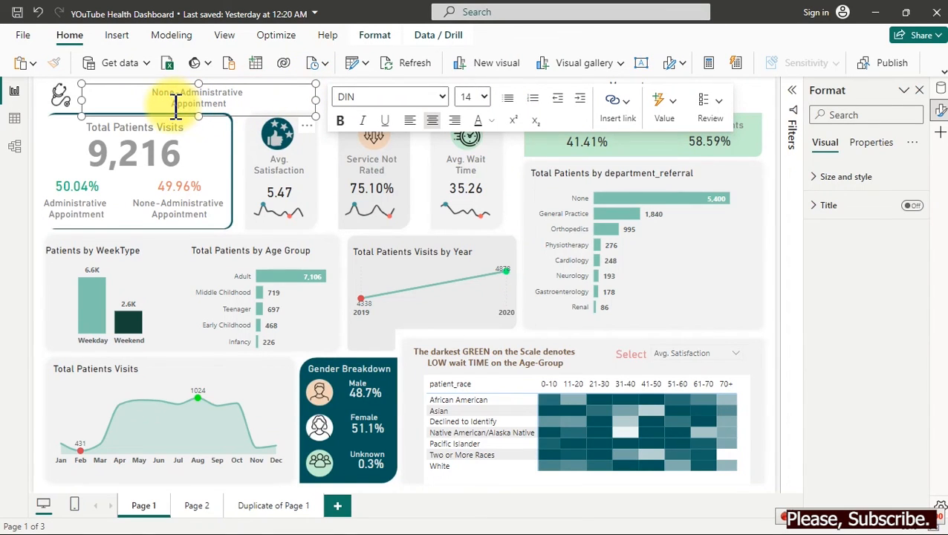
key("ctrl+a")
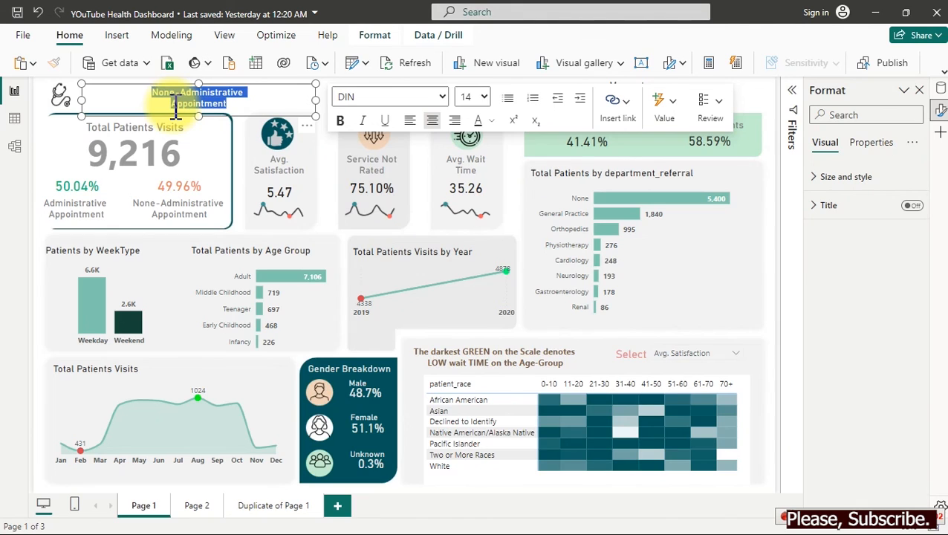
key("BackSpace")
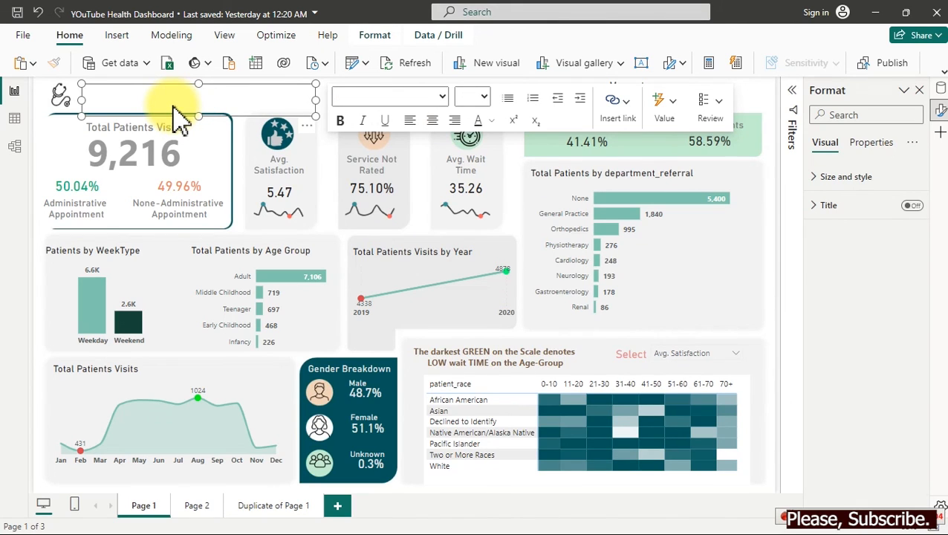
left_click(189, 96)
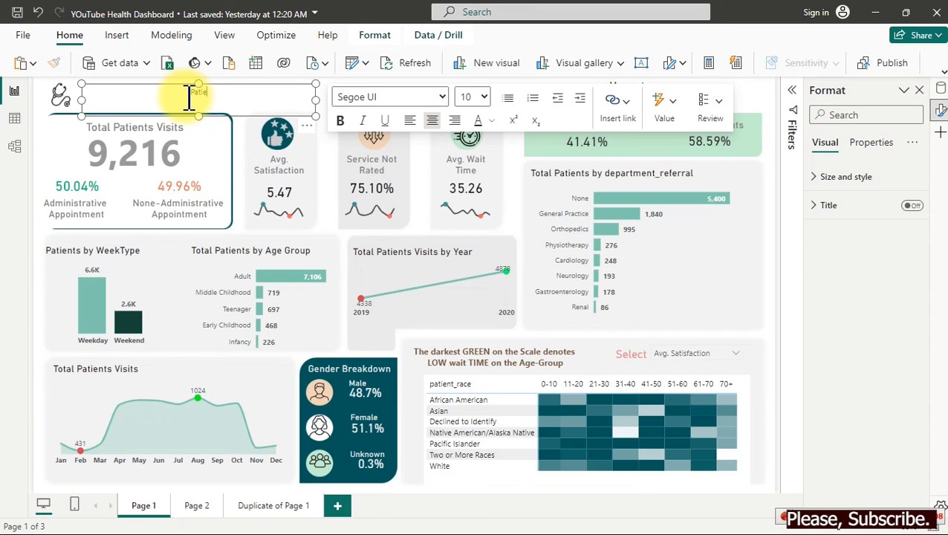
Set the report title to font size 18, widen its text box to fit one line, and move it closer to the stethoscope icon.
key("ctrl+a")
left_click(483, 97)
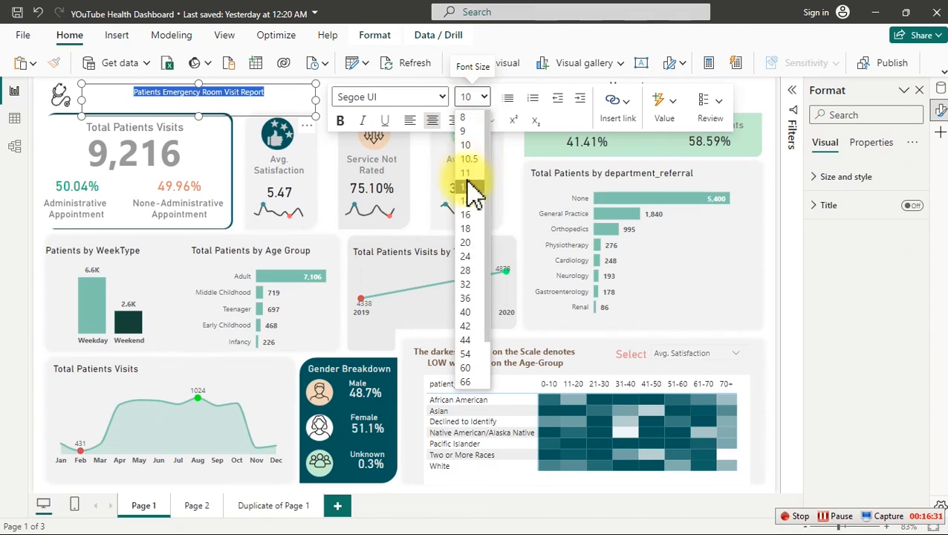
left_click(464, 231)
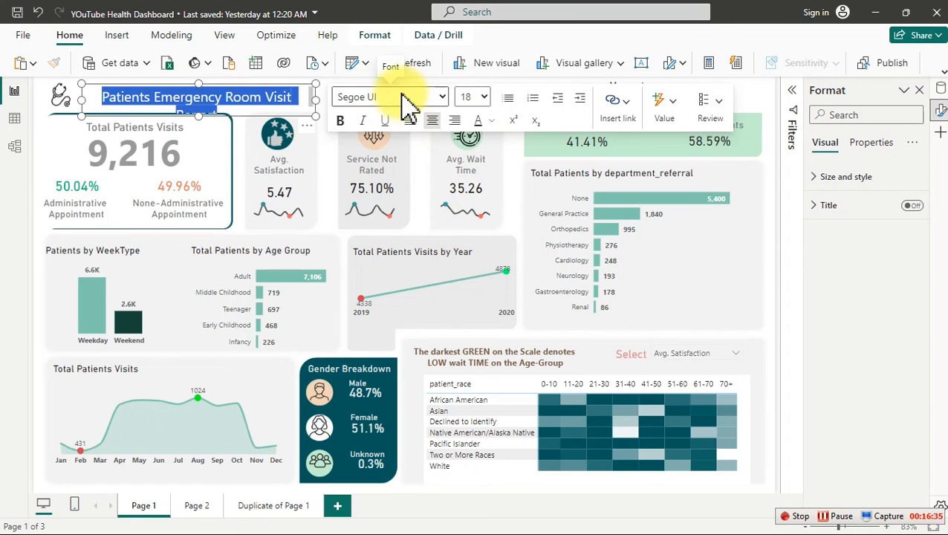
left_click_drag(315, 98, 340, 105)
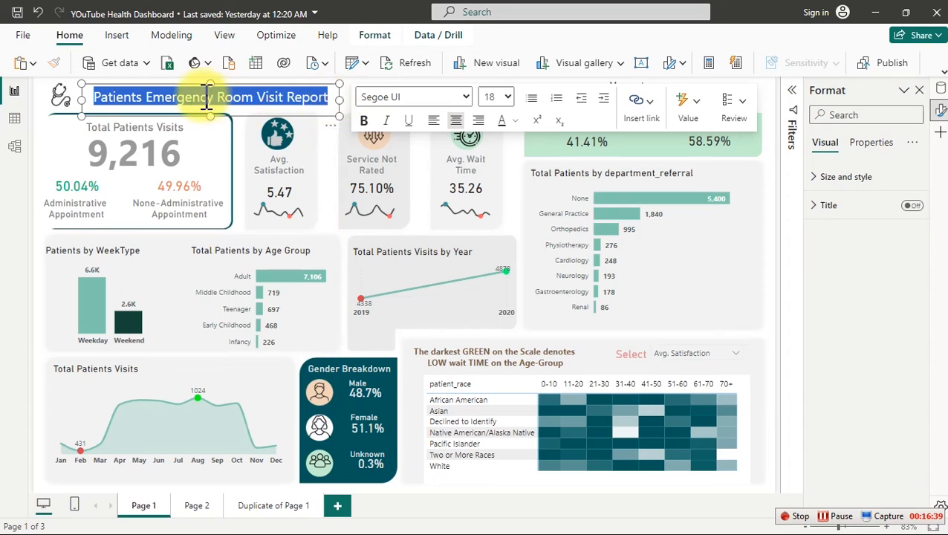
left_click(329, 125)
left_click_drag(332, 126, 312, 133)
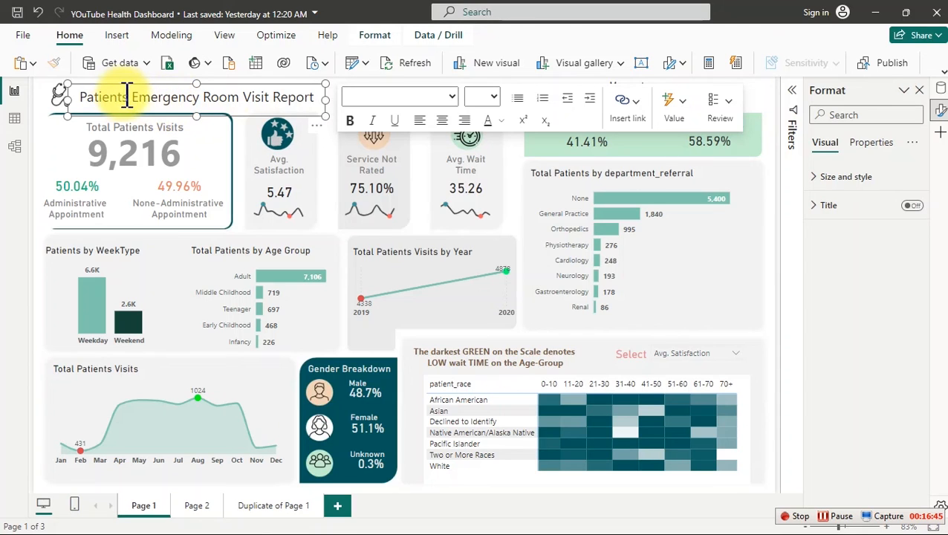
Make the word "Patients" in the report title bold and dark green.
left_click_drag(130, 96, 80, 96)
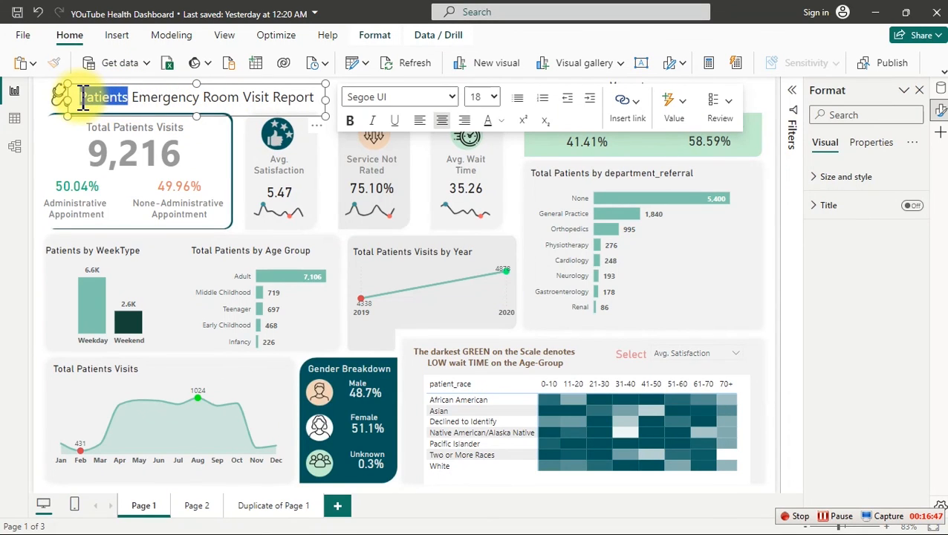
left_click(353, 122)
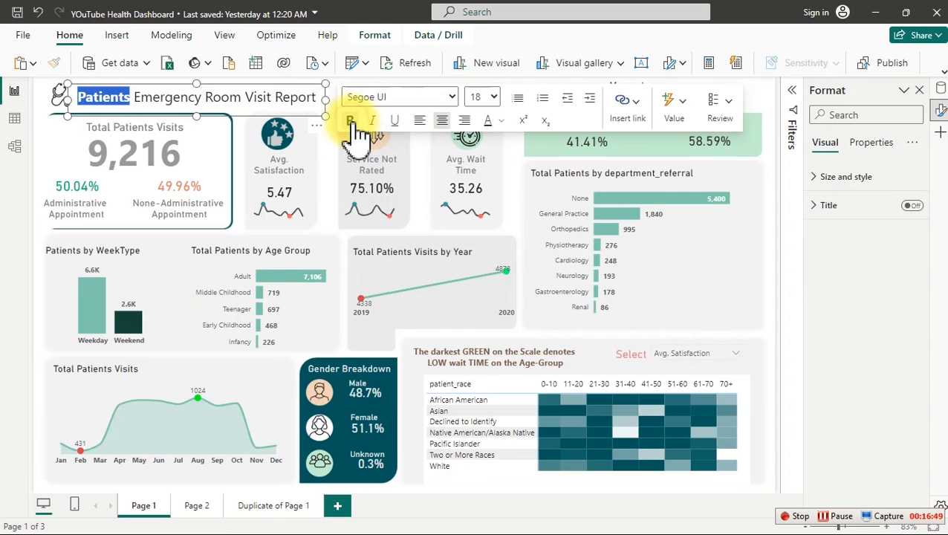
left_click(500, 123)
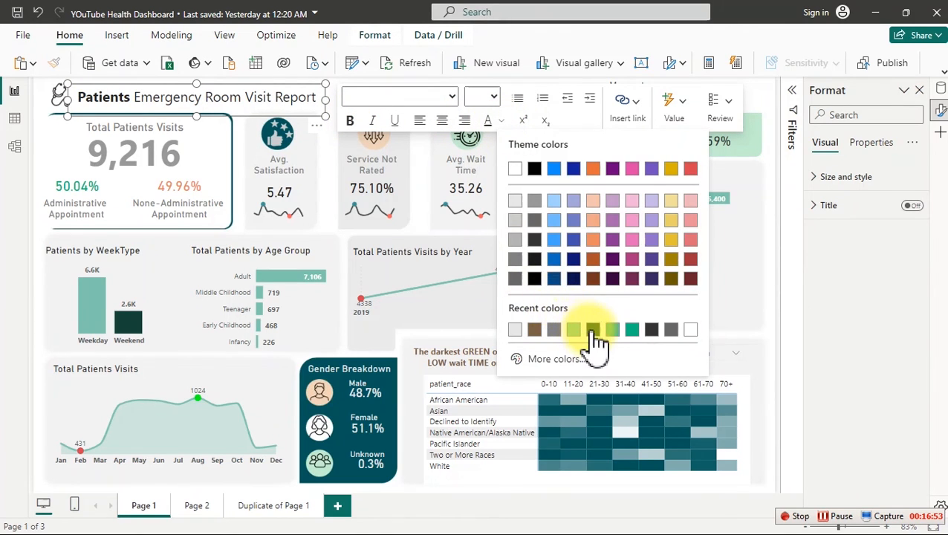
left_click(593, 331)
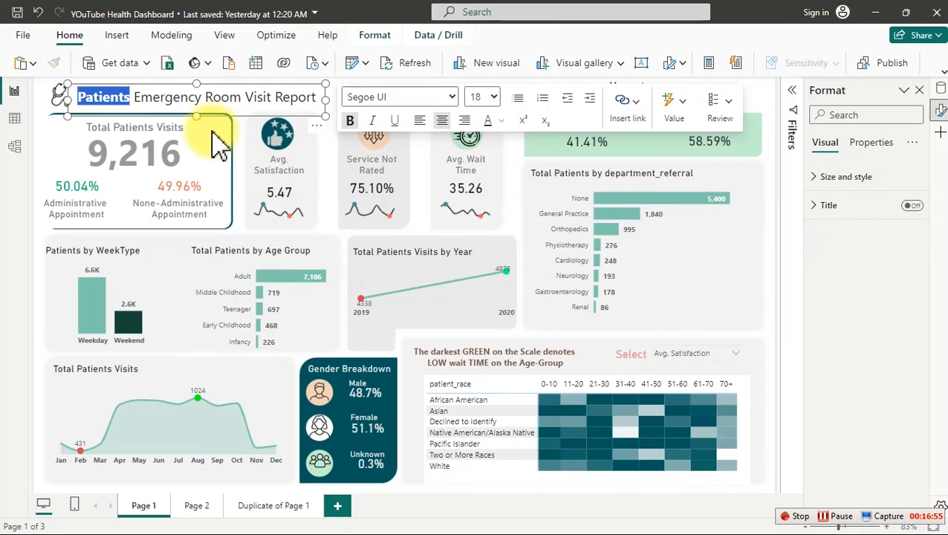
Color the word "Emergency" in the report title with the medium teal green from the recent colors.
left_click(135, 95)
left_click_drag(149, 96, 202, 100)
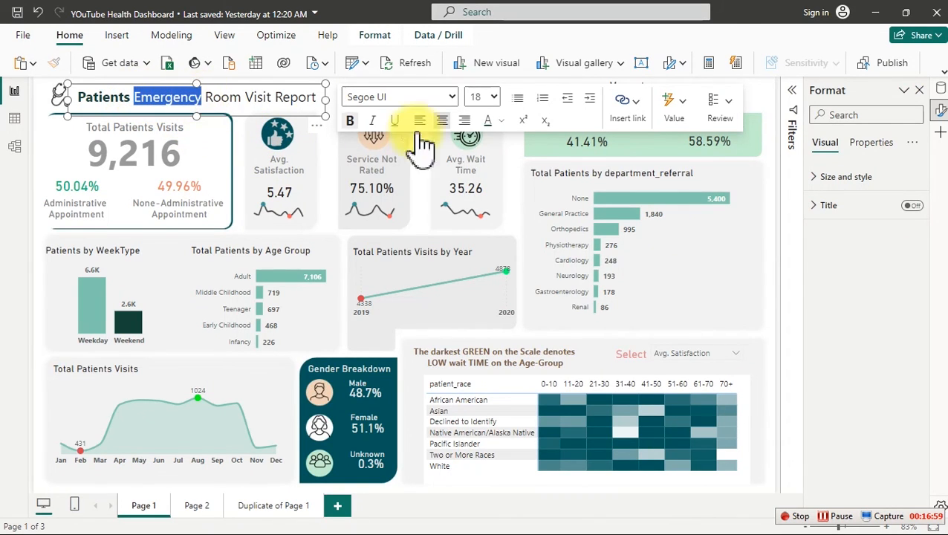
left_click(502, 121)
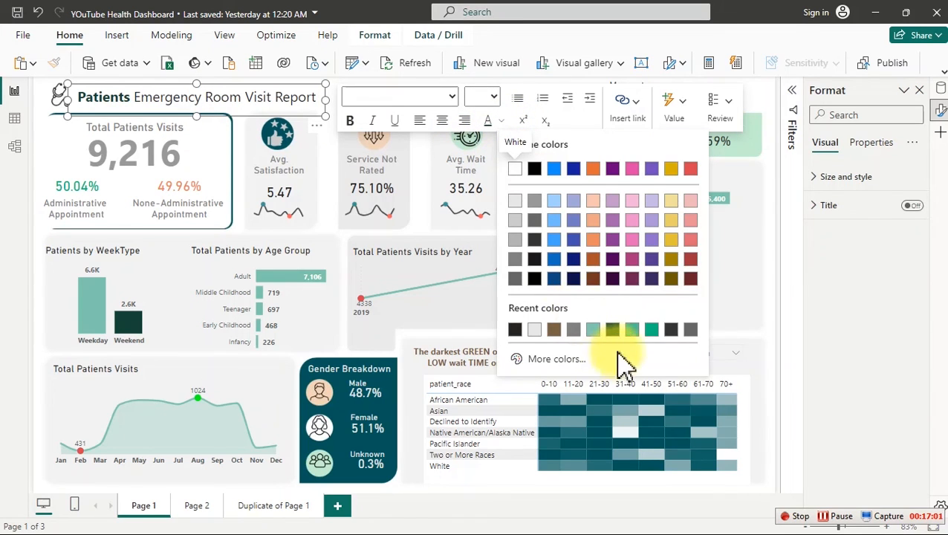
left_click(632, 329)
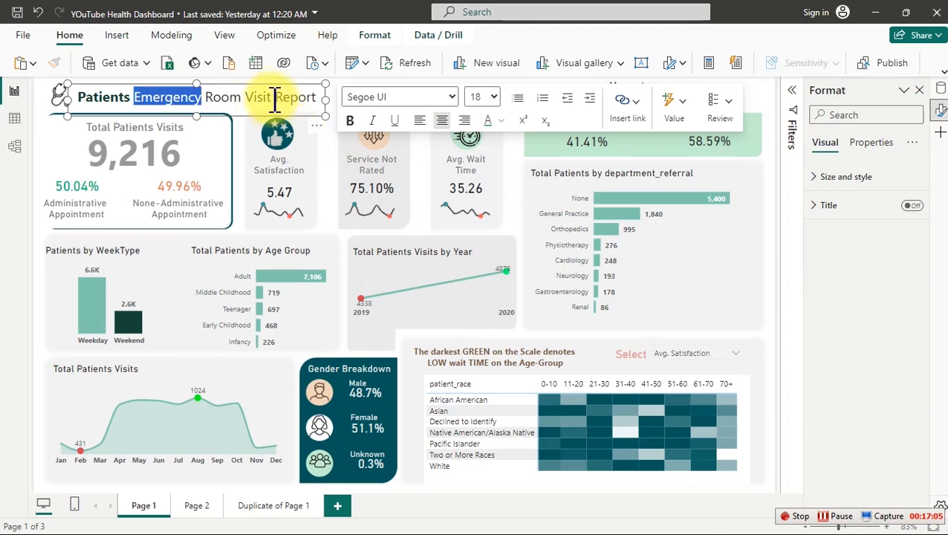
Color the words "Visit Report" in the title with the brighter green from the recent colors.
left_click_drag(245, 97, 325, 109)
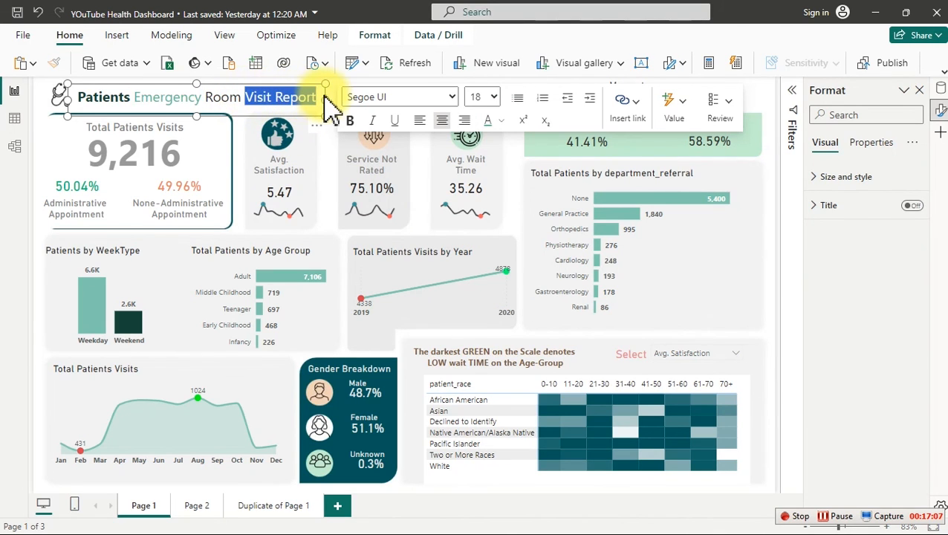
left_click(503, 122)
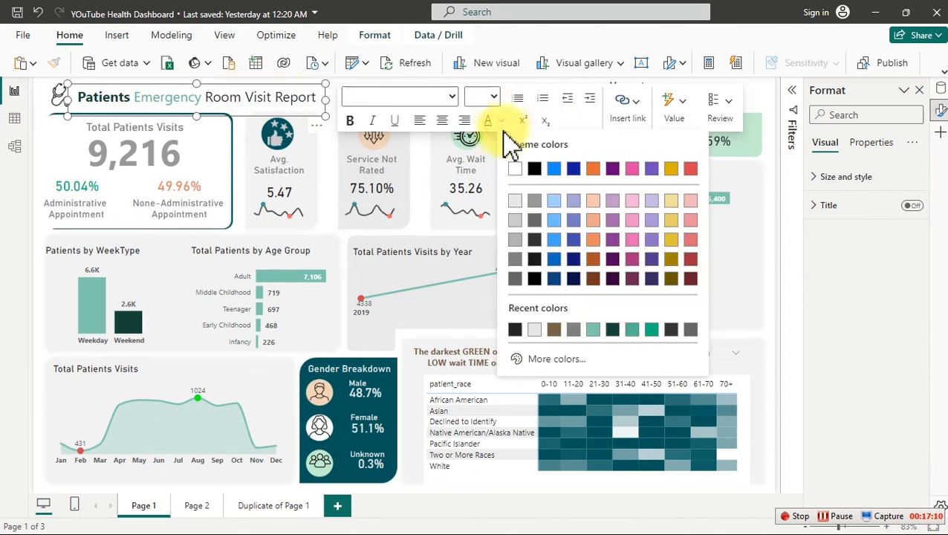
left_click(652, 329)
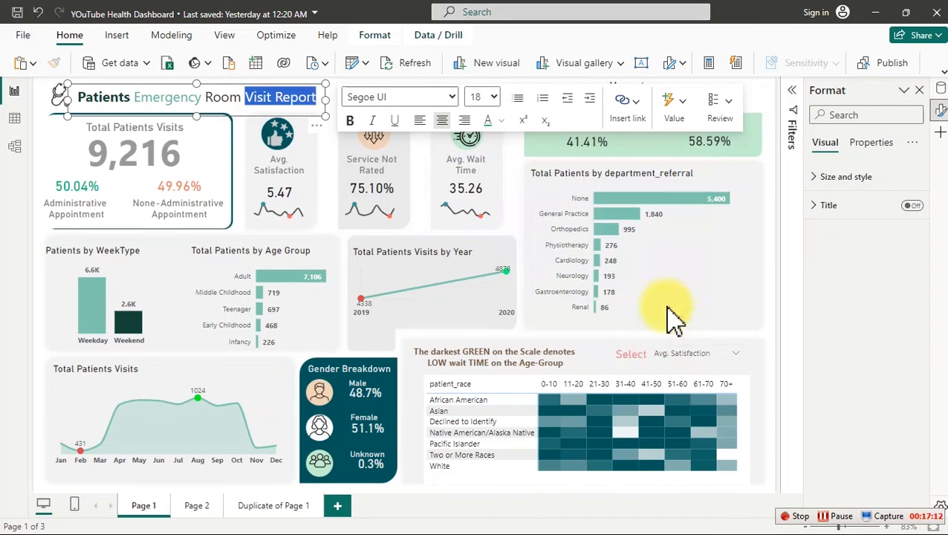
left_click(772, 212)
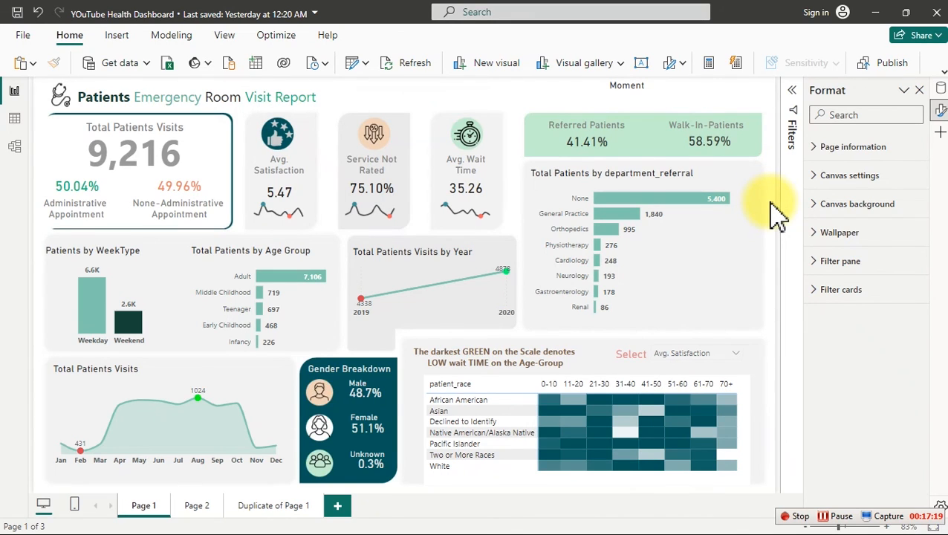
Enlarge the Moment slicer in the page header until its AM and PM tiles show.
left_click(652, 96)
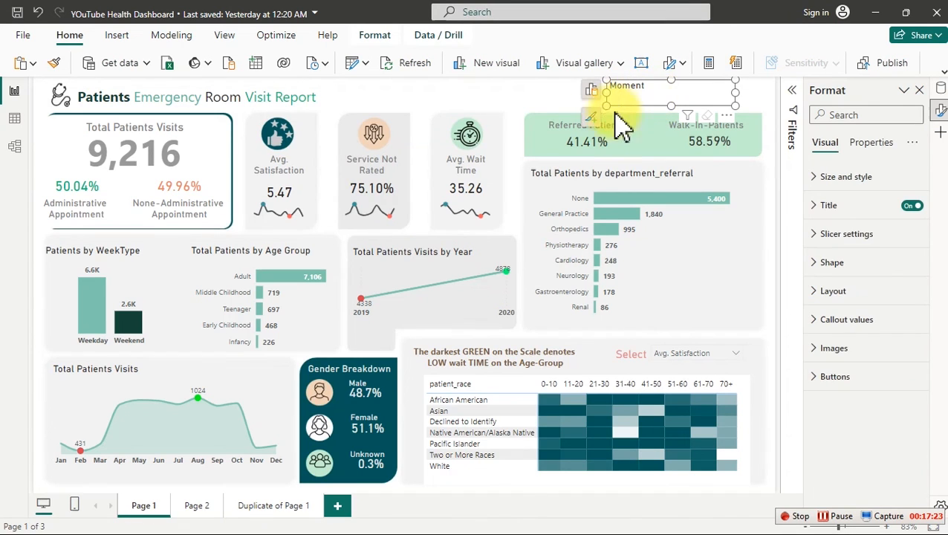
left_click_drag(606, 105, 518, 171)
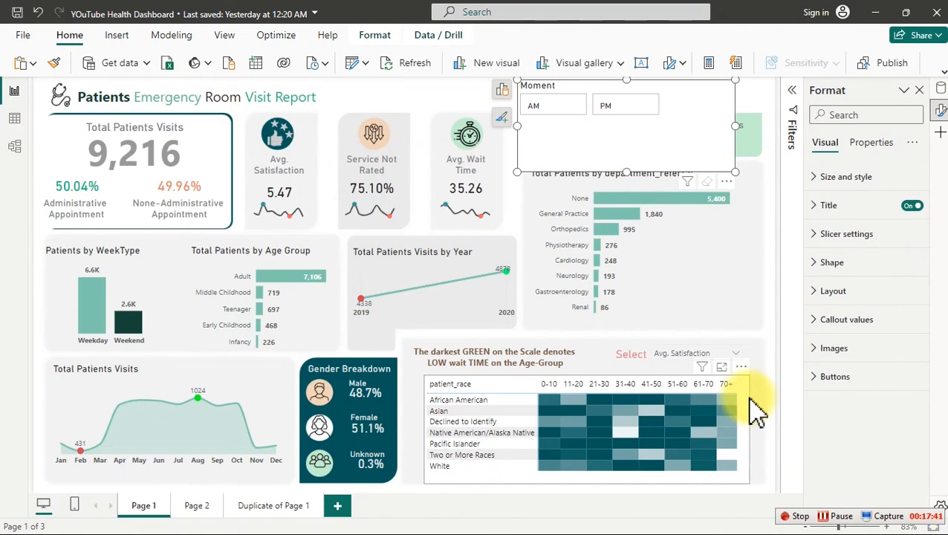
Enlarge the patient race heatmap by extending its two side edges outward and its upper edge slightly upward.
left_click(754, 411)
left_click_drag(751, 429, 761, 440)
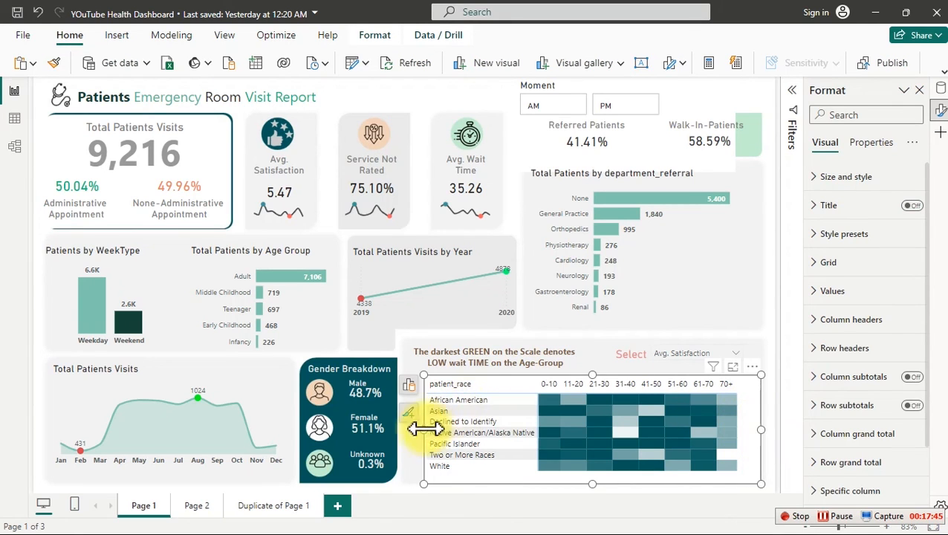
left_click_drag(422, 431, 417, 445)
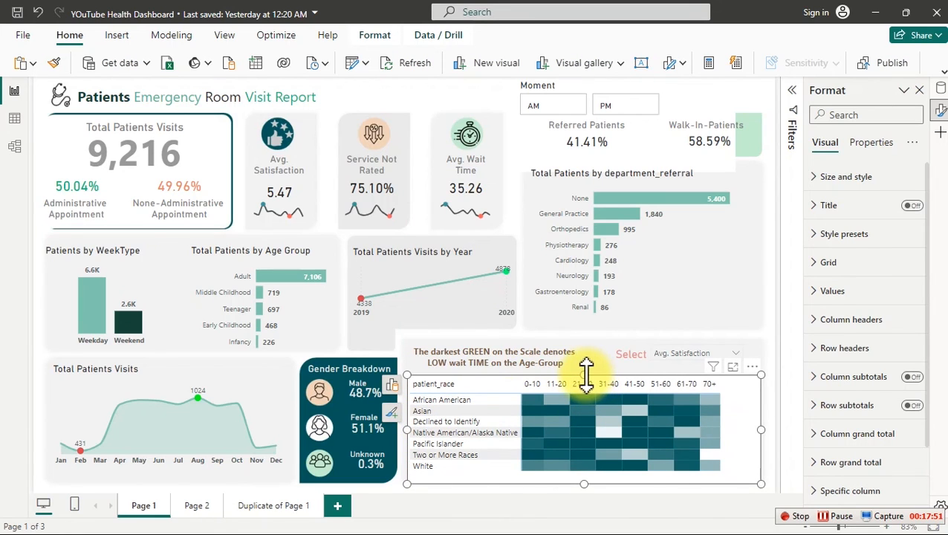
left_click_drag(586, 373, 586, 370)
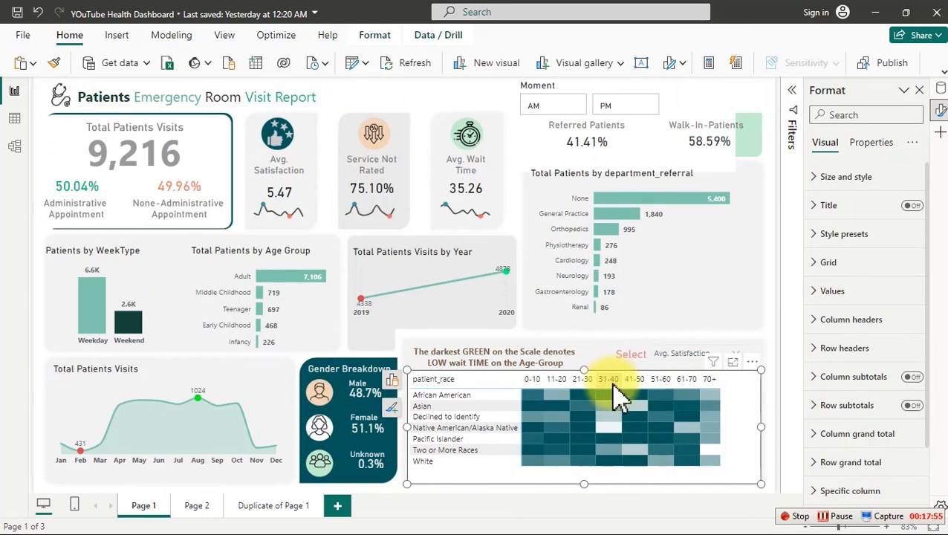
Turn on horizontal gridlines for the heatmap with a width of 3 and a light gray color.
left_click(843, 266)
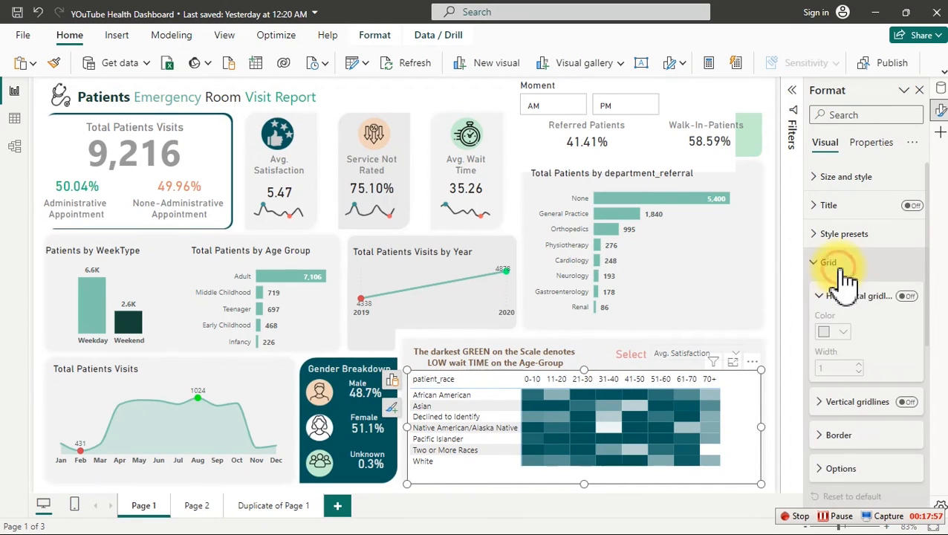
left_click(847, 295)
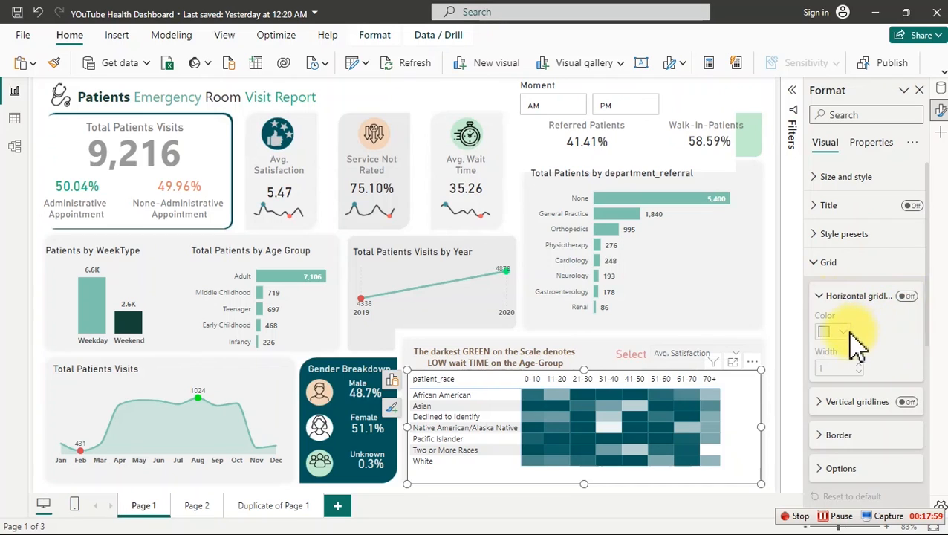
left_click(908, 296)
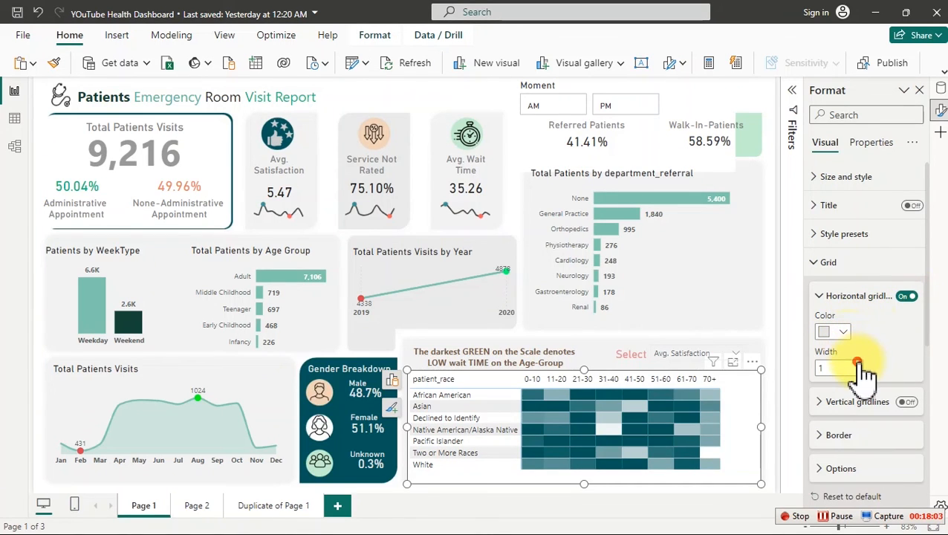
left_click(862, 364)
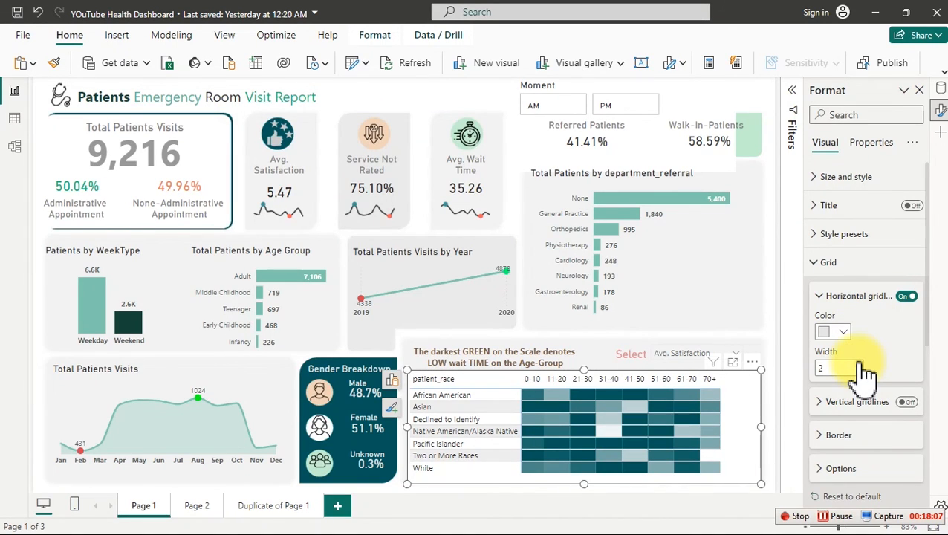
left_click(862, 364)
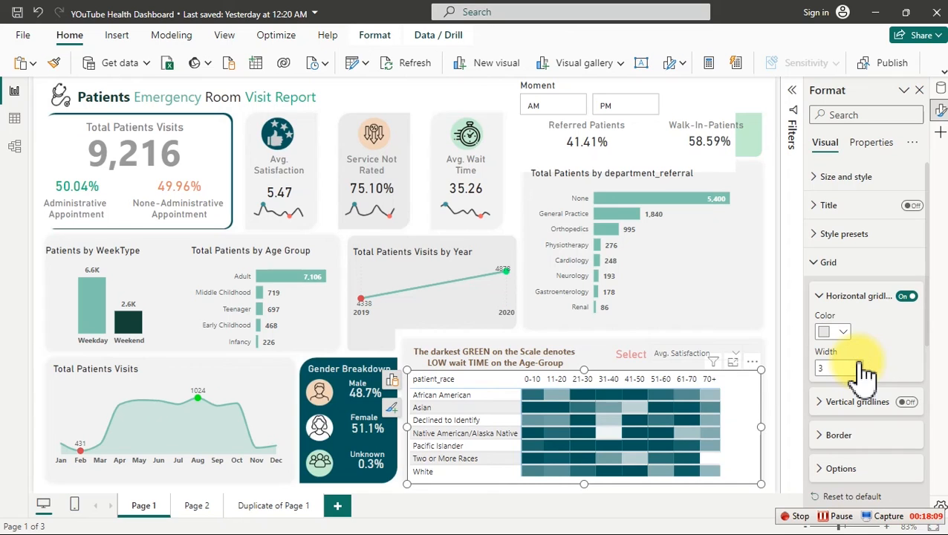
left_click(835, 332)
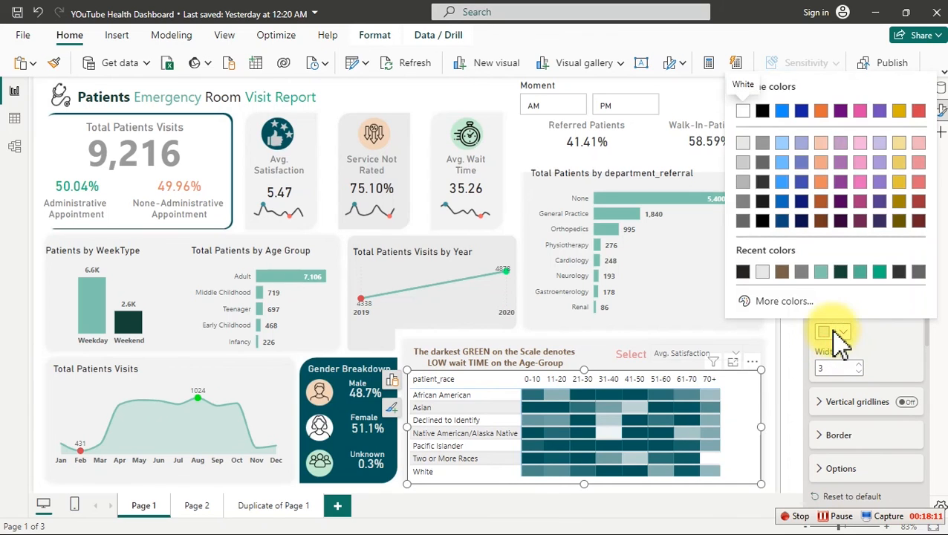
left_click(743, 142)
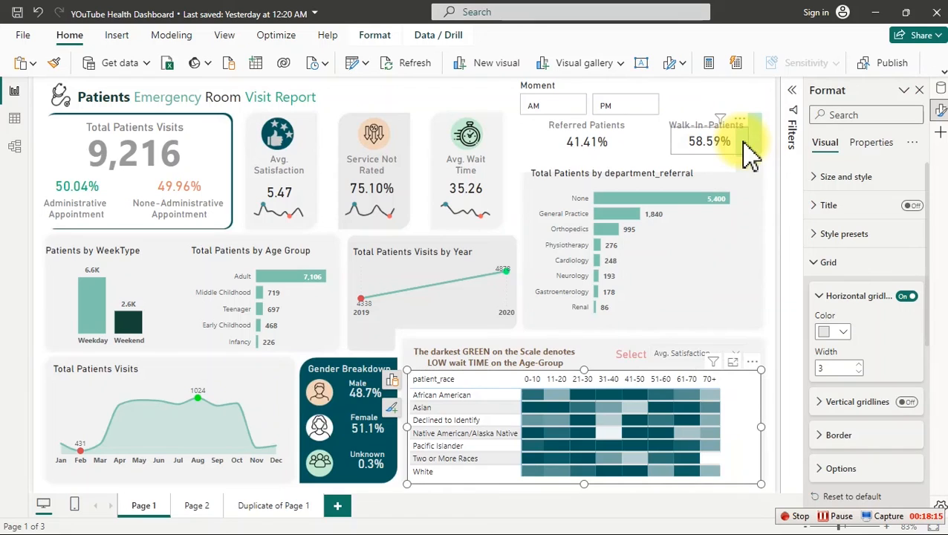
Set the heatmap values' background and alternate background colors to the lightest gray theme shade.
left_click(842, 269)
left_click(854, 291)
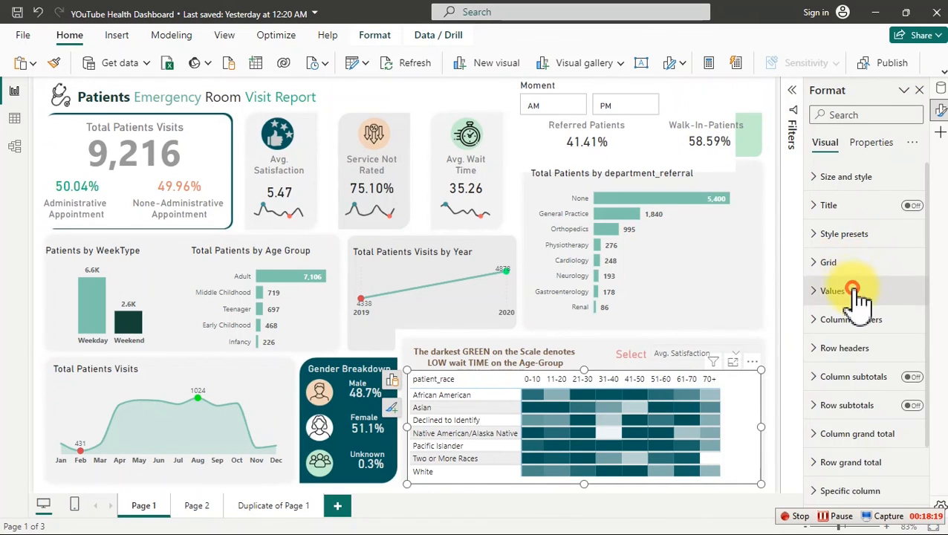
left_click_drag(932, 256, 938, 312)
scroll(933, 313, "down", 1)
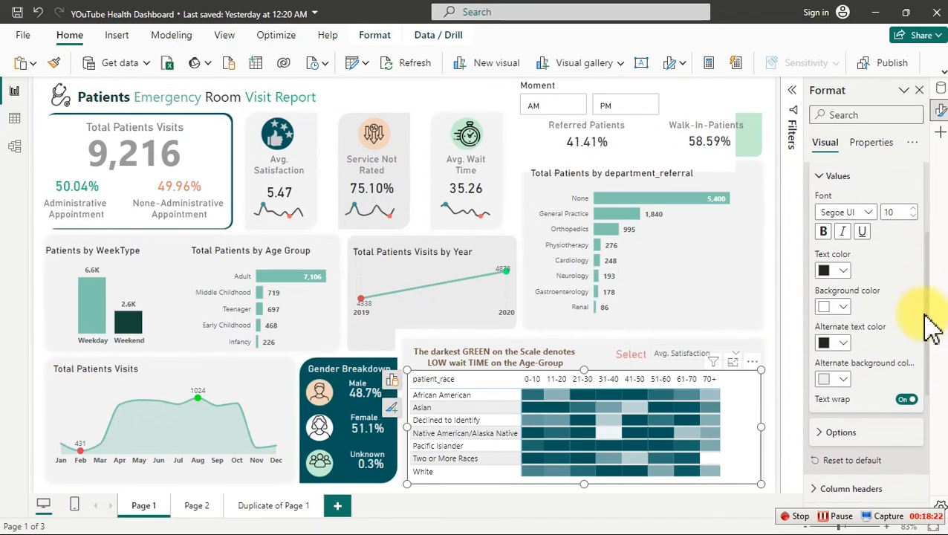
left_click(842, 308)
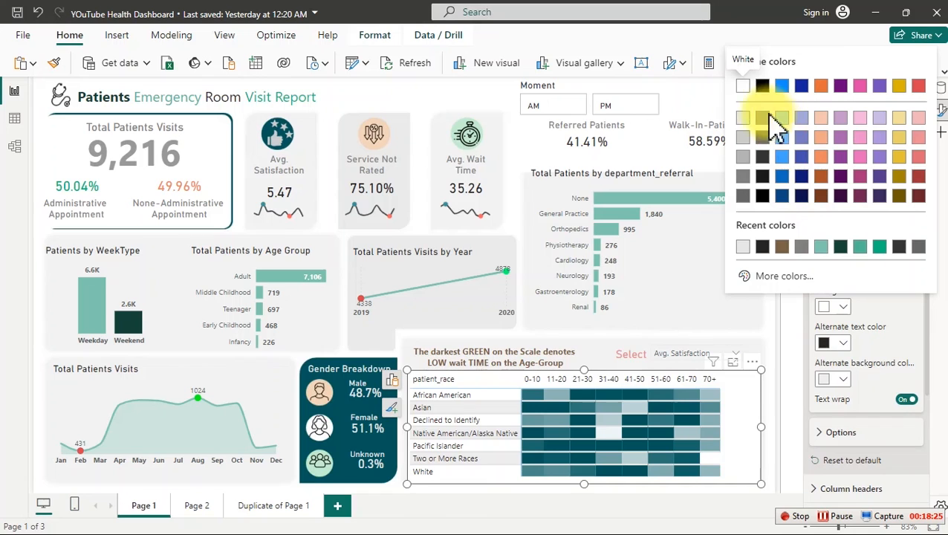
left_click(743, 119)
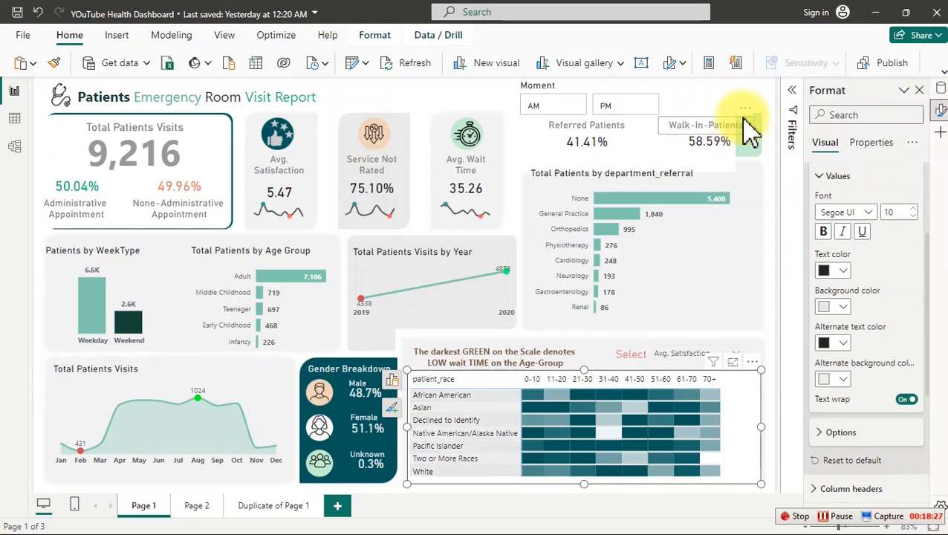
left_click(842, 379)
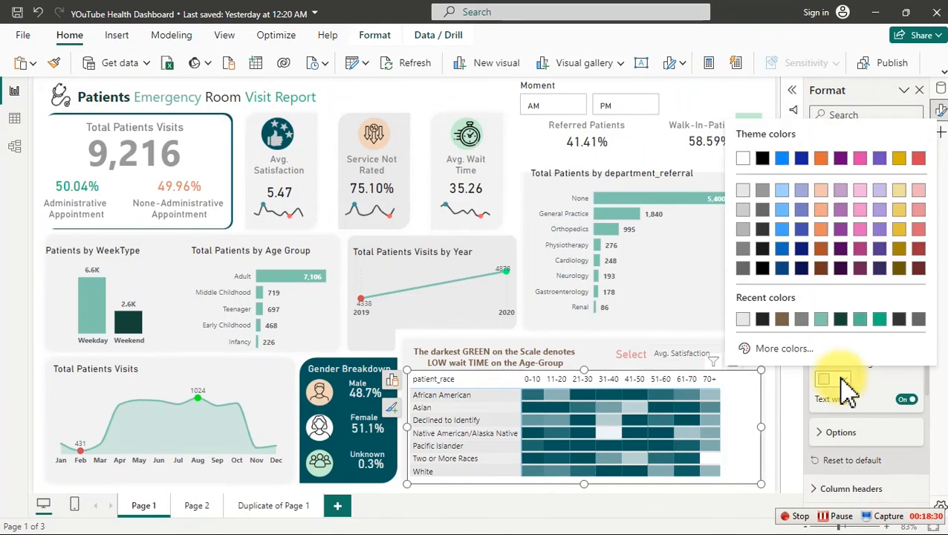
left_click(743, 190)
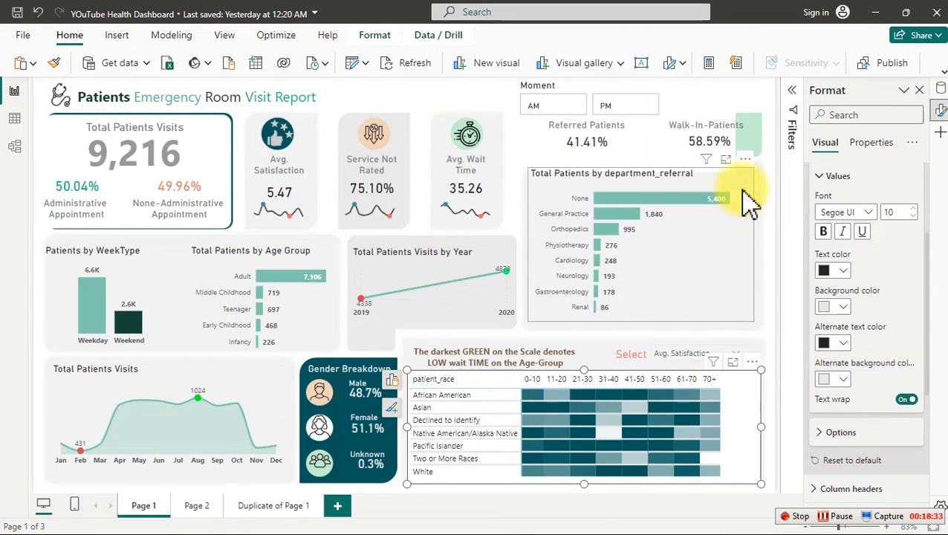
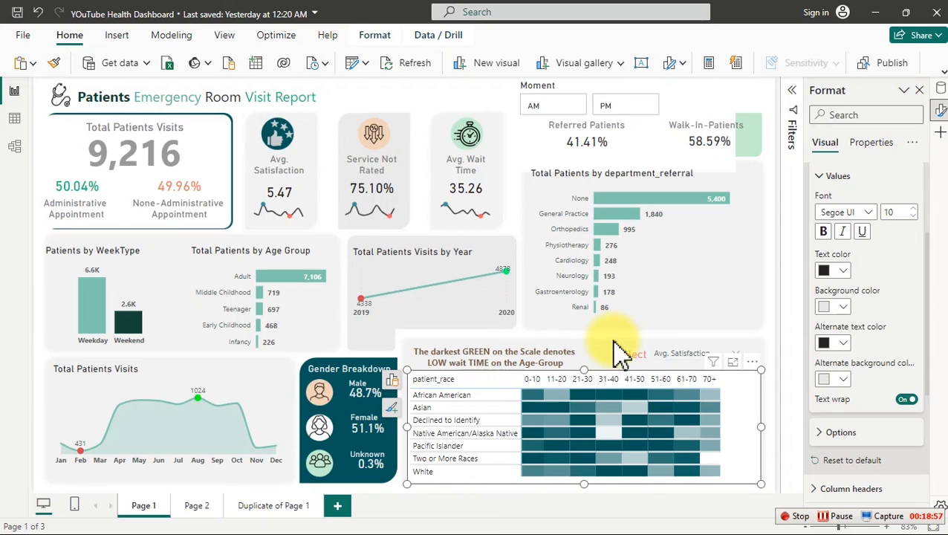
Switch to the PowerPoint background layout and look up the custom RGB fill color of the large panel behind the heatmap.
key("super")
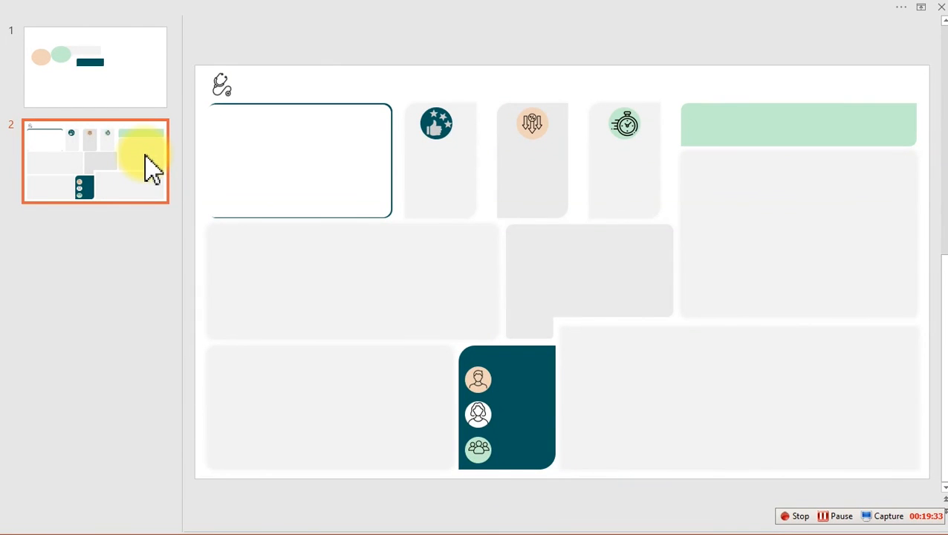
left_click(654, 361)
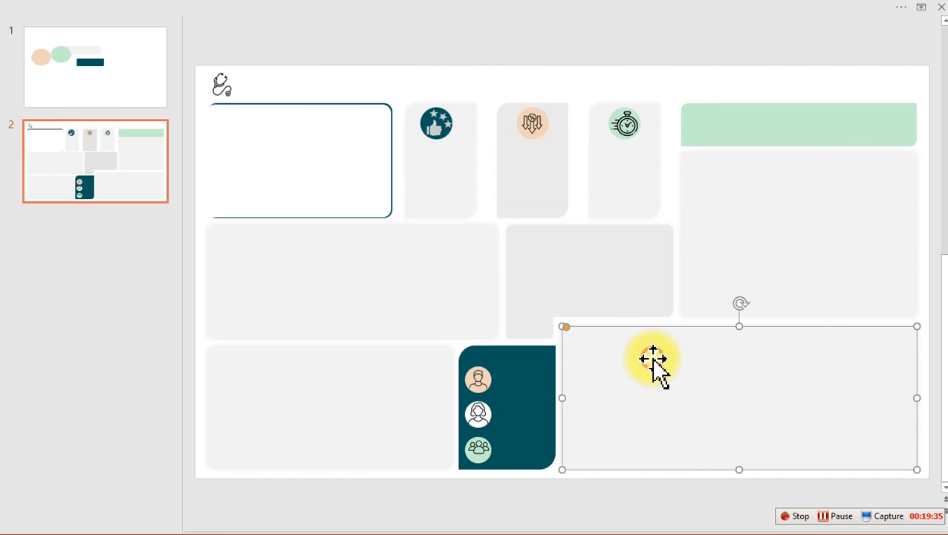
right_click(652, 360)
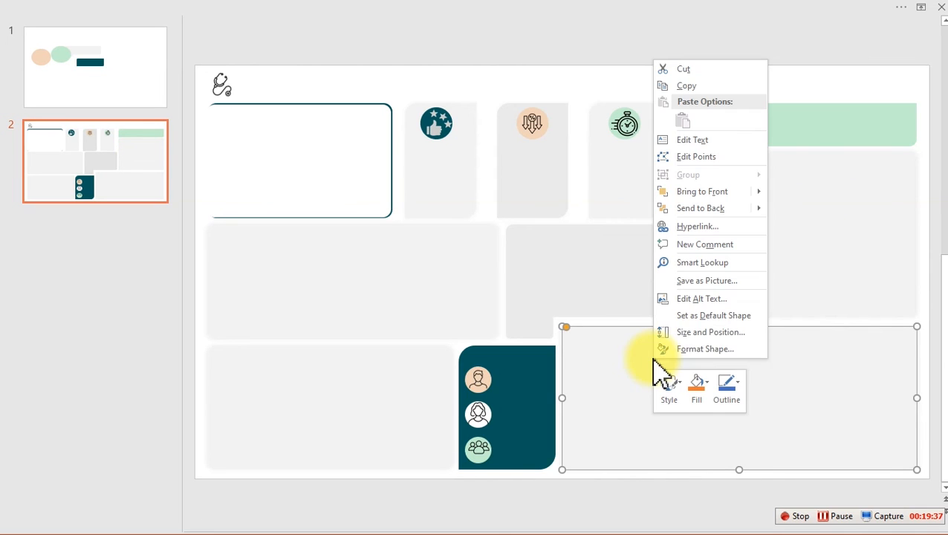
left_click(705, 349)
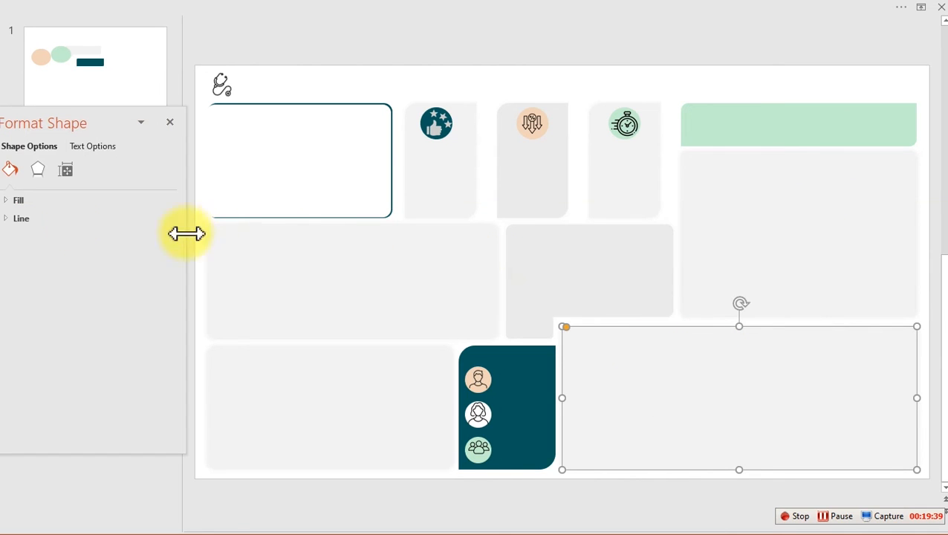
left_click(19, 202)
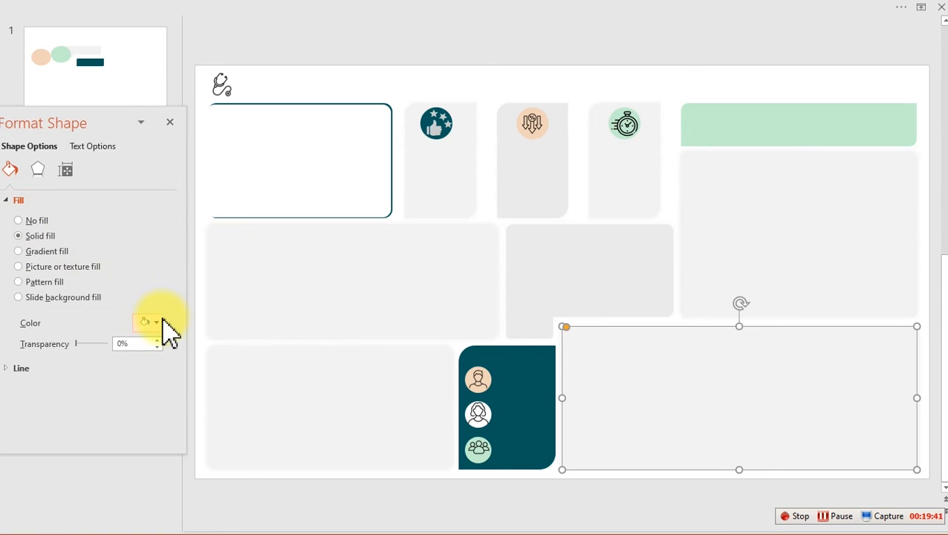
left_click(160, 323)
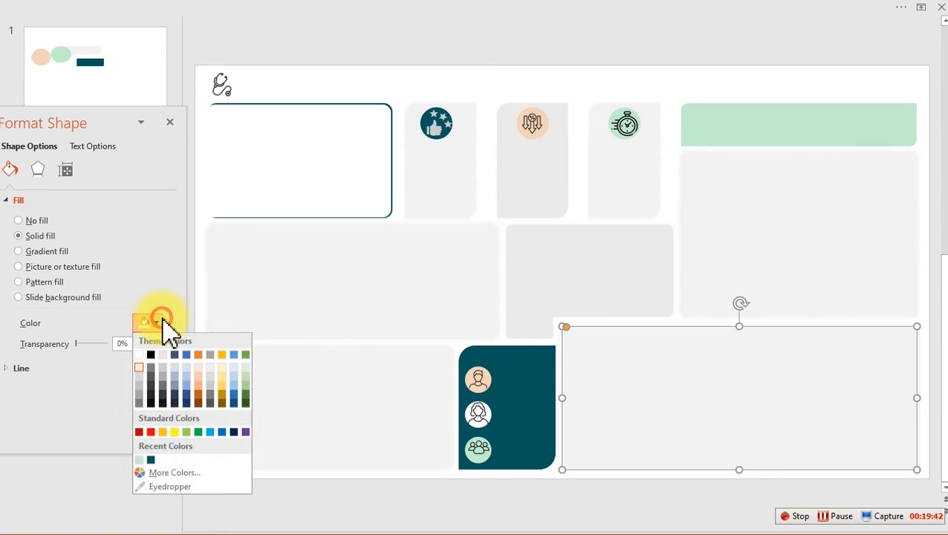
left_click(194, 474)
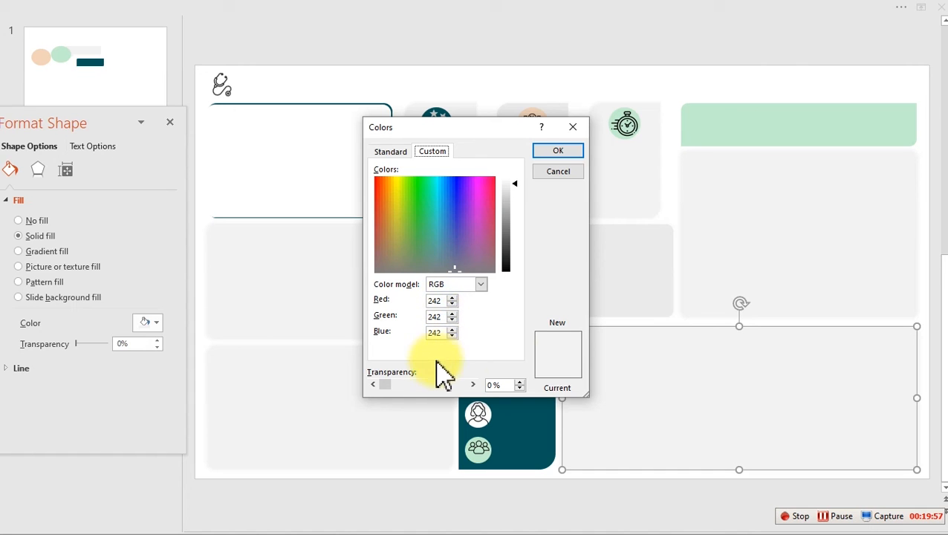
left_click(560, 173)
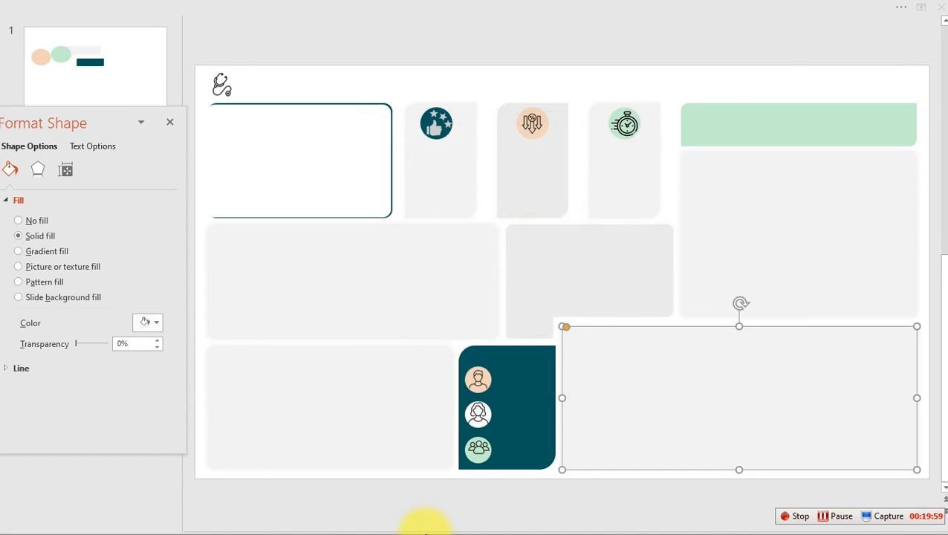
Return to the YouTube Health Dashboard in Power BI and set the heatmap values' background color to RGB 242, 242, 242.
key("super")
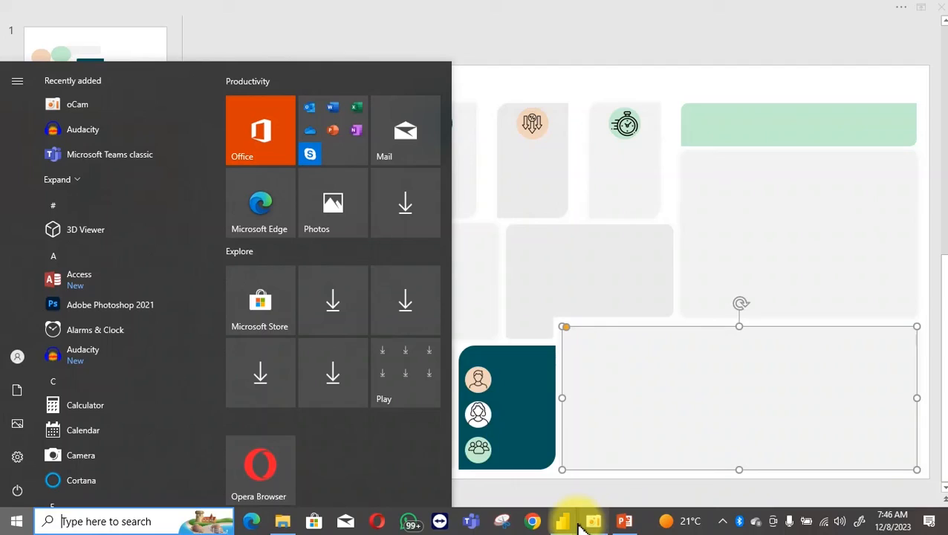
mouse_move(576, 524)
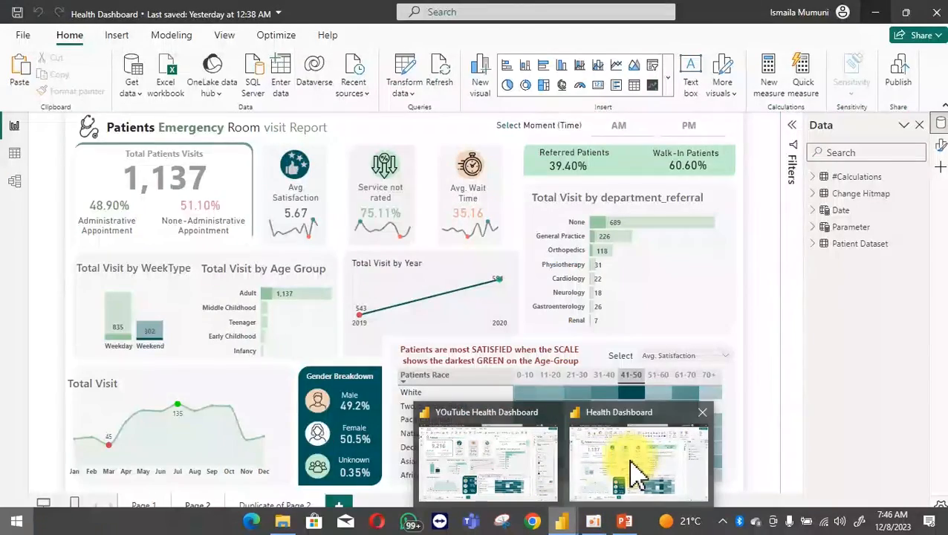
left_click(530, 468)
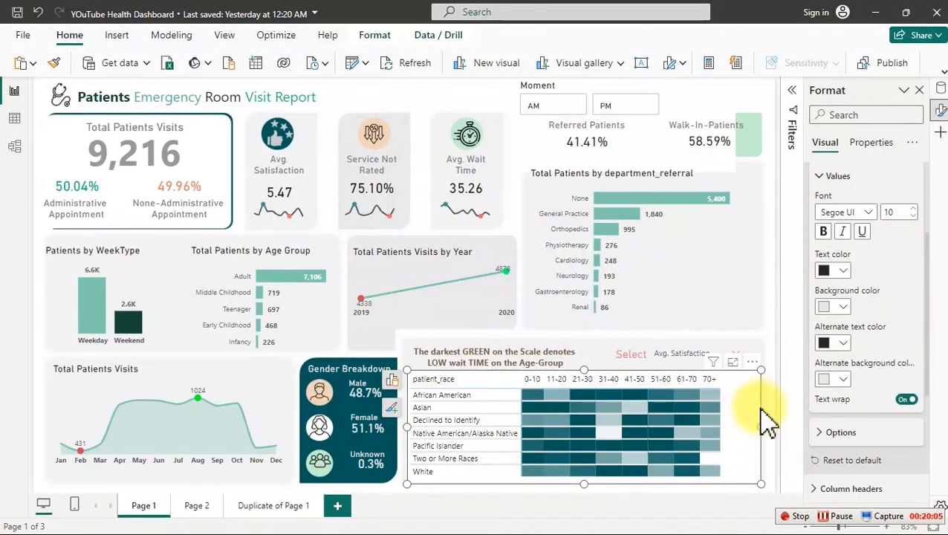
left_click(840, 307)
left_click(787, 279)
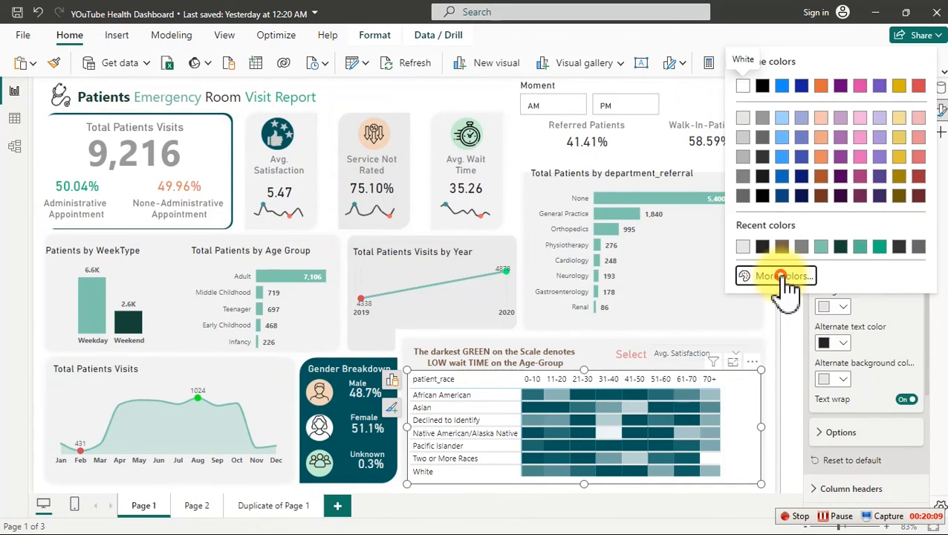
left_click(819, 272)
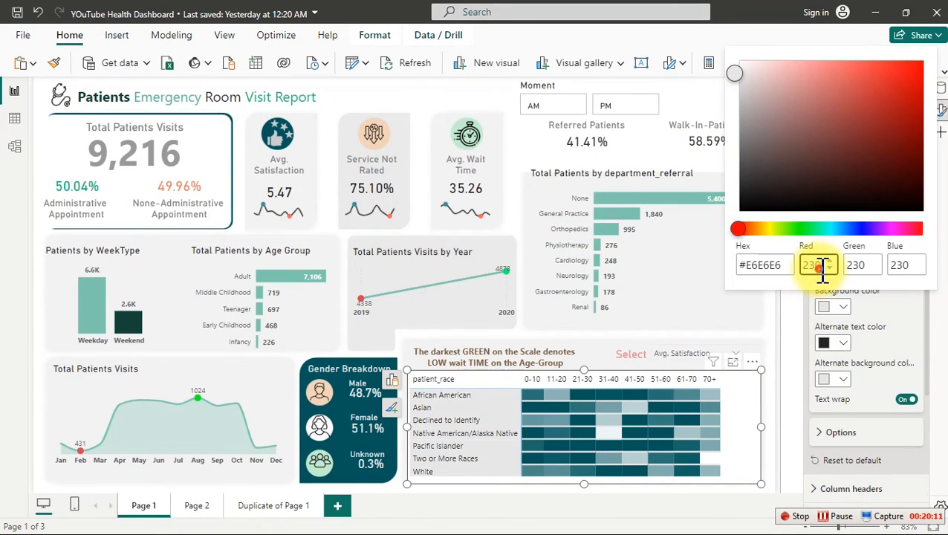
type("242")
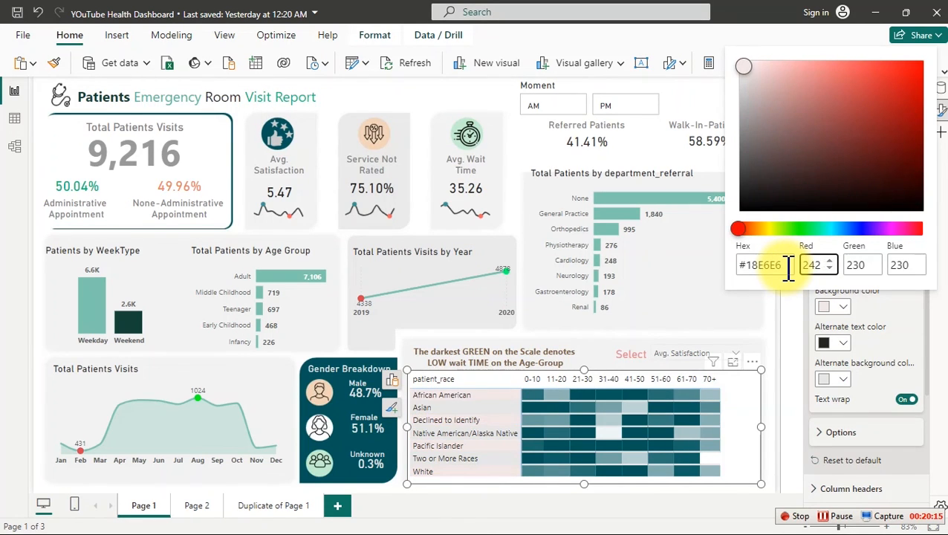
key("Tab")
type("242")
key("Tab")
type("242")
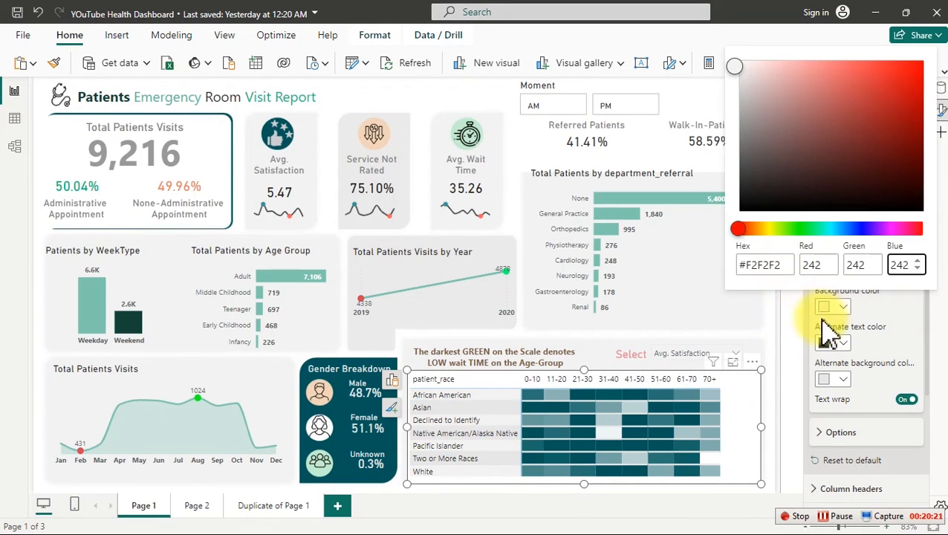
Copy the hex code #F2F2F2 and apply it as the alternate background color of the heatmap values.
left_click(785, 266)
left_click_drag(785, 266, 699, 265)
key("ctrl+c")
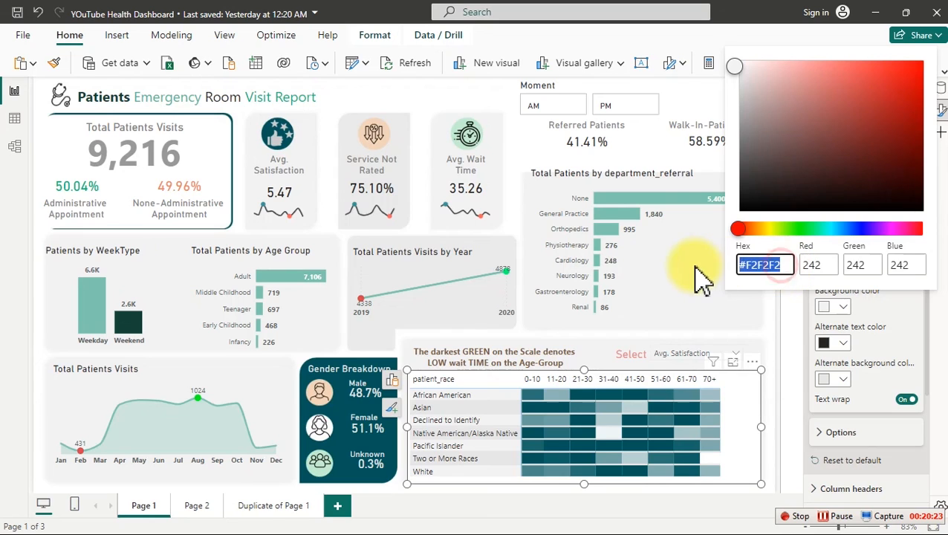
left_click(847, 394)
left_click(847, 393)
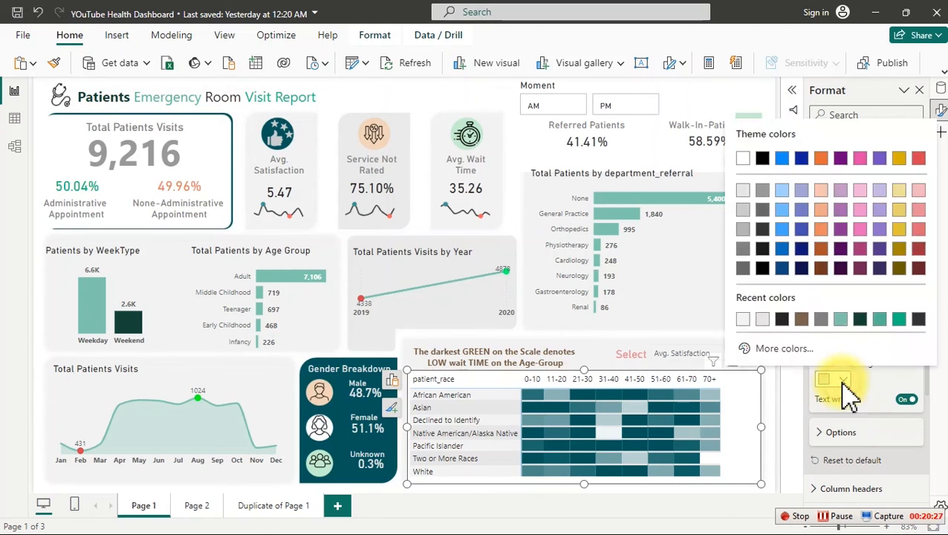
left_click(766, 356)
key("ctrl+v")
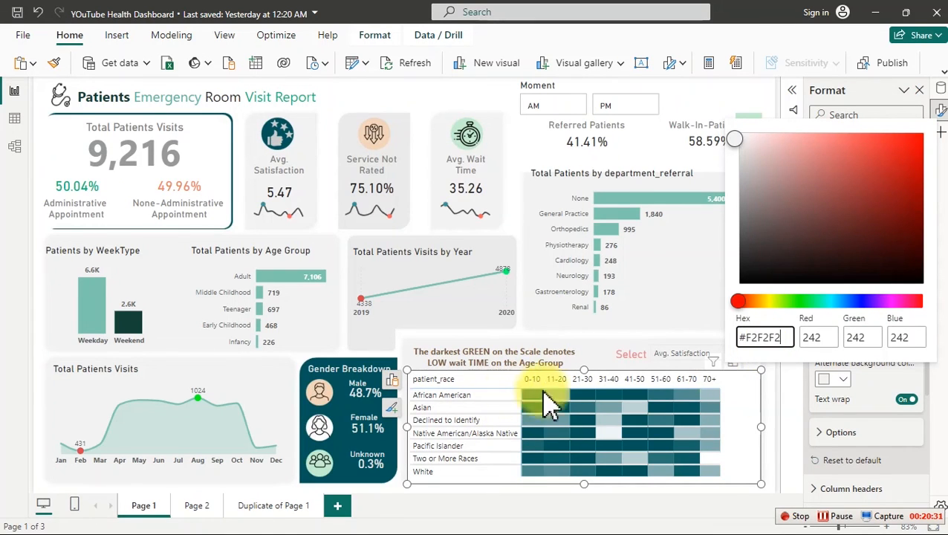
Set the color of the heatmap's horizontal gridlines to #F2F2F2.
left_click(897, 432)
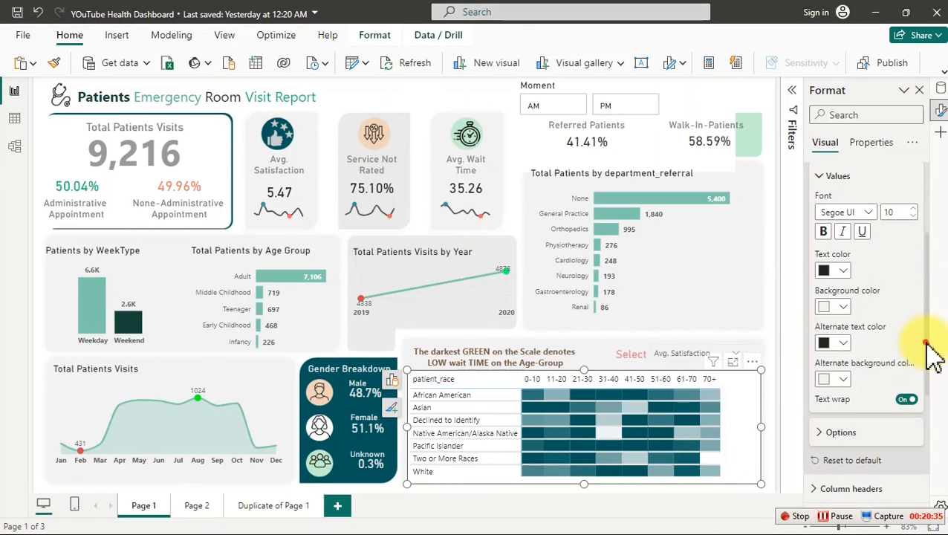
scroll(929, 312, "up", 4)
left_click(820, 260)
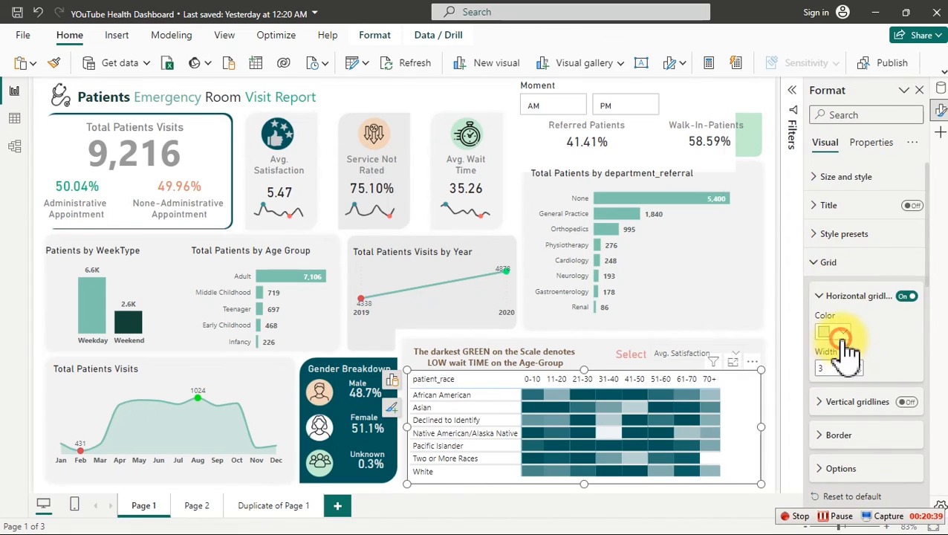
left_click(840, 333)
left_click(778, 301)
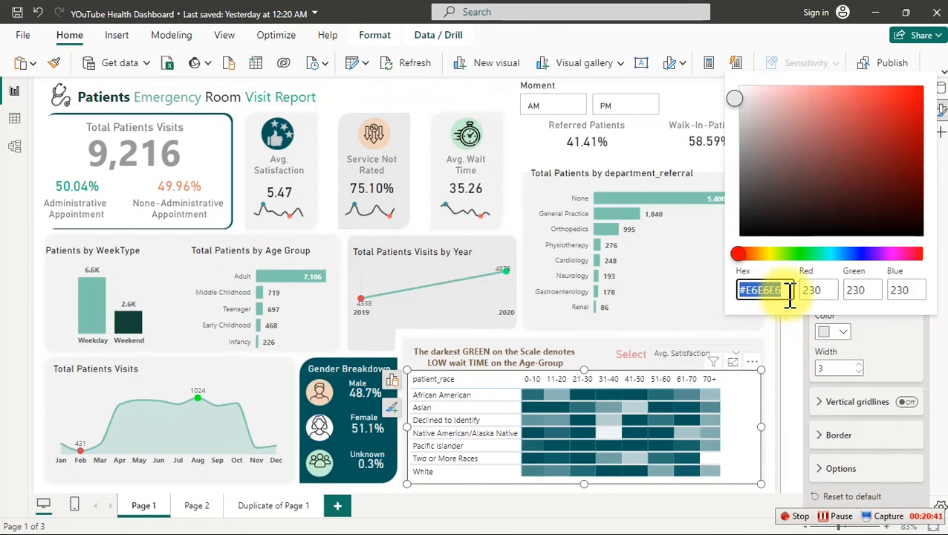
type("#F2F2F2")
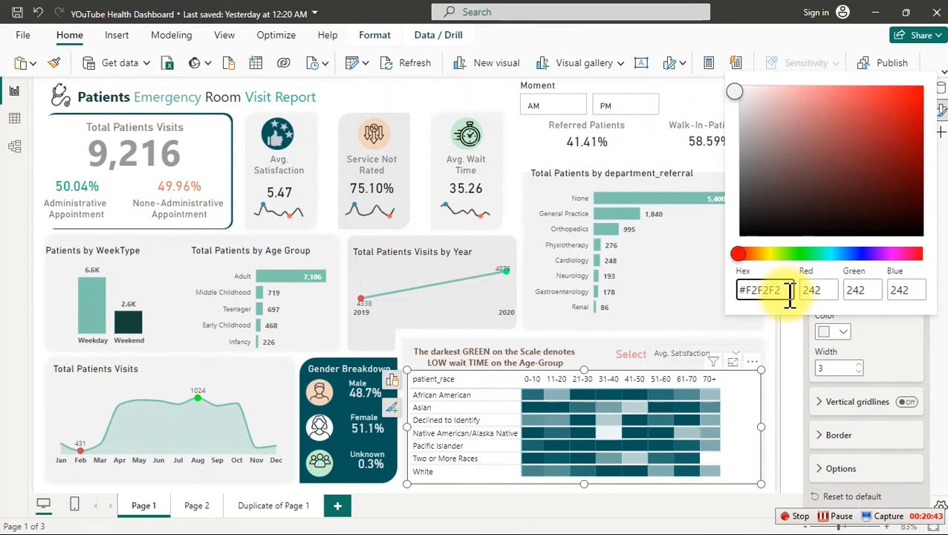
left_click(907, 359)
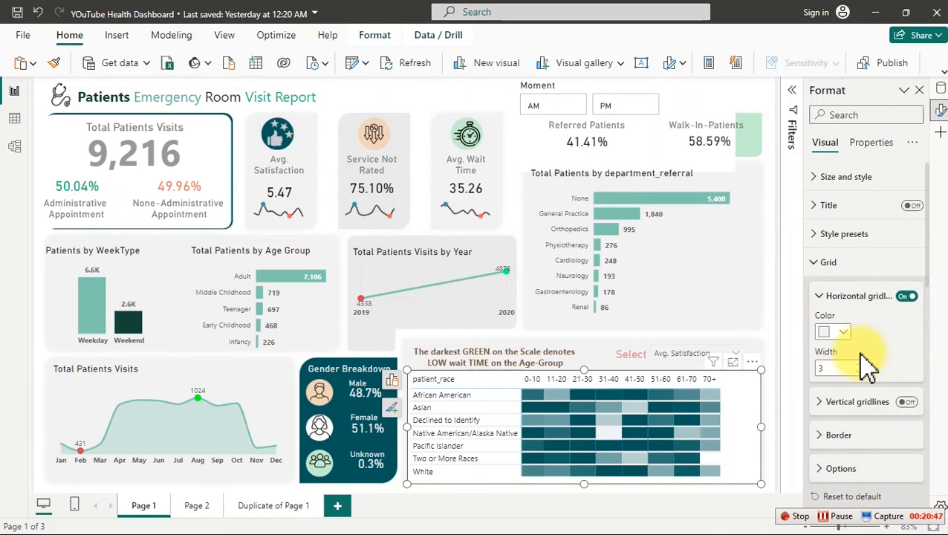
Set the heatmap's column header font size to 11 and the header background to a light gray theme shade.
left_click(824, 265)
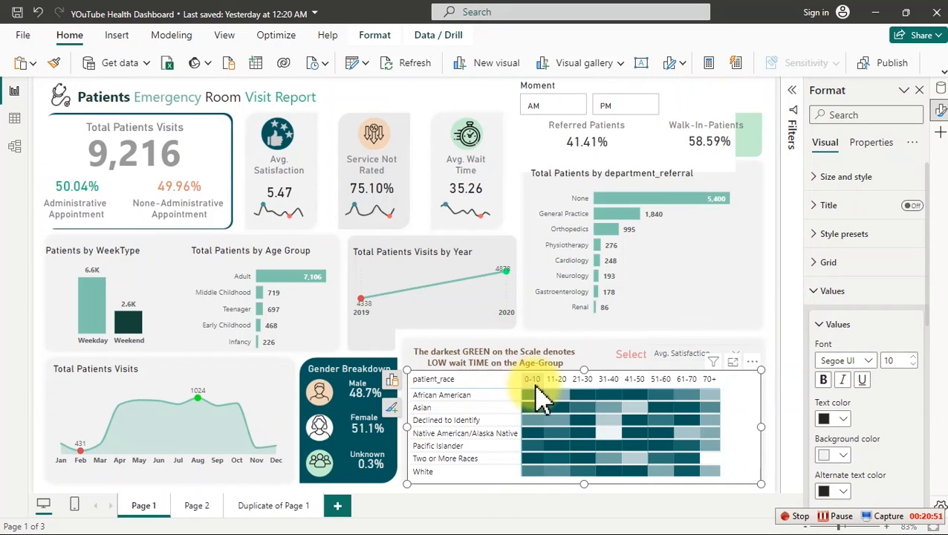
left_click(838, 292)
left_click(831, 326)
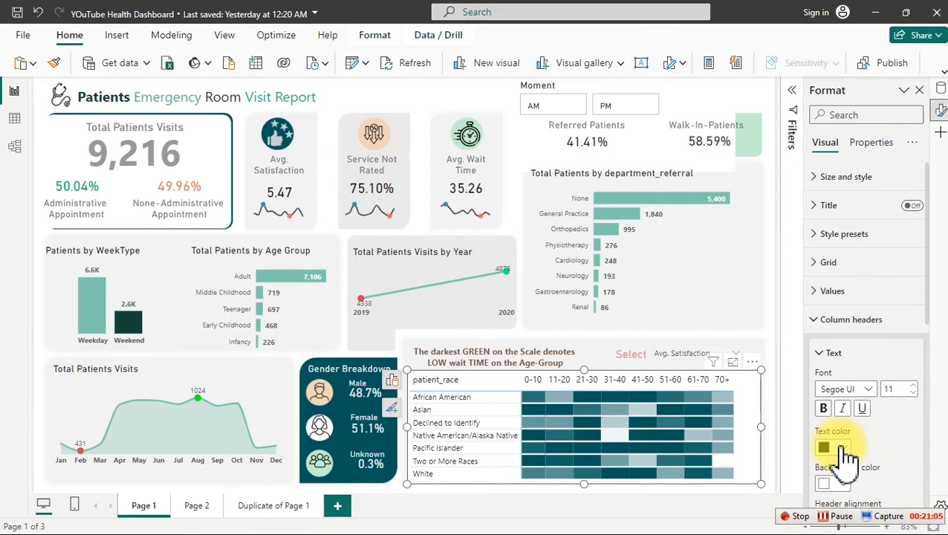
left_click(843, 485)
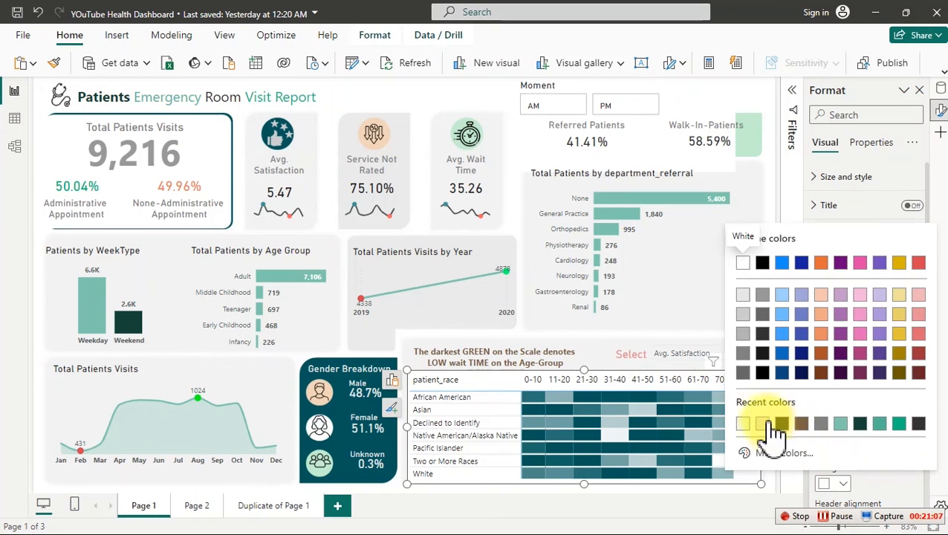
left_click(744, 314)
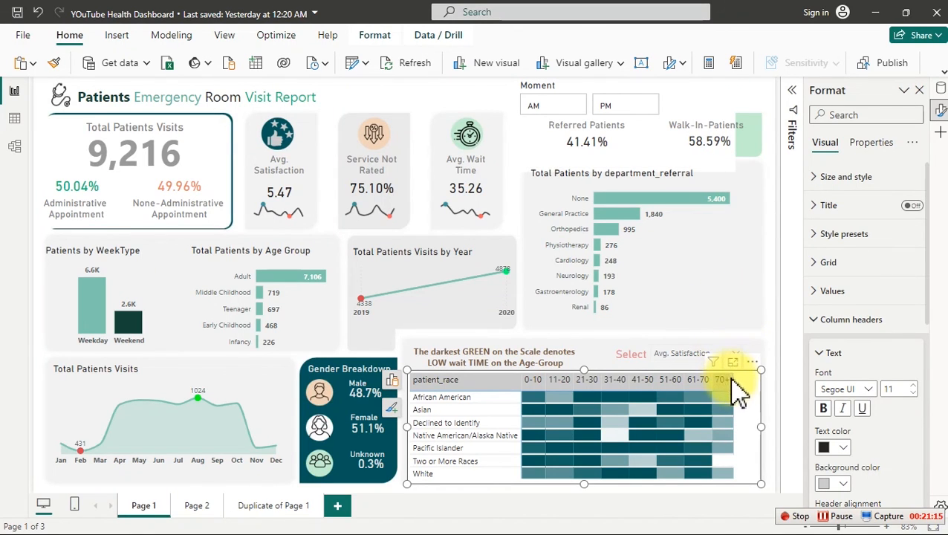
Switch the heatmap's measure selector to Avg. Wait Time and widen the patient_race column slightly.
left_click(699, 353)
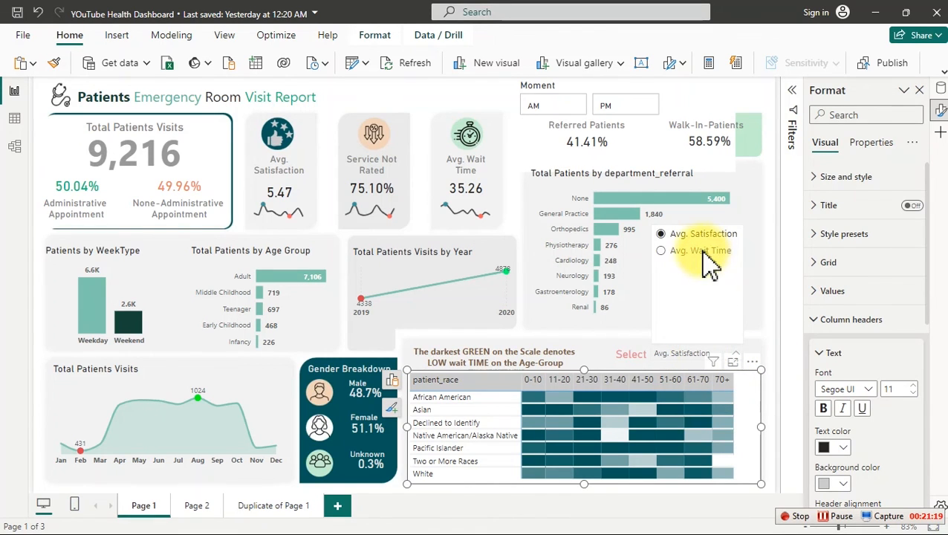
left_click(704, 253)
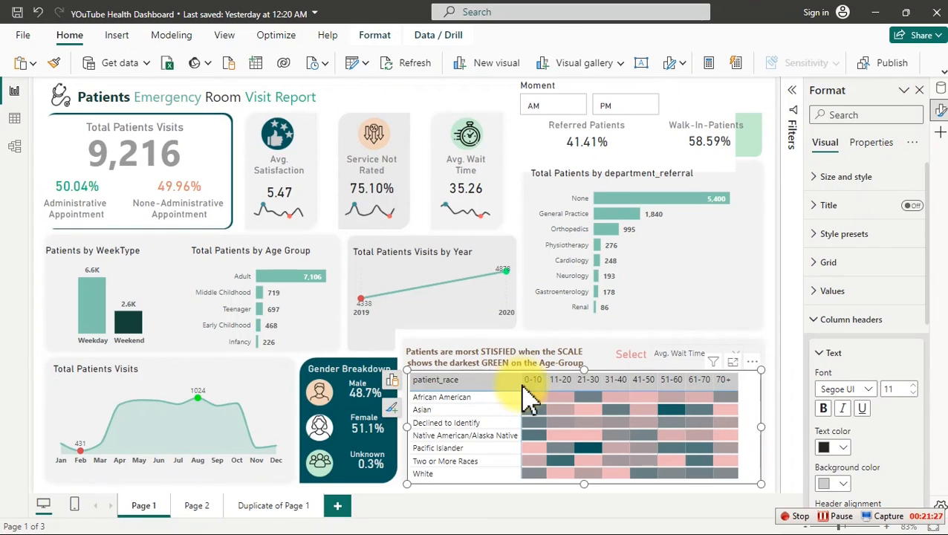
left_click_drag(522, 384, 534, 384)
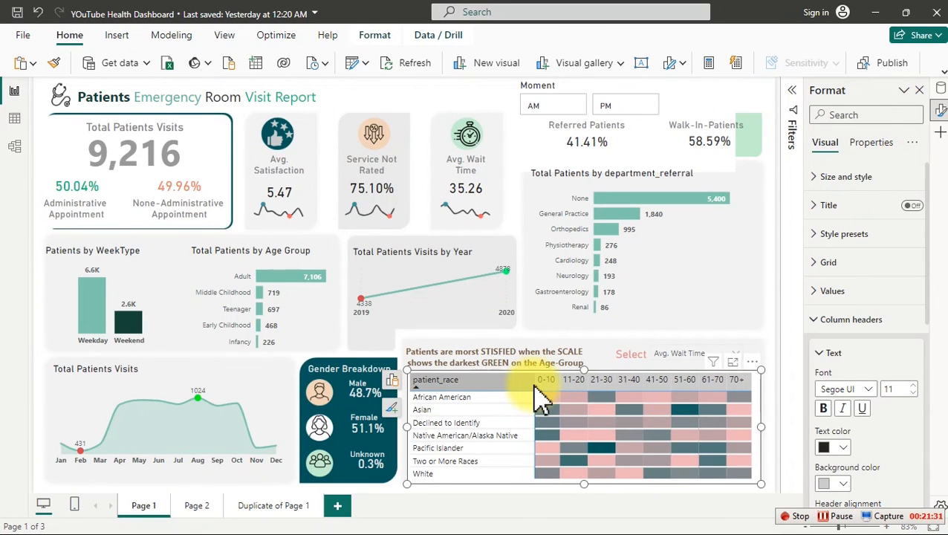
Deselect the heatmap and switch its measure selector back to Avg. Satisfaction.
left_click(766, 298)
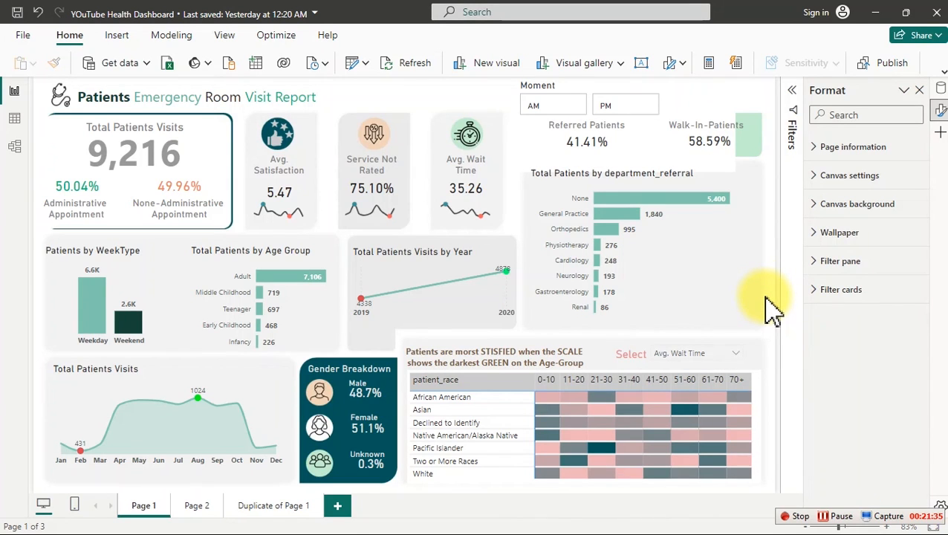
left_click(706, 354)
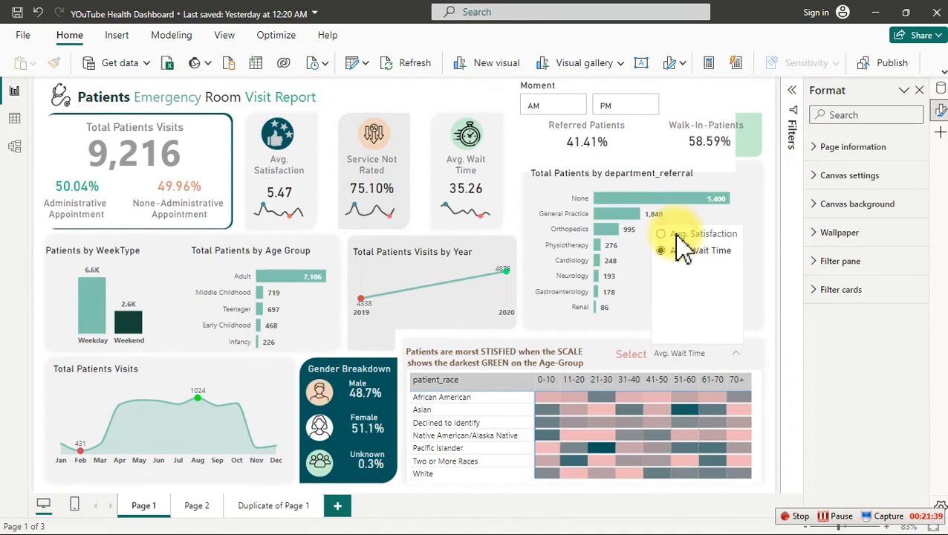
left_click(679, 233)
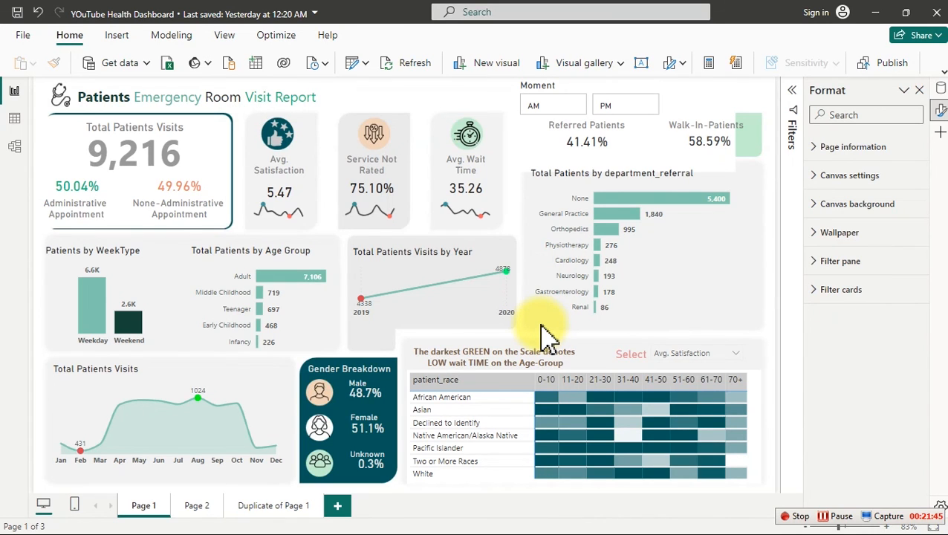
Hide the Moment slicer's title and turn off its single select option.
left_click(699, 111)
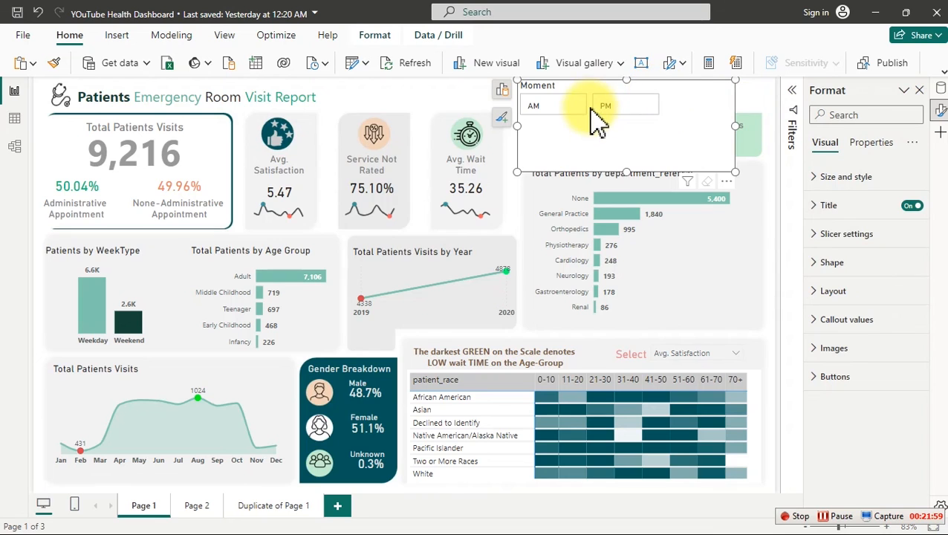
mouse_move(627, 172)
left_mouse_down()
mouse_move(631, 125)
mouse_move(631, 181)
mouse_move(628, 171)
left_mouse_up()
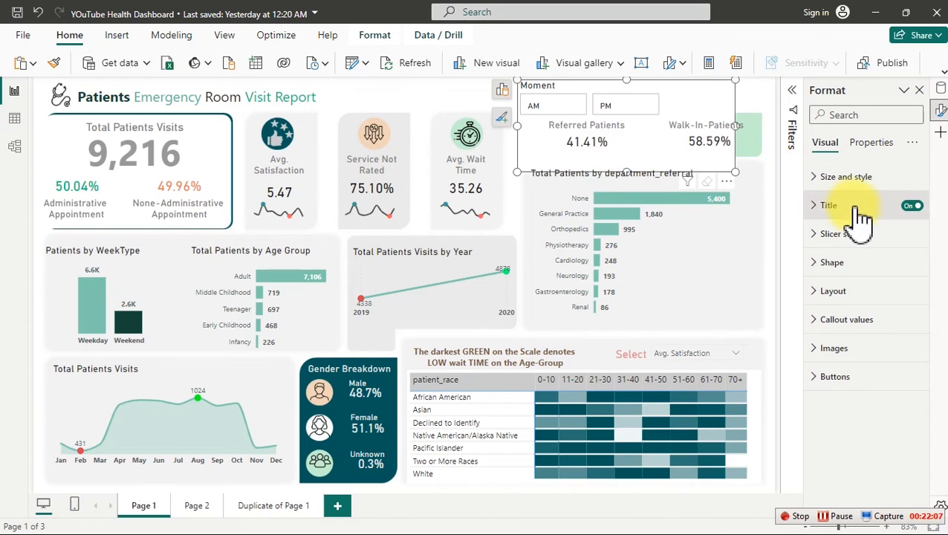
left_click(915, 208)
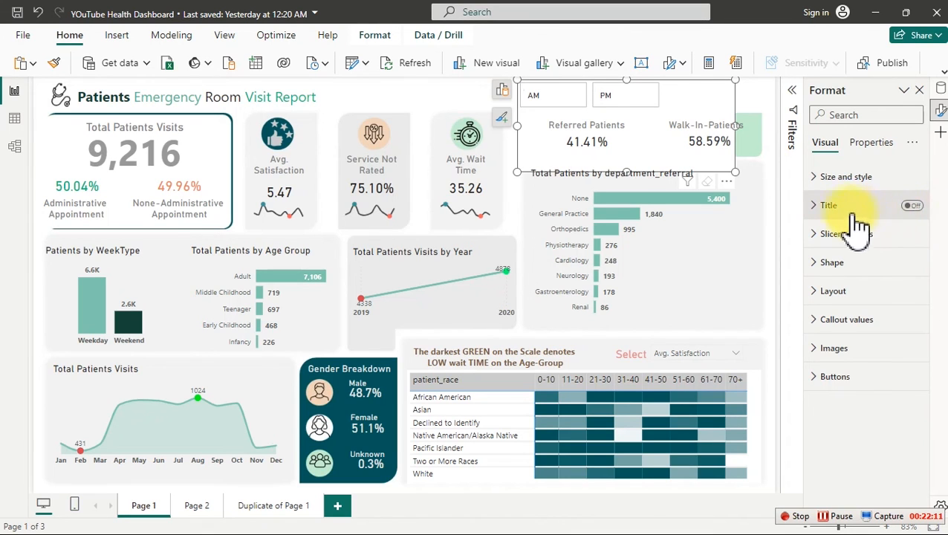
left_click(825, 236)
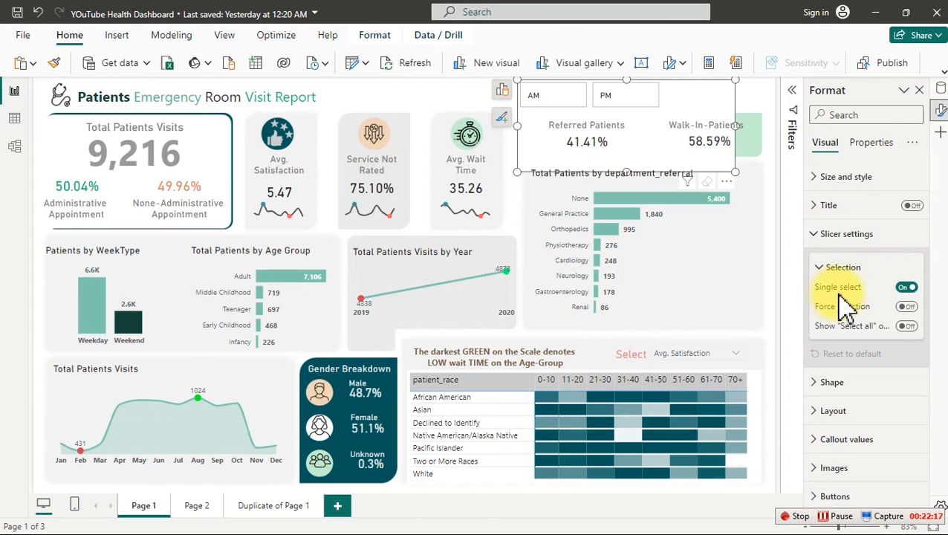
left_click(909, 289)
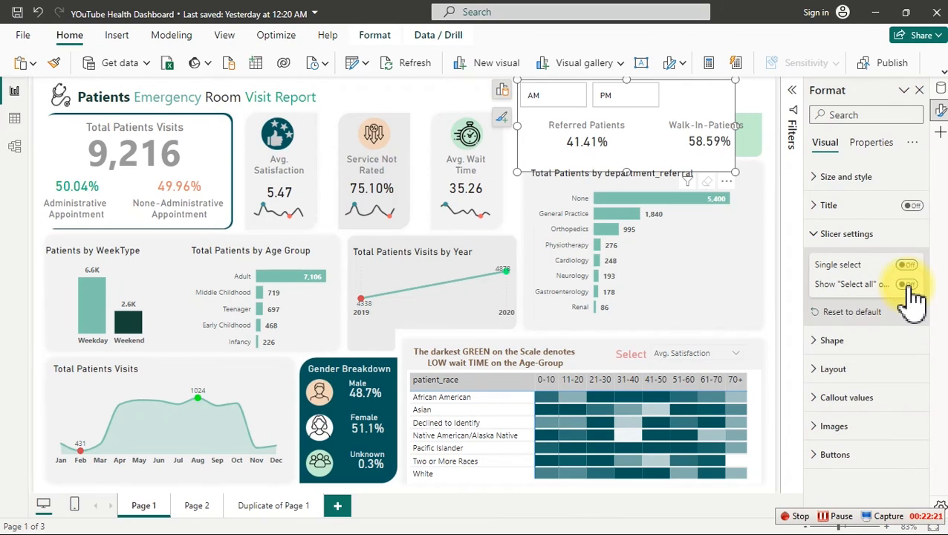
left_click(821, 235)
Change the Moment slicer's shape to Rounded Rectangle with customized corners, rounding only the top left corner to 24 px.
left_click(831, 264)
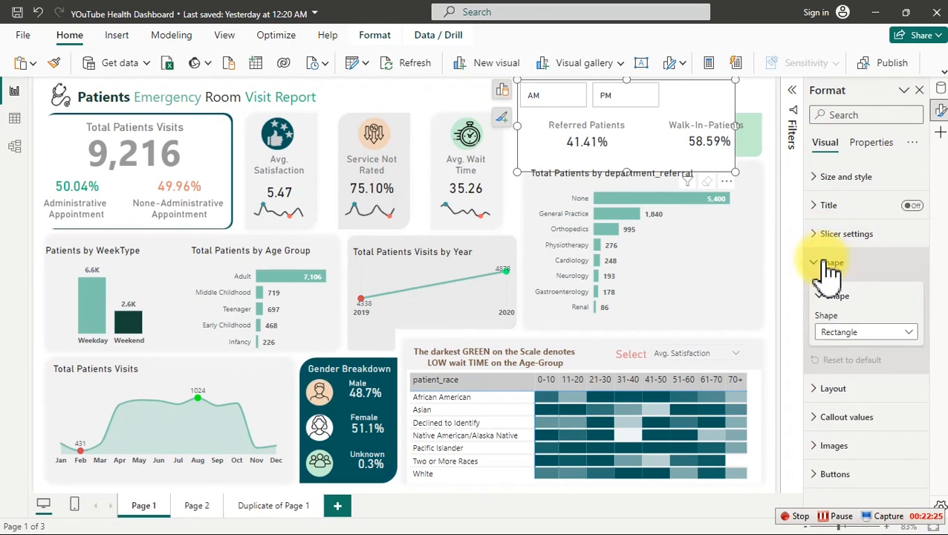
left_click(867, 336)
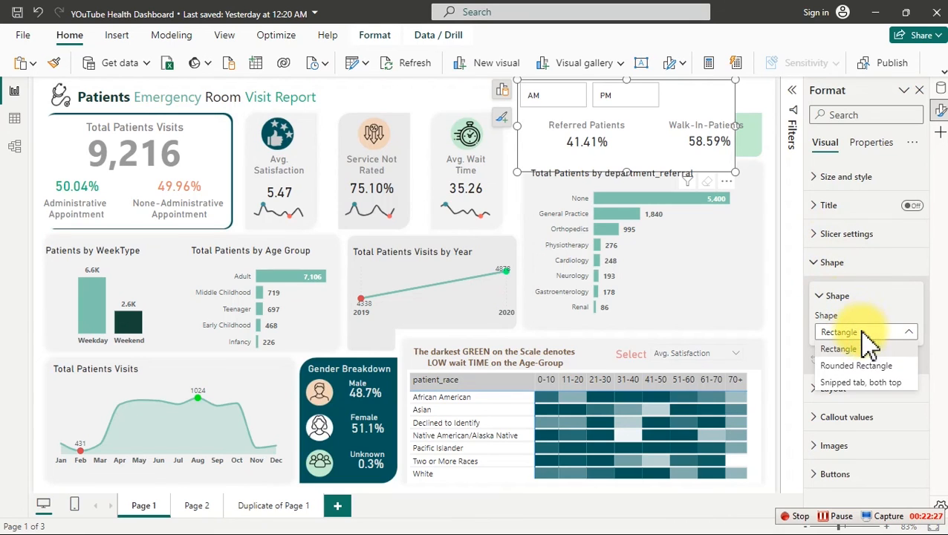
left_click(859, 366)
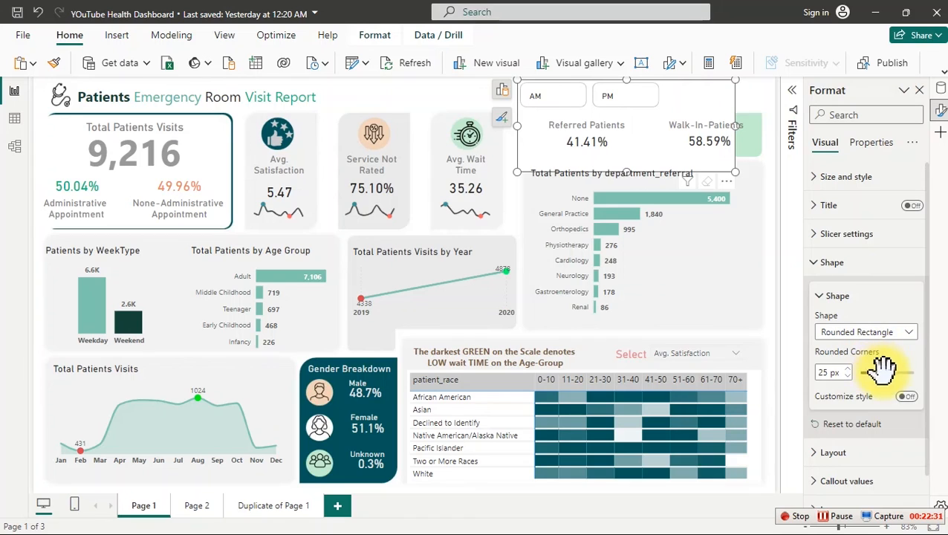
left_click(906, 397)
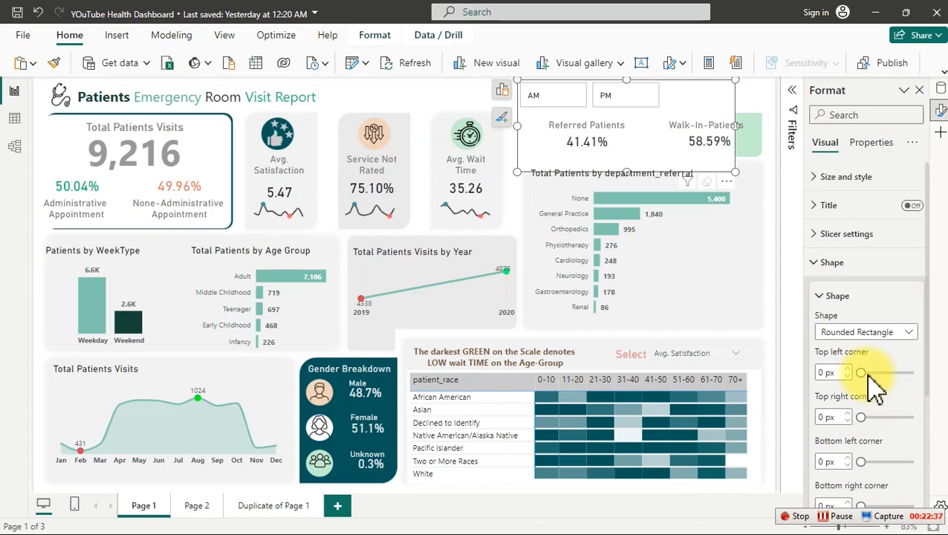
left_click_drag(862, 370, 874, 374)
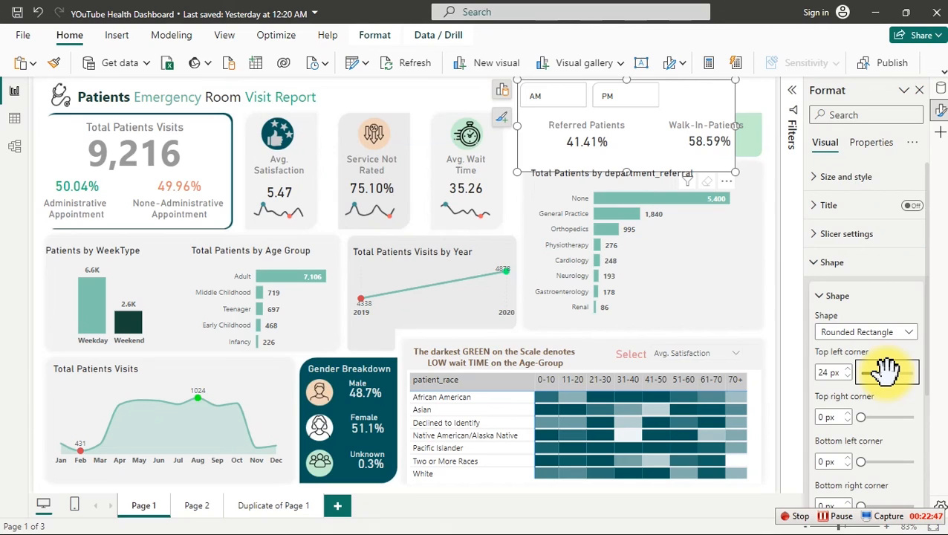
left_click(840, 297)
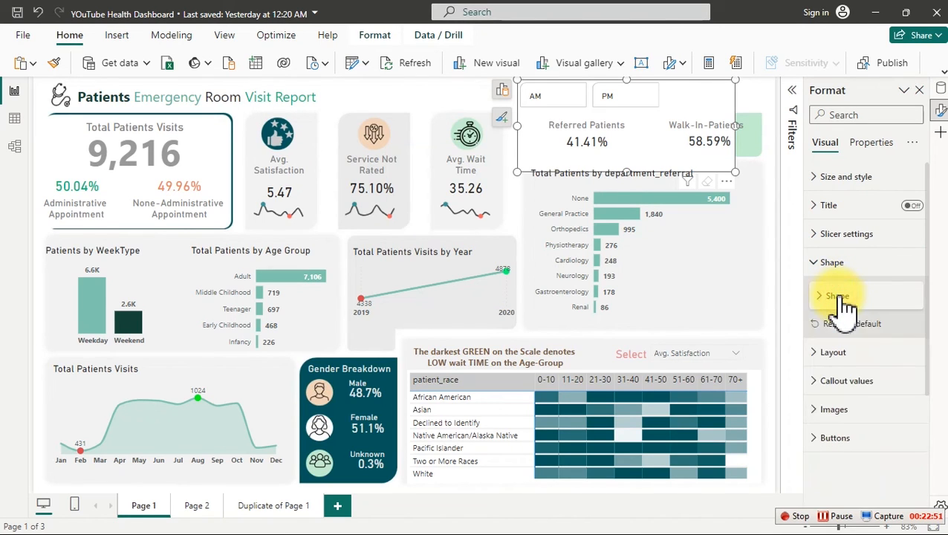
Arrange the Moment slicer in 2 columns with 6 px between cards and try to reduce the slicer's height.
left_click(842, 354)
left_click_drag(931, 293, 931, 398)
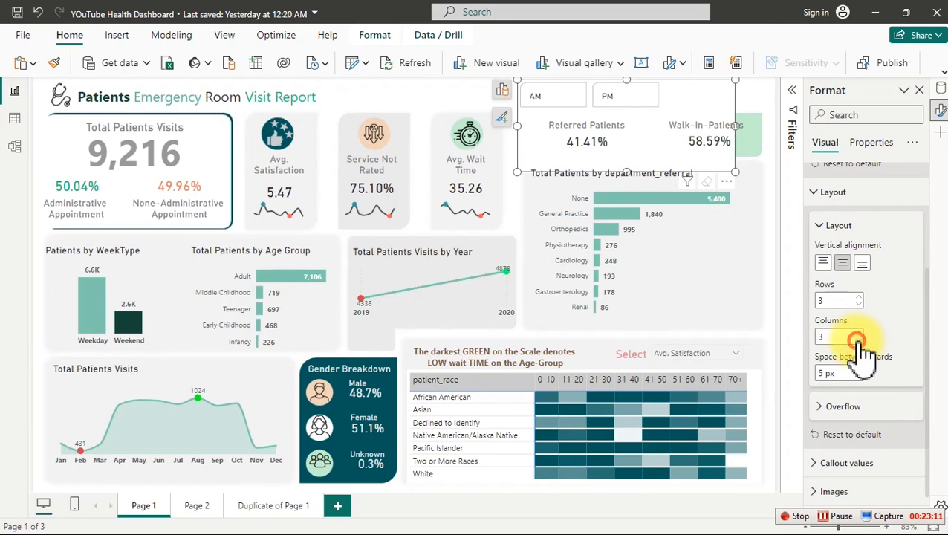
left_click(859, 340)
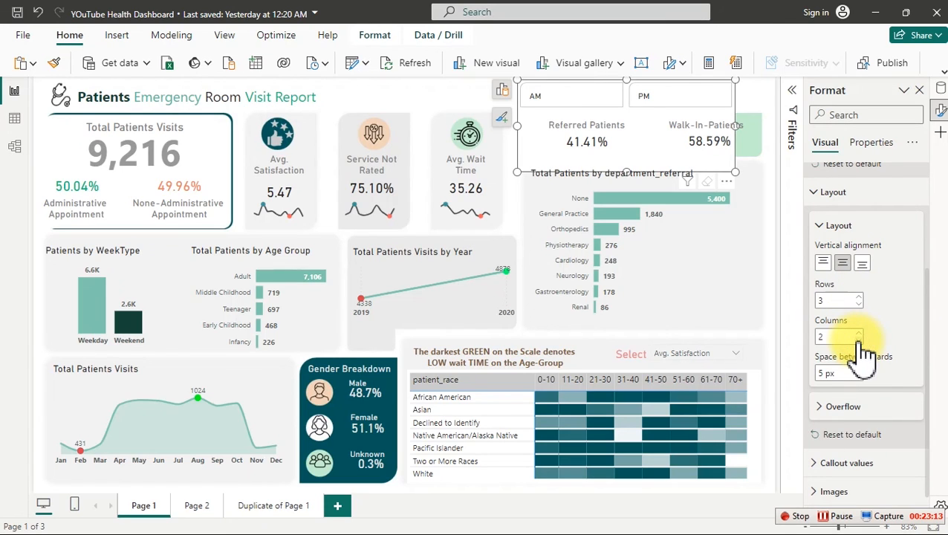
left_click(859, 370)
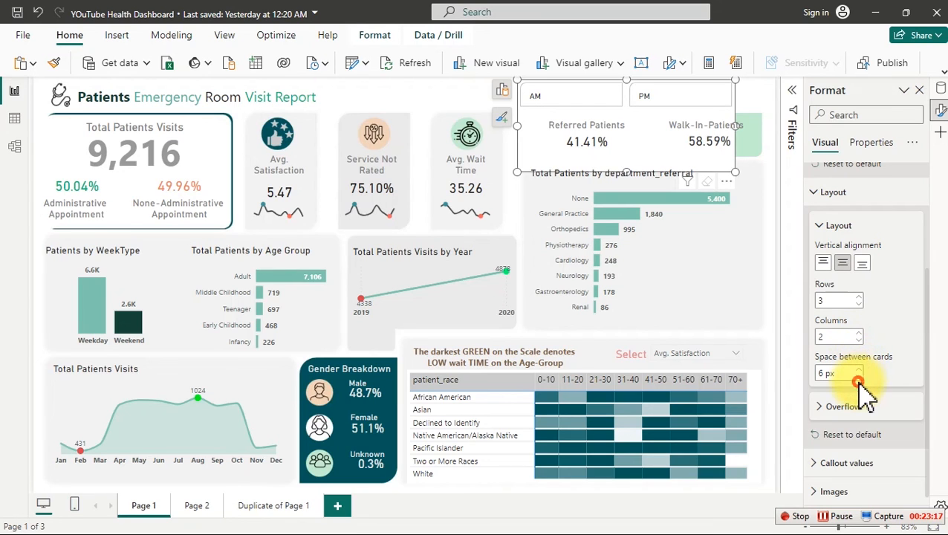
left_click(858, 377)
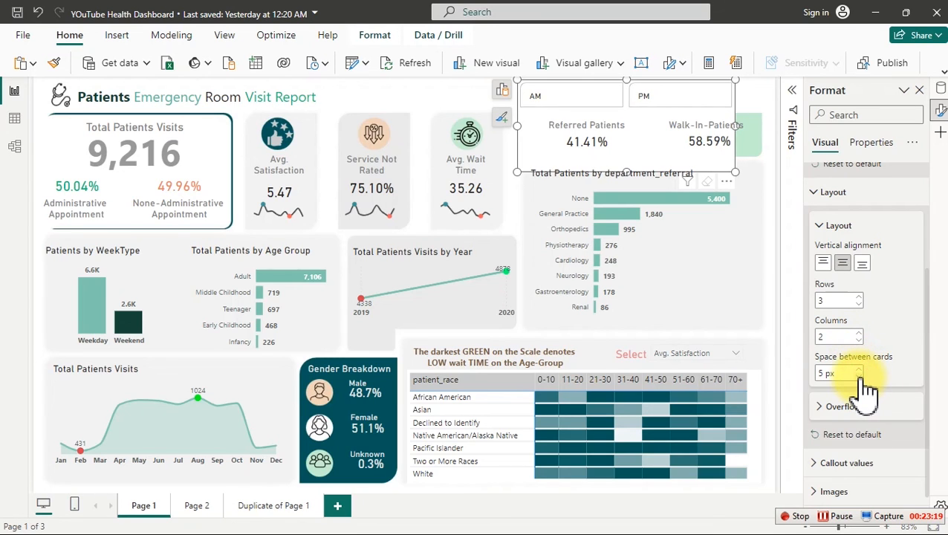
left_click(859, 377)
left_click(859, 370)
left_click(859, 370)
left_click(859, 370)
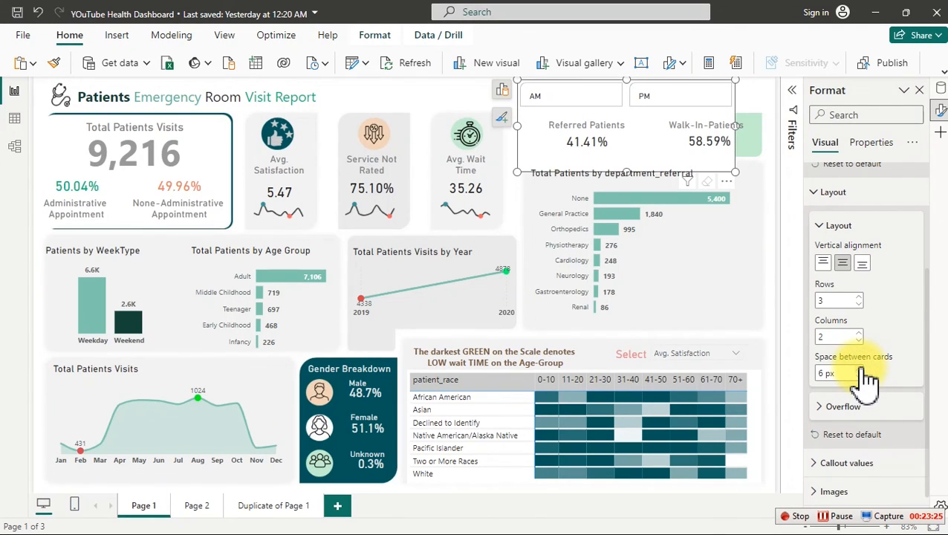
left_click(624, 170)
mouse_move(628, 171)
left_mouse_down()
mouse_move(636, 140)
mouse_move(635, 182)
mouse_move(629, 169)
left_mouse_up()
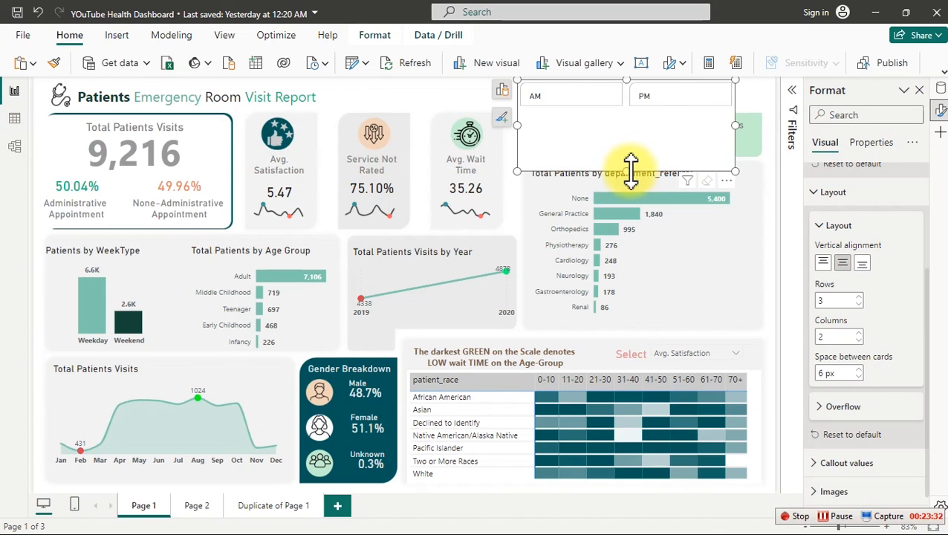
left_click(857, 232)
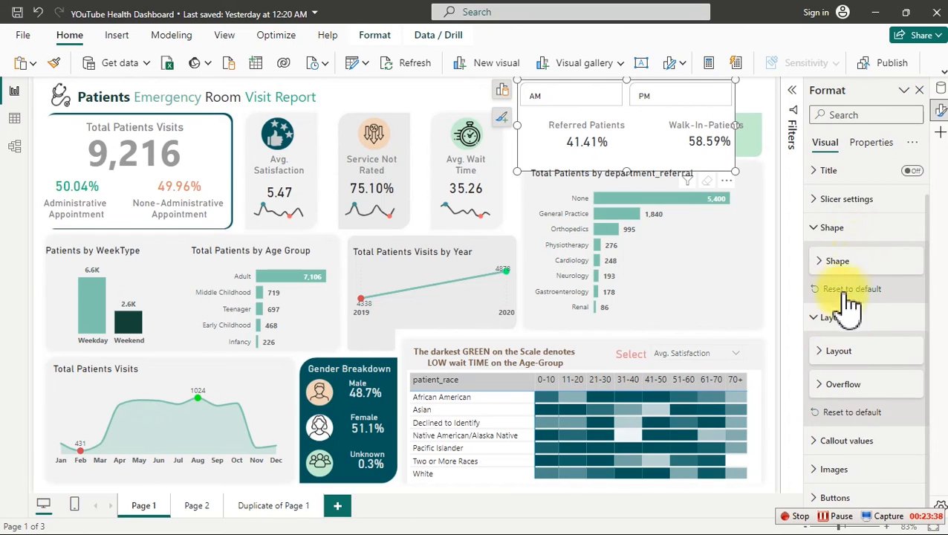
left_click(838, 229)
left_click(844, 363)
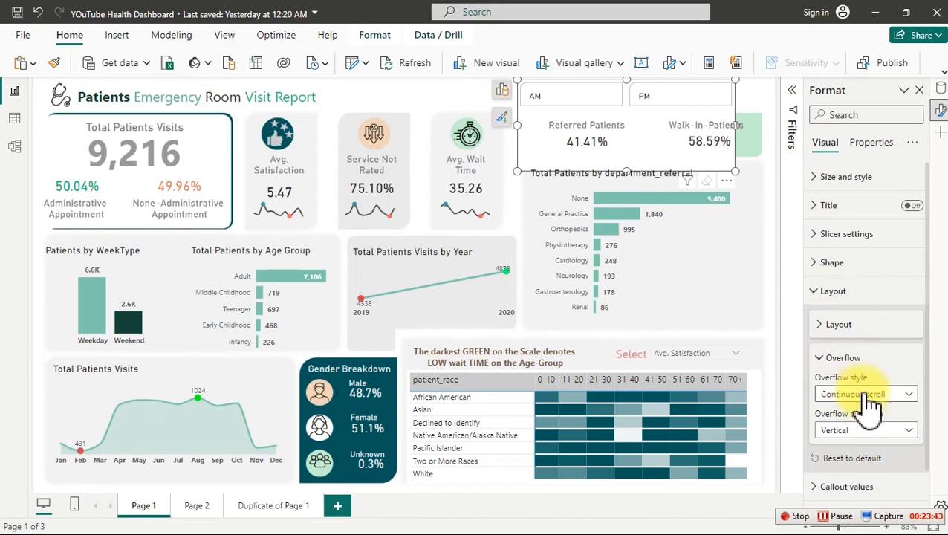
left_click(853, 361)
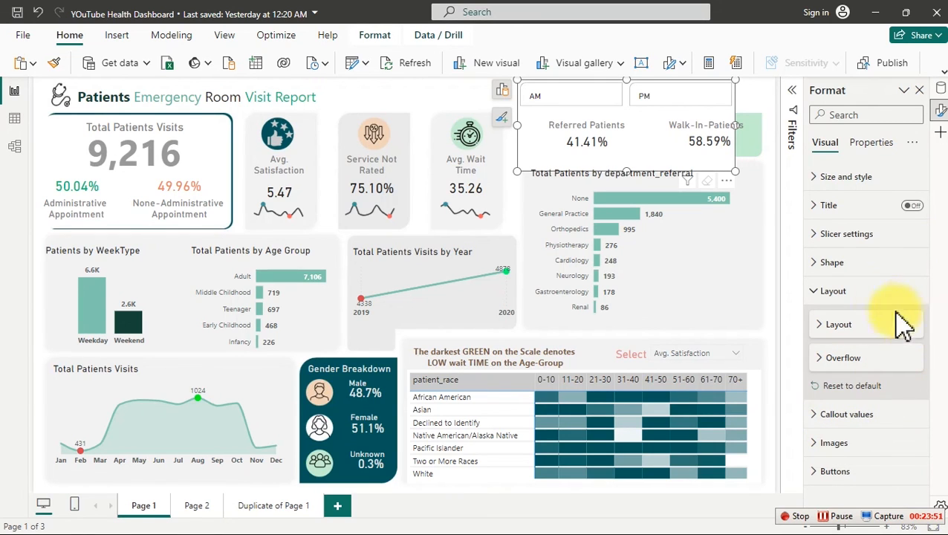
Set the Moment slicer's layout to 1 row, then reduce its height and width to fit above the Referred Patients card.
left_click(861, 294)
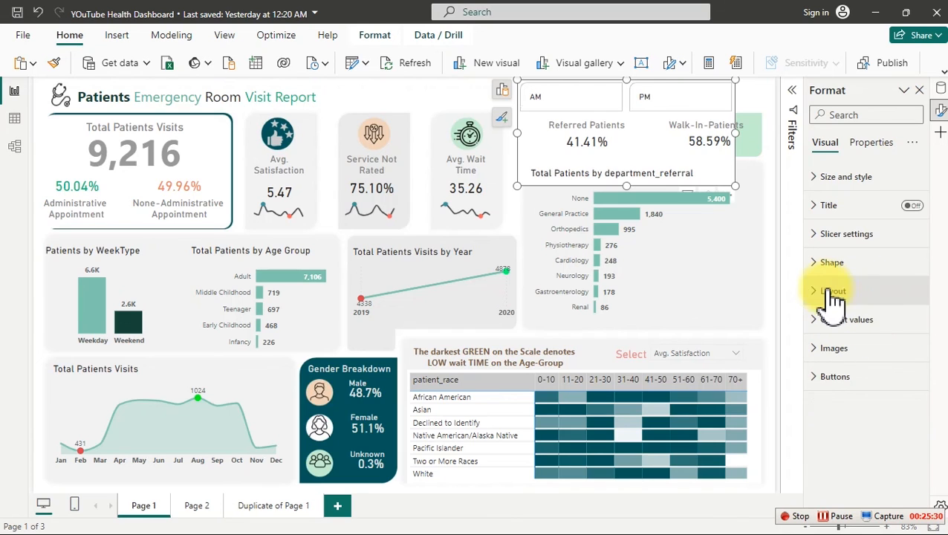
left_click(607, 123)
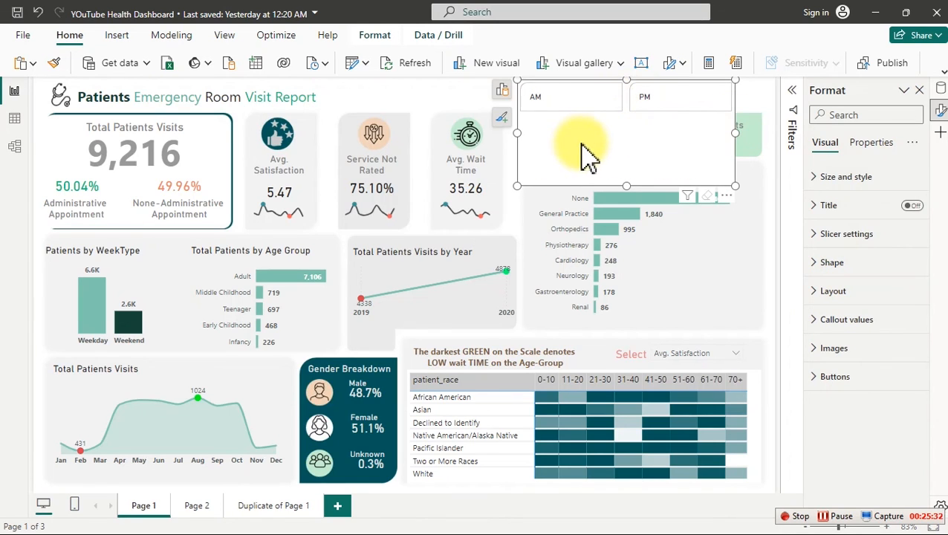
left_click(817, 296)
left_click(837, 400)
type("1")
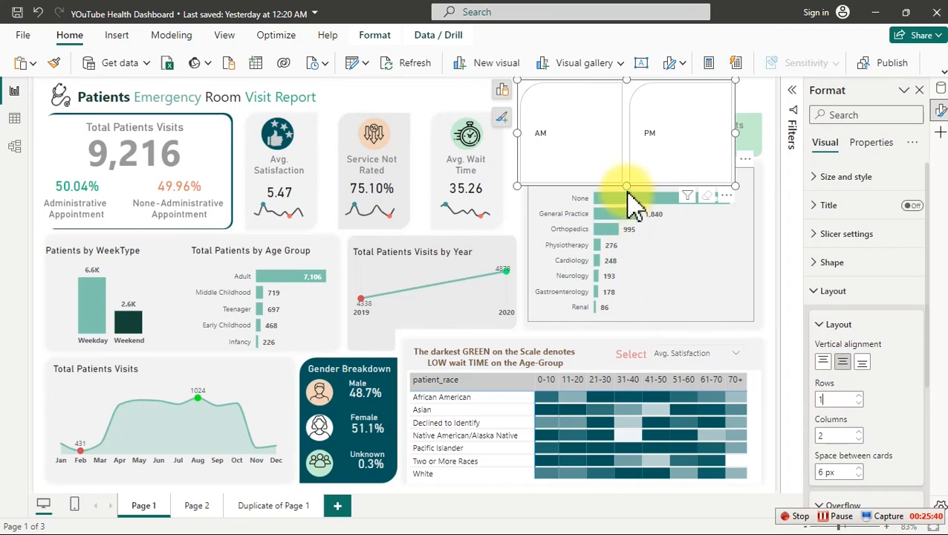
left_click_drag(629, 185, 636, 111)
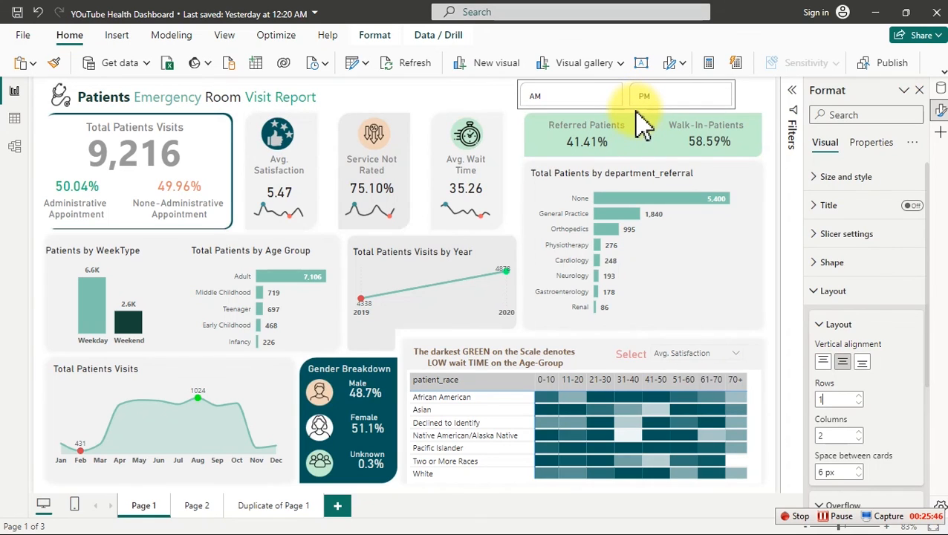
left_click_drag(519, 93, 622, 96)
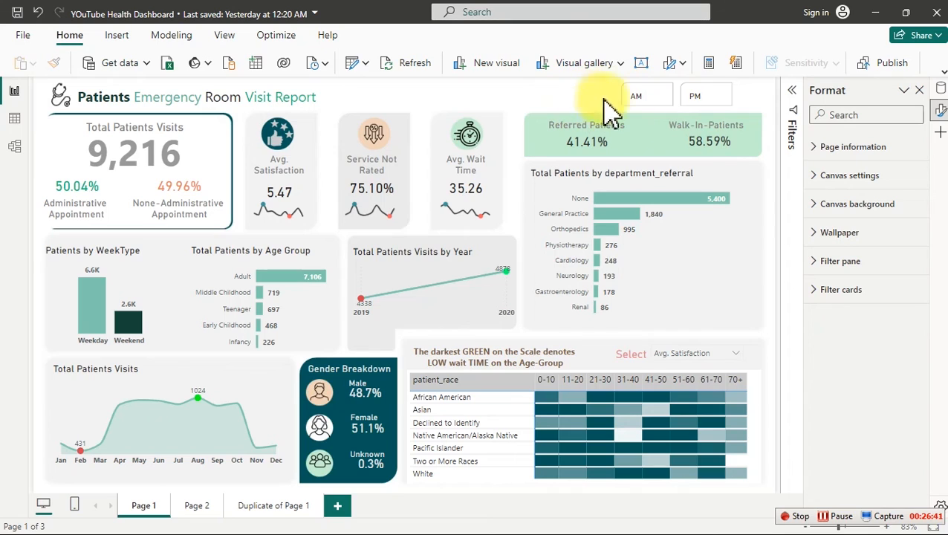
Turn off the border of the Moment slicer's buttons in the Default state.
left_click(678, 113)
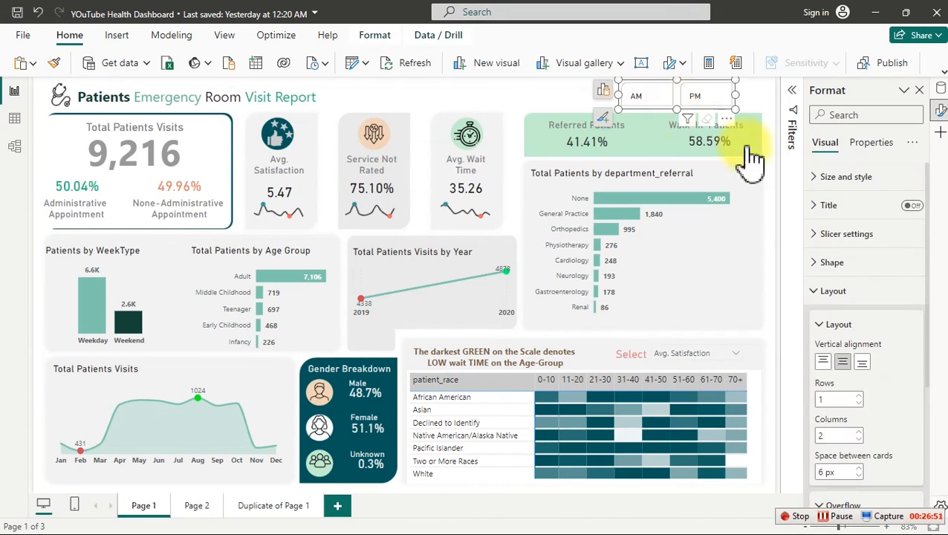
left_click(853, 300)
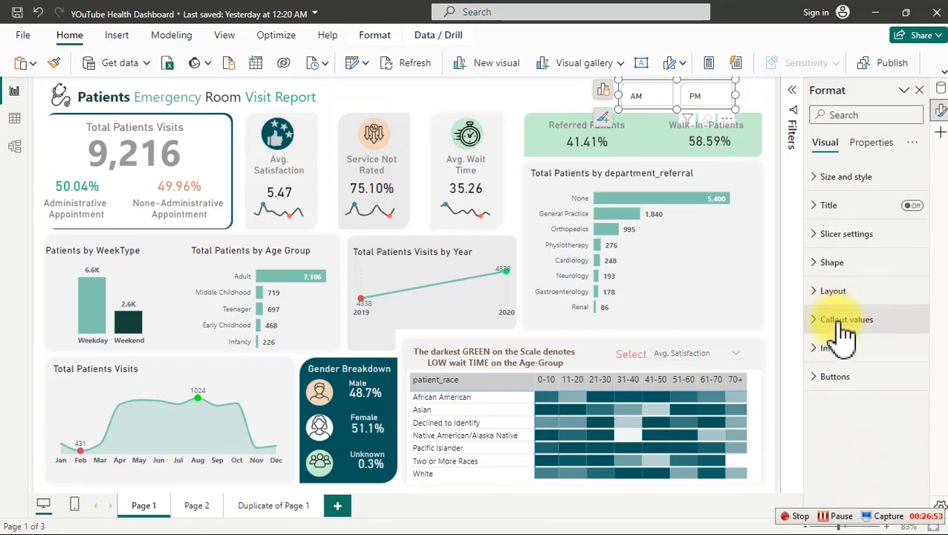
left_click(830, 377)
left_click_drag(929, 257, 933, 391)
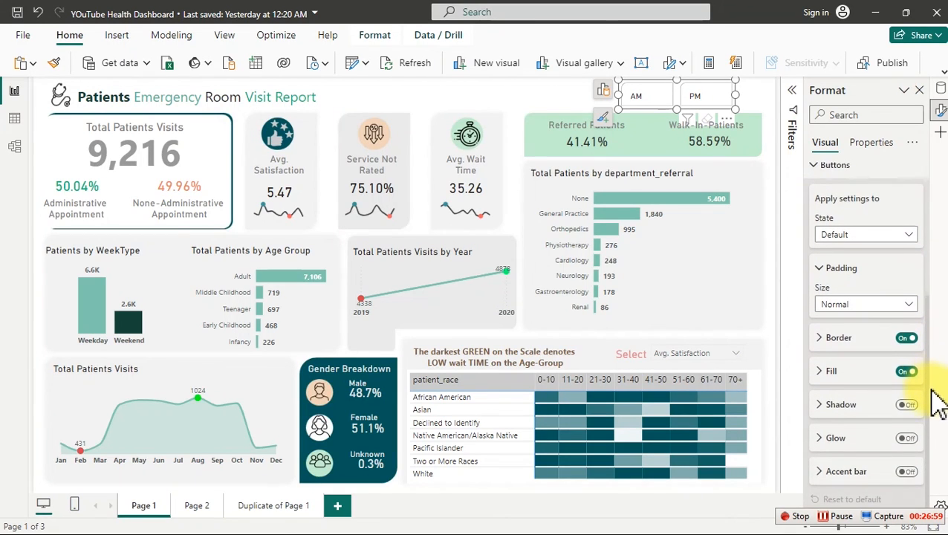
left_click(907, 337)
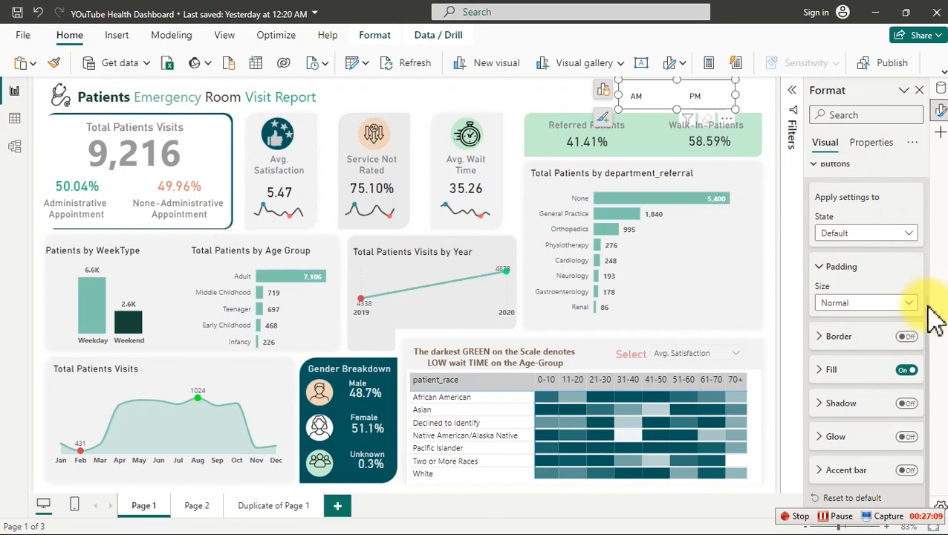
Turn on the accent bar for the Default state buttons, positioned at Bottom with 64% transparency.
left_click_drag(927, 307, 934, 383)
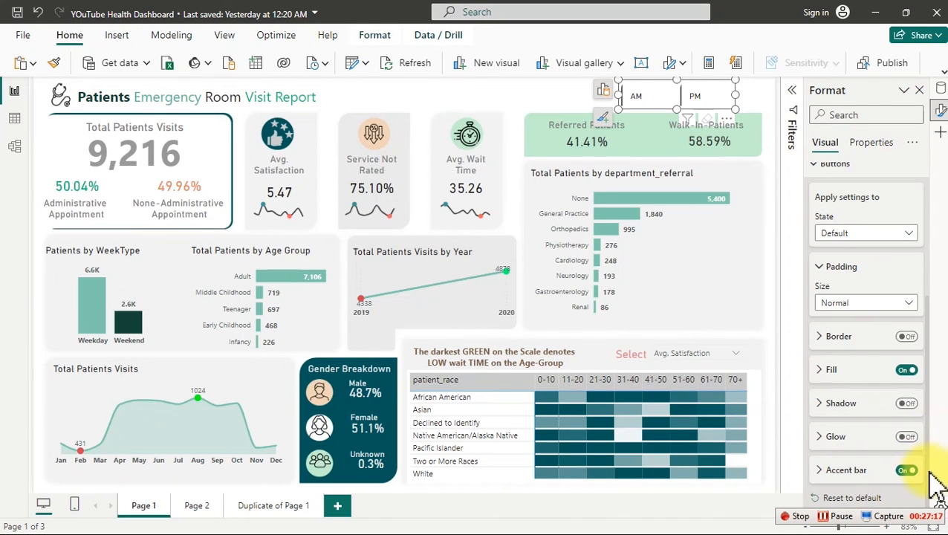
left_click(848, 470)
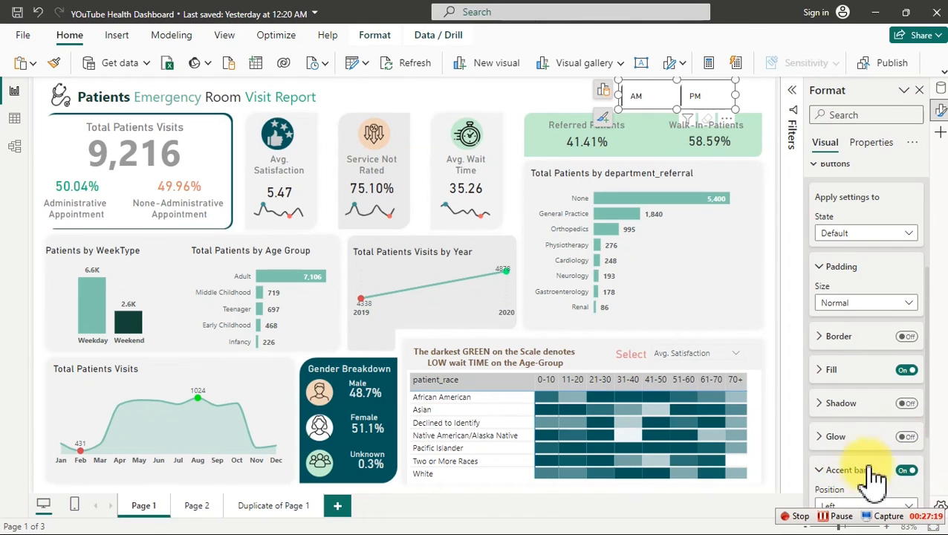
scroll(938, 405, "down", 3)
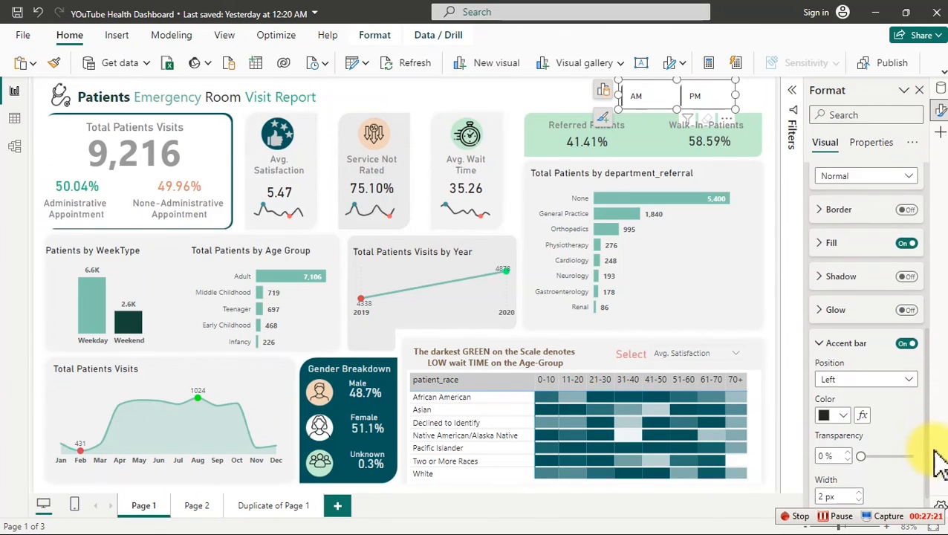
scroll(938, 446, "down", 1)
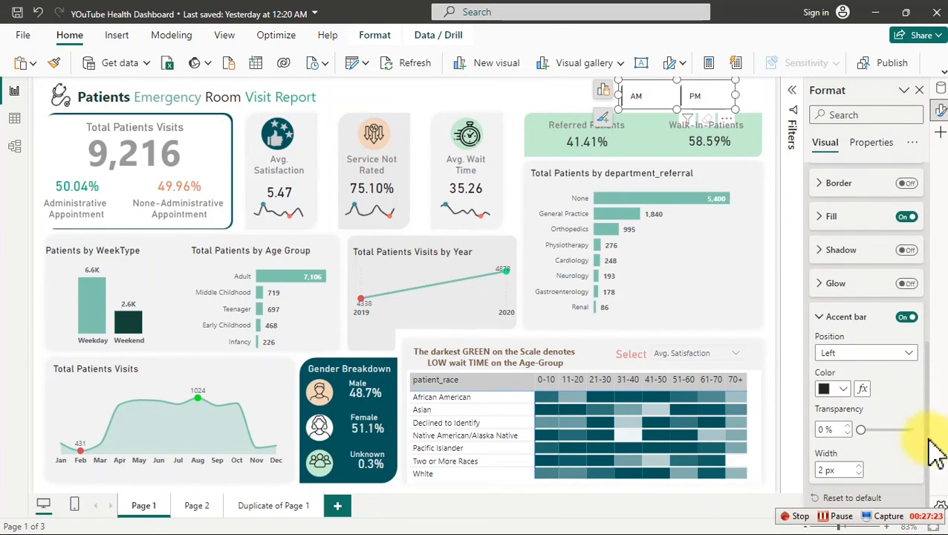
left_click(894, 354)
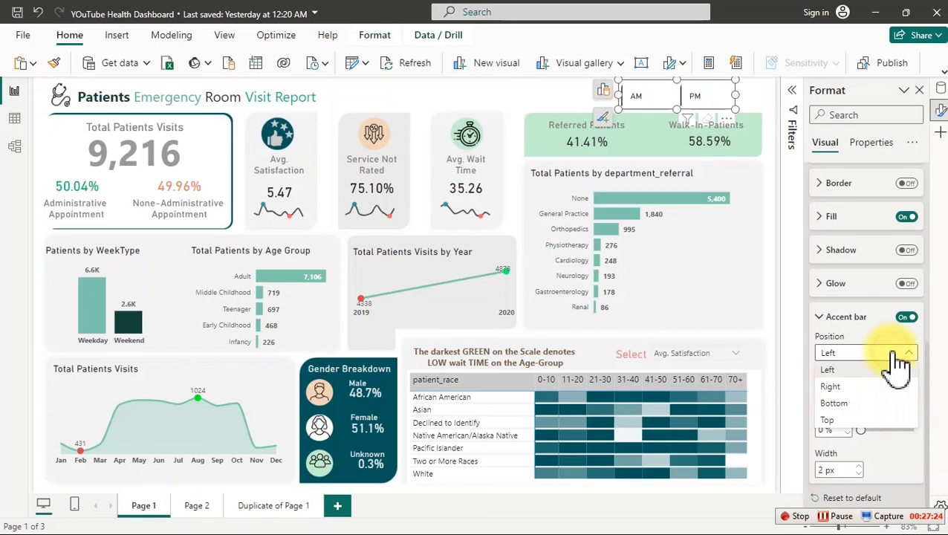
left_click(840, 403)
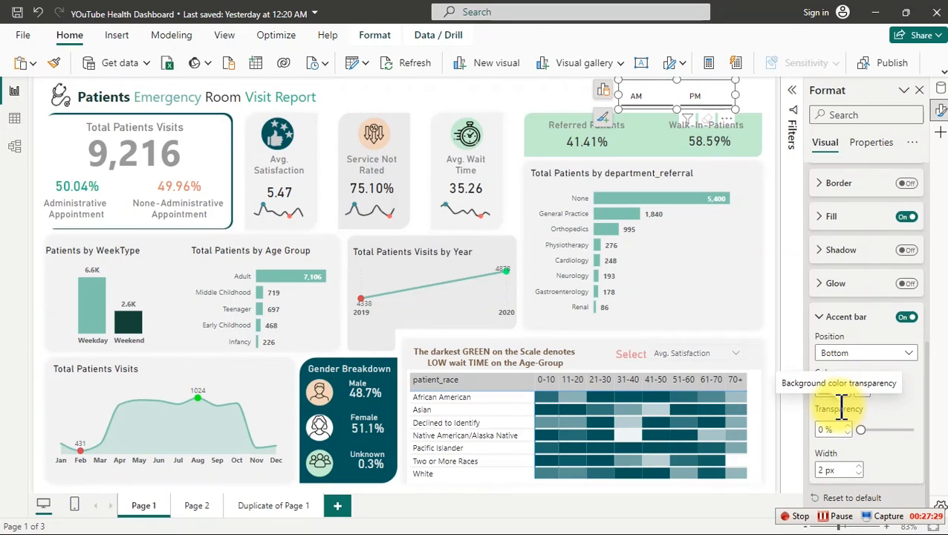
left_click_drag(861, 430, 895, 430)
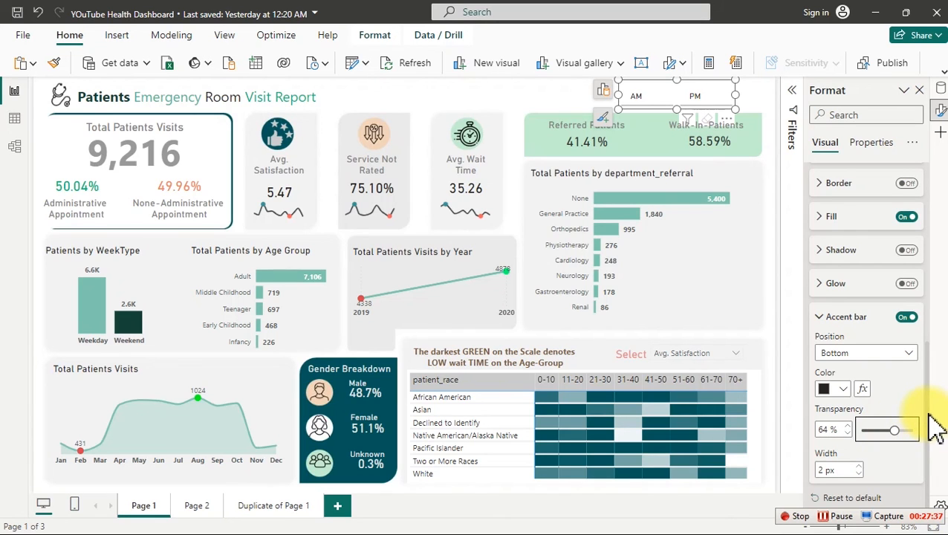
Switch the button settings to the Selected state and set its accent bar transparency to 0%.
scroll(933, 416, "up", 4)
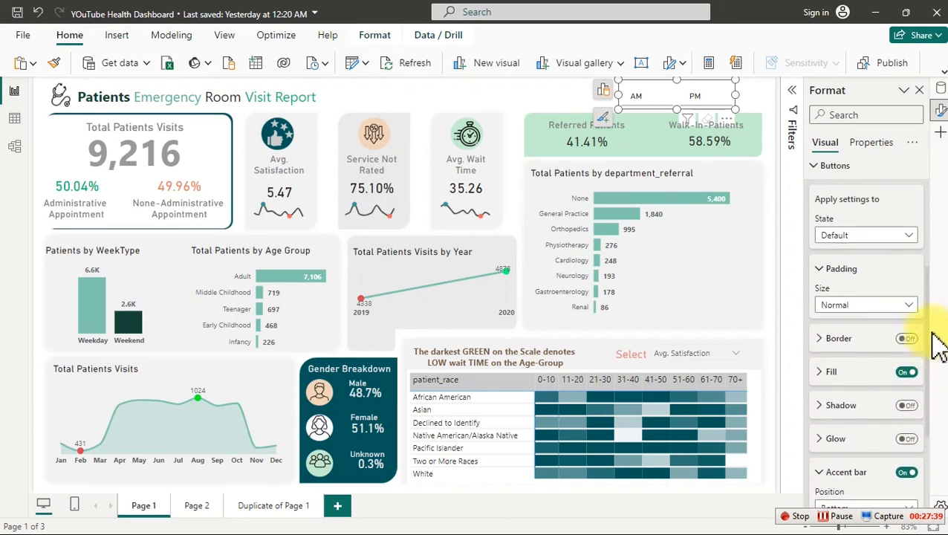
scroll(935, 327, "up", 1)
left_click(863, 288)
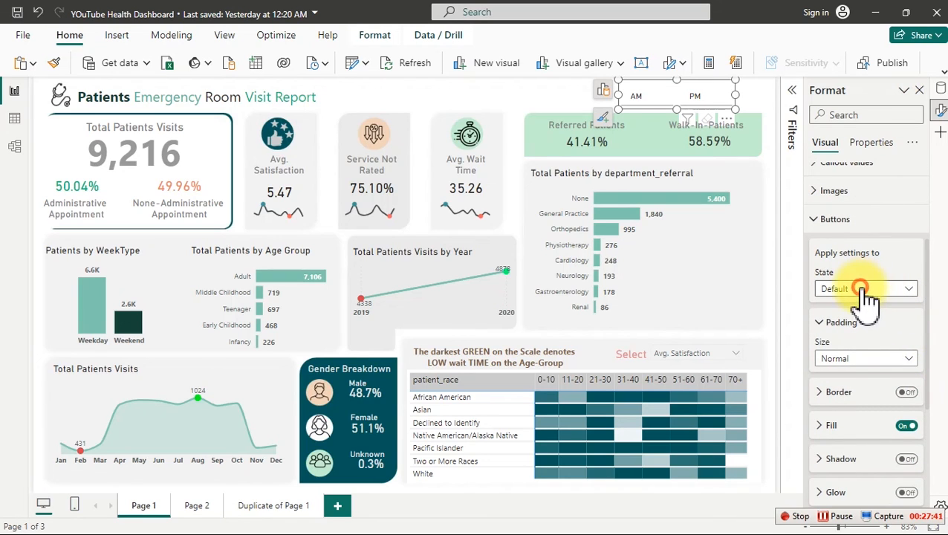
left_click(837, 356)
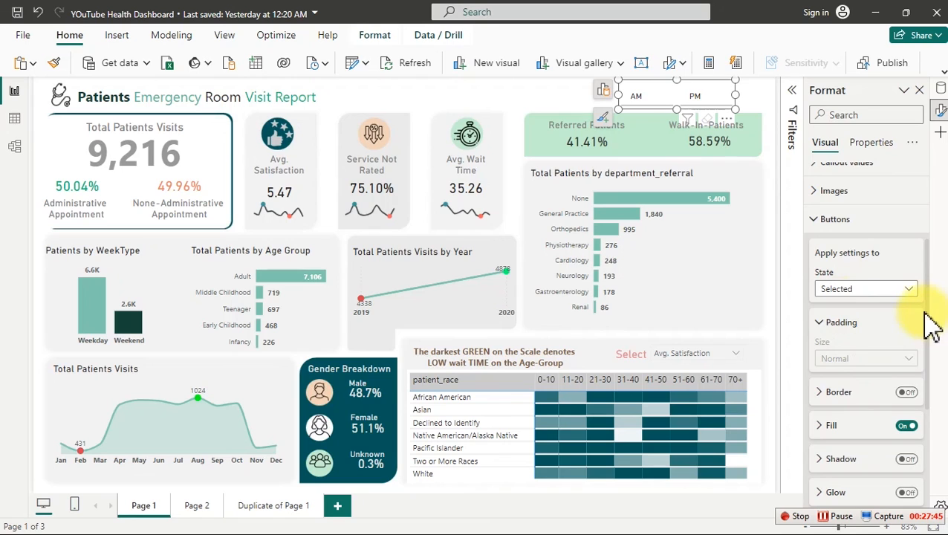
left_click_drag(930, 312, 927, 416)
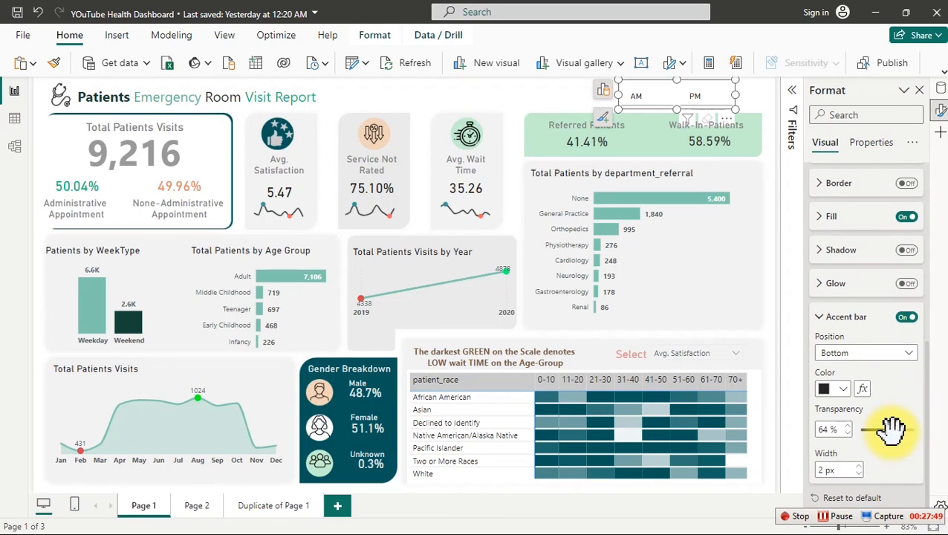
left_click_drag(894, 429, 863, 432)
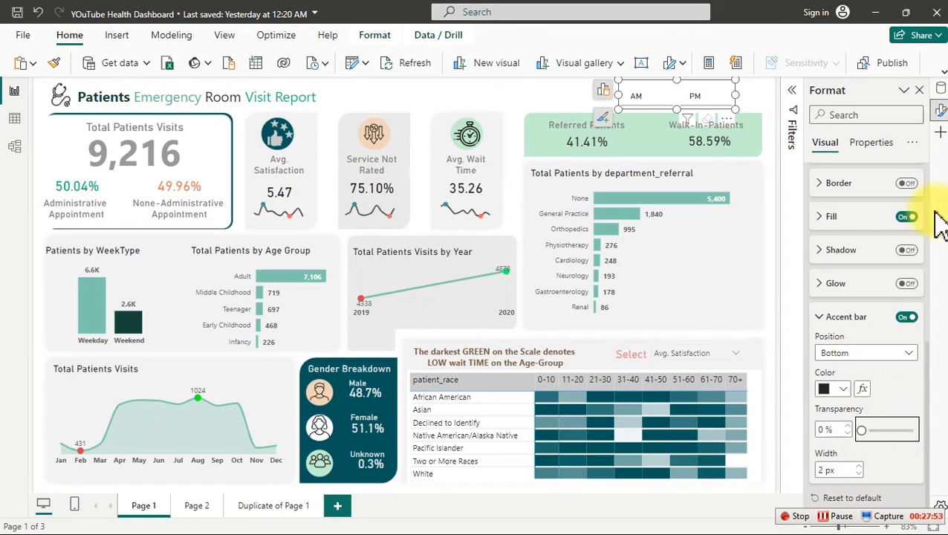
Filter the report to AM with the Moment slicer and deselect the slicer to check the selected button's appearance.
left_click(653, 104)
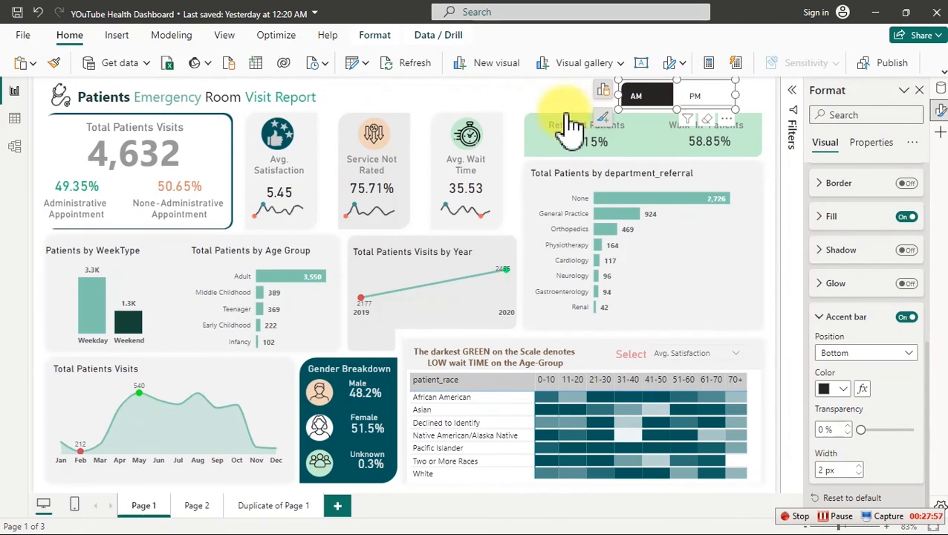
left_click(509, 88)
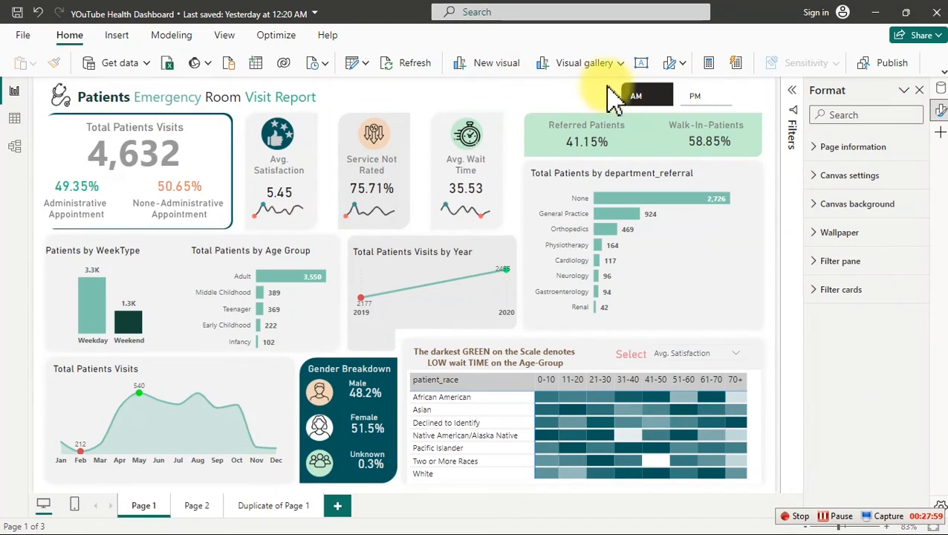
left_click(637, 96)
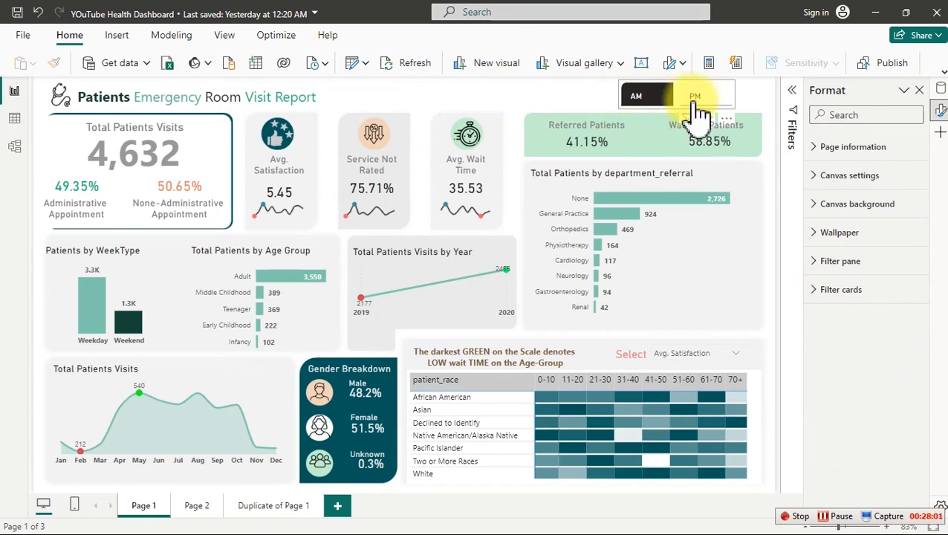
Turn off the fill of the Moment slicer's buttons in the Selected state.
left_click(736, 98)
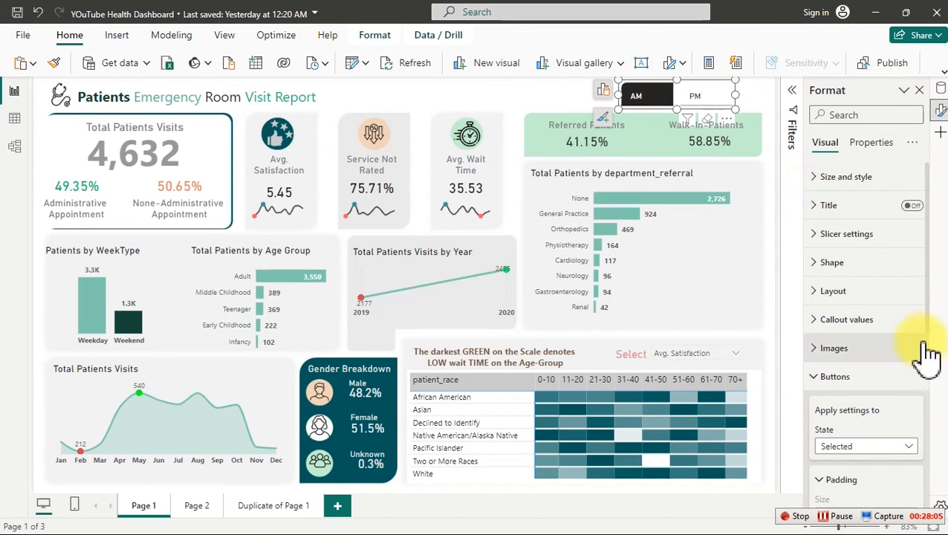
left_click_drag(929, 320, 940, 433)
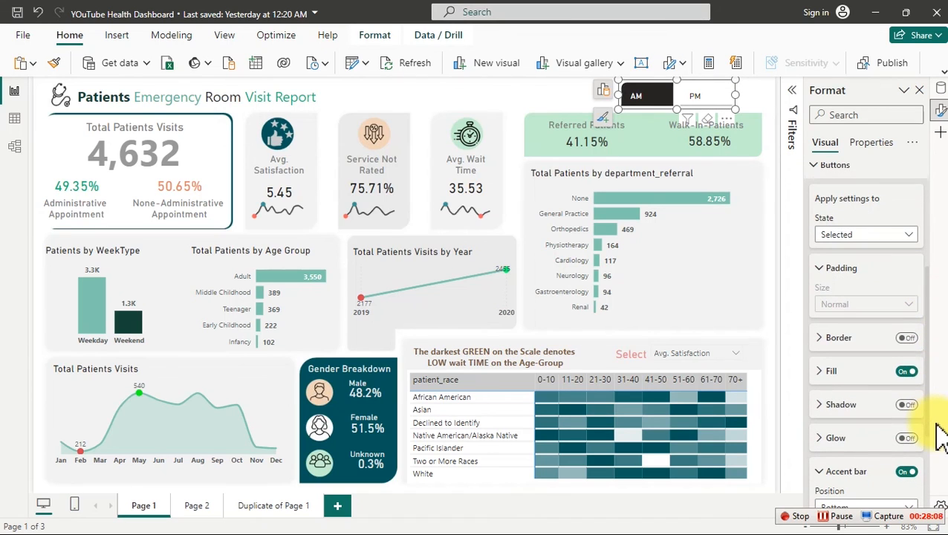
left_click(909, 371)
left_click(910, 372)
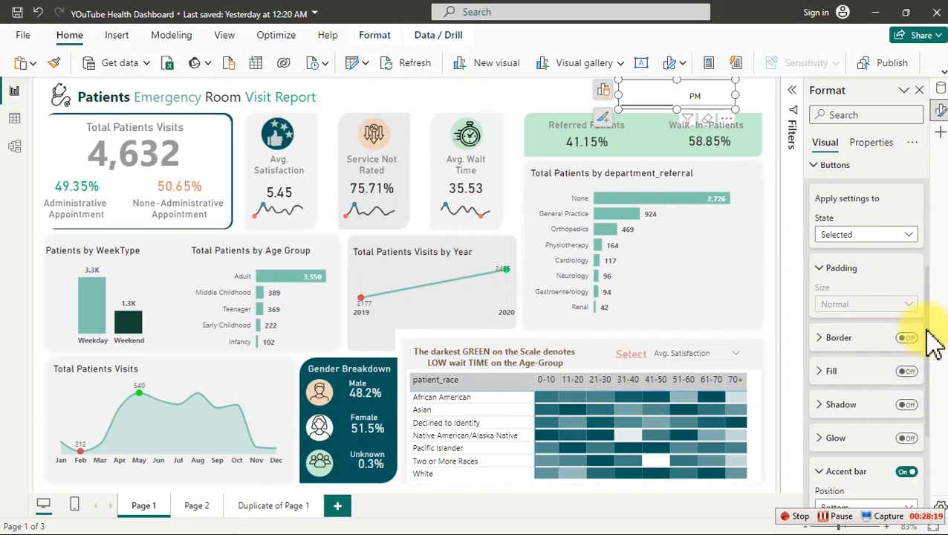
Set the color of the Moment slicer's callout values in the Selected state to dark gray.
scroll(933, 342, "up", 3)
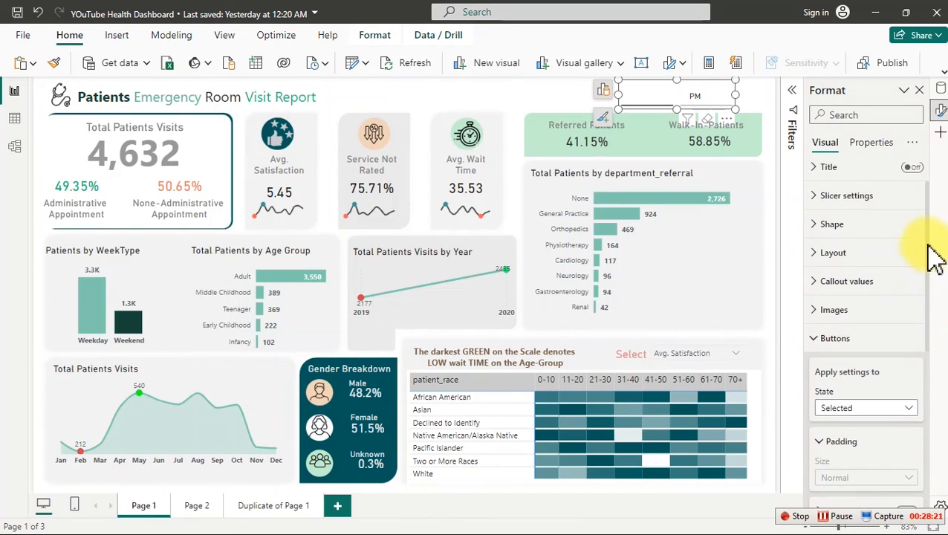
left_click(817, 287)
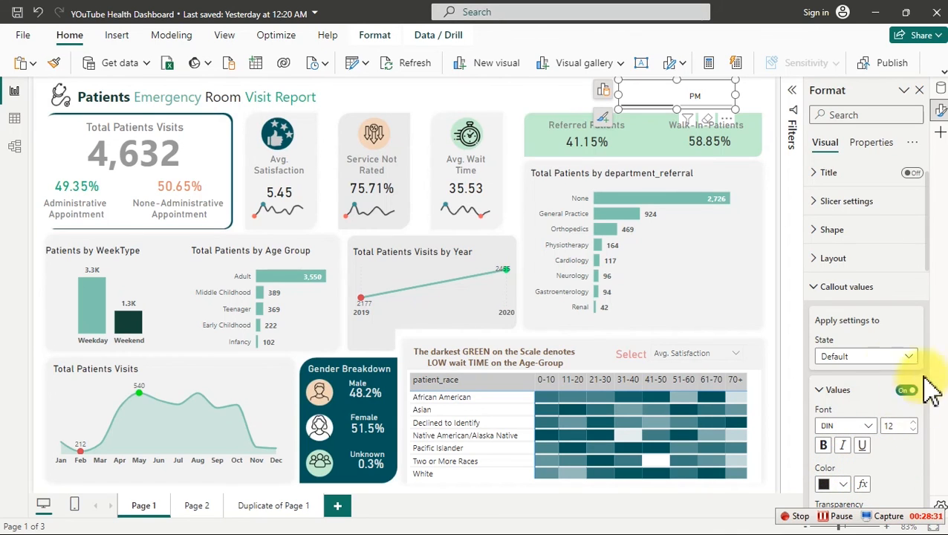
left_click(884, 361)
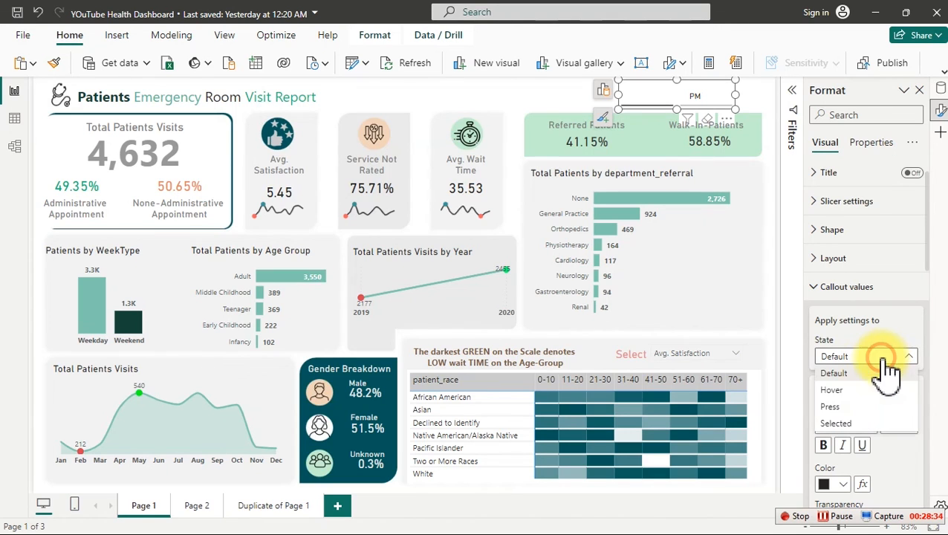
left_click(838, 423)
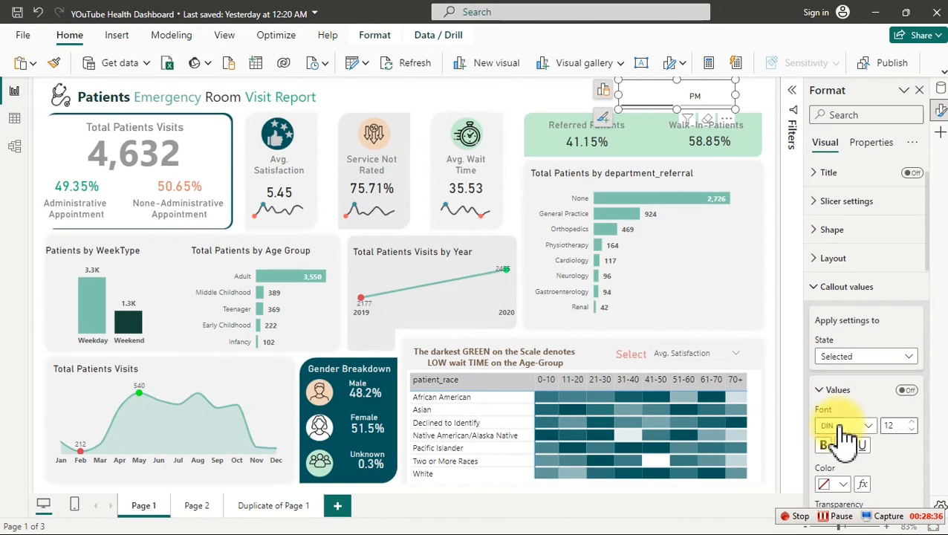
left_click(839, 484)
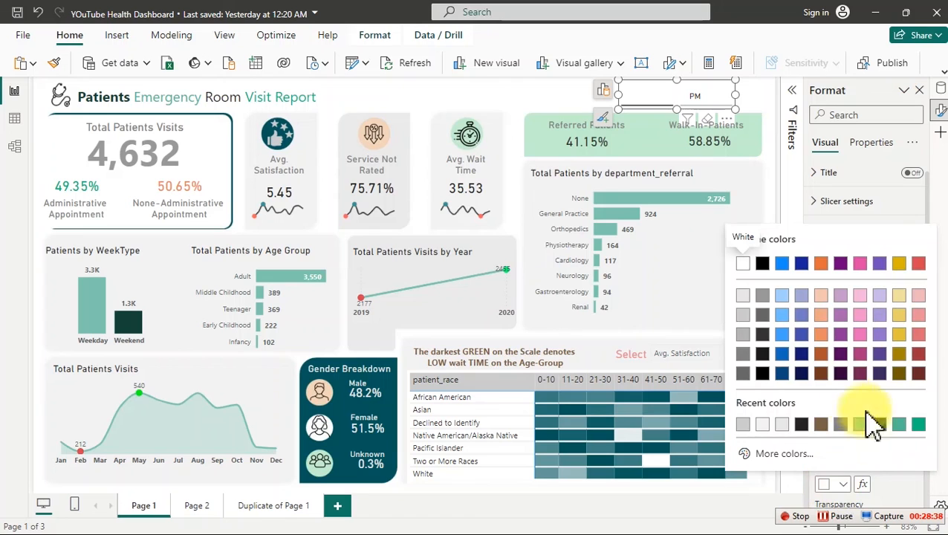
left_click(764, 333)
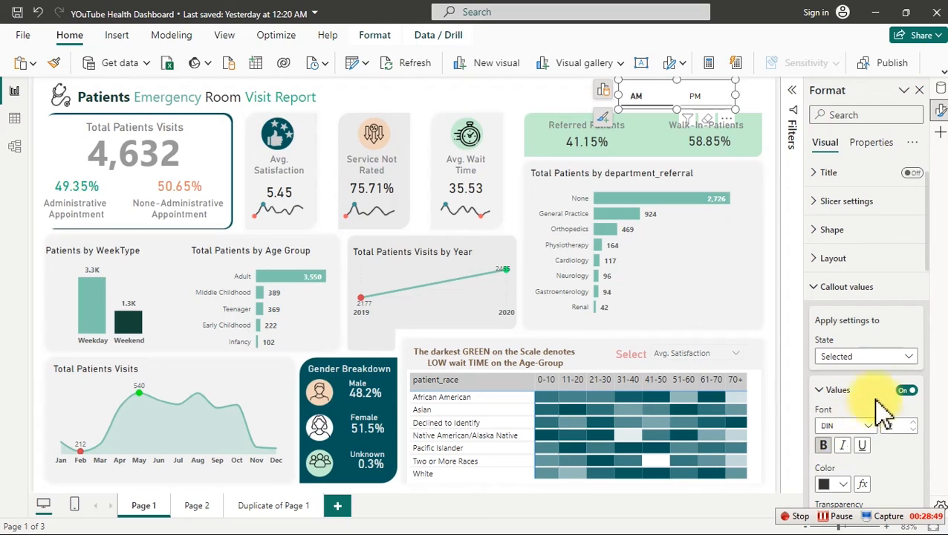
Turn off bold for the Selected state callout values and set their font to Segoe UI Bold at size 11.
left_click(825, 445)
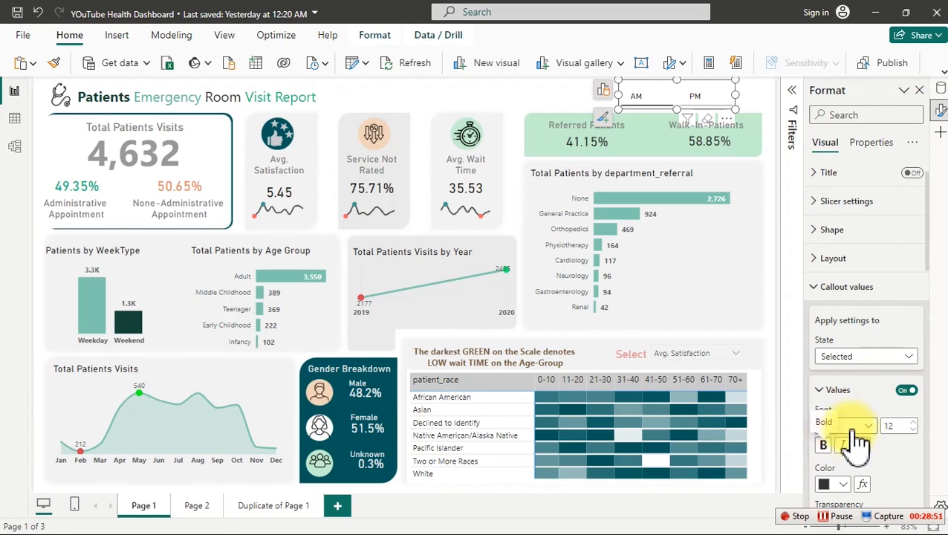
left_click(855, 429)
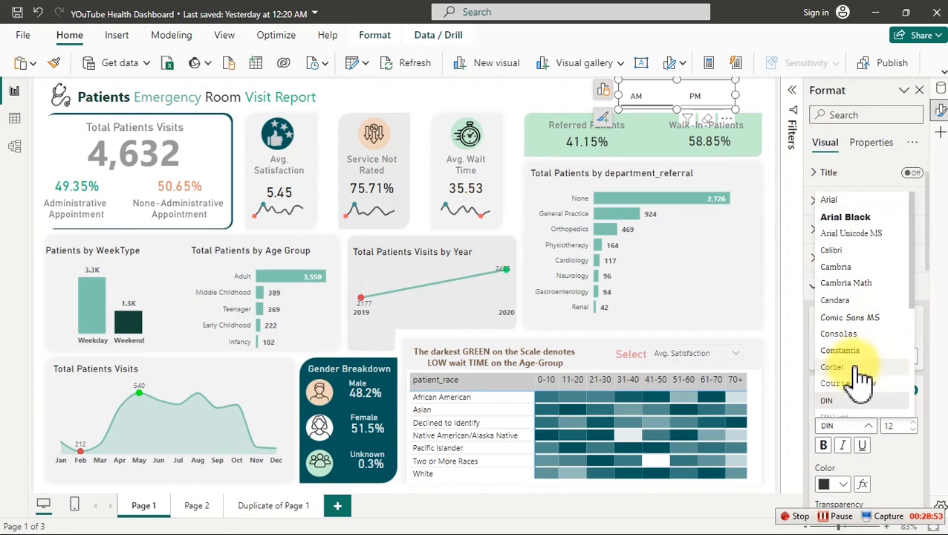
left_click_drag(912, 297, 919, 375)
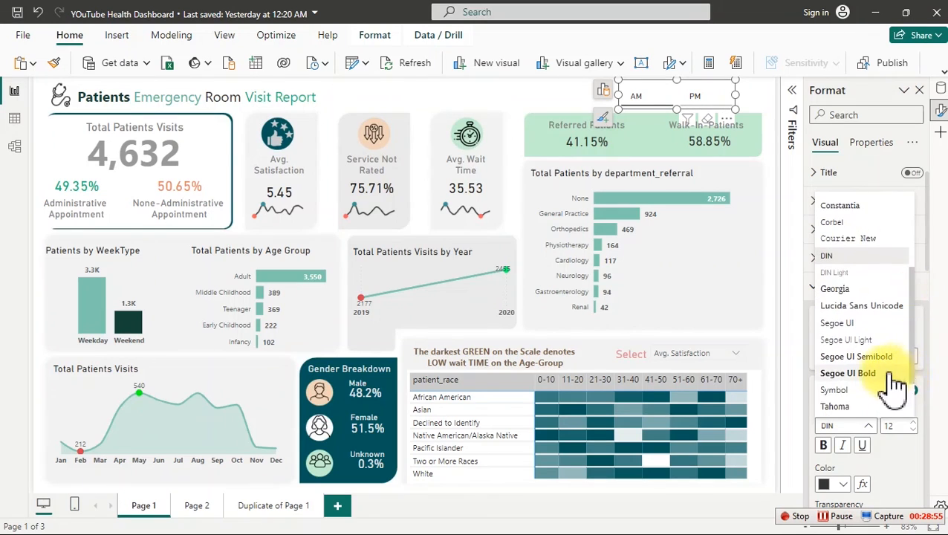
left_click(885, 382)
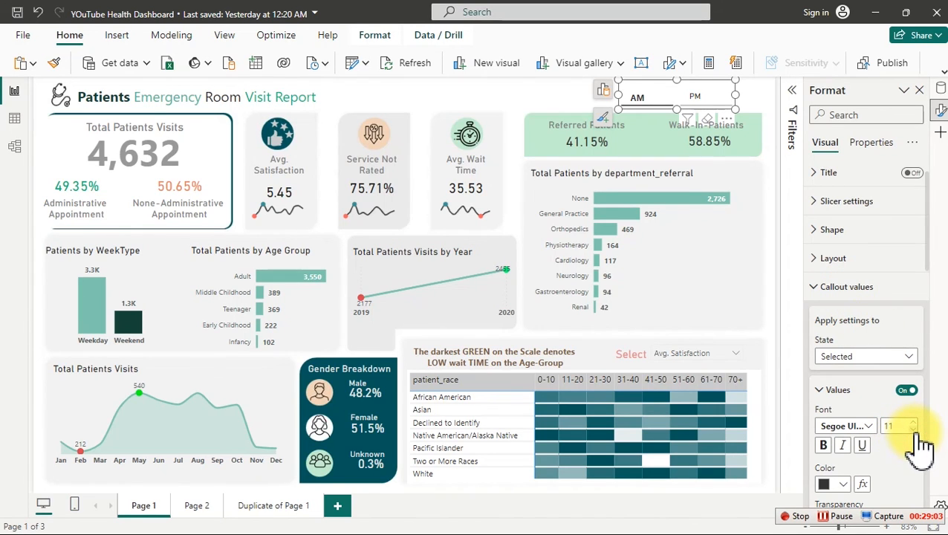
left_click(848, 294)
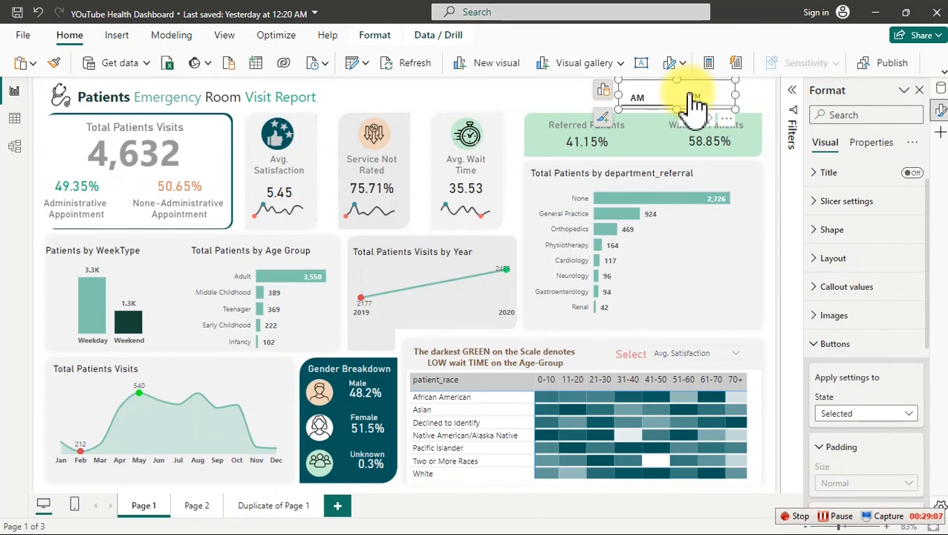
Switch the Moment slicer's selection from AM to PM to check the selected label's styling.
left_click(540, 89)
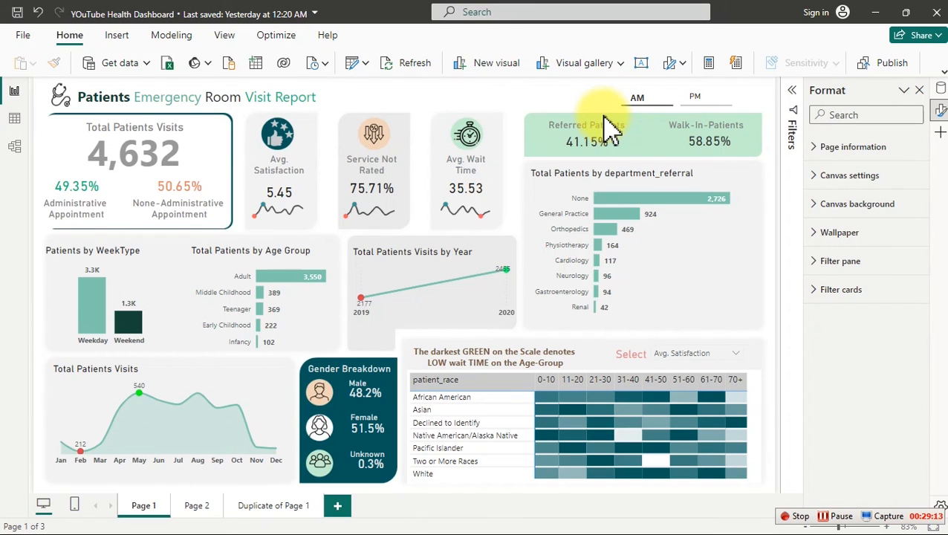
left_click(720, 97)
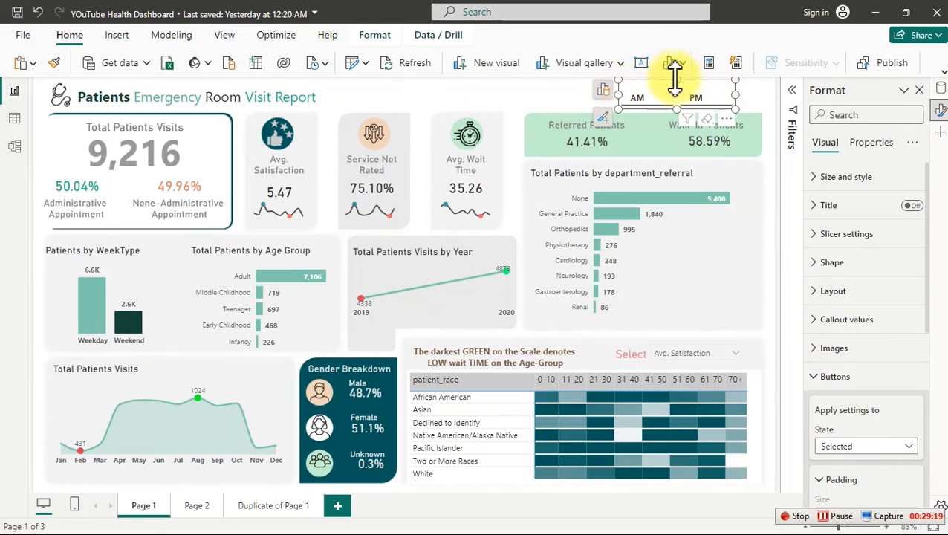
left_click(641, 98)
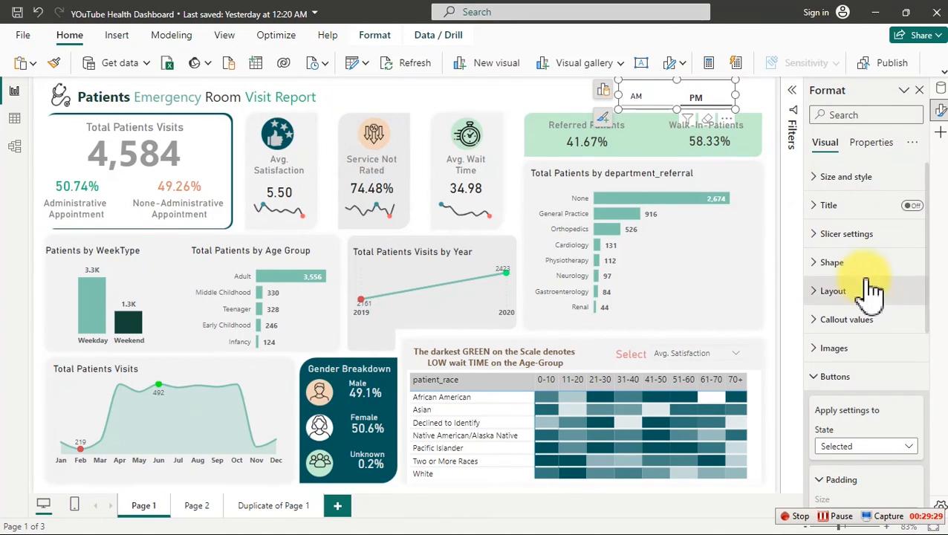
Set the accent bar of the Moment slicer's Selected state buttons to the red theme color with a width of 4 px.
scroll(935, 271, "down", 10)
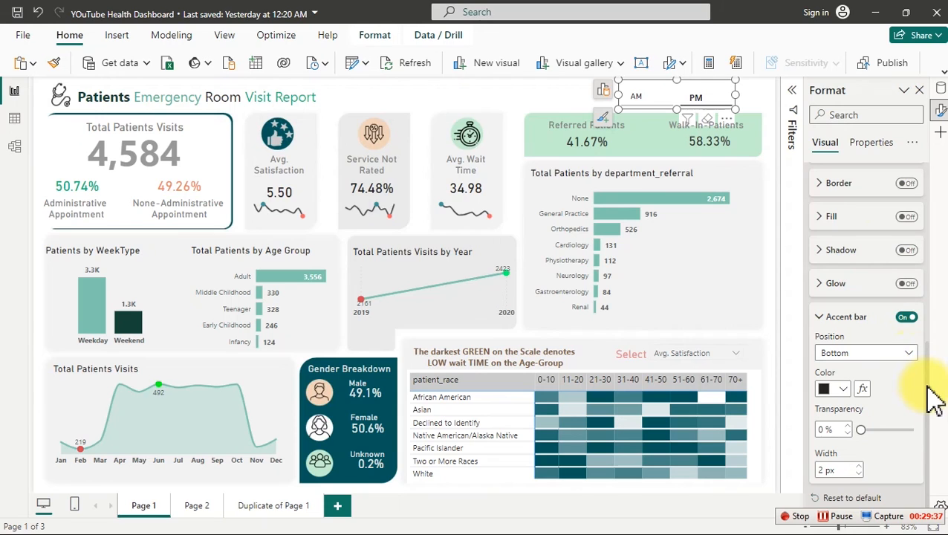
scroll(935, 398, "up", 1)
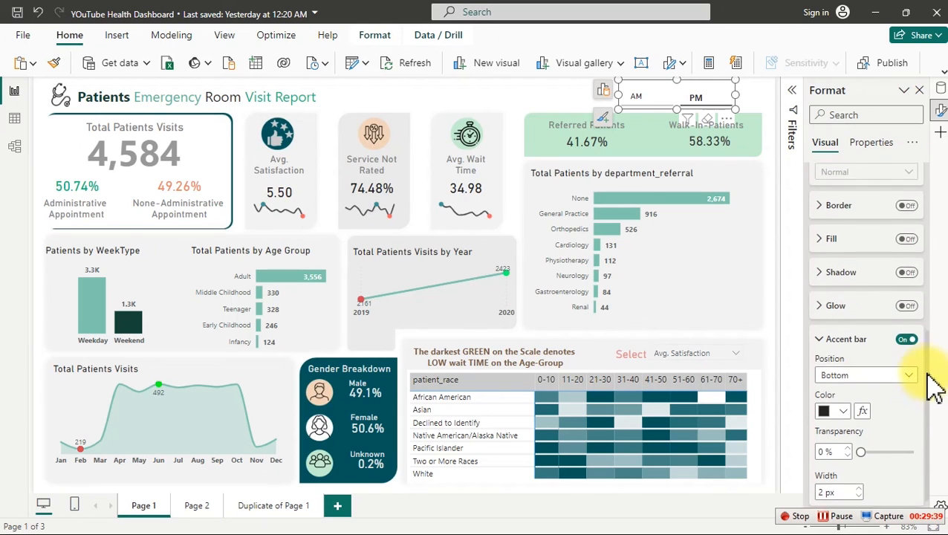
scroll(935, 397, "down", 1)
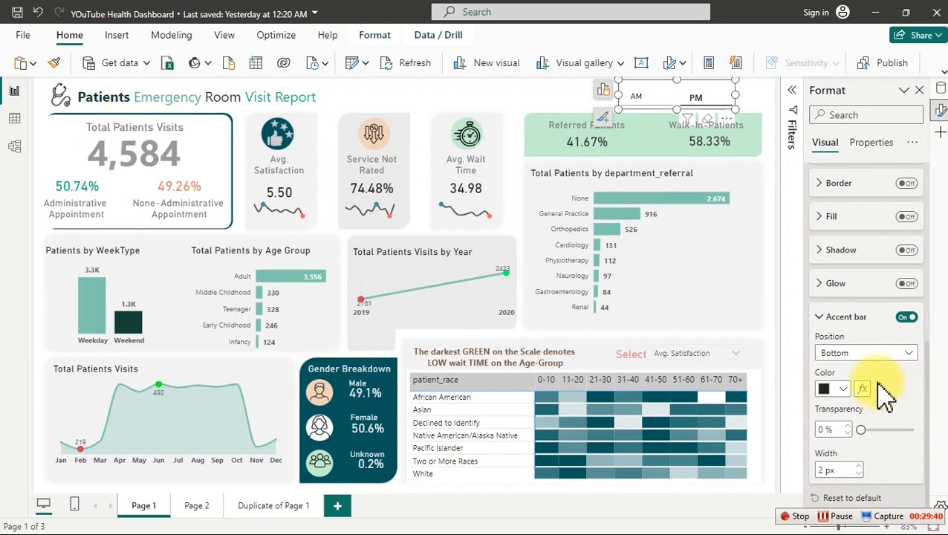
left_click(838, 389)
left_click(835, 390)
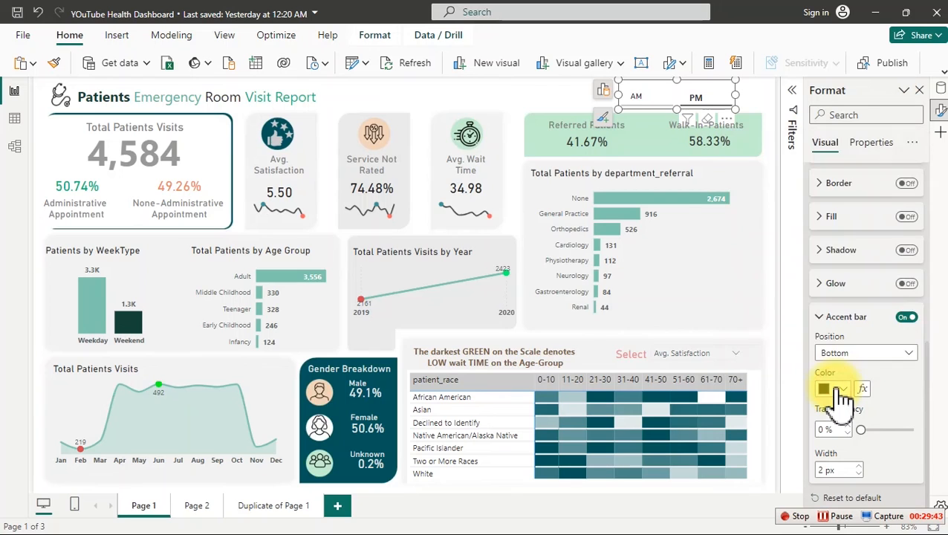
left_click(836, 389)
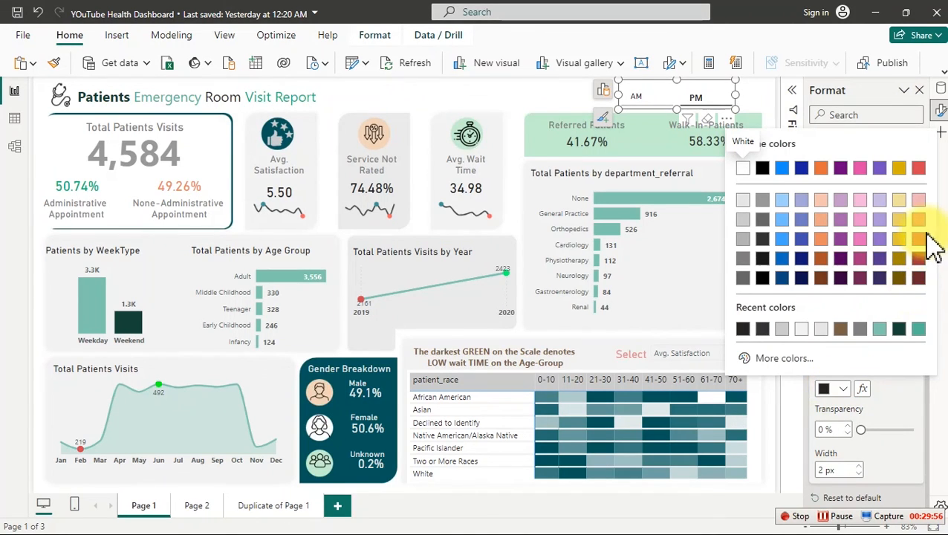
left_click(920, 167)
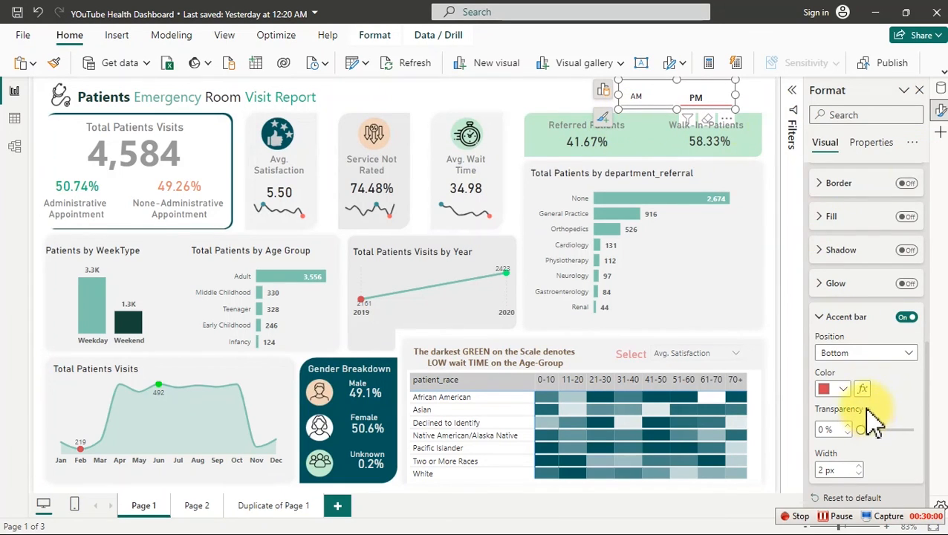
left_click(860, 466)
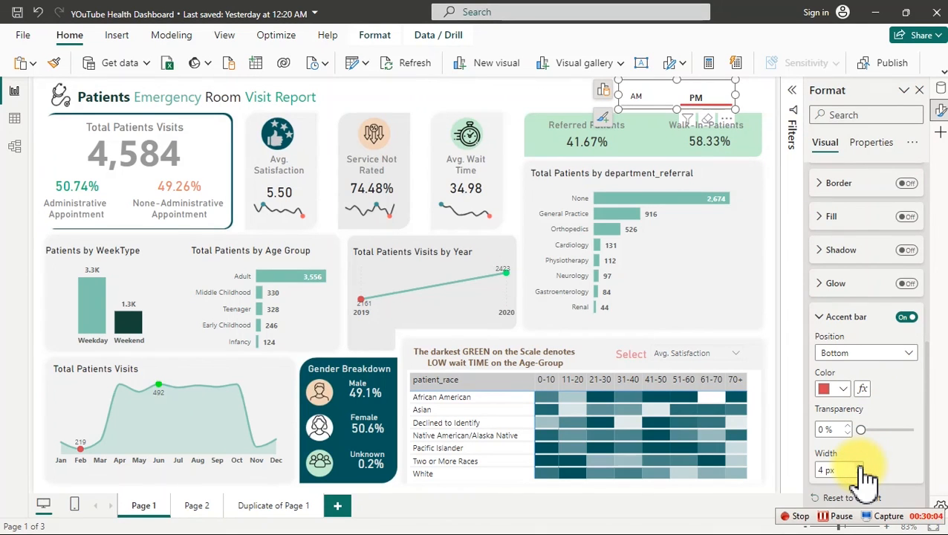
Toggle AM and PM in the Moment slicer to test the accent bar, ending with only AM selected and the slicer visual deselected.
left_click(510, 96)
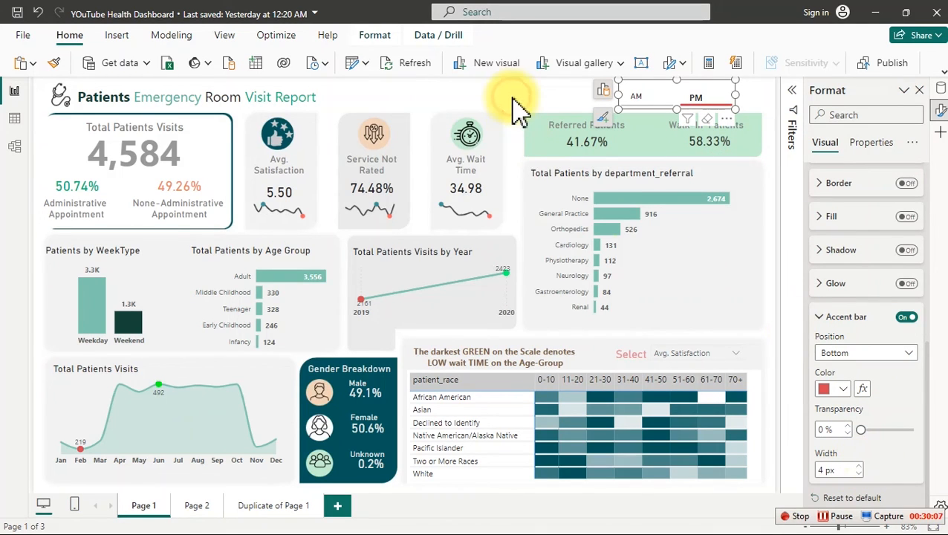
left_click(643, 101)
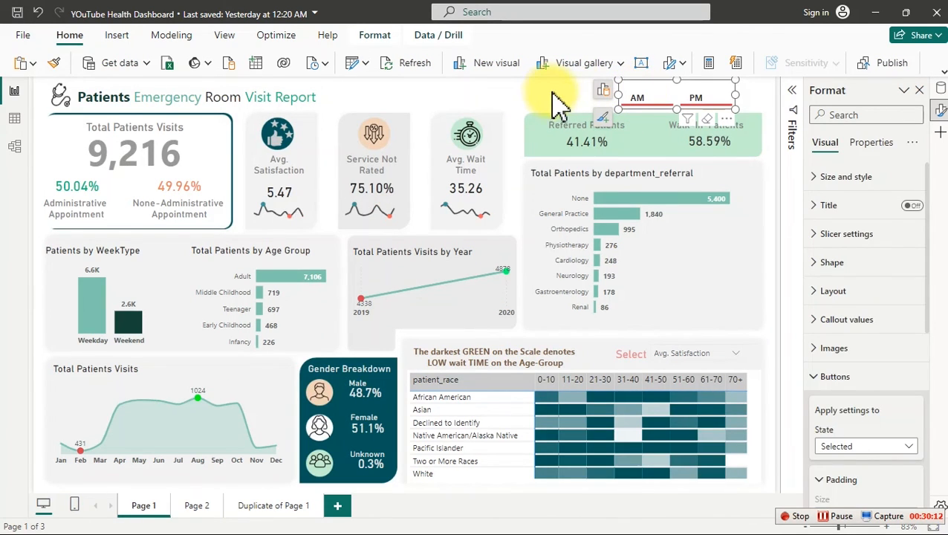
left_click(704, 110)
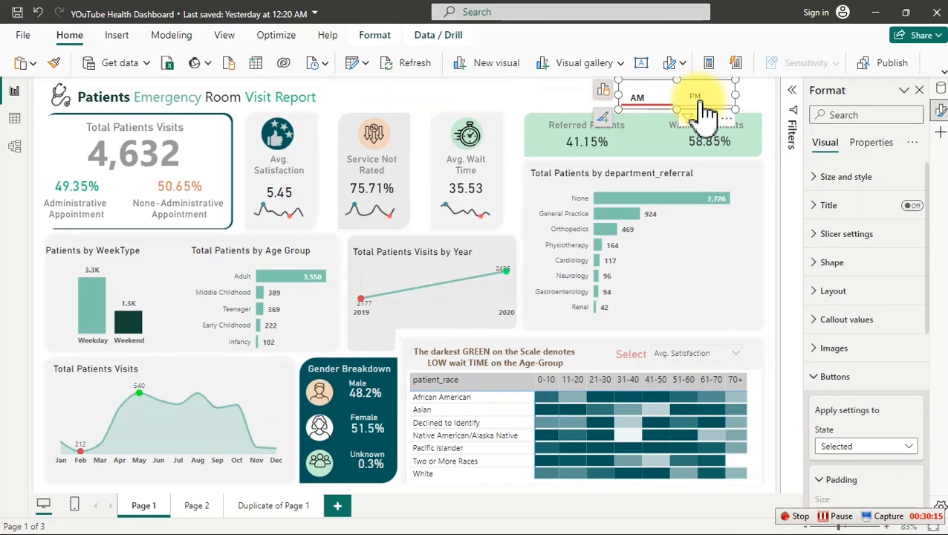
left_click(642, 98)
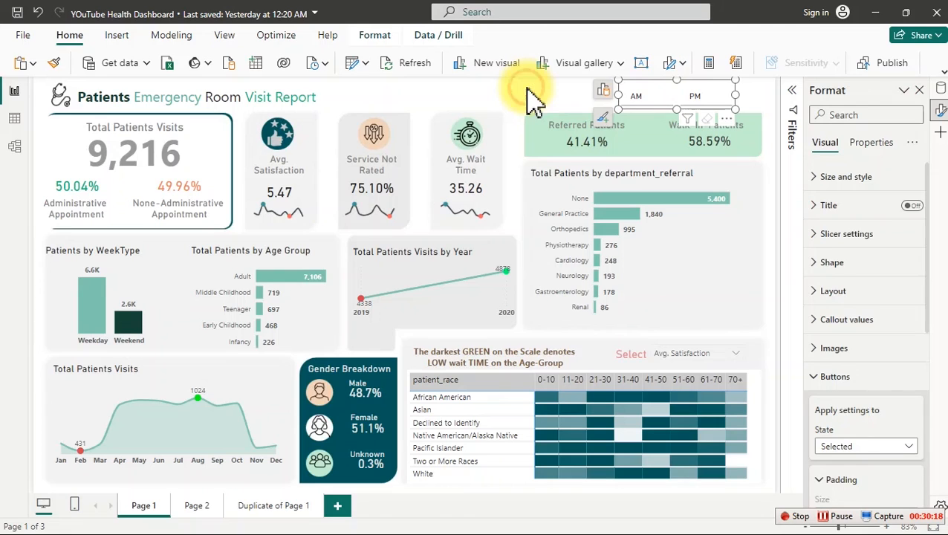
left_click(534, 101)
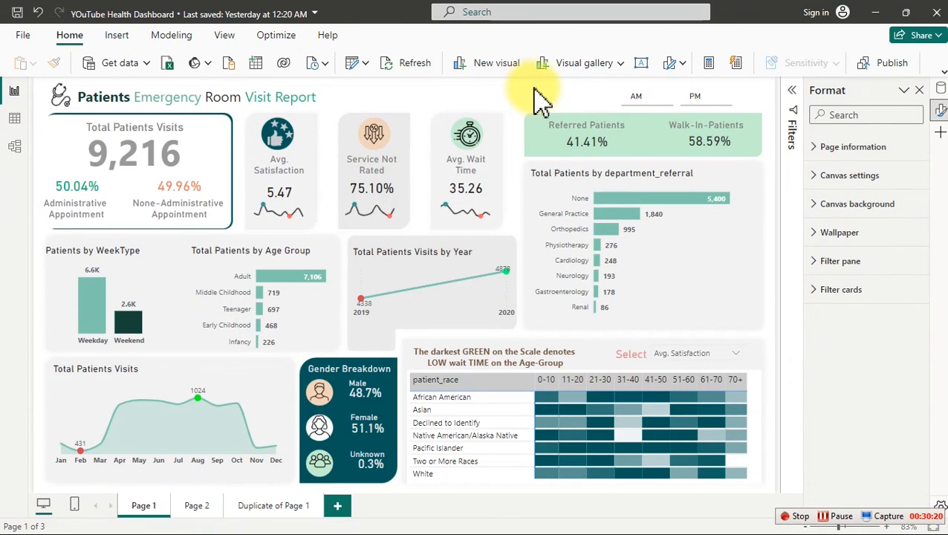
left_click(637, 99)
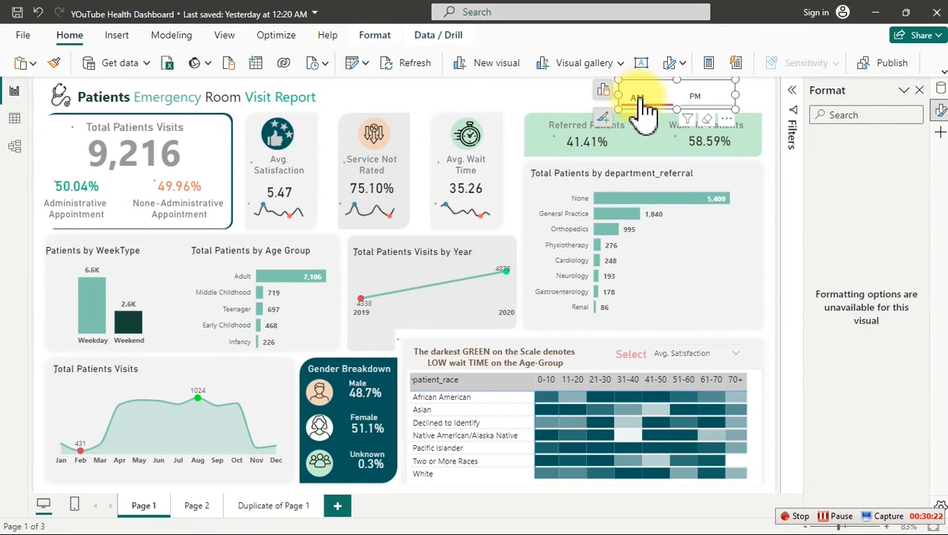
left_click(524, 97)
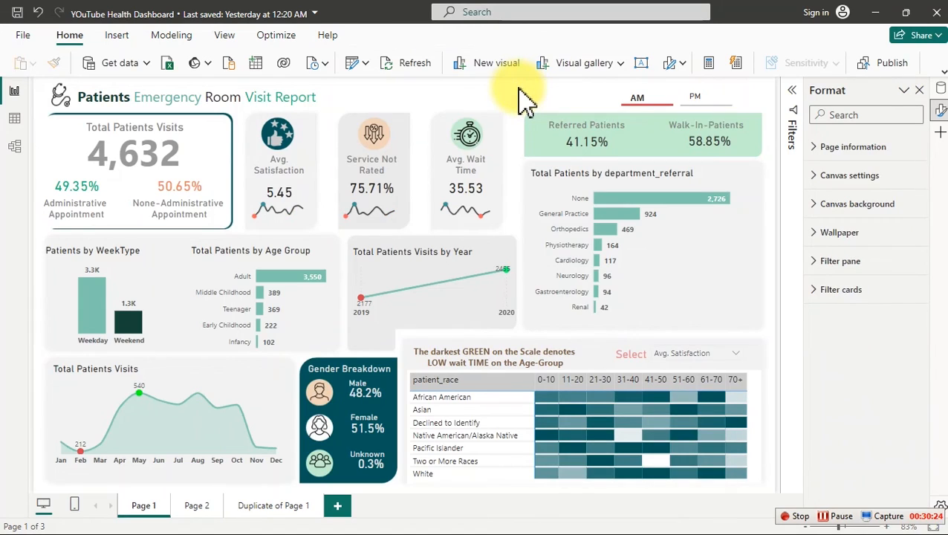